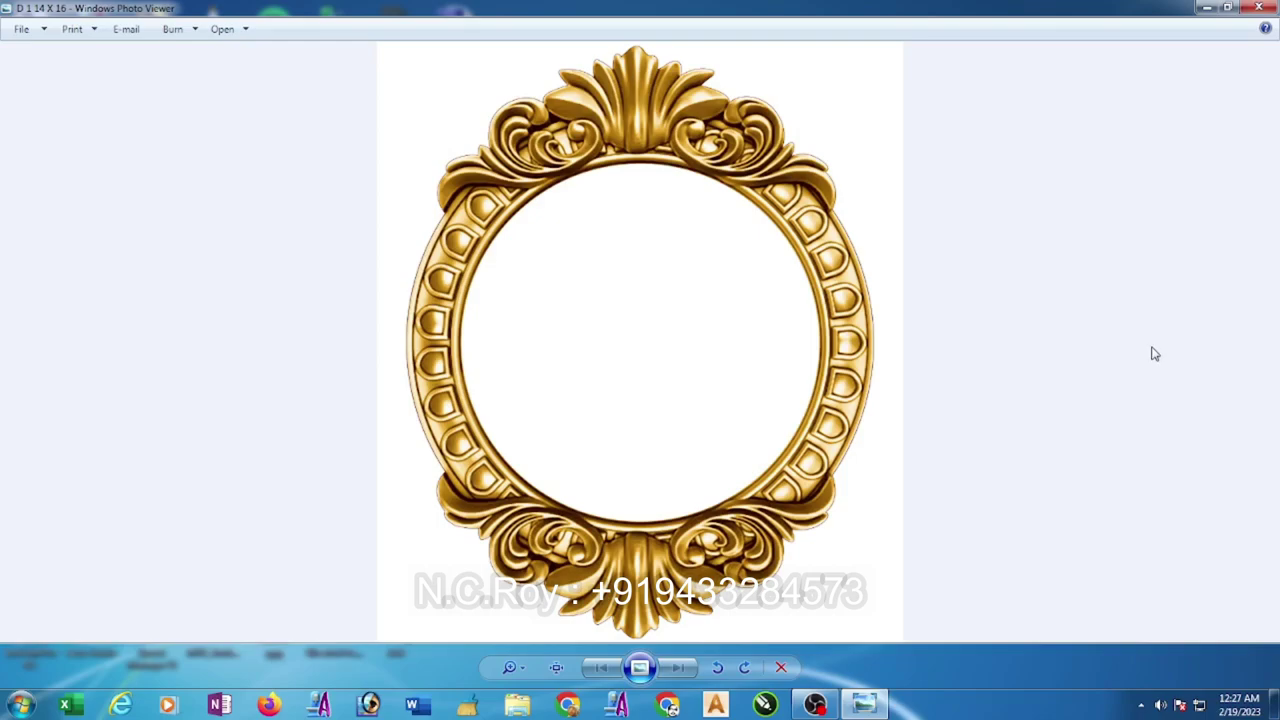
- Open the D 1 14 X 16 frame image in ArtCAM, sizing the model by image size to 16 inches wide with mm units
click(1210, 8)
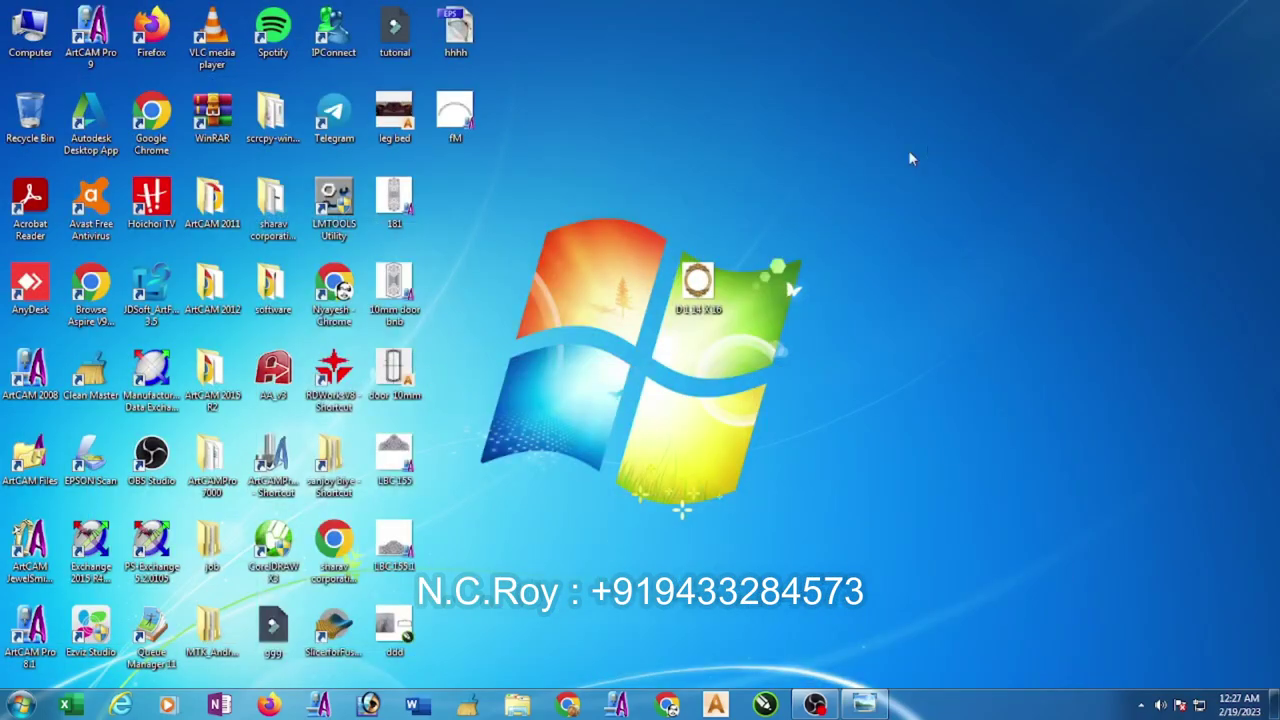
drag(697, 283, 33, 372)
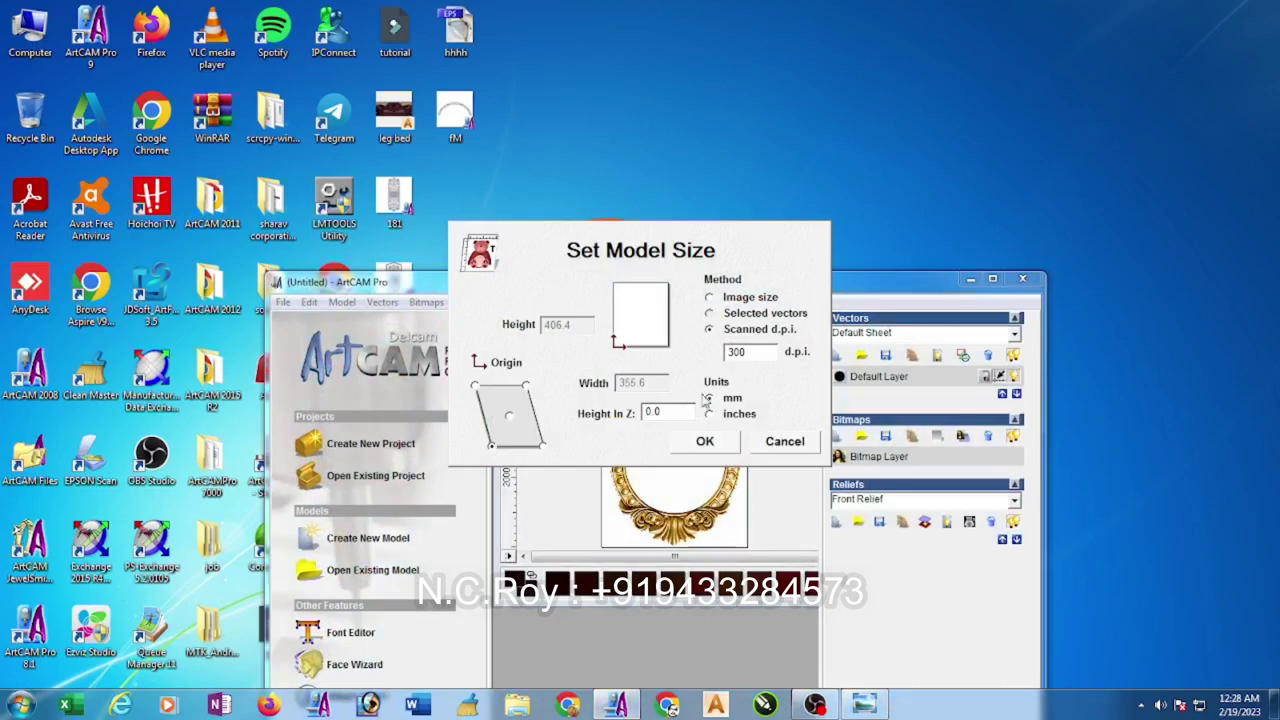
click(709, 298)
click(709, 414)
drag(653, 383, 607, 392)
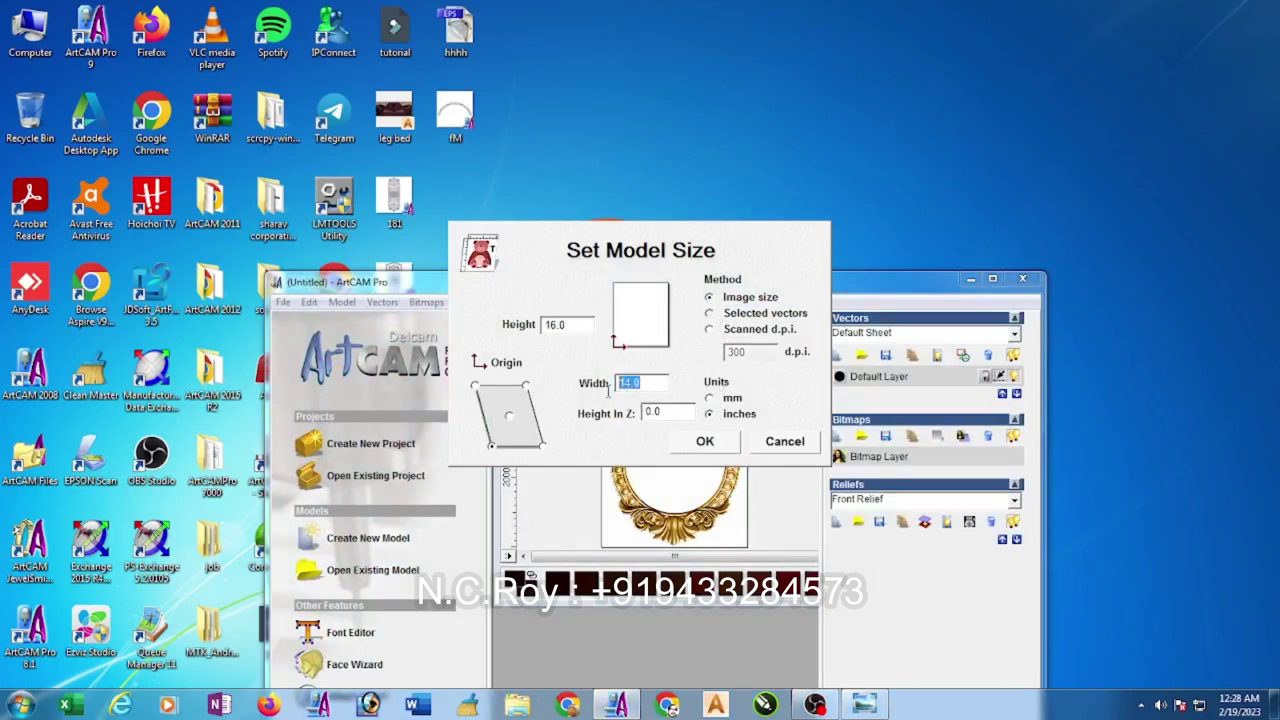
text(16)
click(710, 398)
click(705, 442)
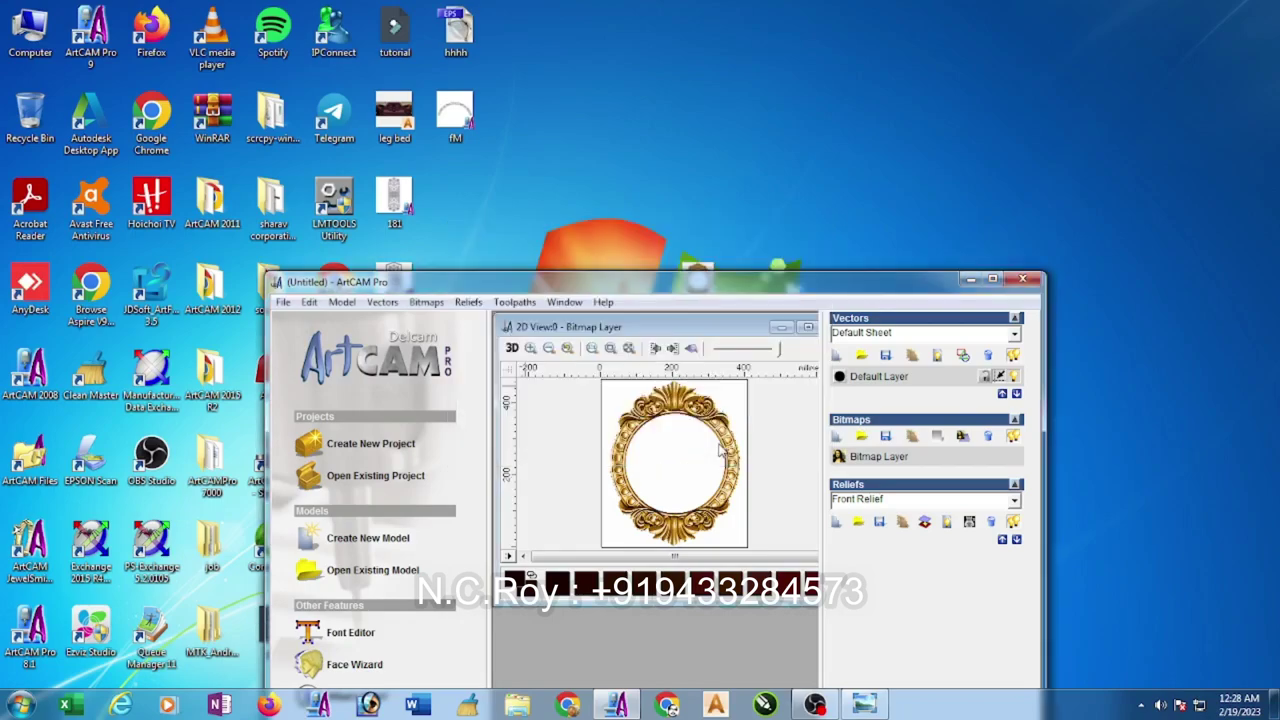
- Maximize the program window and tile the 2D and 3D views vertically to view the blank relief beside the bitmap
click(993, 281)
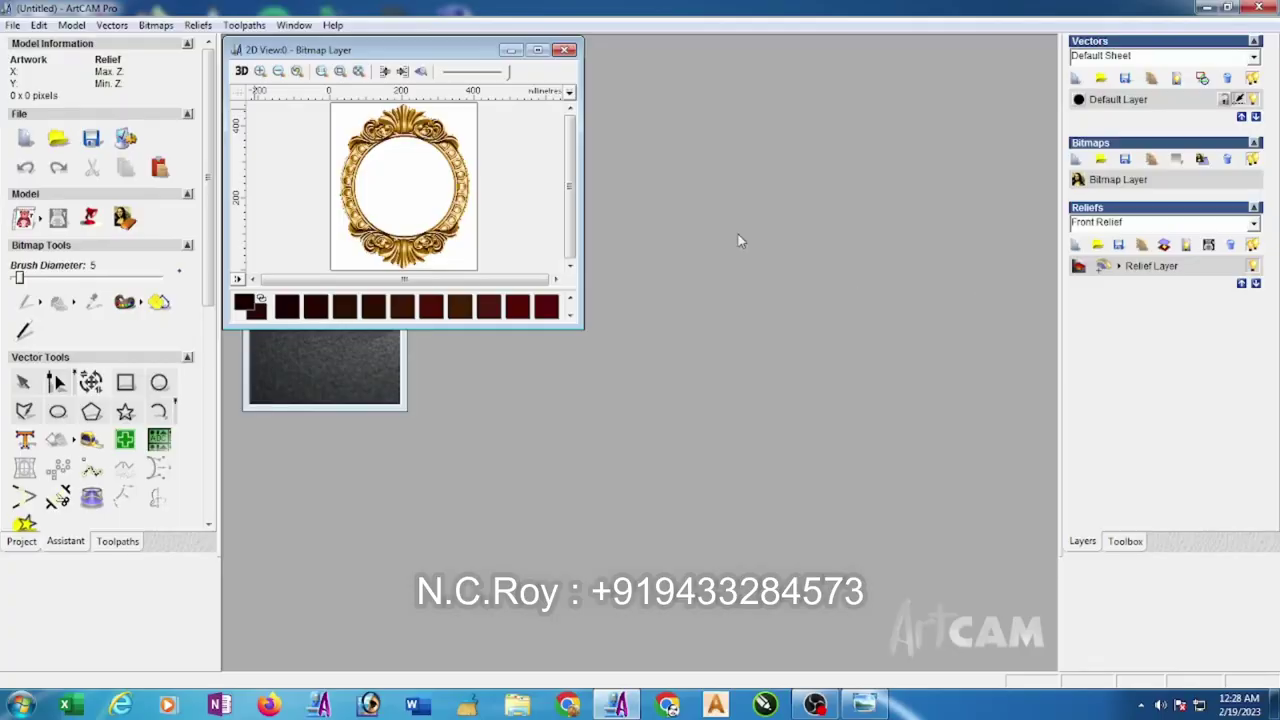
click(293, 25)
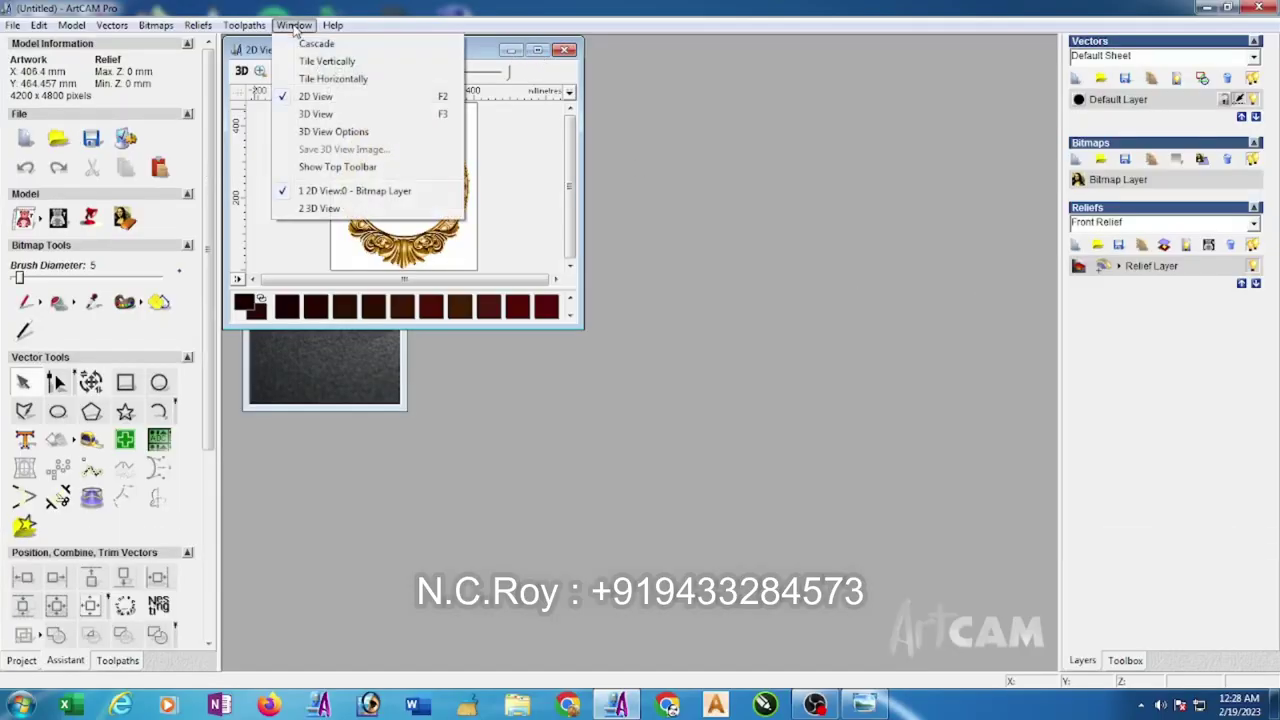
click(326, 62)
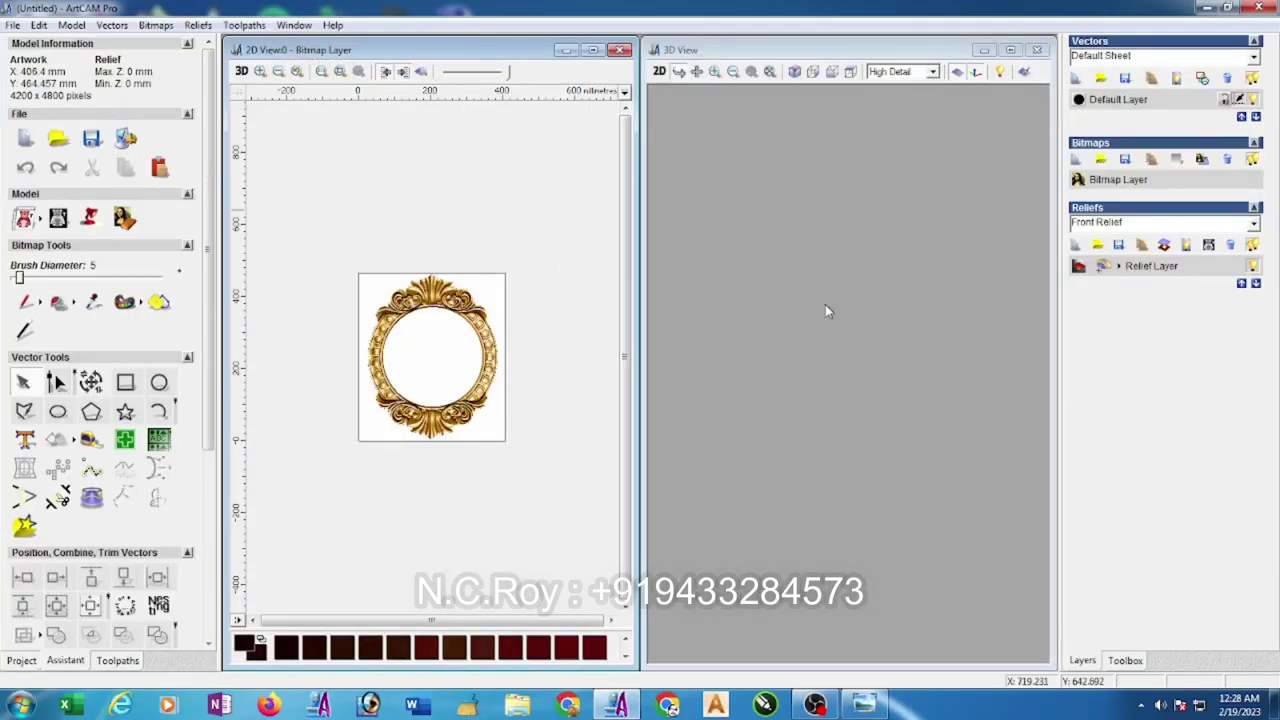
drag(903, 330, 877, 363)
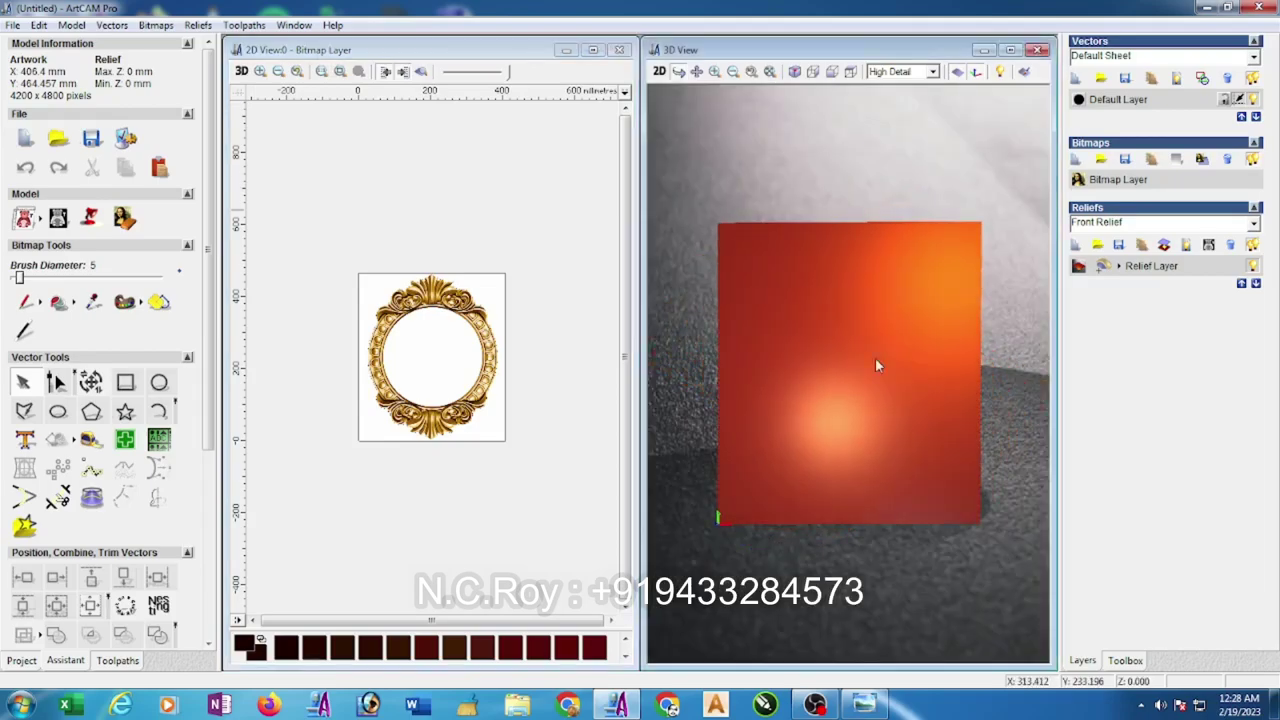
- Switch to the 2D view alone at full size, with the whole frame image in view
click(427, 226)
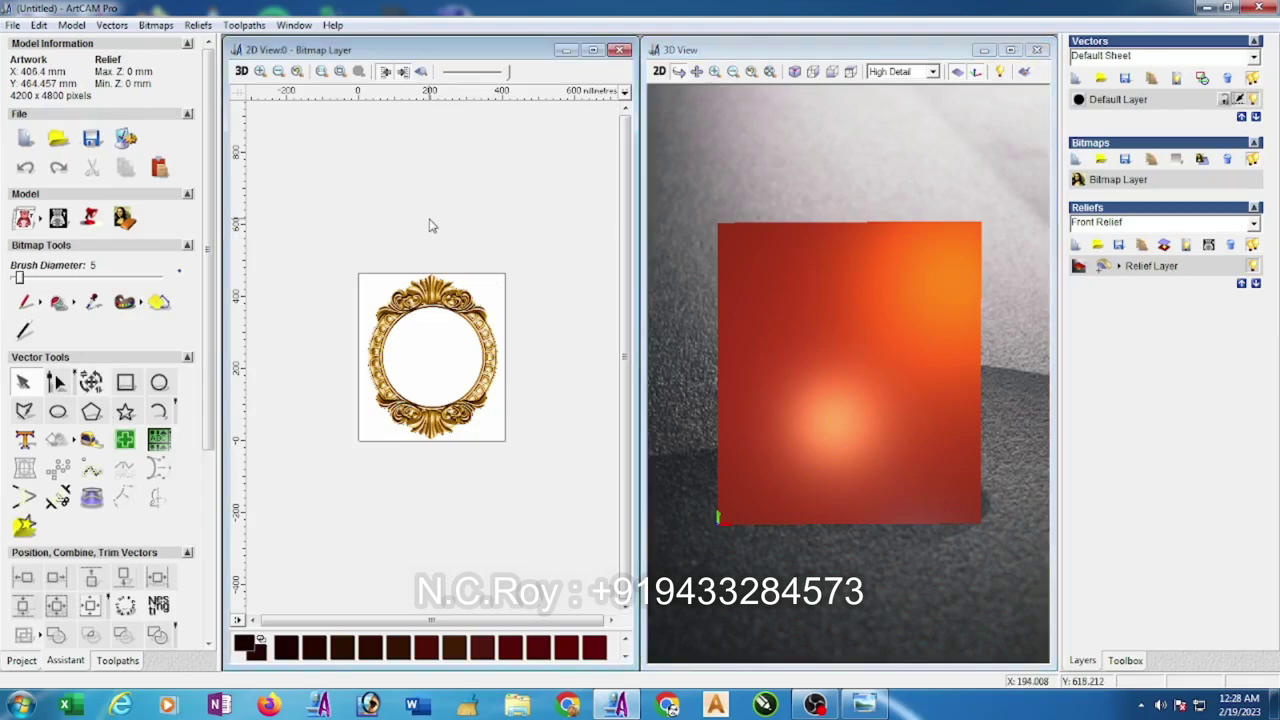
key(F2)
scroll(637, 346, up, 5)
scroll(637, 349, down, 3)
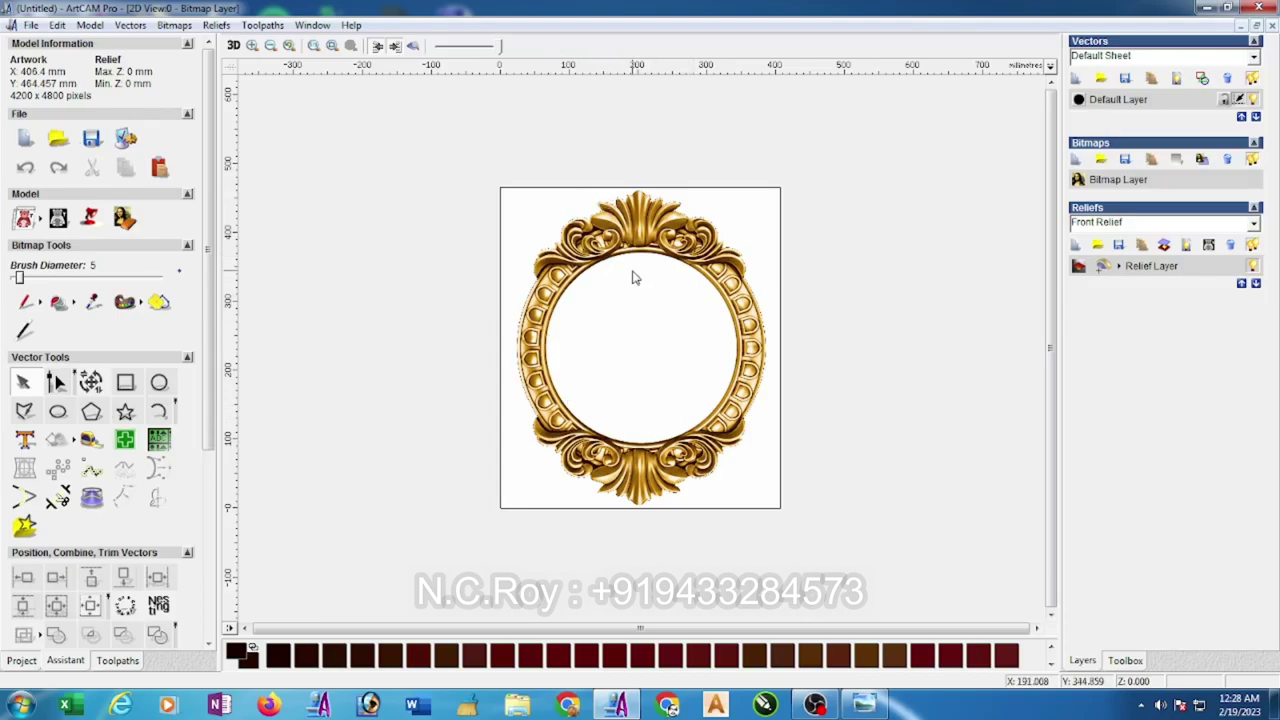
- Draw a horizontal polyline about 517 mm long across the frame and centre it in the model
click(24, 411)
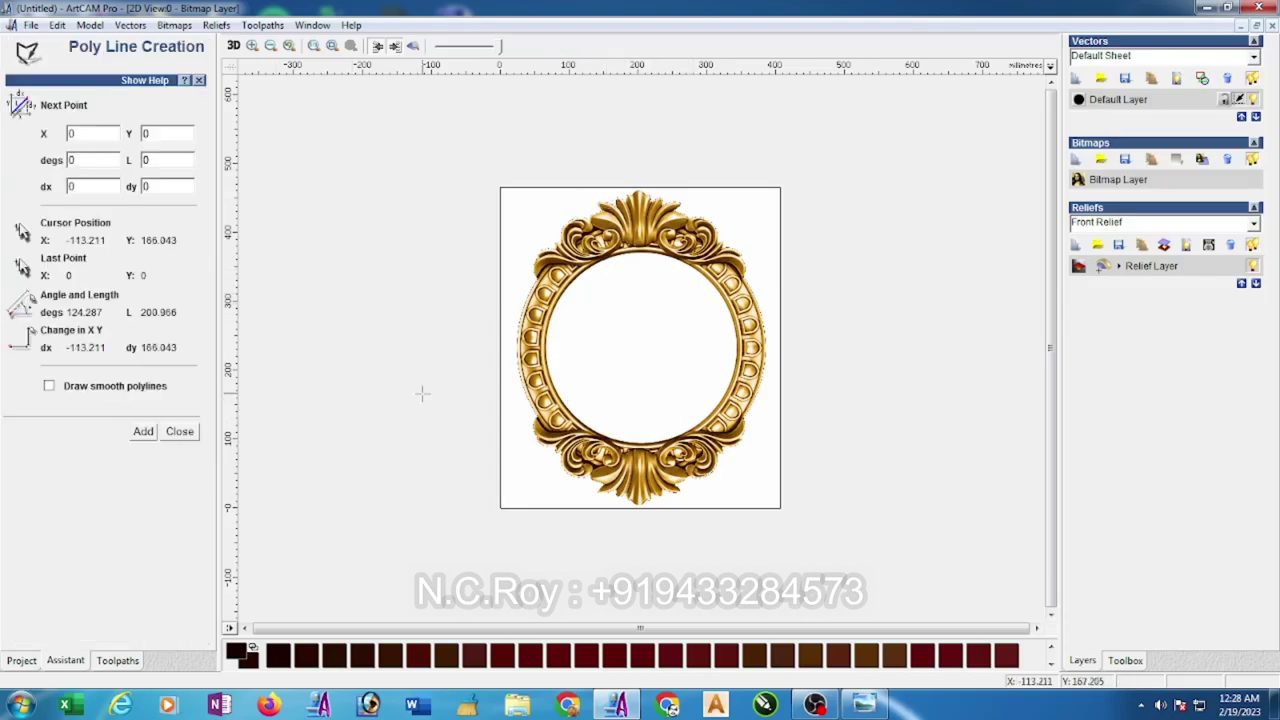
click(460, 352)
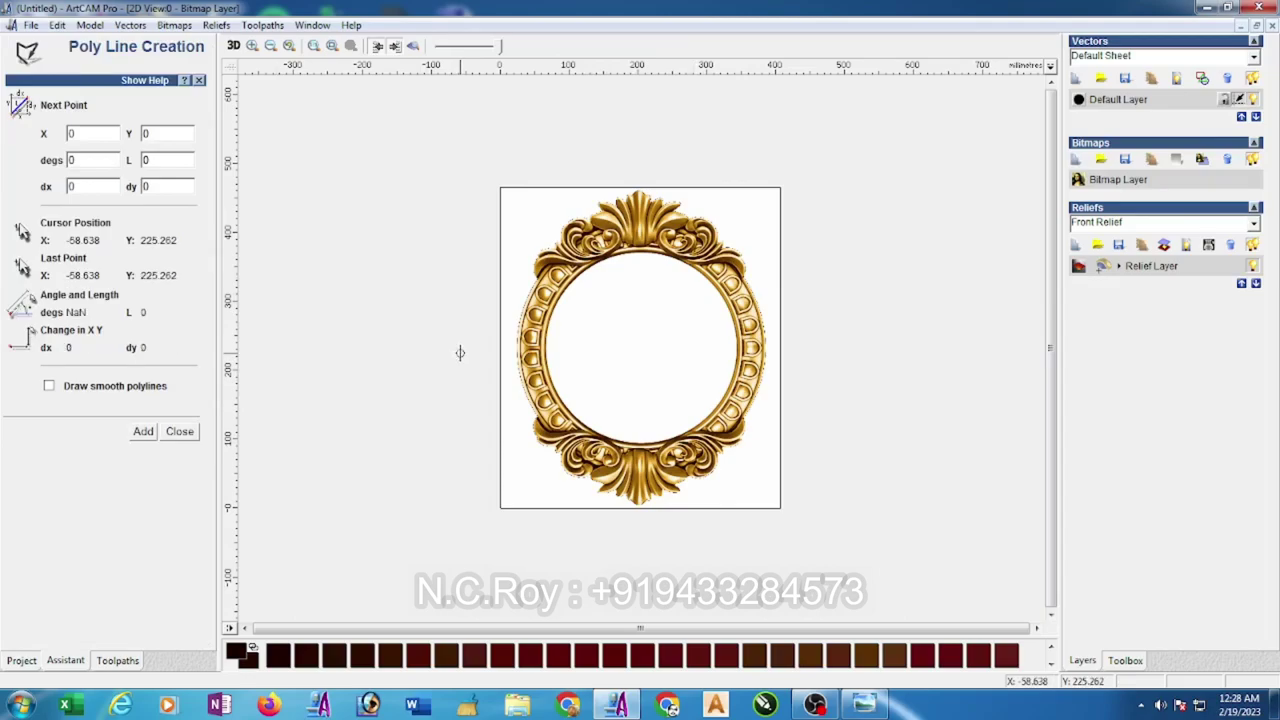
click(815, 353)
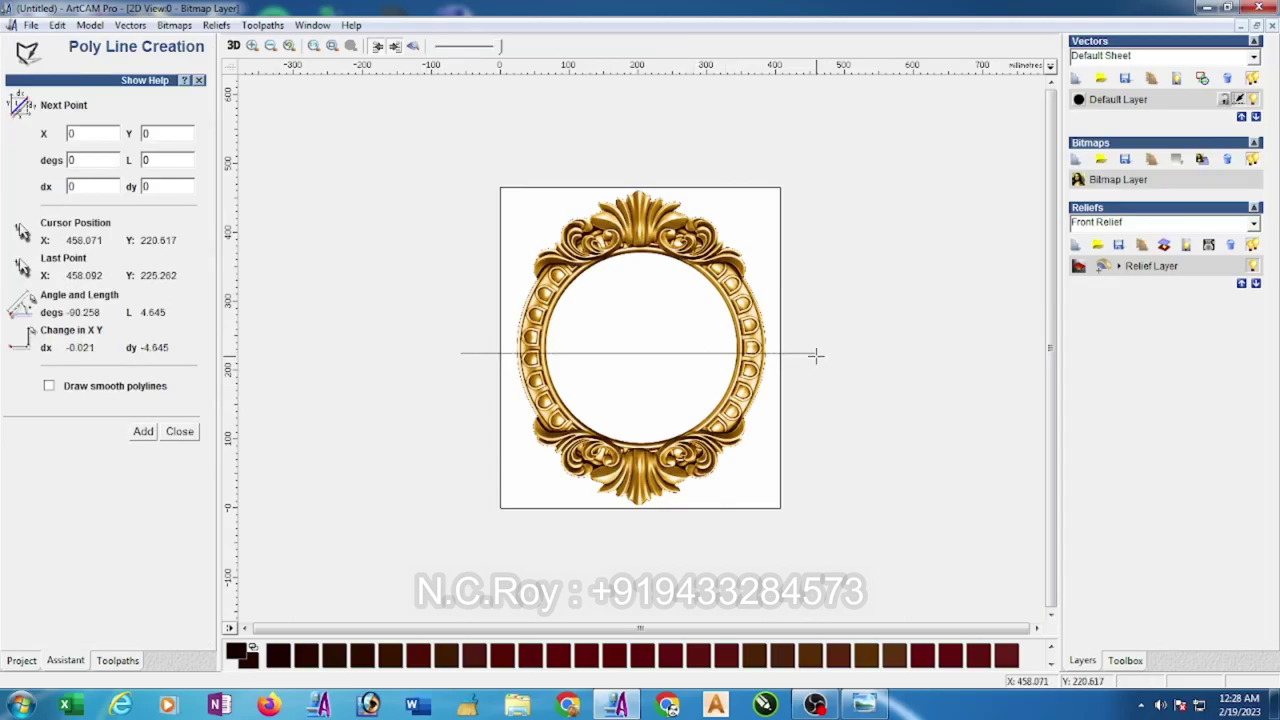
key(Escape)
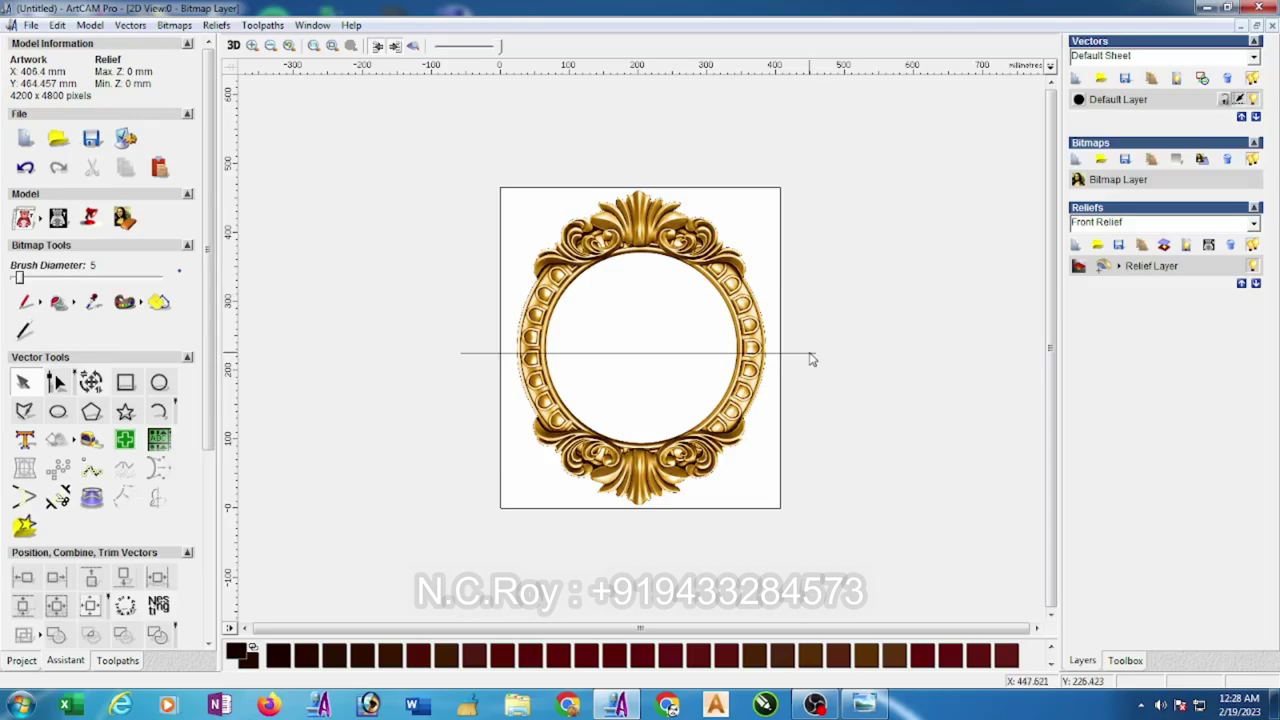
click(815, 354)
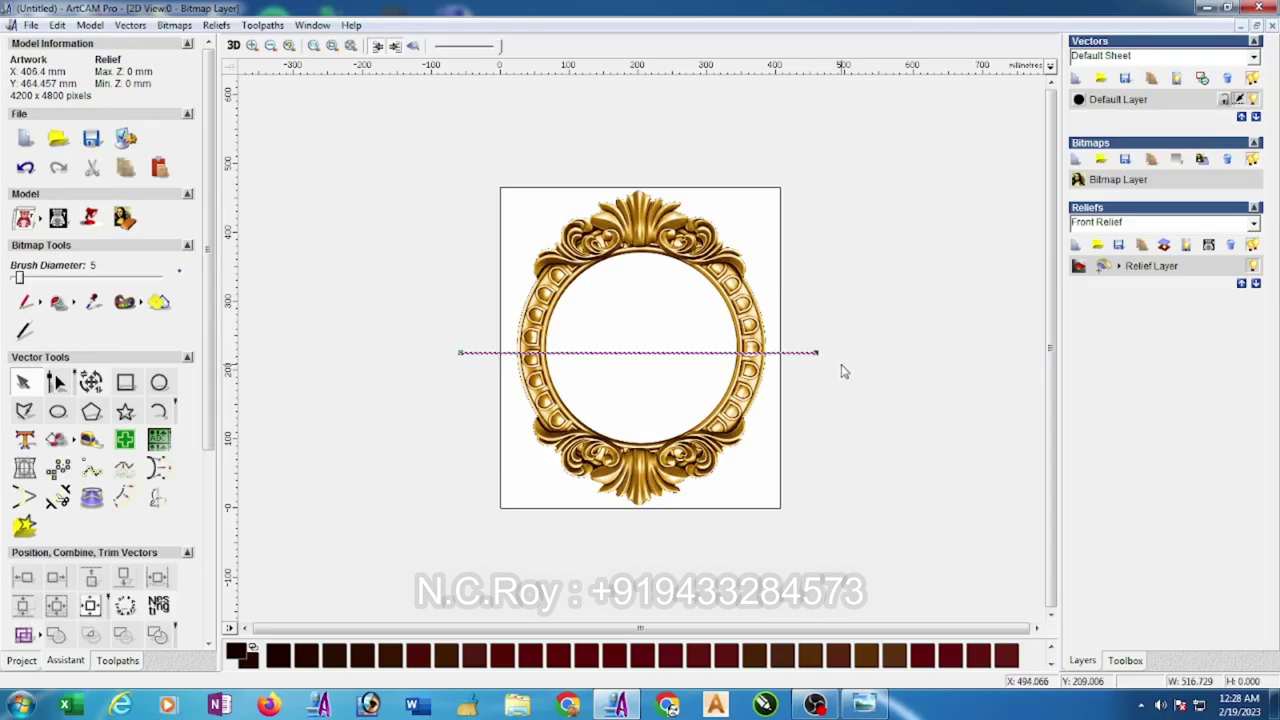
key(F9)
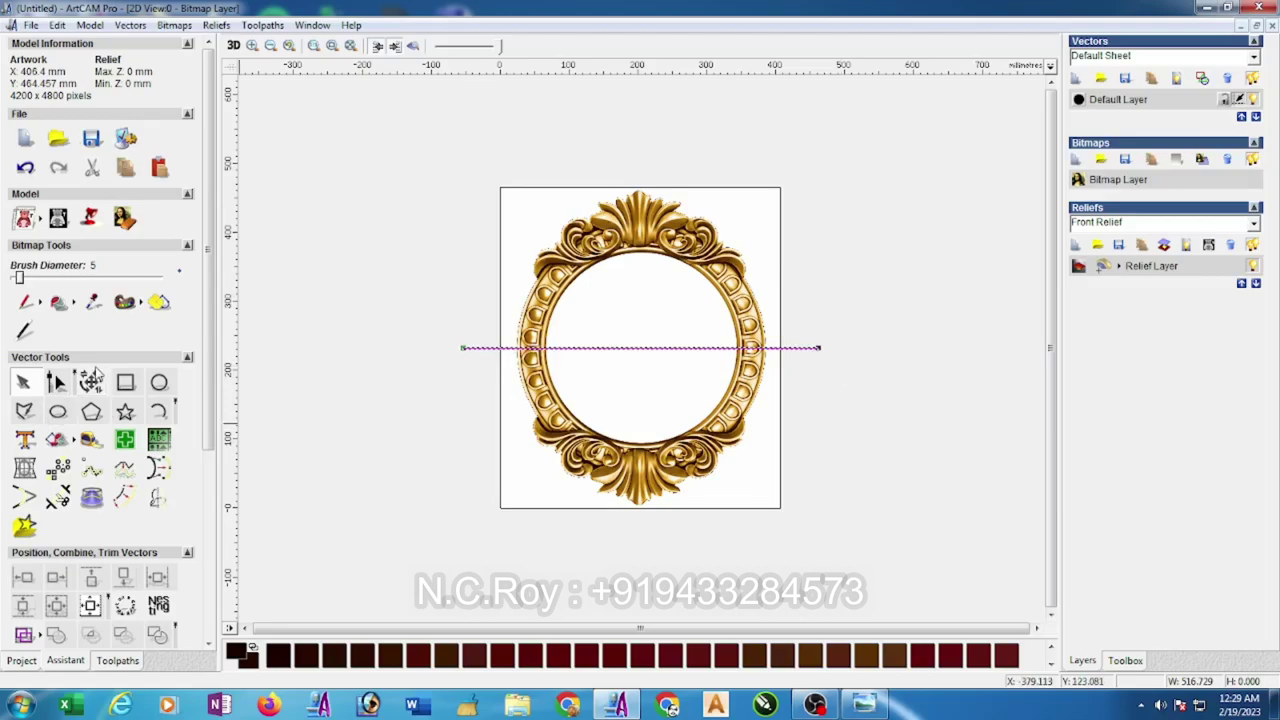
- Rotate a copy of the centred horizontal line to vertical about its midpoint, forming a cross over the frame
click(90, 382)
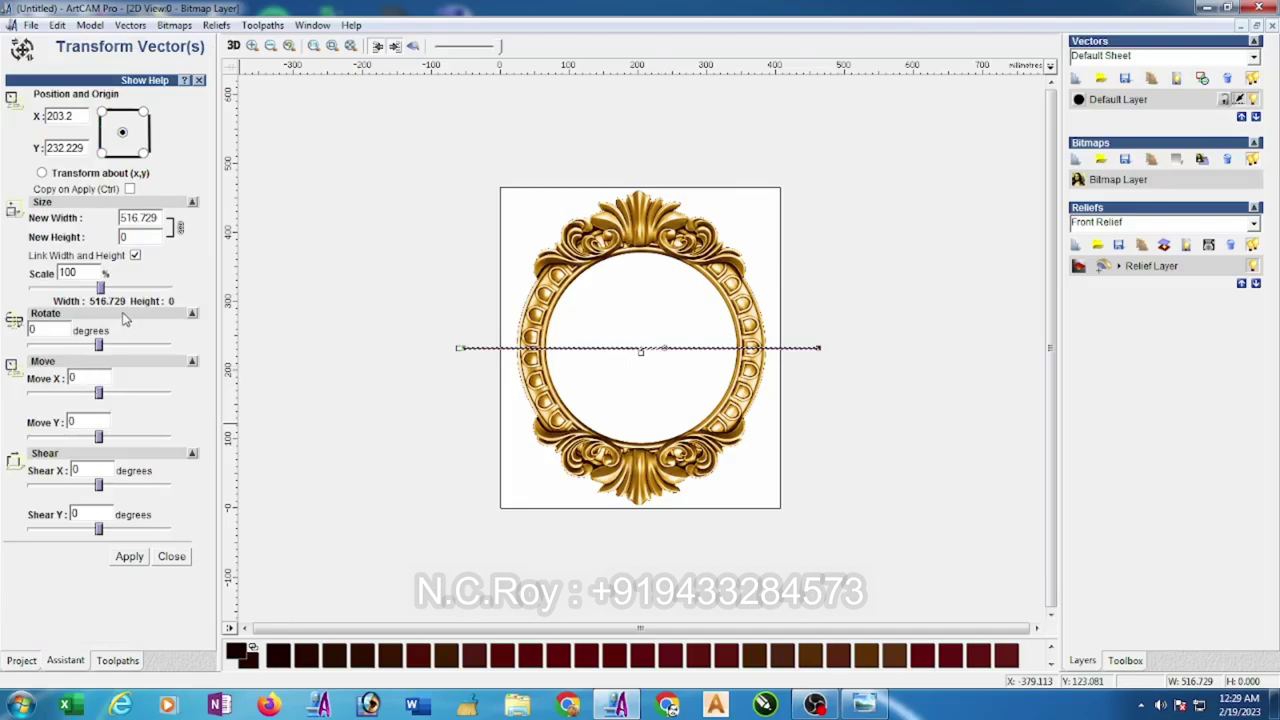
drag(61, 331, 22, 340)
click(130, 557)
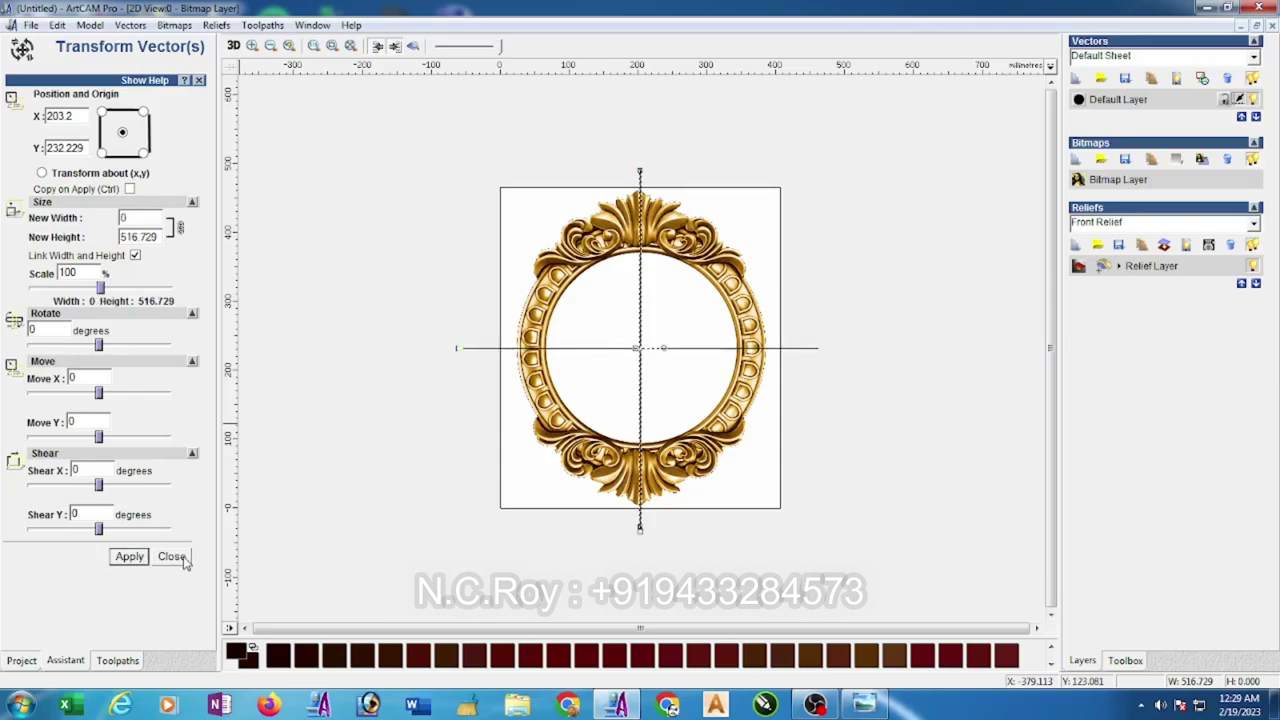
click(172, 557)
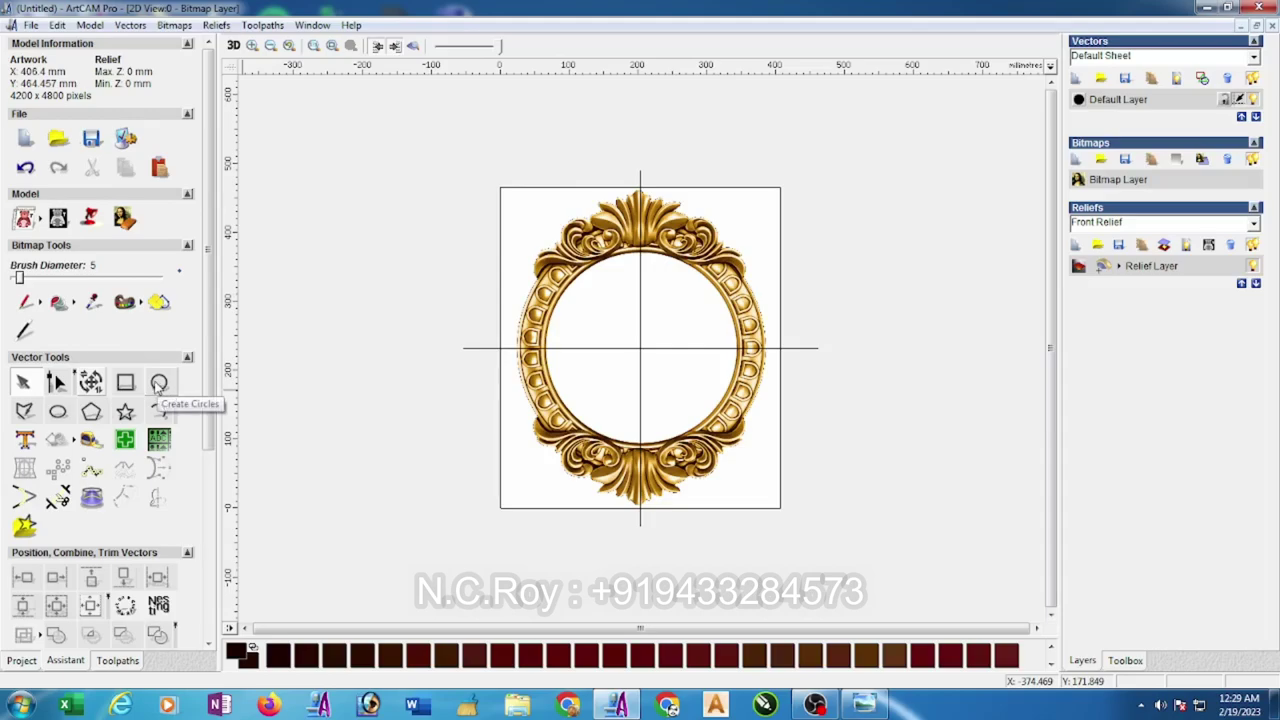
- Create an ellipse about 286 mm wide and 341 mm high over the frame image
click(57, 411)
drag(693, 298, 791, 414)
click(183, 323)
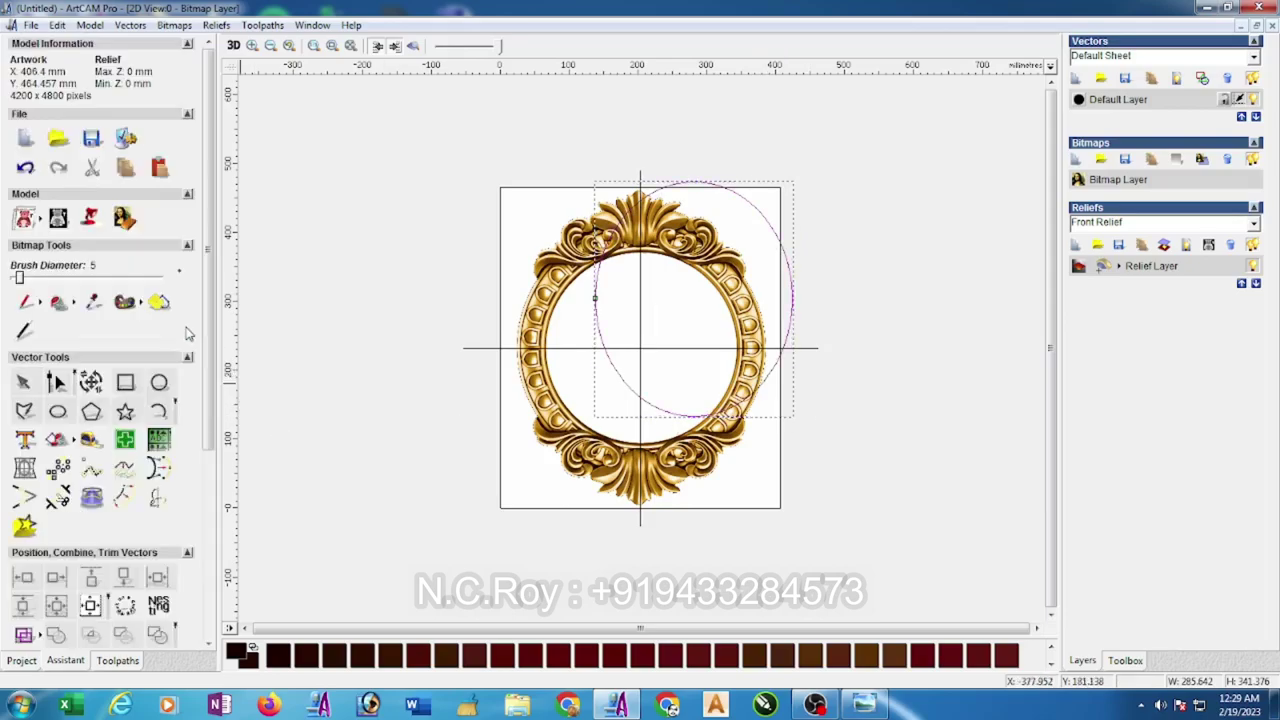
- Fade the bitmap's display so the vectors stand out, and centre the ellipse in the model
drag(502, 47, 487, 47)
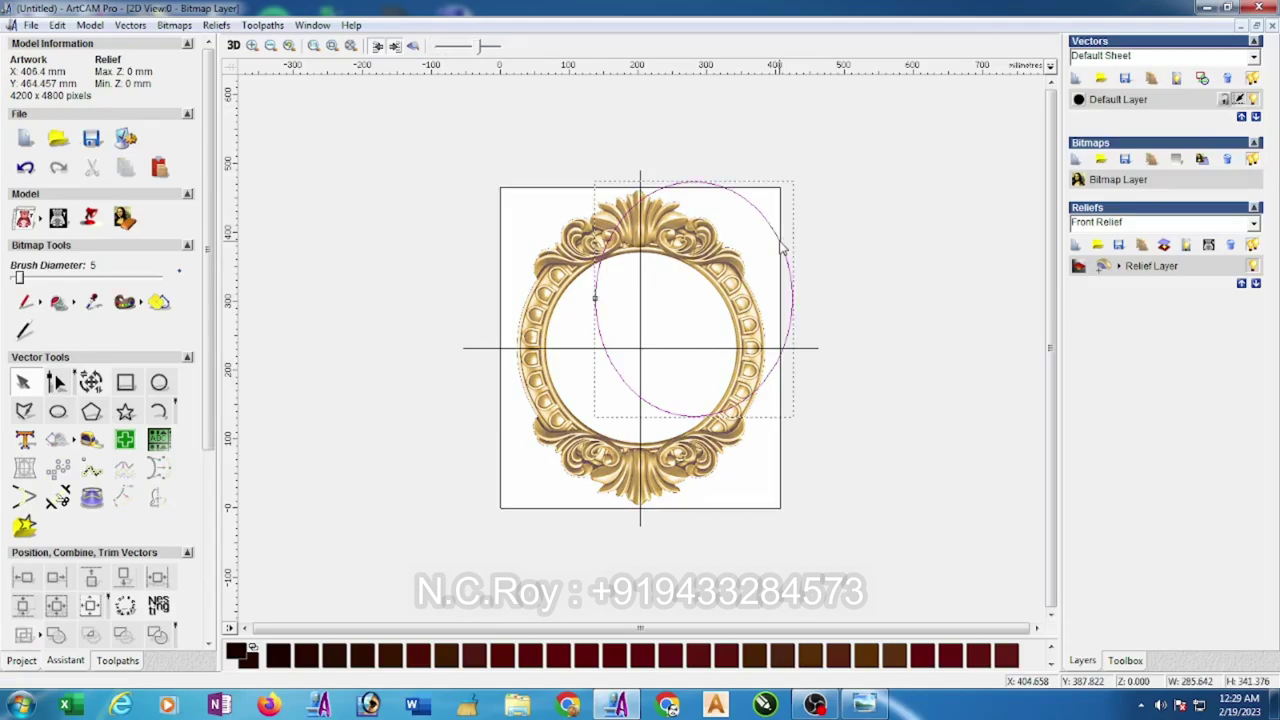
key(F9)
click(794, 289)
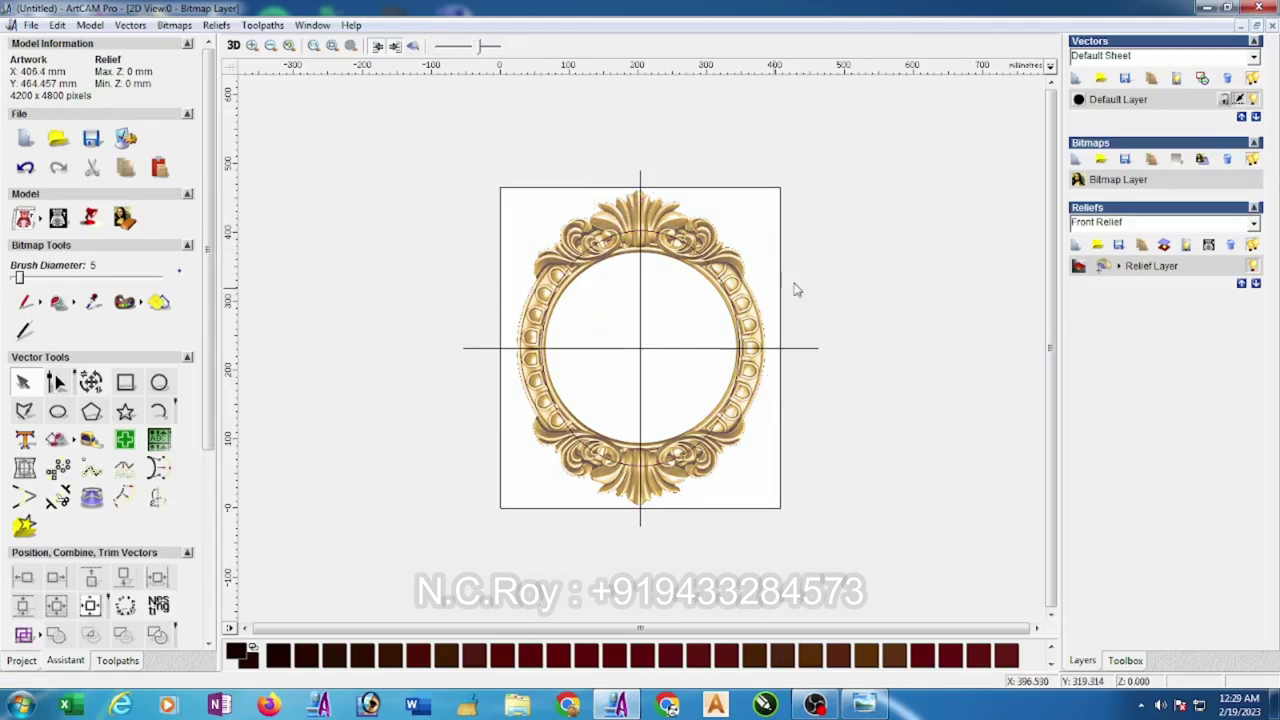
- Widen the ellipse symmetrically to about 360 mm so its sides meet the frame's outer edge
scroll(640, 288, up, 3)
click(812, 298)
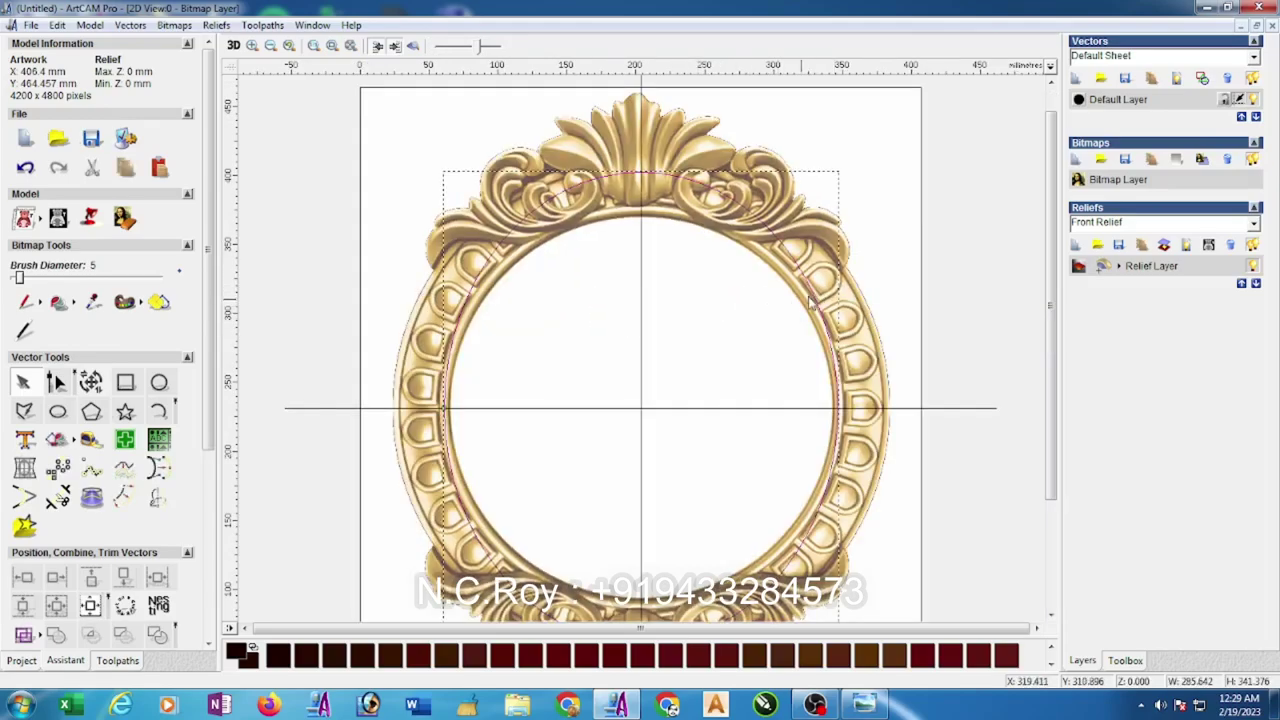
scroll(729, 337, down, 2)
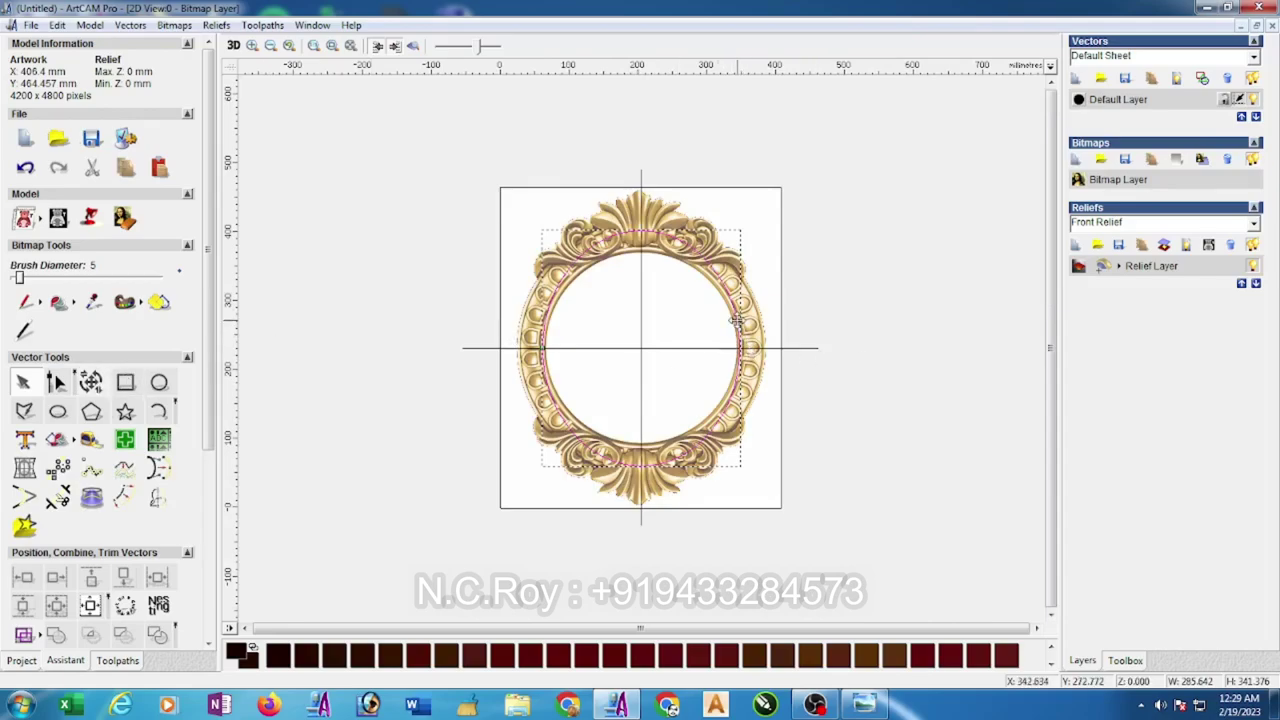
click(90, 382)
scroll(644, 337, up, 2)
scroll(761, 342, up, 2)
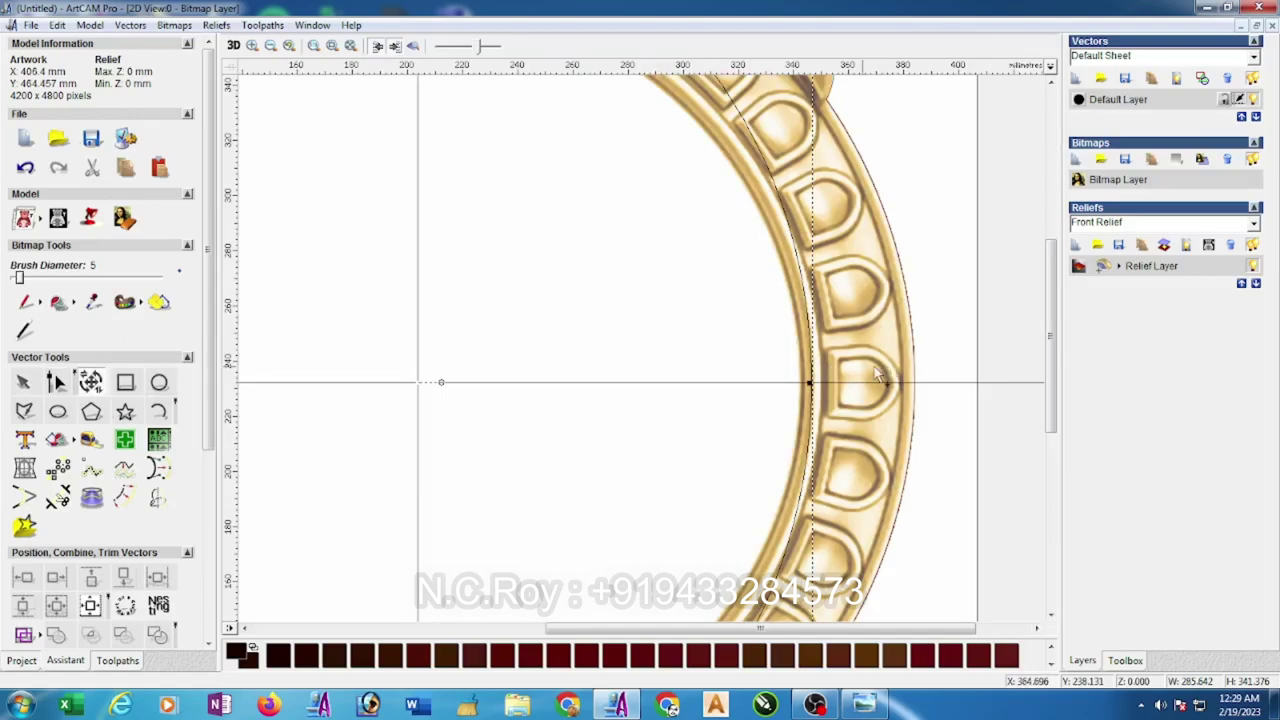
drag(810, 383, 913, 384)
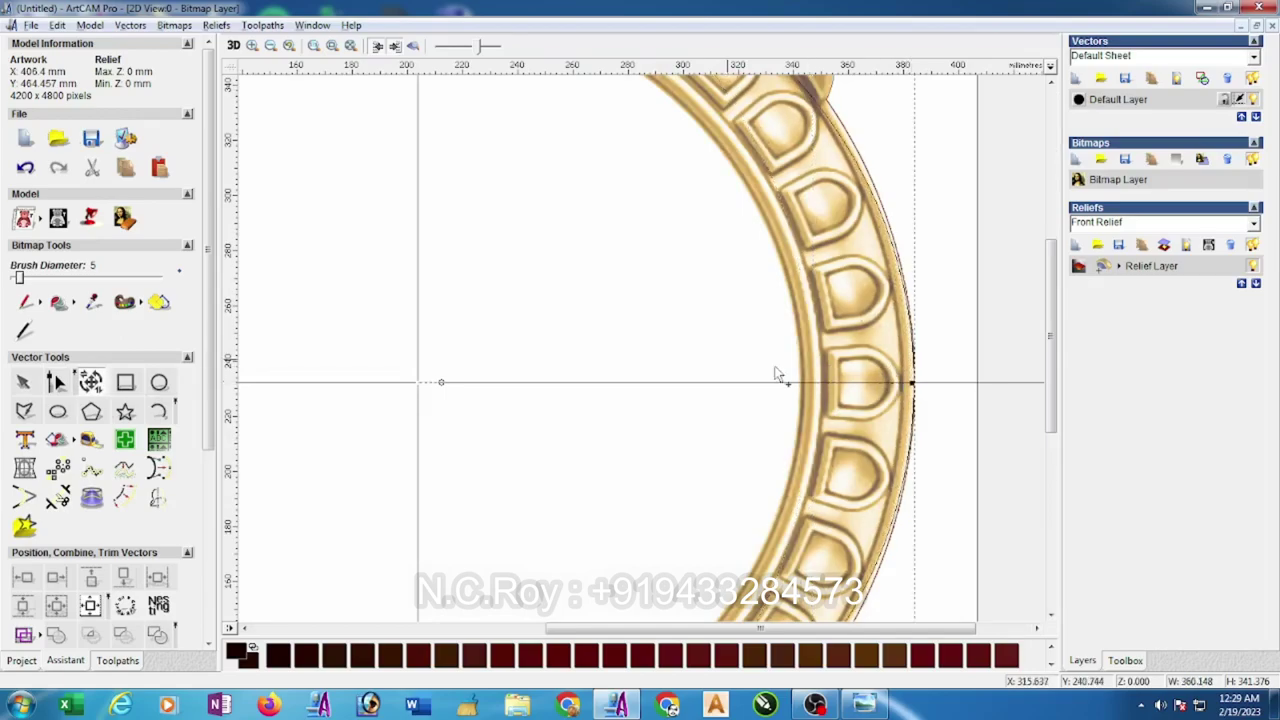
- Stretch the ellipse symmetrically in height to about 367 mm to follow the frame's outer curve
scroll(913, 384, down, 2)
scroll(600, 275, up, 2)
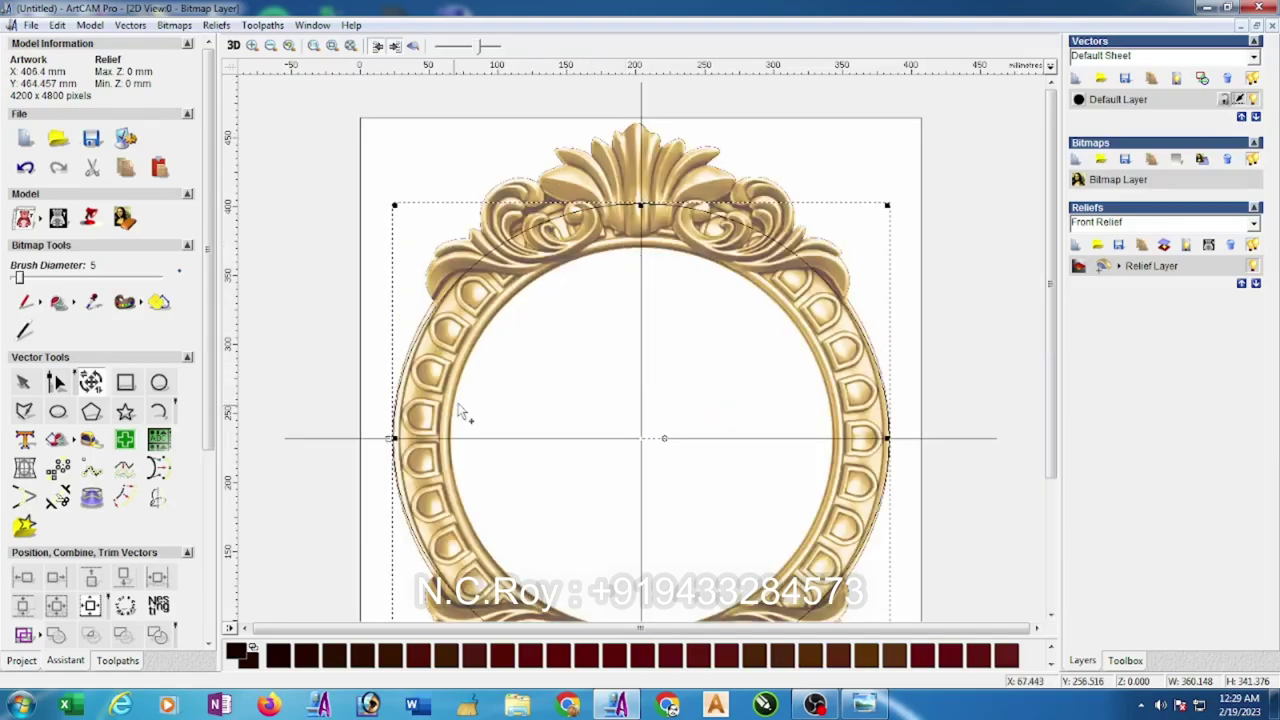
scroll(636, 210, up, 2)
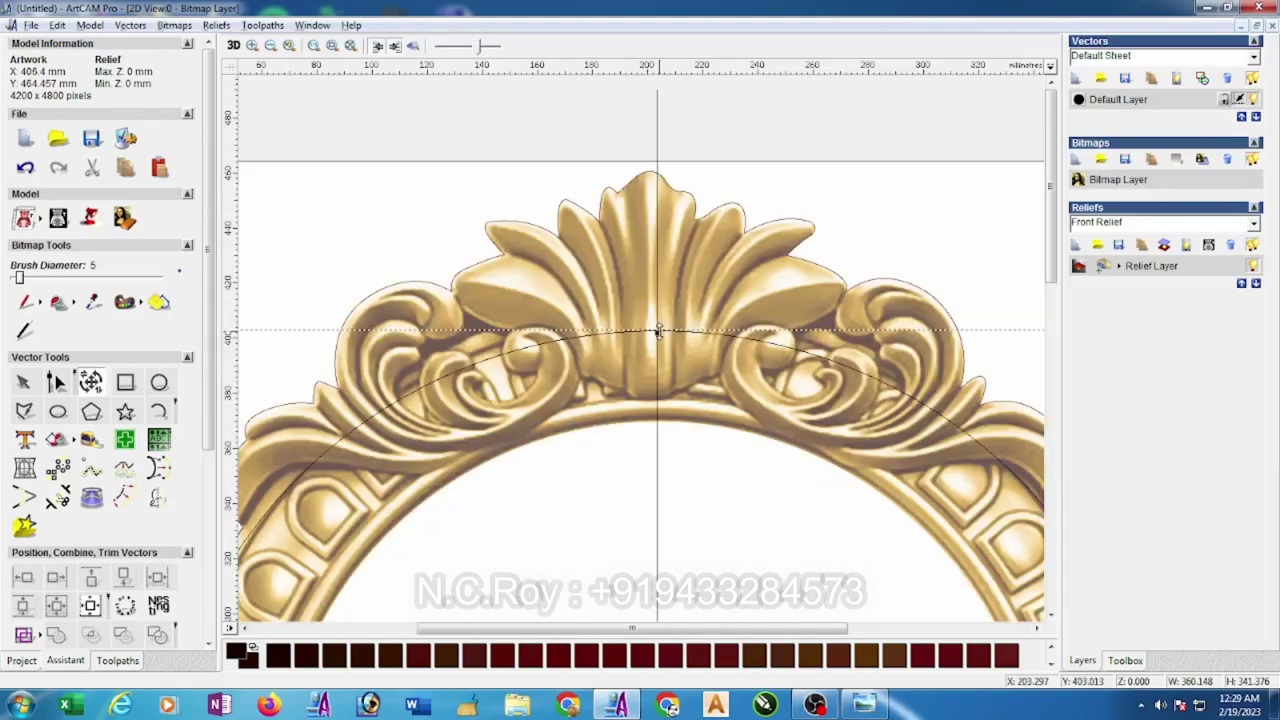
mouse_move(656, 330)
mouse_down()
mouse_move(665, 296)
mouse_move(671, 314)
mouse_up()
scroll(671, 314, down, 4)
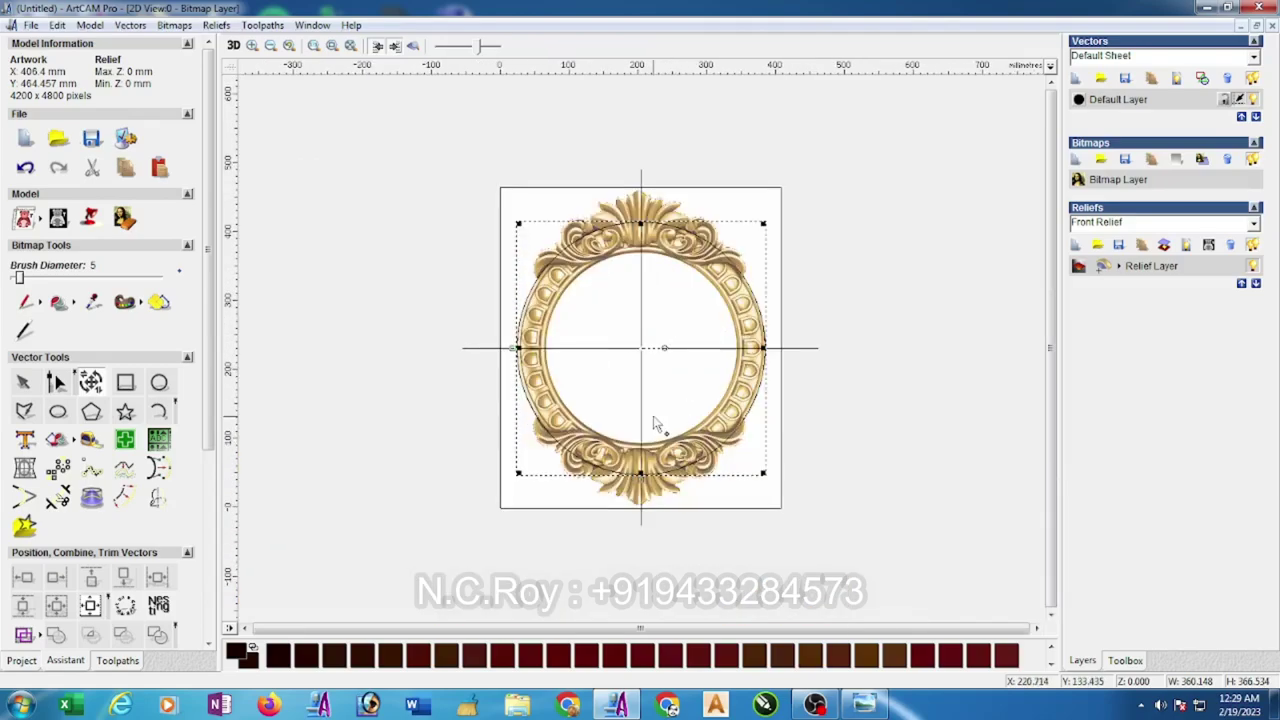
- Add a proportionally reduced copy of the ellipse, about 276 × 281 mm, along the frame's inner opening
scroll(653, 418, up, 2)
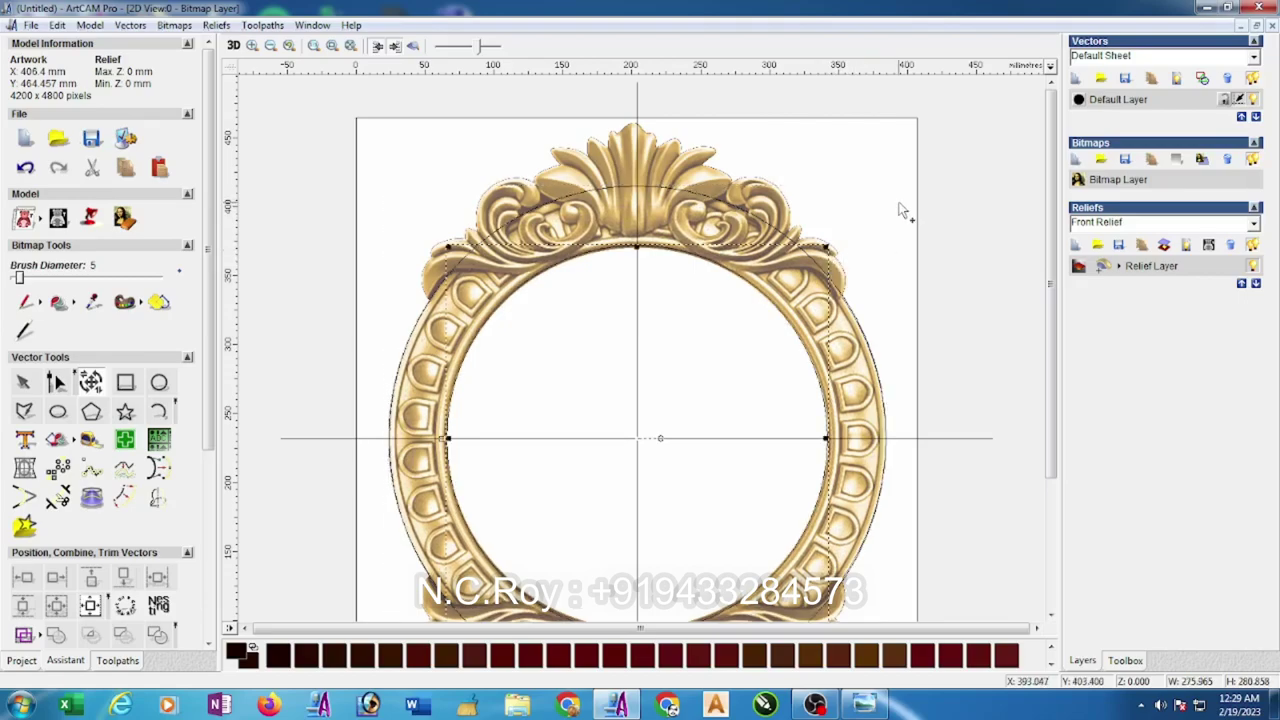
key(Escape)
- Create a rectangle about 22 mm wide and 15 mm high in the opening beside the frame's beaded band
scroll(437, 345, up, 2)
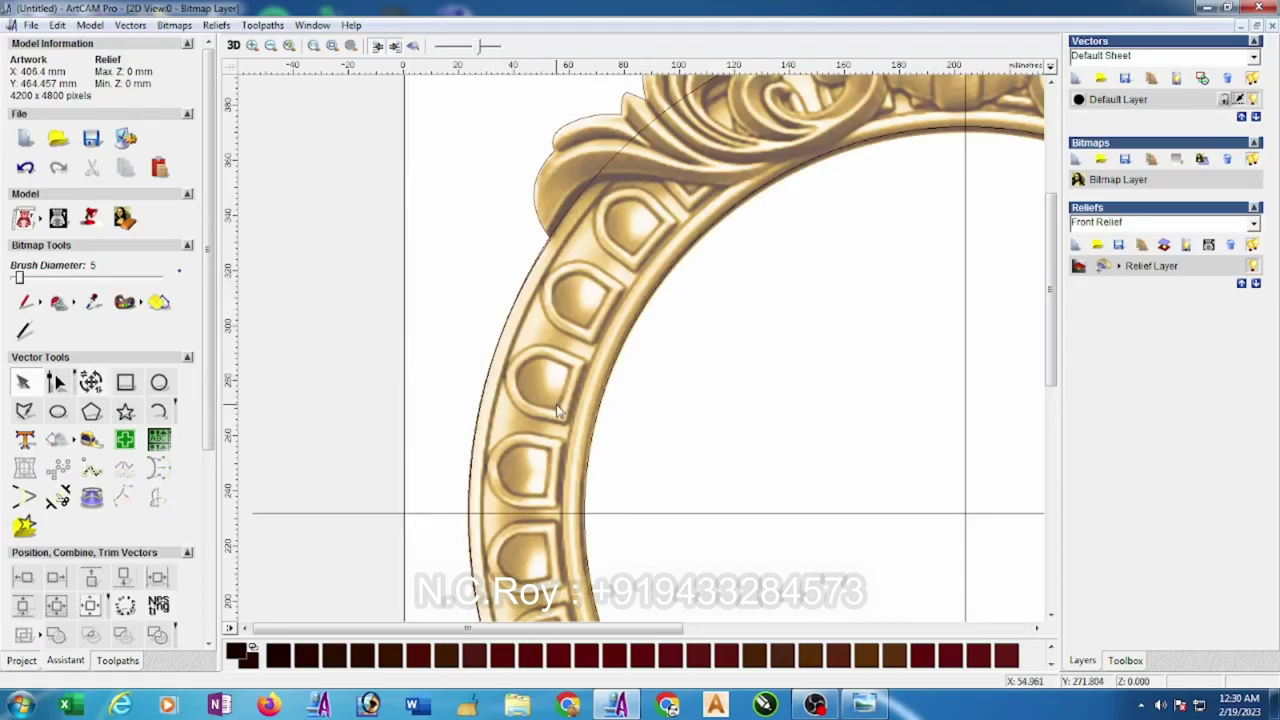
scroll(522, 514, up, 1)
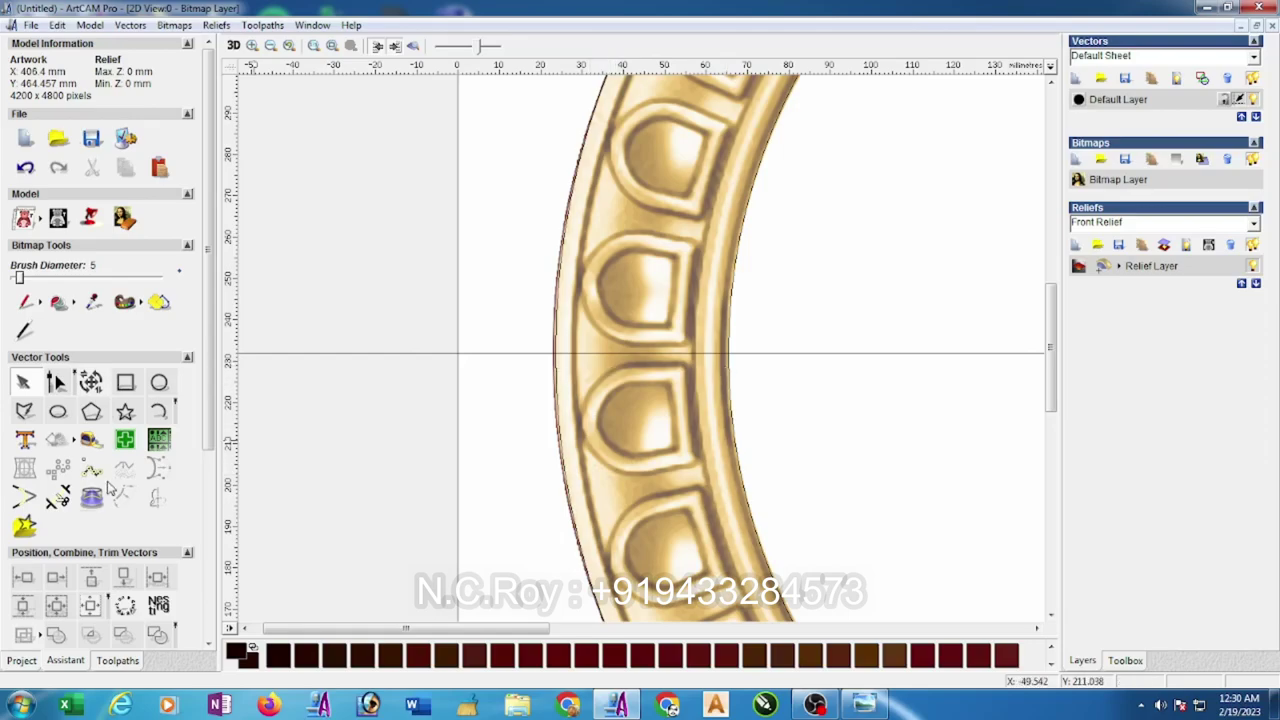
click(126, 385)
drag(829, 301, 922, 330)
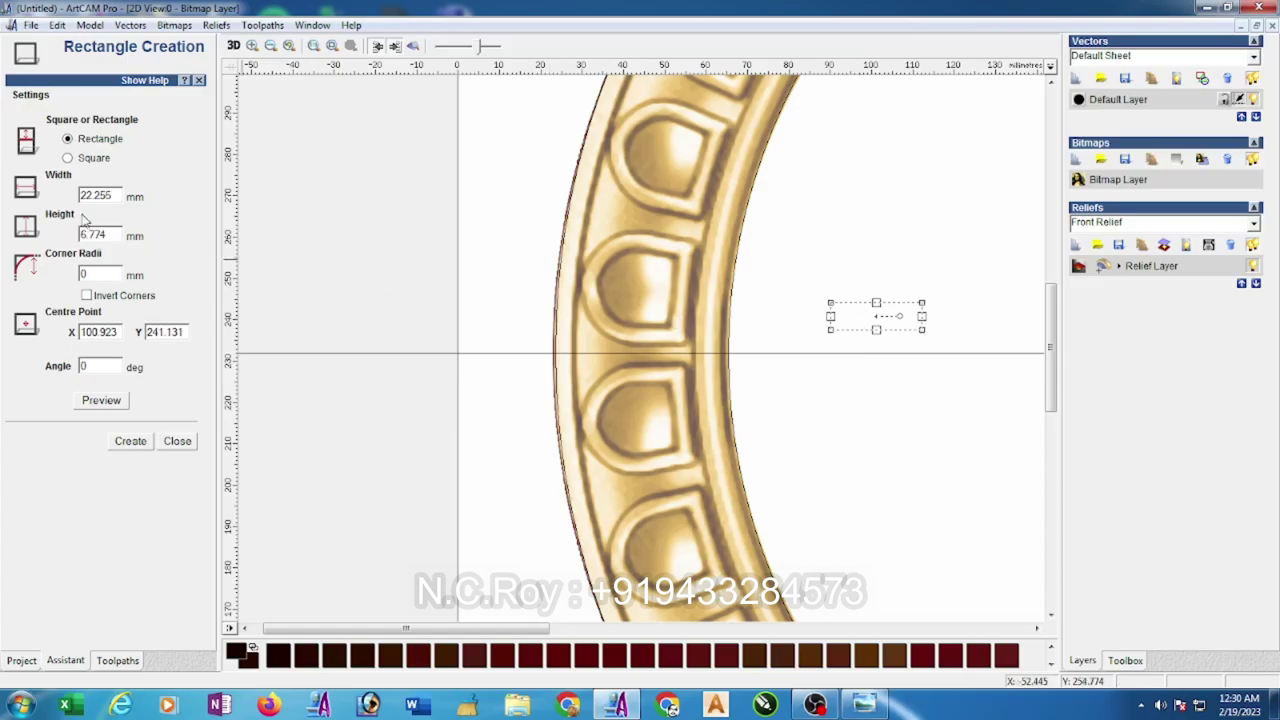
drag(109, 234, 50, 242)
text(15)
click(130, 441)
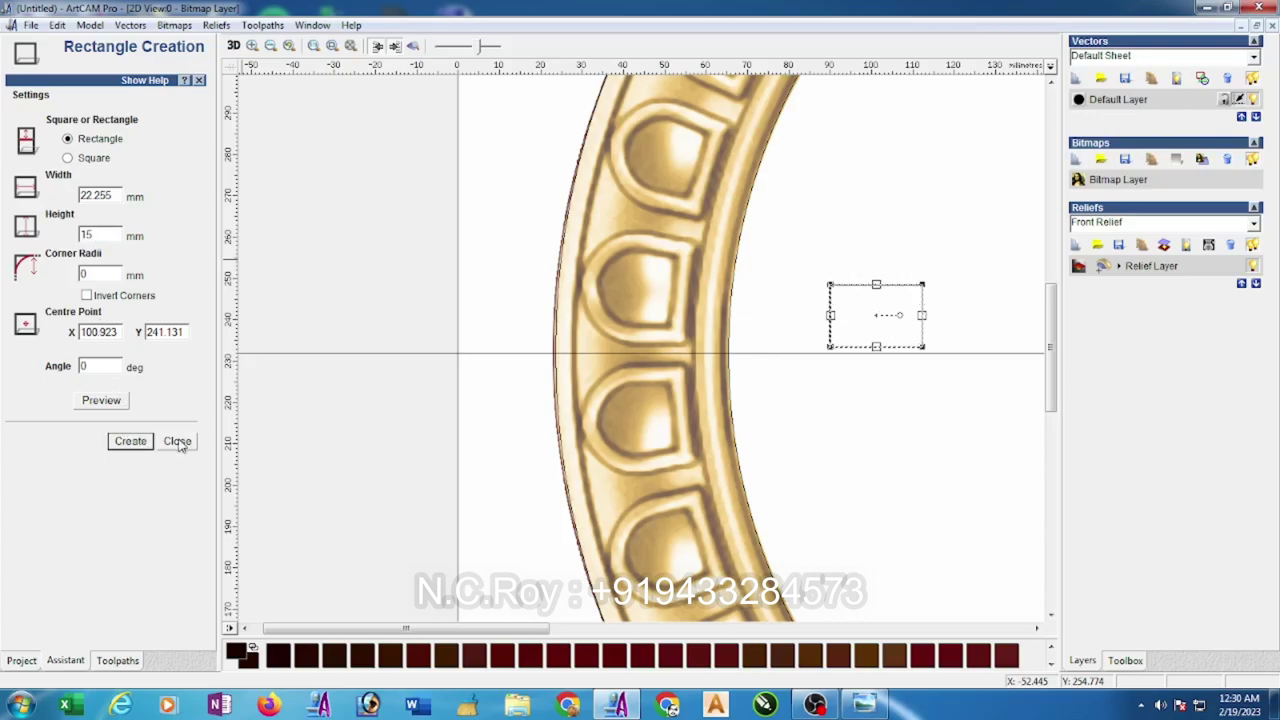
click(178, 442)
- Move the 22 × 15 mm rectangle up and further into the opening, and open its bottom side
drag(886, 286, 922, 244)
click(56, 381)
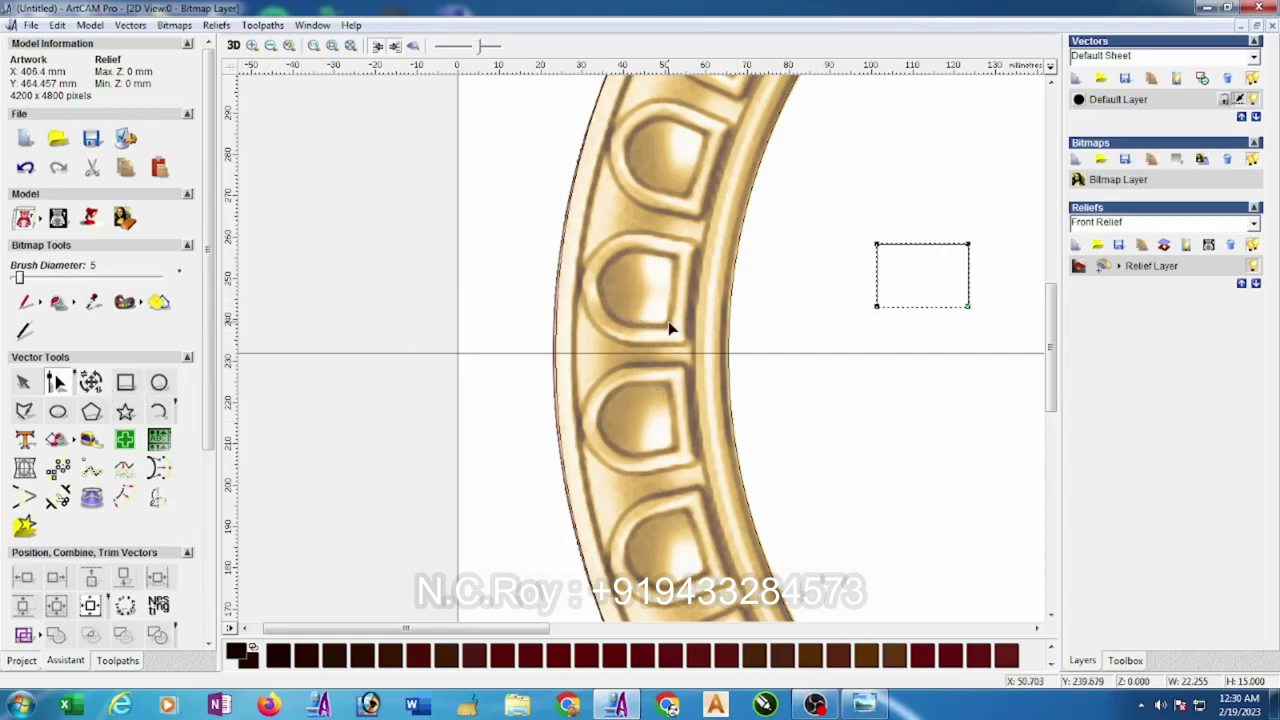
- Create a rectangle about 42 mm wide and 15 mm high across the frame's band and align its base with the horizontal centre line
click(126, 383)
drag(737, 350, 729, 309)
double_click(113, 233)
text(1)
click(130, 440)
click(177, 440)
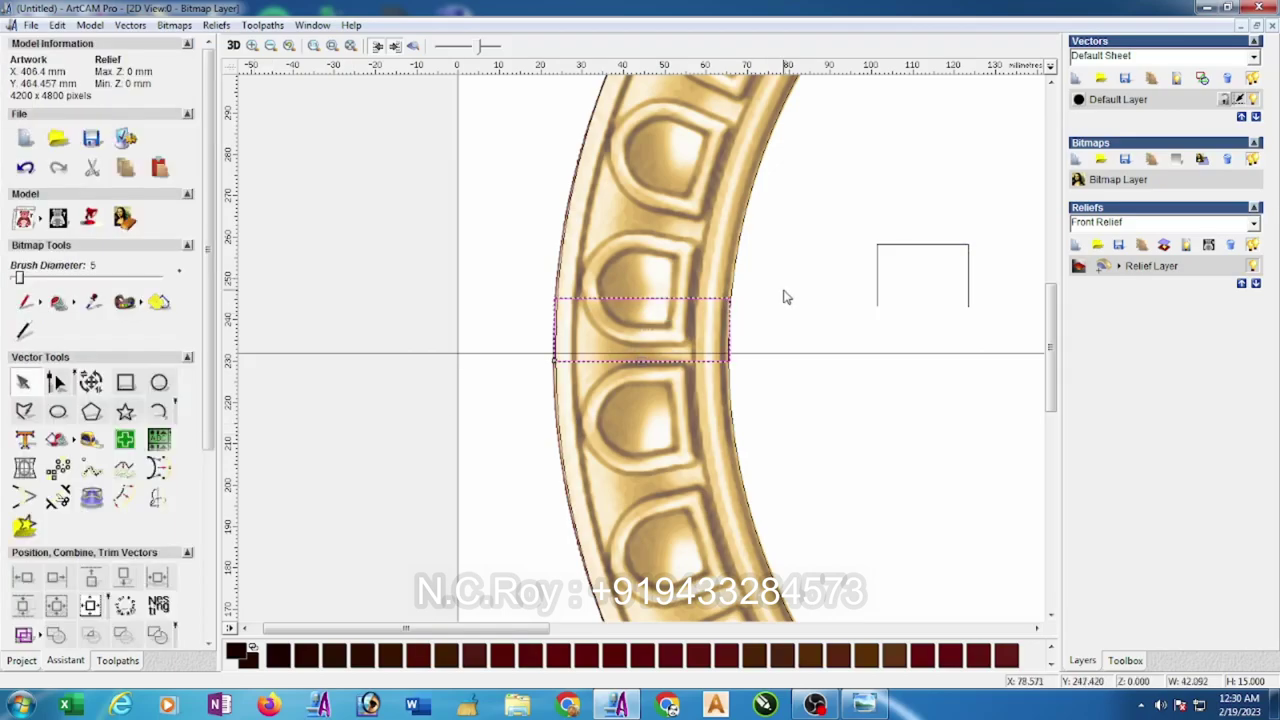
shift+click(766, 353)
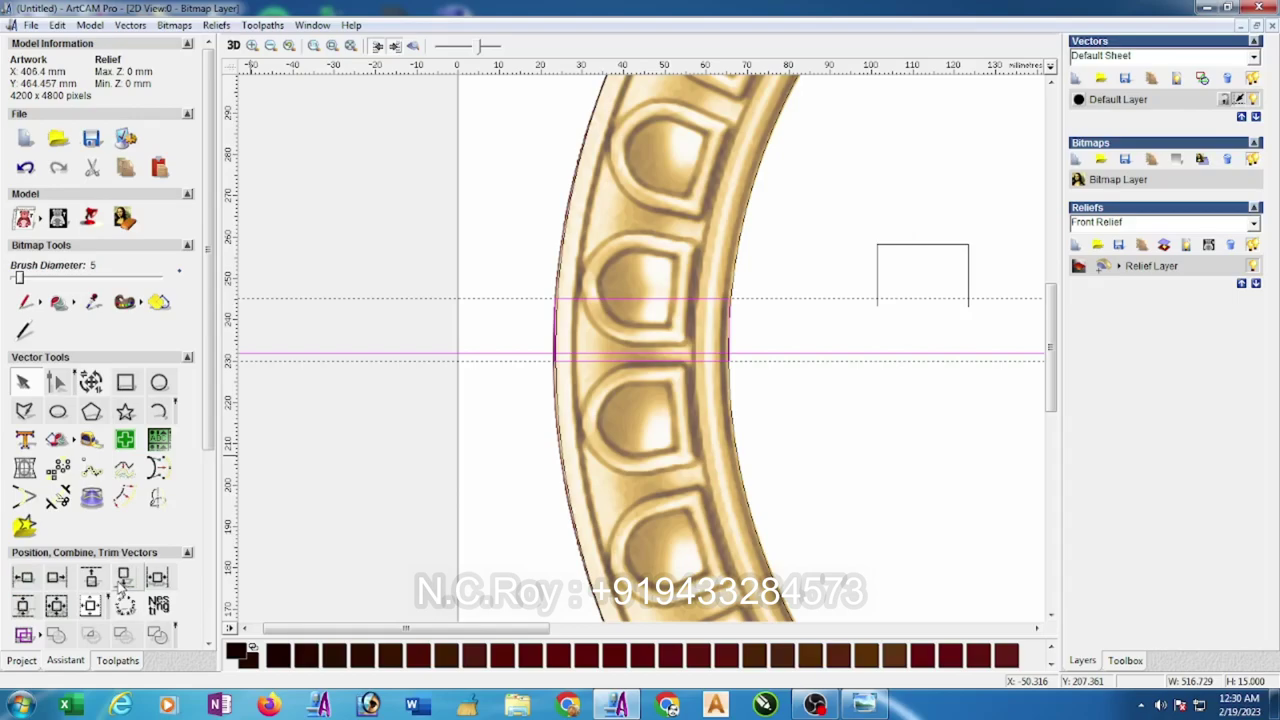
click(816, 435)
- Insert nodes in the wide rectangle's top edge and lower the middle part about 6 mm across the beaded band to leave a raised outer rim
scroll(637, 296, up, 2)
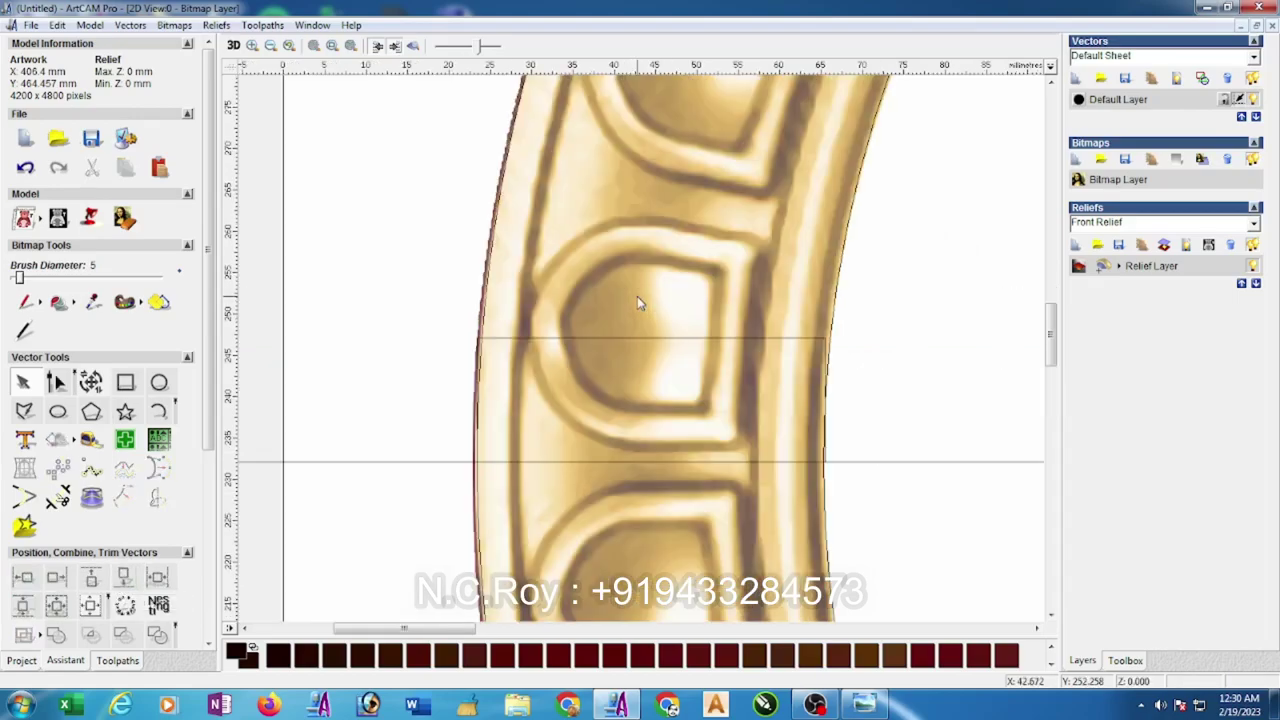
click(610, 337)
key(n)
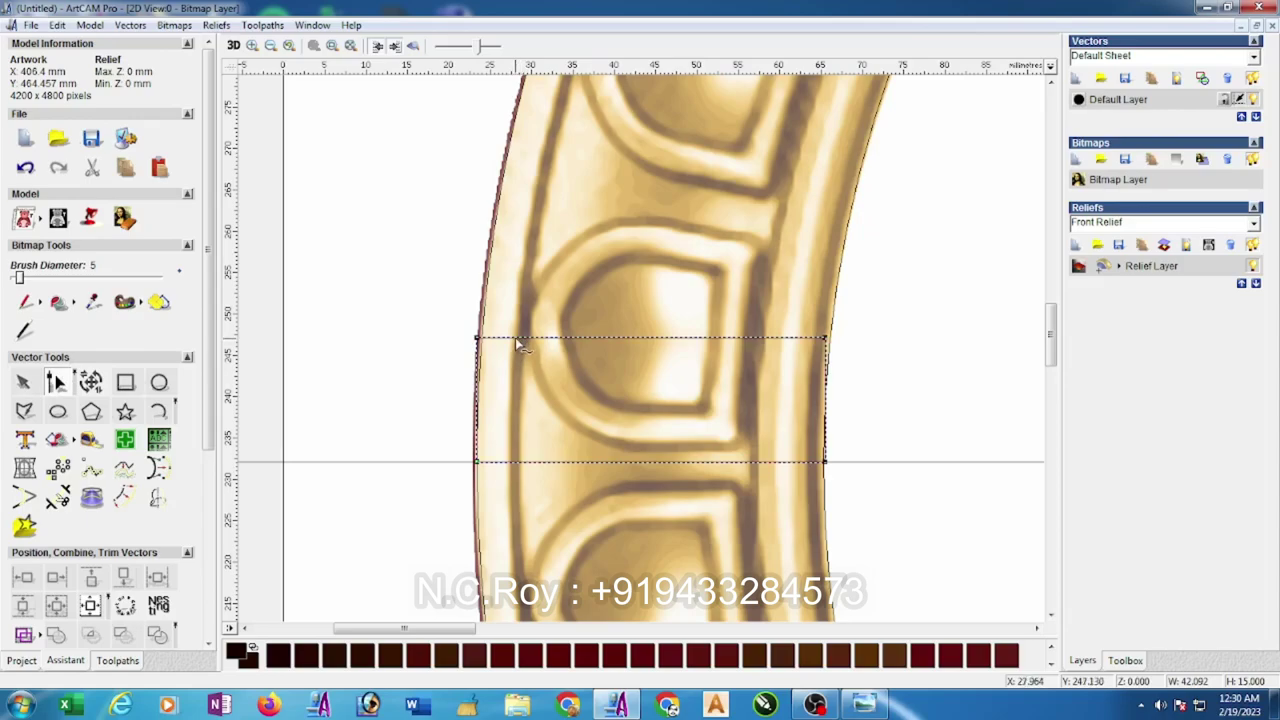
key(i)
click(534, 338)
drag(533, 393, 531, 388)
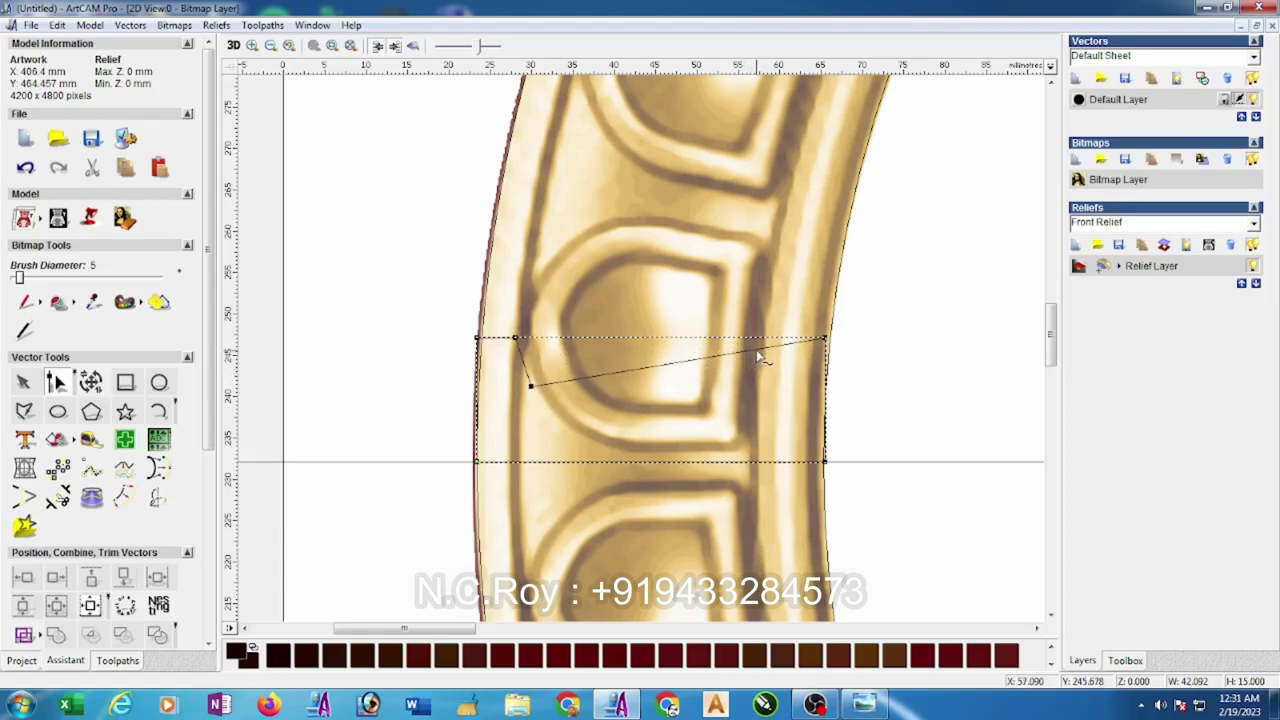
drag(756, 350, 753, 380)
drag(751, 383, 751, 382)
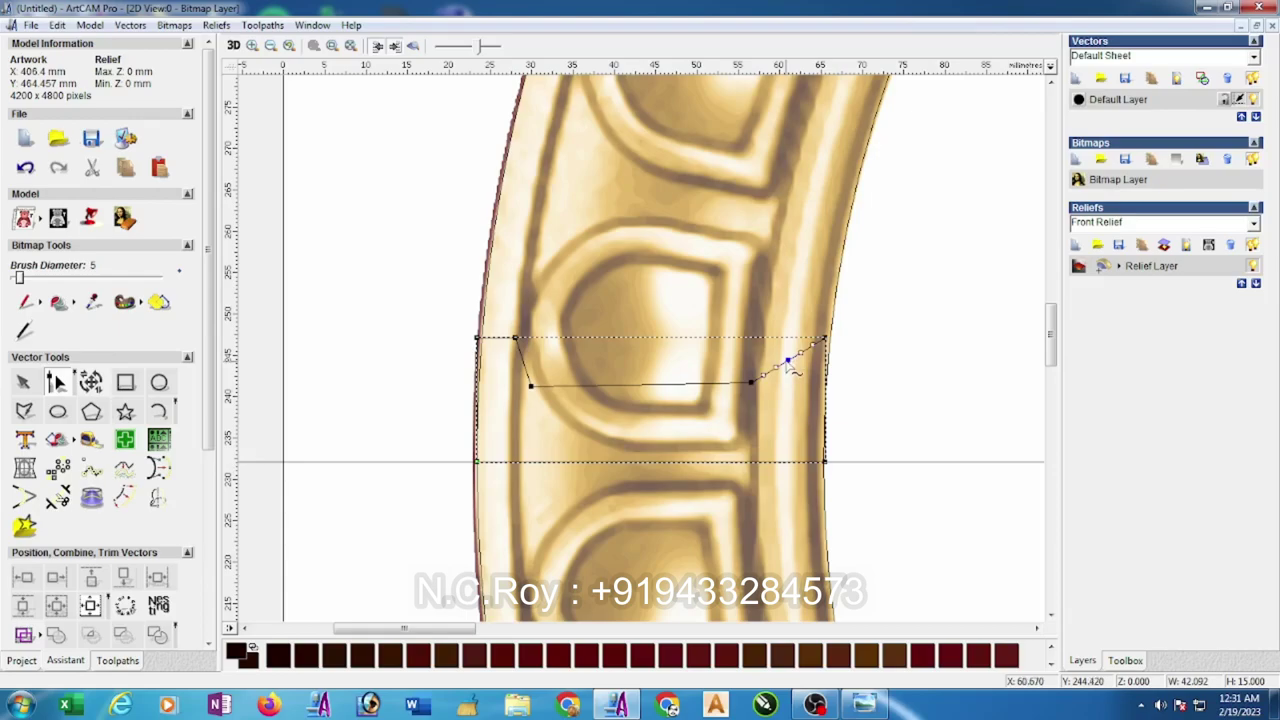
- Shape the profile's inner end into a smooth arch over the plain moulding, fading the background image slightly
drag(788, 361, 823, 378)
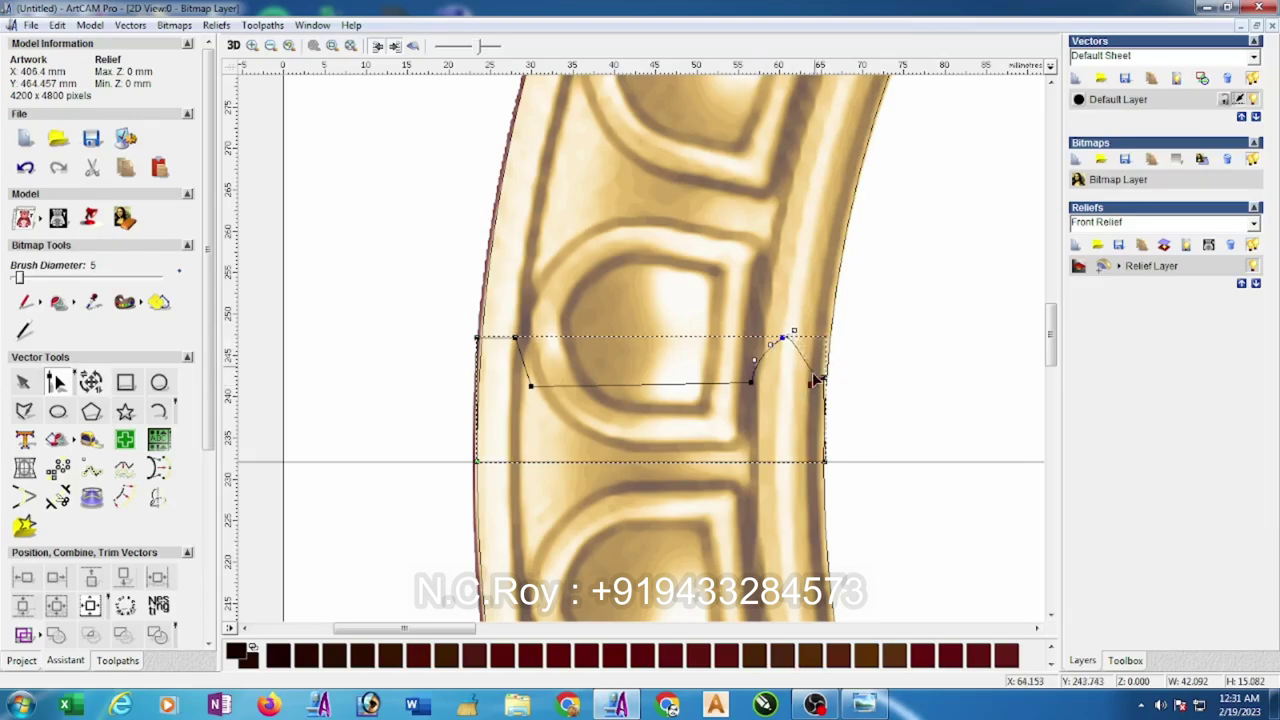
scroll(795, 362, up, 2)
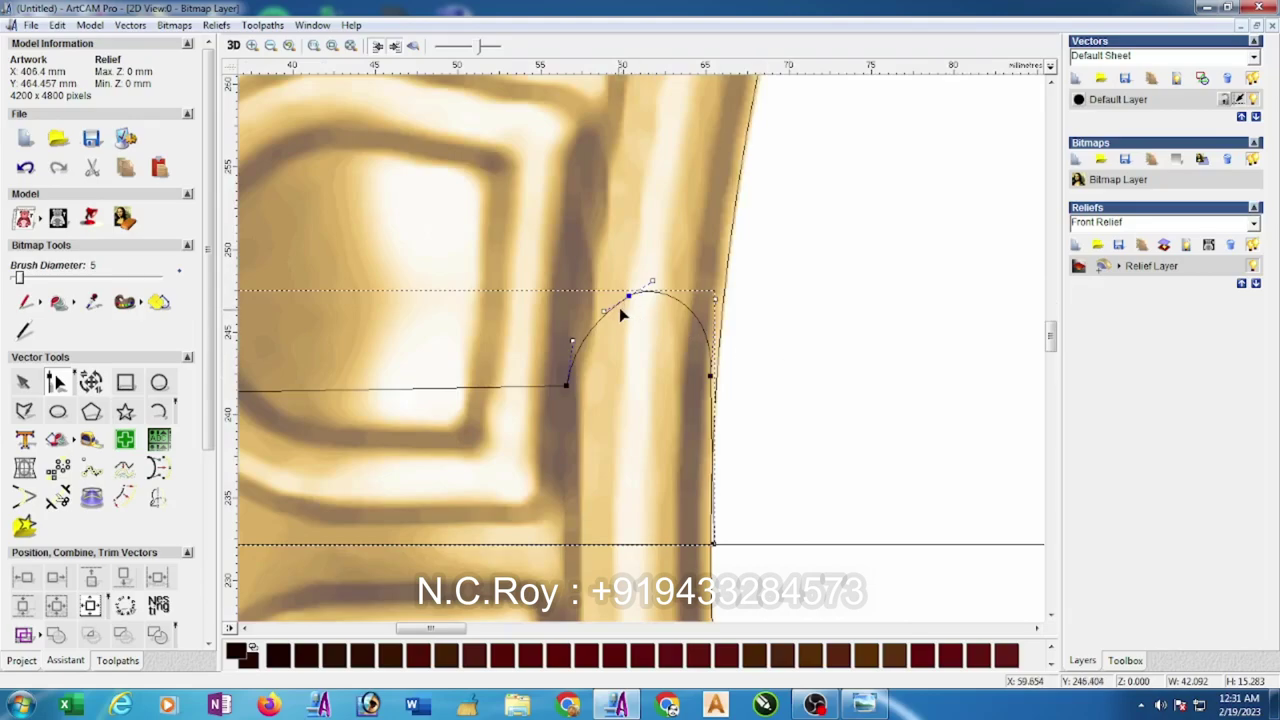
drag(604, 311, 593, 304)
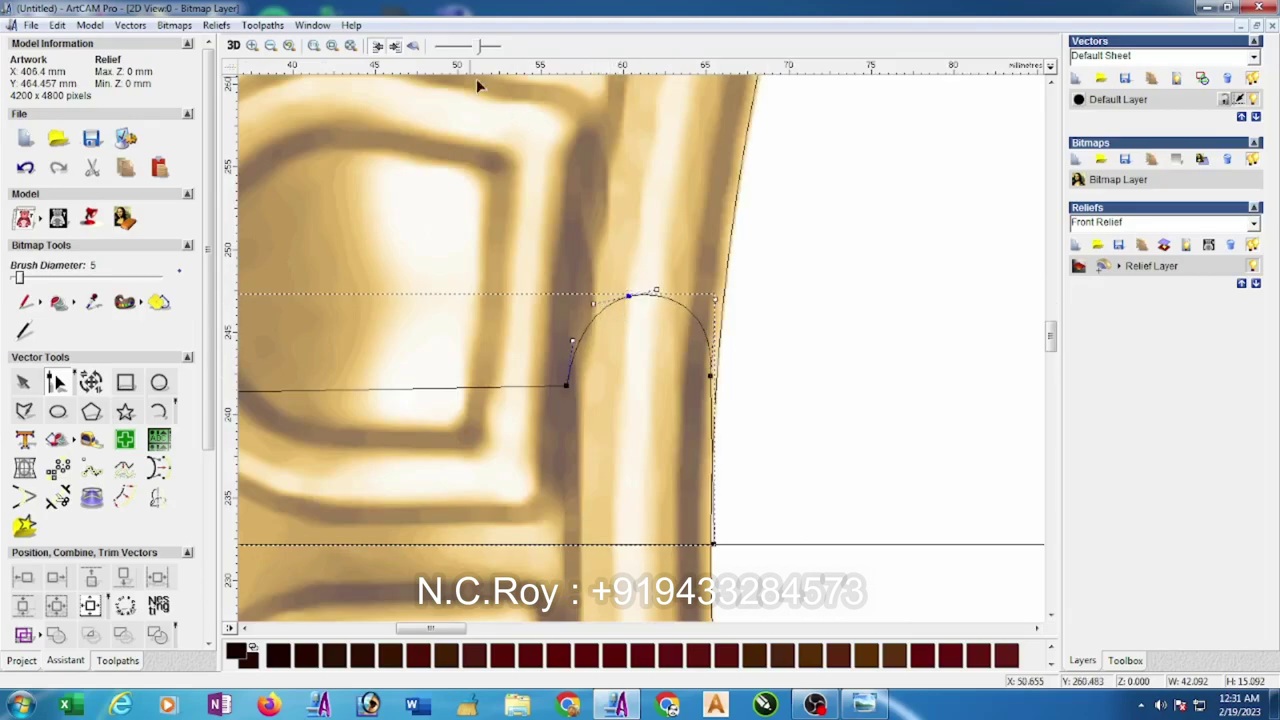
drag(478, 52, 468, 48)
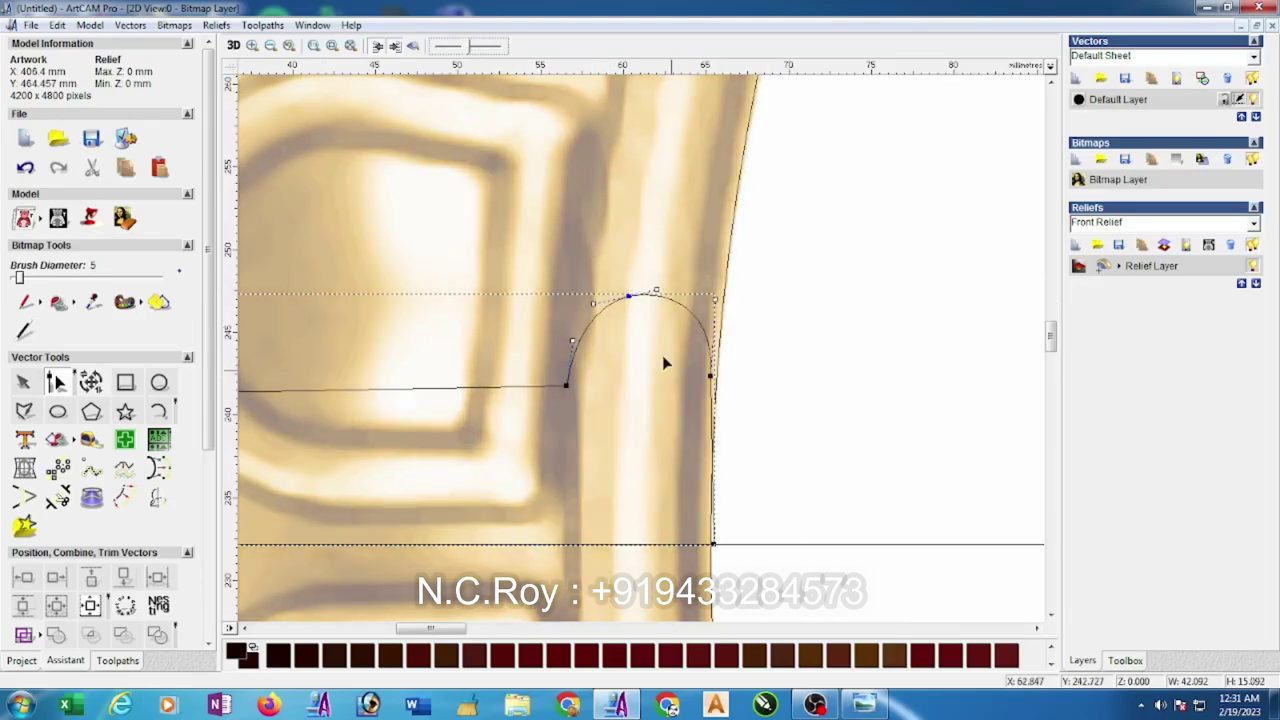
drag(709, 375, 711, 382)
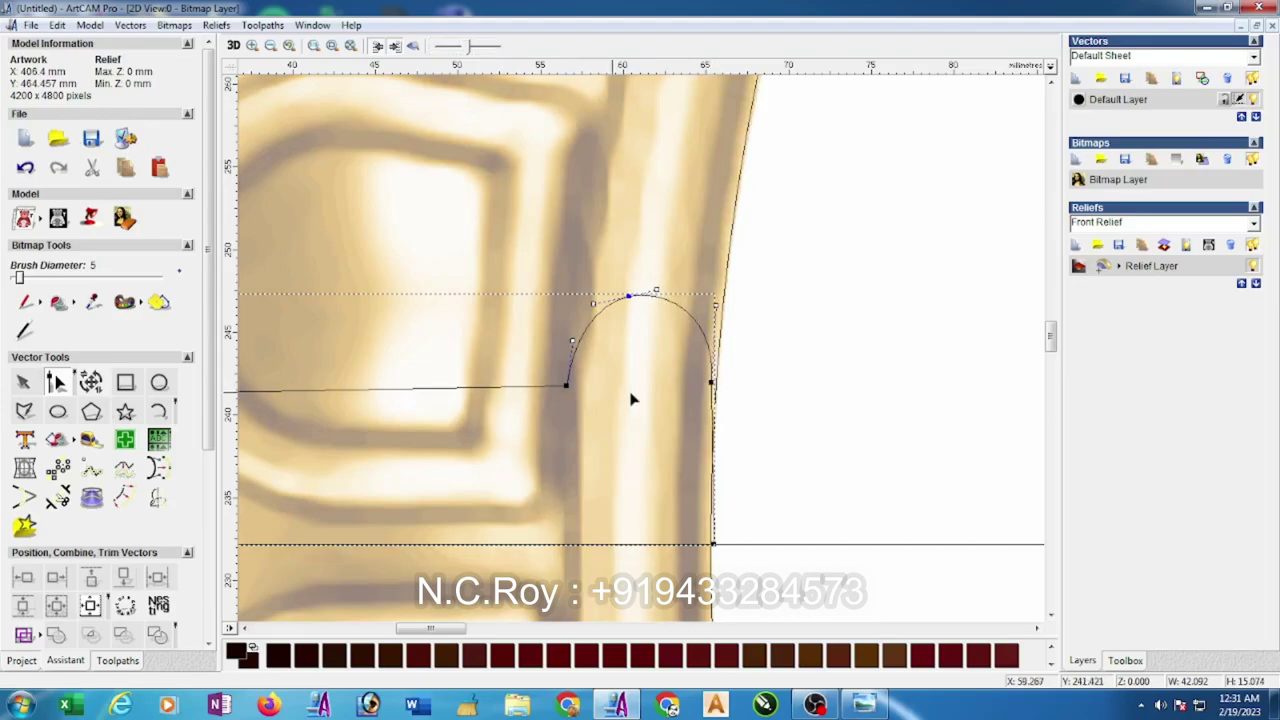
- Create a guide rectangle about 7 mm wide and 10 mm high inside the profile and align its base with the profile's base
scroll(574, 346, down, 2)
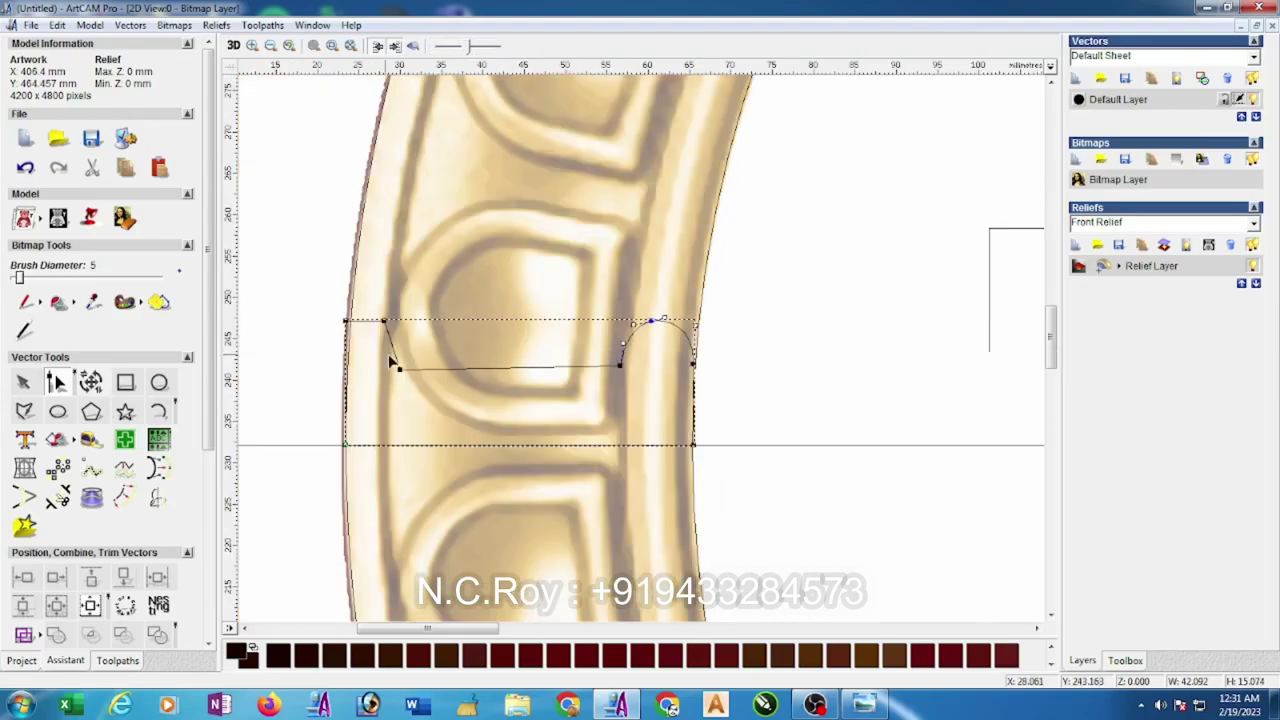
click(125, 382)
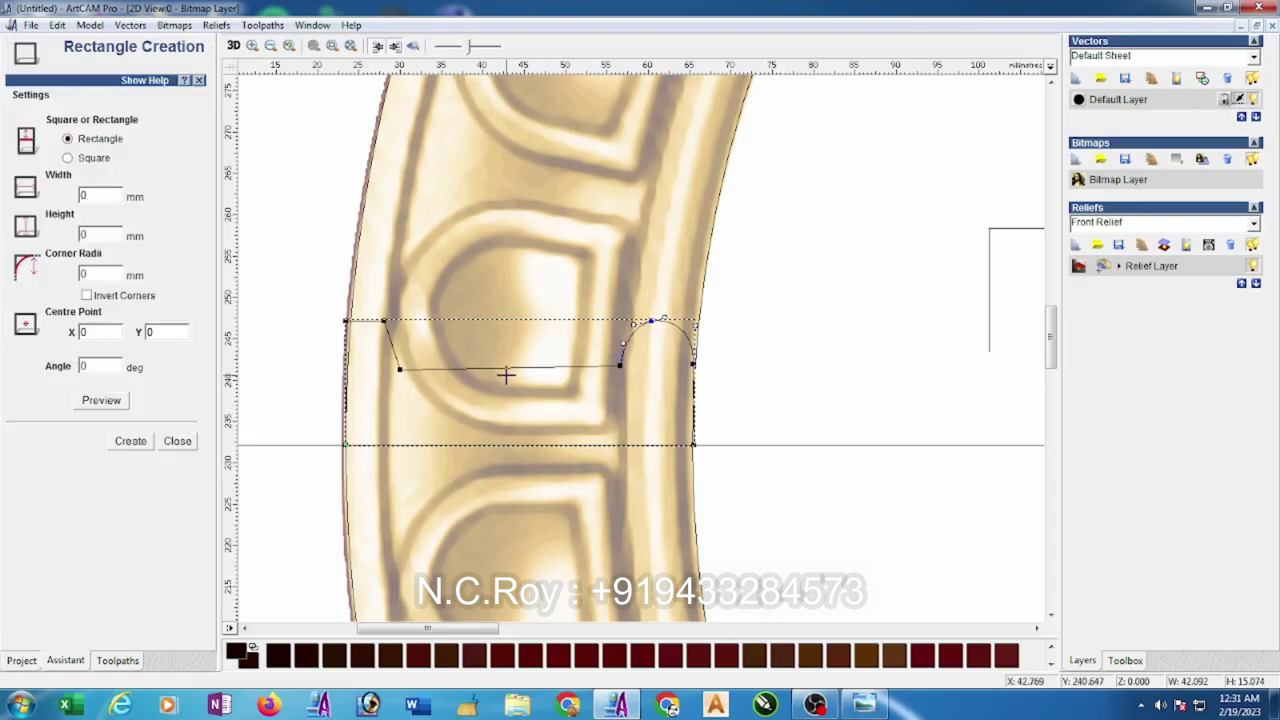
drag(489, 368, 544, 447)
drag(108, 234, 85, 234)
text(1)
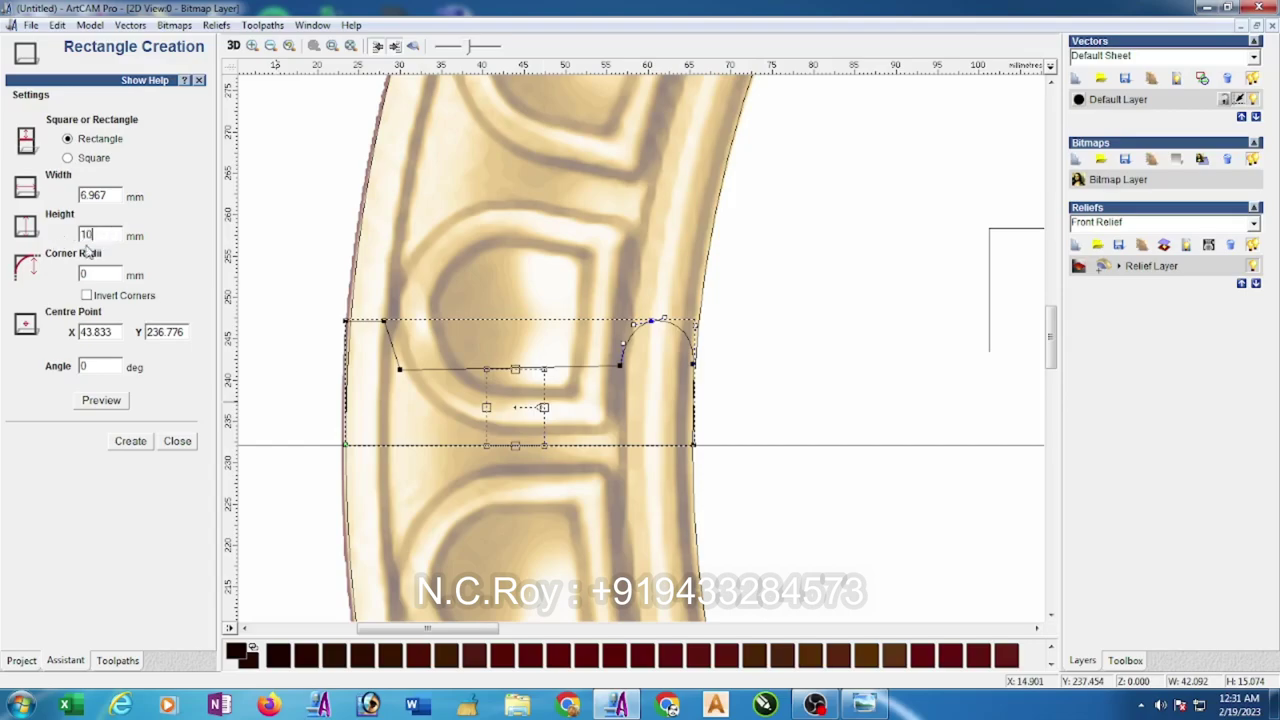
text(0)
click(131, 441)
click(177, 441)
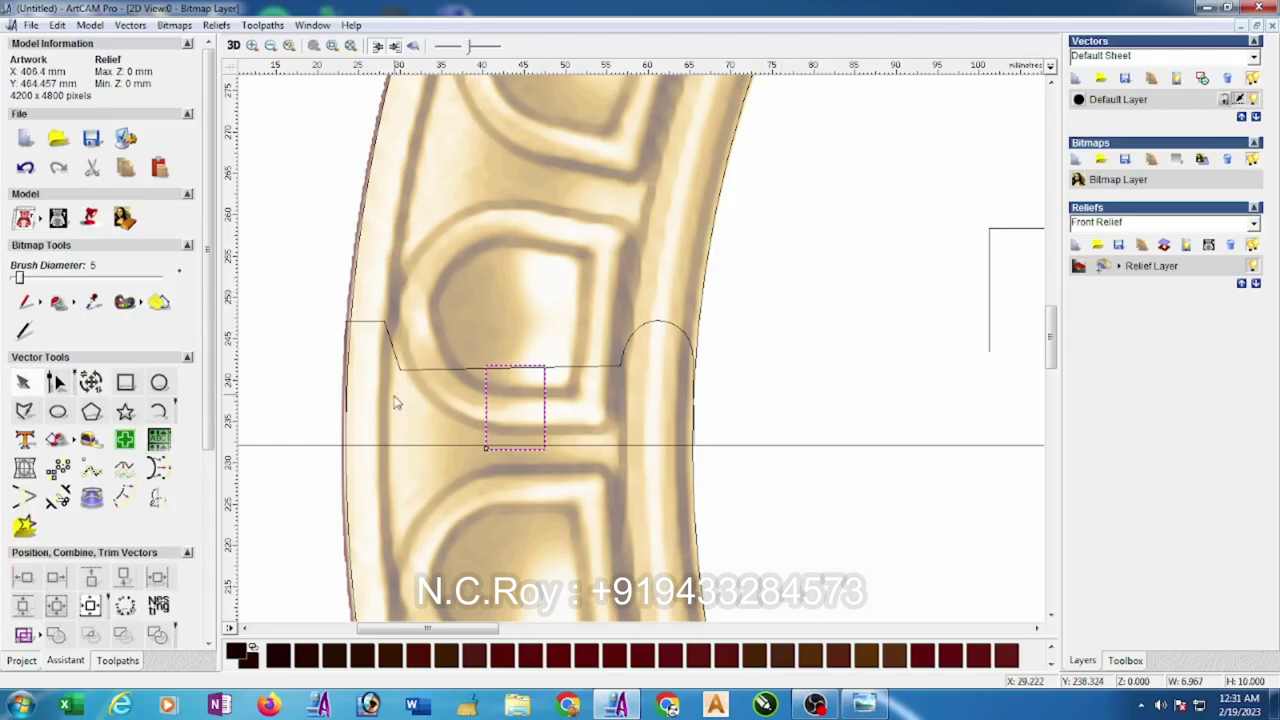
shift+click(345, 390)
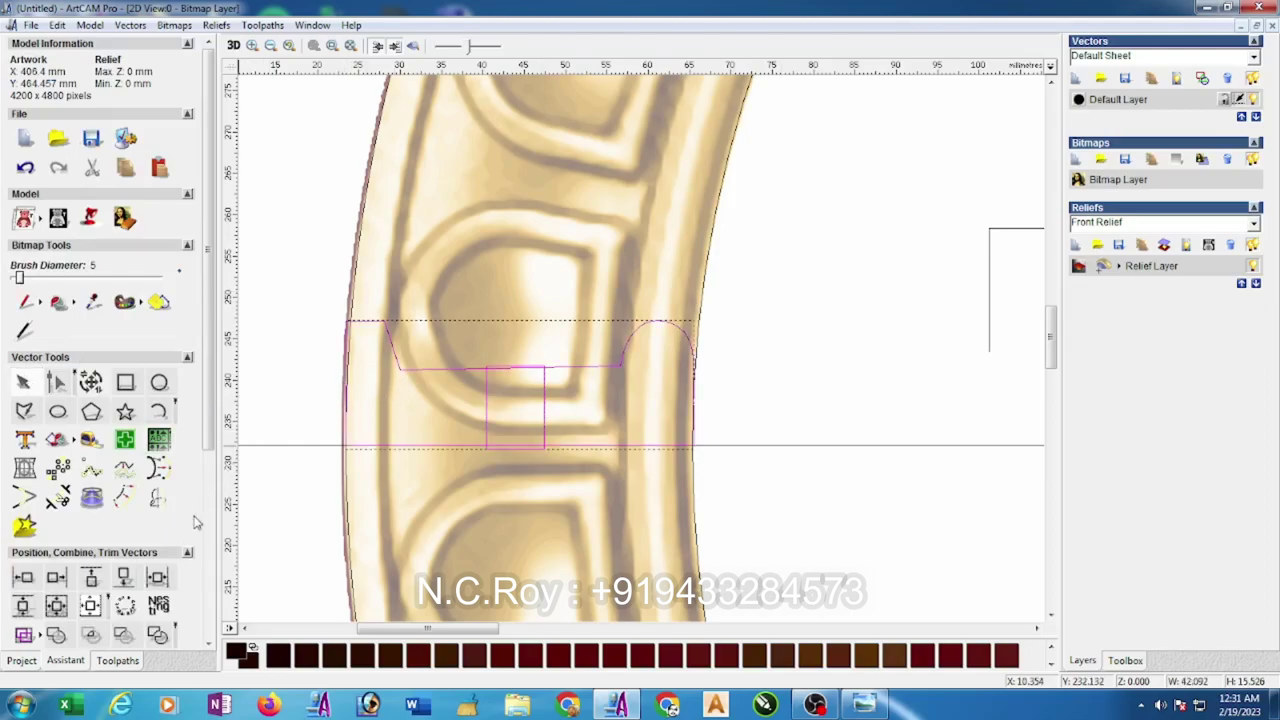
click(124, 577)
click(813, 333)
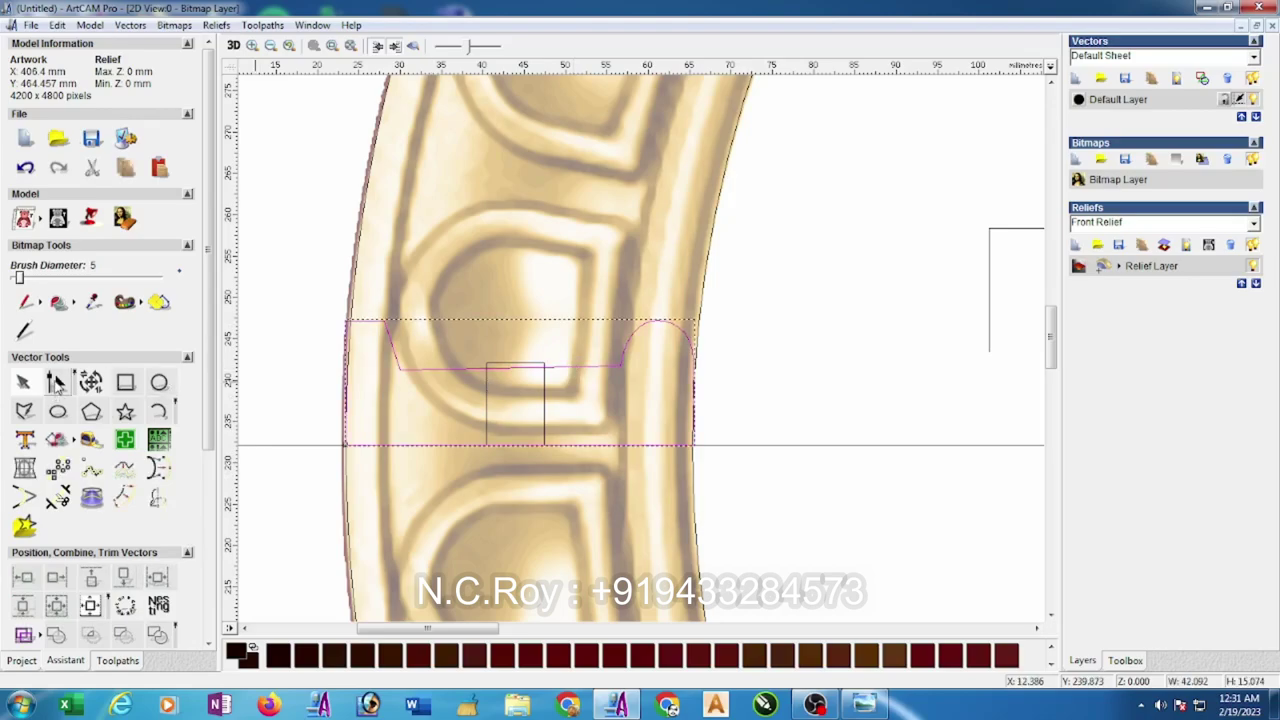
- Nudge the profile's two recess nodes up to the top of the 10 mm high guide rectangle
click(55, 381)
click(394, 370)
drag(482, 376, 628, 383)
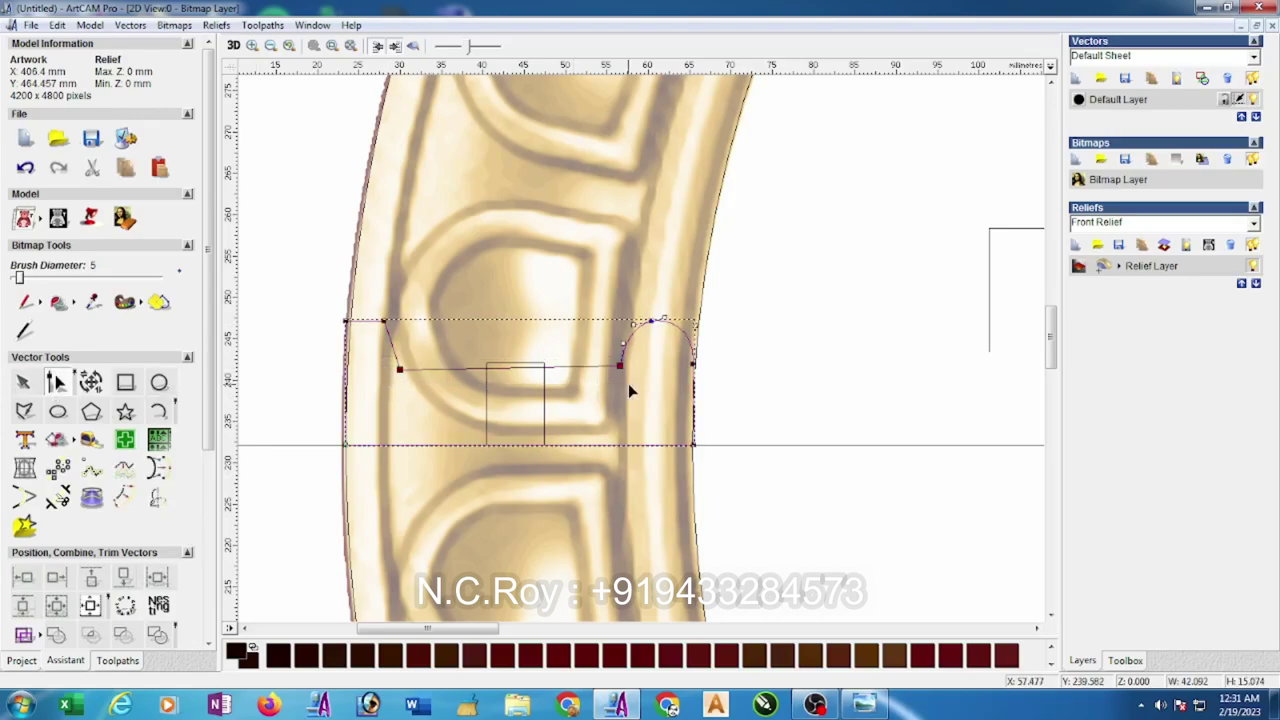
key(Up)
key(Up)
key(Up)
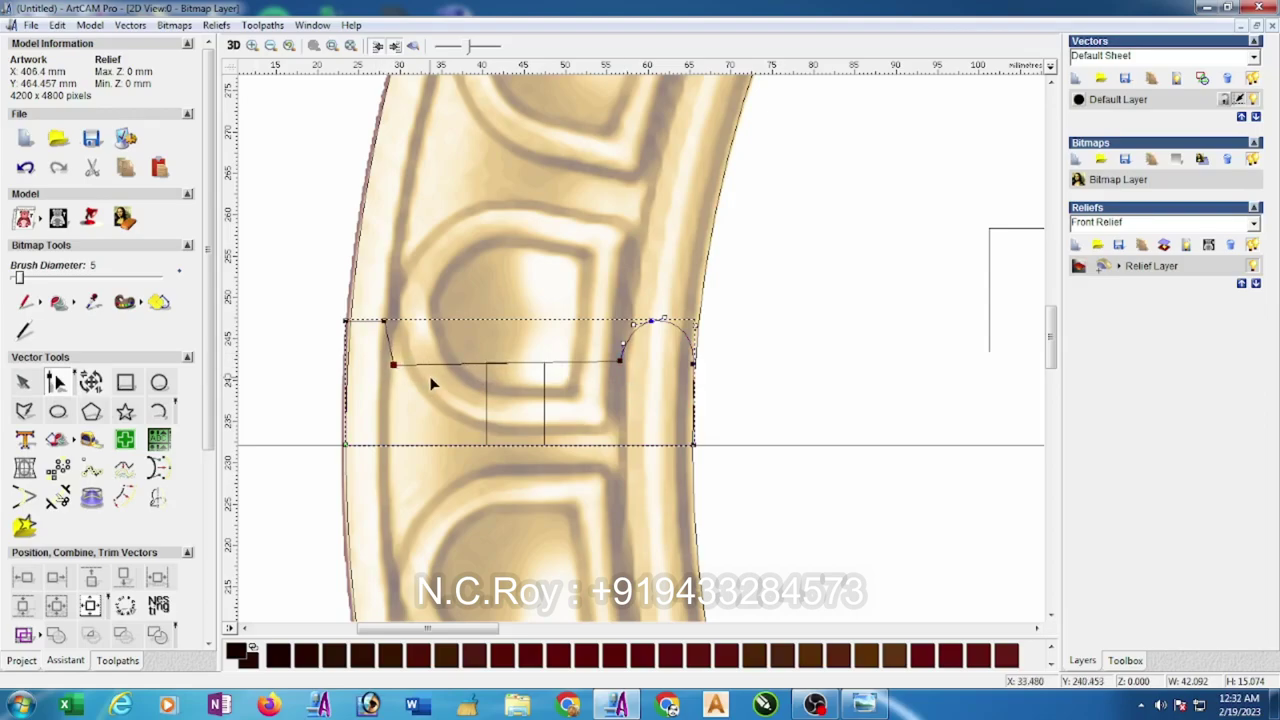
scroll(449, 374, up, 1)
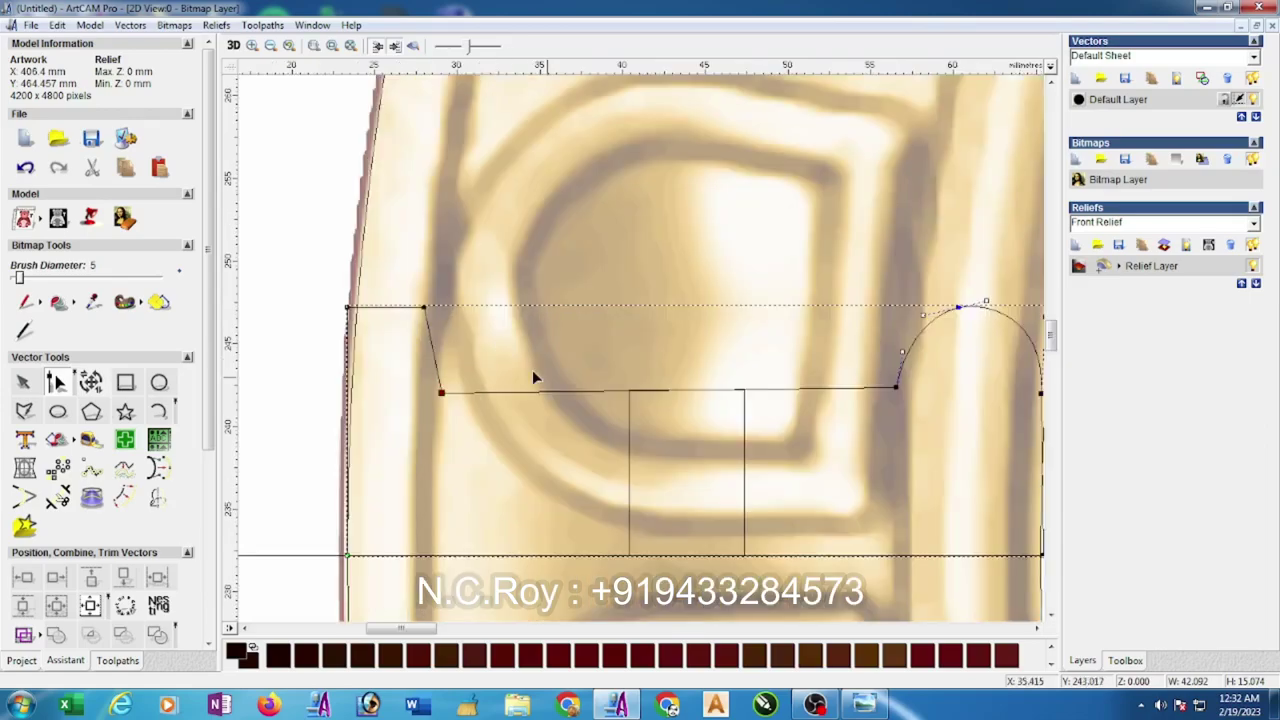
scroll(508, 360, up, 1)
scroll(657, 402, down, 1)
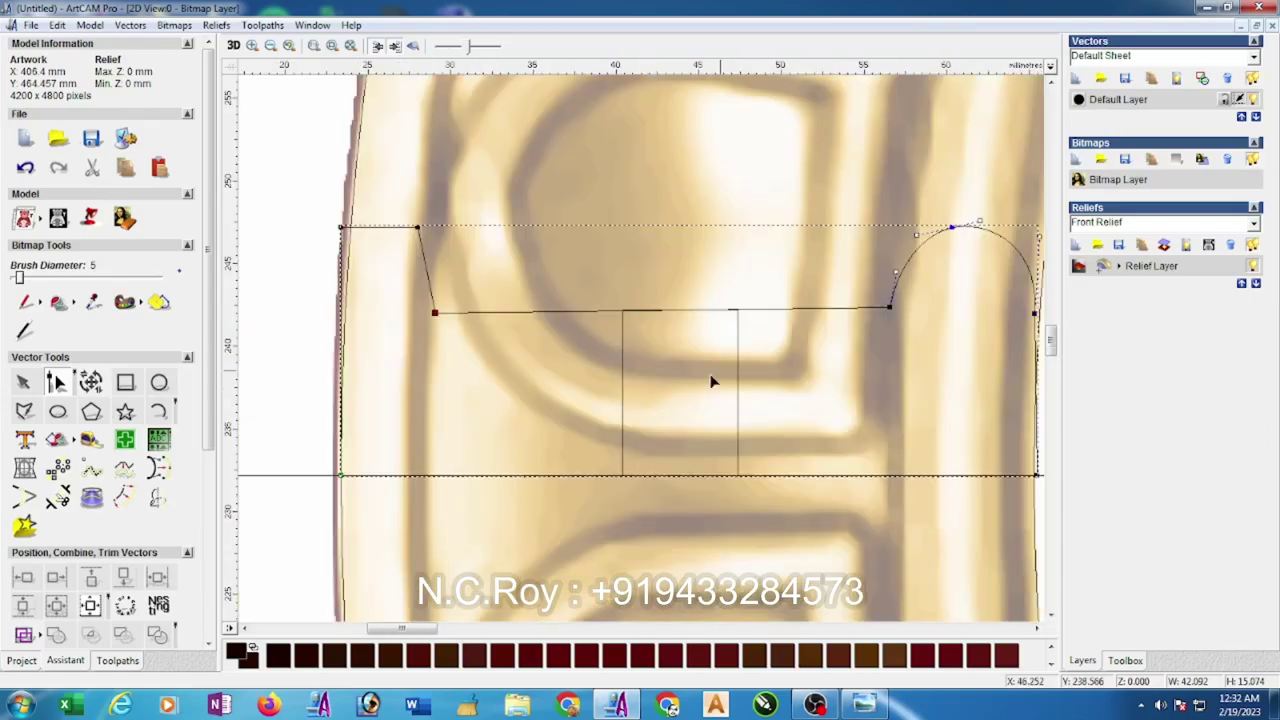
key(Down)
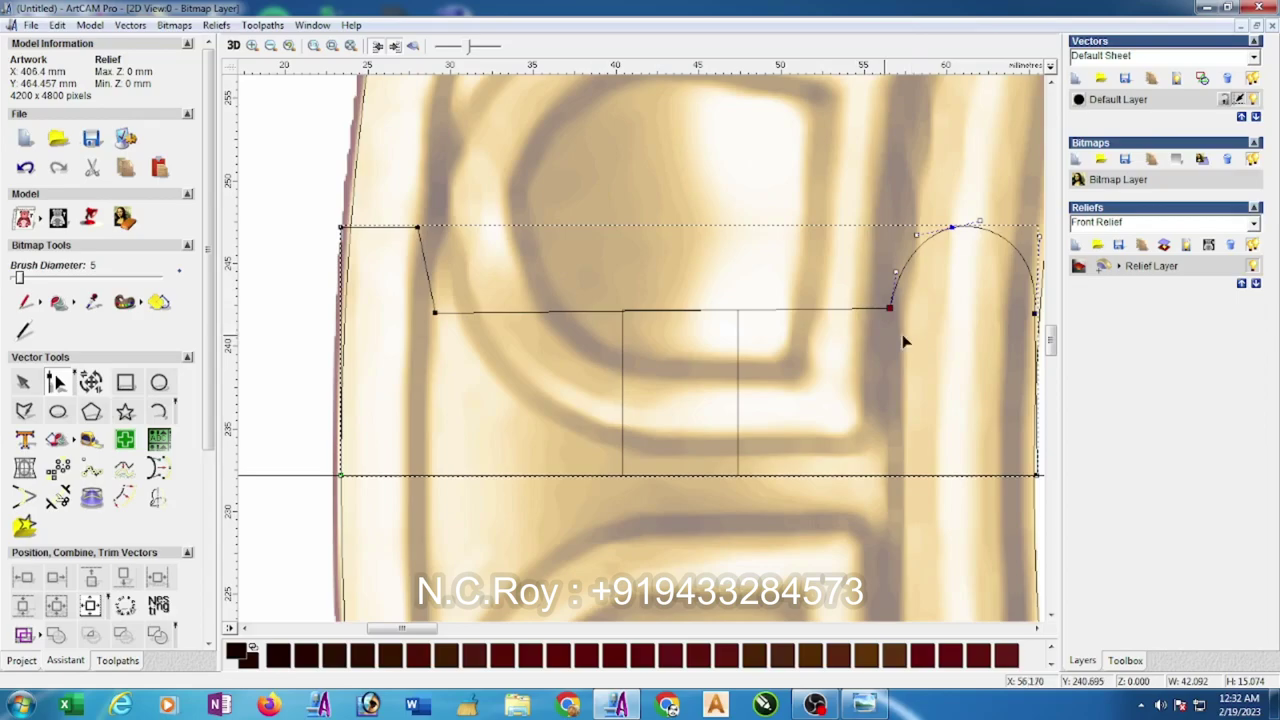
- Nudge the recess node beside the outer rim towards the frame's outer edge to steepen the rim's side
click(606, 262)
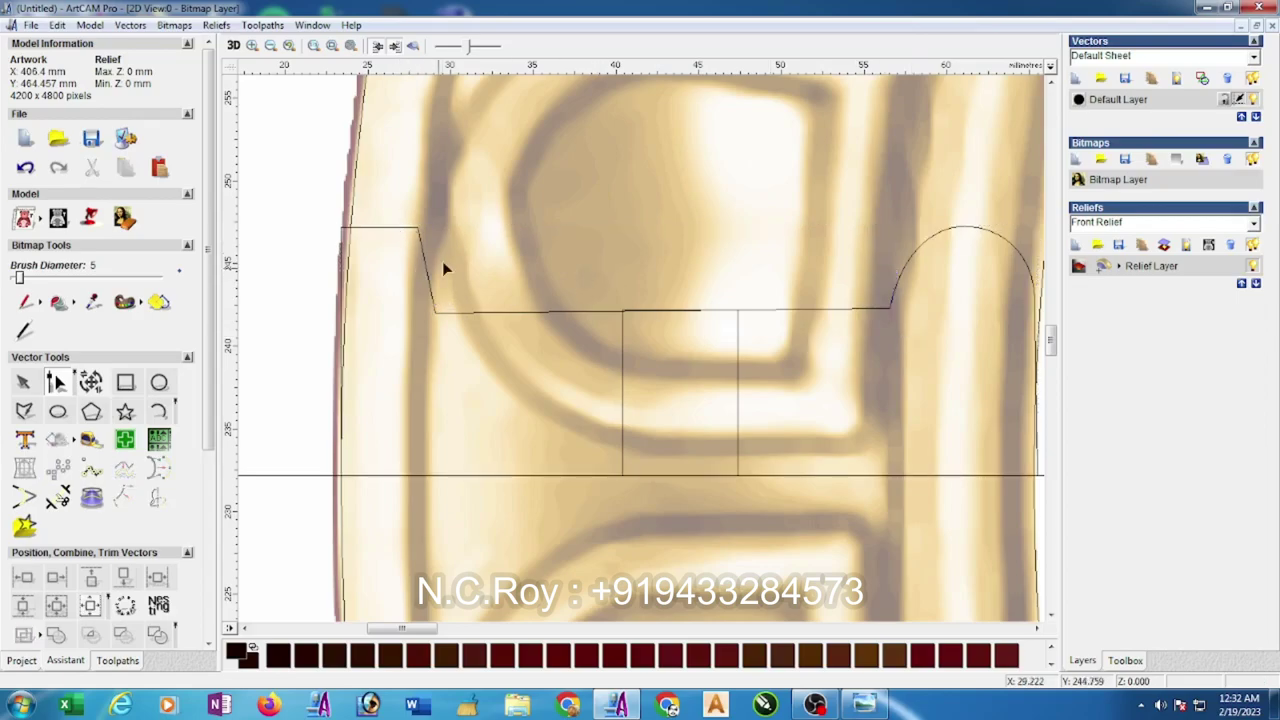
click(431, 304)
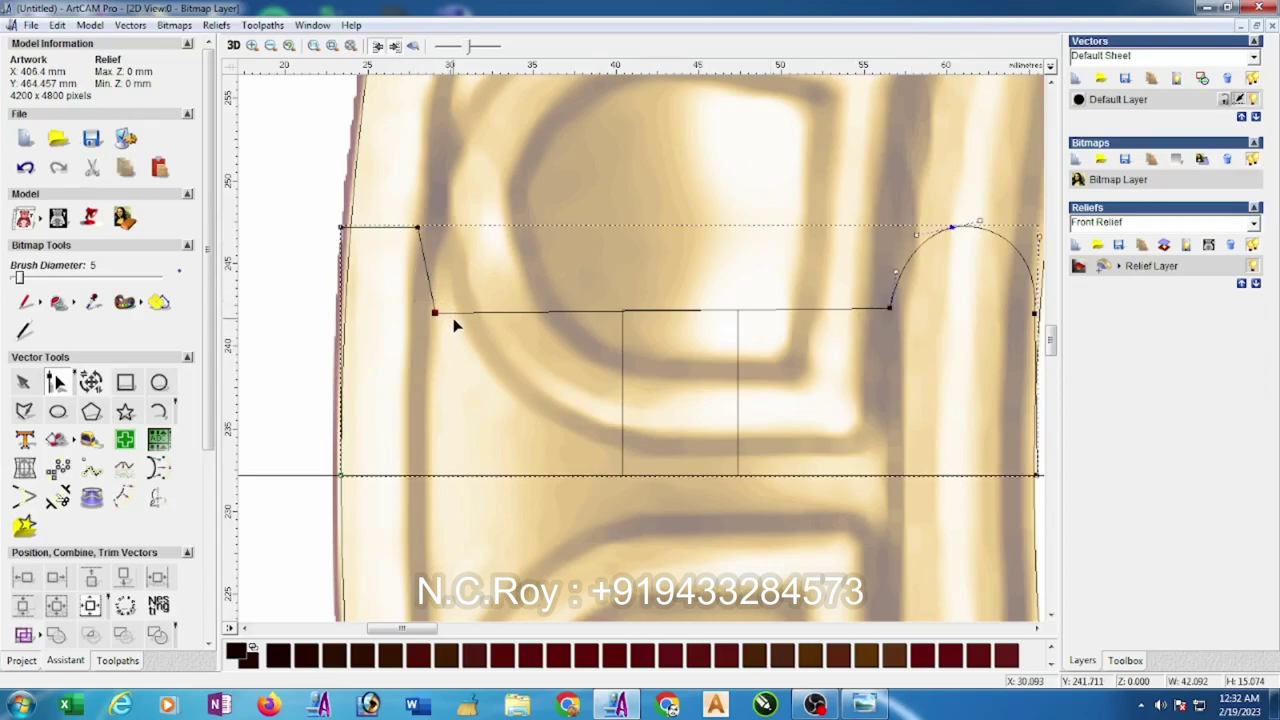
key(Left)
key(Left)
key(Left)
key(Left)
key(Left)
- Round the outer rim's upper corner by adding nodes on both sides, removing the corner node and bending the span
key(i)
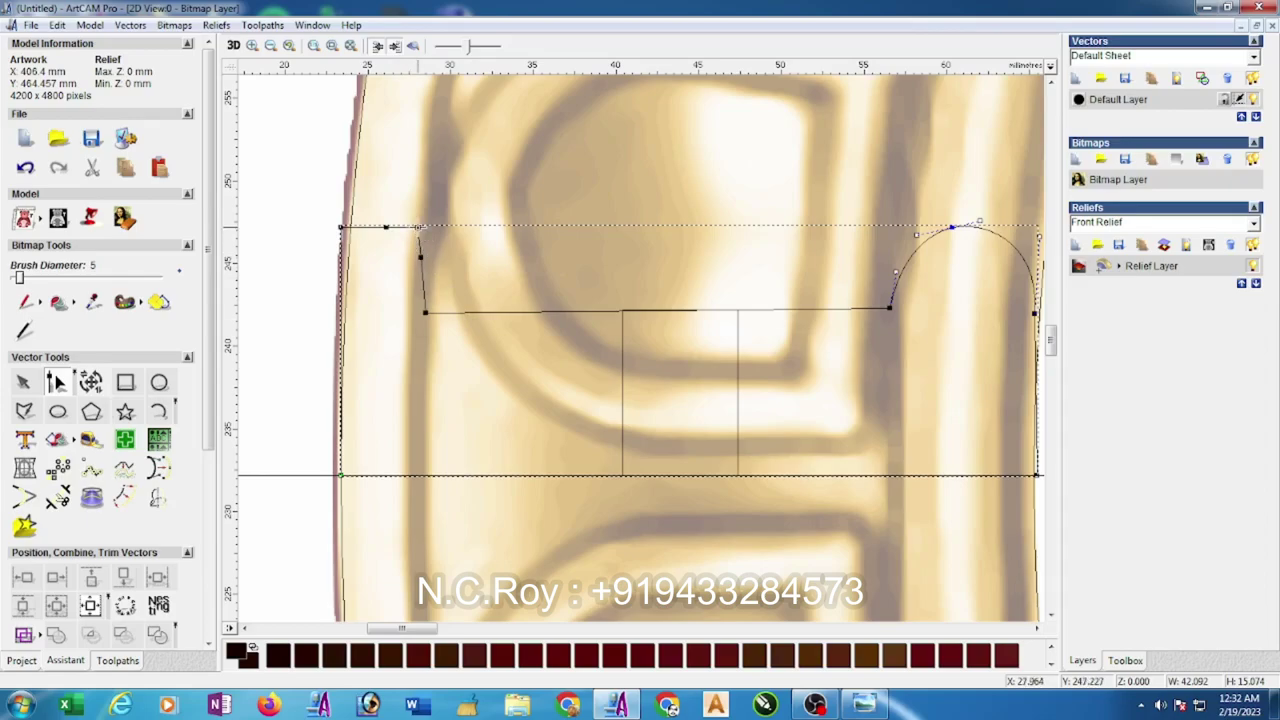
key(d)
drag(437, 244, 451, 245)
- Delete the 10 mm high guide rectangle from inside the profile
scroll(514, 226, down, 2)
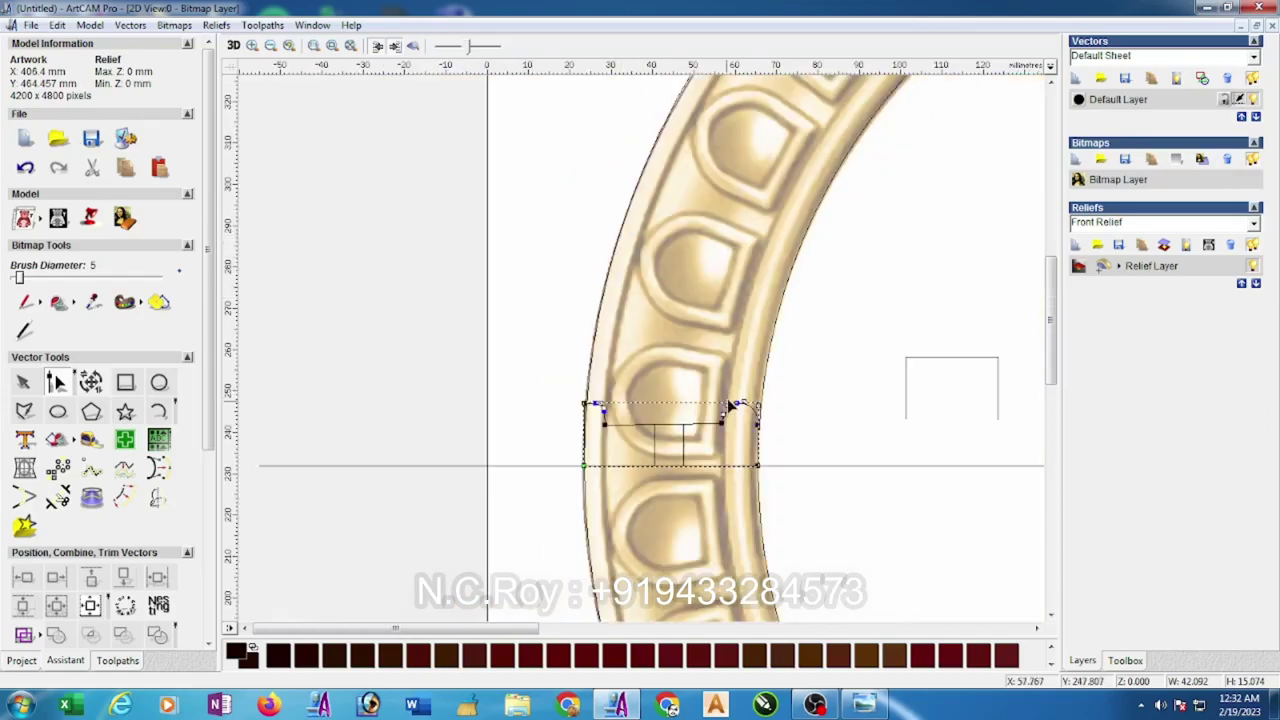
scroll(714, 400, down, 2)
click(462, 370)
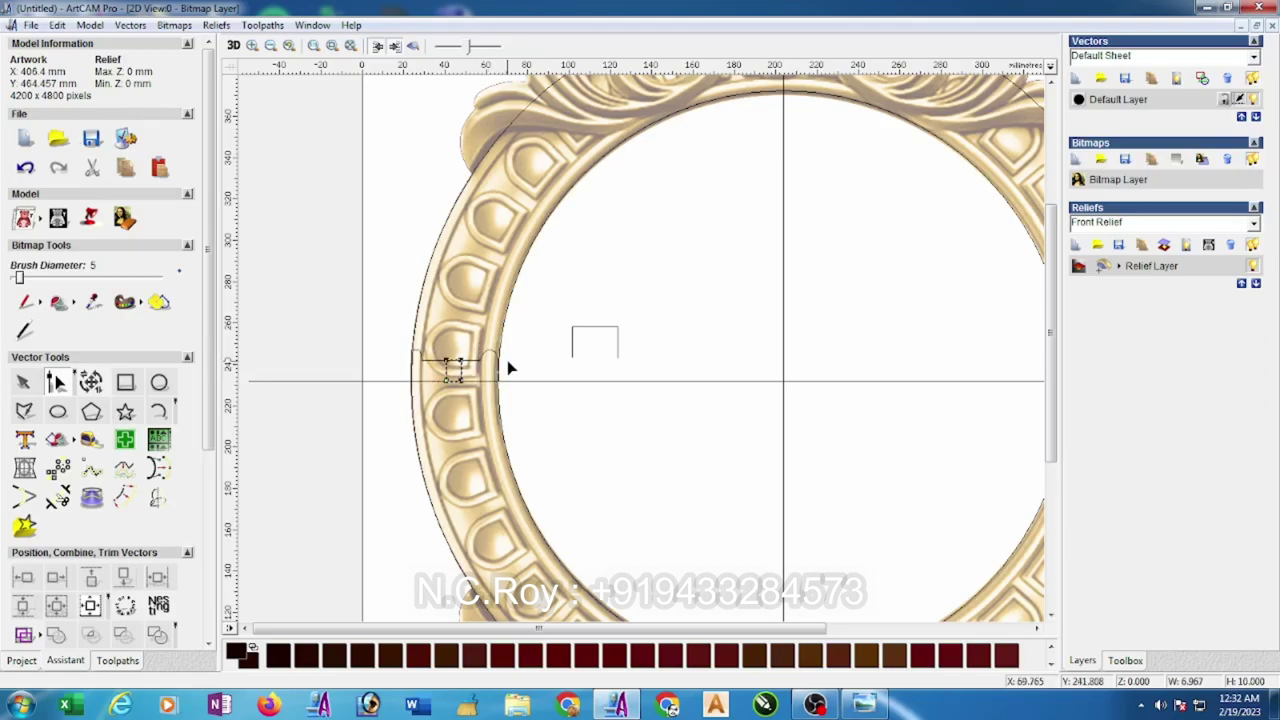
key(Delete)
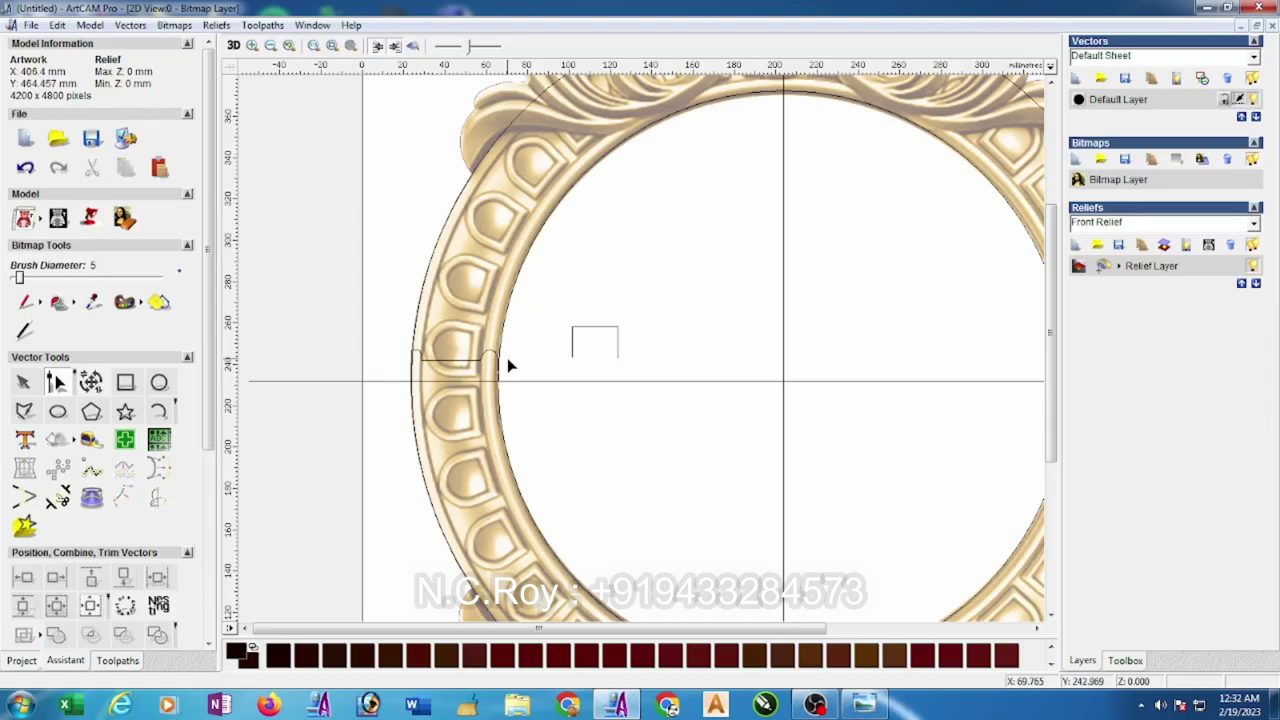
- Open the 3D view and tile it vertically beside the 2D view
click(22, 383)
scroll(602, 158, down, 4)
scroll(626, 287, up, 3)
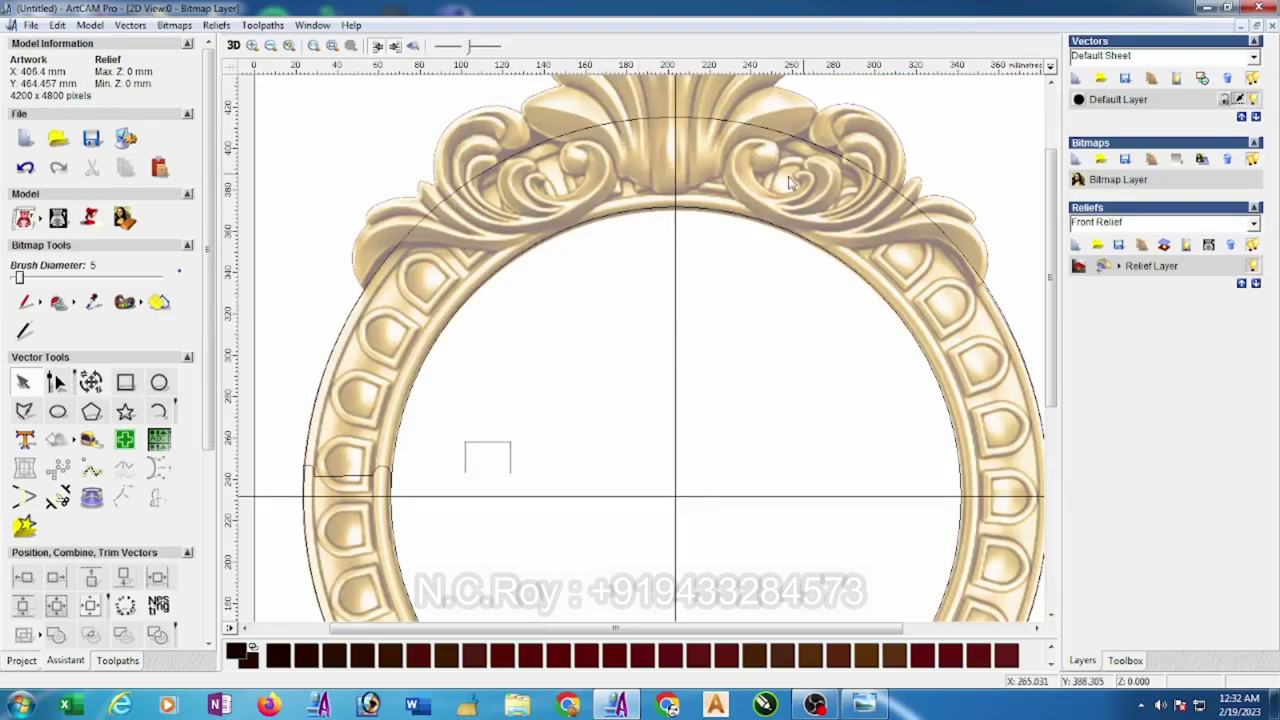
scroll(957, 366, down, 3)
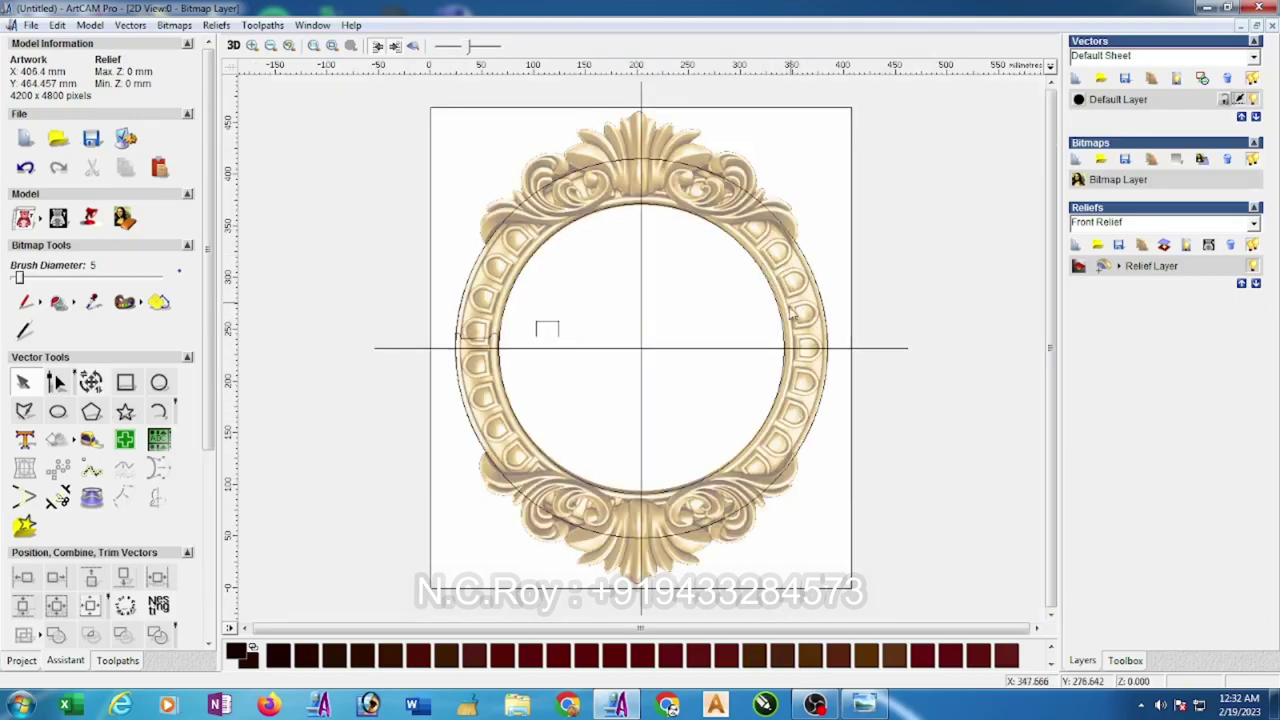
scroll(500, 310, up, 2)
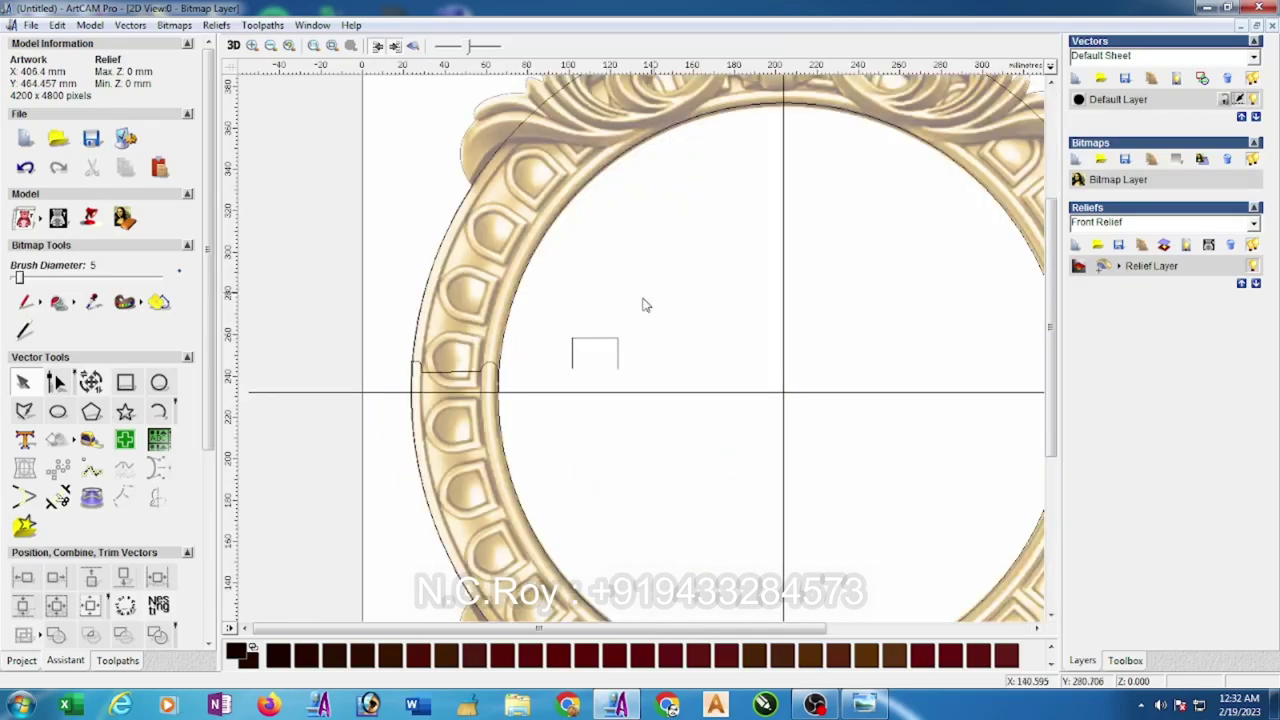
key(F3)
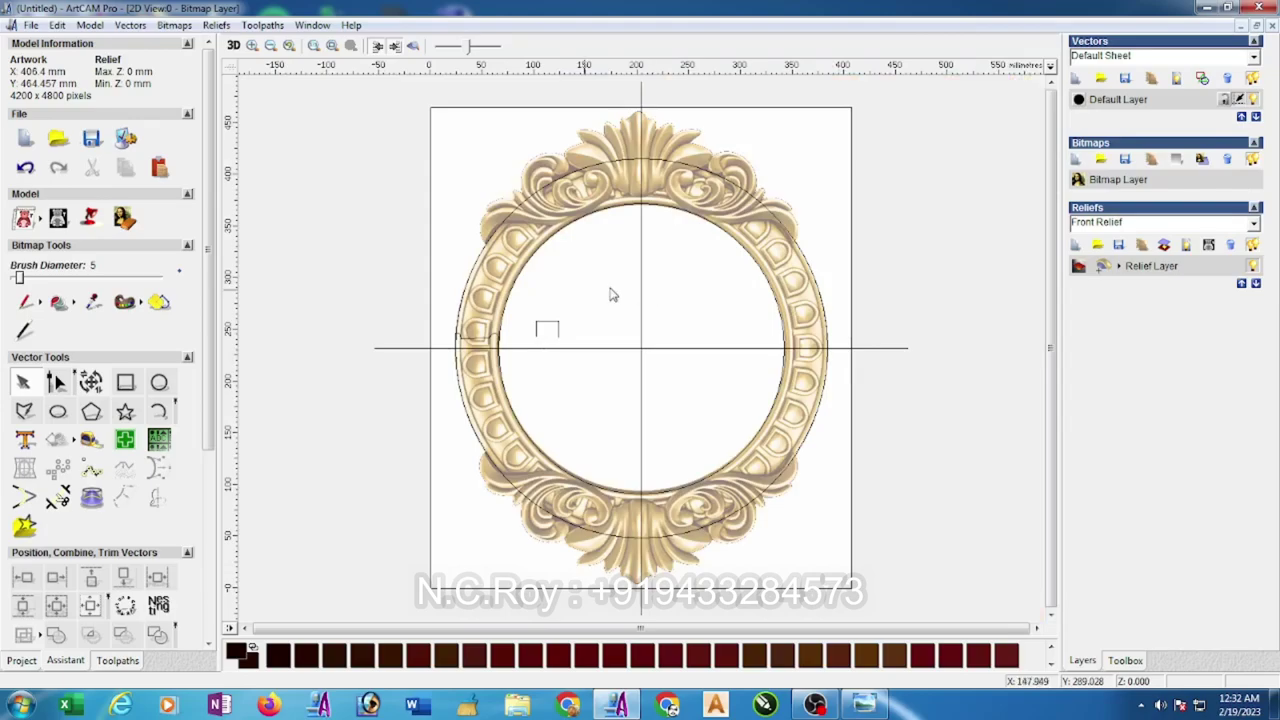
click(312, 25)
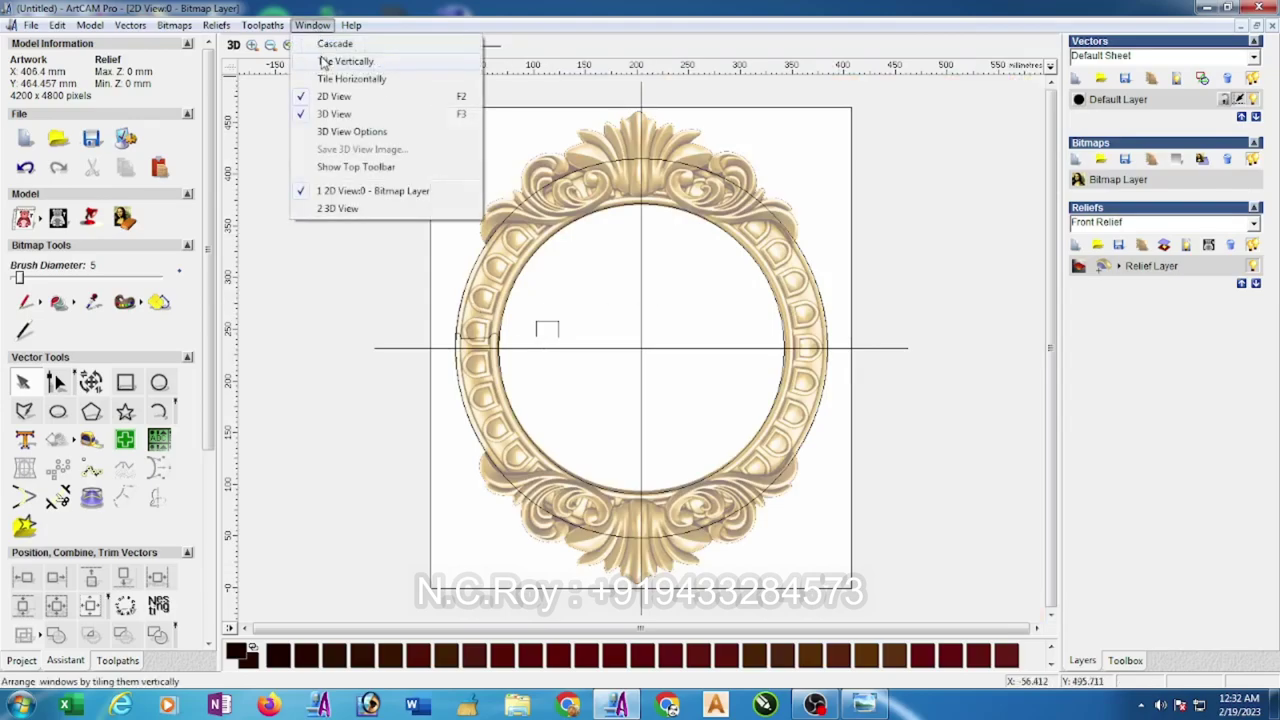
click(324, 62)
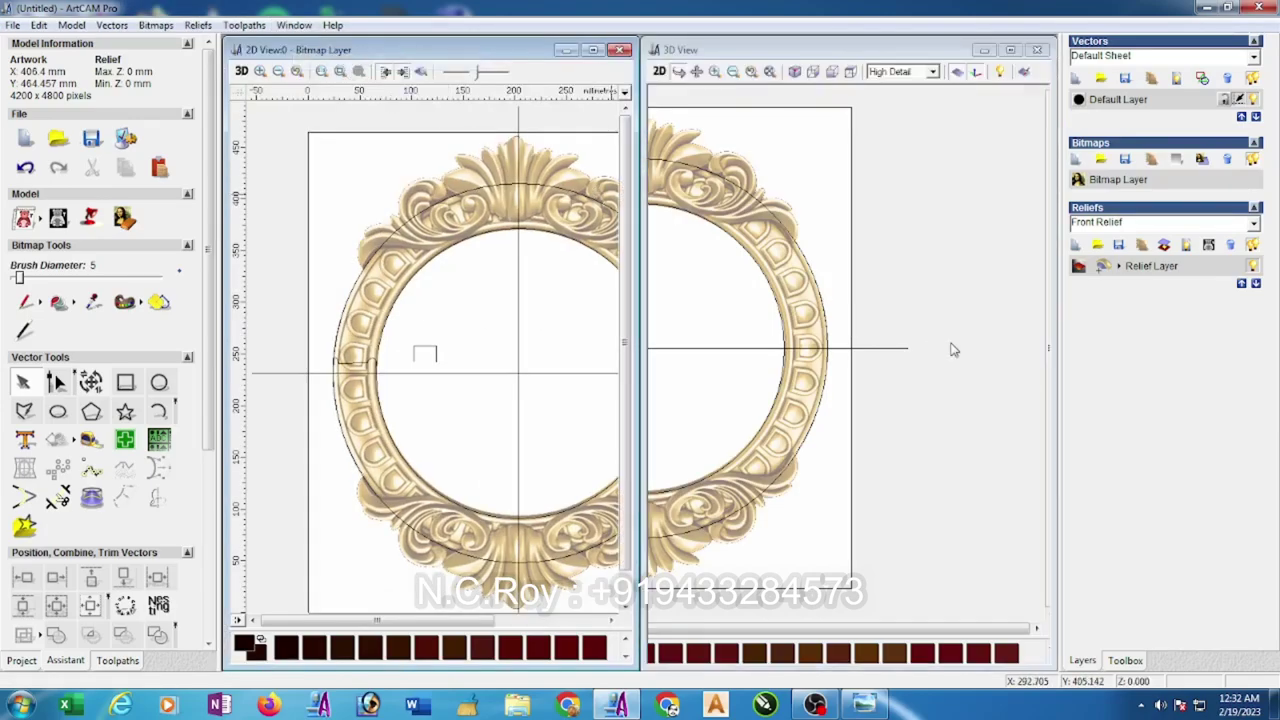
- Reduce the model resolution to 3262 x 3728 pixels
click(72, 25)
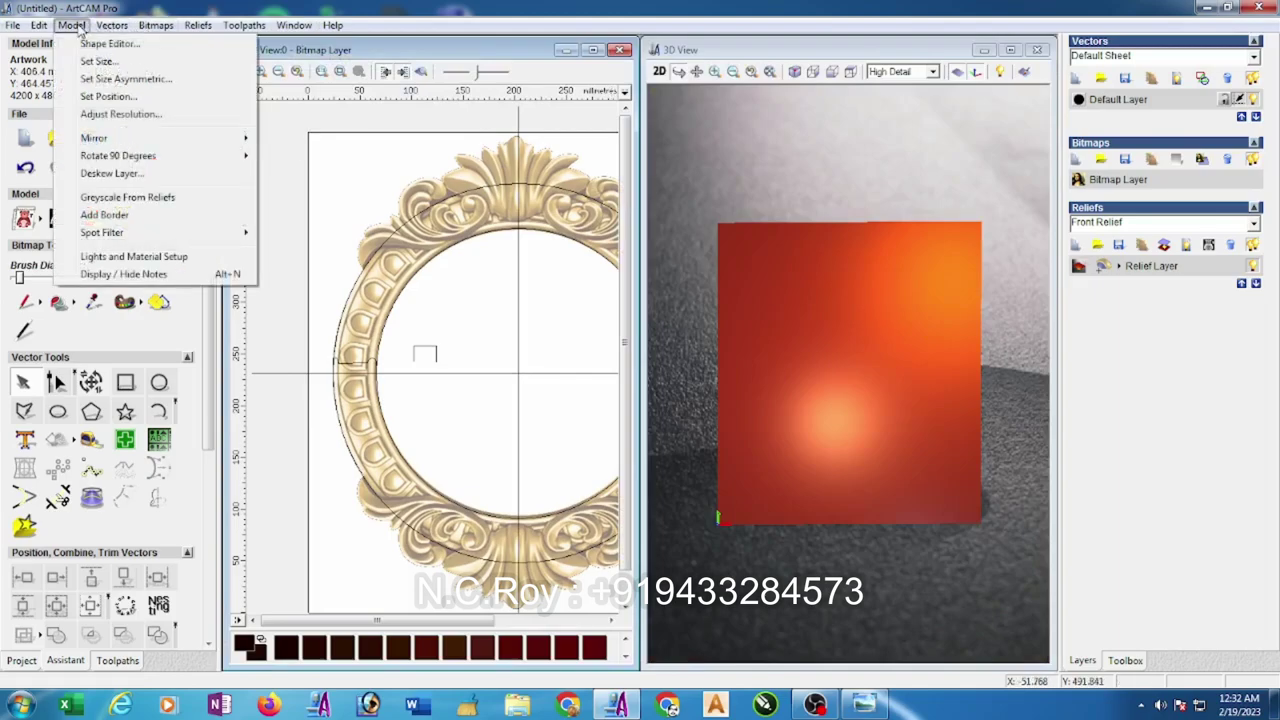
click(122, 114)
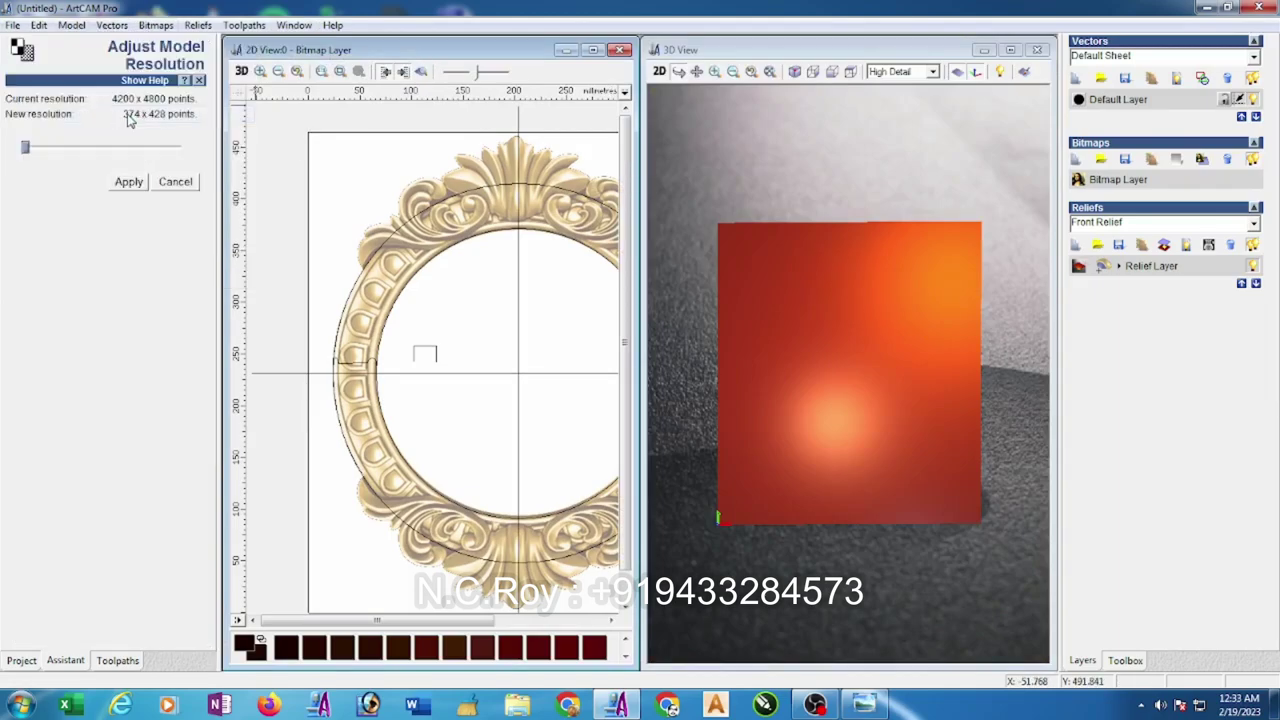
drag(26, 150, 142, 149)
click(129, 183)
click(716, 398)
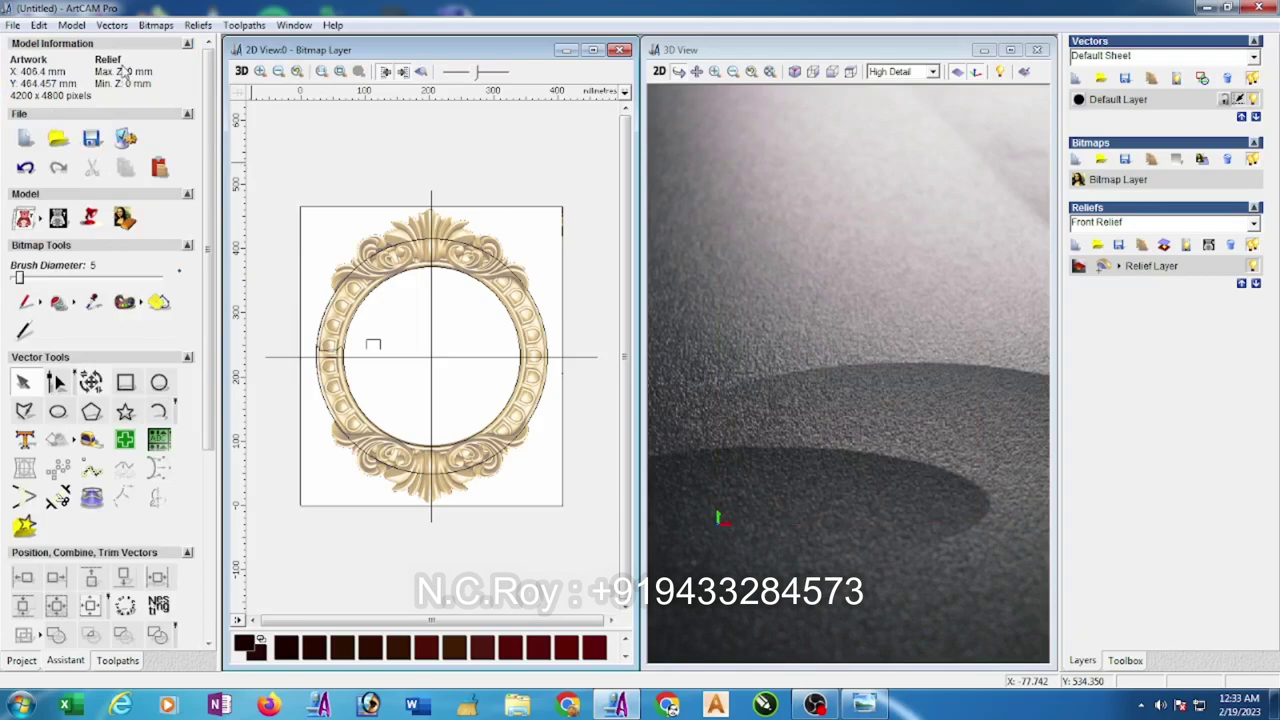
- Save the model to the Desktop as mirror in ArtCAM Model format
click(13, 25)
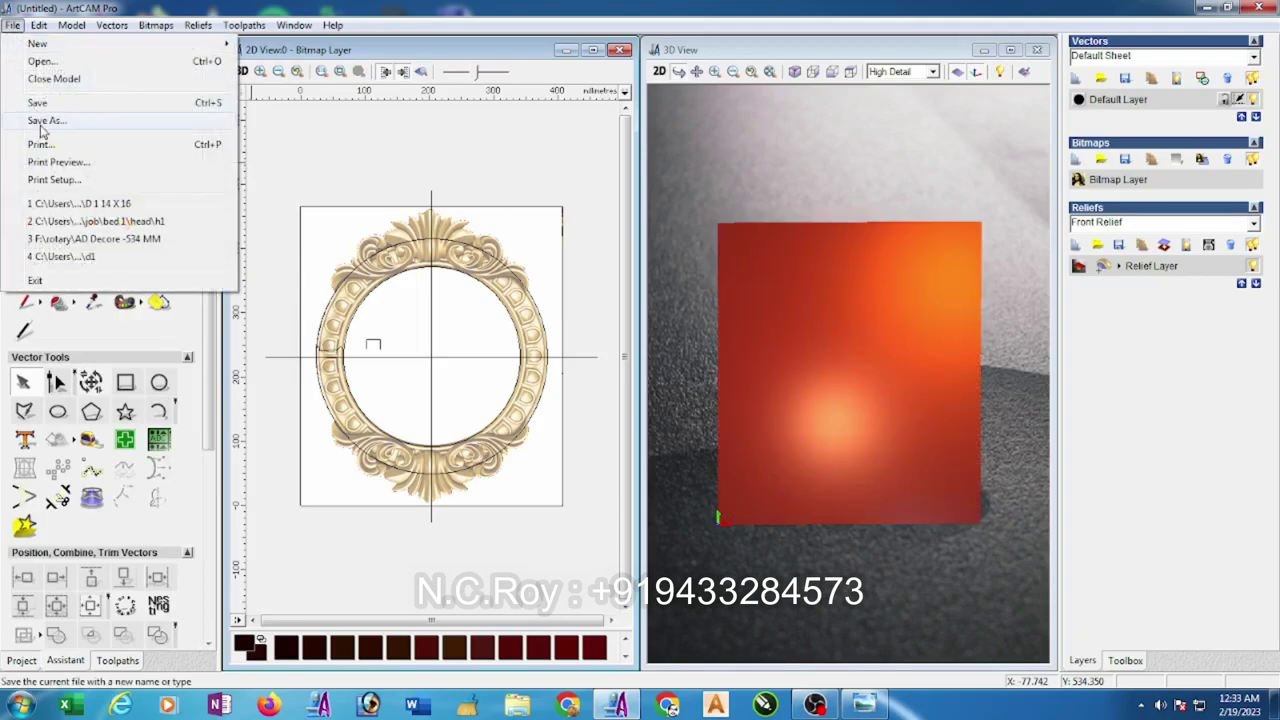
click(40, 120)
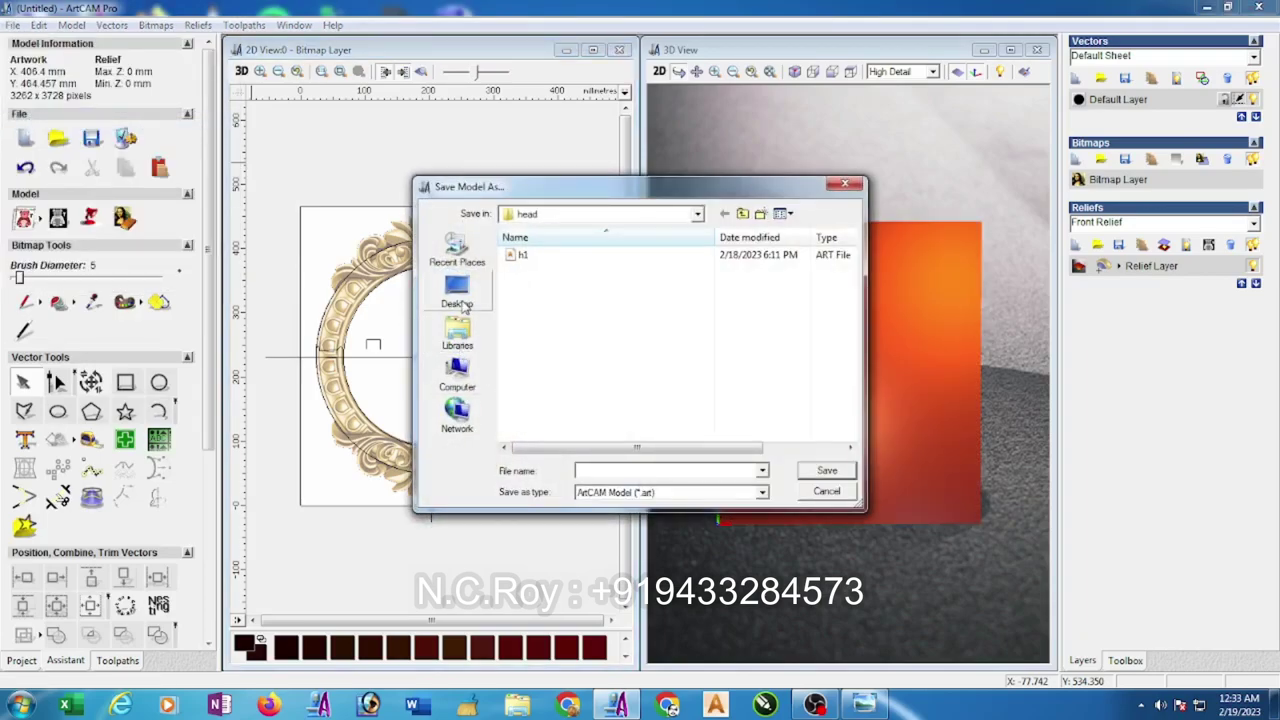
click(459, 292)
click(607, 471)
text(mirror)
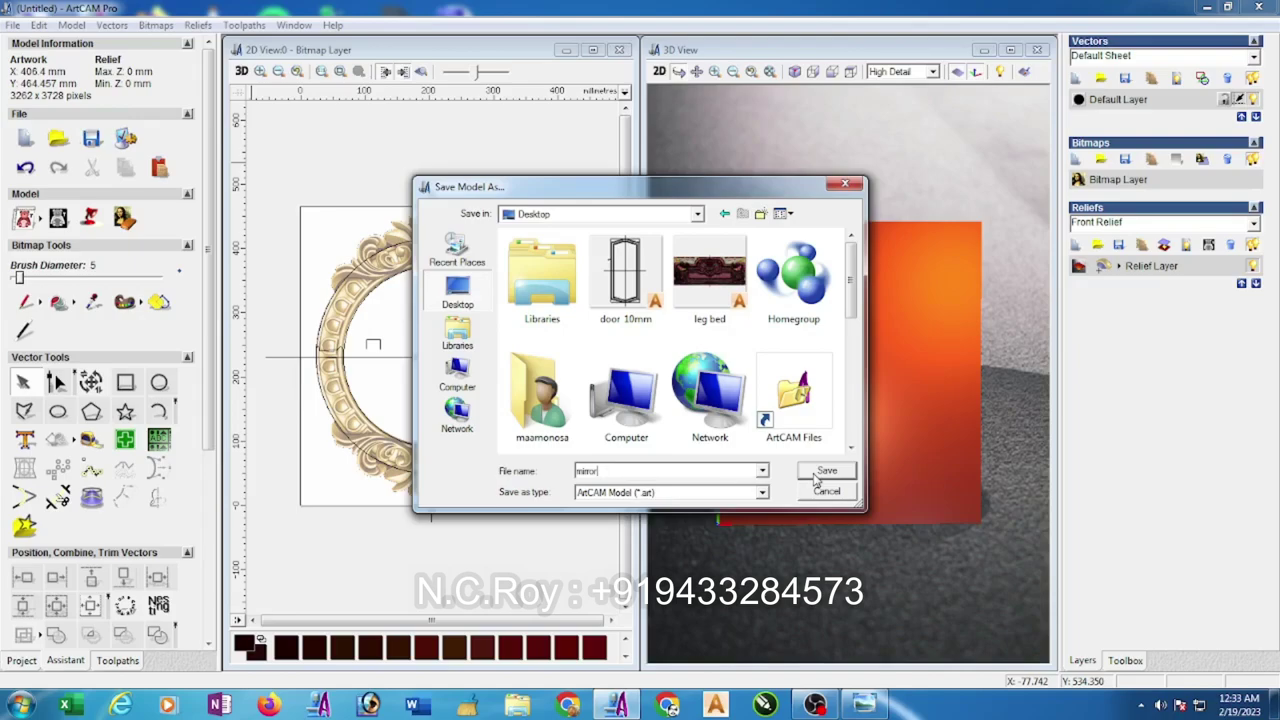
click(822, 472)
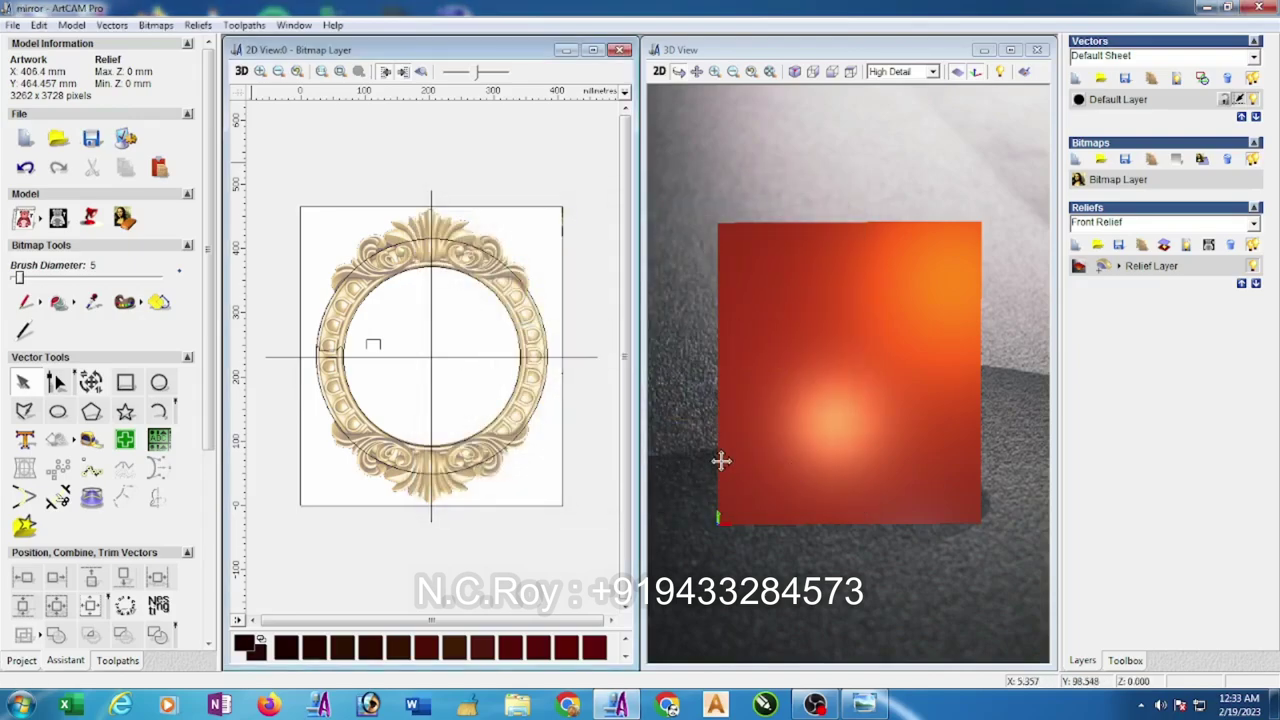
- Draw a start-end-point arc about 29 mm wide and 6.6 mm high across the profile's recess, its ends just below the floor
scroll(309, 369, up, 4)
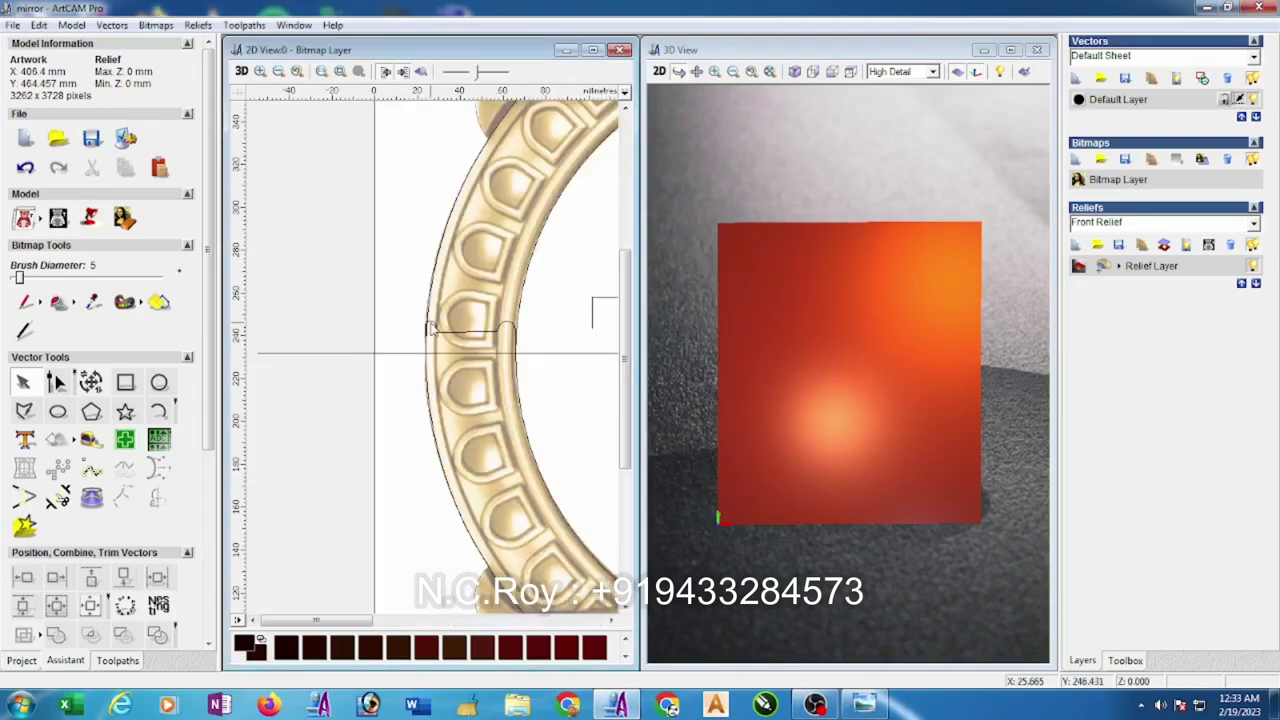
scroll(393, 330, up, 1)
click(498, 358)
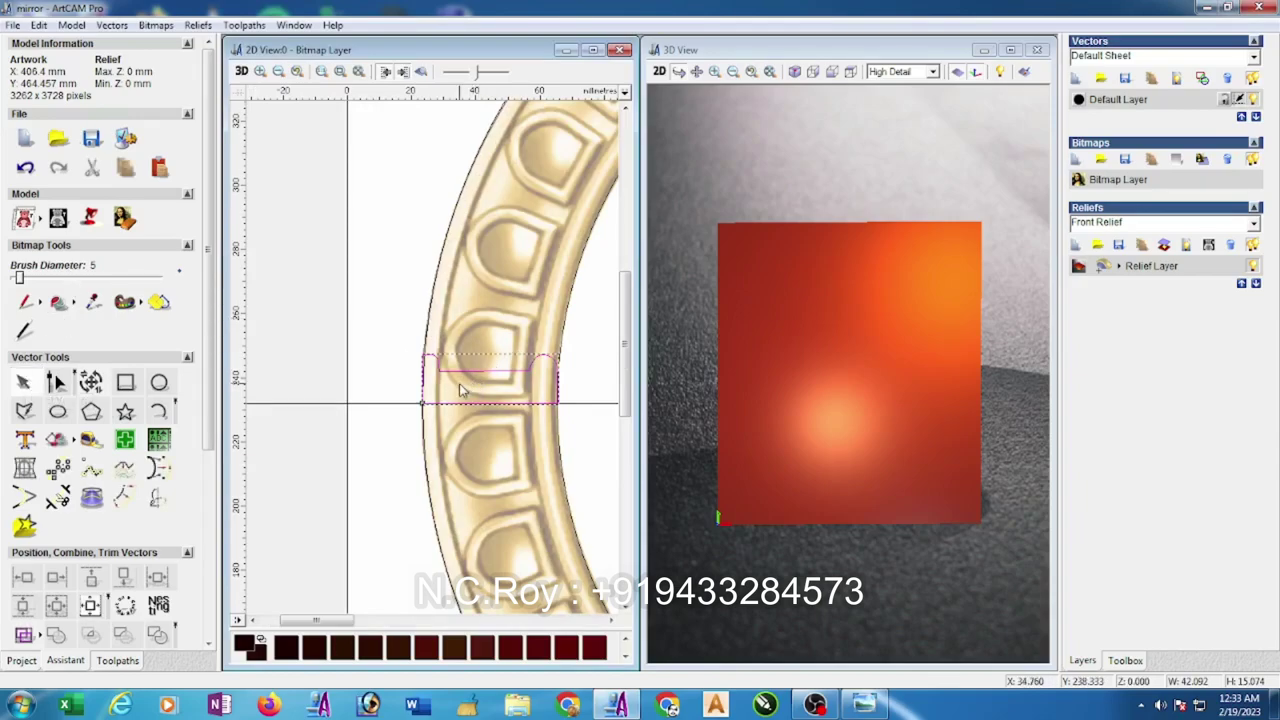
scroll(516, 360, up, 1)
scroll(516, 360, down, 2)
scroll(300, 350, up, 2)
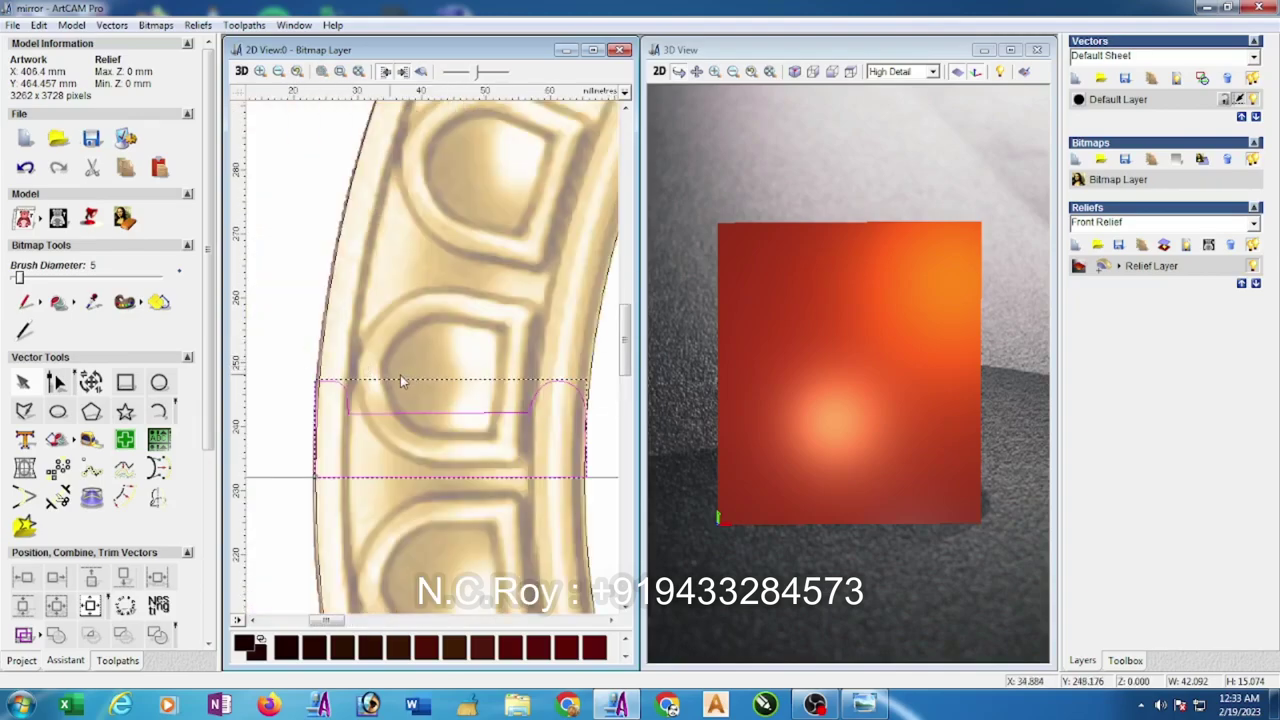
click(158, 411)
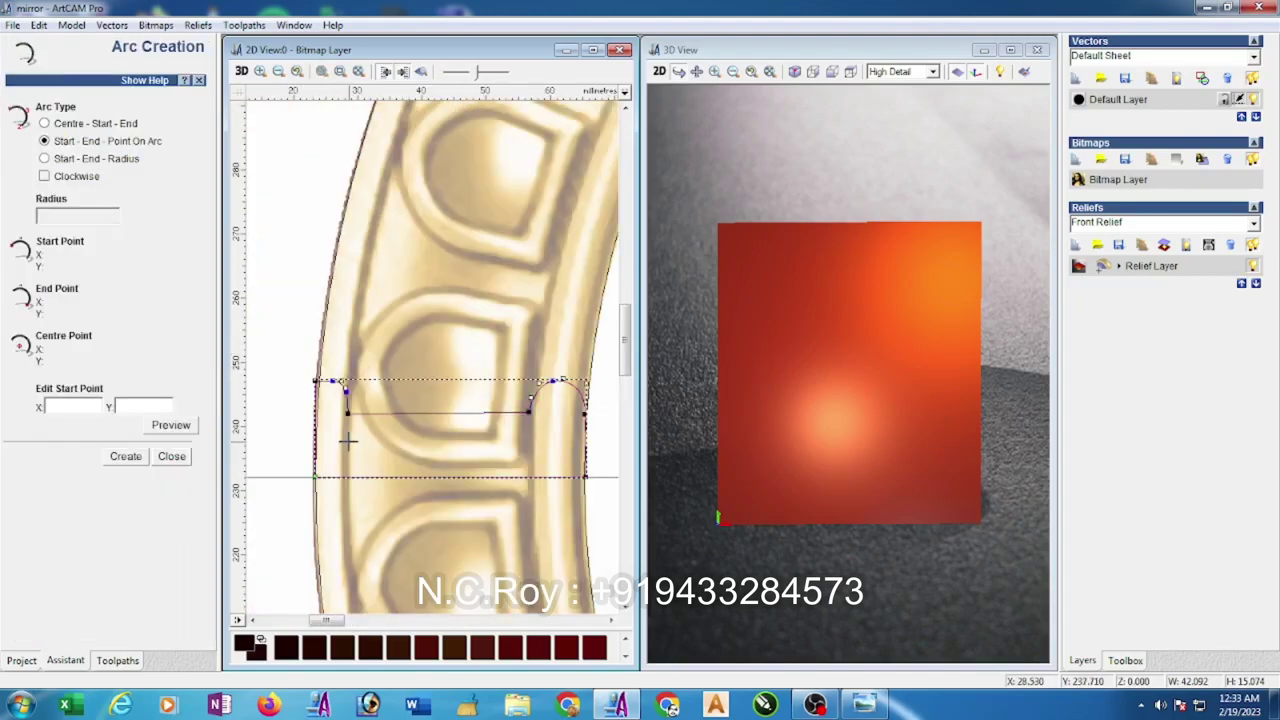
click(342, 442)
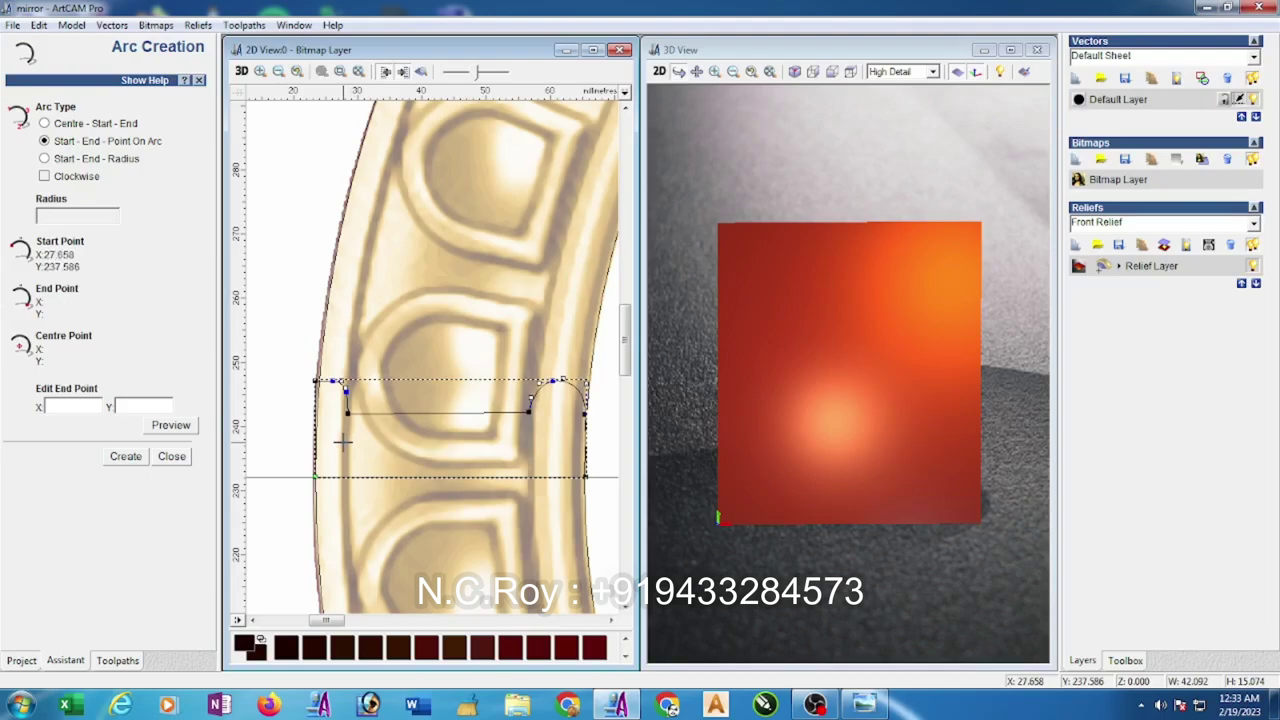
click(537, 442)
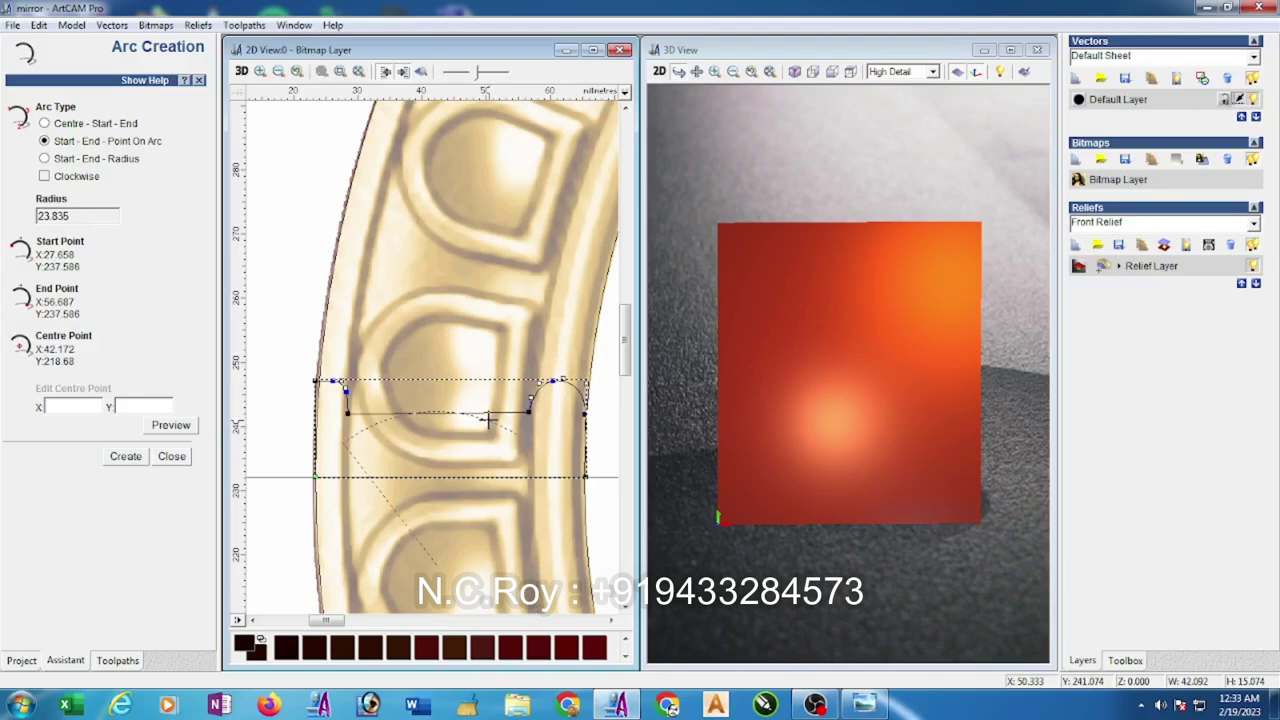
click(483, 409)
click(171, 456)
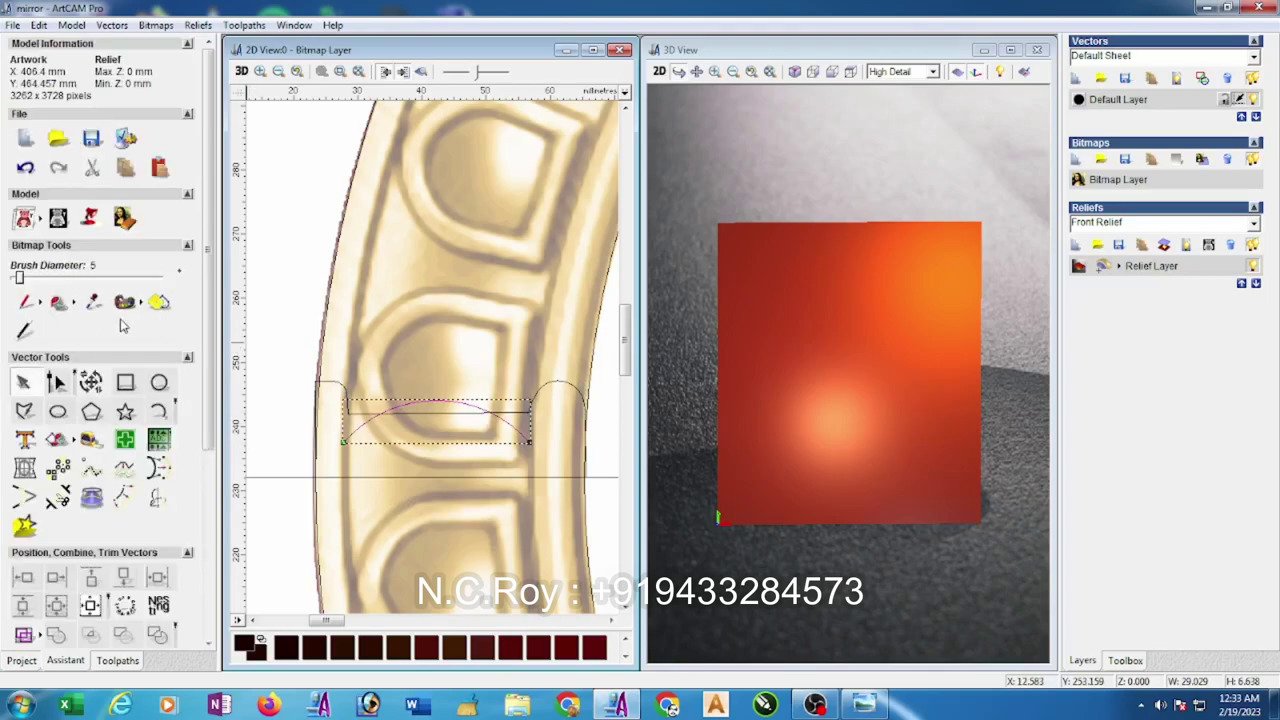
- Move the arc up so its ends meet the recess floor and flatten it into a shallow bulge
click(91, 382)
scroll(418, 430, up, 1)
drag(499, 394, 503, 345)
scroll(359, 366, down, 1)
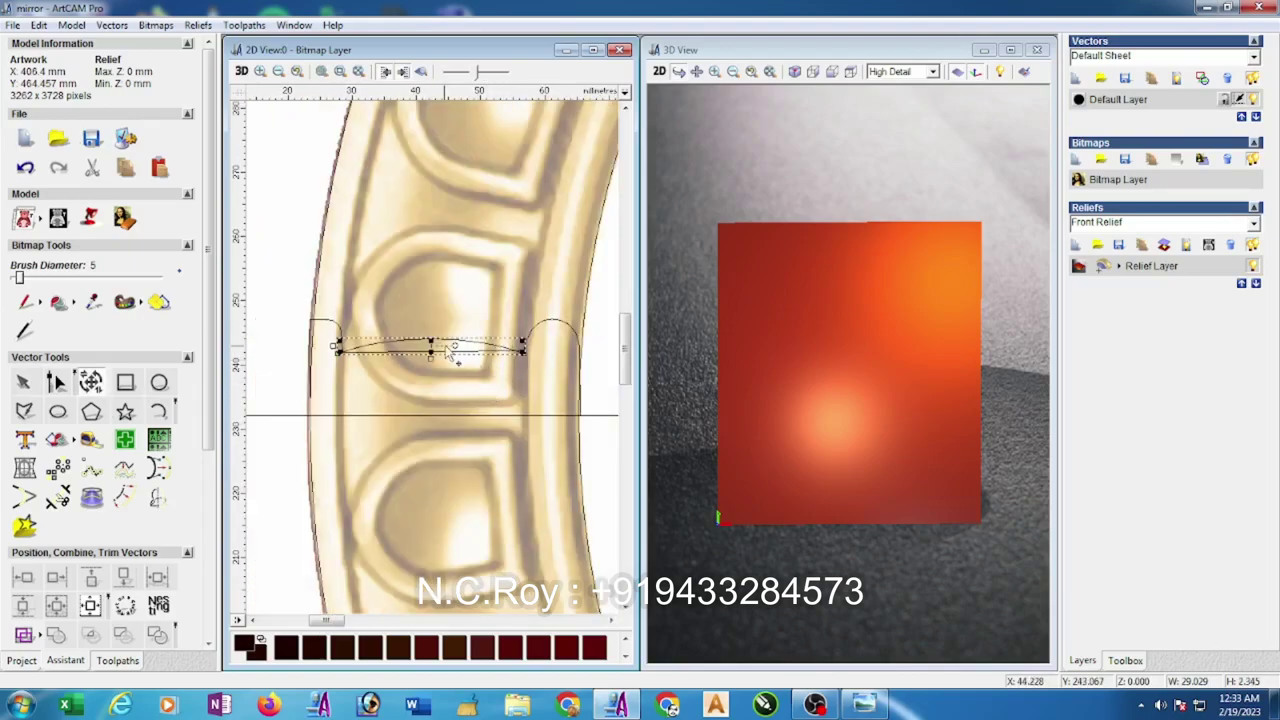
scroll(432, 342, up, 1)
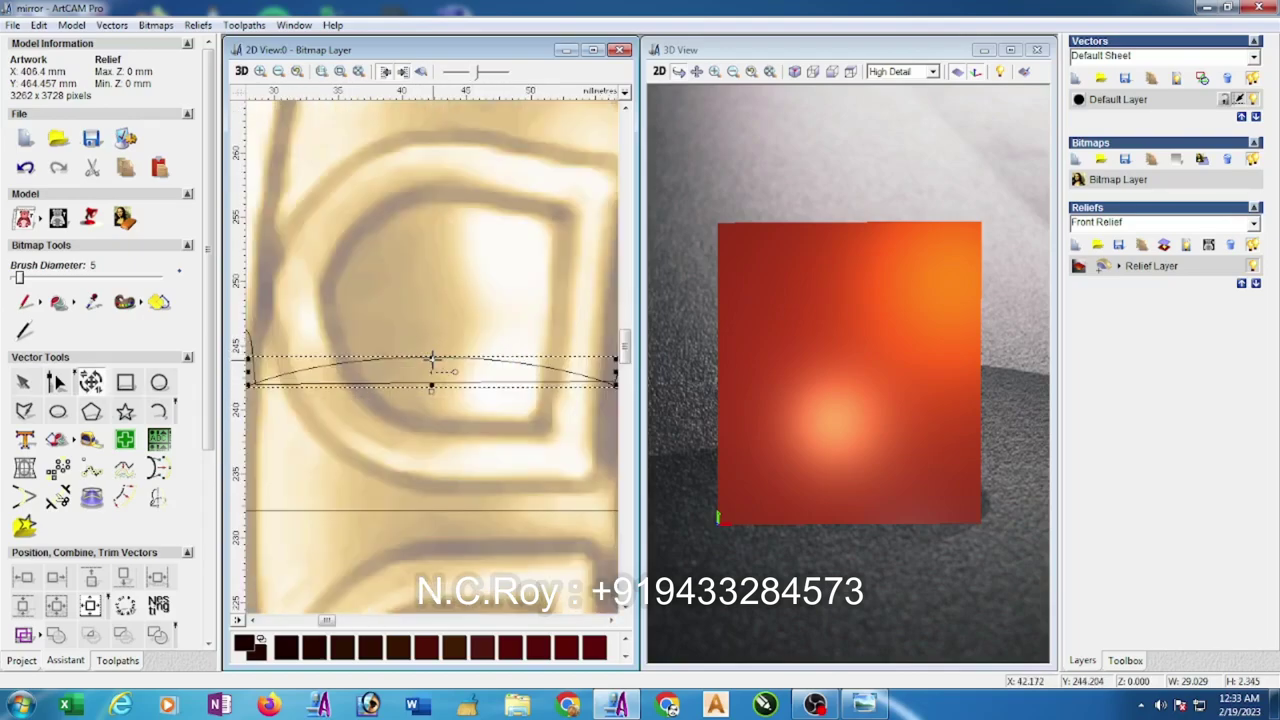
click(457, 417)
scroll(448, 333, down, 1)
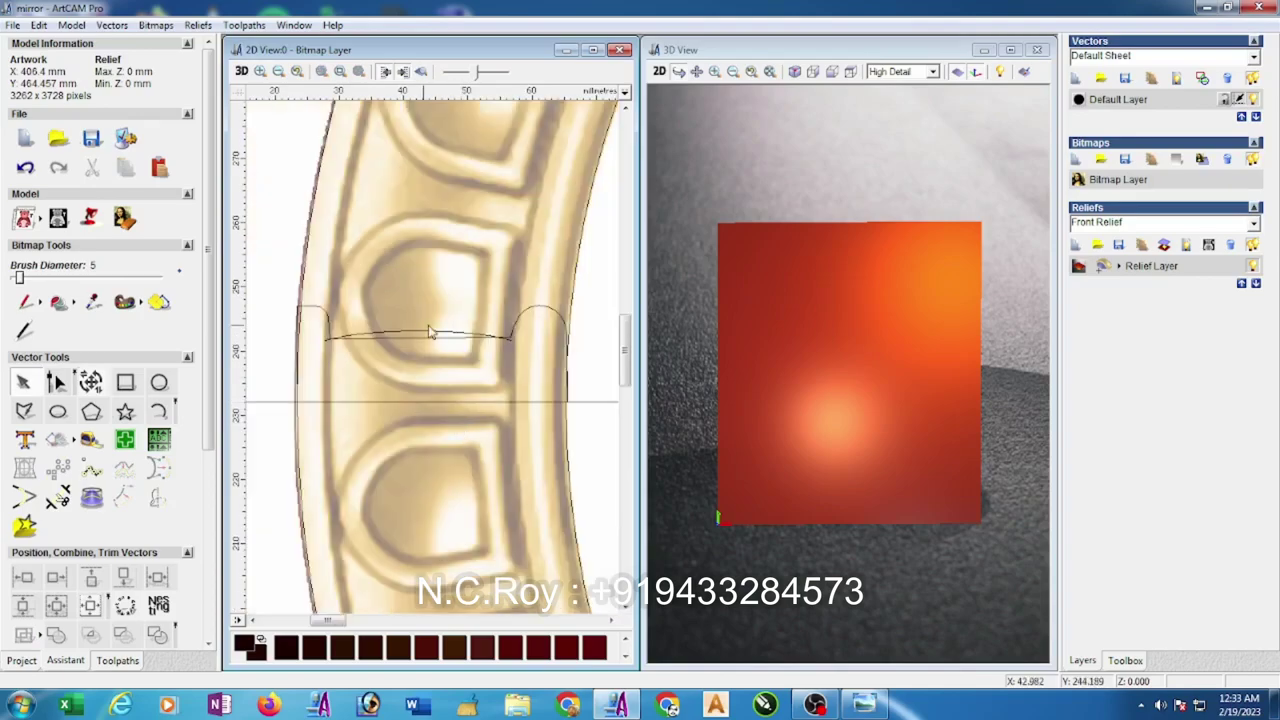
- Trim away the straight recess floor beneath the arc
scroll(448, 333, up, 1)
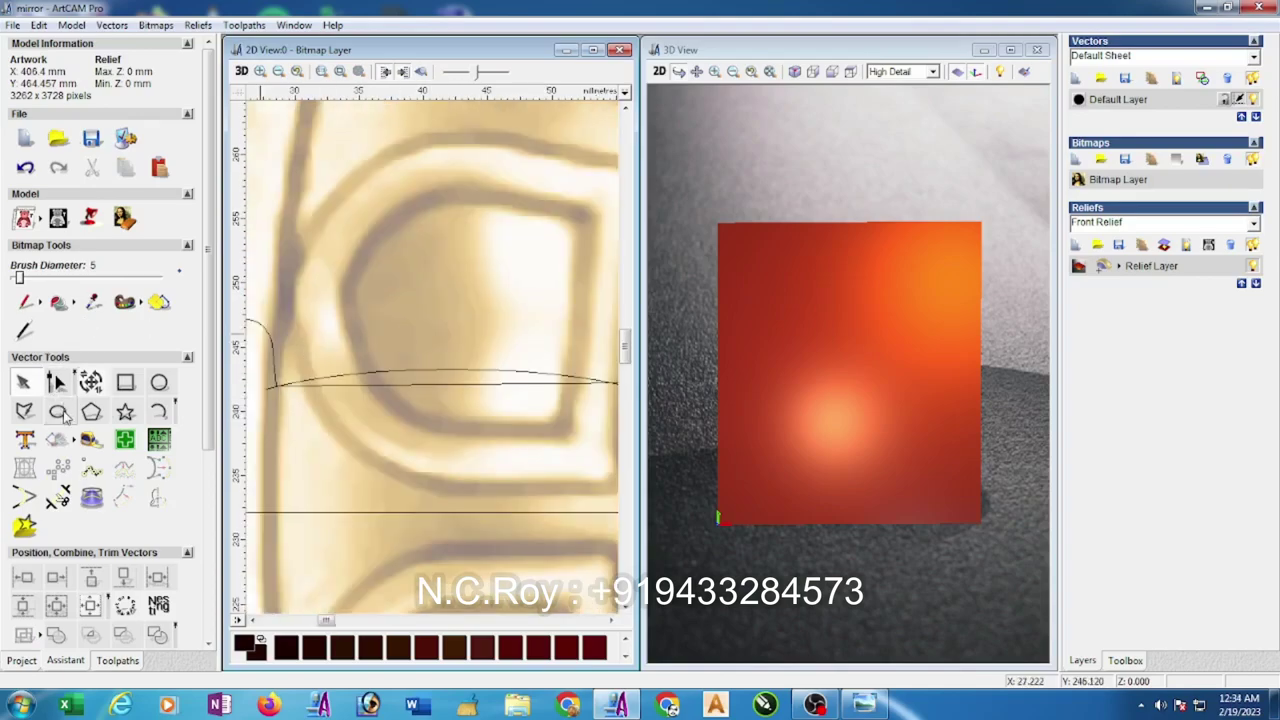
click(58, 498)
click(334, 391)
scroll(497, 369, down, 1)
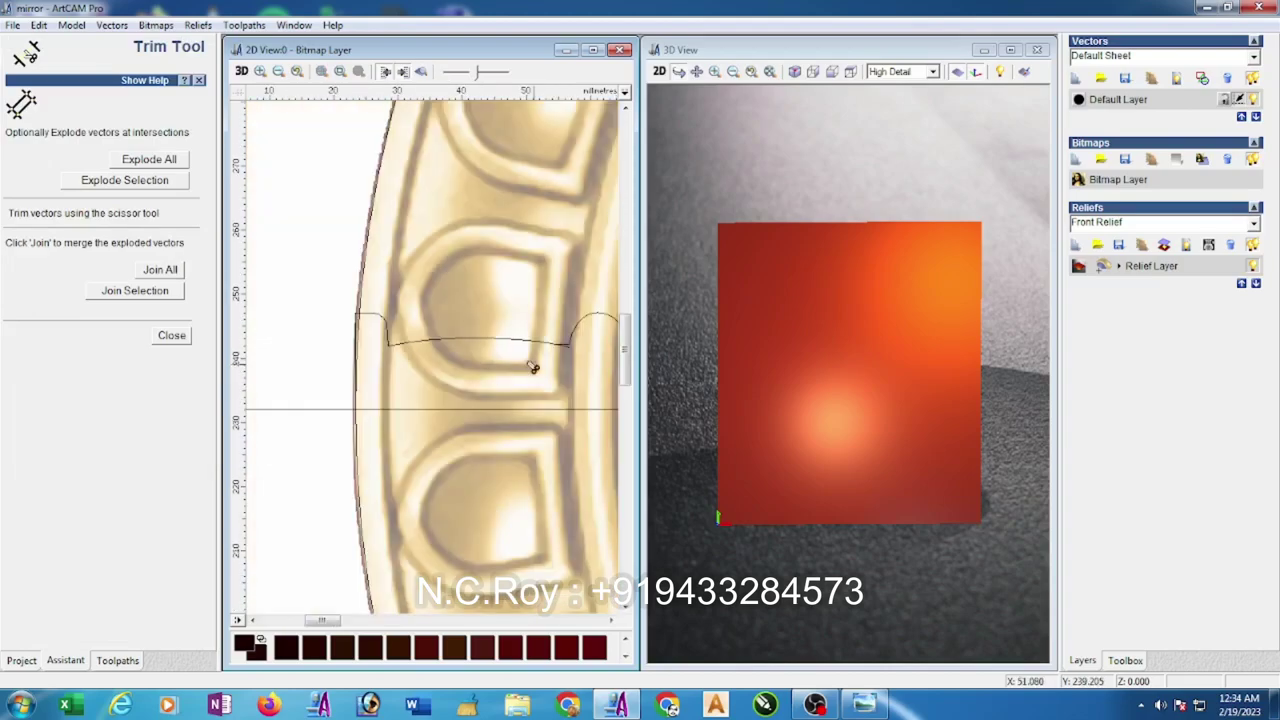
- Try to trim the short leftover floor piece between the arc and the inner rim
scroll(468, 344, up, 1)
scroll(483, 351, up, 1)
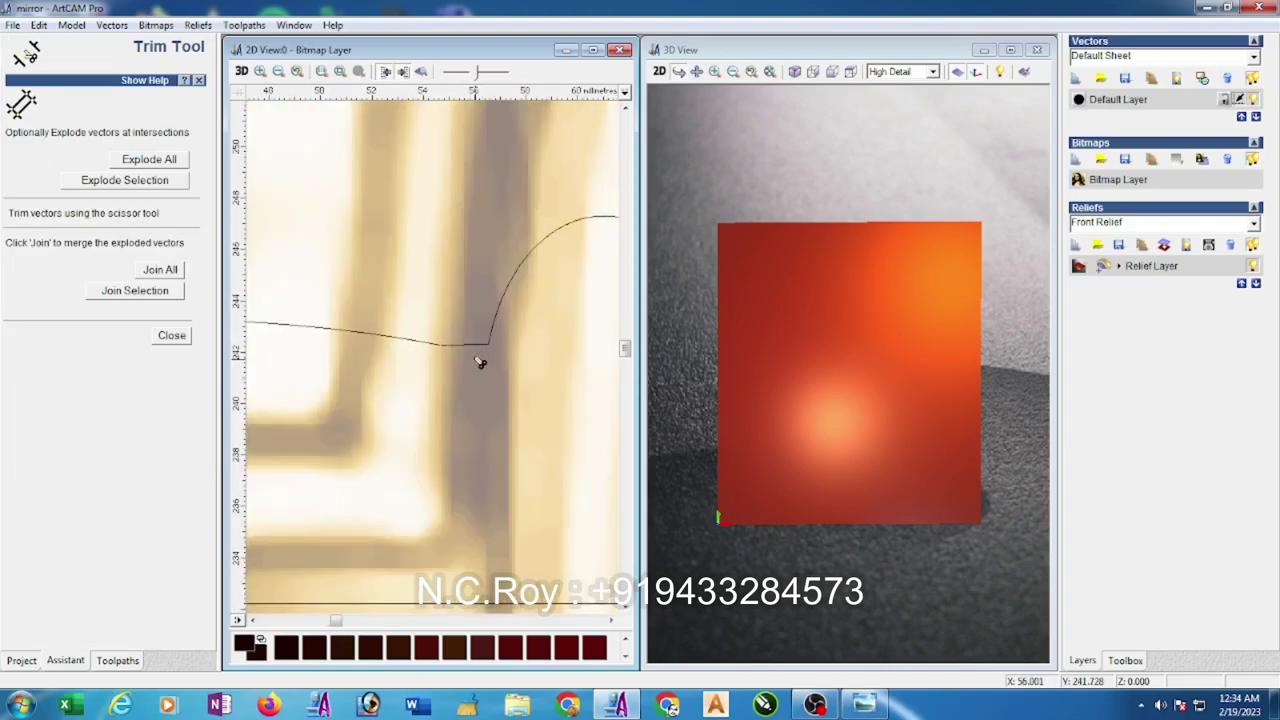
click(470, 347)
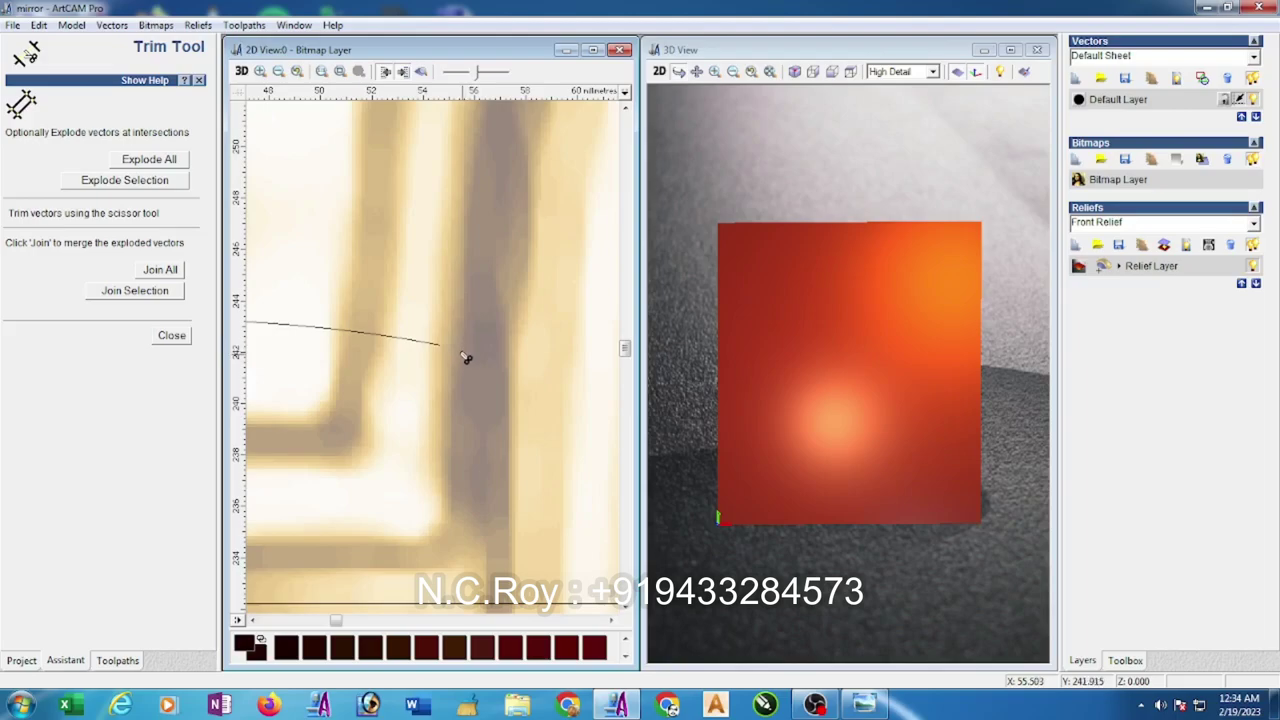
key(ctrl+z)
click(178, 336)
- Stretch the arc's inner end node to the foot of the inner rim, replacing the short leftover floor piece
click(55, 382)
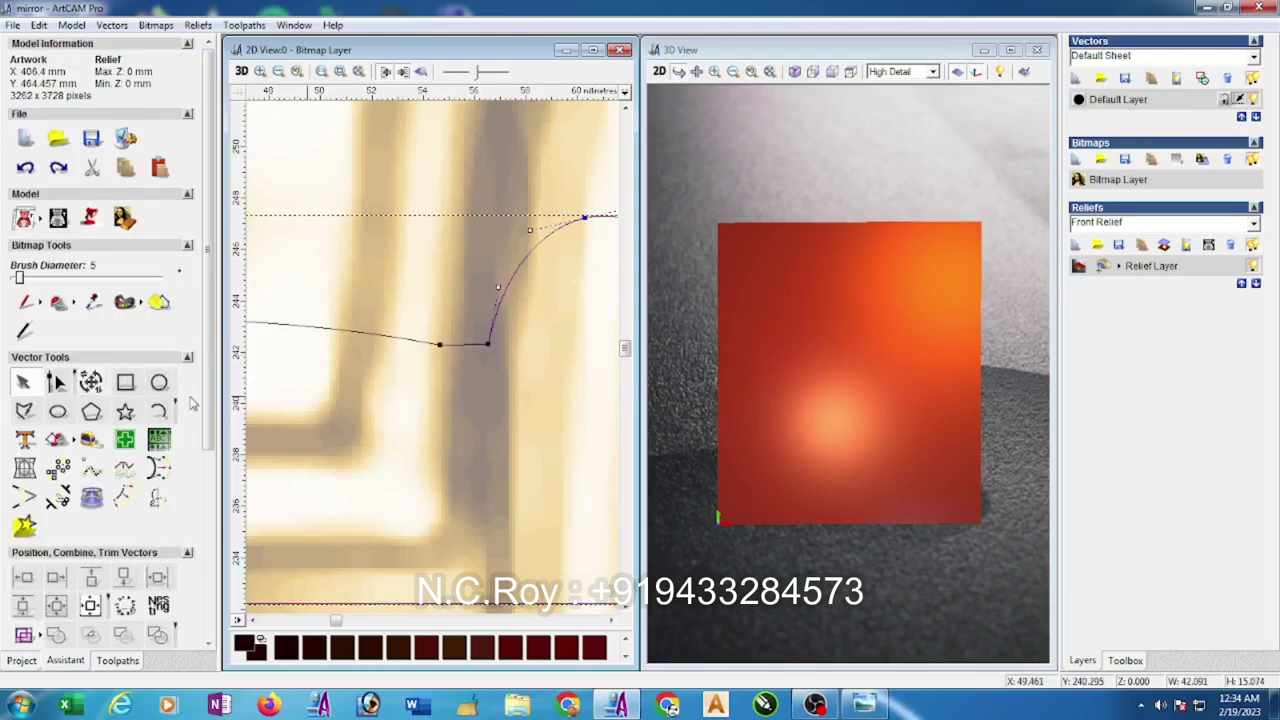
click(437, 345)
drag(484, 344, 488, 343)
scroll(438, 364, down, 2)
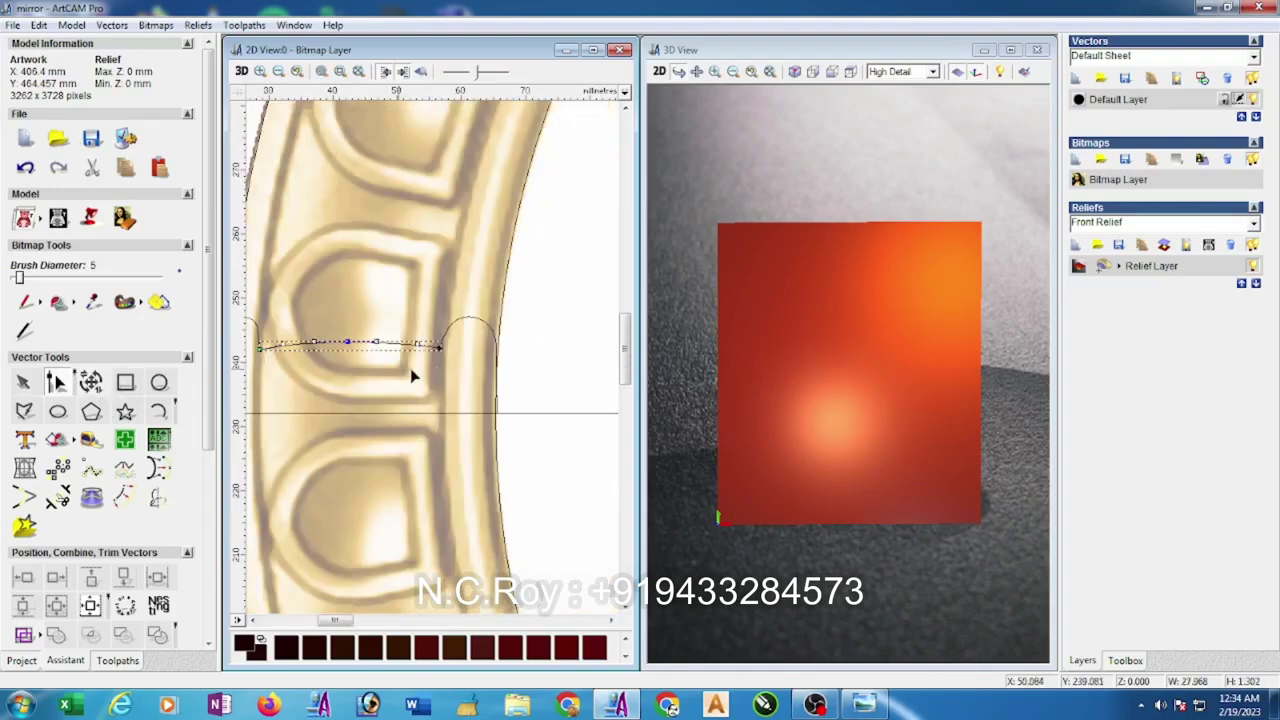
- Snap the arc's outer end node onto the foot of the outer rim to close the gap
scroll(251, 342, up, 2)
scroll(580, 417, down, 1)
scroll(557, 400, up, 4)
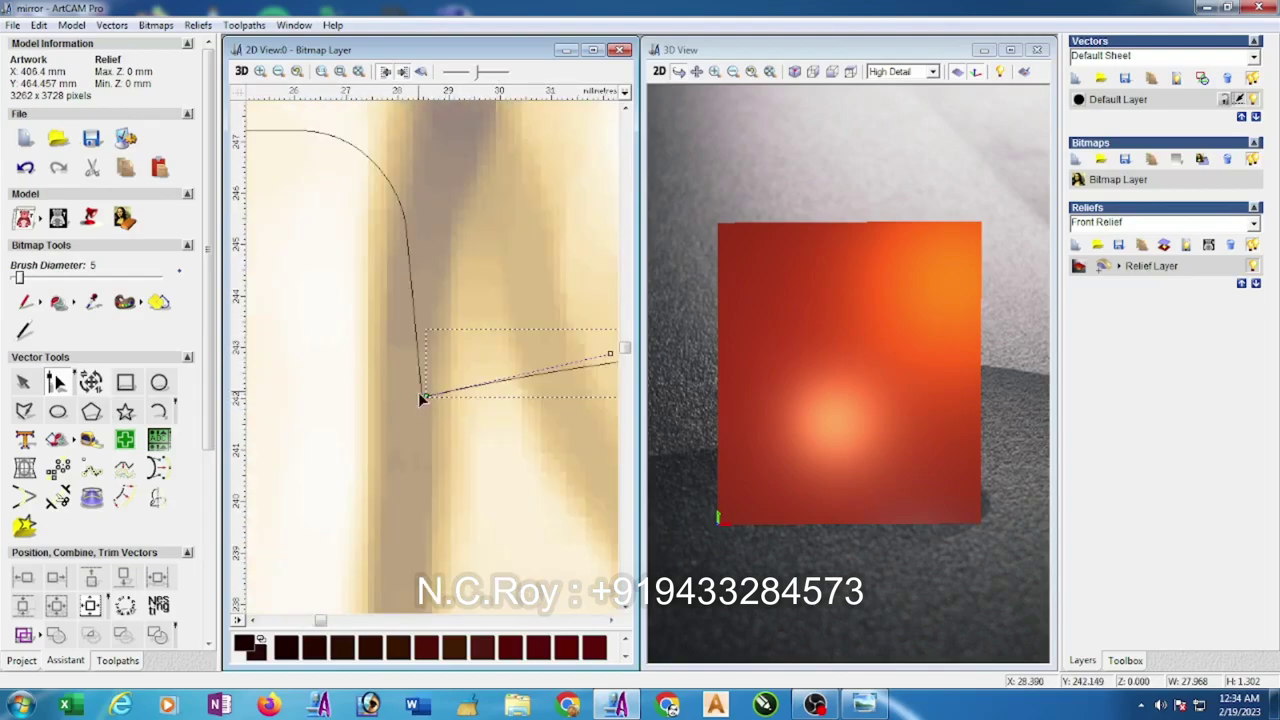
scroll(425, 392, up, 3)
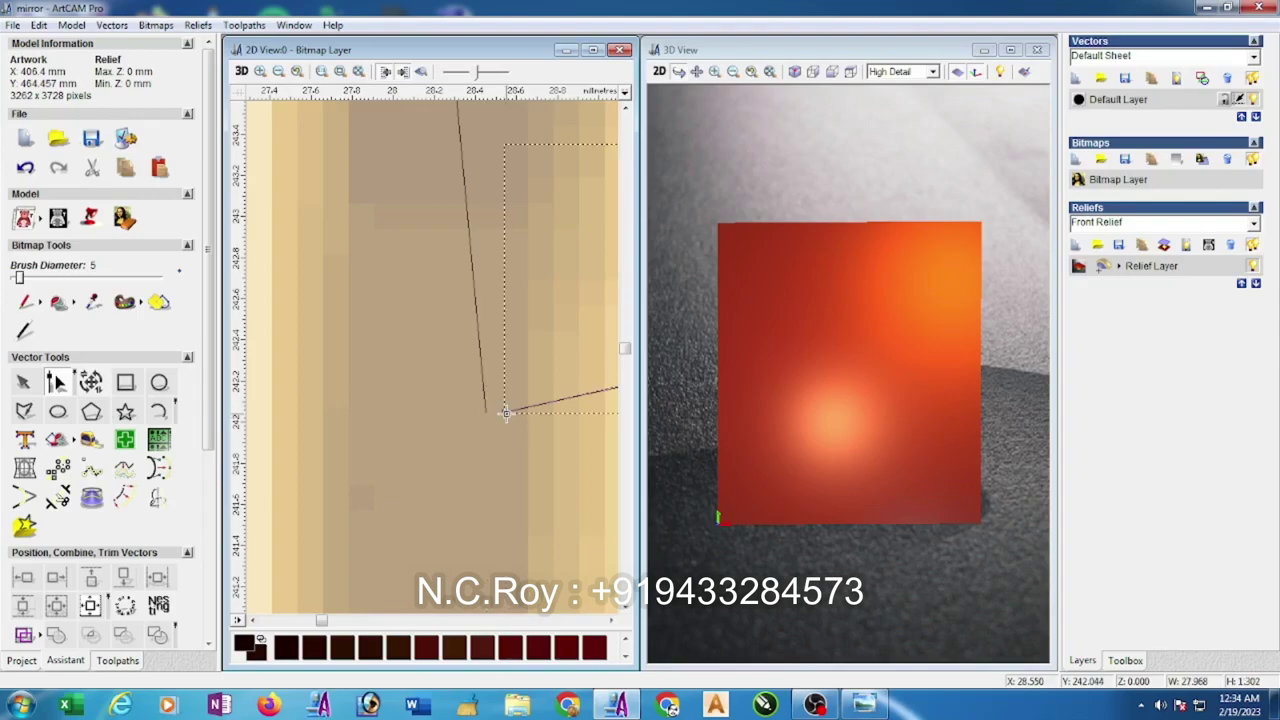
click(506, 412)
drag(489, 415, 486, 412)
scroll(554, 468, down, 6)
scroll(435, 385, up, 2)
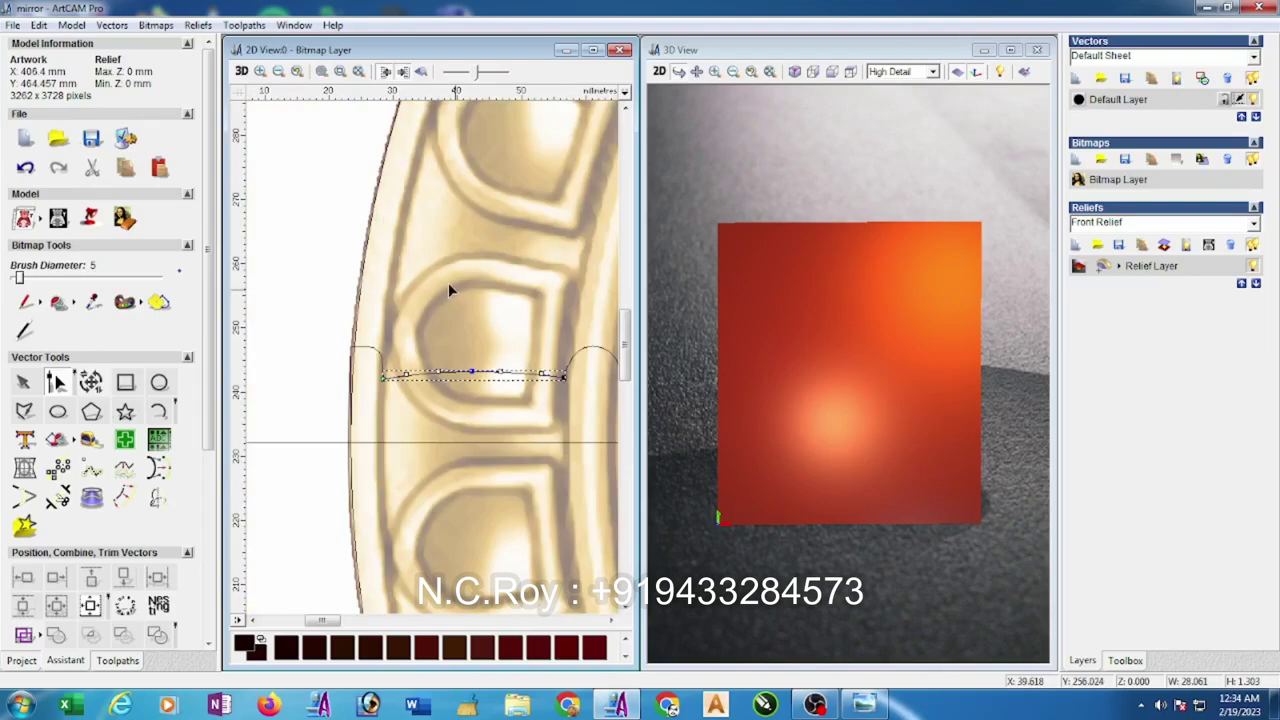
- Join the outer rim, the arc and the inner rim into one continuous cross-section profile
click(26, 383)
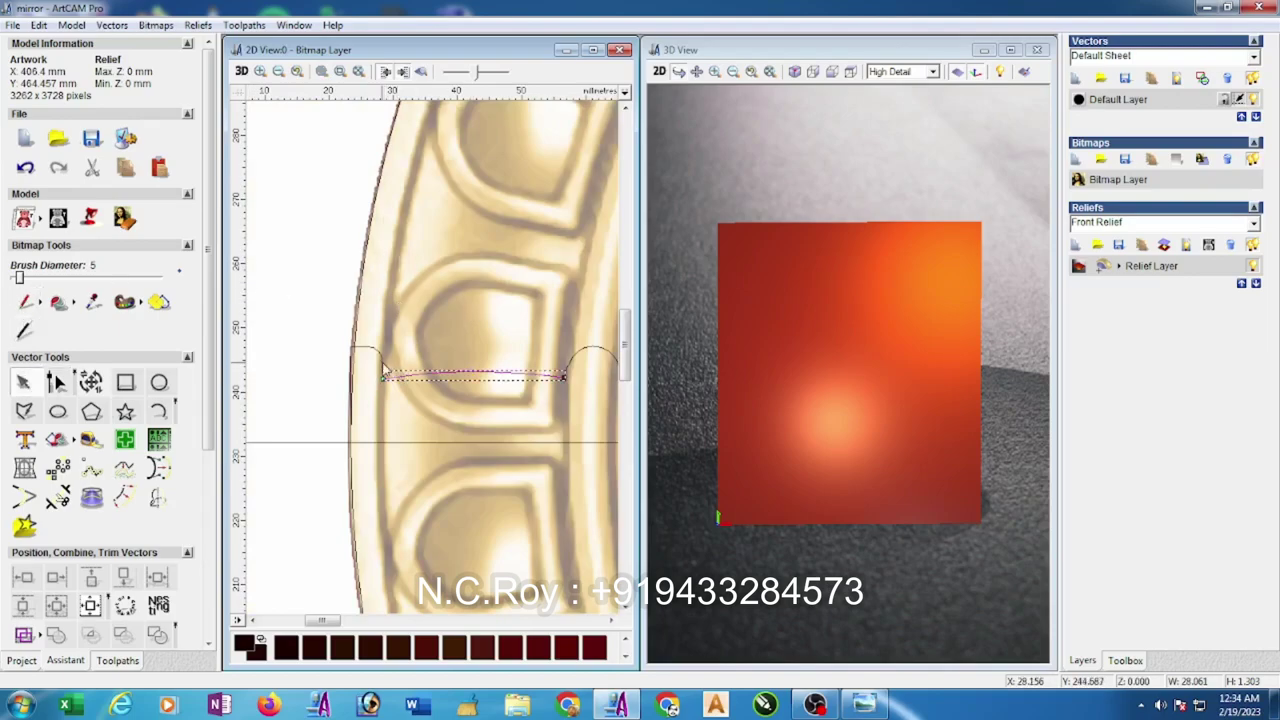
click(383, 366)
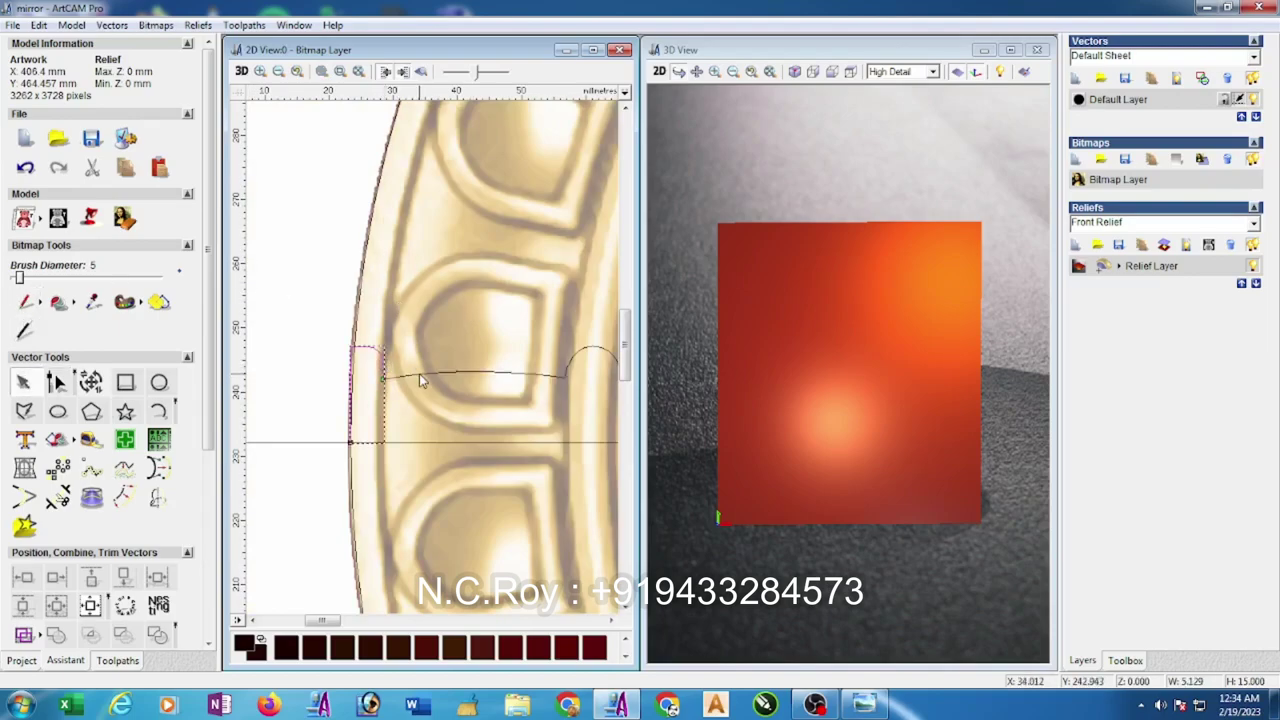
right_click(419, 373)
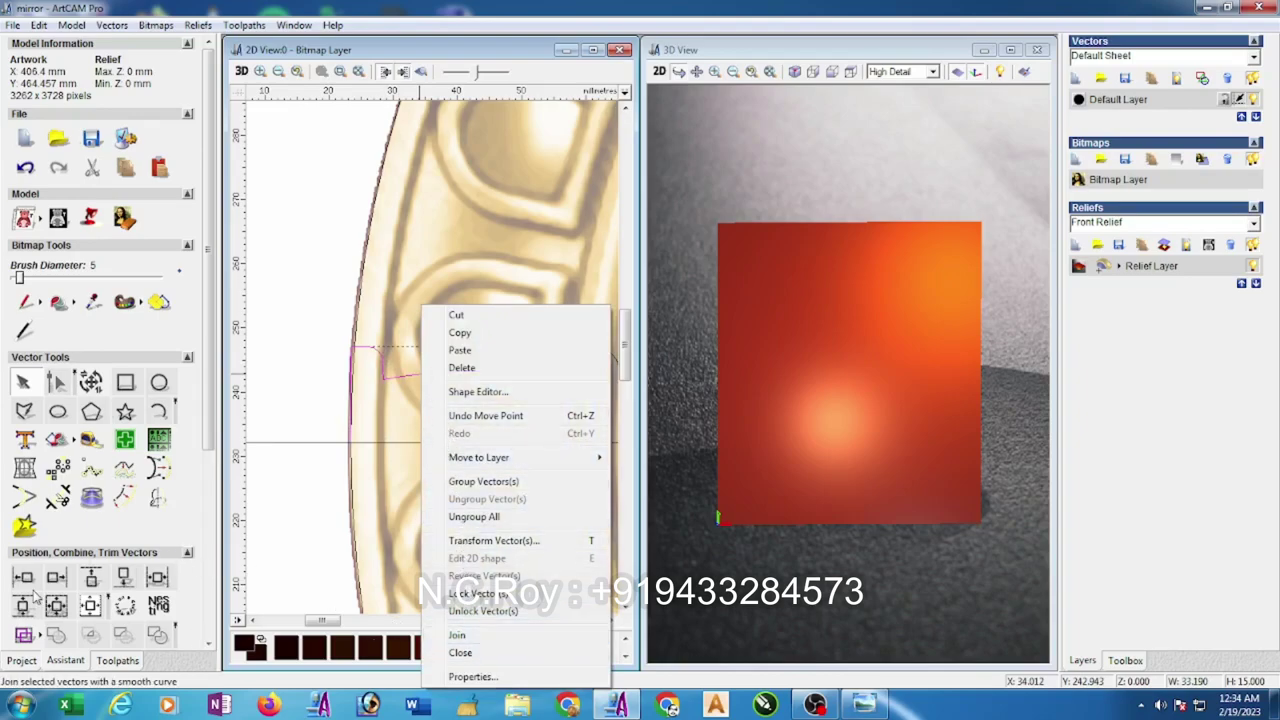
drag(212, 449, 213, 530)
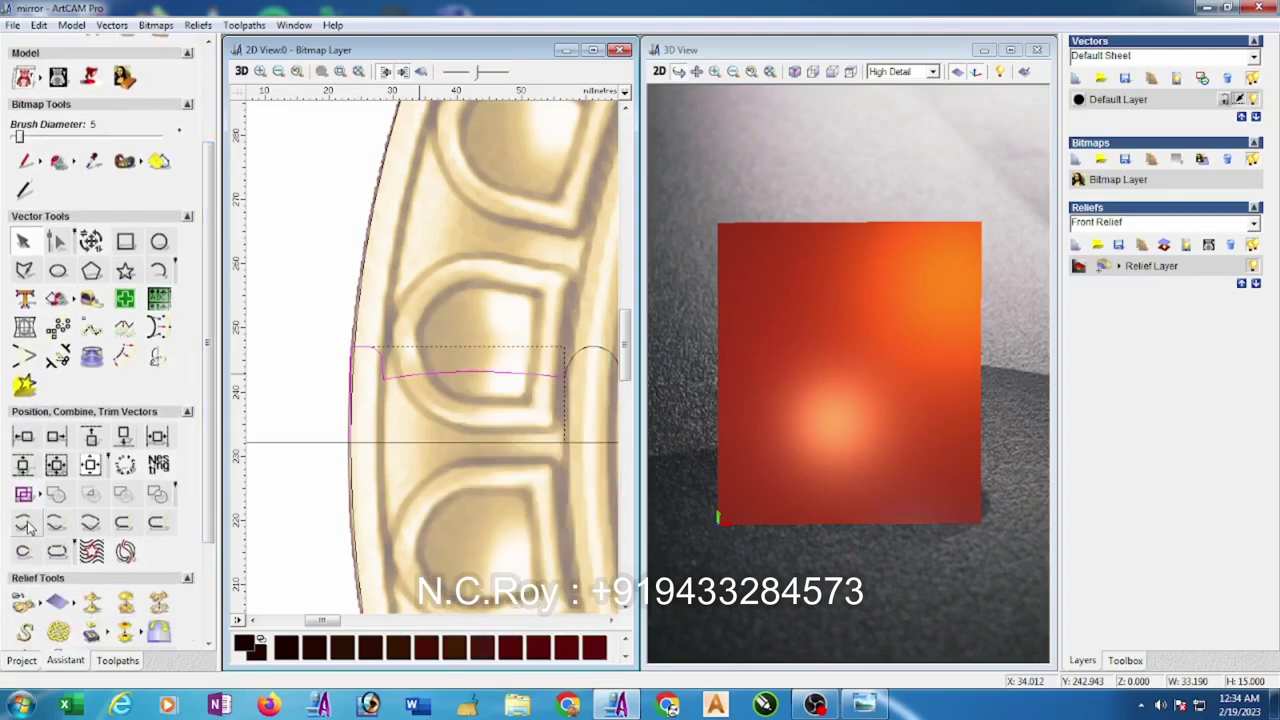
click(27, 526)
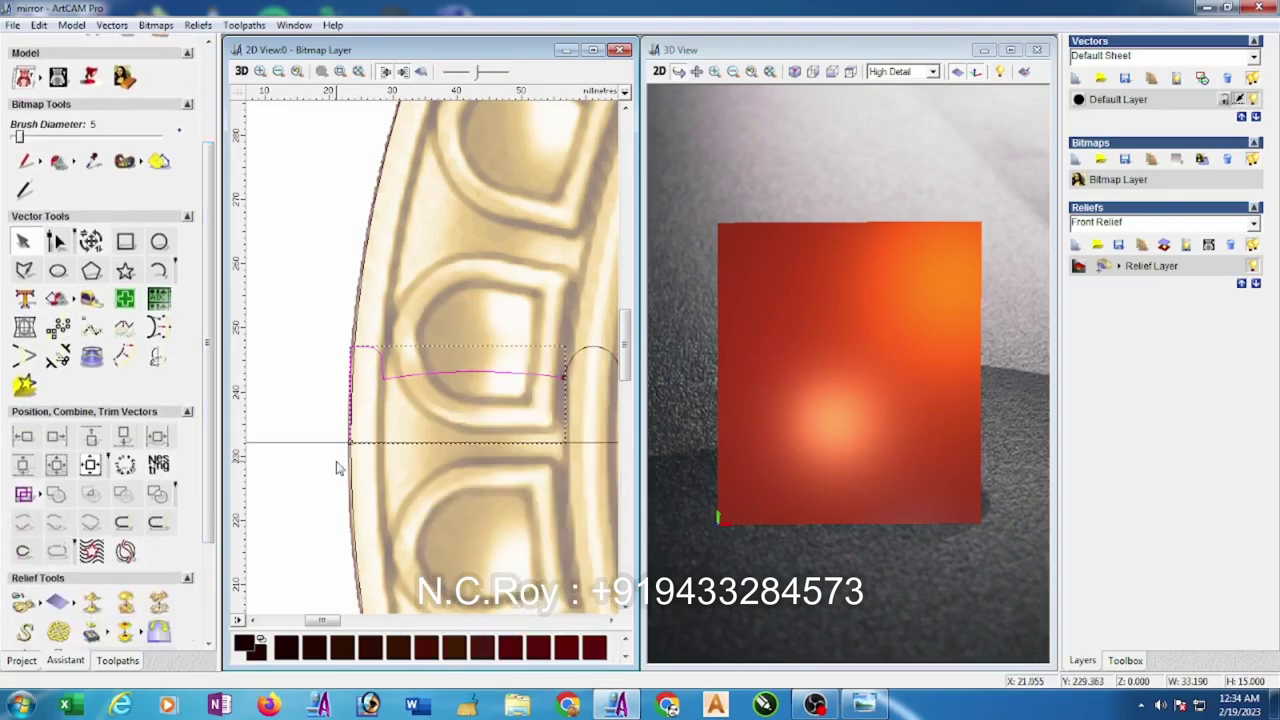
shift+click(571, 360)
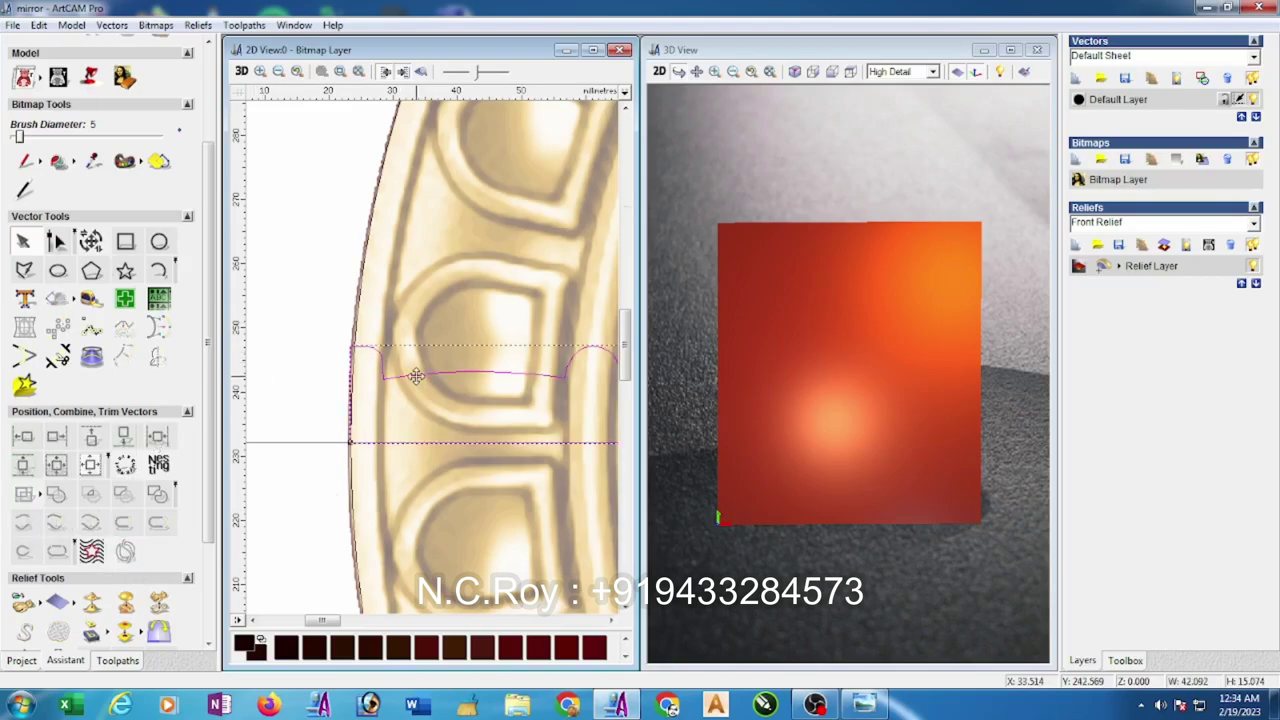
- Move the profile into the frame's opening above the small open rectangle and remove its straight base span
scroll(416, 375, down, 3)
drag(412, 348, 526, 276)
click(56, 241)
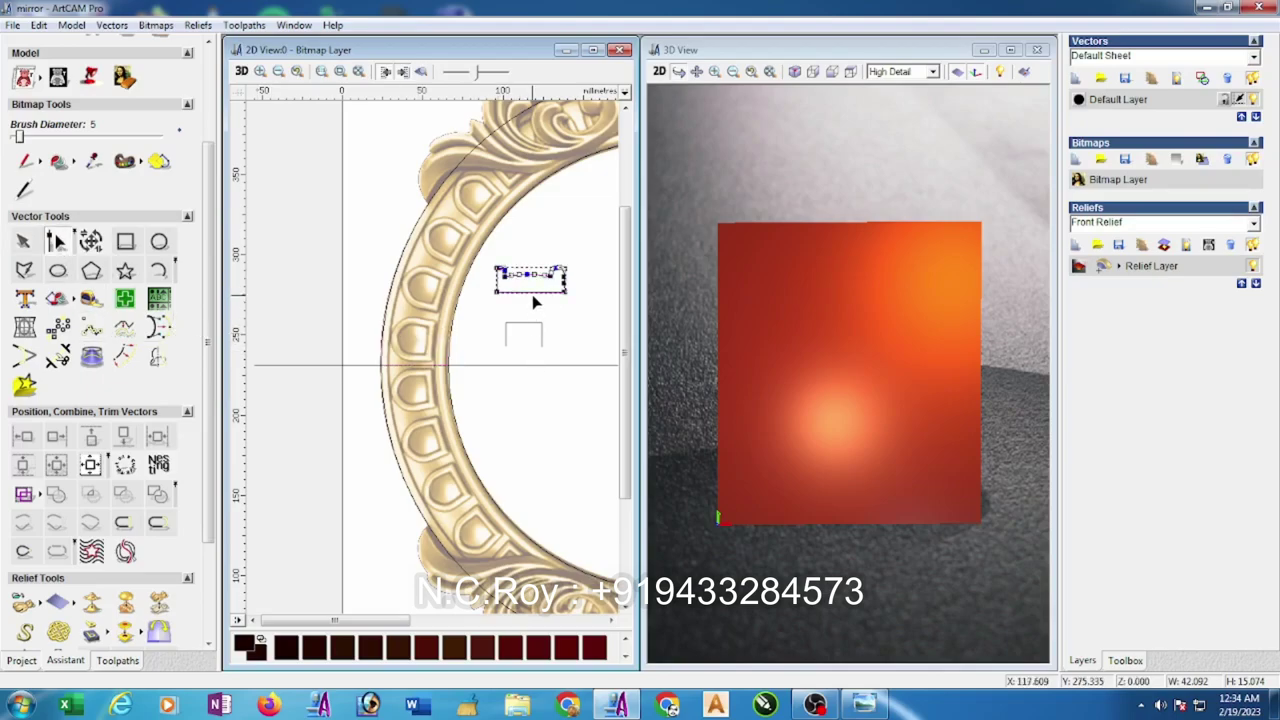
click(536, 296)
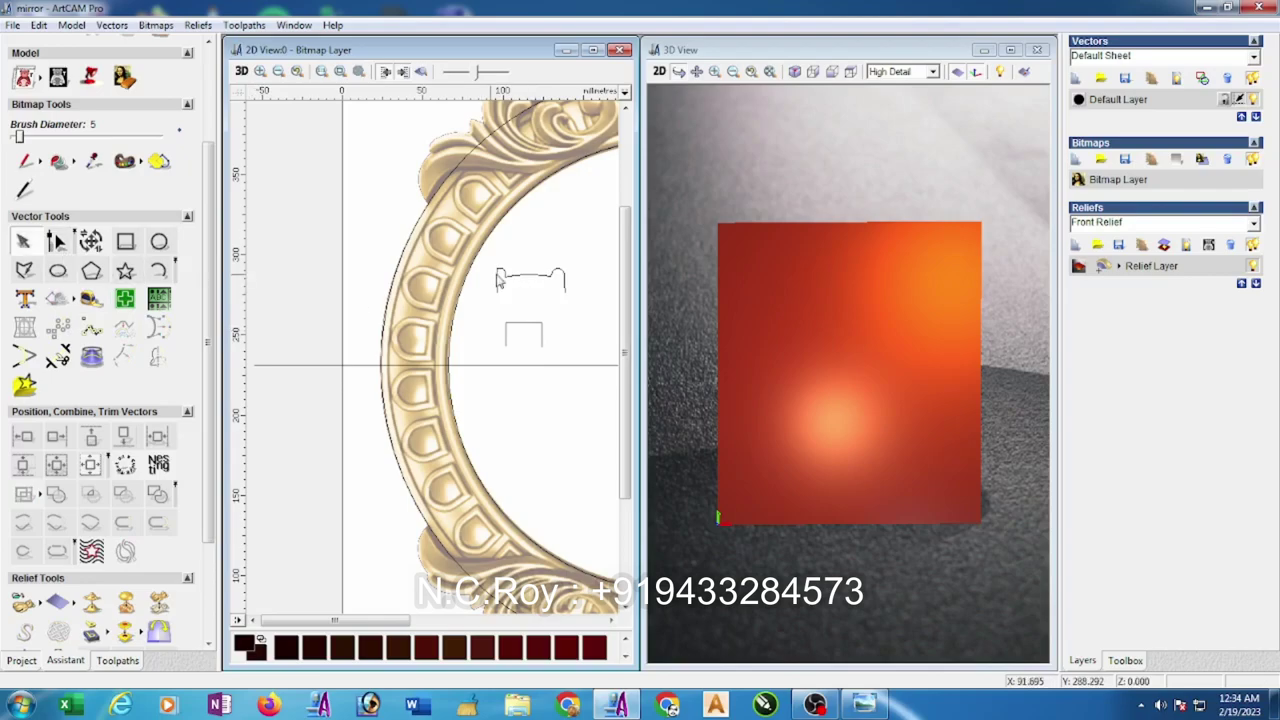
- Set up a Two Rail Sweep with the outer and inner ellipses as drive rails and the joined rim profile as cross-section
click(390, 295)
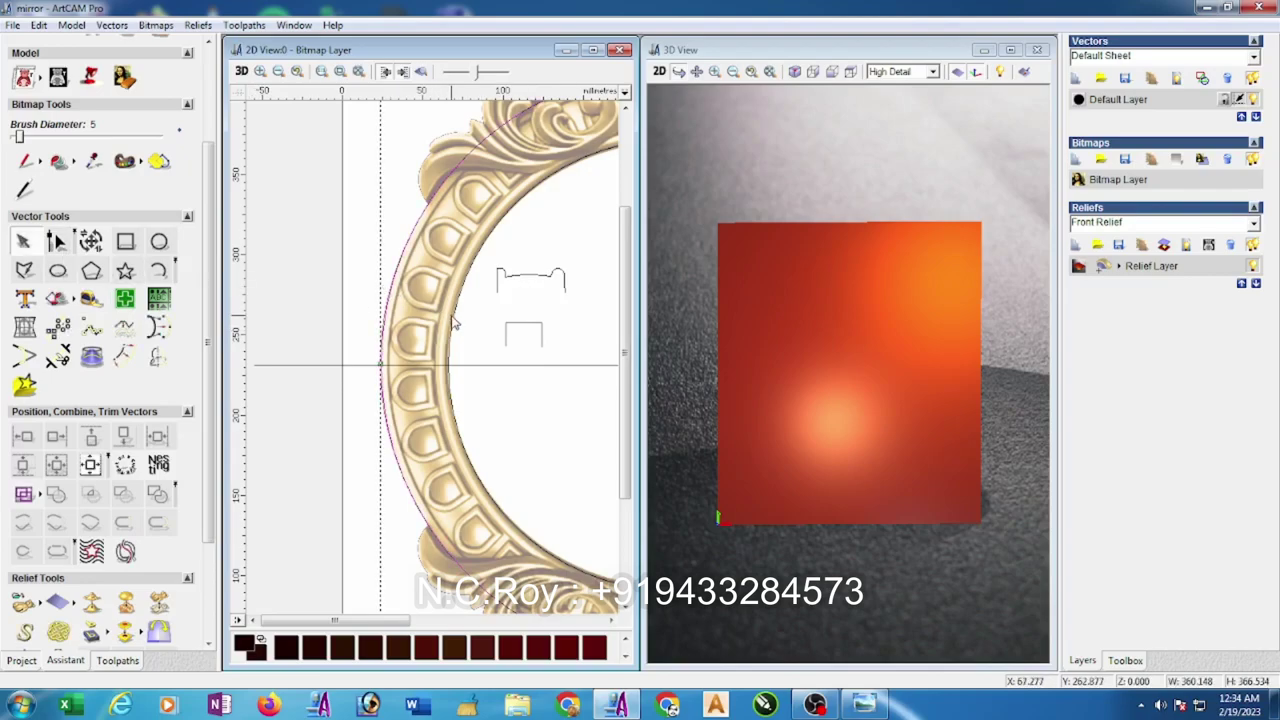
scroll(208, 485, down, 1)
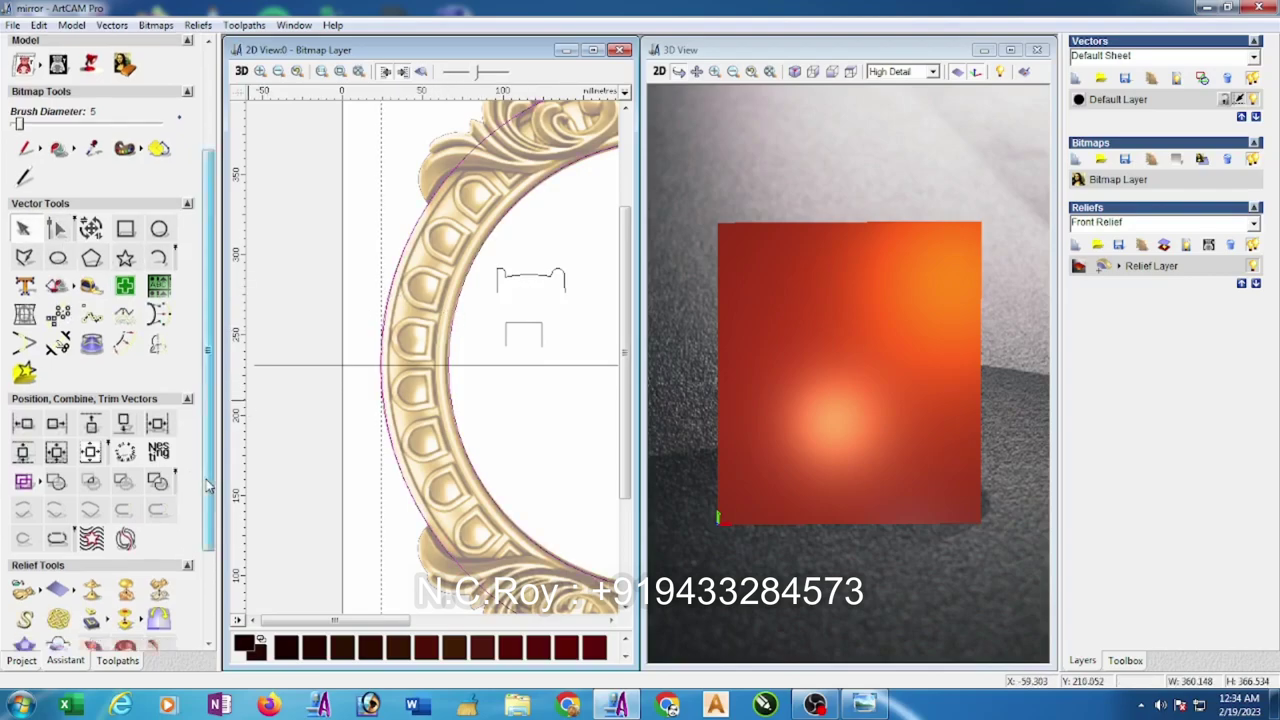
scroll(208, 485, down, 3)
click(26, 547)
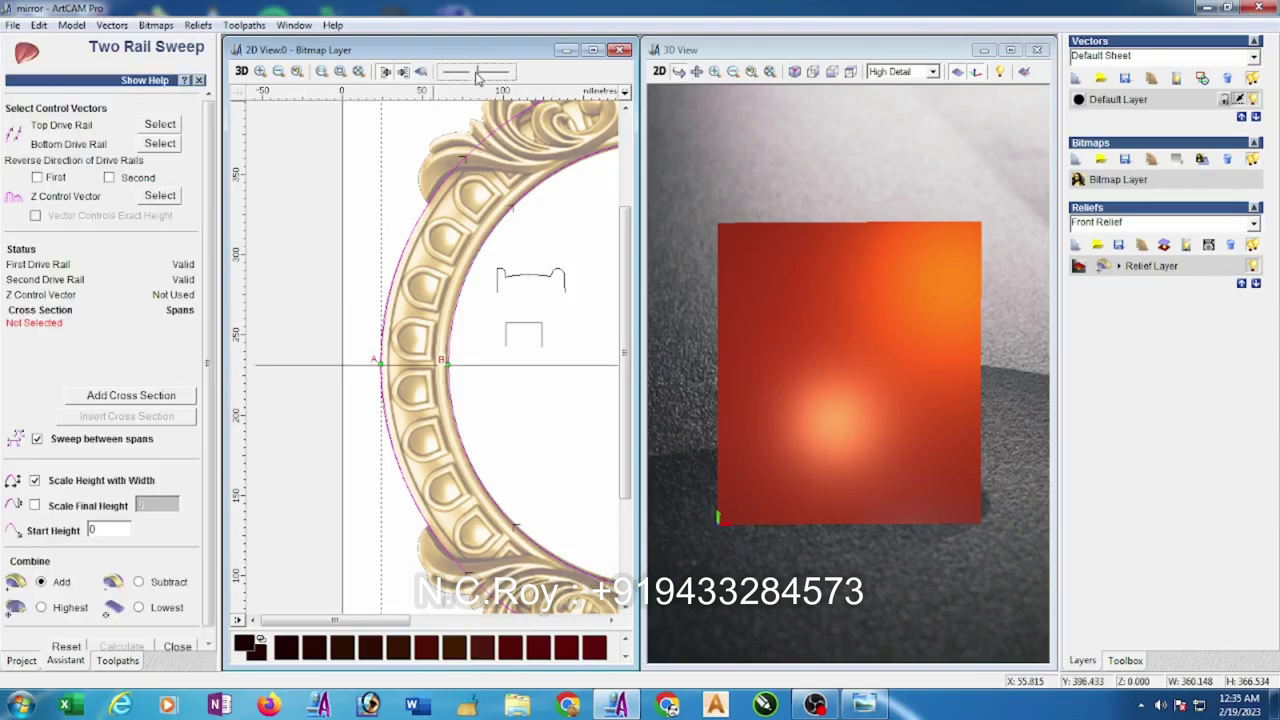
drag(477, 73, 464, 73)
scroll(560, 246, down, 5)
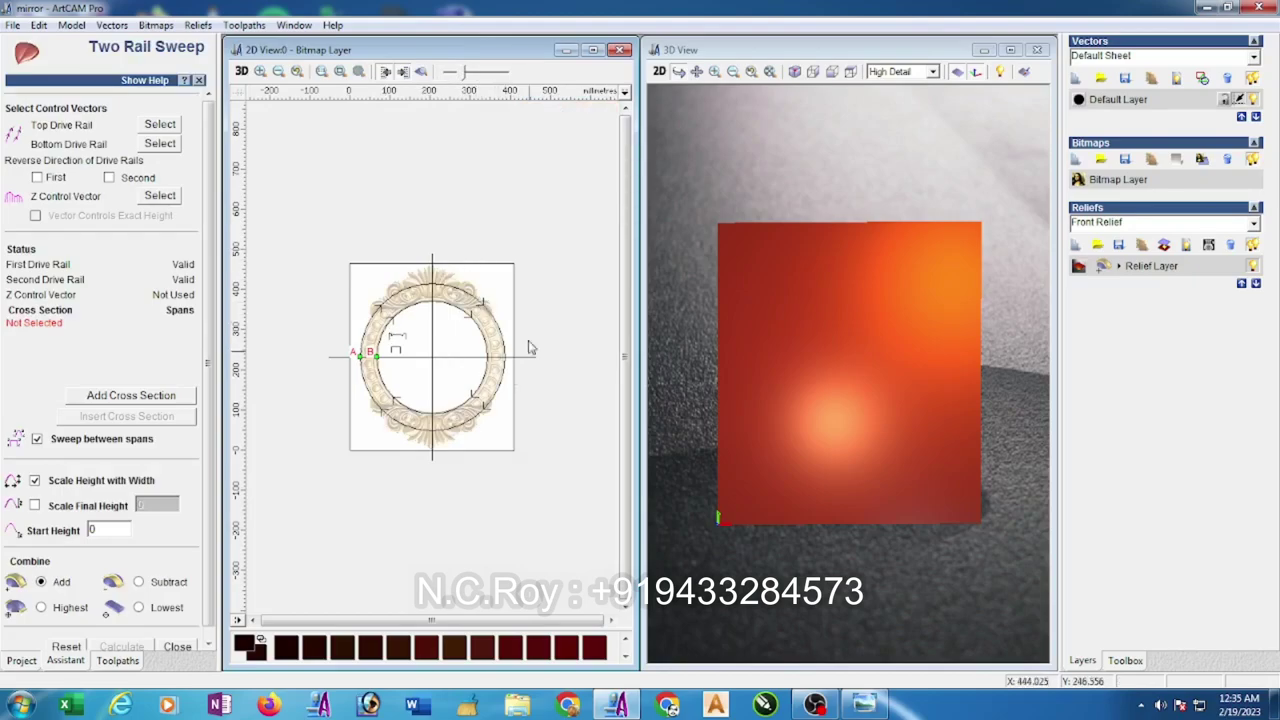
click(398, 338)
click(168, 397)
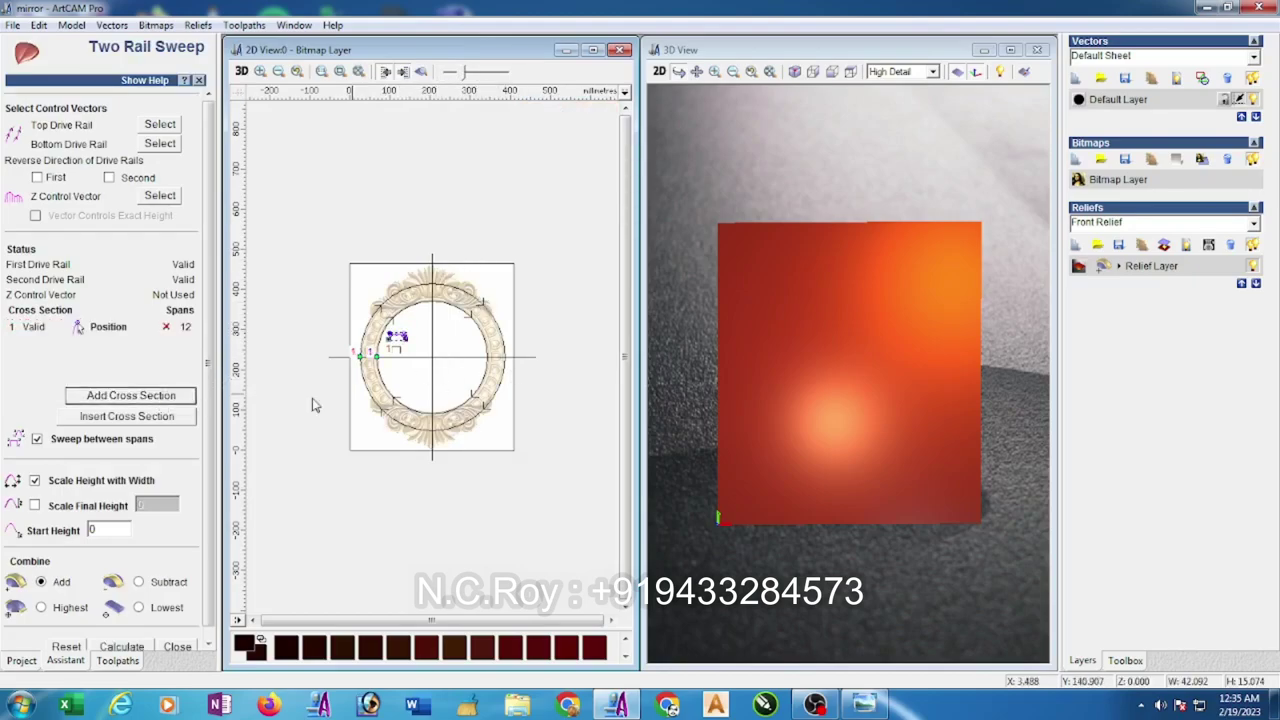
- Use the small open rectangle as the Z control vector with exact height, combine as Highest, and calculate the band sweep
click(162, 196)
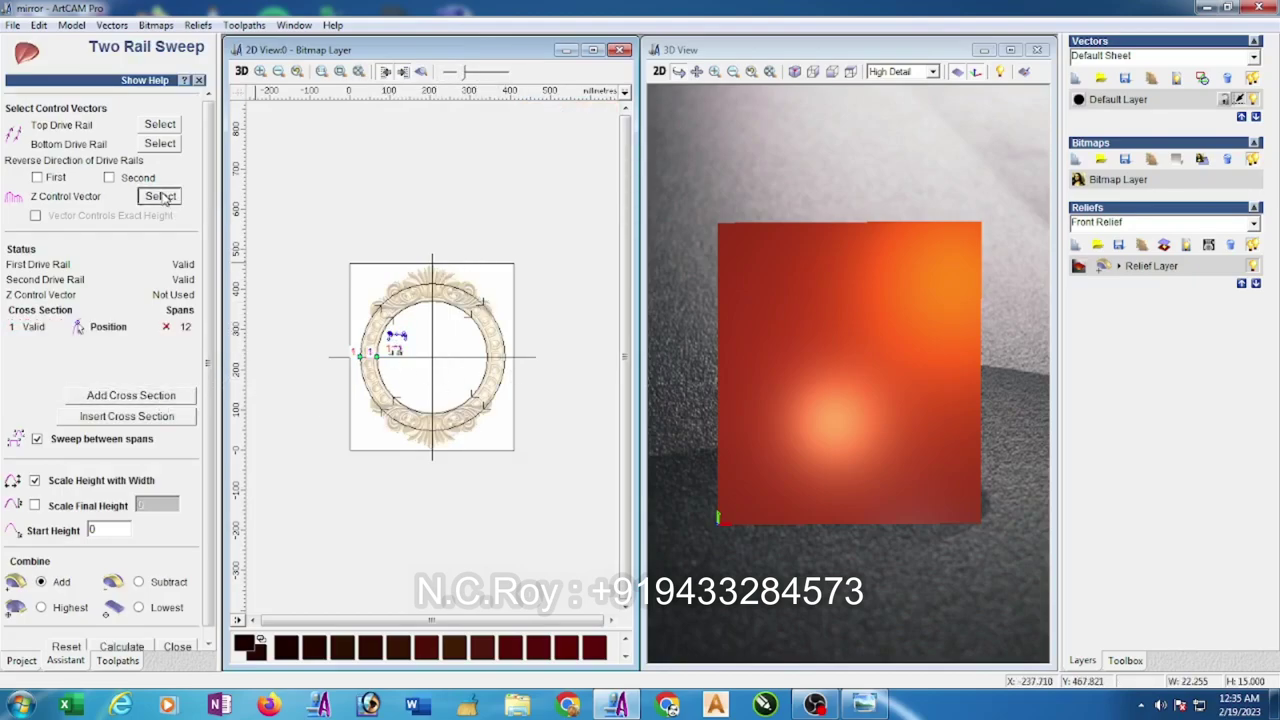
click(36, 216)
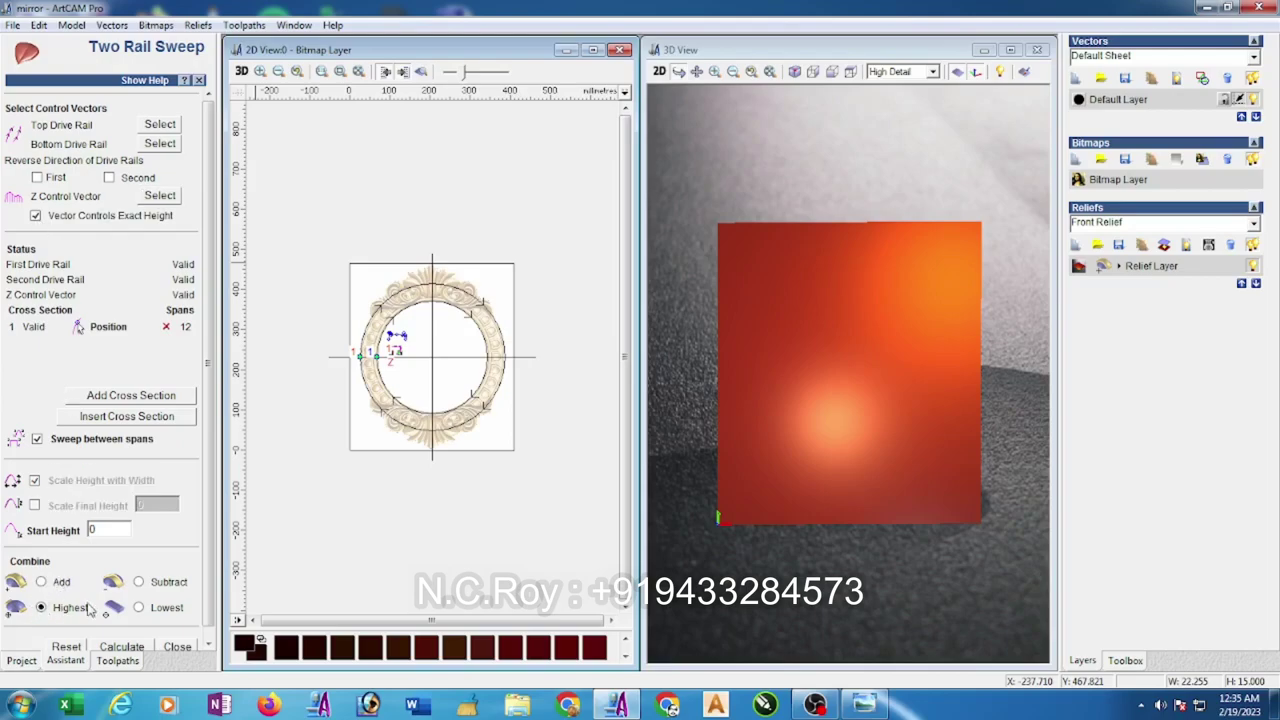
scroll(208, 565, down, 1)
click(140, 636)
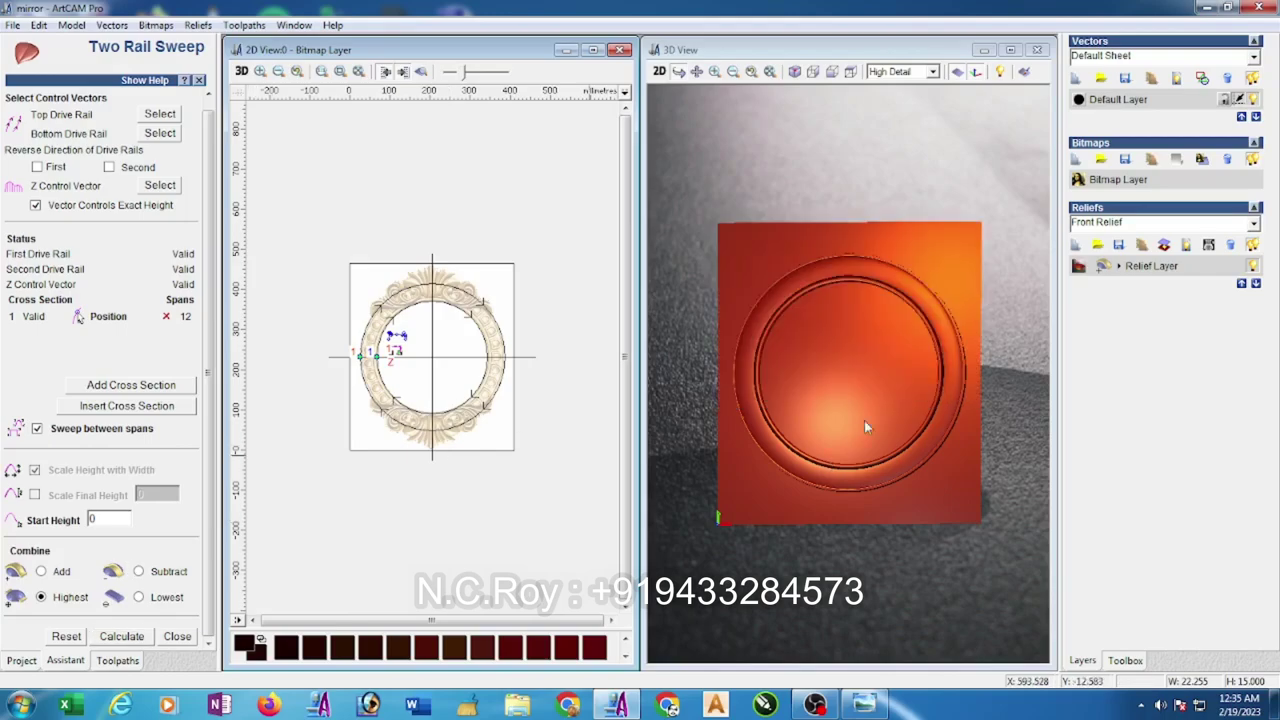
click(883, 399)
drag(883, 399, 846, 471)
click(377, 491)
scroll(365, 370, up, 4)
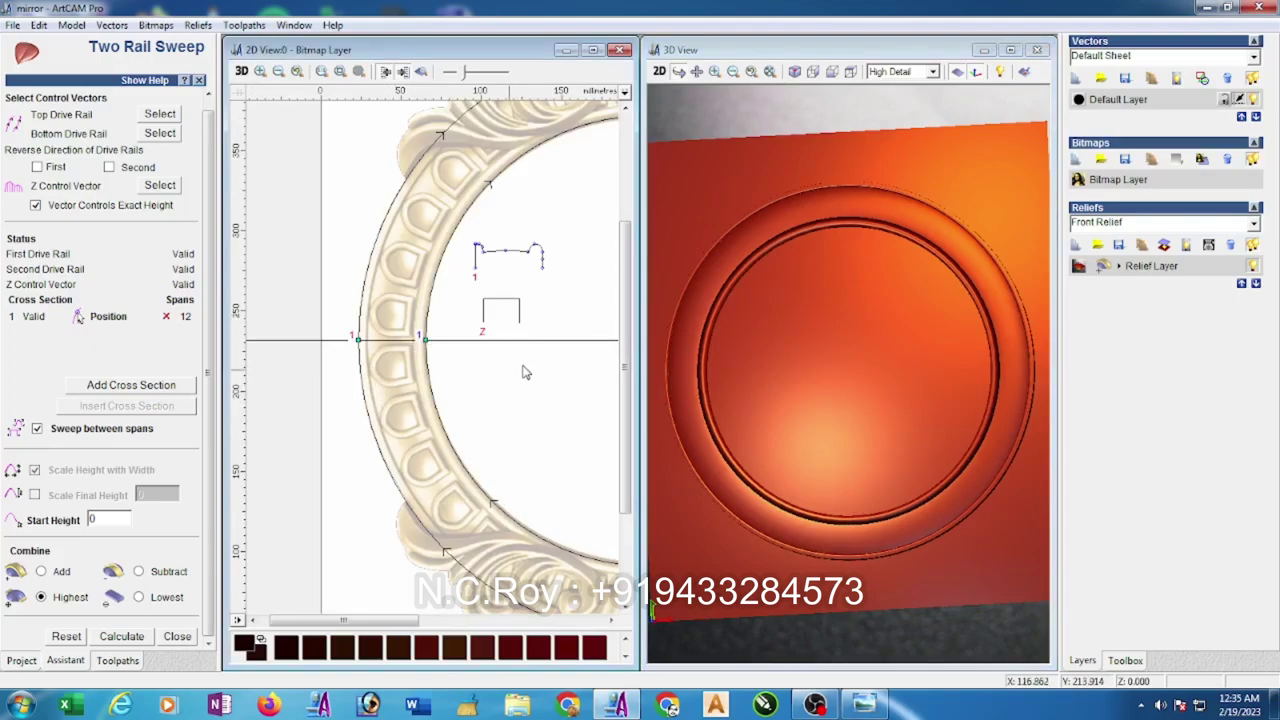
click(177, 637)
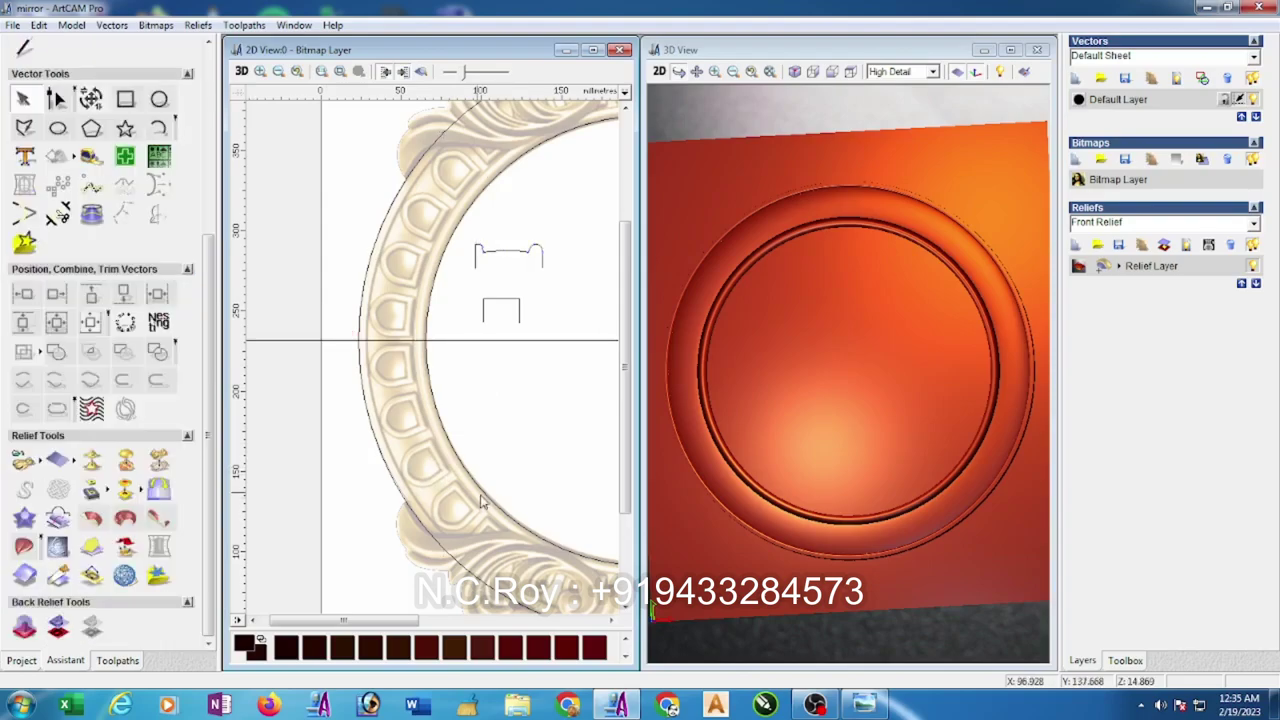
click(420, 73)
click(420, 73)
scroll(390, 332, up, 1)
scroll(432, 322, up, 2)
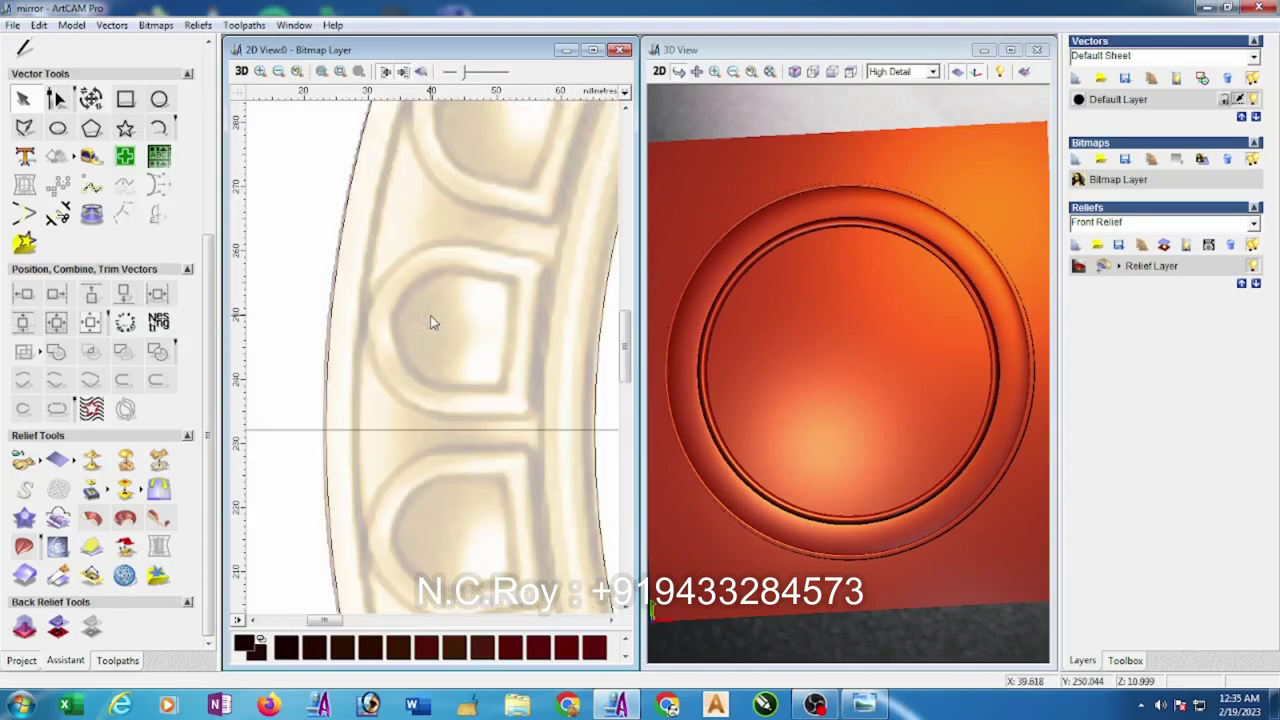
click(24, 128)
click(332, 471)
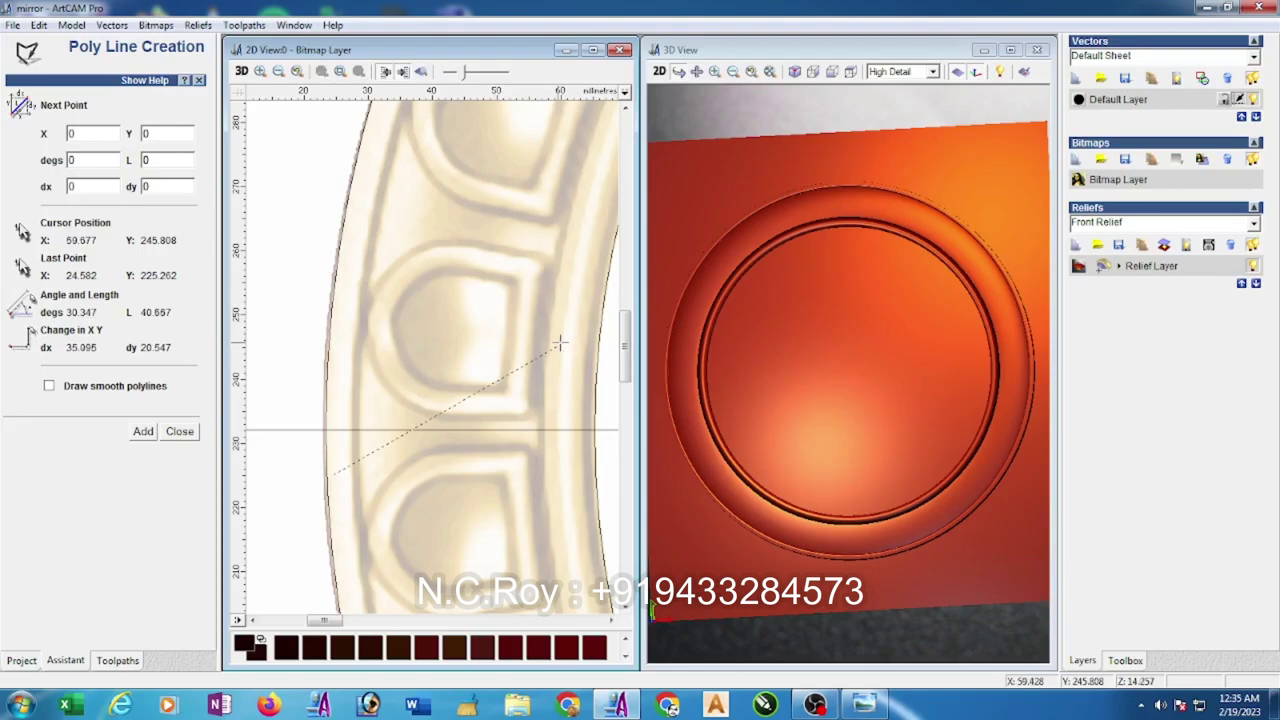
click(369, 373)
right_click(369, 373)
click(363, 387)
key(Delete)
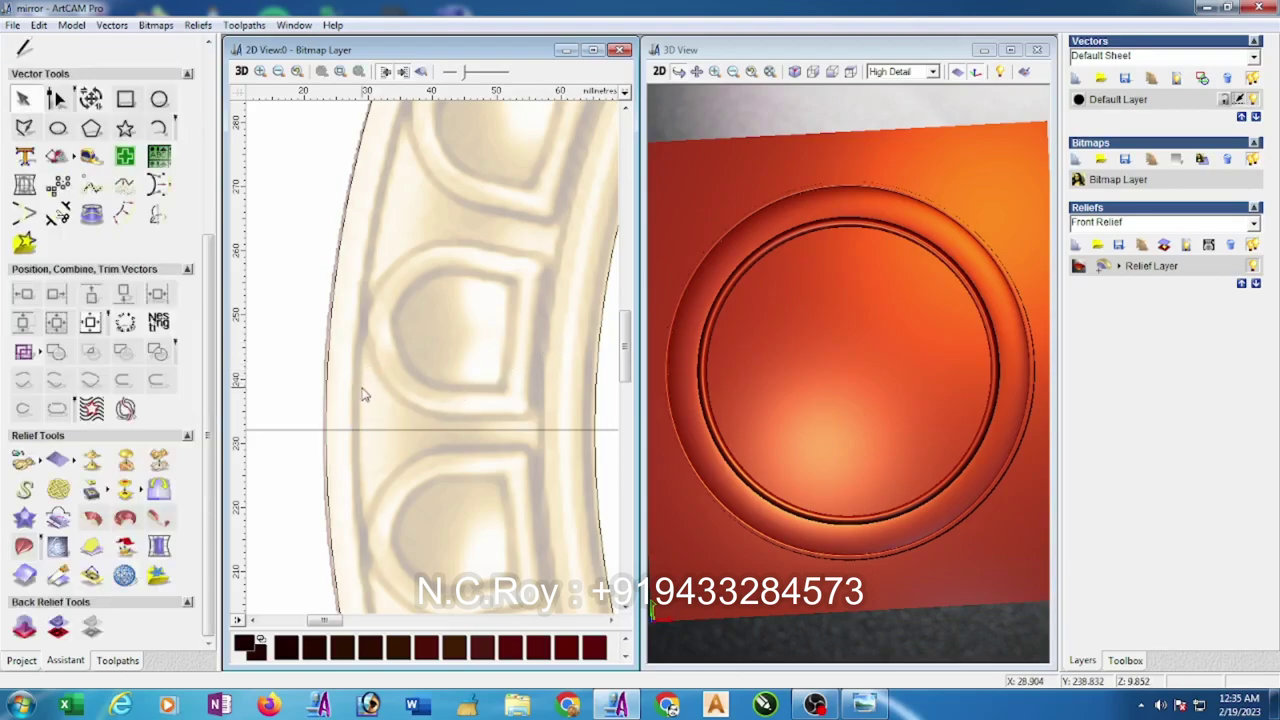
- Draw a straight line about 37 mm long through the middle of the arched motif just above the frame's horizontal centreline
click(24, 128)
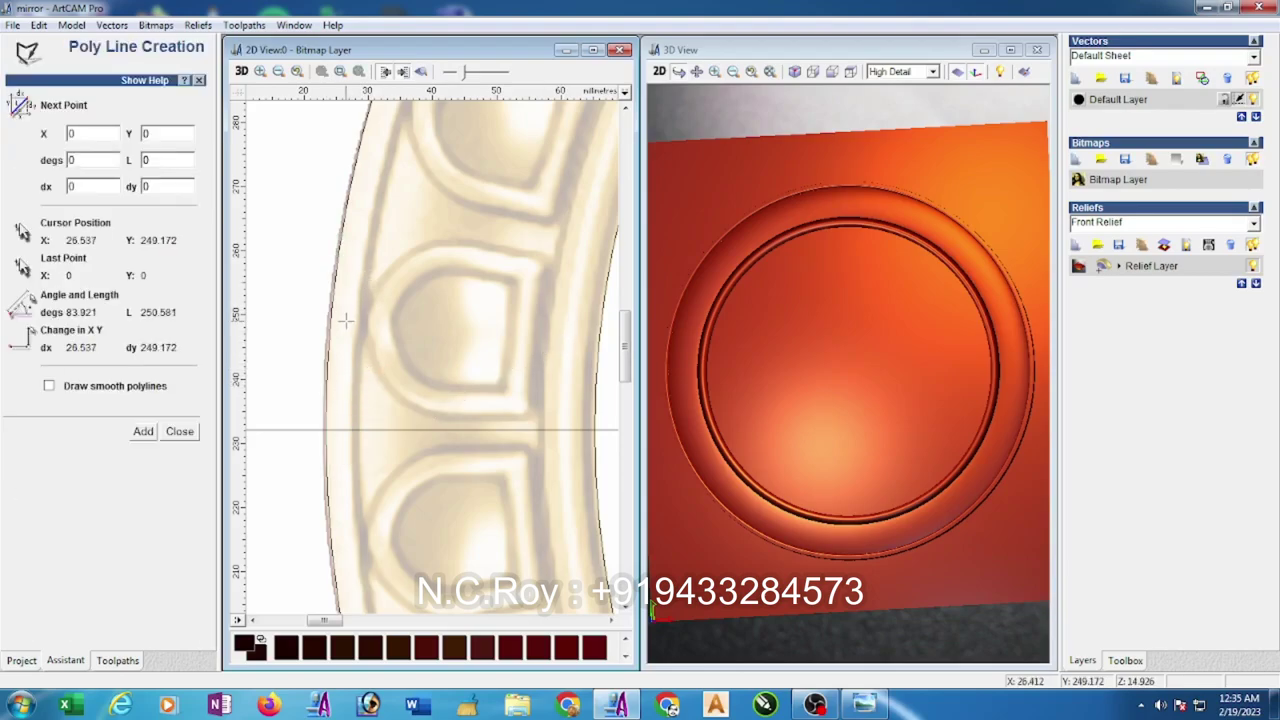
click(342, 317)
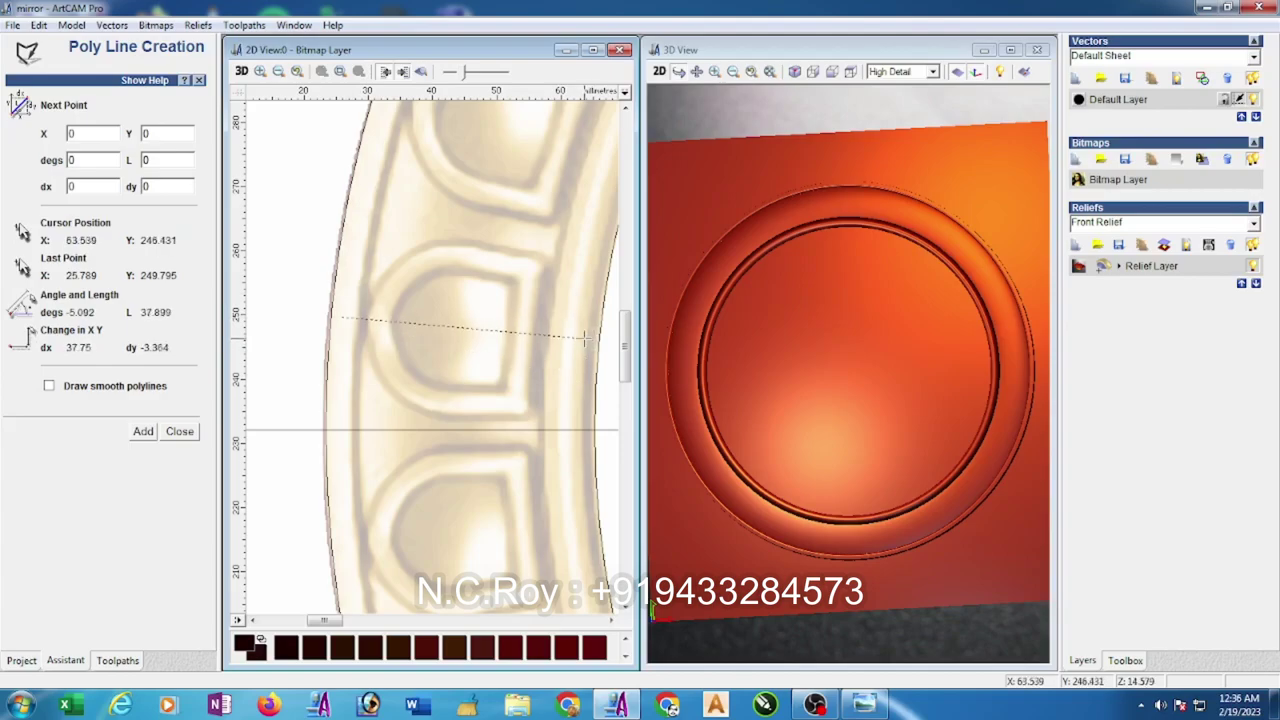
click(576, 344)
key(Escape)
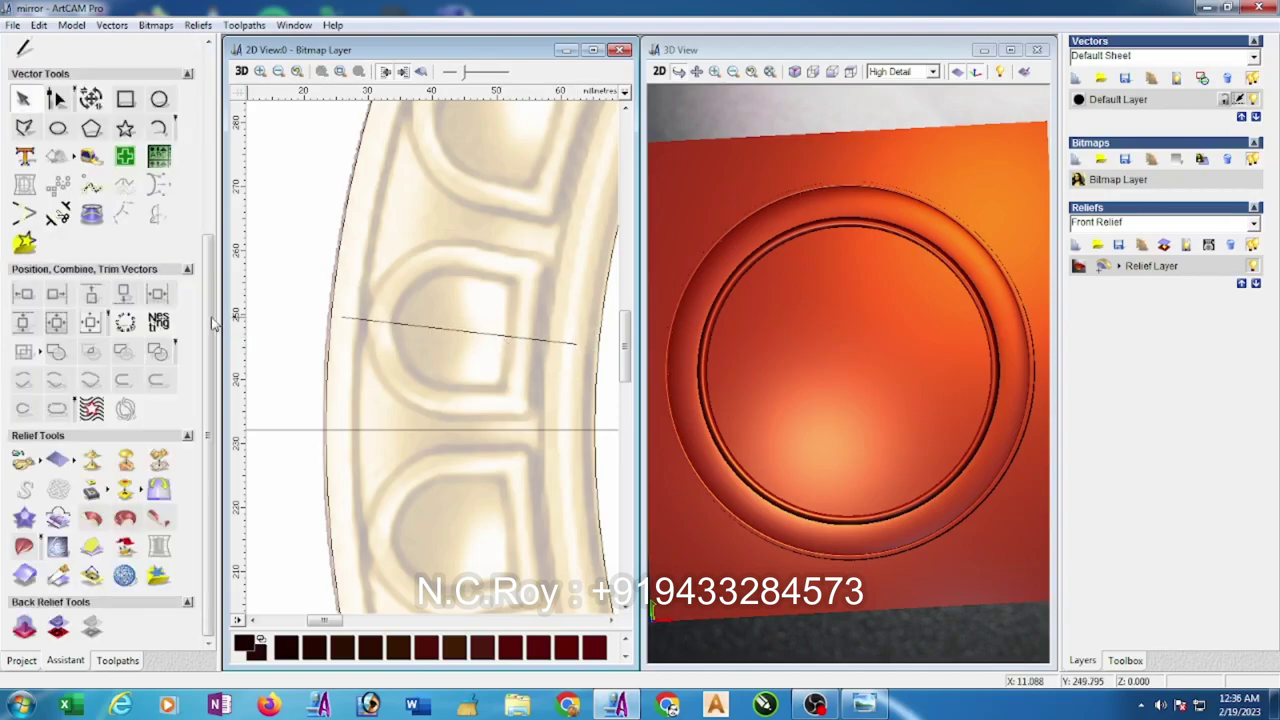
- Trace the motif's upper half with an open three-span polyline starting and ending on its middle line
click(24, 128)
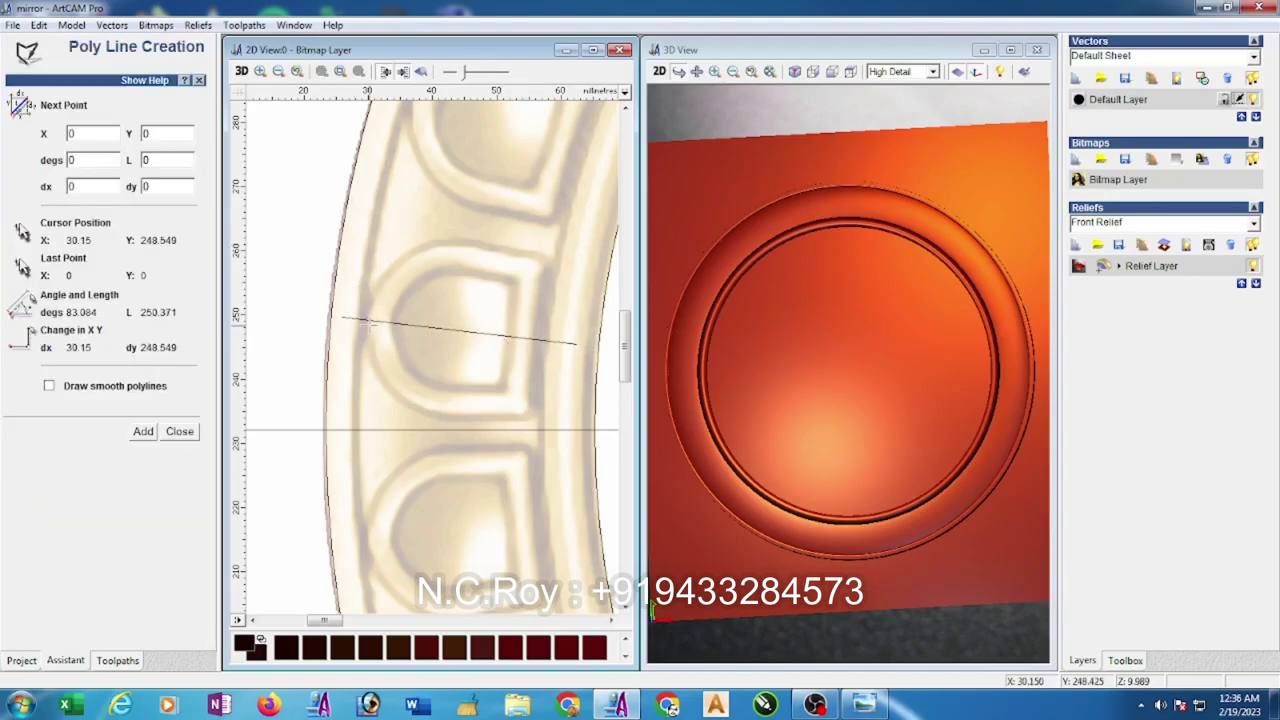
click(366, 318)
click(440, 242)
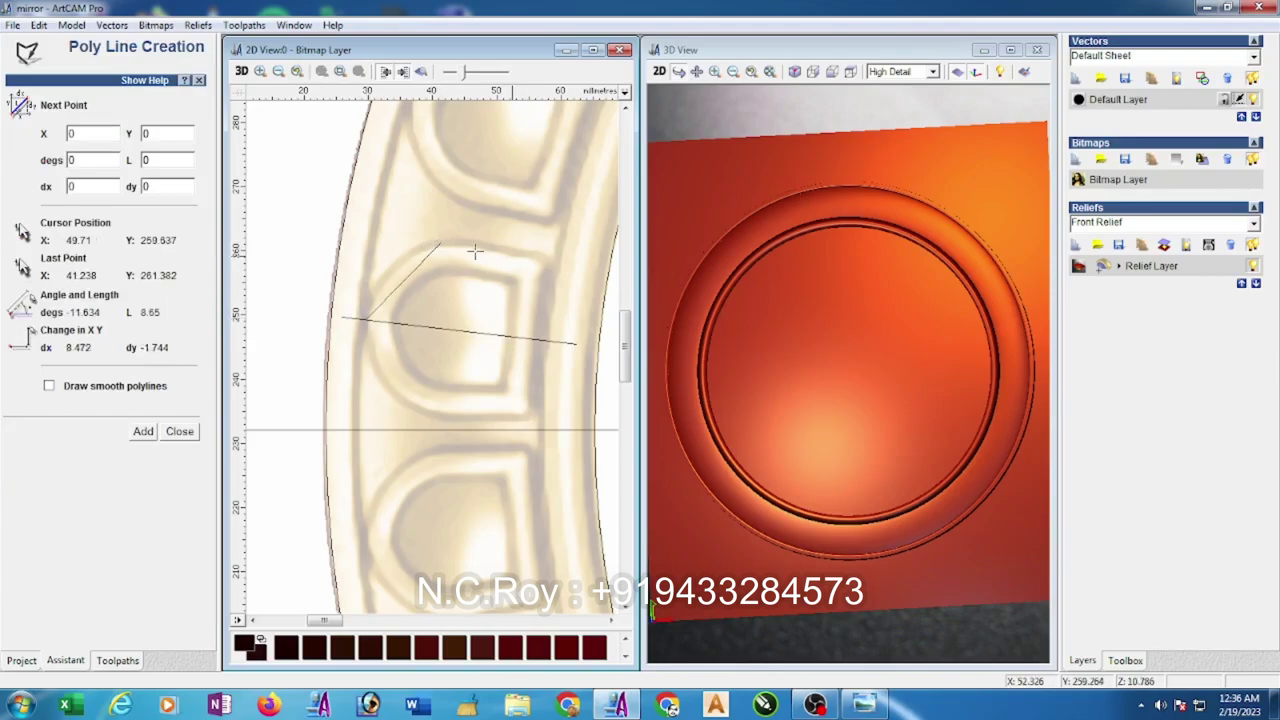
click(546, 260)
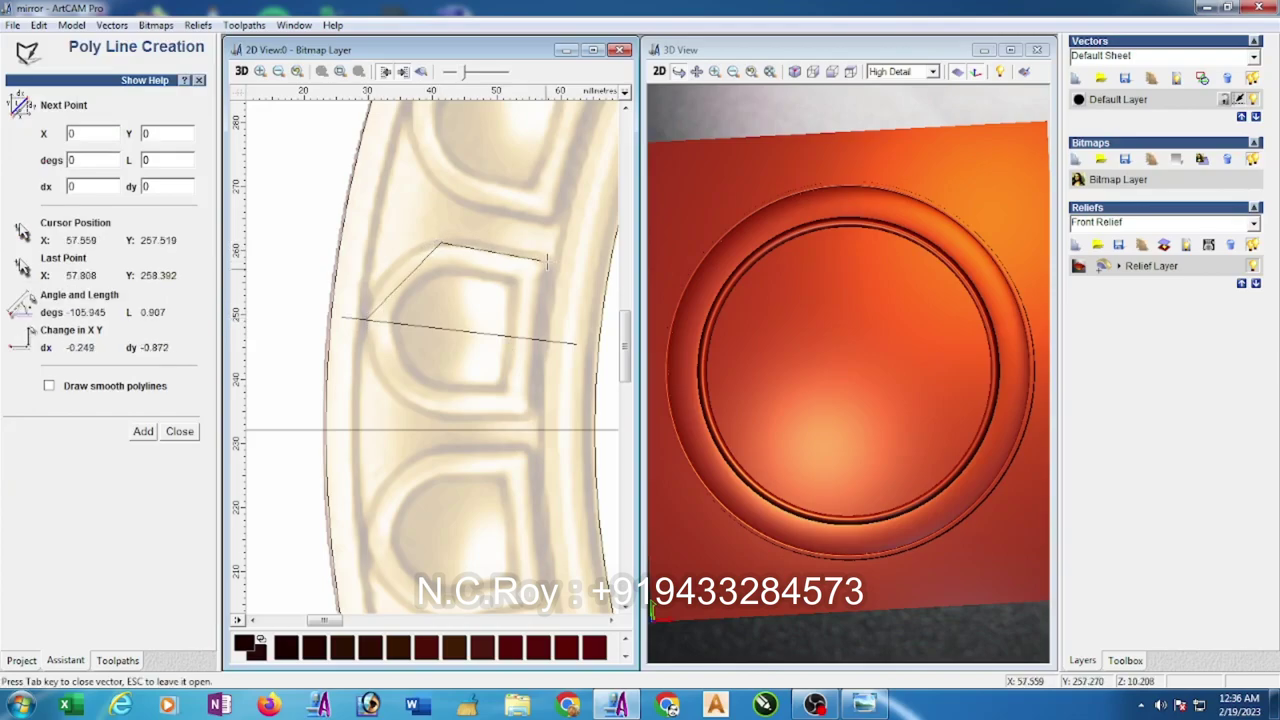
click(533, 340)
key(Escape)
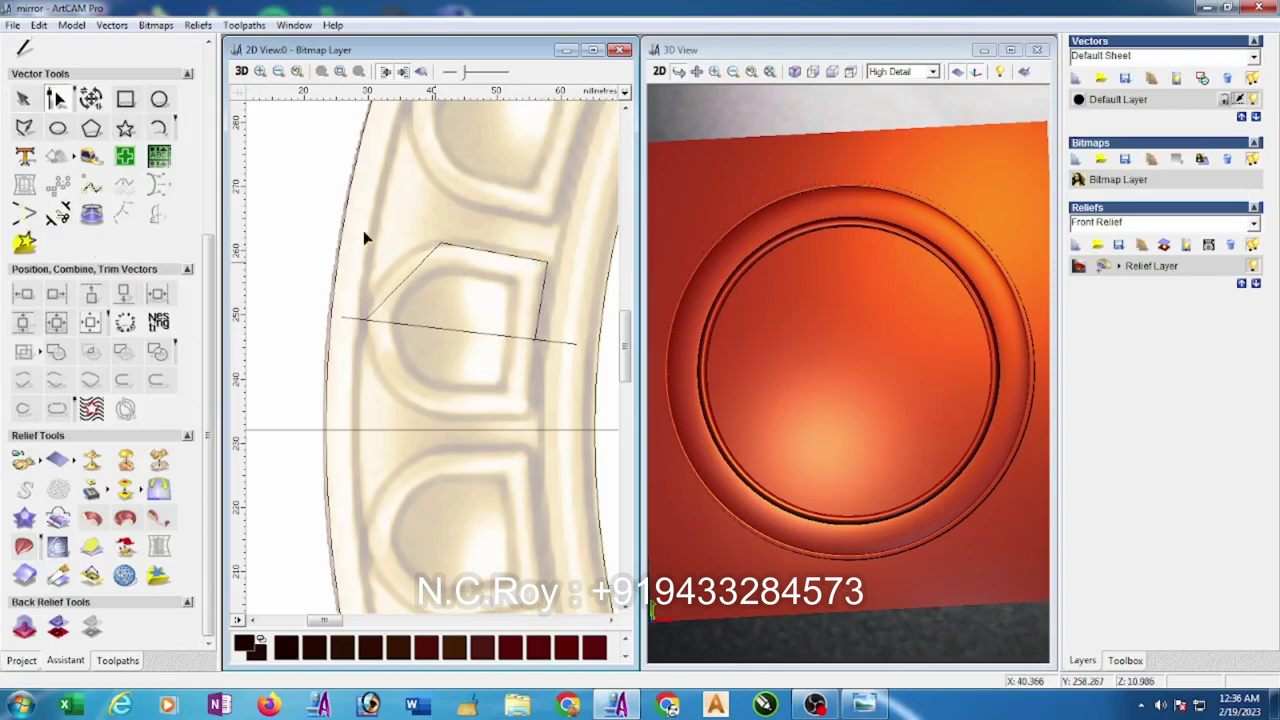
- Smooth the traced outline's upper node and bend the adjoining outer span along the motif's rounded edge
click(437, 250)
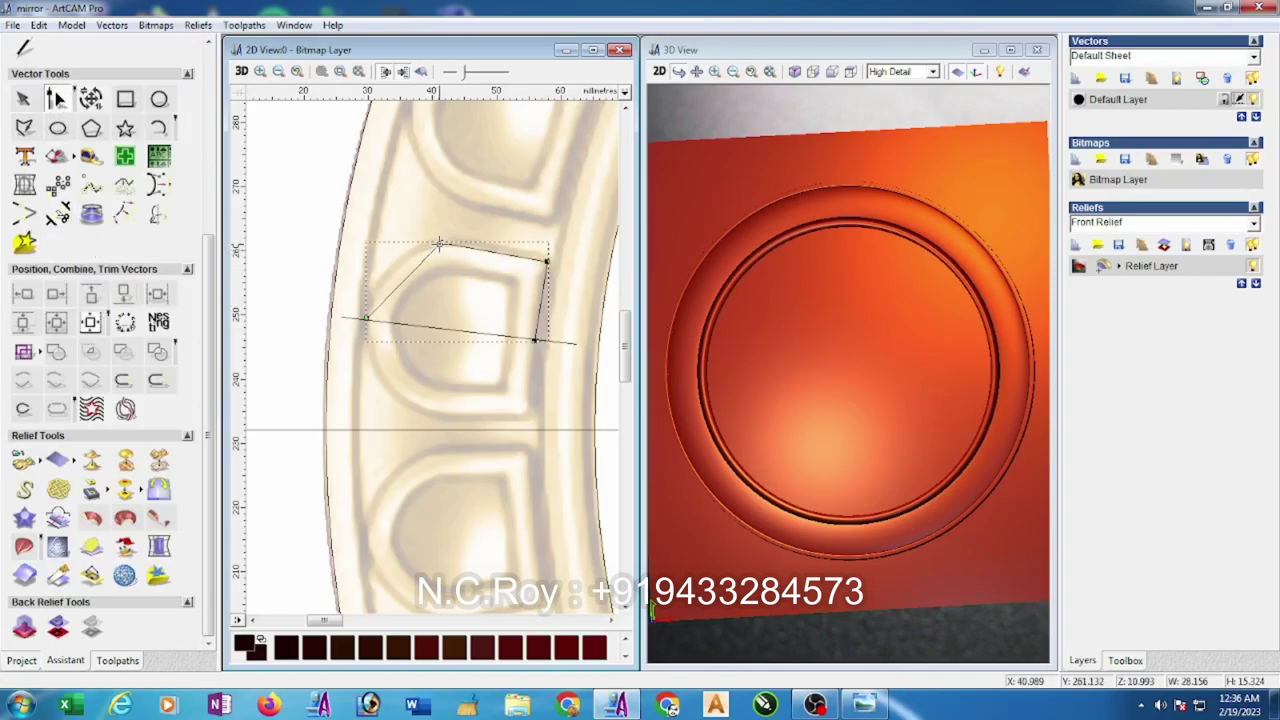
key(s)
scroll(355, 306, up, 1)
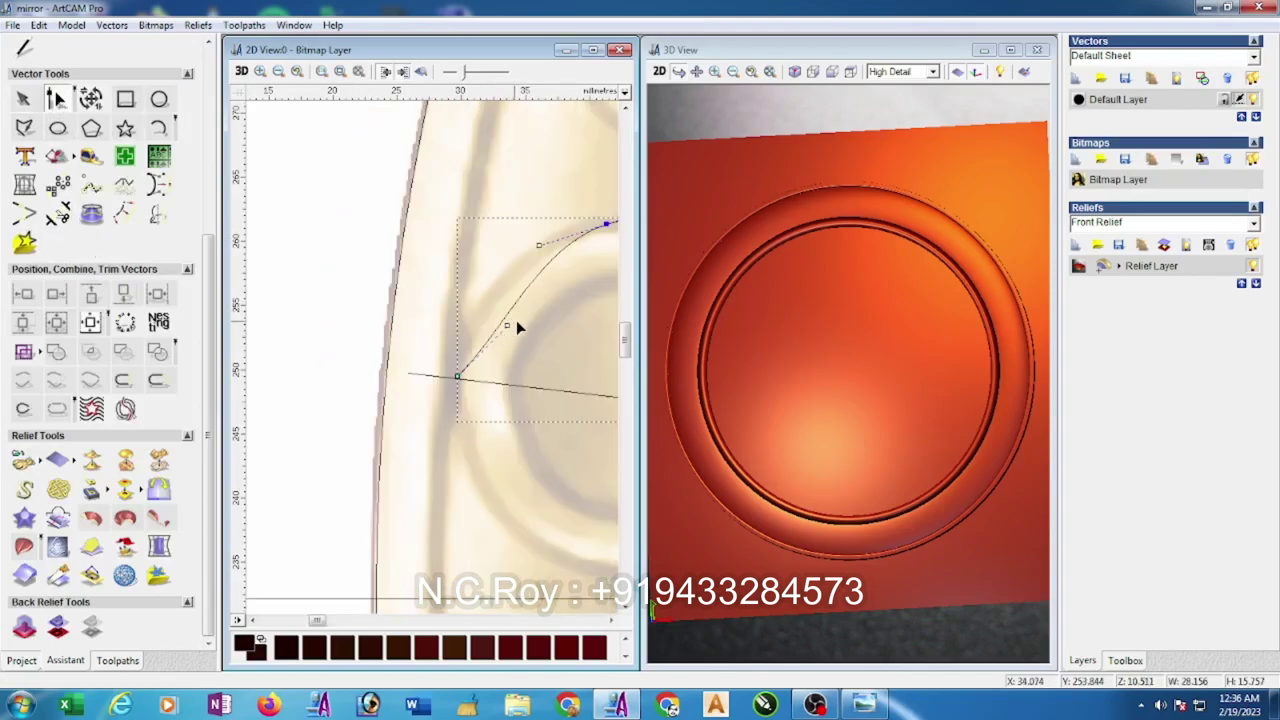
drag(481, 314, 477, 313)
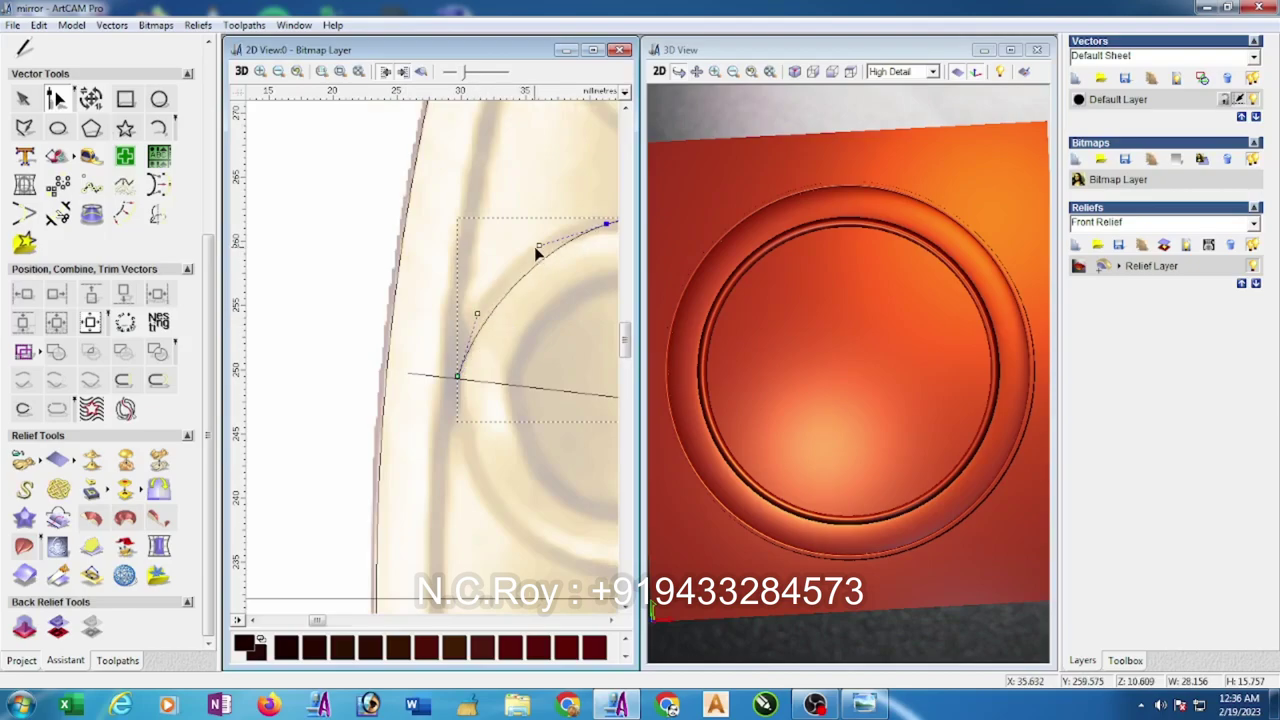
drag(539, 245, 528, 242)
middle_drag(615, 247, 434, 344)
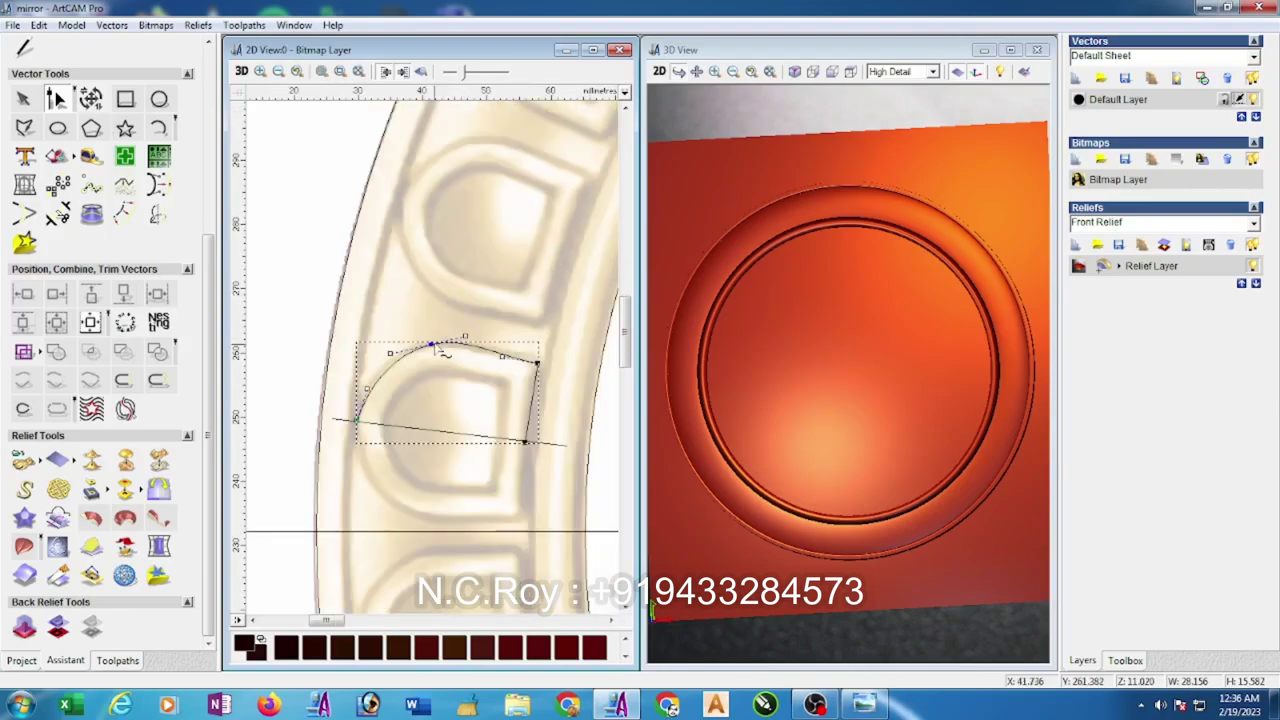
- Refine the smoothed node and its curve handles so the upper span follows the motif's edge to the inner corner
drag(489, 338, 503, 346)
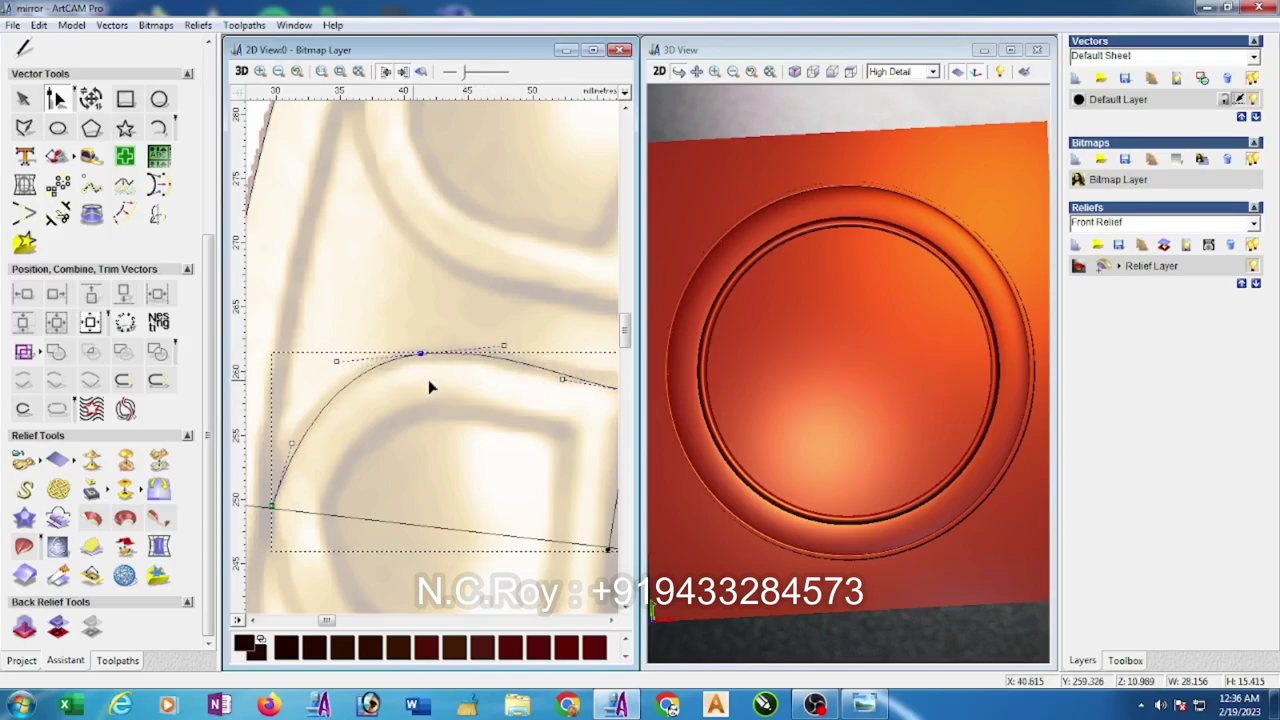
drag(421, 358, 420, 362)
drag(290, 442, 283, 443)
scroll(420, 418, down, 1)
scroll(518, 348, up, 1)
click(447, 345)
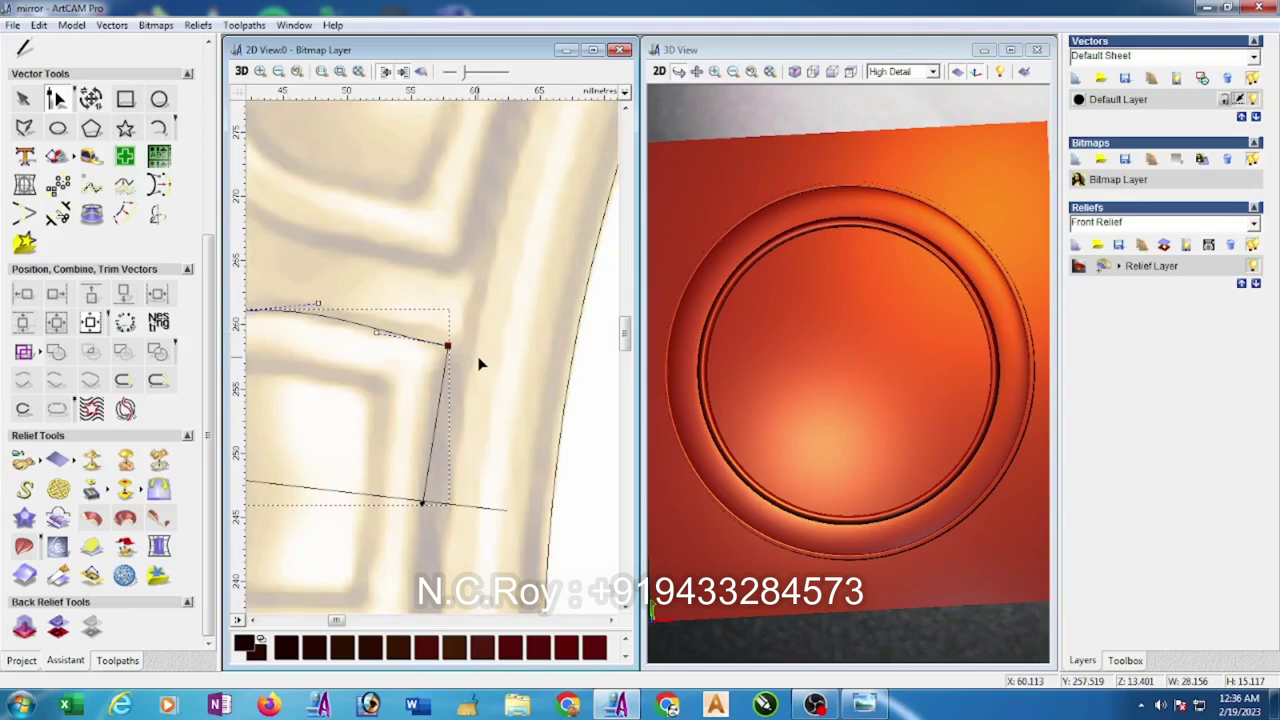
click(376, 333)
drag(376, 325, 376, 324)
scroll(375, 338, down, 1)
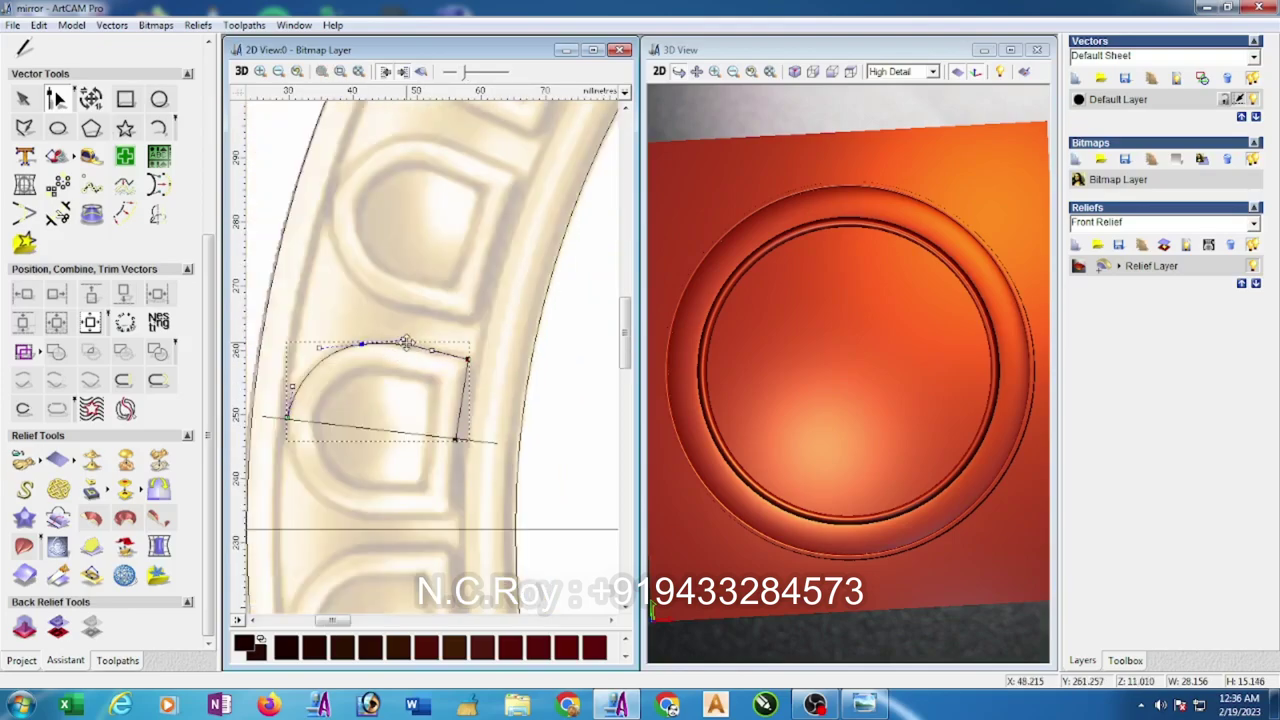
scroll(408, 342, up, 1)
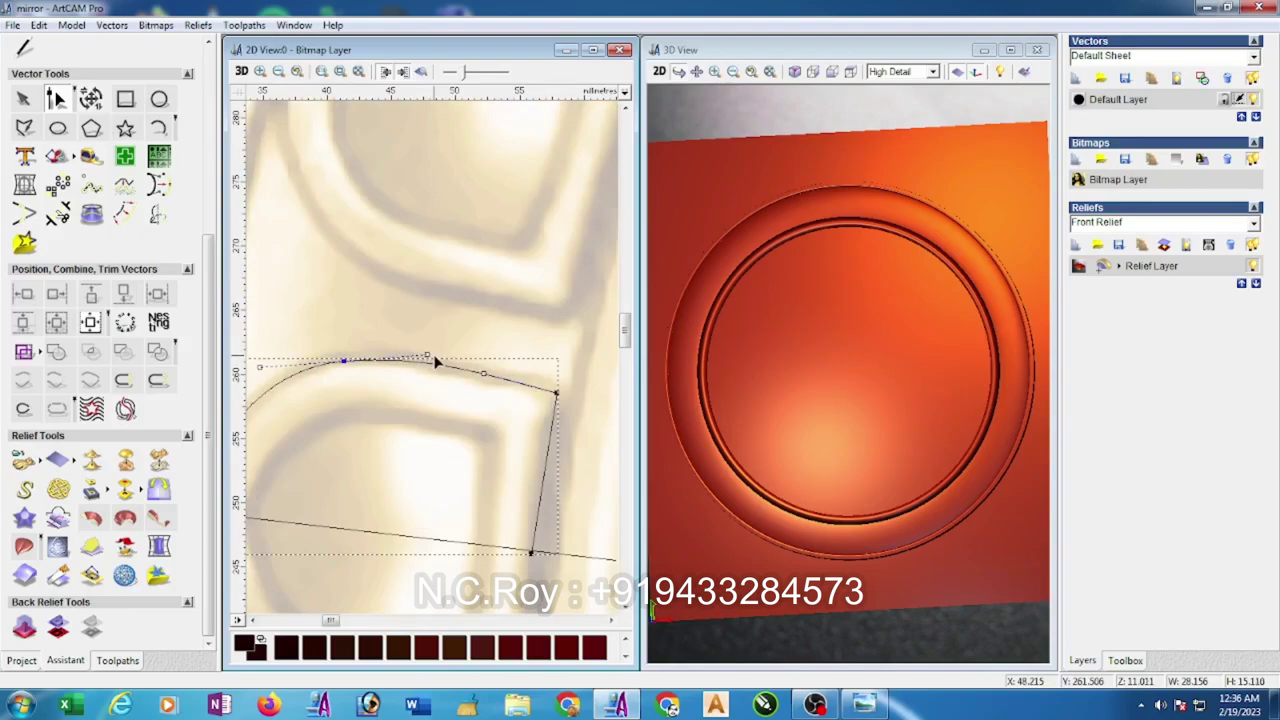
scroll(428, 357, down, 2)
- Trim off the short tail of the motif outline that extends past the middle line at its inner end
click(22, 100)
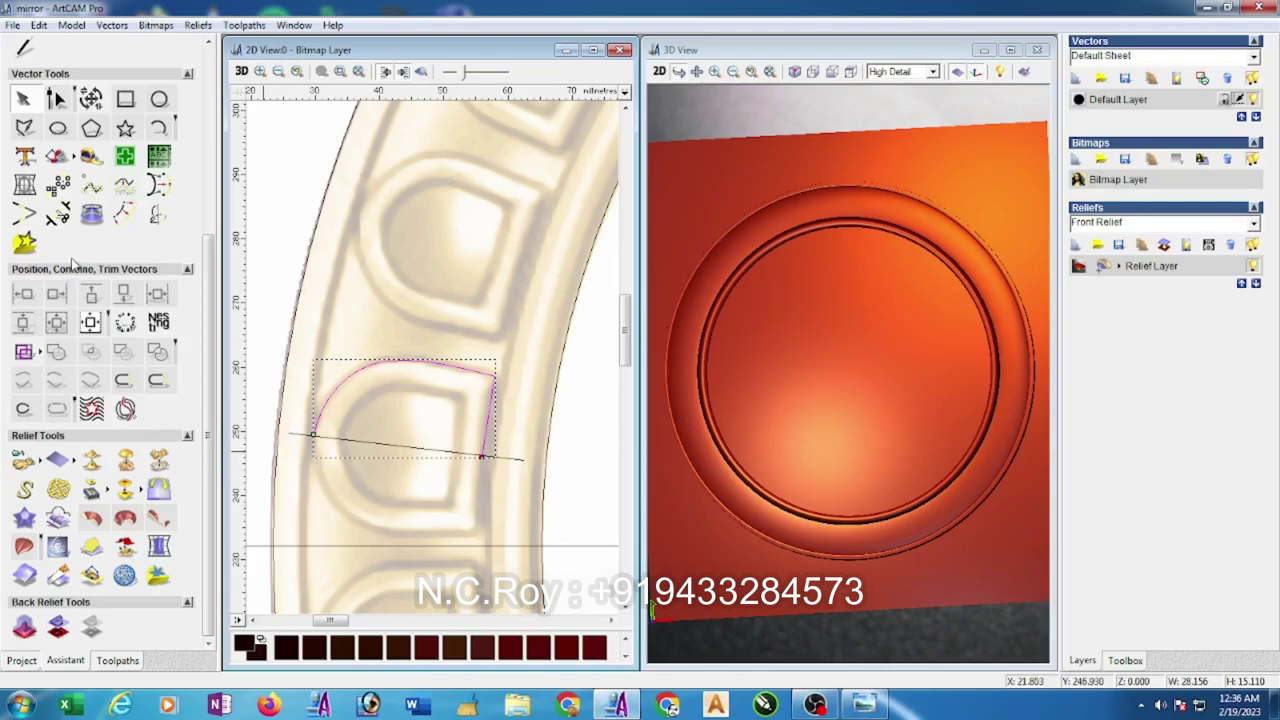
click(57, 214)
scroll(520, 478, up, 2)
scroll(337, 323, up, 2)
scroll(402, 372, up, 2)
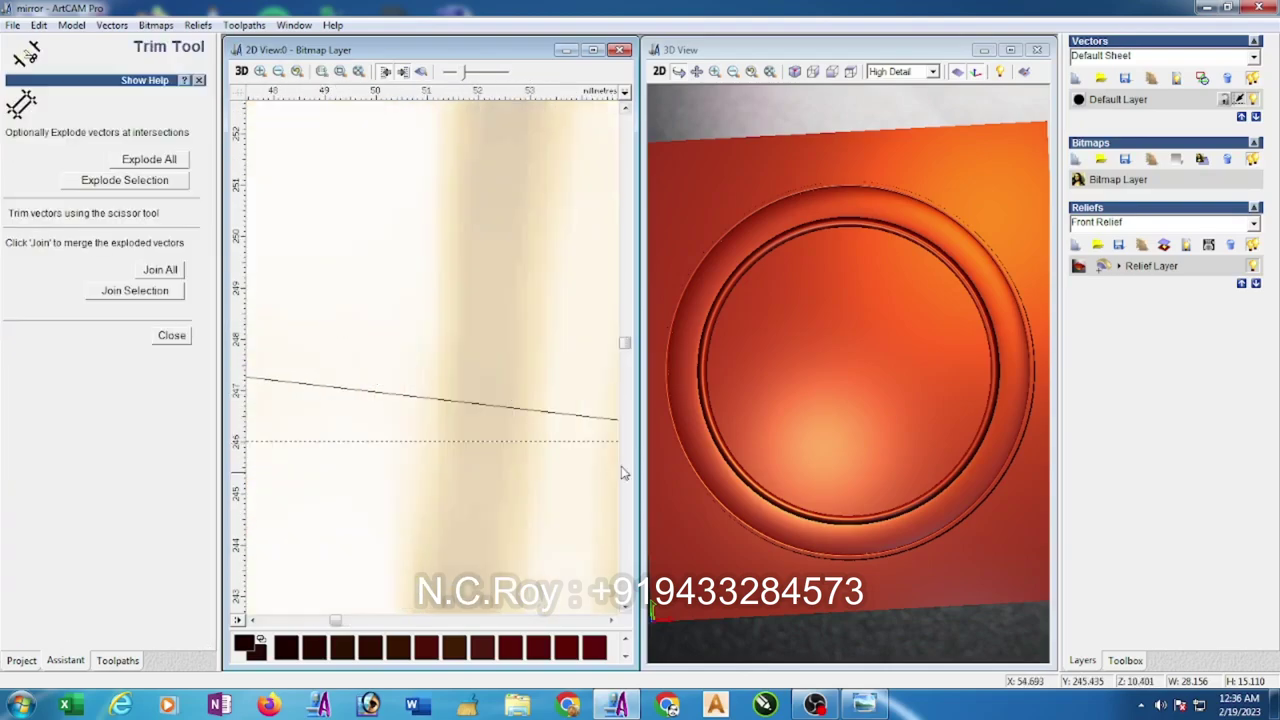
scroll(561, 436, up, 2)
scroll(535, 410, up, 2)
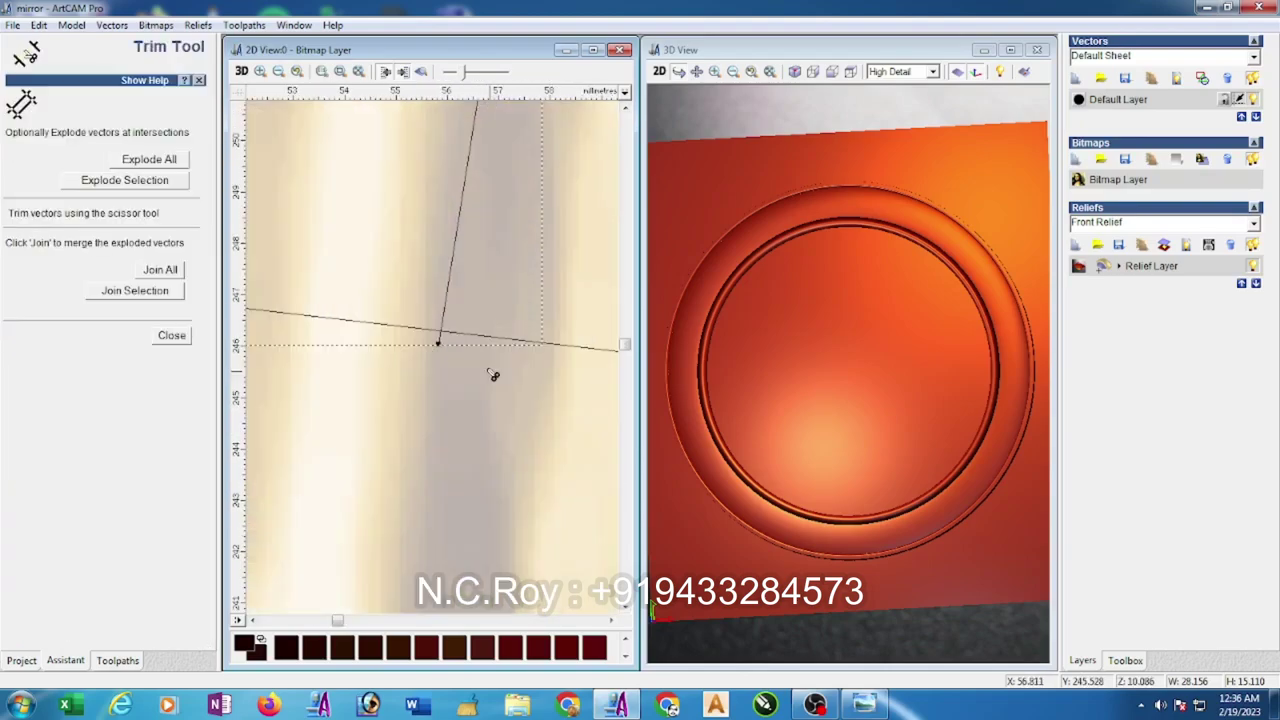
click(438, 341)
scroll(437, 349, down, 3)
scroll(268, 359, up, 3)
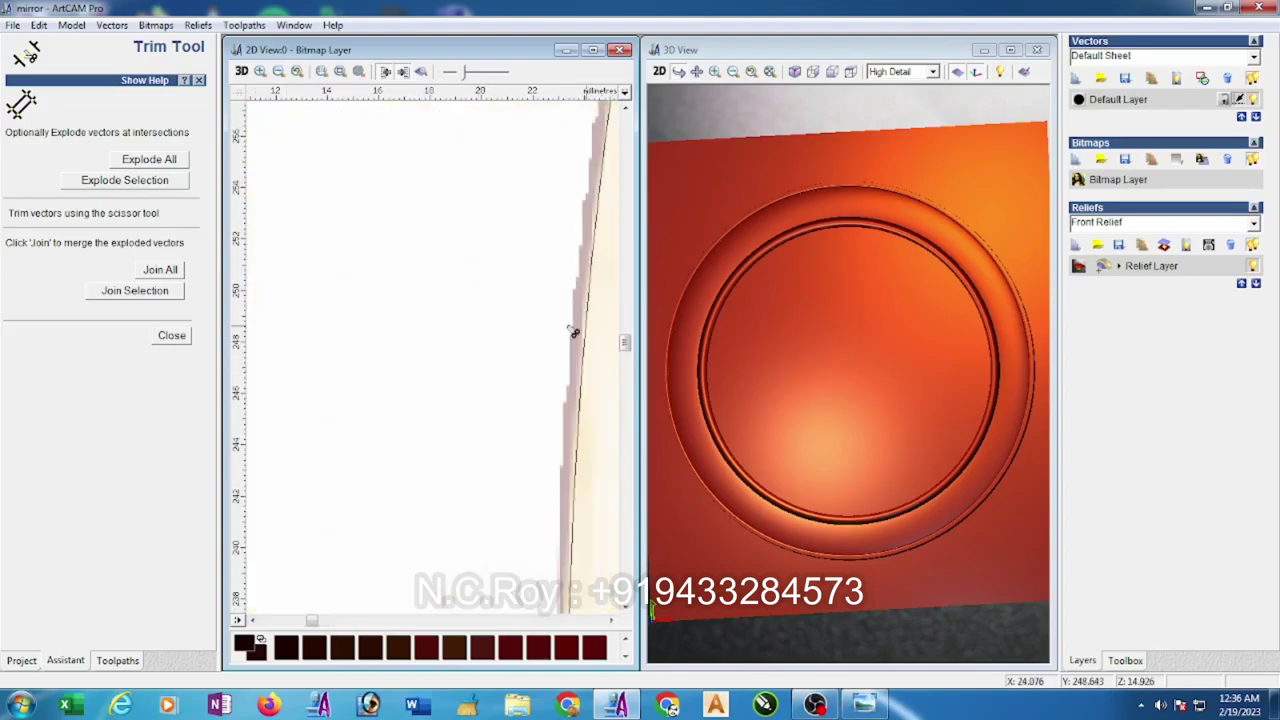
scroll(424, 349, down, 2)
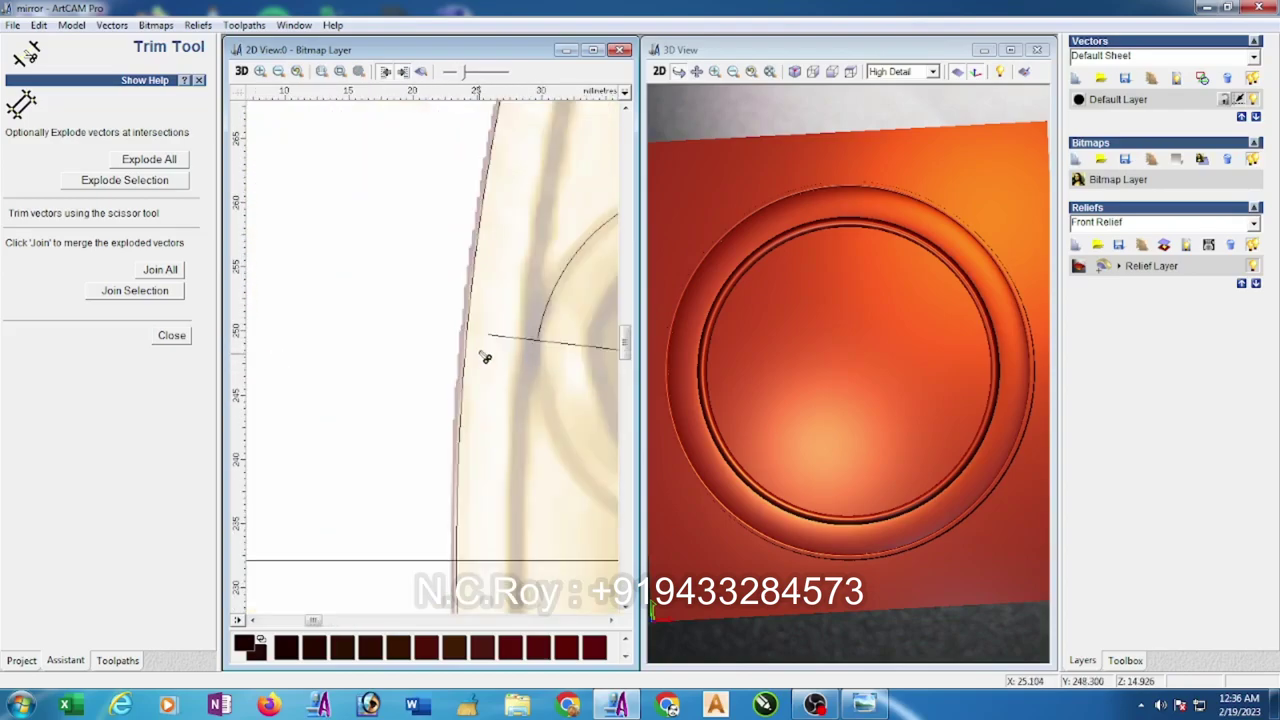
click(168, 338)
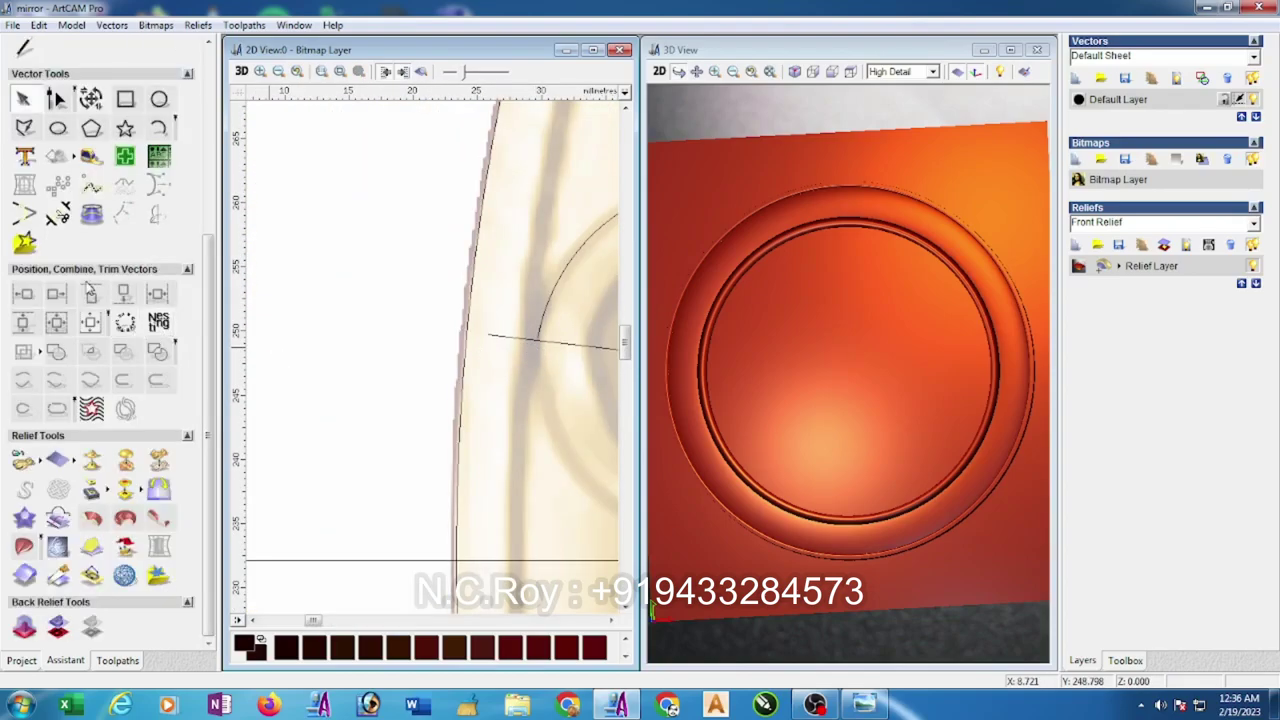
- Stretch the motif outline's outer end node slightly below the middle line so the two vectors cross
click(540, 330)
drag(536, 338, 533, 357)
key(Escape)
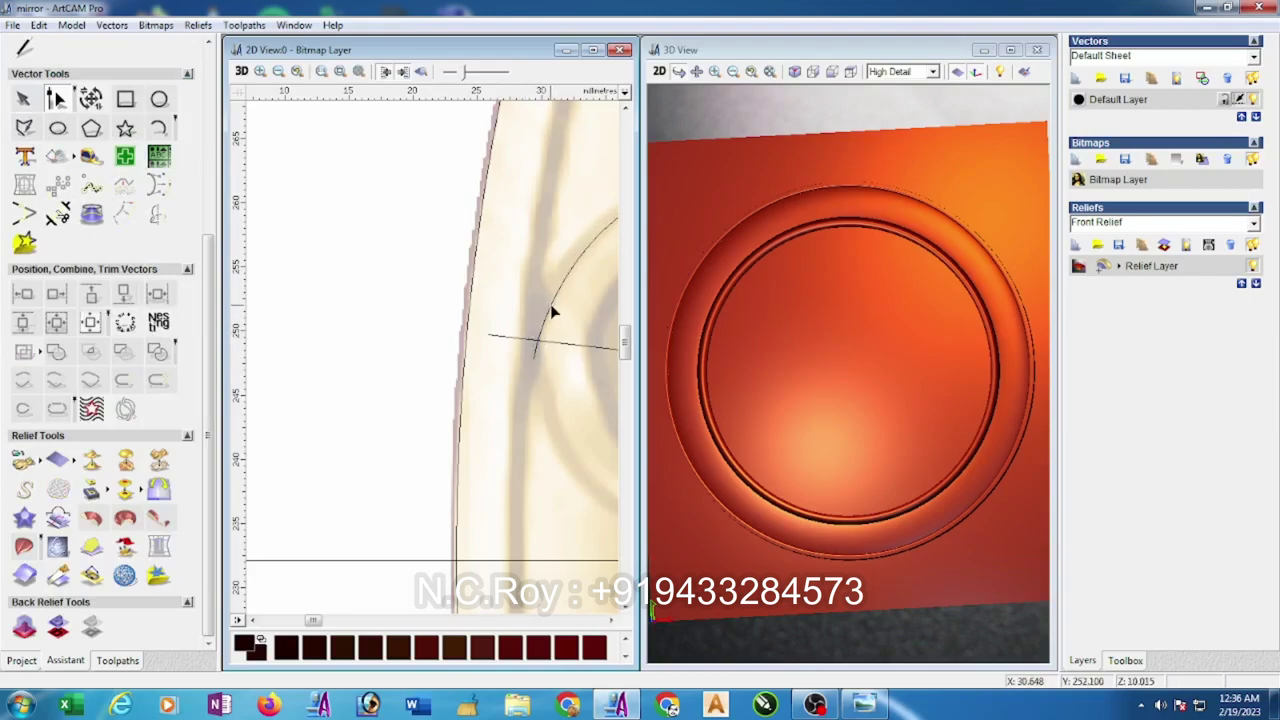
- Adjust the curve handle at the motif outline's outer end and trim off the short tail below the middle line
click(549, 318)
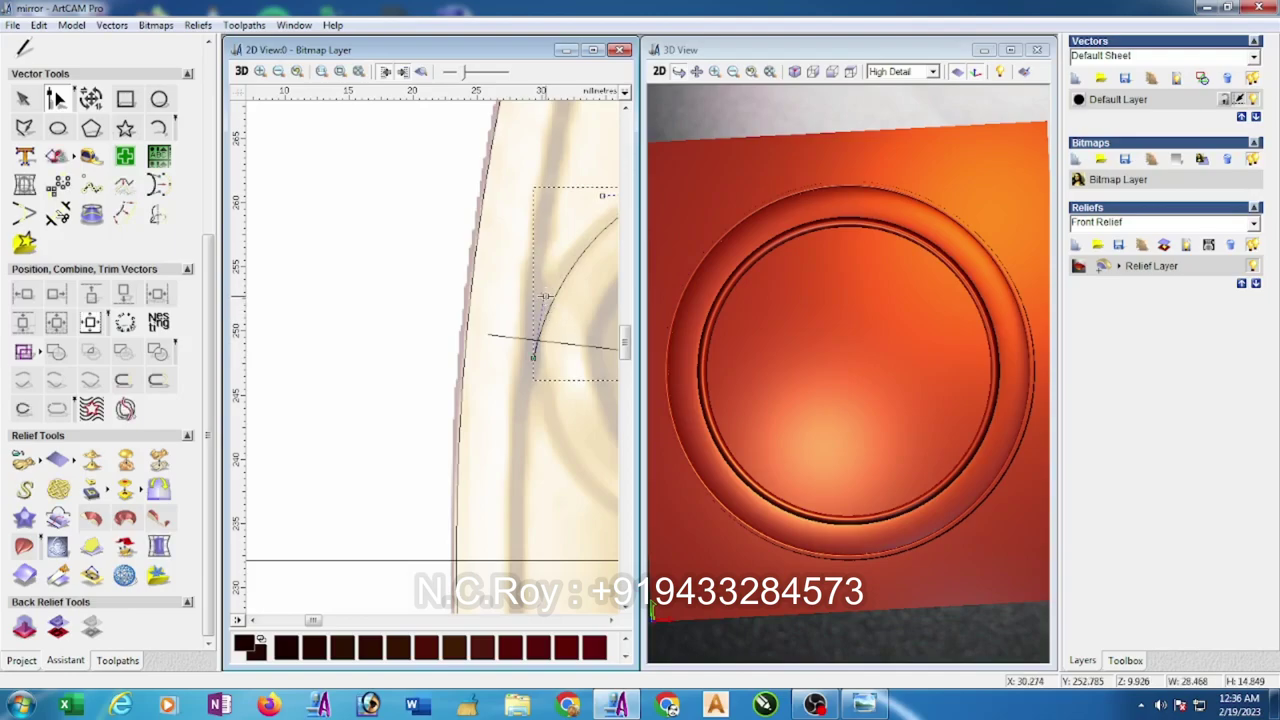
drag(544, 289, 545, 267)
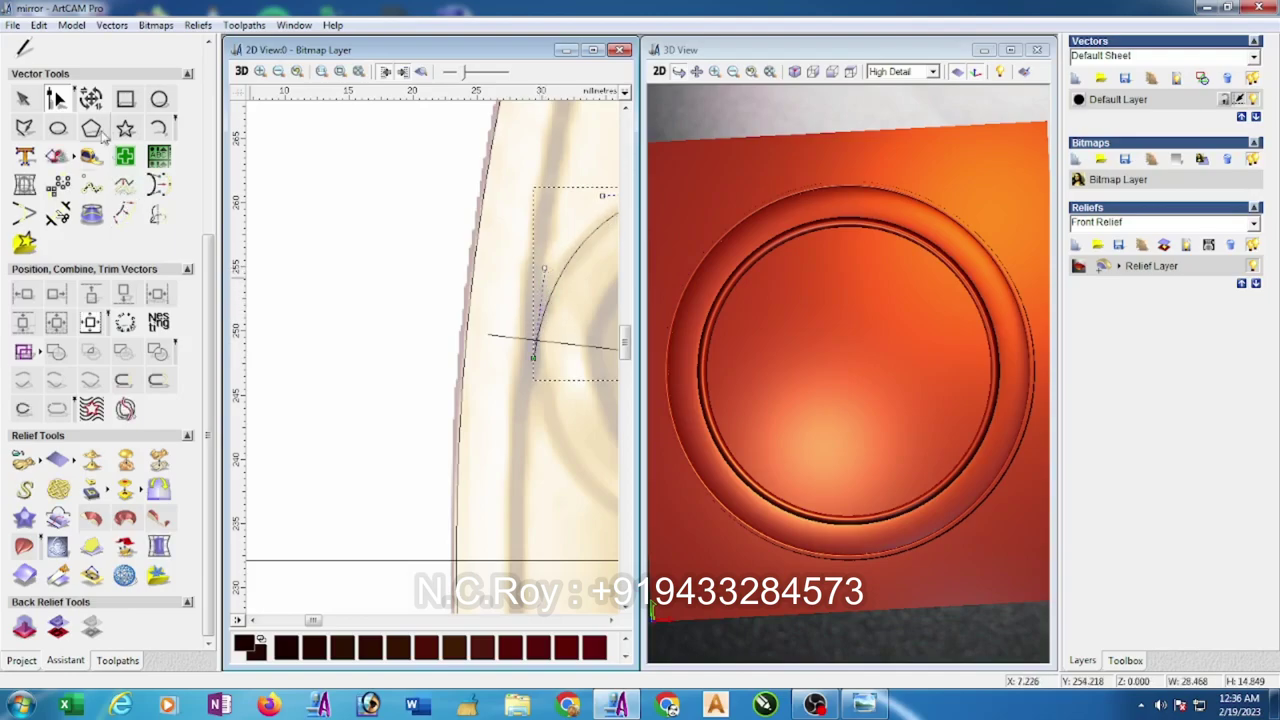
click(68, 218)
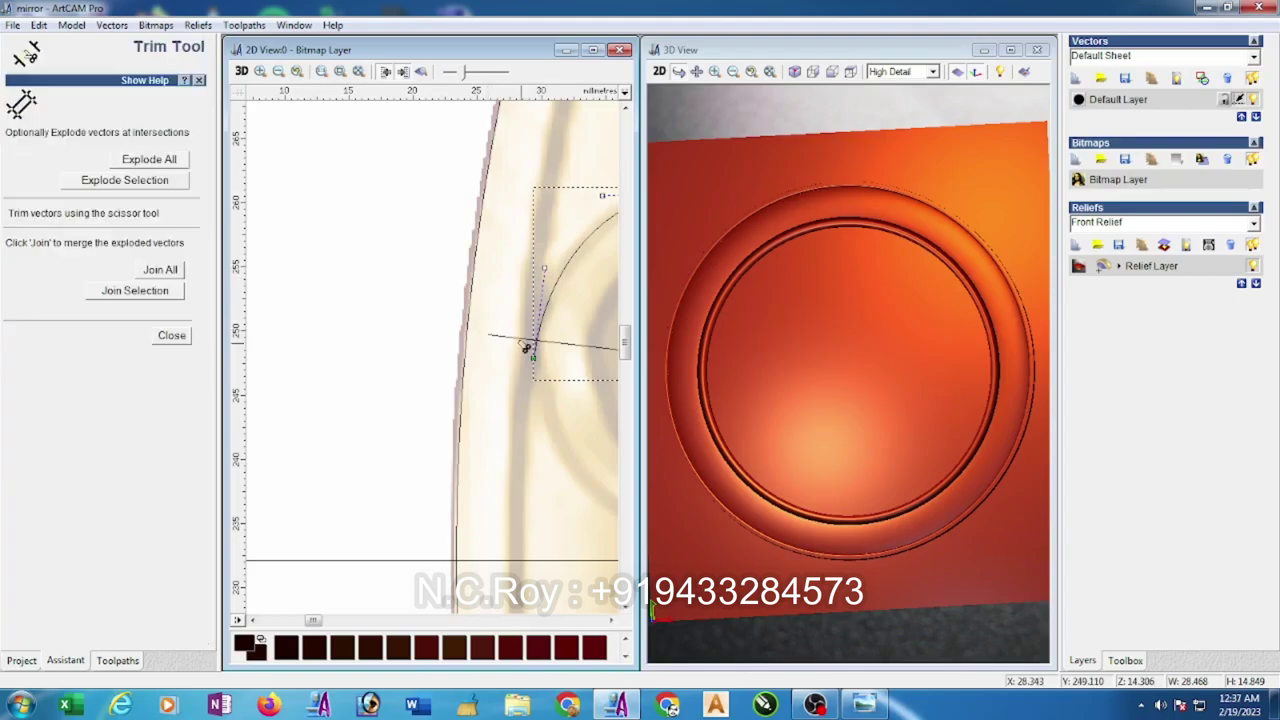
click(171, 336)
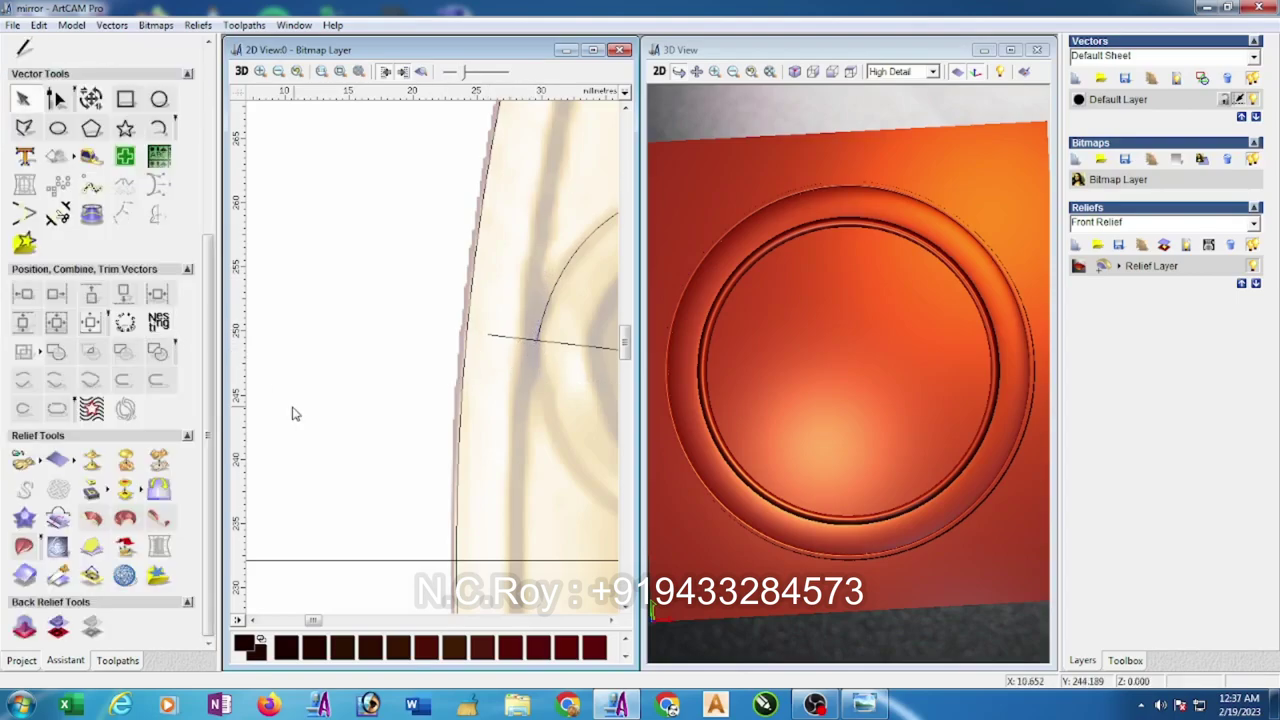
- Mirror a copy of the traced half outline about the motif's slanted middle line, keeping the original
scroll(416, 377, down, 5)
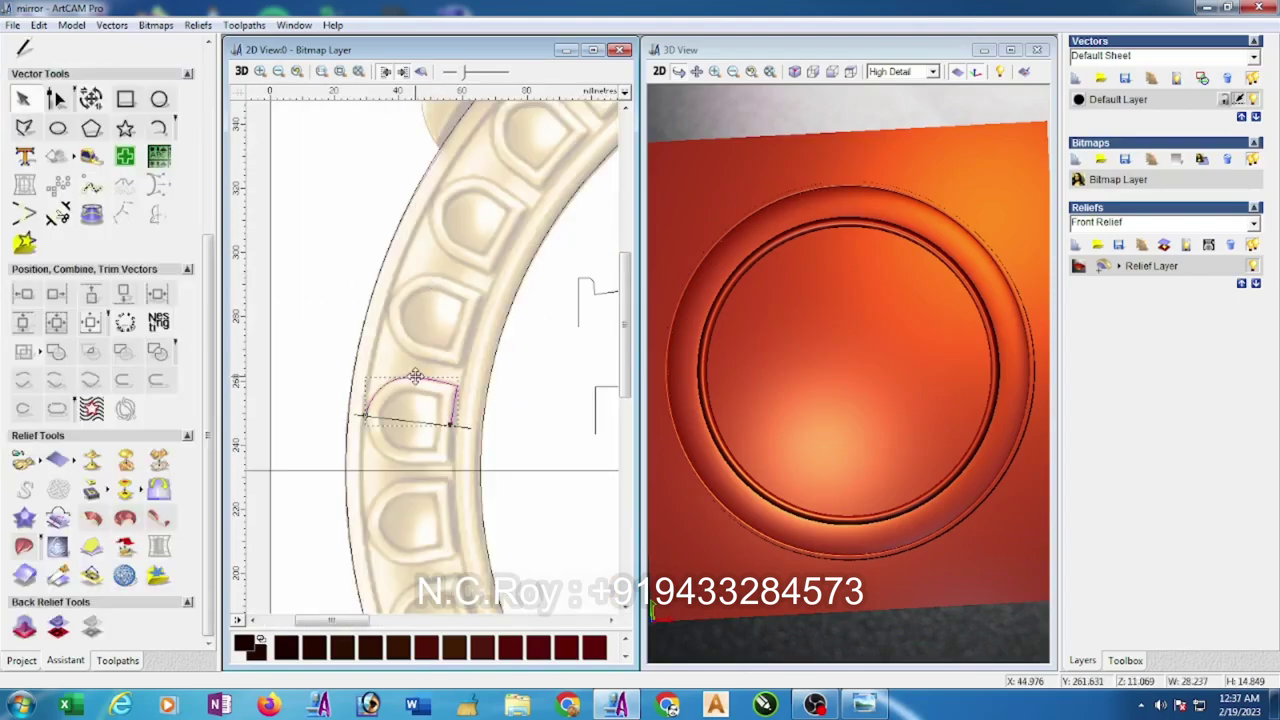
click(415, 376)
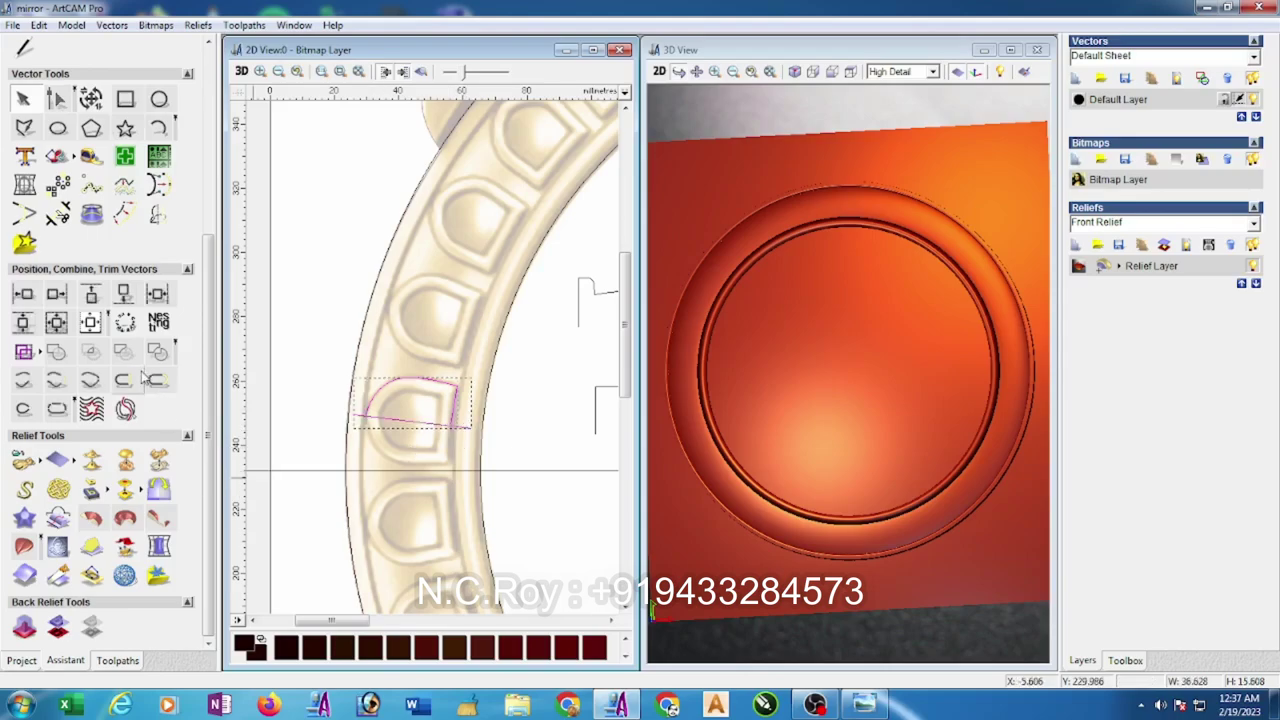
click(156, 216)
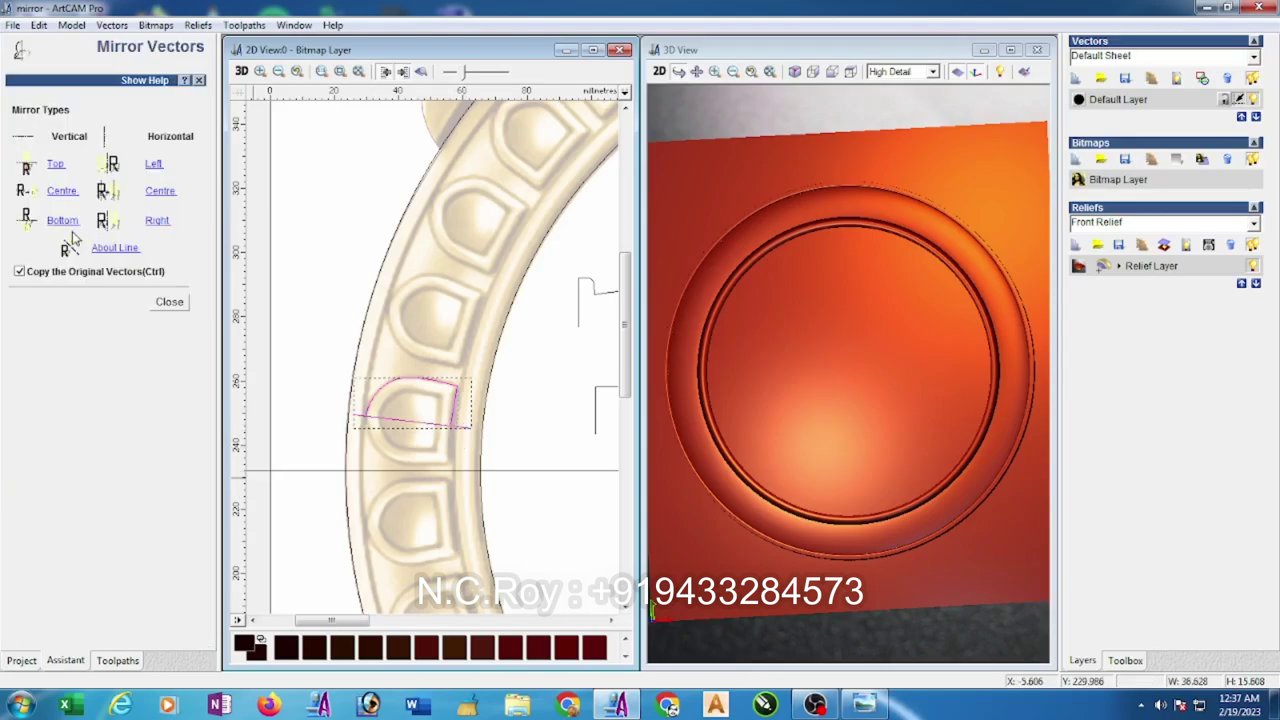
click(118, 250)
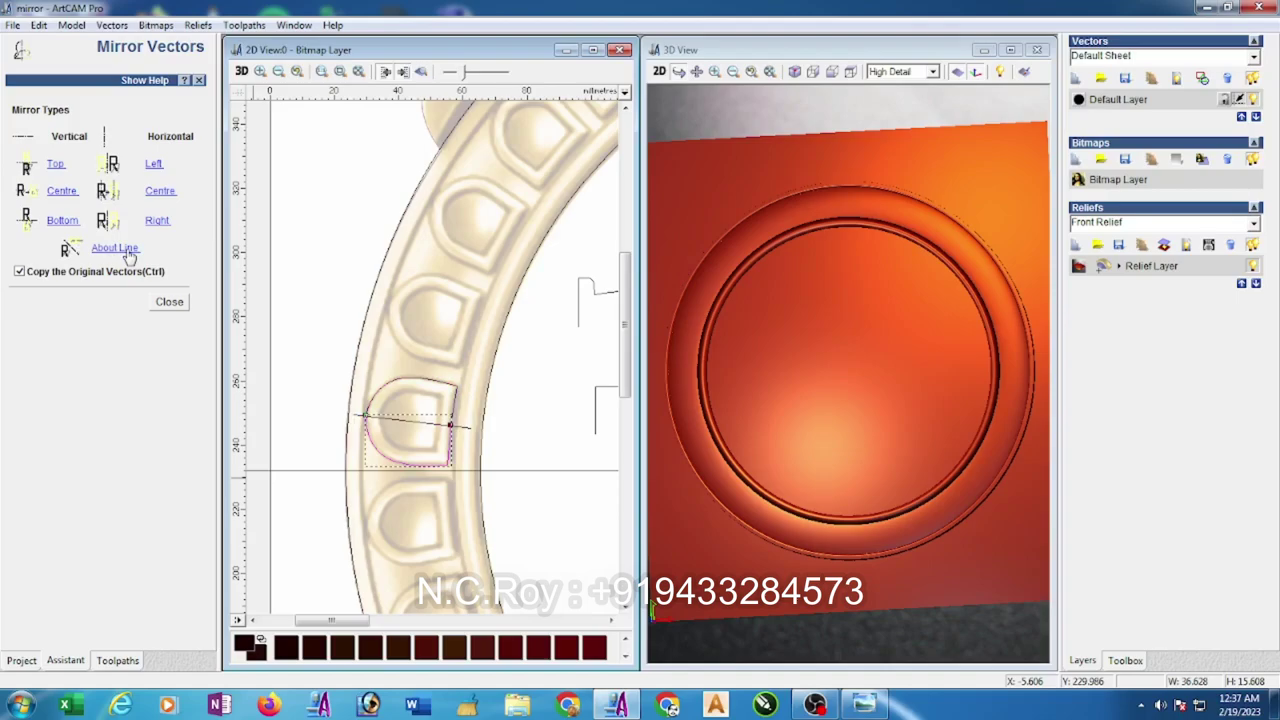
- Join the original and mirrored halves into one closed motif outline
right_click(378, 395)
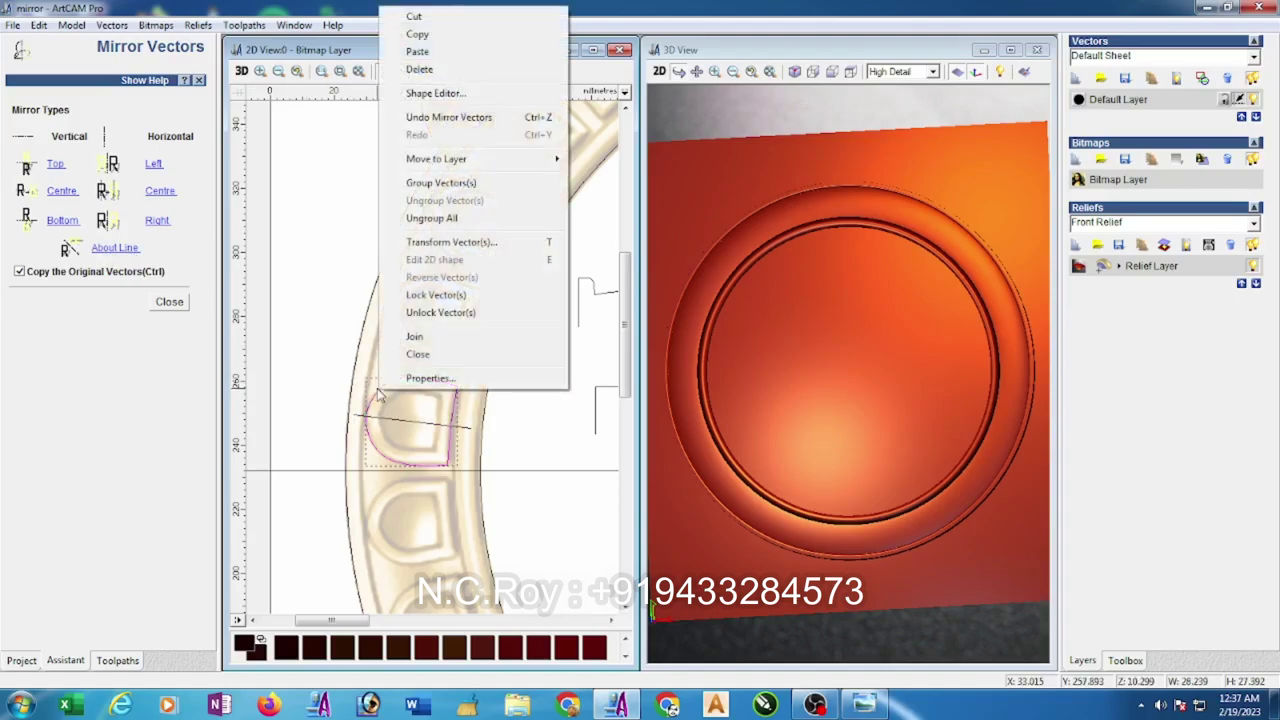
click(179, 304)
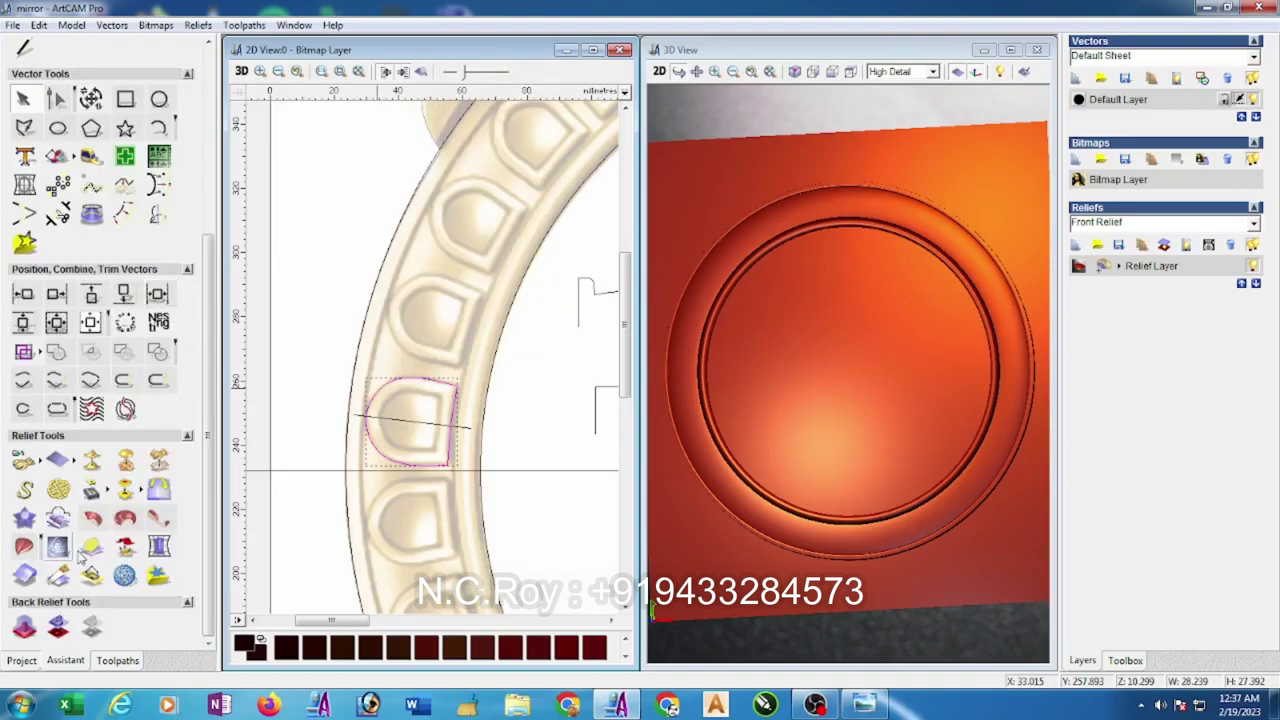
click(21, 377)
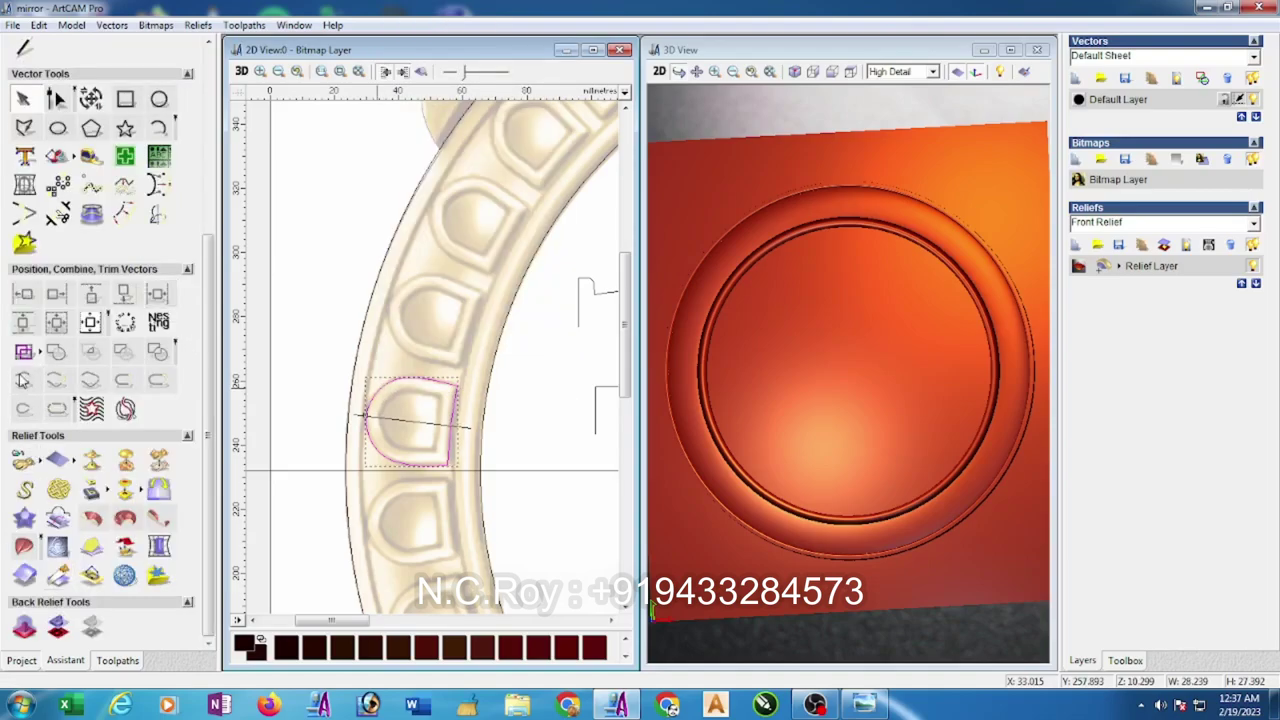
click(317, 292)
- Measure the width of the motif's raised rim with a temporary rectangle, without creating it
scroll(359, 396, up, 1)
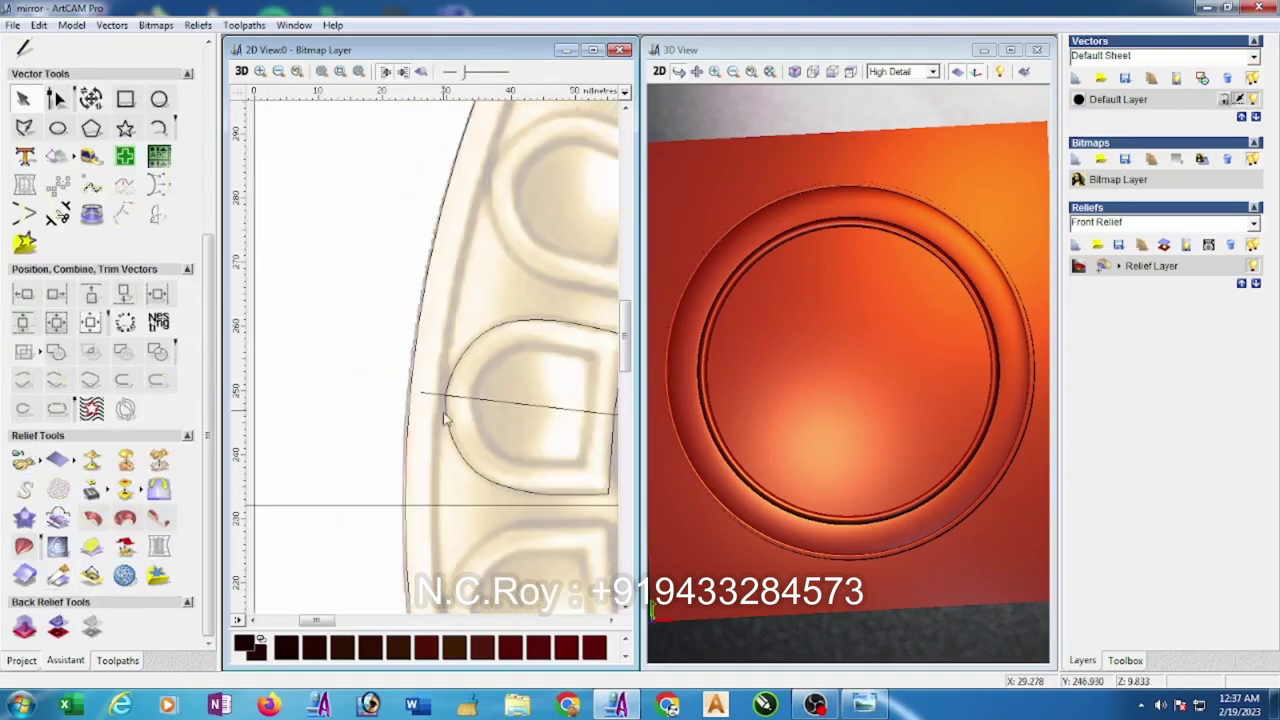
click(125, 98)
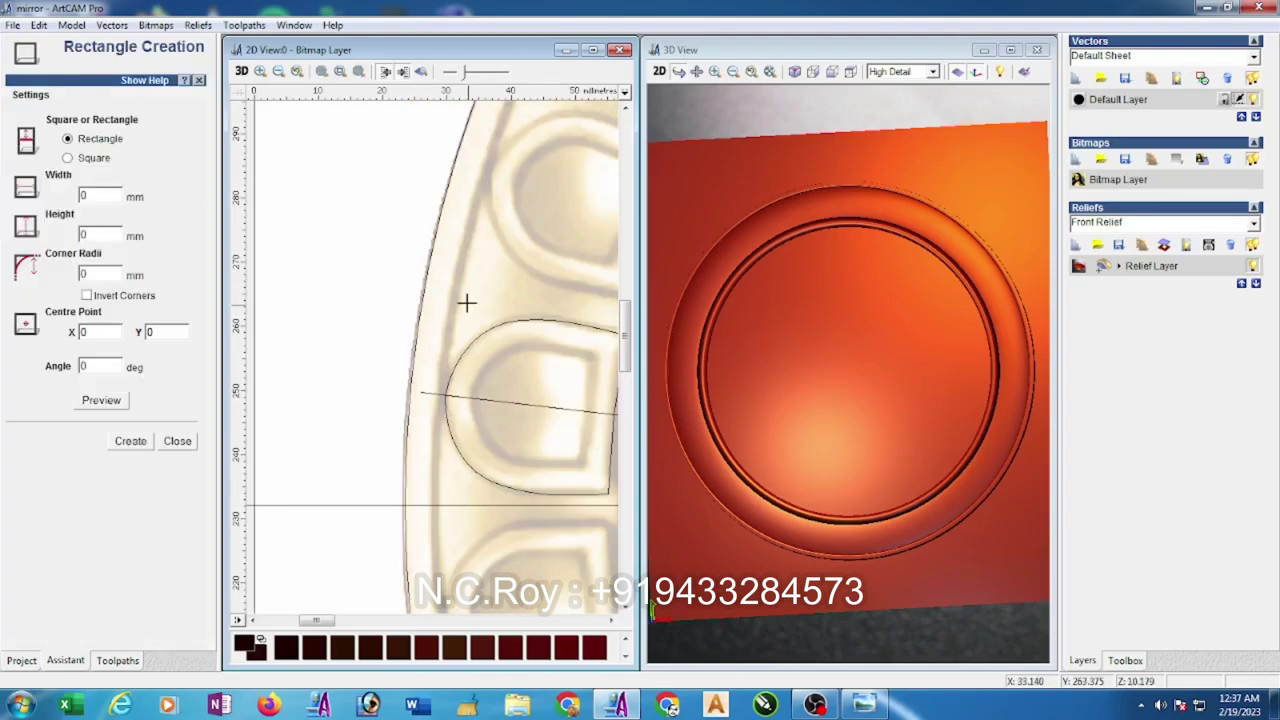
drag(468, 352, 489, 363)
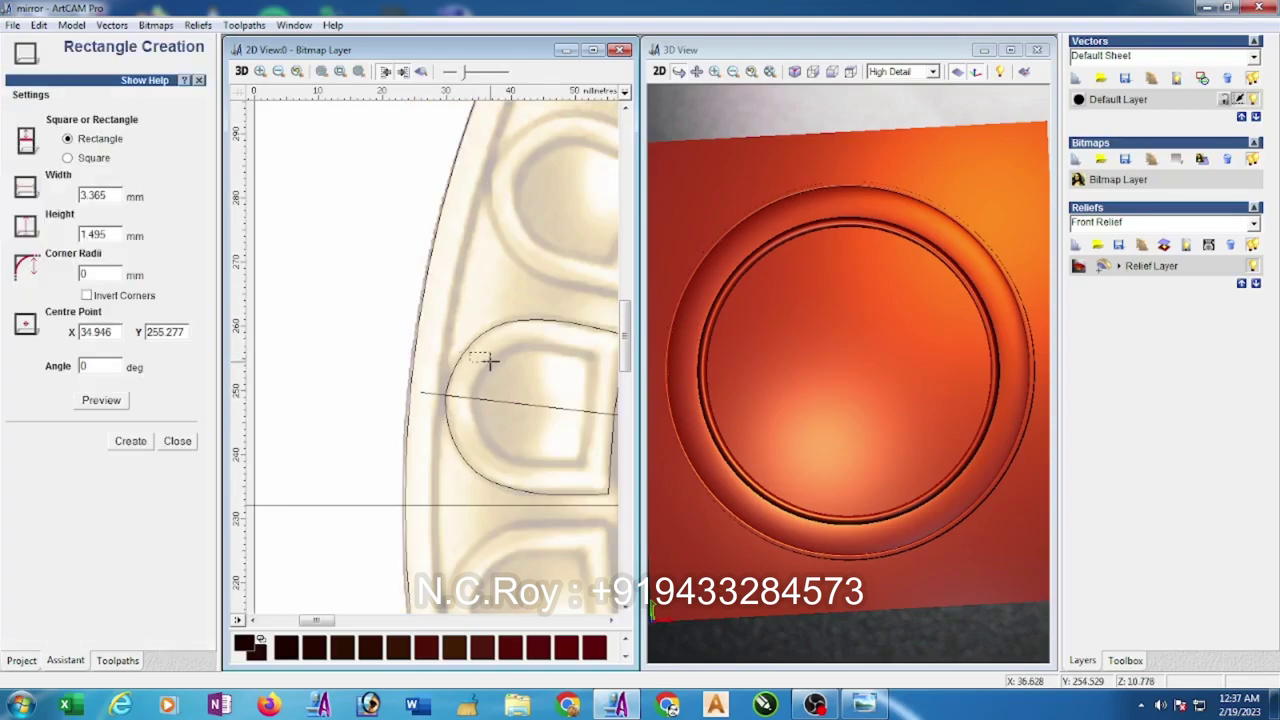
click(177, 440)
- Offset the closed motif outline 4 mm inwards with sharp corners, keeping the original vector
click(470, 352)
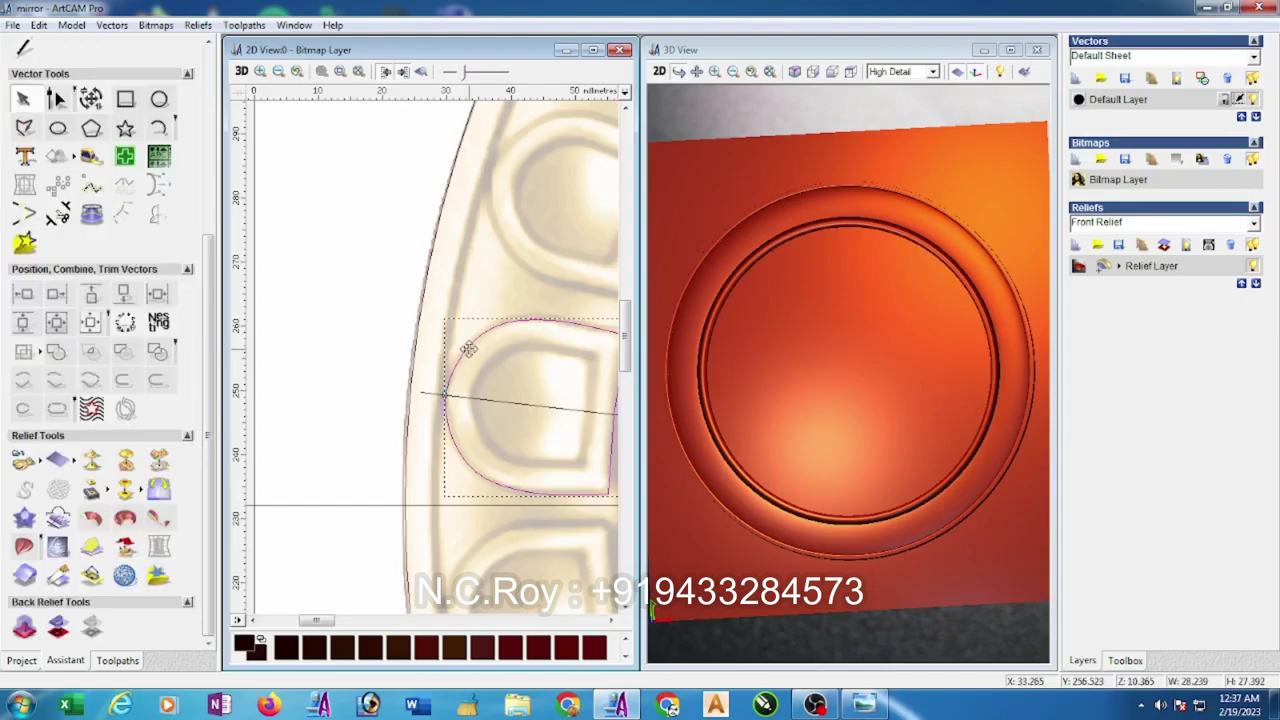
click(120, 214)
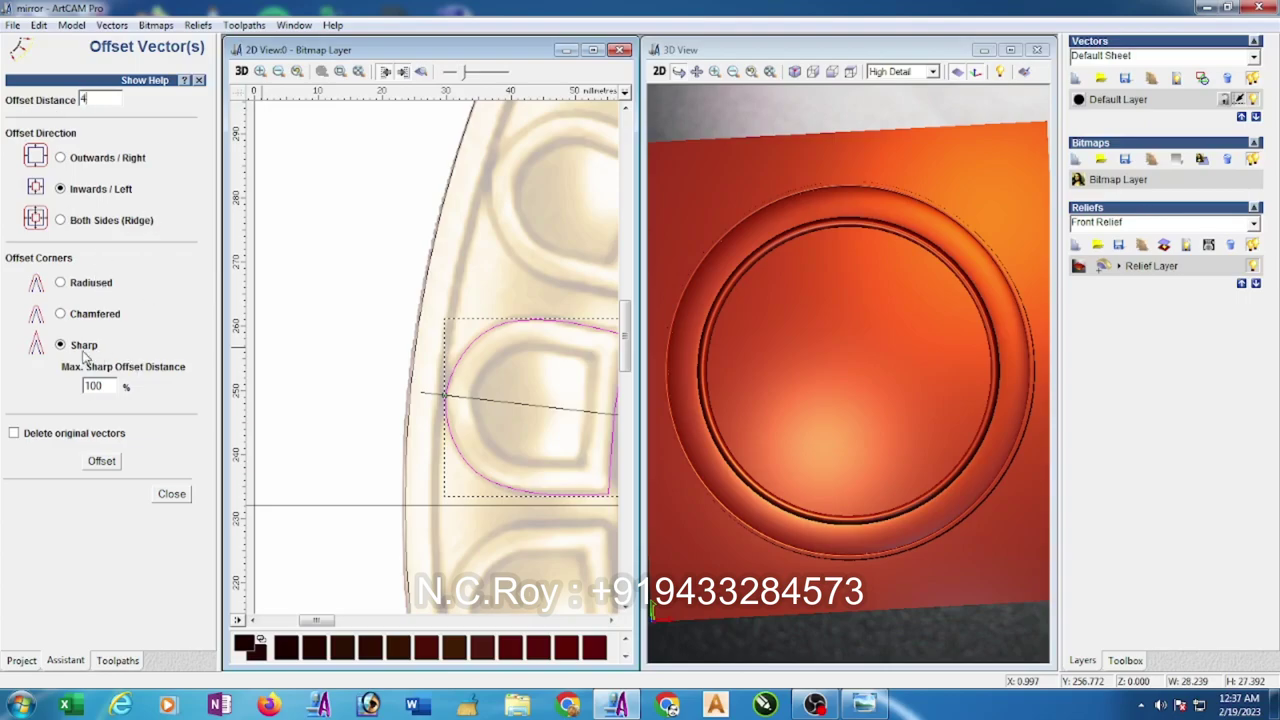
click(101, 461)
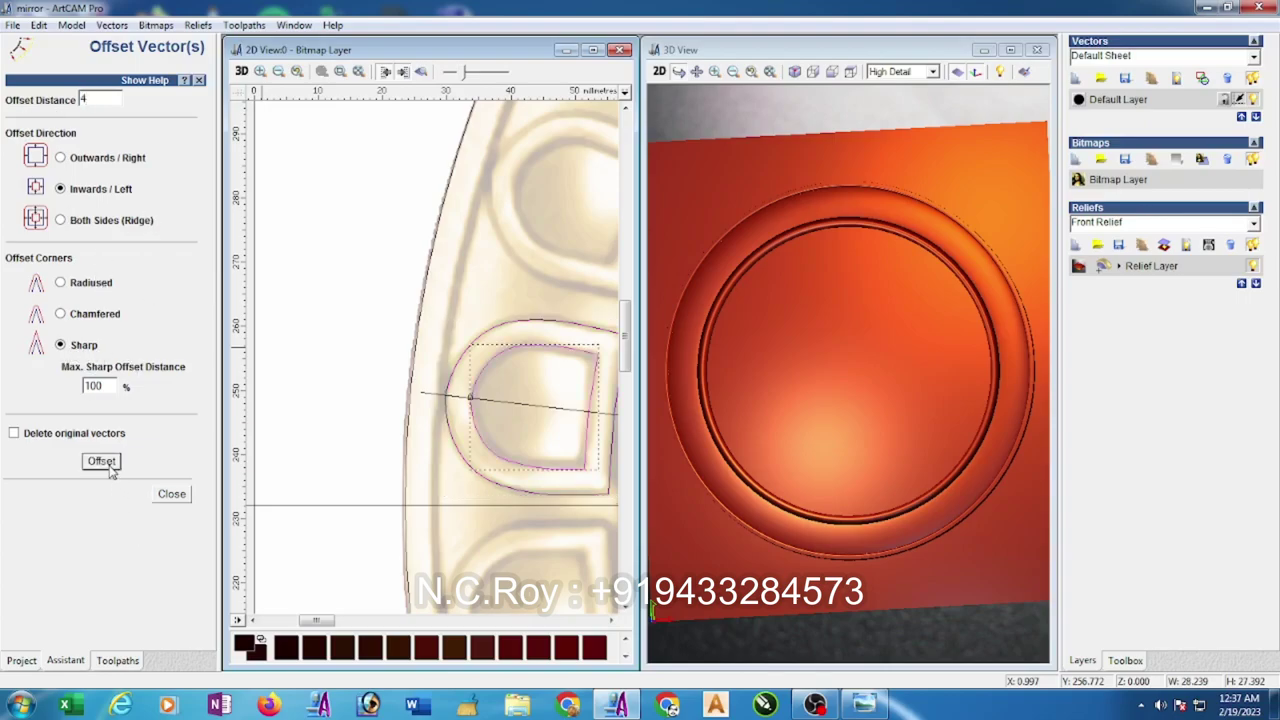
click(354, 434)
scroll(417, 443, down, 2)
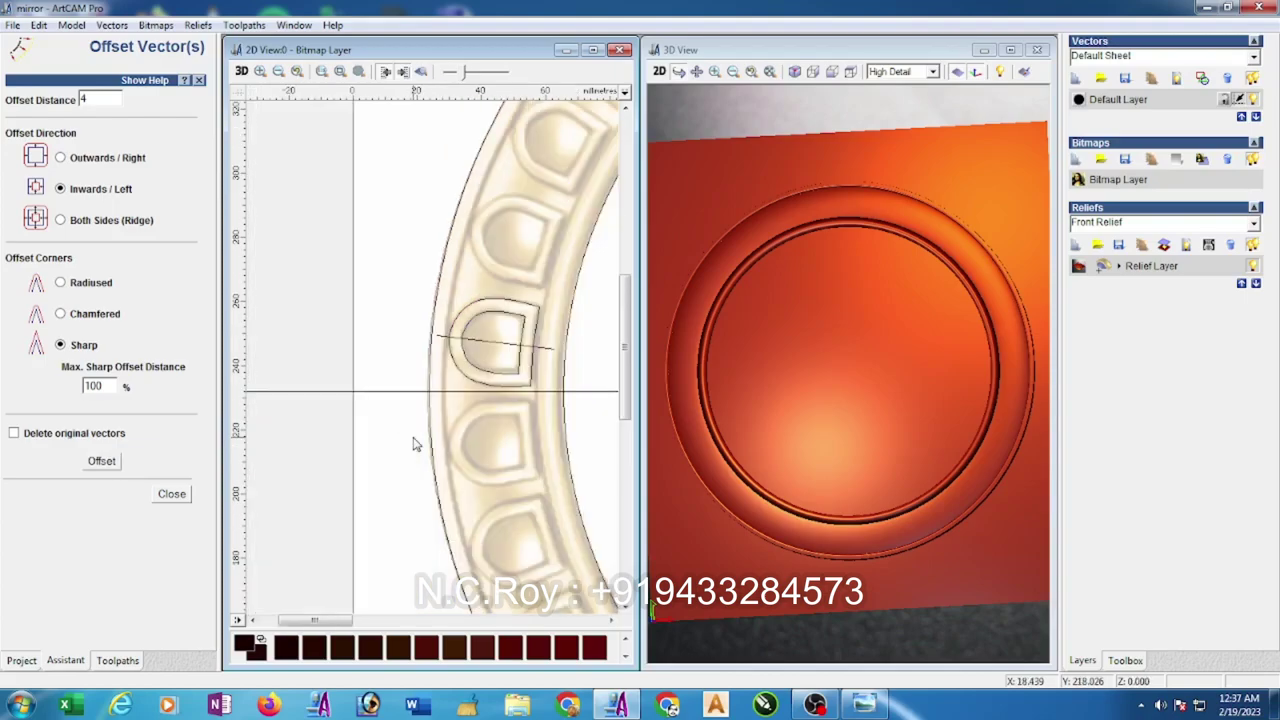
- Copy the motif's outer and inner outlines together onto the next motif above along the band
click(493, 311)
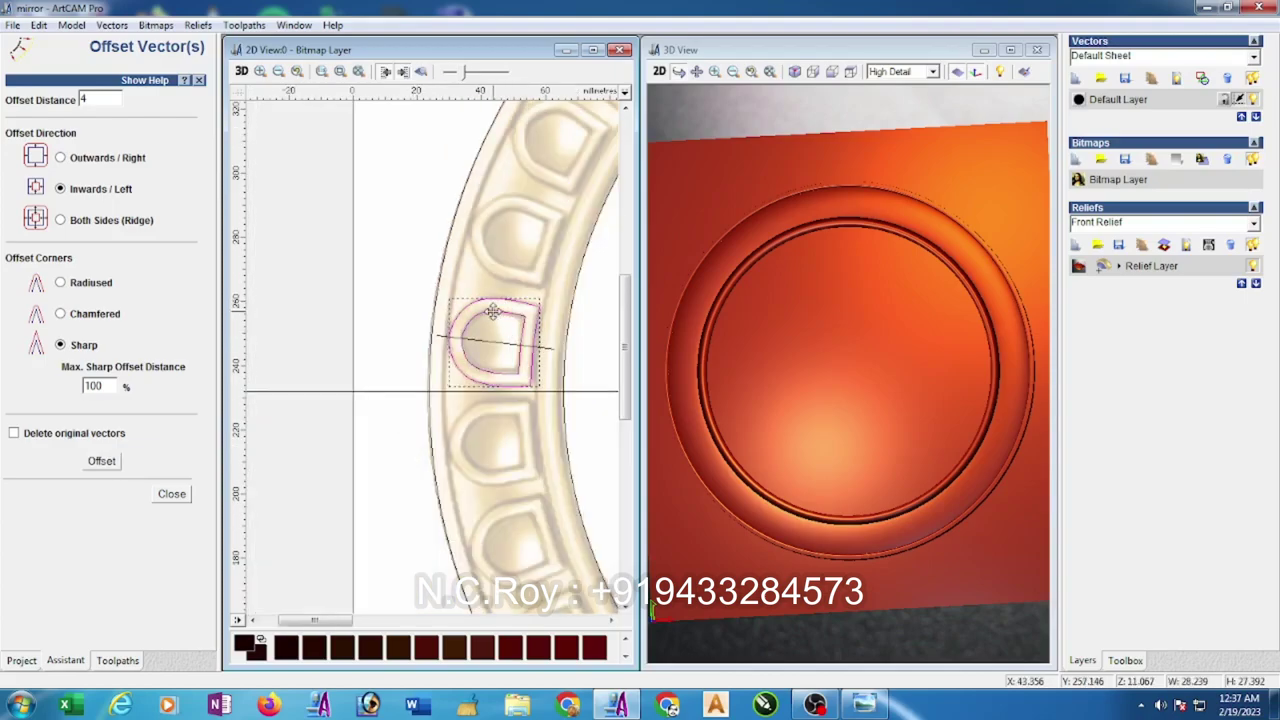
click(171, 494)
scroll(586, 401, down, 4)
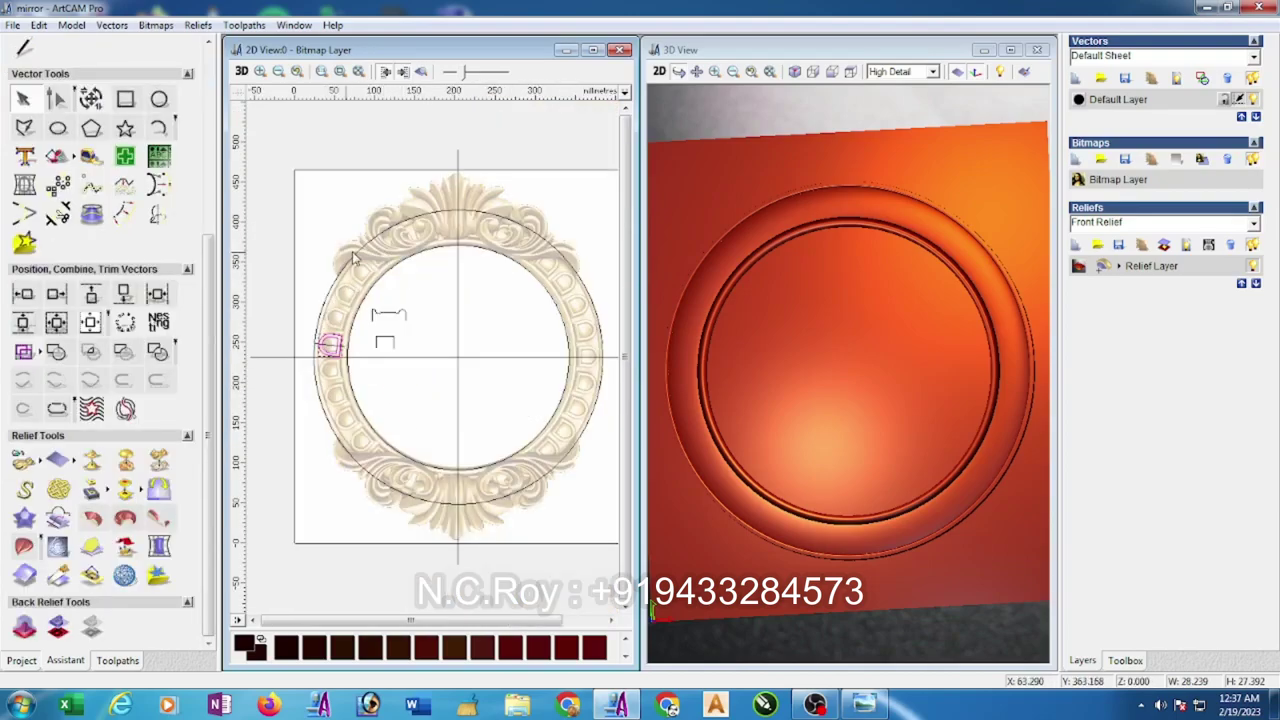
scroll(352, 258, up, 2)
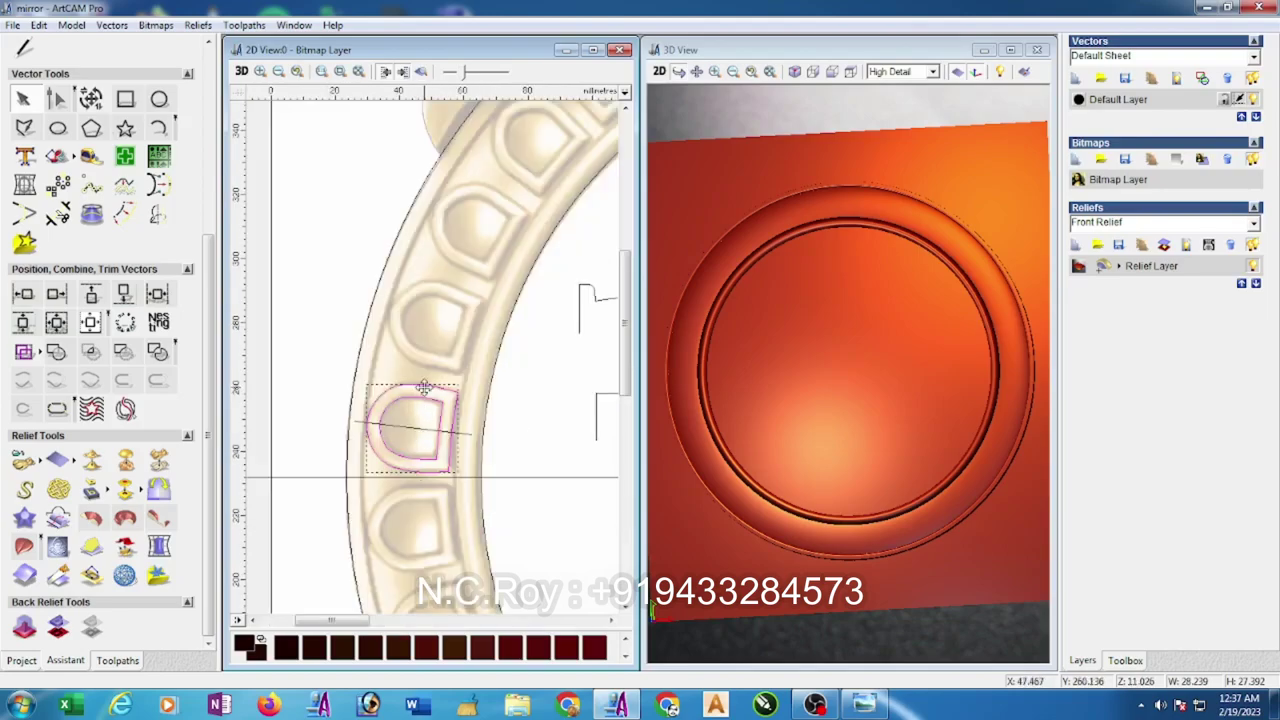
ctrl+drag(420, 398, 443, 300)
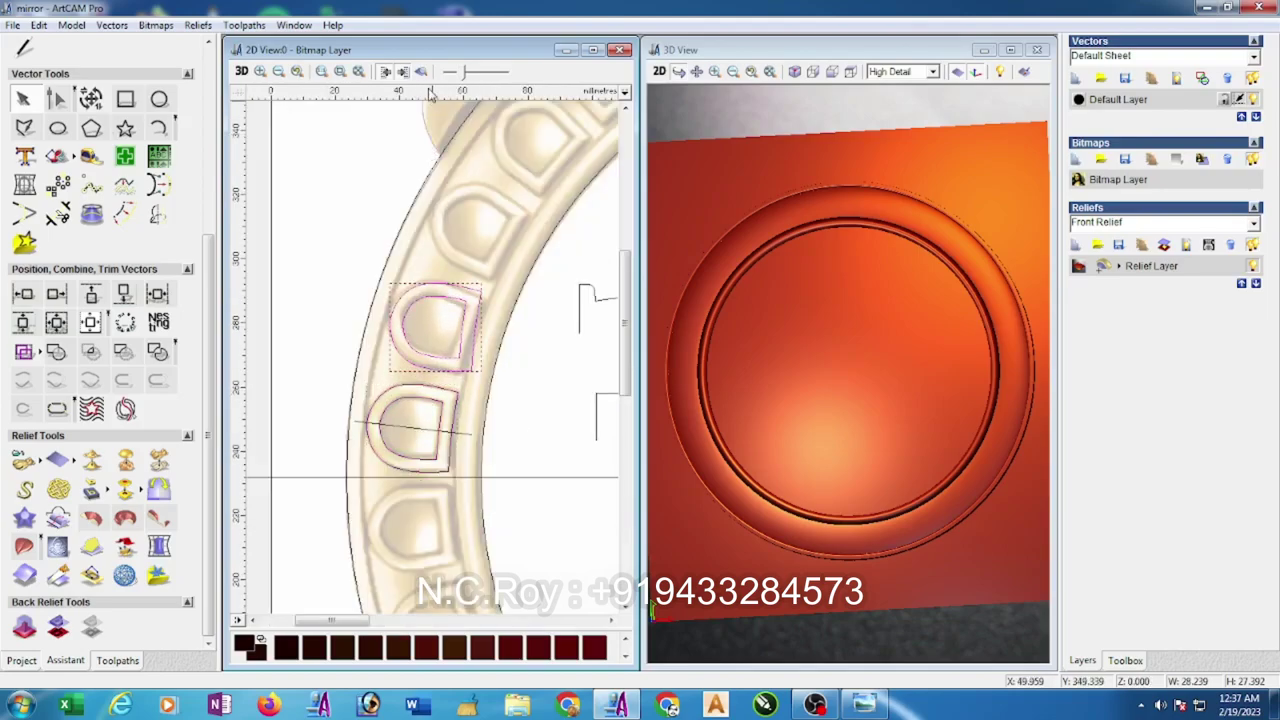
- Rotate the copied outlines slightly clockwise and nudge them left and up to fit the upper motif in the bitmap
scroll(448, 332, up, 2)
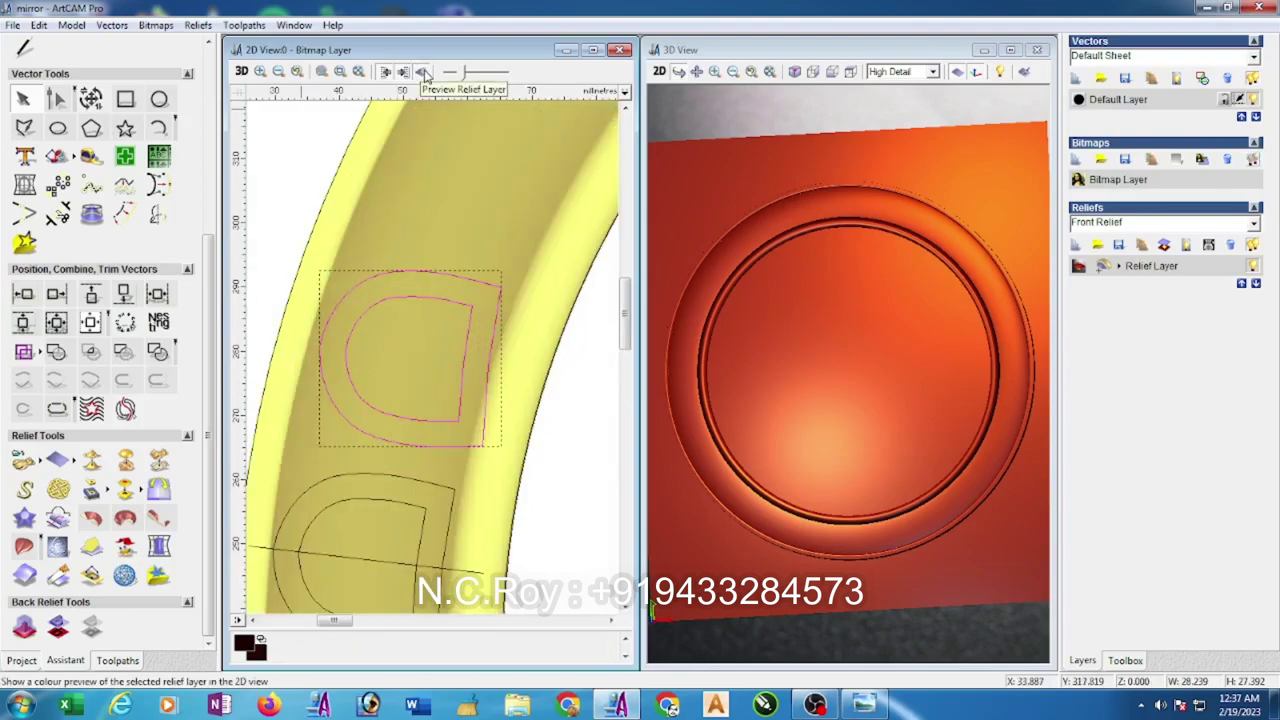
click(422, 73)
click(90, 98)
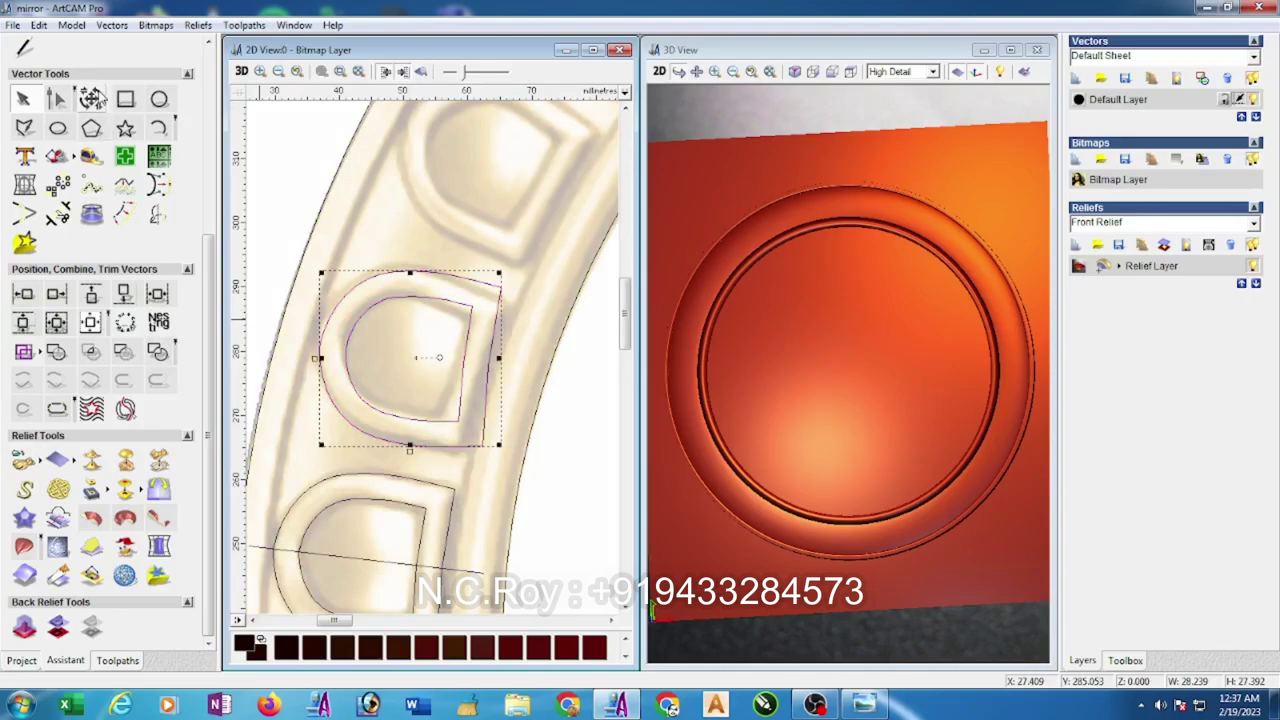
drag(441, 357, 442, 364)
key(Left)
key(Left)
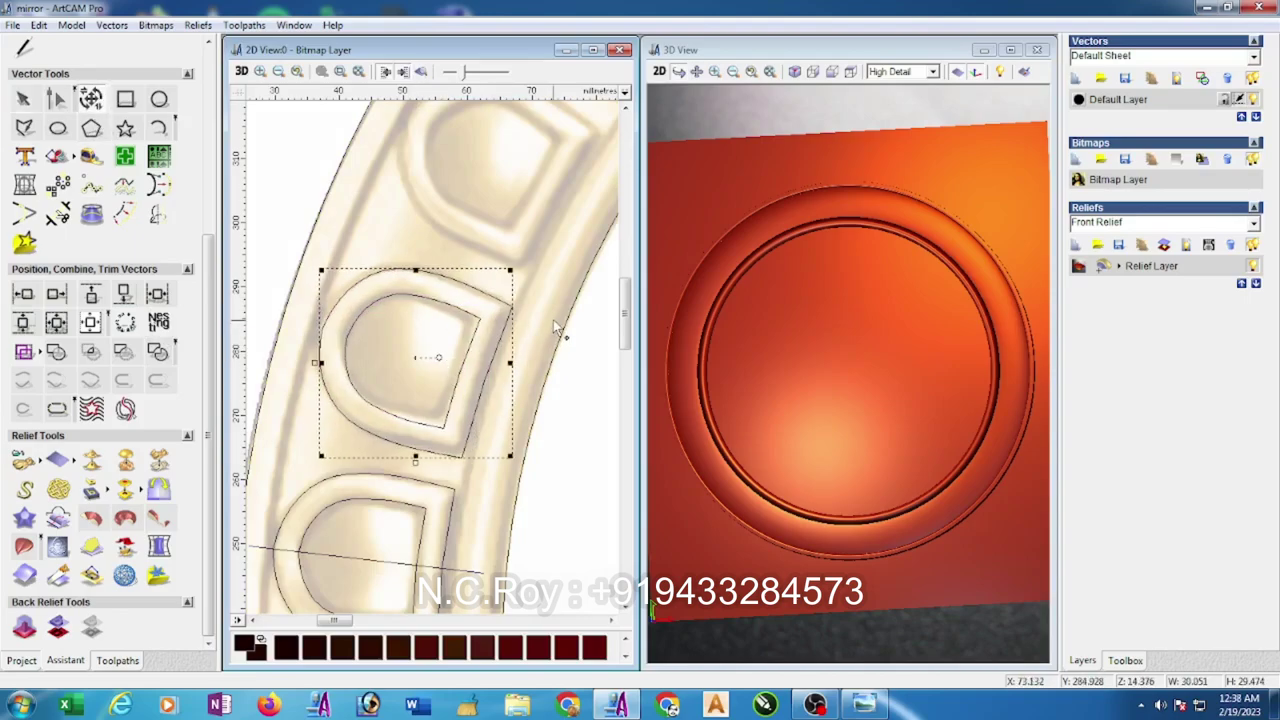
key(Up)
key(Up)
key(Up)
key(Up)
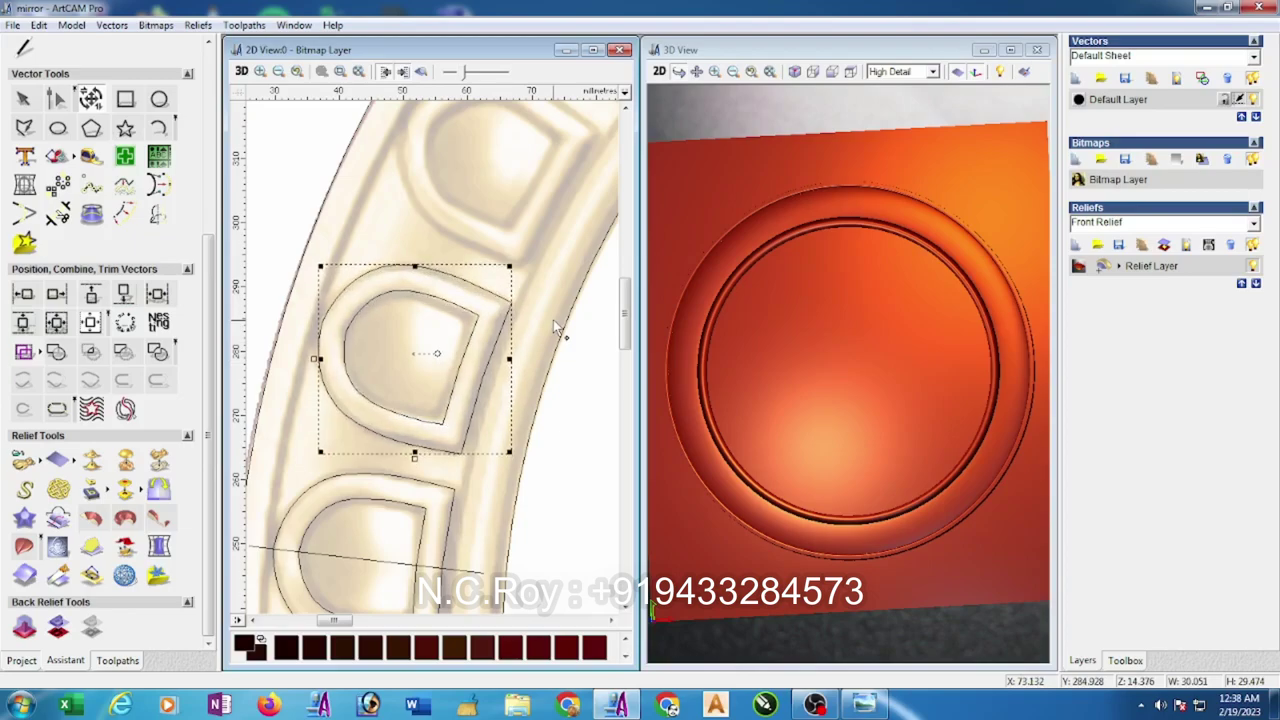
- Examine the nodes of the inner and outer outlines on both traced motifs
click(377, 228)
click(55, 98)
click(455, 367)
click(458, 369)
click(57, 99)
key(n)
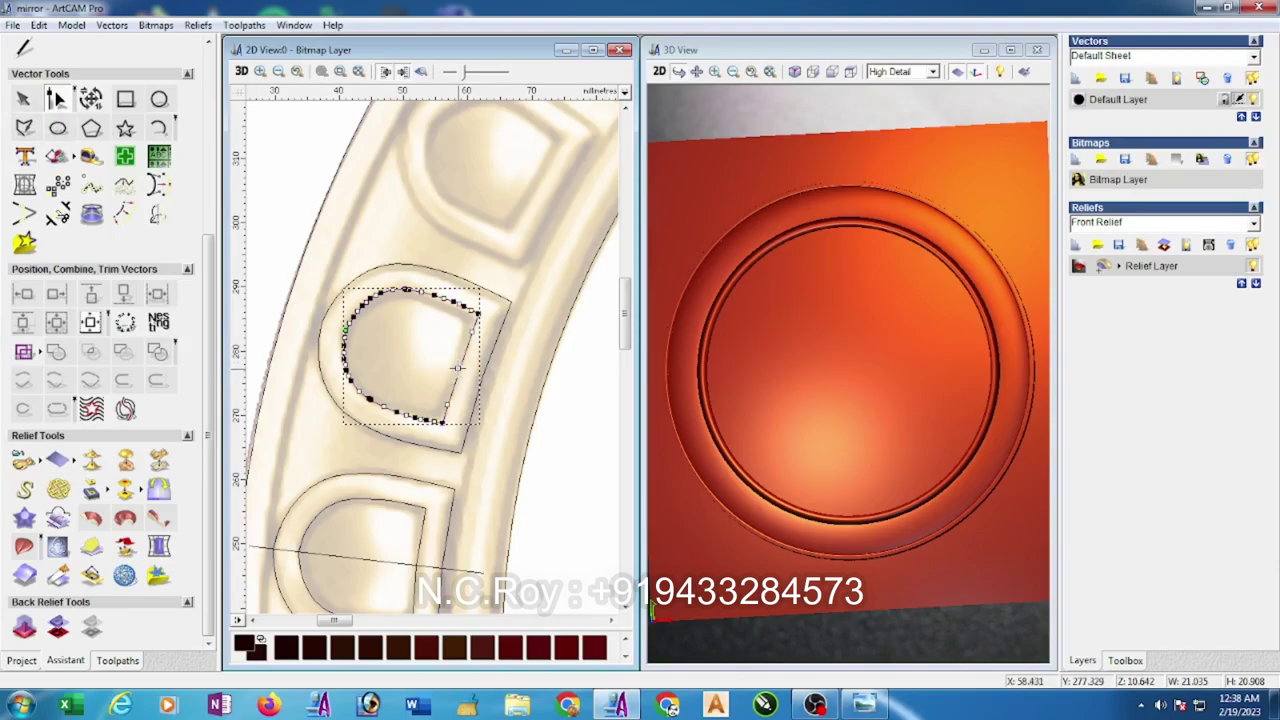
click(483, 372)
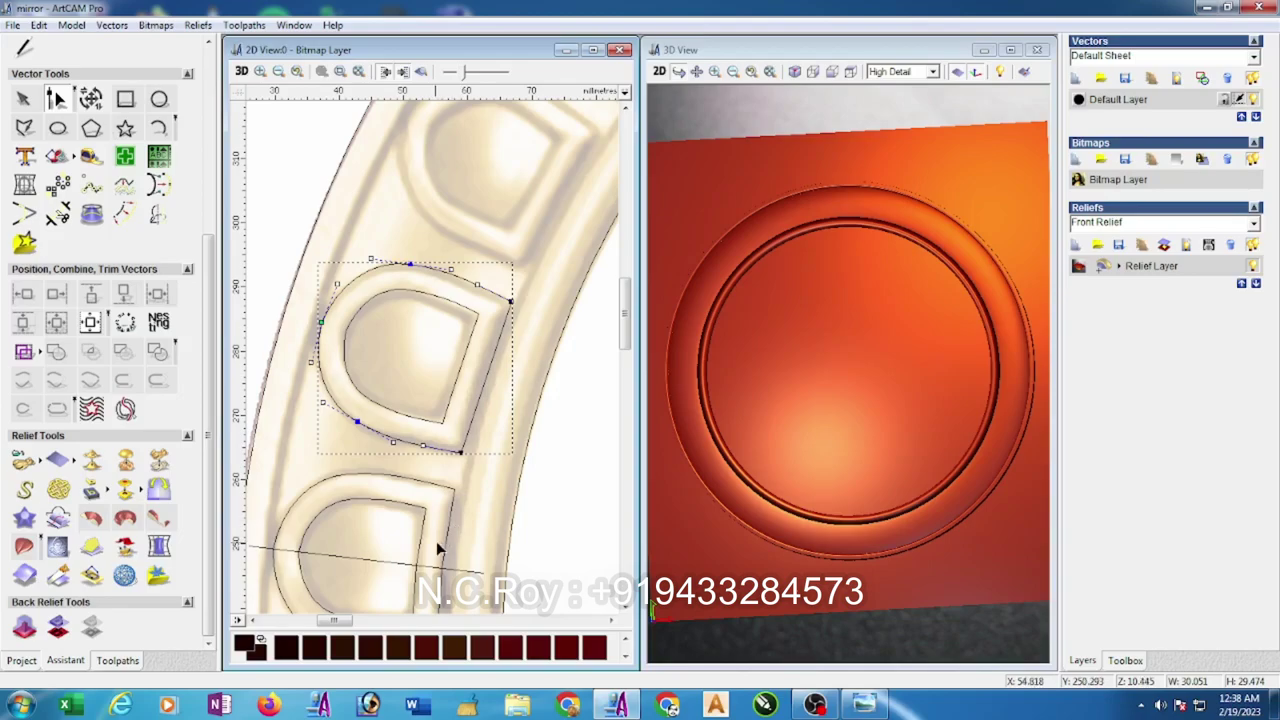
click(420, 562)
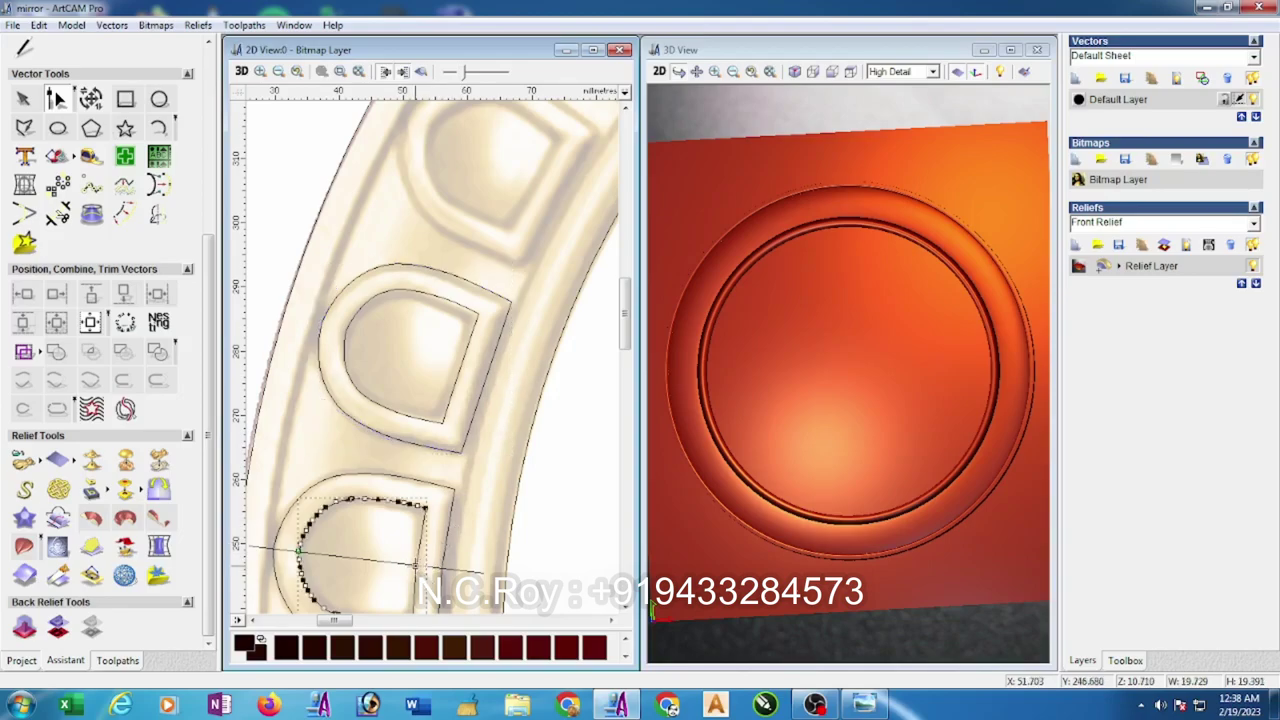
click(444, 563)
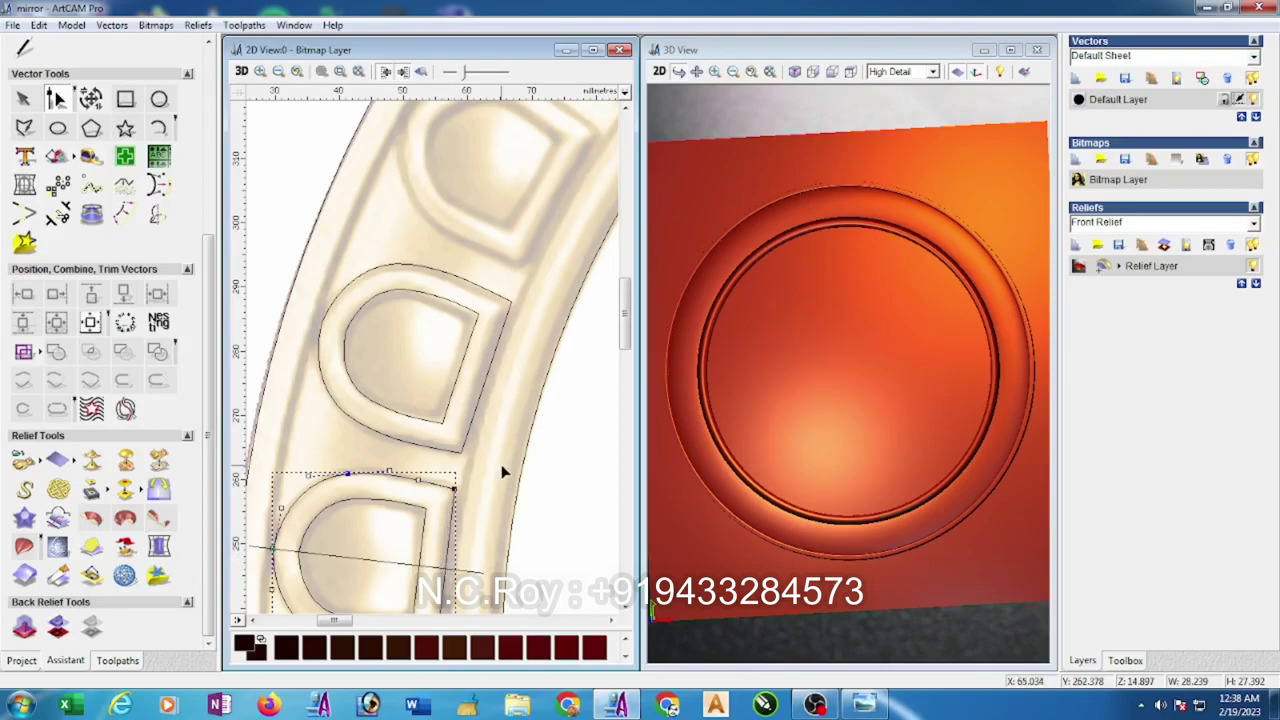
- Select the outlines of both traced motifs and copy them onto the next two motifs up the band
scroll(501, 464, down, 2)
click(24, 99)
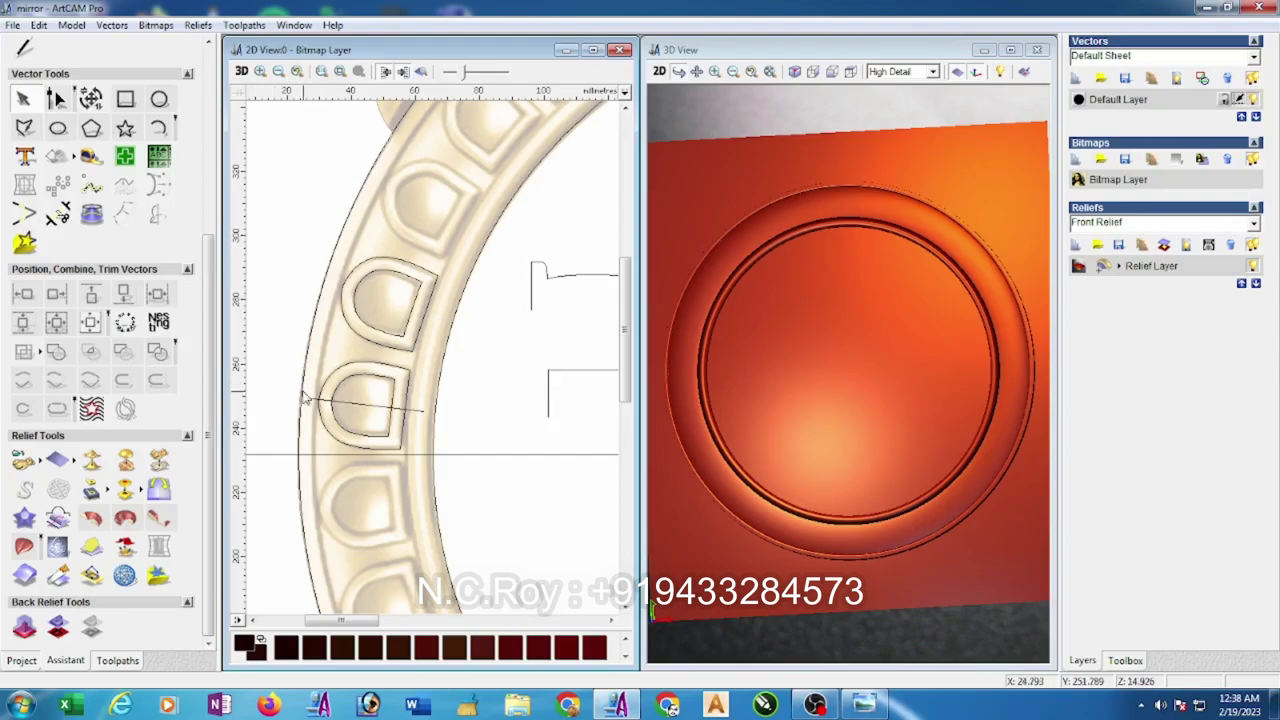
drag(262, 242, 464, 484)
scroll(486, 291, down, 3)
scroll(391, 274, up, 3)
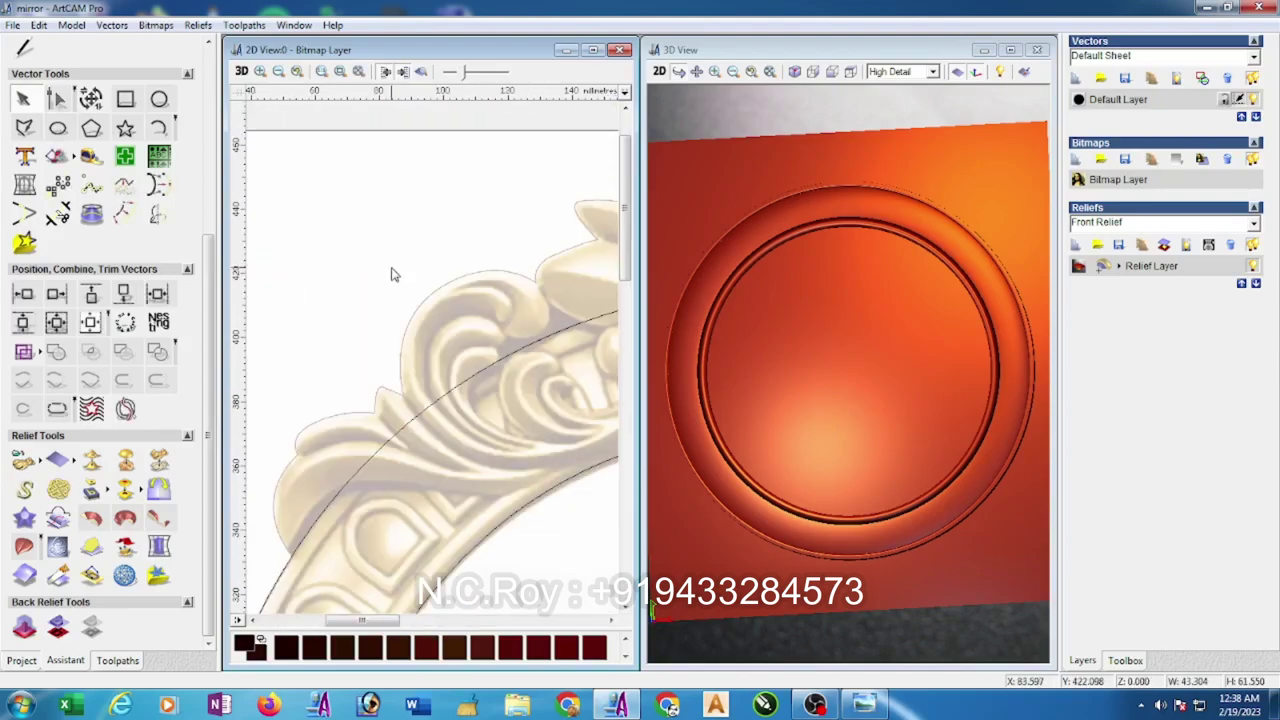
scroll(404, 275, down, 1)
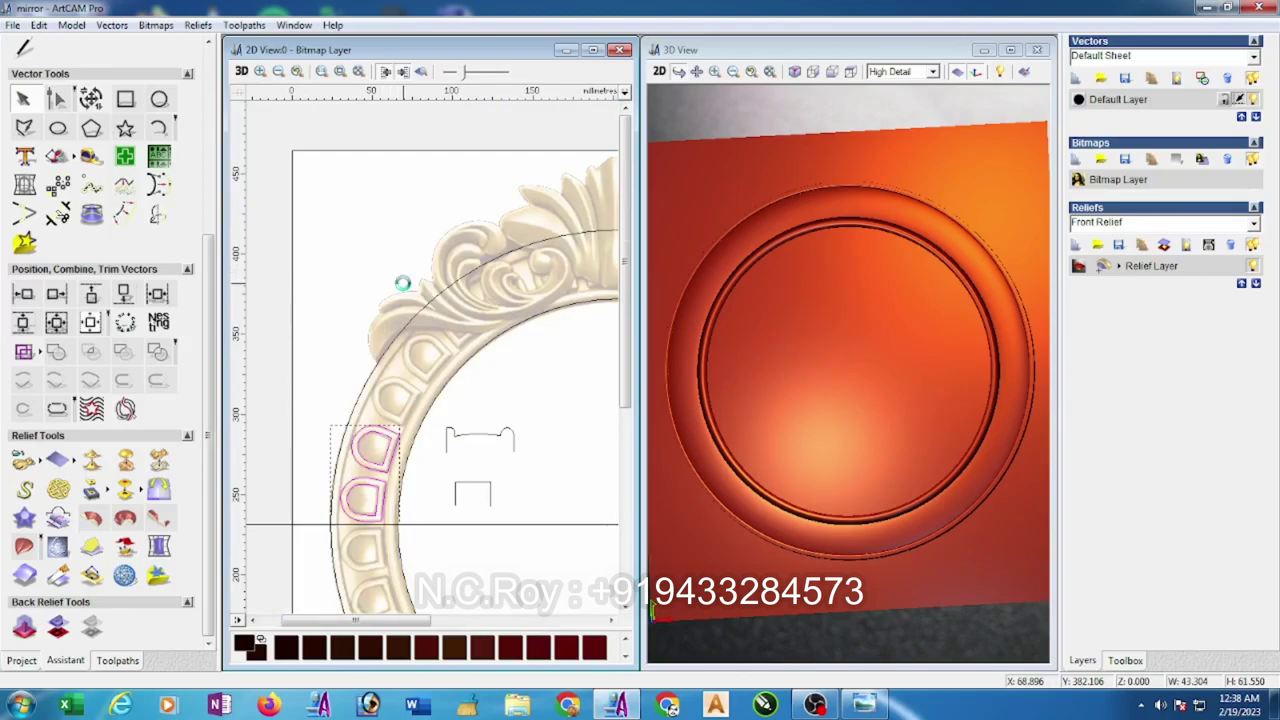
drag(407, 418, 418, 362)
- Rotate the copied pair of motif outlines clockwise and align it with the two upper motifs below the scrollwork
scroll(420, 363, up, 1)
click(89, 100)
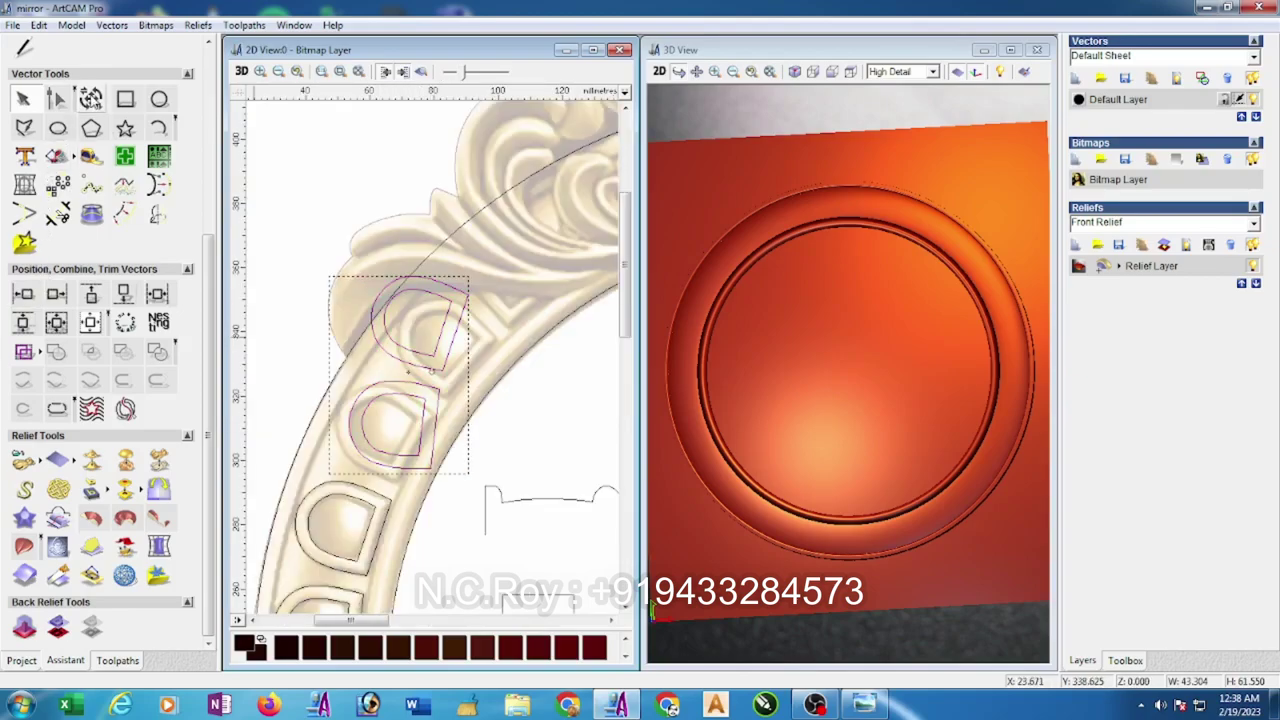
scroll(420, 385, up, 1)
drag(445, 358, 411, 420)
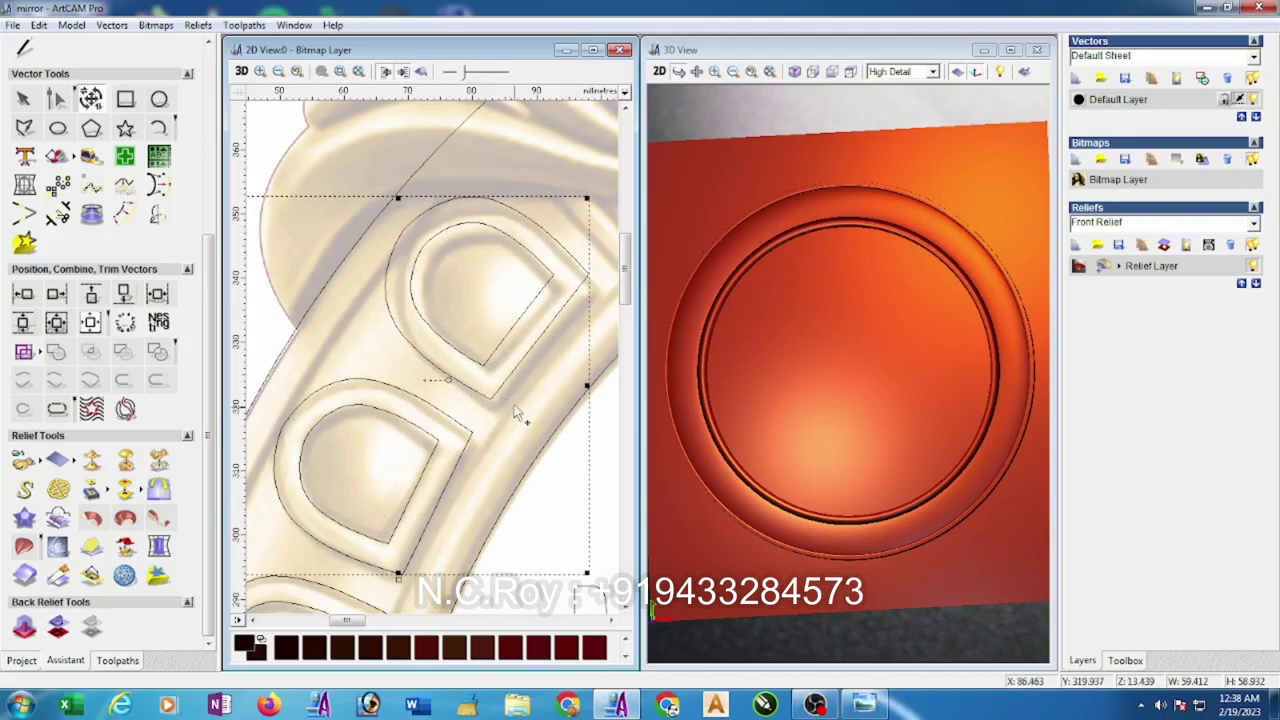
- Select the two outlines of the uppermost placed motif and nudge them slightly right and up to fit the bitmap
key(Escape)
drag(350, 160, 571, 360)
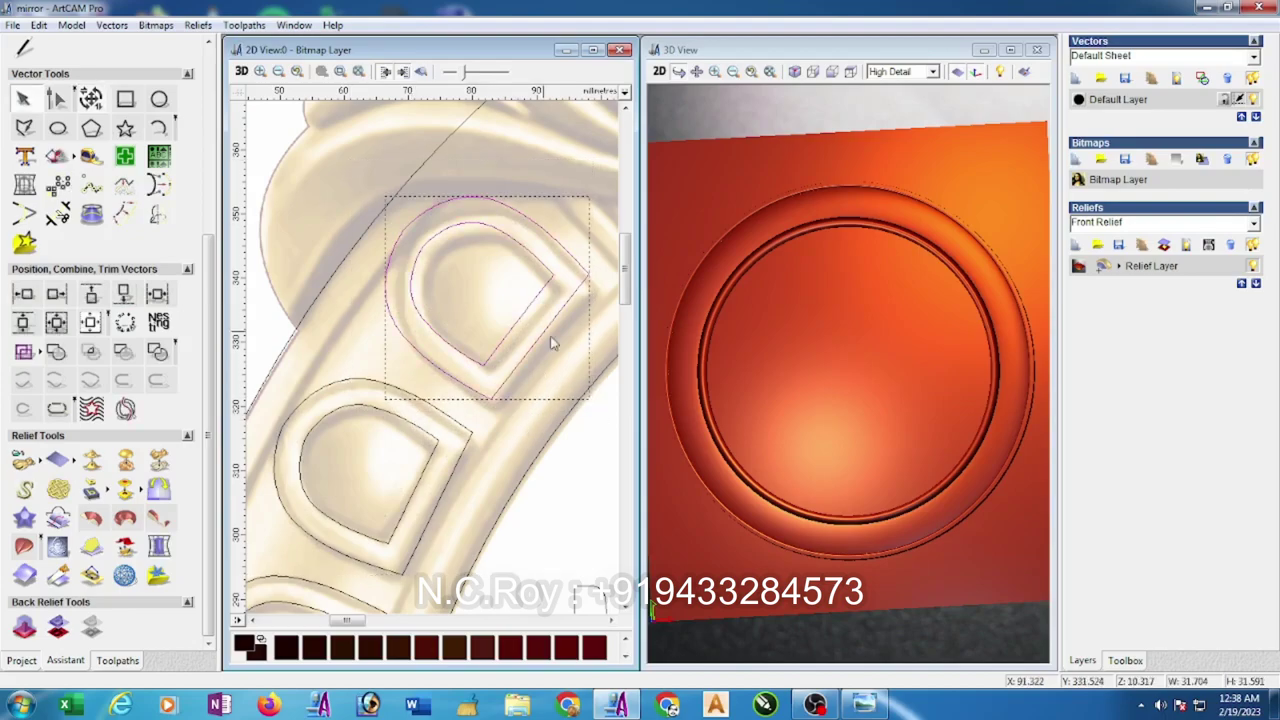
scroll(571, 360, up, 2)
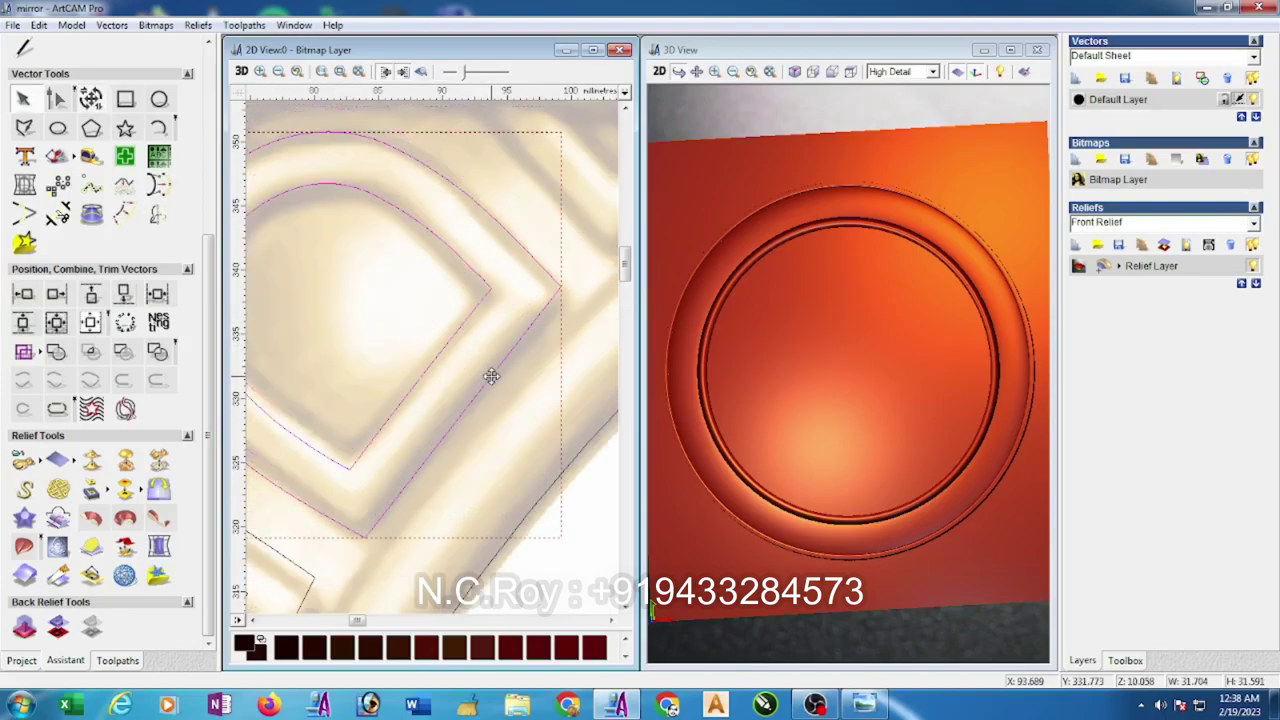
scroll(486, 371, down, 2)
click(91, 98)
scroll(344, 304, up, 2)
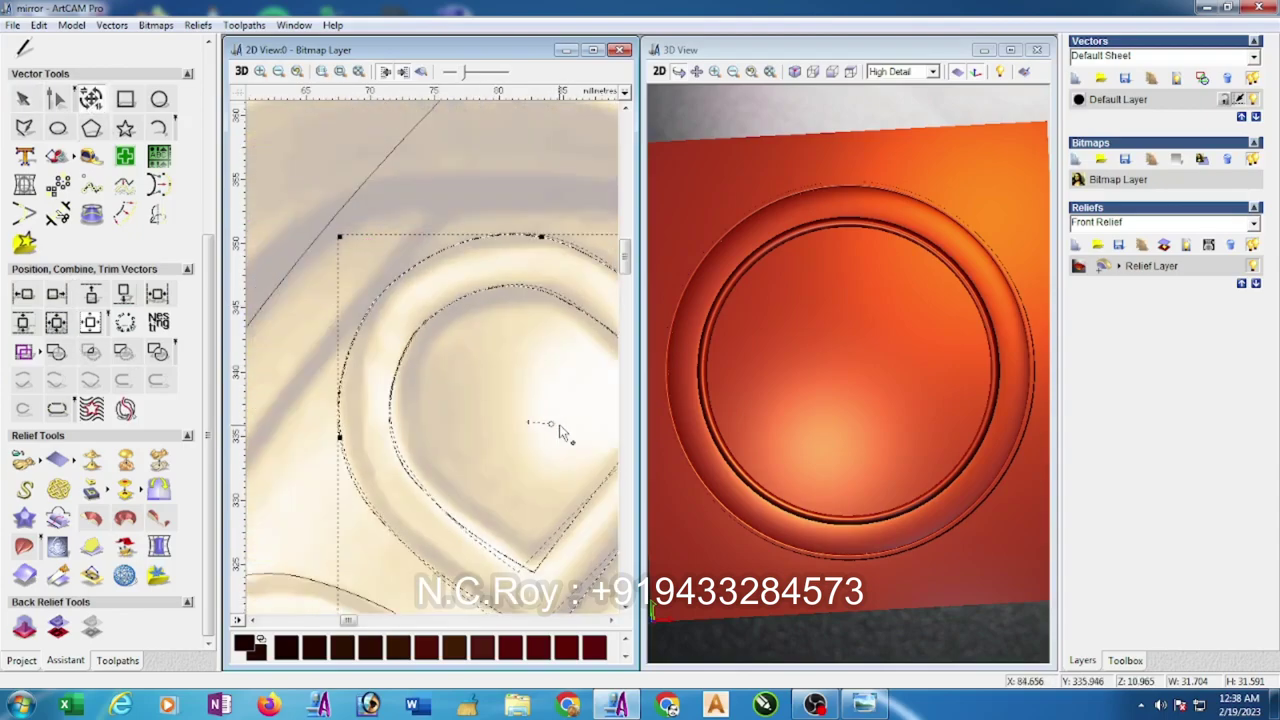
scroll(560, 434, down, 2)
key(Right)
key(Right)
key(Right)
key(Up)
key(Up)
key(Up)
key(Up)
scroll(540, 428, down, 2)
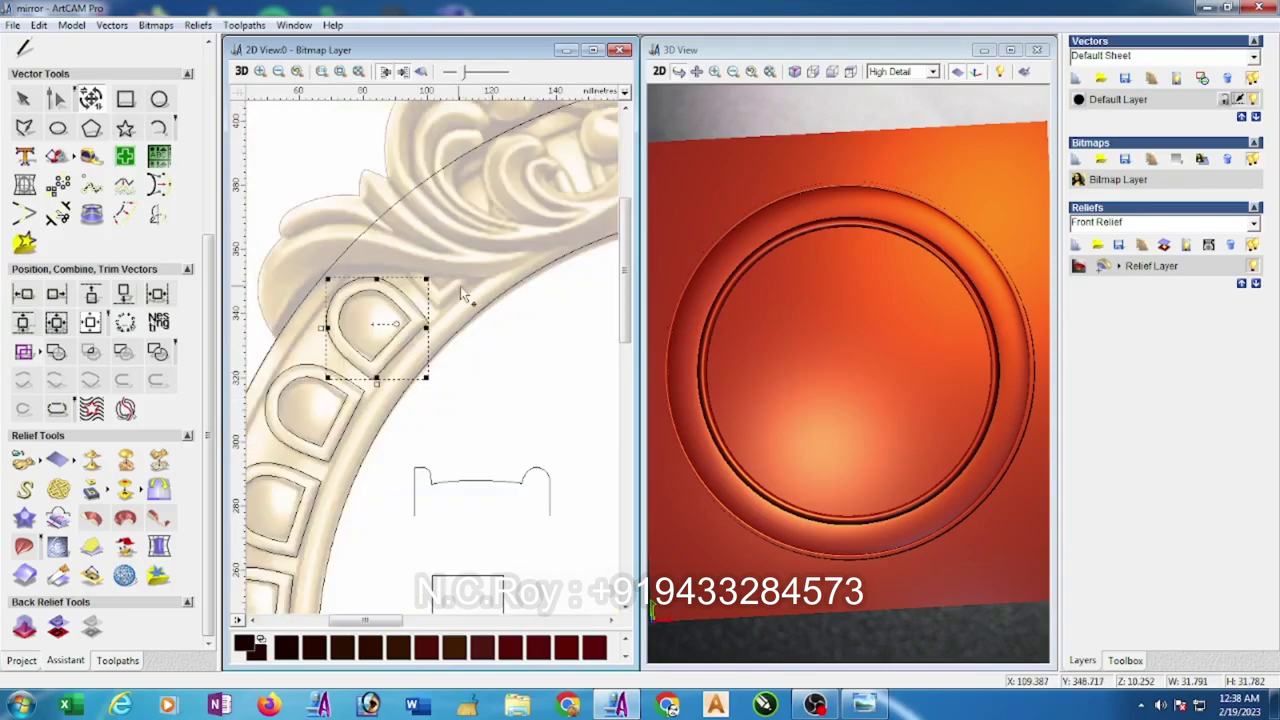
- Copy the uppermost motif's outline pair to the next place up the band, and show the relief preview in a maximized 2D view
drag(378, 318, 480, 232)
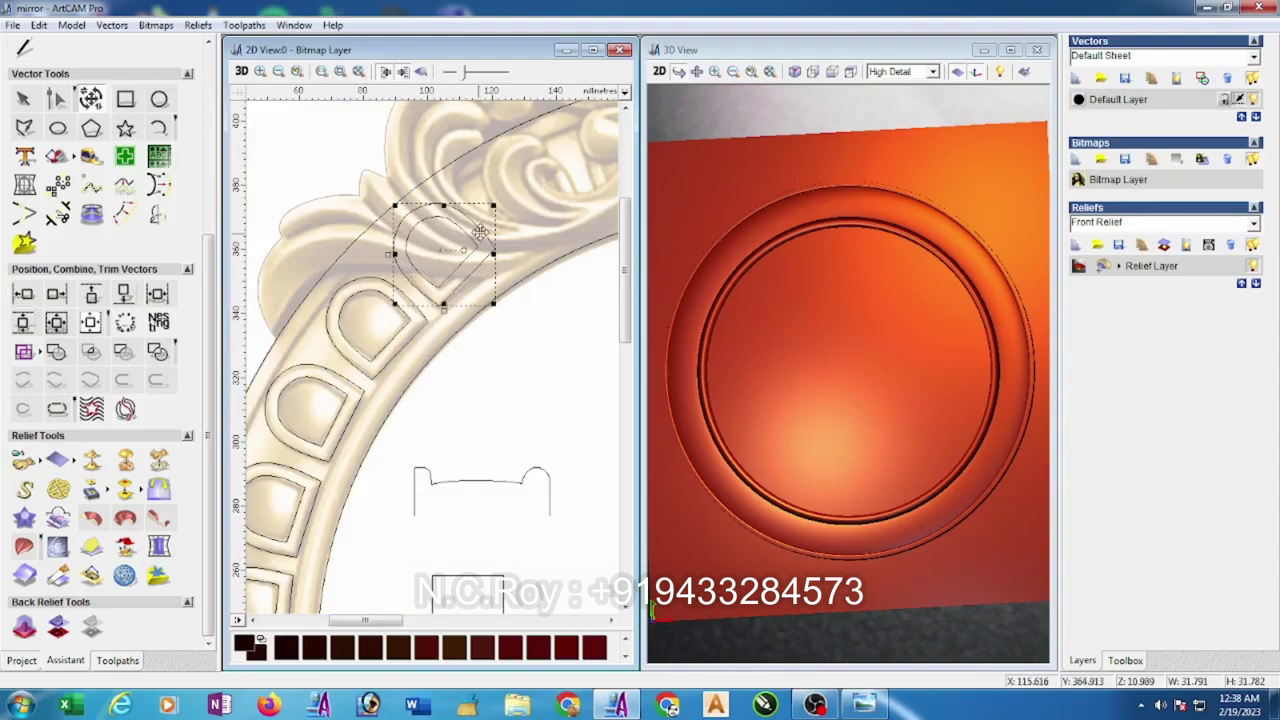
click(424, 72)
click(592, 49)
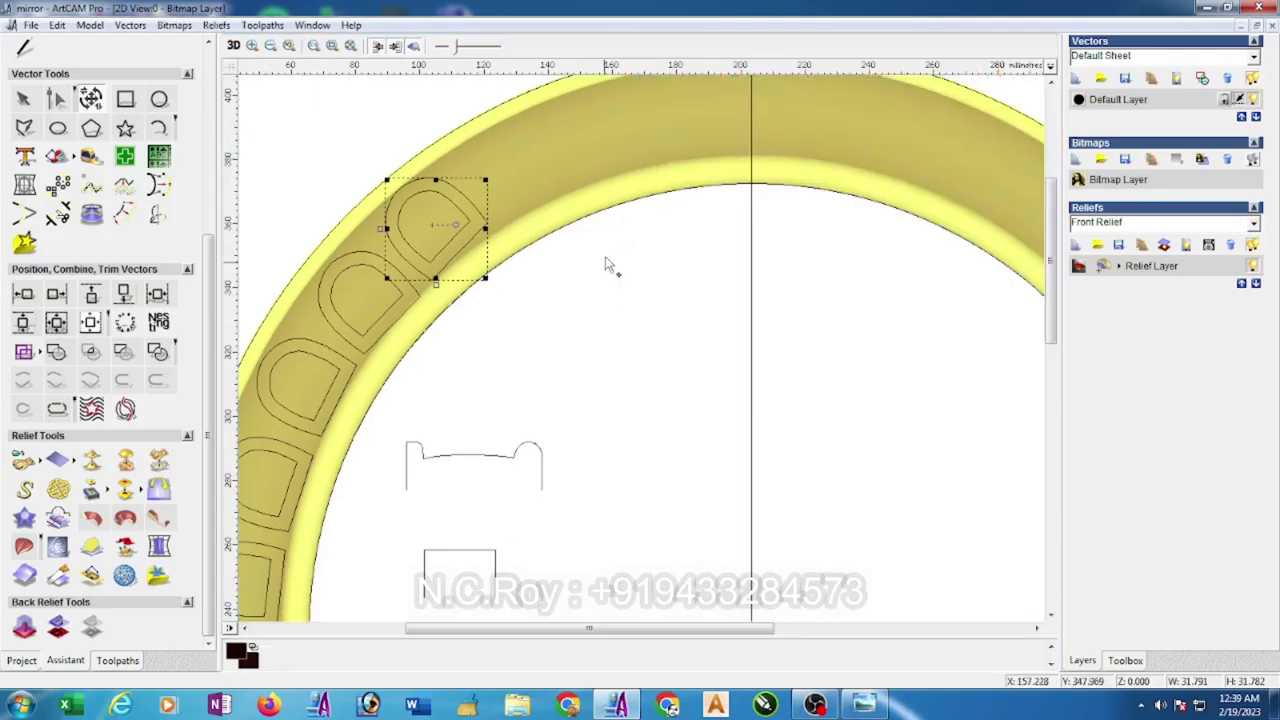
scroll(393, 305, down, 1)
click(540, 385)
scroll(470, 382, up, 1)
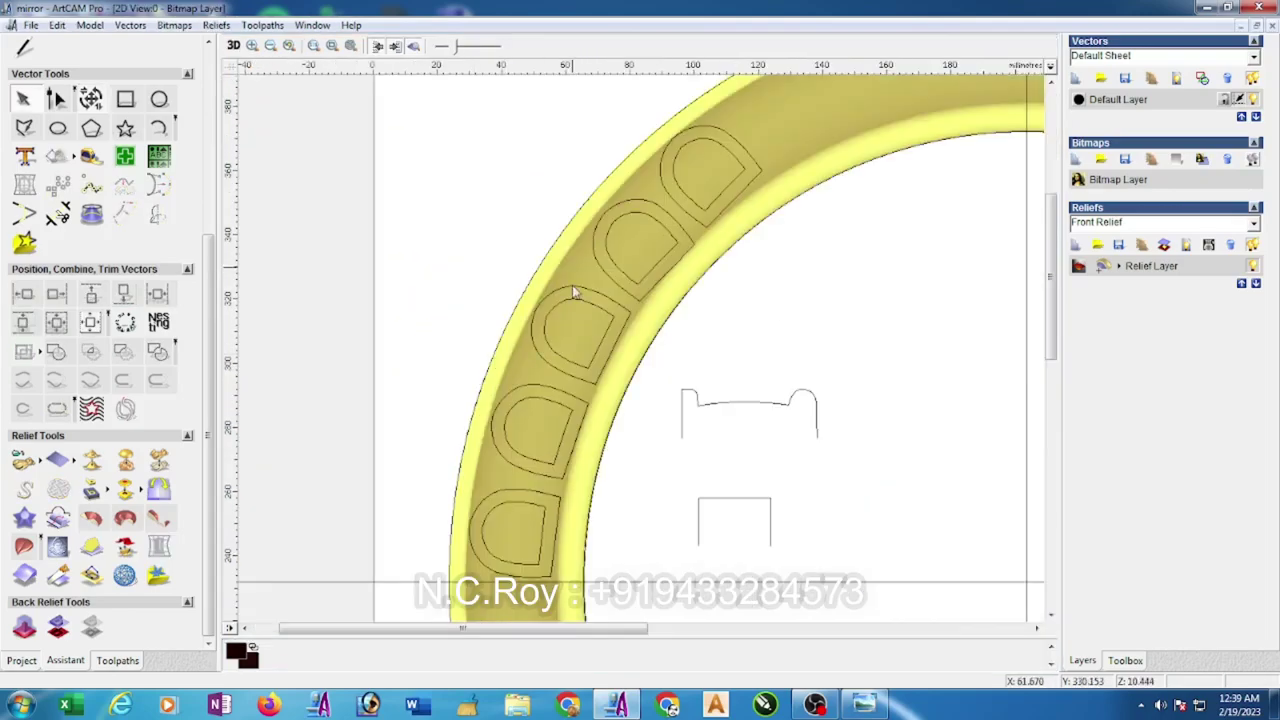
- Rotate the second motif from the upper end slightly counterclockwise and nudge it left and up within the band
drag(562, 183, 714, 334)
scroll(660, 290, up, 2)
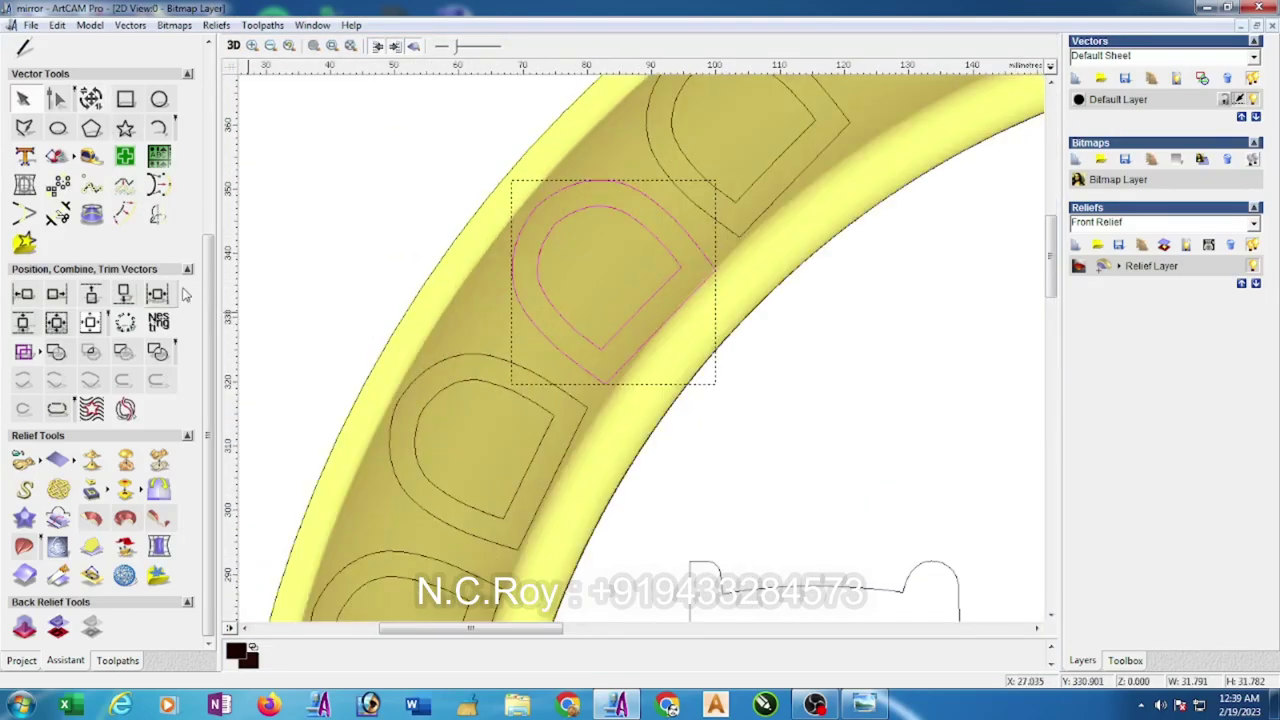
click(626, 303)
scroll(636, 289, up, 2)
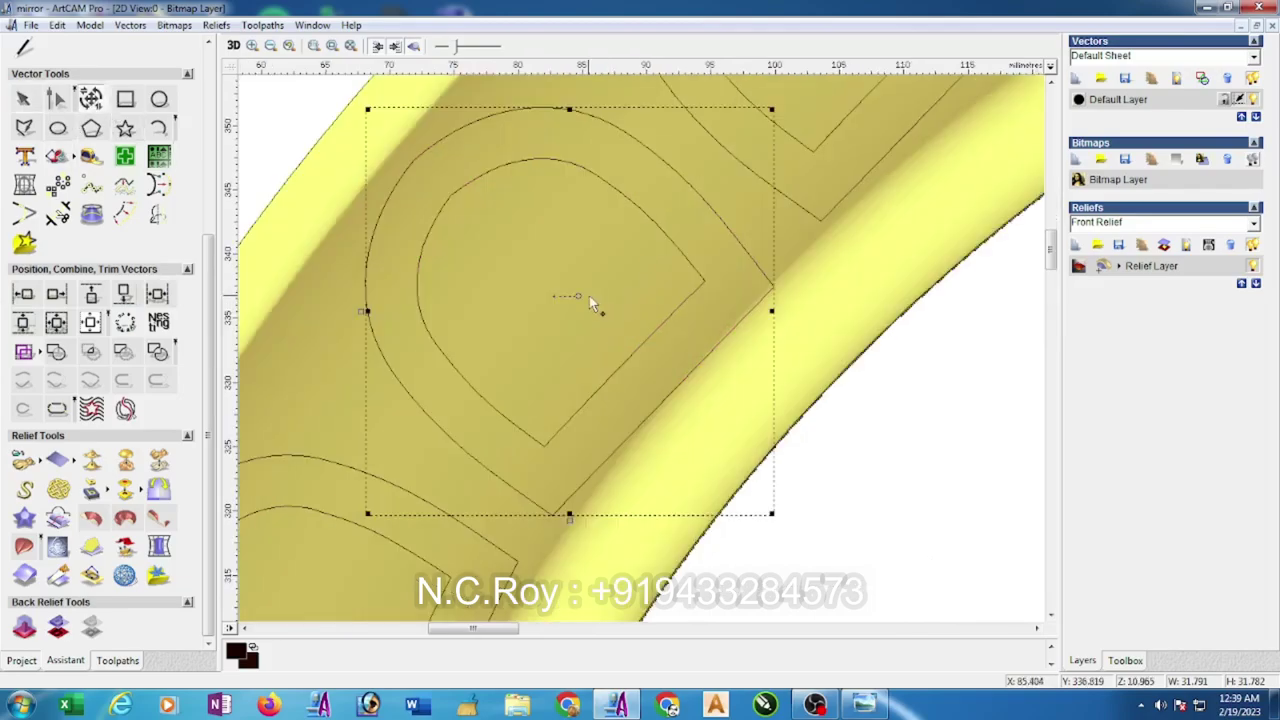
drag(579, 293, 581, 290)
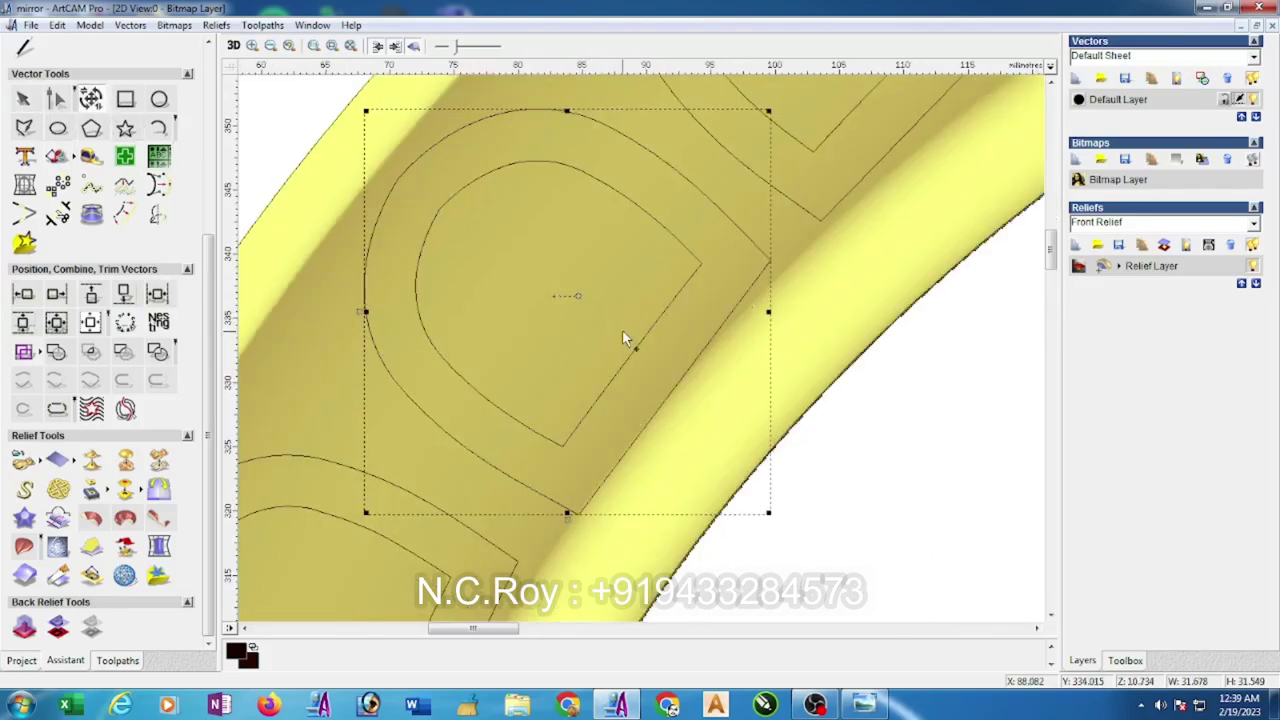
key(Left)
key(Left)
key(Left)
key(Left)
key(Up)
key(Up)
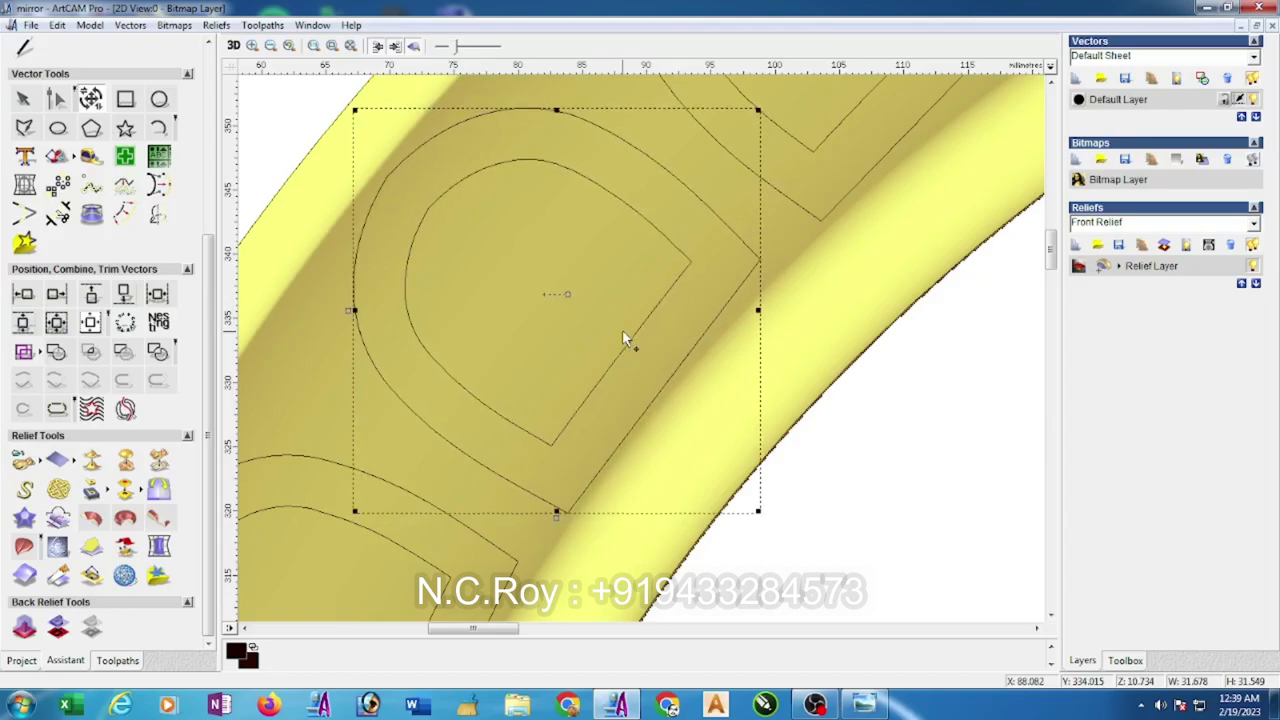
key(Up)
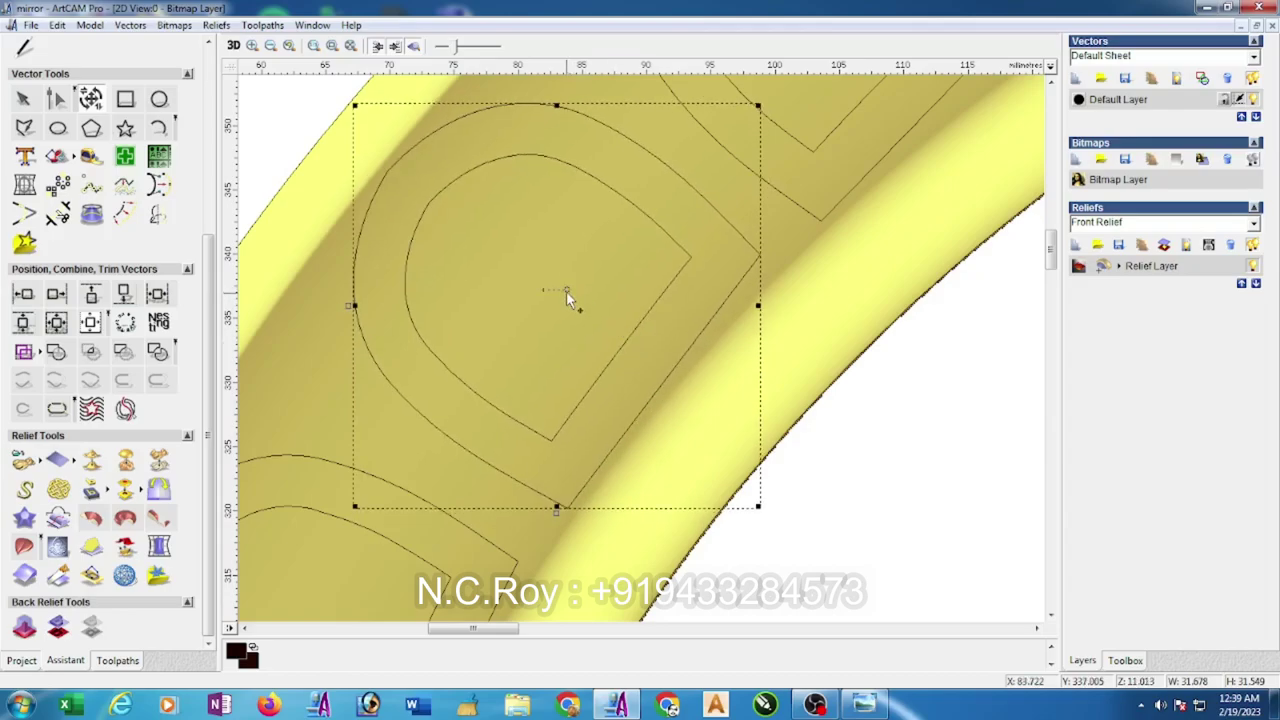
click(837, 436)
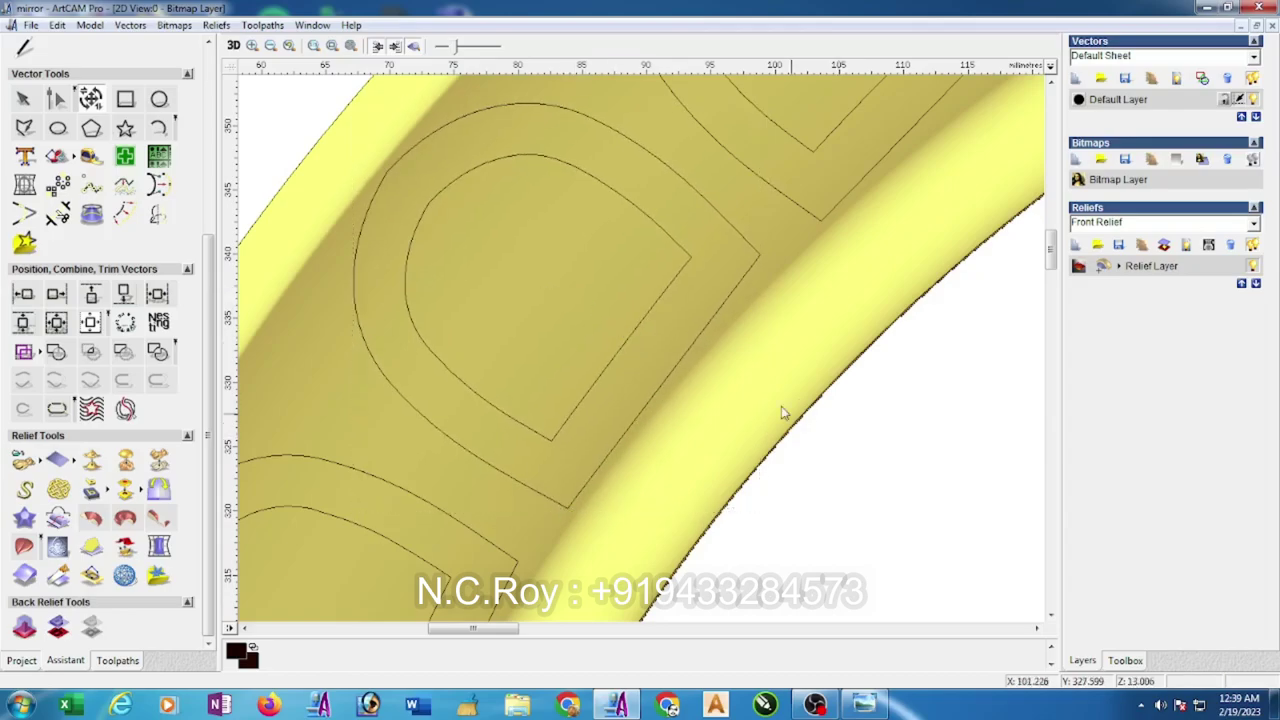
click(689, 354)
click(314, 119)
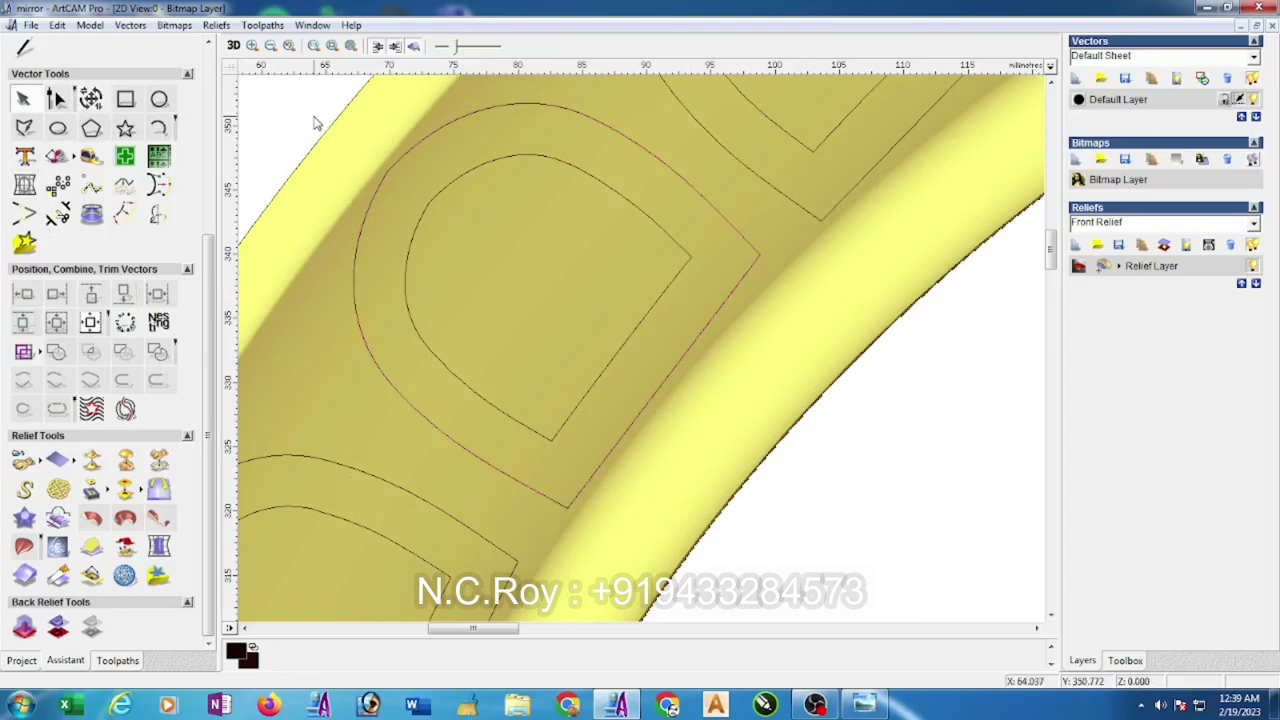
- Rotate the newly copied uppermost motif slightly clockwise and nudge it right and down to sit centred in the band
scroll(314, 119, down, 2)
drag(700, 377, 840, 508)
scroll(840, 508, up, 1)
click(463, 170)
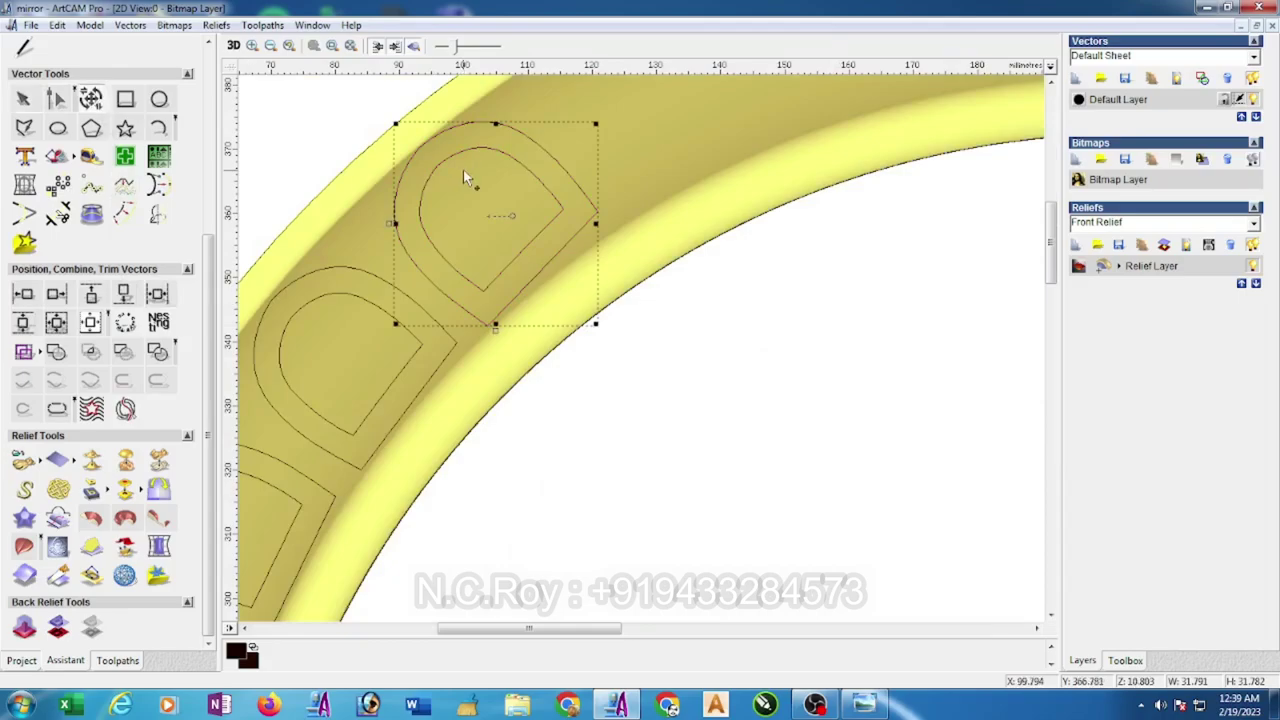
scroll(463, 170, up, 1)
drag(658, 414, 684, 398)
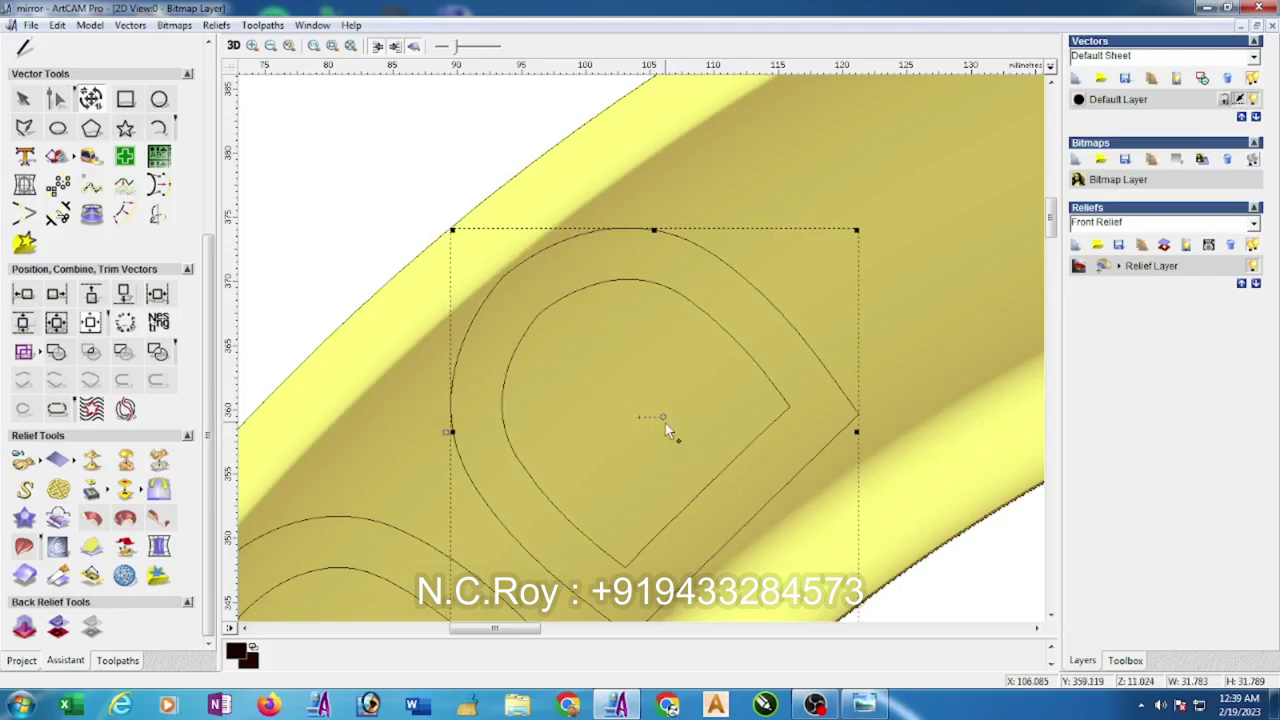
key(Escape)
drag(379, 201, 905, 625)
click(90, 98)
drag(665, 414, 673, 419)
scroll(675, 424, down, 2)
key(Right)
key(Right)
key(Down)
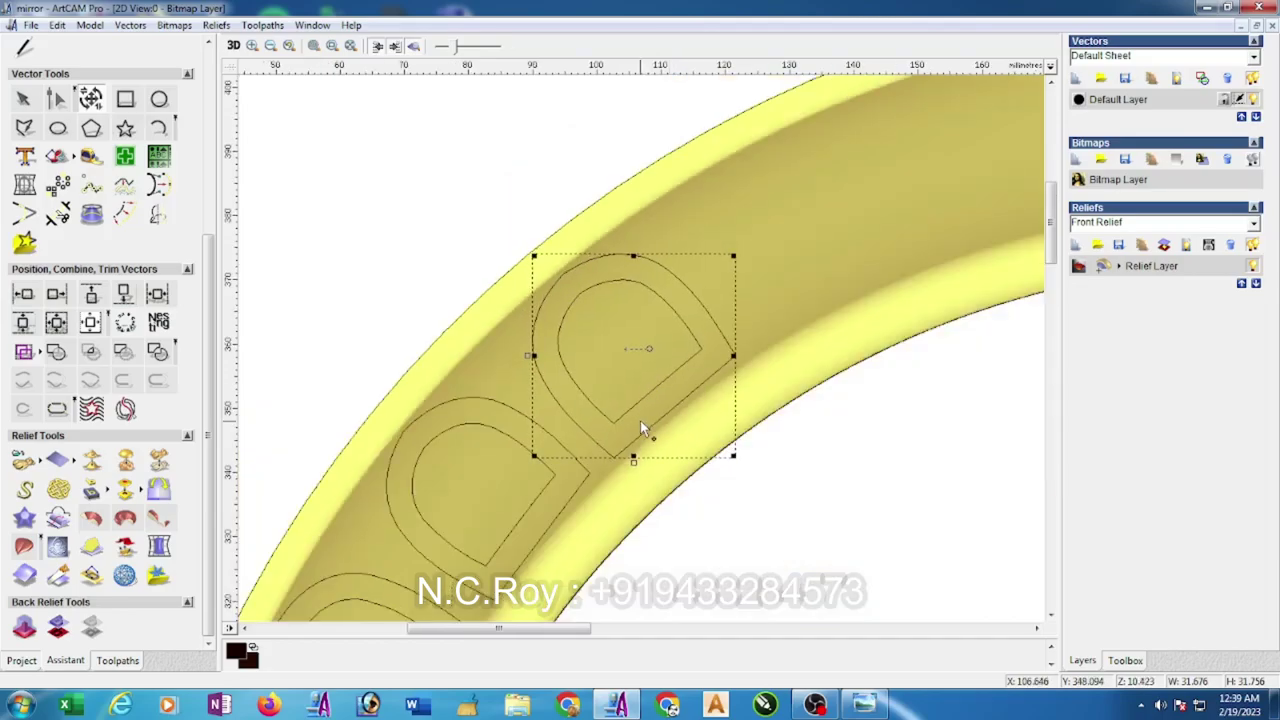
- Rotate the second motif from the upper end slightly clockwise to follow the curve of the band
scroll(642, 424, down, 2)
drag(497, 318, 671, 477)
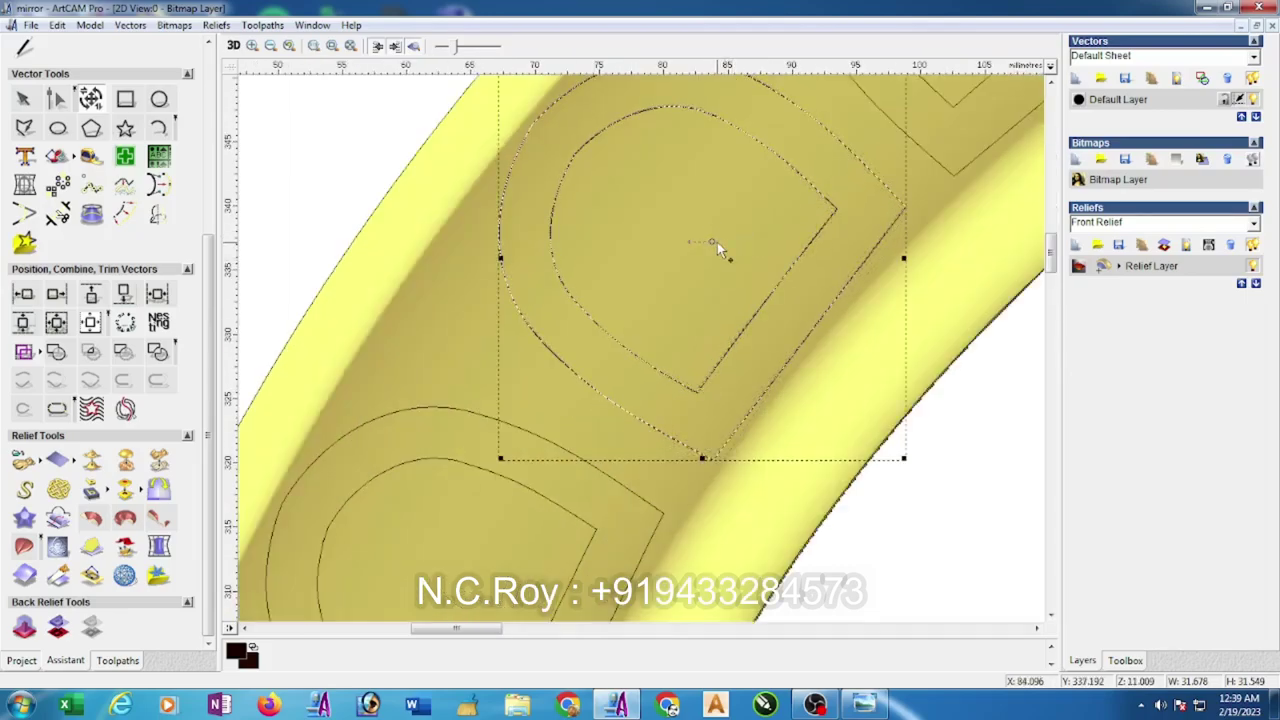
drag(716, 242, 717, 240)
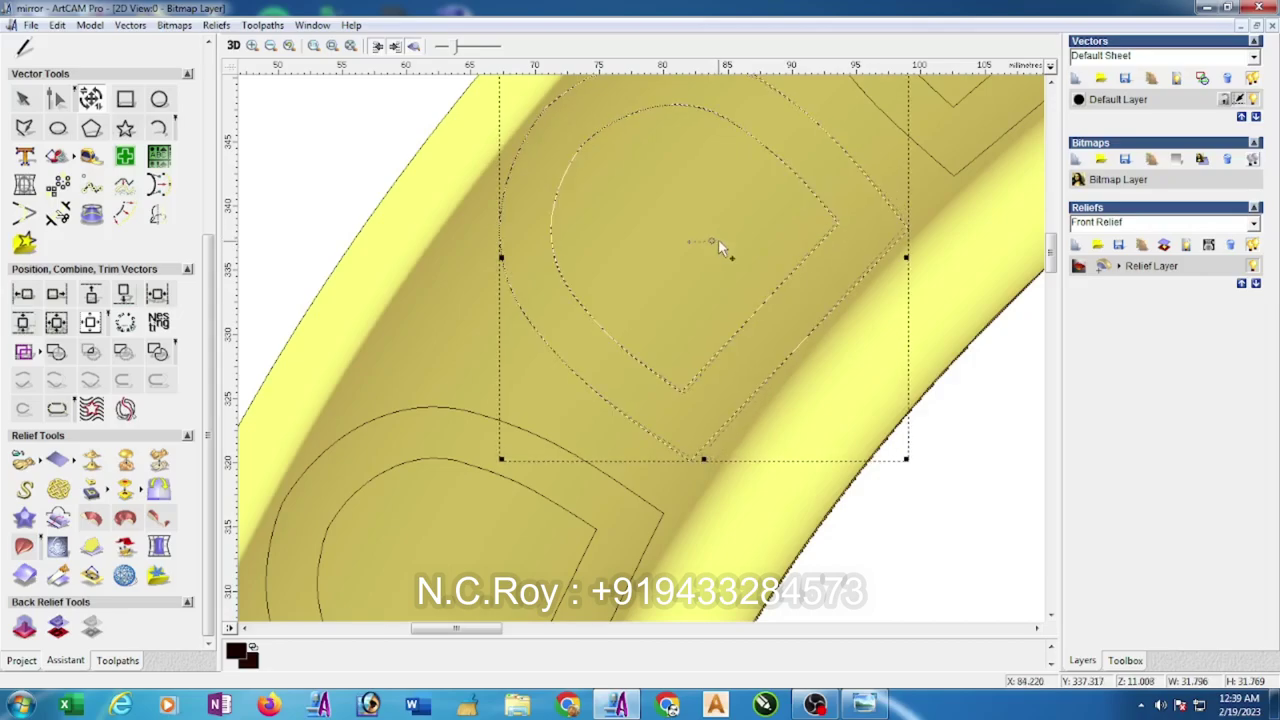
scroll(692, 285, down, 2)
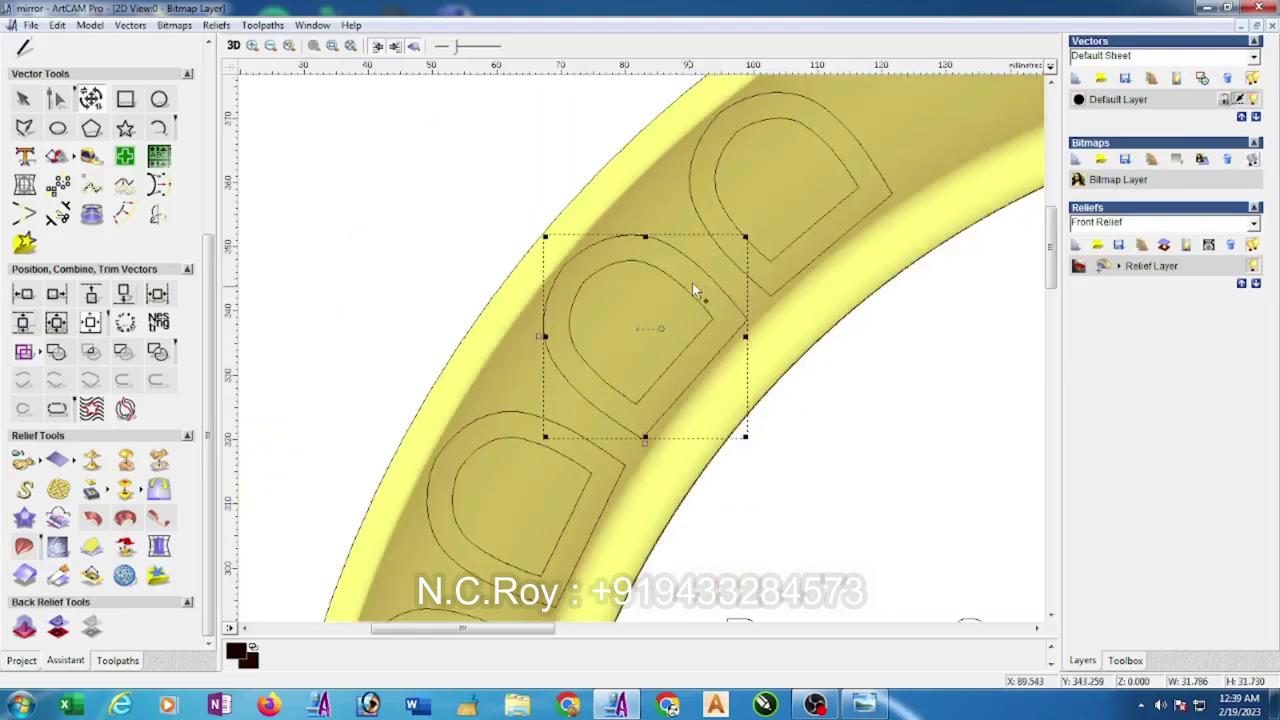
scroll(580, 413, down, 2)
scroll(577, 274, up, 2)
- Rotate the middle motif's outline pair slightly clockwise to line it up with its neighbours along the band
drag(612, 208, 873, 451)
scroll(814, 369, up, 1)
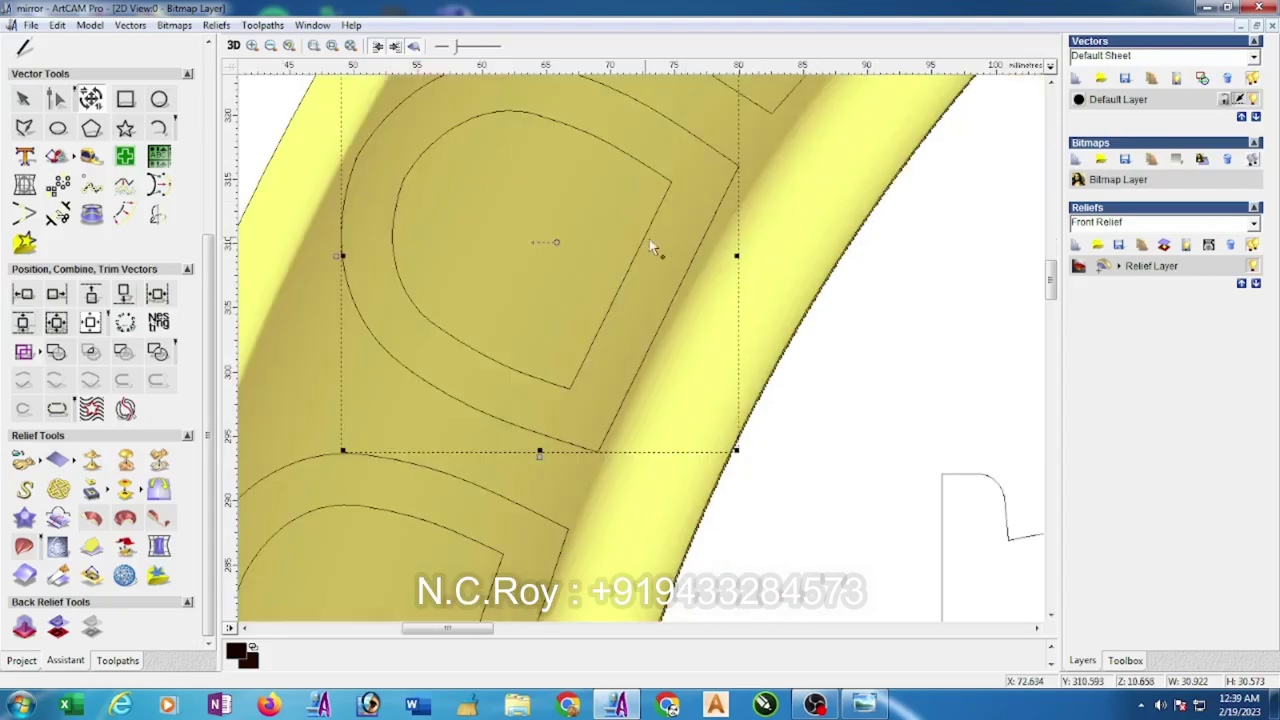
drag(558, 240, 557, 243)
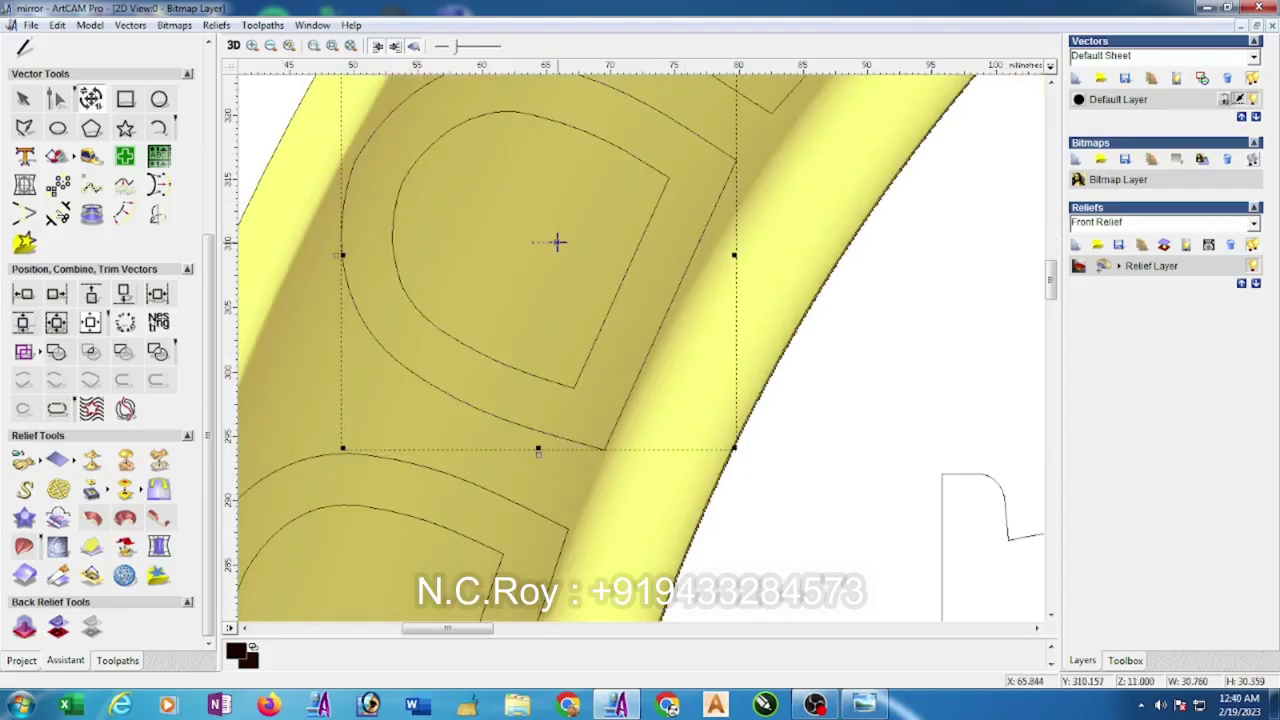
drag(562, 242, 562, 243)
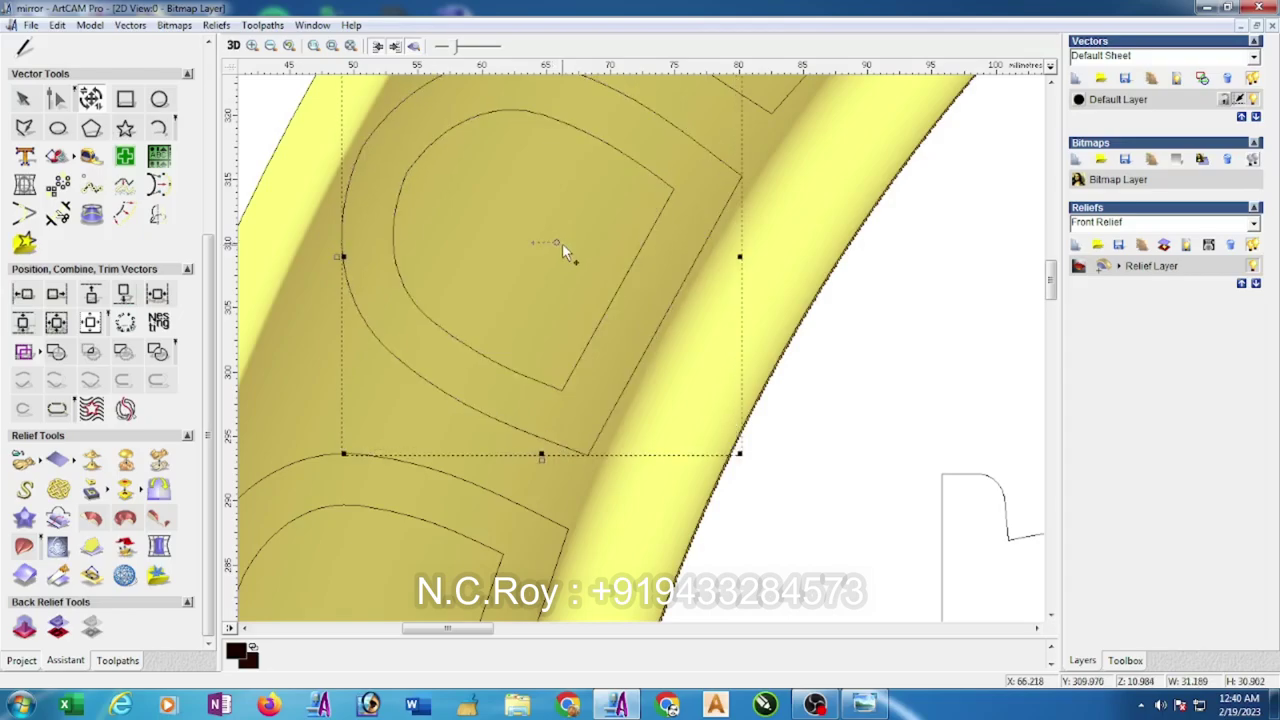
scroll(562, 243, down, 1)
scroll(613, 305, down, 2)
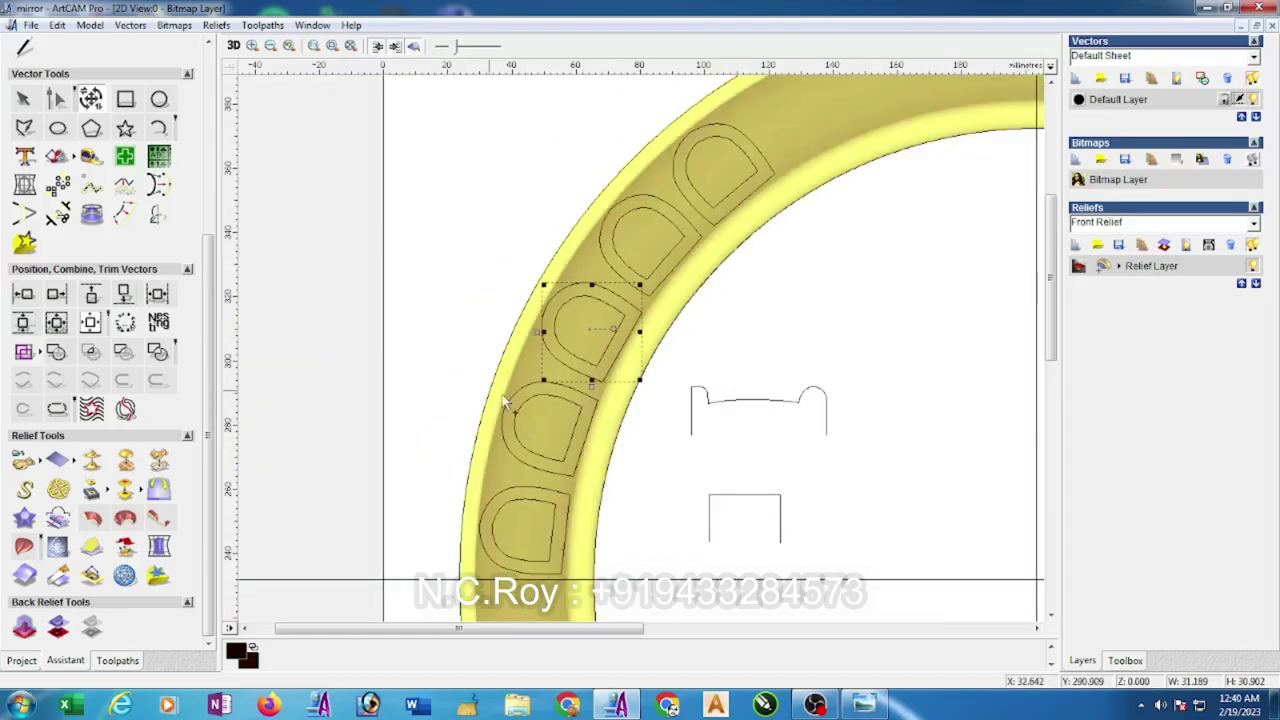
click(471, 380)
drag(460, 362, 620, 495)
scroll(580, 434, up, 2)
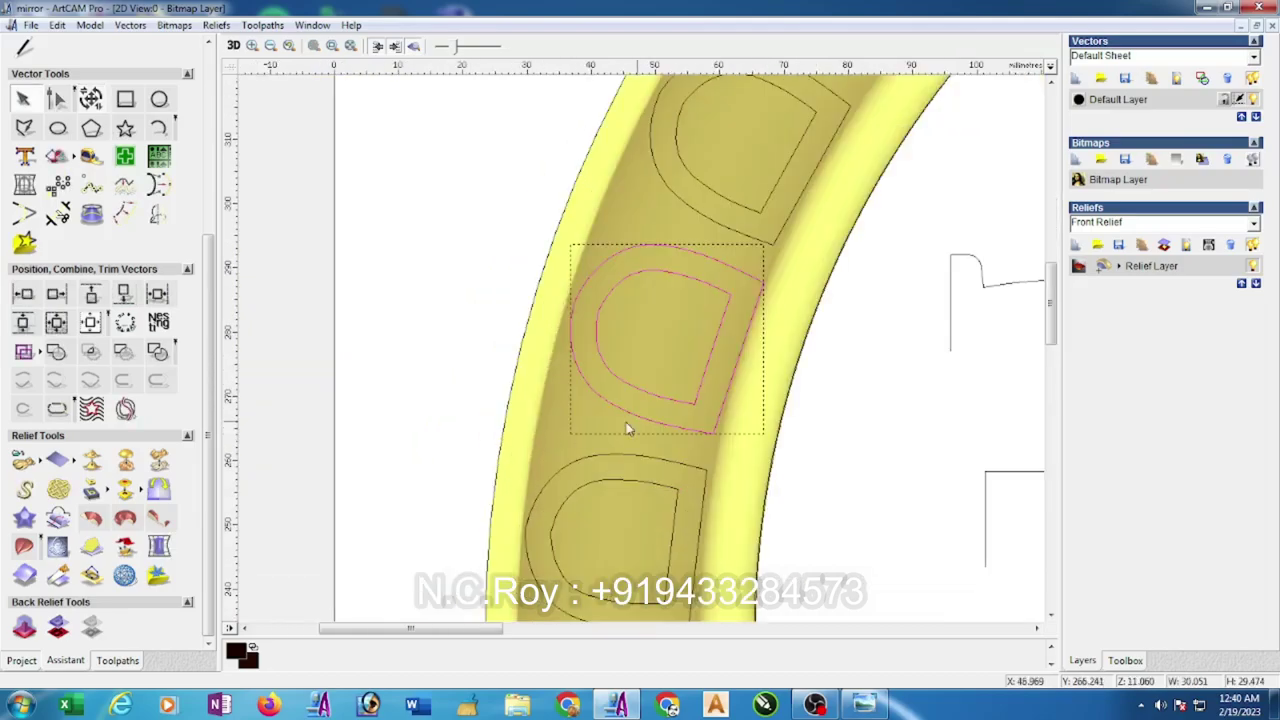
scroll(651, 417, down, 4)
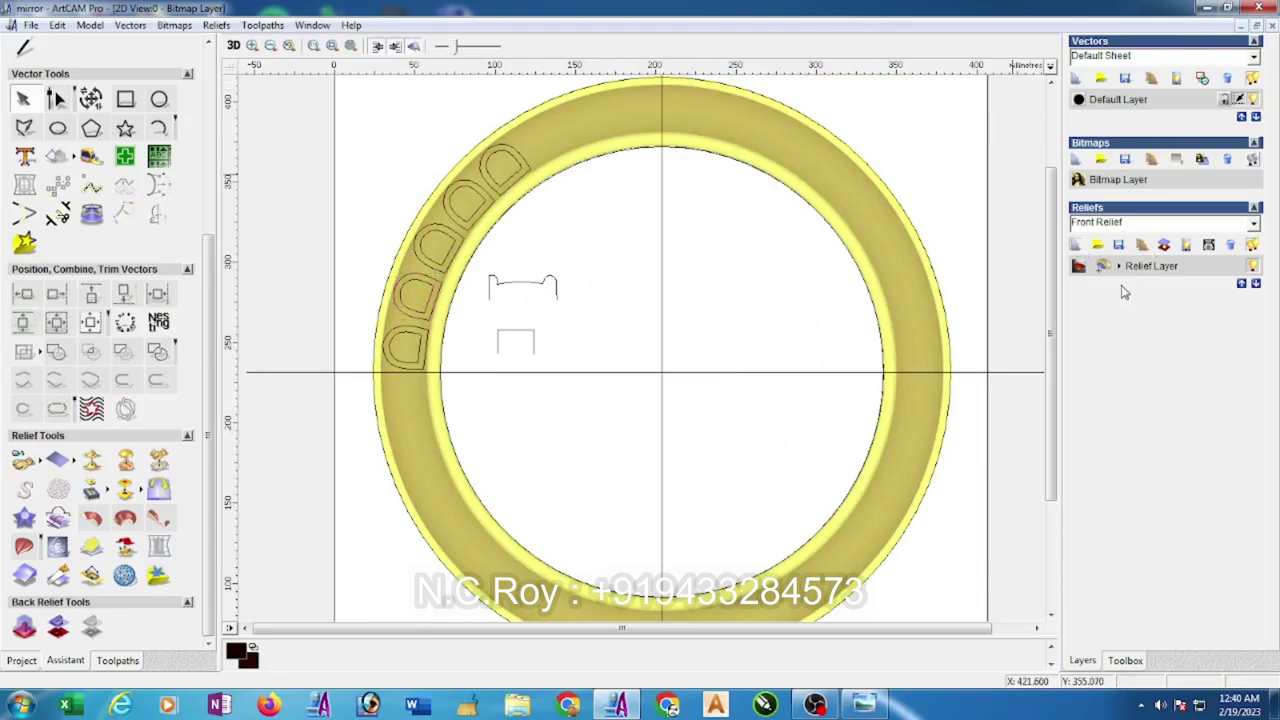
- Create a new relief layer and select the outlines of all five motifs, leaving the rectangular profile out of the selection
click(1076, 245)
click(1120, 267)
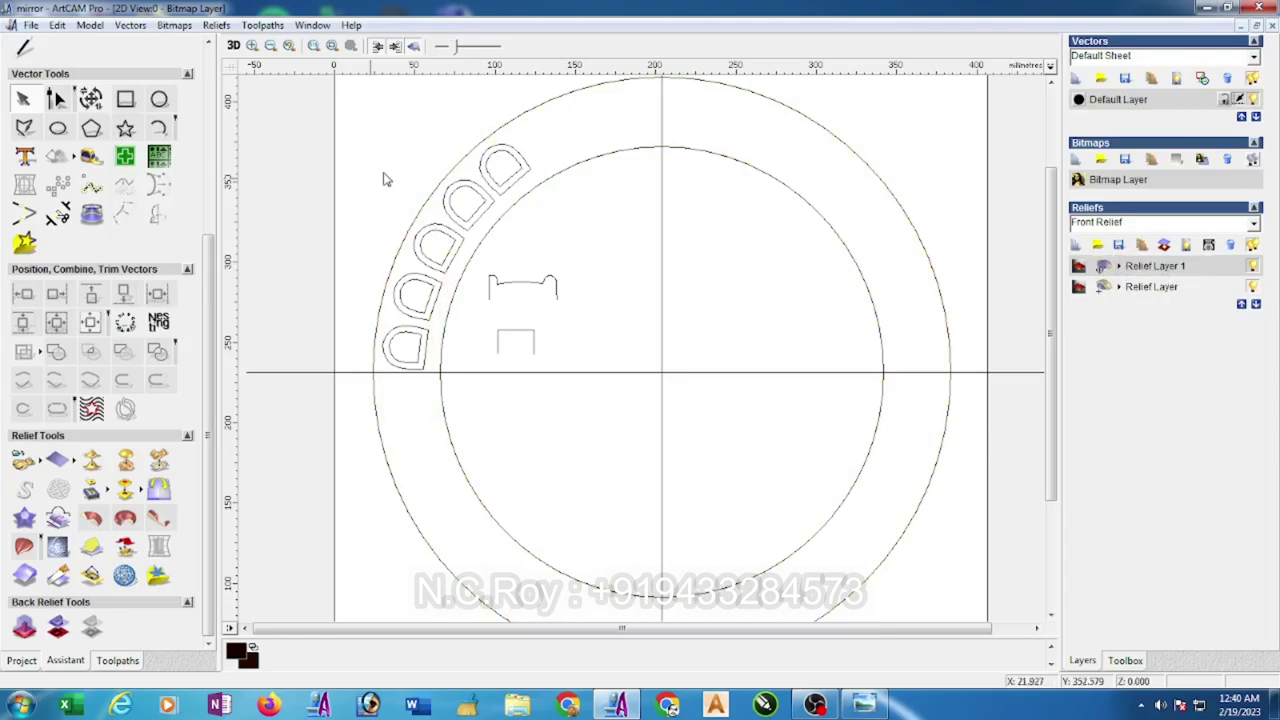
drag(344, 111, 535, 392)
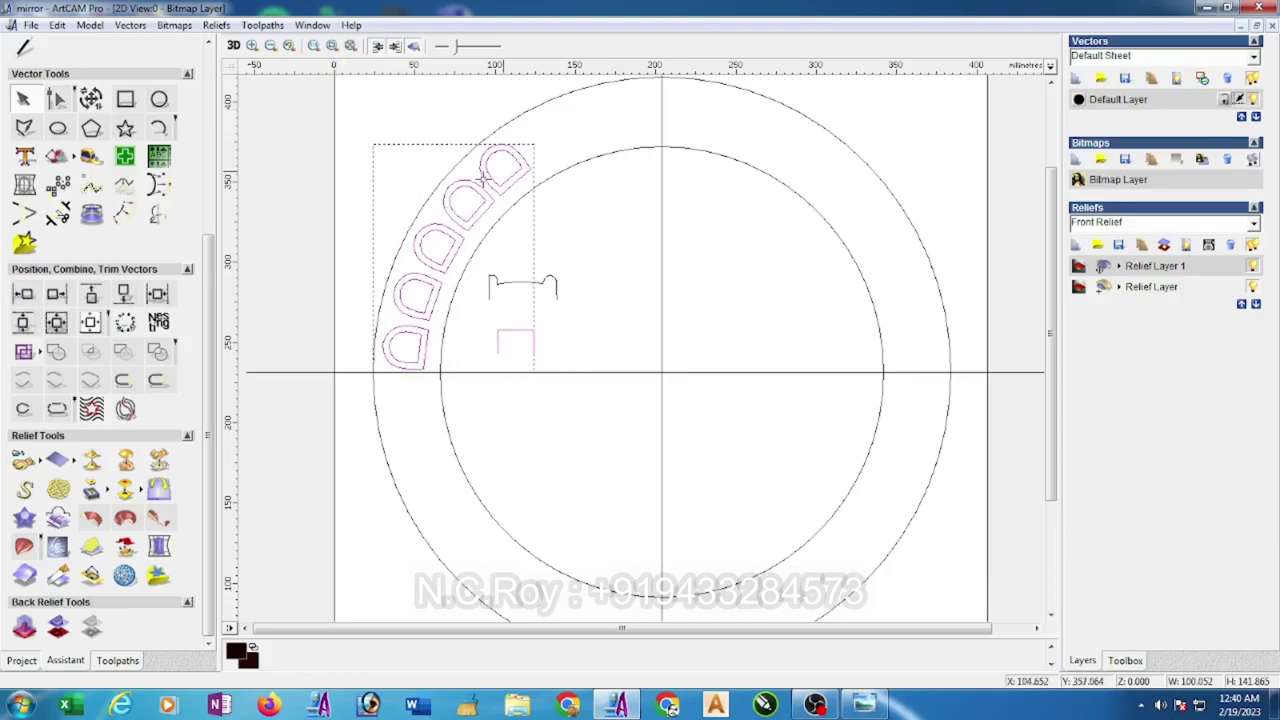
shift+click(516, 331)
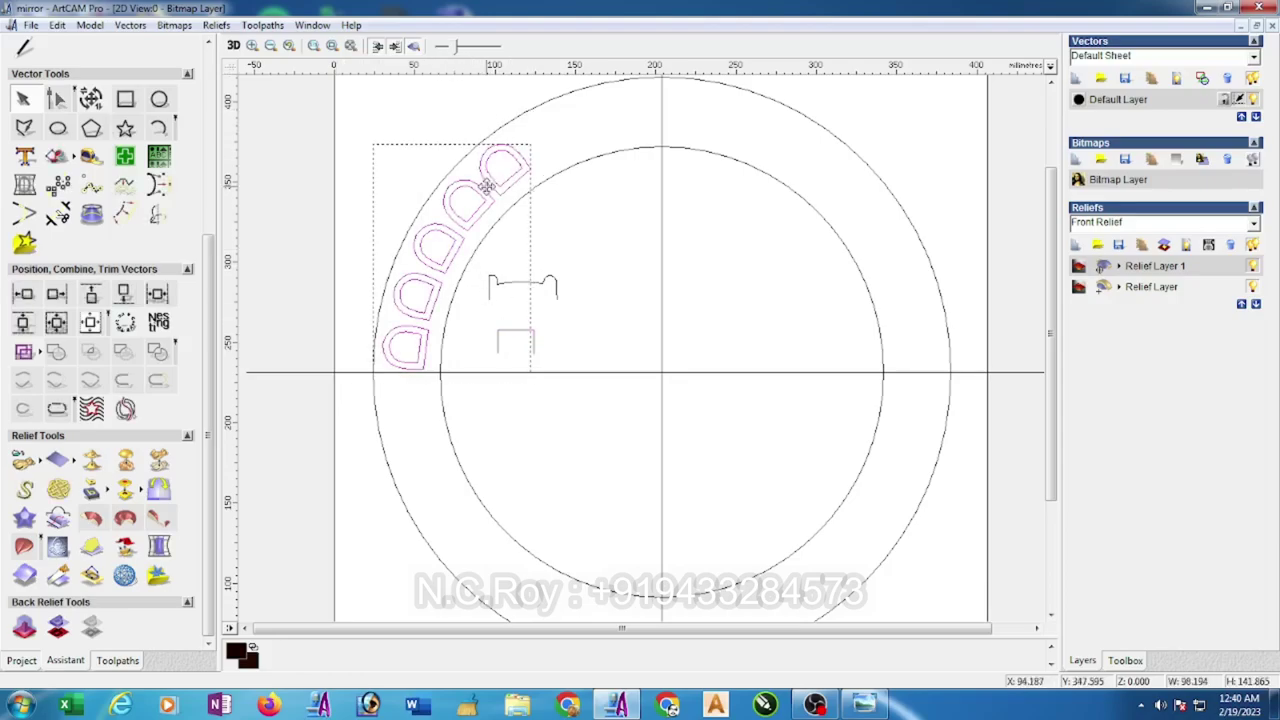
- Tile the 2D and 3D views side by side and add a round 90° shape to the motifs, start height 11.0, limited to height 4.0
click(310, 24)
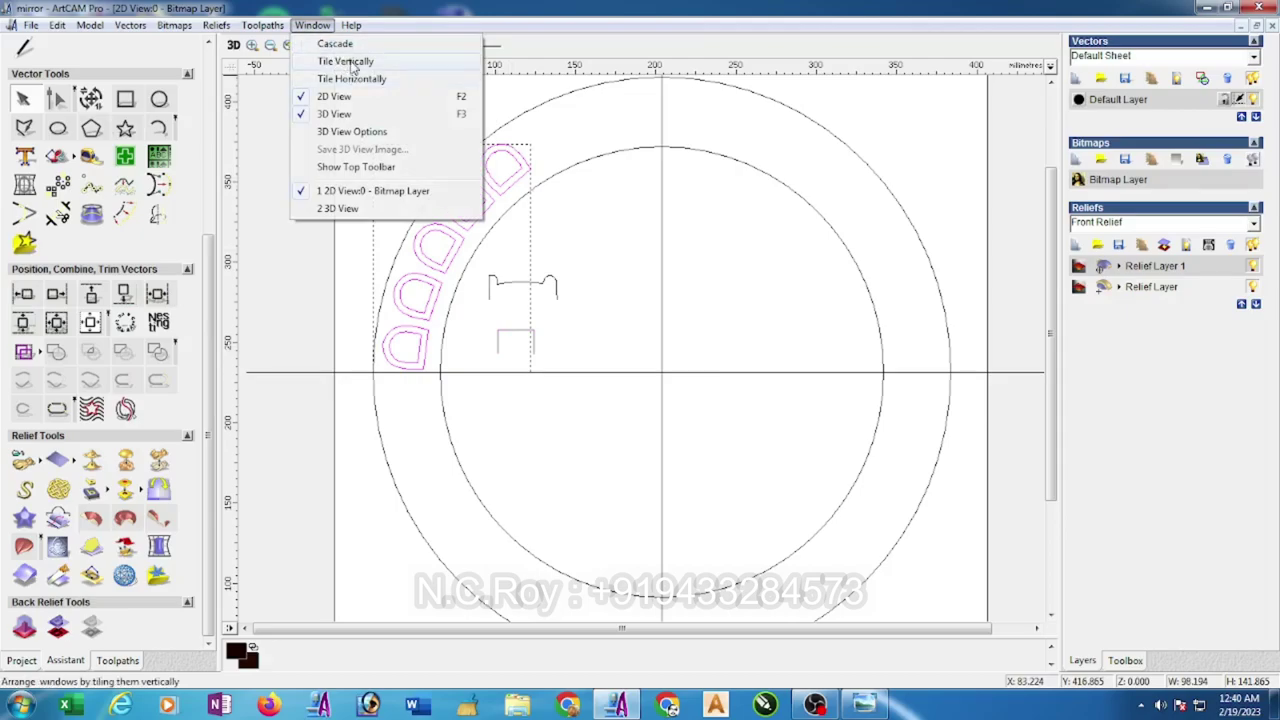
click(343, 54)
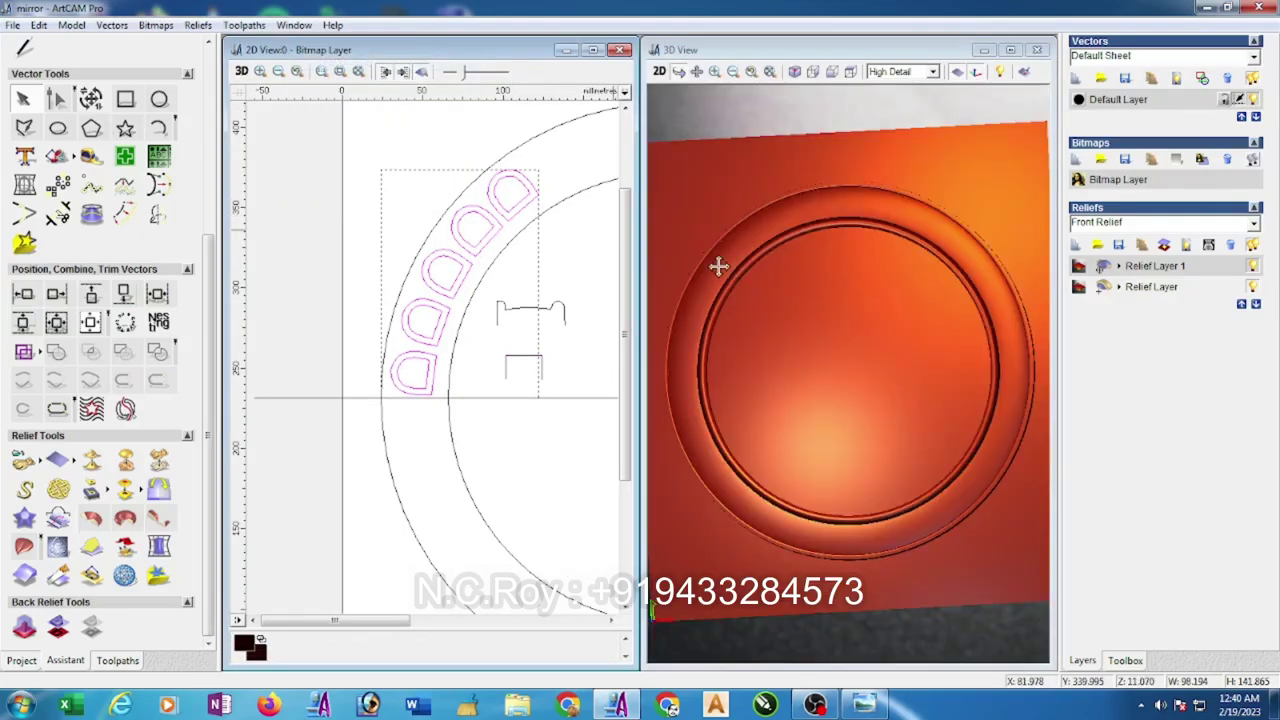
right_click(468, 268)
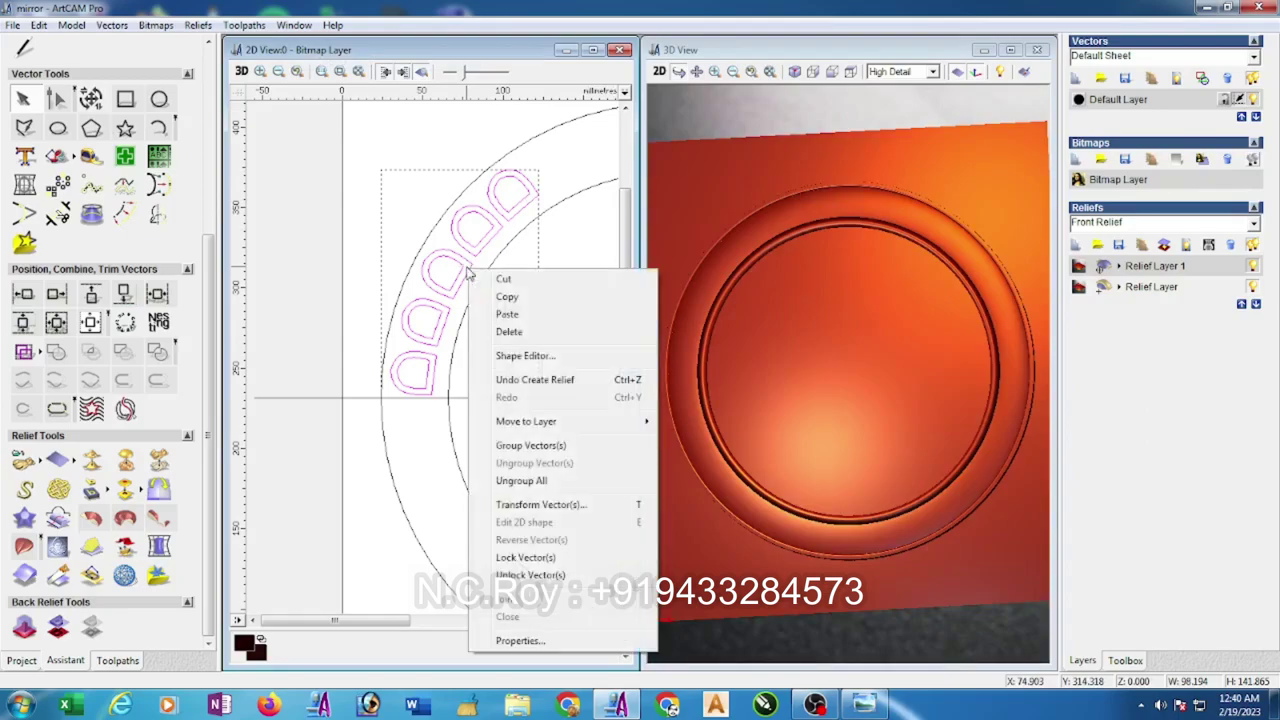
click(520, 358)
click(544, 355)
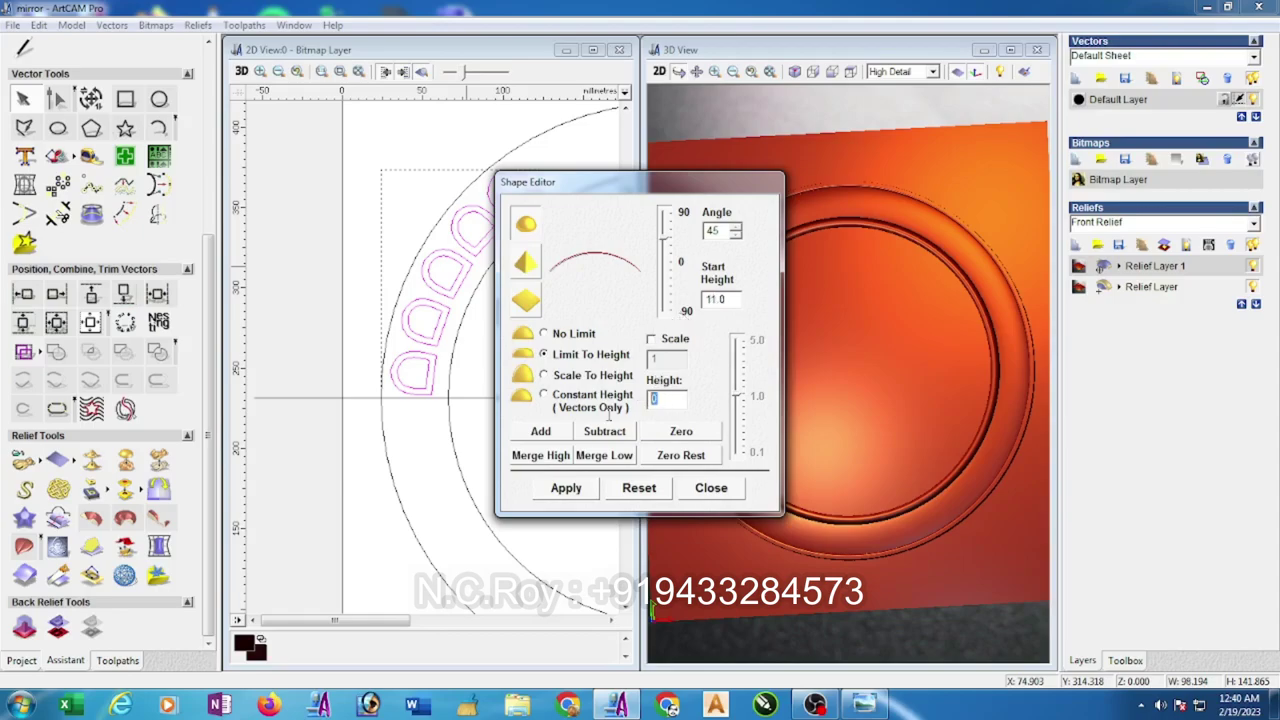
click(662, 238)
click(562, 434)
click(757, 389)
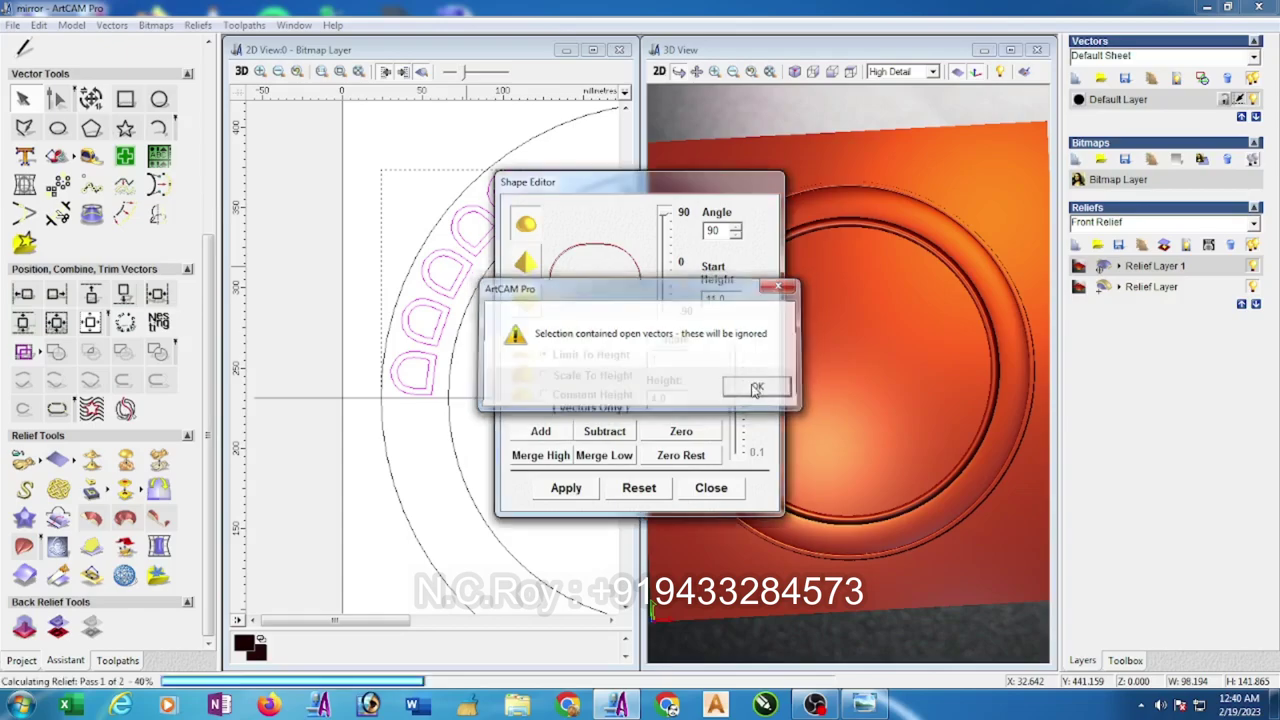
drag(757, 393, 749, 451)
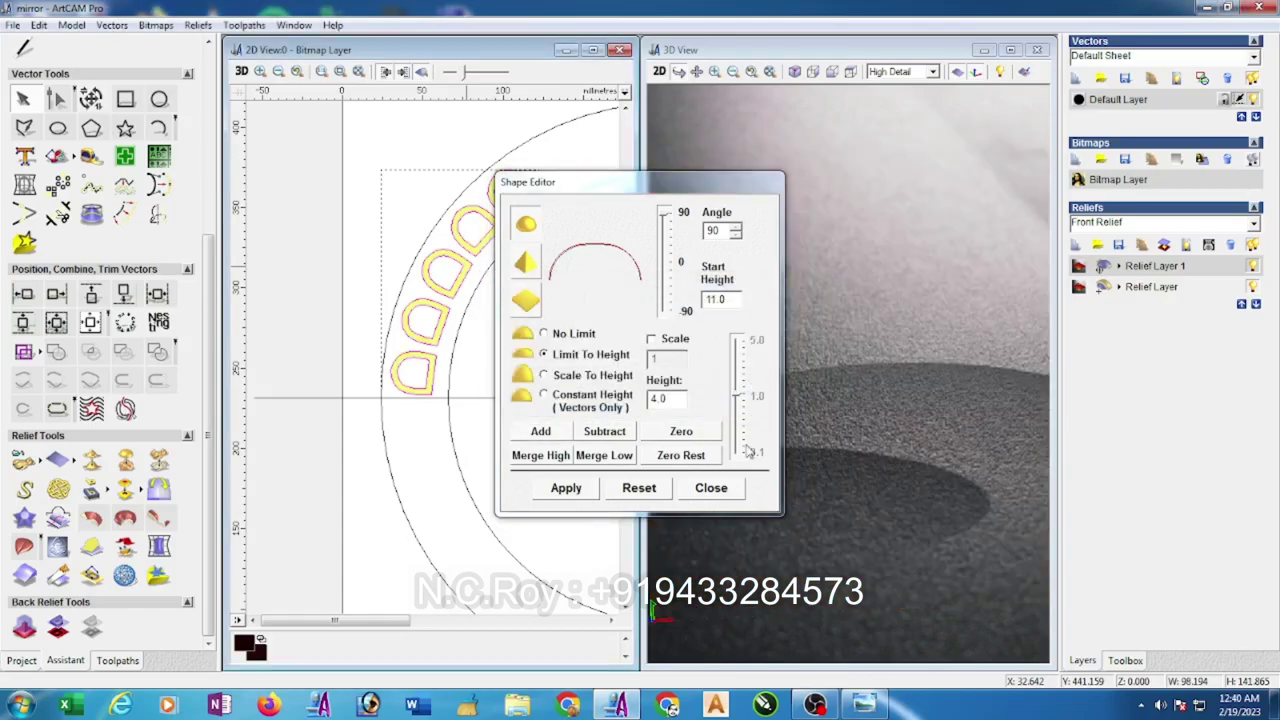
- Close the Shape Editor and examine the raised motifs up close in the 3D view
drag(590, 182, 332, 387)
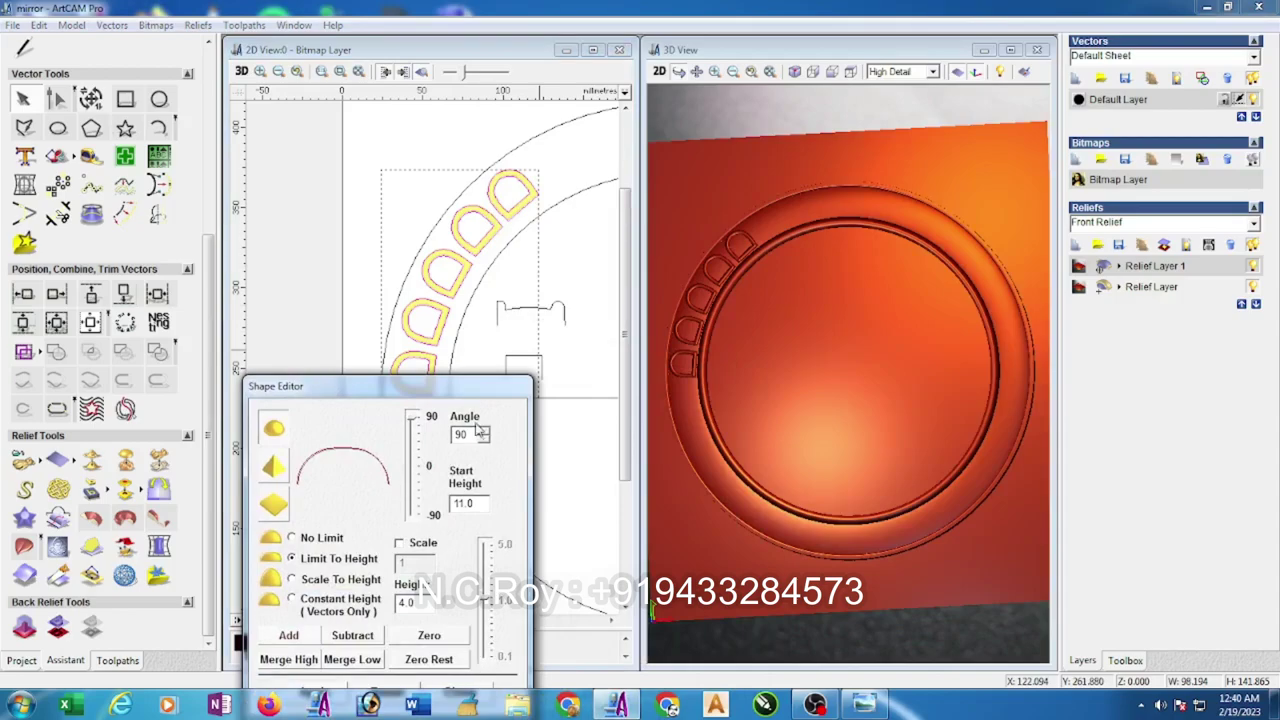
drag(476, 387, 464, 197)
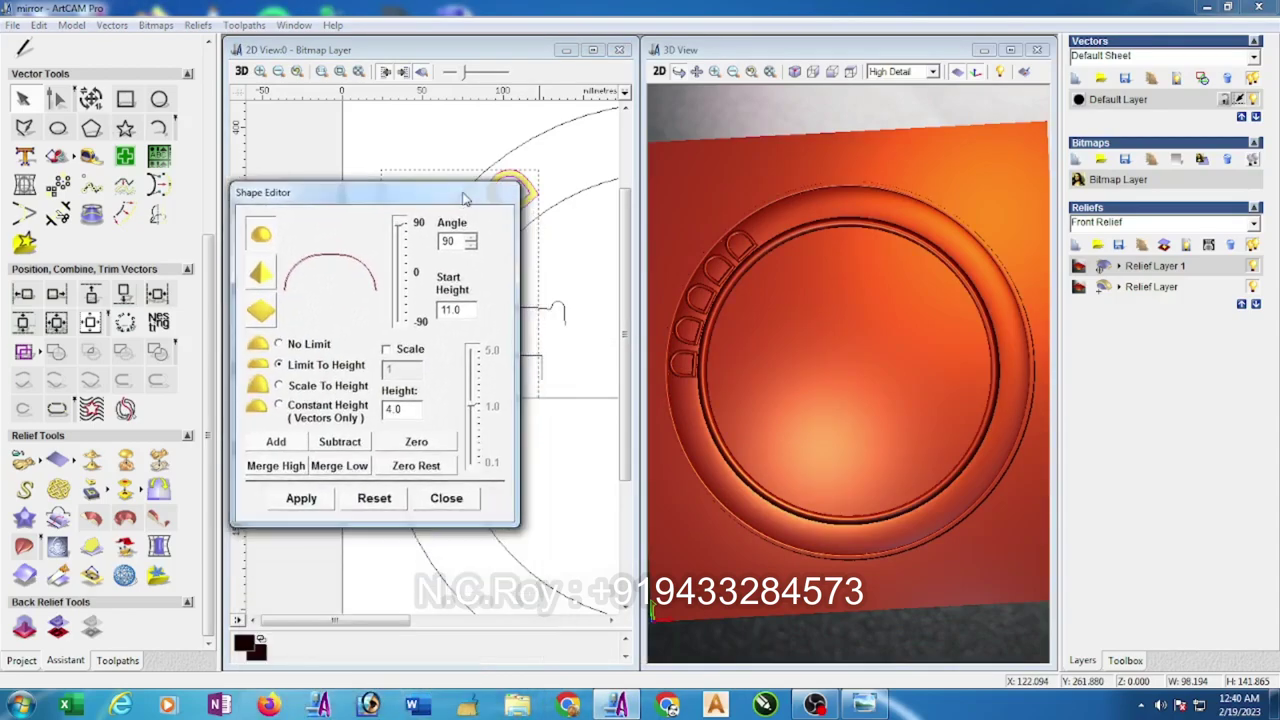
click(461, 500)
drag(794, 366, 823, 388)
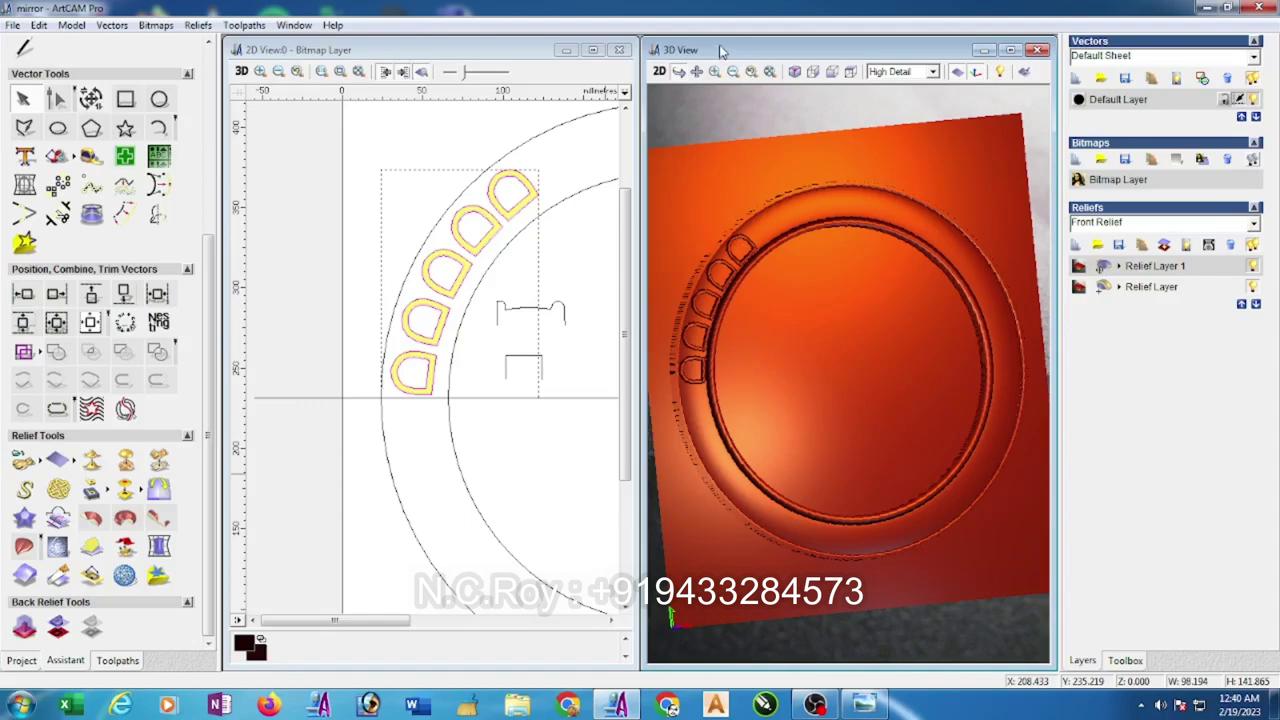
click(715, 71)
drag(663, 195, 819, 450)
scroll(892, 367, up, 5)
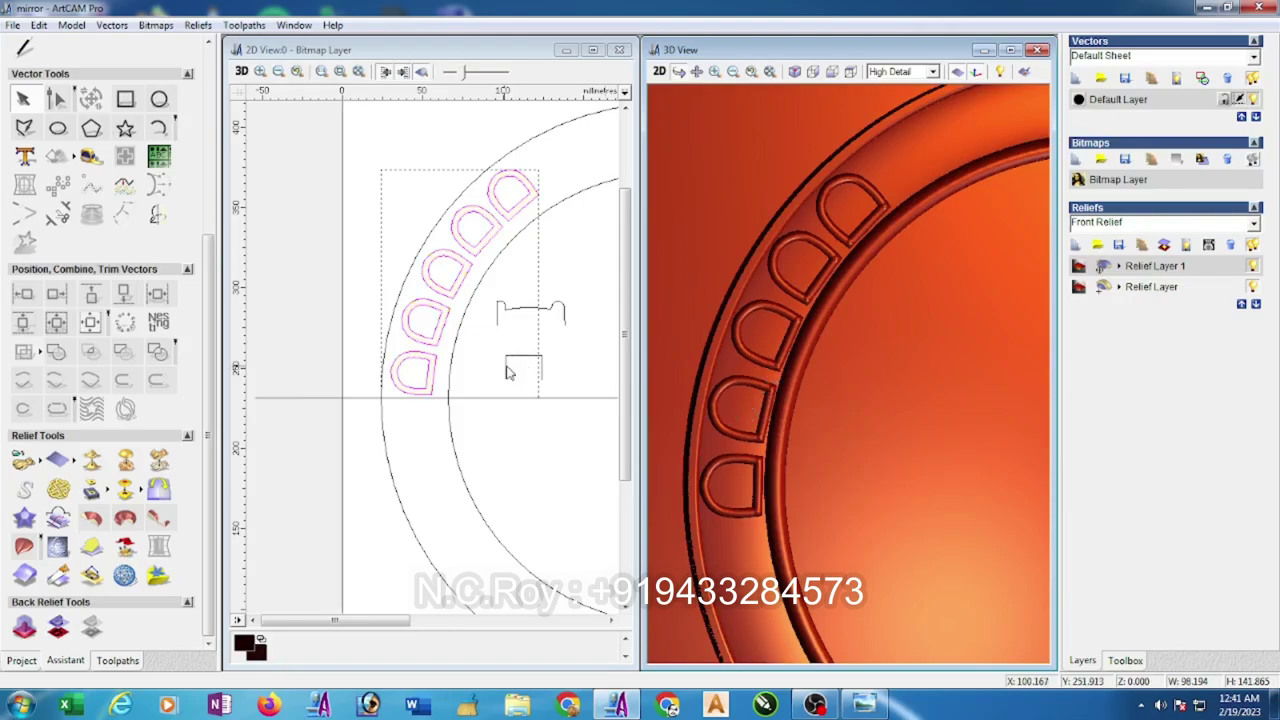
- Rebuild the five motifs' relief by adding a round 90° shape with start height 13.0, limited to height 2.0
right_click(435, 385)
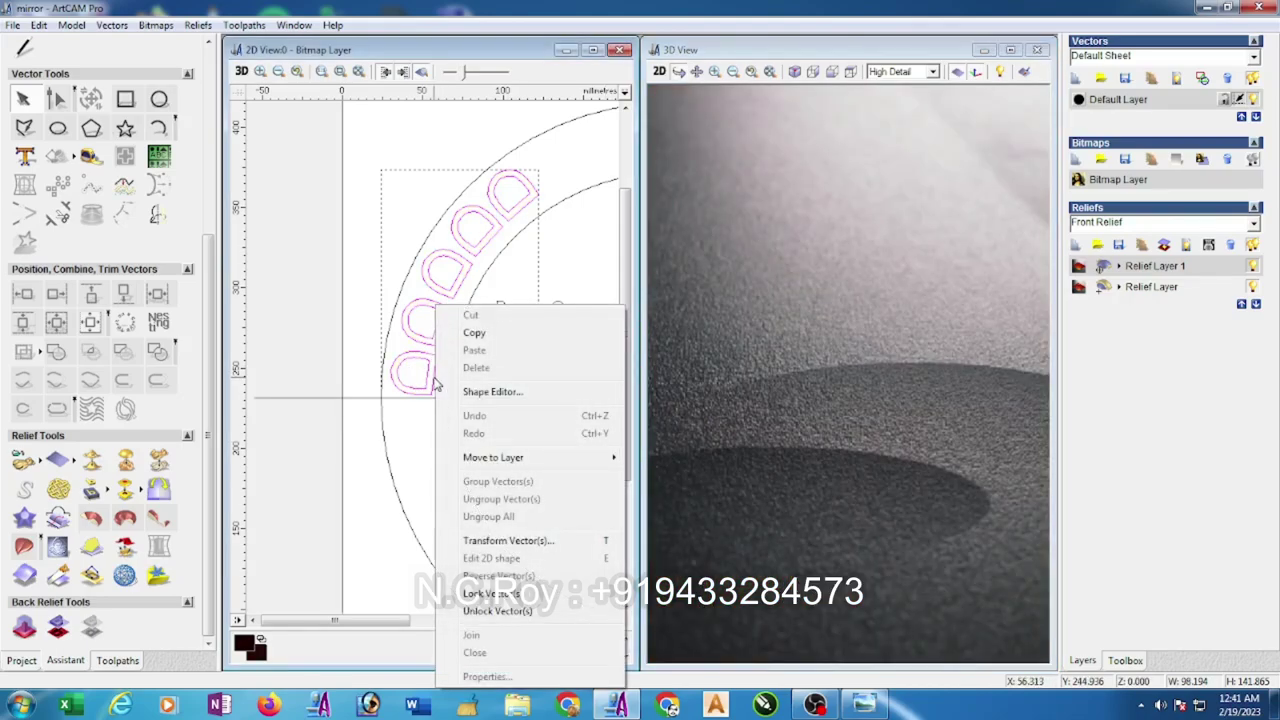
click(492, 394)
double_click(447, 310)
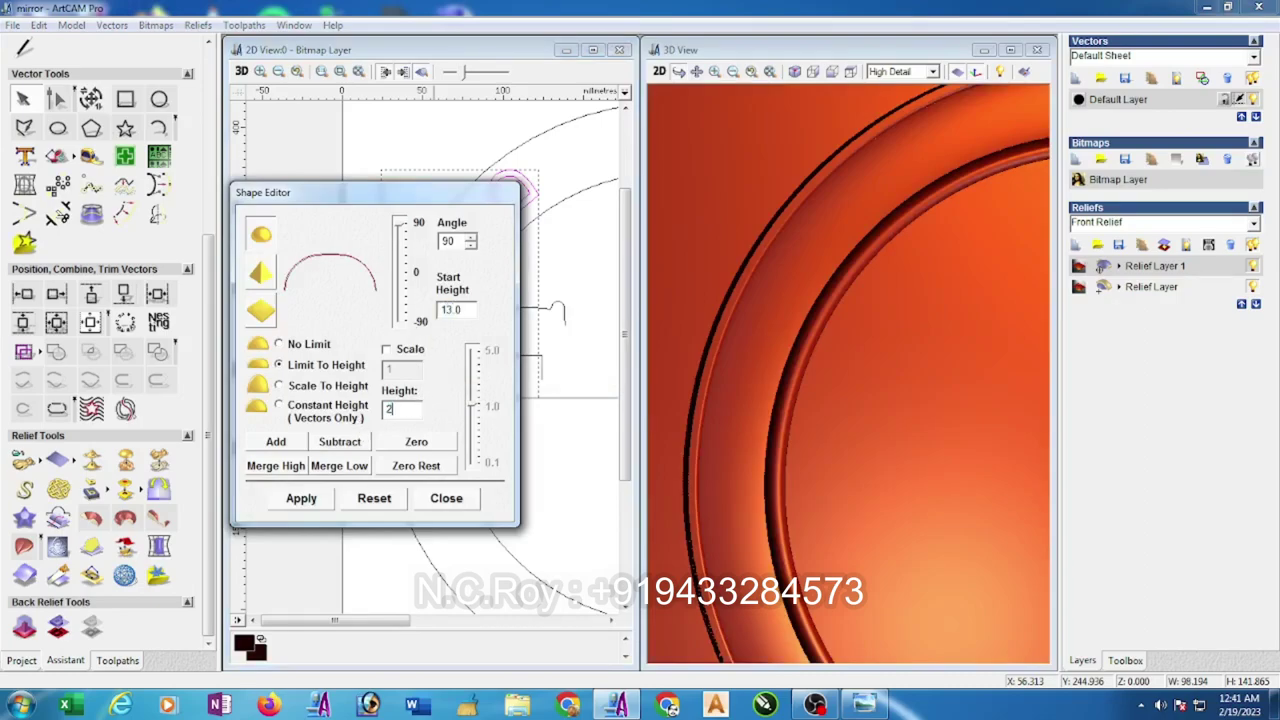
click(282, 446)
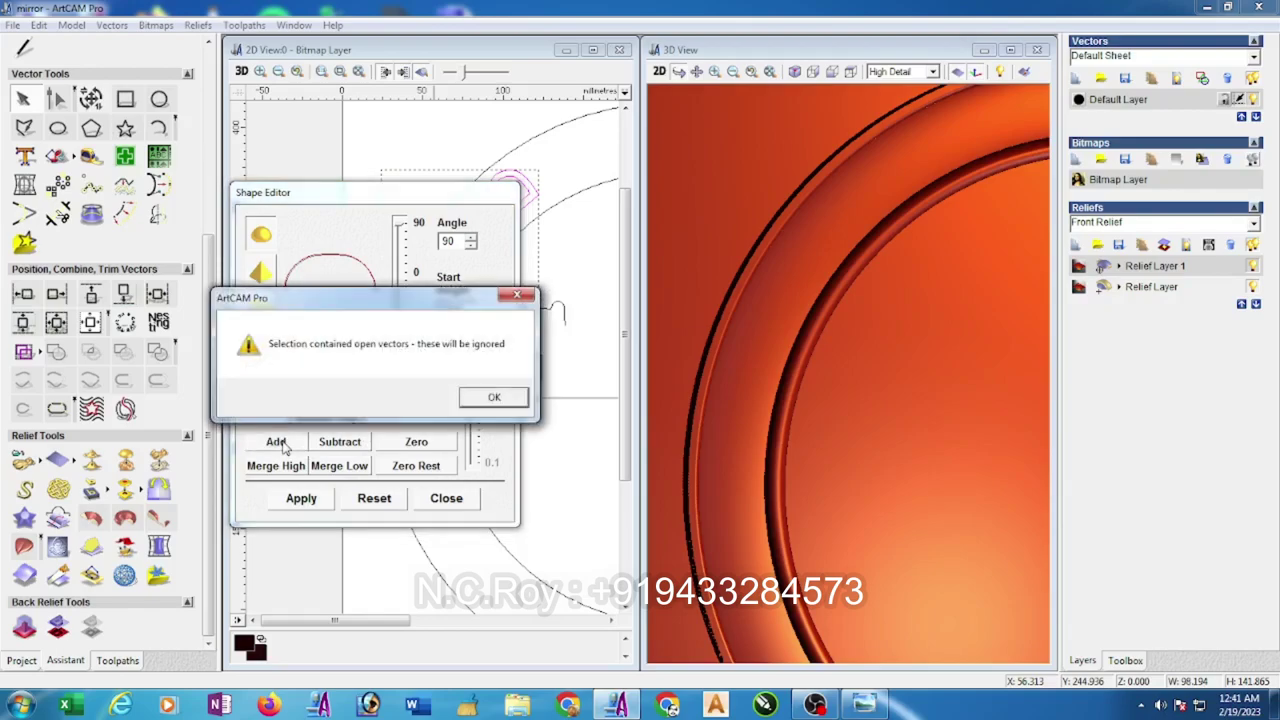
click(494, 399)
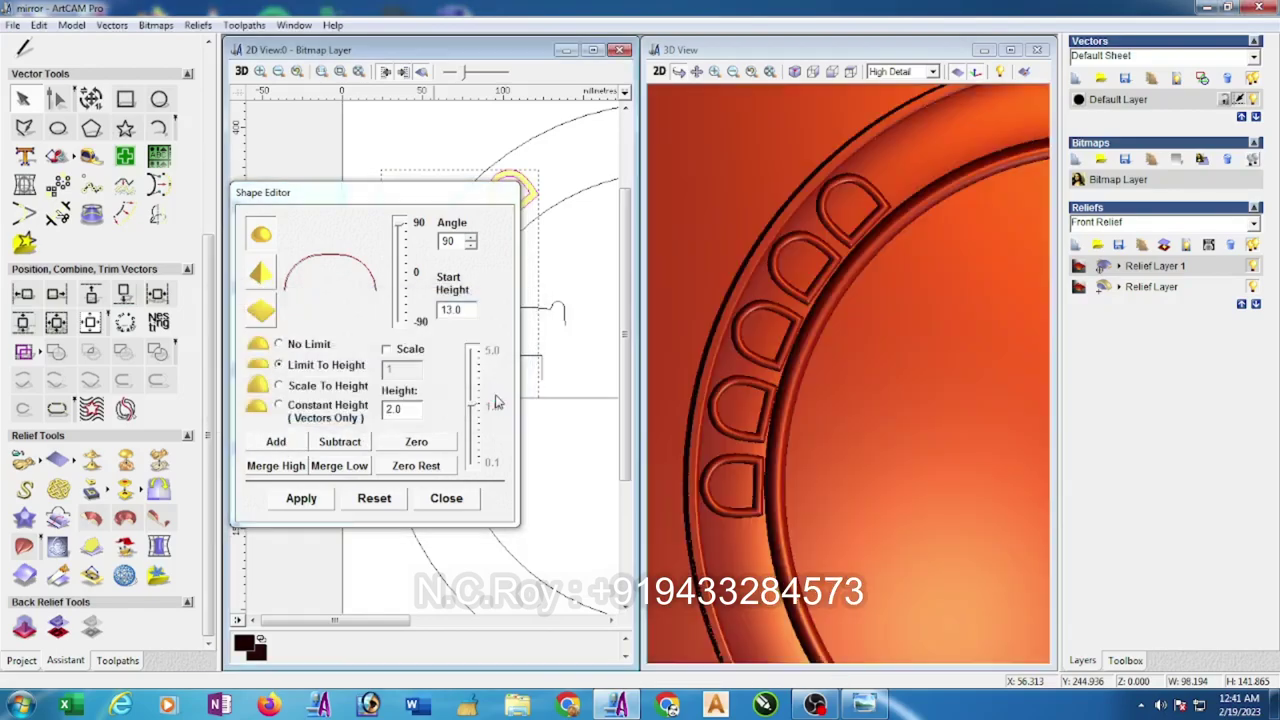
click(455, 500)
- Mirror merge the motif relief left over right and top over bottom to repeat it around the frame
scroll(514, 289, down, 3)
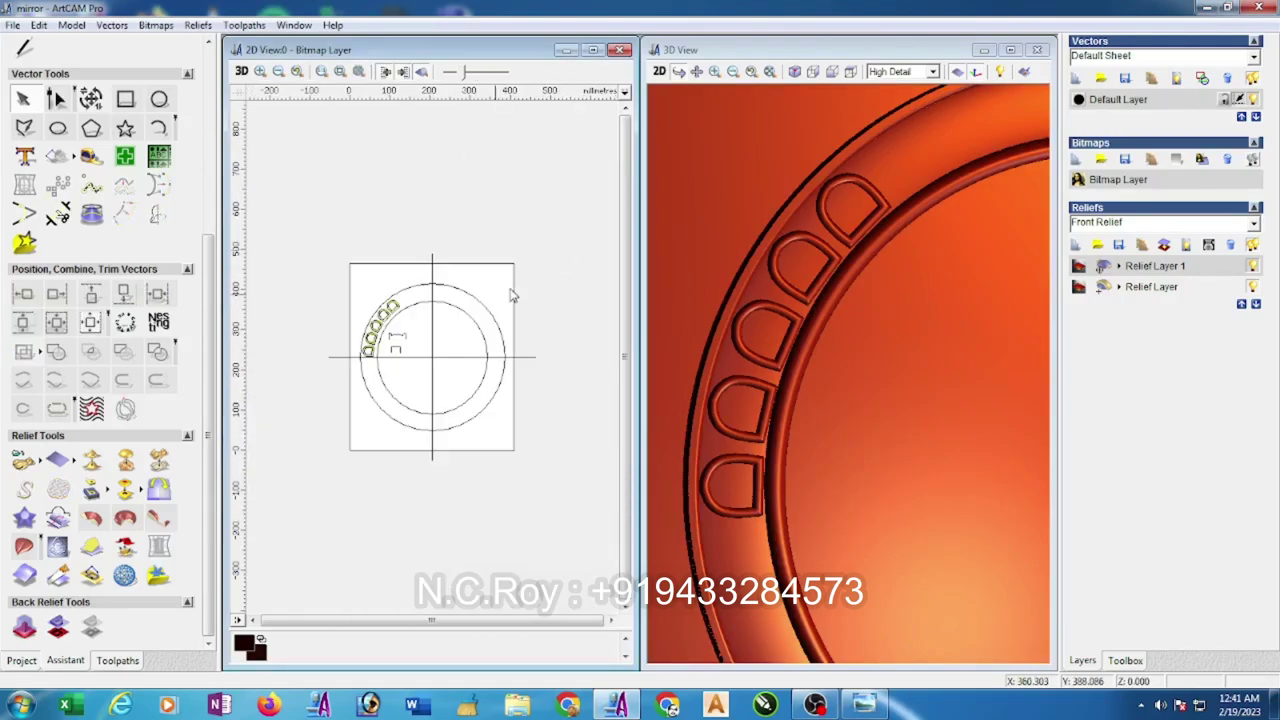
click(159, 489)
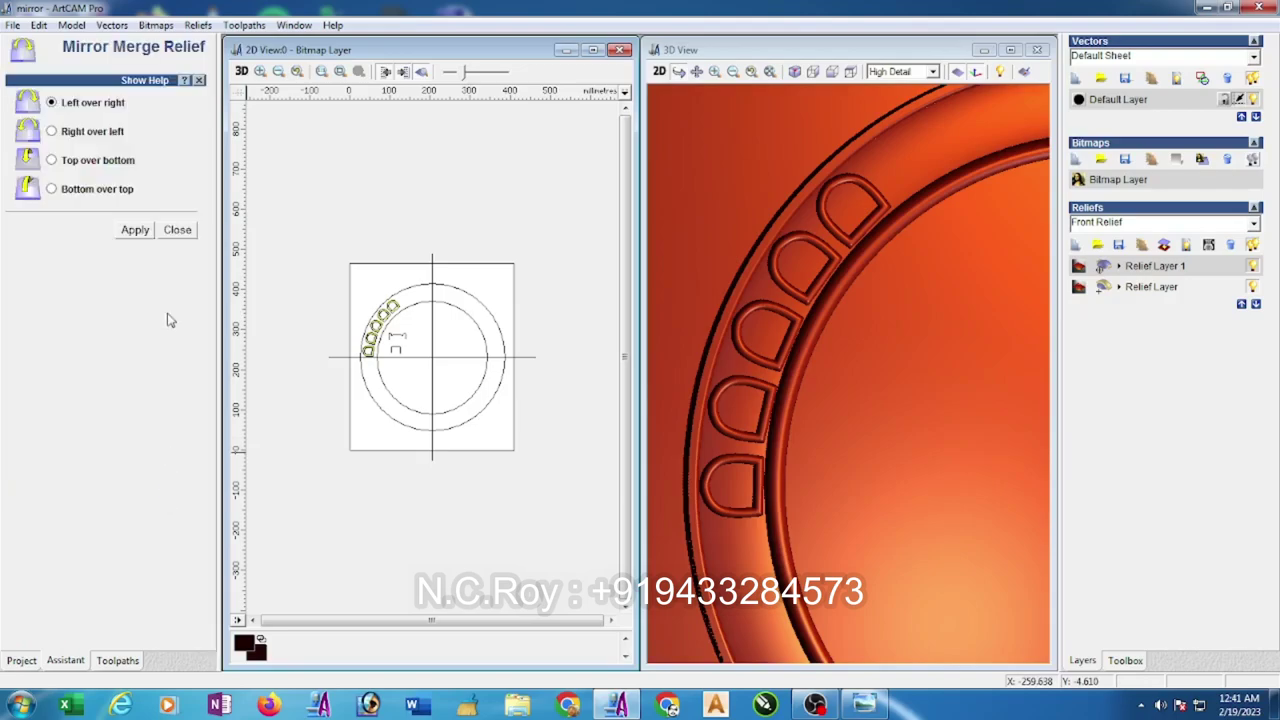
click(134, 230)
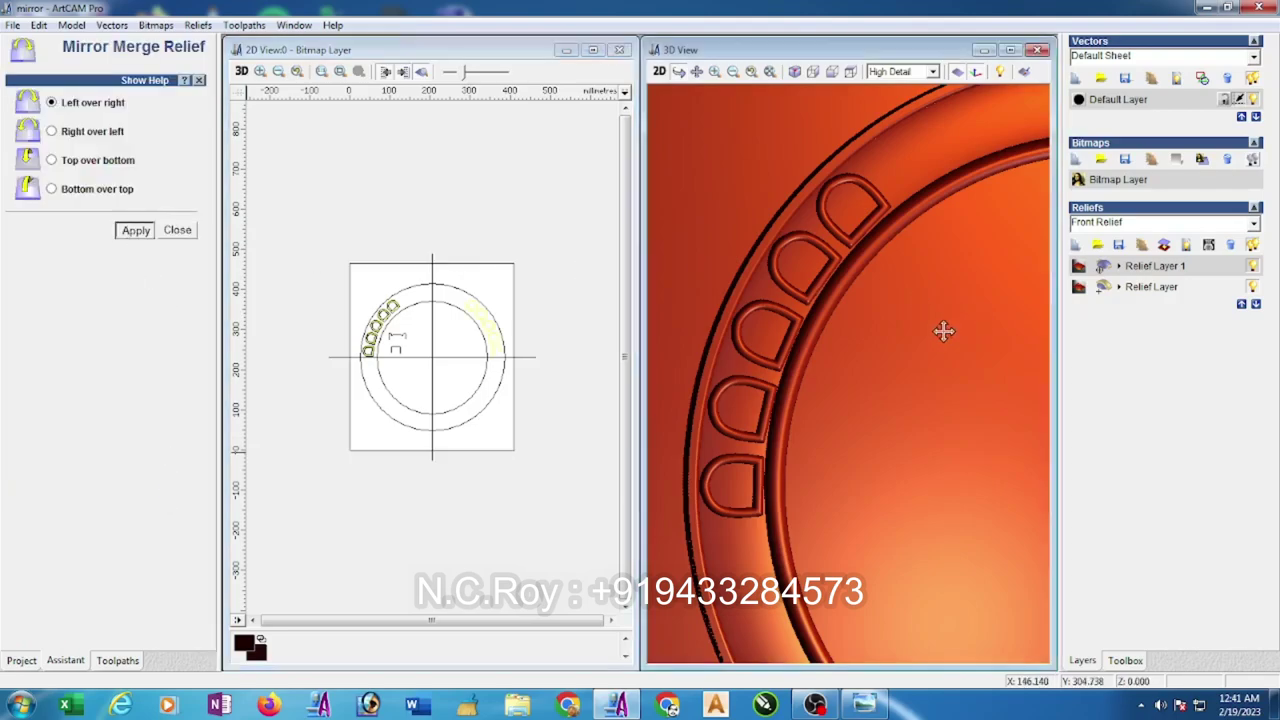
scroll(909, 350, up, 2)
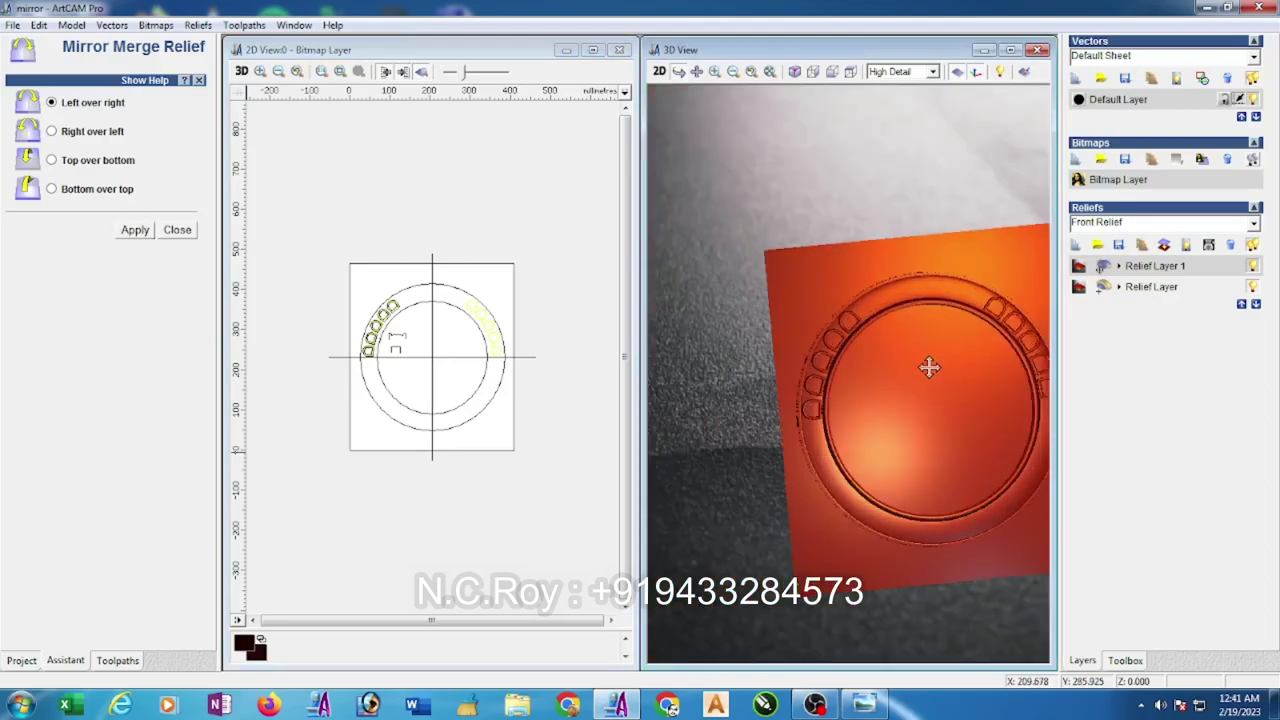
scroll(961, 383, down, 1)
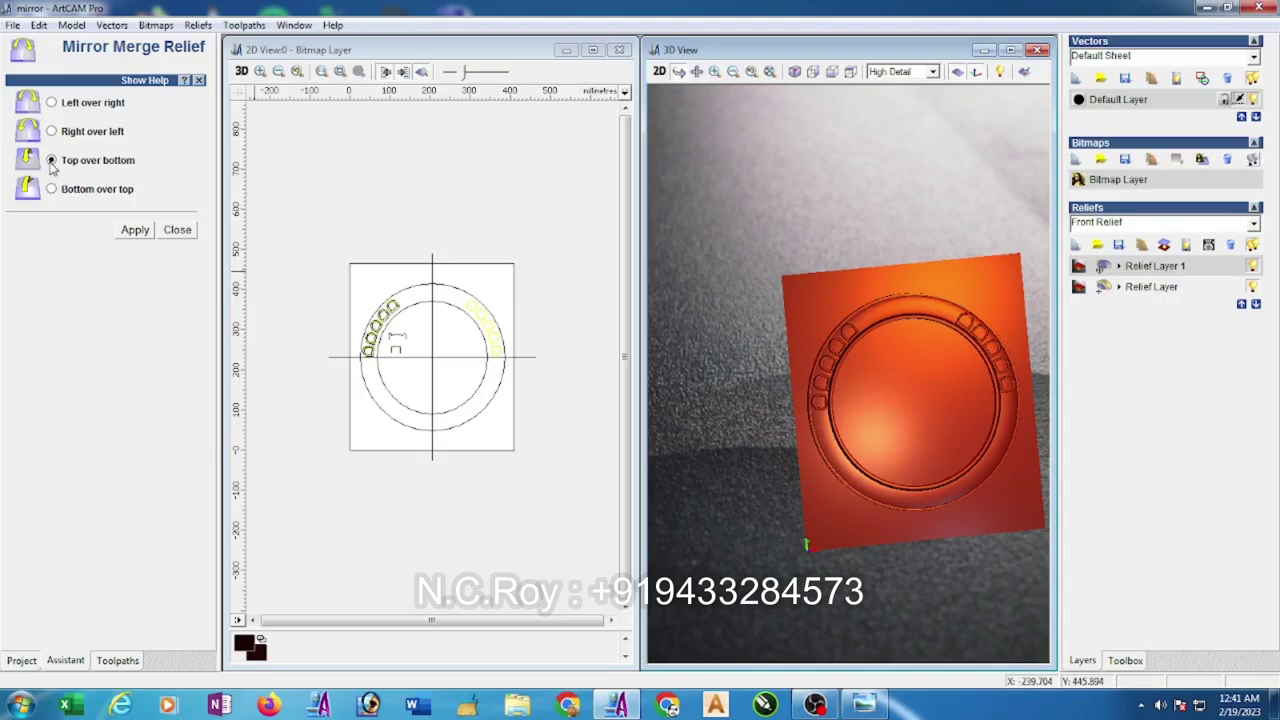
click(136, 231)
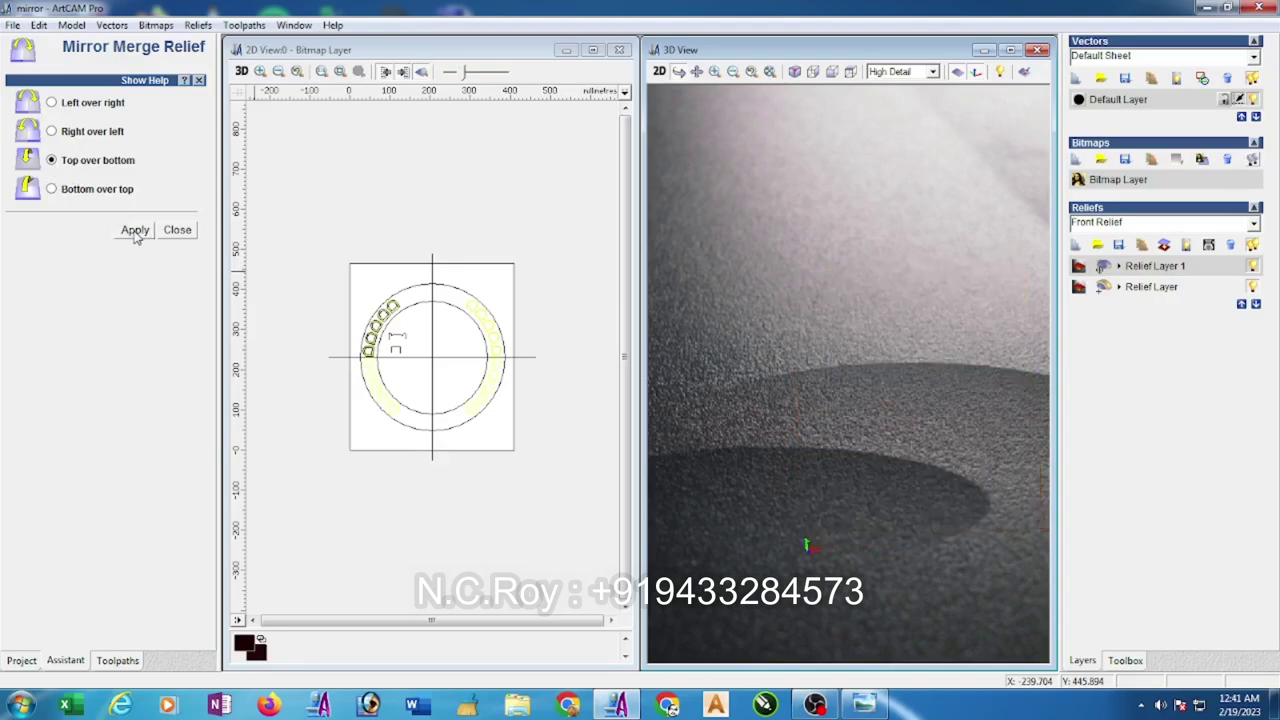
click(188, 231)
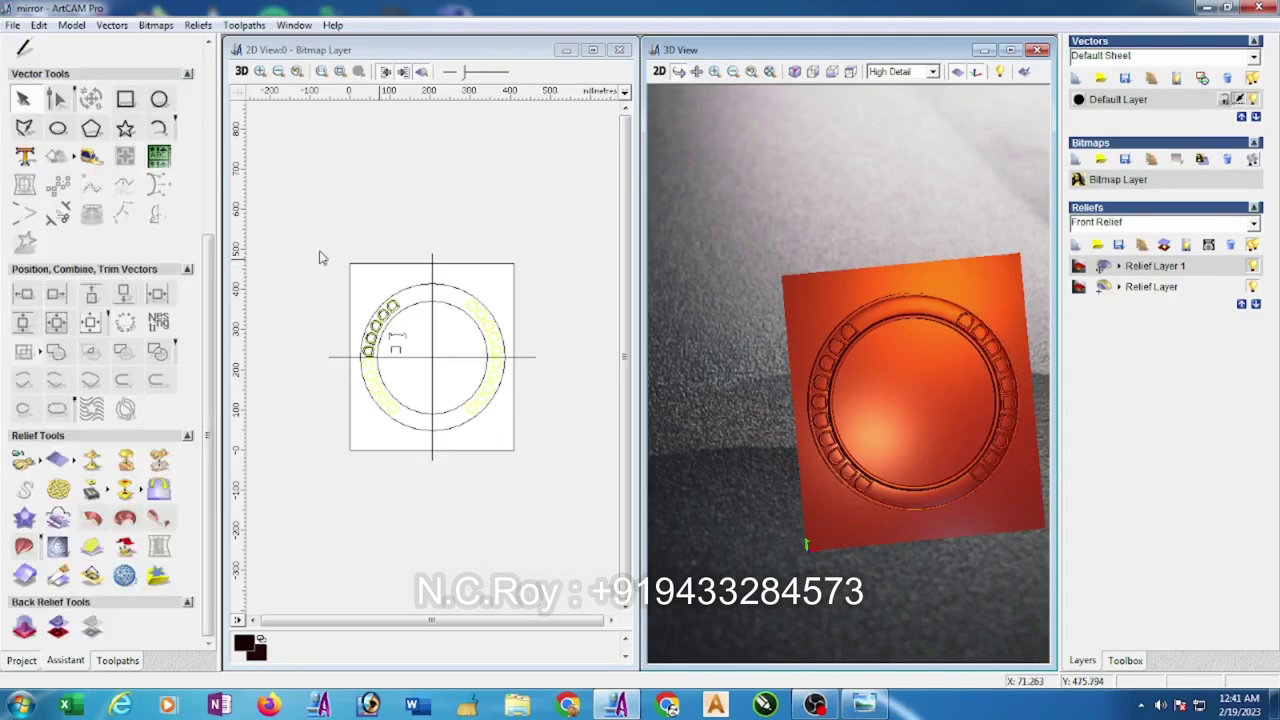
- Create a new relief layer above Relief Layer 1 and give it the same combine mode as that layer
drag(929, 426, 886, 409)
scroll(951, 425, up, 2)
click(697, 71)
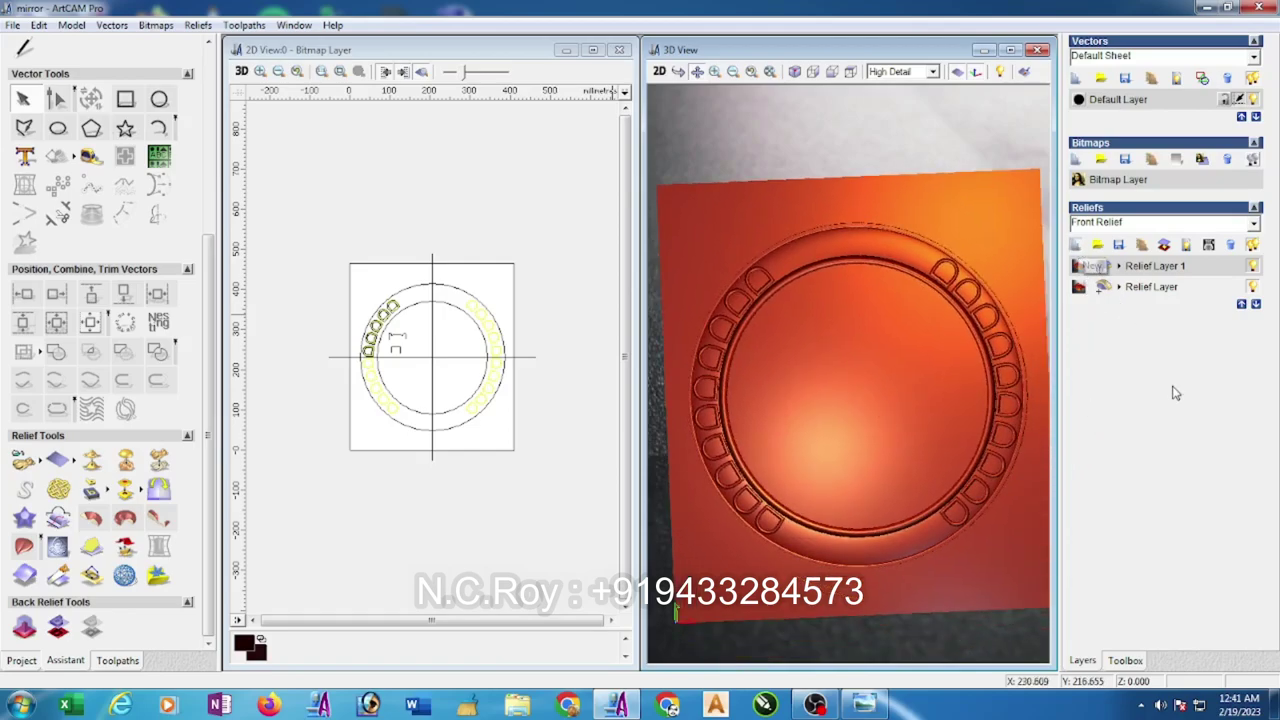
click(1119, 267)
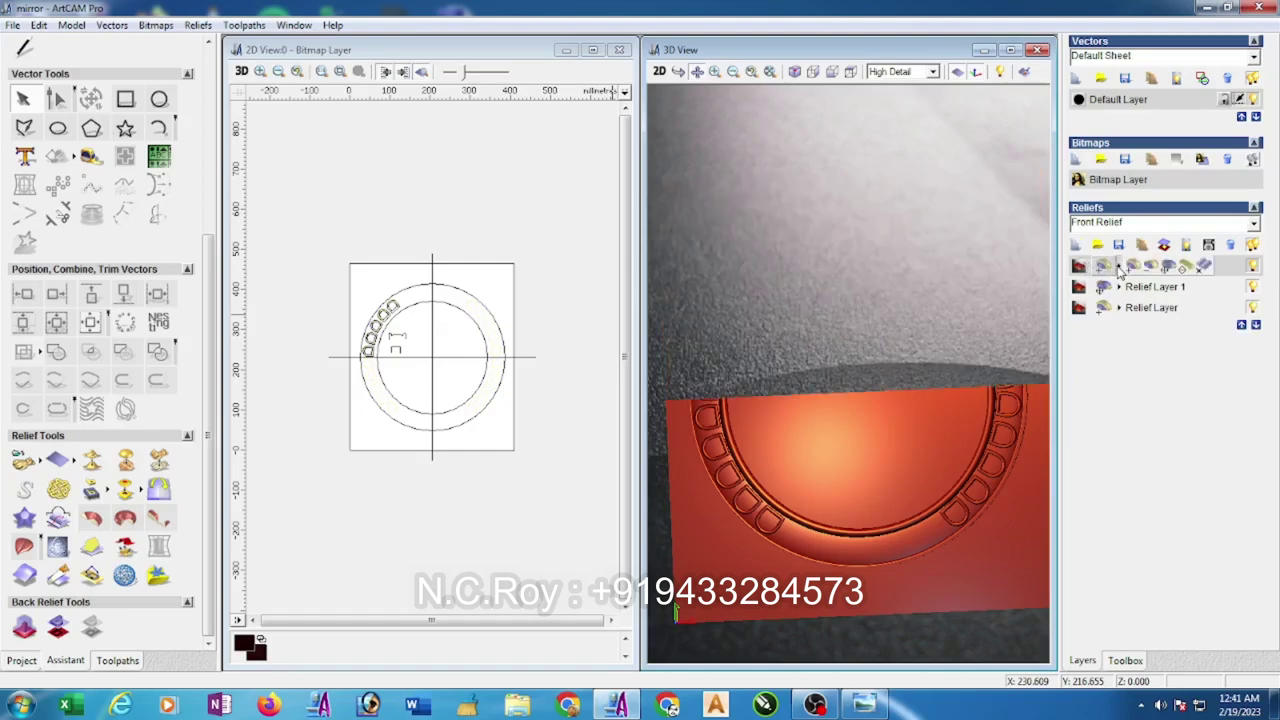
click(1134, 267)
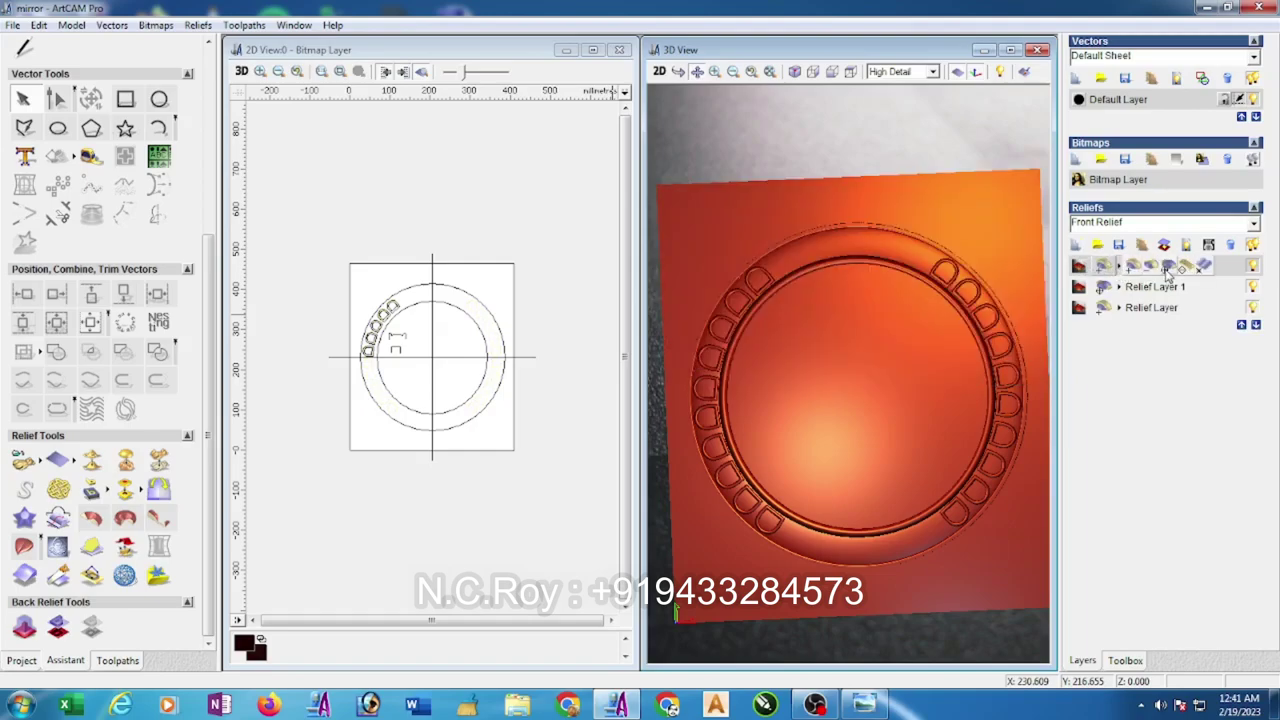
- Show the reference bitmap in the 2D view again and add a new vector layer
click(422, 72)
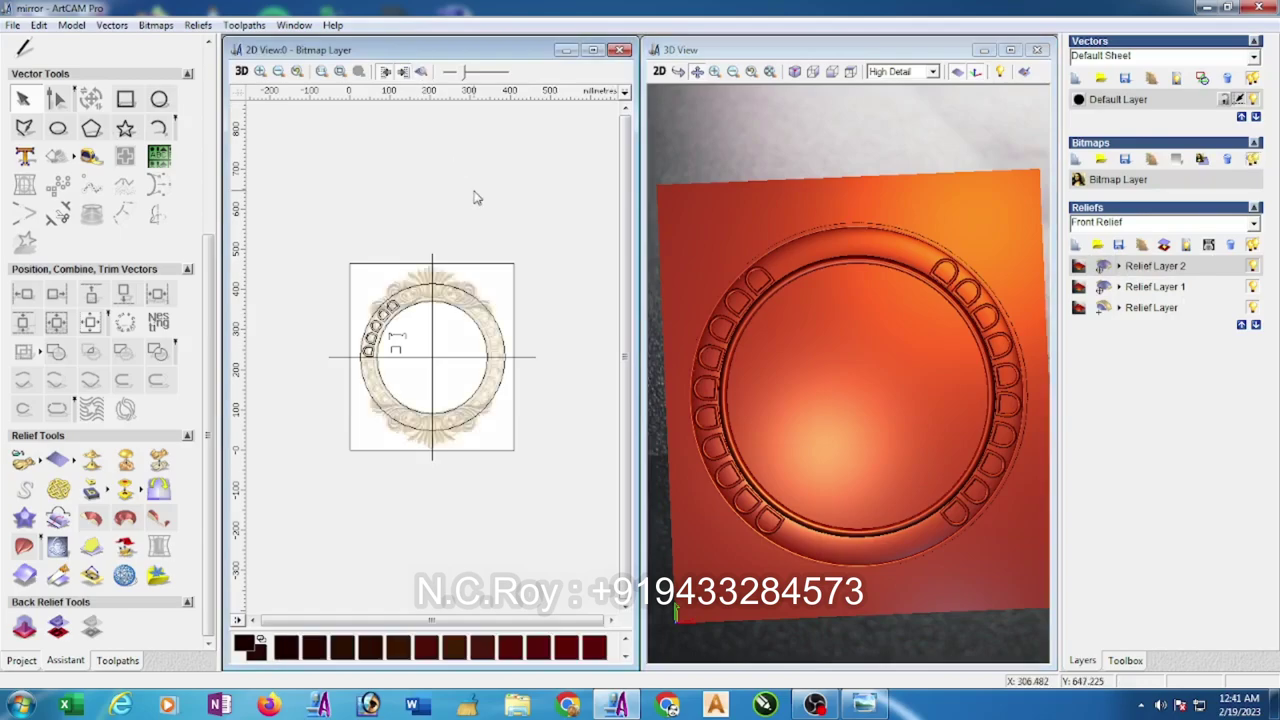
scroll(406, 357, up, 2)
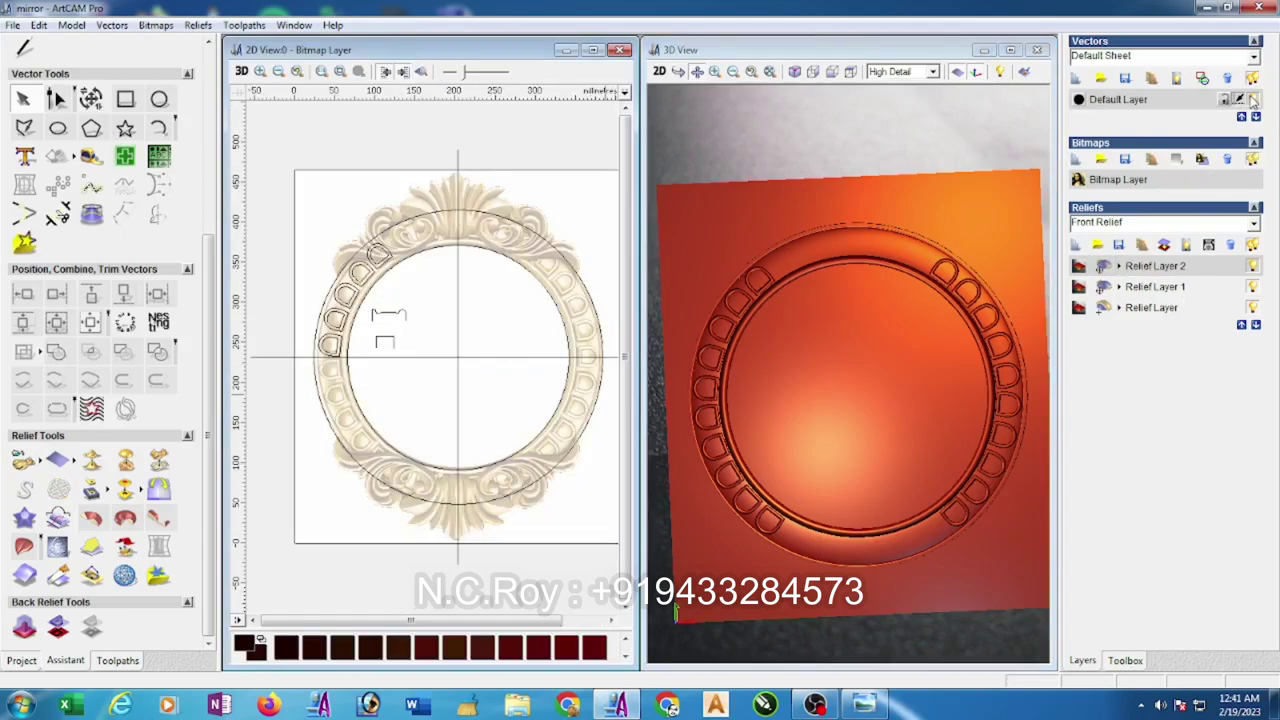
click(1076, 78)
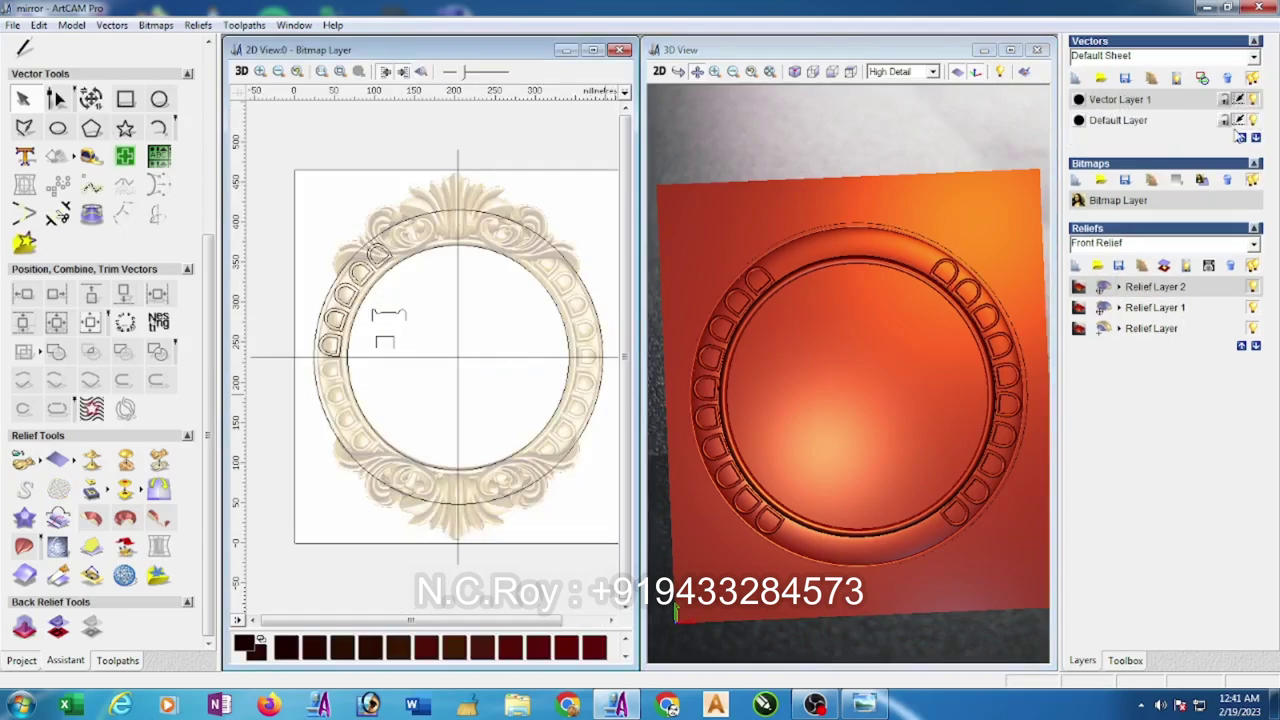
- Copy the horizontal and vertical centre lines onto Vector Layer 1 and hide the Default Layer
click(490, 358)
shift+click(460, 391)
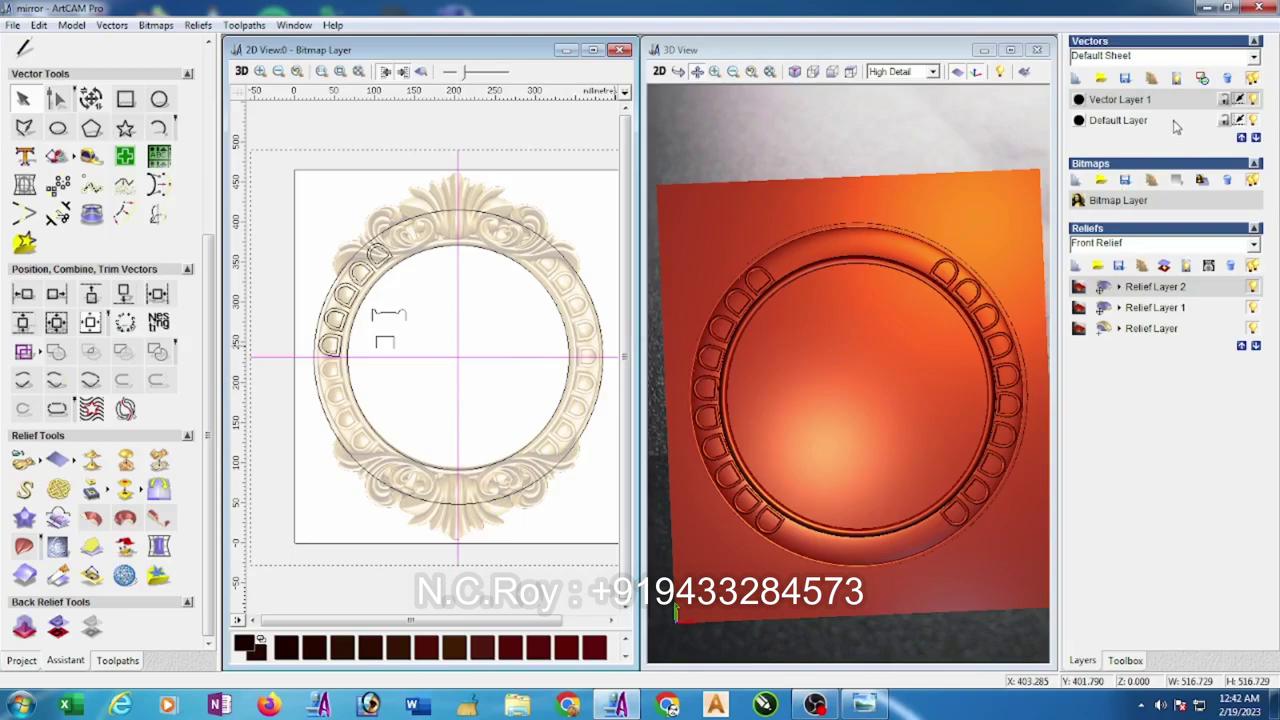
click(1255, 120)
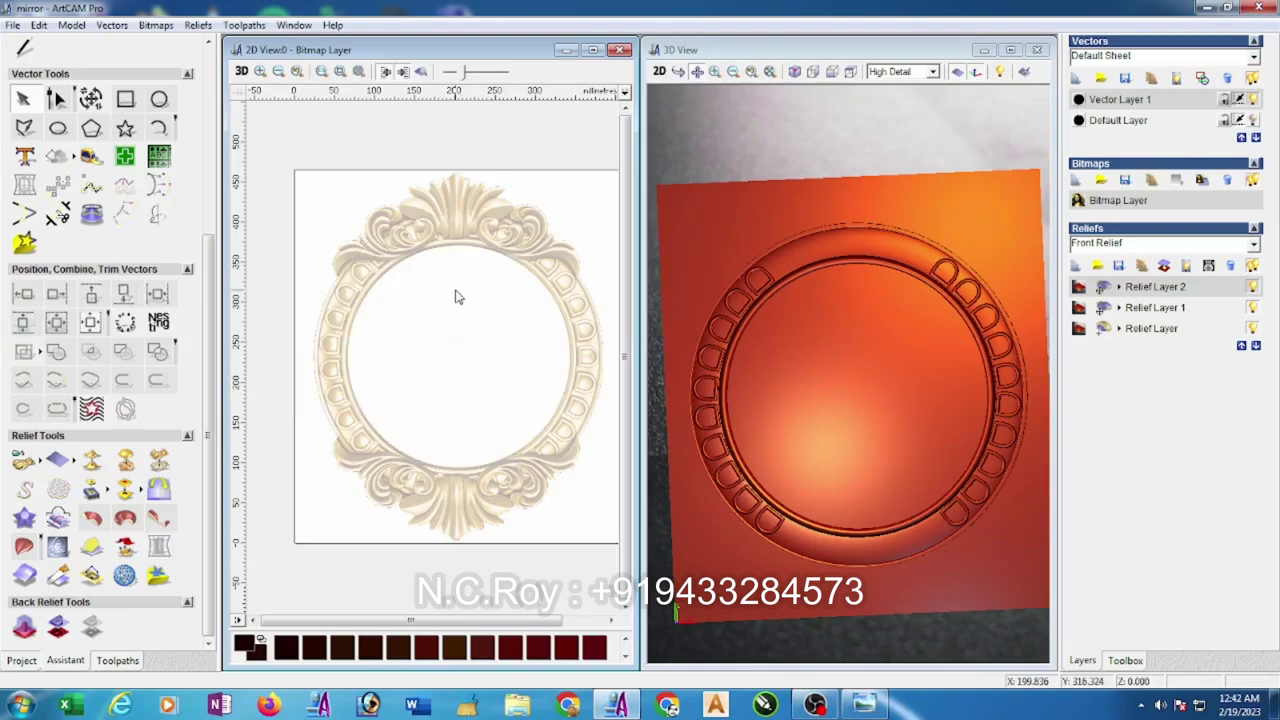
key(ctrl+v)
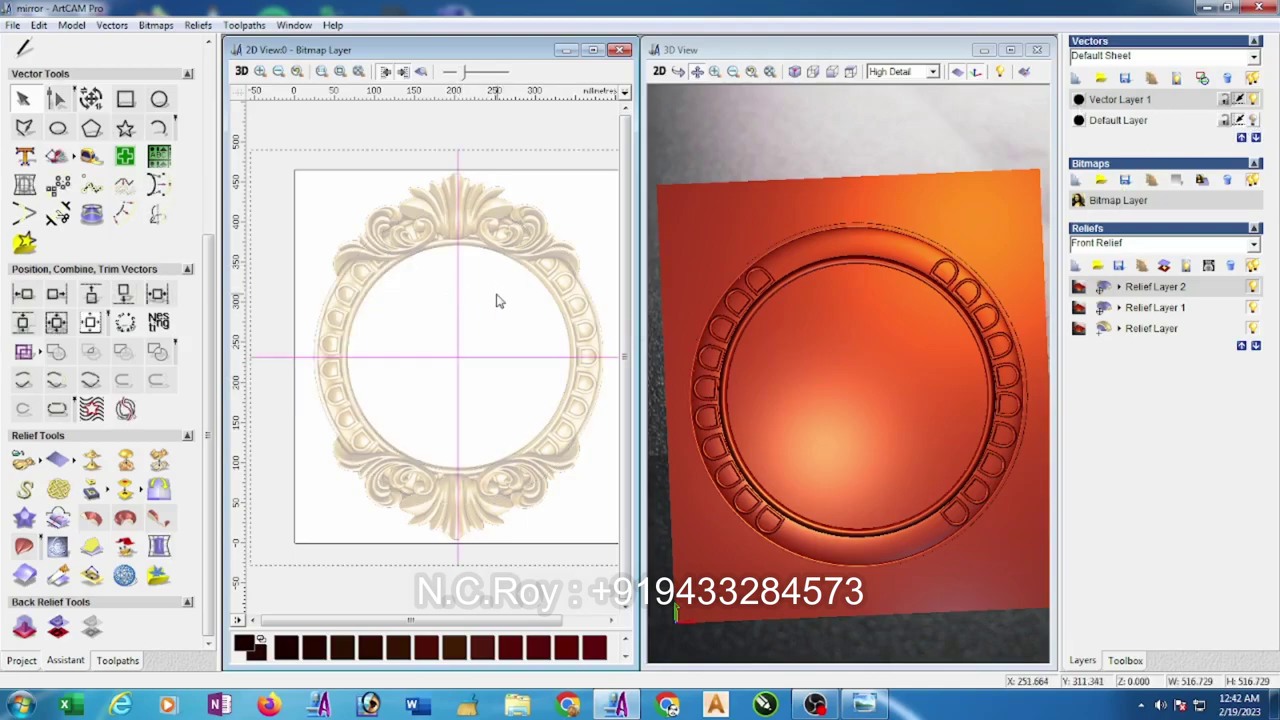
click(496, 295)
- Maximize the 2D view, save the model, and trace the upper edge of the lower-left leaf with an open four-point polyline
scroll(381, 469, up, 2)
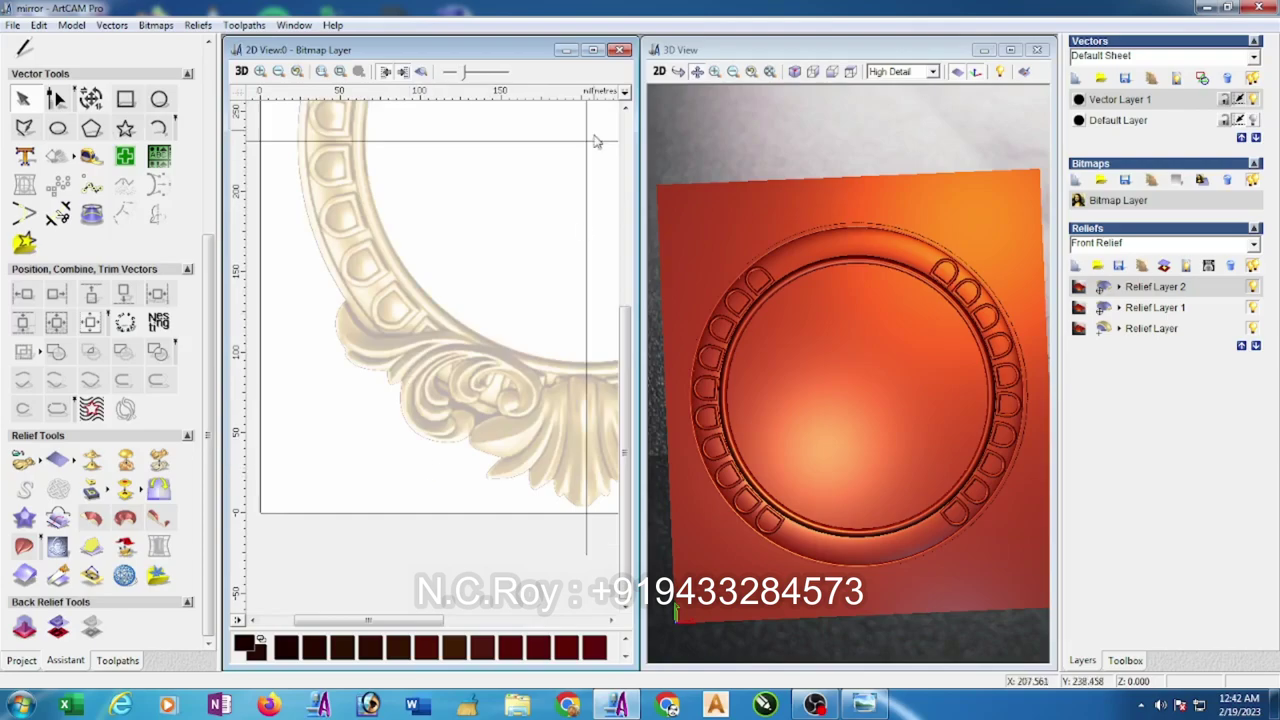
click(593, 49)
scroll(452, 390, up, 2)
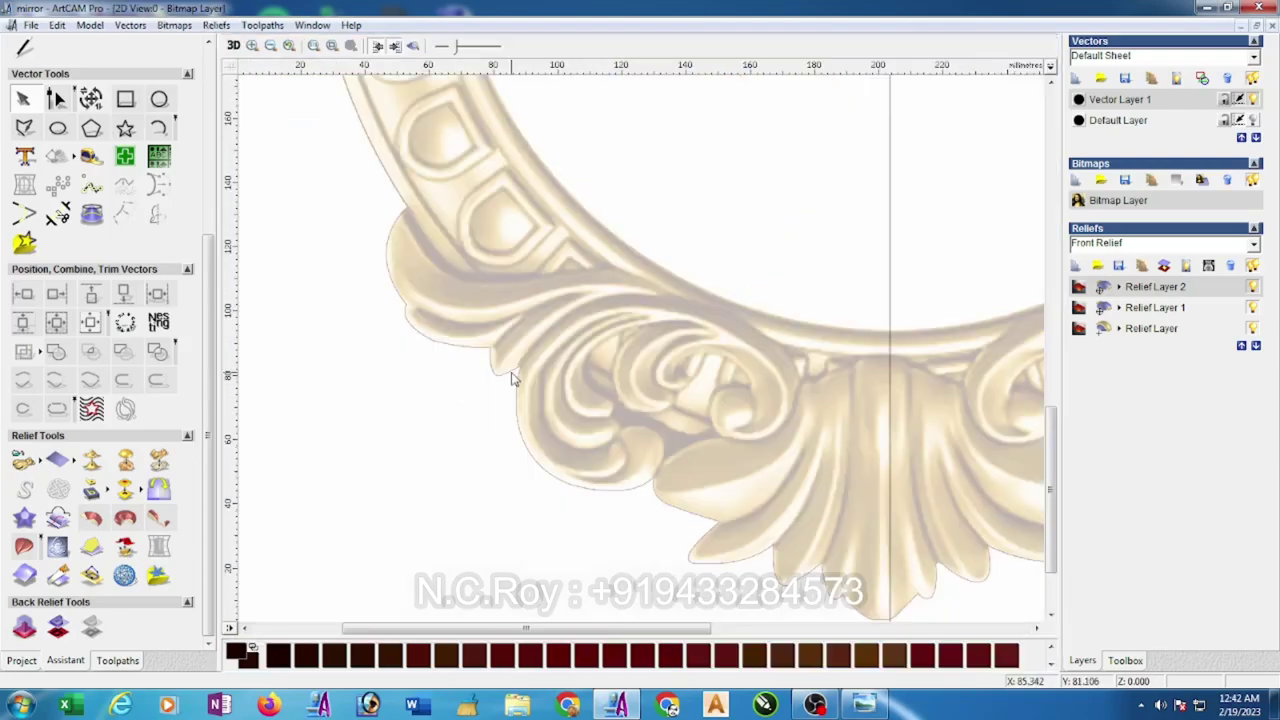
key(ctrl+s)
click(24, 127)
click(405, 208)
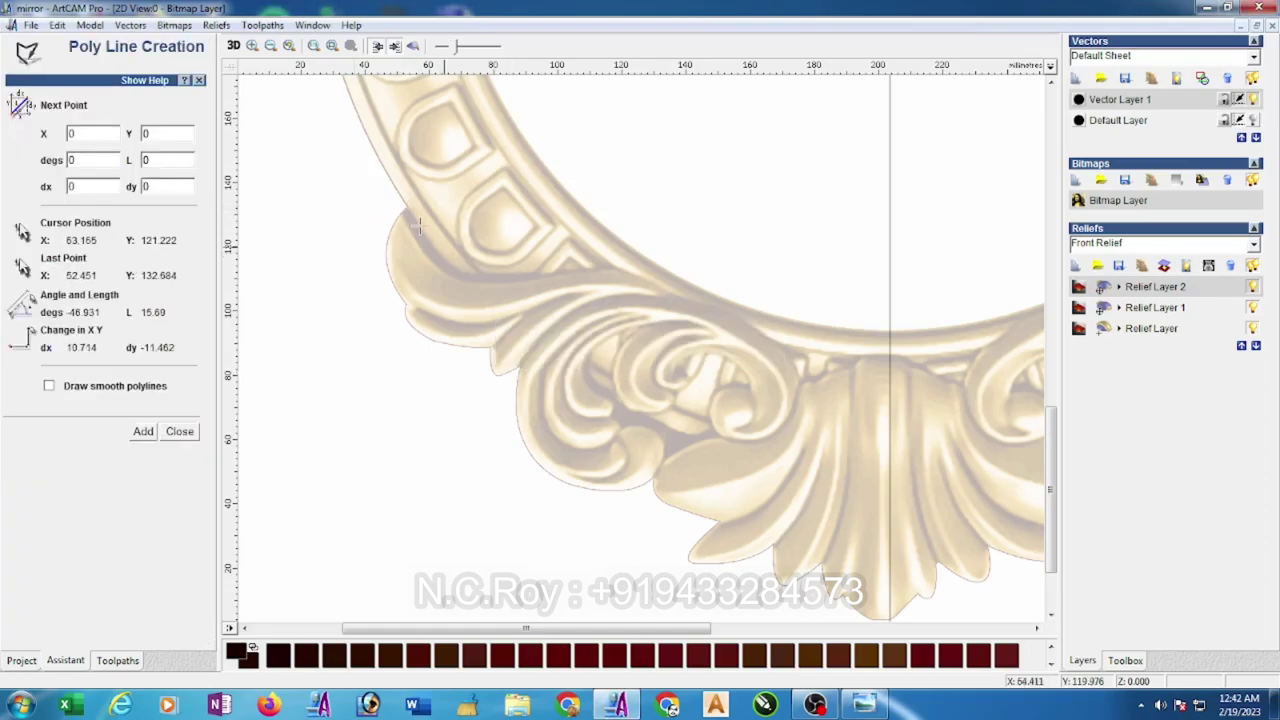
click(473, 275)
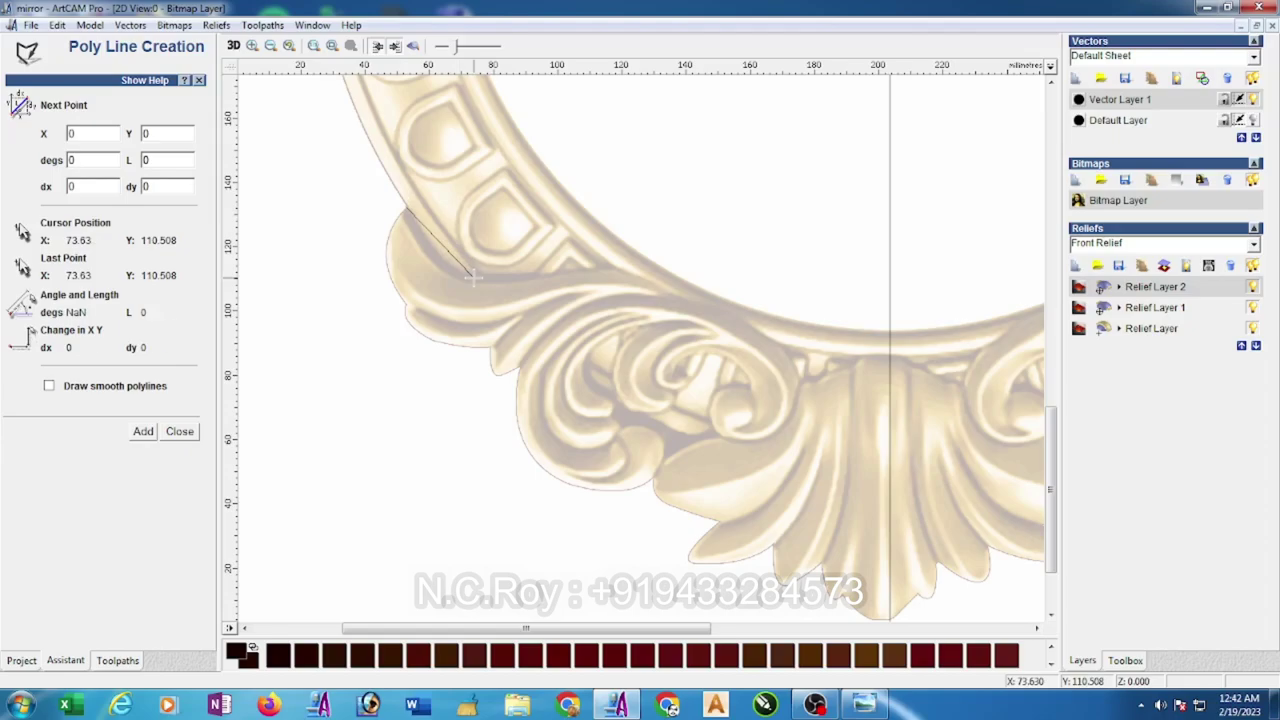
click(605, 269)
click(675, 299)
key(Escape)
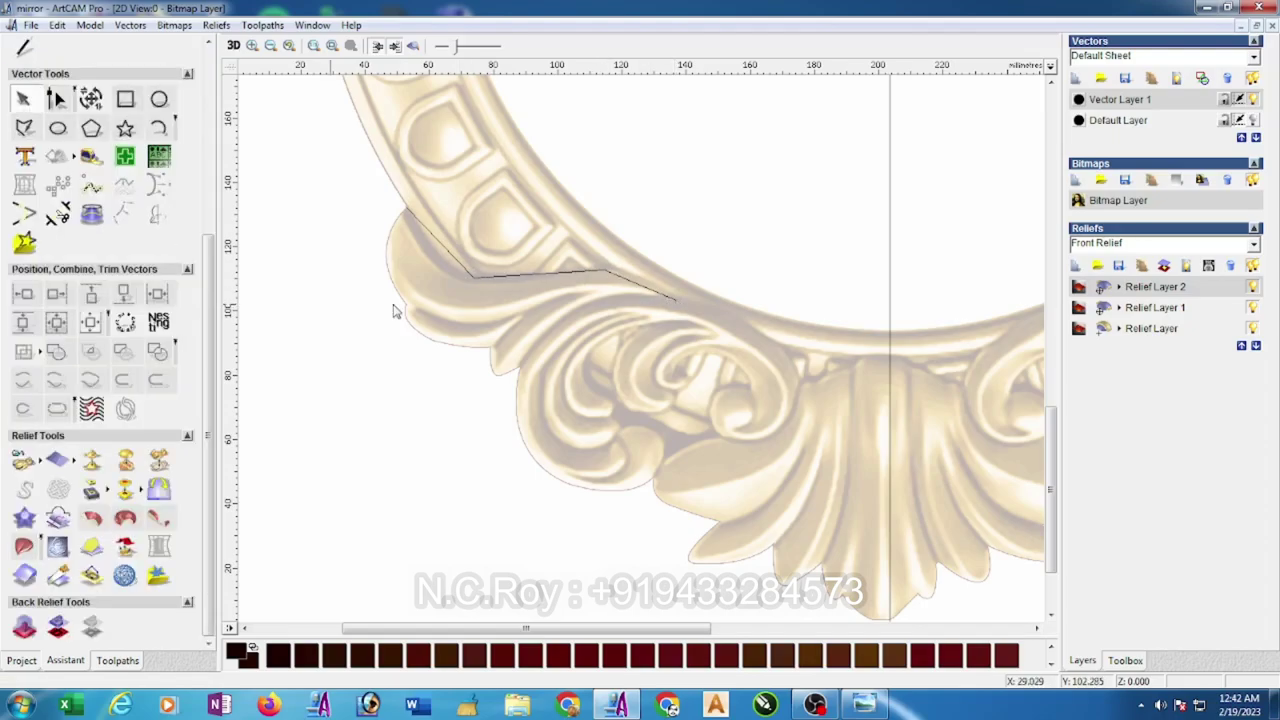
- Smooth the polyline's nodes and adjust its points and handles to follow the leaf's upper edge beneath the motif band
click(56, 98)
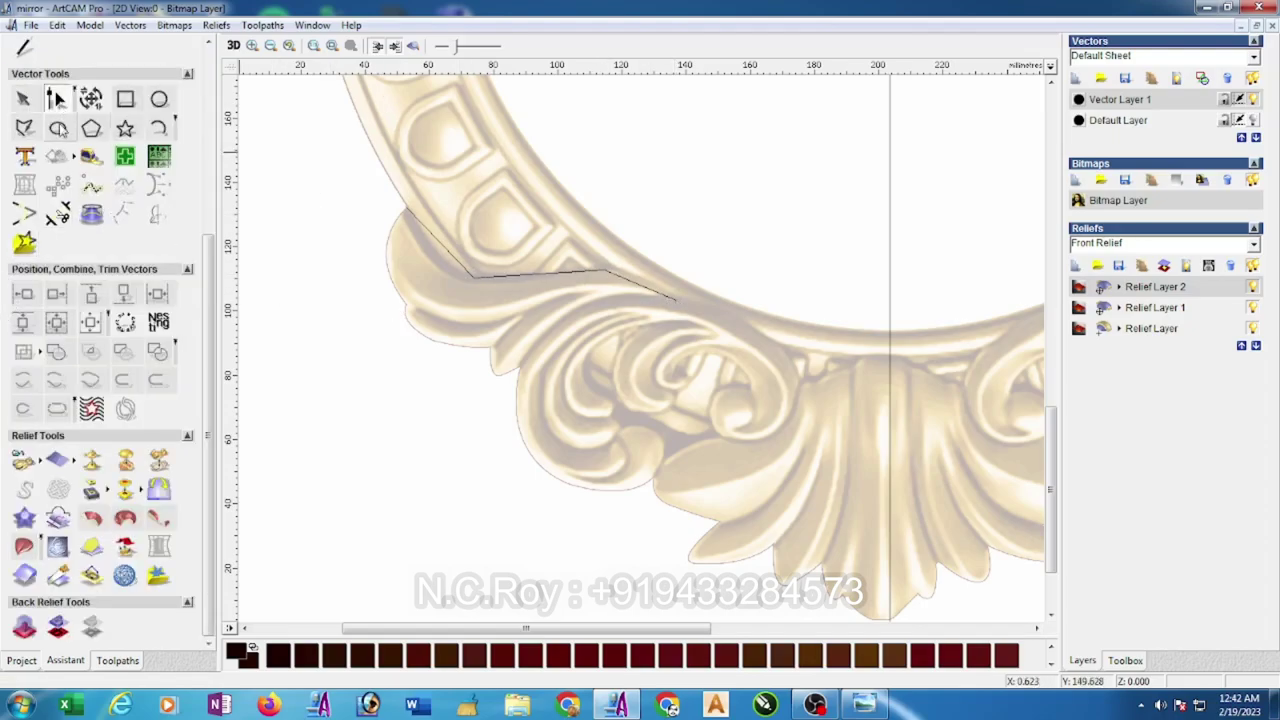
drag(342, 168, 715, 363)
key(s)
click(427, 229)
drag(427, 240, 425, 241)
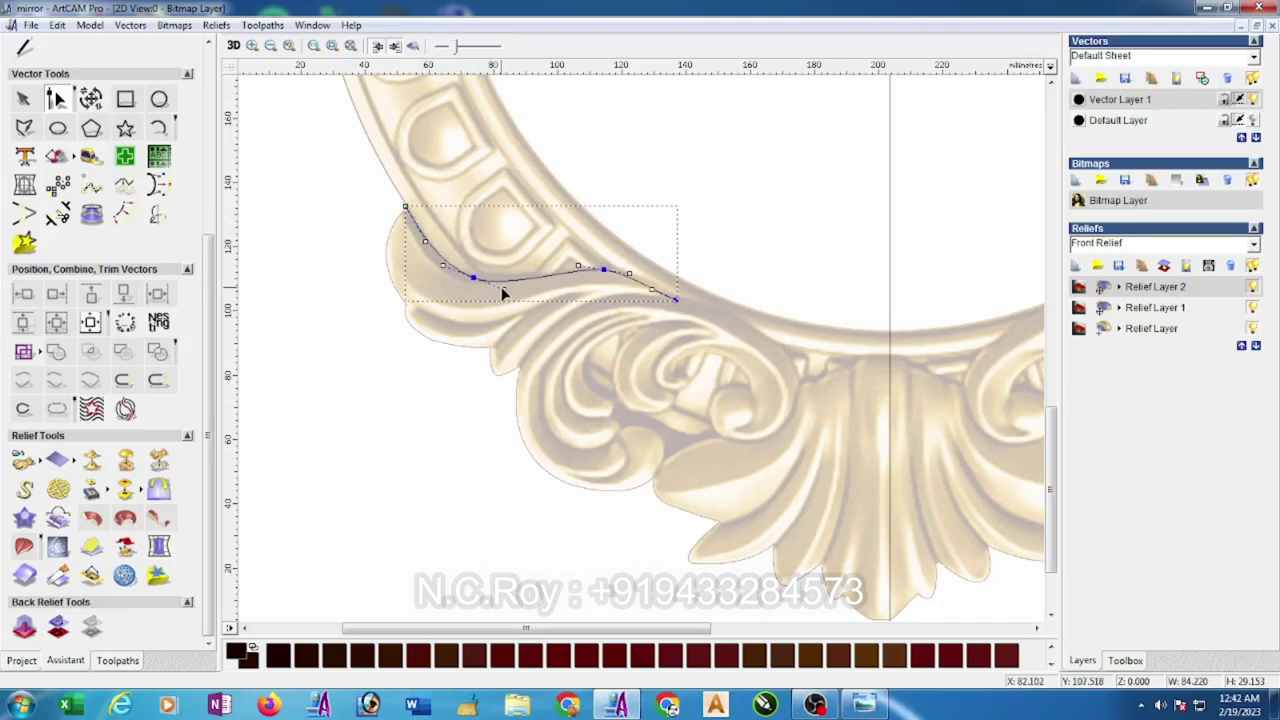
drag(504, 288, 472, 274)
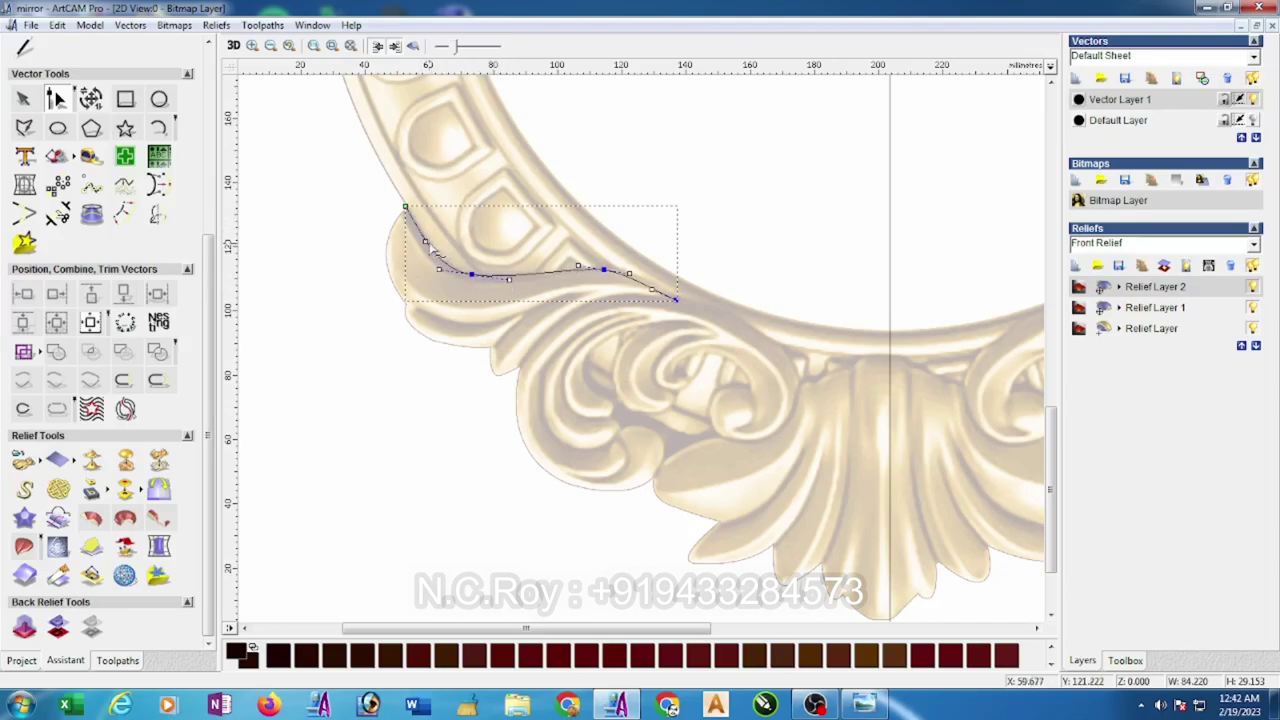
drag(652, 290, 685, 306)
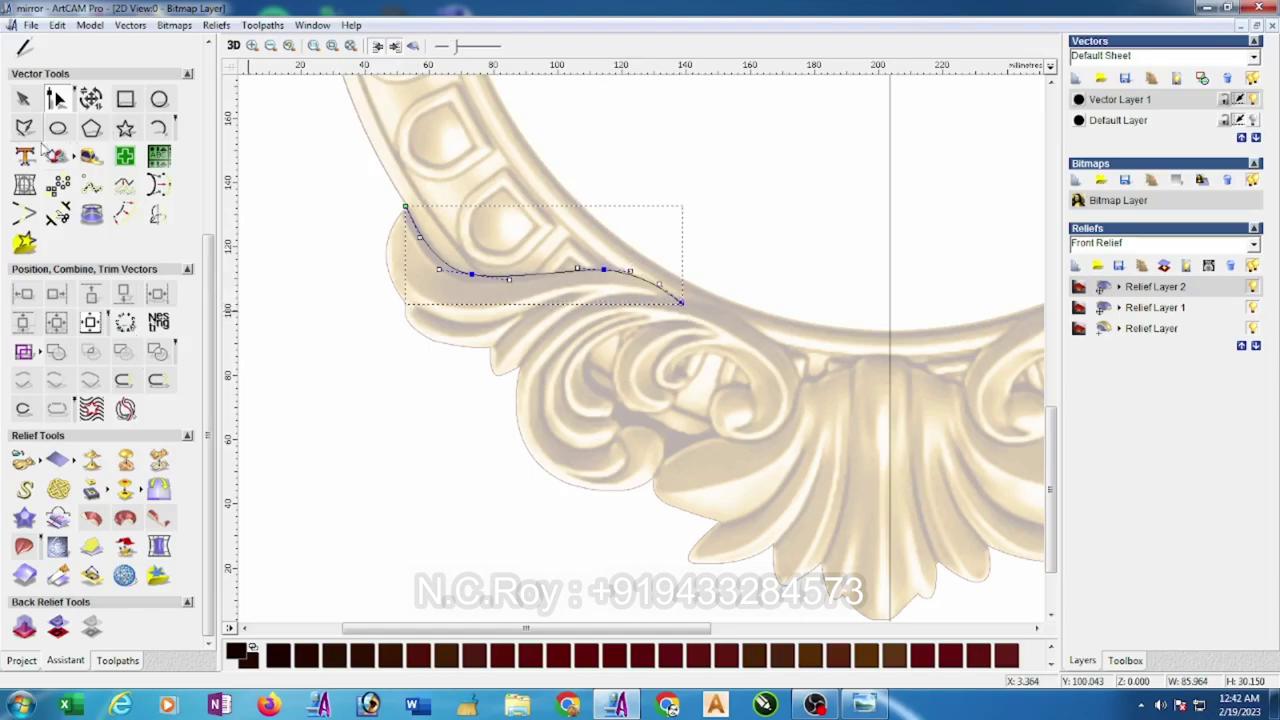
- Draw an open four-point polyline through the lower part of the leaf between the first curve's endpoints and switch to node editing
click(27, 130)
click(406, 205)
click(455, 326)
click(590, 292)
click(682, 303)
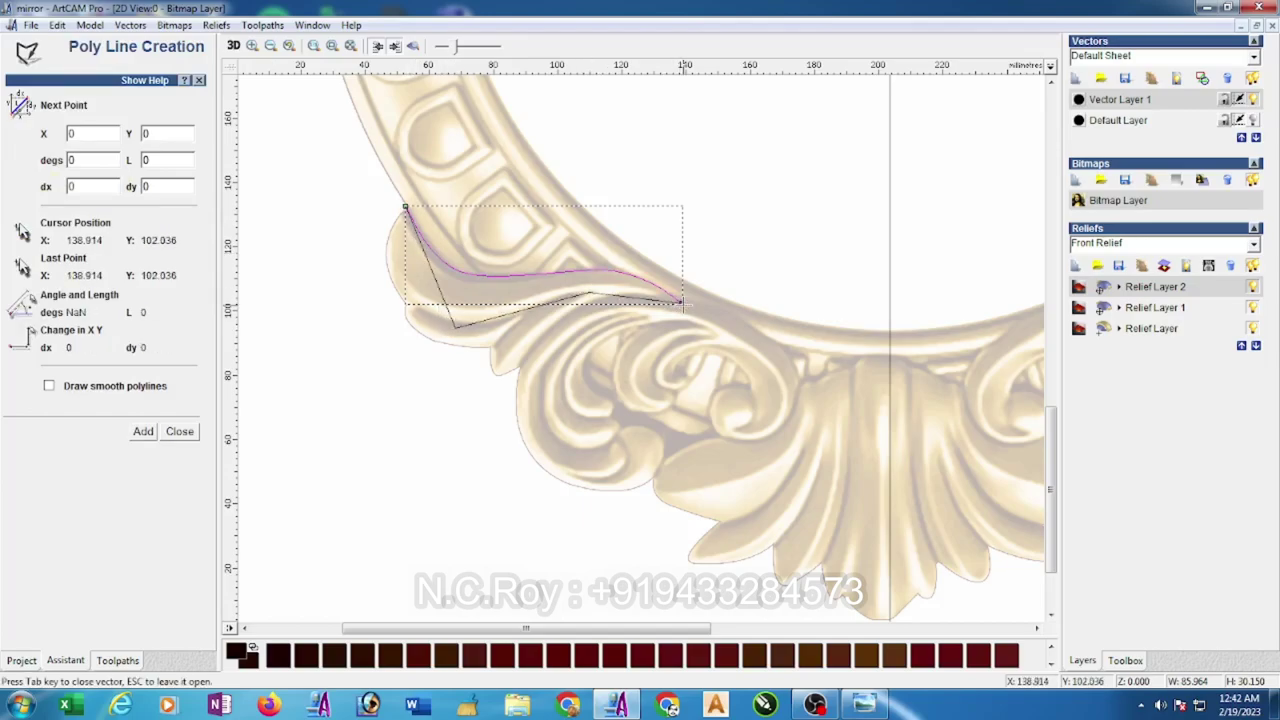
key(Escape)
click(57, 99)
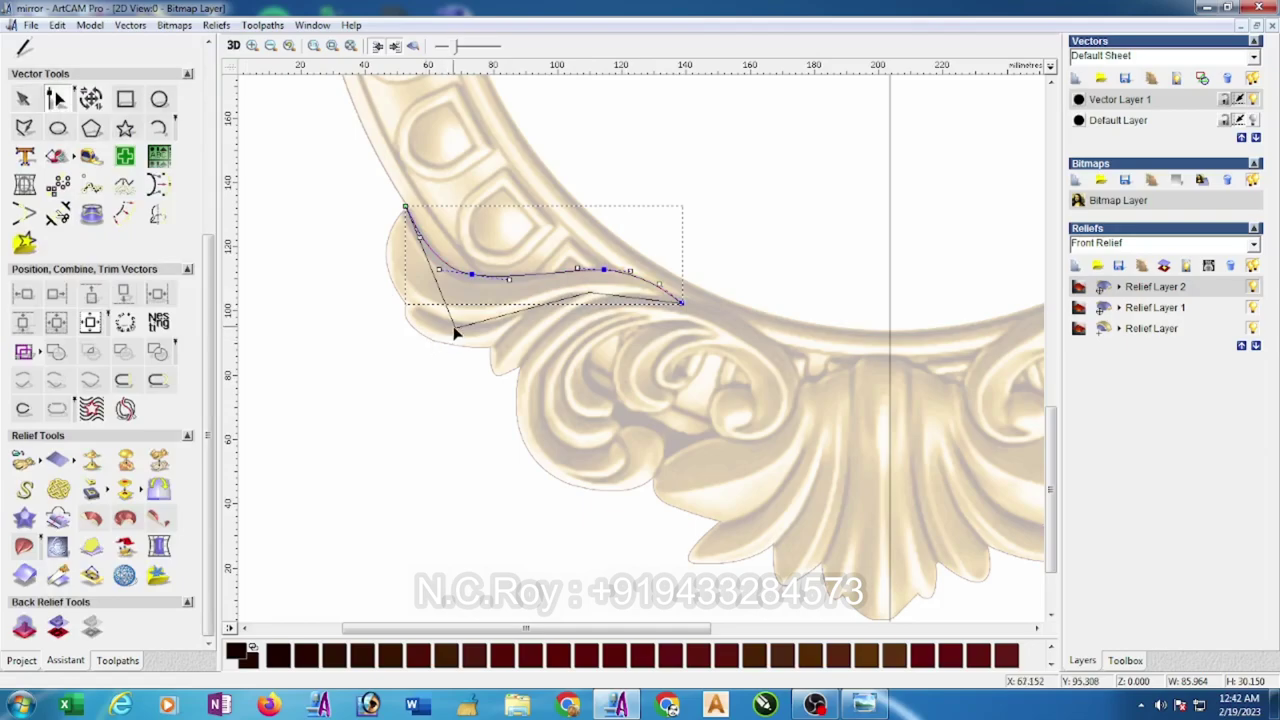
- Smooth the lower leaf polyline's nodes and adjust its handles to follow the leaf's rounded tip and lower edge
click(454, 328)
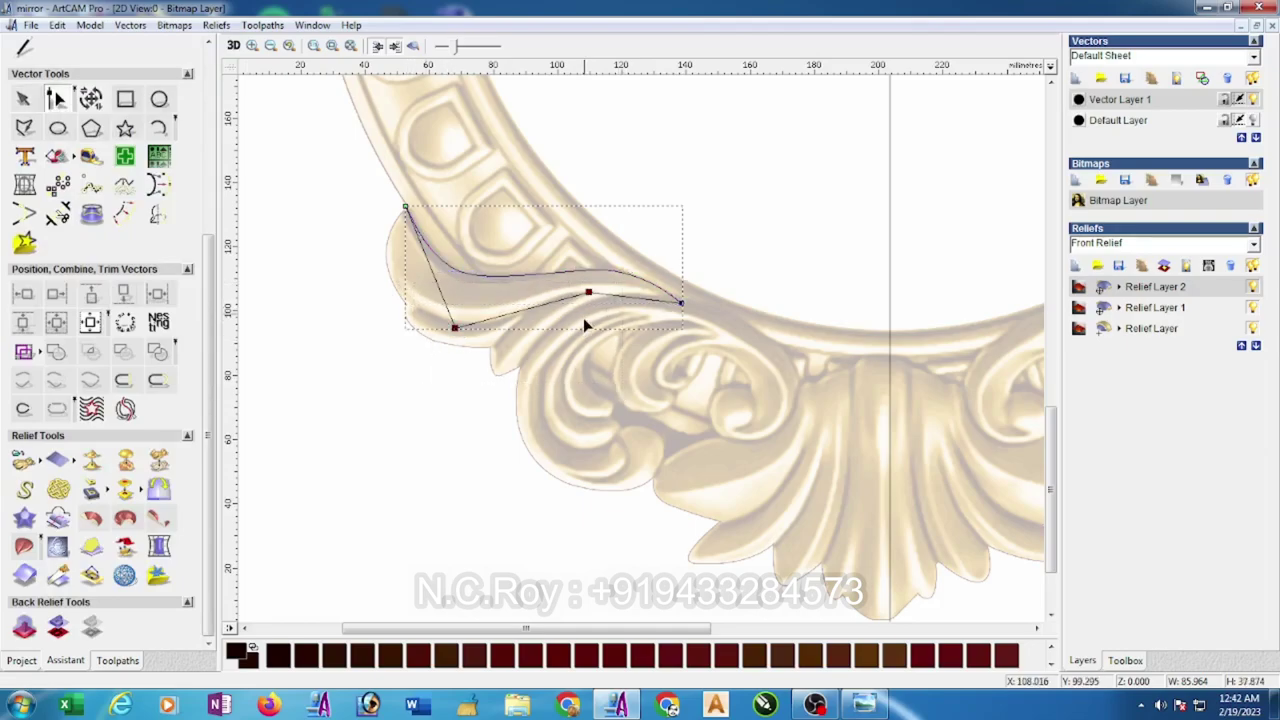
key(s)
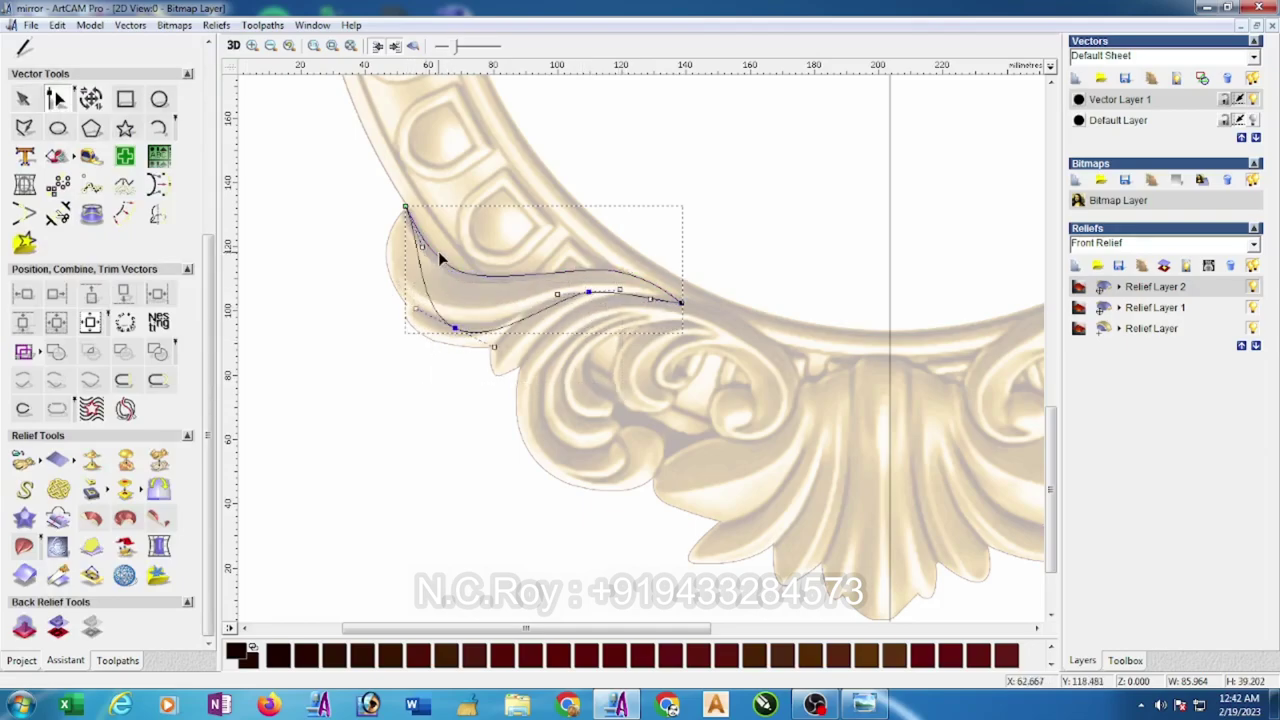
drag(423, 243, 352, 274)
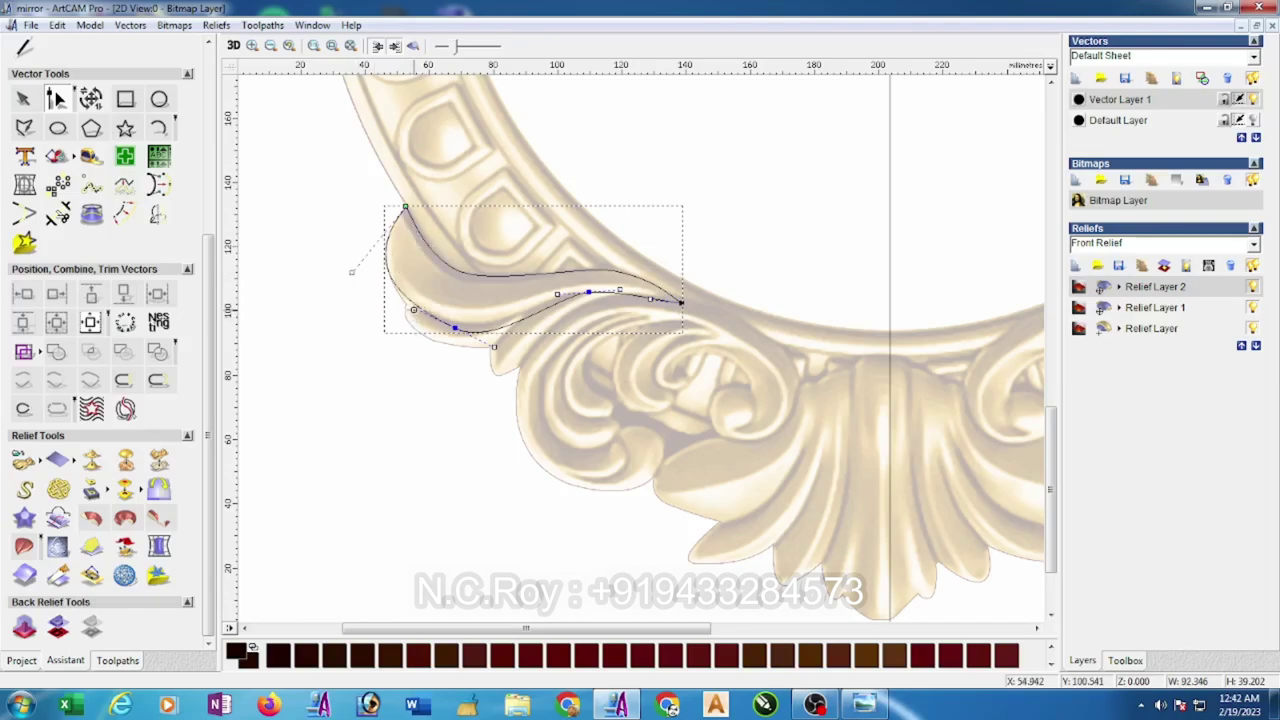
drag(414, 309, 405, 319)
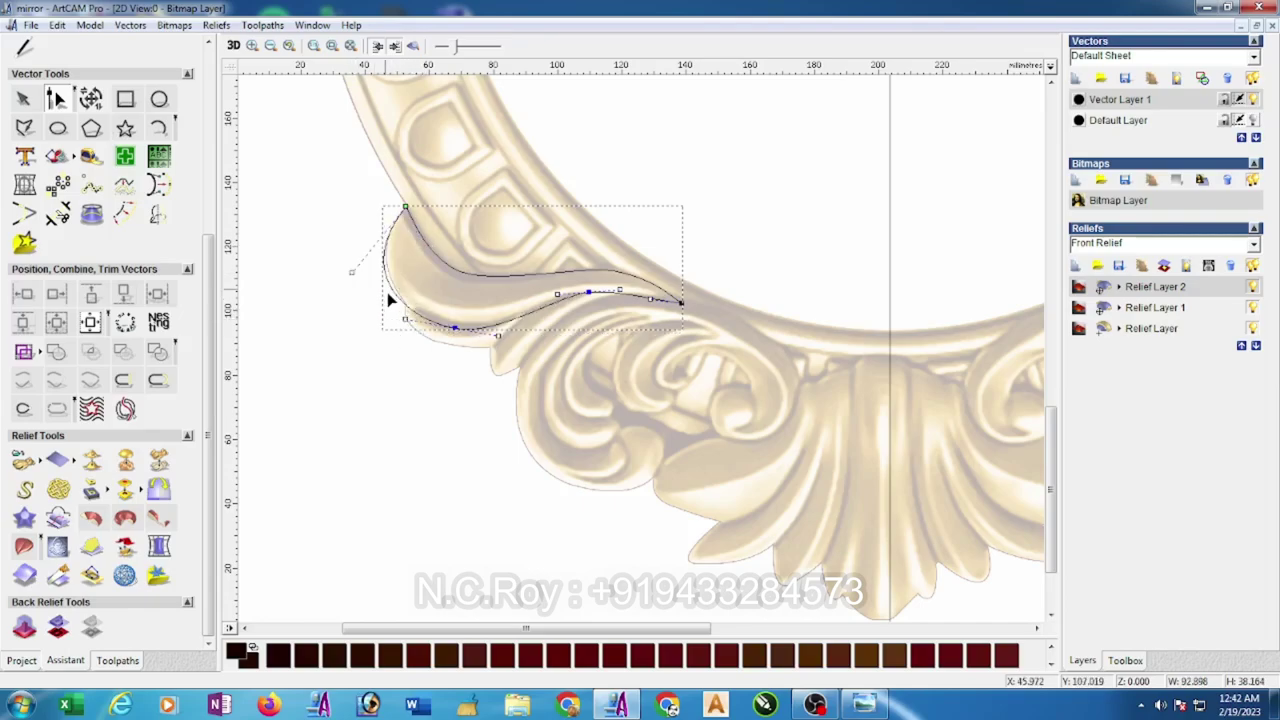
drag(352, 273, 357, 269)
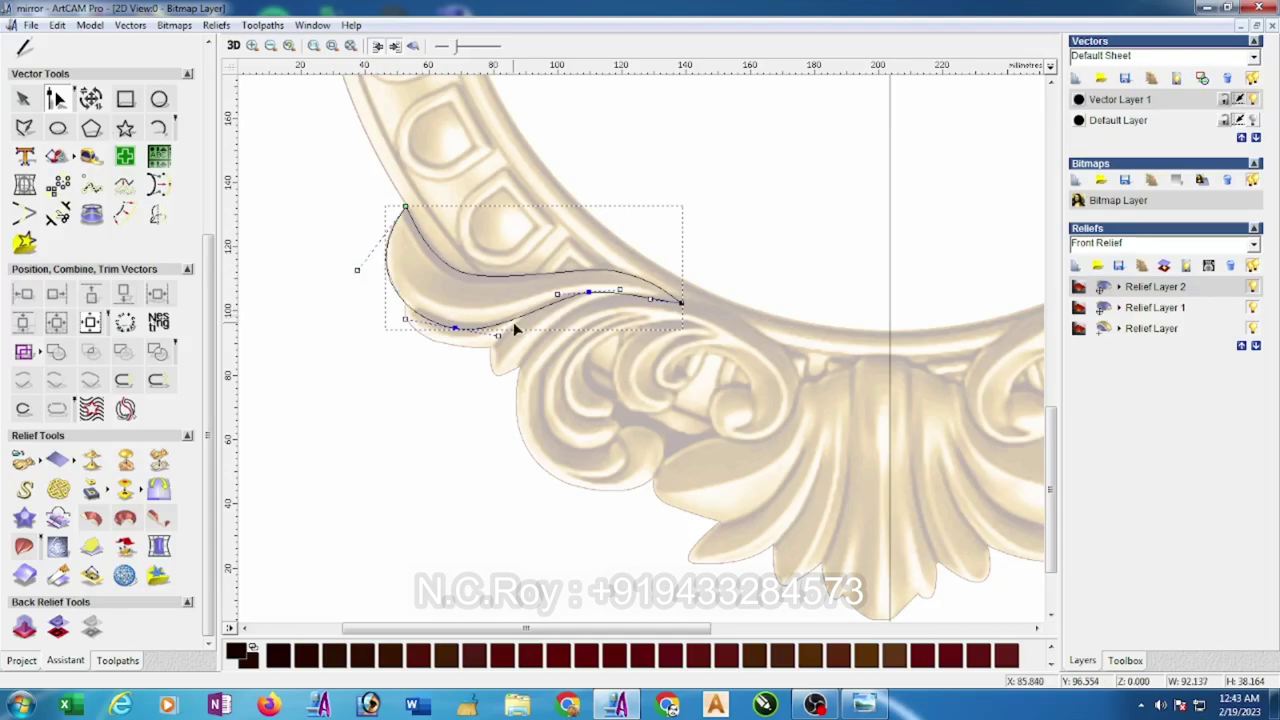
drag(498, 337, 505, 332)
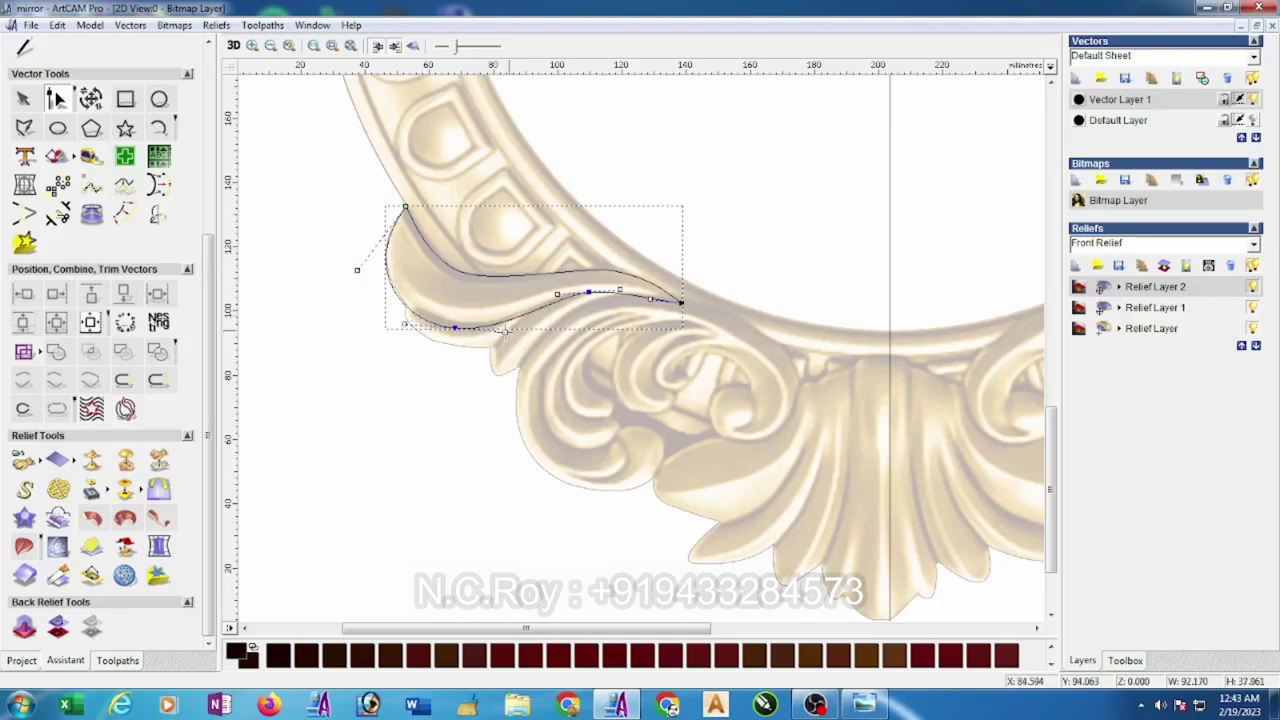
drag(650, 300, 638, 293)
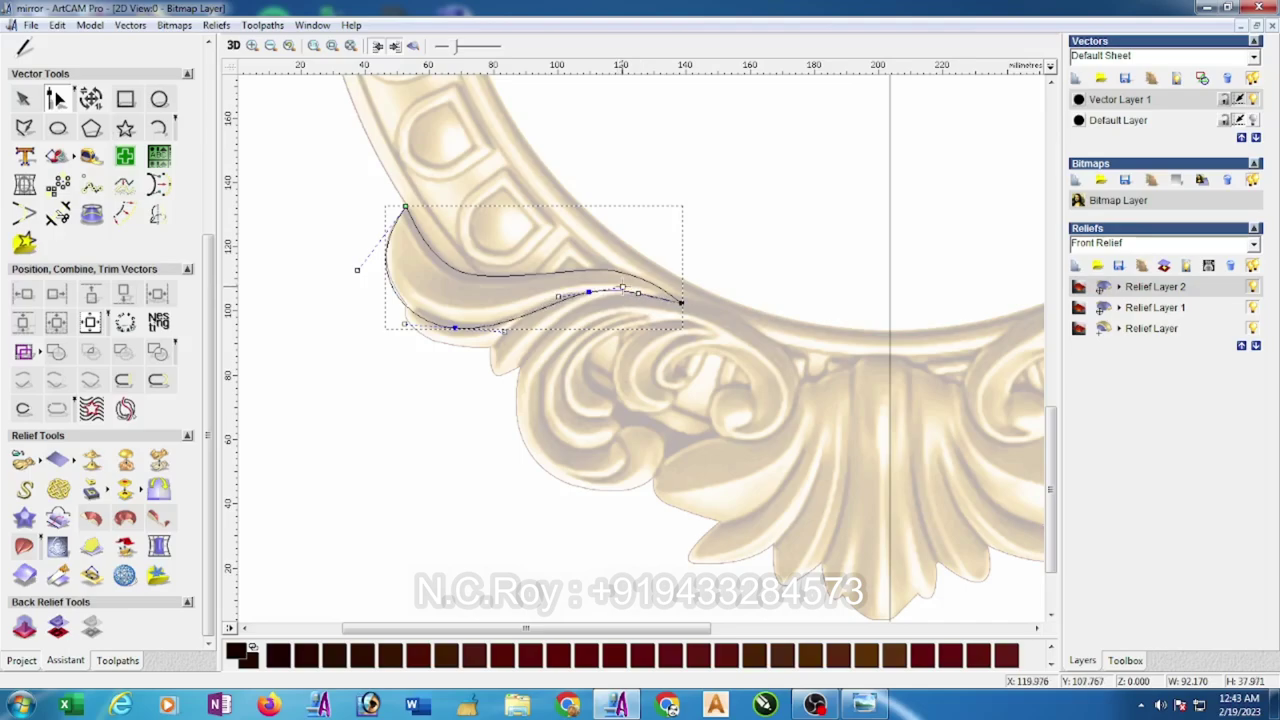
click(576, 400)
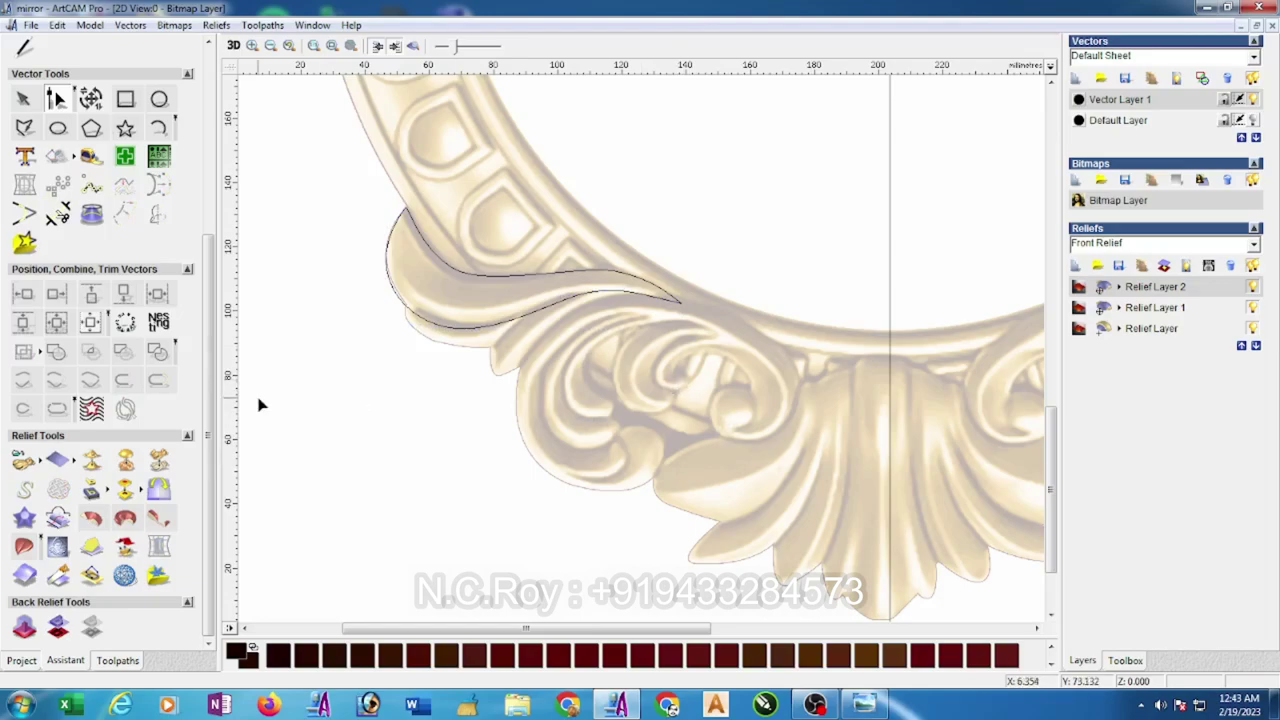
- Draw an open six-point polyline about 45 mm wide around the outer edge of the scroll beside the leaf
click(24, 127)
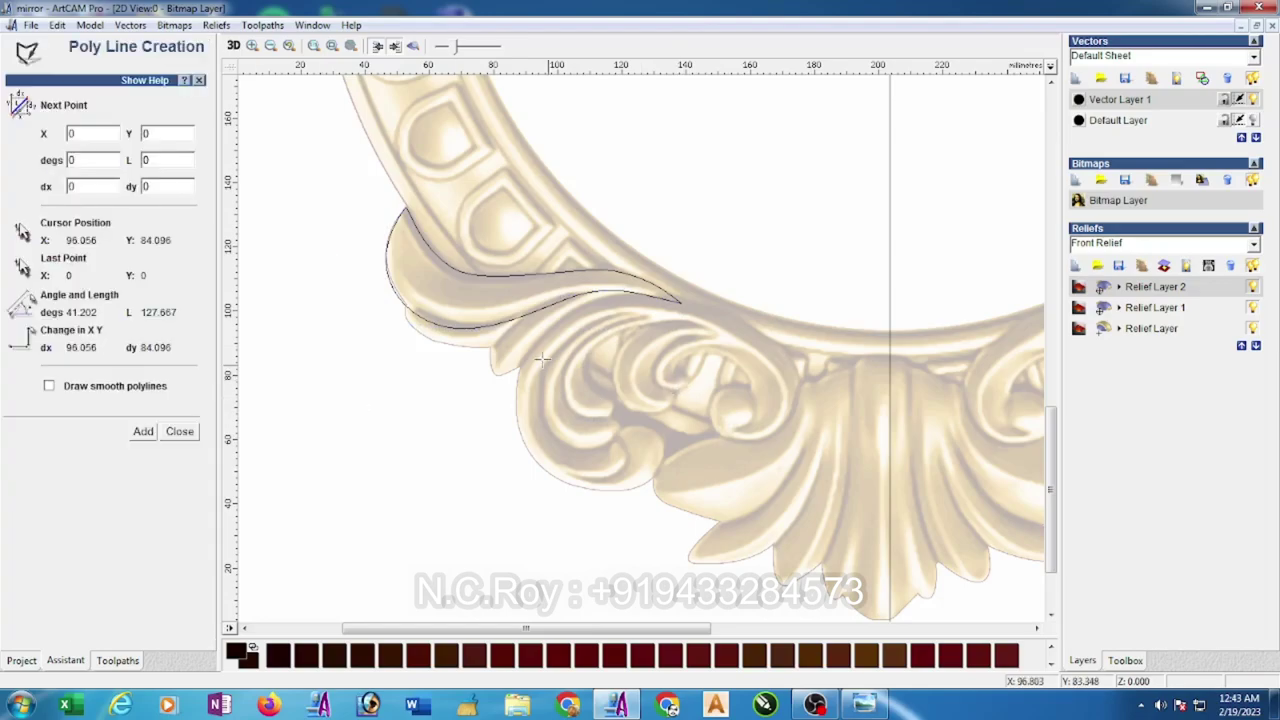
click(692, 371)
click(648, 379)
click(736, 322)
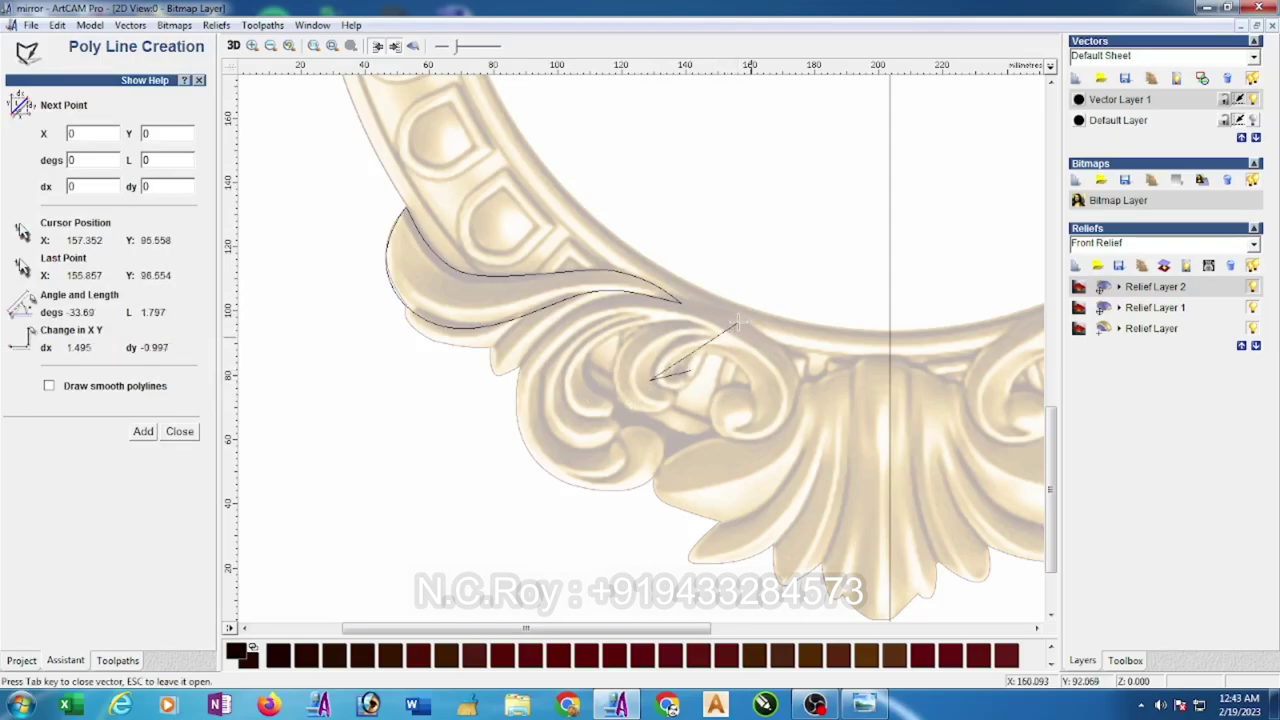
click(790, 413)
click(715, 433)
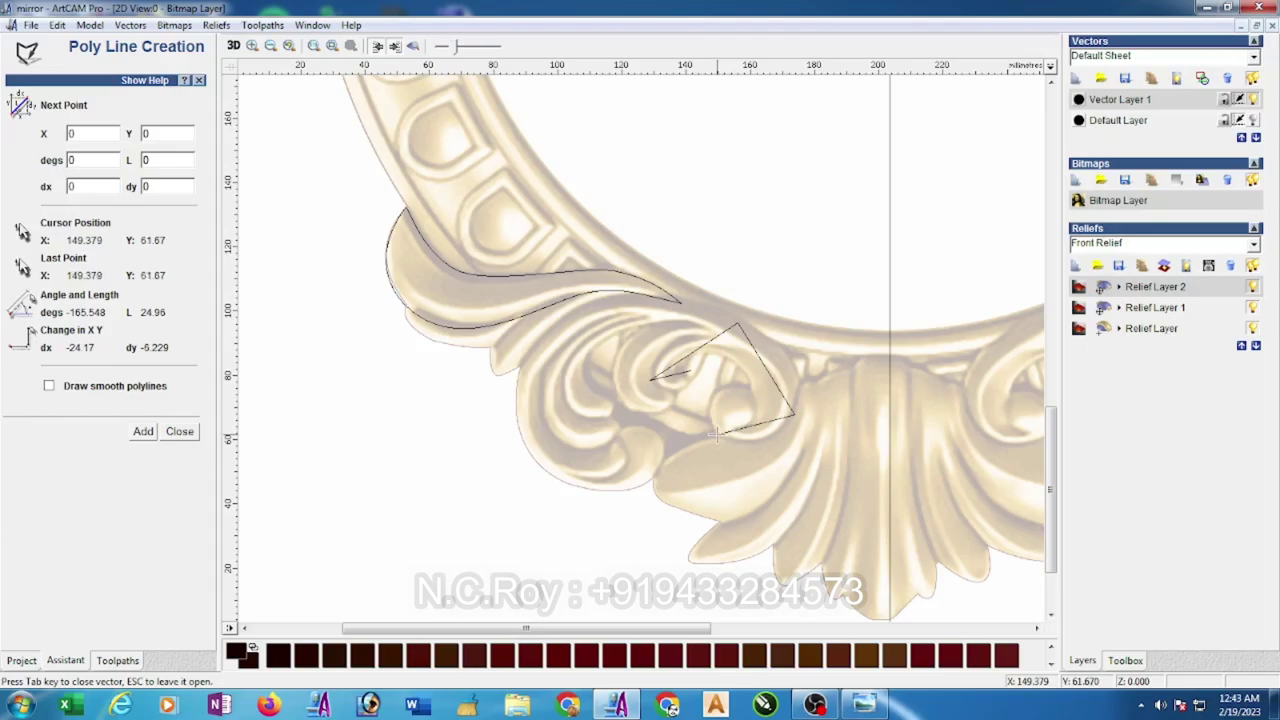
click(714, 394)
key(Escape)
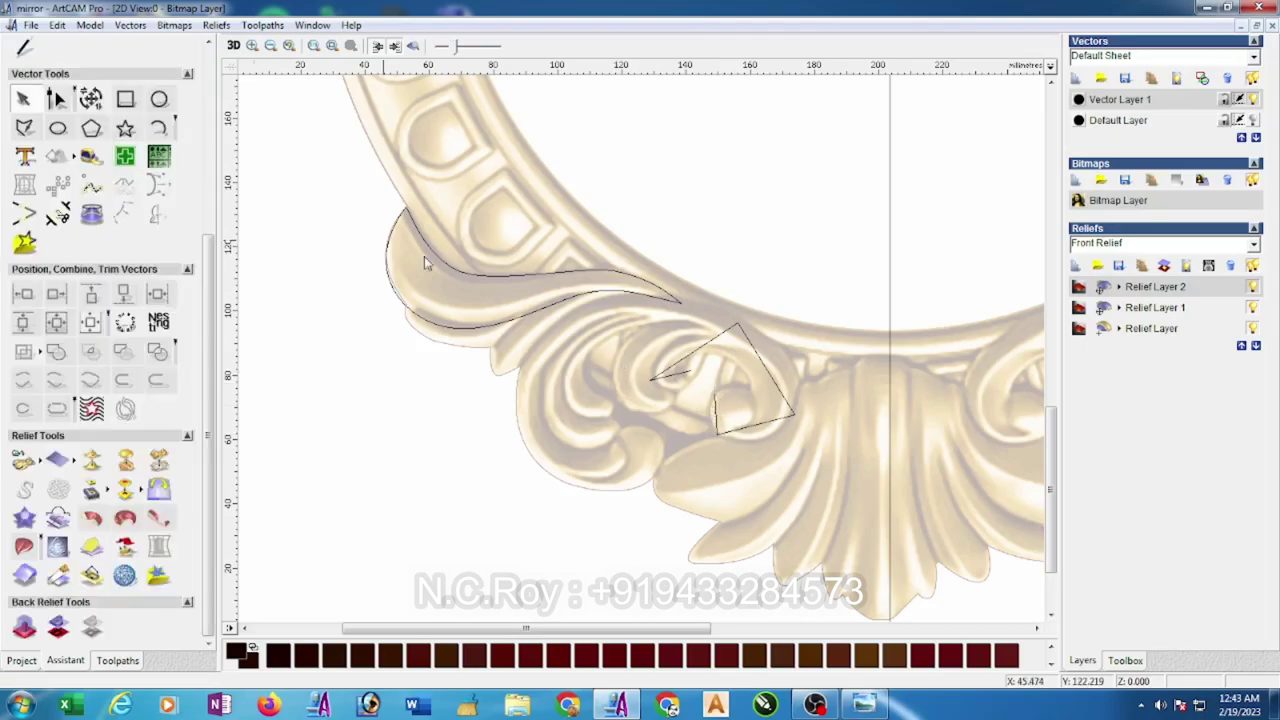
- Select all nodes of the outer scroll polyline and convert them to smooth curves
click(58, 98)
drag(604, 279, 814, 508)
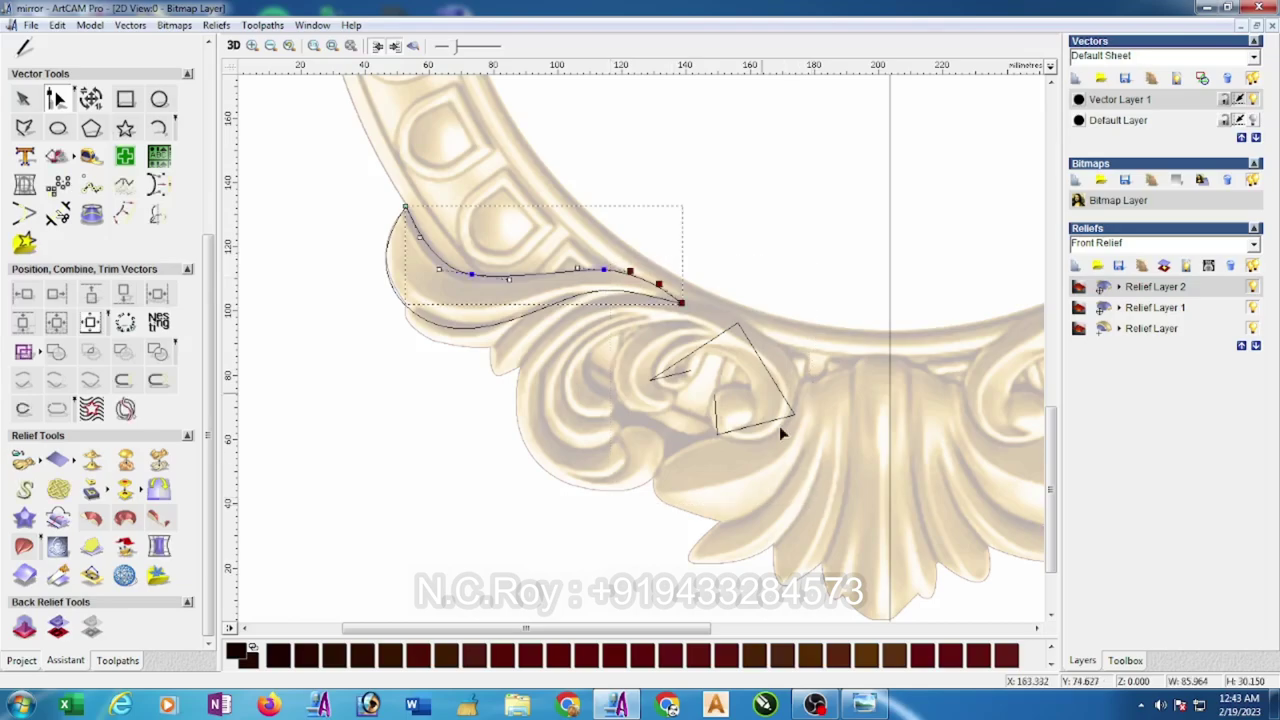
click(752, 342)
drag(628, 245, 852, 495)
key(s)
scroll(852, 418, up, 1)
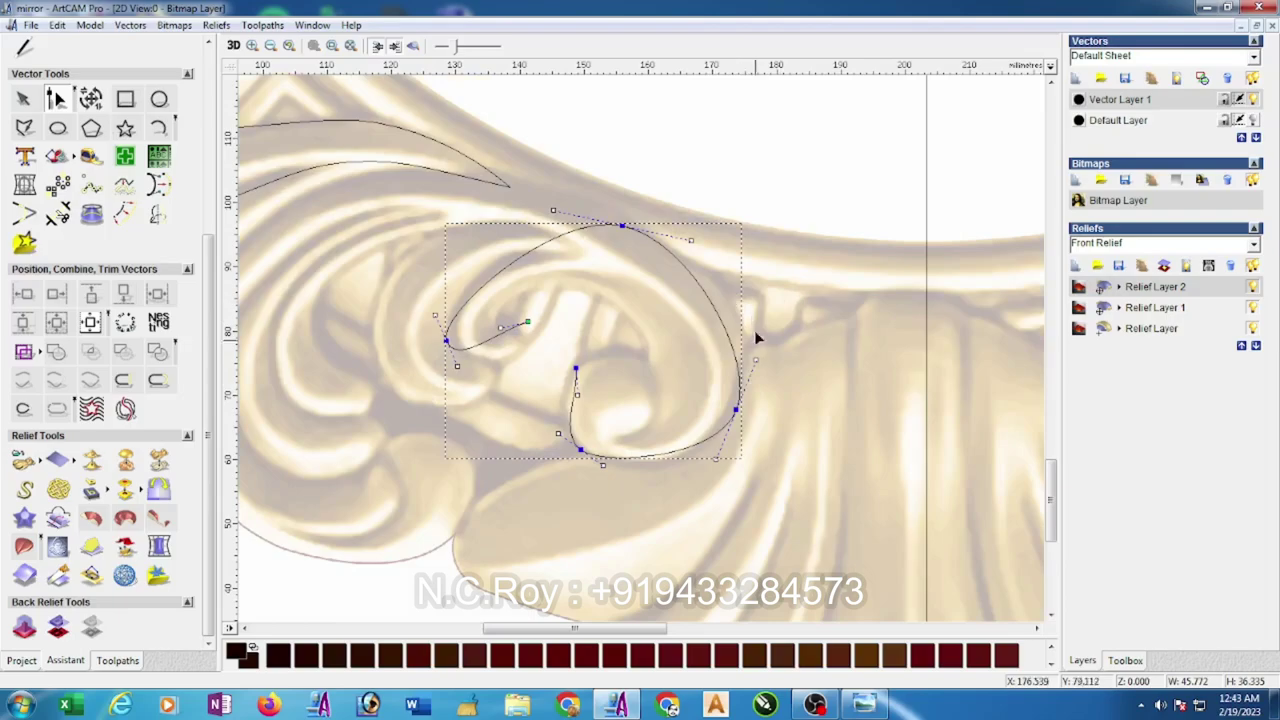
- Adjust the outer scroll curve's top node and its handles to follow the scroll's rim and both curled ends
drag(756, 360, 775, 328)
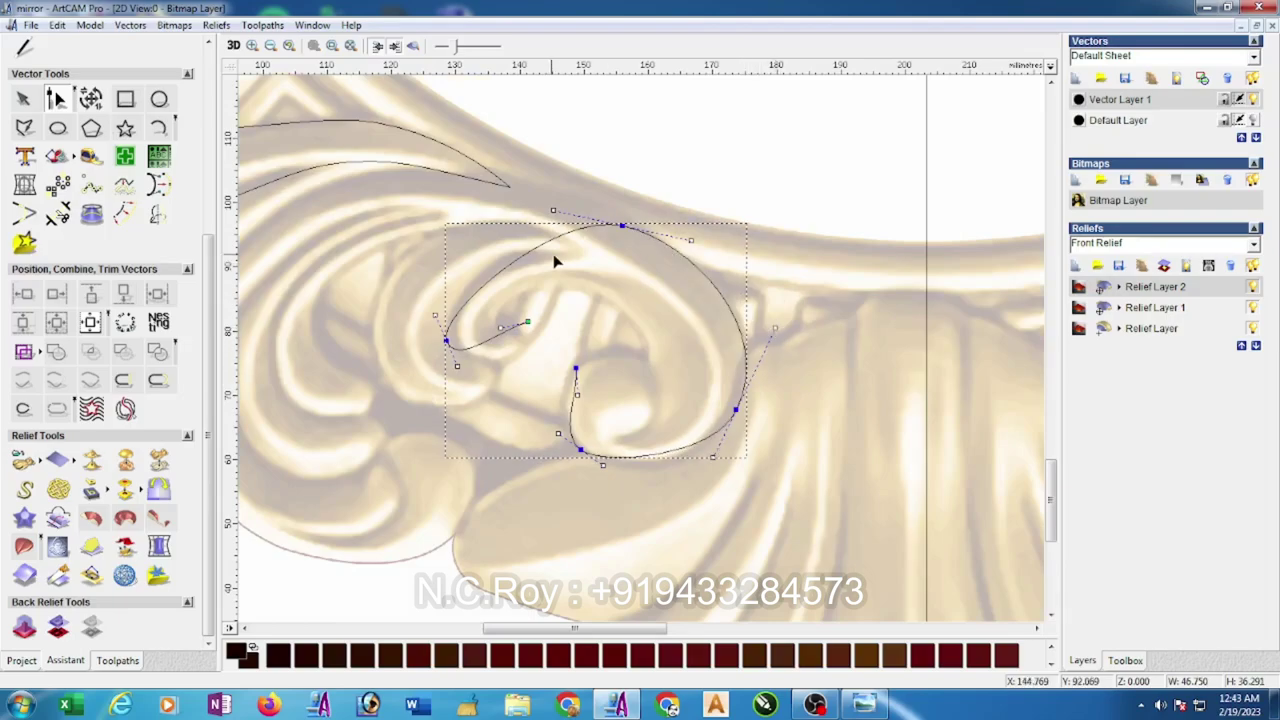
drag(433, 315, 425, 287)
drag(553, 211, 522, 210)
drag(622, 231, 629, 243)
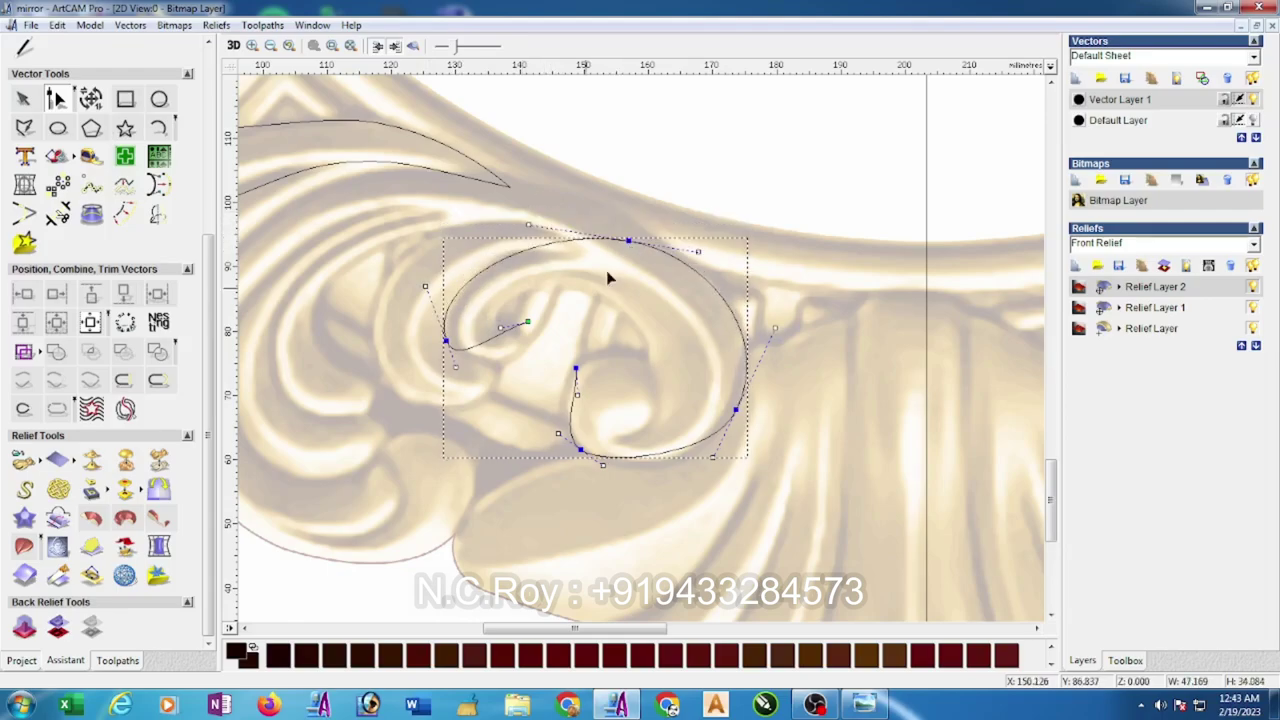
click(500, 327)
key(Delete)
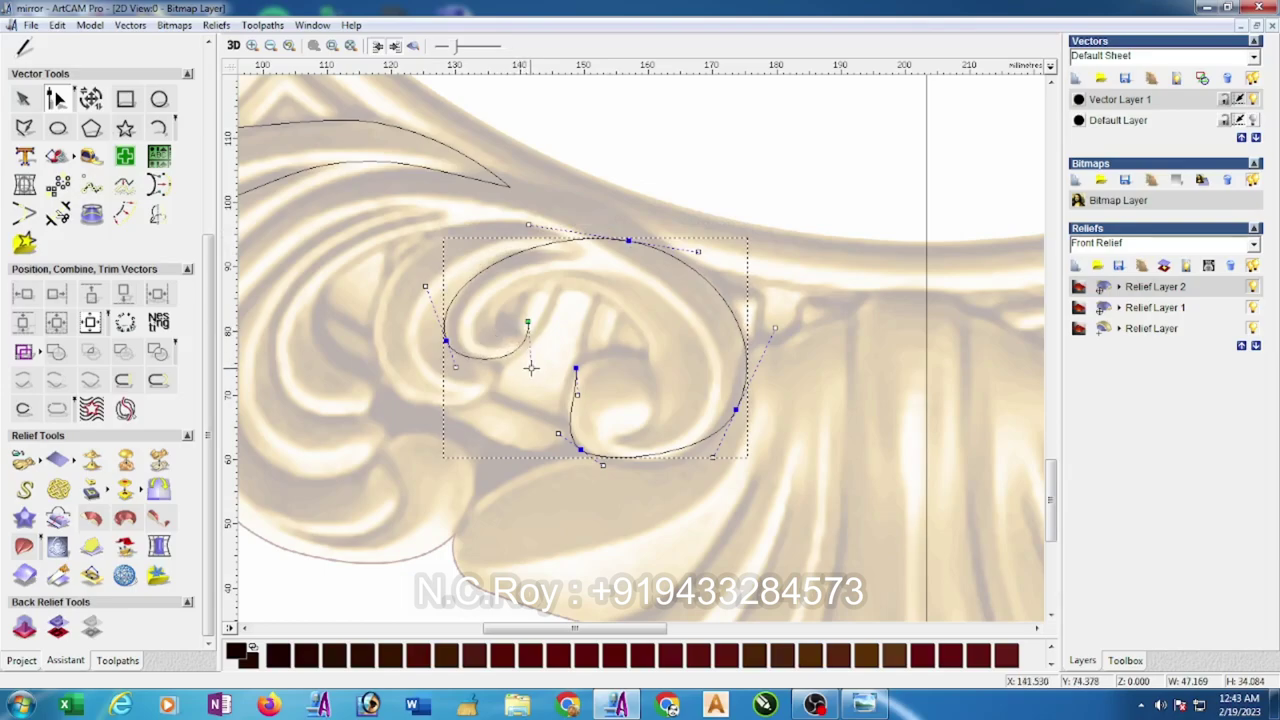
drag(455, 368, 460, 381)
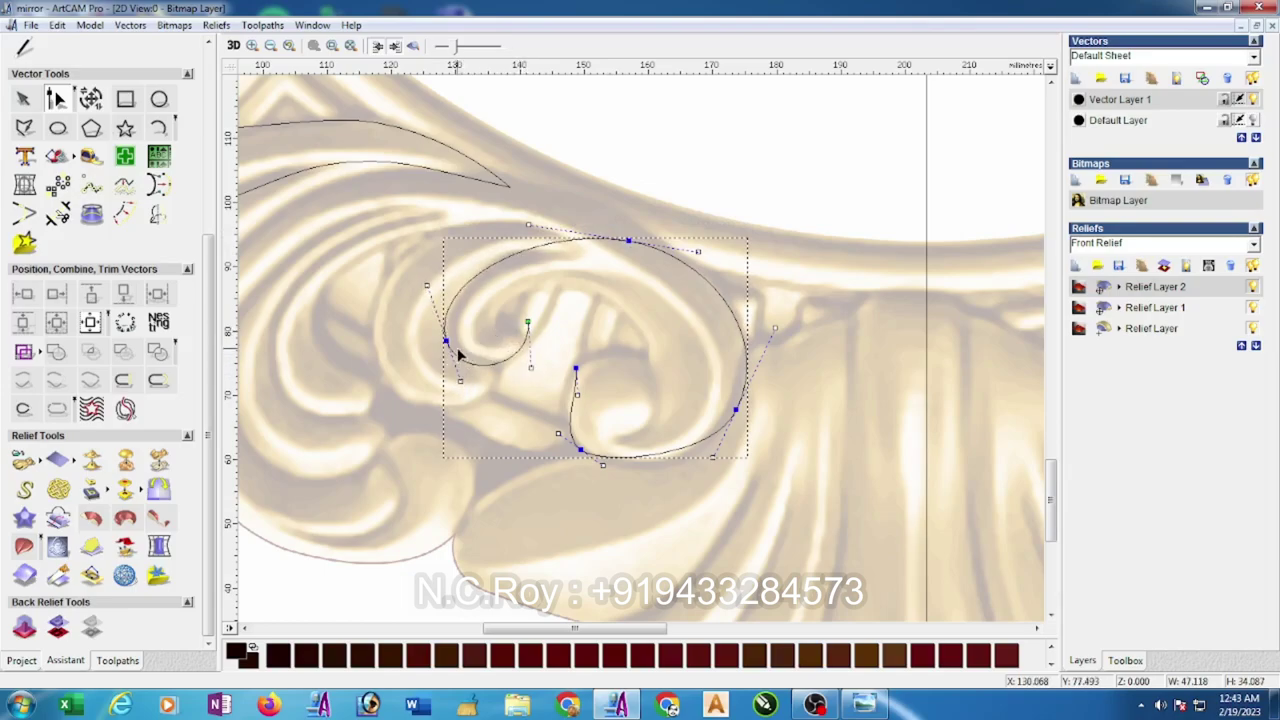
drag(578, 395, 566, 400)
drag(601, 465, 620, 486)
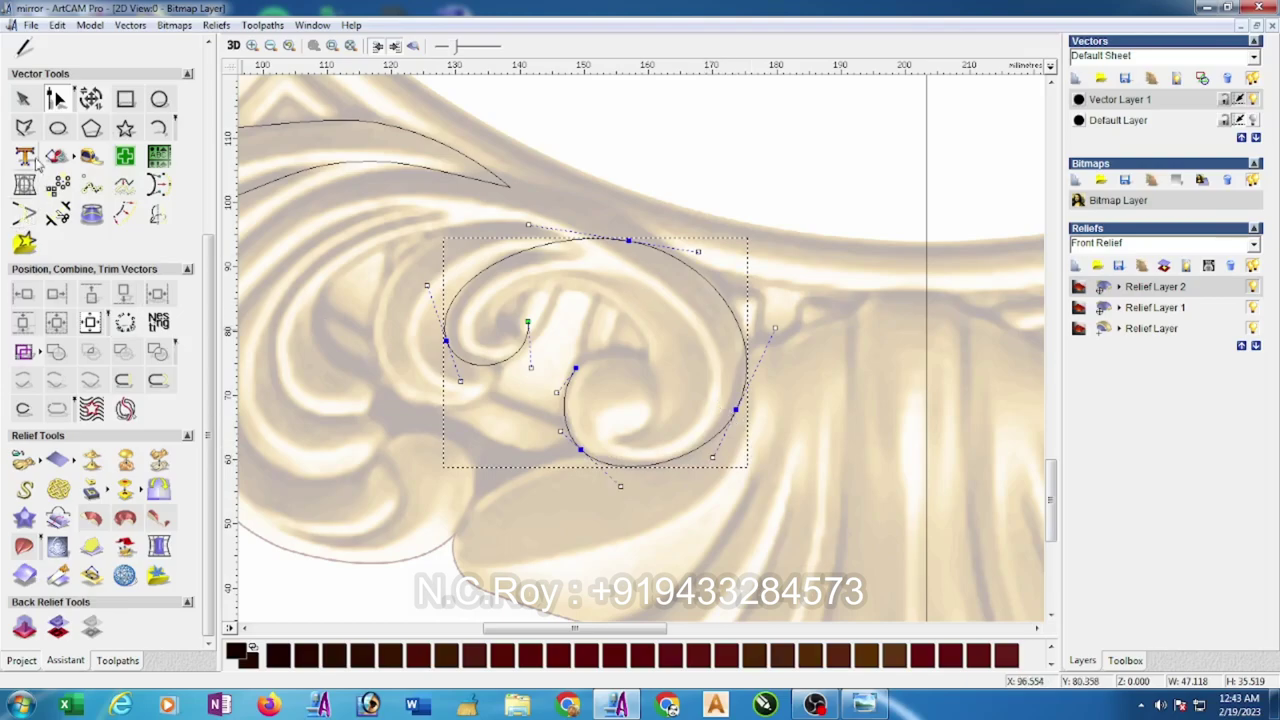
- Draw an open five-point polyline about 24 mm wide along the scroll's inner edge from the outer curve's upper curl end and switch to node editing
click(24, 127)
click(501, 307)
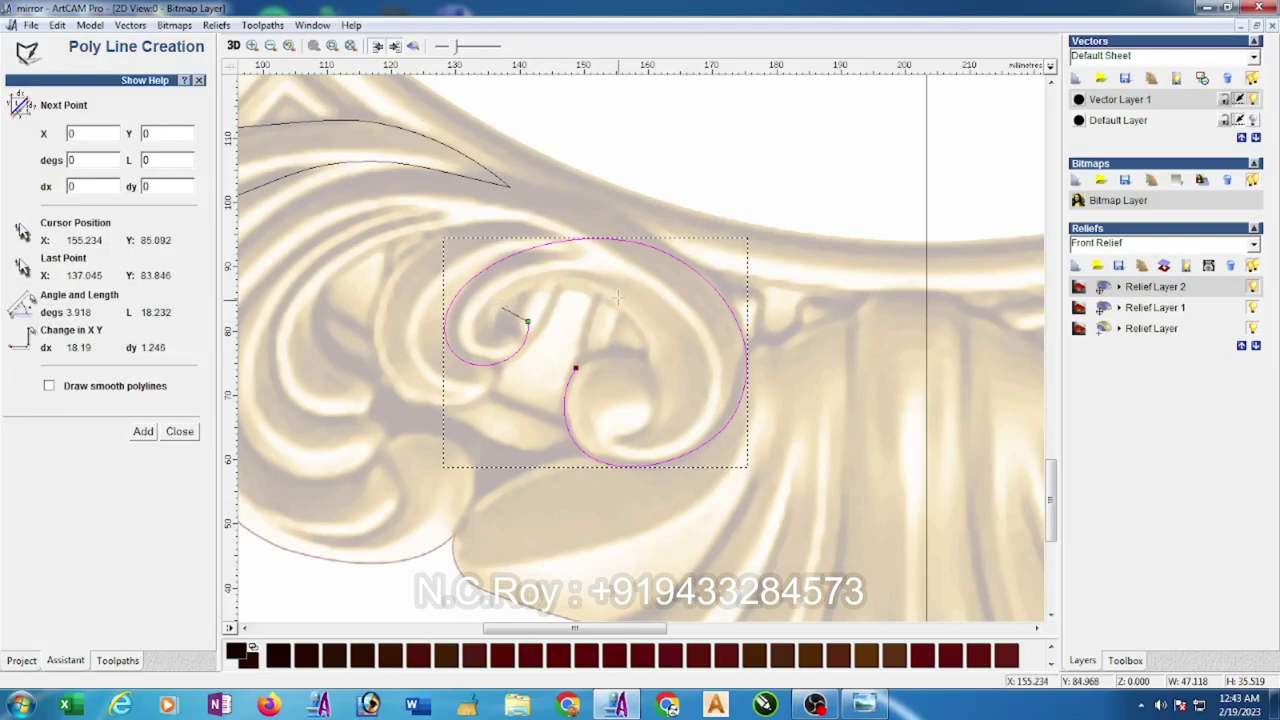
click(620, 302)
click(653, 370)
click(599, 372)
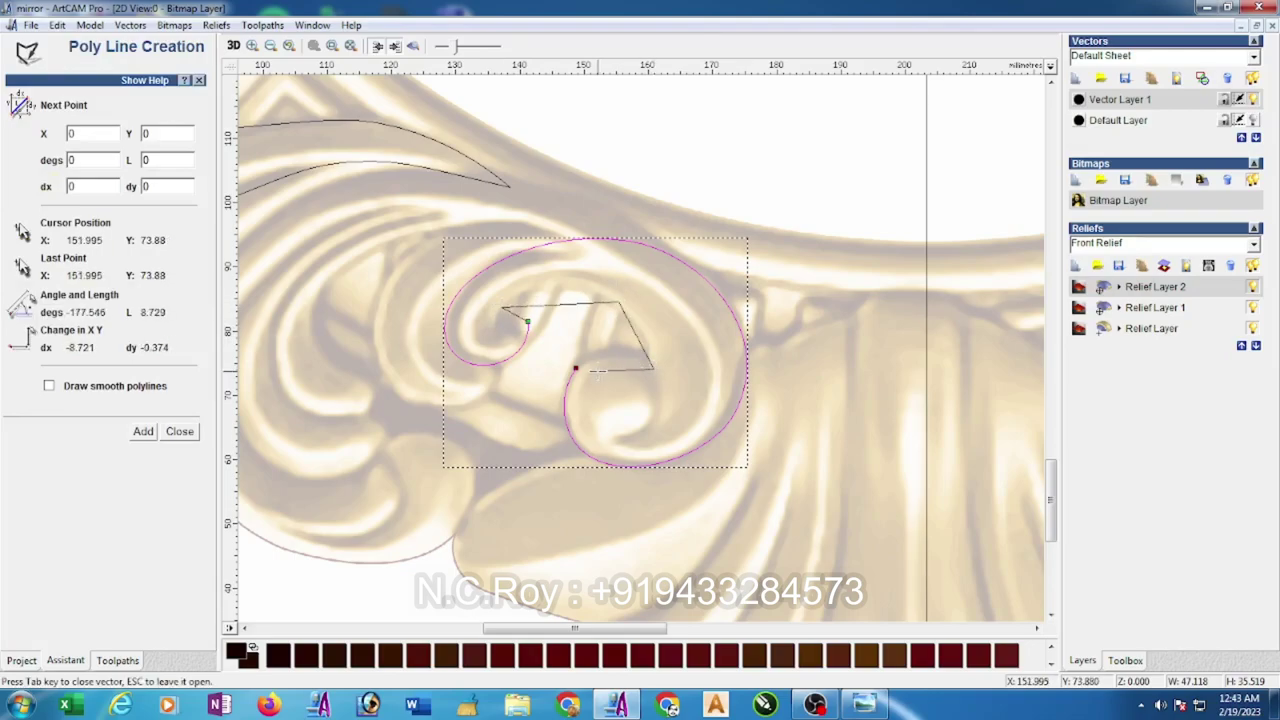
key(Escape)
click(60, 100)
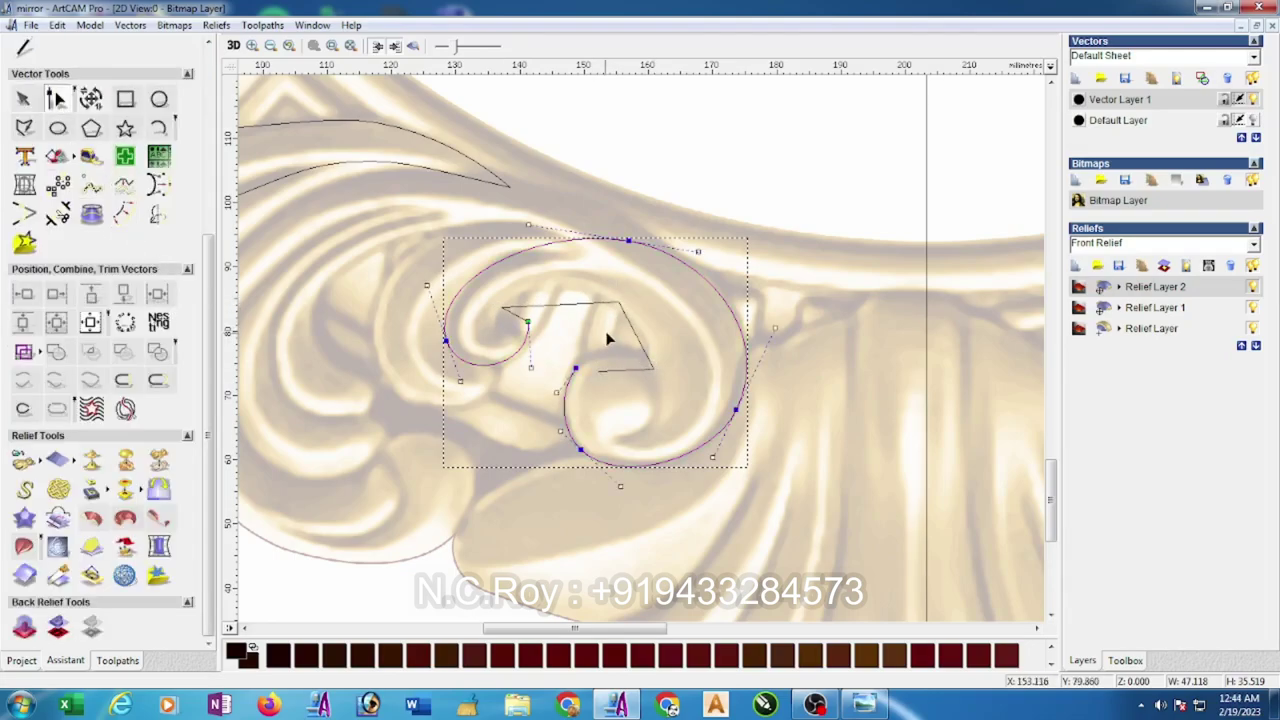
drag(637, 404, 637, 404)
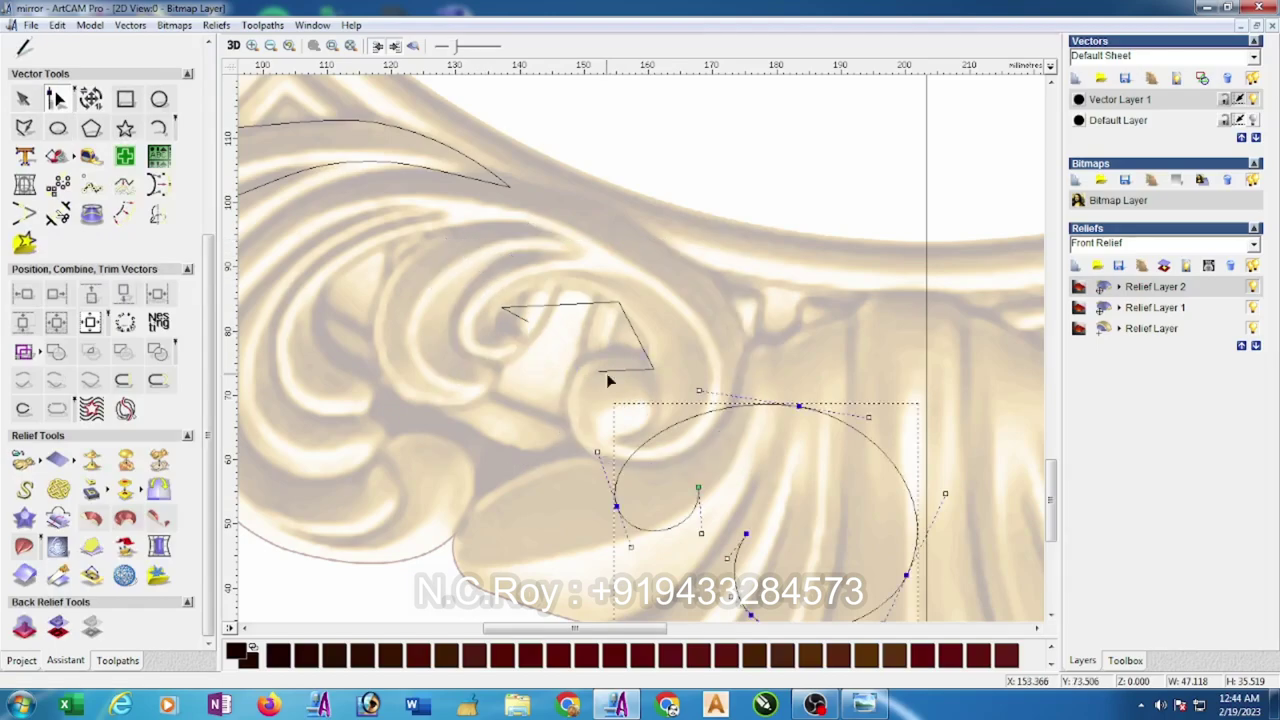
key(ctrl+z)
click(648, 181)
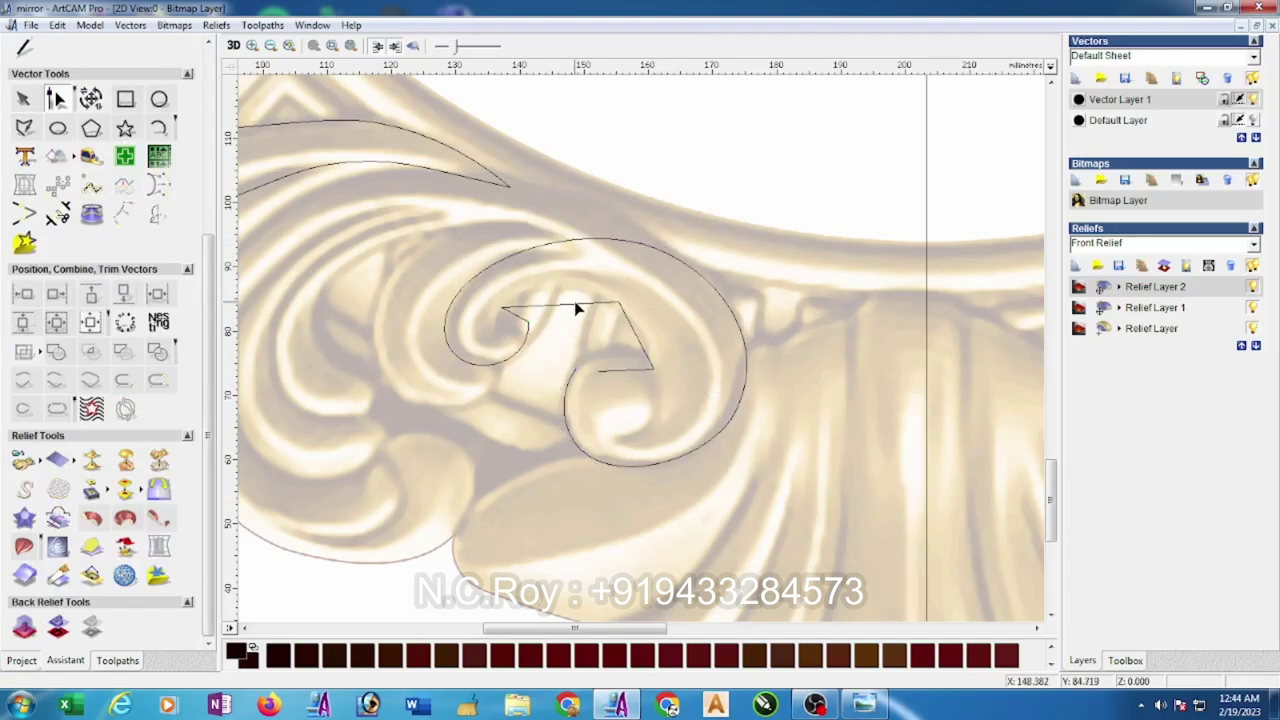
- Smooth the inner scroll polyline's nodes and raise its upper handle to follow the scroll's inner edge
click(576, 309)
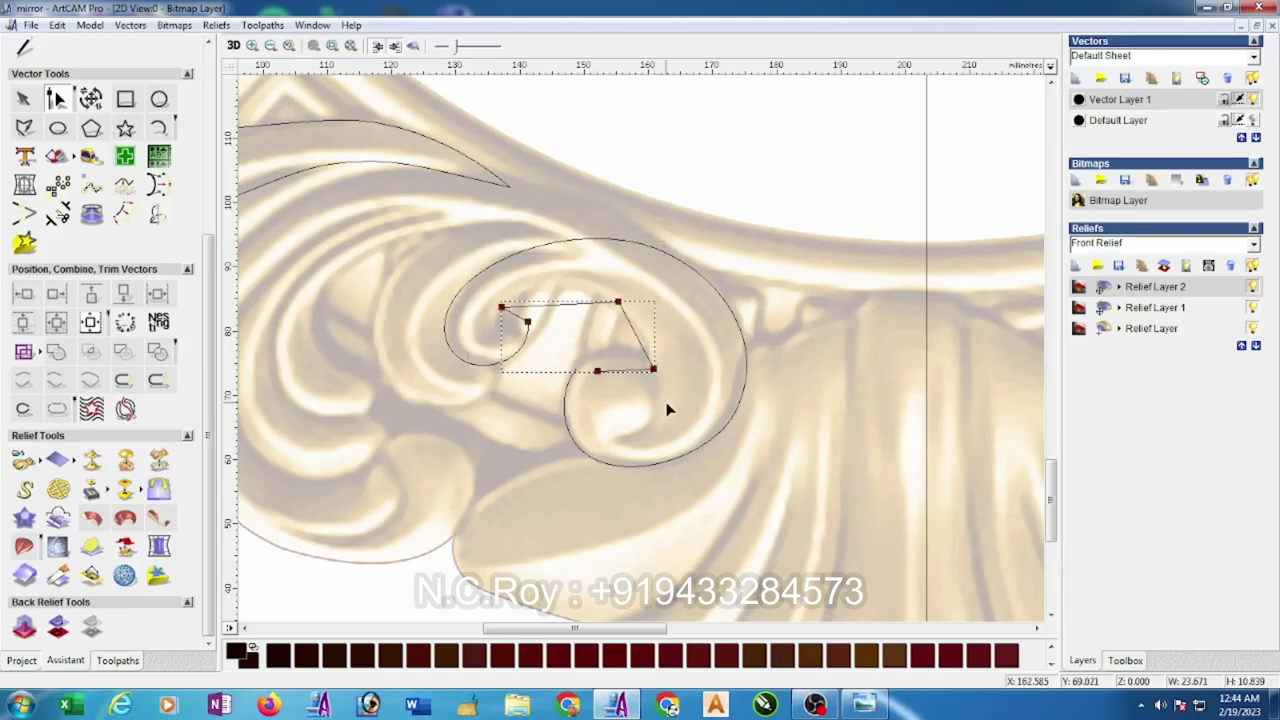
key(s)
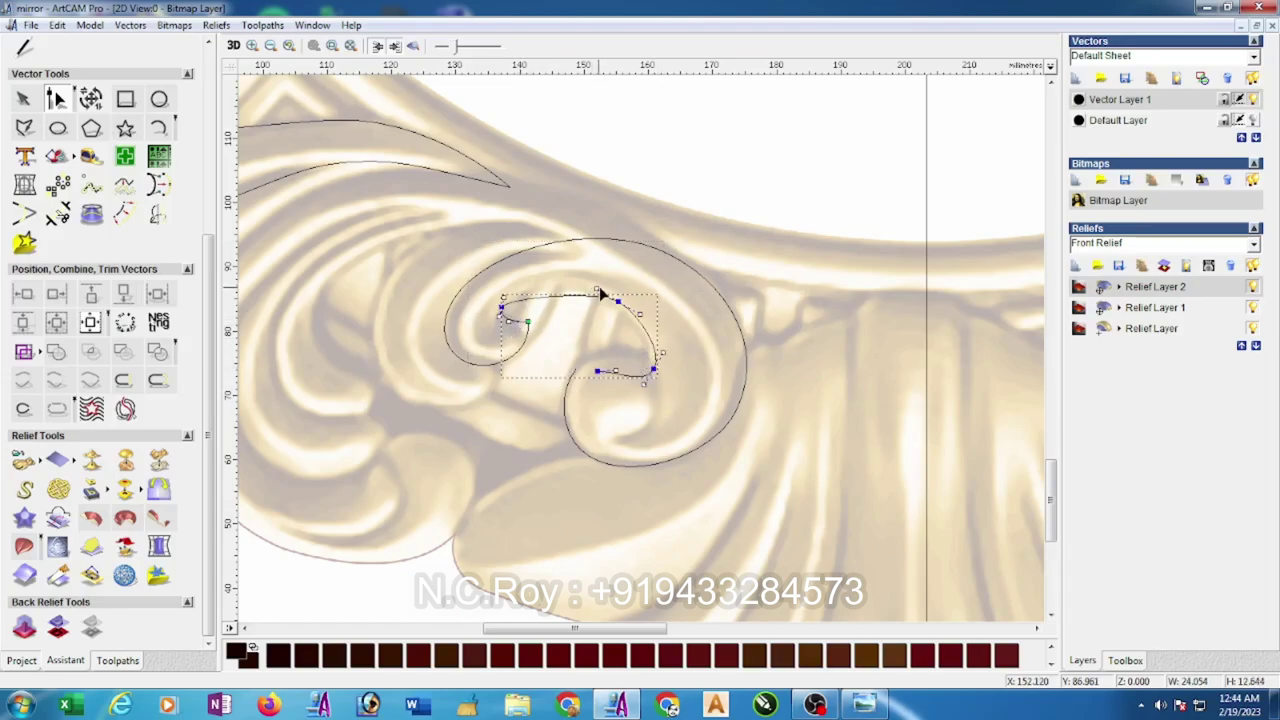
drag(594, 290, 589, 279)
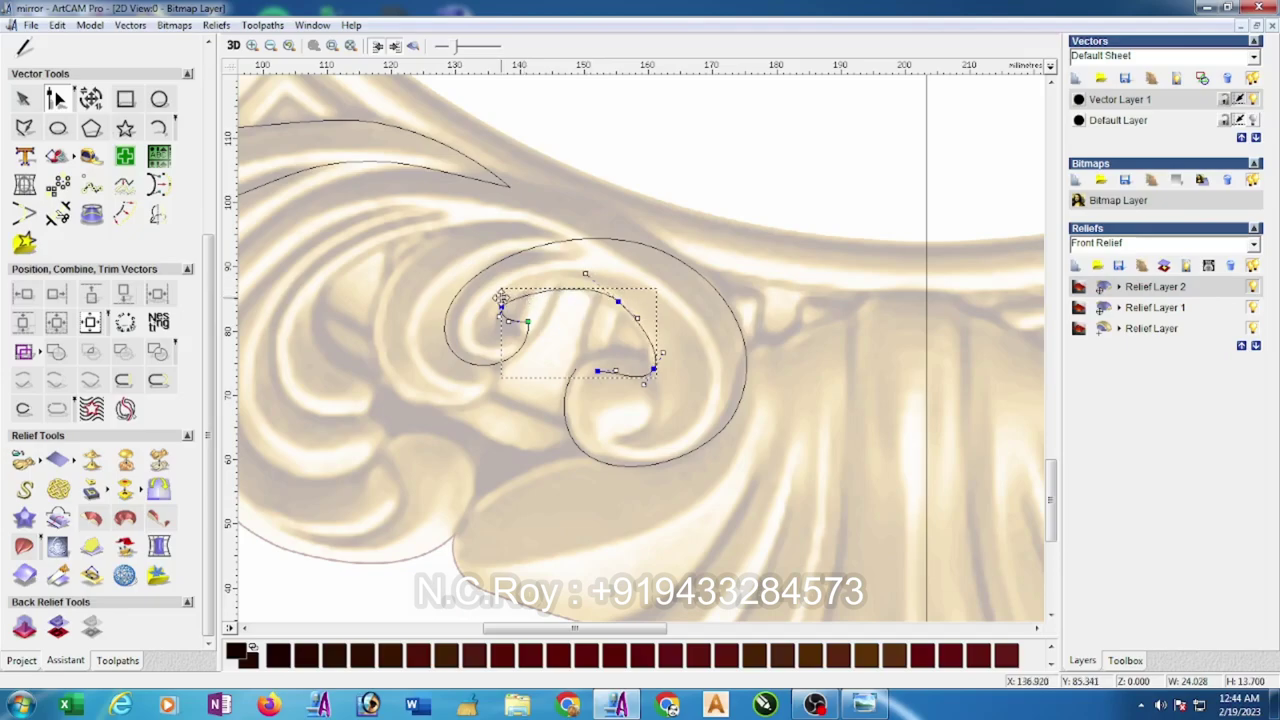
- Adjust the node handles of the selected inner scroll curve so its arch and inner hook follow the carved volute
drag(501, 298, 516, 283)
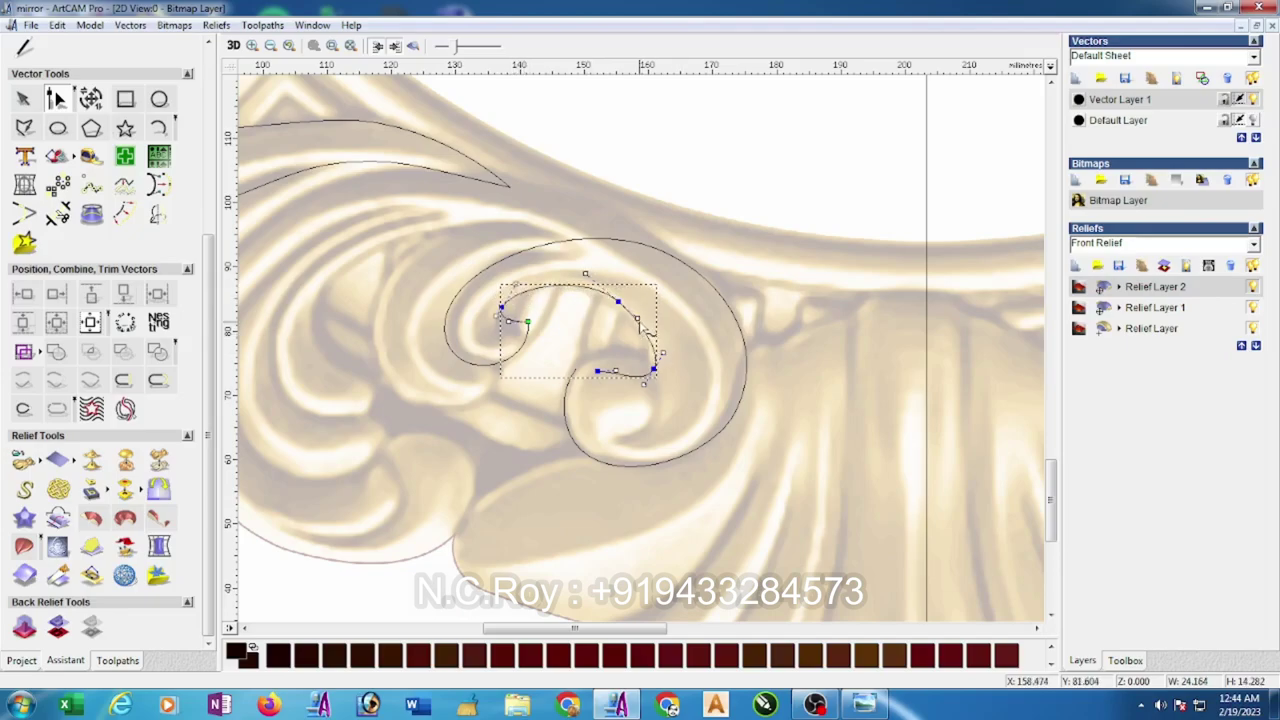
drag(638, 319, 645, 321)
drag(616, 370, 646, 378)
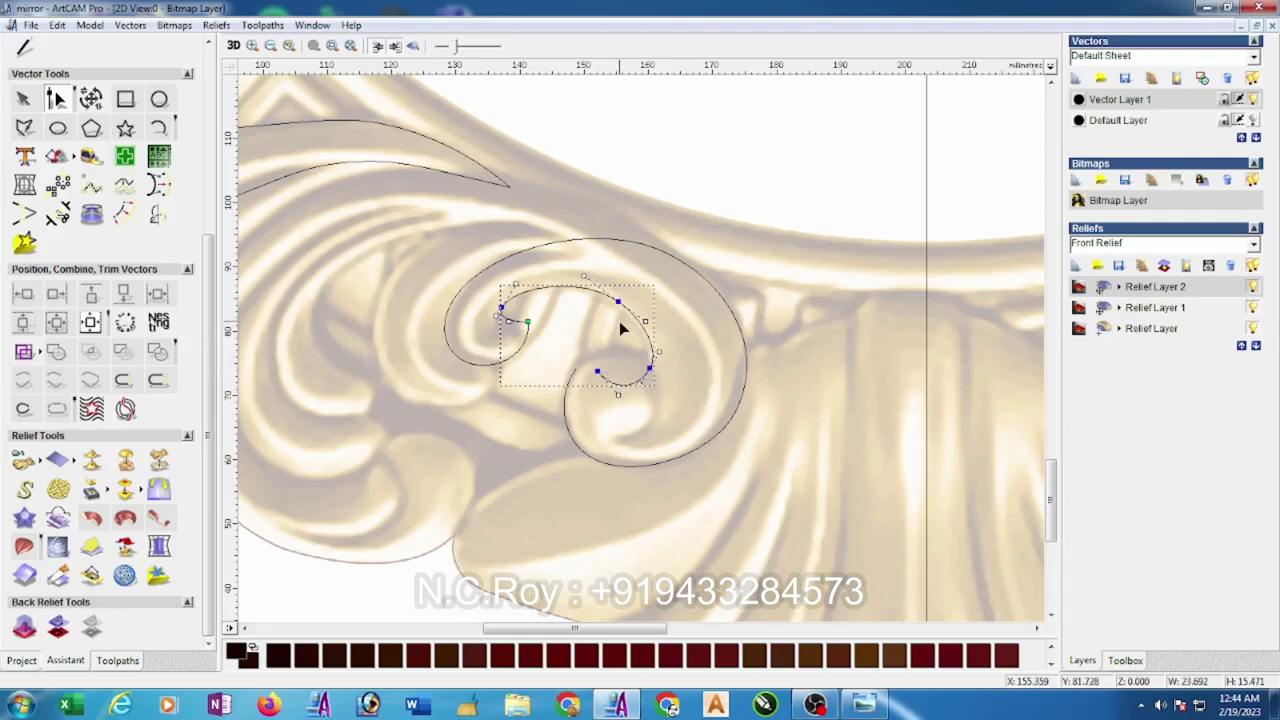
drag(620, 302, 617, 304)
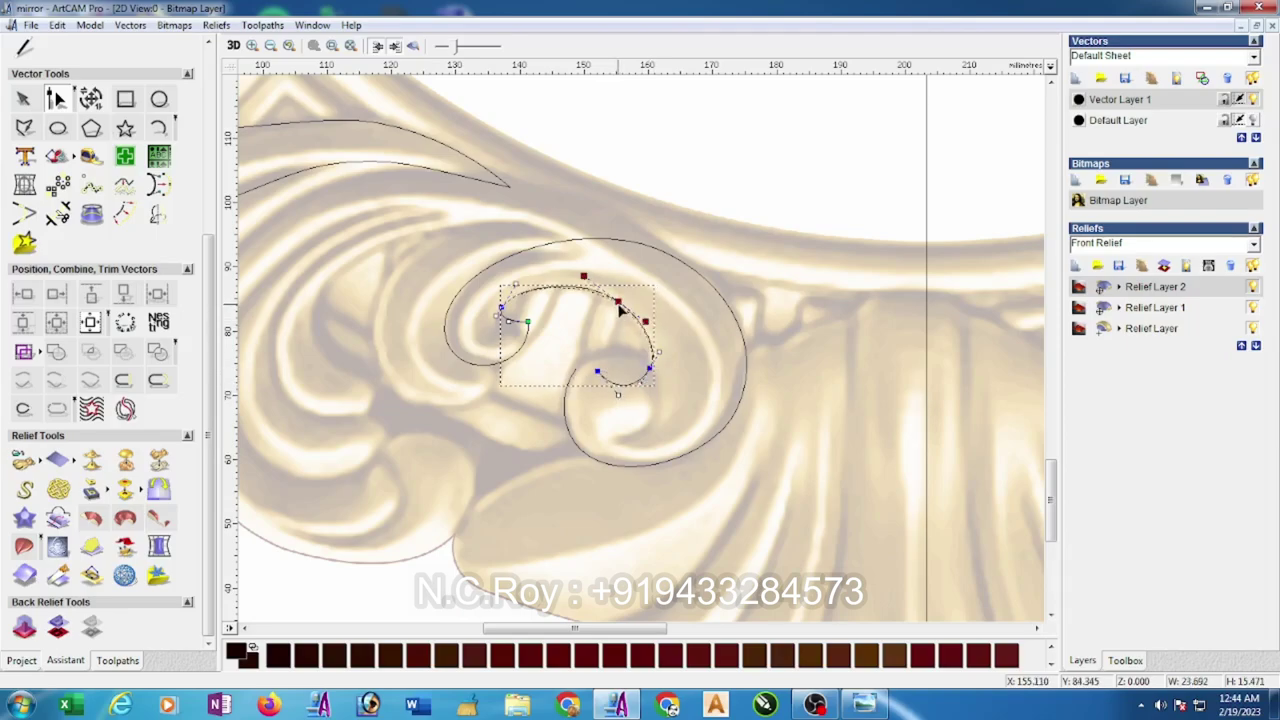
click(680, 205)
- Draw an open three-point polyline about 33 mm wide around the outer edge of the small curl, ending at the large scroll's crest
scroll(586, 271, down, 3)
scroll(580, 410, up, 3)
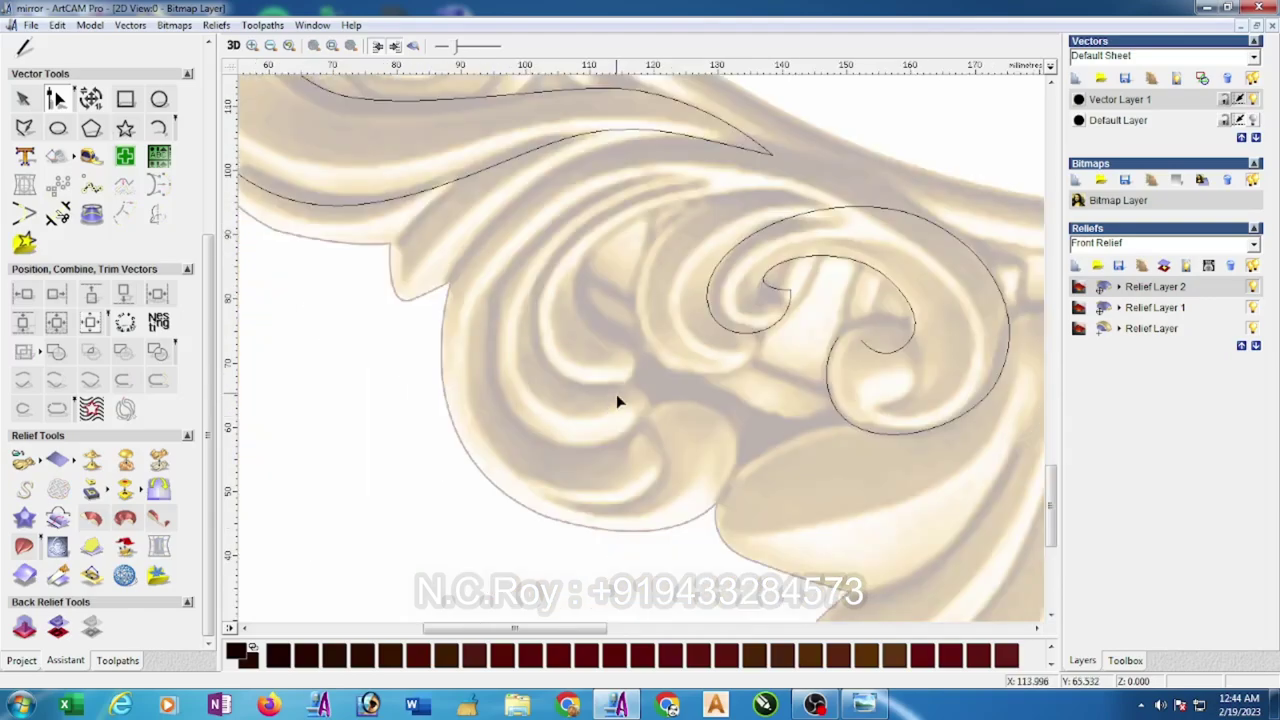
click(24, 128)
click(758, 327)
click(631, 293)
click(843, 209)
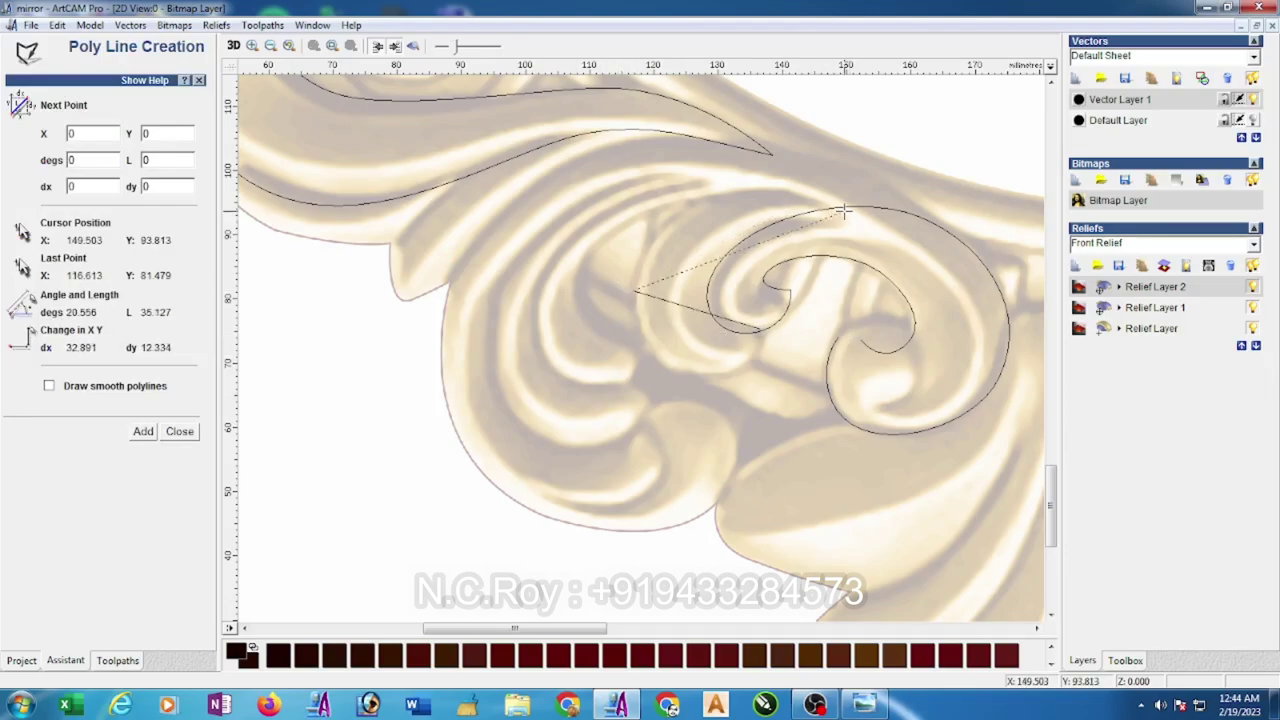
key(Escape)
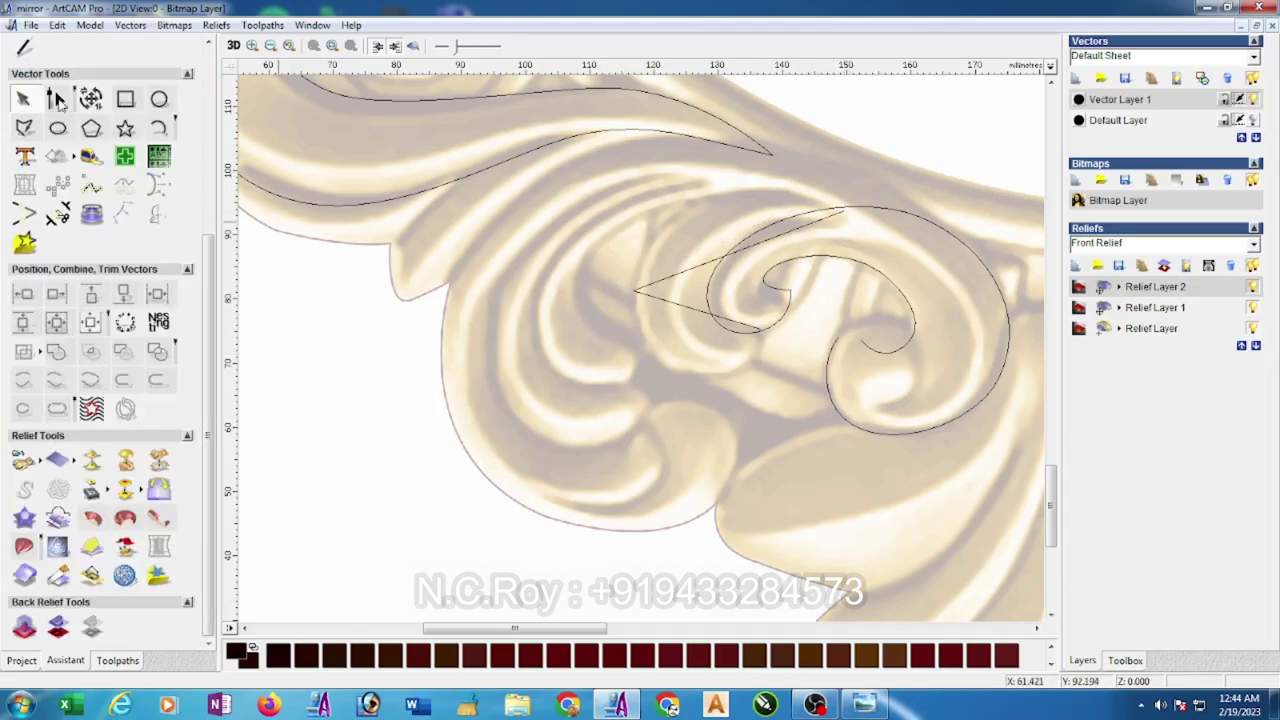
- Convert the new polyline's spans to curves and bend them around the small curl's lower bowl and upper outer edge
click(632, 291)
key(s)
drag(755, 410, 755, 410)
drag(634, 334, 629, 397)
drag(773, 236, 724, 147)
drag(634, 247, 633, 242)
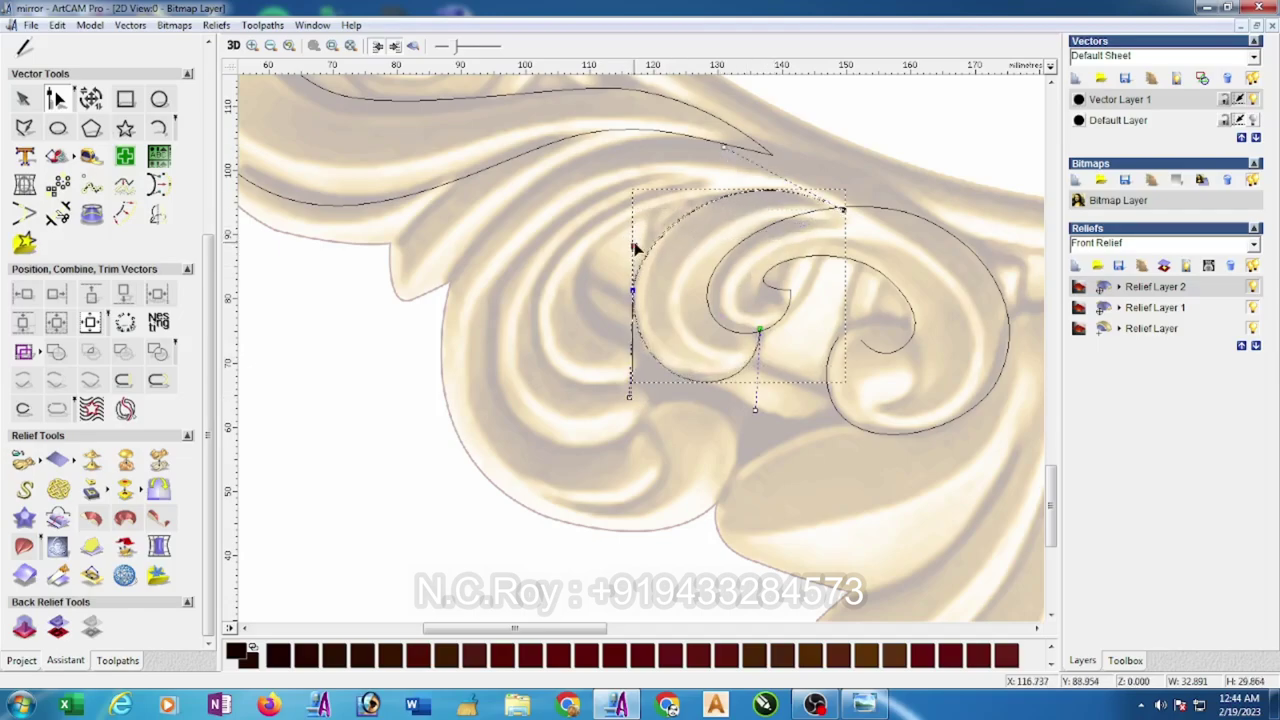
click(727, 449)
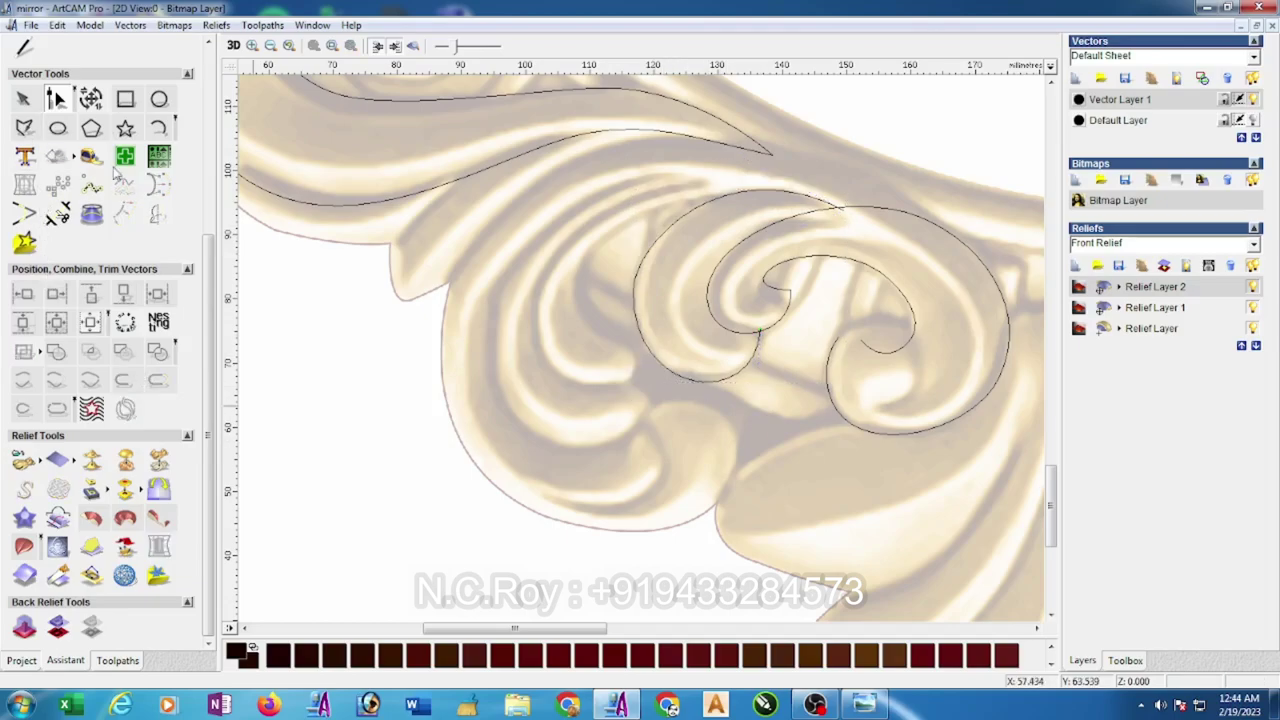
- Draw an open three-point polyline about 20 mm wide and 18 mm high along the small curl's inner edge
click(24, 127)
click(758, 331)
click(710, 284)
click(838, 208)
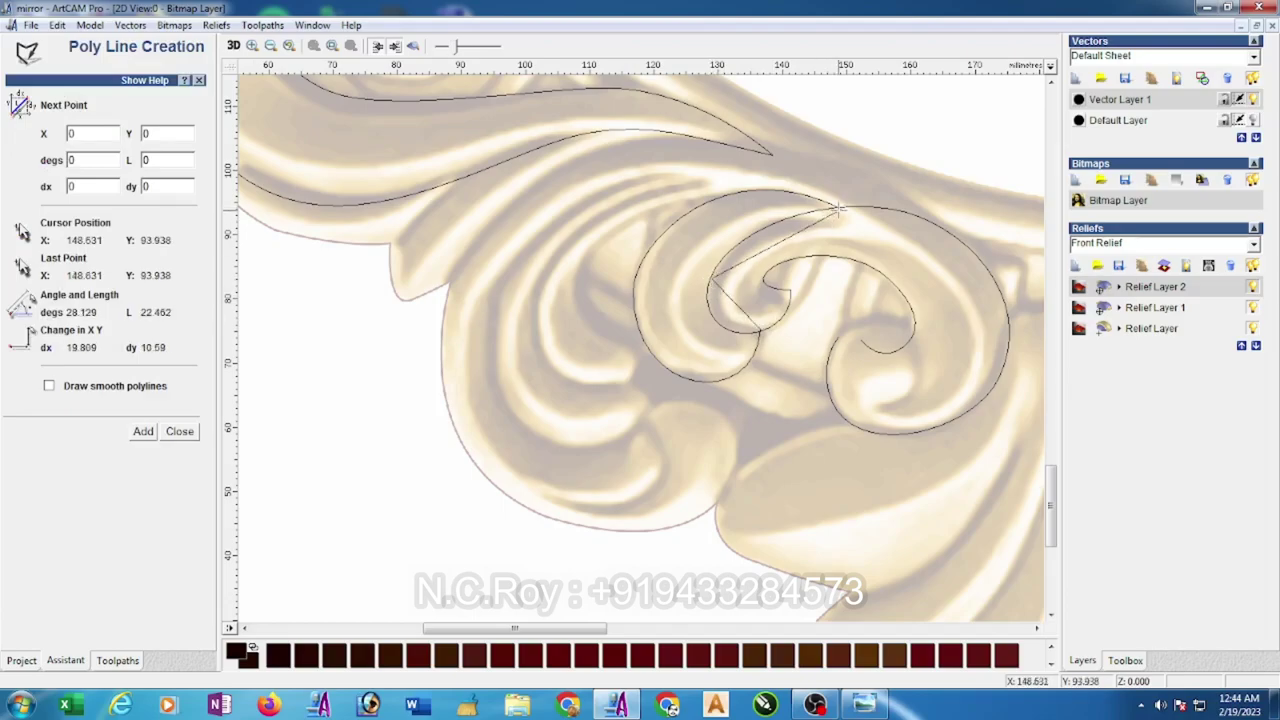
key(Escape)
- Convert the inner-edge polyline to curves with a smooth middle node and fit its lower span to the adjoining scroll outline
key(n)
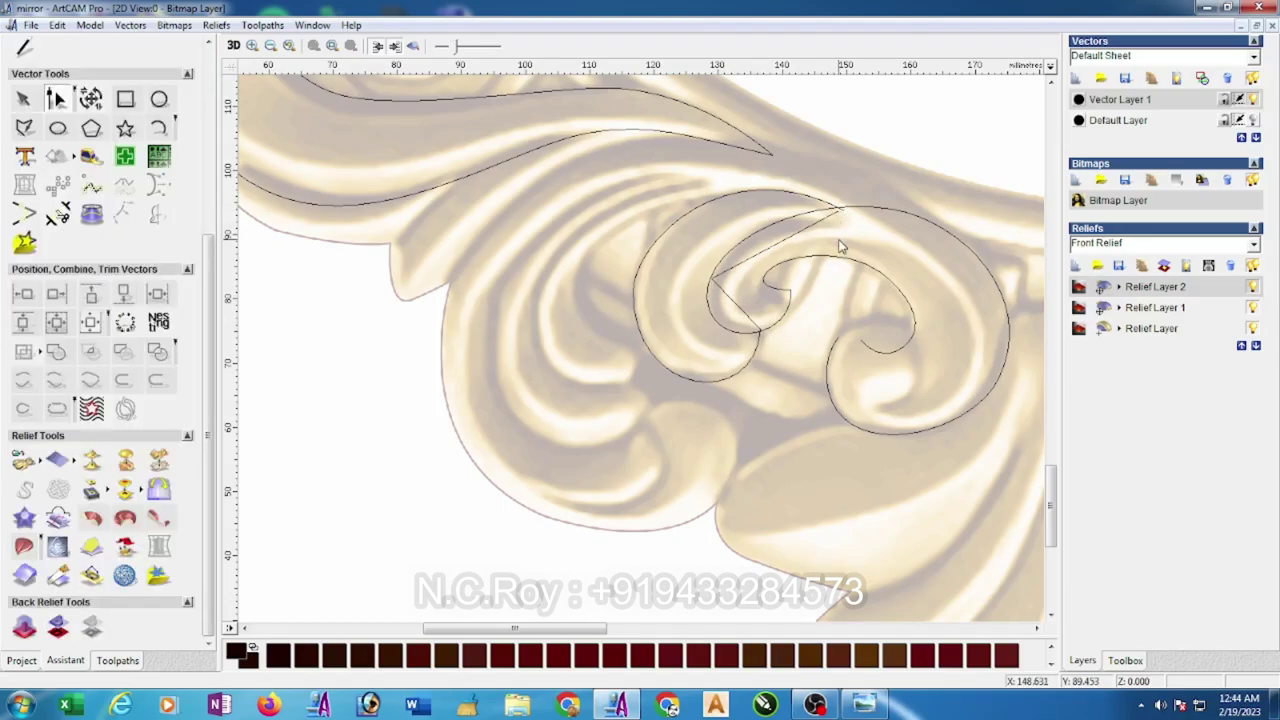
click(803, 237)
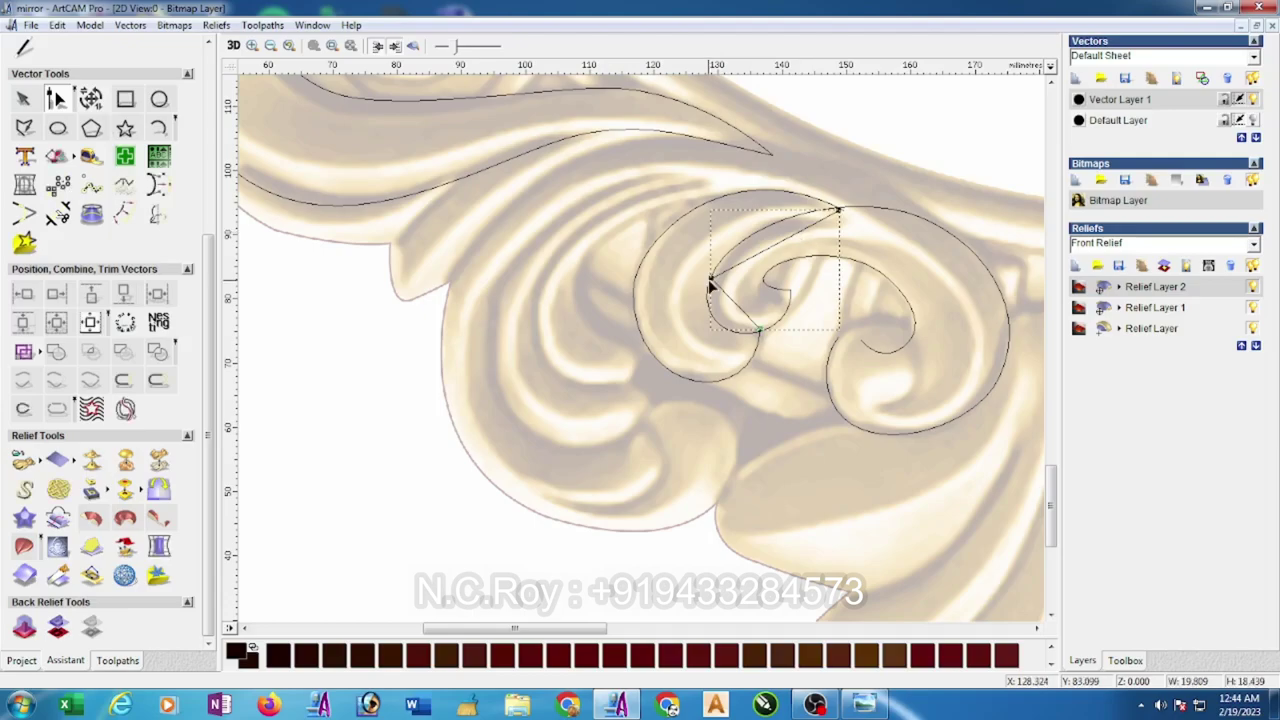
key(b)
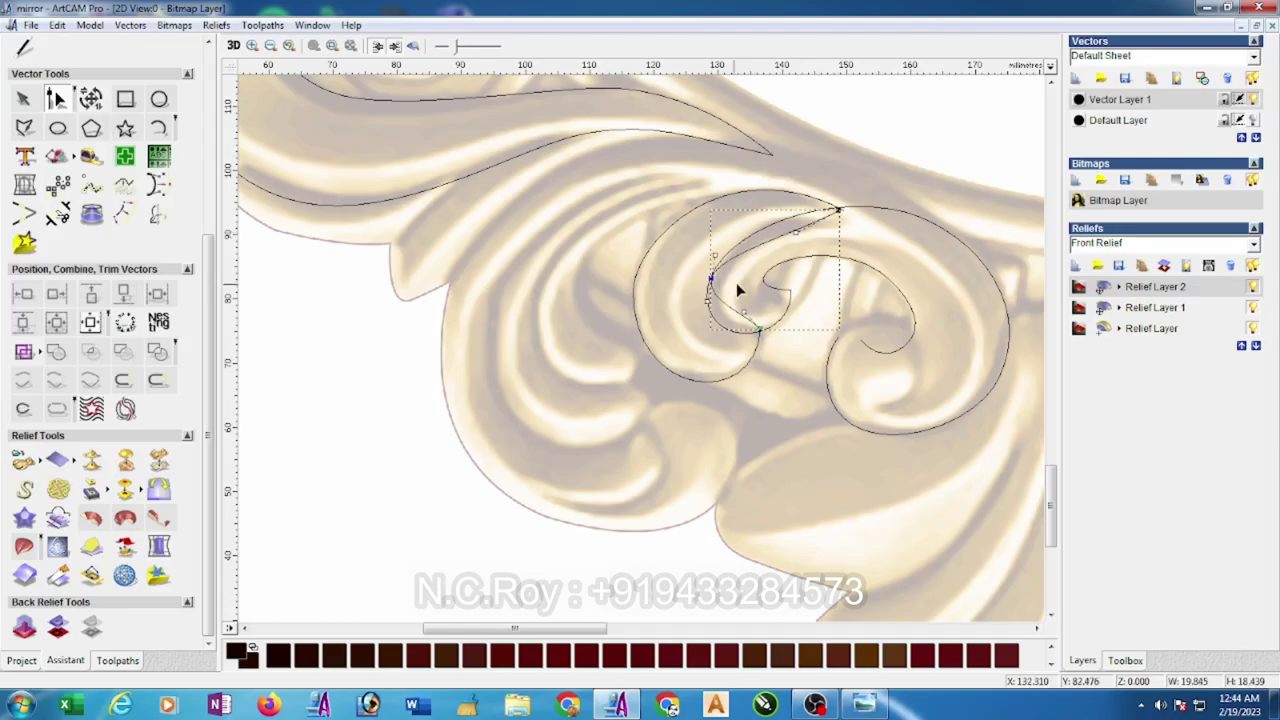
scroll(736, 282, up, 2)
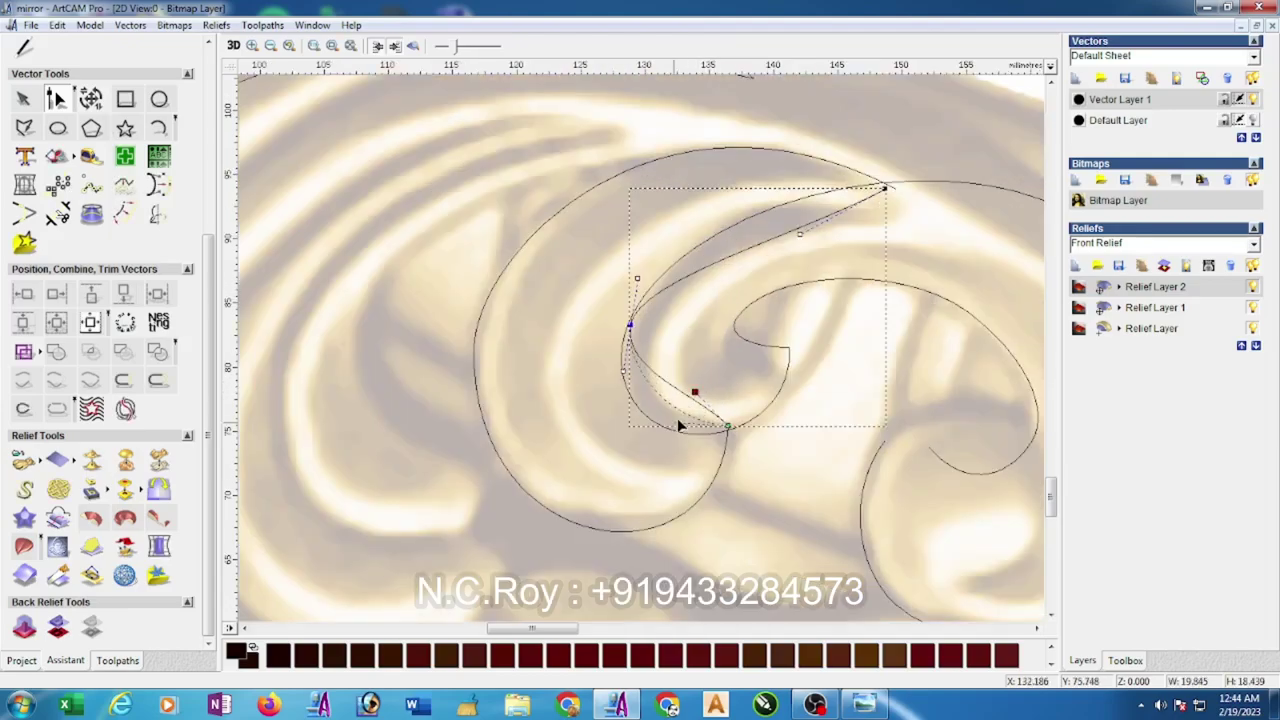
drag(637, 452, 639, 446)
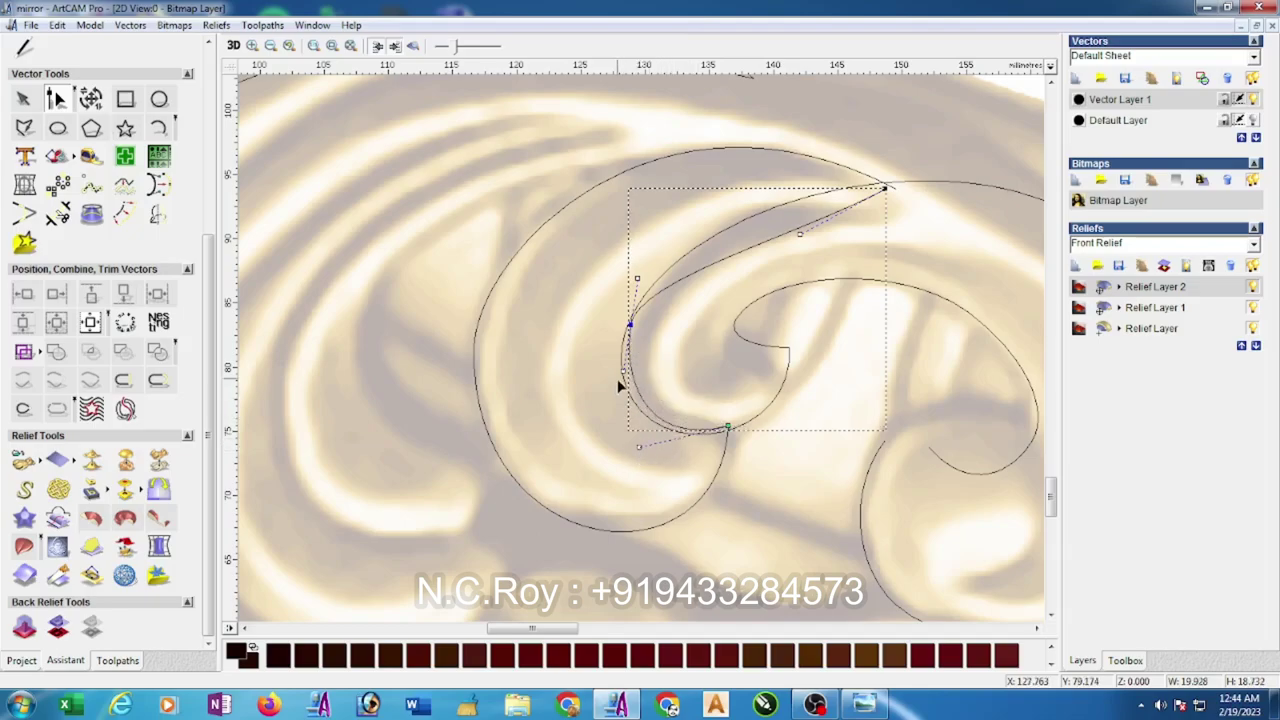
drag(622, 372, 614, 372)
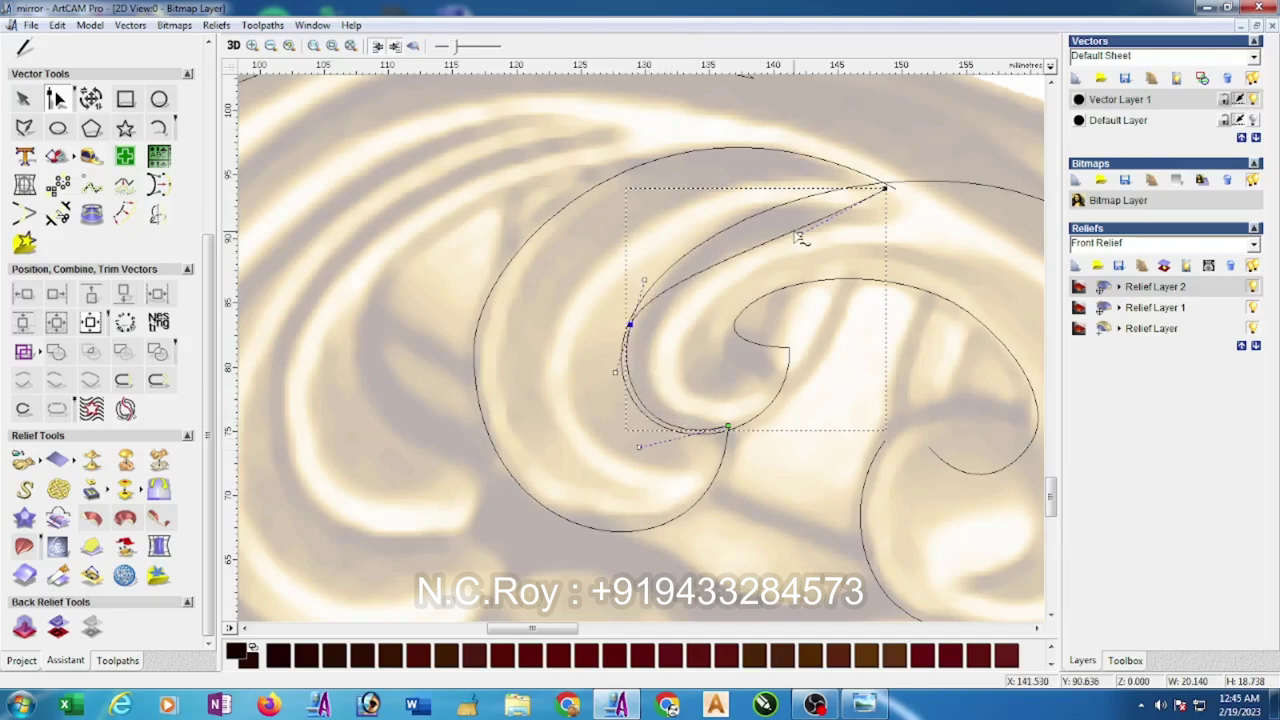
- Bend the inner edge's upper span along the scroll outline and move its end node onto the small curl's tip
drag(800, 233, 772, 185)
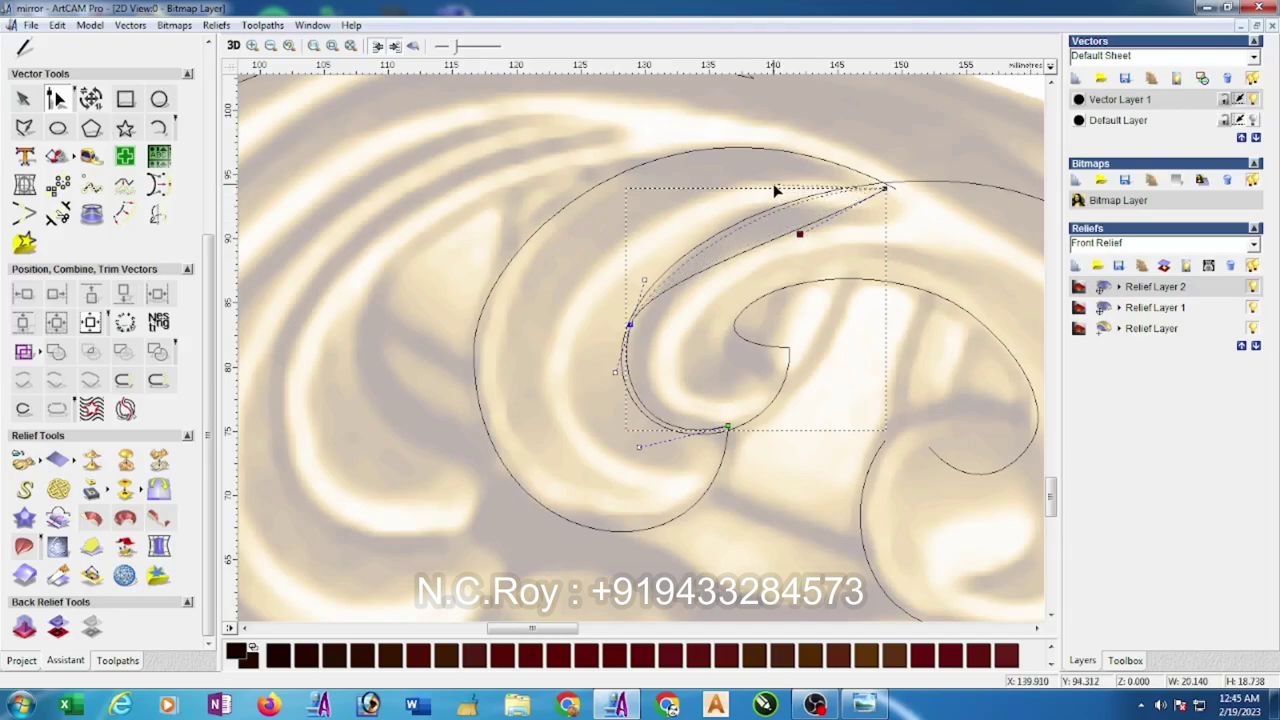
drag(884, 186, 895, 188)
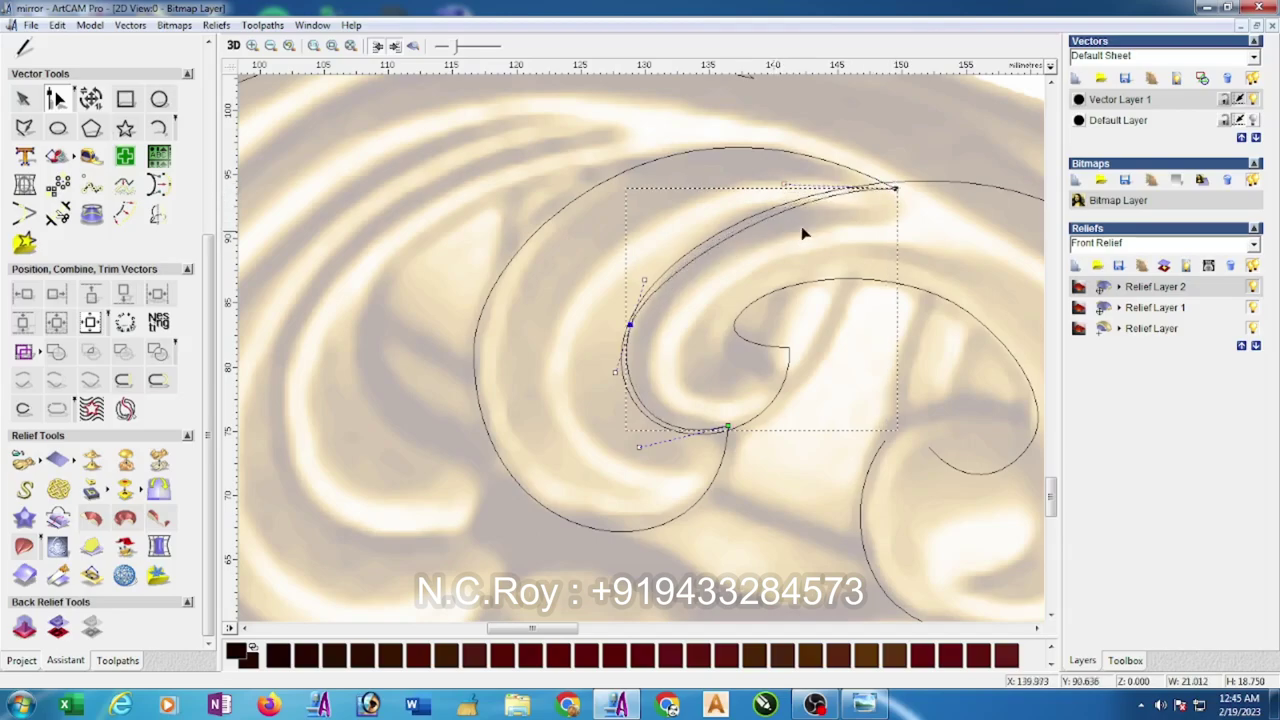
drag(646, 279, 664, 255)
click(627, 252)
- Draw an open five-point polyline about 78 mm wide and 45 mm high around the large leaf scroll, ending on the inner scroll's upper edge
scroll(626, 253, down, 1)
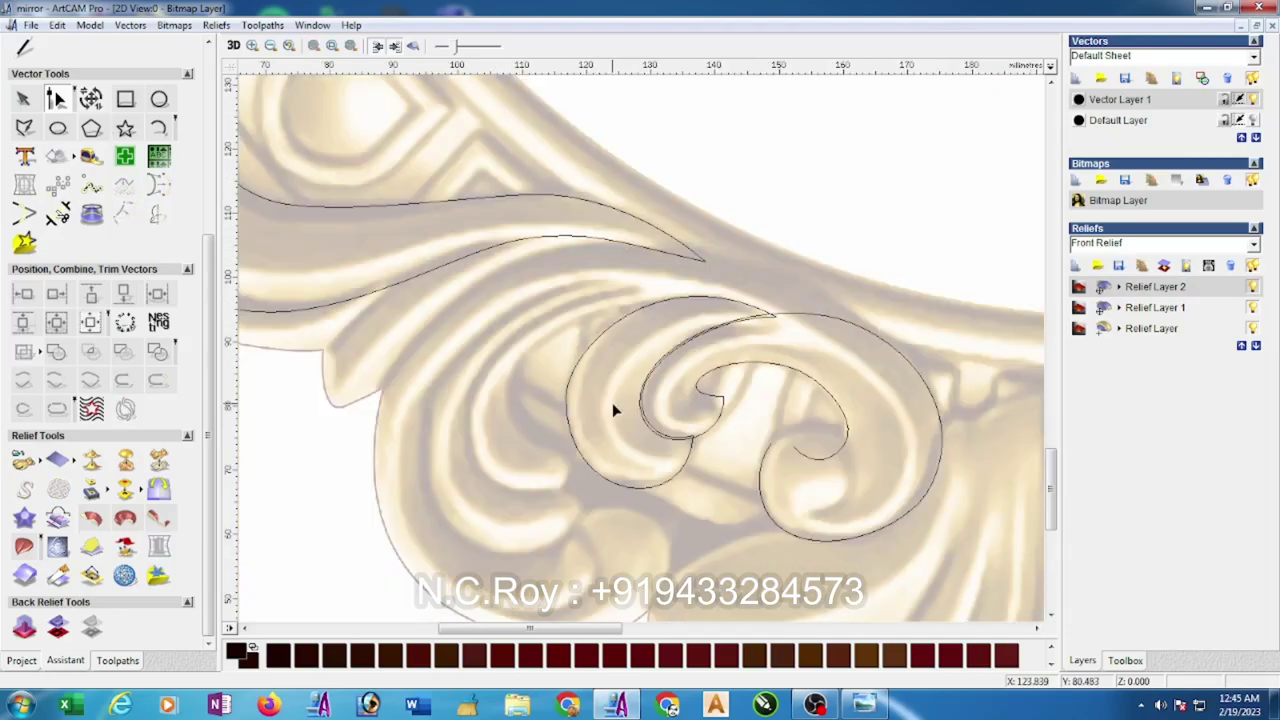
scroll(618, 395, down, 1)
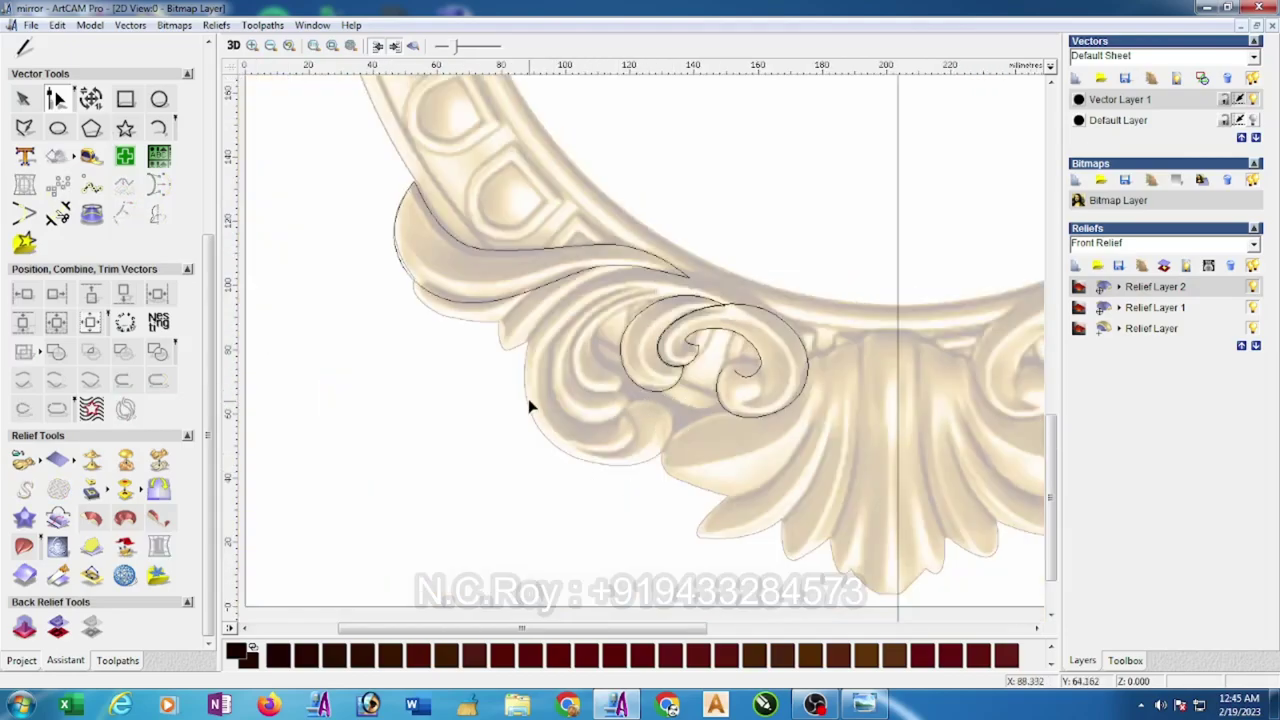
scroll(628, 300, up, 1)
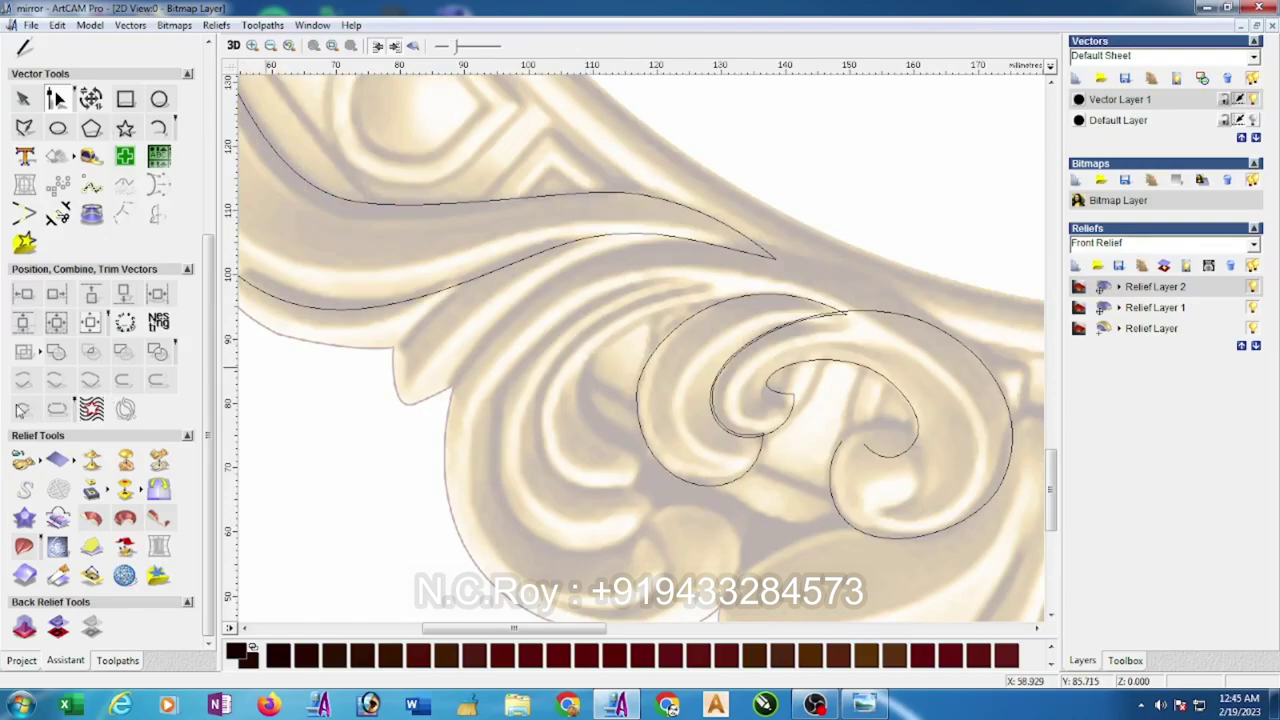
click(24, 127)
click(688, 538)
scroll(606, 423, down, 1)
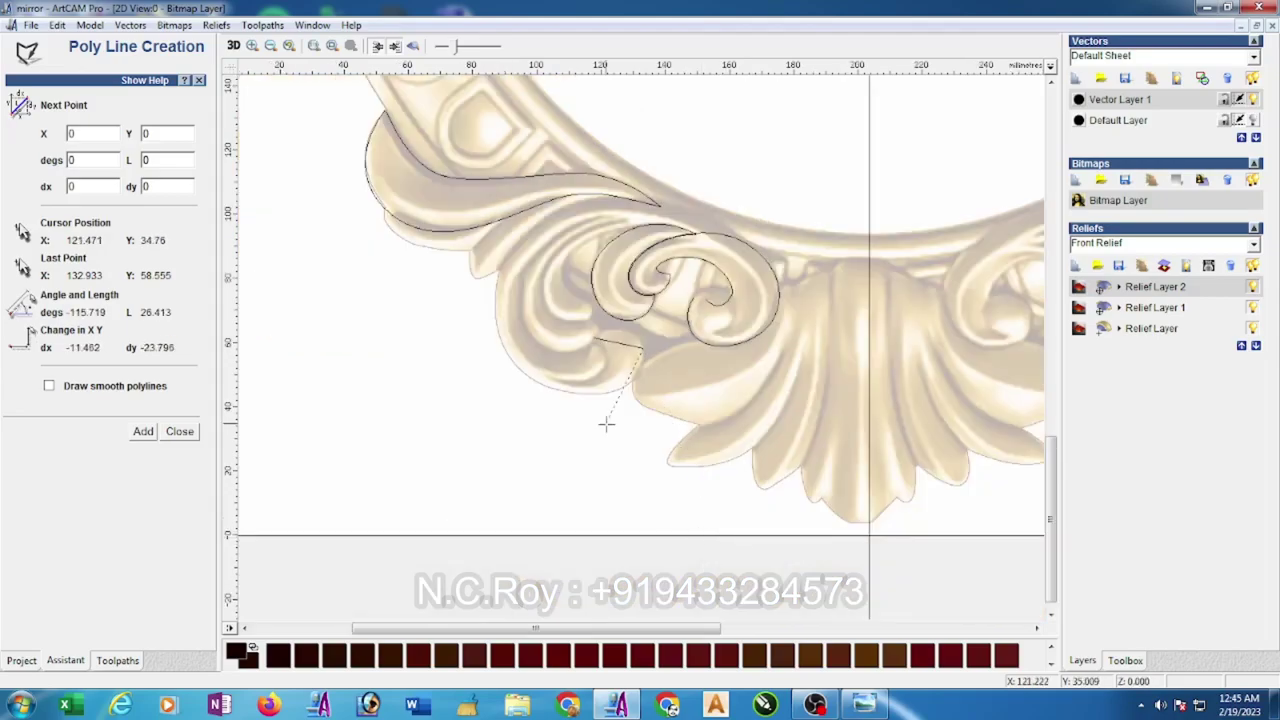
click(500, 342)
click(569, 201)
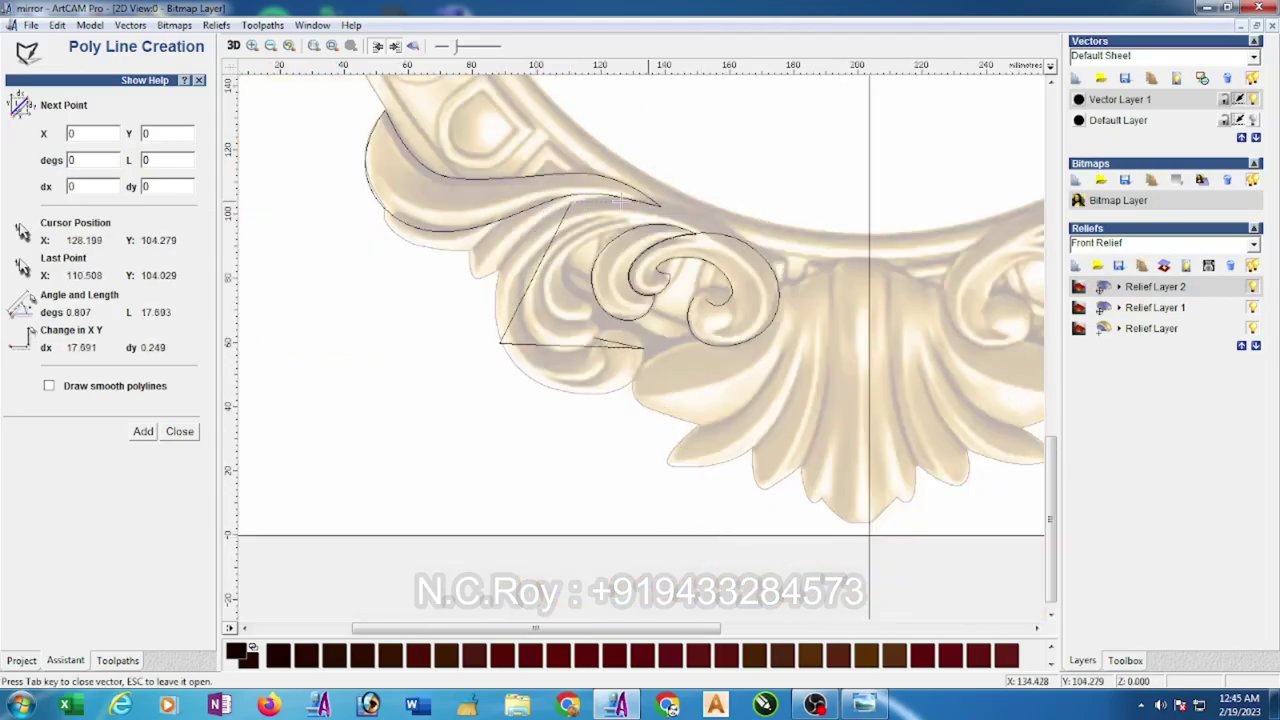
click(729, 263)
key(Escape)
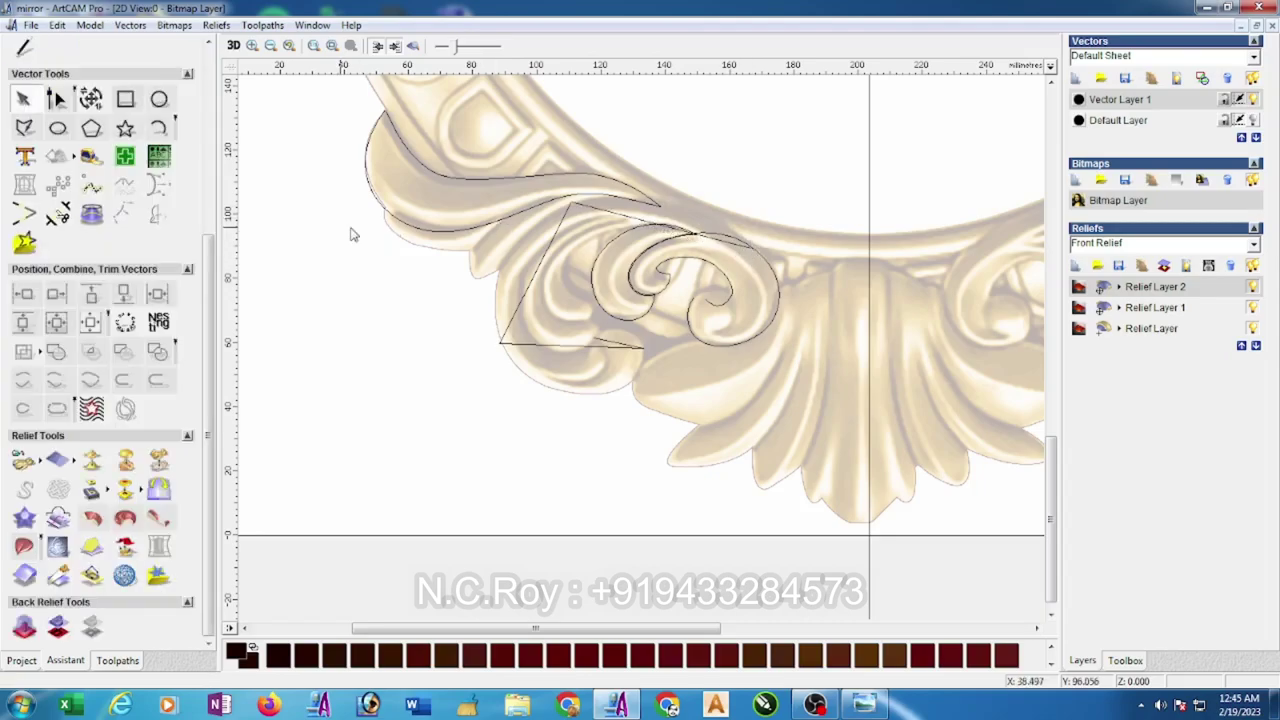
- Select all nodes of the large leaf polyline and convert it to a smooth curve
click(589, 346)
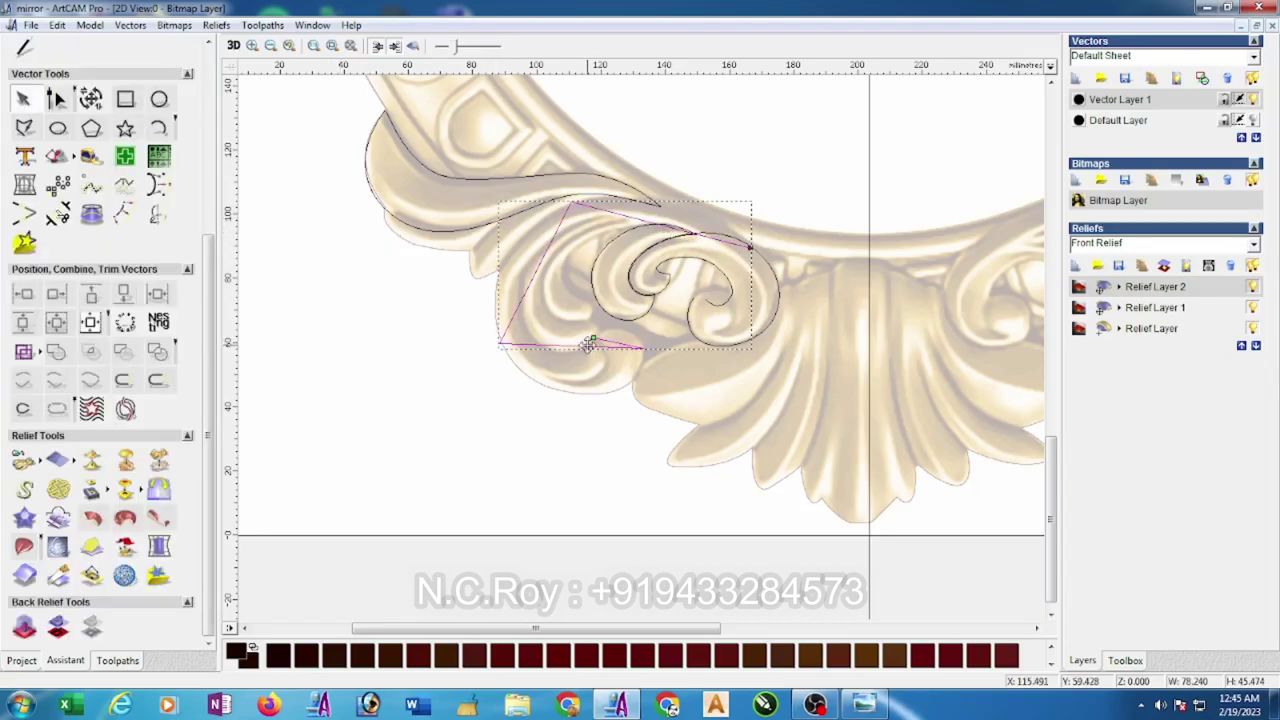
double_click(589, 346)
drag(475, 304, 660, 404)
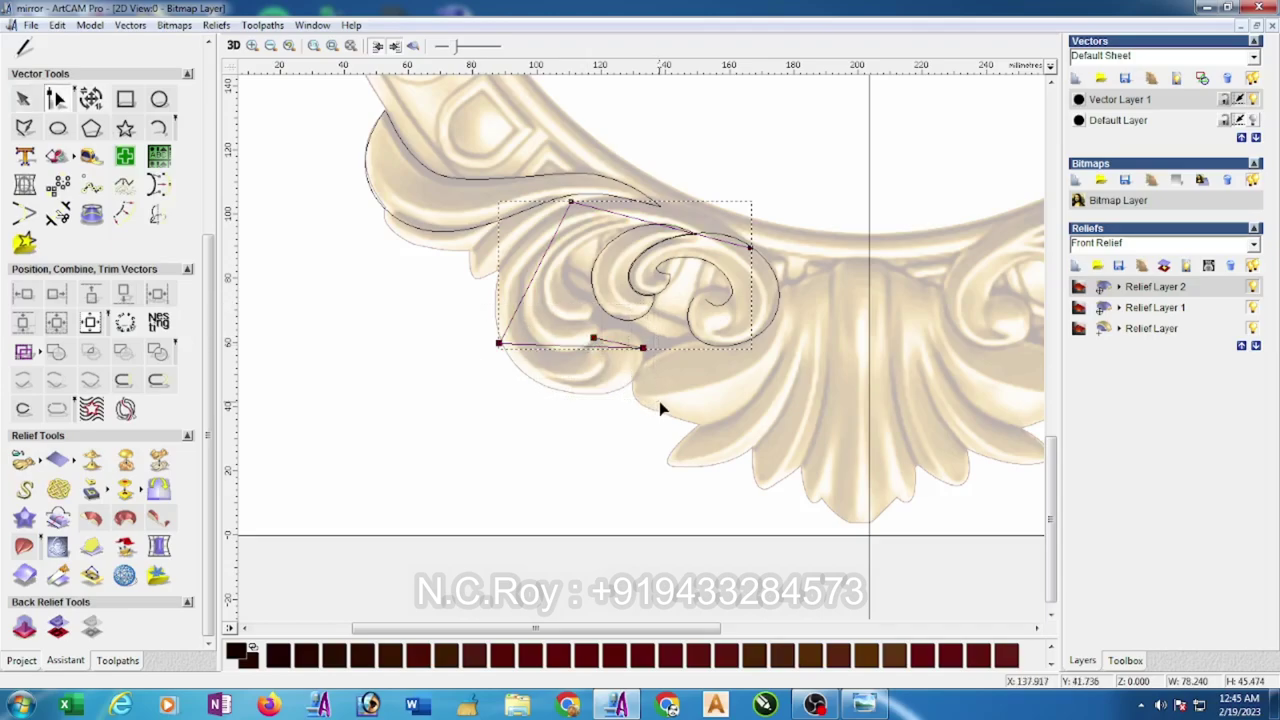
key(s)
key(s)
- Extend the large leaf curve's upper and lower handles so it bulges around the leaf's crest and lower outer edge
click(693, 232)
key(Delete)
drag(523, 224, 511, 228)
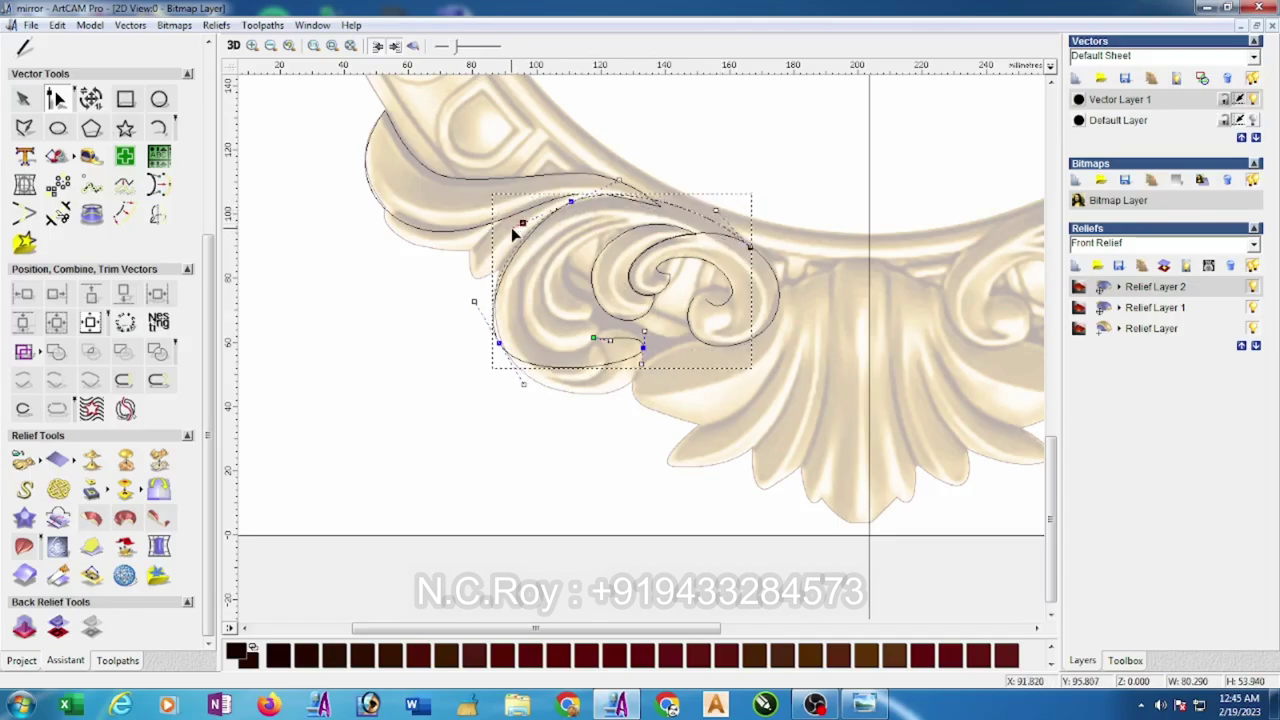
click(620, 181)
key(Delete)
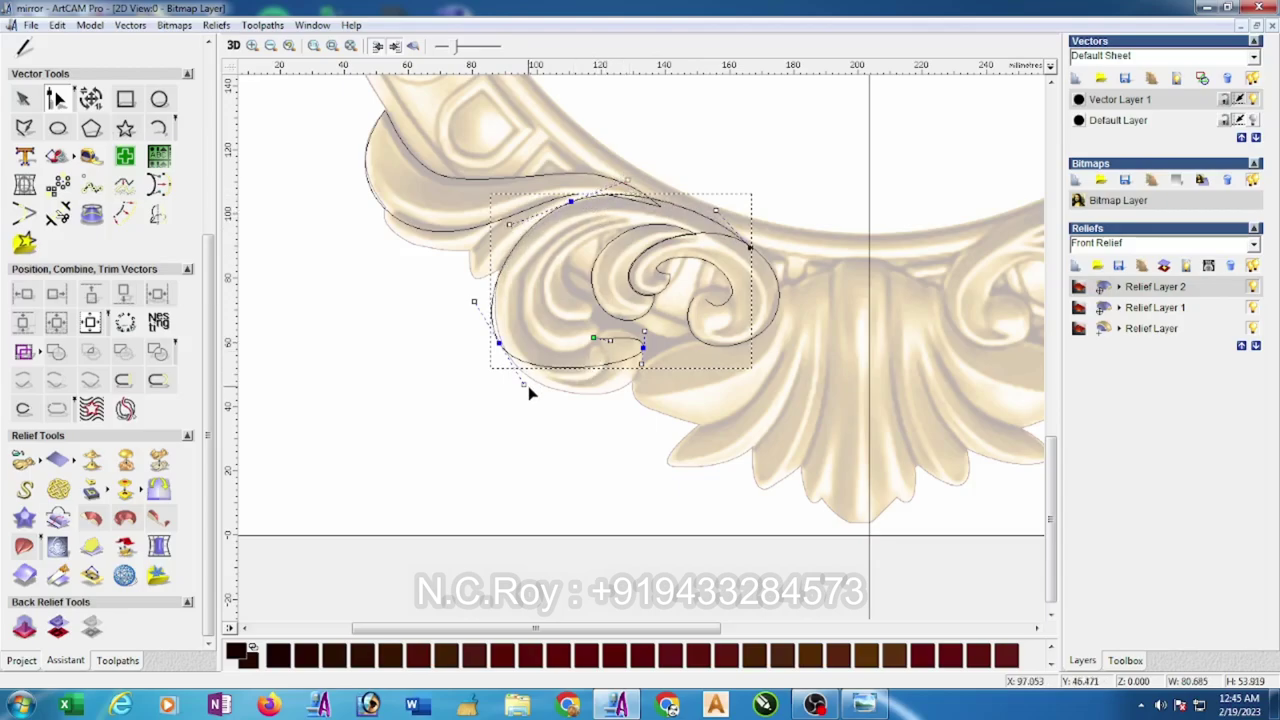
drag(522, 383, 553, 442)
scroll(583, 324, up, 1)
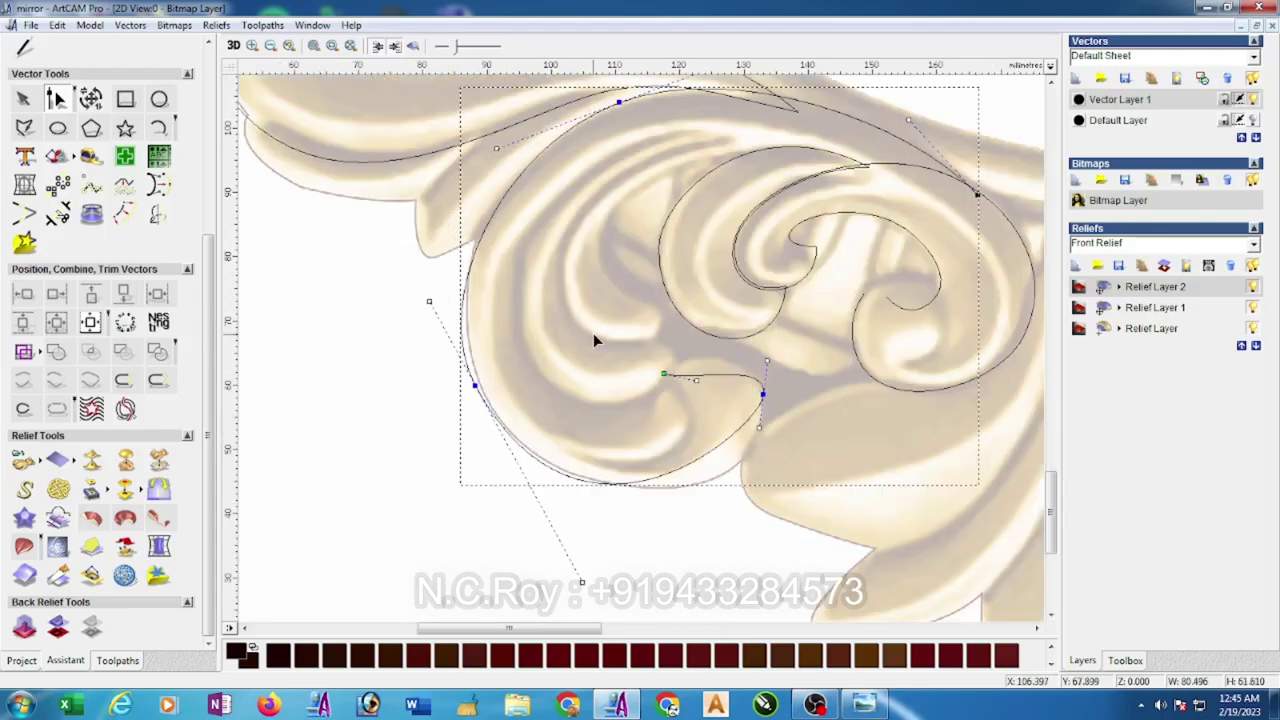
- Move the large leaf curve's two inner end nodes onto the curl tip and tighten the handles around the lower bowl
drag(762, 395, 681, 381)
click(662, 376)
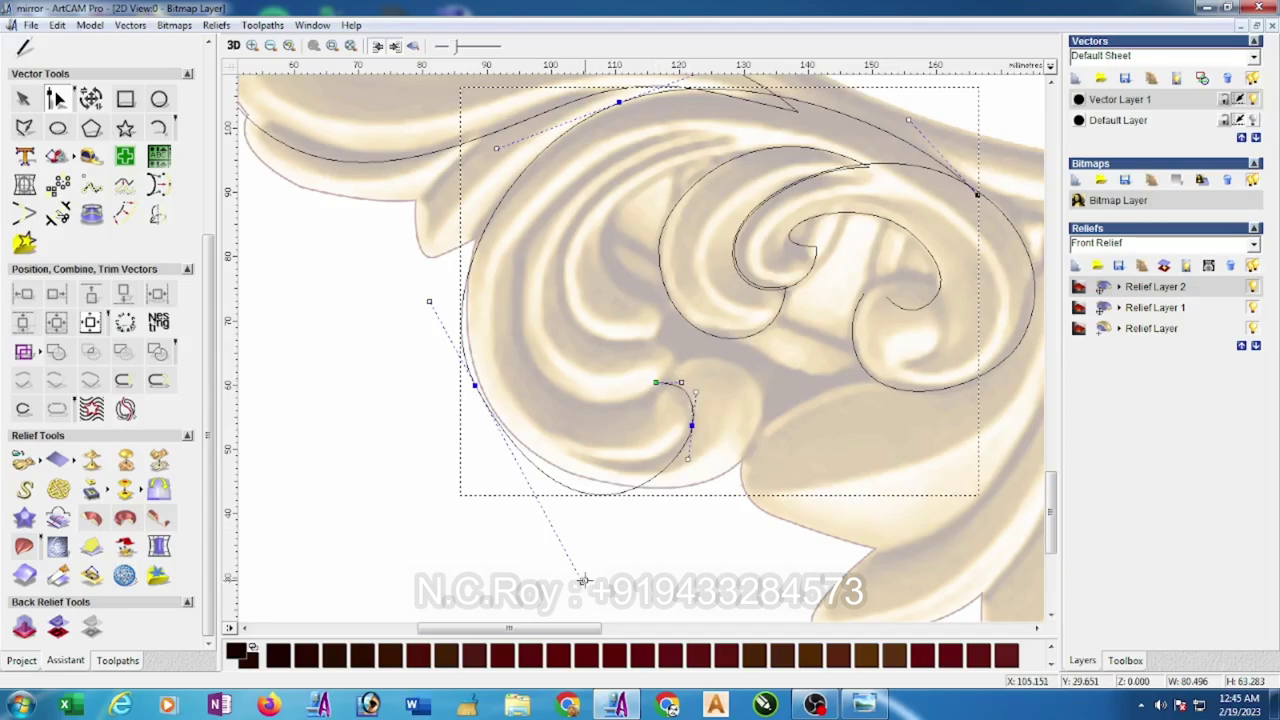
drag(581, 580, 547, 503)
drag(688, 456, 689, 464)
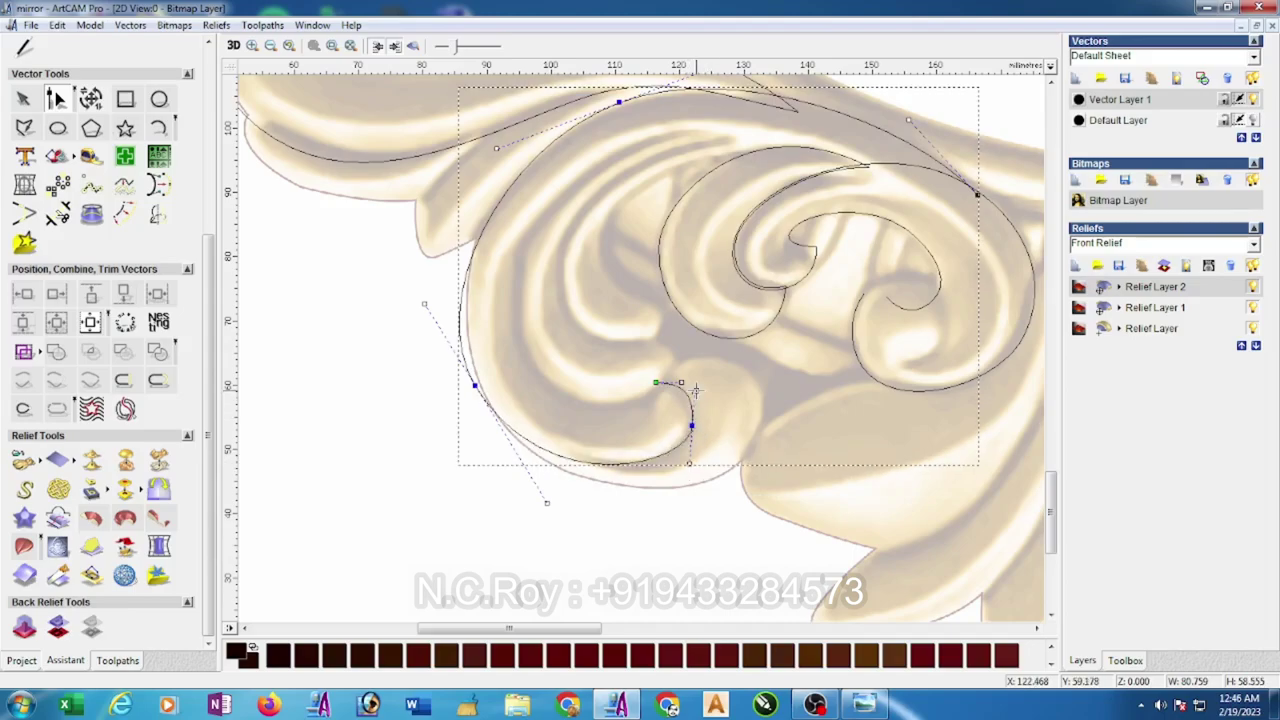
drag(700, 393, 704, 391)
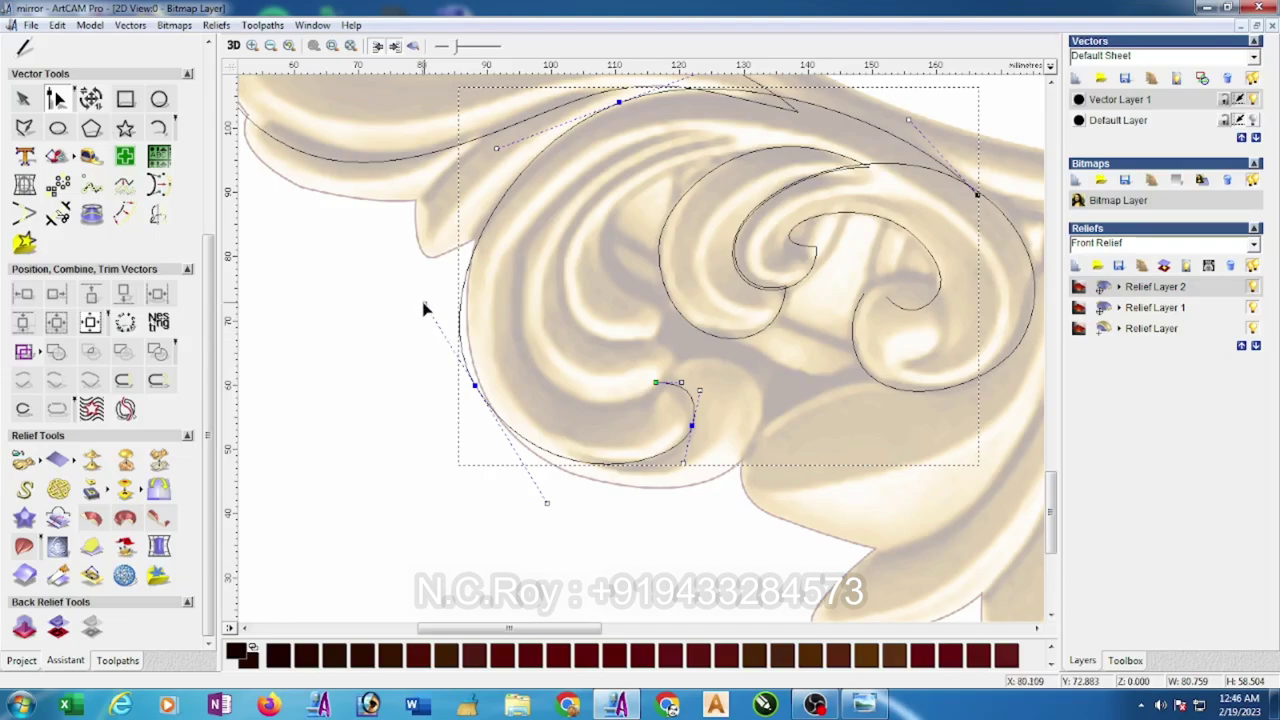
- Fine-tune the large leaf curve's outer side node and handles to follow the leaf's edge, and deselect the curve
drag(424, 309, 436, 313)
drag(474, 385, 479, 382)
drag(496, 148, 475, 156)
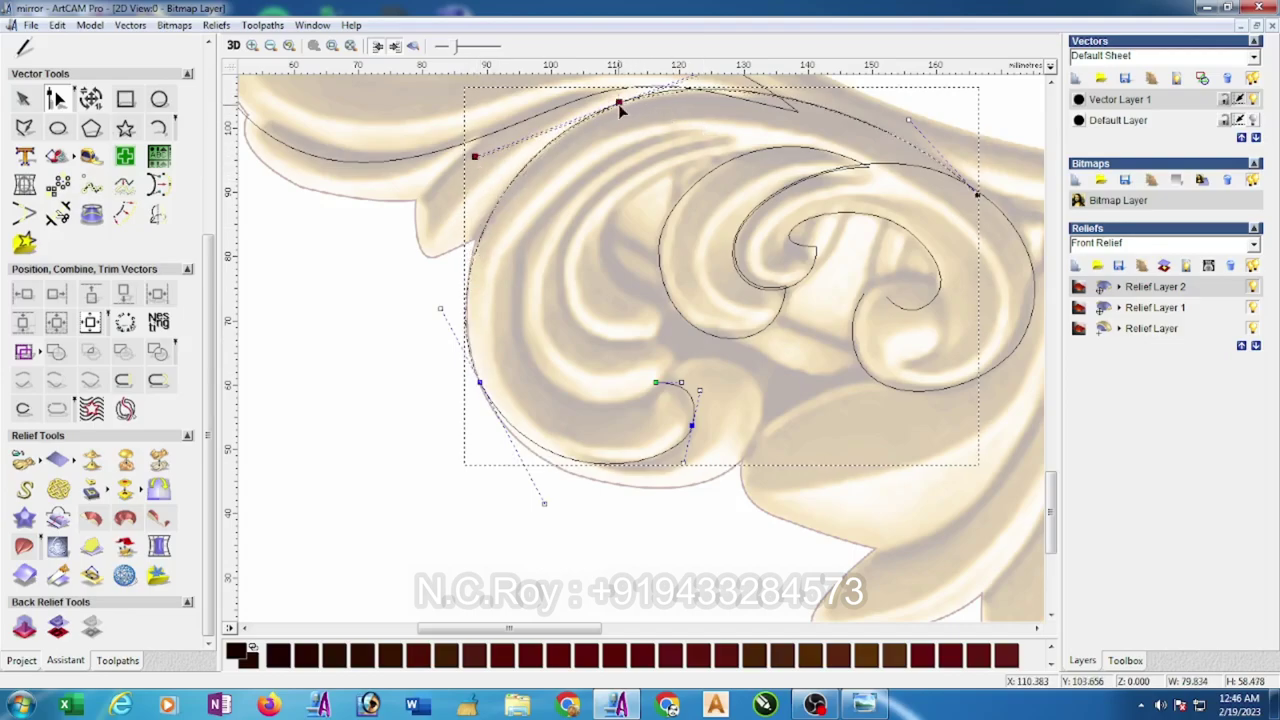
scroll(848, 143, down, 1)
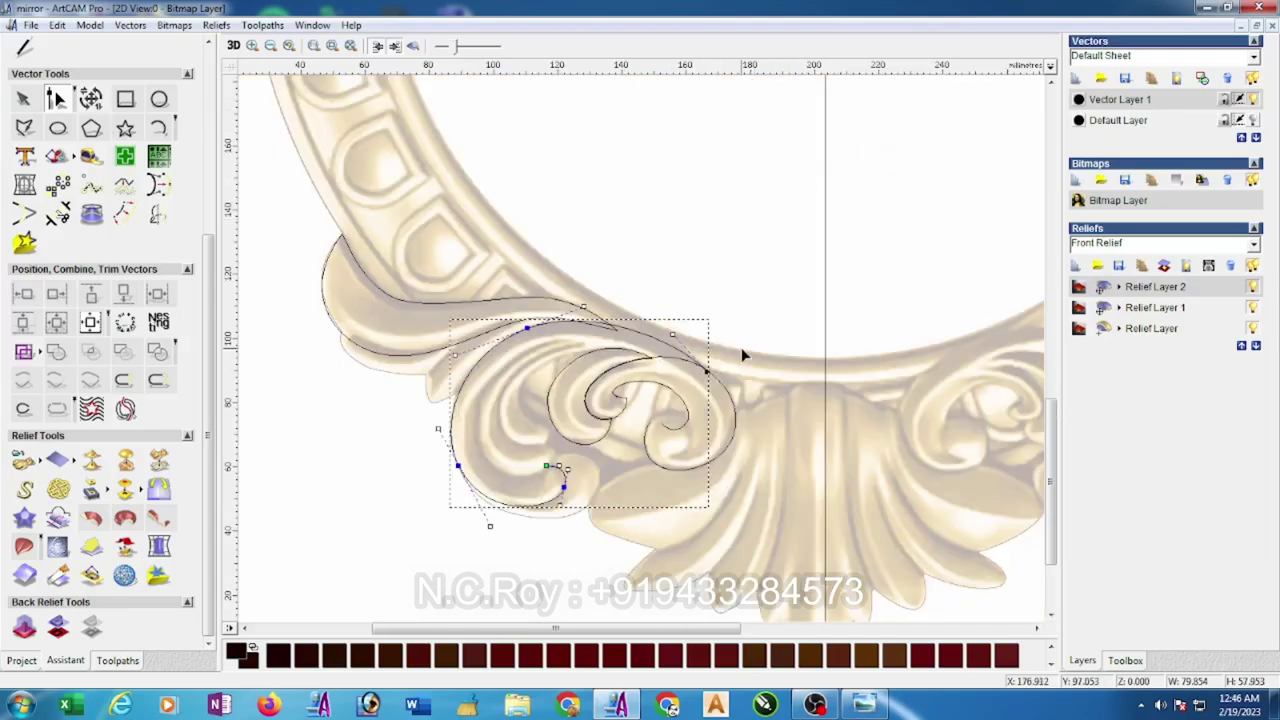
click(729, 294)
- Draw a three-point polyline along the large leaf's inner edge, from the lower curl tip via the outer side to the scroll's upper edge
scroll(563, 457, up, 1)
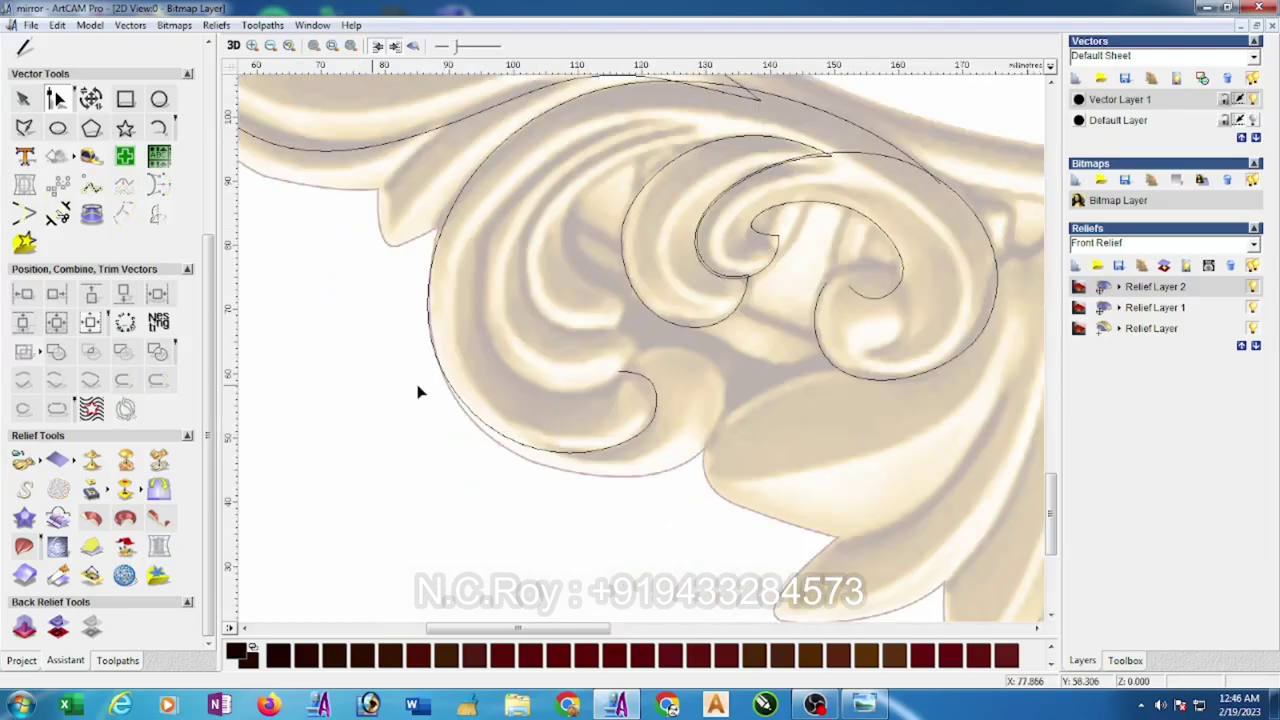
click(24, 127)
click(614, 371)
click(480, 253)
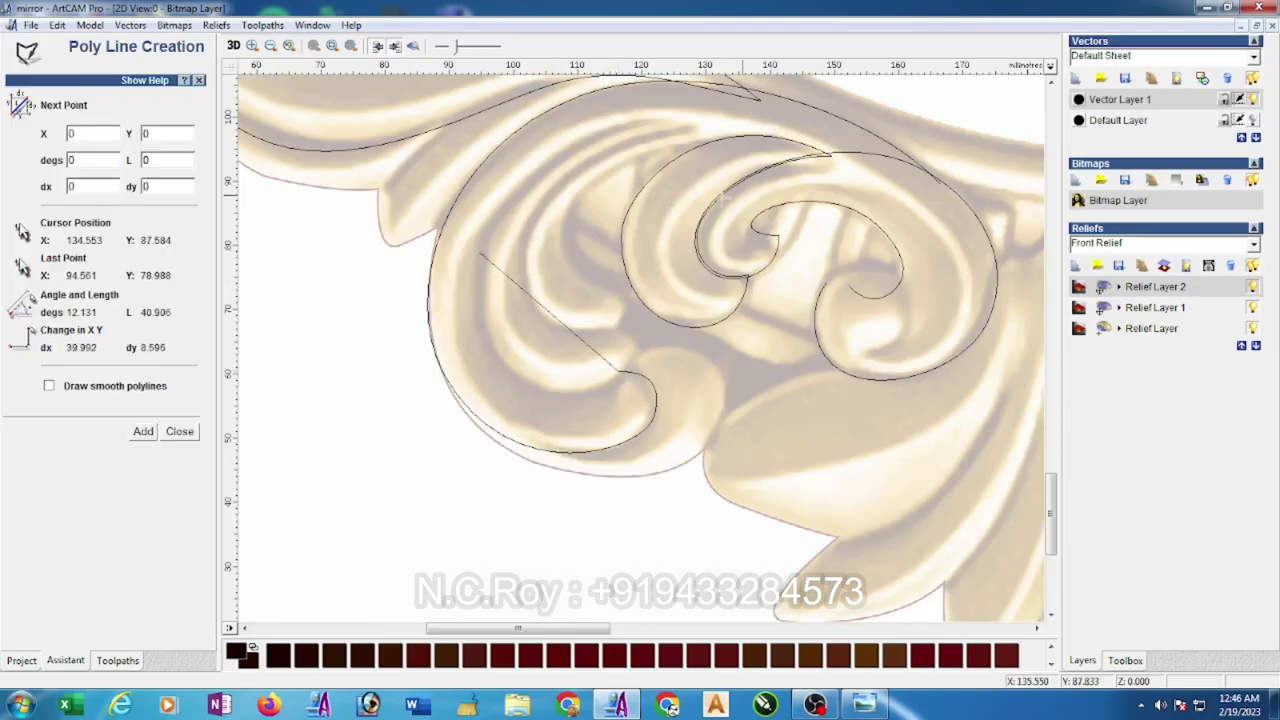
click(938, 186)
key(Escape)
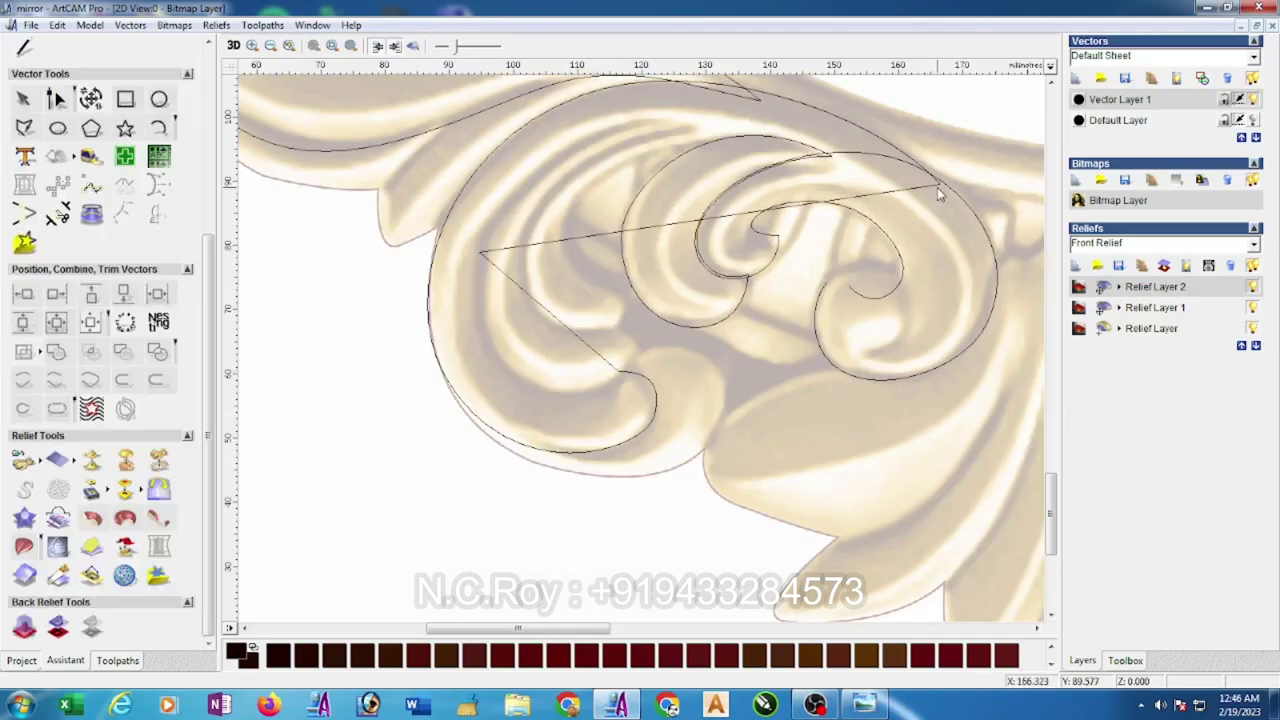
- Convert the inner-edge polyline to a smooth curve and pull its handles around the leaf's lower bowl and crest
click(480, 251)
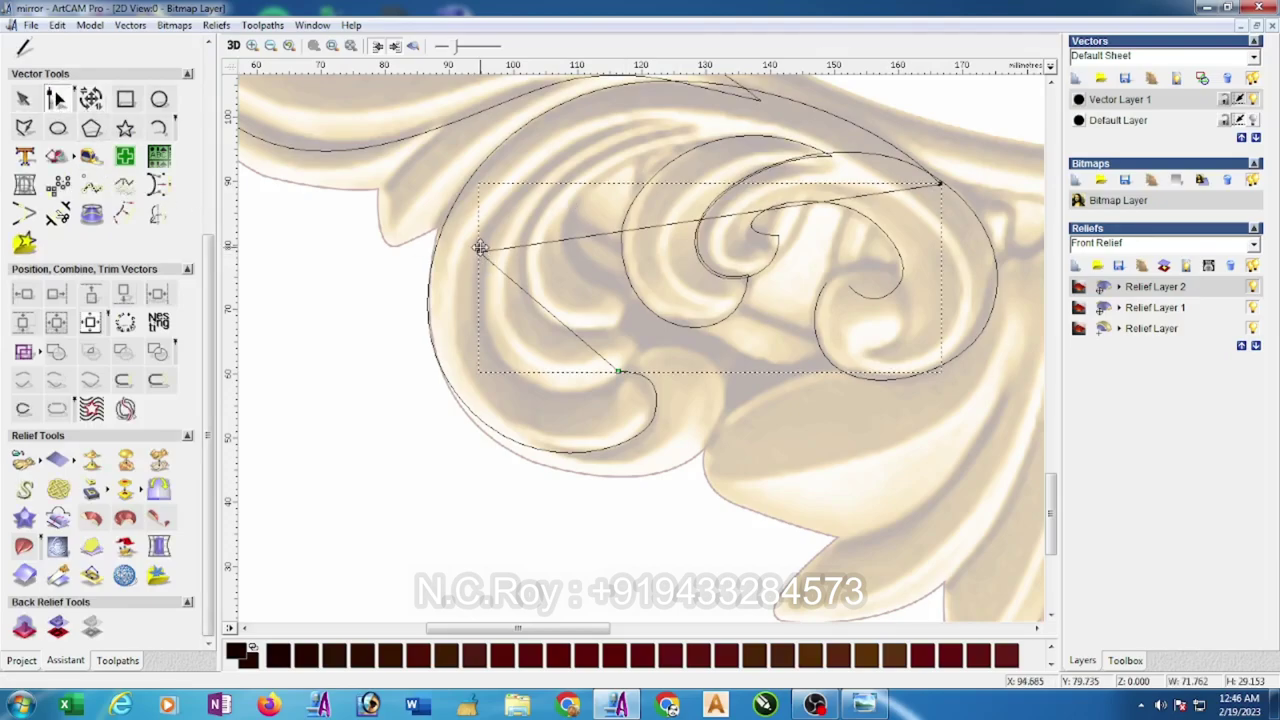
key(s)
drag(571, 331, 551, 424)
drag(462, 311, 454, 358)
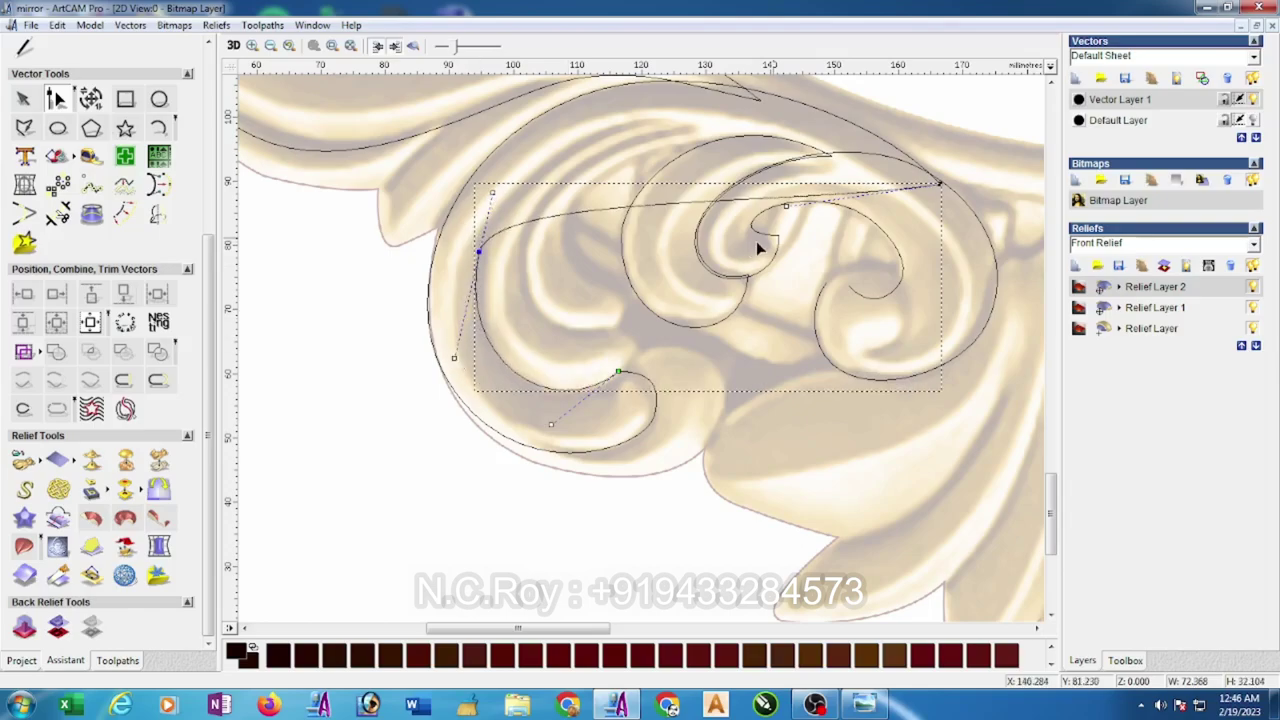
drag(786, 206, 694, 70)
drag(491, 192, 540, 116)
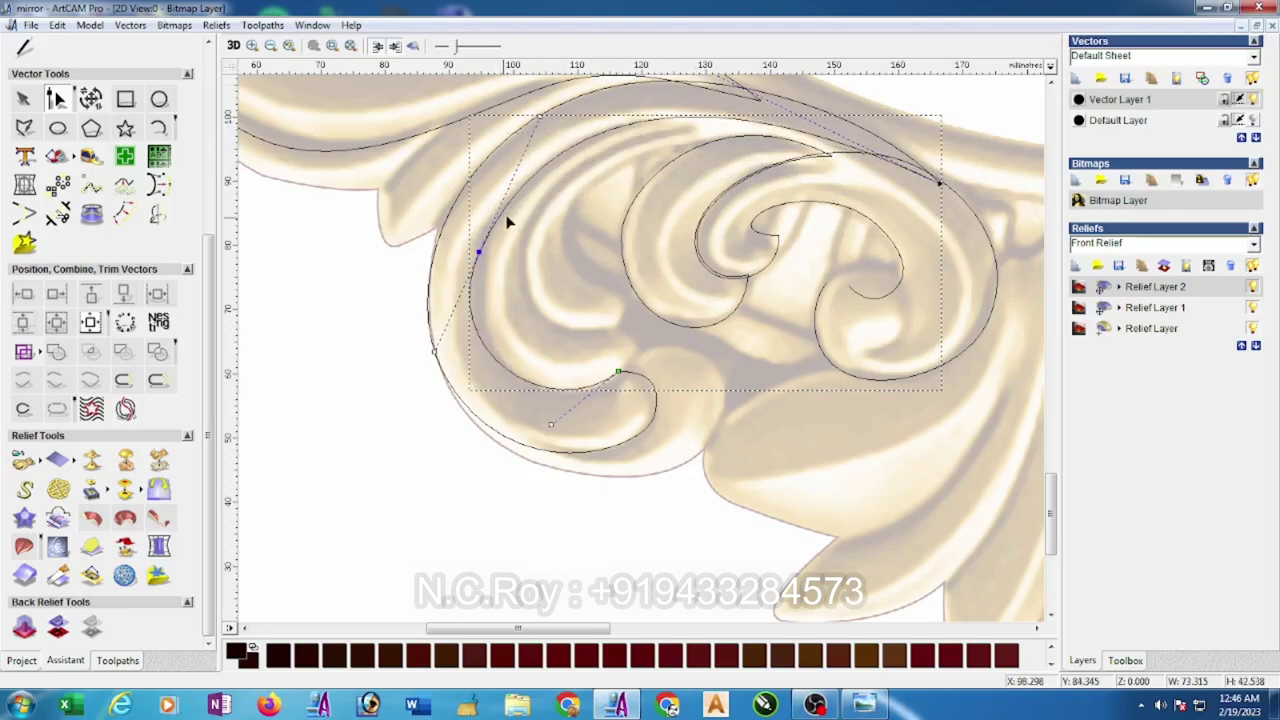
- Fine-tune the inner-edge curve's side node, lower handle and upper end node to follow the leaf, and deselect it
drag(479, 252, 488, 243)
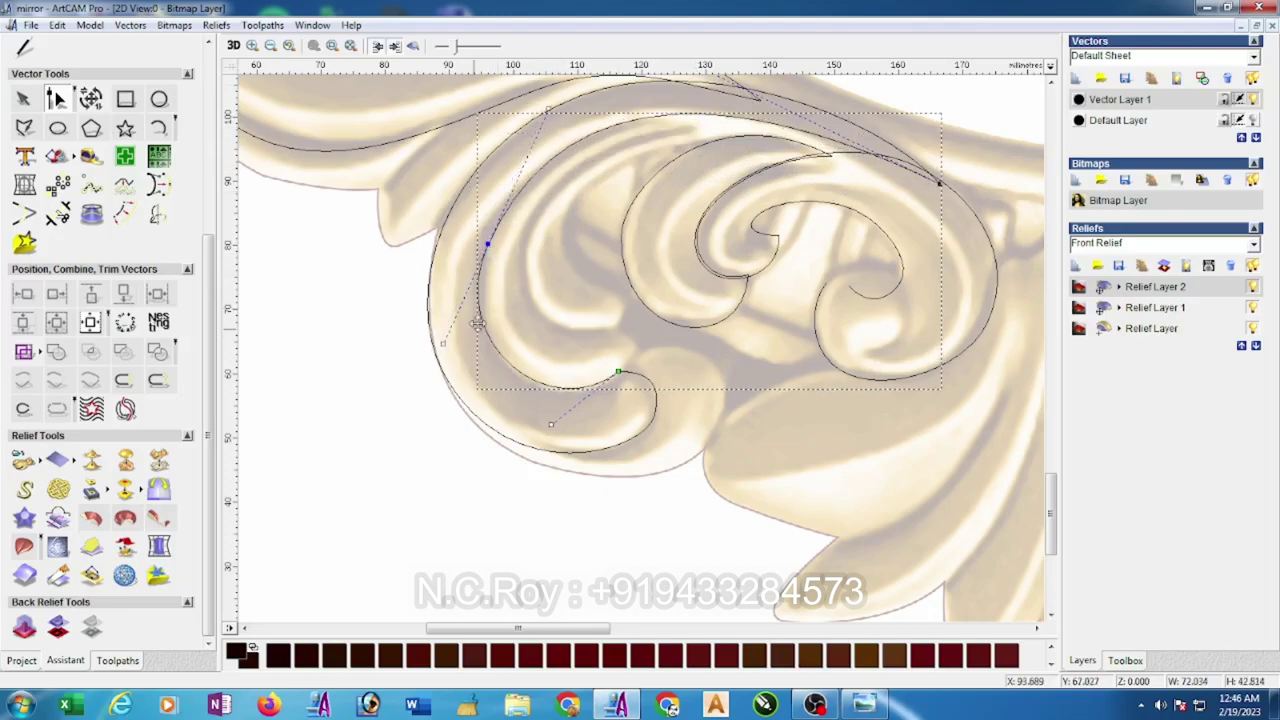
drag(443, 354, 441, 366)
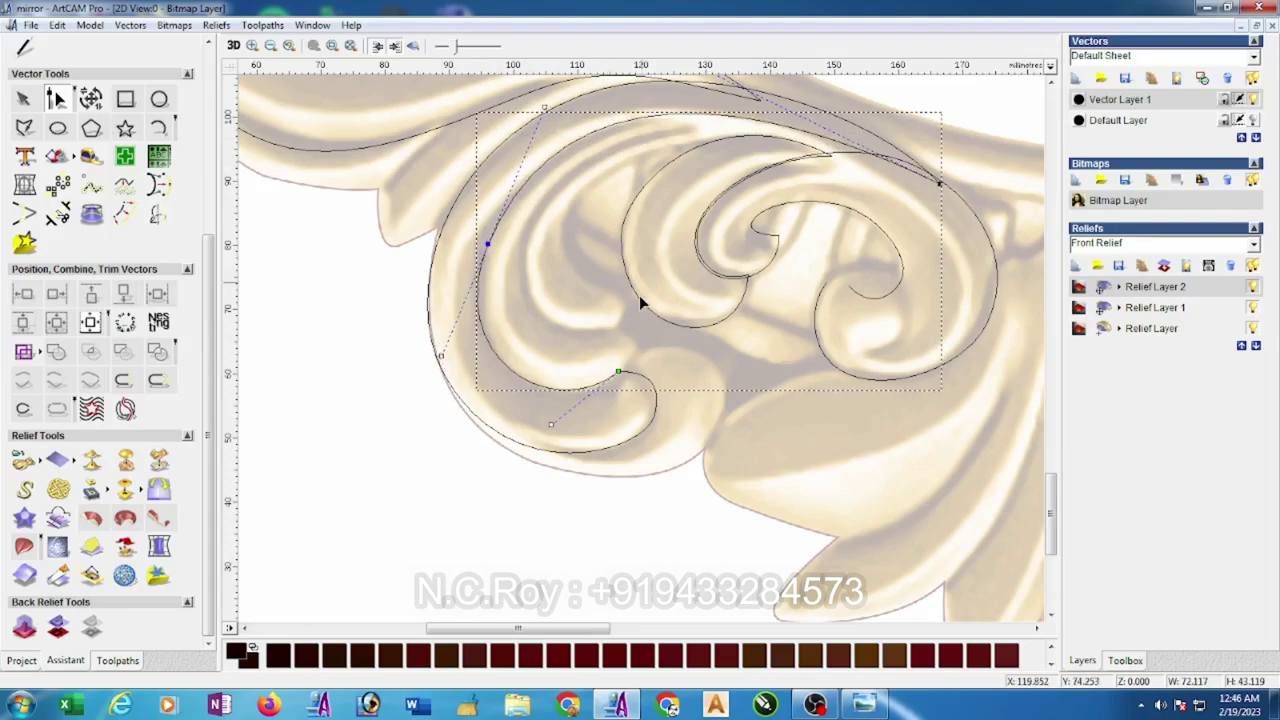
click(939, 184)
drag(922, 192, 922, 192)
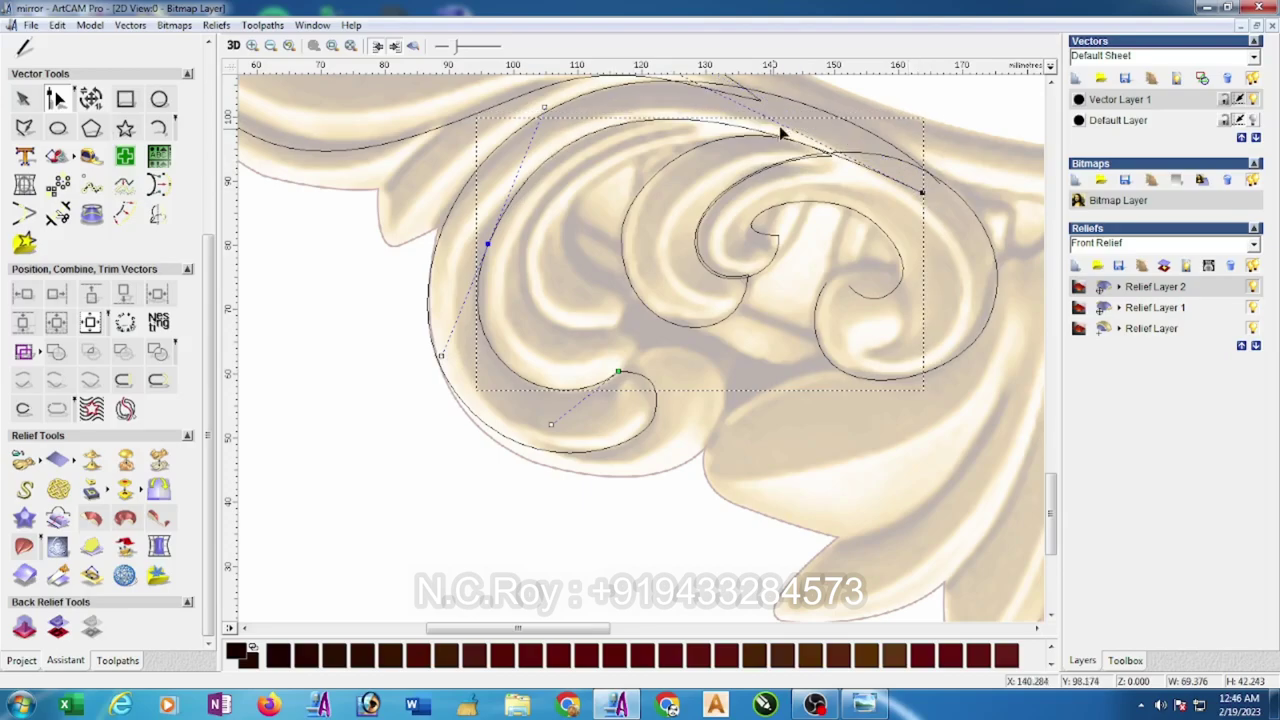
click(792, 232)
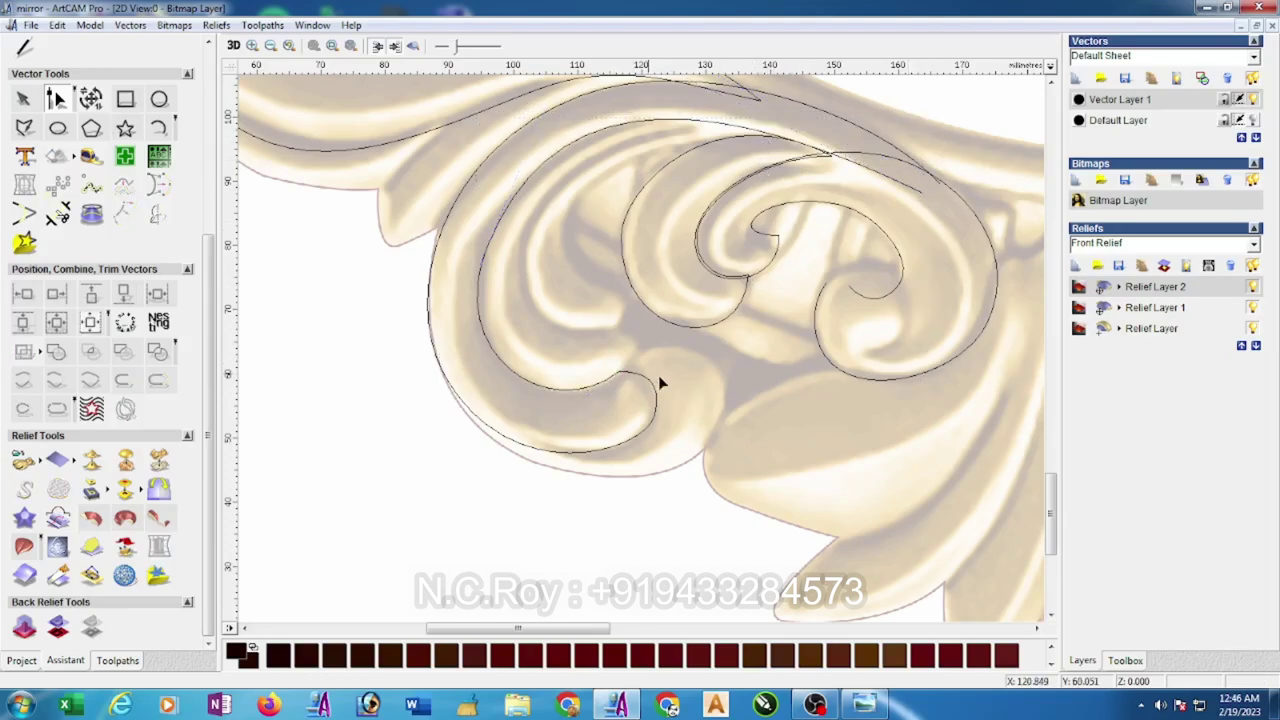
- Draw a three-point polyline from the large leaf's outer side via the lower lobe's far edge to the curl tip, and enter node editing
click(24, 127)
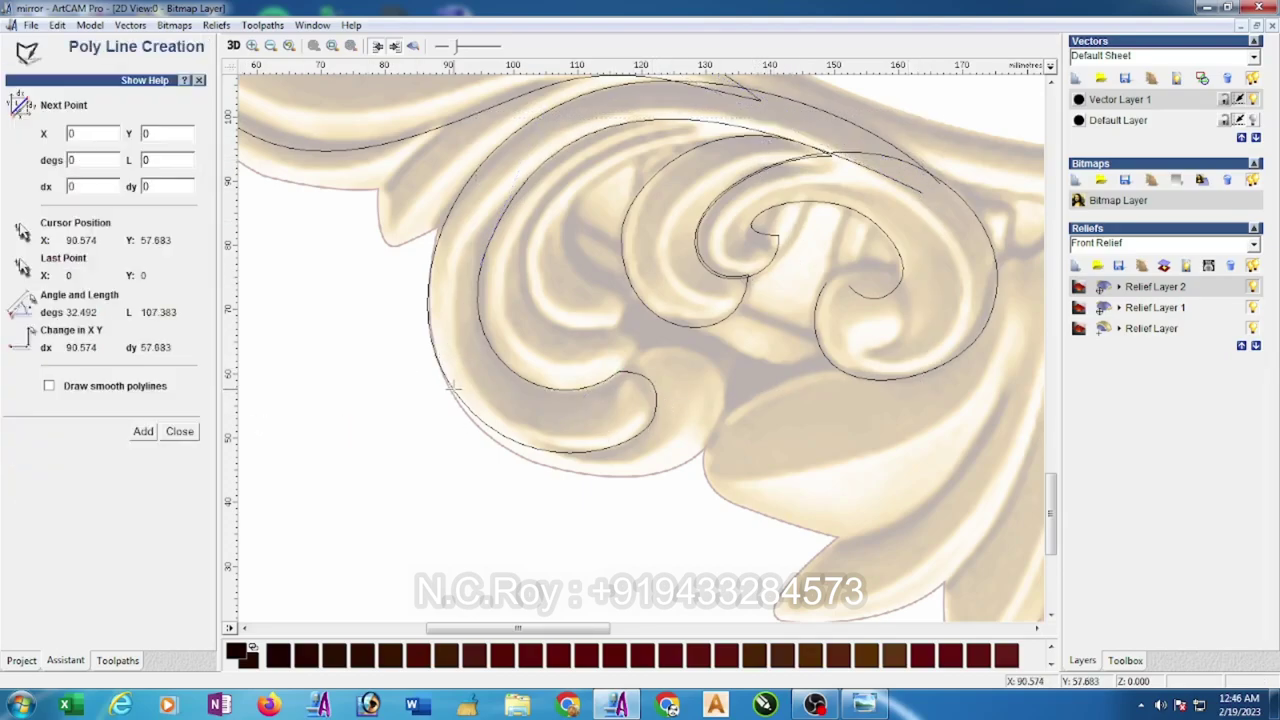
click(442, 372)
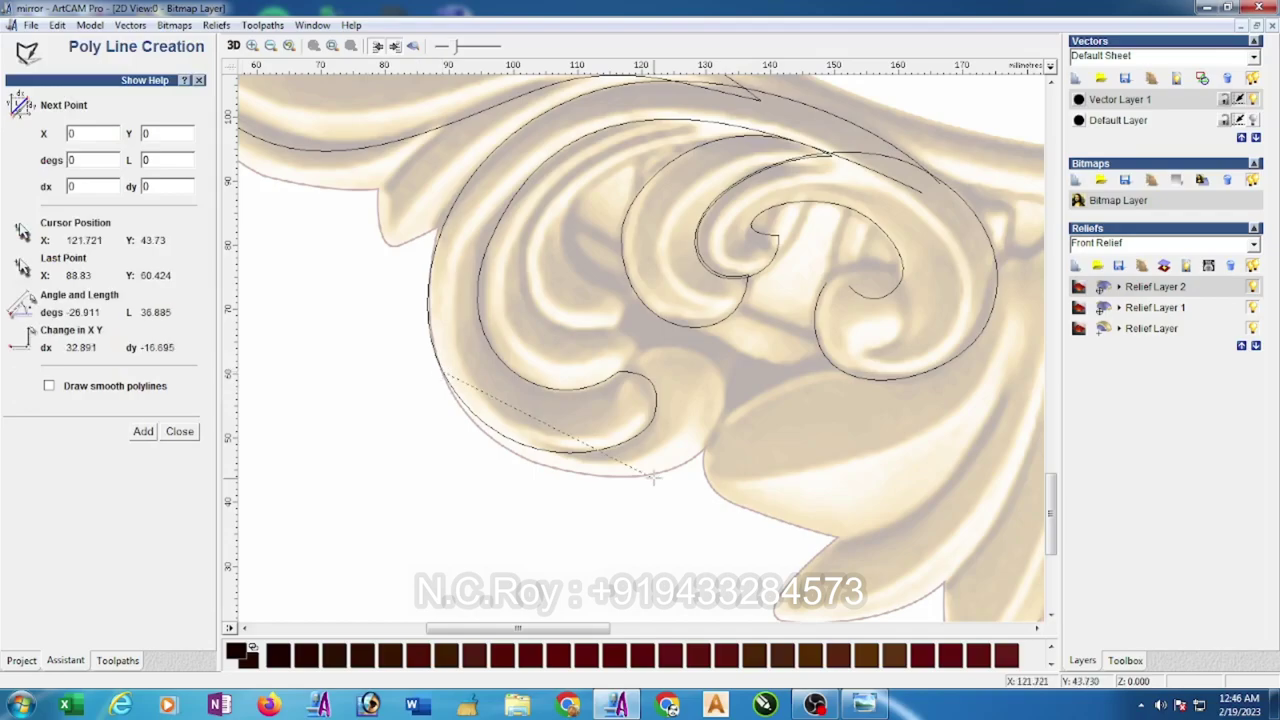
click(719, 428)
click(620, 372)
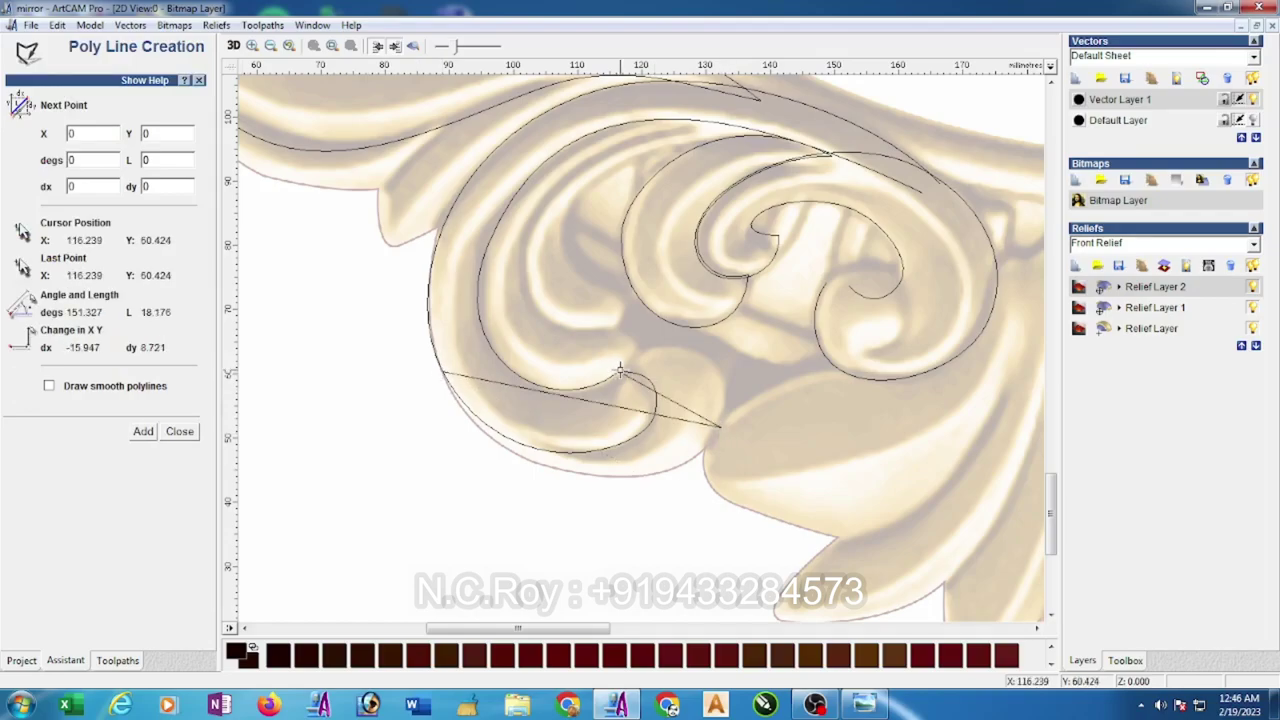
key(Escape)
click(57, 98)
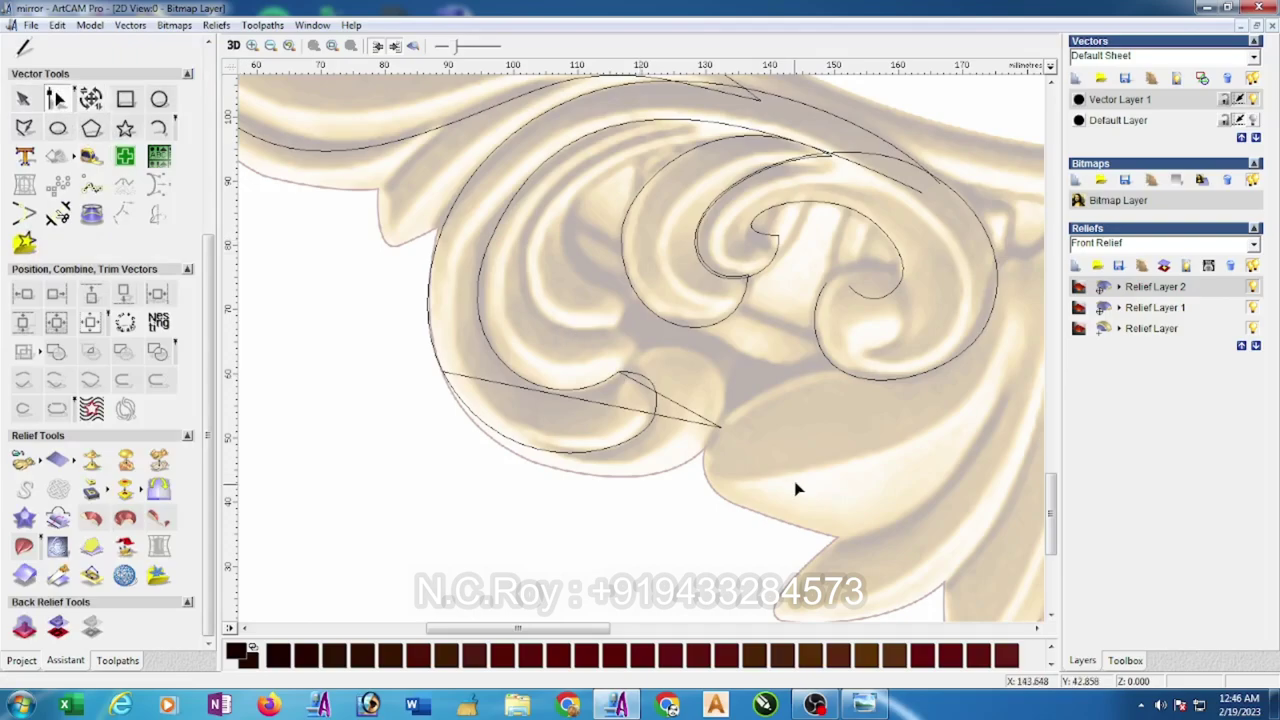
- Convert the lower lobe polyline to a smooth curve and bend it around the lobe's rounded top and the leaf's lower edge
click(716, 423)
key(s)
drag(652, 389, 664, 307)
drag(733, 388, 750, 365)
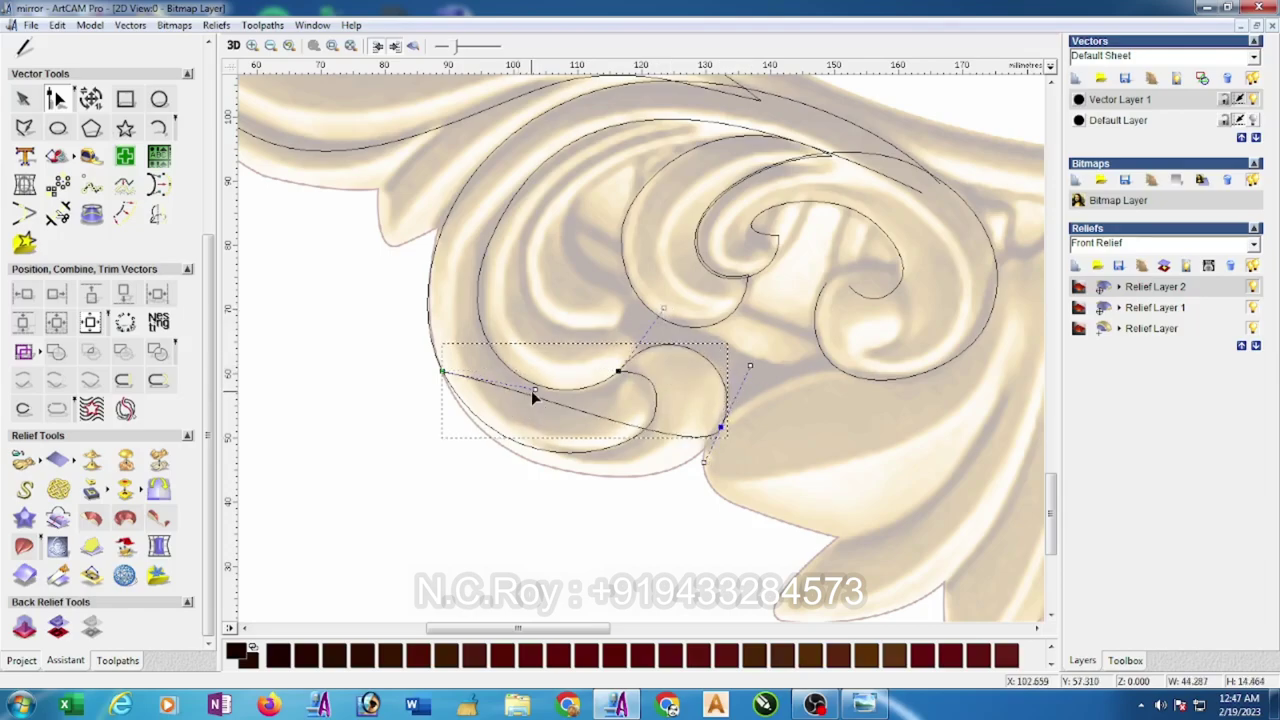
drag(535, 389, 503, 520)
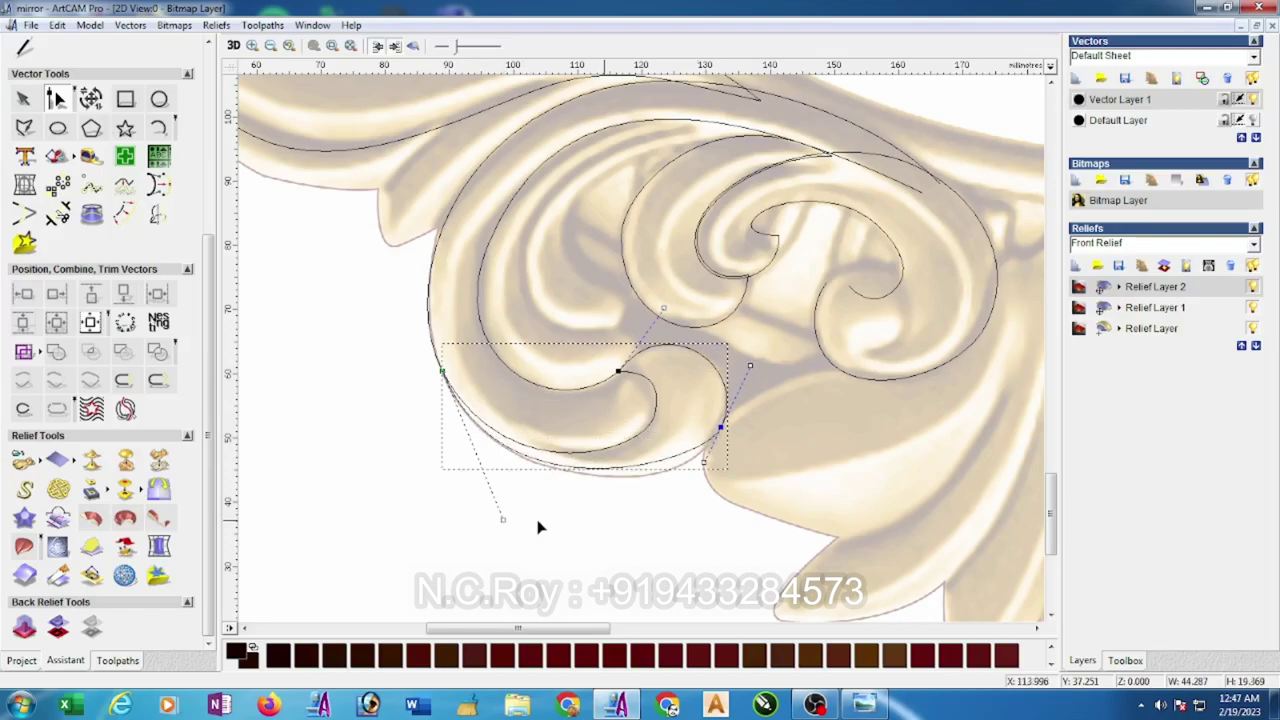
- Fine-tune the handles at the lobe curve's middle node and outer end so it matches the leaf's lower outline
drag(704, 461, 712, 492)
drag(735, 360, 745, 357)
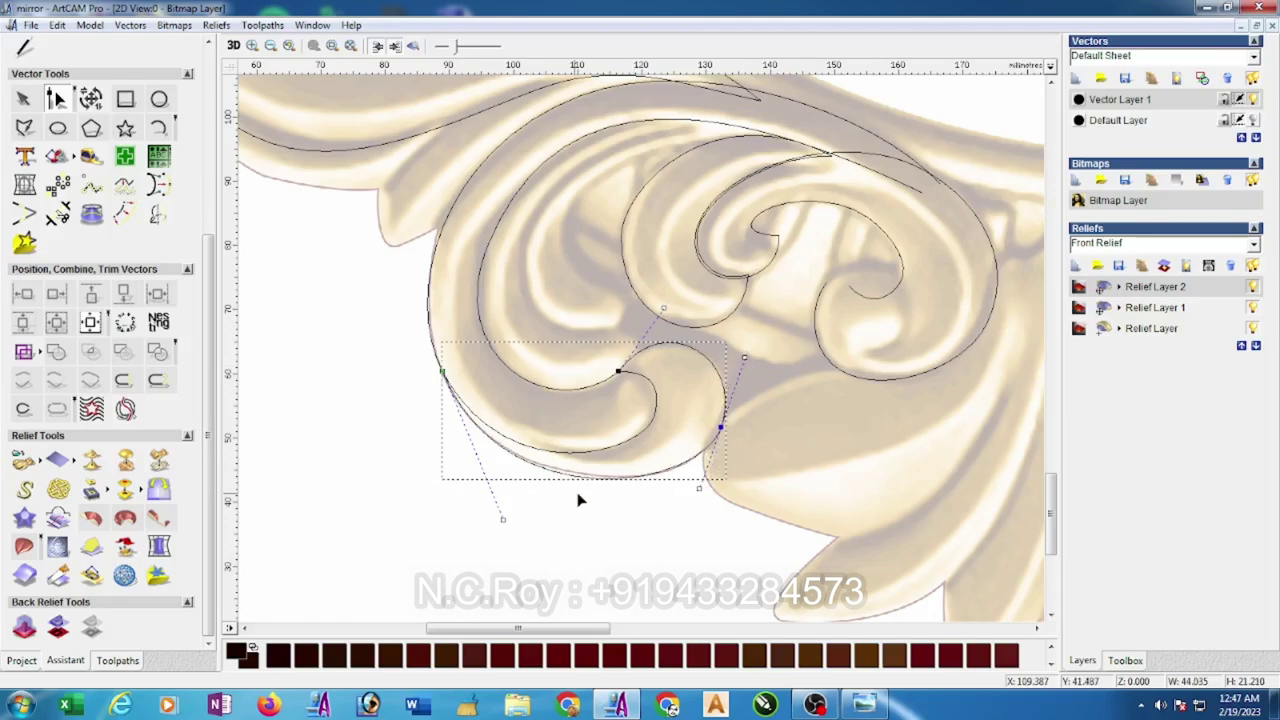
drag(503, 520, 503, 517)
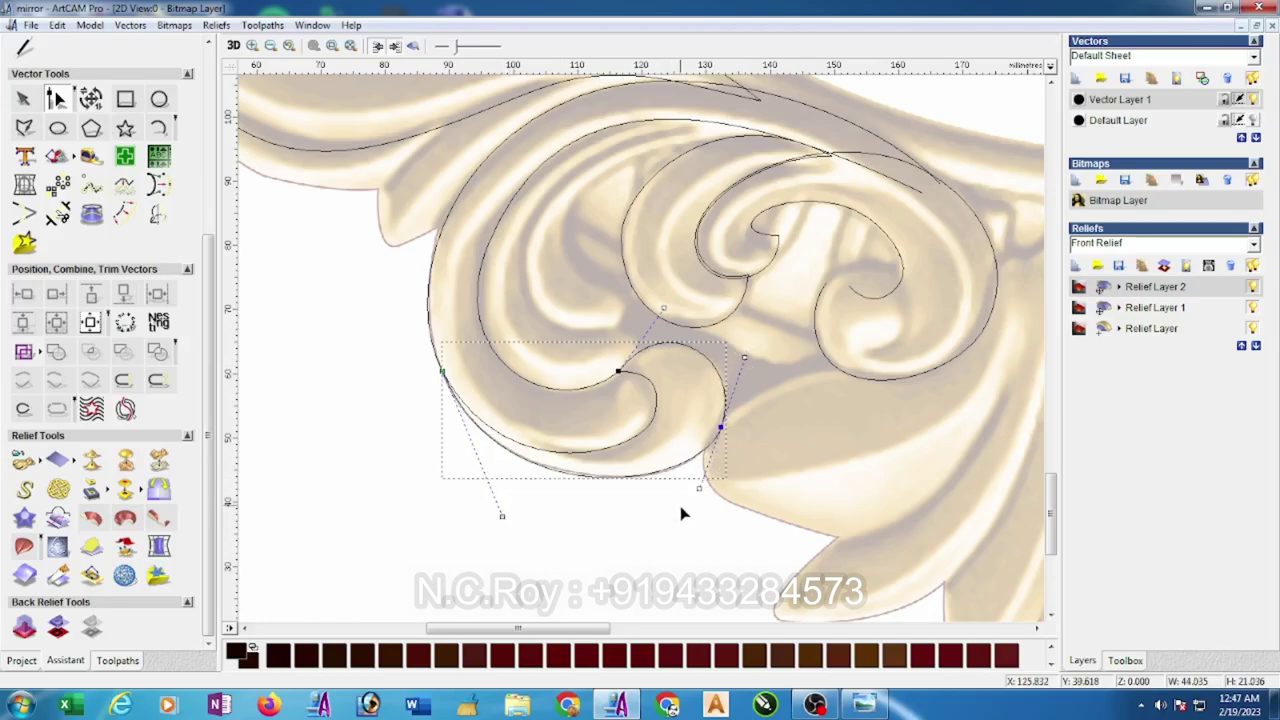
drag(698, 490, 696, 490)
drag(749, 356, 748, 357)
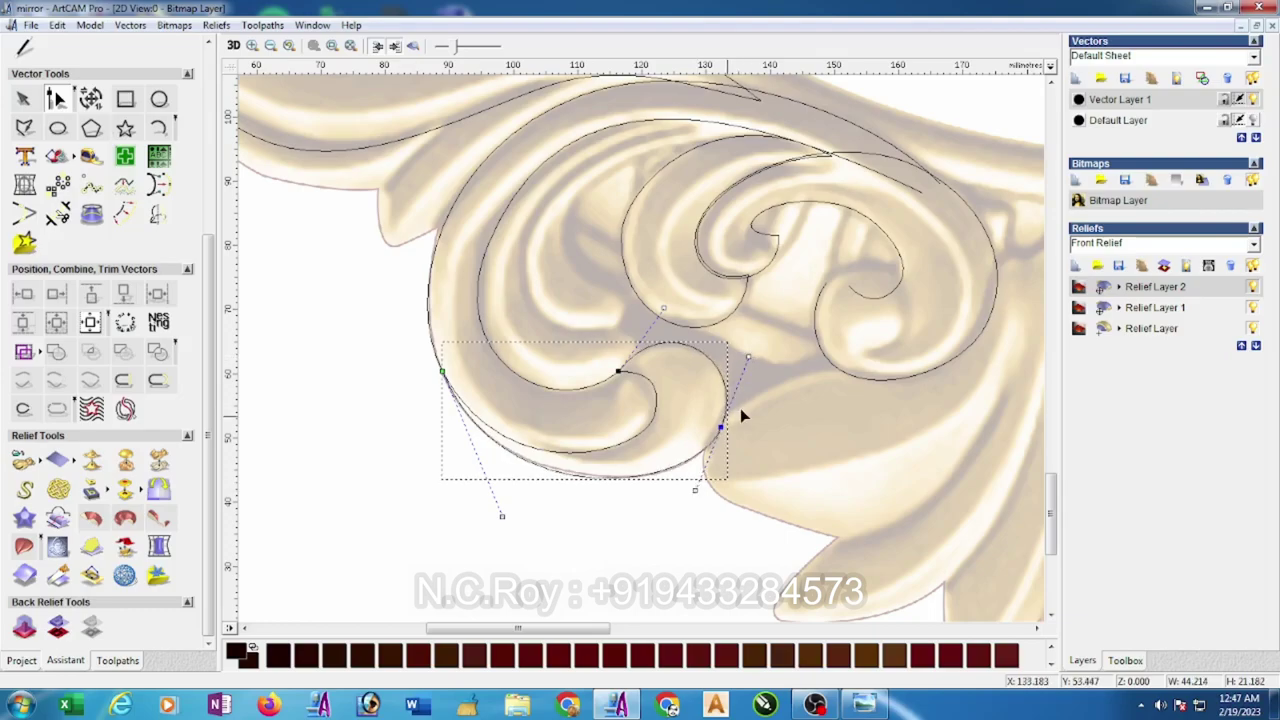
- Draw a three-point polyline from the leaf's outer side through the bottom of the curl to the curl tip, and enter node editing
click(24, 127)
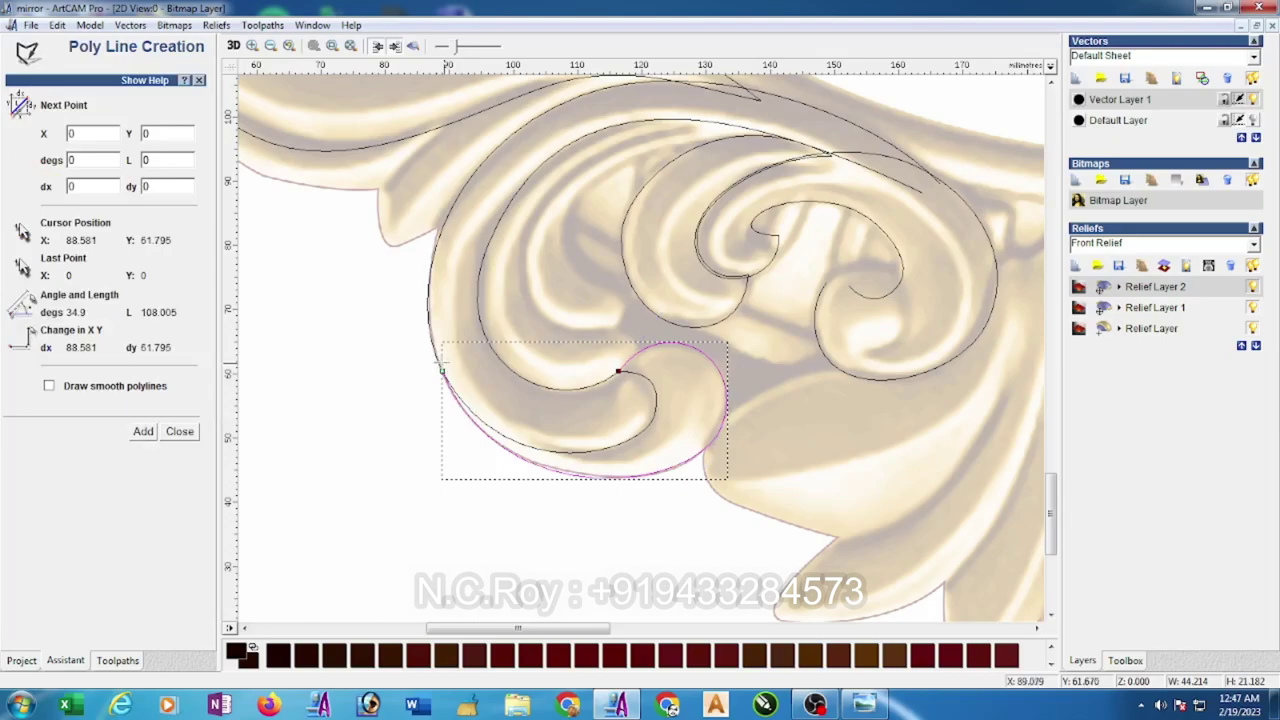
click(632, 435)
click(618, 370)
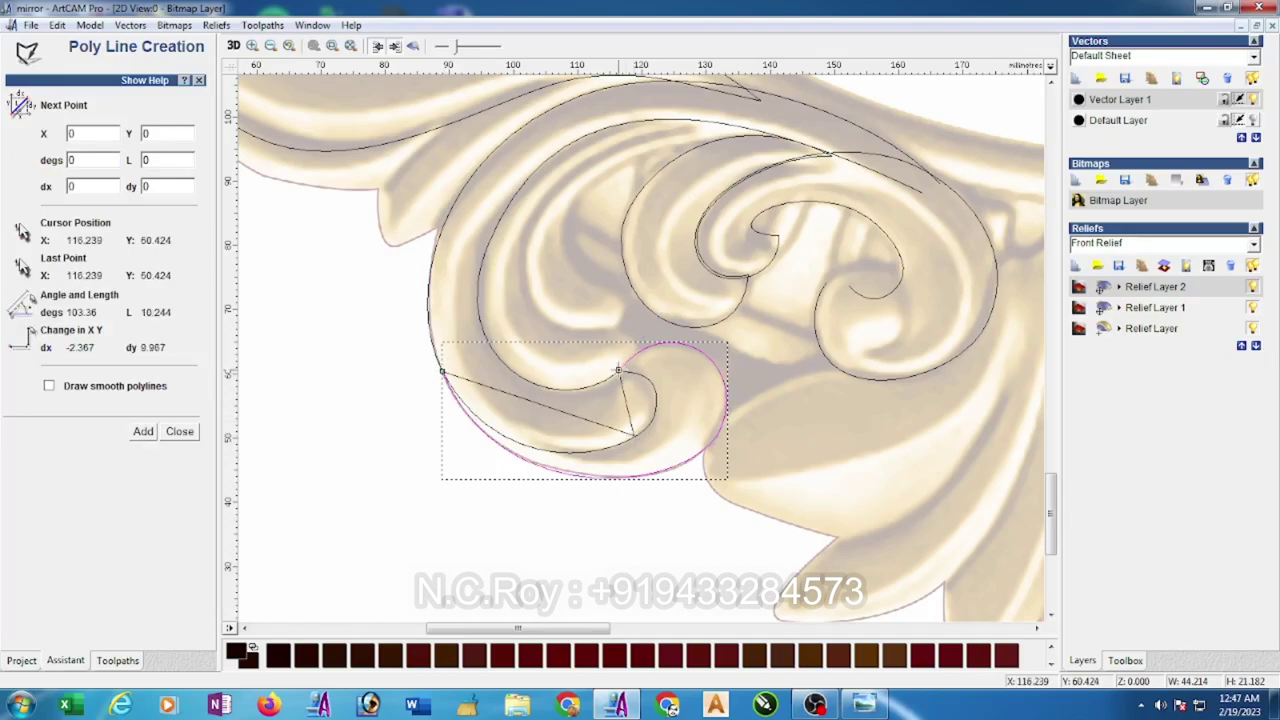
key(Escape)
key(n)
- Convert the polyline inside the lower curl to a smooth curve and pull its end handles along the curl and bowl
click(617, 429)
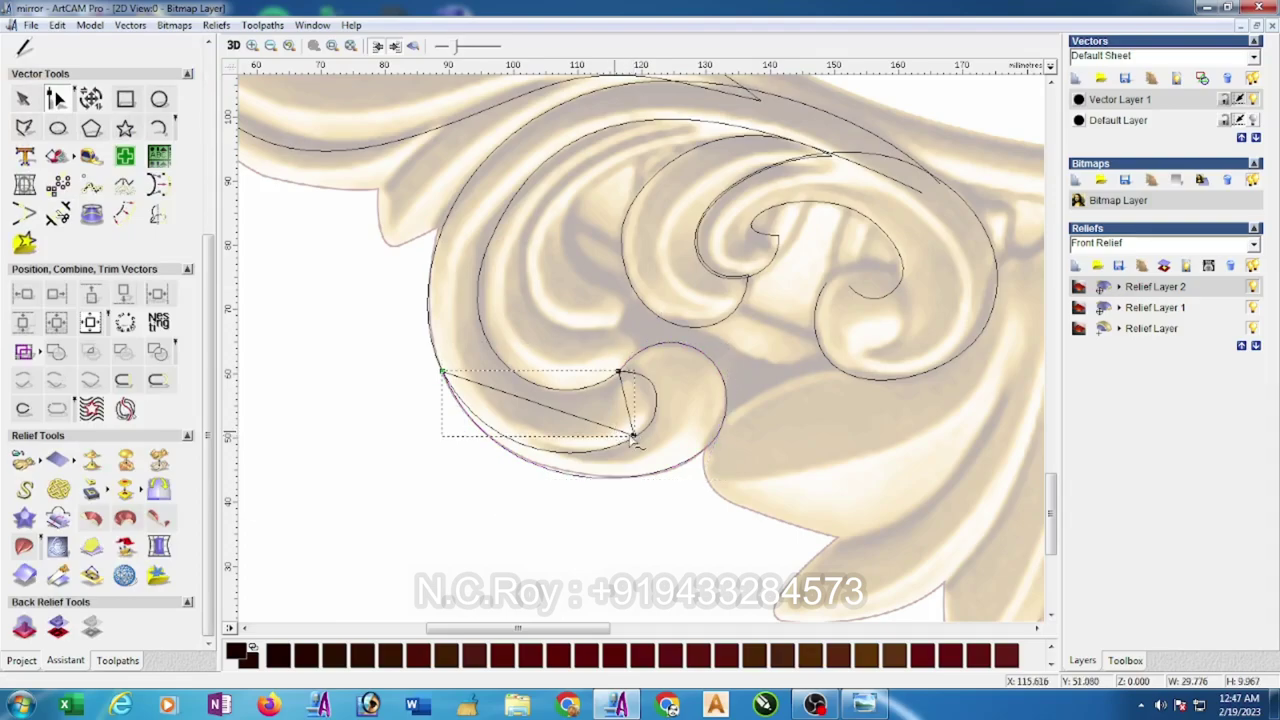
click(633, 436)
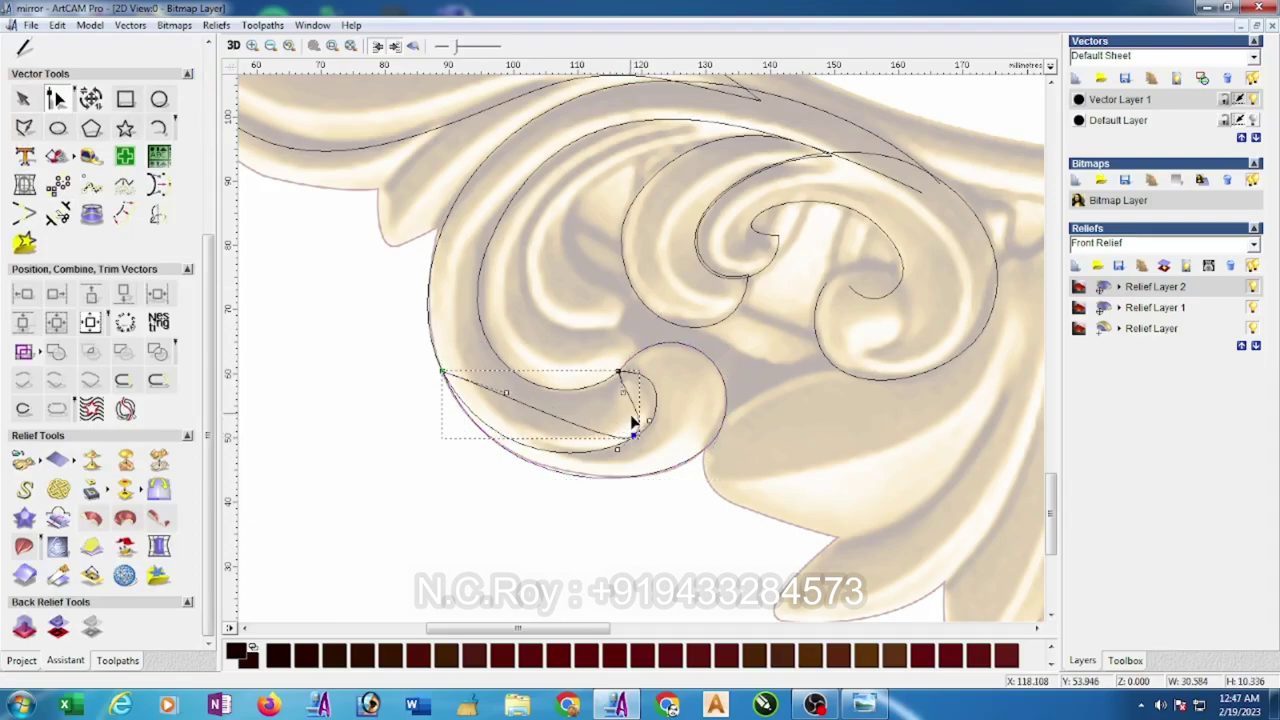
drag(668, 380, 676, 379)
drag(506, 393, 511, 479)
scroll(638, 477, up, 2)
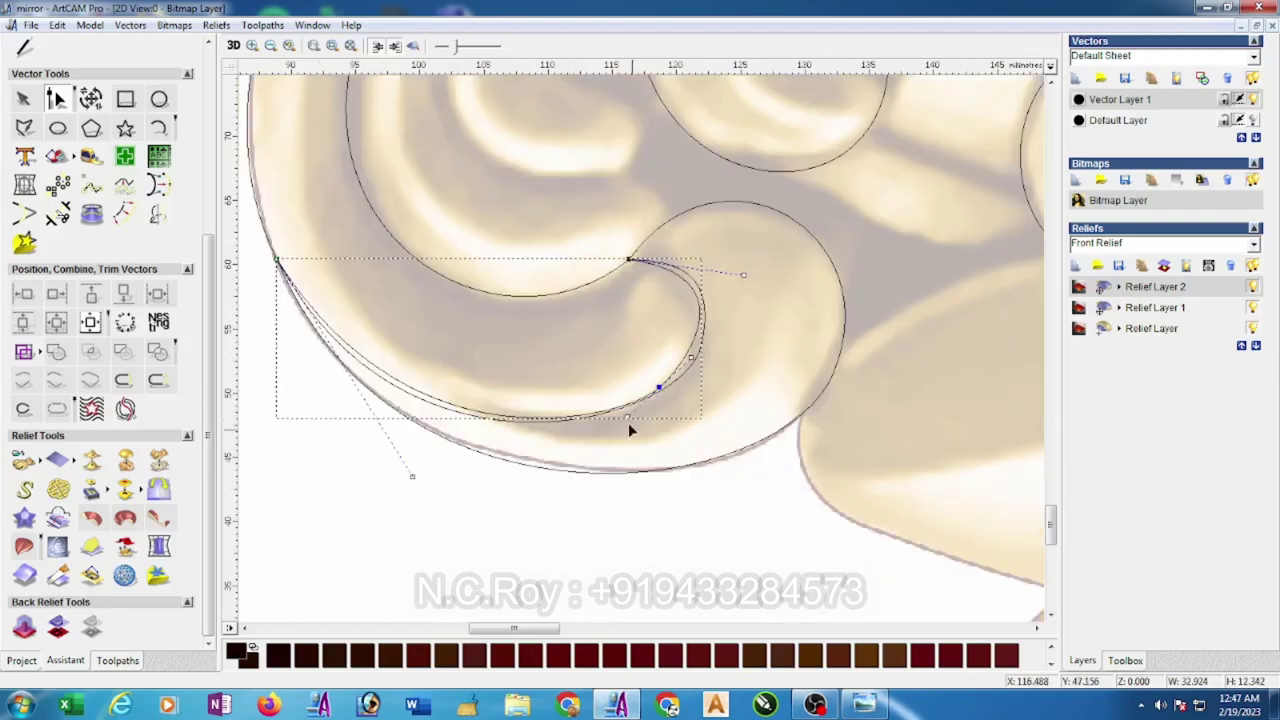
- Refine the middle node of the lower curl's inner curve and deselect the curve
click(659, 382)
drag(692, 352, 660, 388)
click(696, 357)
click(754, 352)
scroll(649, 274, down, 3)
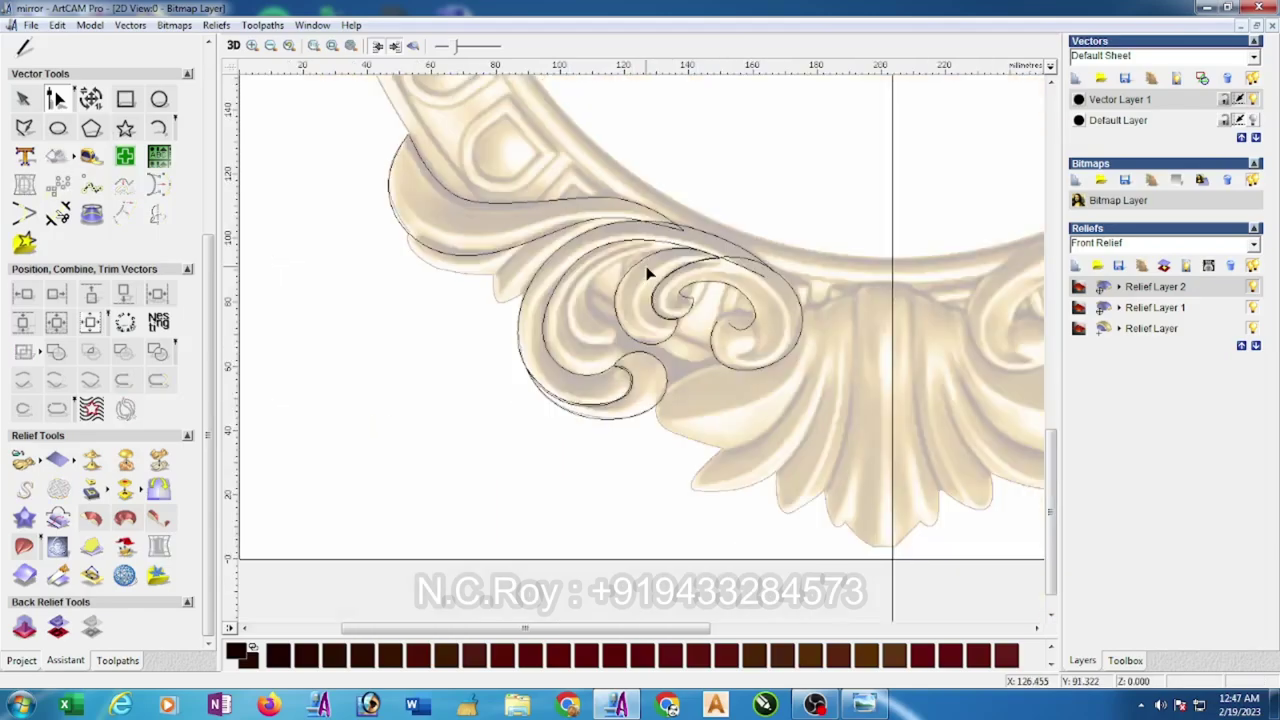
- Draw a three-point polyline for the leaf's second strand, from above the lower lobe via the outer side to the scroll's upper edge
scroll(646, 274, up, 3)
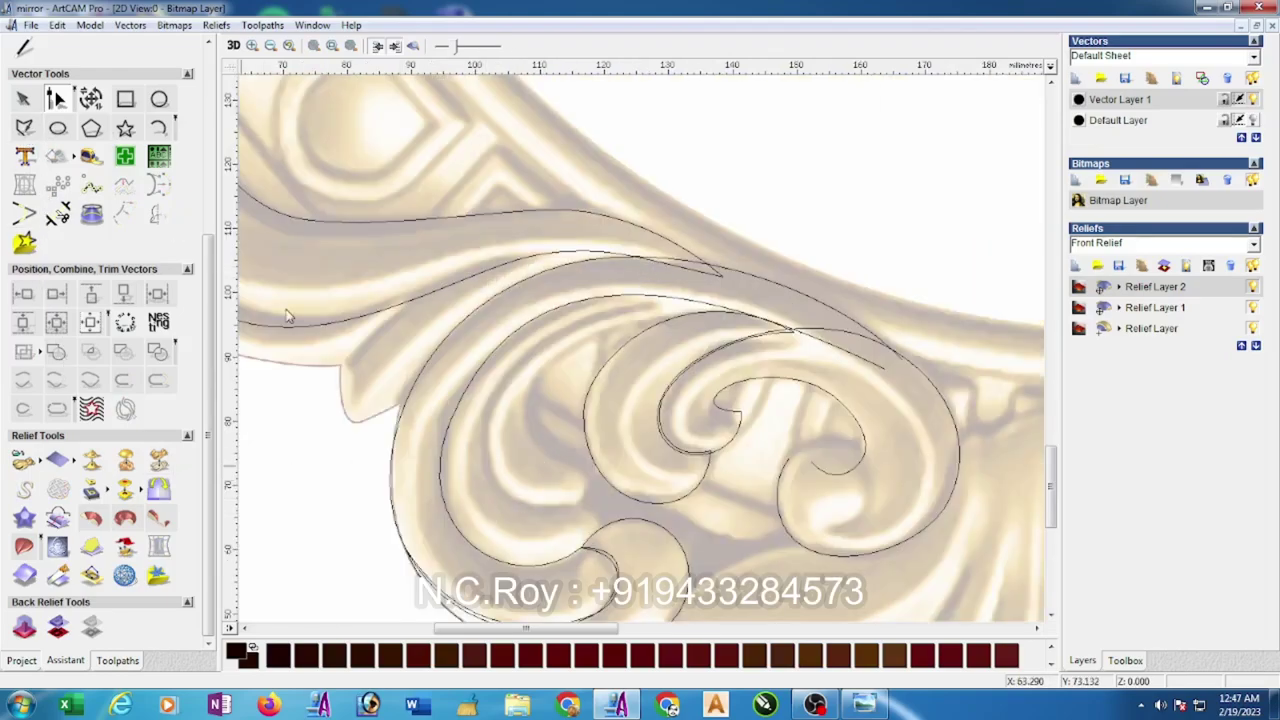
click(24, 127)
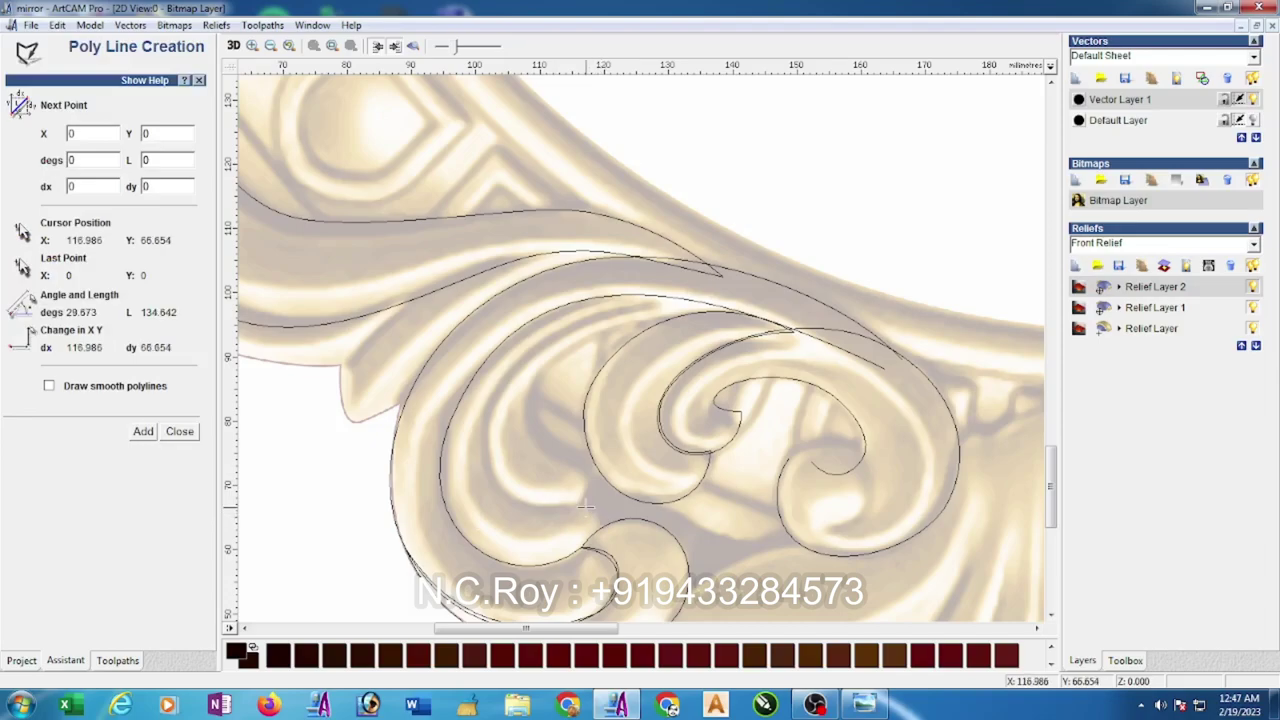
click(598, 513)
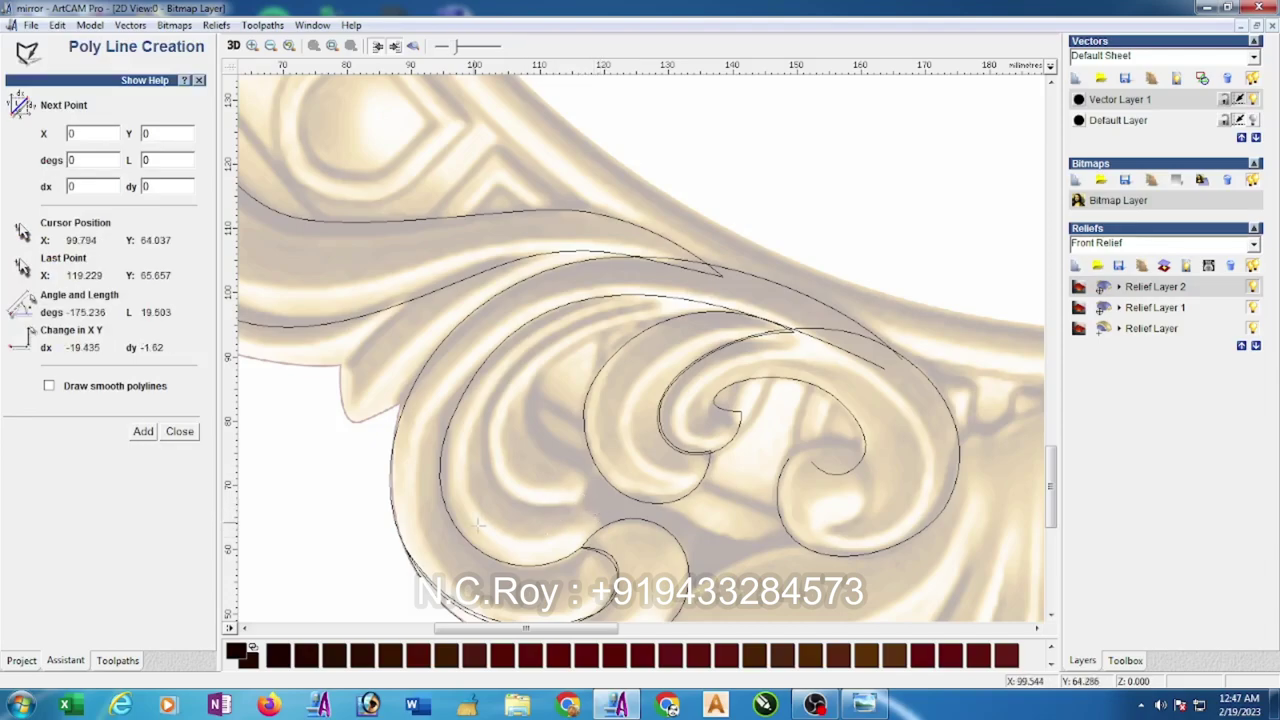
click(440, 498)
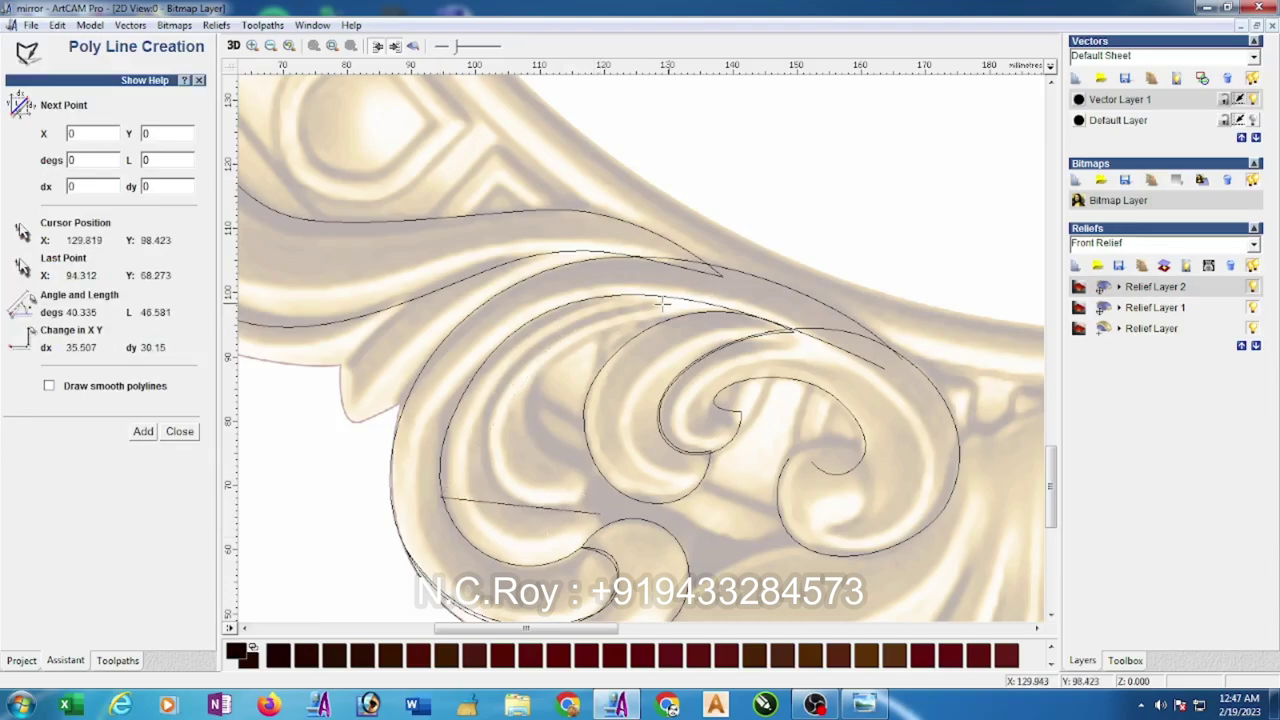
click(760, 316)
right_click(760, 316)
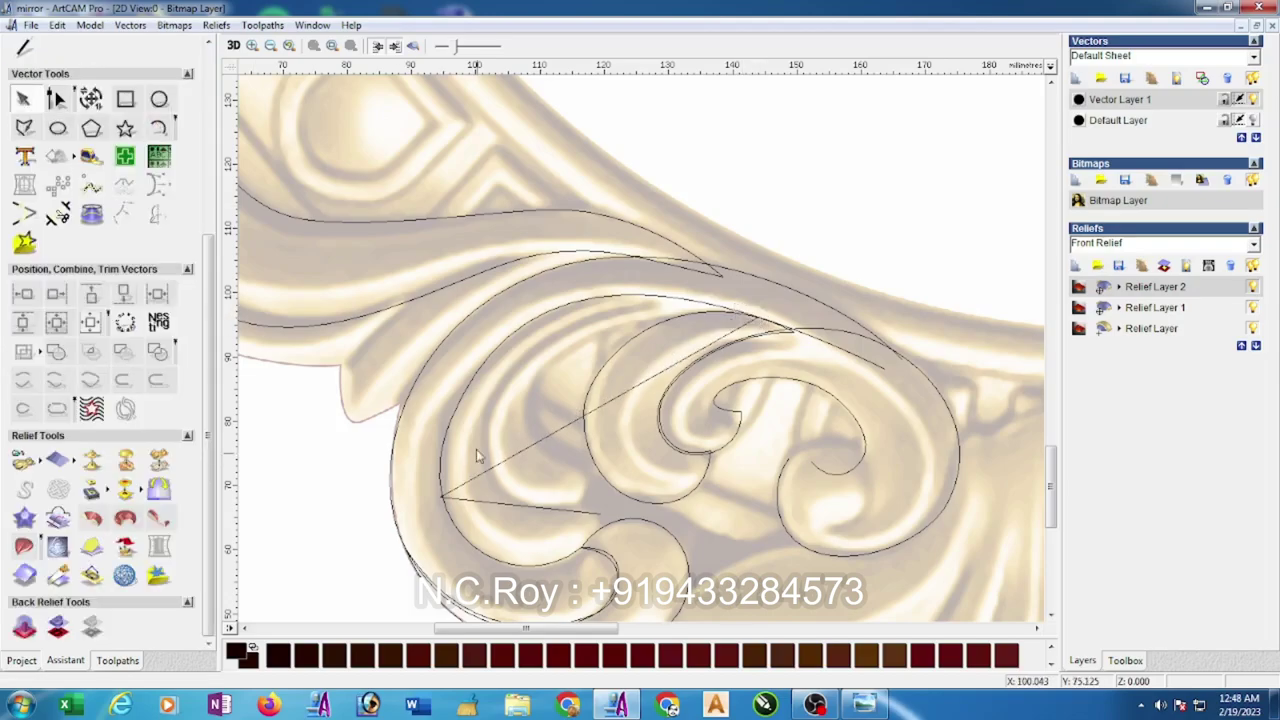
- Convert the second strand's polyline to a smooth curve and adjust its handles around the strand's lower bowl, outer side and crest
click(462, 486)
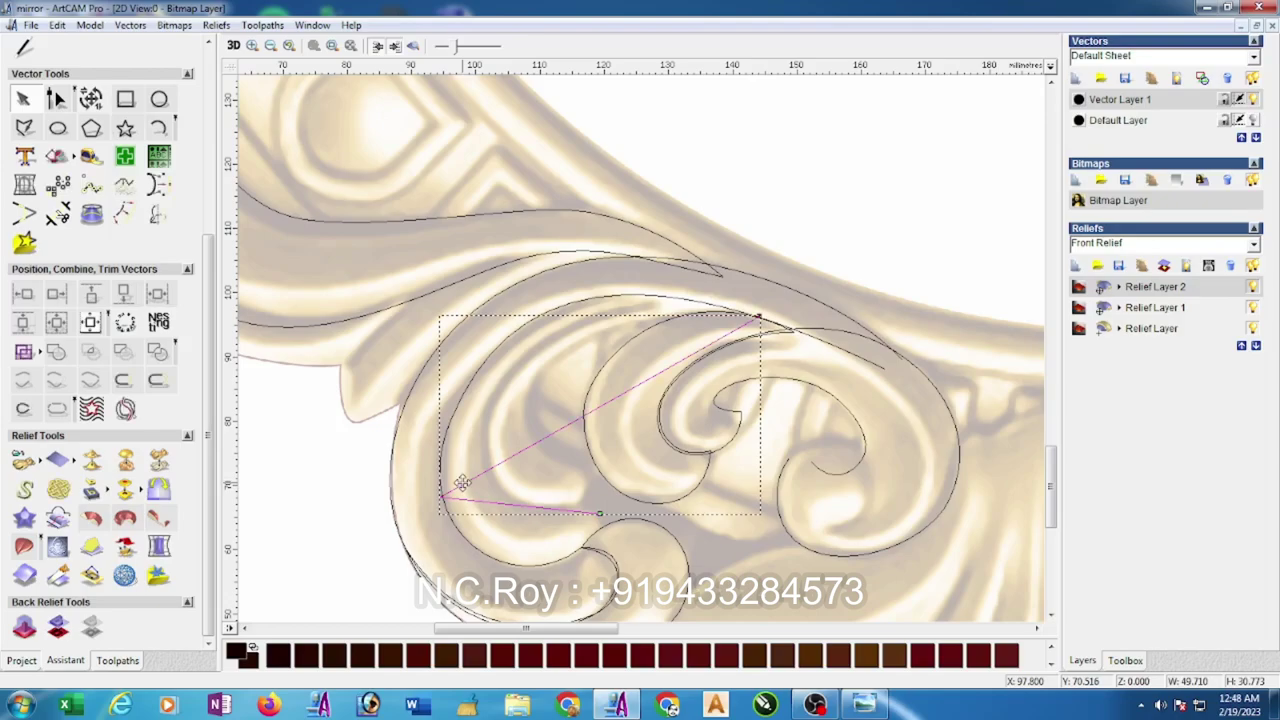
double_click(459, 502)
key(s)
drag(545, 510, 588, 584)
drag(451, 550, 457, 592)
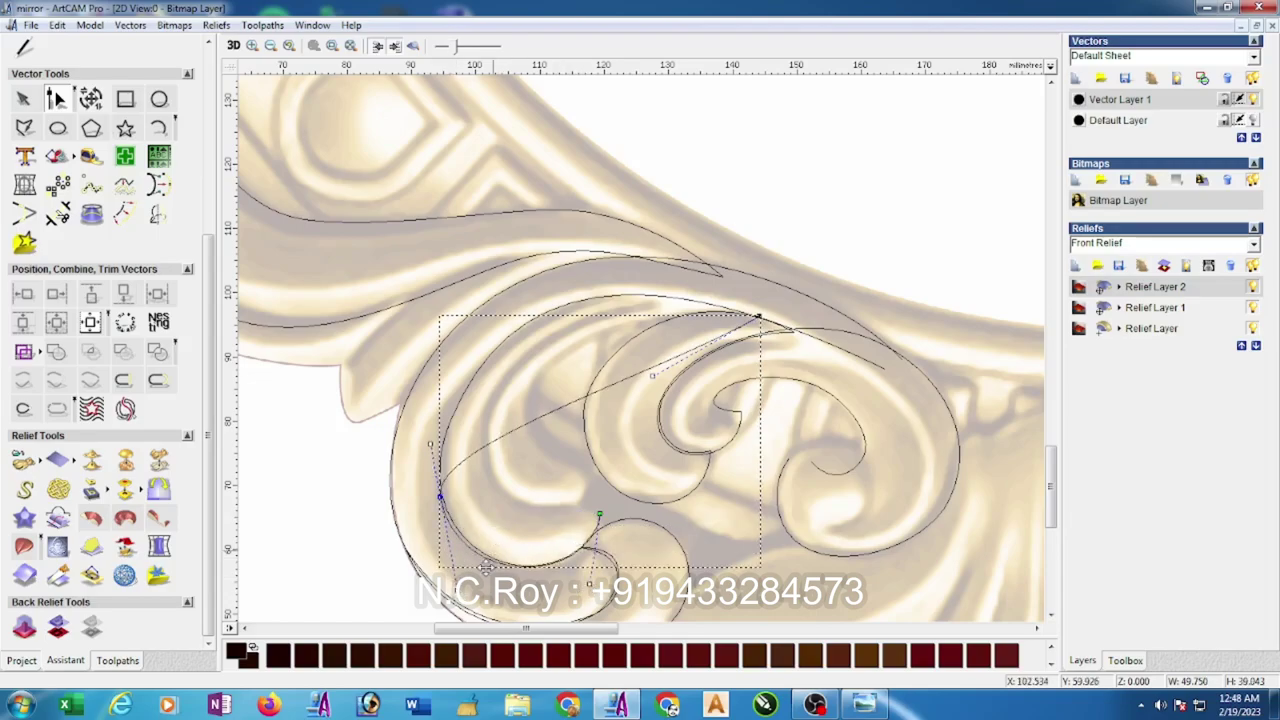
drag(650, 375, 523, 217)
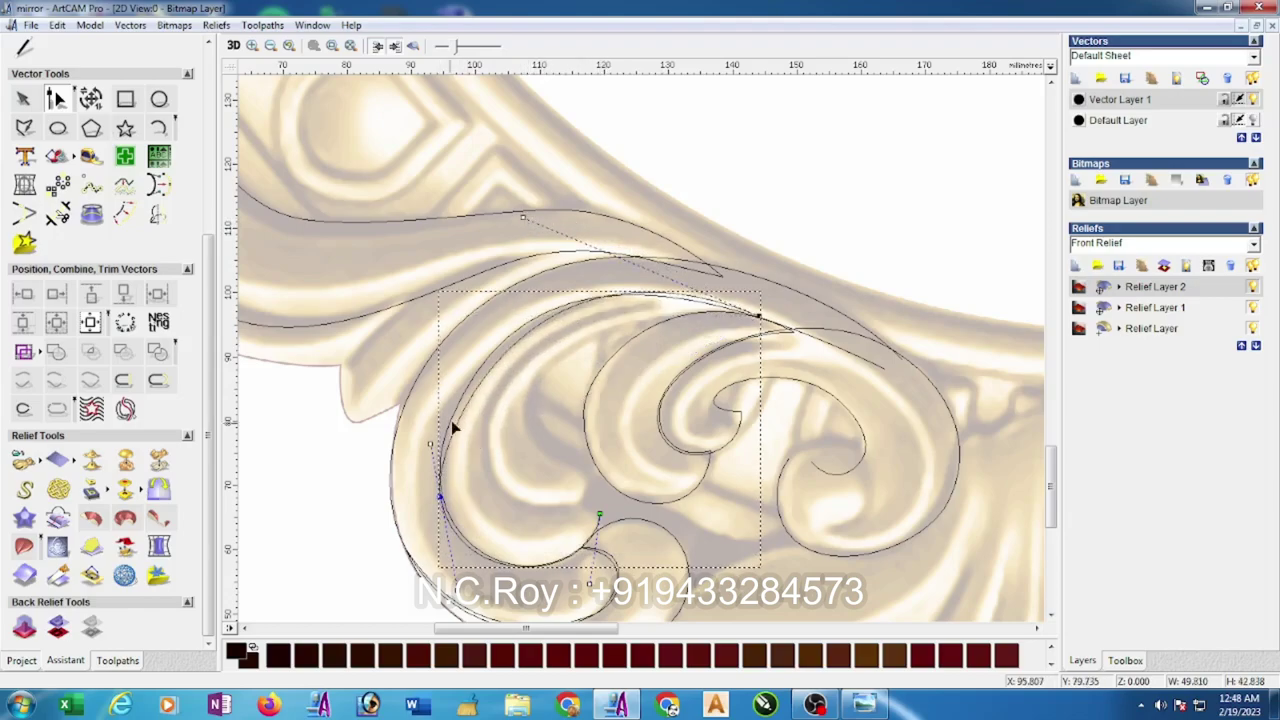
drag(428, 444, 417, 412)
drag(465, 589, 464, 594)
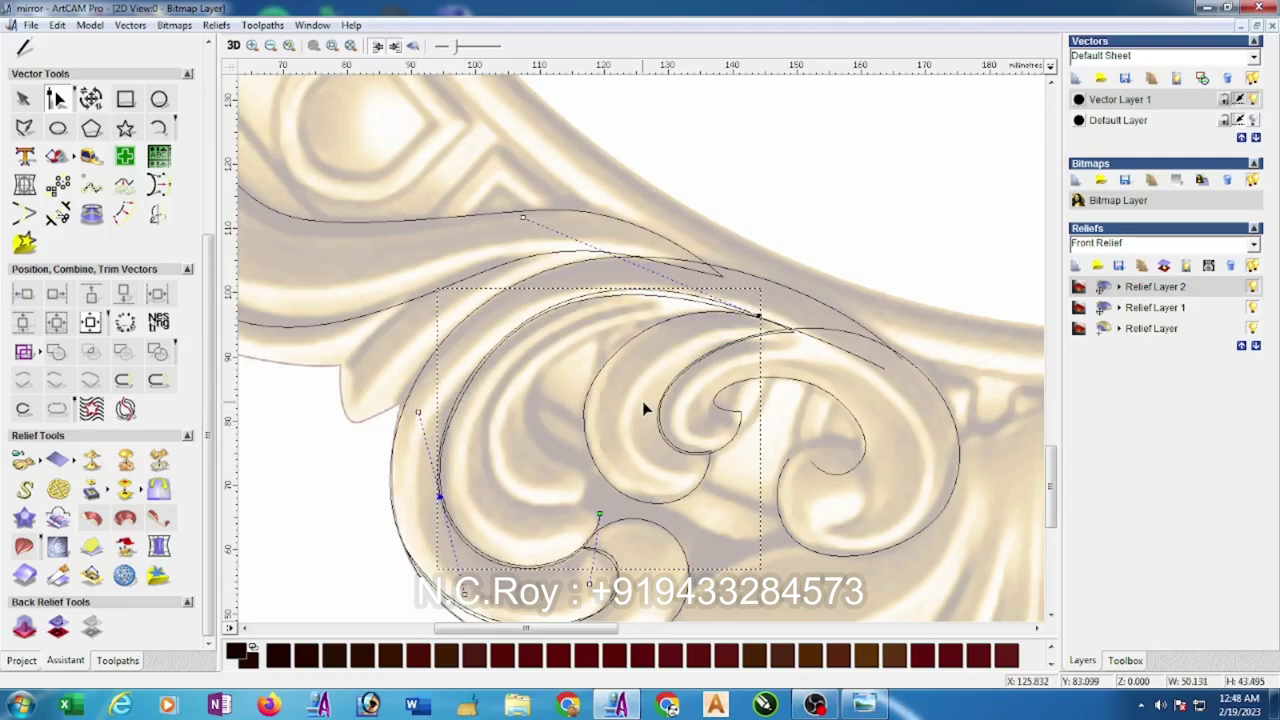
- Draw a three-point polyline for the leaf's third strand, from the second strand's lower tip via its outer side to the shared upper end
click(24, 127)
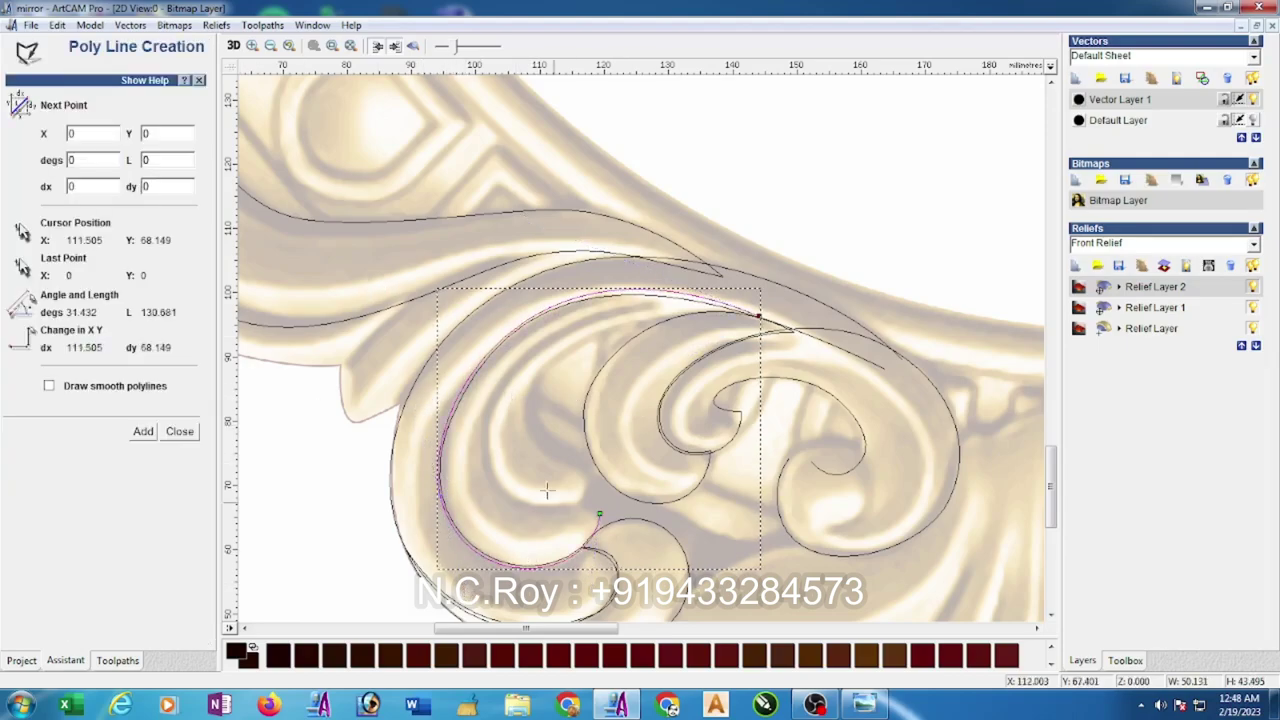
click(598, 516)
click(482, 443)
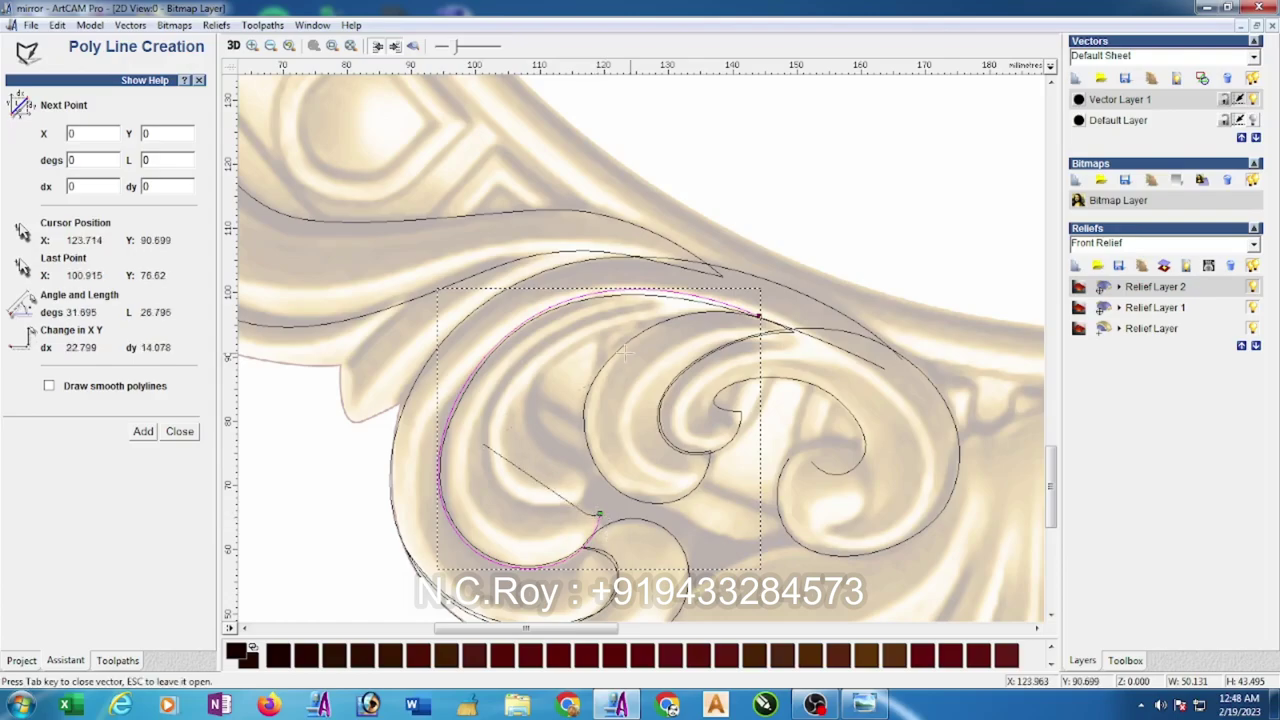
click(757, 318)
key(Escape)
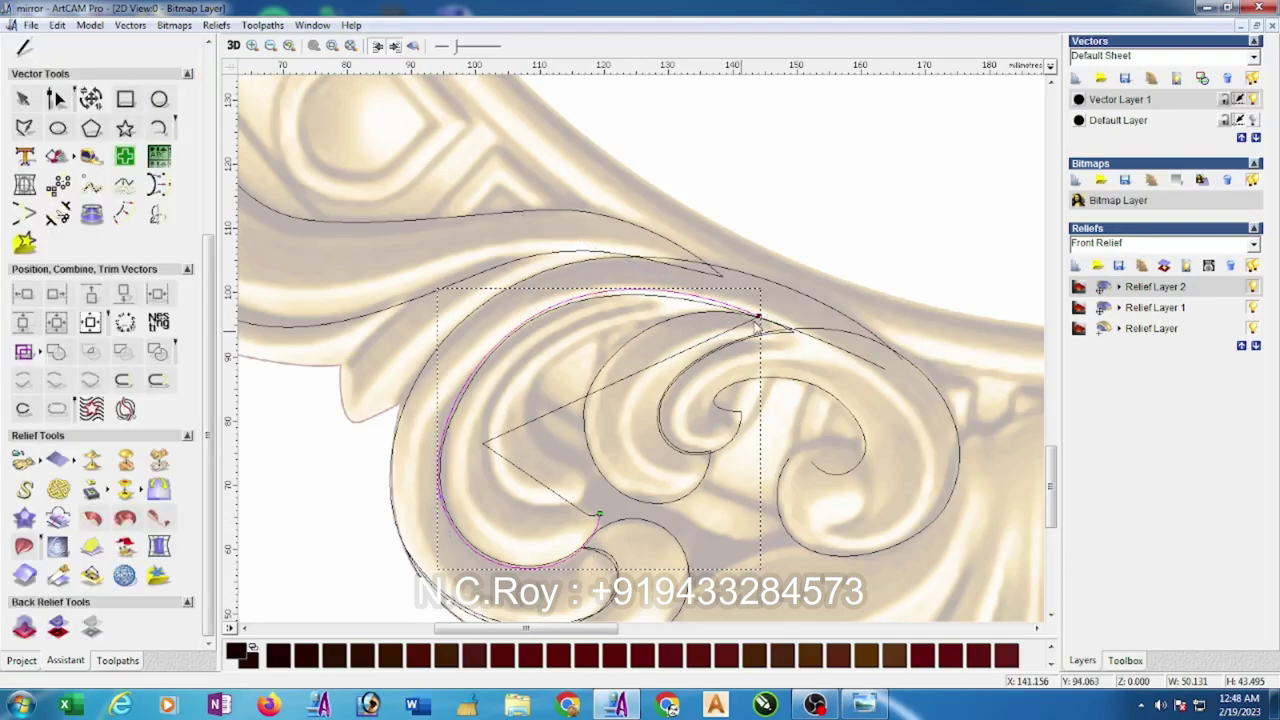
- Convert the third strand's polyline to a smooth curve, delete the stray node at its lower tip, and adjust its handles along bowl and crest
click(56, 98)
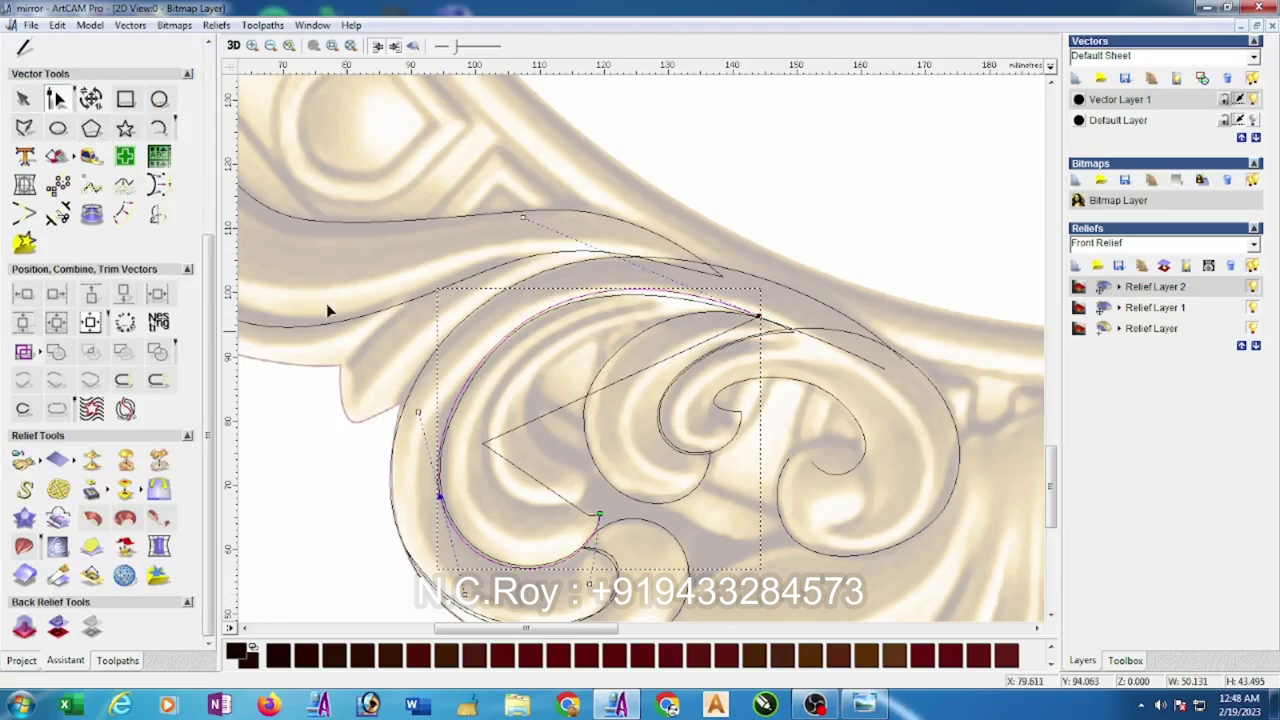
click(482, 443)
scroll(588, 494, up, 4)
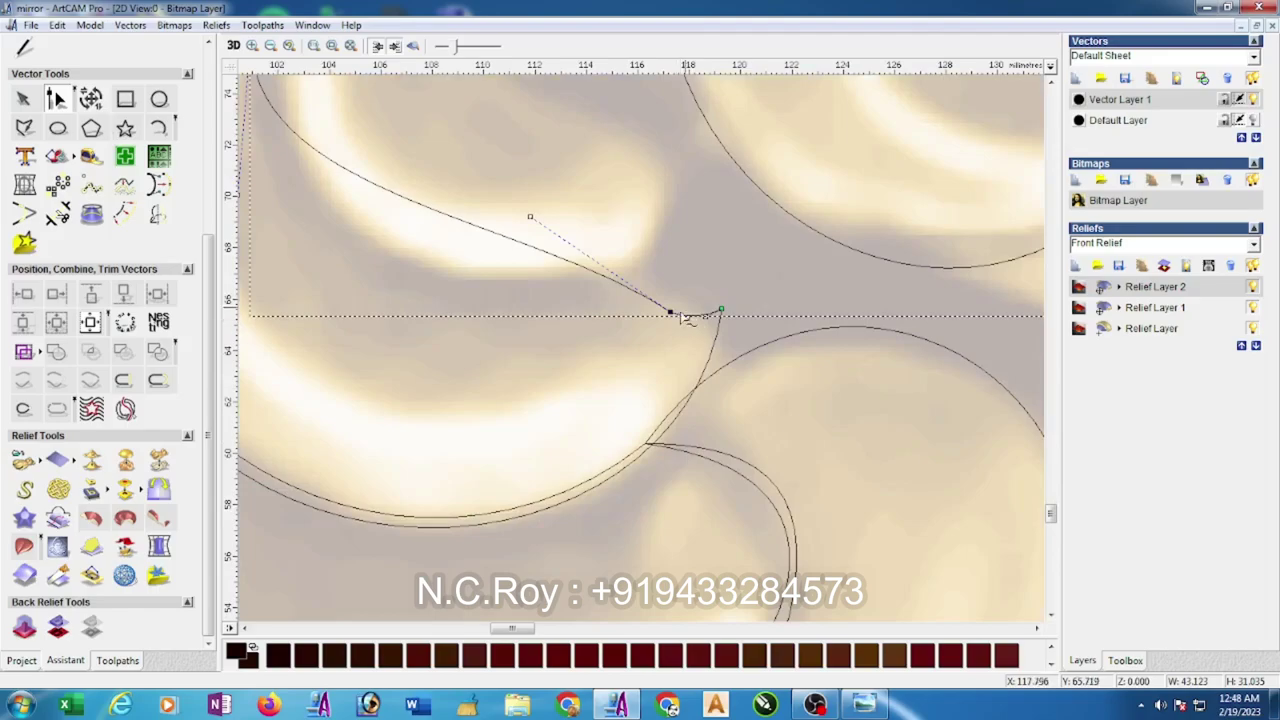
key(d)
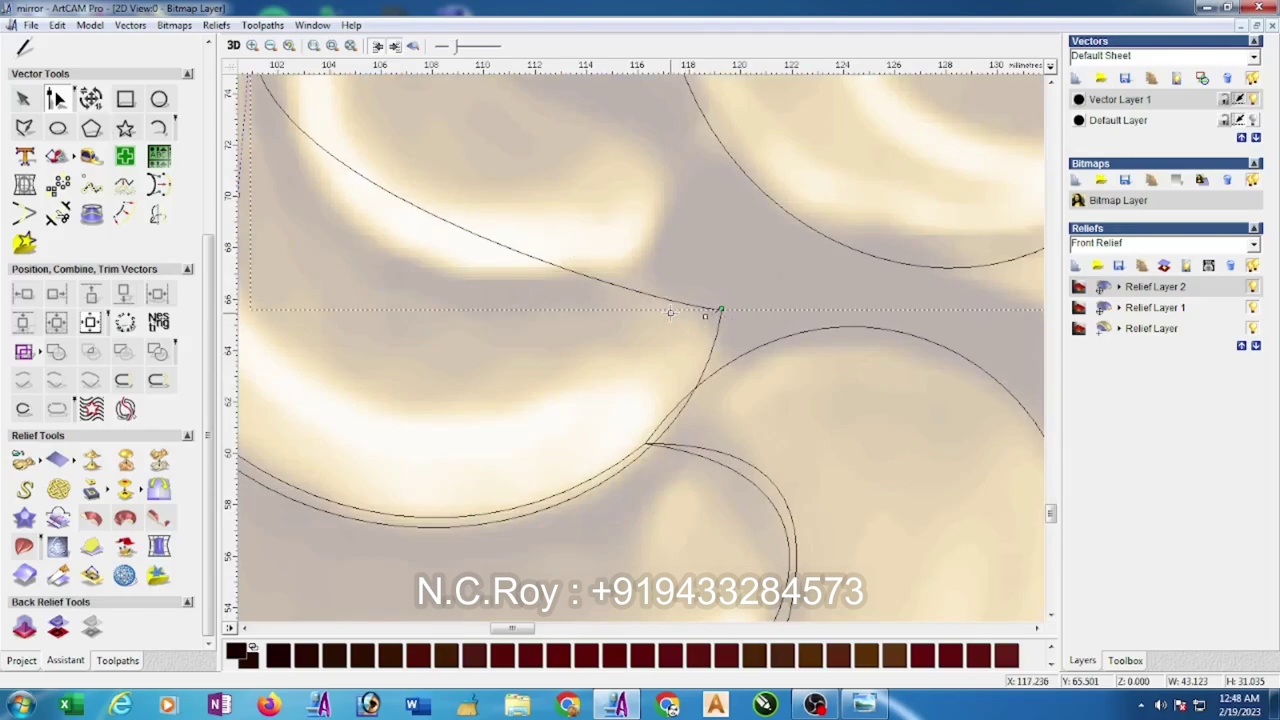
scroll(670, 312, down, 2)
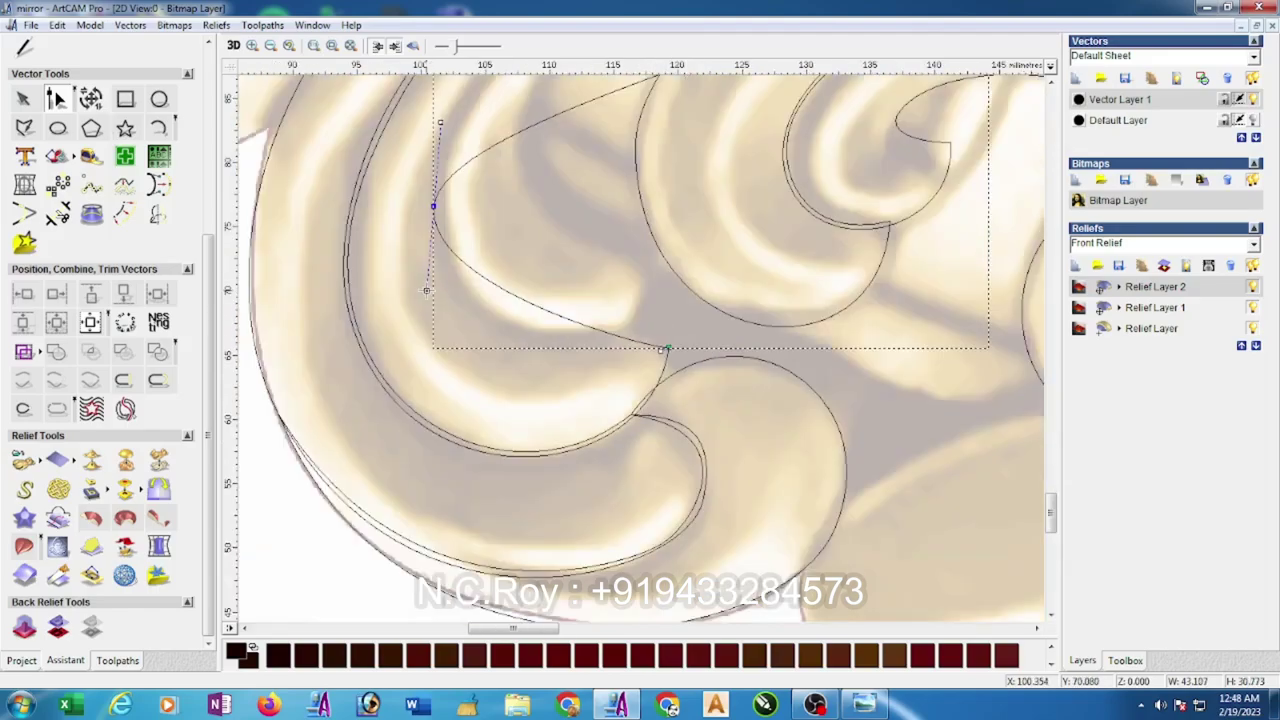
drag(443, 354, 443, 355)
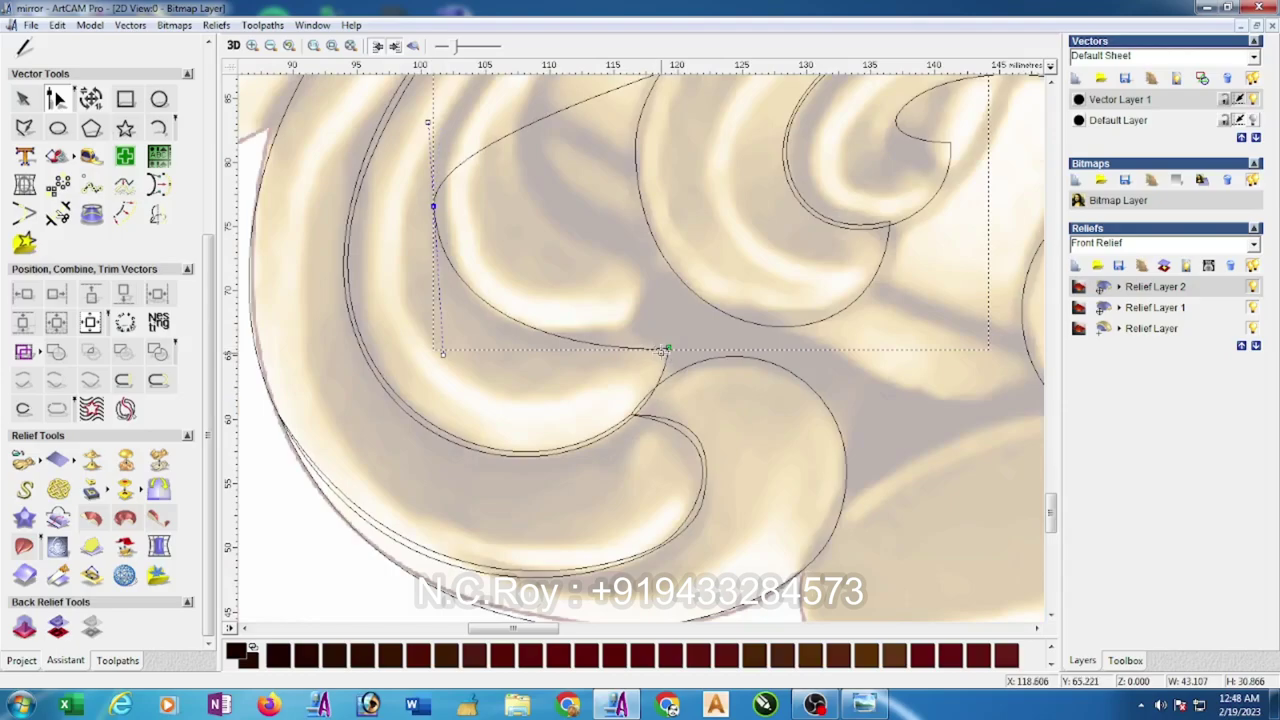
drag(644, 320, 447, 372)
scroll(547, 356, down, 4)
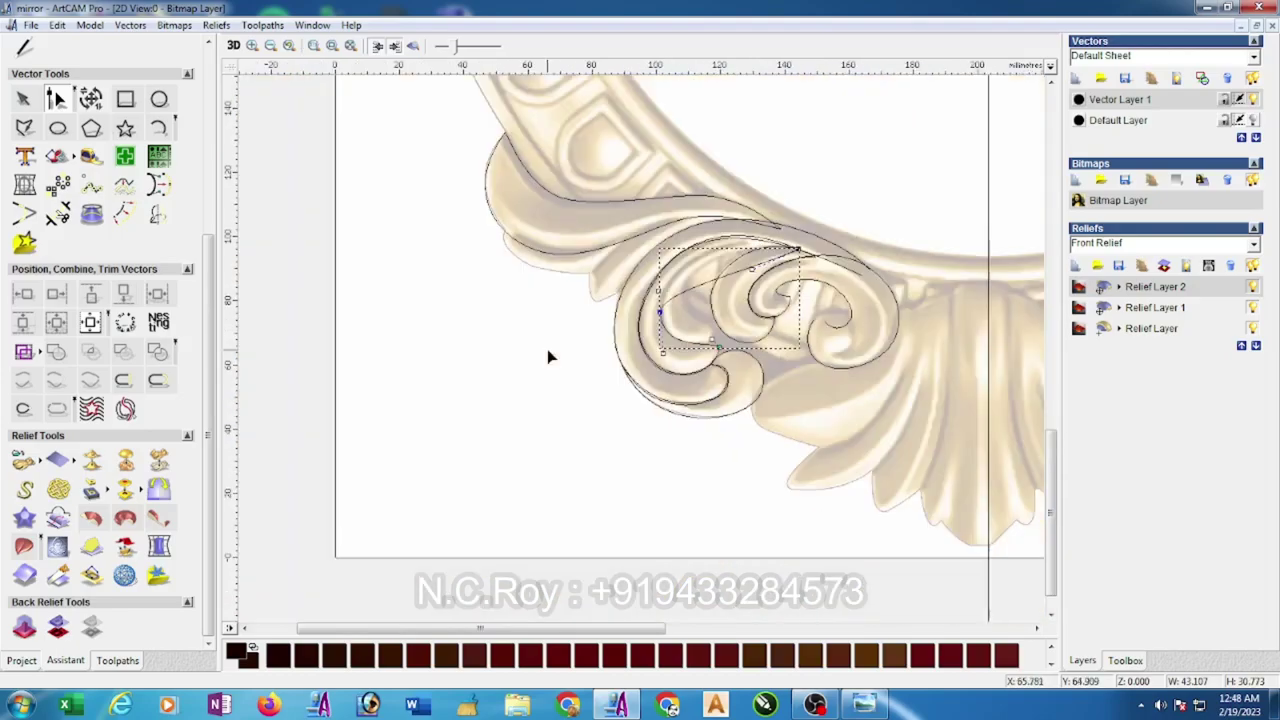
click(750, 268)
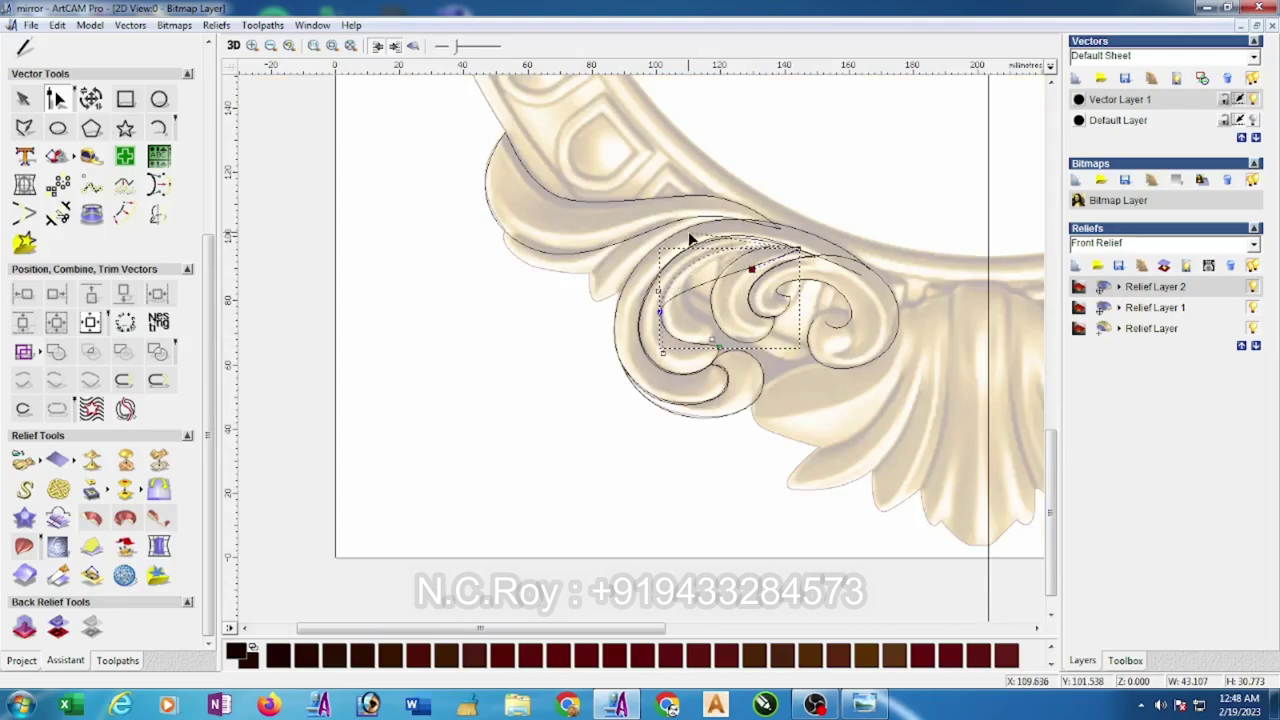
scroll(700, 236, up, 2)
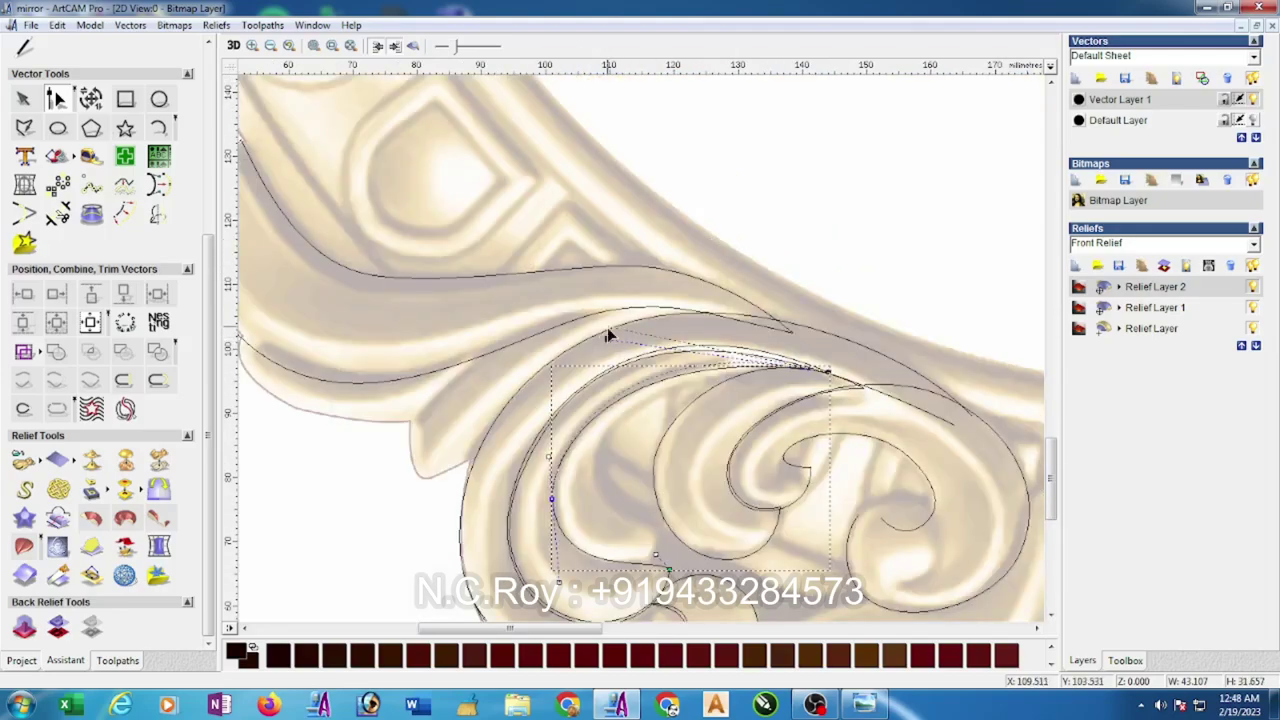
scroll(650, 518, down, 2)
scroll(645, 400, up, 2)
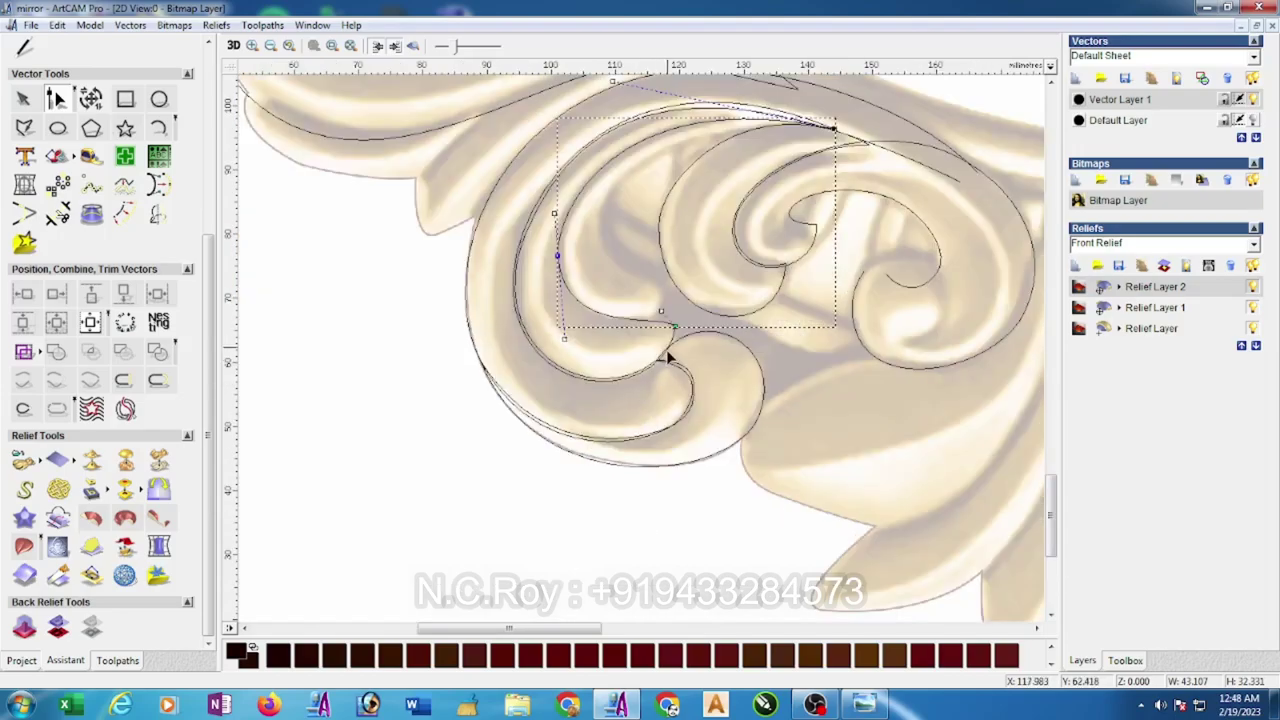
- Draw a three-point polyline for the fourth strand, from its lower tip via the outer side to the strands' shared upper end
click(24, 127)
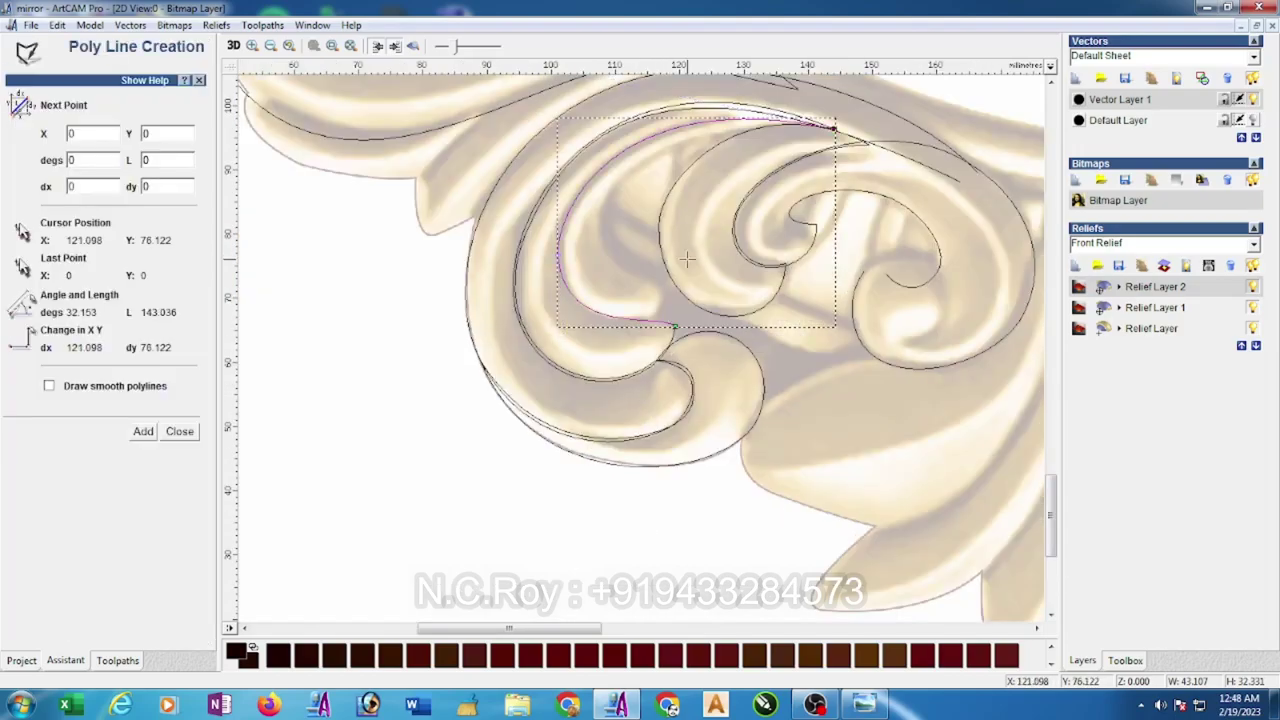
click(561, 236)
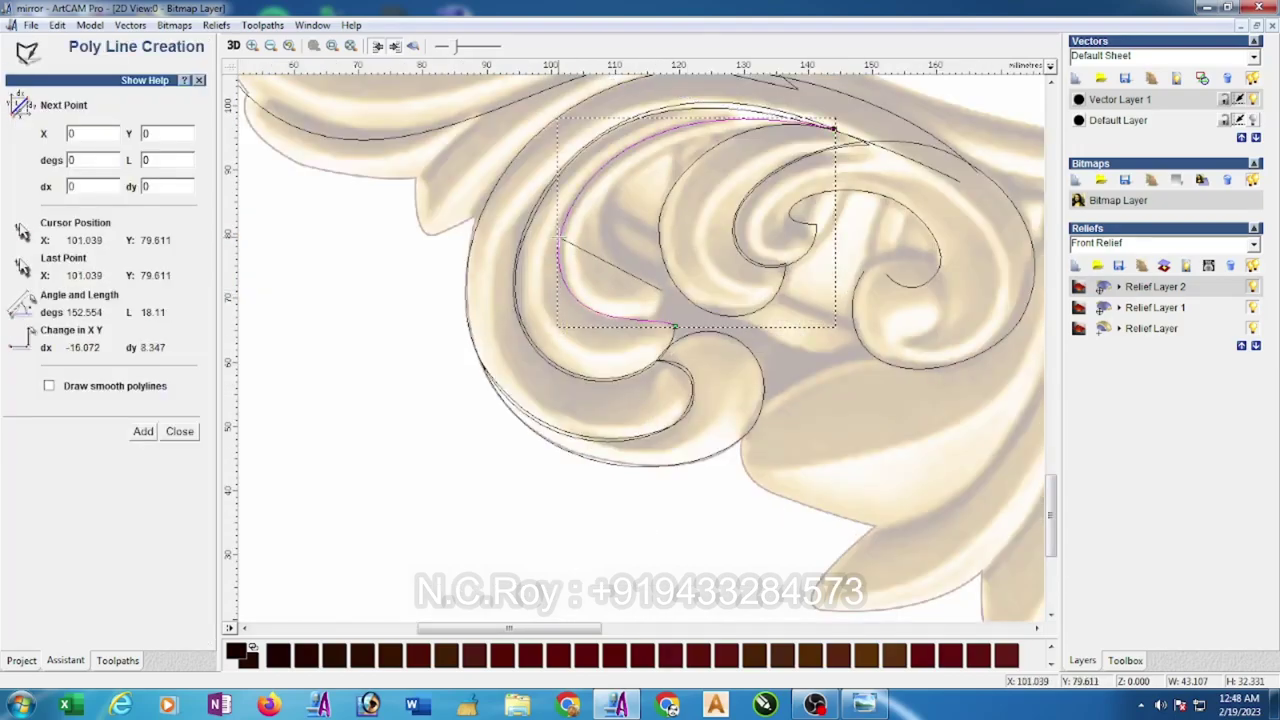
click(835, 129)
right_click(835, 129)
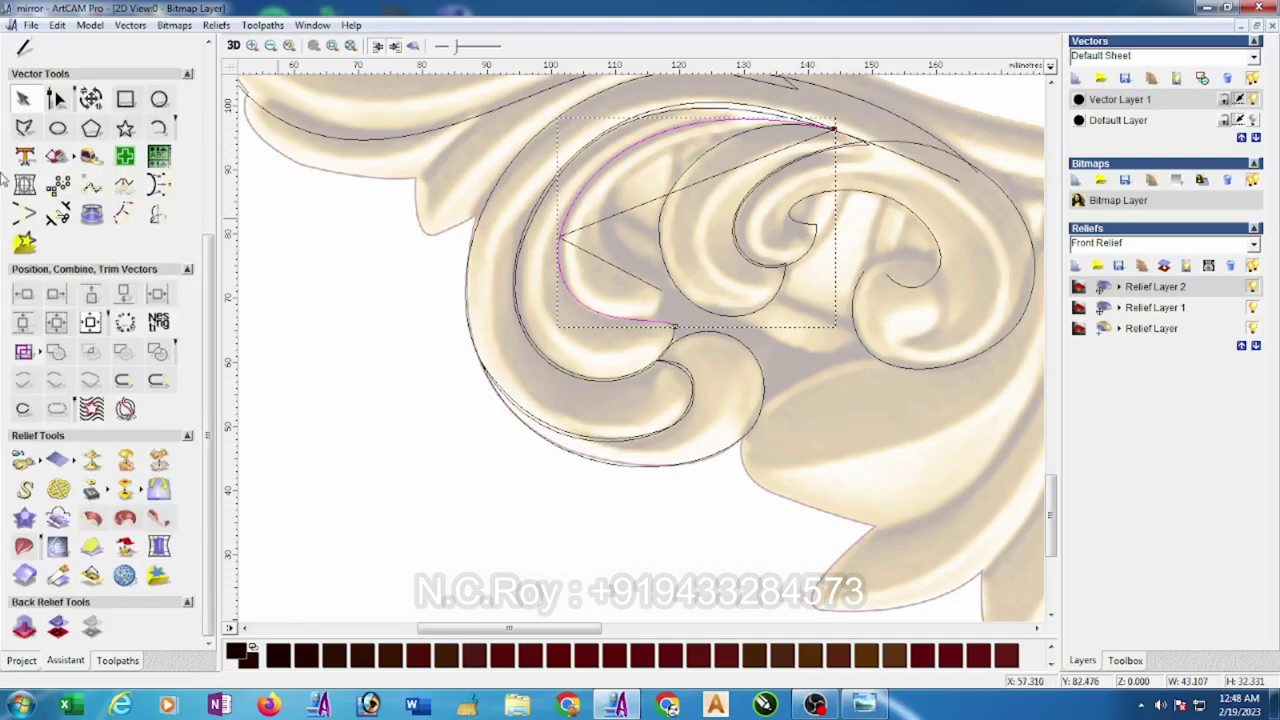
- Convert the fourth strand's polyline to a smooth curve and shape its lower tip, bowl and crest with the end node and handles
double_click(564, 250)
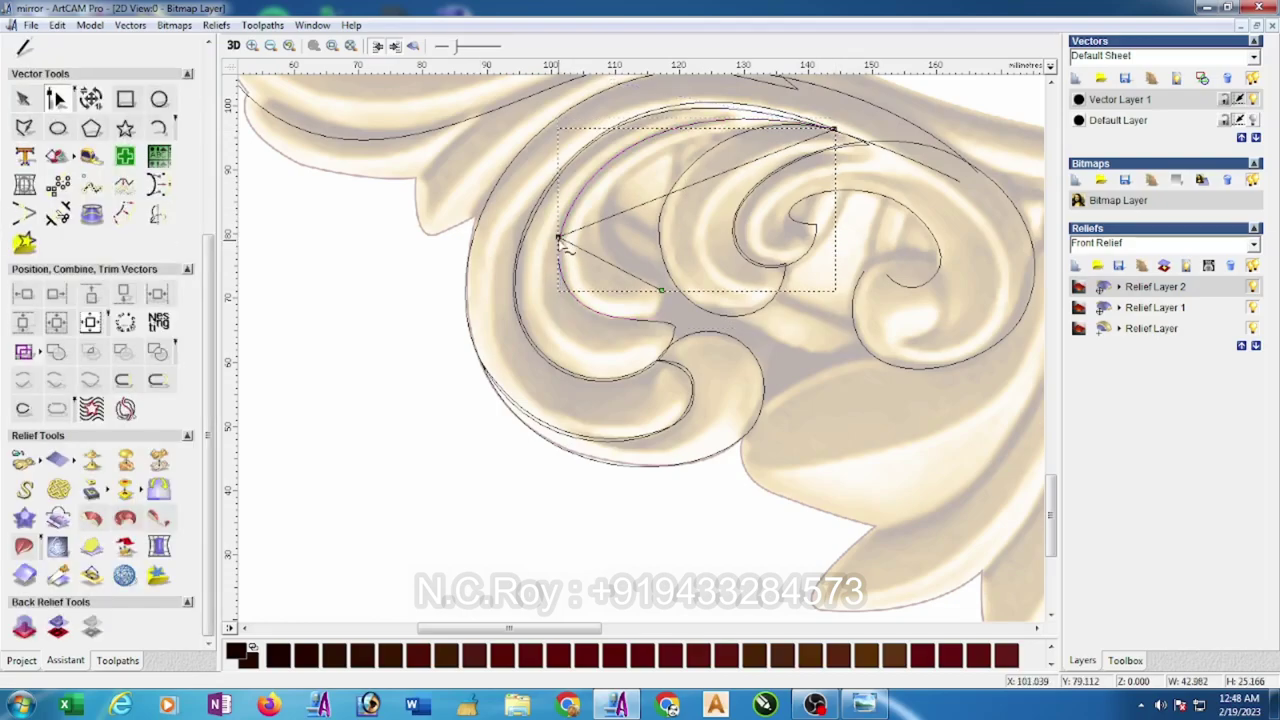
key(s)
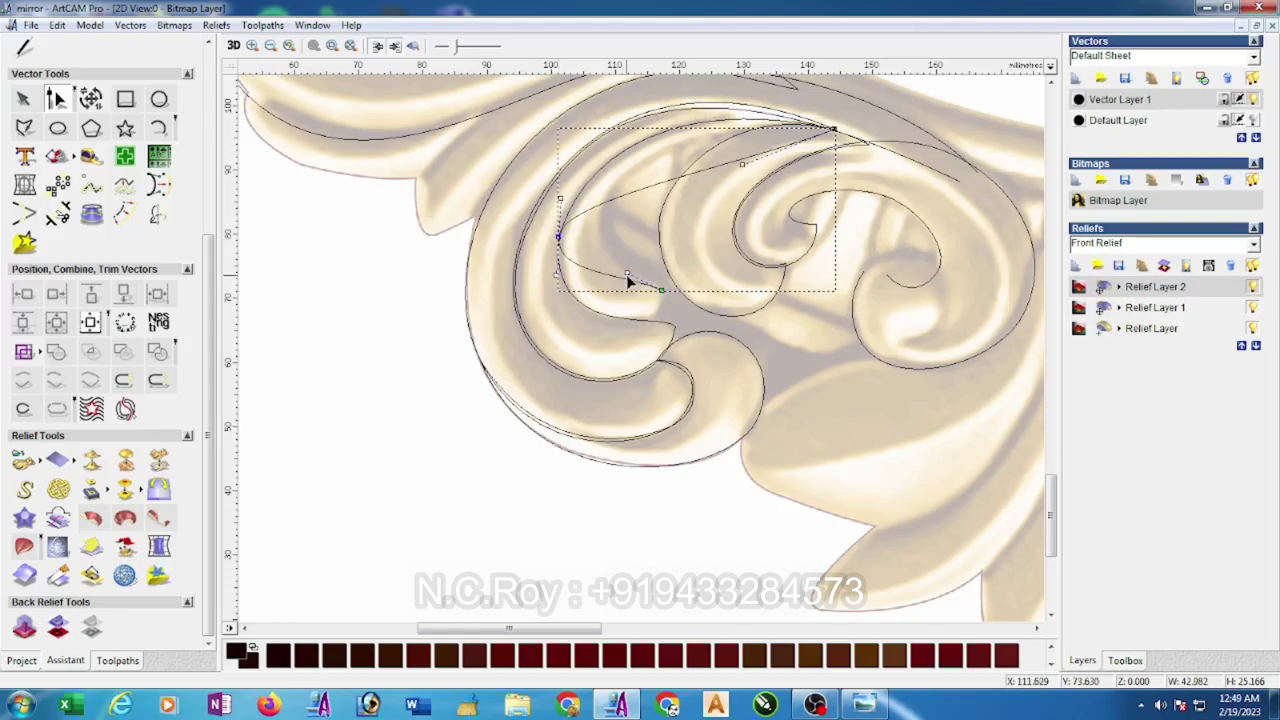
drag(628, 270, 626, 342)
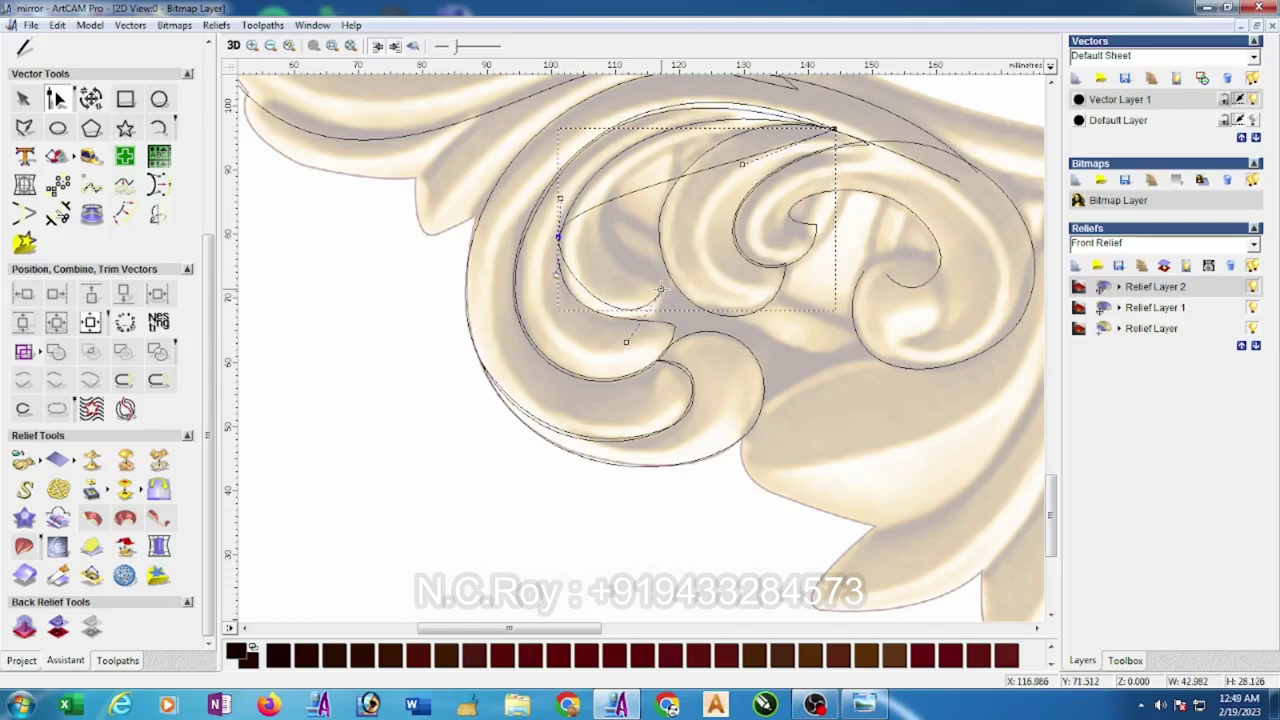
drag(664, 290, 670, 292)
drag(557, 272, 552, 315)
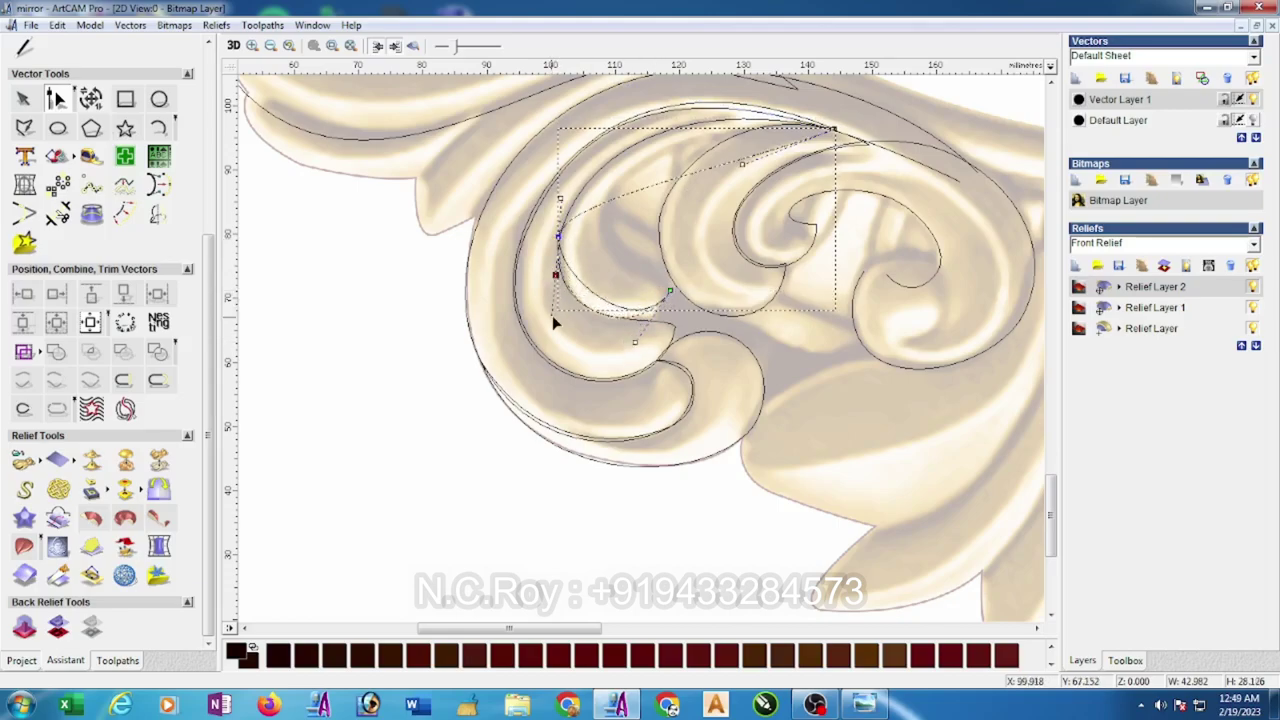
drag(645, 348, 650, 350)
drag(742, 163, 636, 82)
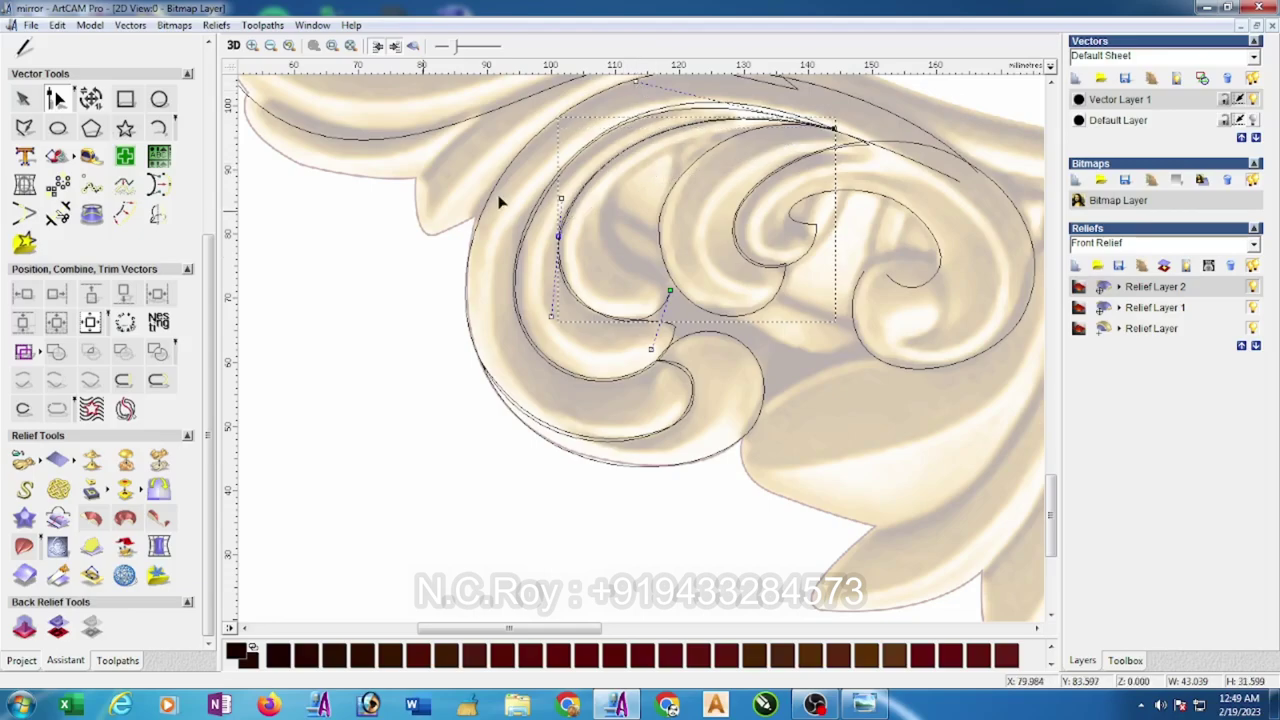
- Draw a three-point polyline for the innermost edge, from the fourth strand's lower tip via the inner hollow to the shared upper end
click(24, 127)
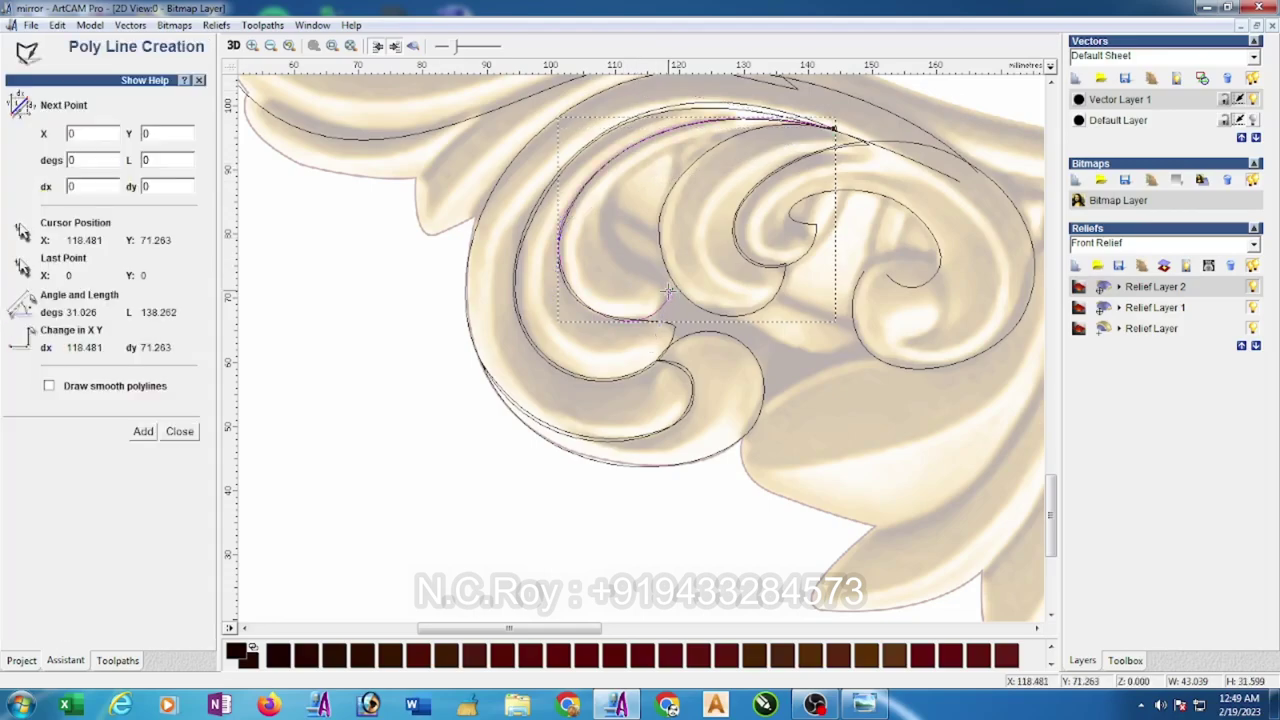
click(602, 231)
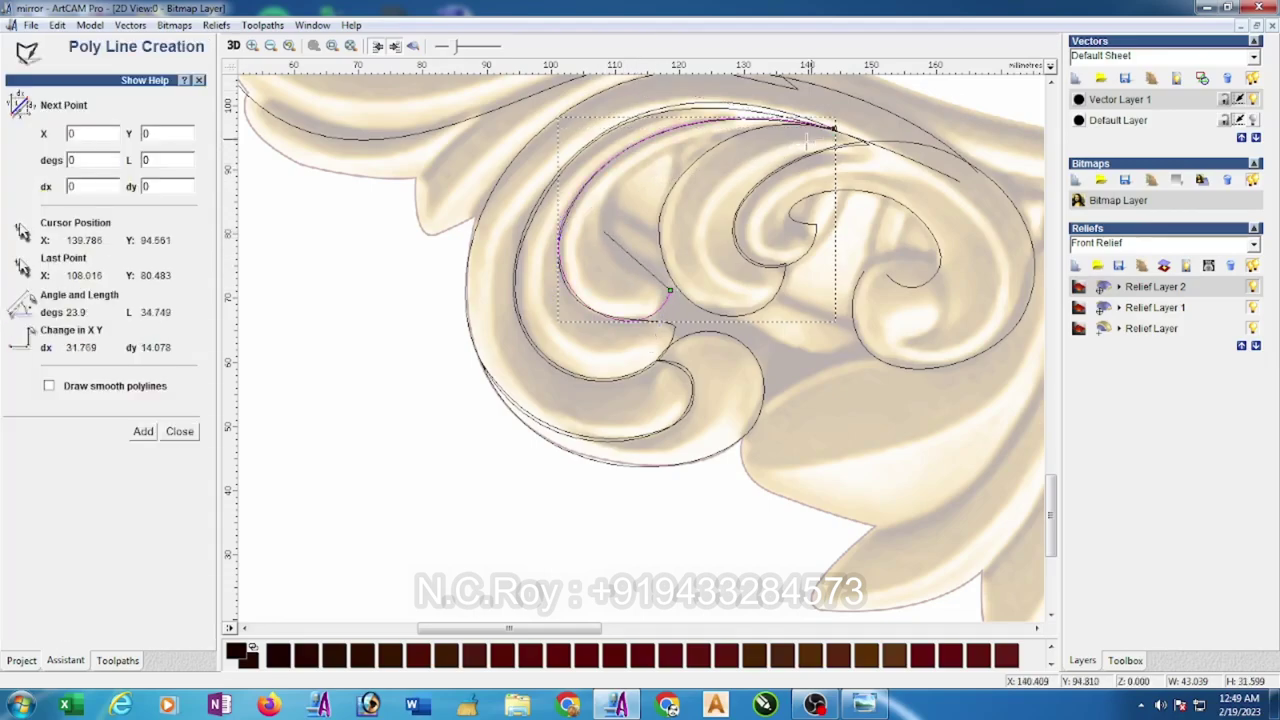
click(830, 131)
key(Escape)
- Convert the innermost polyline to a smooth curve and pull its handles along the crest and outer side of the hollow
click(60, 100)
click(604, 234)
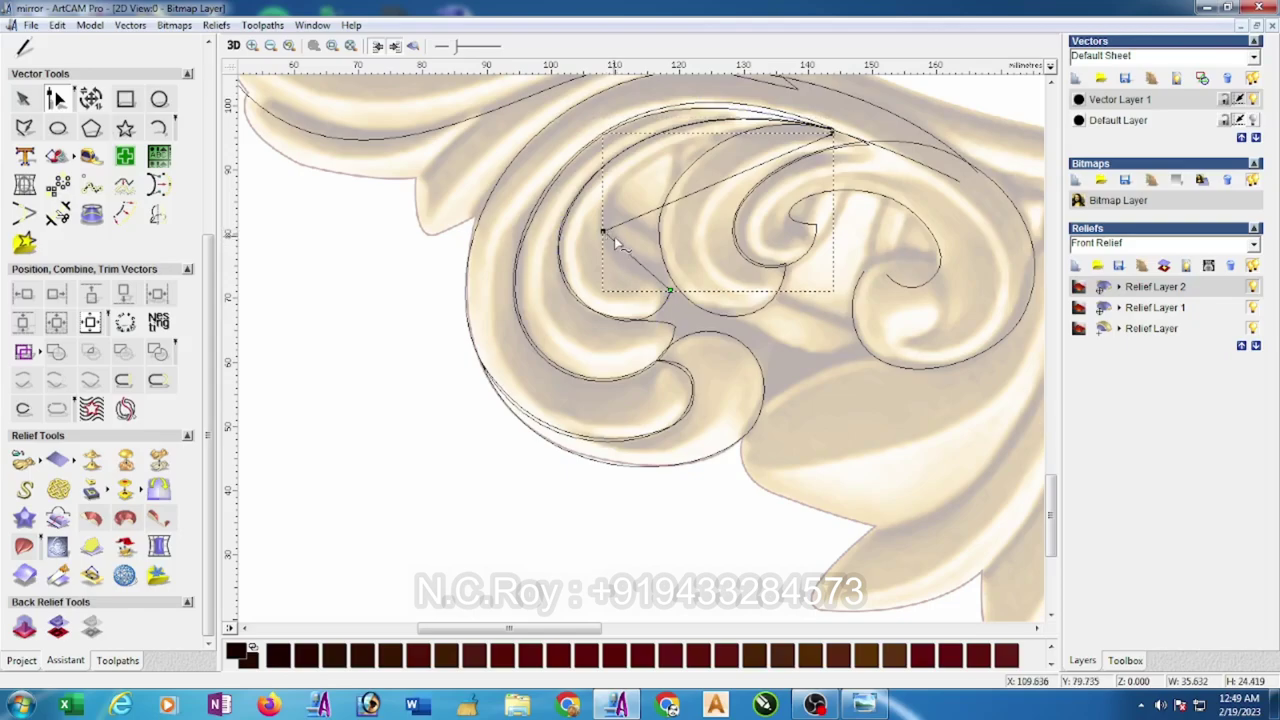
key(s)
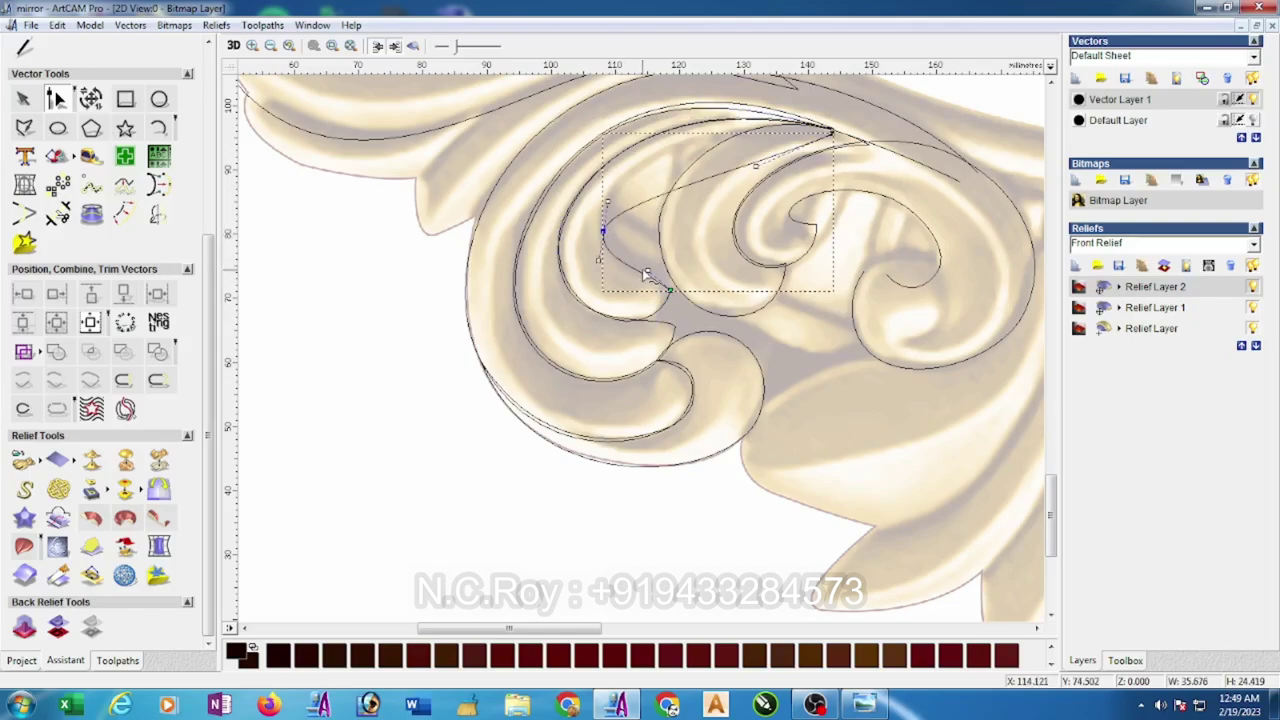
drag(646, 270, 639, 273)
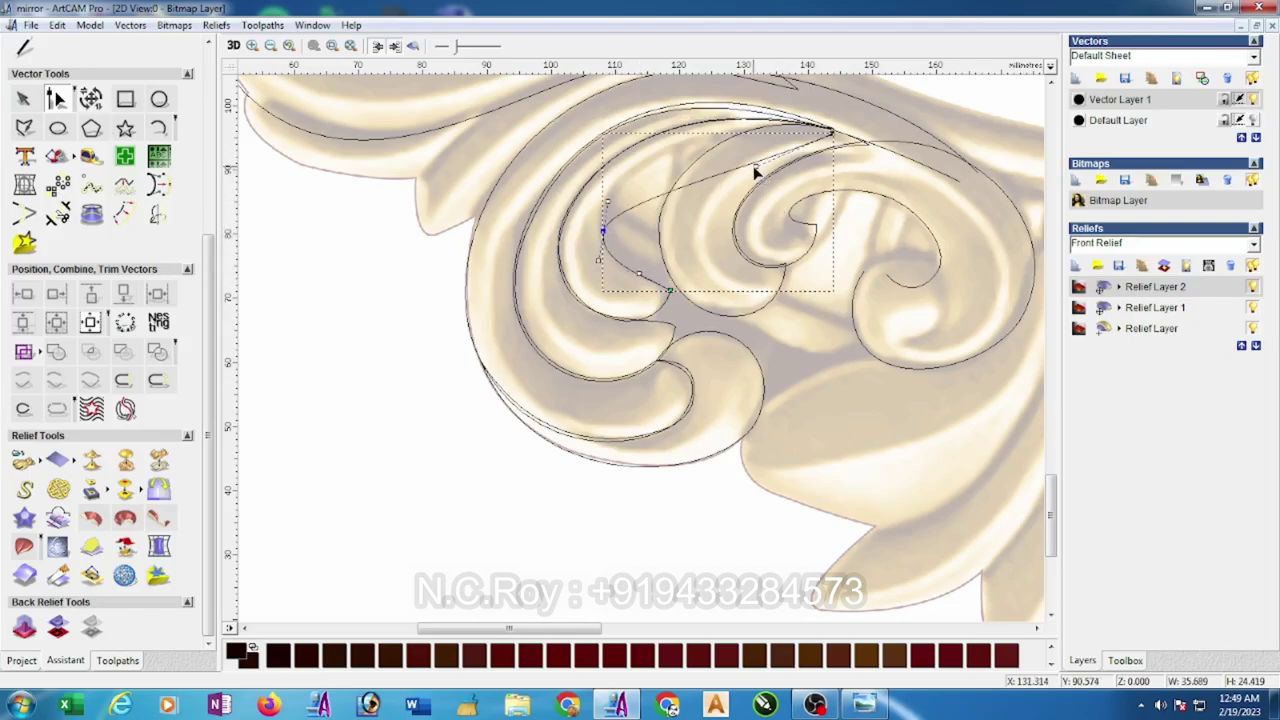
drag(757, 165, 656, 108)
drag(607, 202, 601, 197)
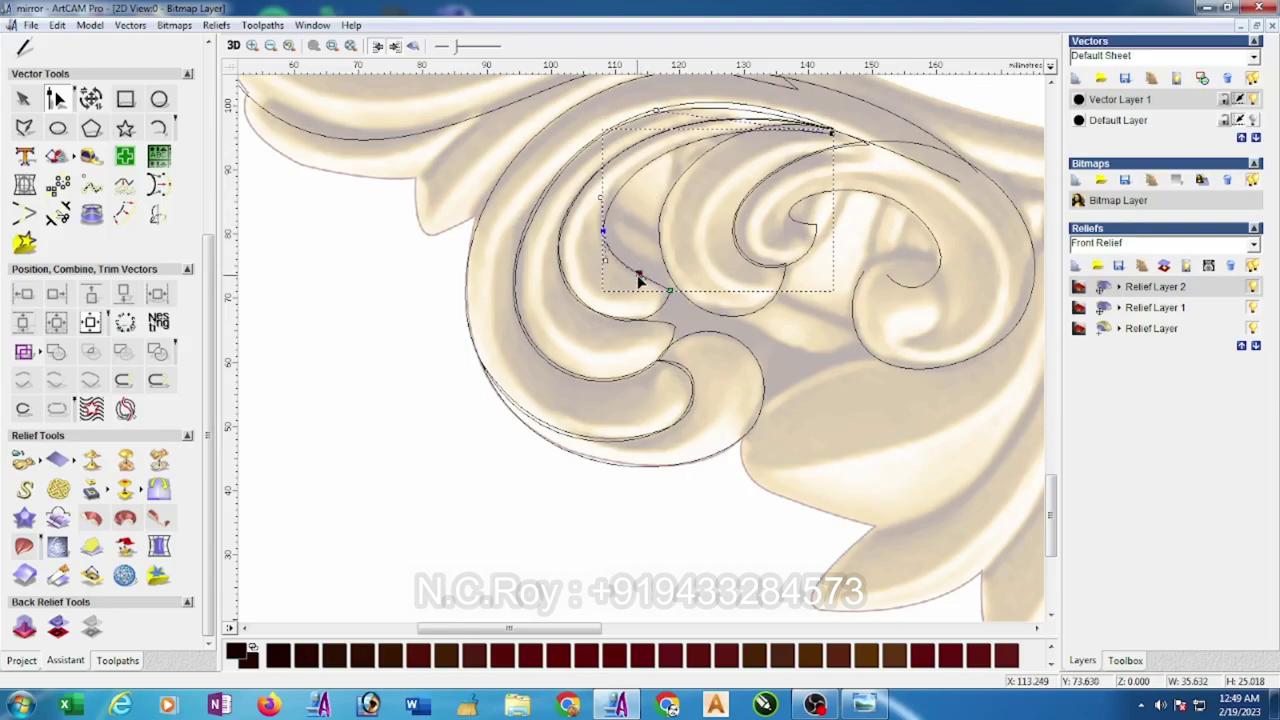
- Reshape the innermost curve's lower end and reposition the end nodes of it and the fourth strand together at the carved tip
scroll(668, 292, up, 2)
drag(642, 346, 568, 318)
click(641, 348)
drag(642, 346, 622, 326)
drag(585, 443, 628, 460)
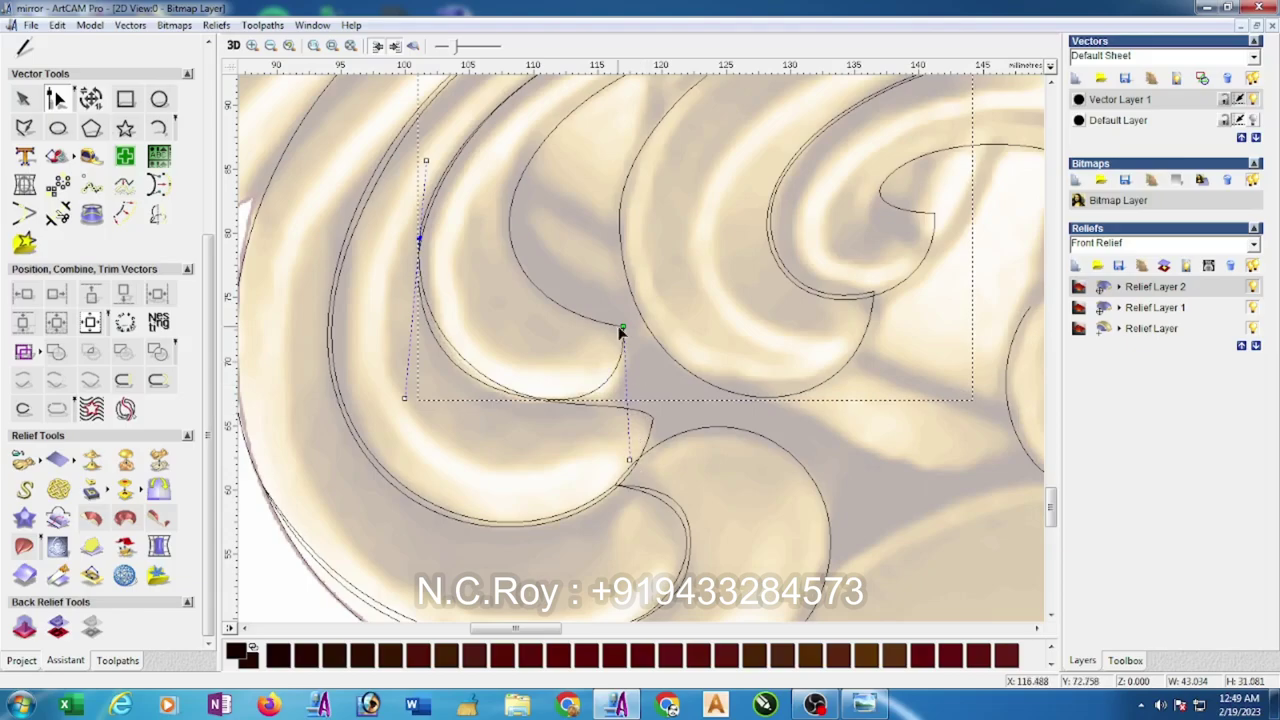
click(623, 326)
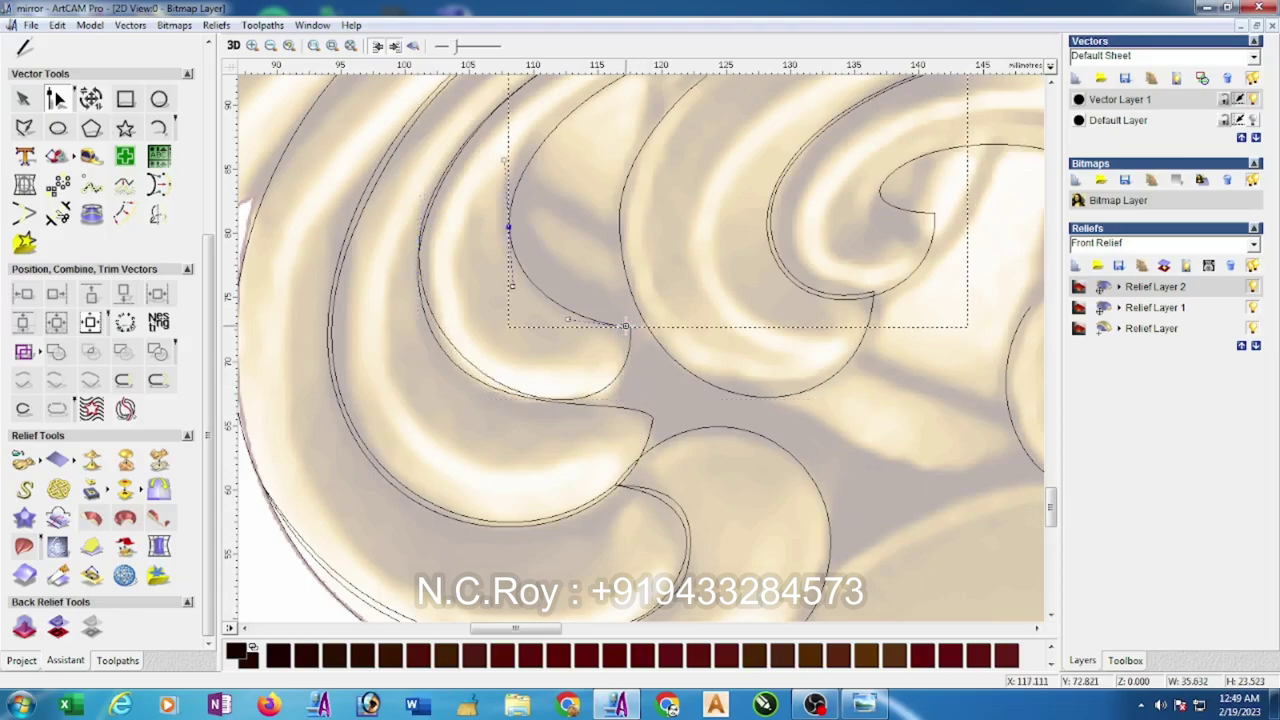
drag(624, 326, 630, 328)
- Refine the fourth strand's lower bowl by lengthening its outer handle, and deselect the curve
click(484, 381)
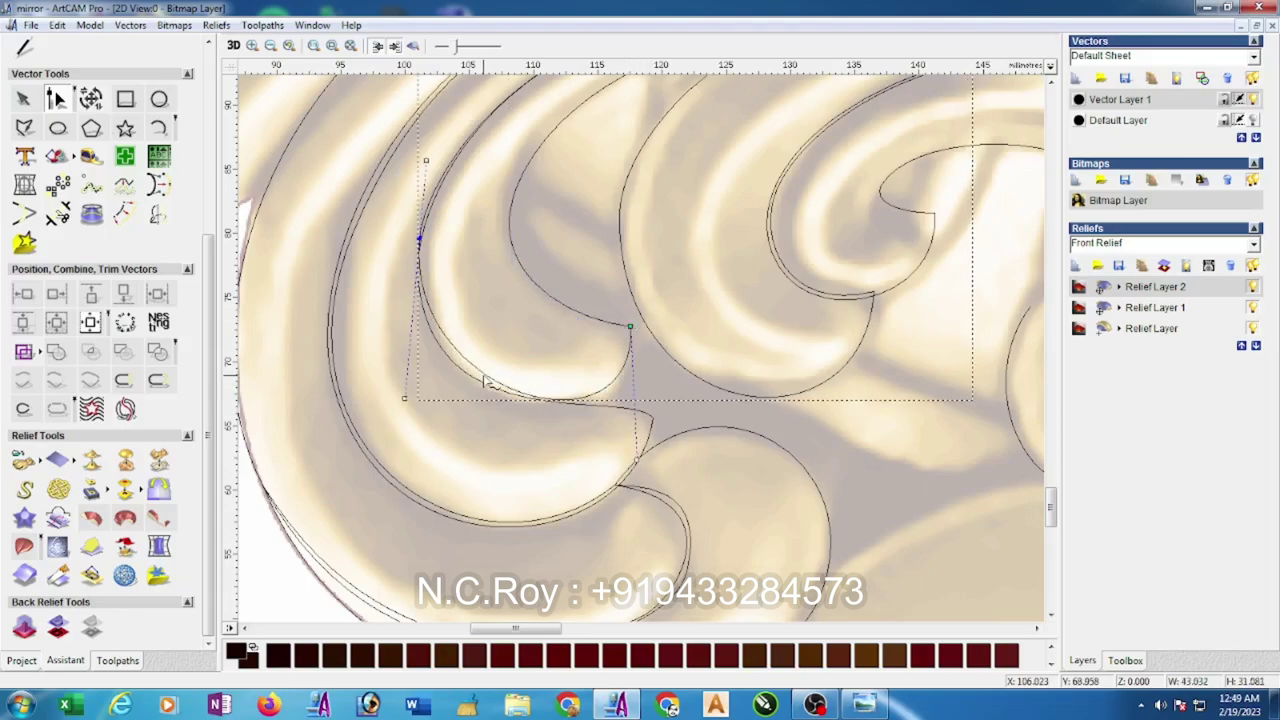
drag(404, 402, 400, 419)
click(648, 462)
scroll(675, 385, down, 2)
scroll(680, 360, down, 3)
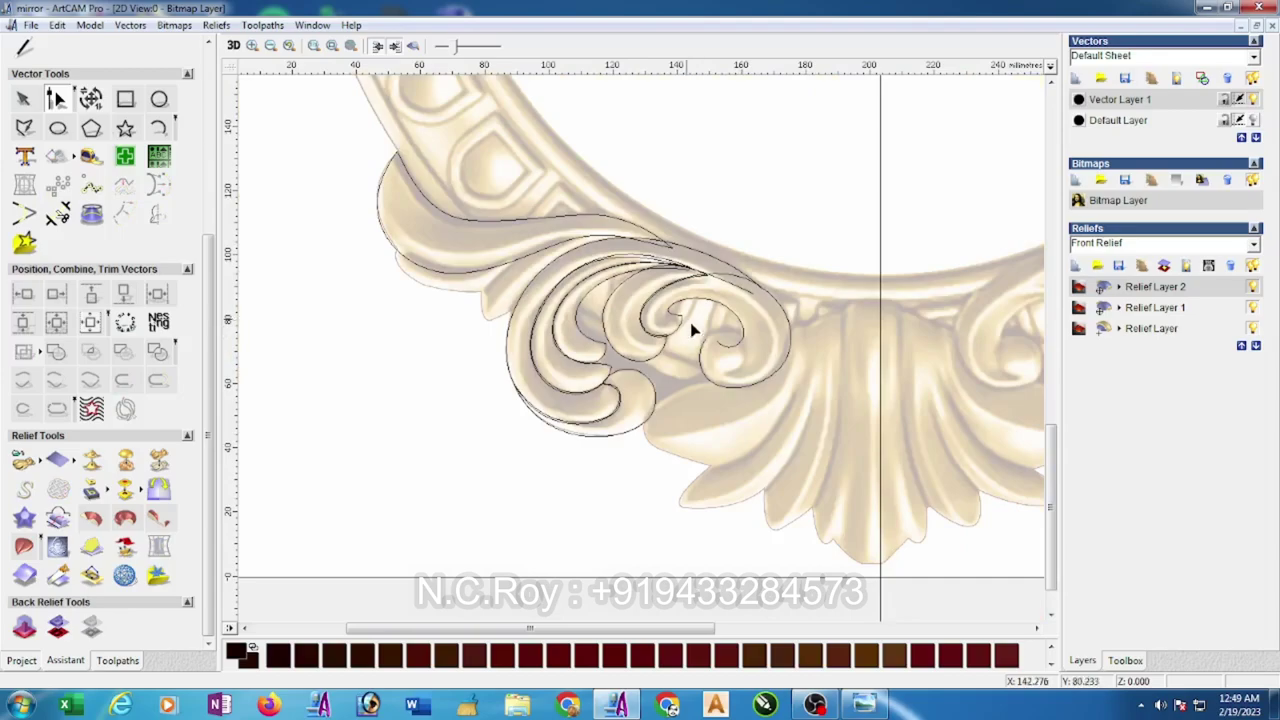
- Draw a three-point polyline along the small pointed leaf's upper edge, from outside the frame's border via the large leaf's underside to the scroll crest
scroll(600, 250, up, 3)
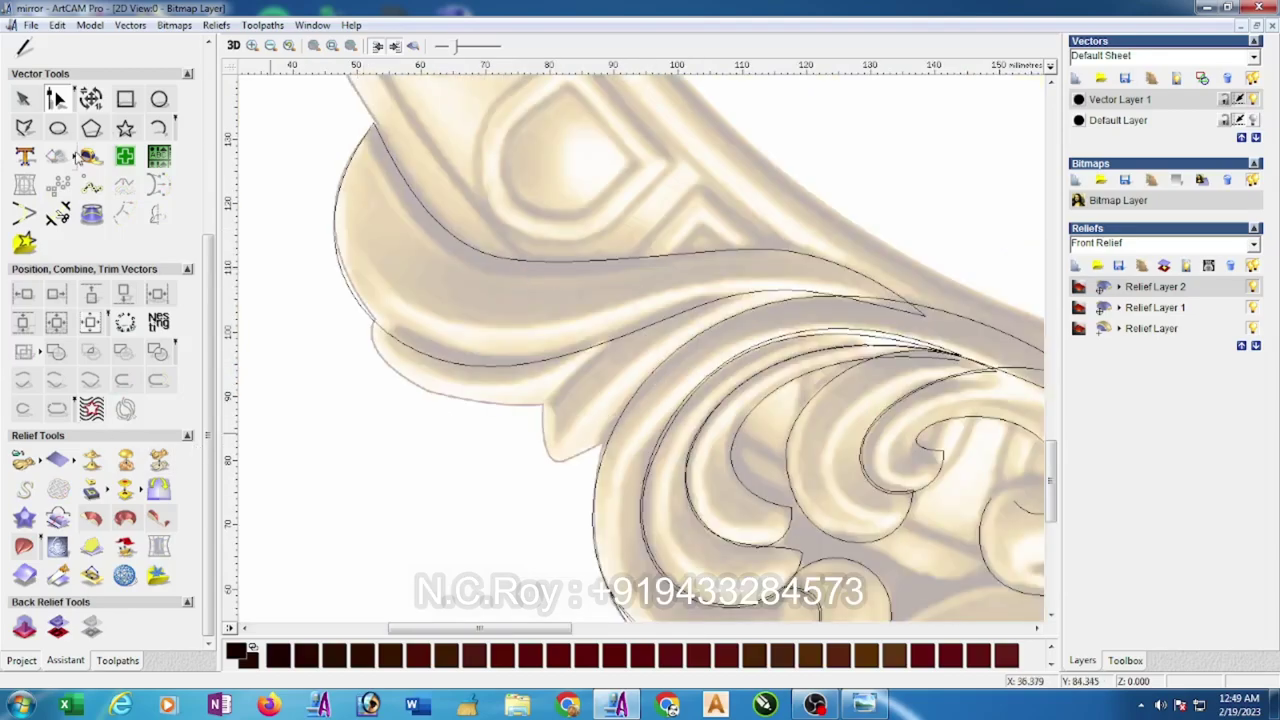
click(24, 128)
click(506, 492)
click(641, 328)
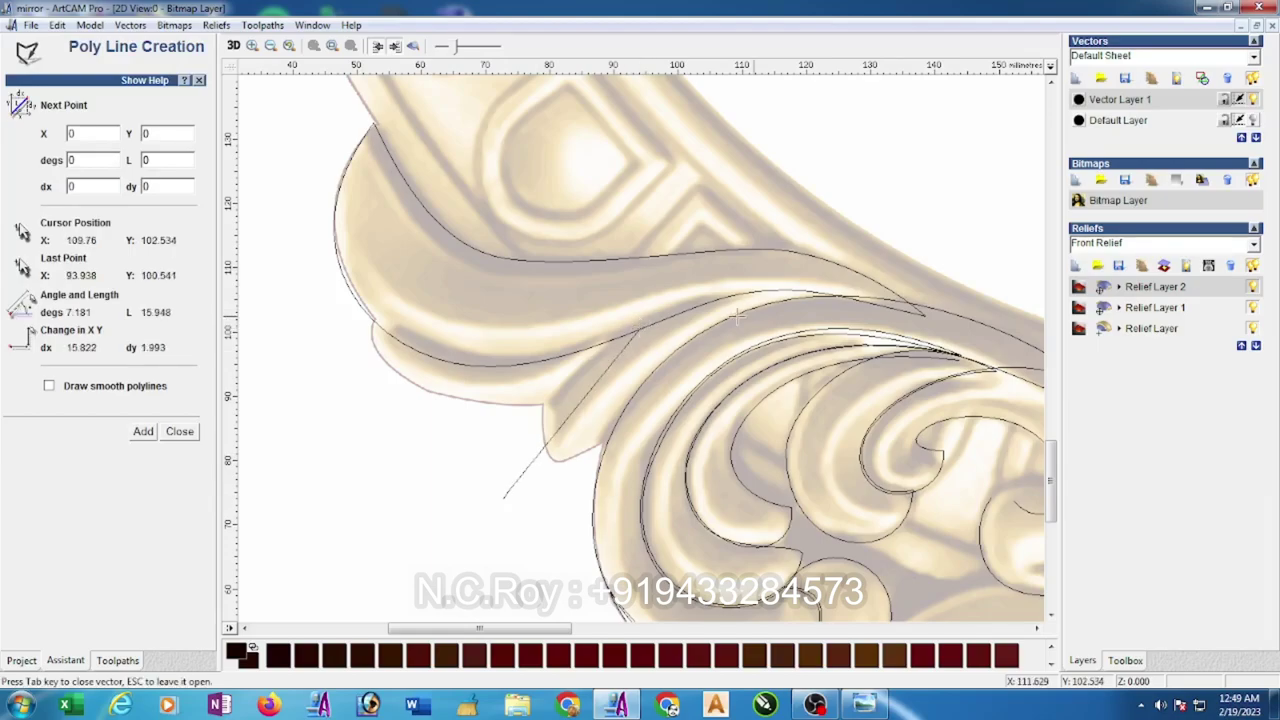
click(858, 297)
key(Escape)
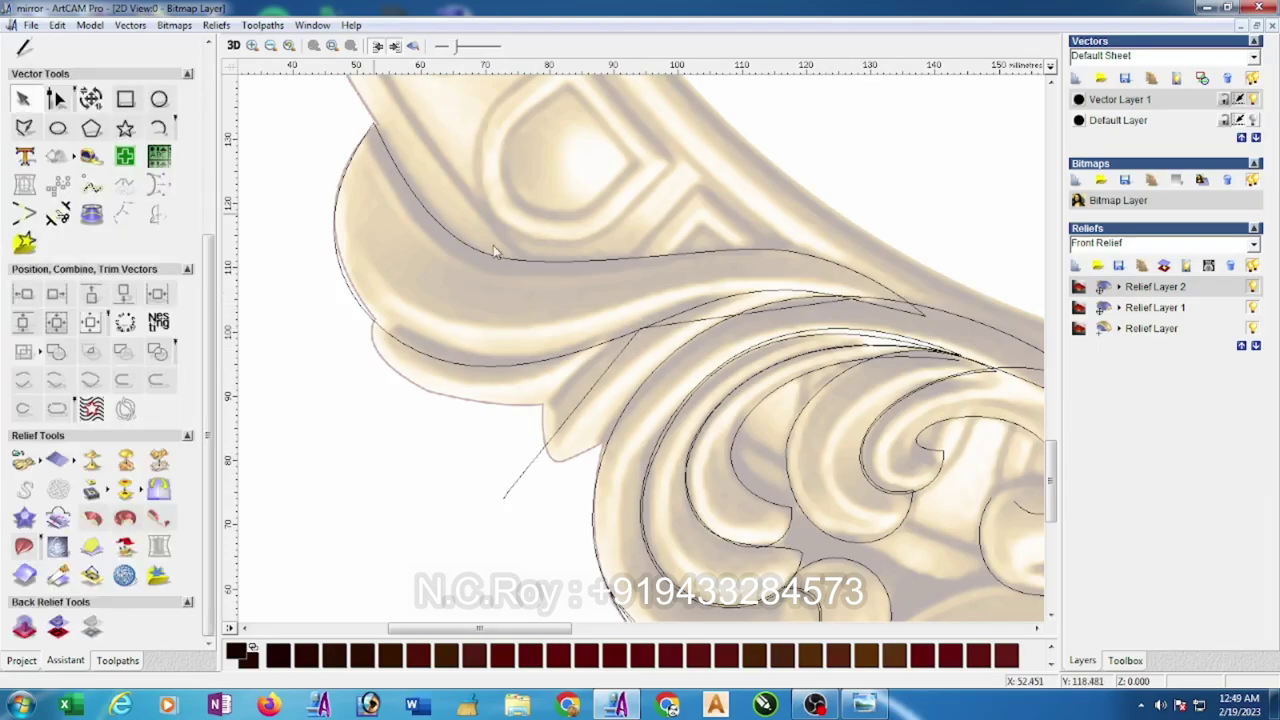
- Smooth the polyline on the small pointed leaf's upper edge, fit its handles to the contour and extend its outer end further outside the border
key(n)
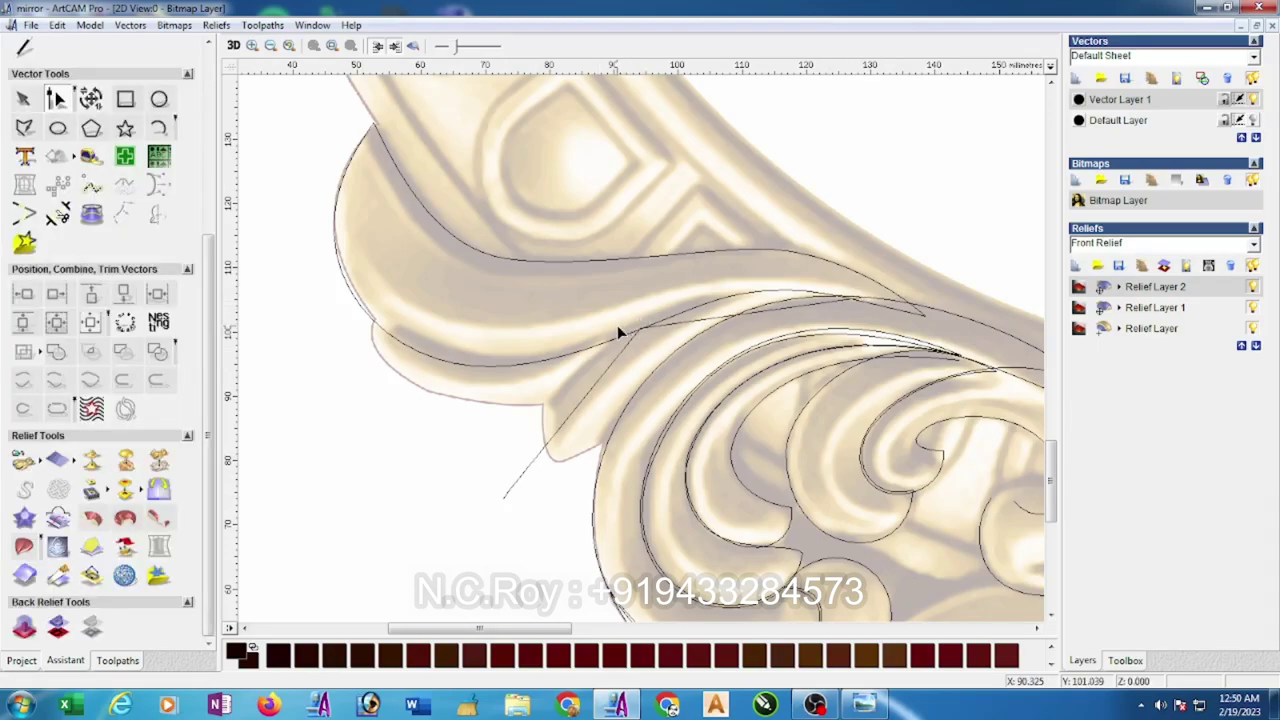
key(ctrl+s)
click(638, 328)
key(b)
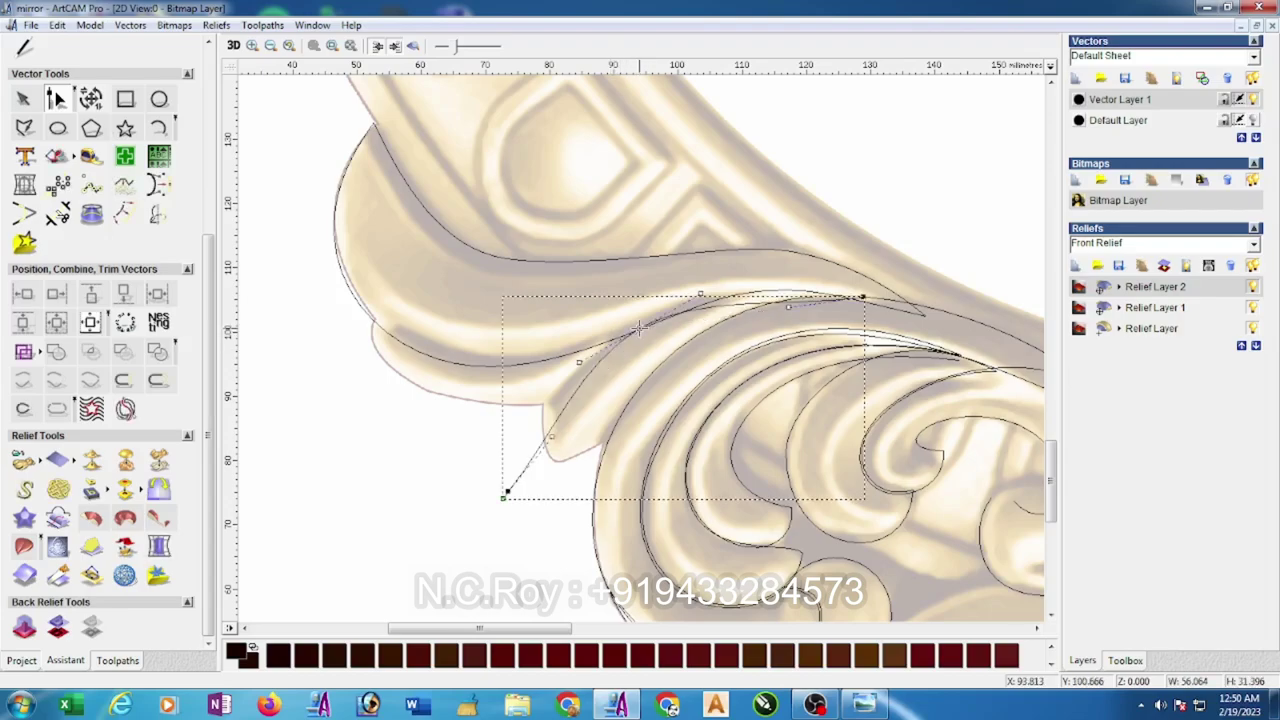
drag(788, 306, 782, 273)
drag(552, 437, 542, 388)
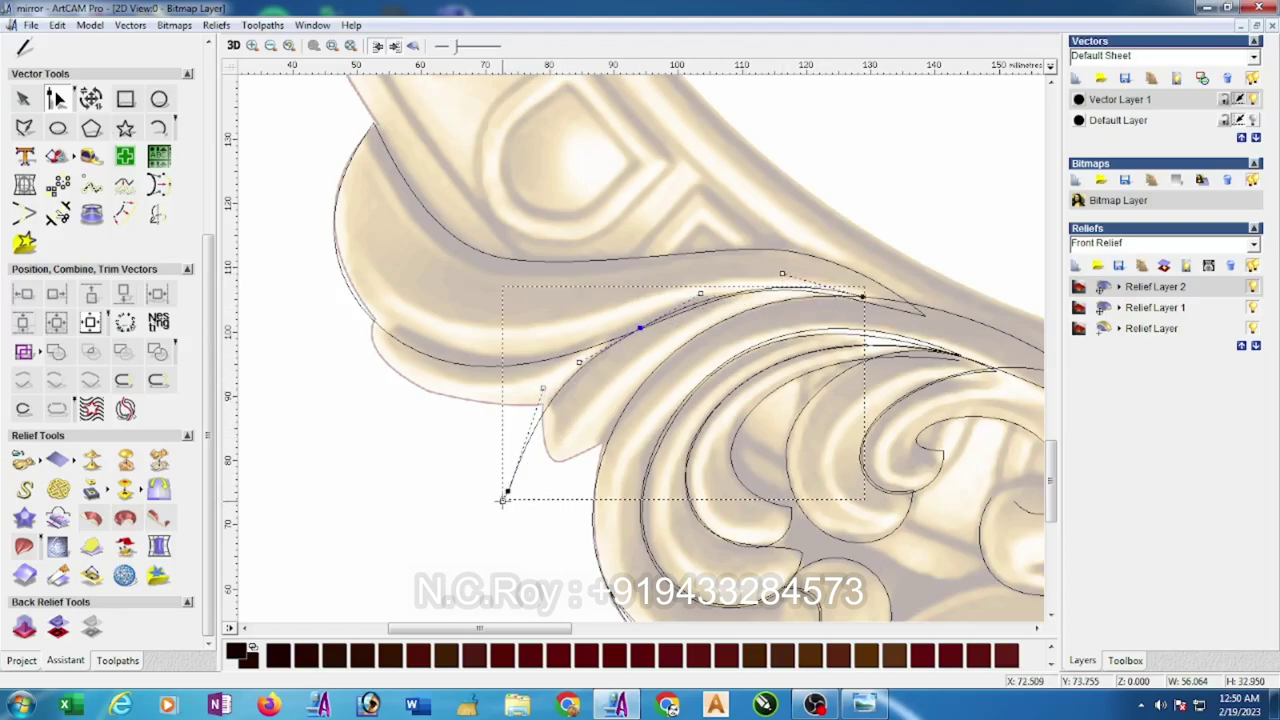
drag(507, 492, 493, 511)
- Draw a three-point polyline along the small pointed leaf's lower edge, from outside the frame's border to the scroll crest
click(24, 127)
click(570, 542)
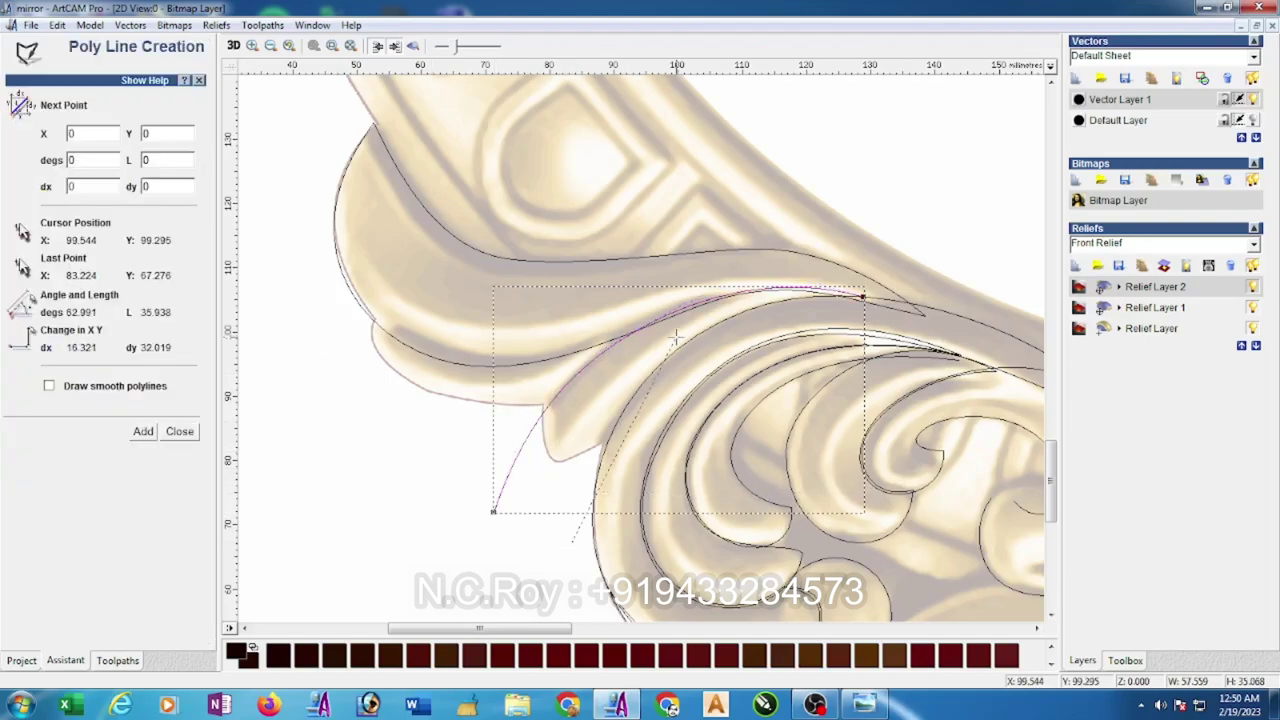
click(697, 333)
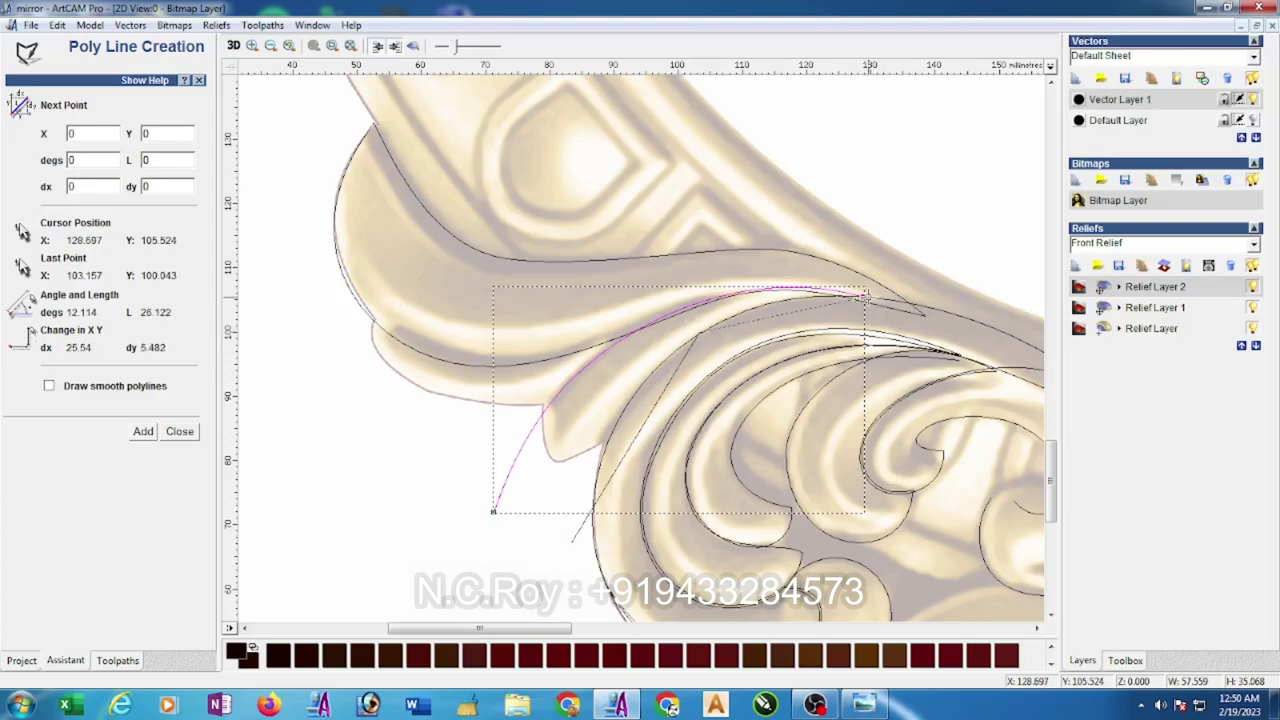
click(180, 431)
- Convert the pointed leaf's lower-edge polyline to a smooth curve, fit its middle node and handles to the contour, and deselect it
click(58, 97)
click(694, 343)
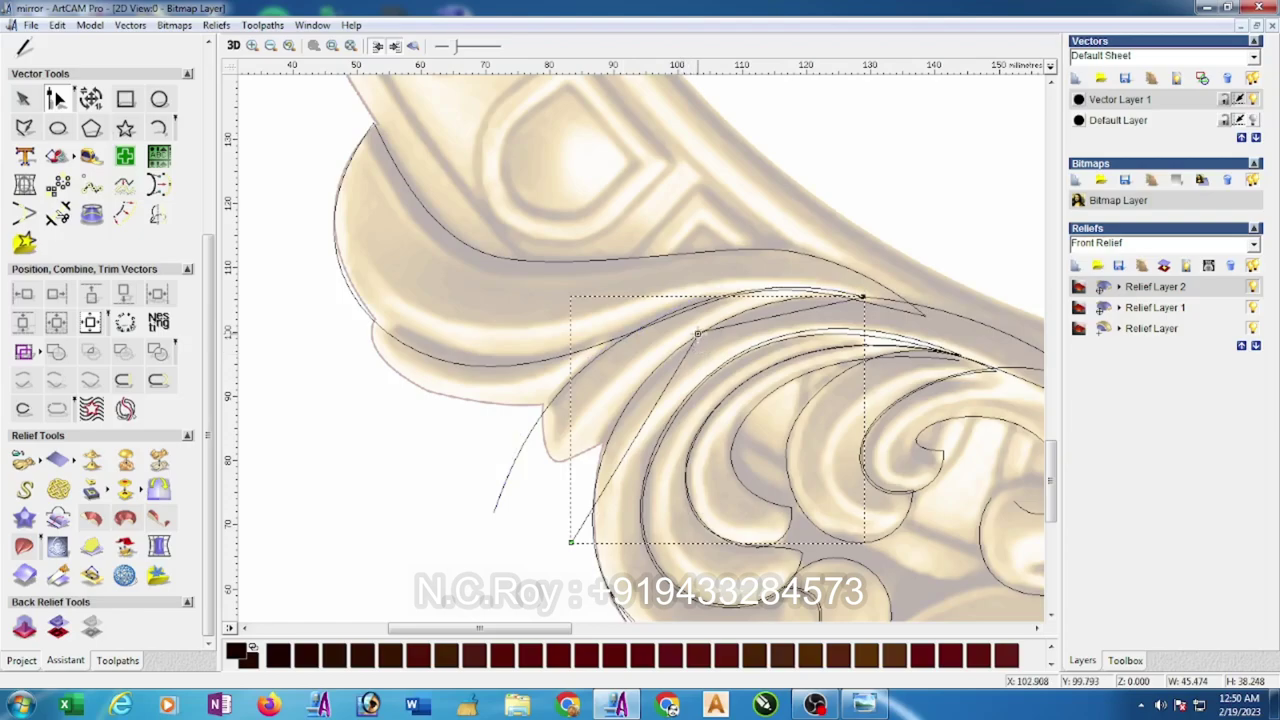
key(s)
drag(613, 472, 605, 428)
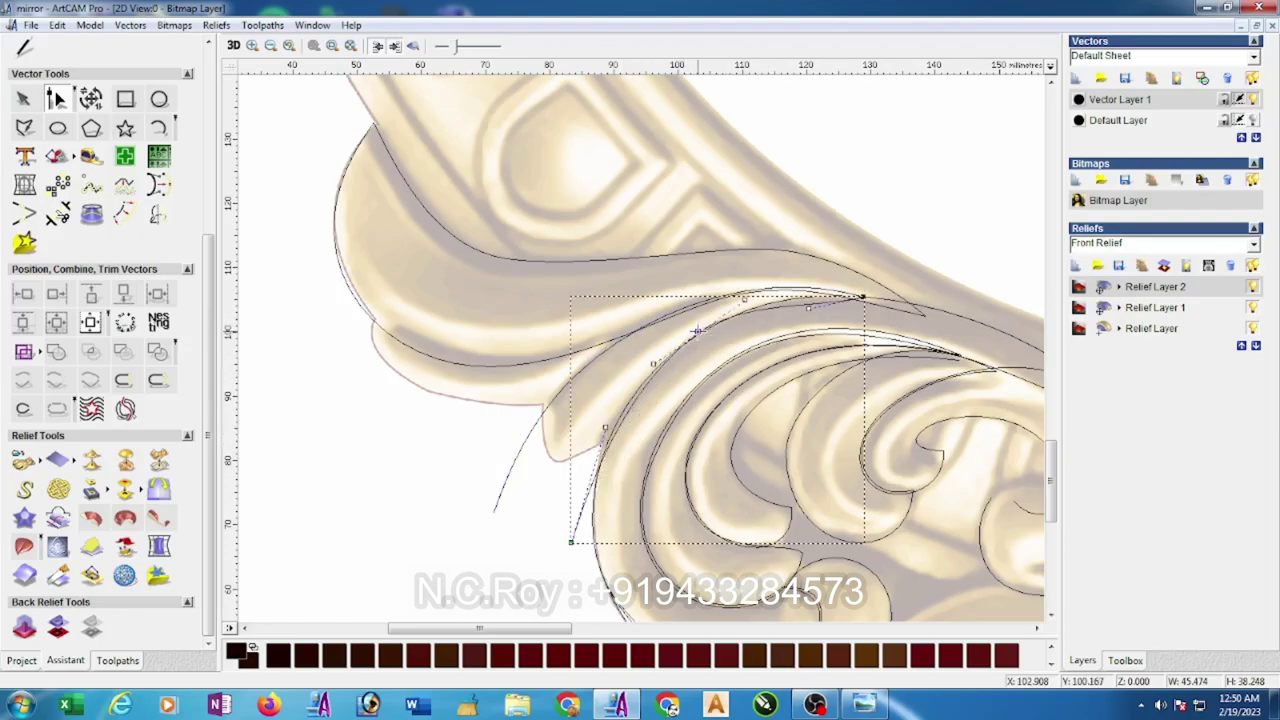
drag(700, 331, 698, 341)
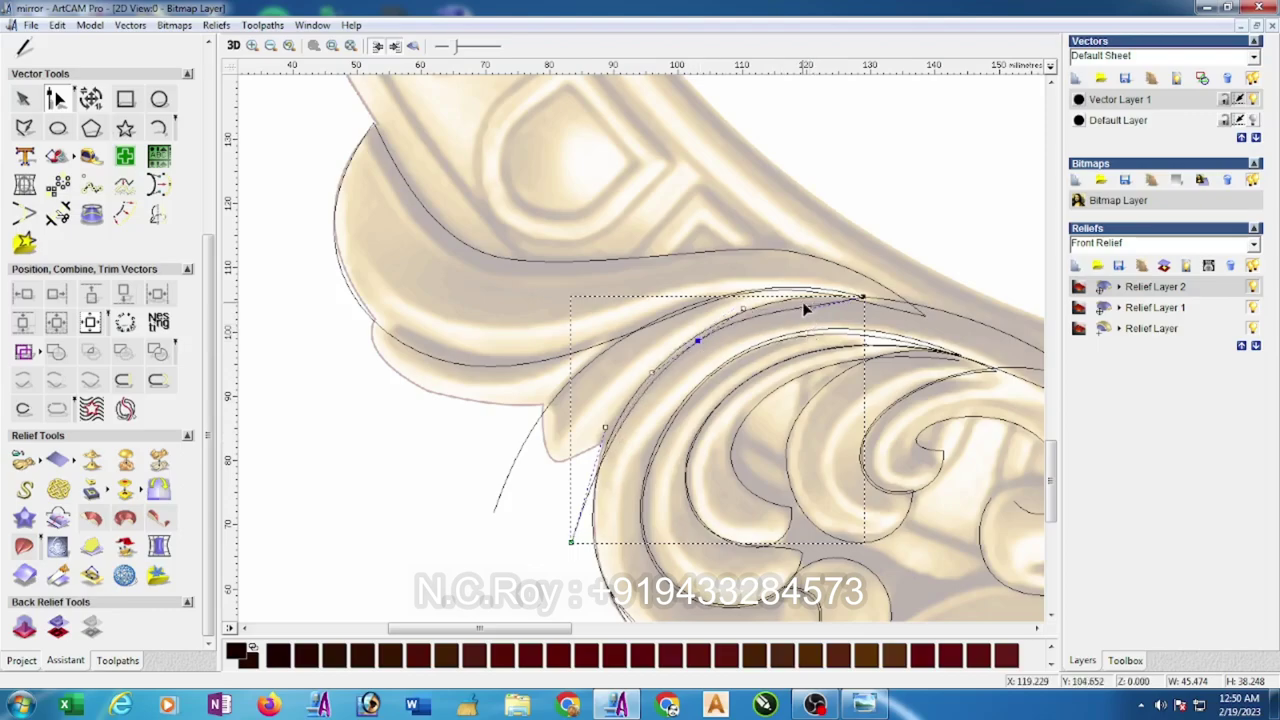
drag(805, 294, 804, 294)
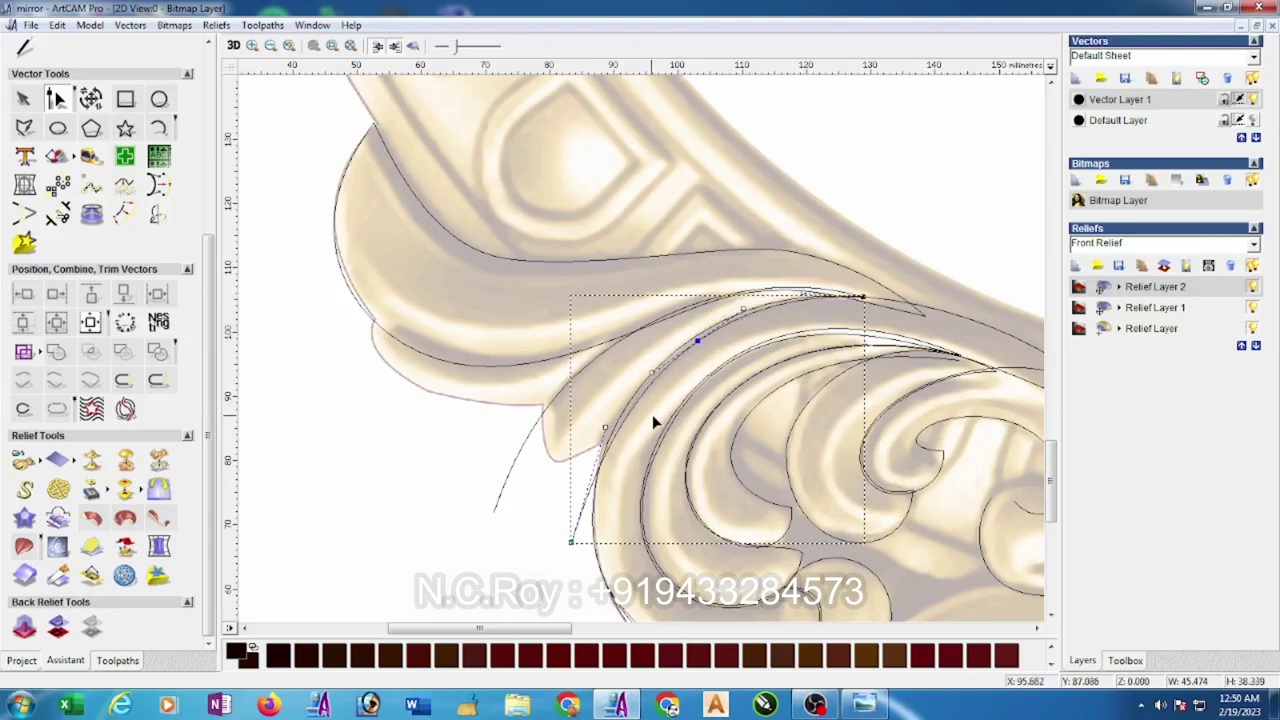
click(362, 379)
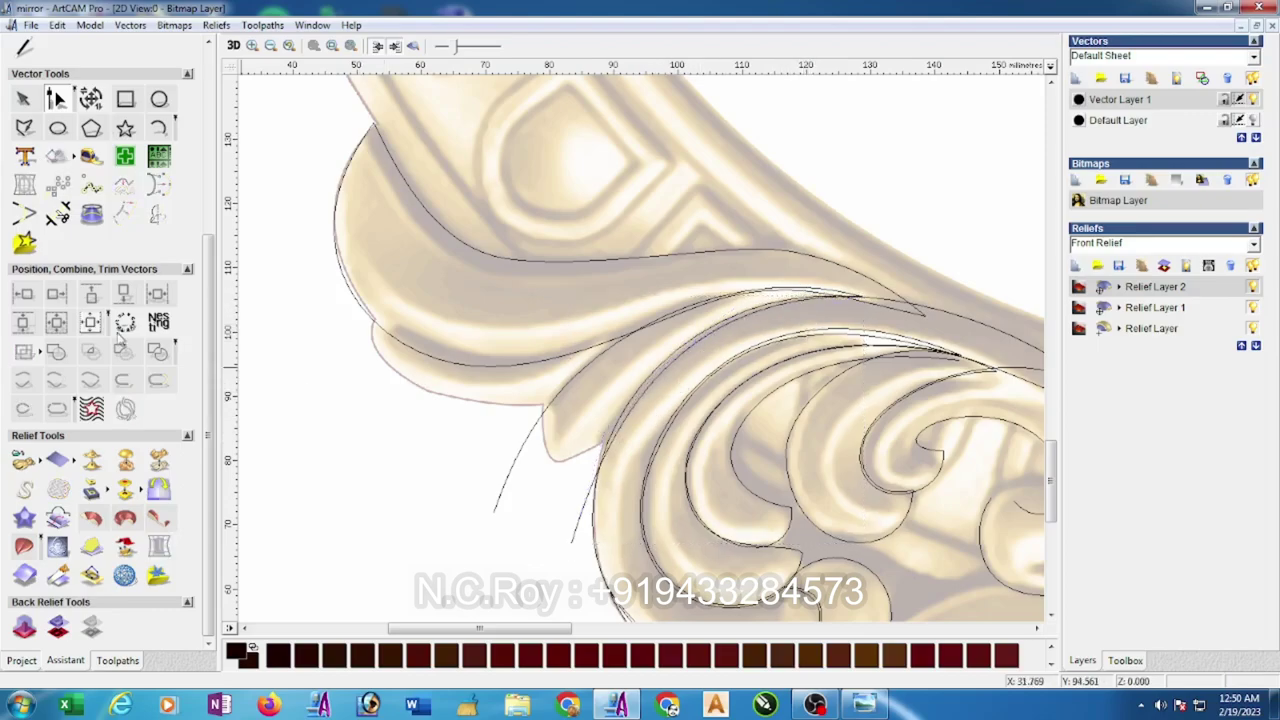
click(22, 131)
click(370, 318)
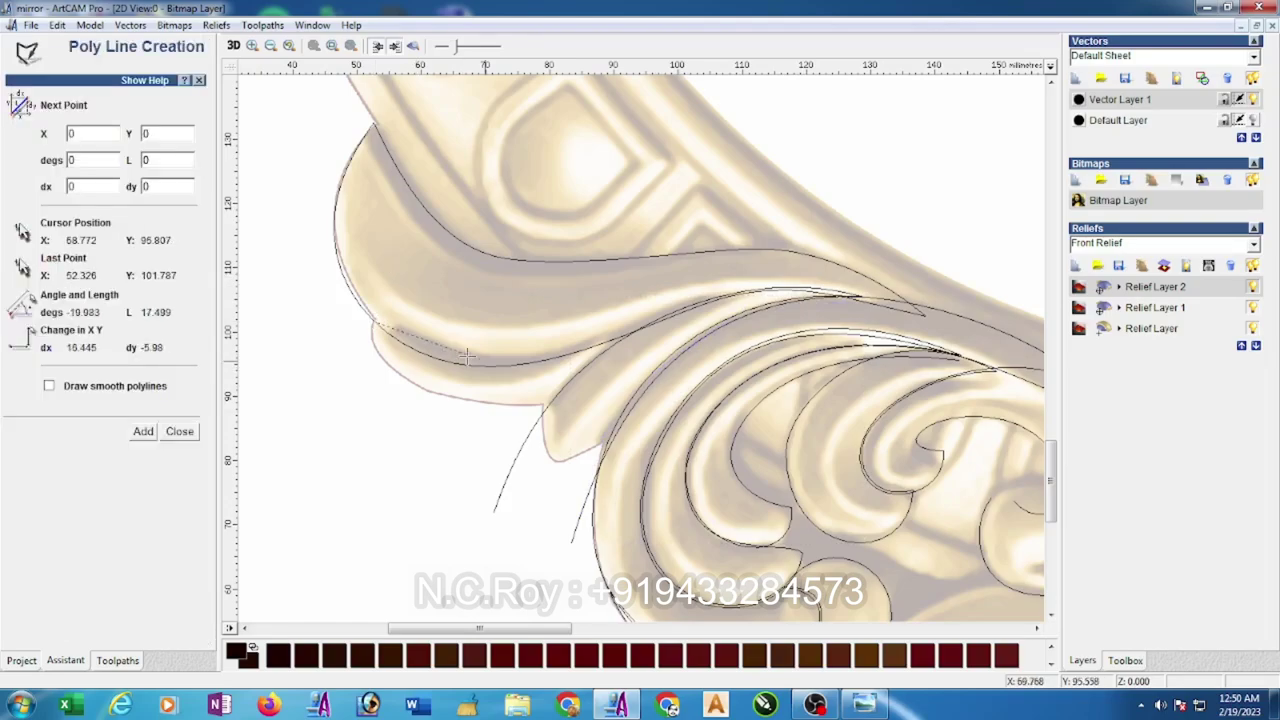
click(503, 366)
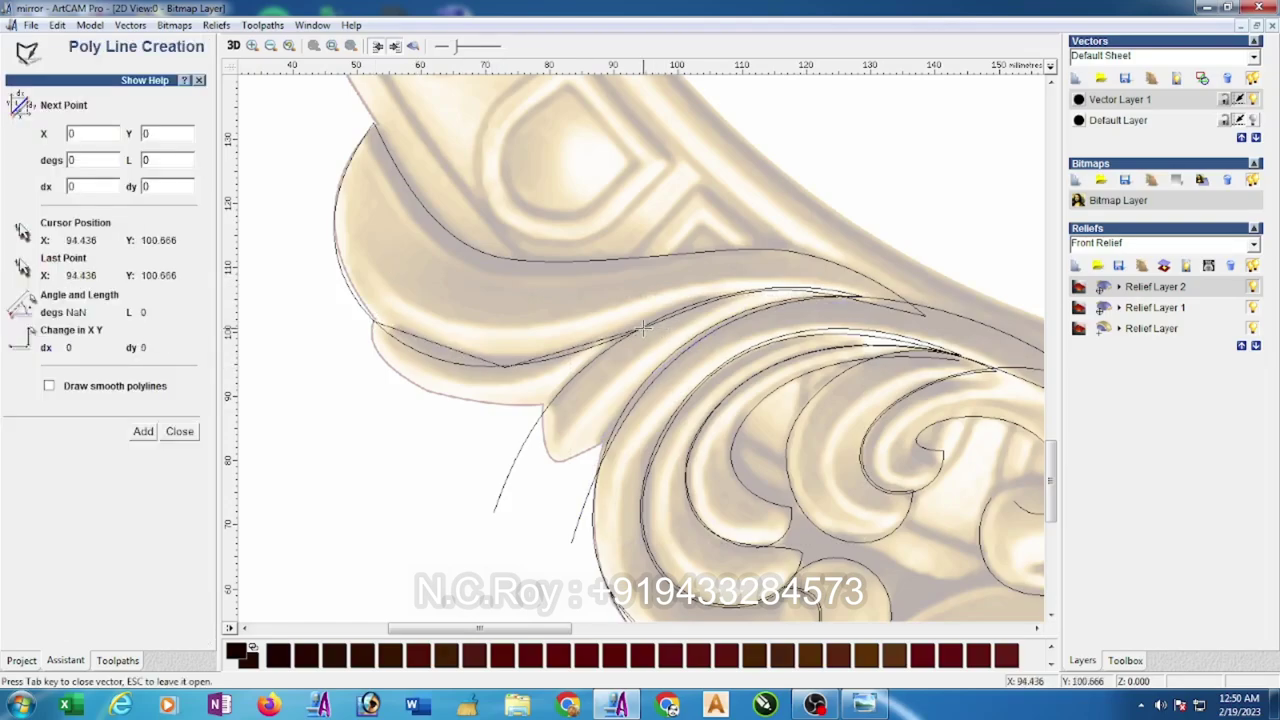
key(Escape)
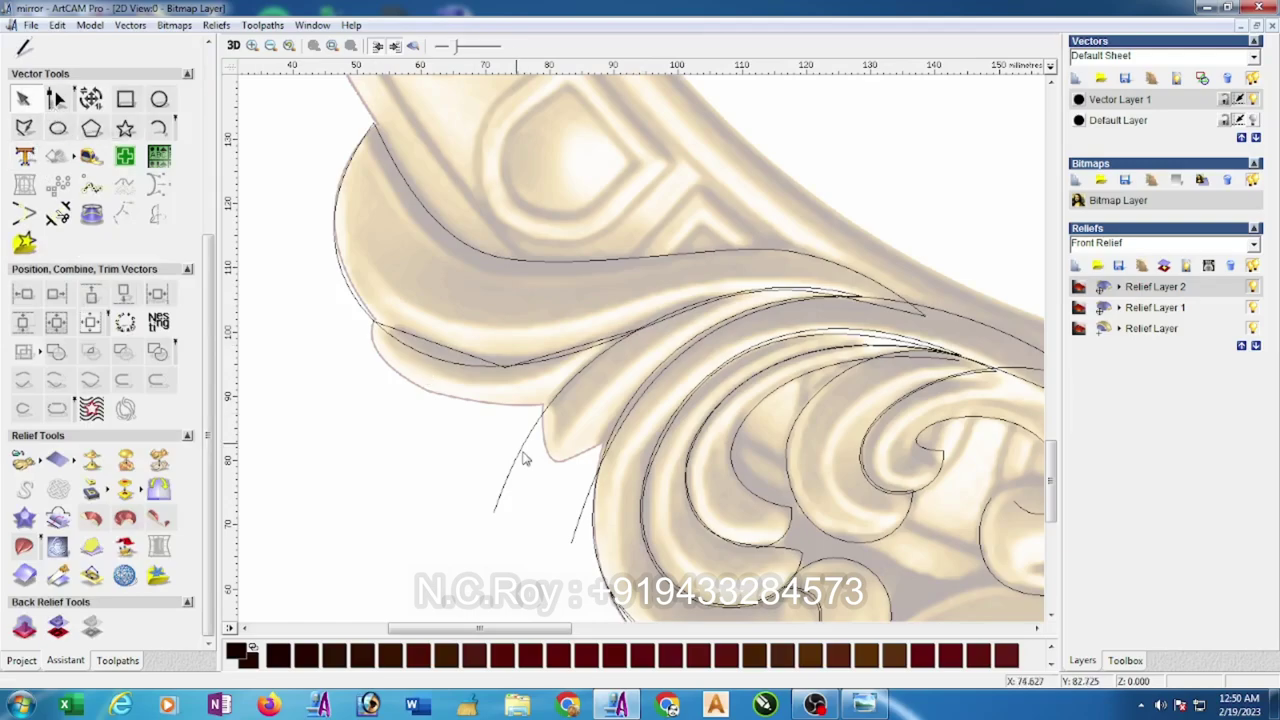
click(478, 358)
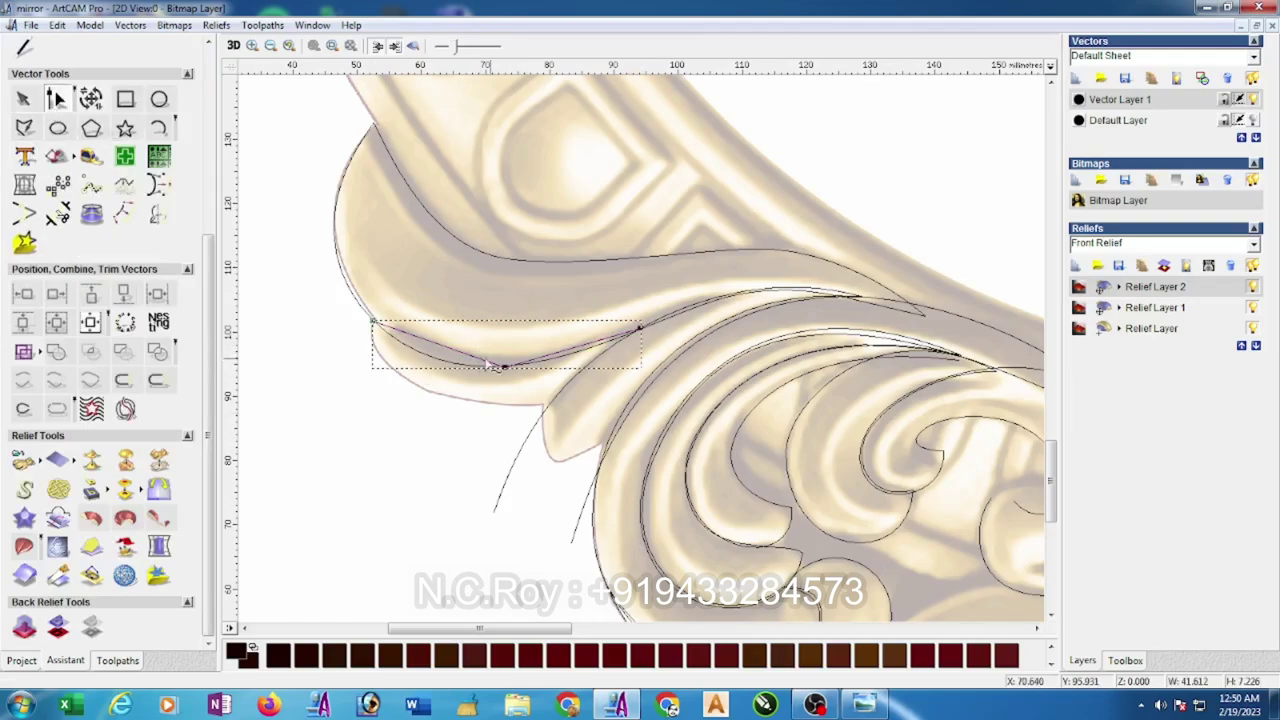
key(n)
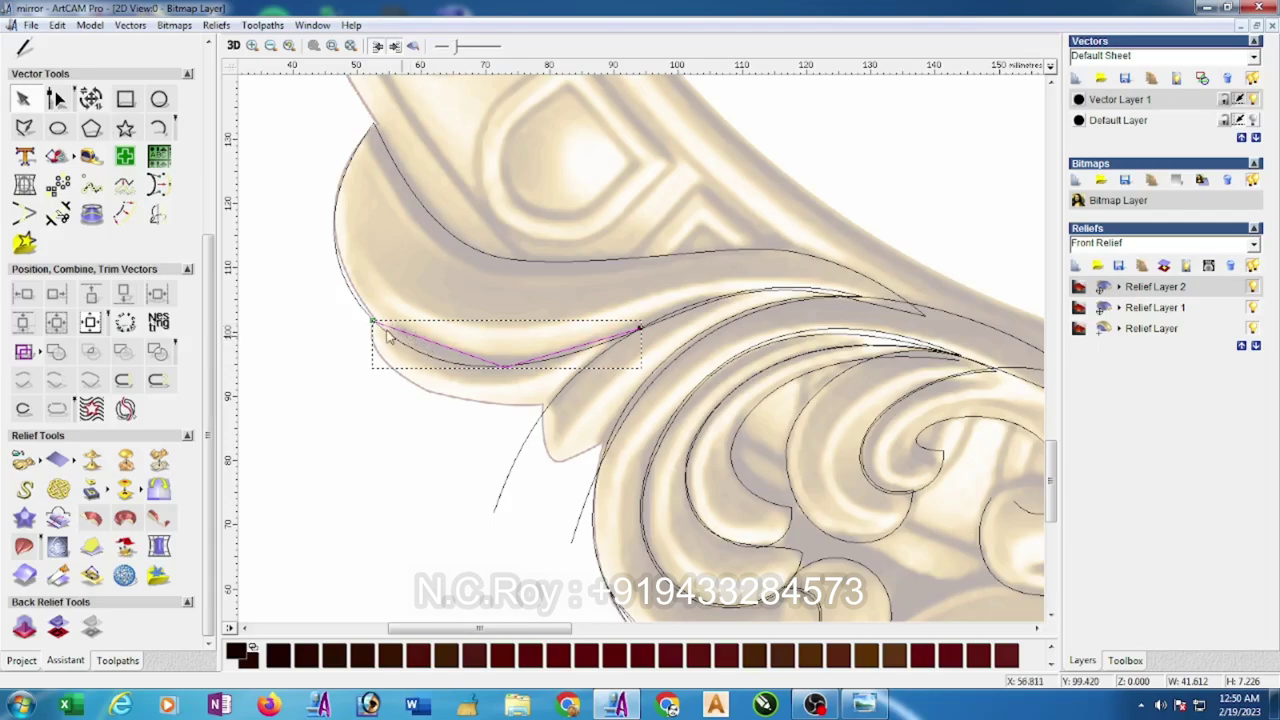
key(Delete)
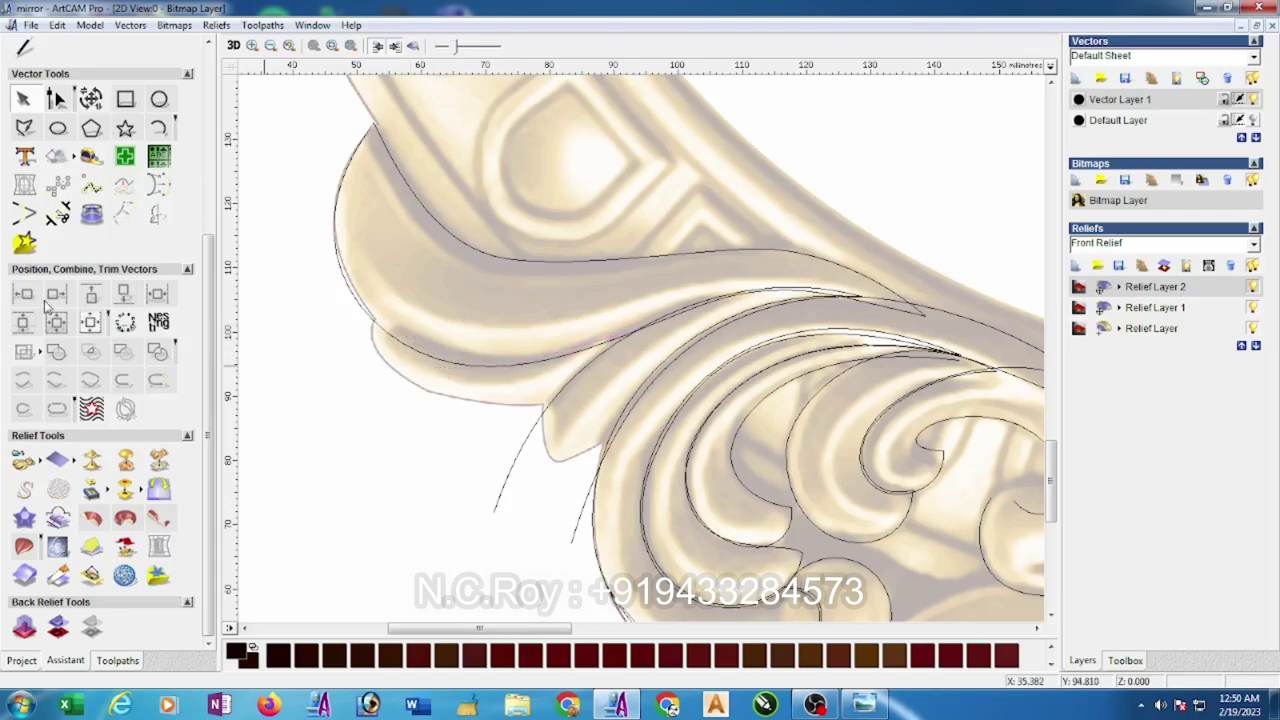
- Draw a three-point polyline along the large leaf's underside, from just outside its outer edge to the small pointed leaf's upper curve
click(24, 127)
click(342, 302)
click(490, 363)
click(657, 322)
key(Escape)
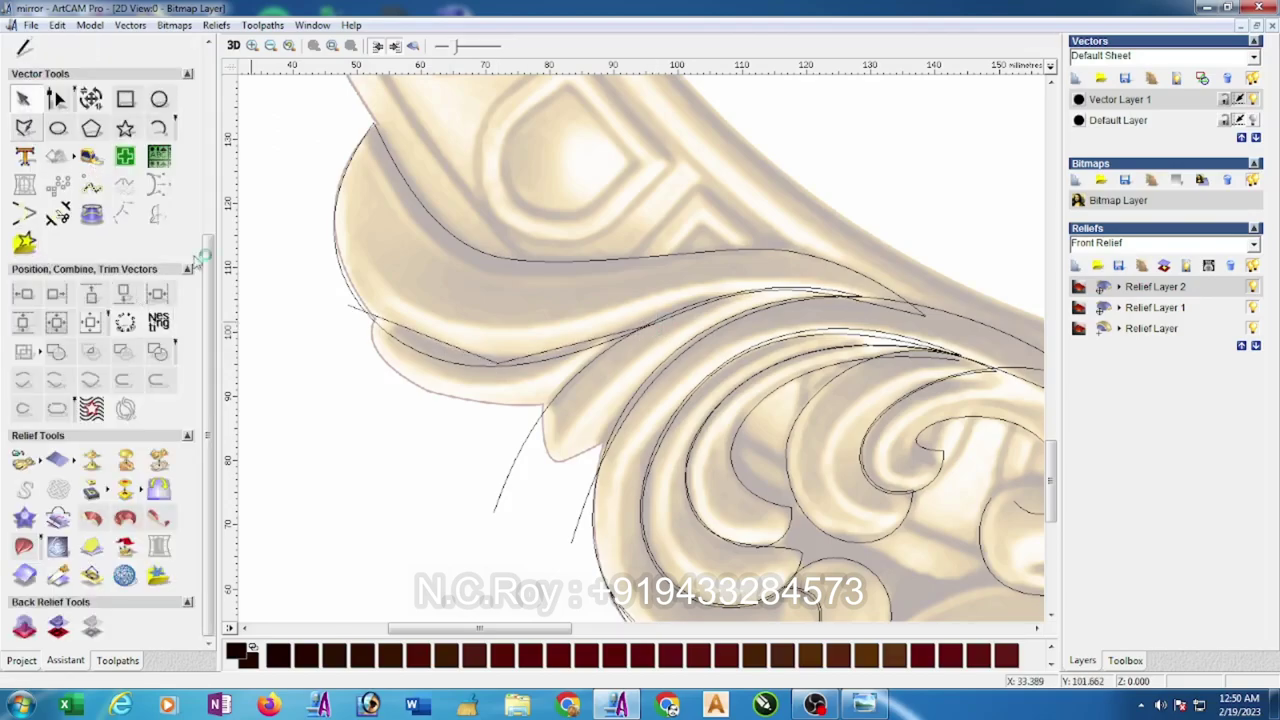
- Draw a second three-point polyline below the first, starting at the same outer point, dipping under the lower lobe and ending at the pointed leaf's upper curve
click(24, 127)
click(350, 304)
click(464, 411)
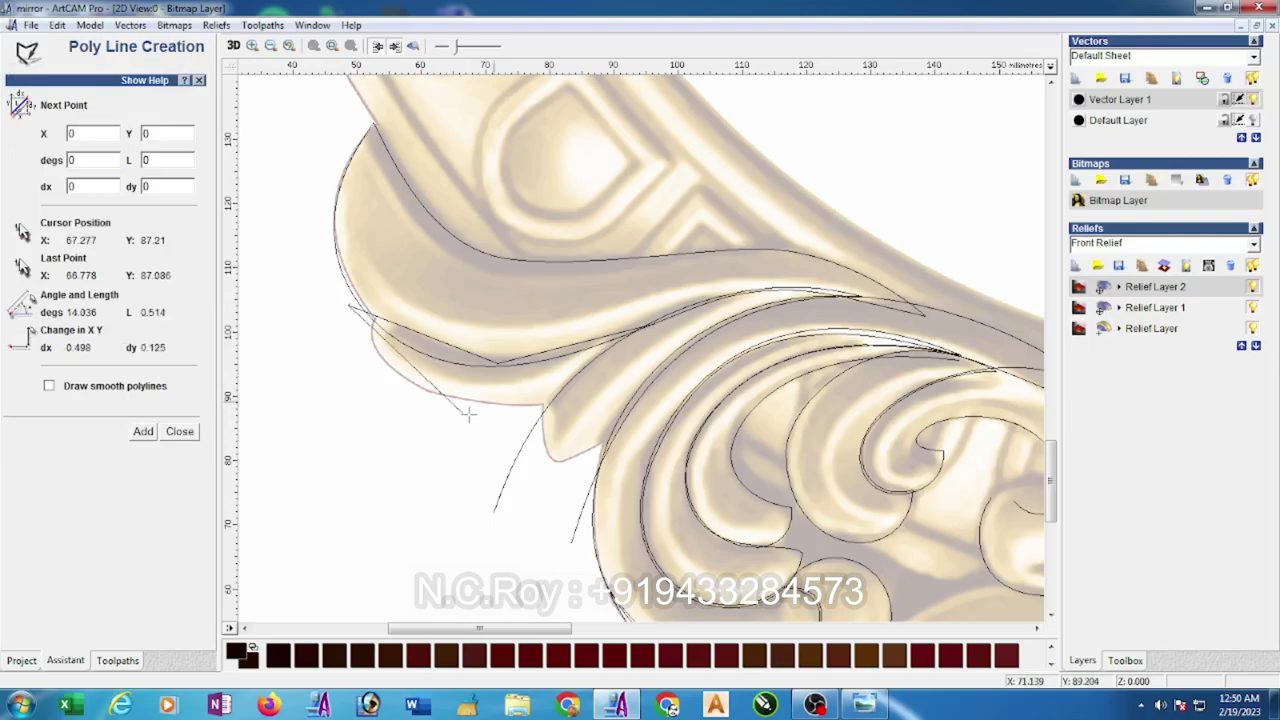
click(657, 325)
key(Escape)
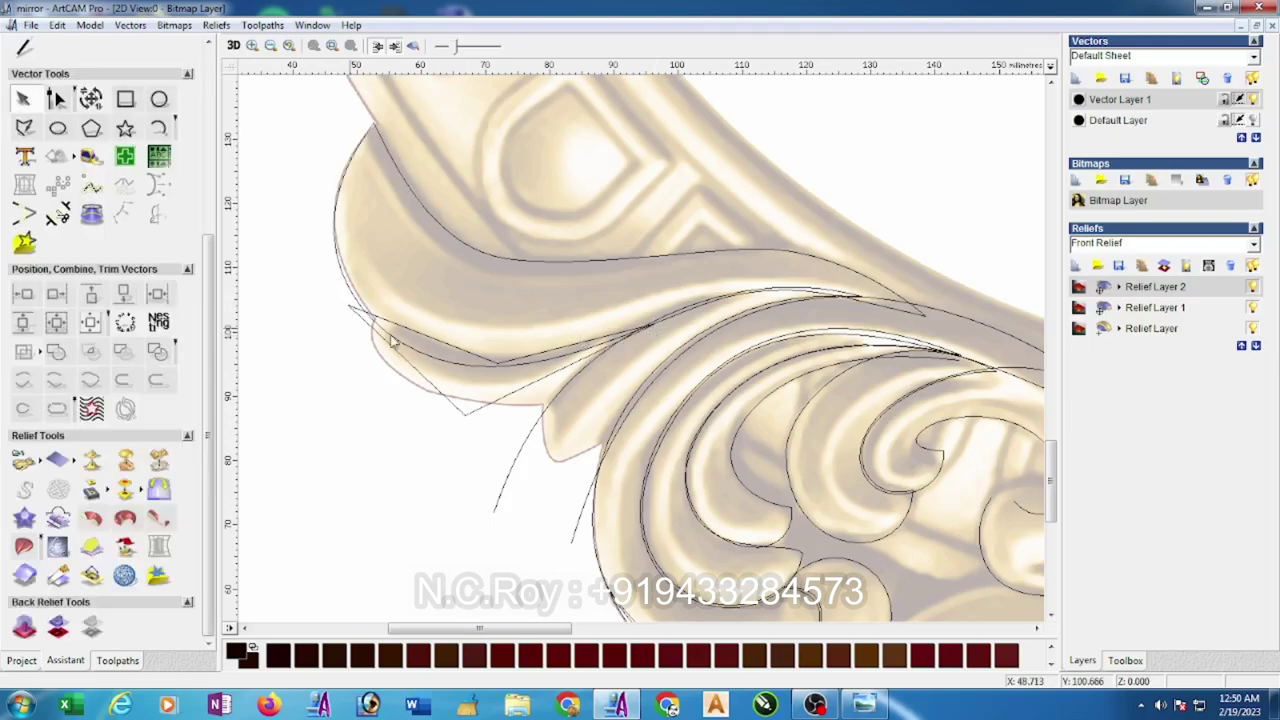
- Convert the large leaf's underside polyline to a smooth curve and pull its outer handle down to follow the contour
click(58, 100)
click(495, 363)
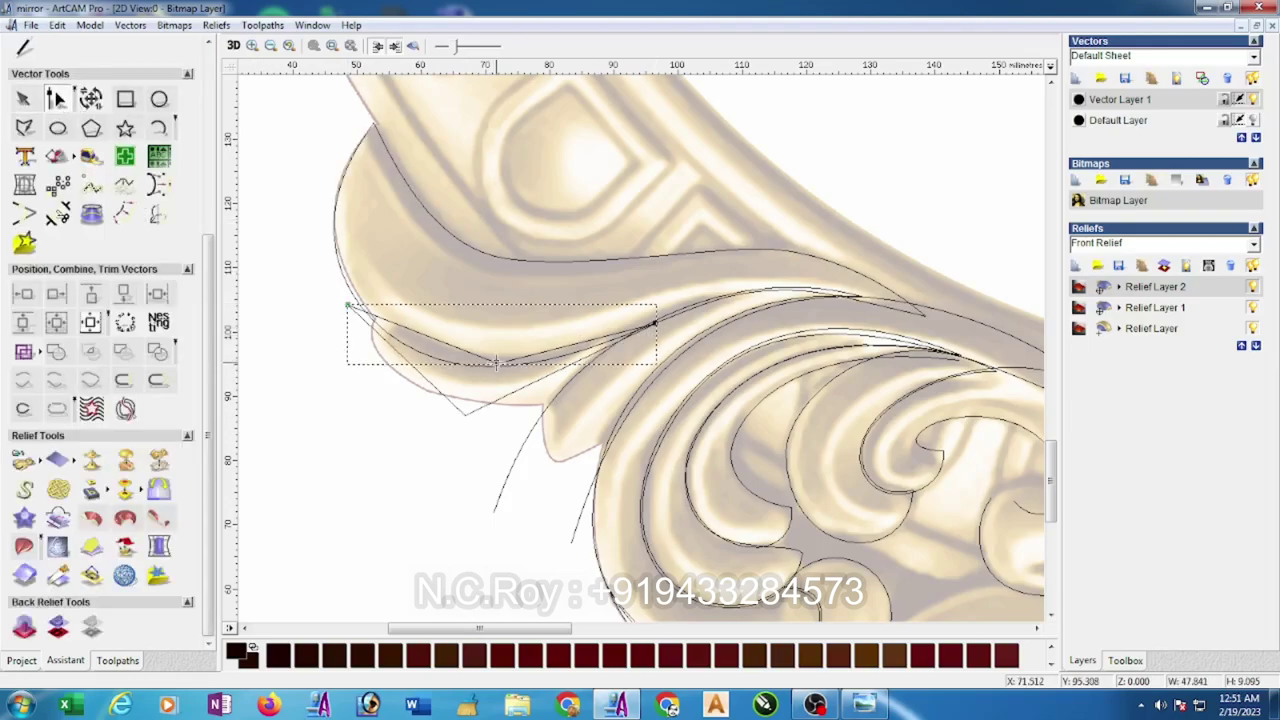
key(b)
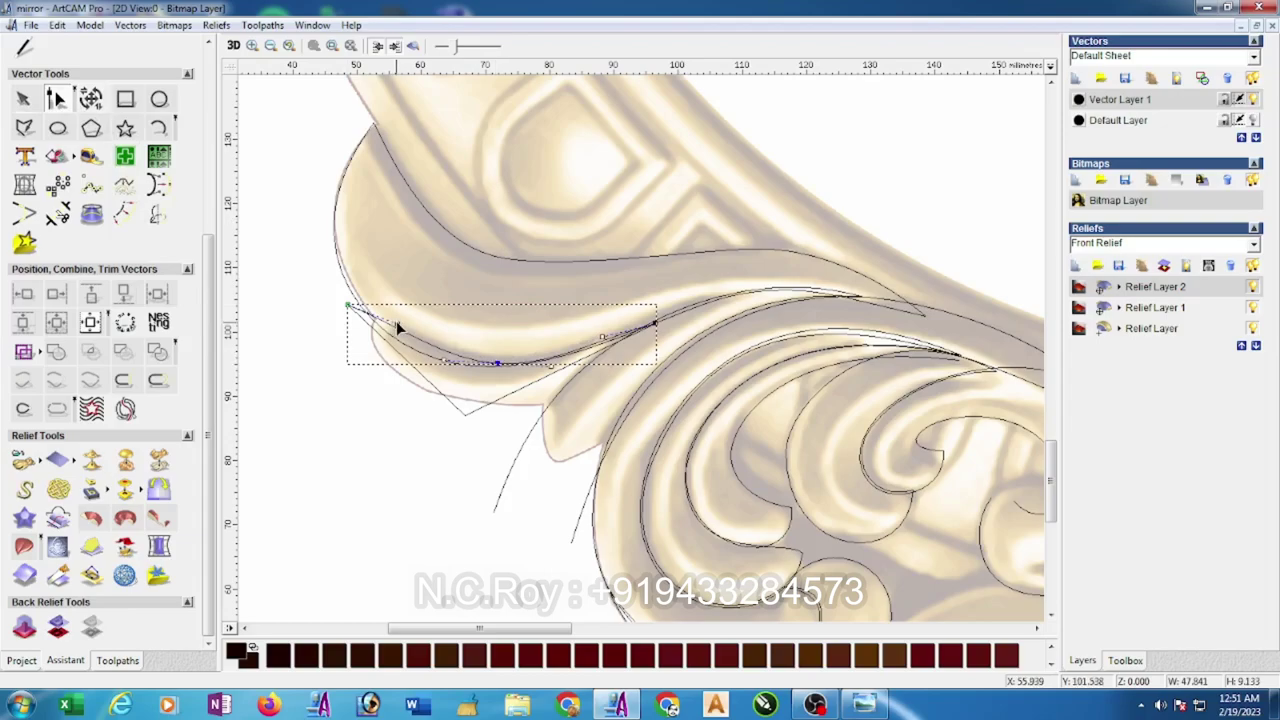
drag(397, 326, 398, 346)
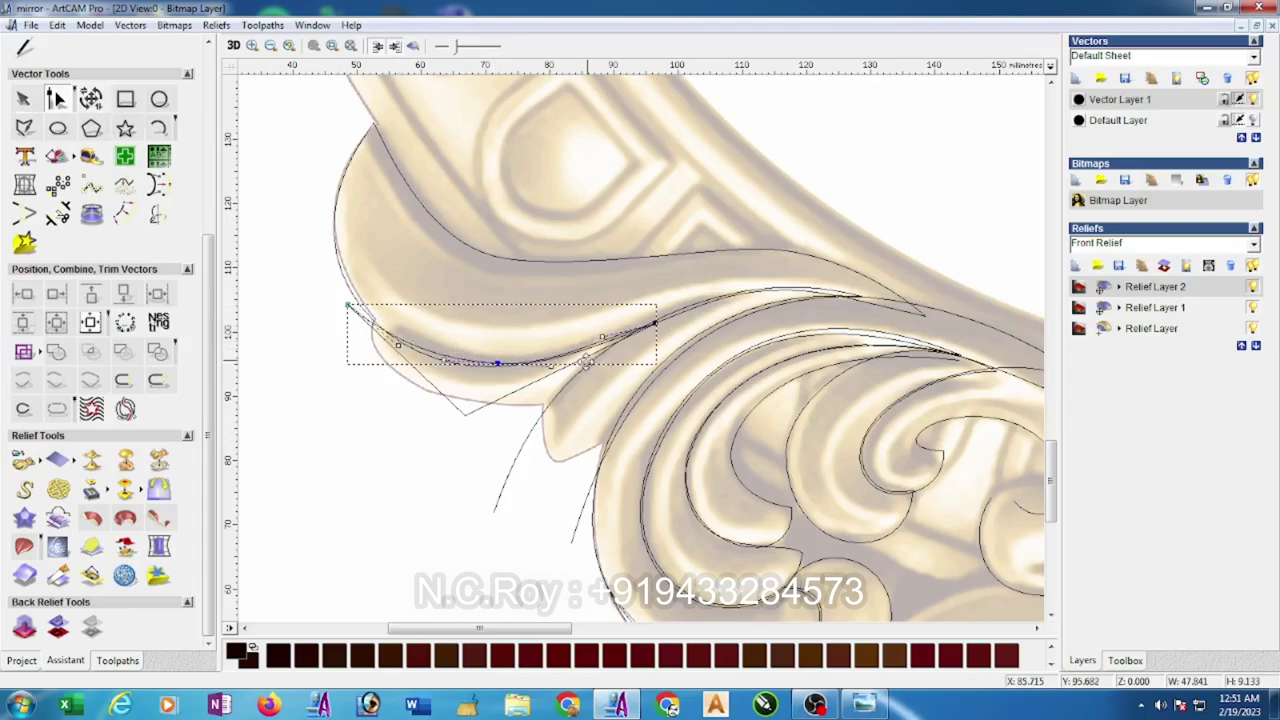
- Convert the lower lobe's polyline to a smooth curve and adjust its middle node and inner handles to follow the lobe's bottom edge
click(464, 416)
key(s)
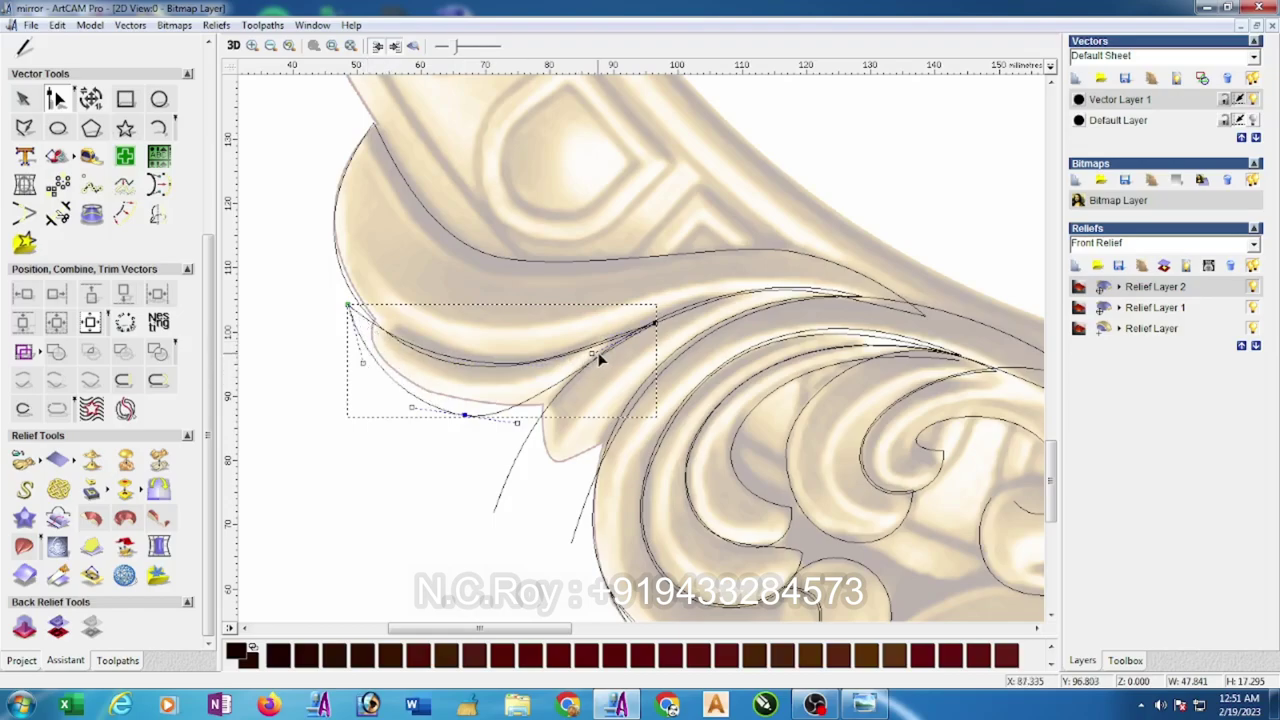
drag(593, 350, 605, 352)
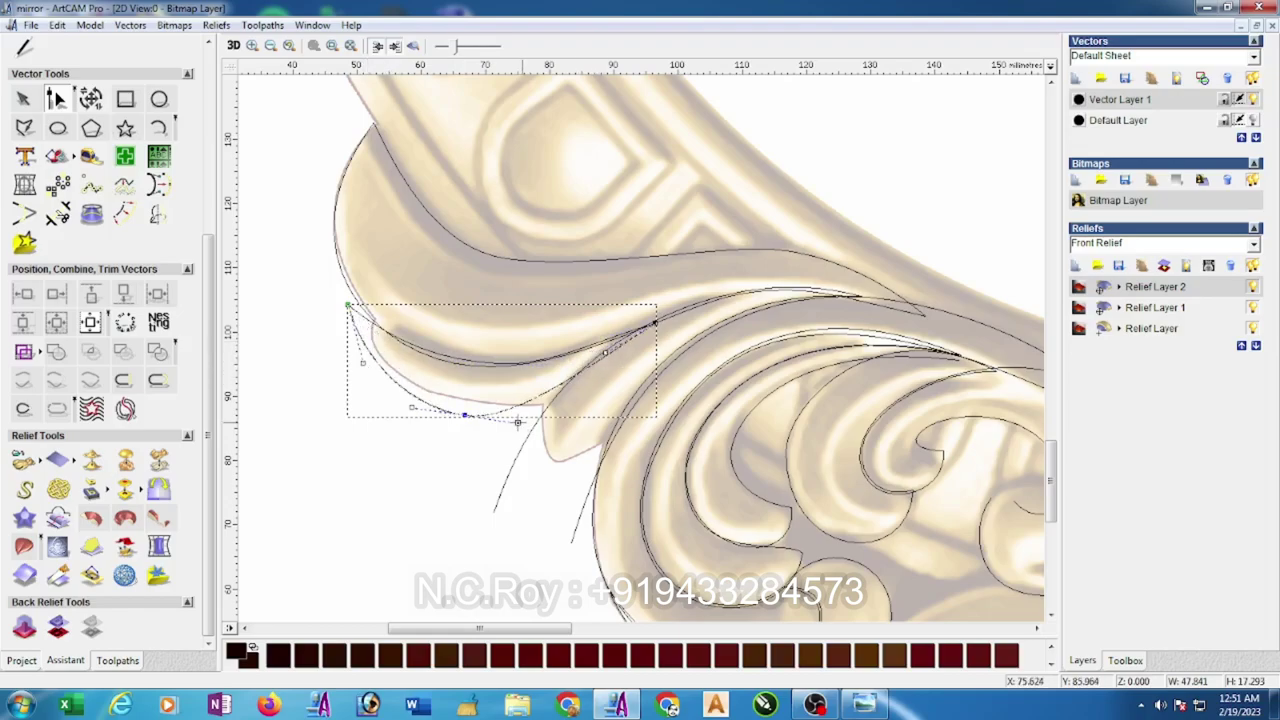
click(467, 415)
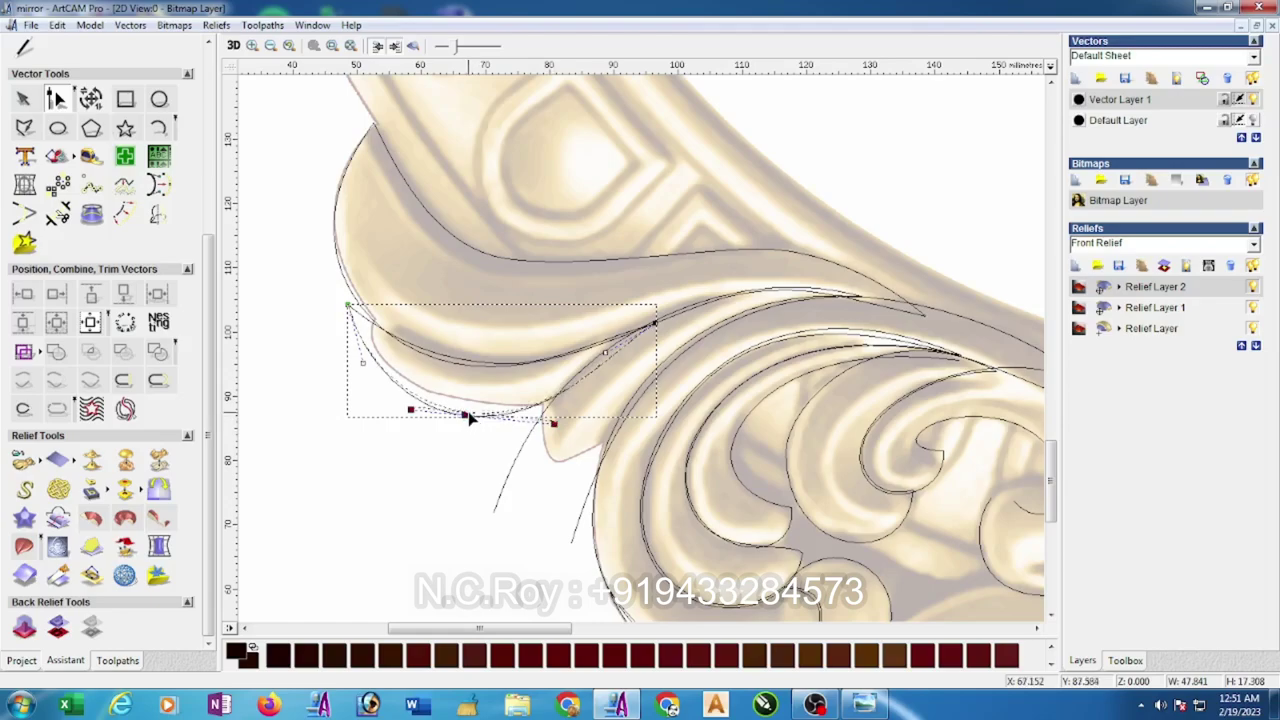
mouse_move(551, 424)
mouse_down()
mouse_move(559, 405)
mouse_move(575, 430)
mouse_up()
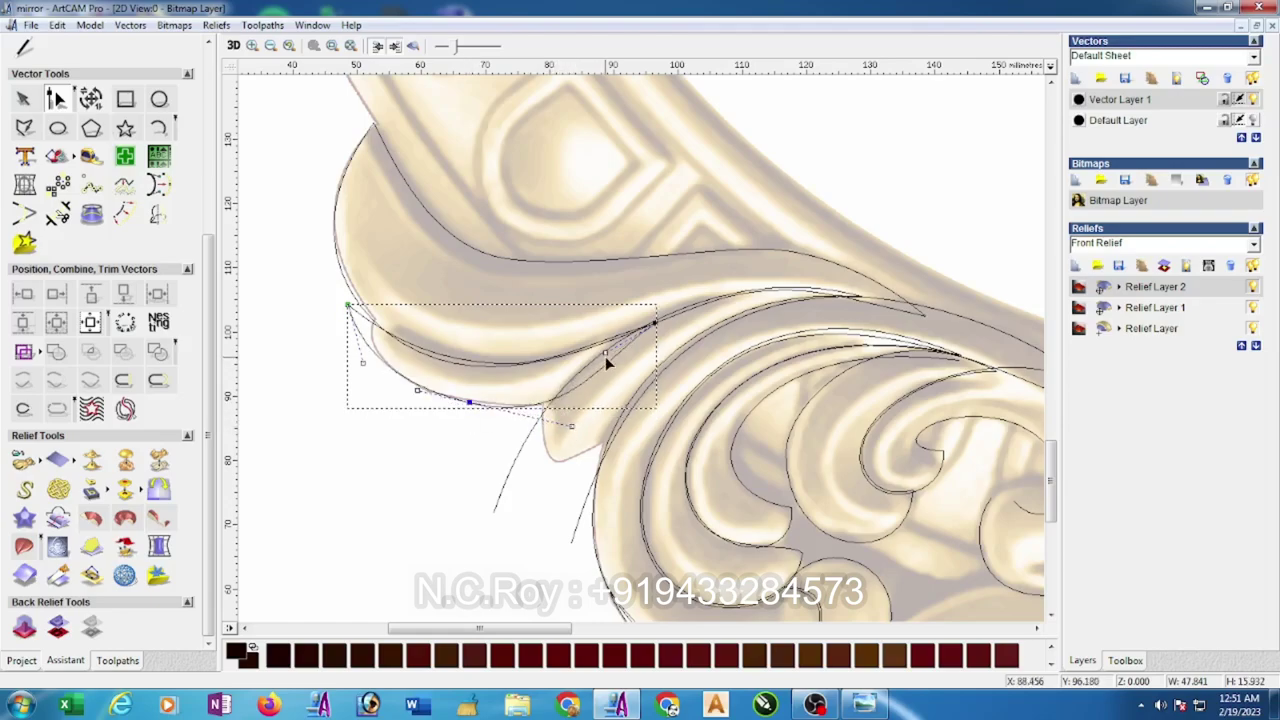
drag(569, 430, 564, 424)
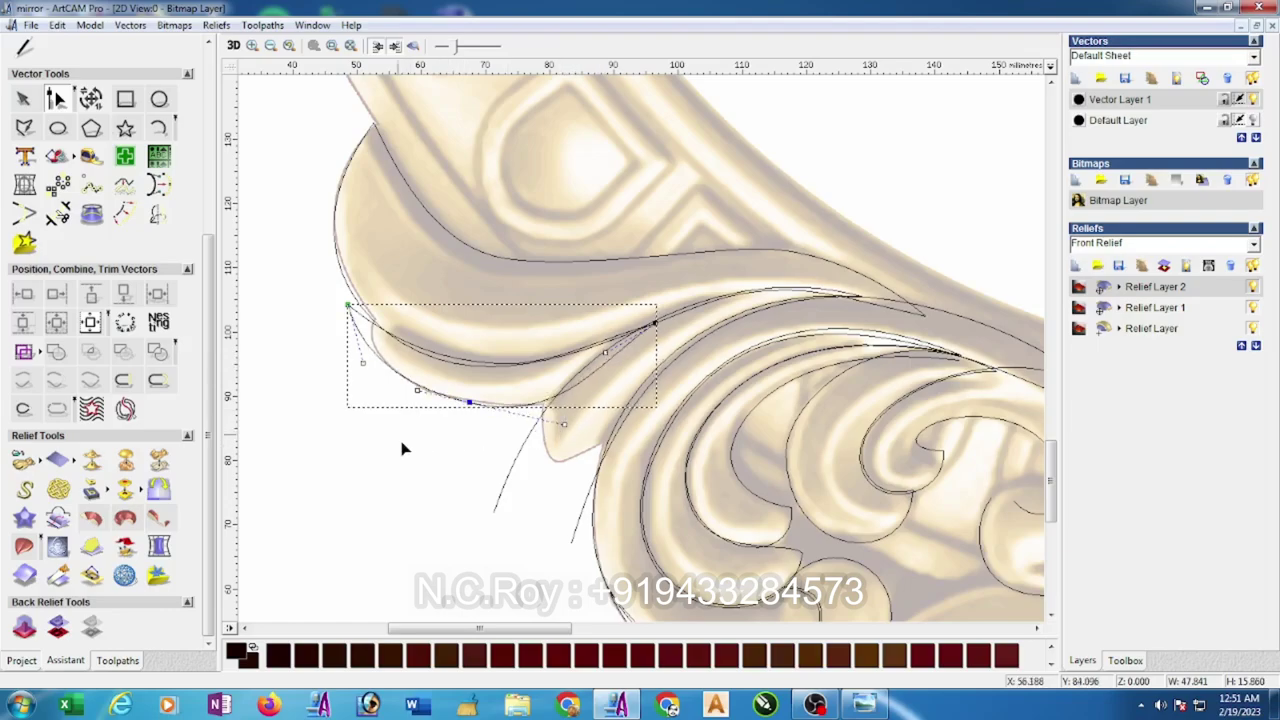
- Move the lower lobe curve's outer end node outside the frame's border and redirect its handles toward the lobe's bottom edge
drag(349, 304, 371, 319)
scroll(349, 338, up, 1)
drag(713, 426, 690, 436)
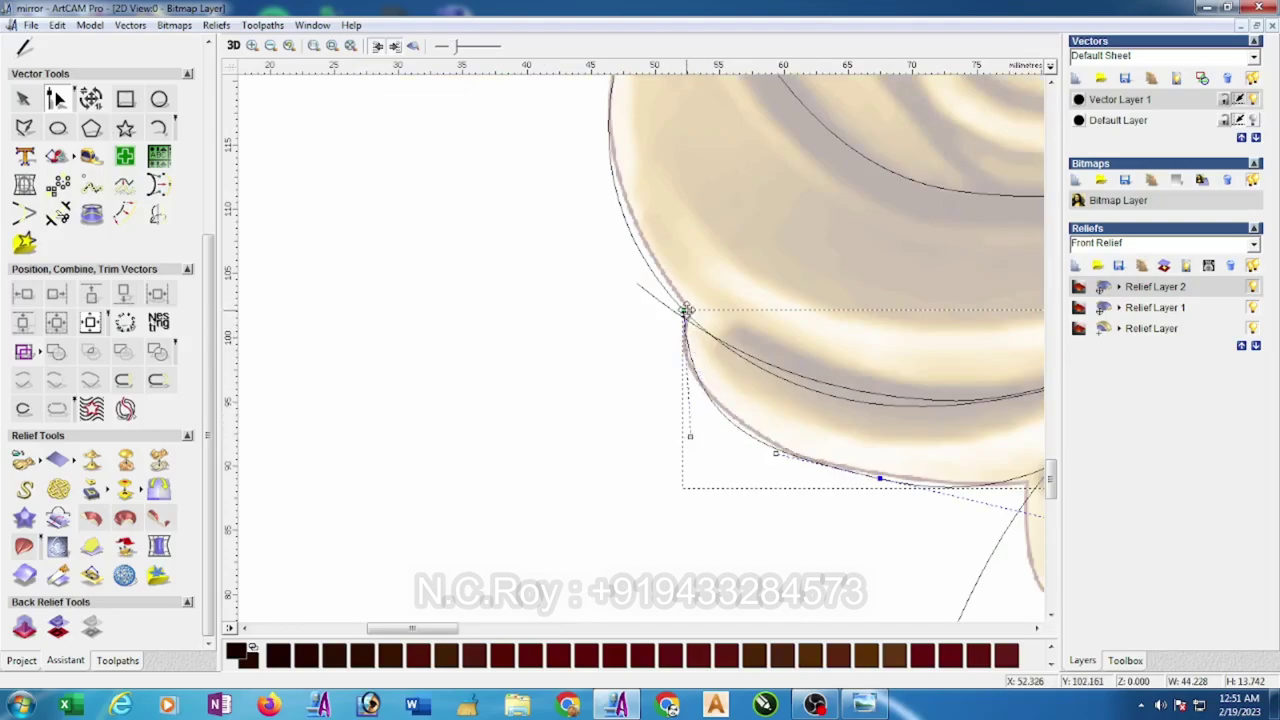
drag(685, 311, 591, 312)
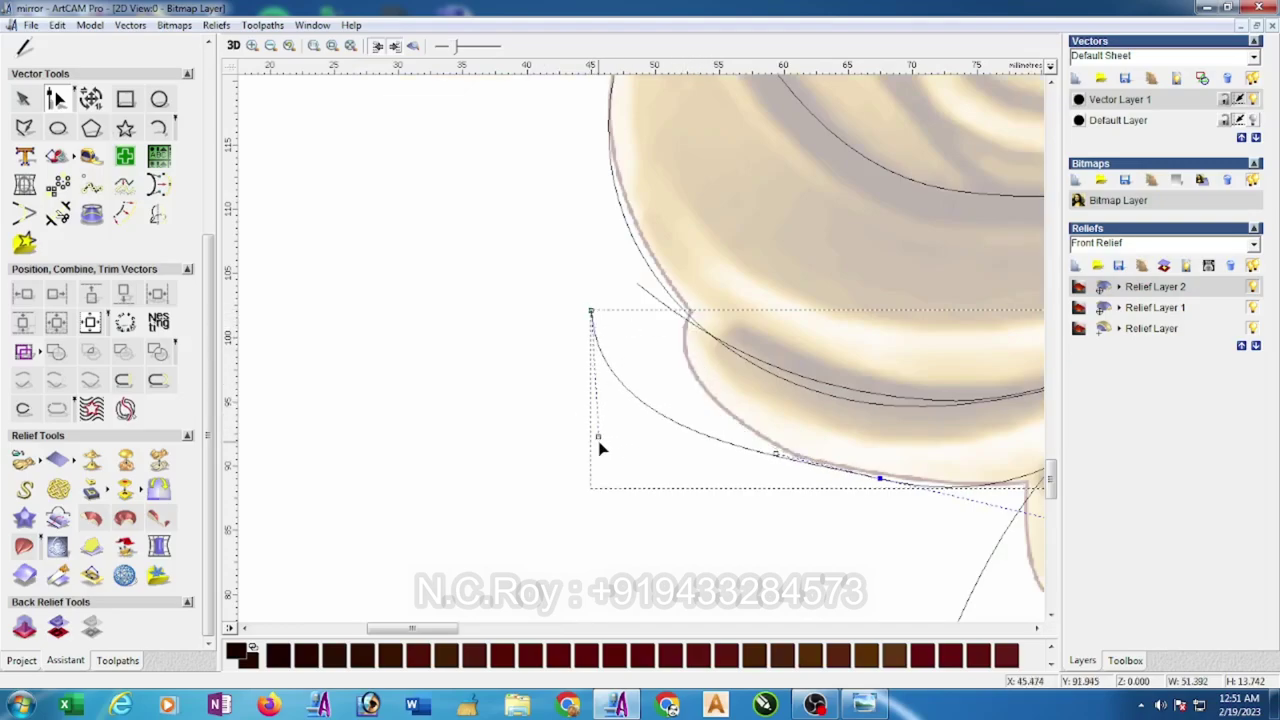
drag(597, 437, 687, 437)
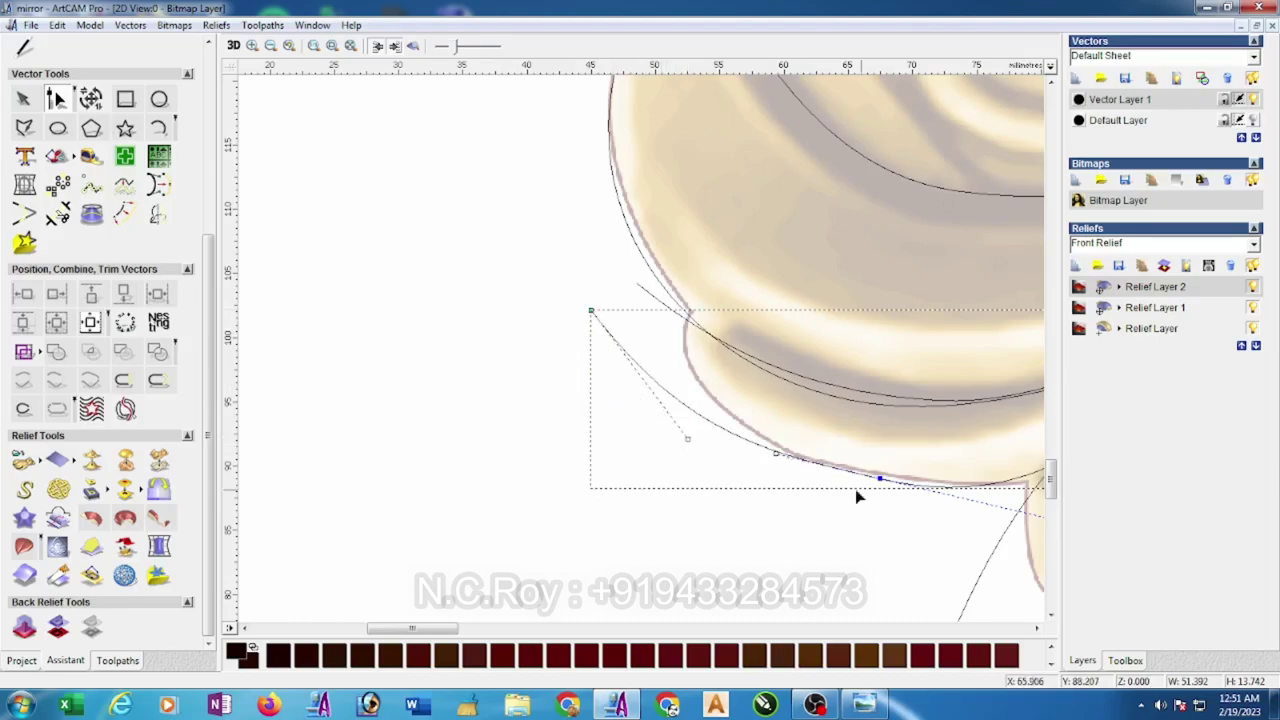
click(776, 454)
- Place a horizontal guide line across the scroll at about Y 67.7 mm
scroll(700, 488, down, 3)
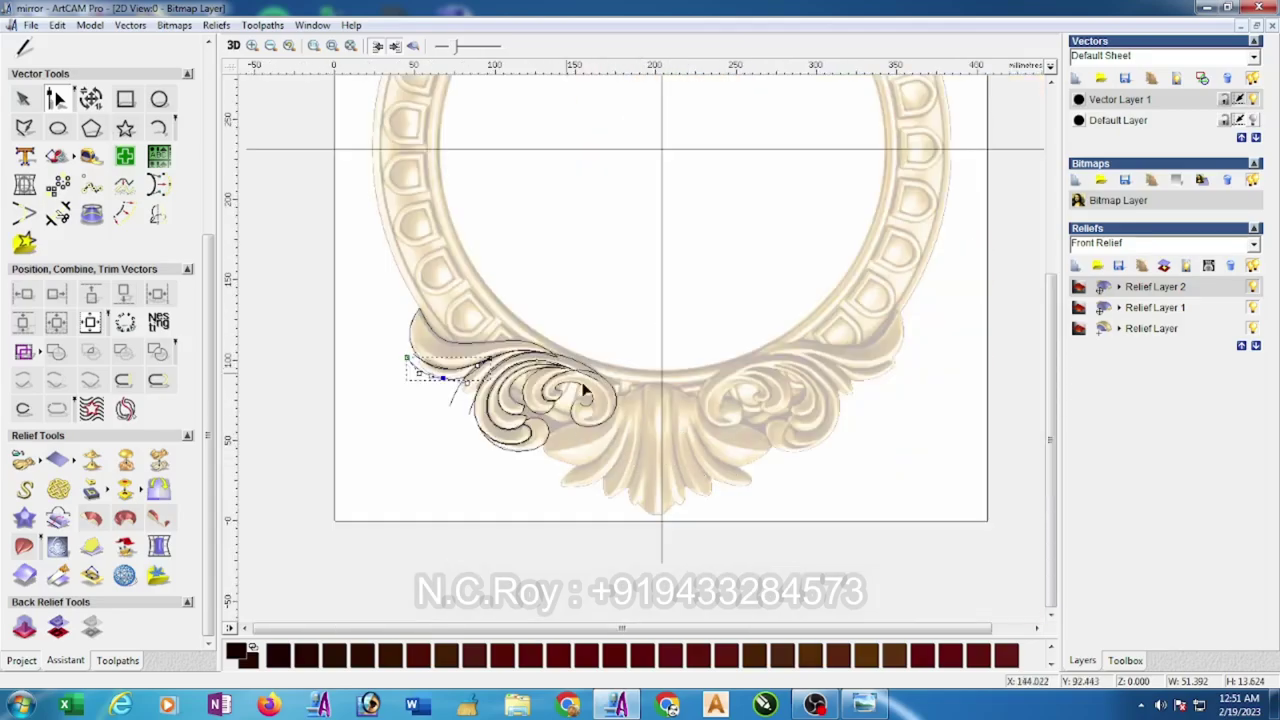
scroll(477, 314, up, 2)
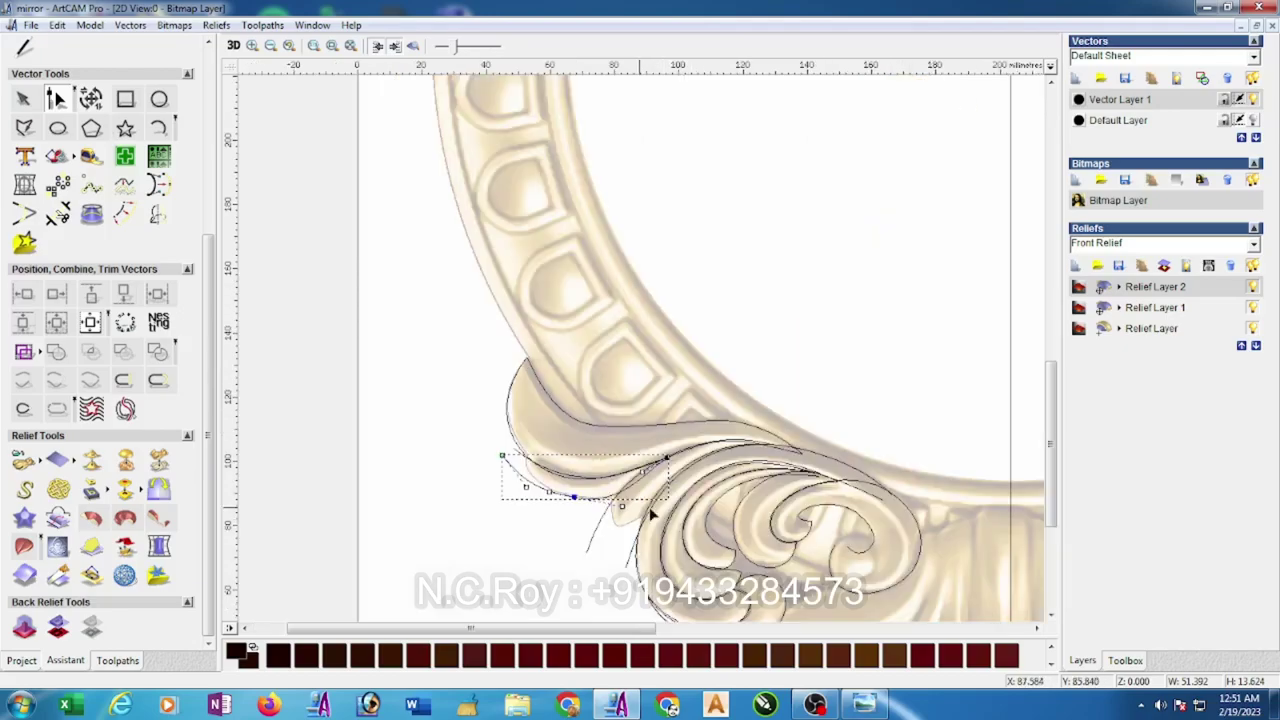
scroll(883, 545, down, 2)
scroll(487, 333, up, 2)
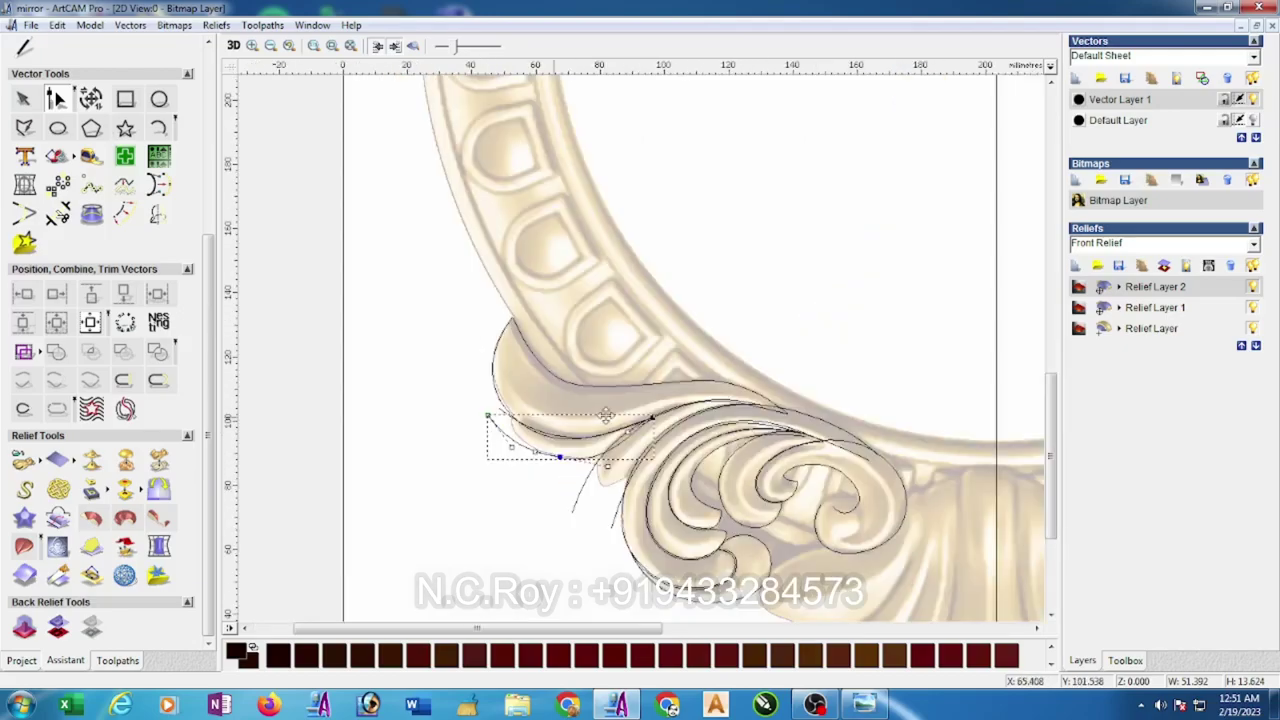
drag(583, 68, 666, 526)
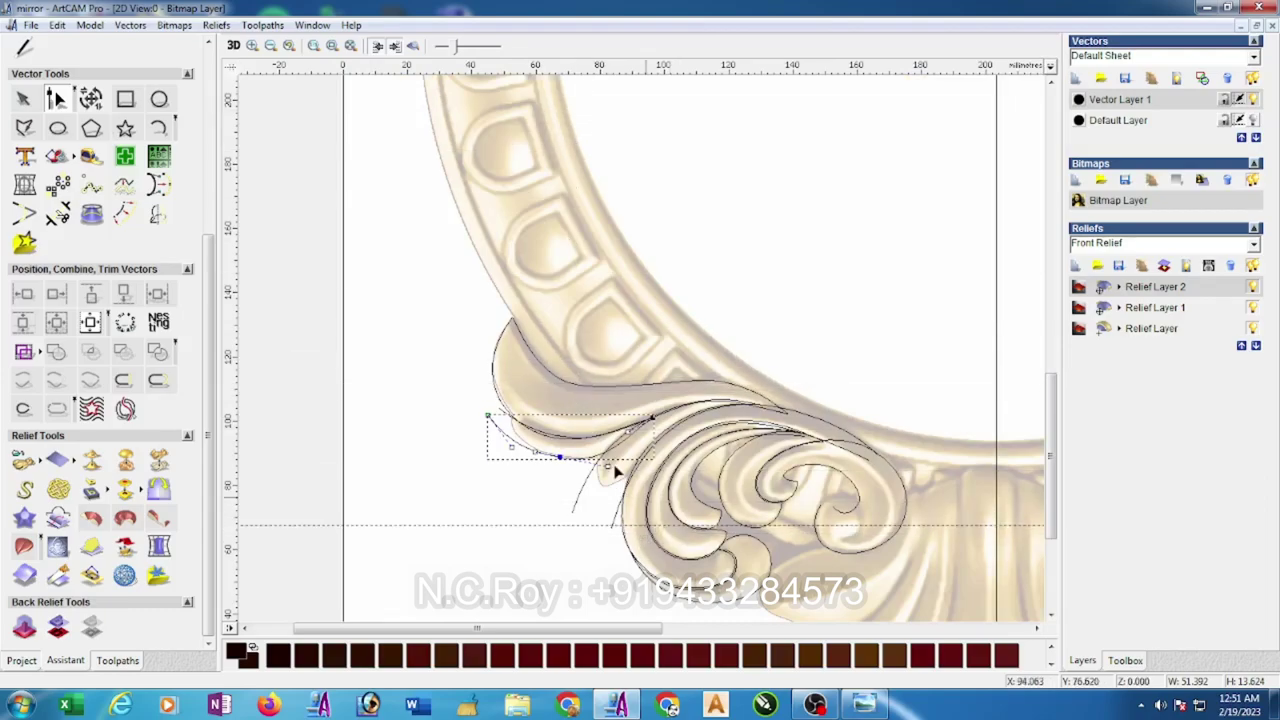
- Draw a three-point arc across the scroll strand along the horizontal guide, about 11.8 mm wide and 5.9 mm high
scroll(690, 516, up, 2)
click(159, 127)
click(564, 368)
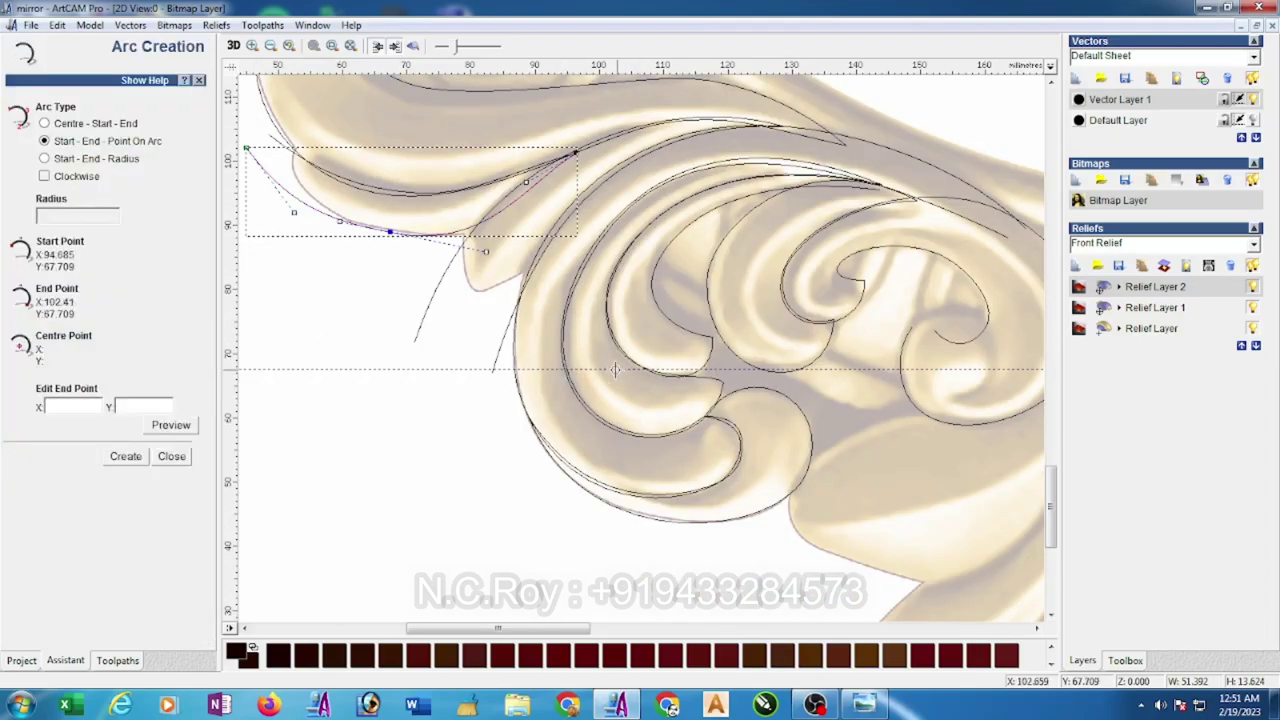
click(640, 365)
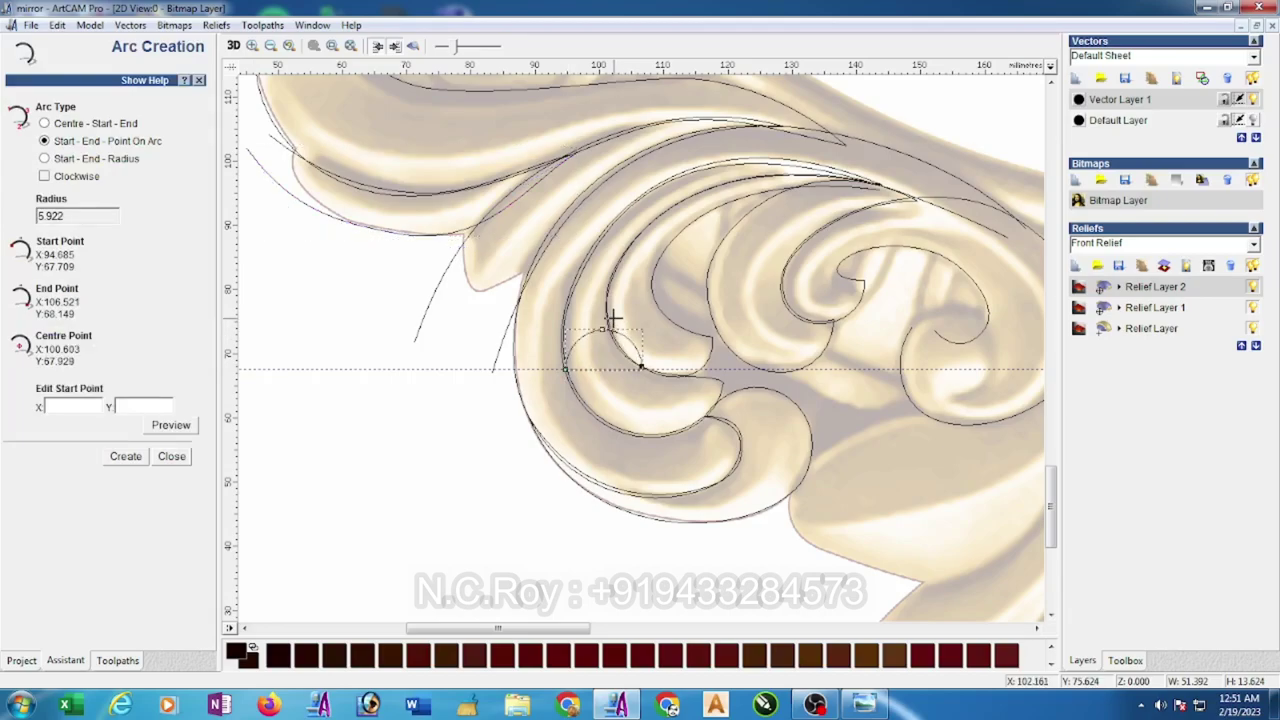
scroll(608, 337, up, 2)
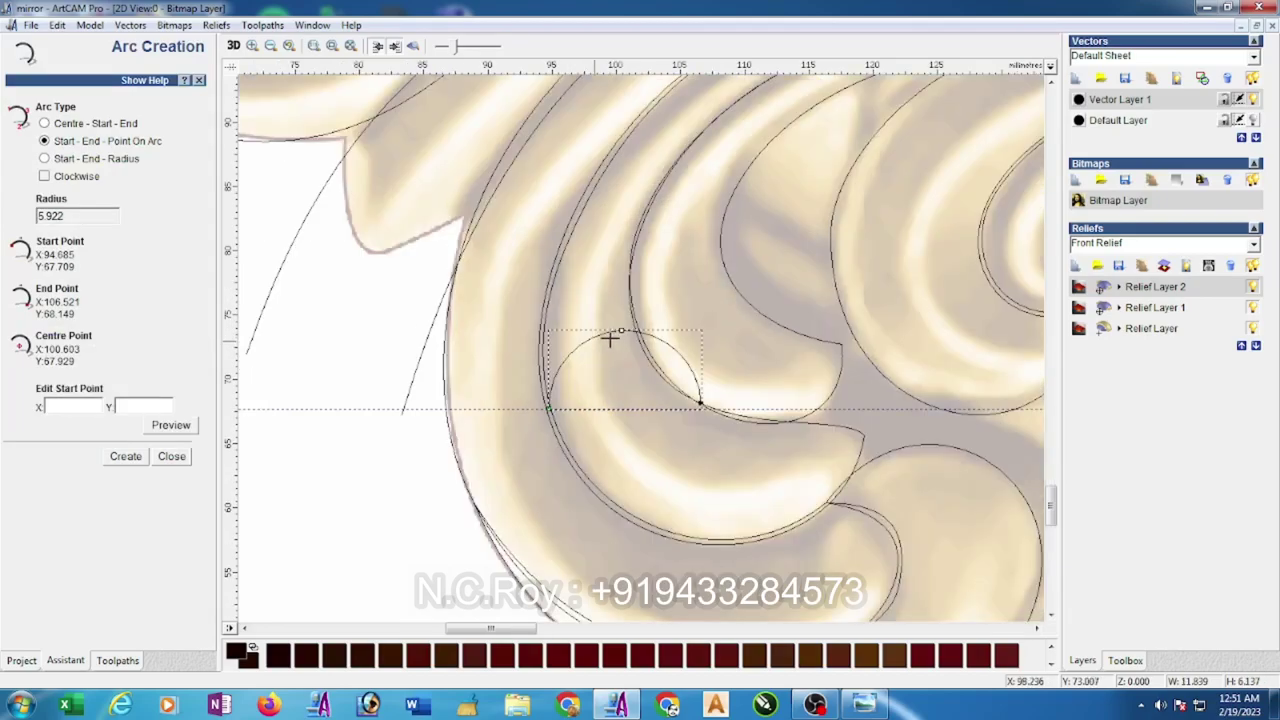
click(170, 456)
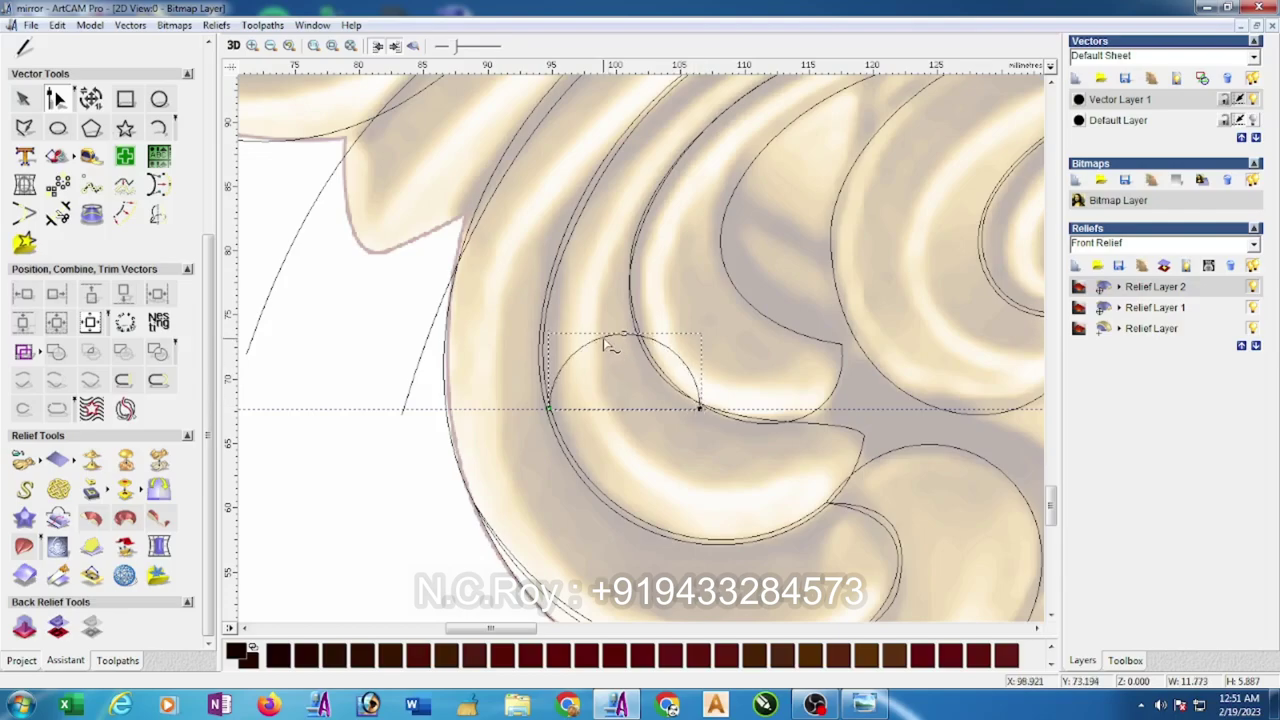
- Insert nodes in the arc to reshape it into a rounded profile with a dipping side, and move it to the blank area beside the ornament
key(i)
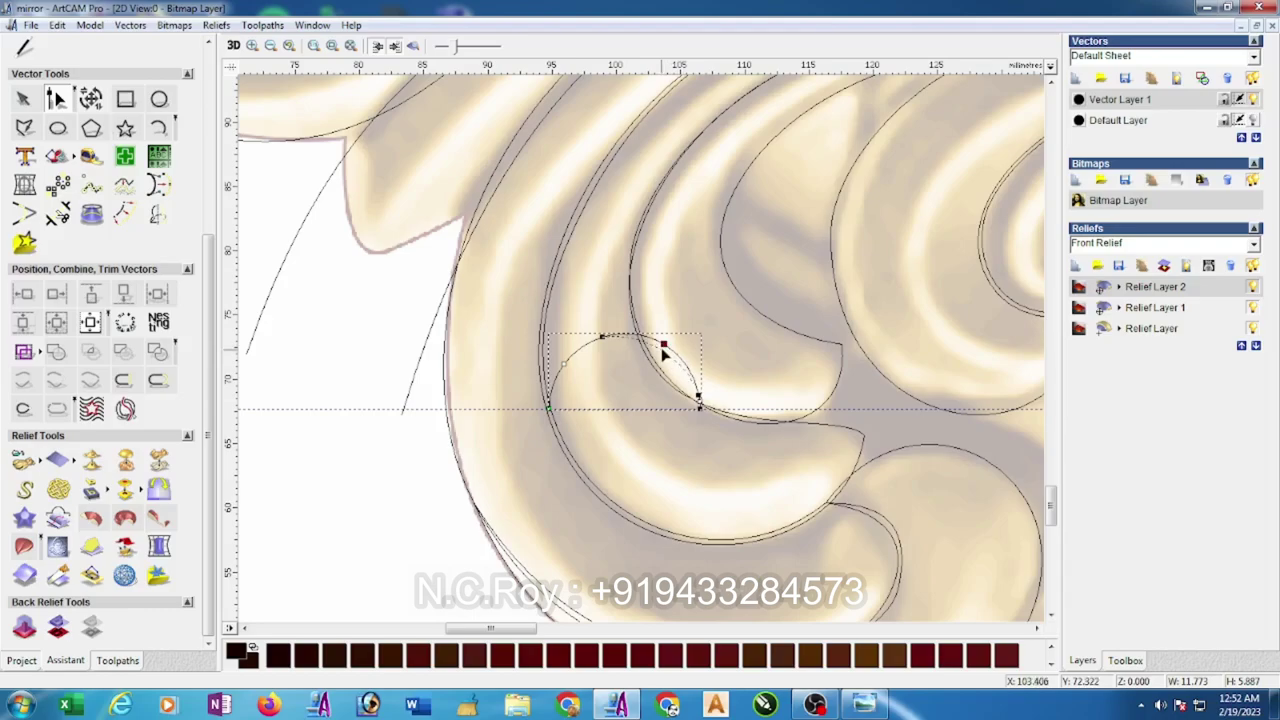
click(648, 374)
click(24, 99)
scroll(460, 334, down, 1)
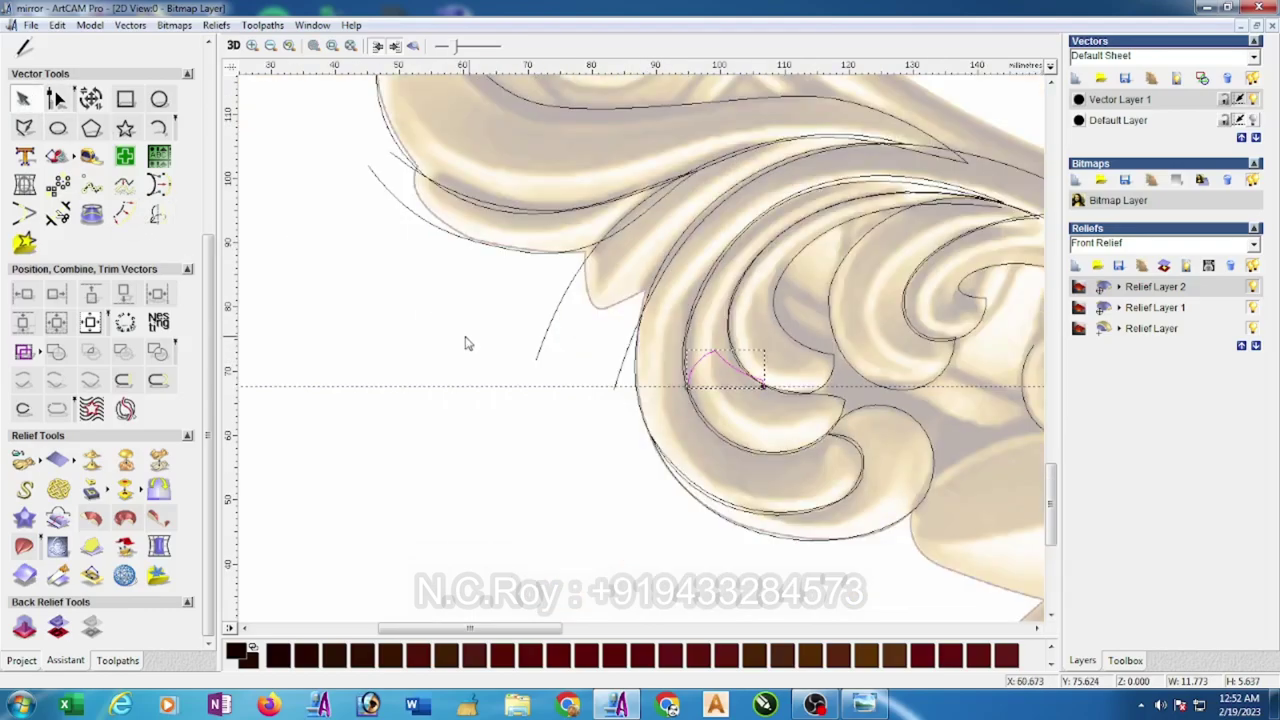
drag(554, 418, 494, 436)
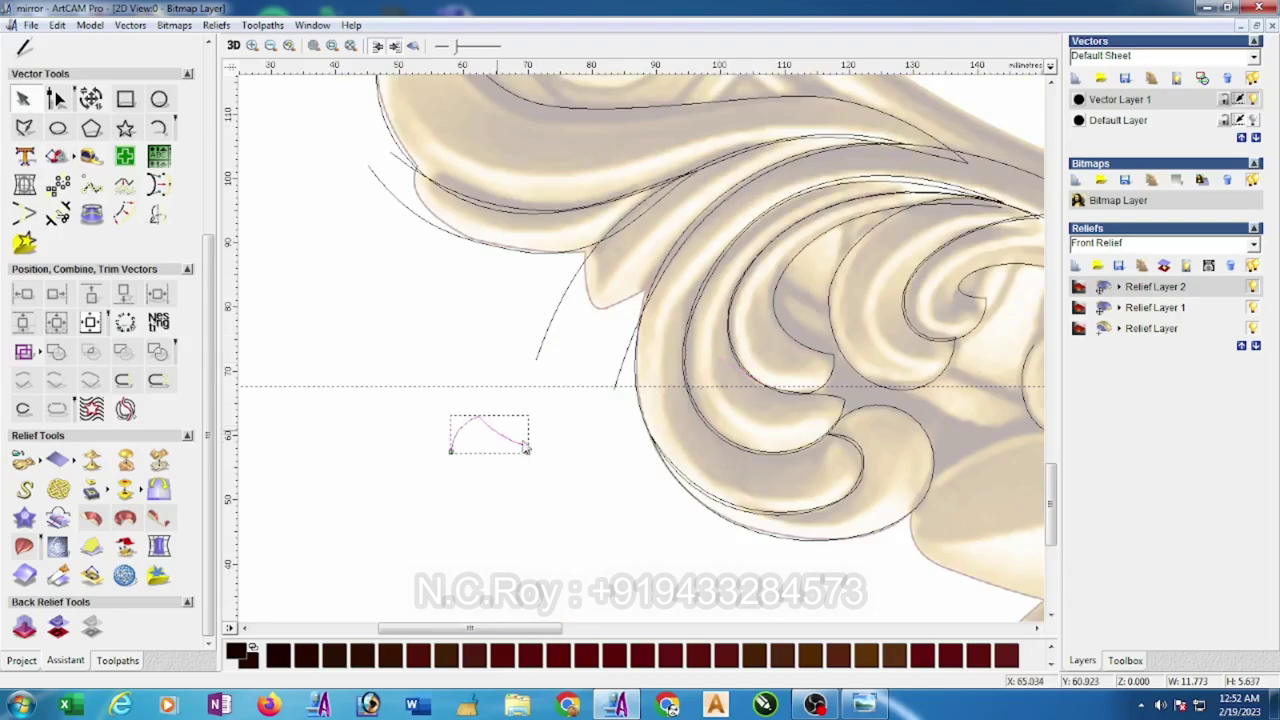
- Draw an open five-point peaked polyline across the middle inner scroll strand, about 12.4 mm wide and 6.1 mm high
scroll(833, 343, down, 1)
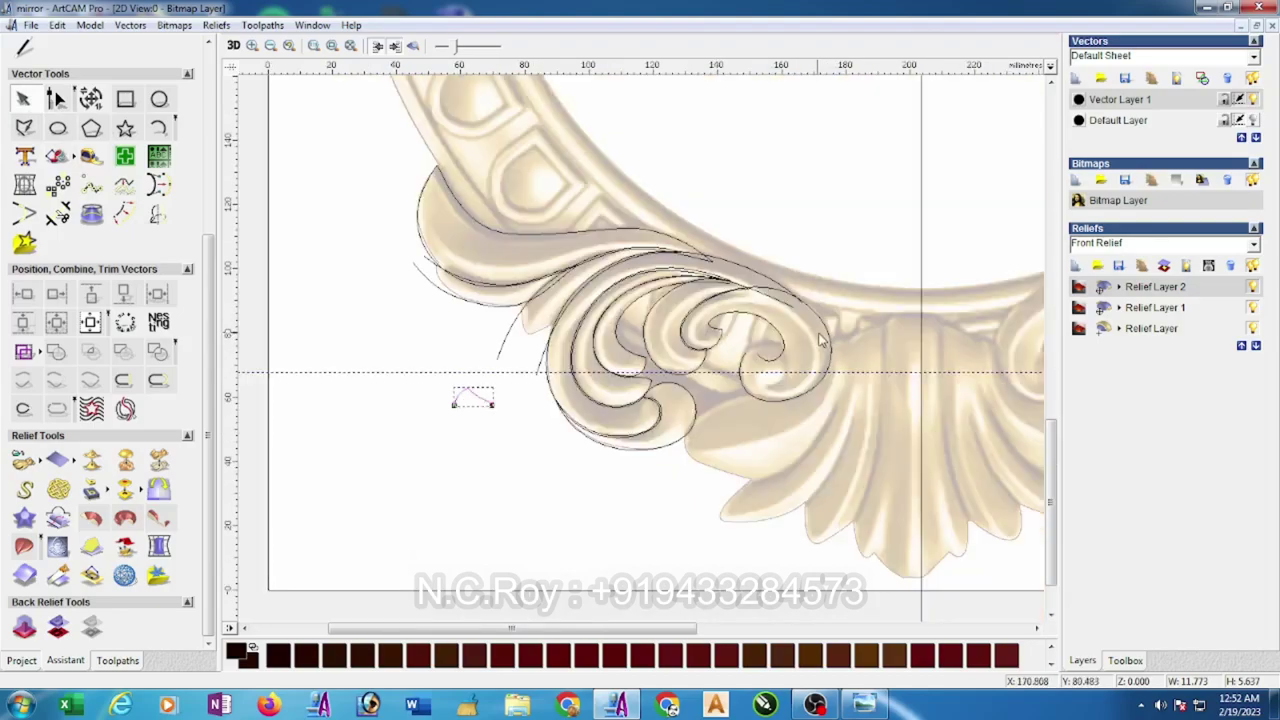
scroll(681, 300, up, 1)
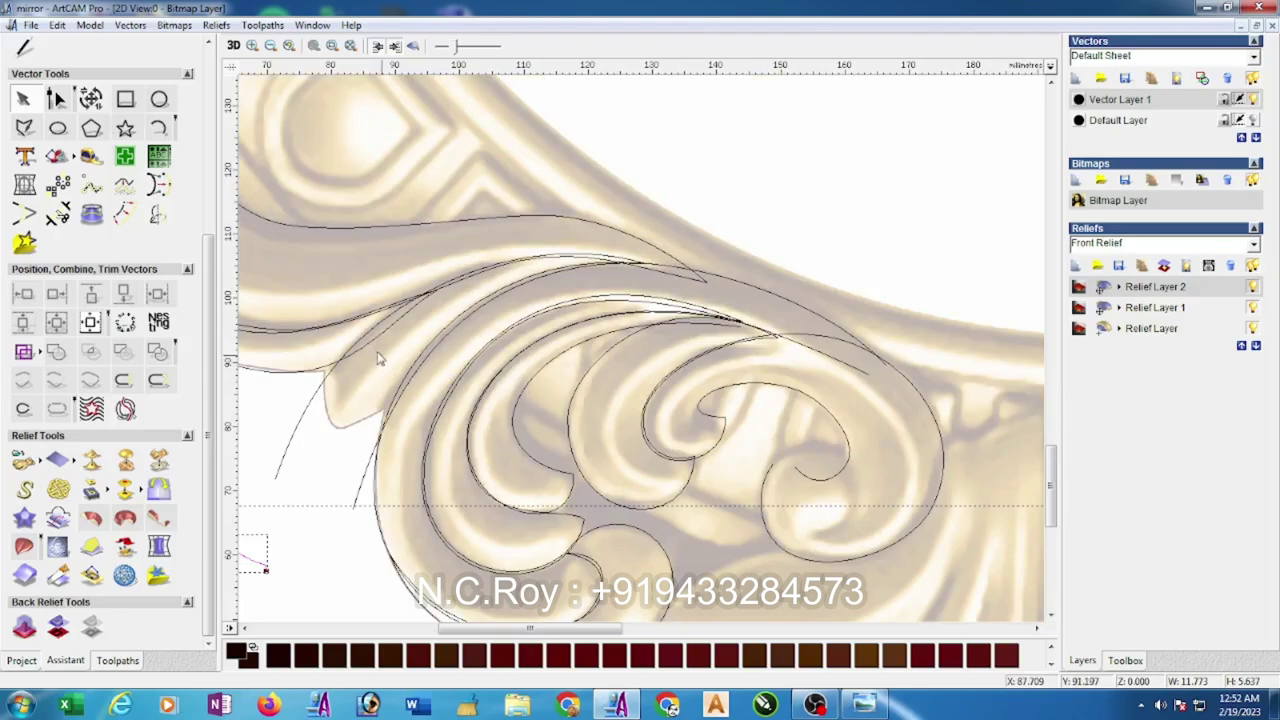
scroll(656, 408, up, 1)
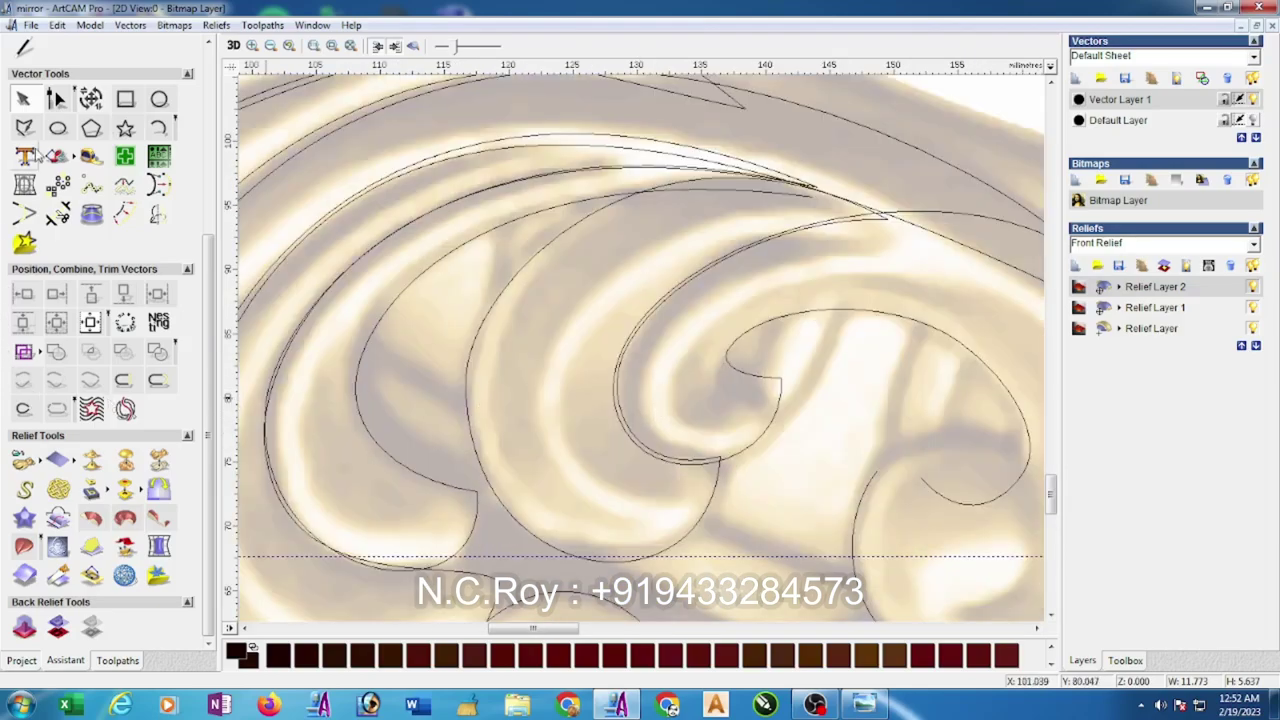
click(24, 127)
click(469, 419)
click(469, 390)
click(553, 341)
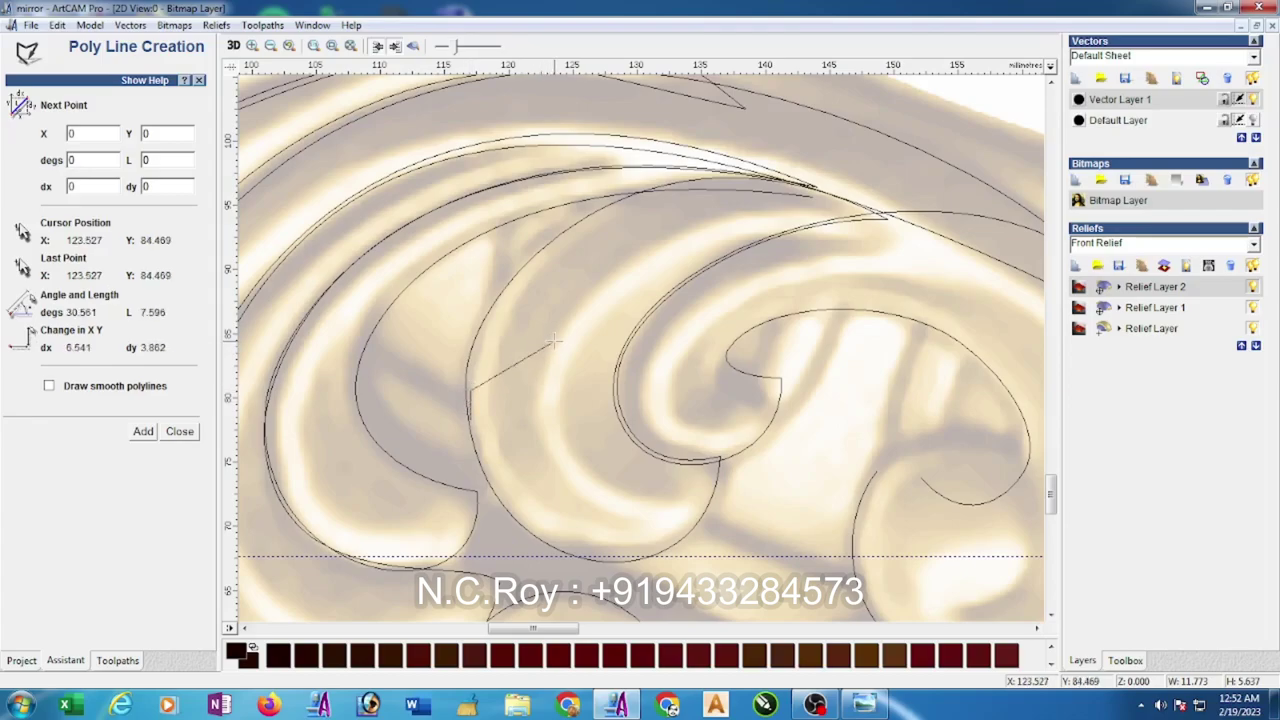
click(626, 381)
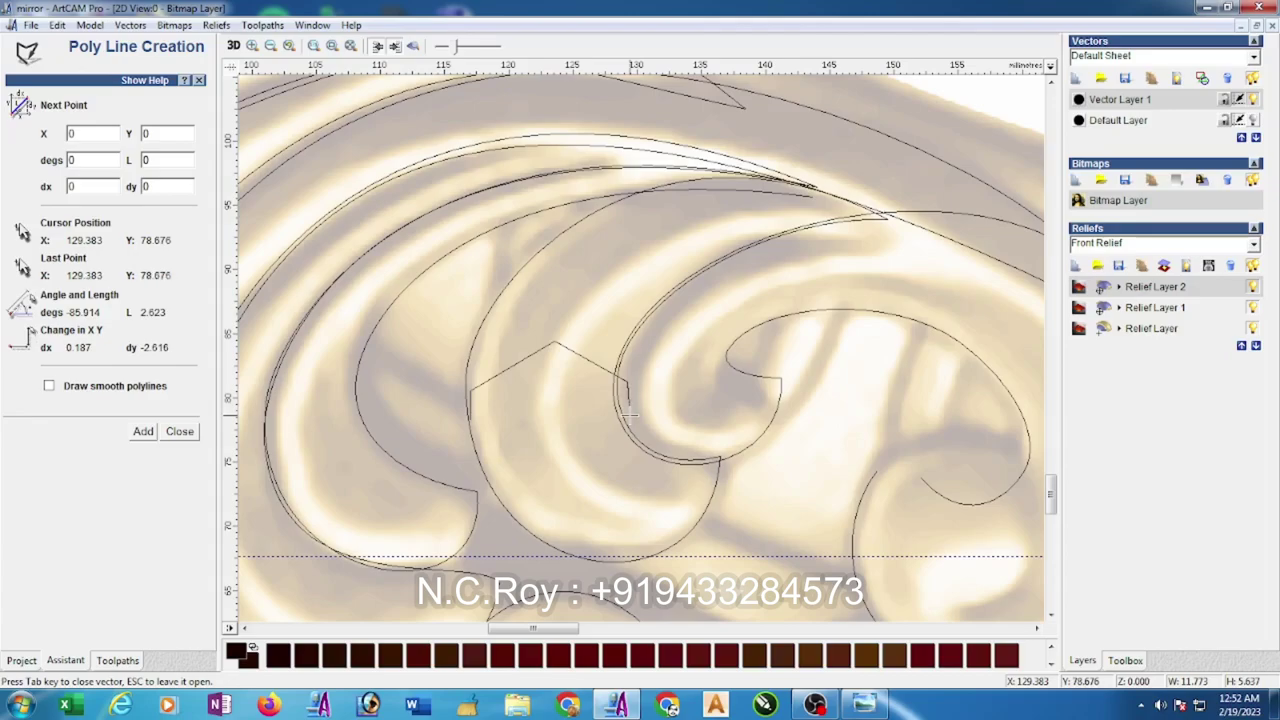
key(Escape)
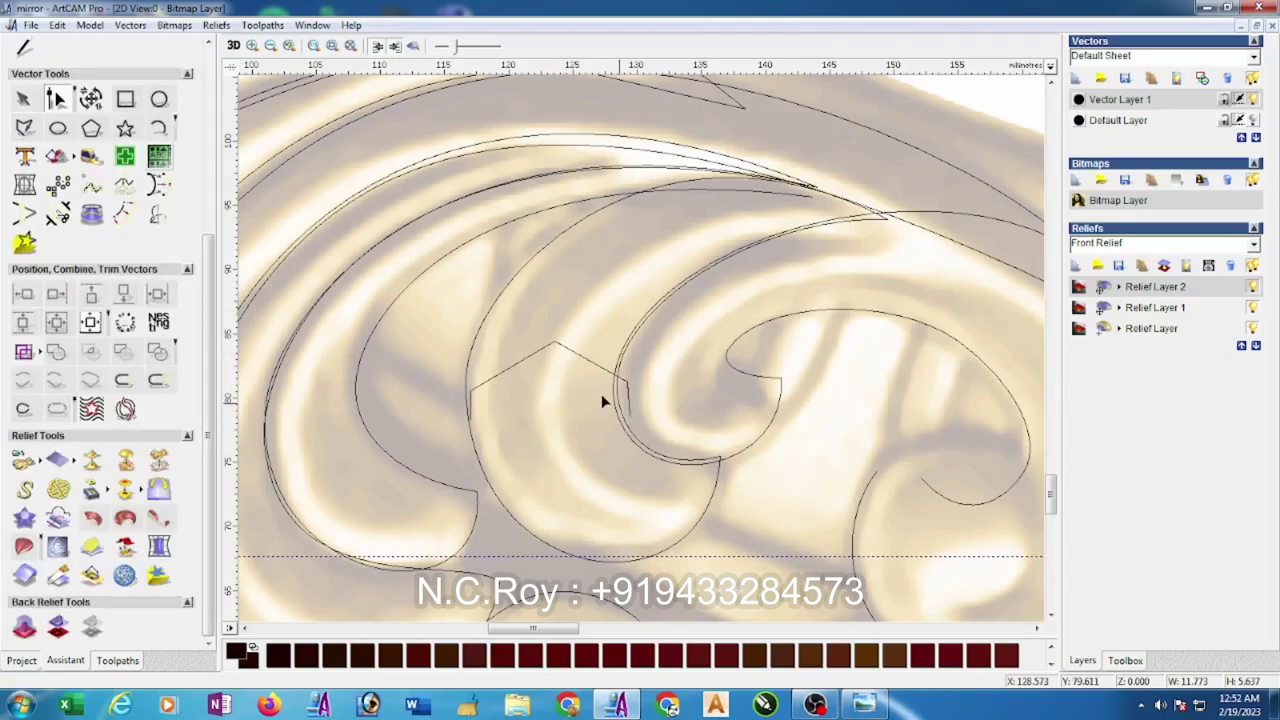
- Align the peaked polyline's end point under its neighbour, smooth its top node and pull the outer handles upward into a rounded profile
click(629, 404)
scroll(629, 406, up, 2)
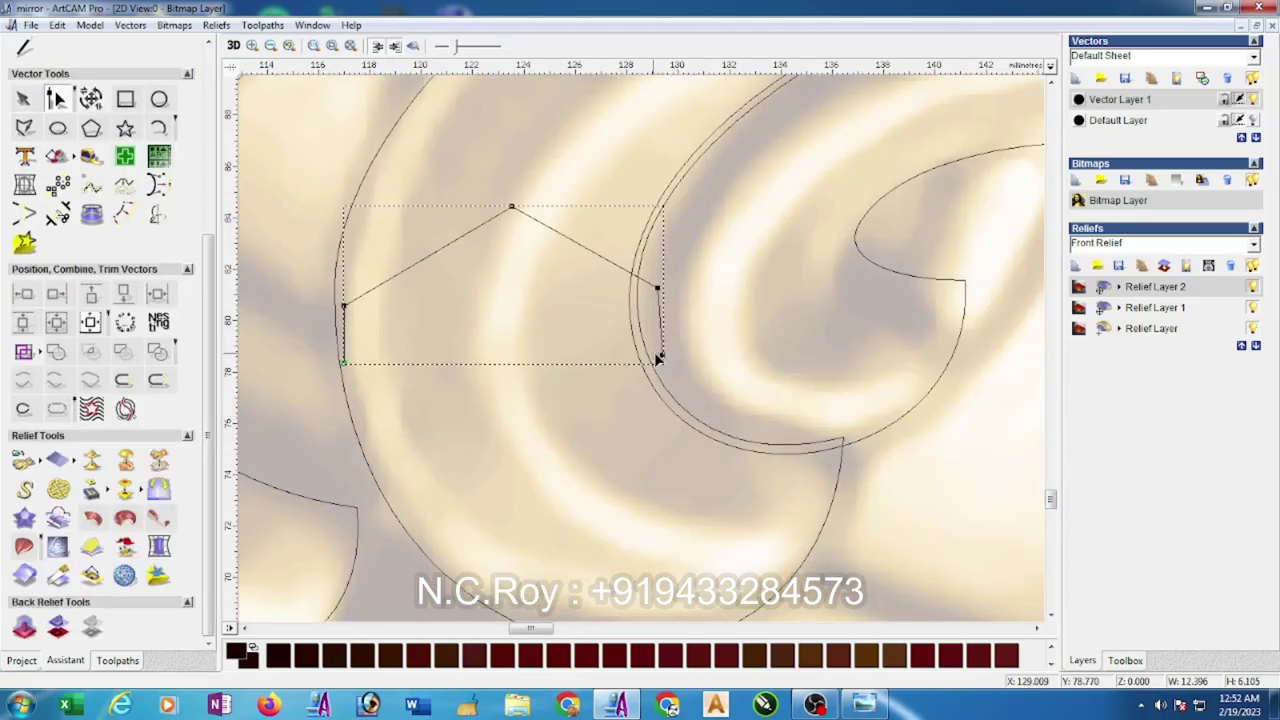
drag(672, 367, 668, 367)
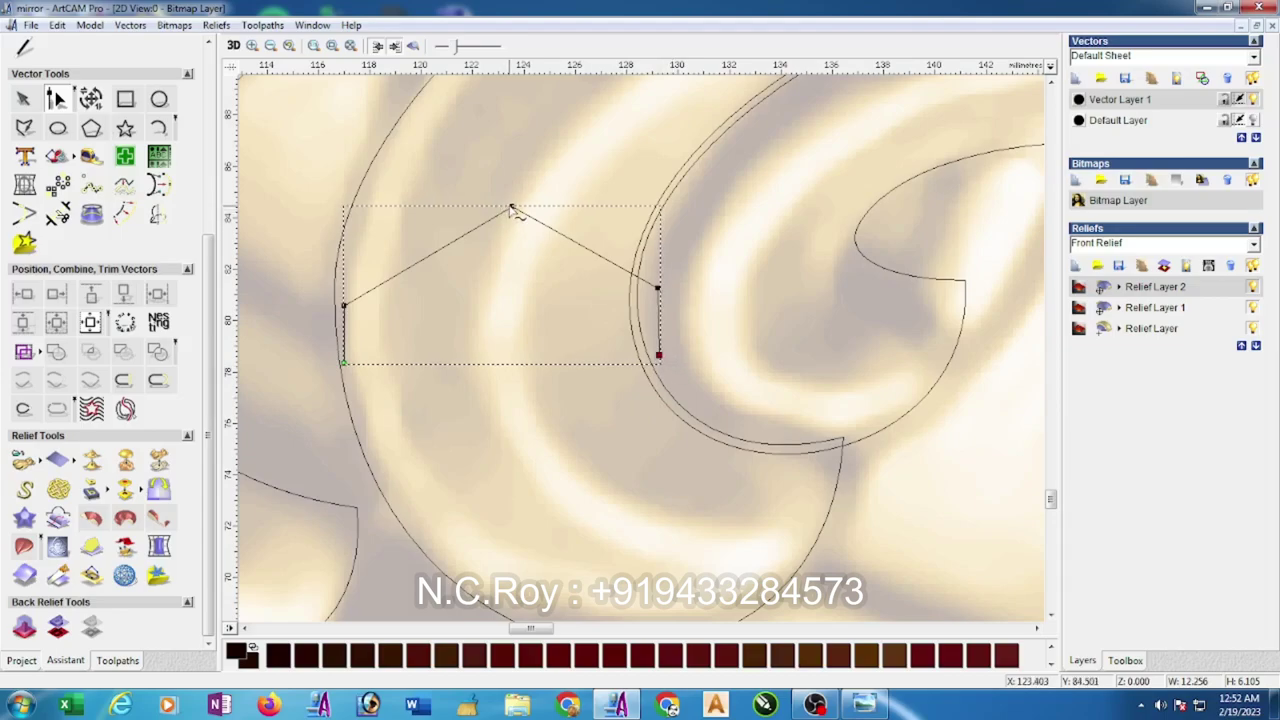
key(s)
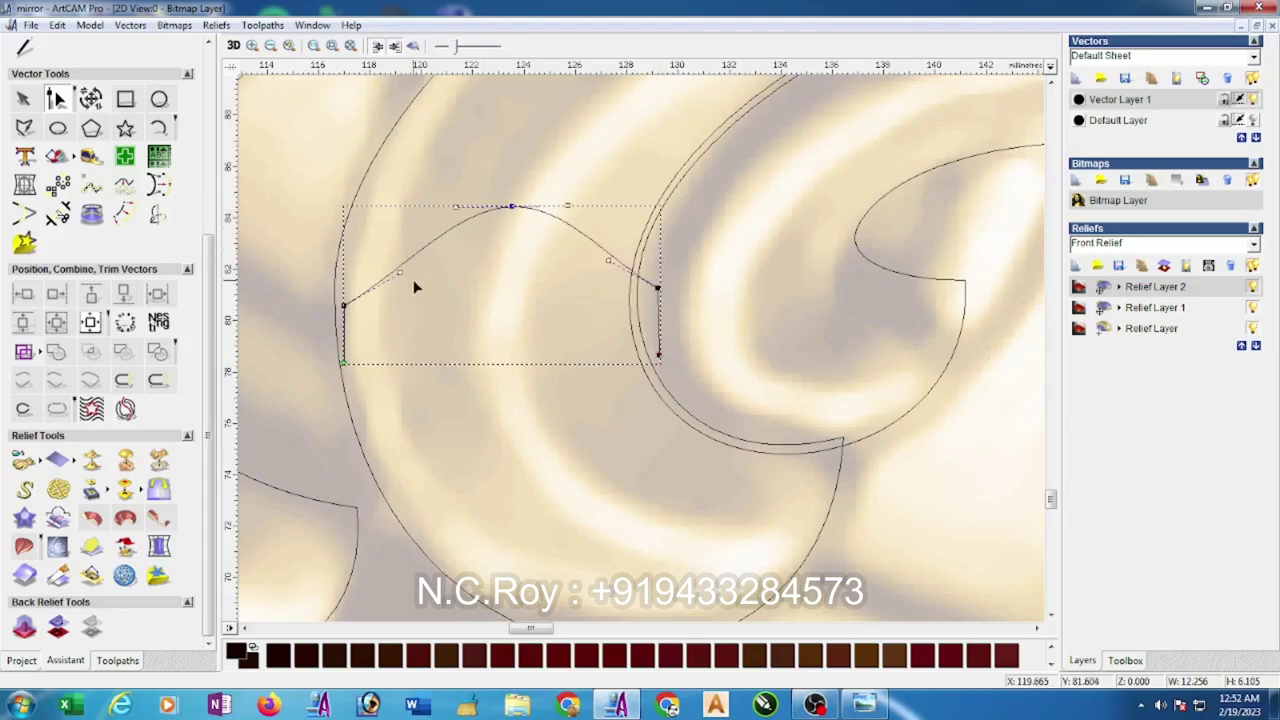
drag(400, 271, 344, 283)
drag(619, 262, 644, 260)
click(720, 297)
- Create a rectangle 11.213 mm wide and 9 mm high below the moved arc profile and remove its bottom side
scroll(596, 392, down, 5)
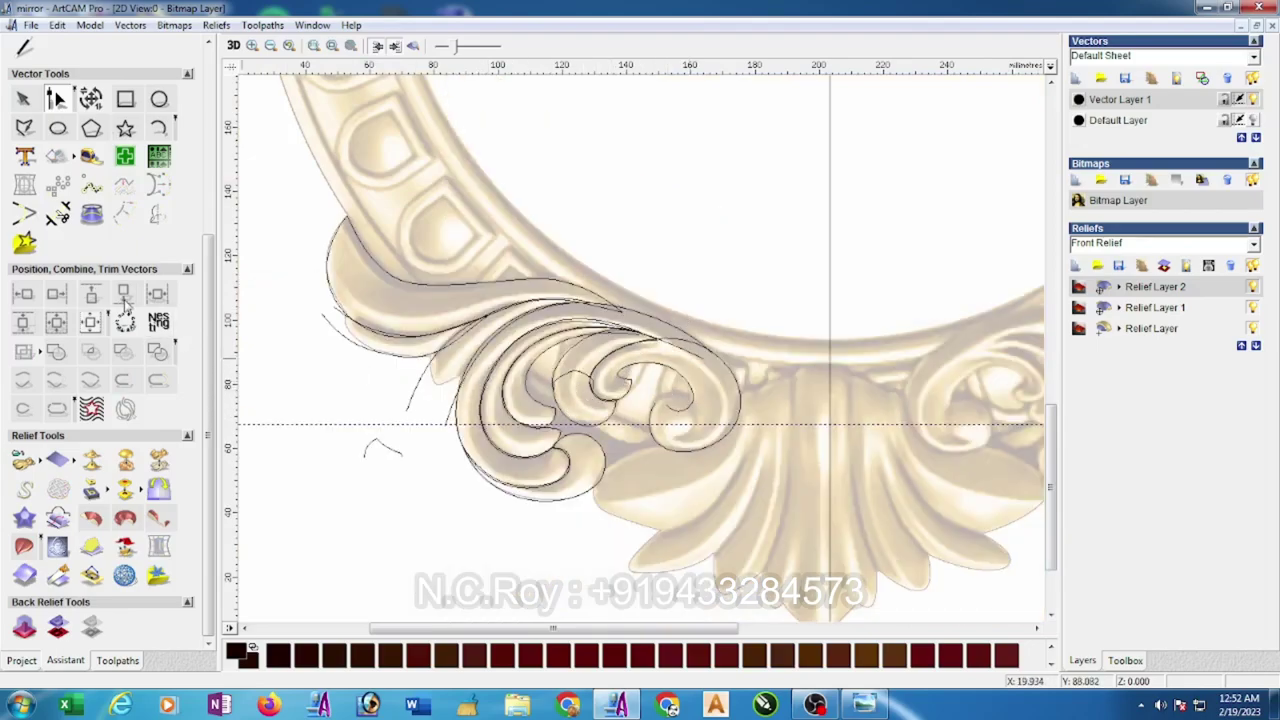
click(129, 103)
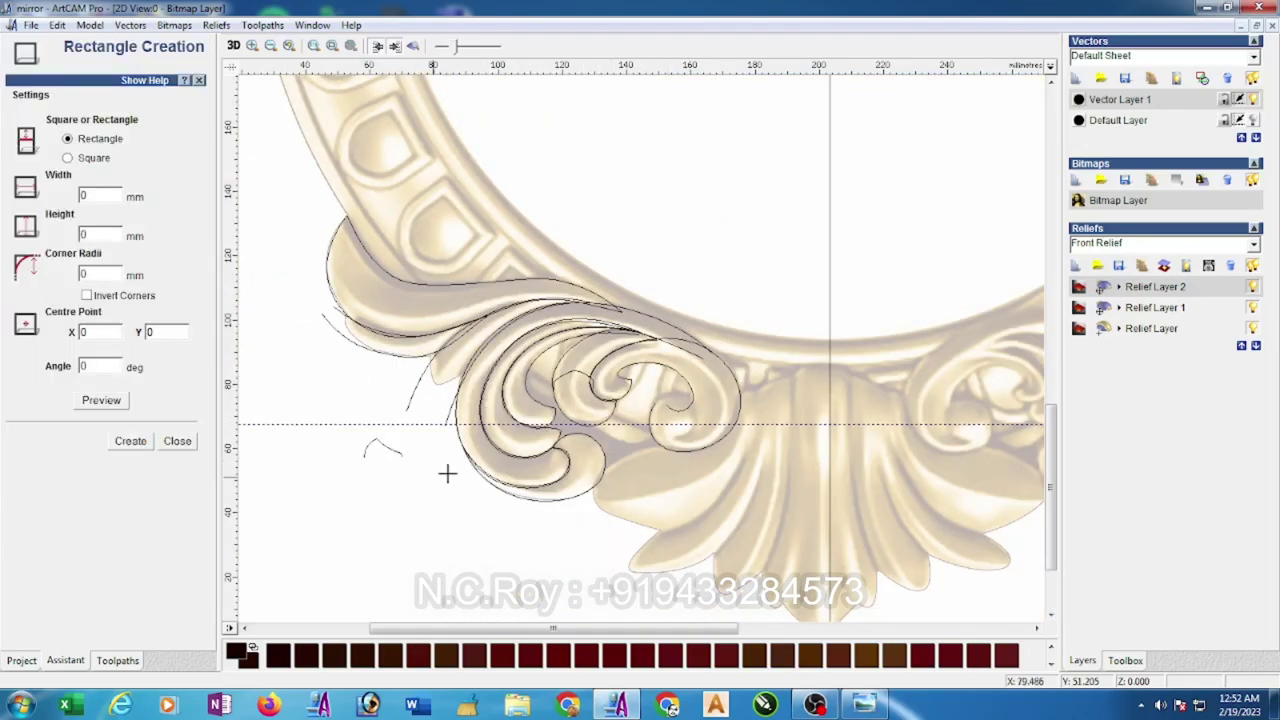
drag(381, 492, 417, 509)
drag(121, 234, 50, 222)
text(9)
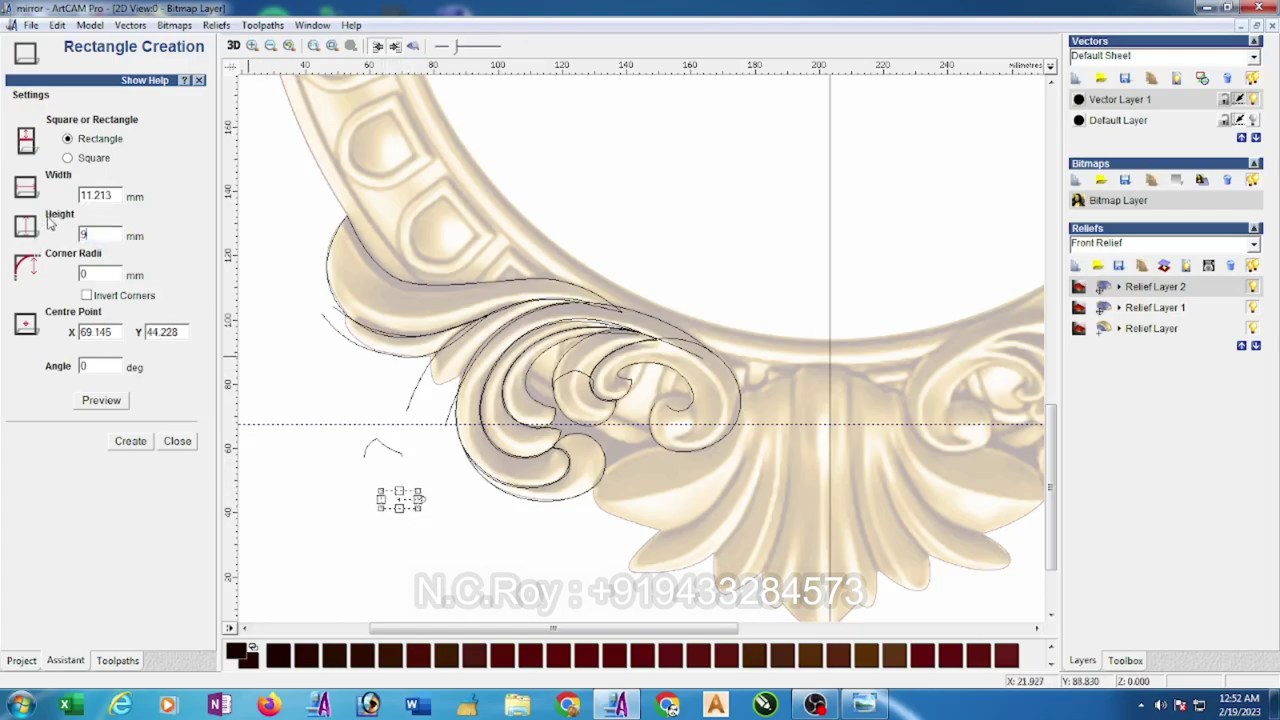
click(127, 446)
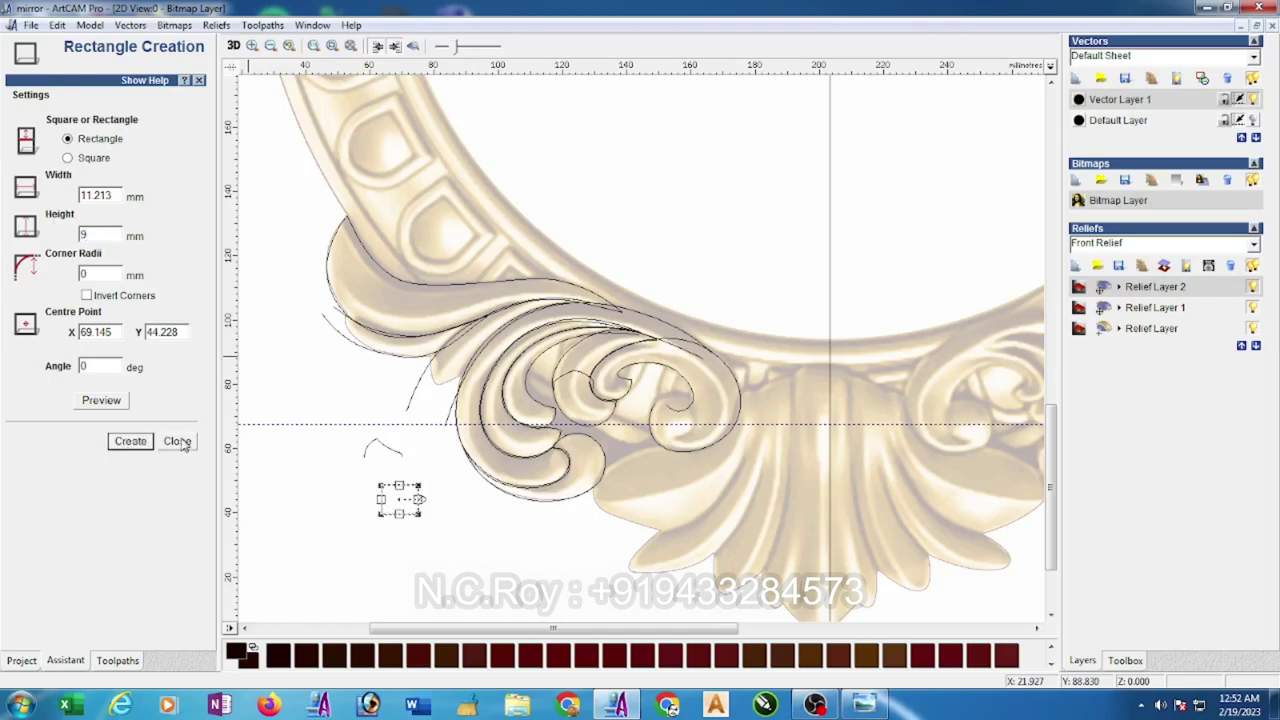
click(177, 441)
click(55, 100)
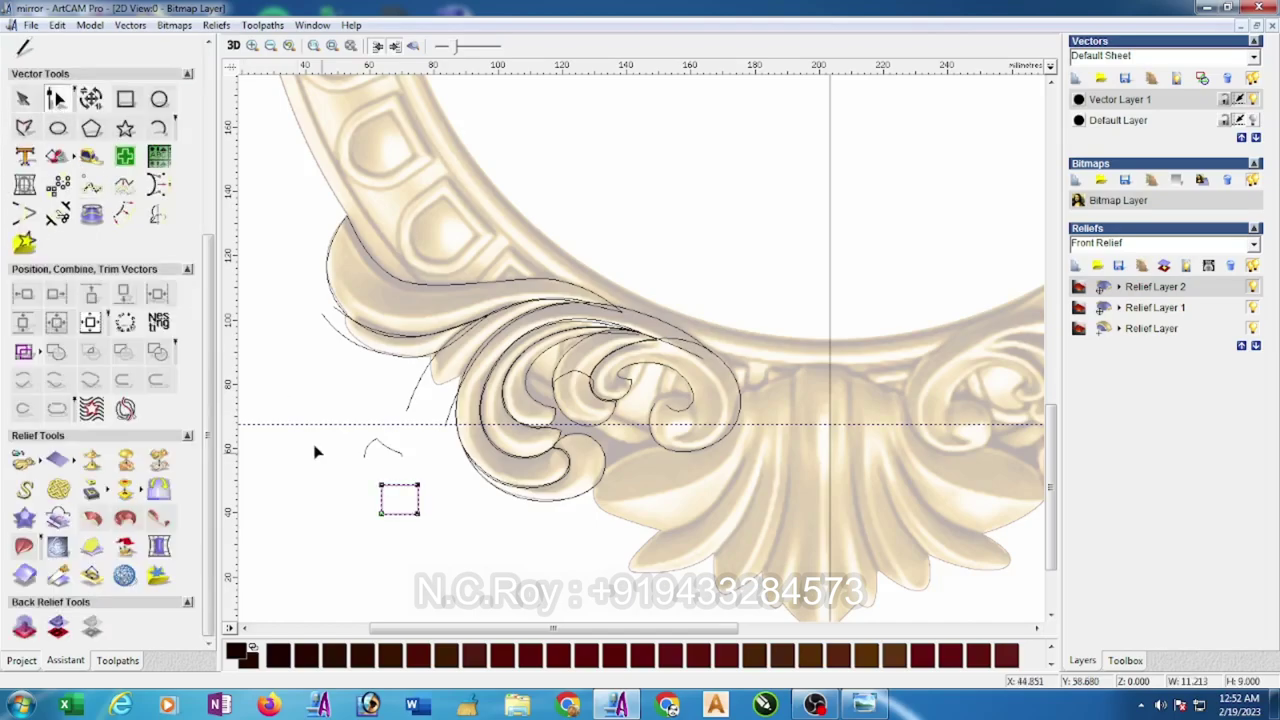
click(406, 522)
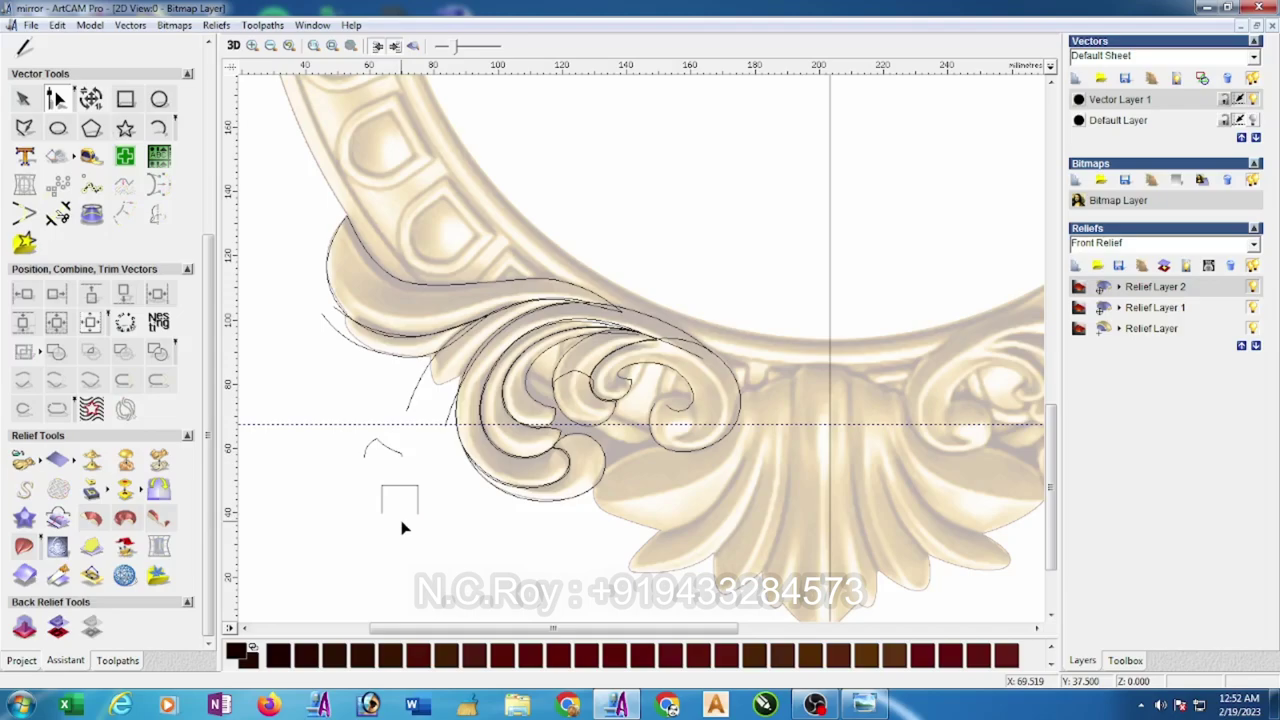
- Show the 2D and 3D views side by side and select the large leaf's upper and lower edge curves
click(312, 25)
click(338, 72)
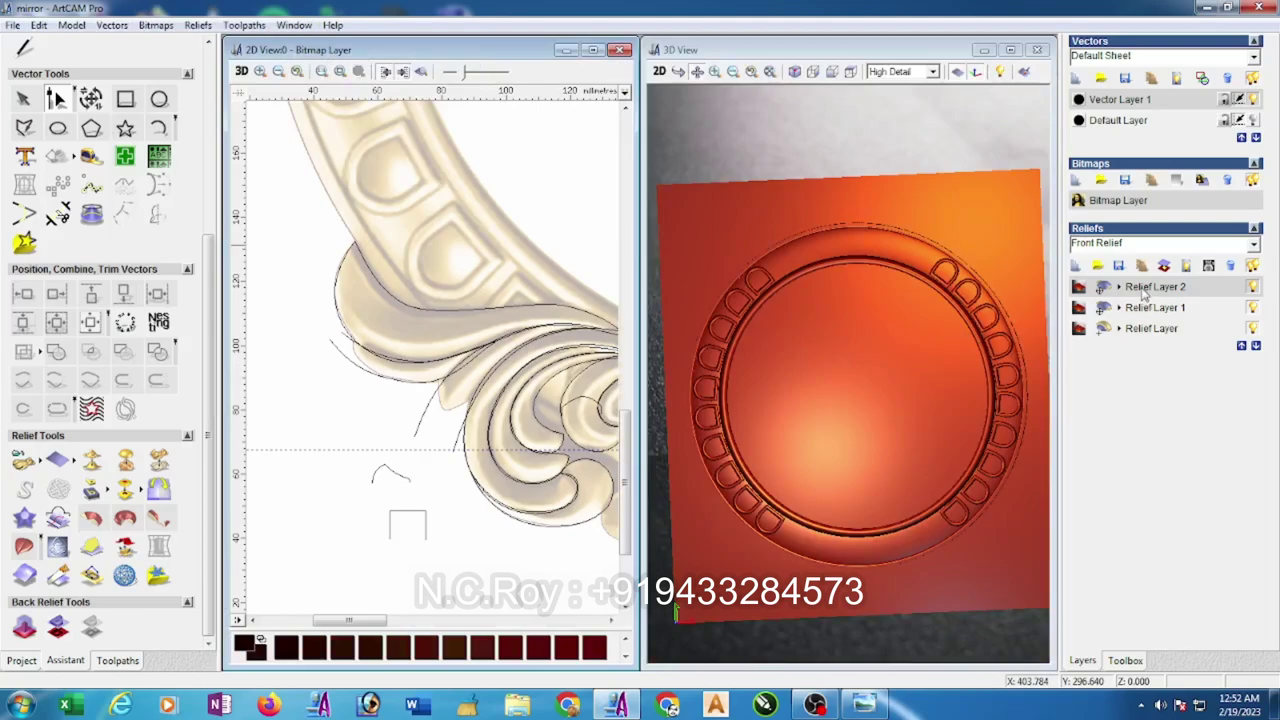
click(343, 314)
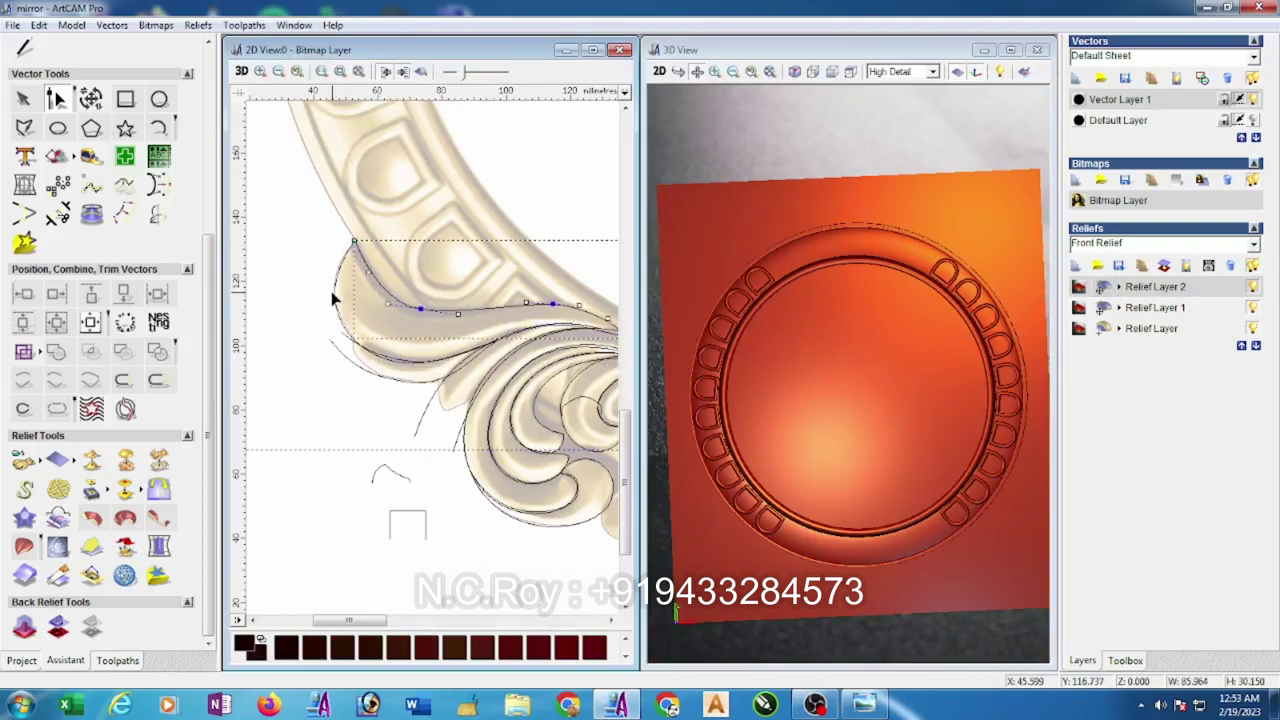
key(n)
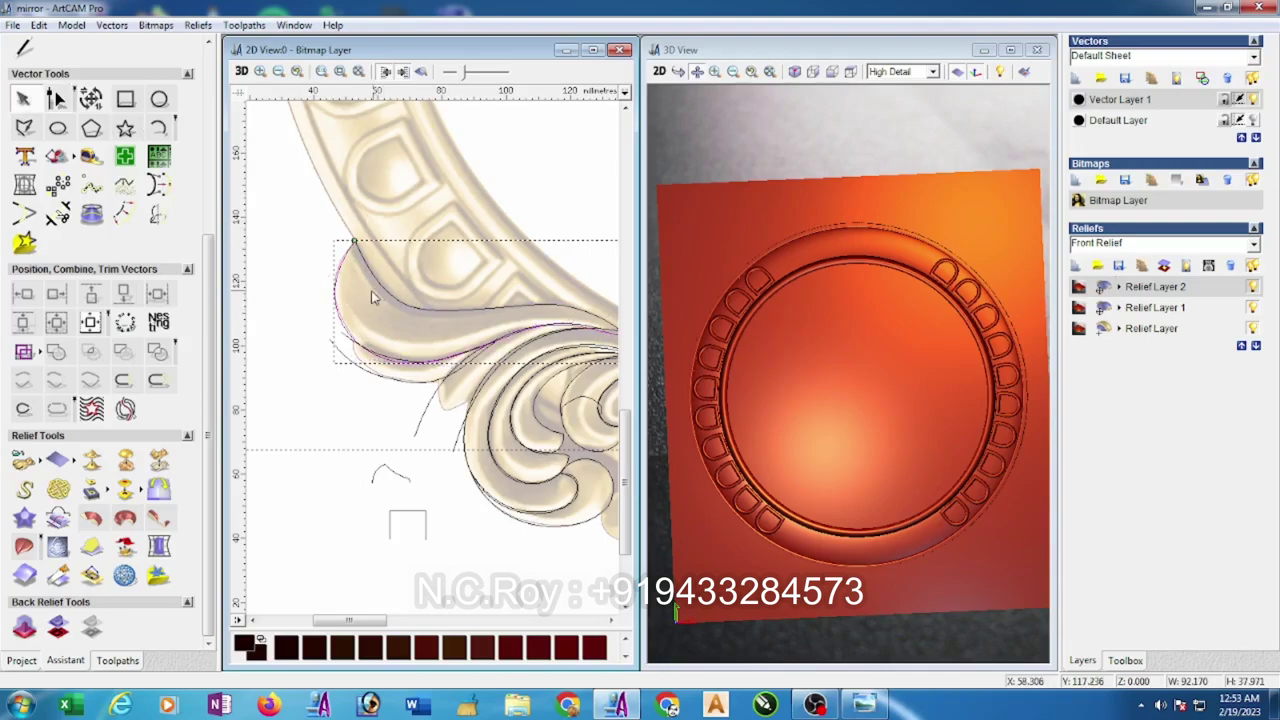
scroll(445, 421, down, 2)
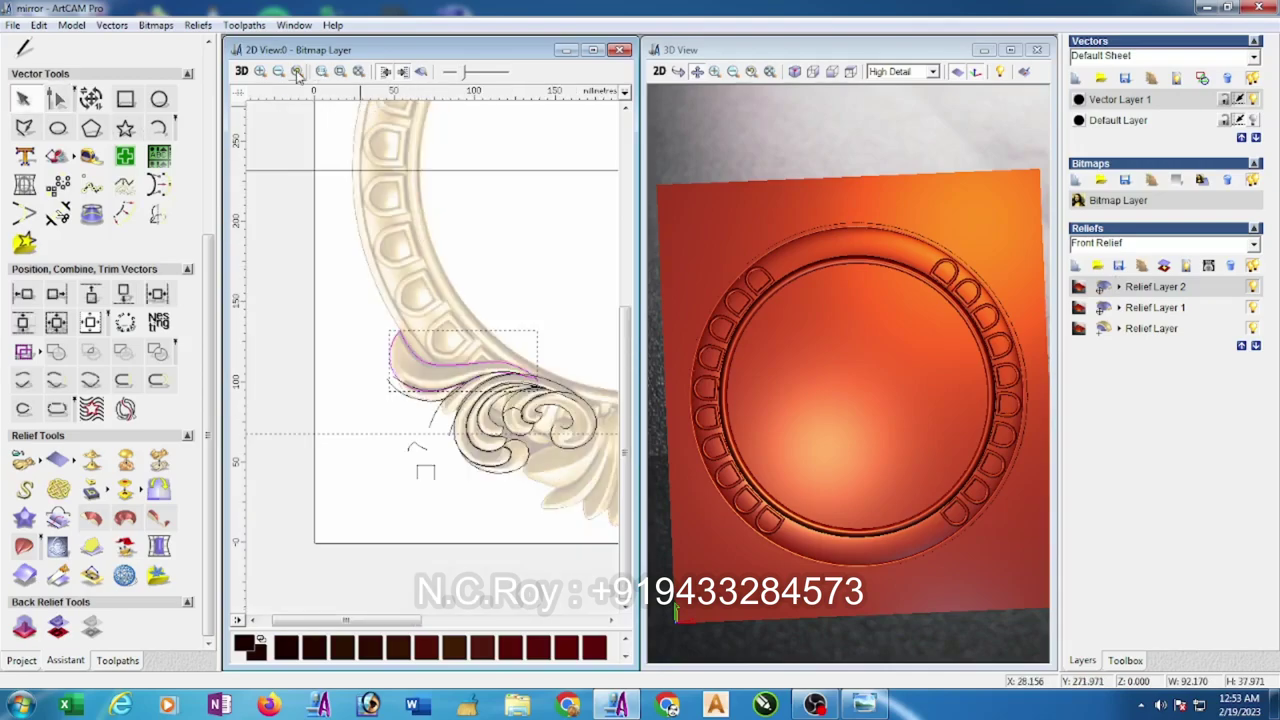
scroll(486, 265, down, 2)
scroll(414, 382, up, 2)
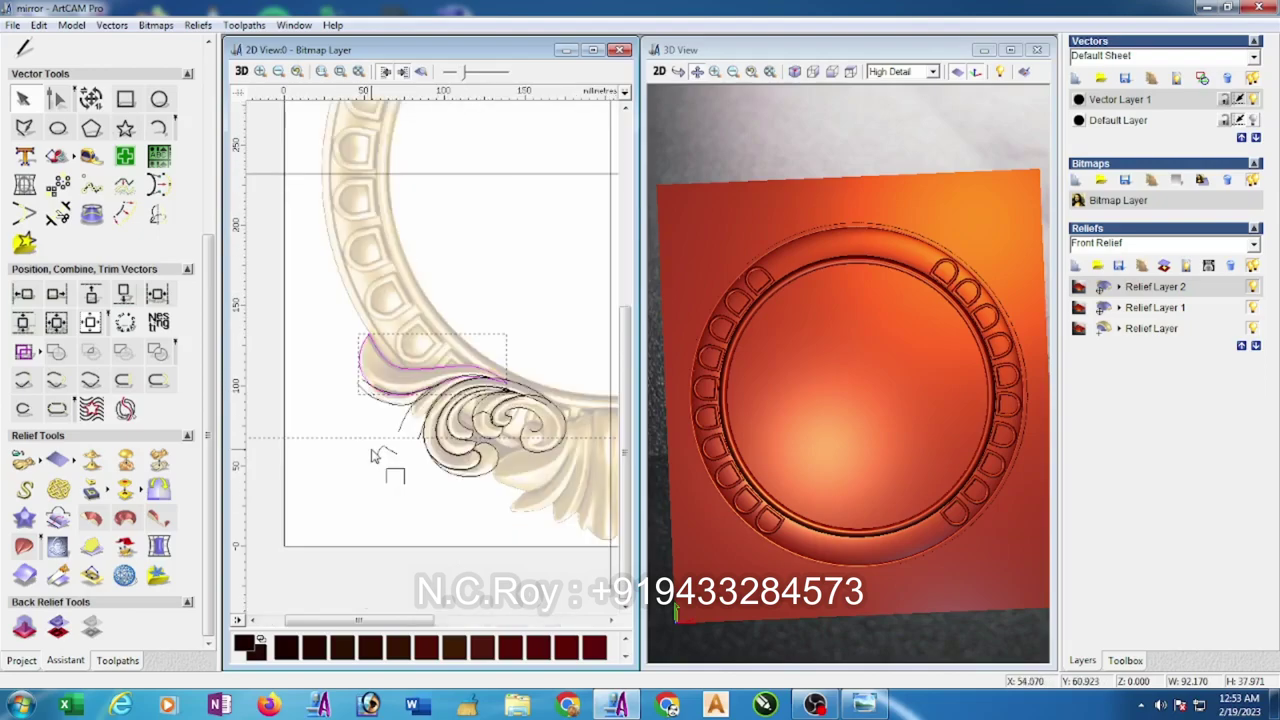
- Set up a Two Rail Sweep on the leaf edges with the arc profile as cross section and the open rectangle as exact-height Z control vector
click(24, 546)
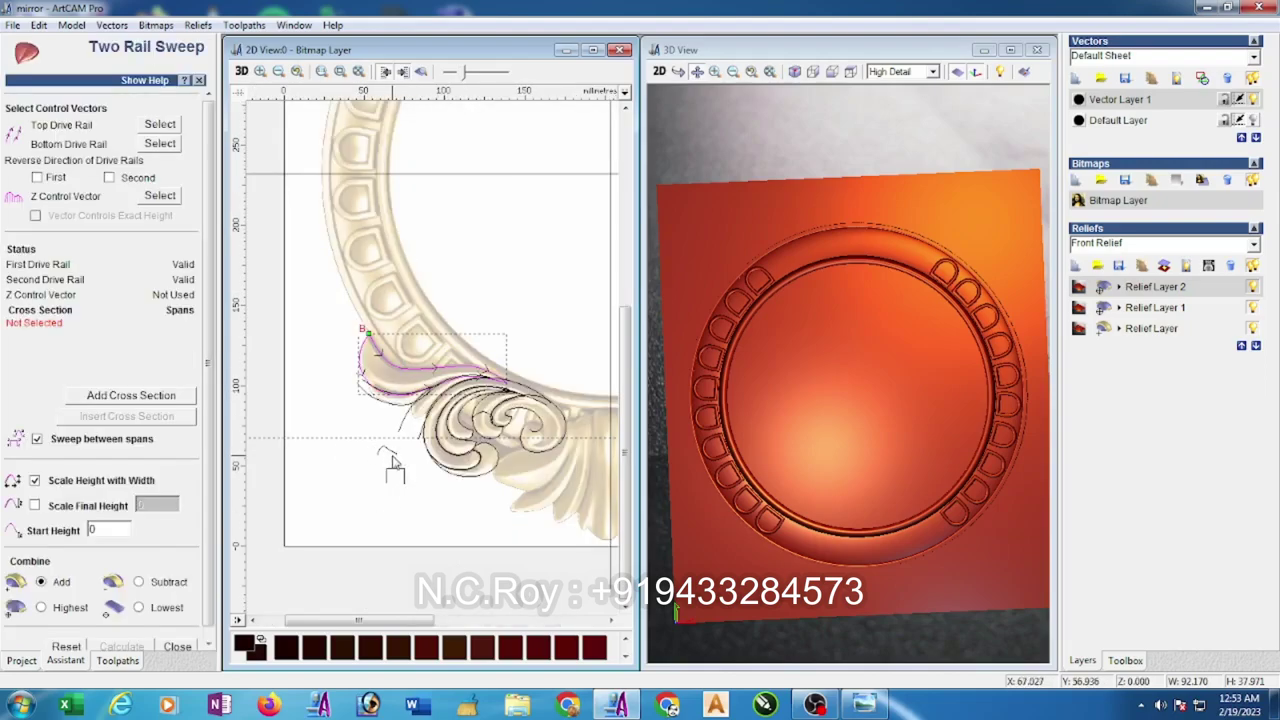
click(385, 452)
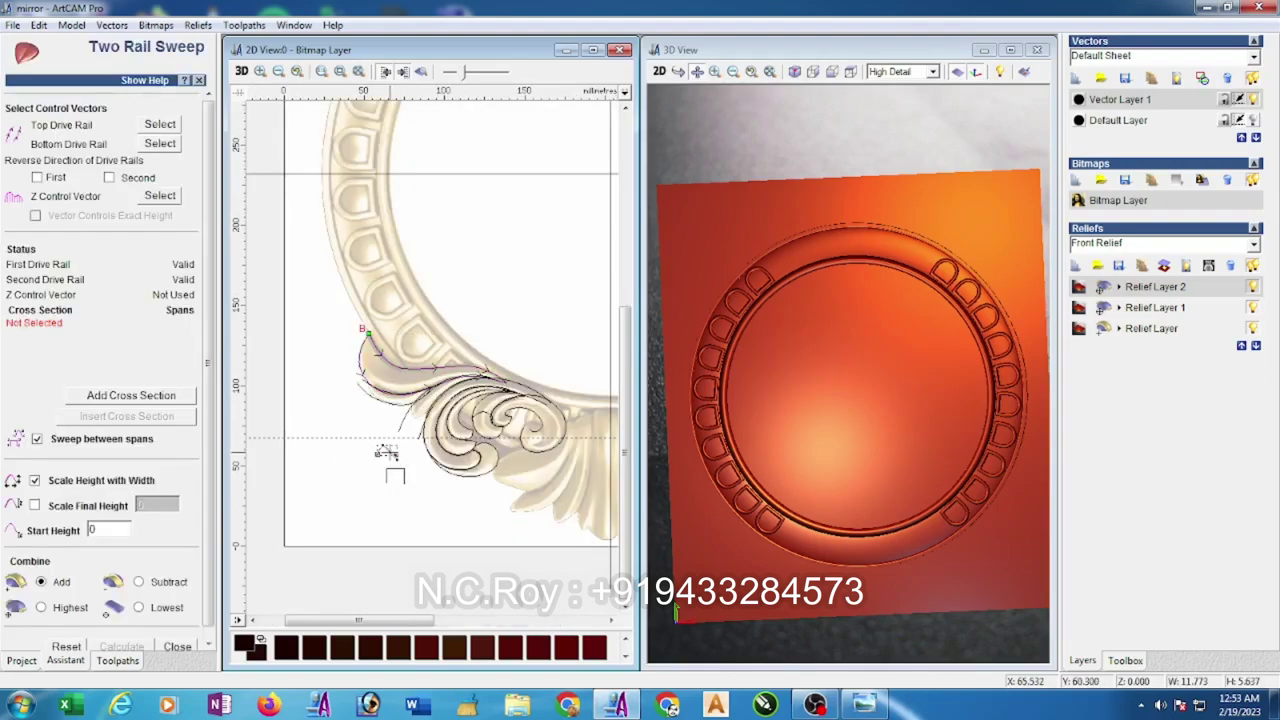
click(160, 398)
click(387, 478)
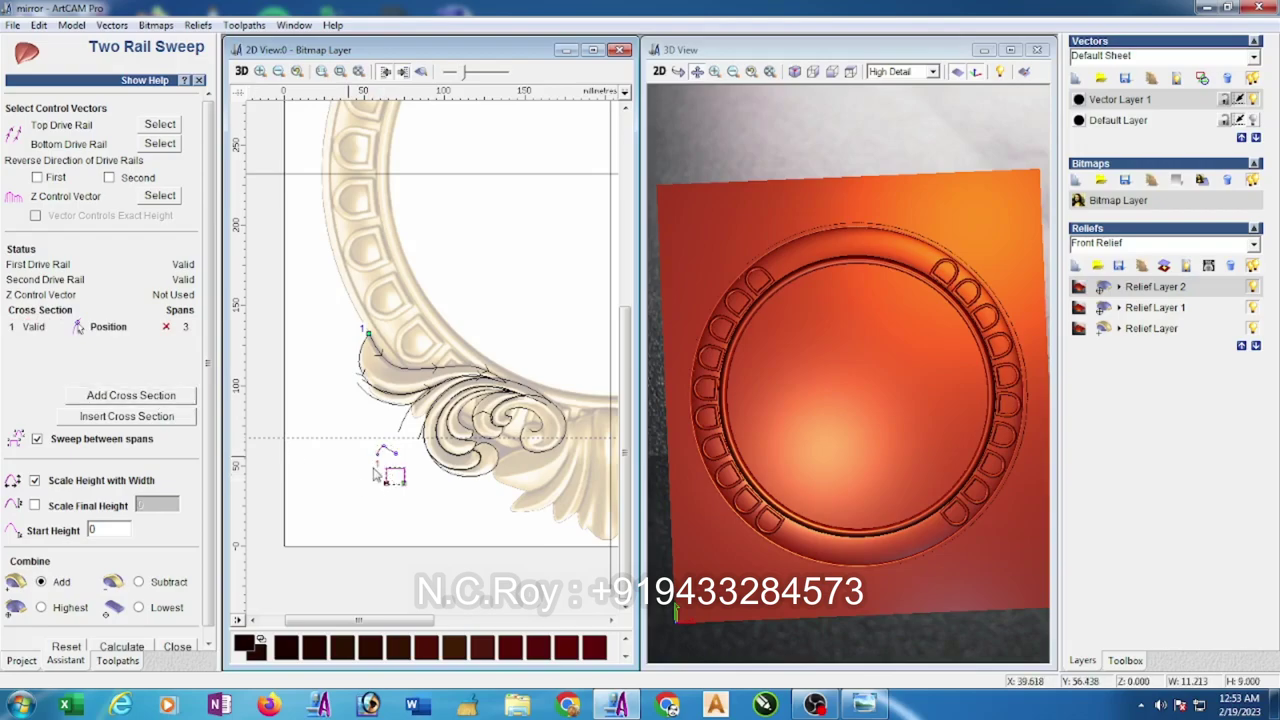
click(159, 197)
click(36, 216)
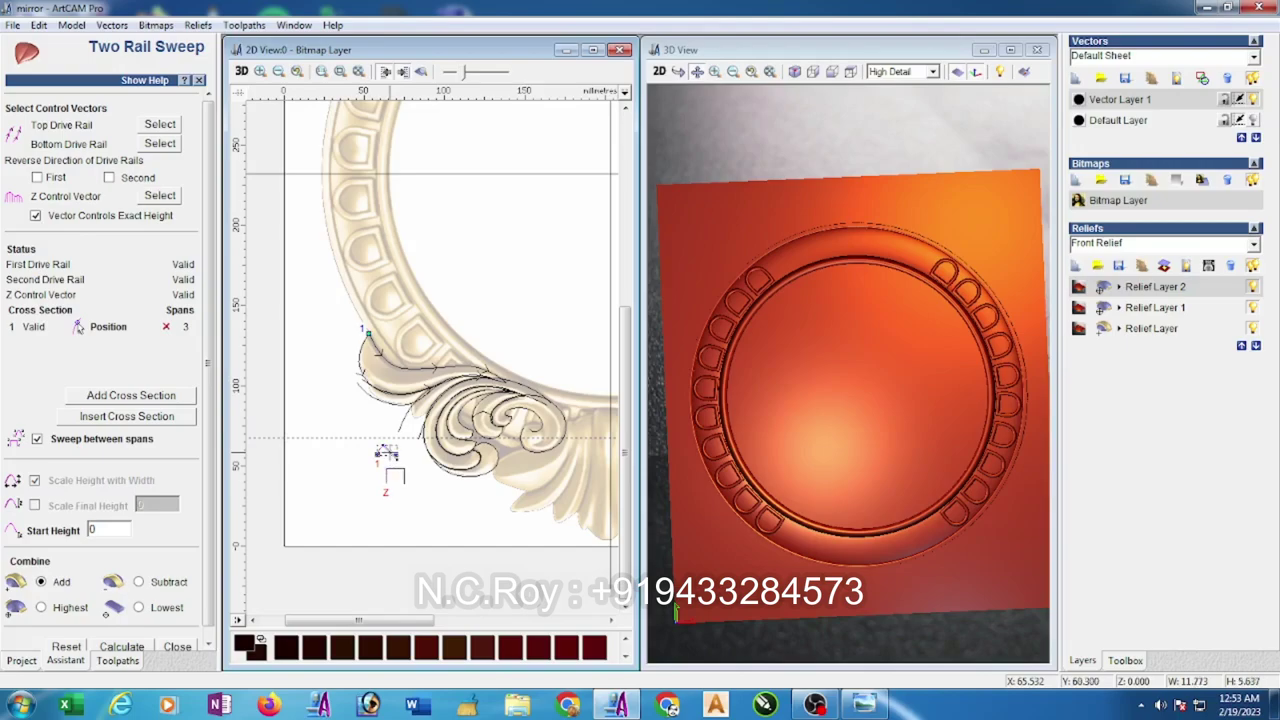
- Add the arc profile at the rails' far end and across the leaf's middle, and calculate the sweep with the Highest combine mode
click(163, 397)
click(160, 420)
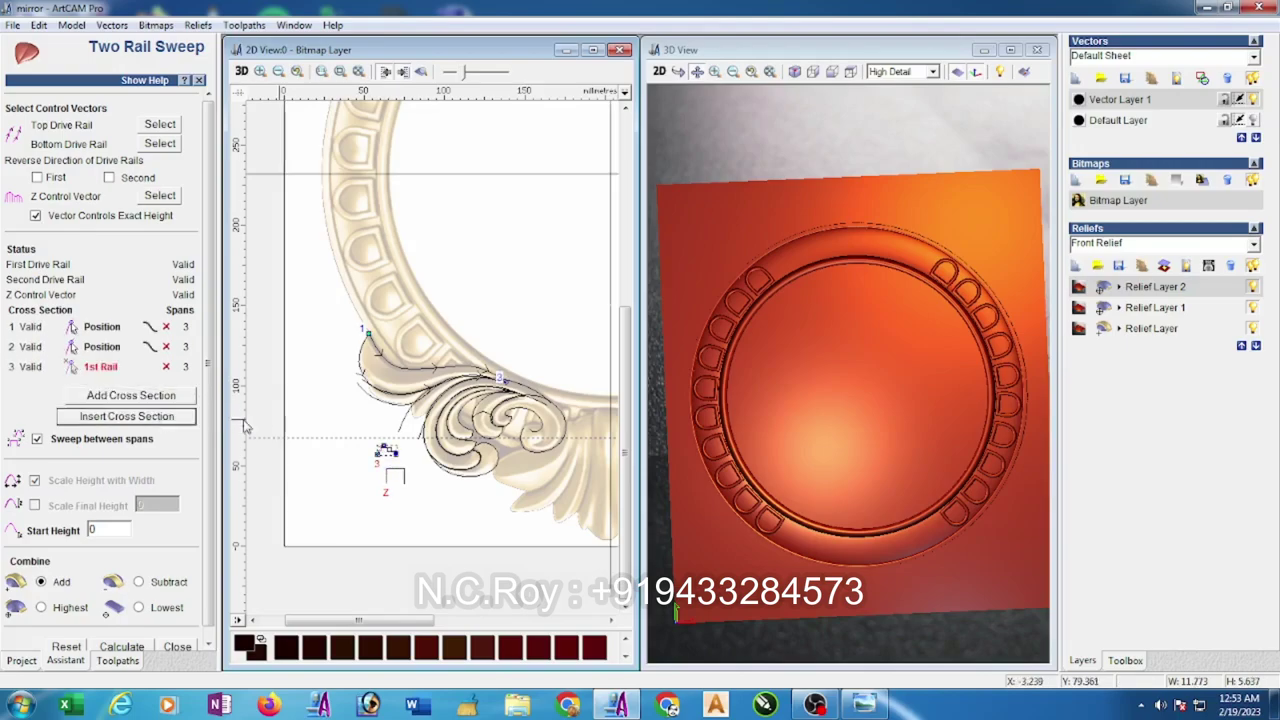
click(385, 396)
click(385, 396)
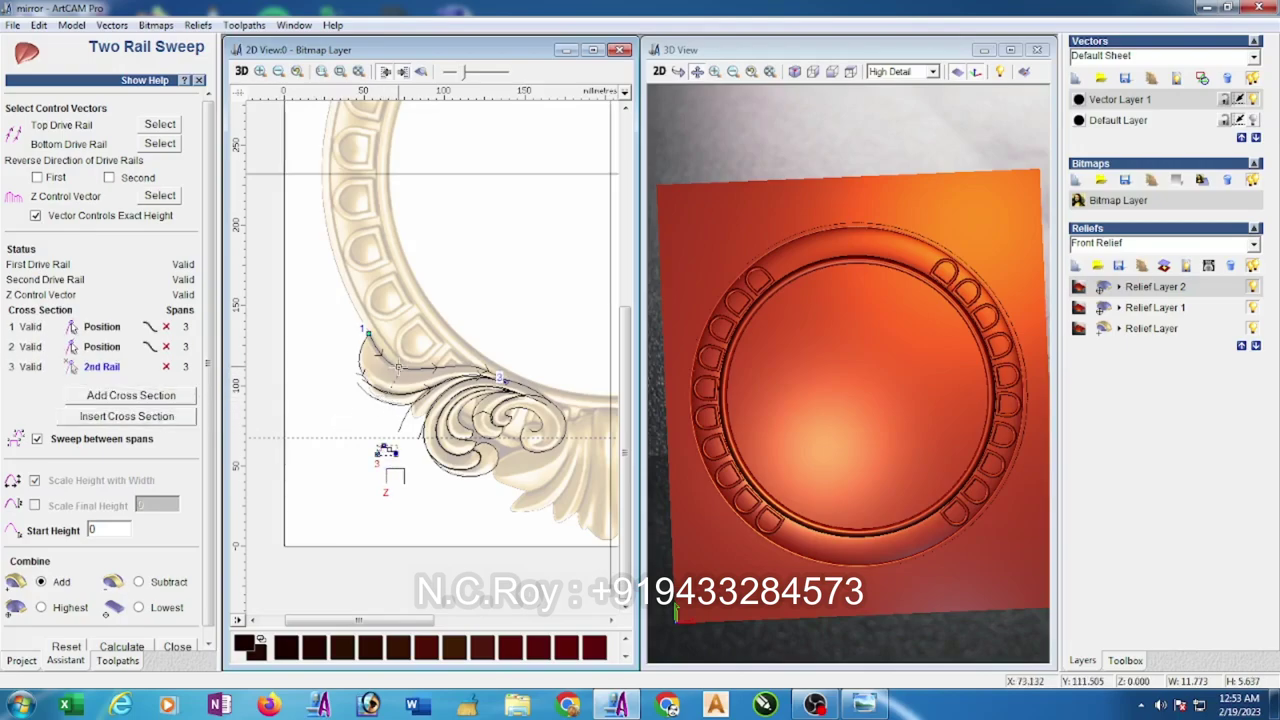
click(397, 366)
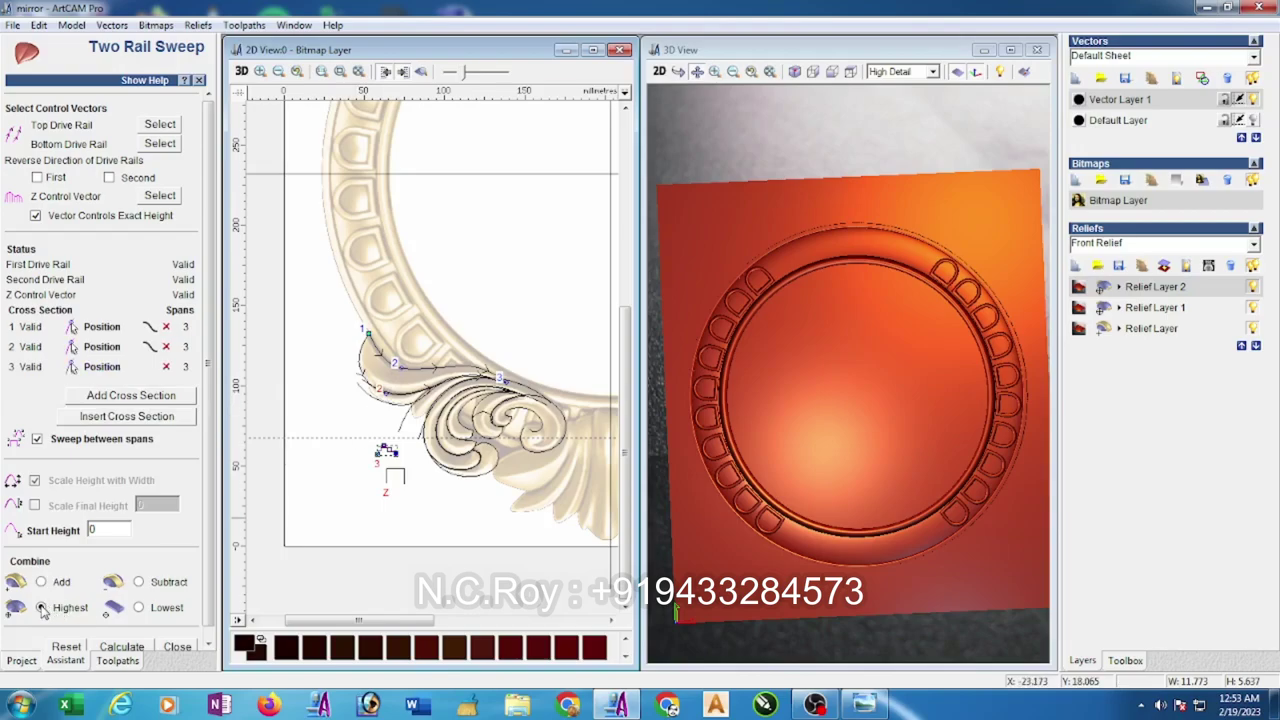
scroll(198, 540, down, 1)
click(122, 636)
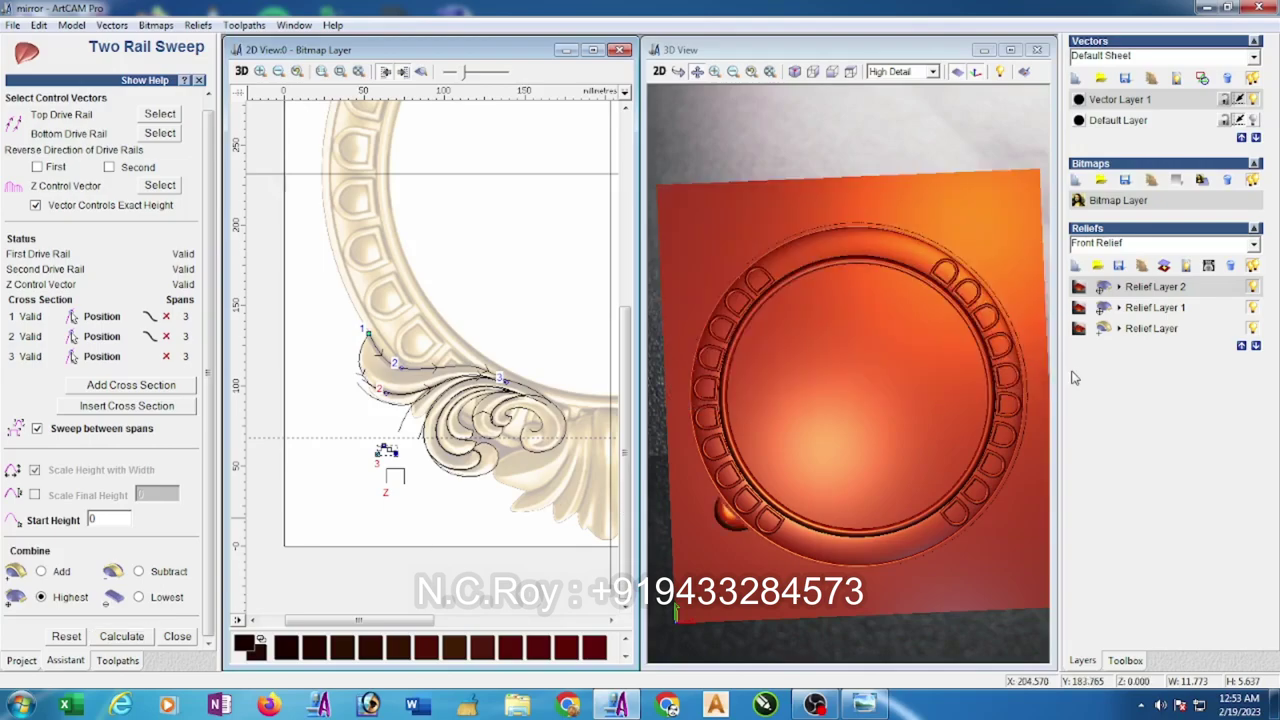
- Hide Relief Layer 1 and select the inner and outer edge curves of the lowest scroll curl
click(1253, 308)
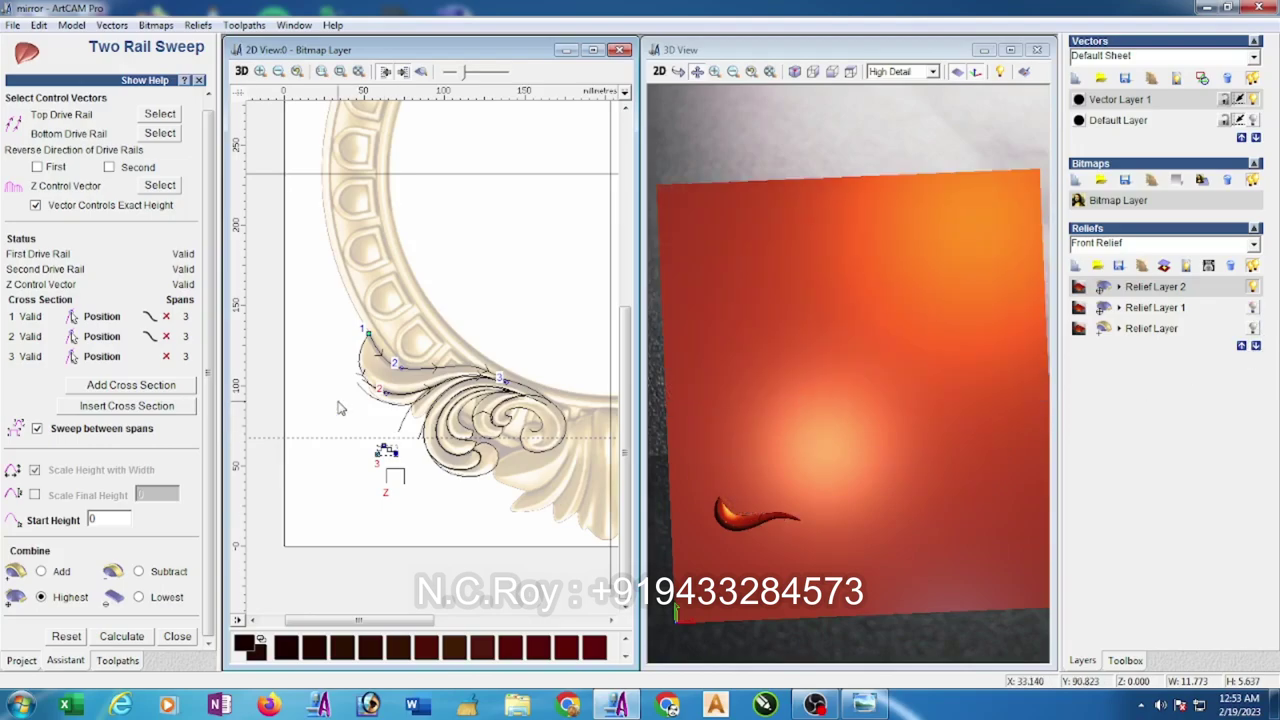
scroll(471, 463, up, 2)
scroll(463, 357, up, 2)
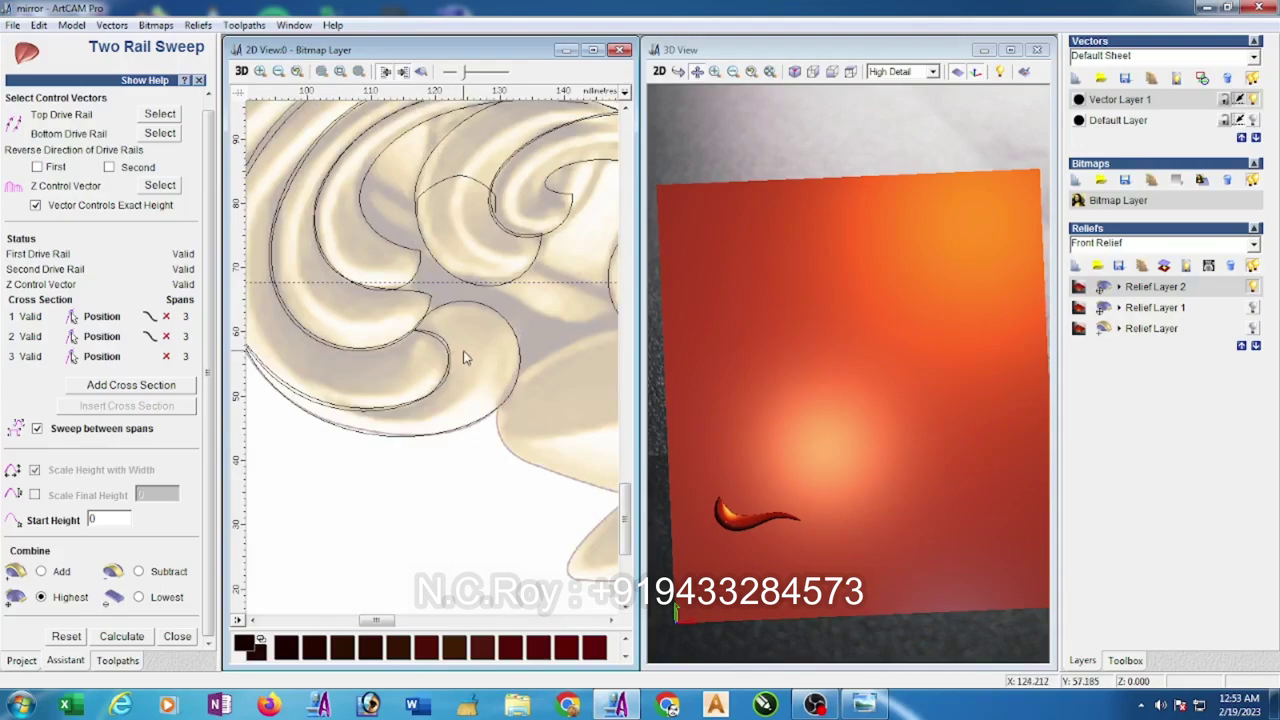
click(448, 368)
shift+click(512, 340)
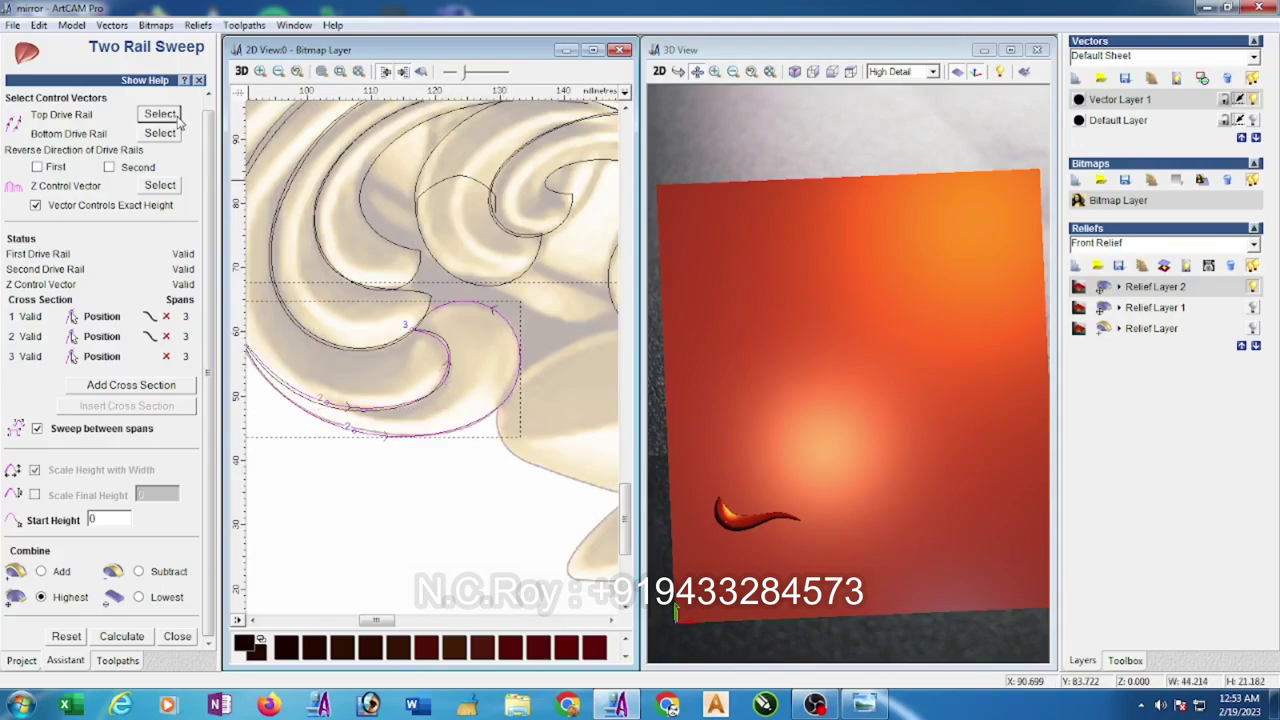
click(345, 390)
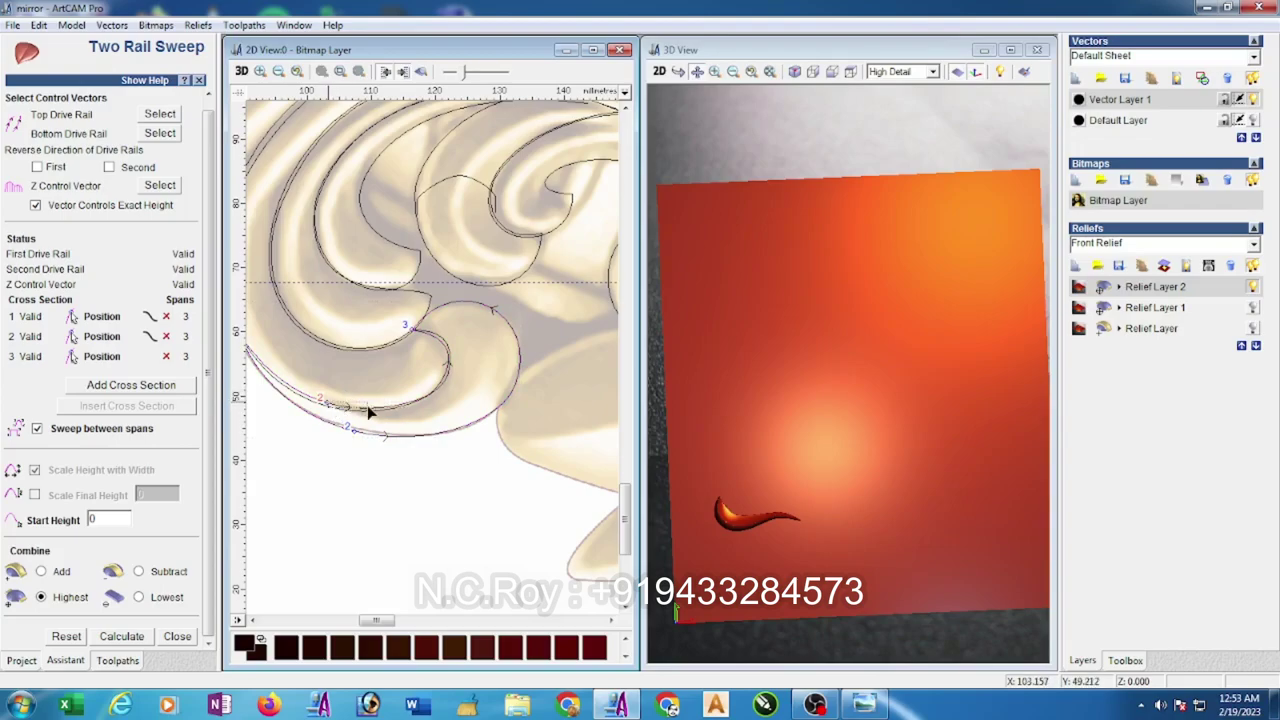
click(365, 410)
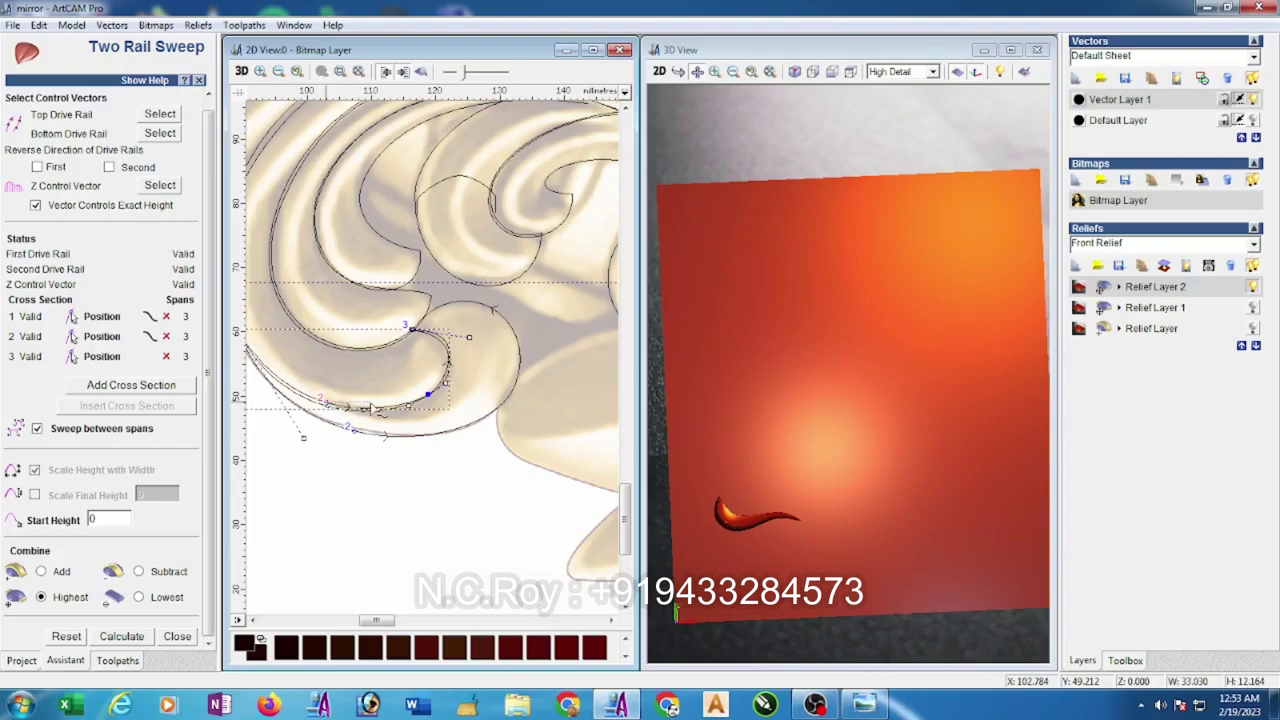
scroll(321, 417, up, 2)
scroll(498, 383, down, 1)
scroll(479, 339, down, 1)
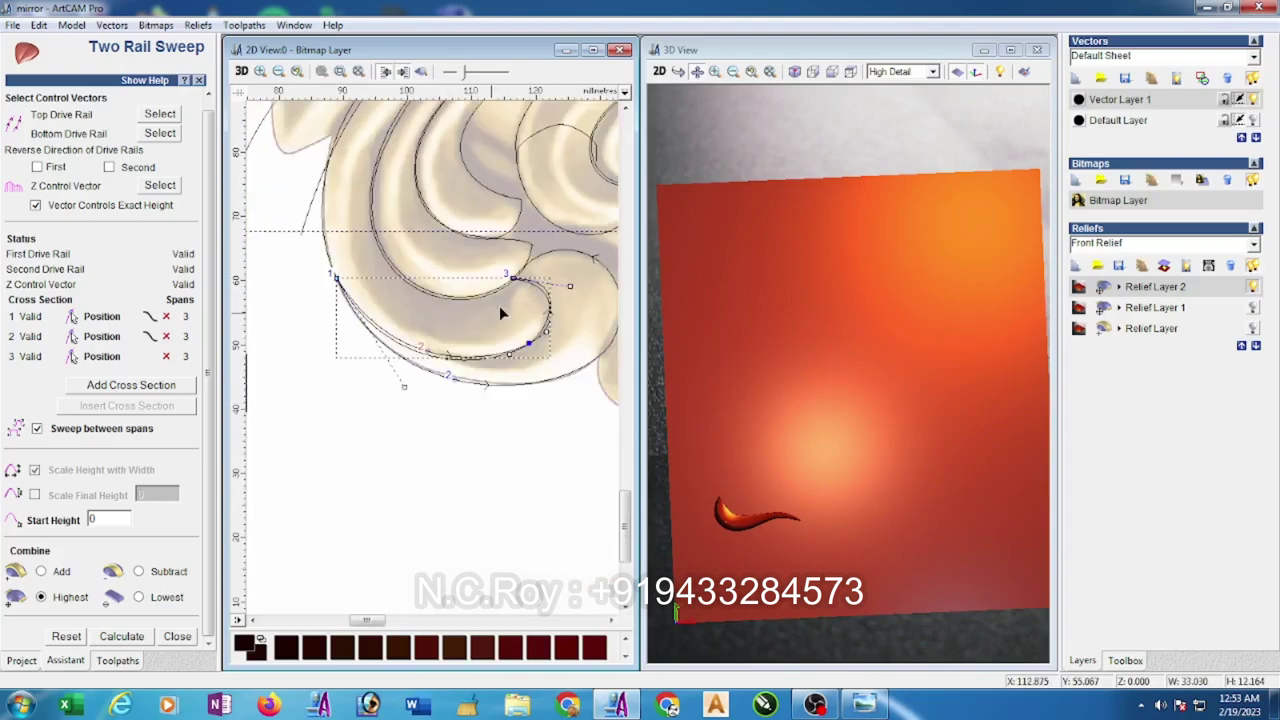
scroll(490, 390, up, 2)
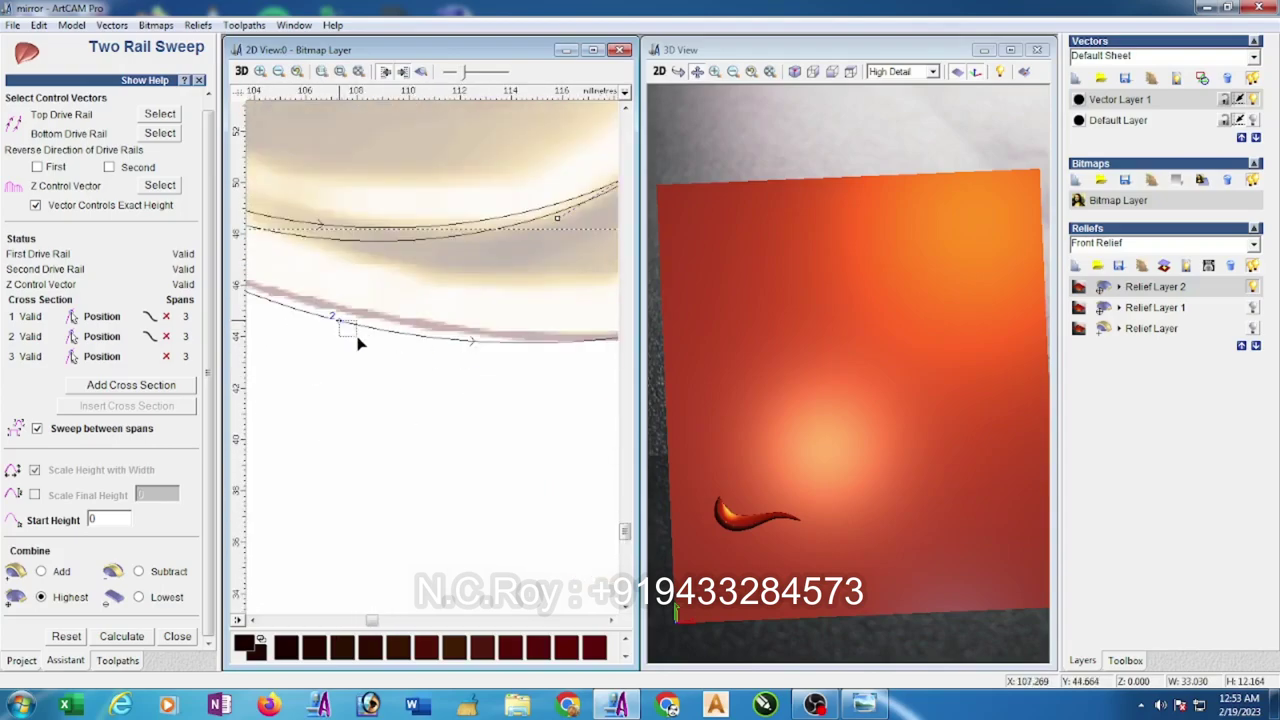
scroll(298, 364, down, 2)
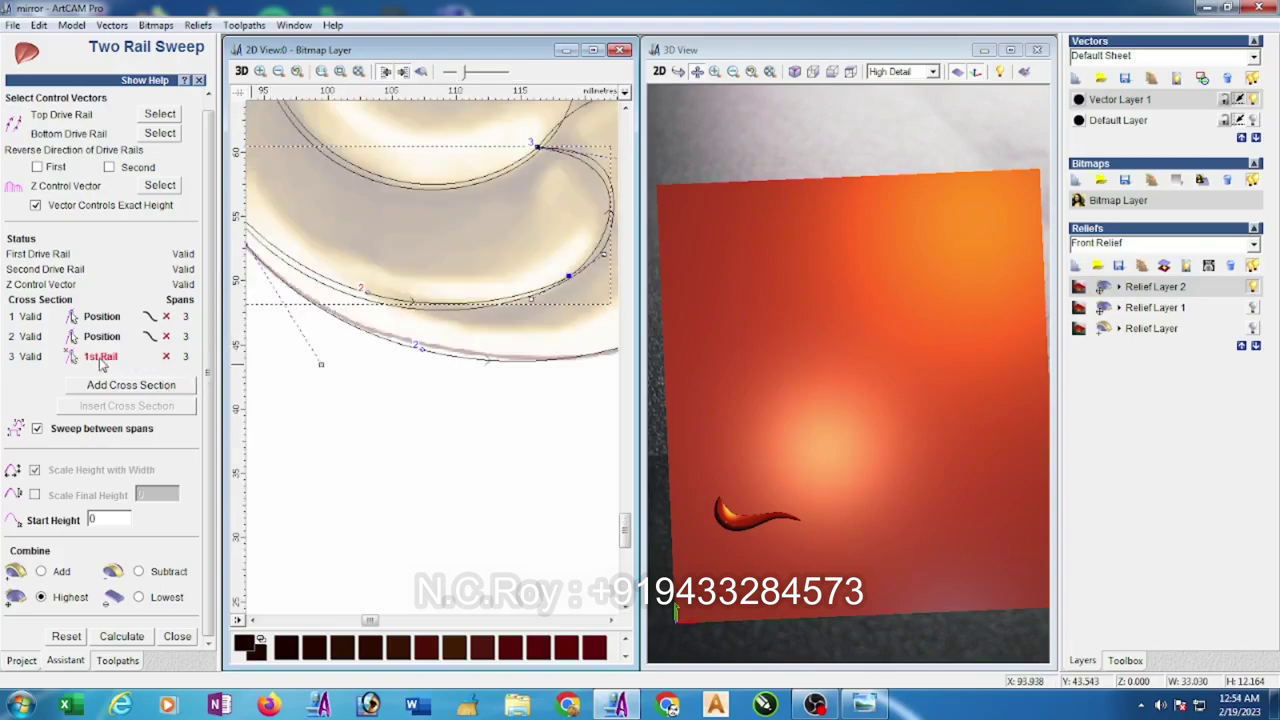
click(292, 424)
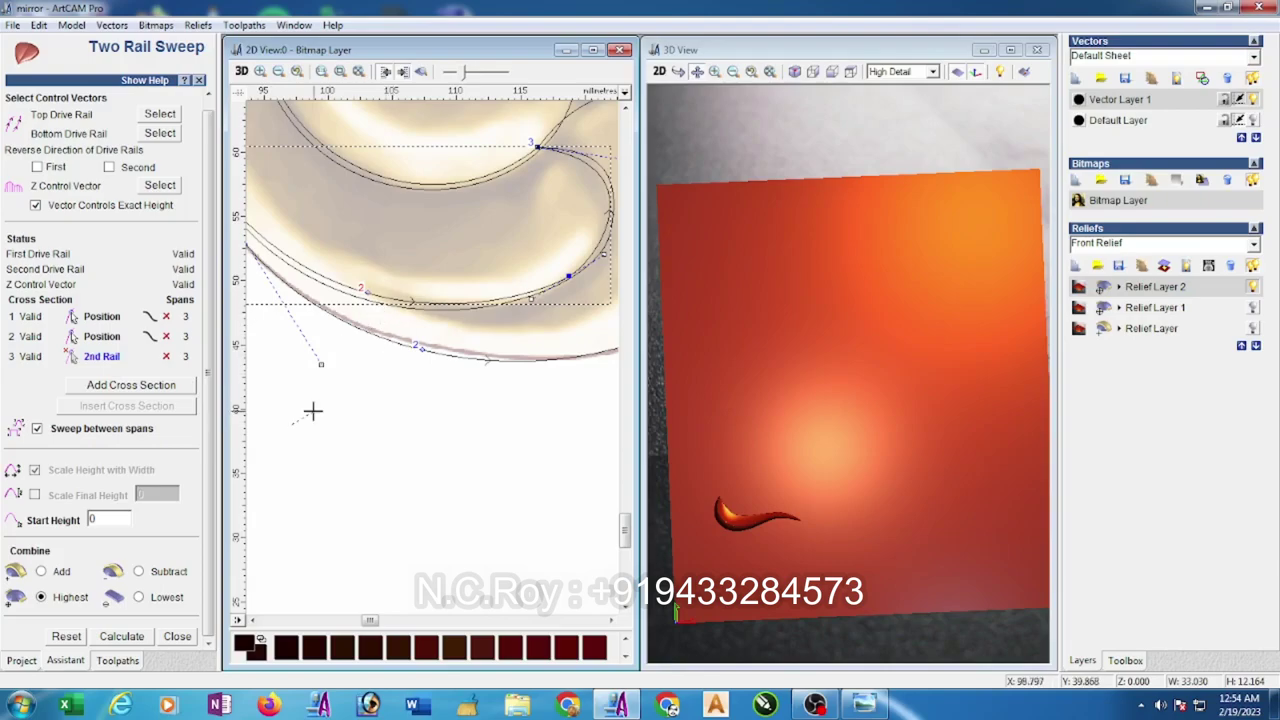
key(Escape)
scroll(346, 378, down, 2)
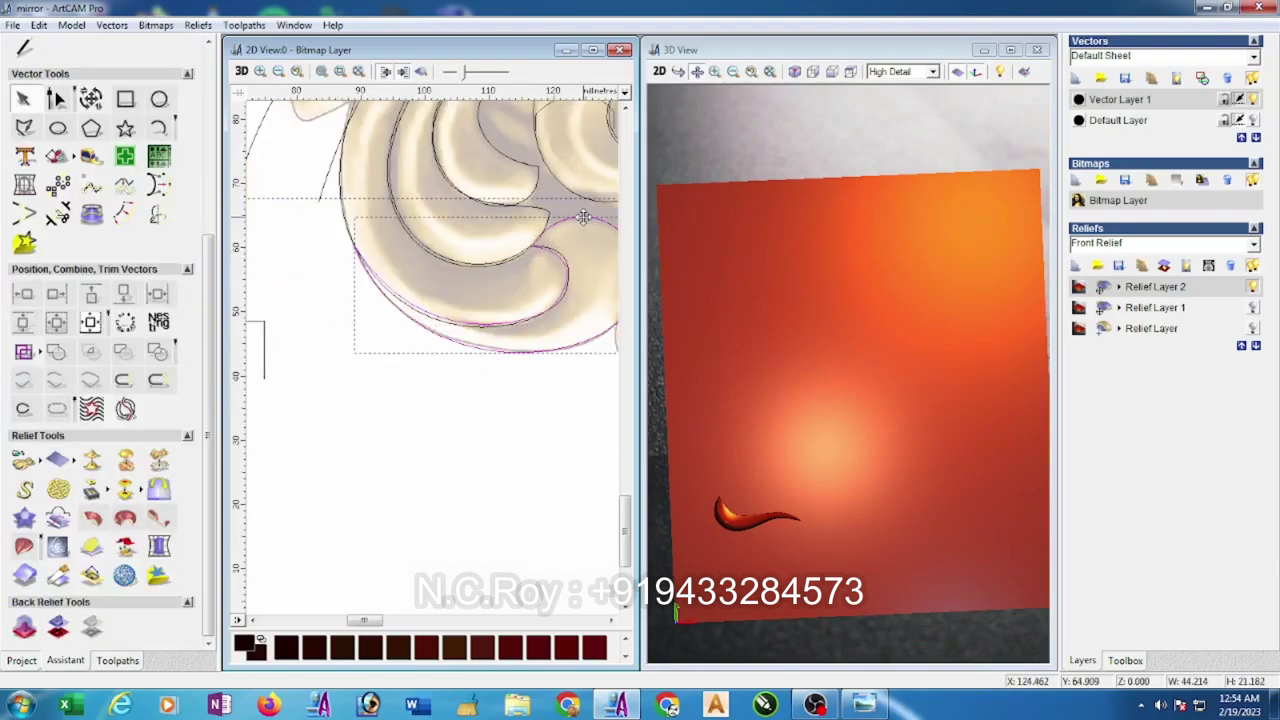
shift+click(502, 334)
click(24, 545)
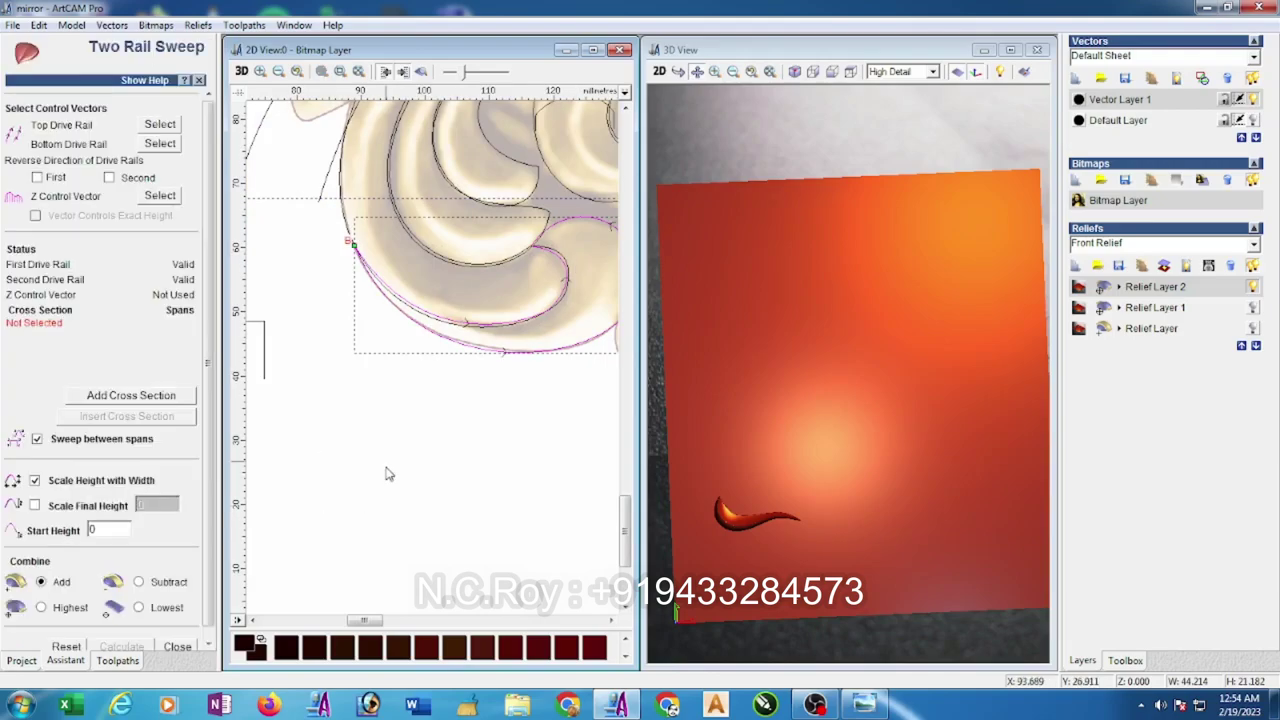
click(354, 389)
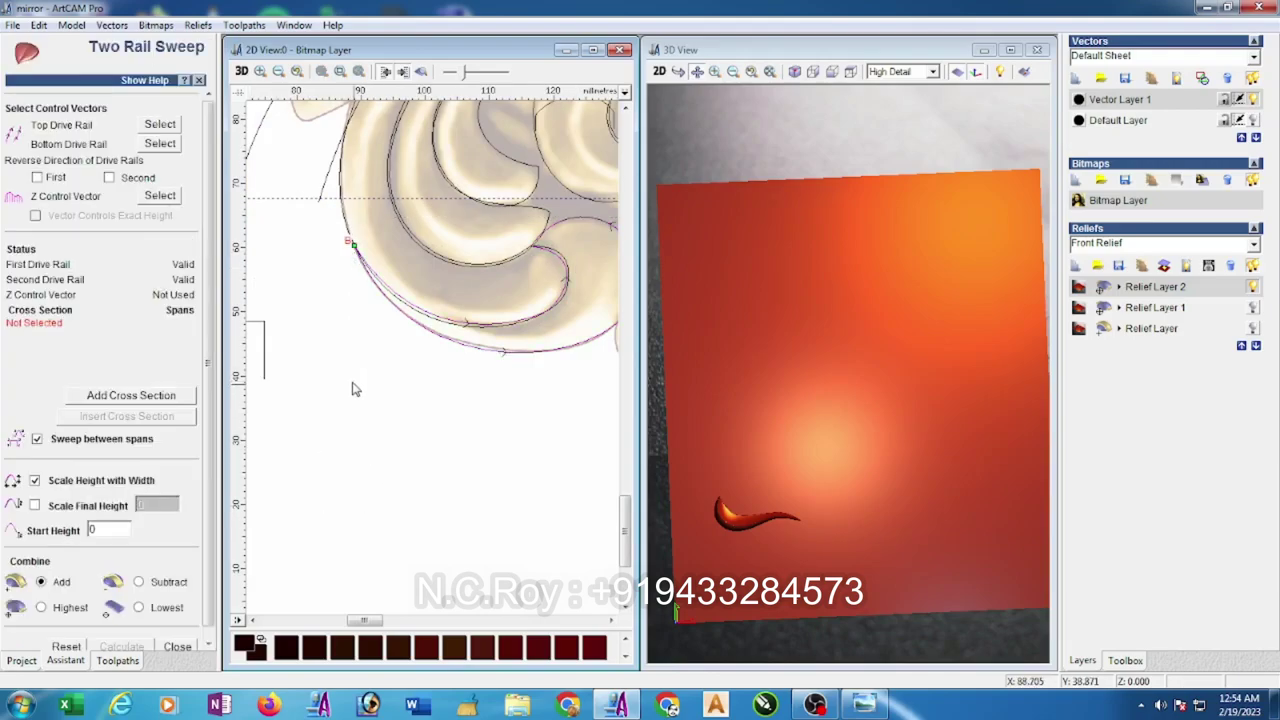
click(176, 647)
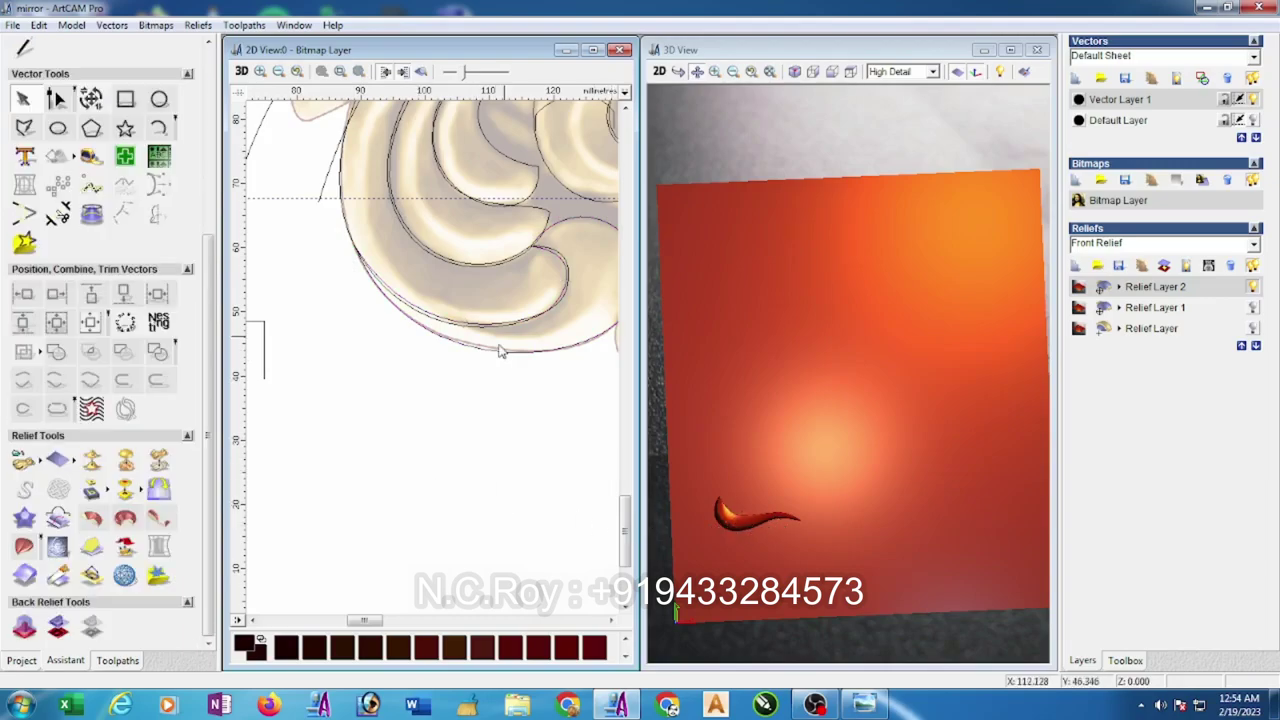
- Start a fresh Two Rail Sweep with the lowest scroll curl's inner and outer edge curves as drive rails
scroll(501, 350, up, 3)
click(437, 357)
scroll(515, 345, down, 5)
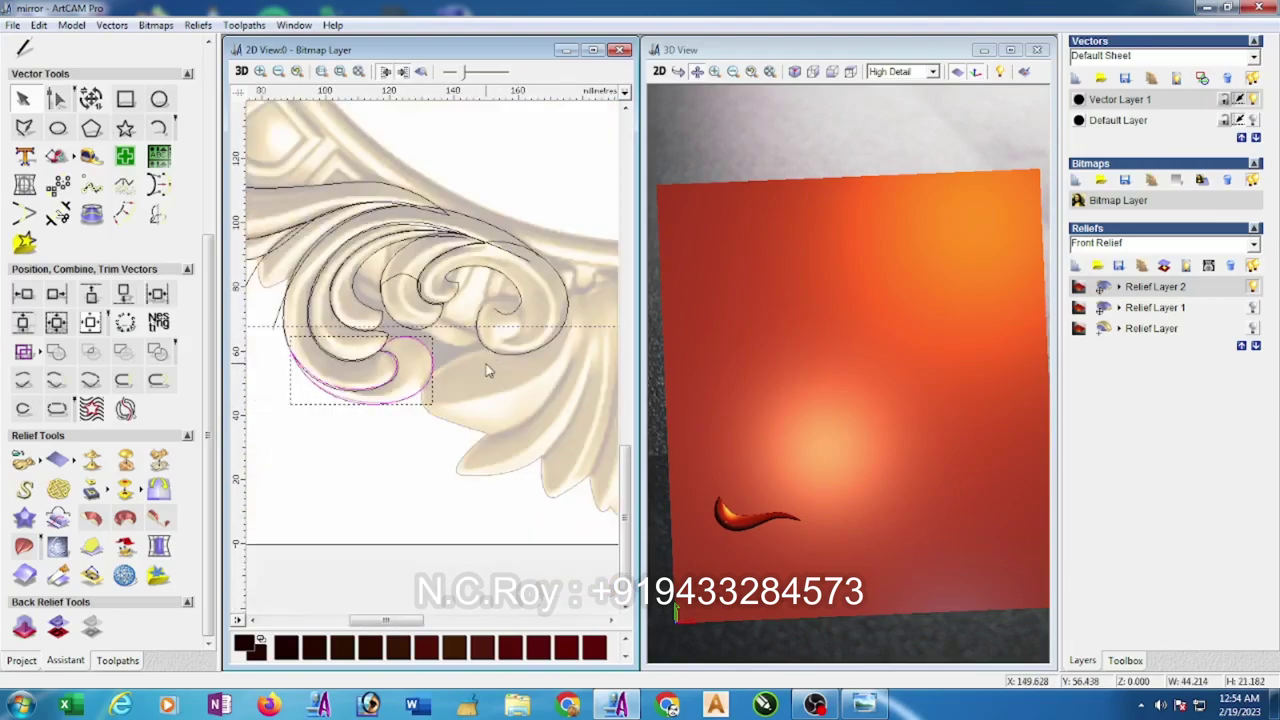
click(25, 547)
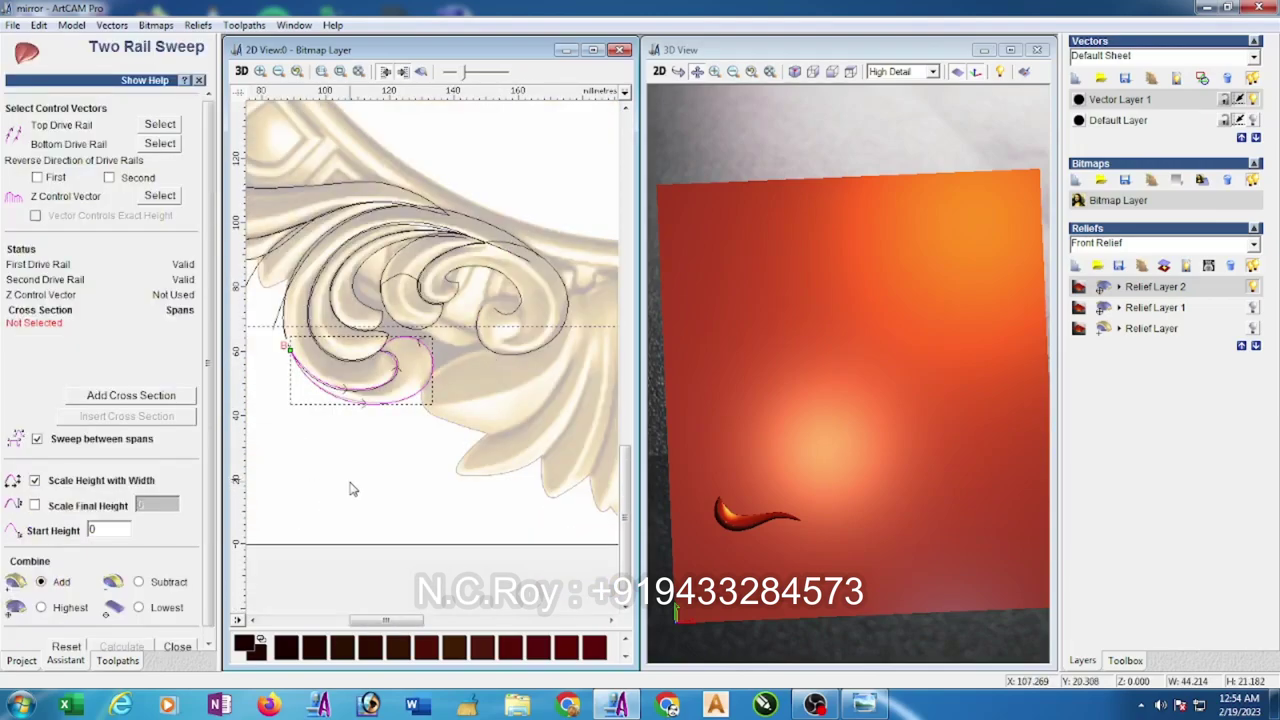
scroll(362, 466, down, 2)
click(357, 416)
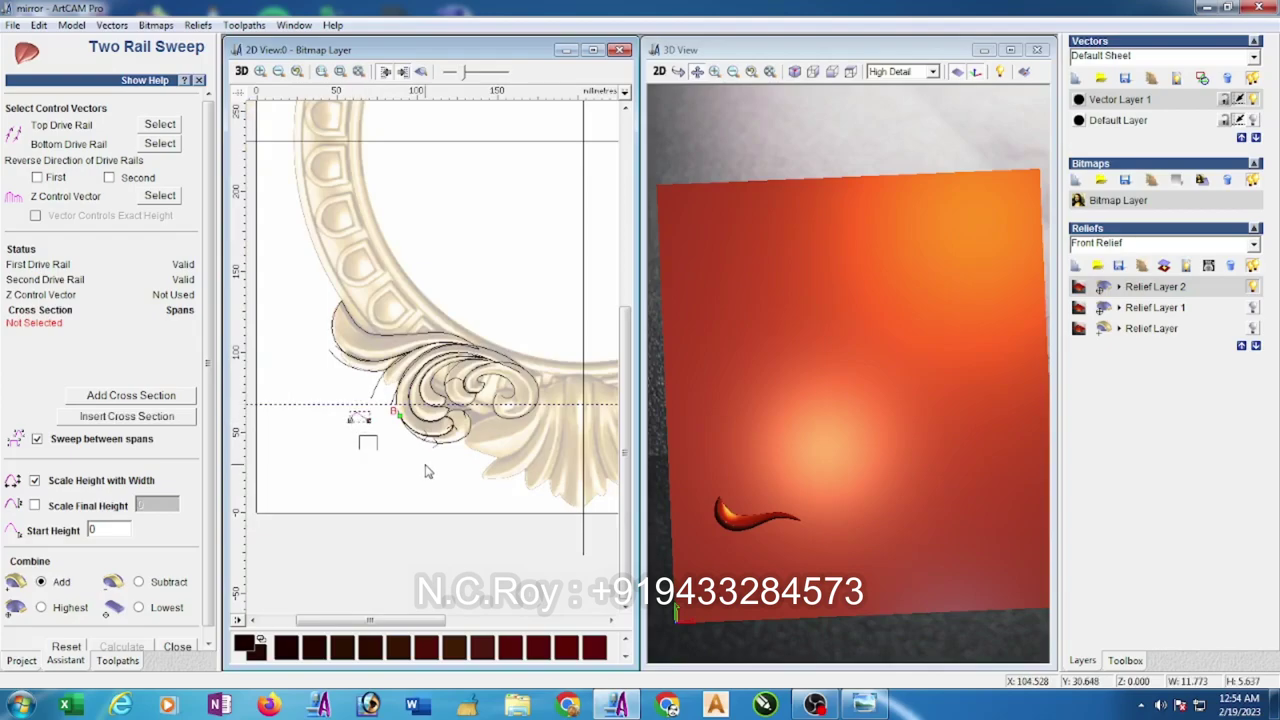
click(468, 478)
scroll(474, 480, up, 2)
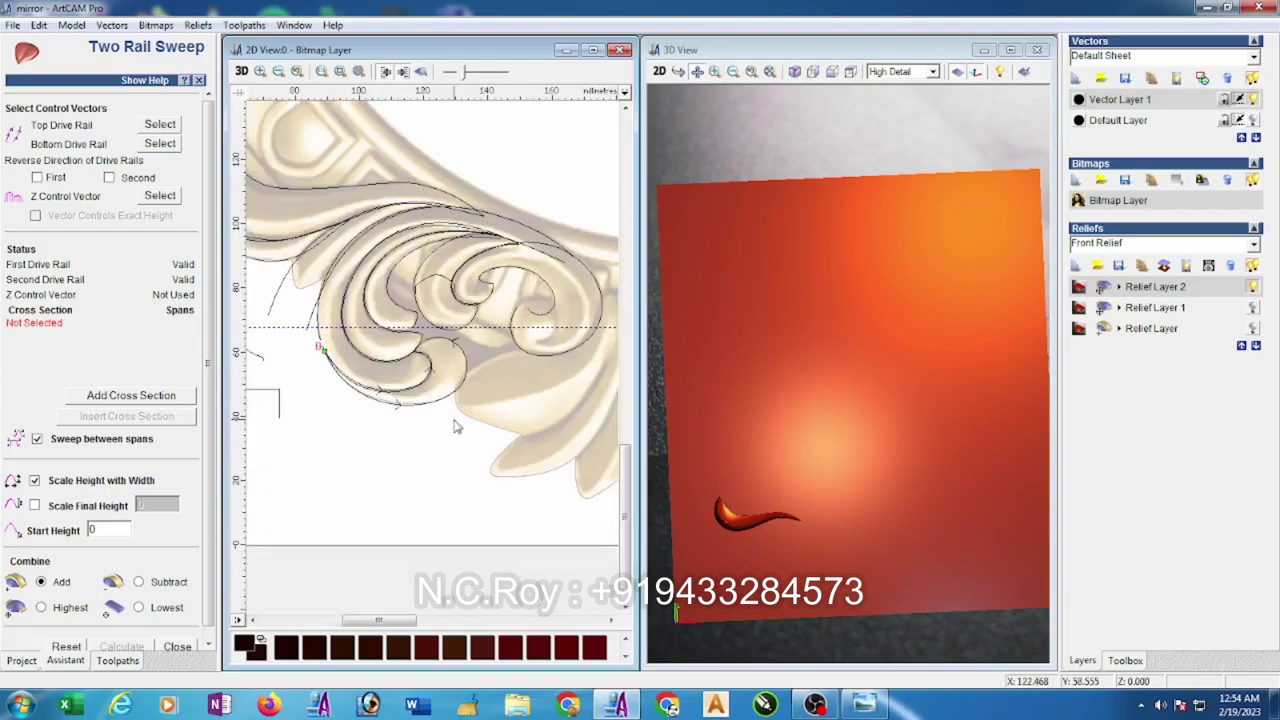
shift+click(429, 362)
click(166, 127)
- Assign the arc profile as cross section and the open rectangle as exact-height Z control vector, using the Highest combine mode
click(349, 473)
click(256, 357)
click(171, 395)
click(280, 405)
click(160, 195)
click(35, 216)
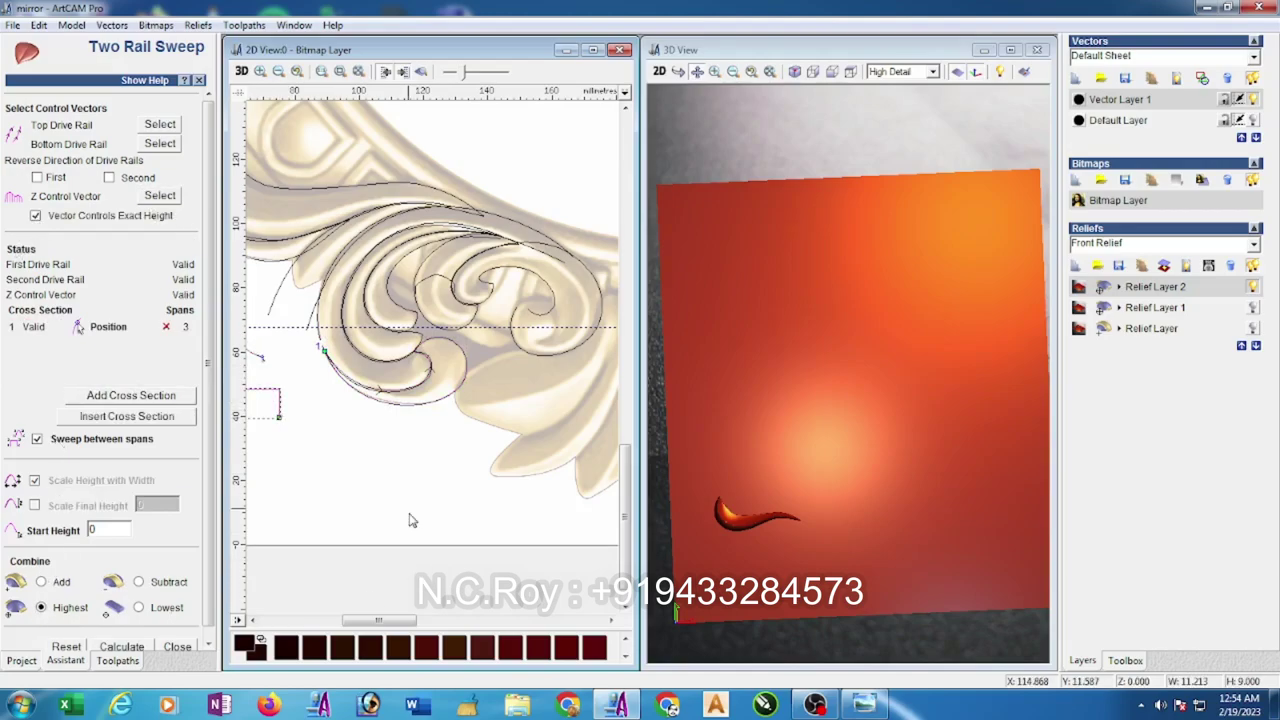
- Add the arc profile at the curl's far end, insert another across its rounded part, and calculate the sweep
scroll(380, 510, down, 3)
scroll(350, 480, up, 2)
click(374, 418)
click(150, 395)
click(157, 418)
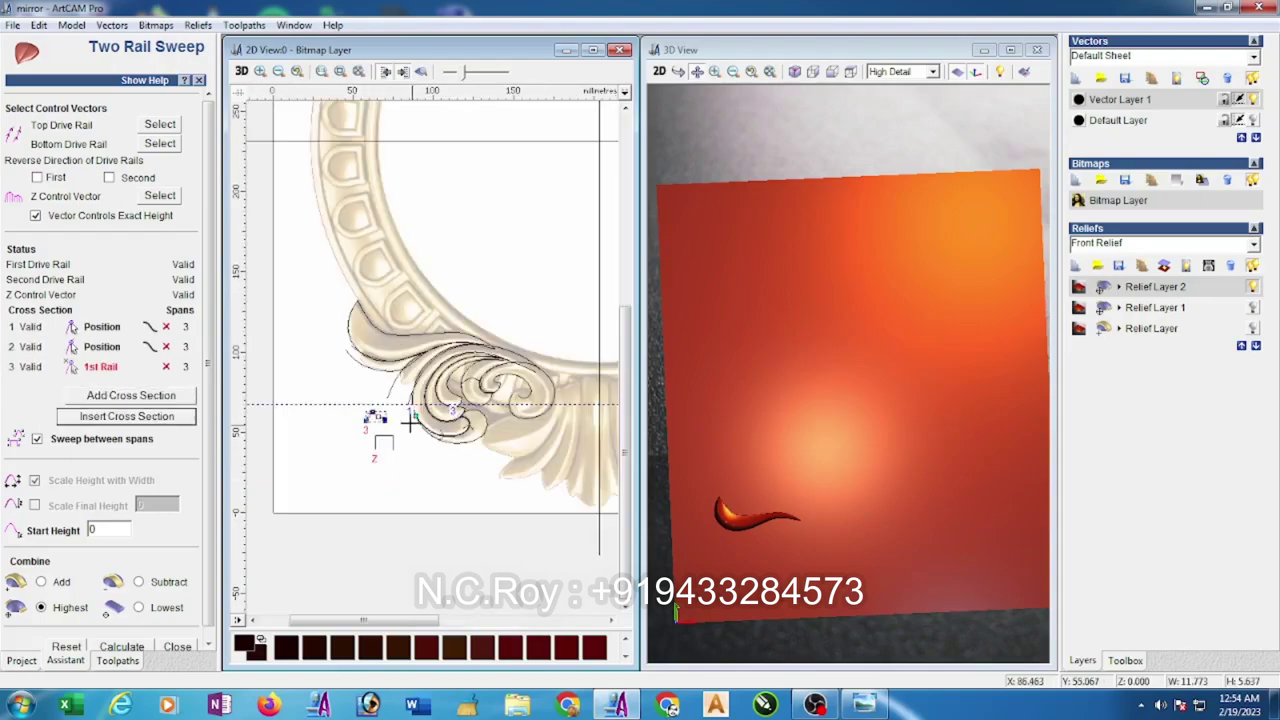
click(483, 430)
click(466, 426)
scroll(200, 563, down, 1)
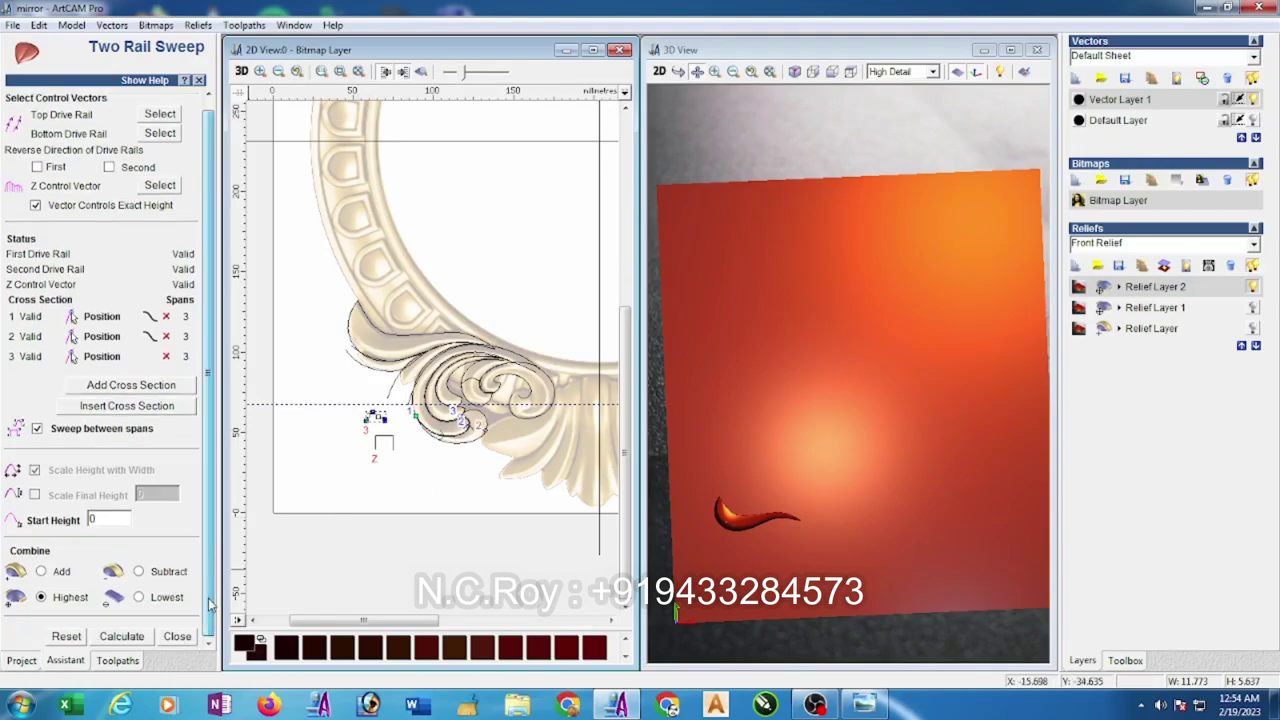
click(121, 636)
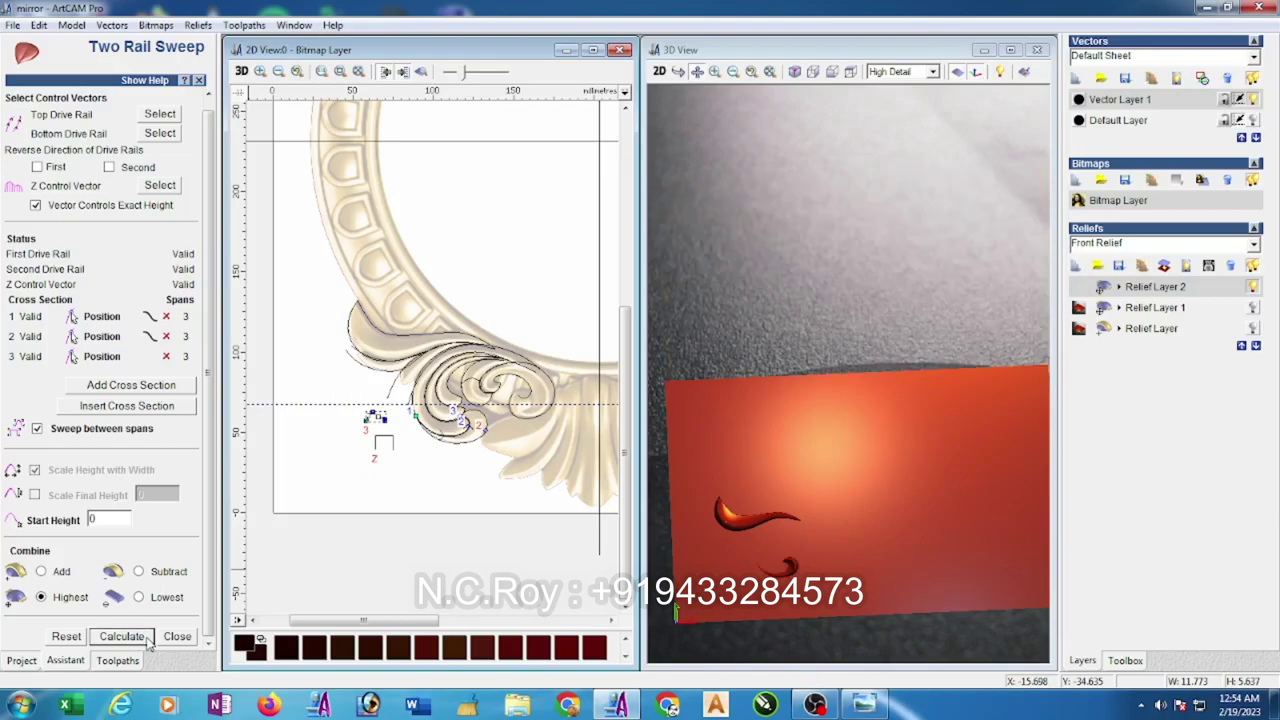
- Use the outermost scroll band's two edge curves as drive rails and calculate its sweep with the same profile settings
scroll(450, 430, up, 4)
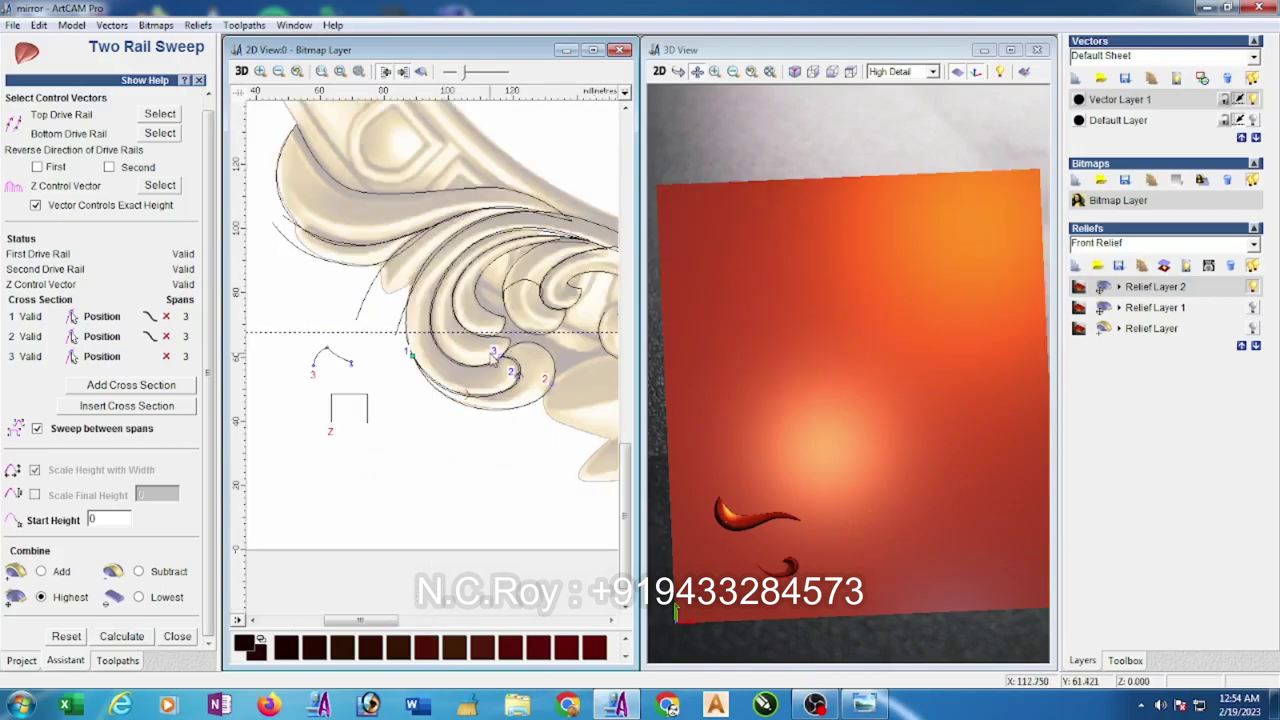
click(267, 334)
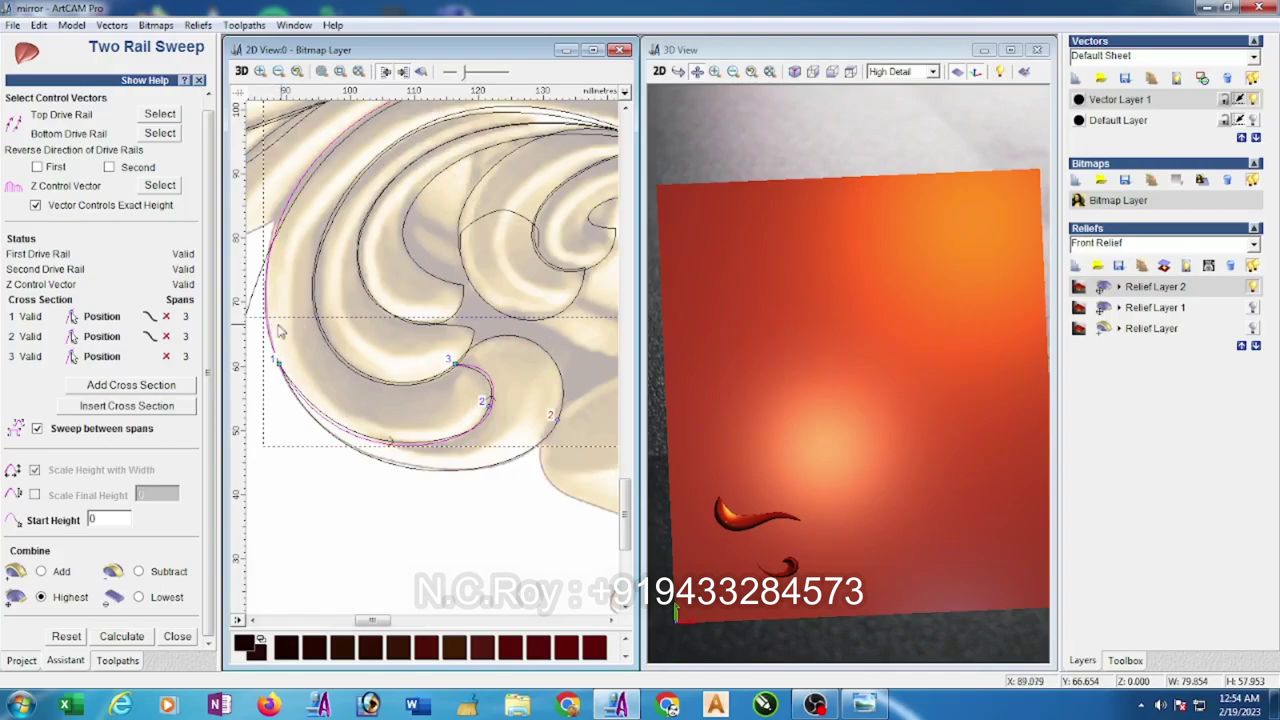
click(387, 382)
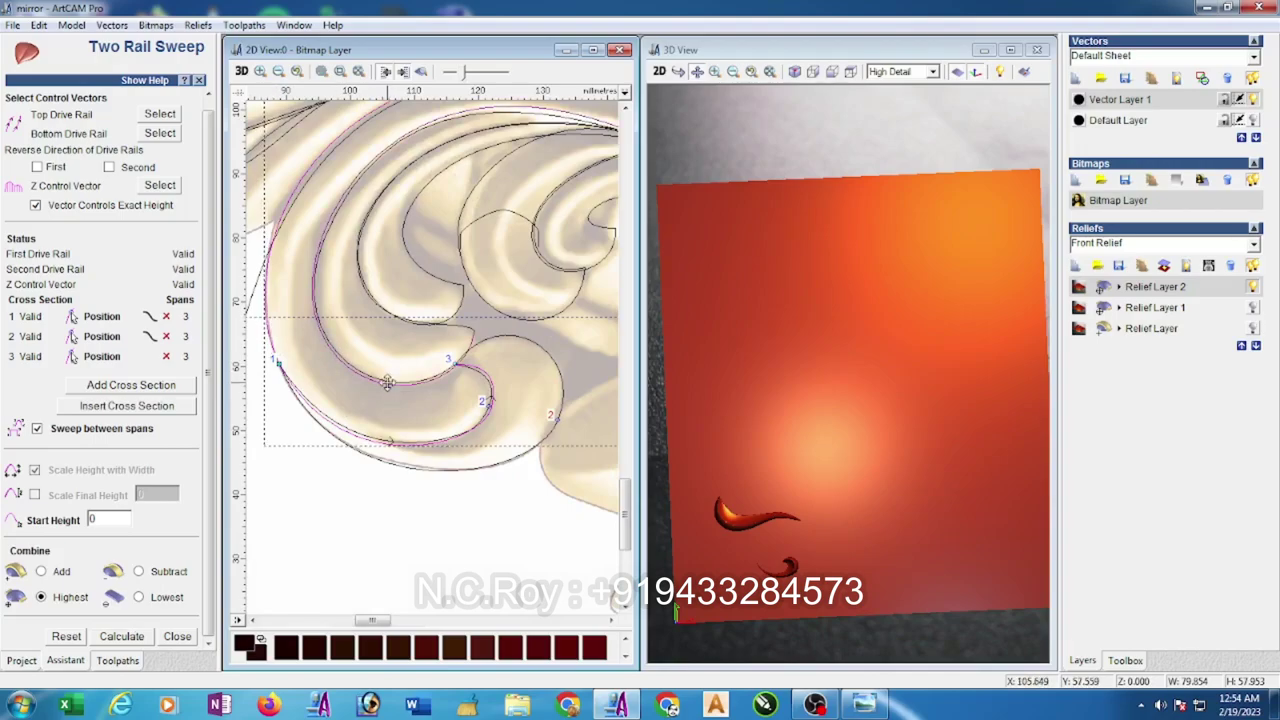
click(273, 342)
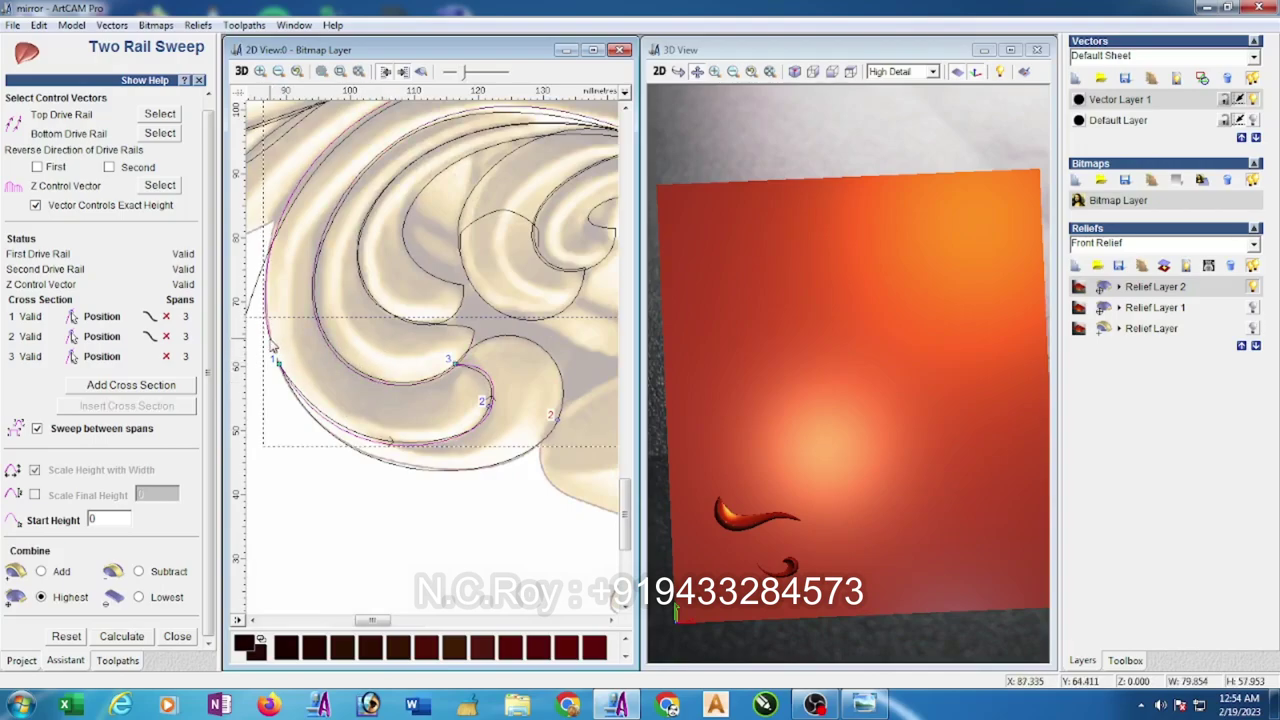
scroll(388, 369, up, 2)
click(497, 393)
click(166, 117)
click(121, 636)
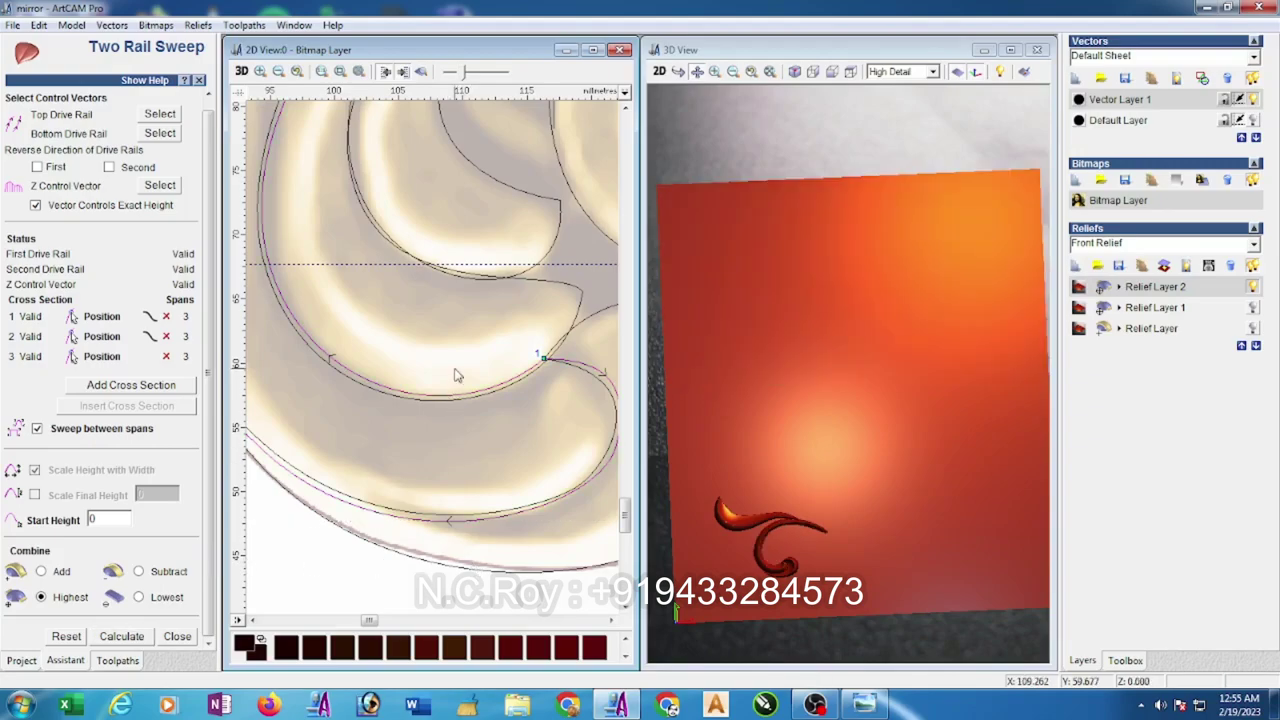
- Set the smaller inner scroll's outer and inner edge curves as drive rails and calculate its sweep
scroll(454, 371, down, 1)
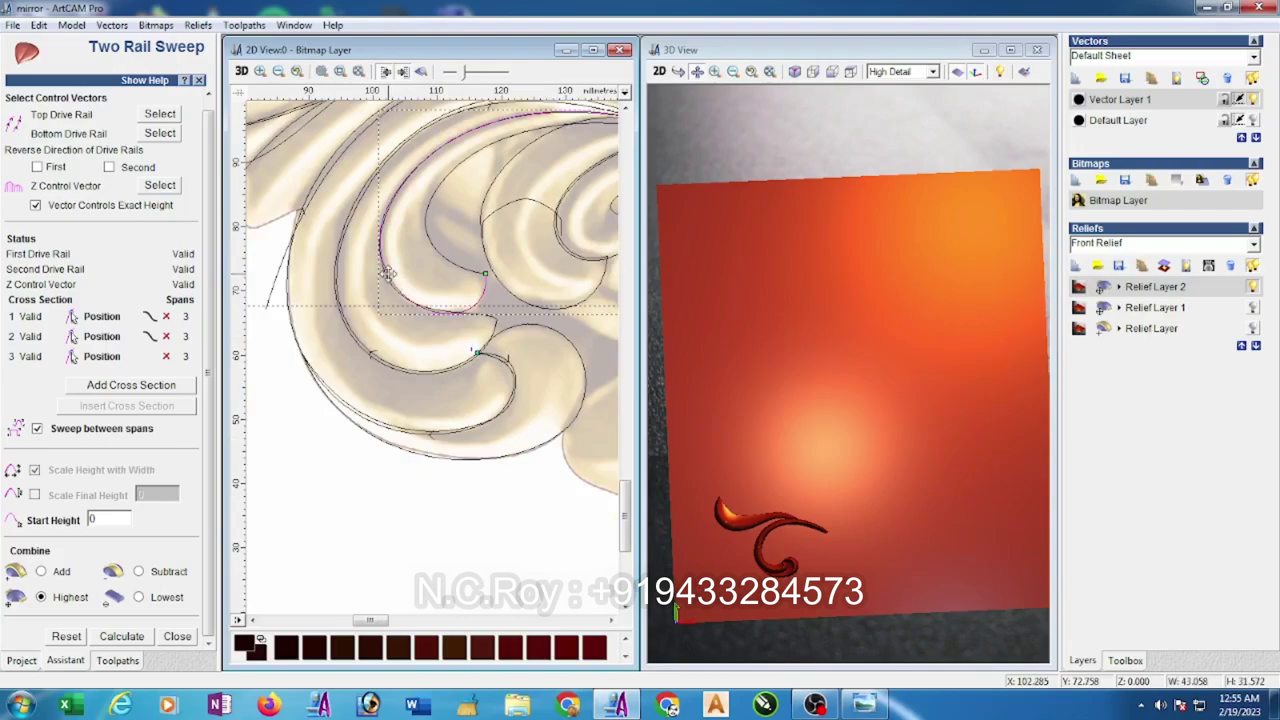
click(452, 270)
click(160, 116)
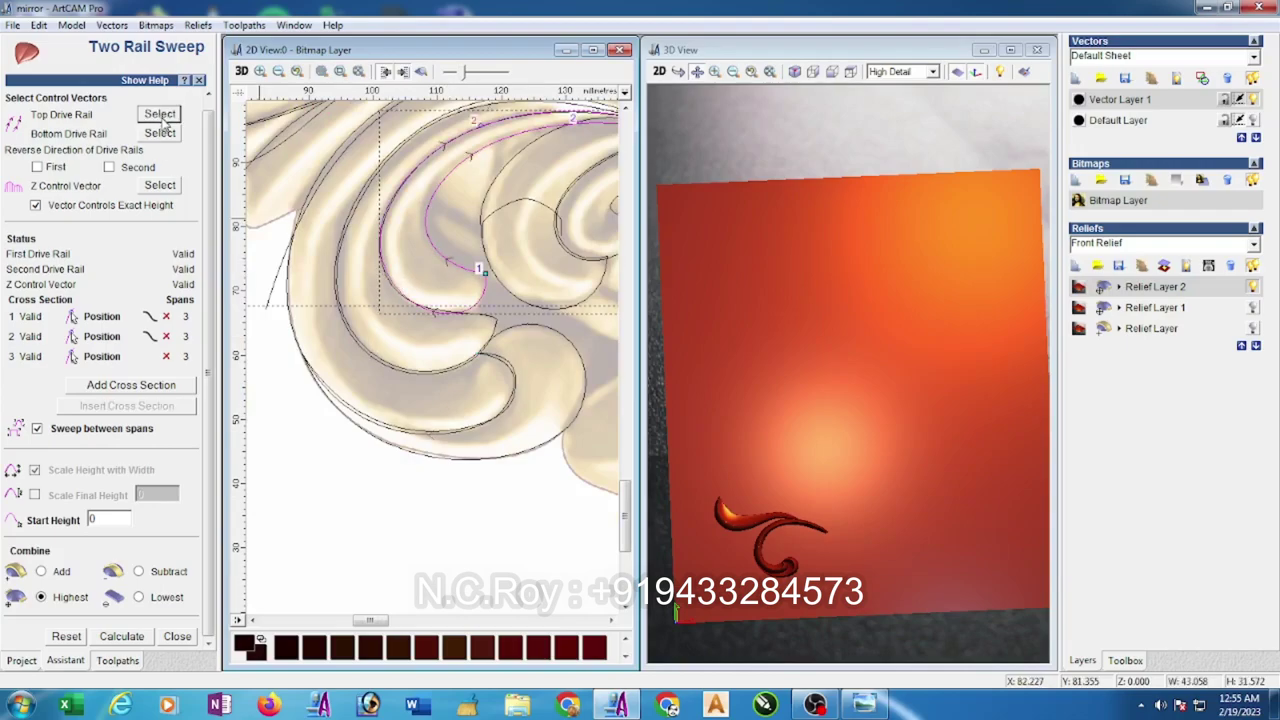
click(126, 637)
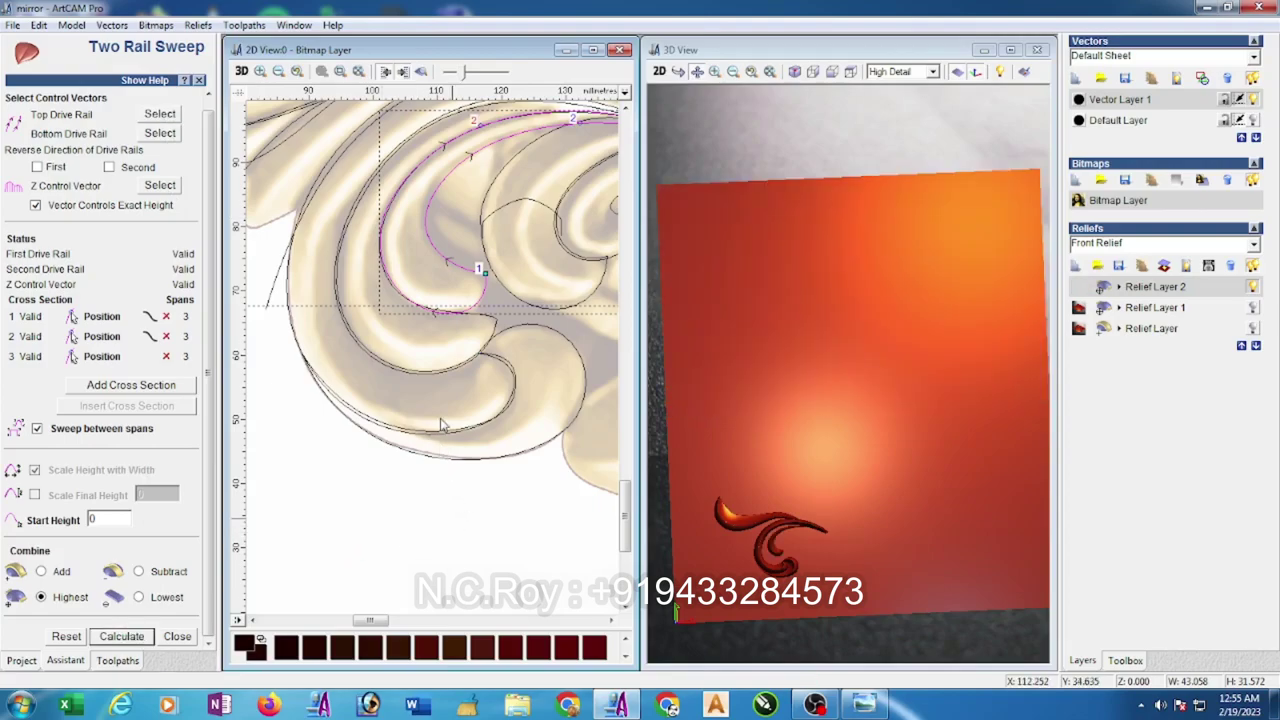
- Set the edge curves of the large spiral scroll nearest the frame's centre line as drive rails and calculate the sweep
scroll(440, 418, down, 1)
scroll(563, 231, down, 1)
scroll(461, 361, up, 1)
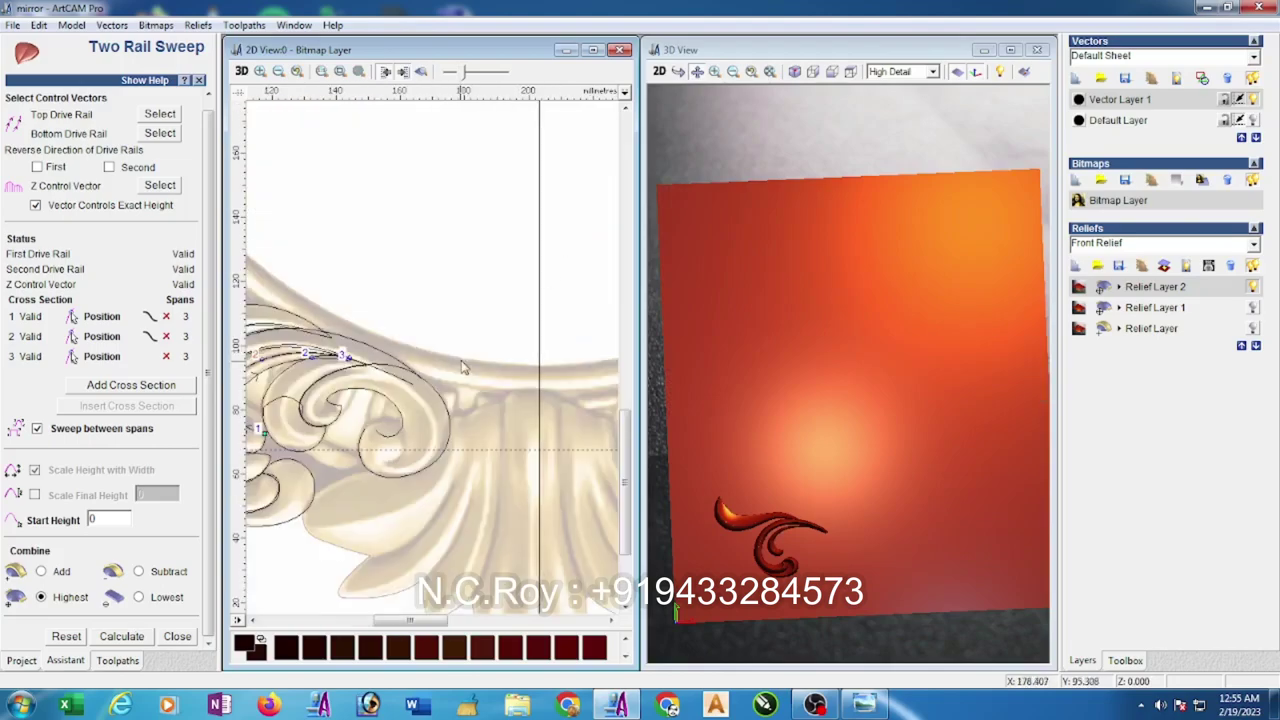
scroll(444, 405, down, 1)
shift+click(412, 389)
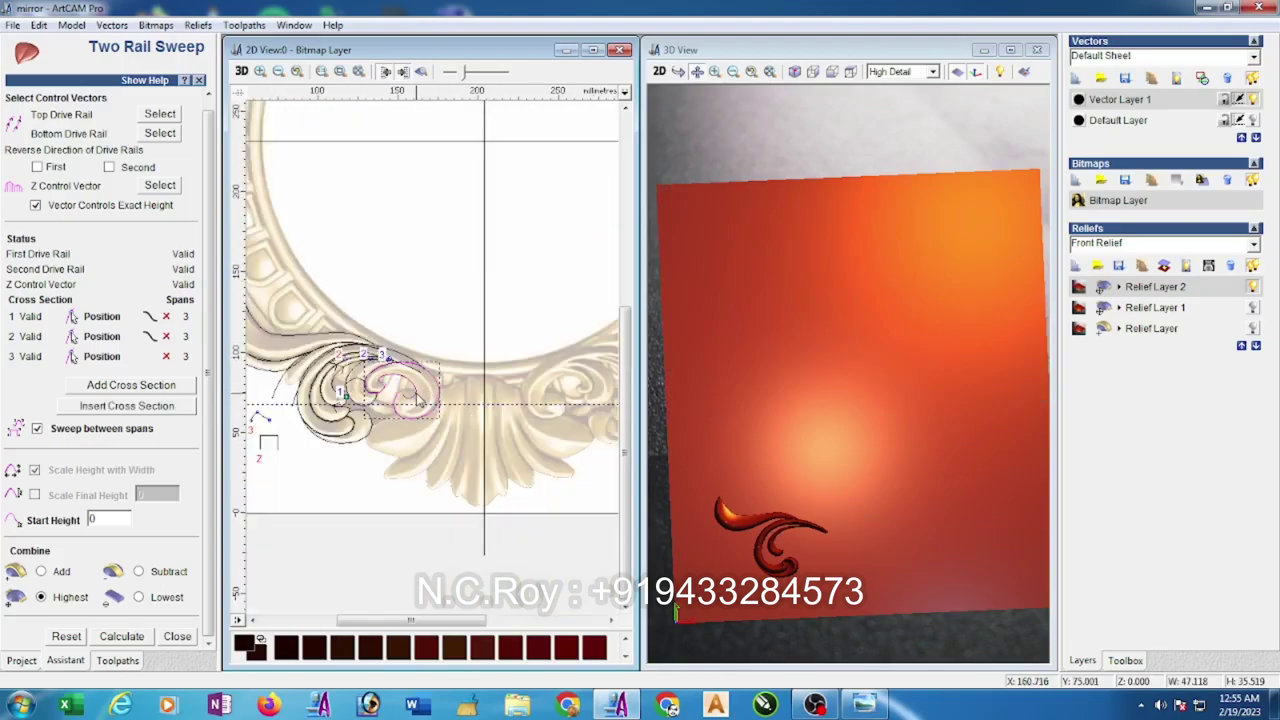
click(167, 117)
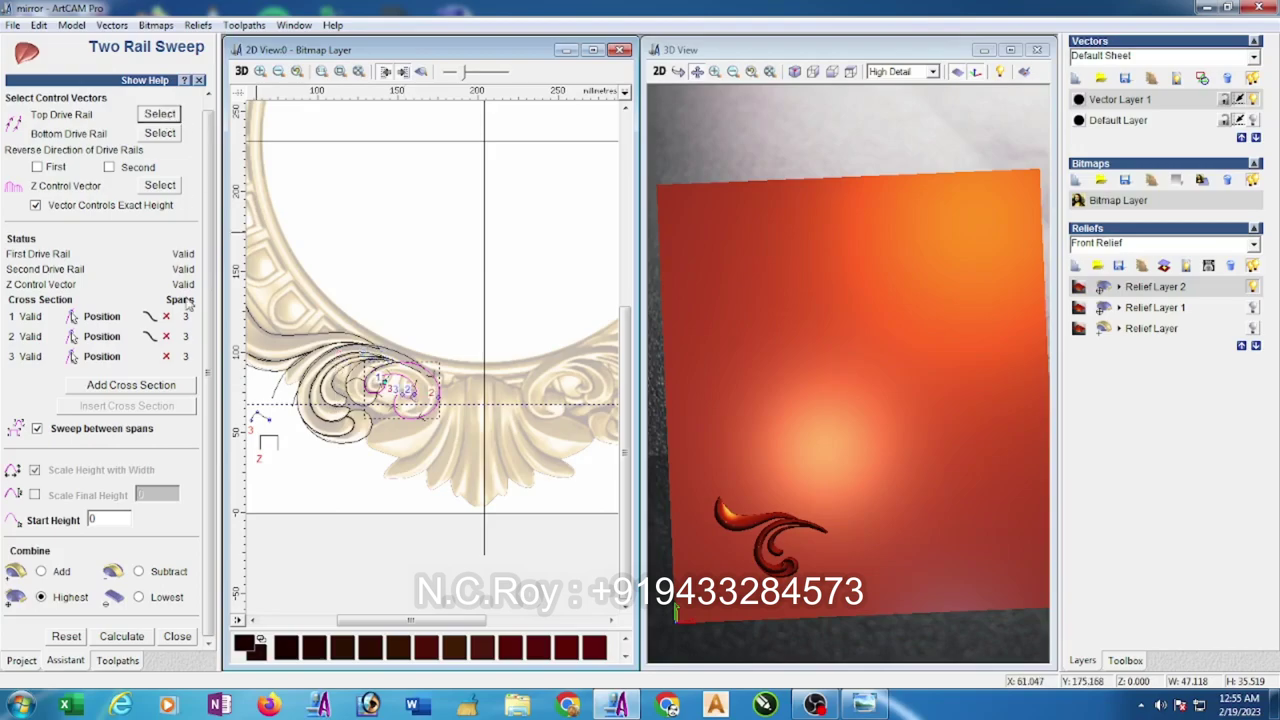
click(133, 638)
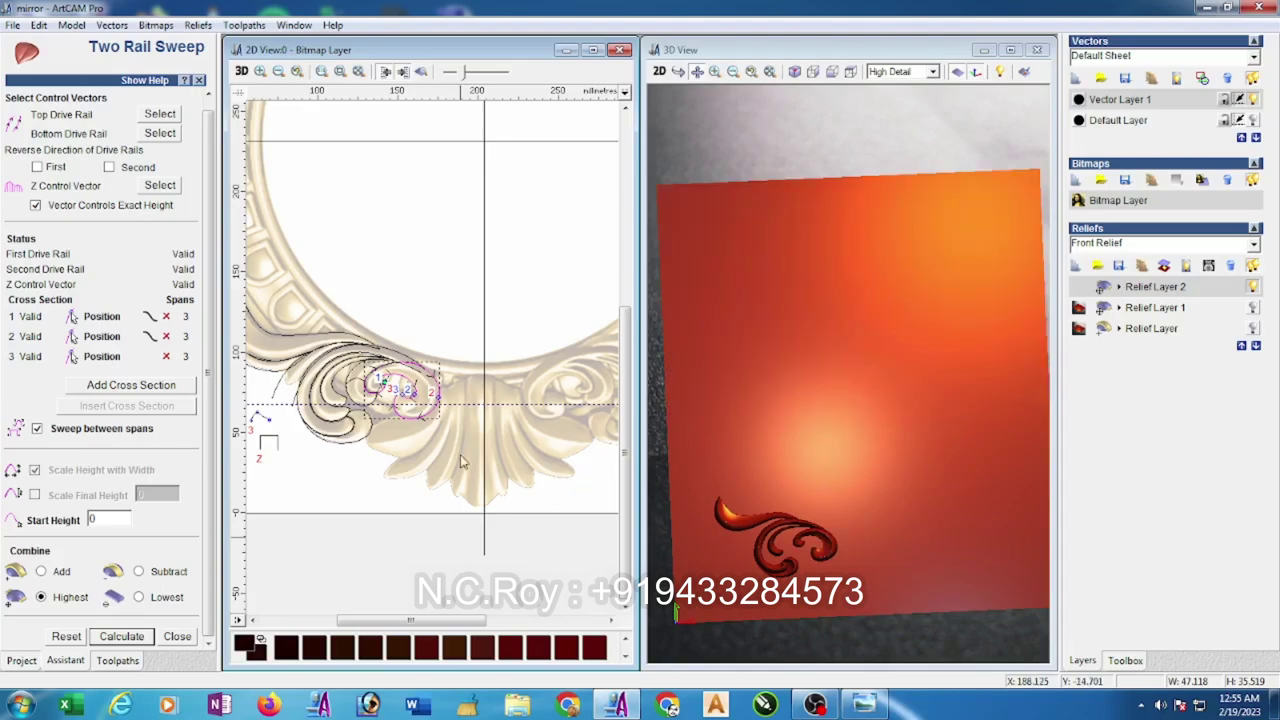
scroll(378, 310, down, 2)
scroll(366, 440, up, 2)
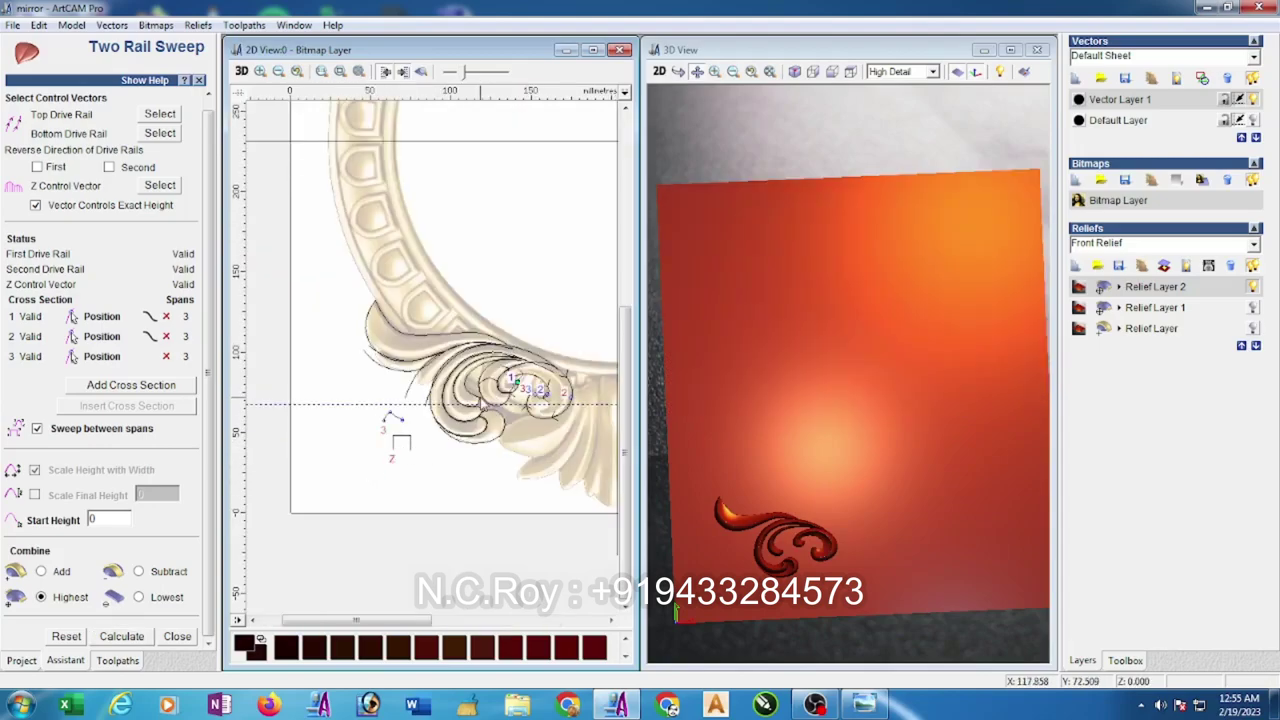
scroll(480, 402, up, 2)
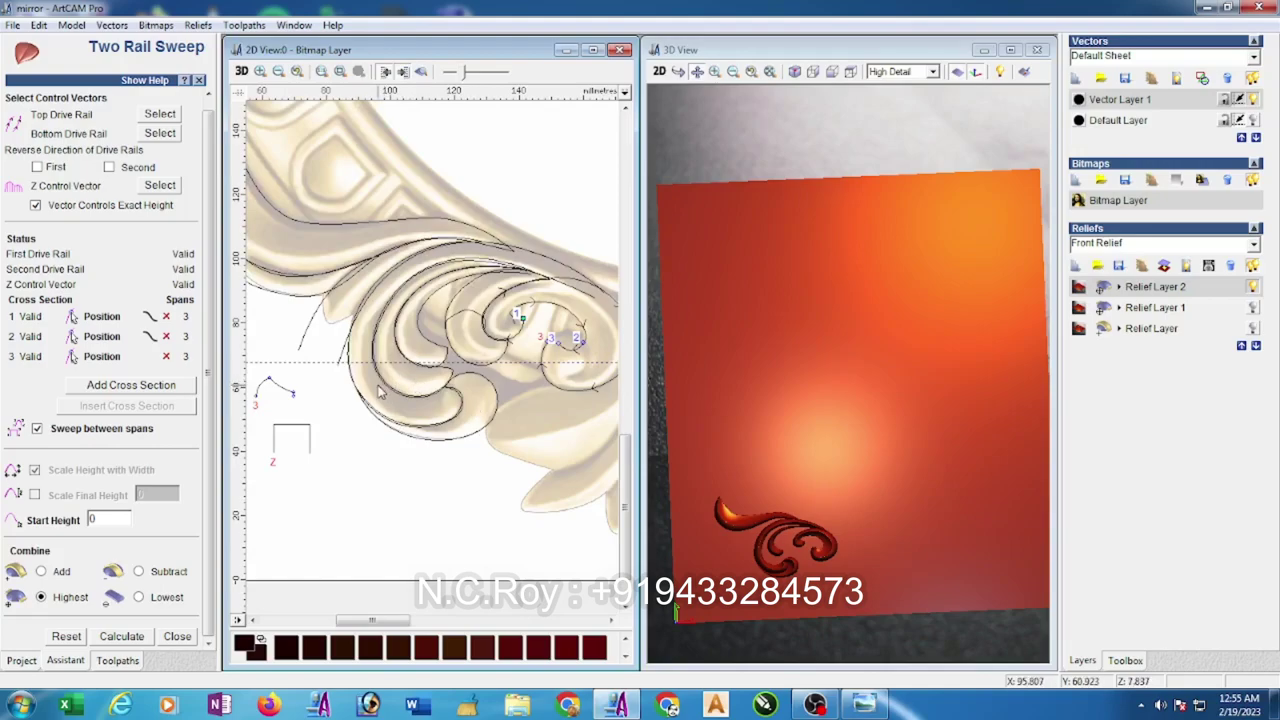
- Remove the three existing cross sections and set the edge curves of the middle scroll band, inside the outermost band, as drive rails
click(167, 357)
click(167, 335)
click(167, 316)
click(403, 396)
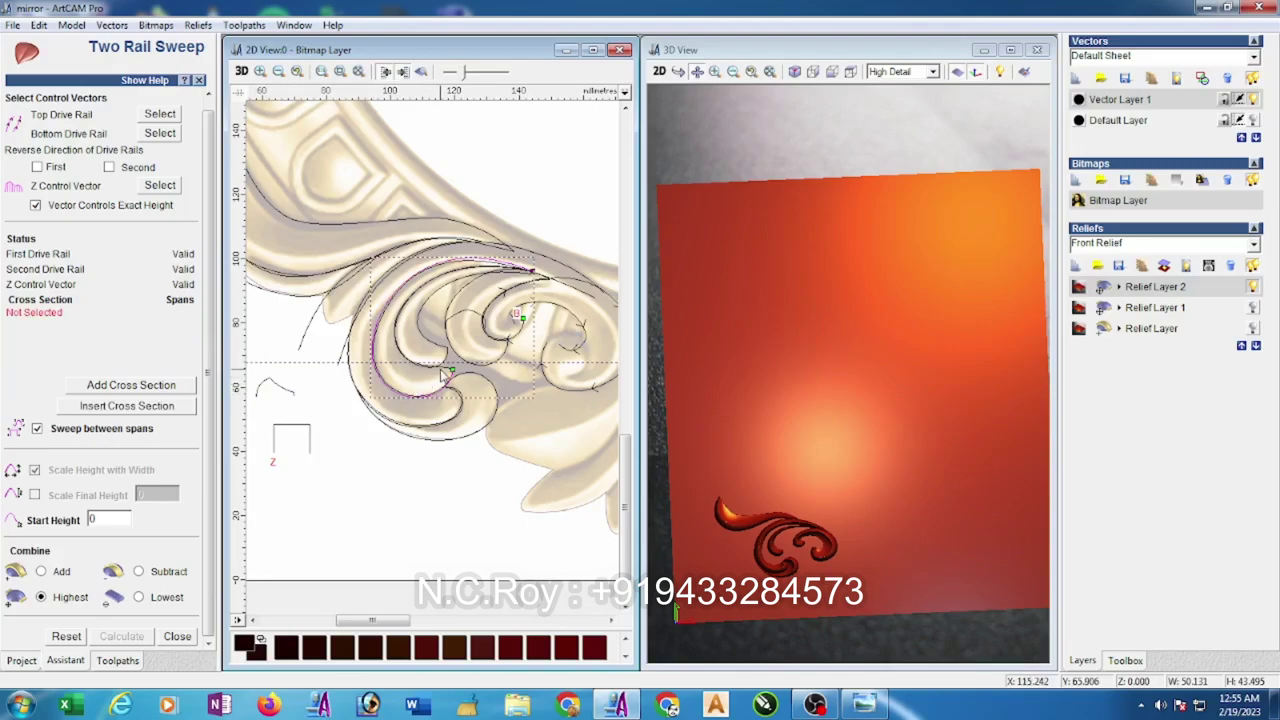
click(166, 114)
click(466, 309)
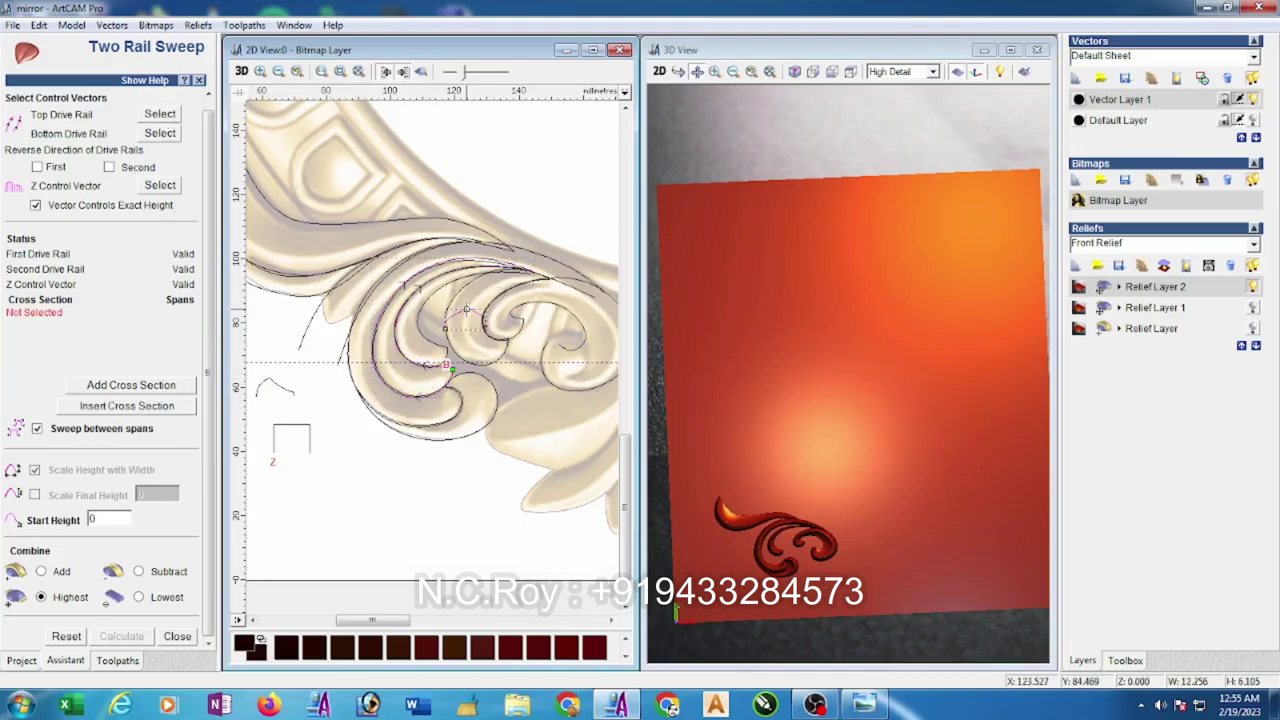
- Add the symmetric arc below the scroll as cross section, assign the box-shaped vector as Z control, and calculate the middle band's sweep
click(436, 440)
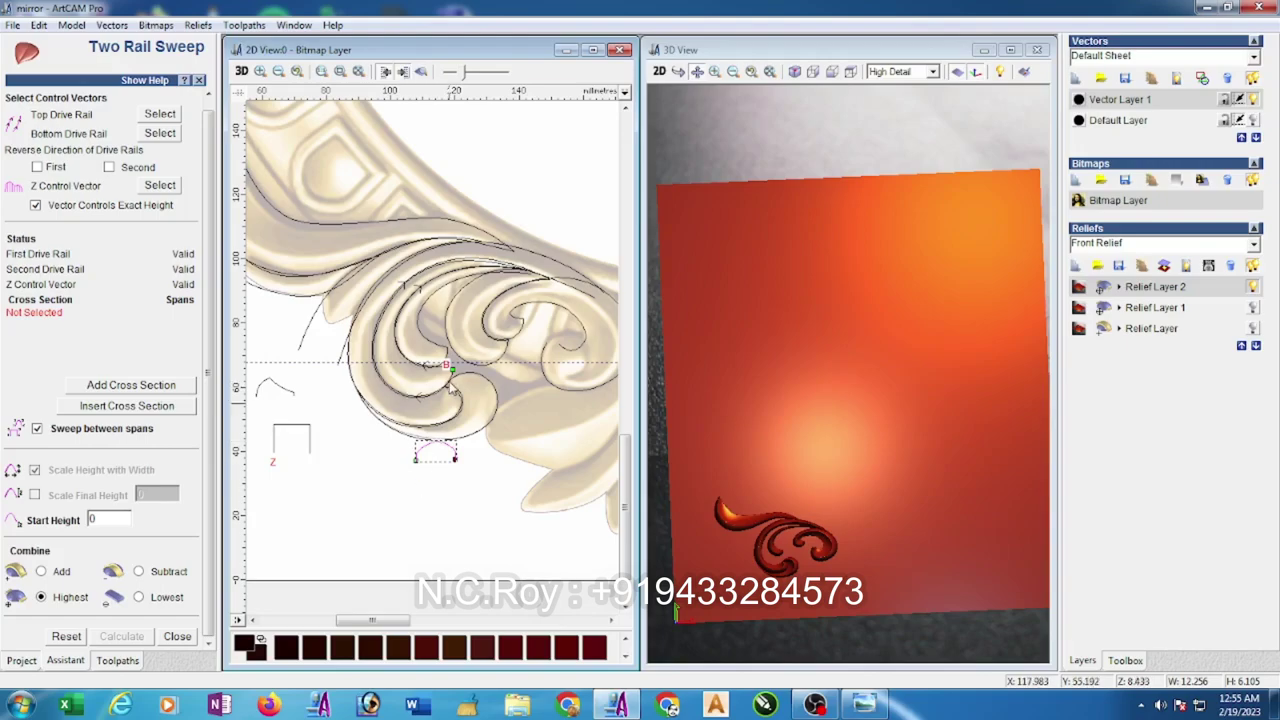
click(172, 389)
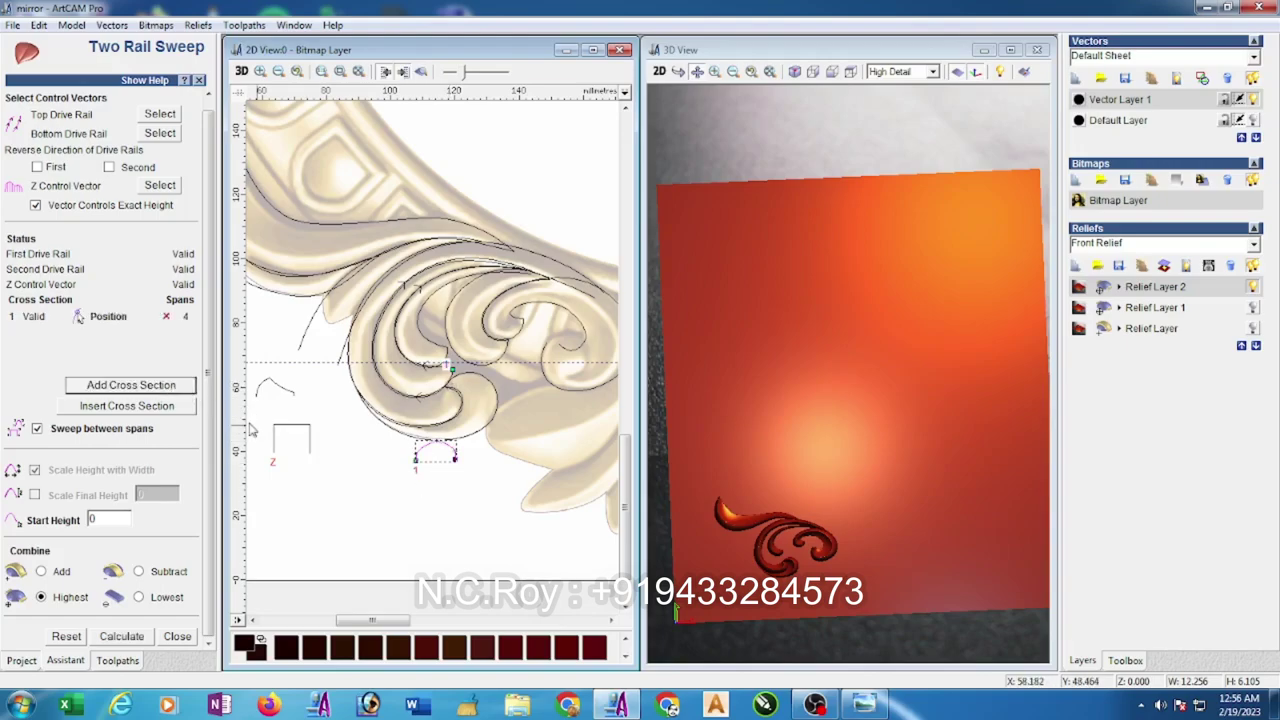
click(310, 440)
click(163, 187)
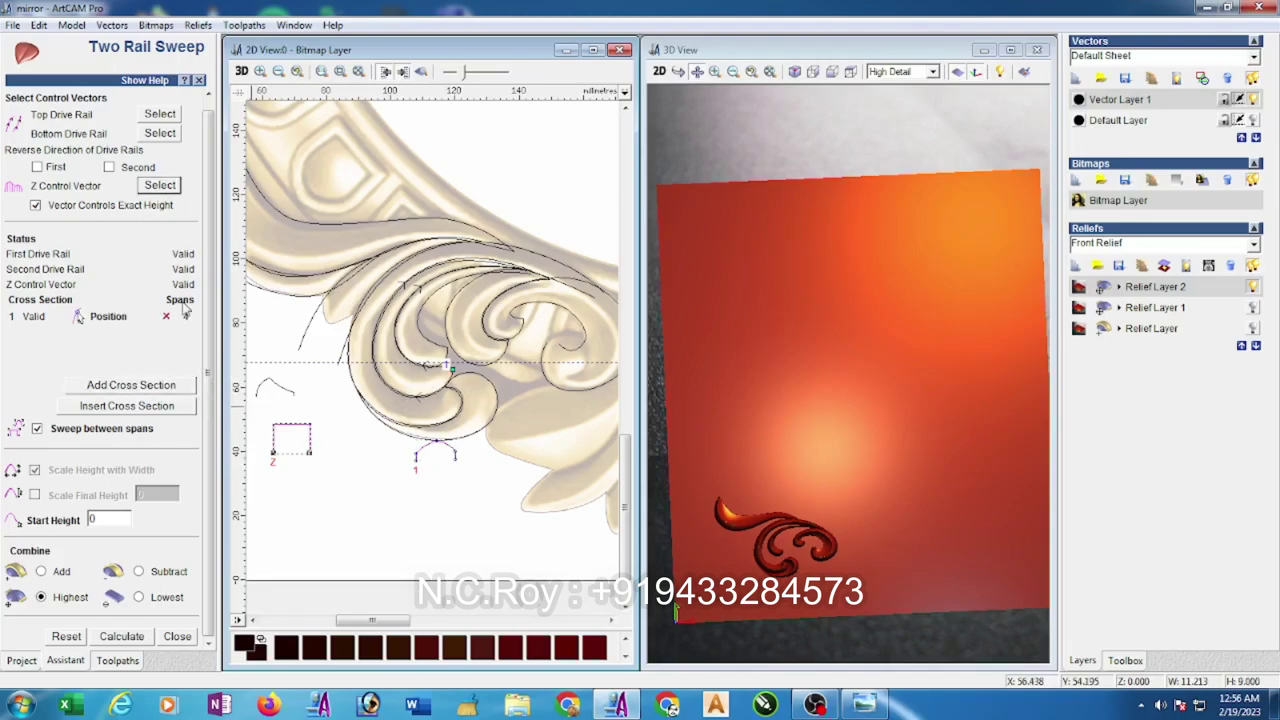
click(127, 640)
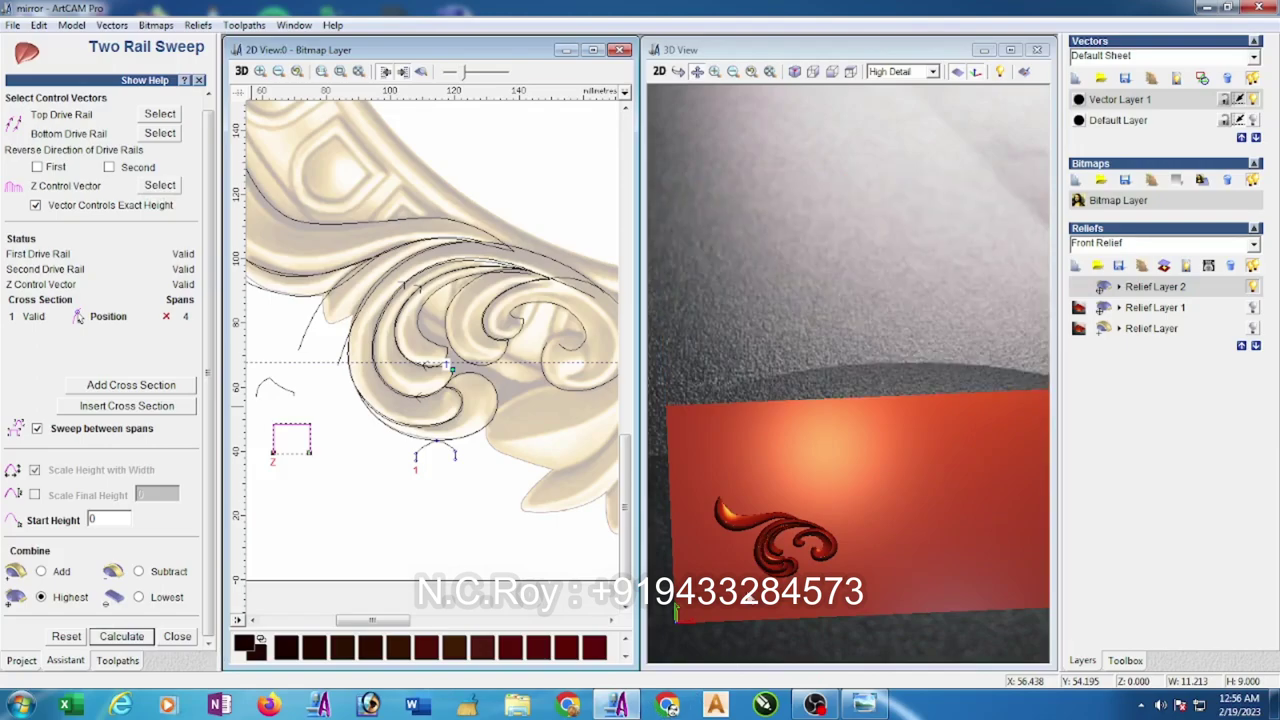
- Set the two edge curves of the neighbouring inner scroll band as drive rails and calculate its sweep with the same profile
click(455, 345)
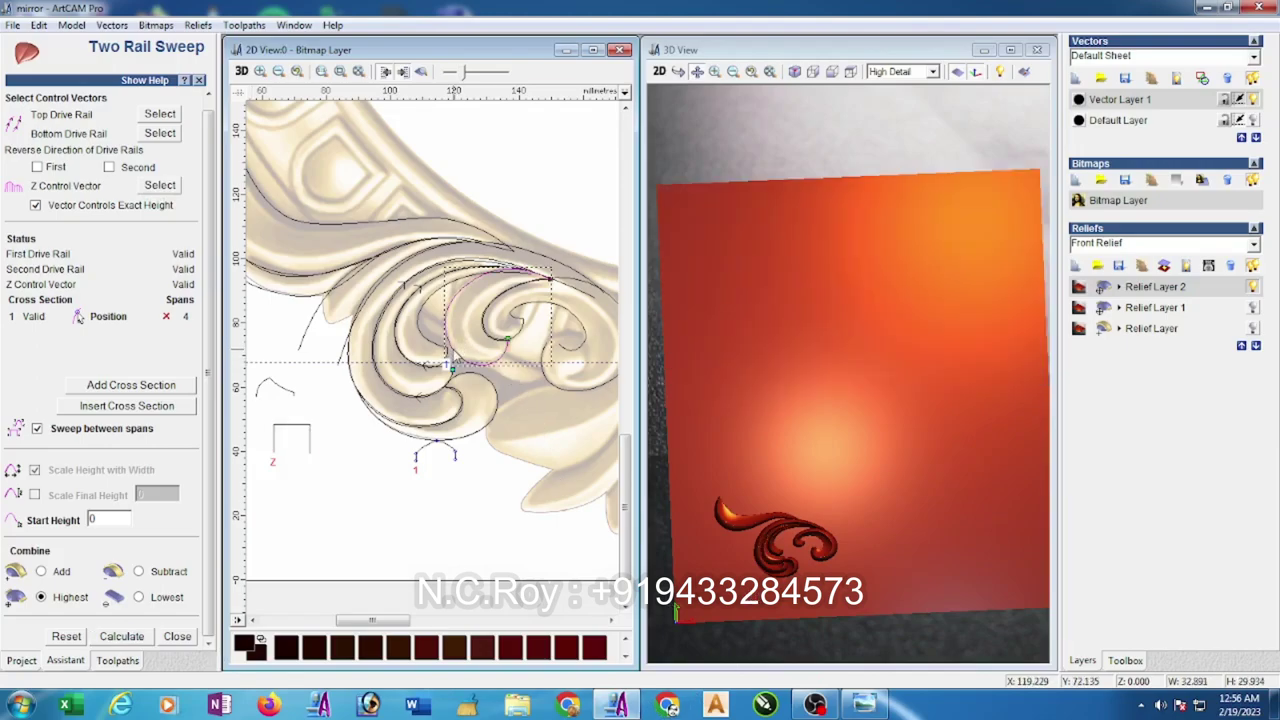
click(486, 340)
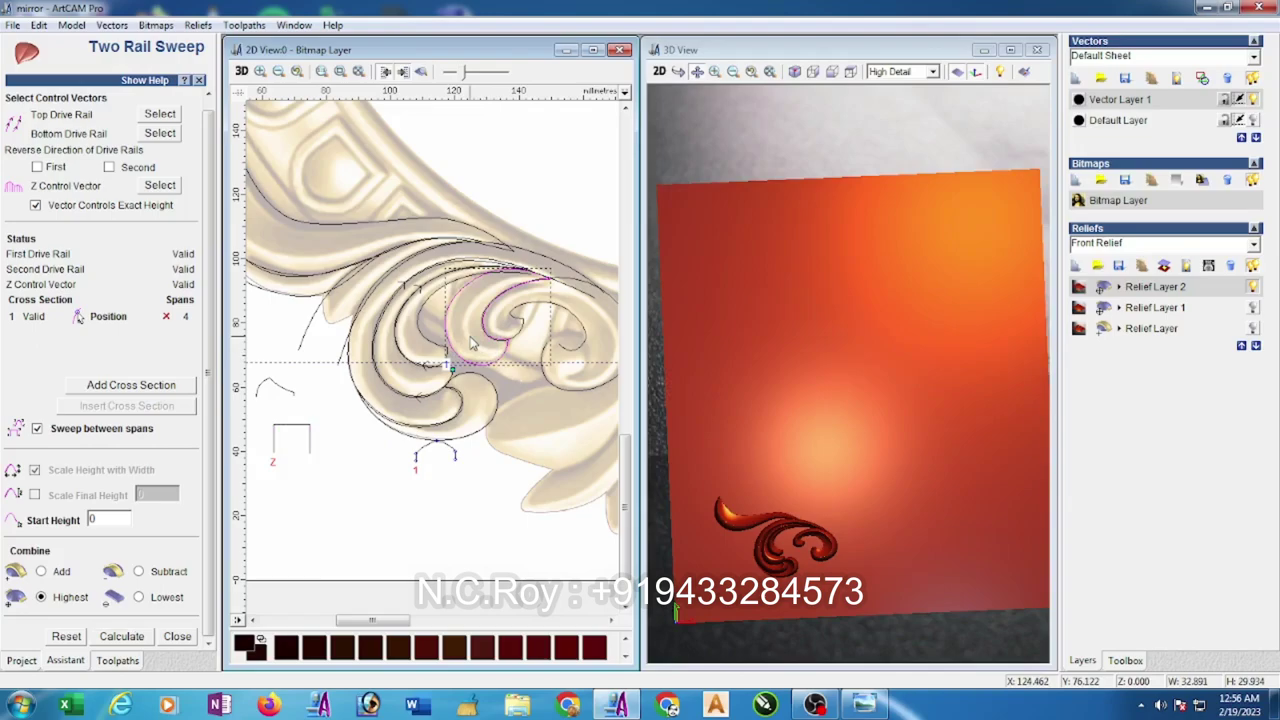
click(164, 114)
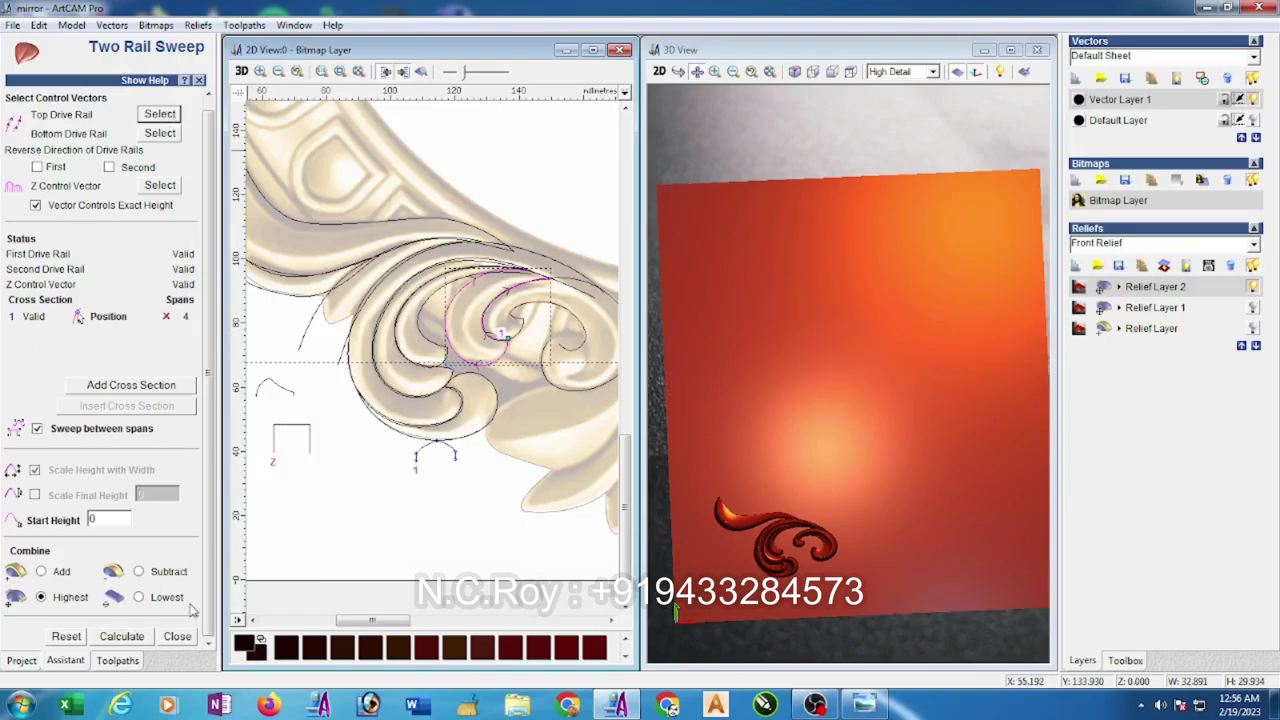
click(115, 637)
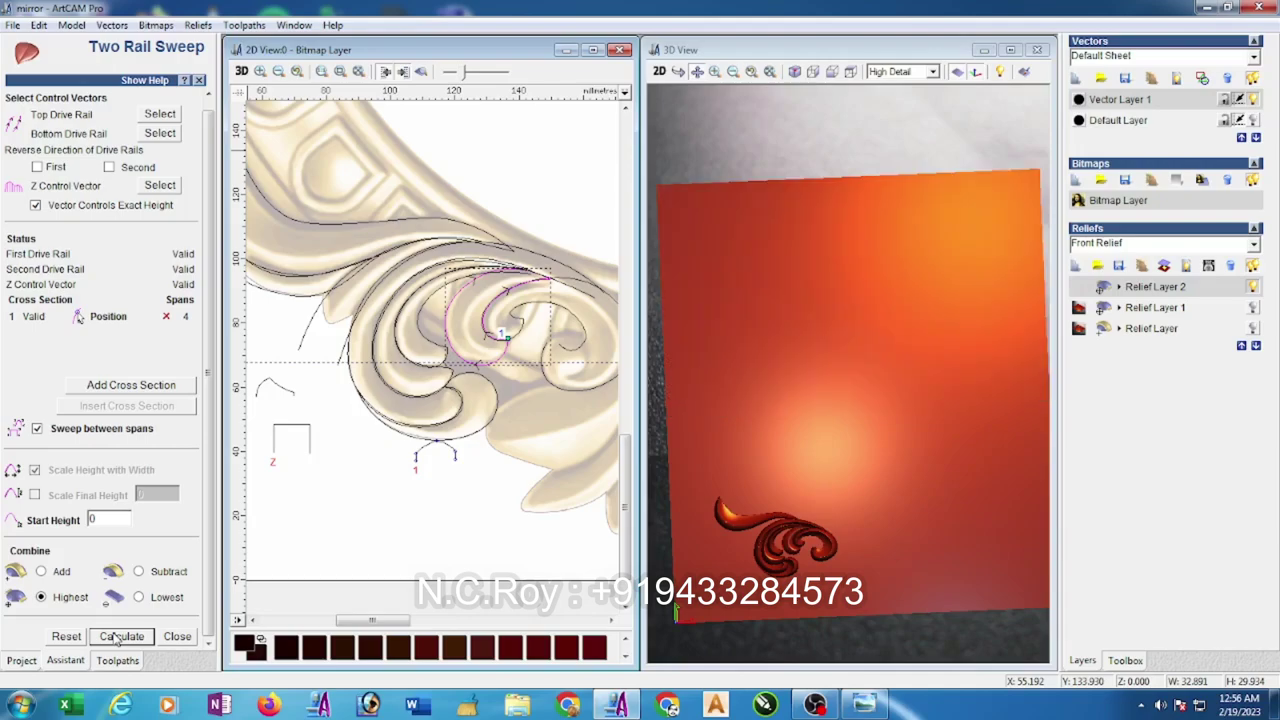
- Create a new relief layer above Relief Layer 2 and set its combine mode to merge high
scroll(437, 220, down, 4)
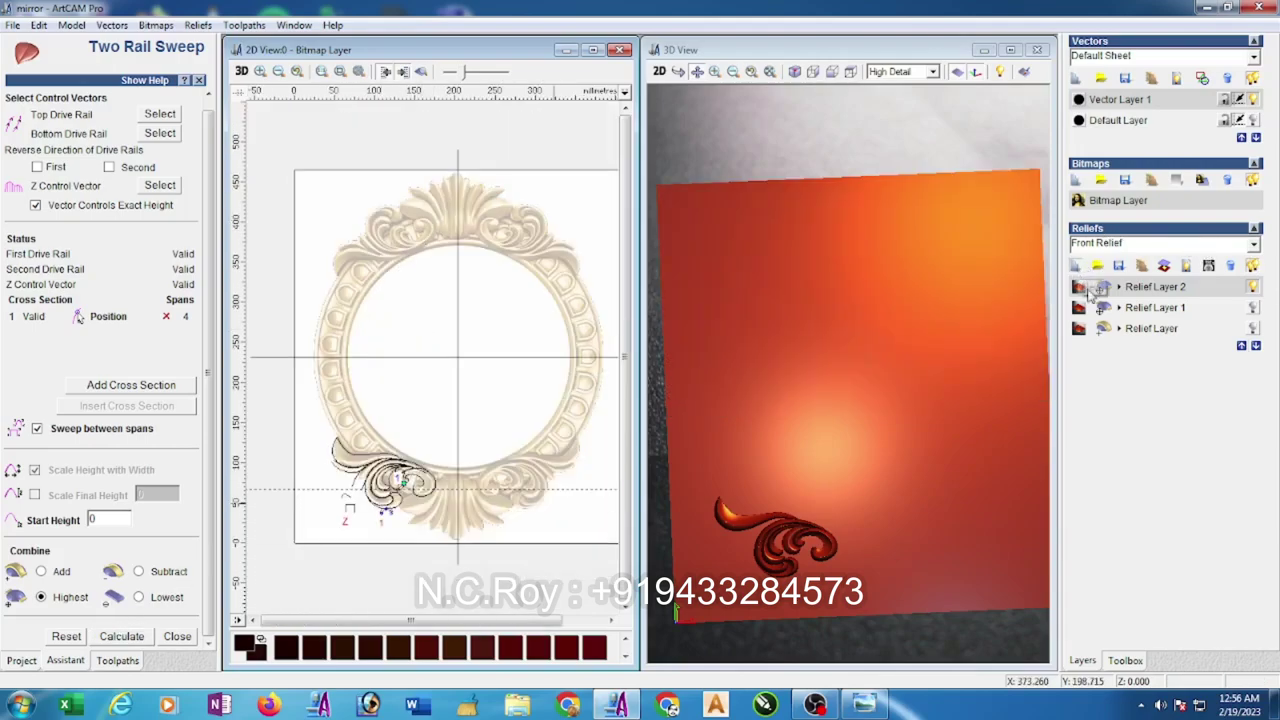
click(1119, 289)
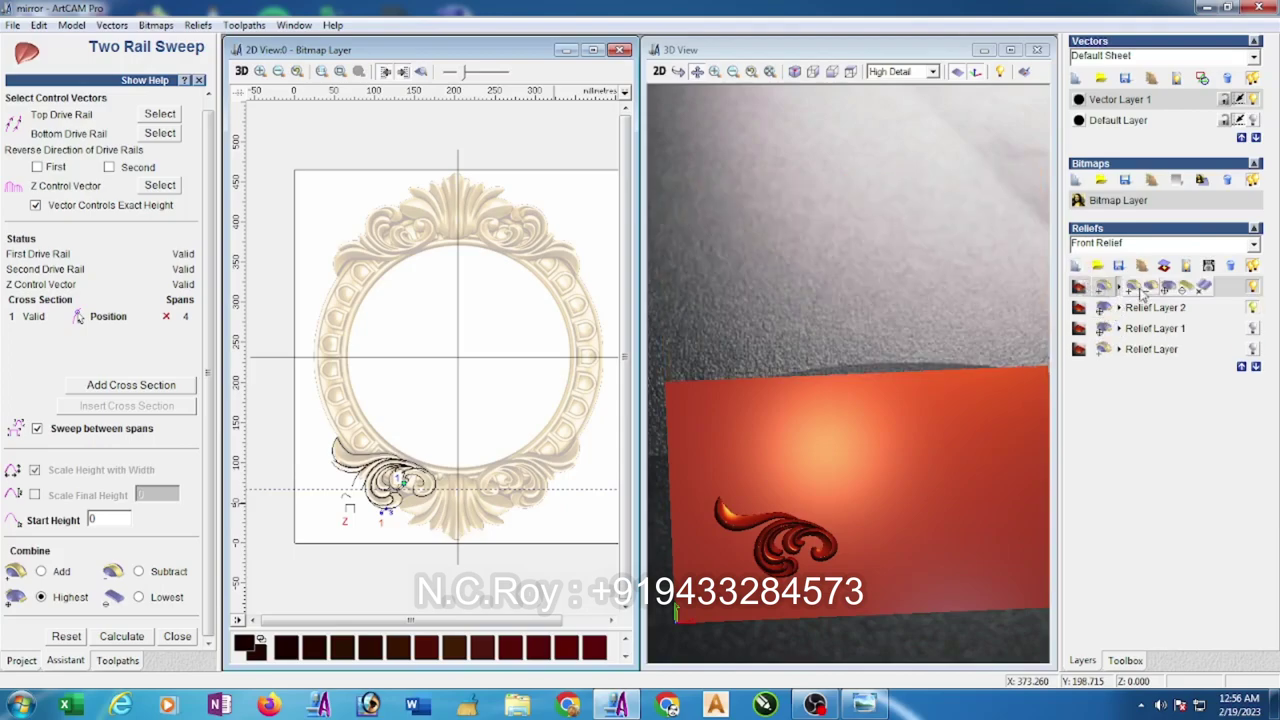
click(1170, 289)
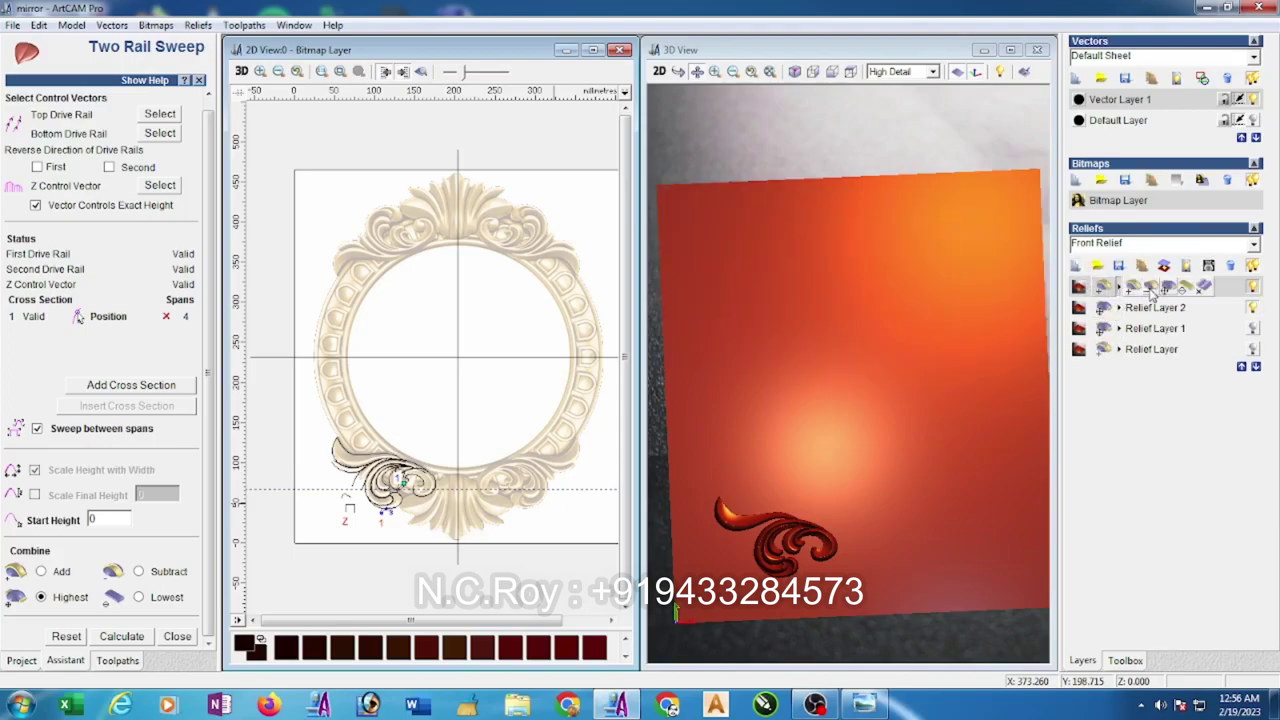
- Use the edge curves of the long leaf below the upper scroll as drive rails and calculate its sweep on Relief Layer 3
scroll(322, 492, up, 5)
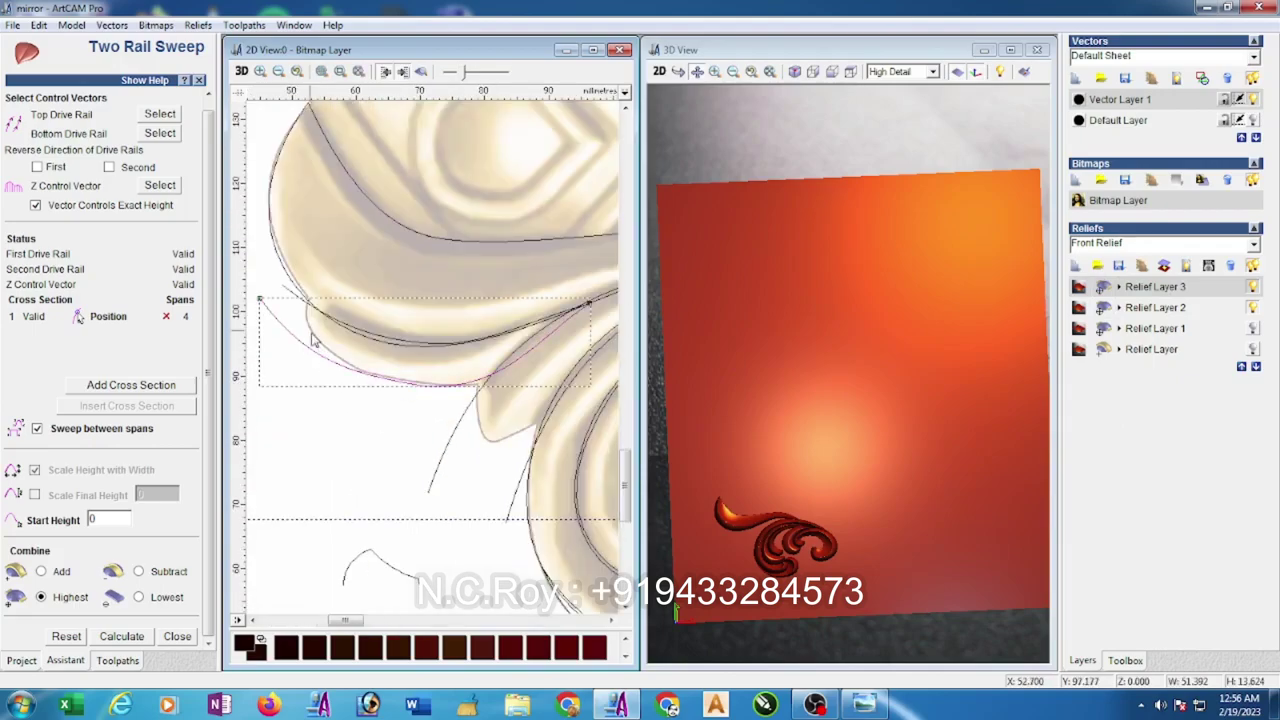
click(268, 286)
click(160, 115)
click(121, 637)
- Set the two edge curves of the adjacent short leaf lobe as drive rails, calculate its sweep, and finish the Two Rail Sweep
click(443, 455)
shift+click(510, 504)
click(157, 116)
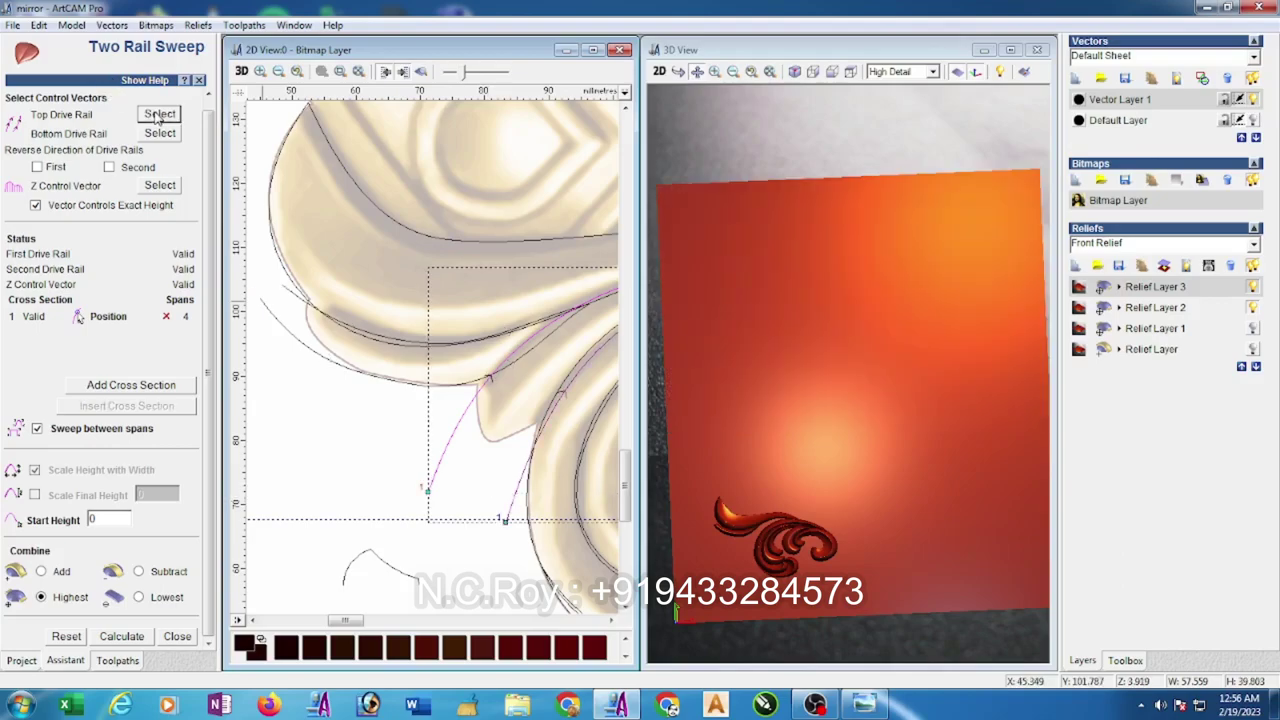
click(124, 637)
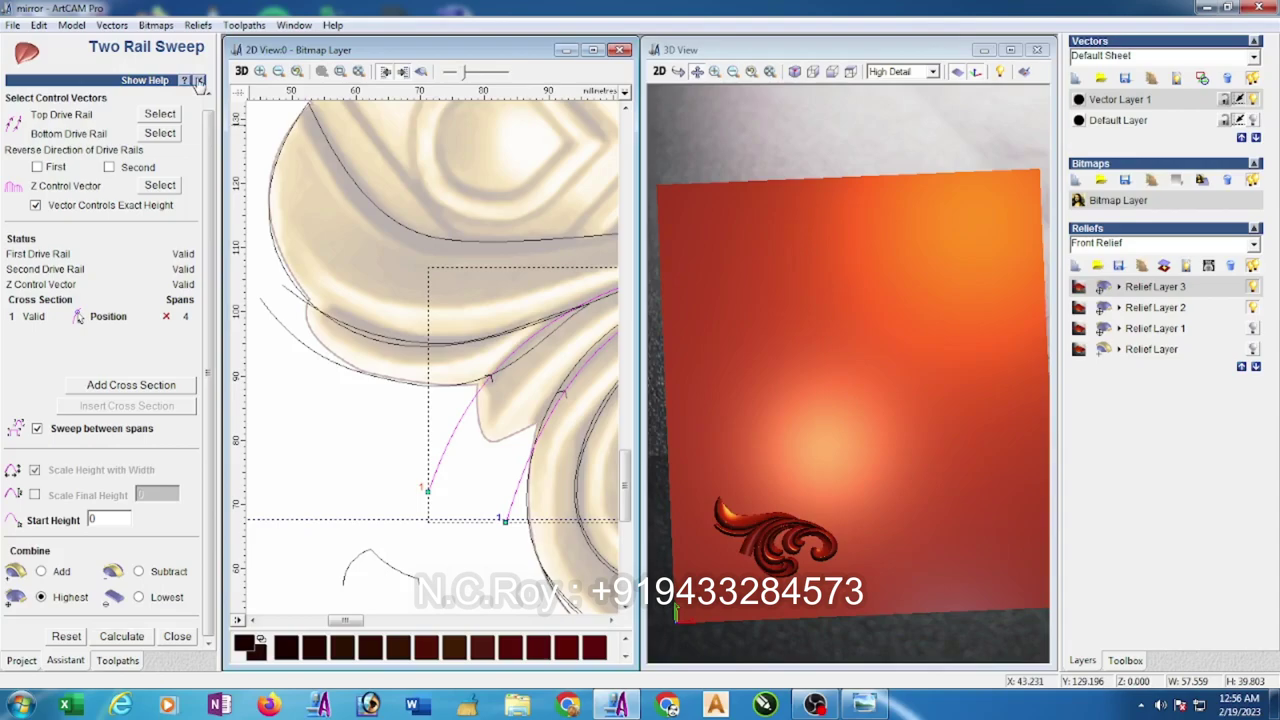
click(184, 637)
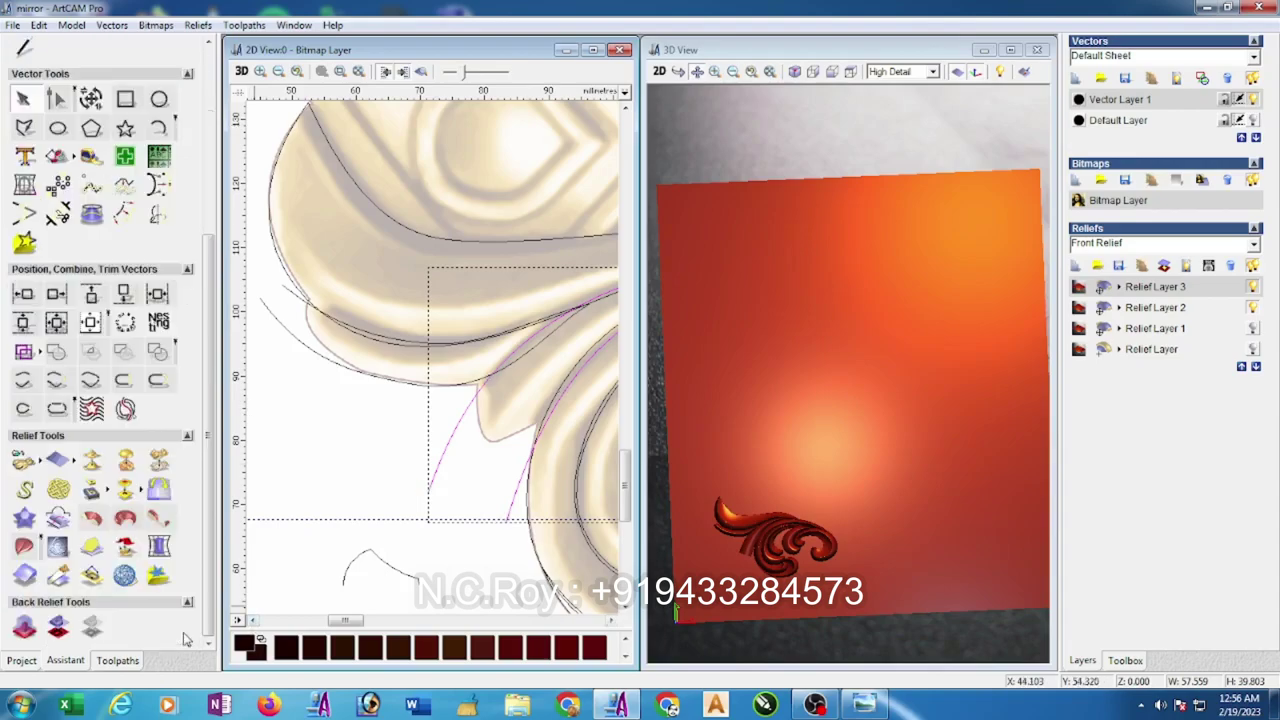
- Draw a polyline along the two leaf tips, loop it around their overhanging sweep ends, and close it
click(591, 50)
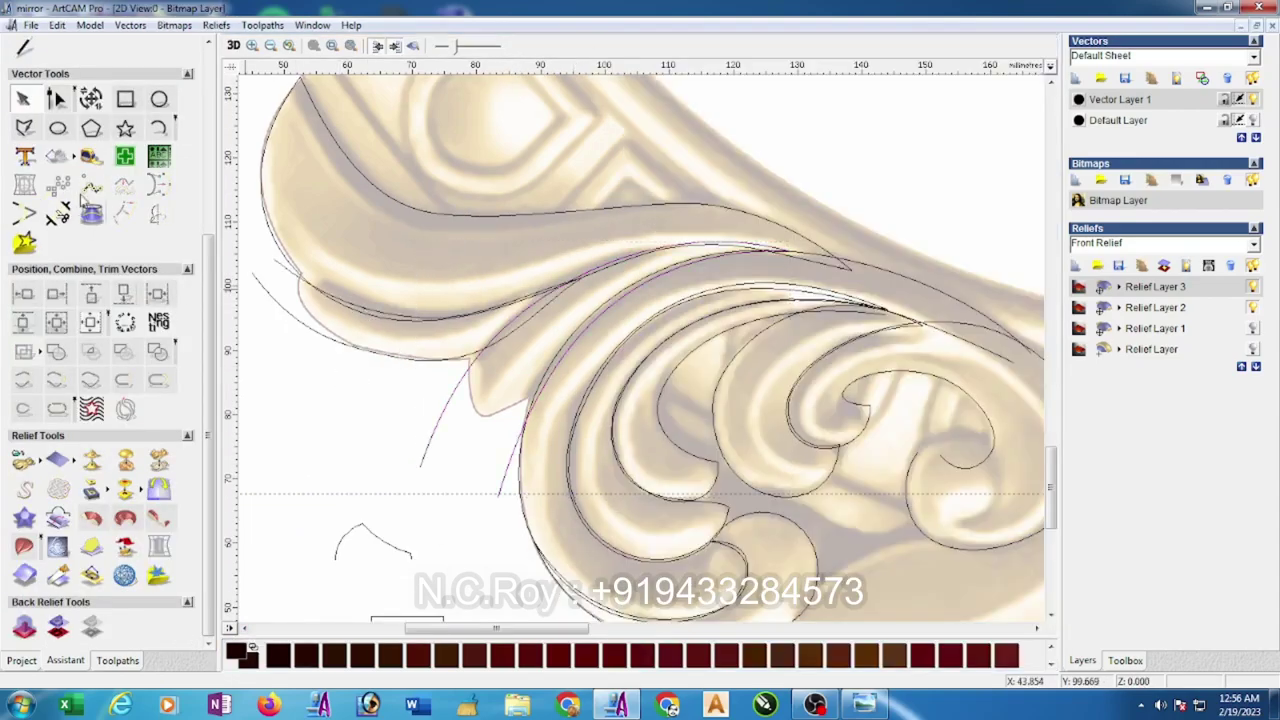
click(24, 128)
click(303, 274)
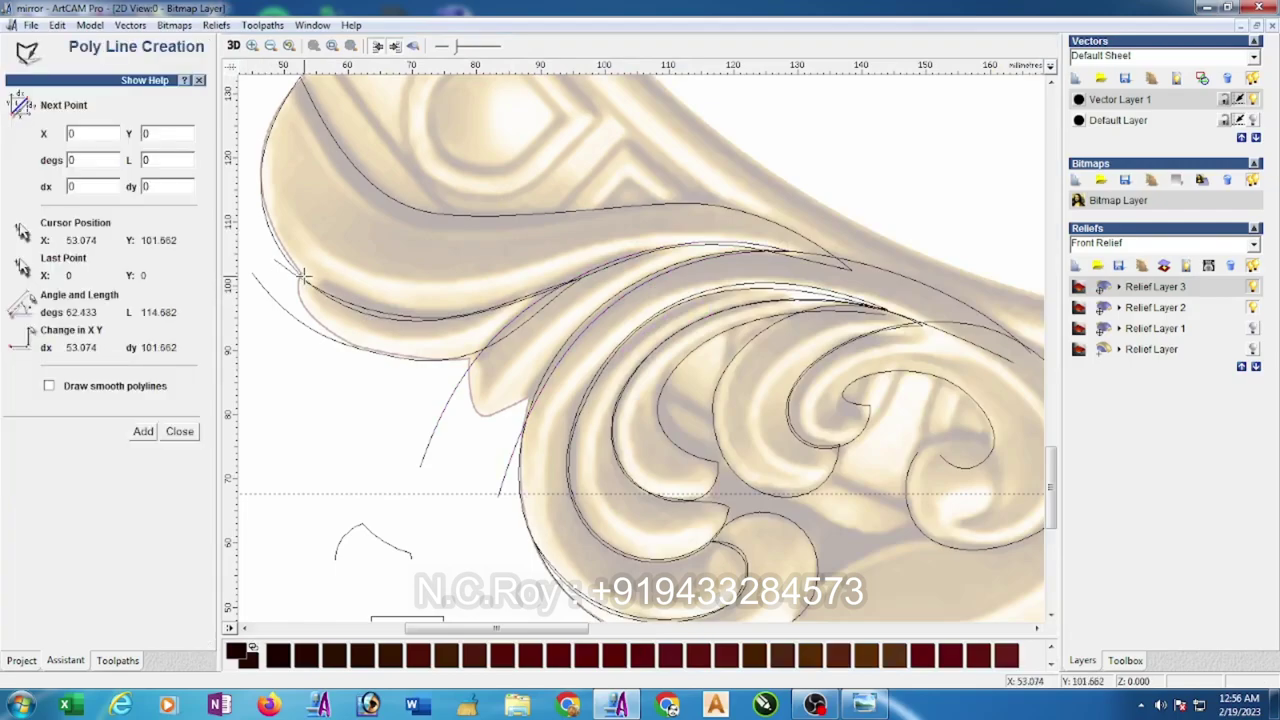
click(356, 347)
click(482, 352)
click(483, 411)
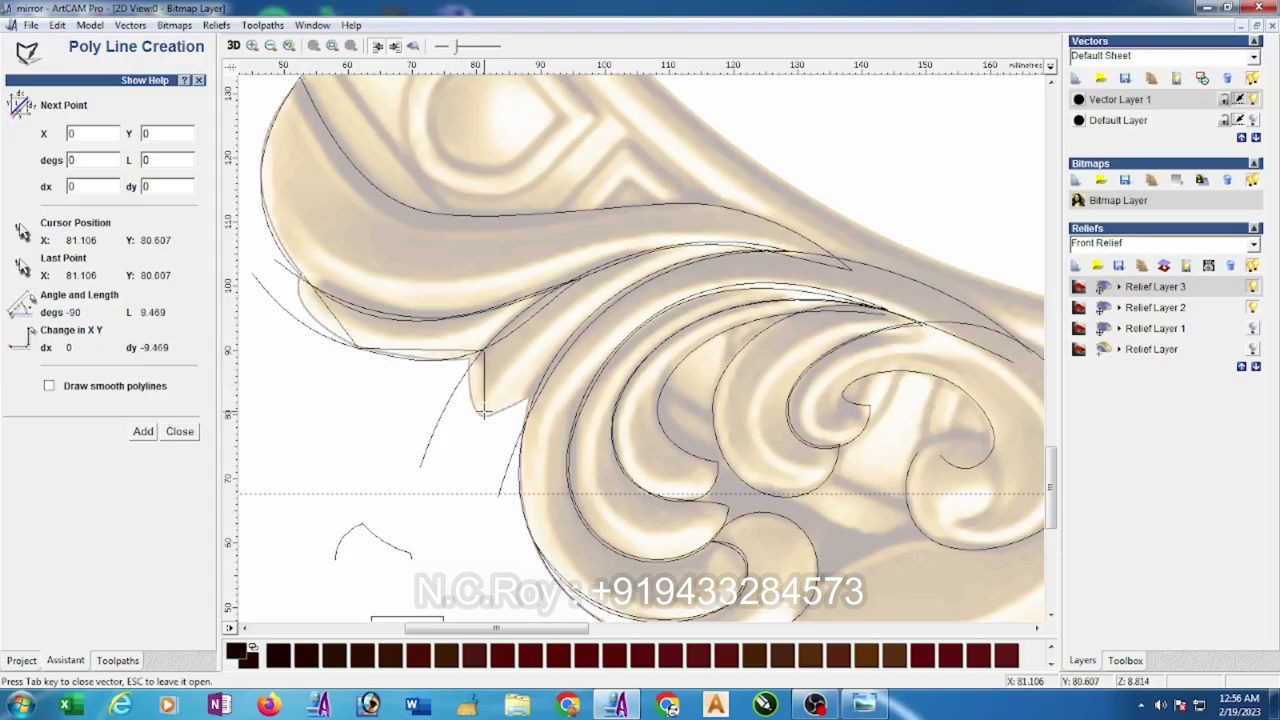
click(562, 390)
click(551, 535)
mouse_move(280, 586)
mouse_down()
mouse_move(220, 295)
mouse_move(269, 193)
mouse_move(304, 230)
mouse_up()
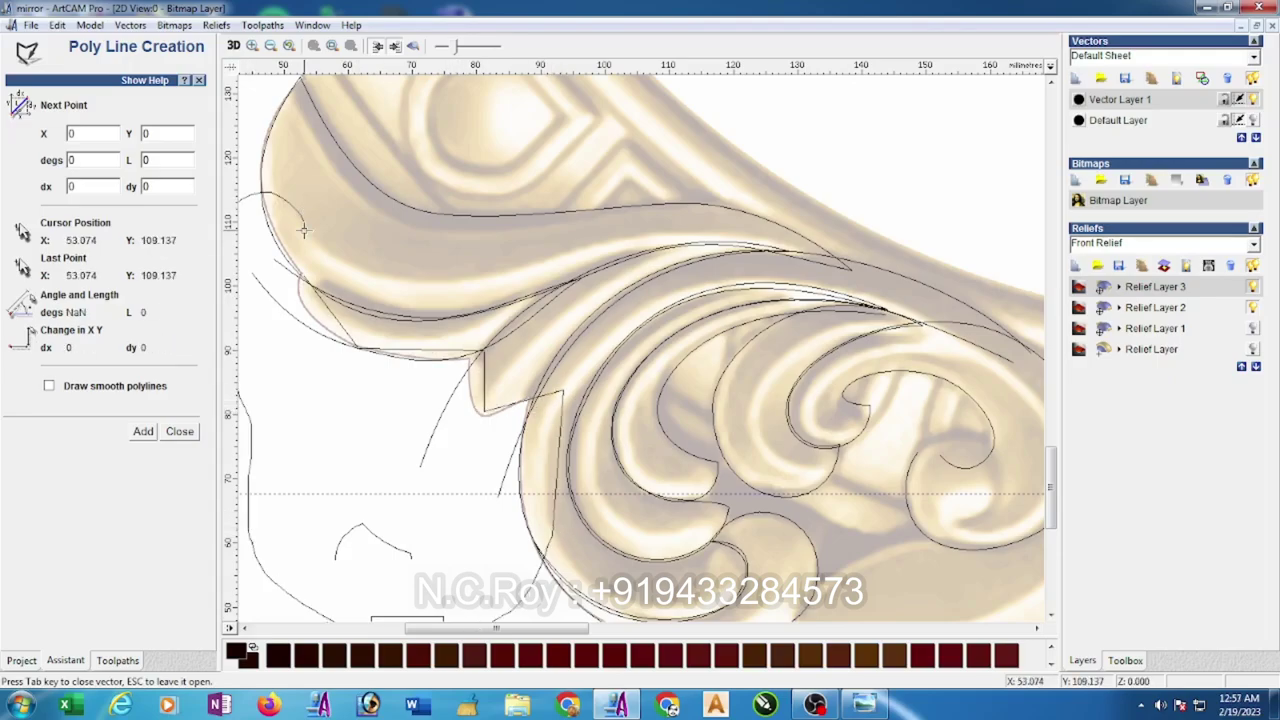
key(Escape)
right_click(306, 236)
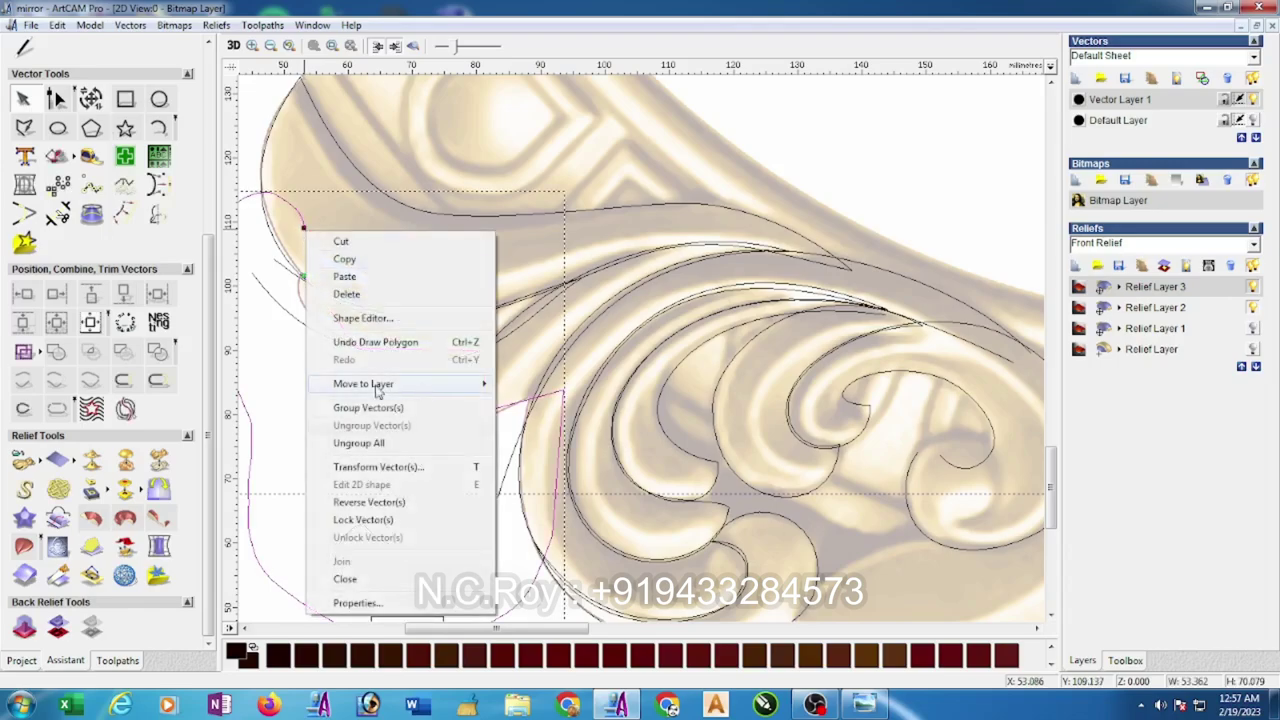
click(364, 586)
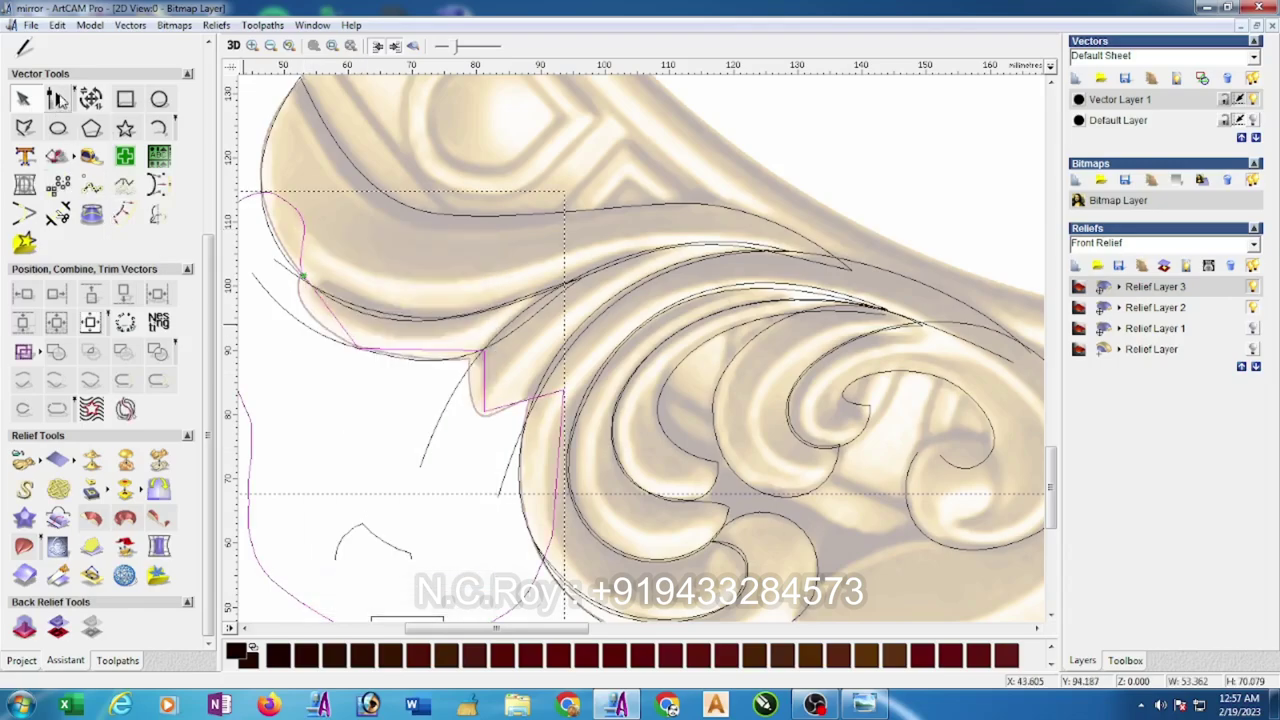
- Node-edit the closed polyline, bending its spans into smooth curves that follow the two leaf tips in the image
click(58, 98)
click(358, 348)
drag(322, 300, 324, 336)
drag(440, 349, 440, 361)
key(s)
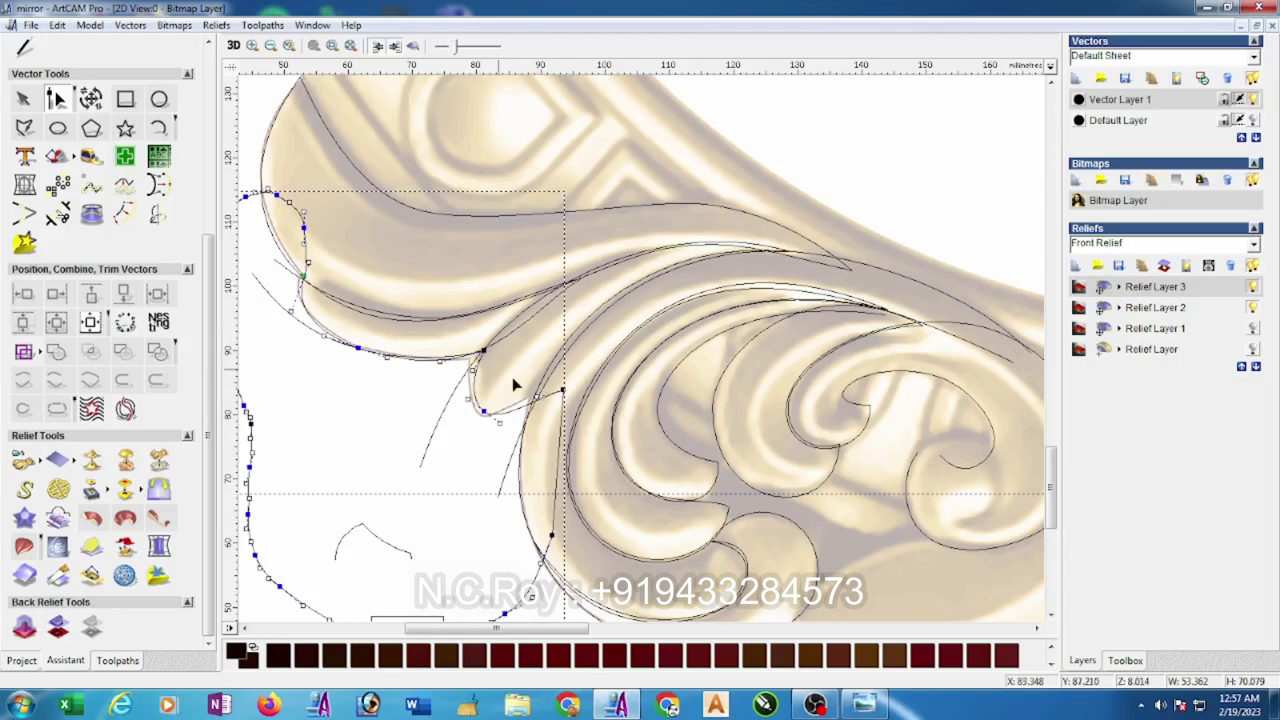
- Show the relief preview and zero the relief inside the closed trimming vector with the Shape Editor to cut off the overhanging leaf ends
click(413, 46)
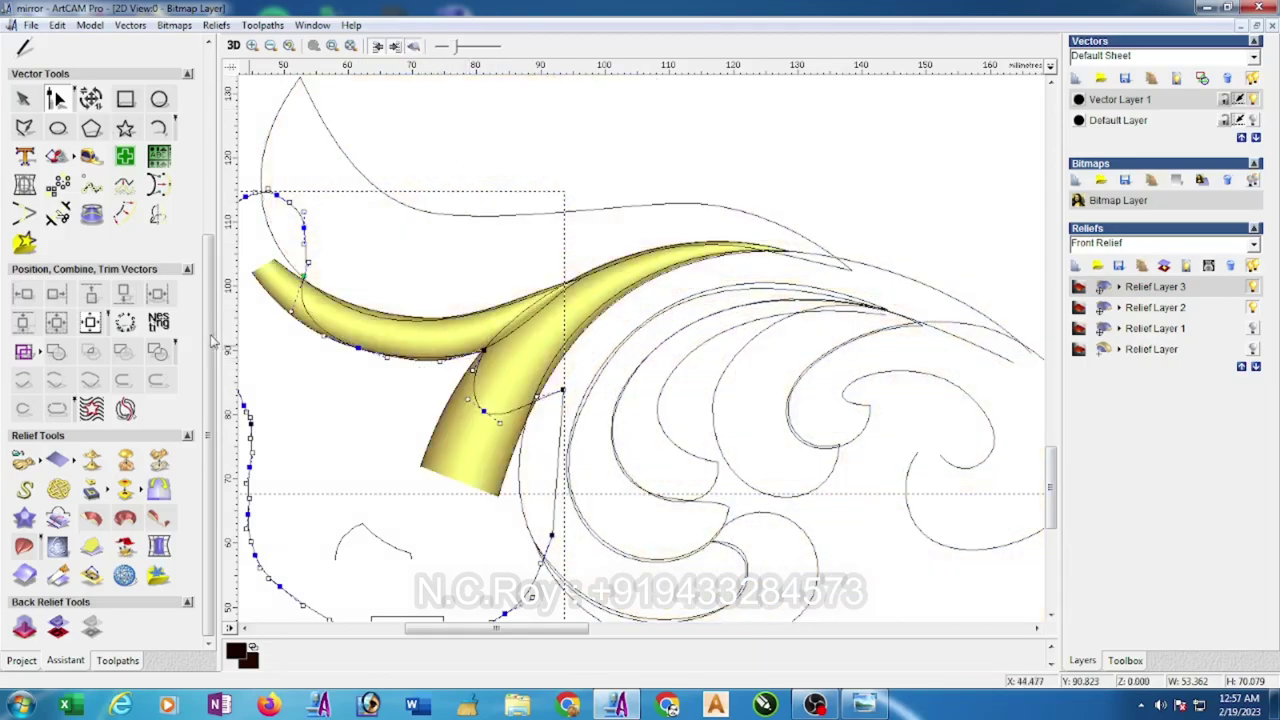
click(23, 99)
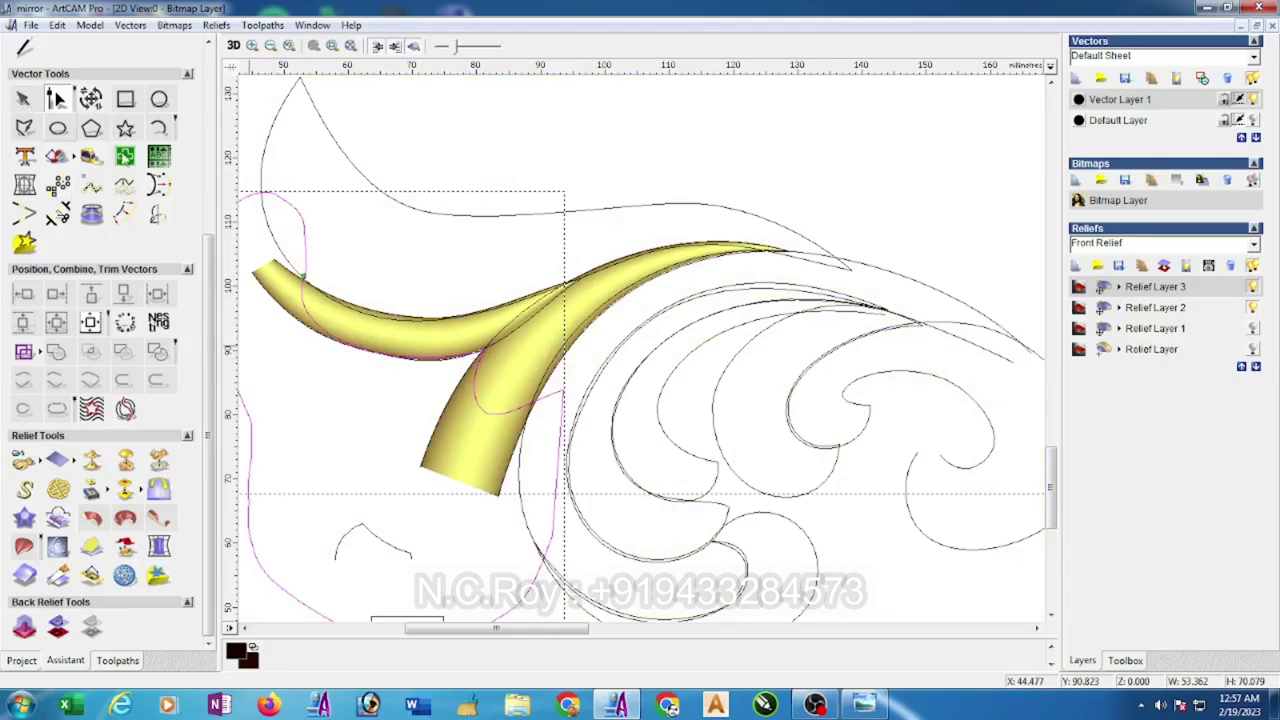
right_click(303, 258)
click(370, 337)
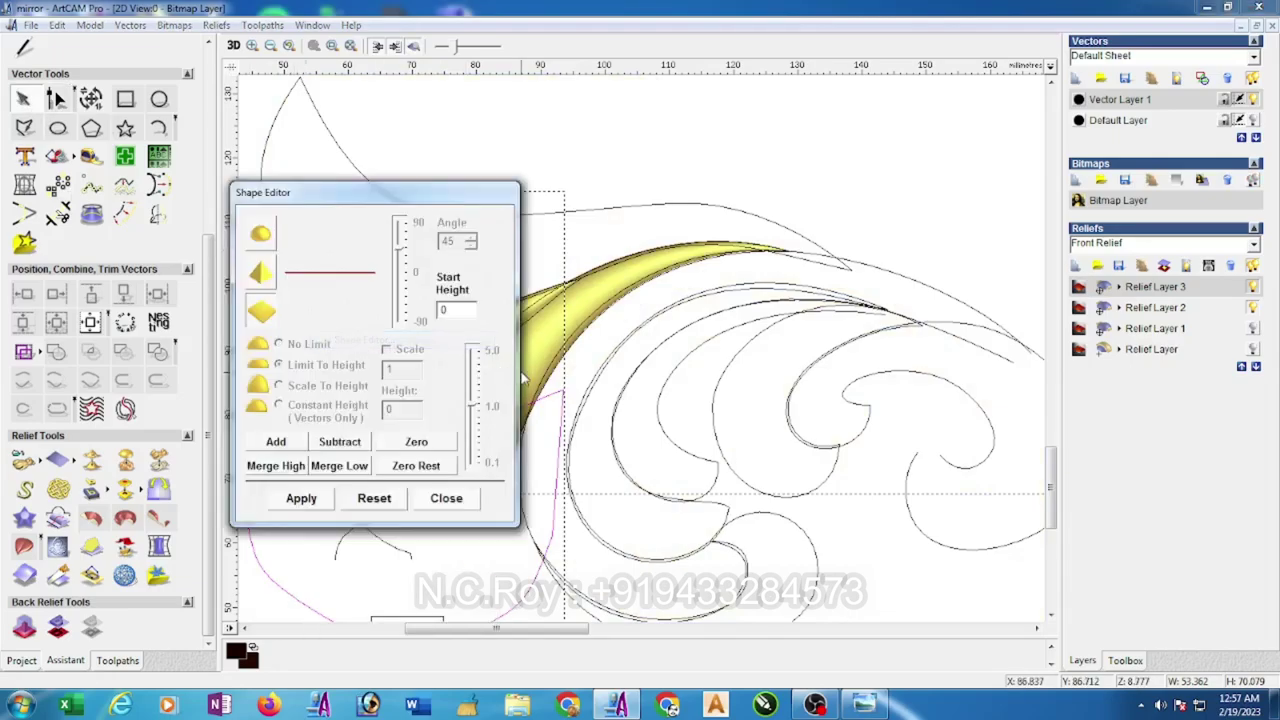
click(447, 499)
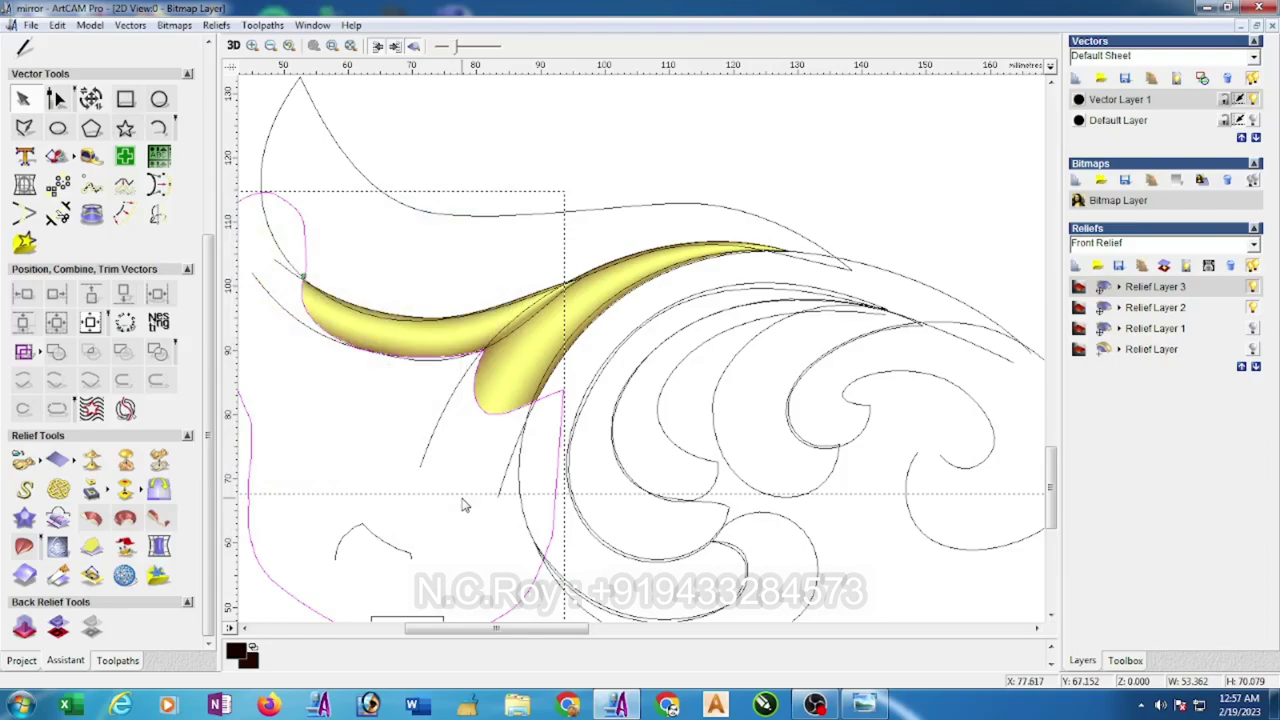
- Examine the trimmed leaf relief in an enlarged 3D view
click(330, 26)
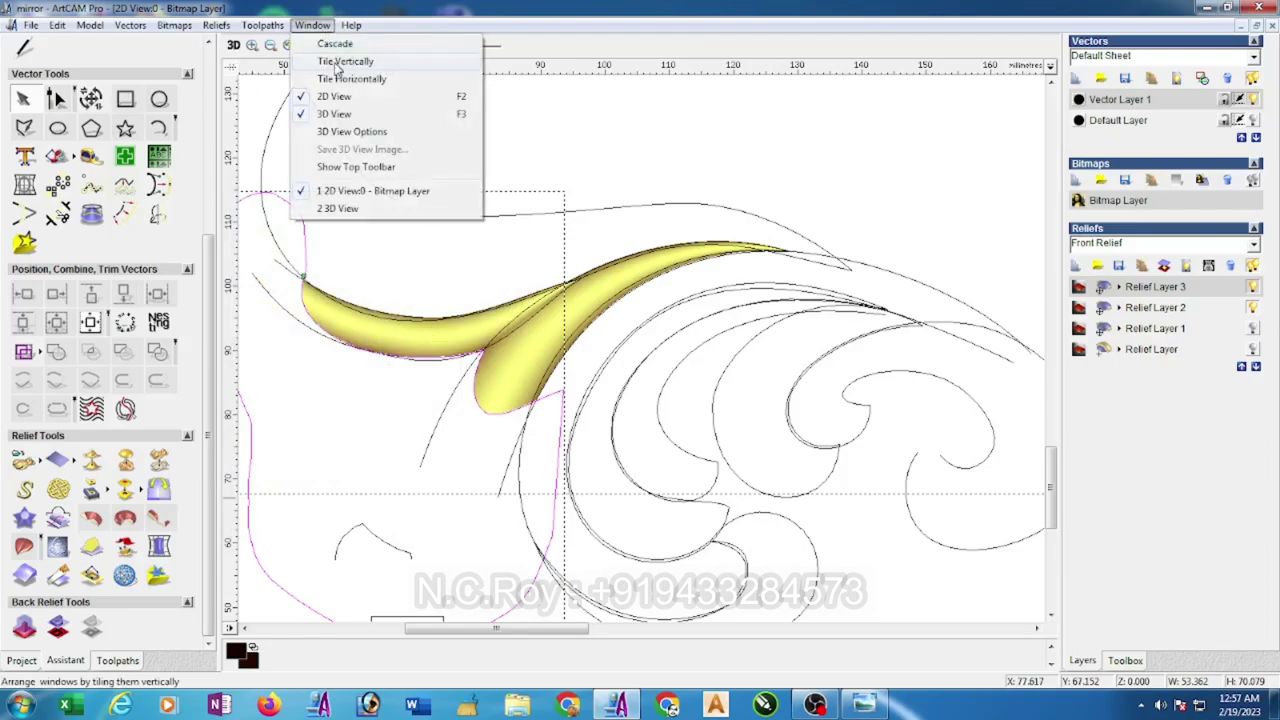
click(336, 64)
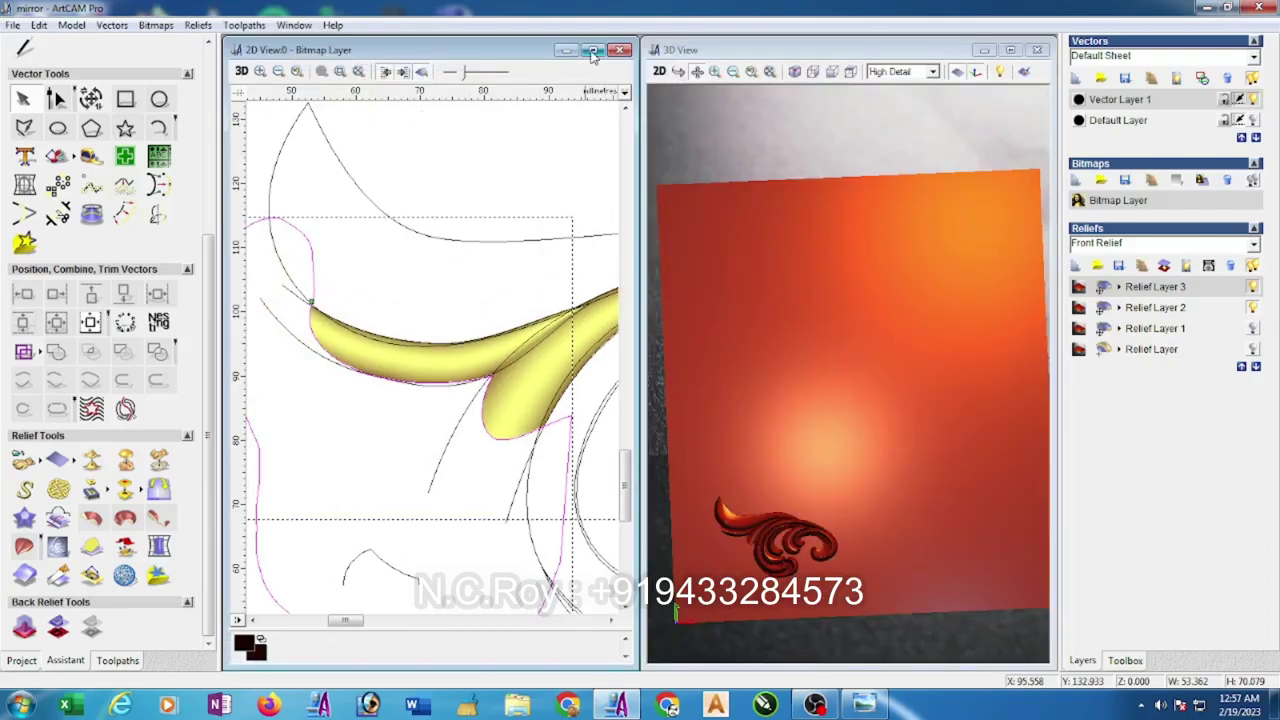
click(1010, 49)
drag(662, 382, 325, 148)
click(253, 46)
drag(563, 291, 560, 251)
scroll(464, 405, up, 2)
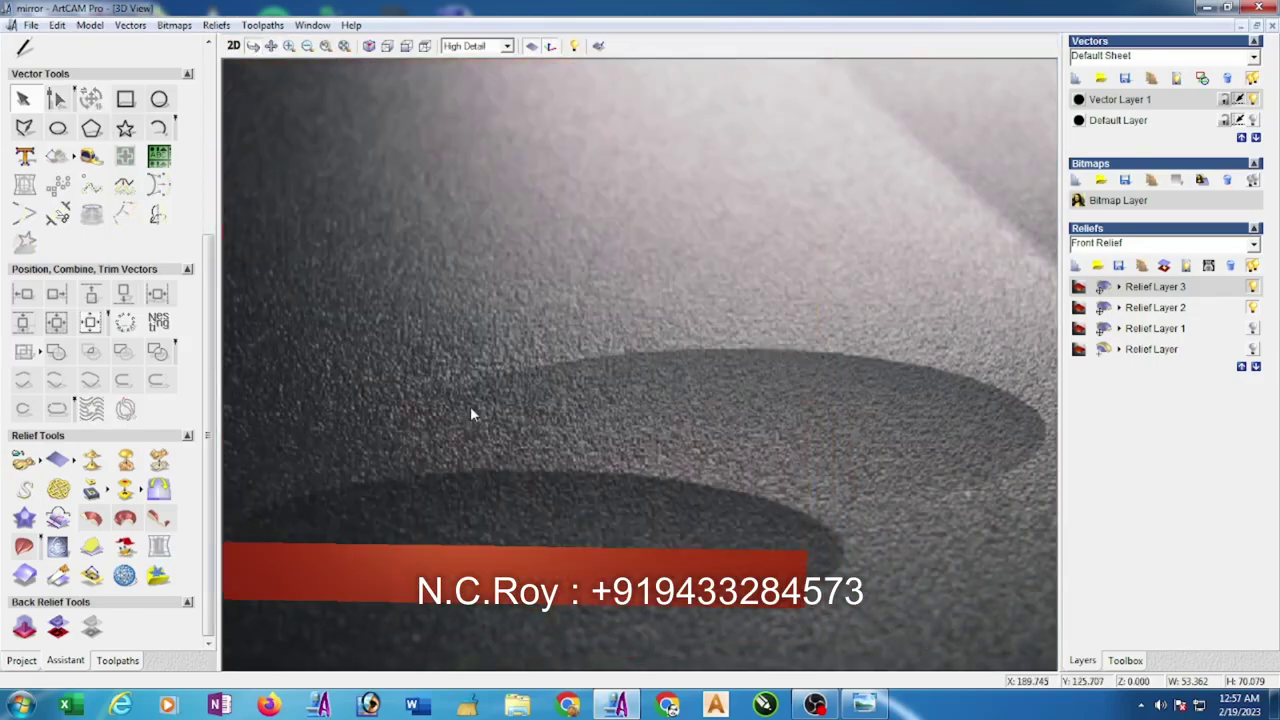
drag(470, 406, 475, 428)
scroll(556, 416, down, 1)
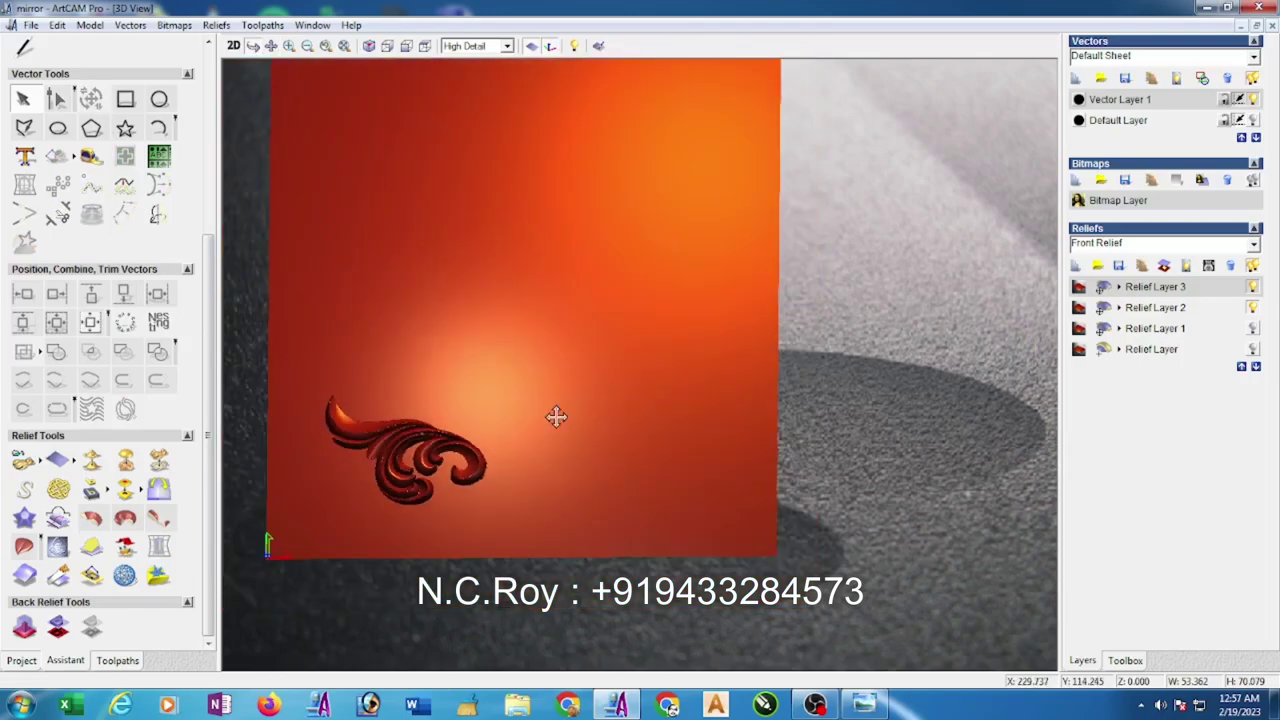
- Mirror merge the leaf relief on Relief Layer 3 left over right
click(159, 490)
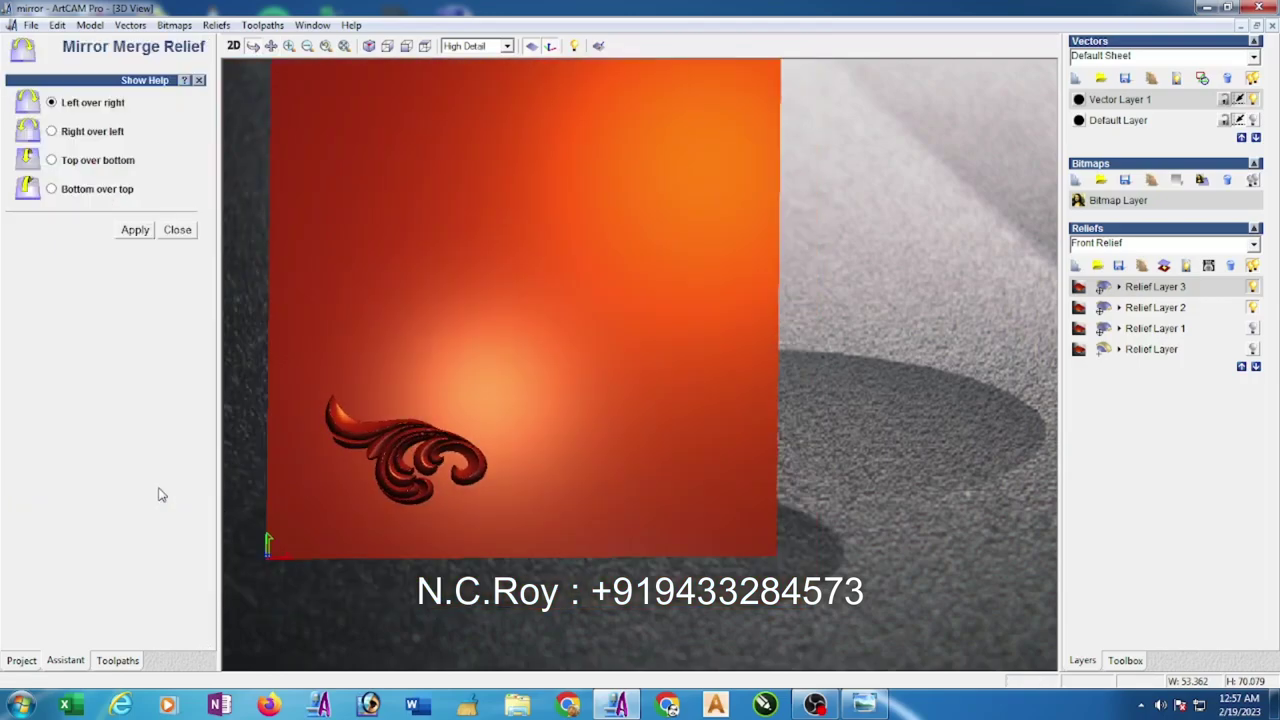
click(135, 231)
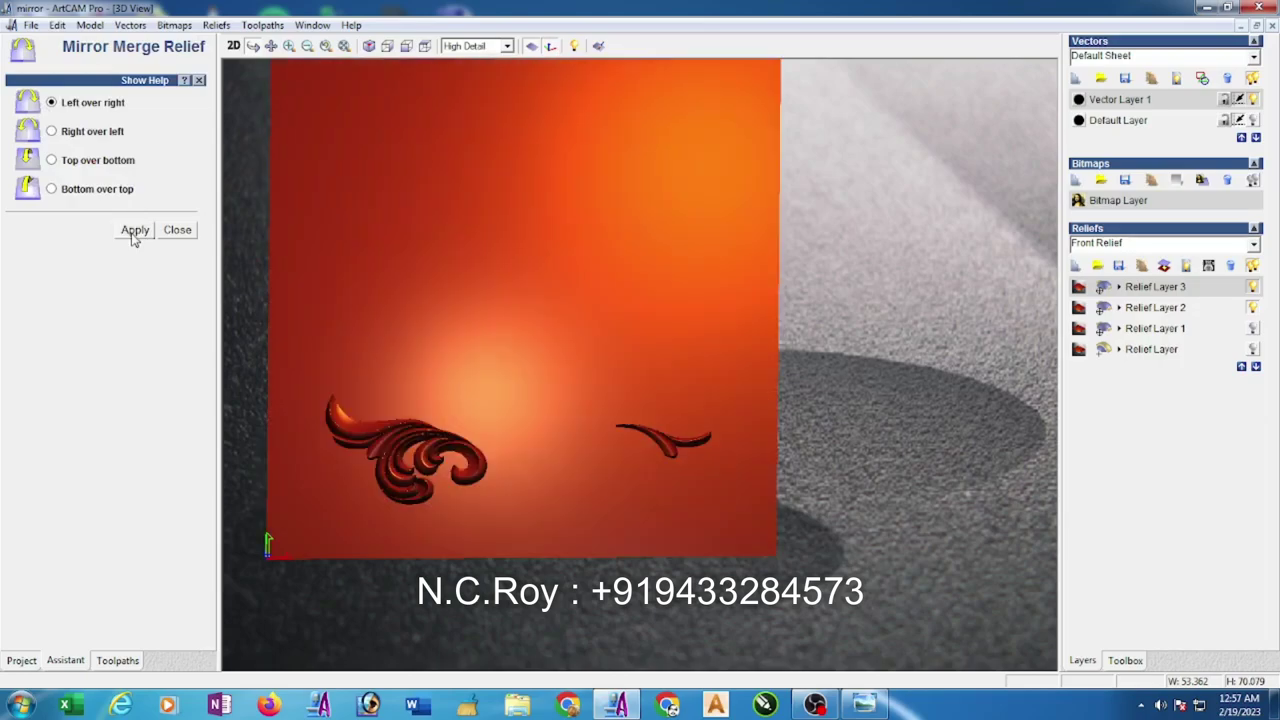
- Mirror merge Relief Layer 2 left over right, and mirror merge both Relief Layer 2 and Relief Layer 3 bottom over top
click(1158, 307)
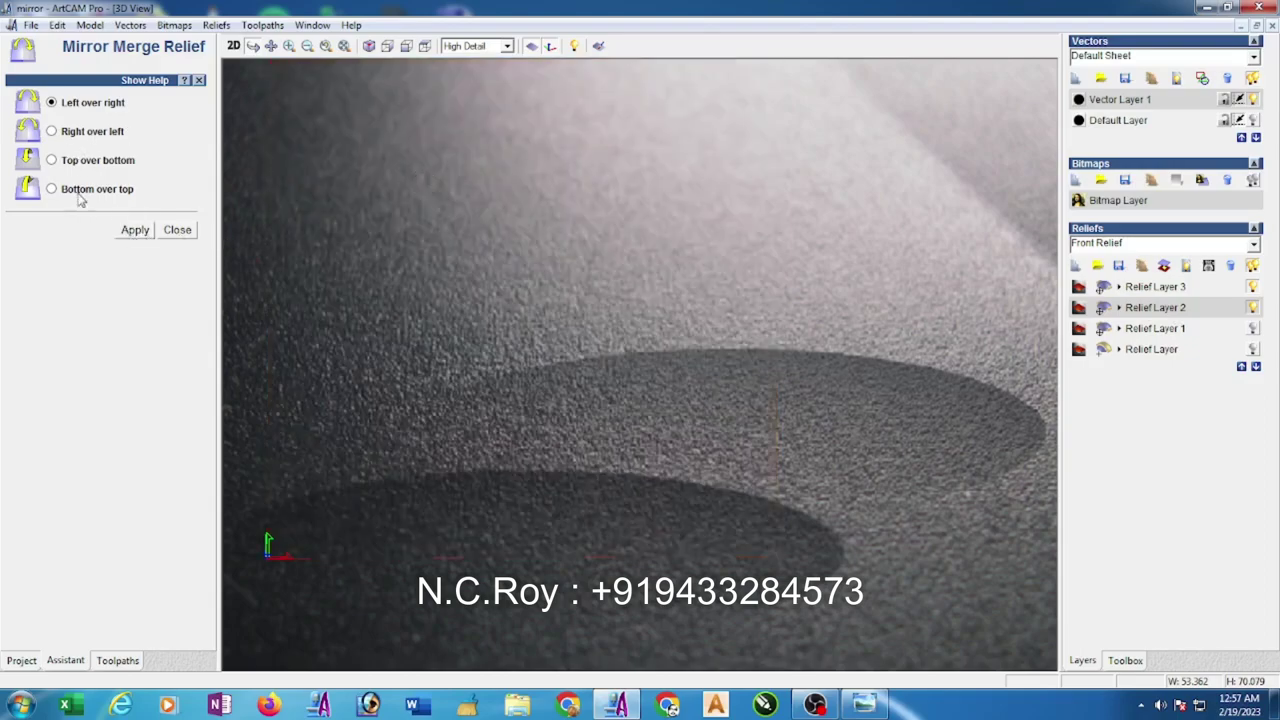
click(145, 235)
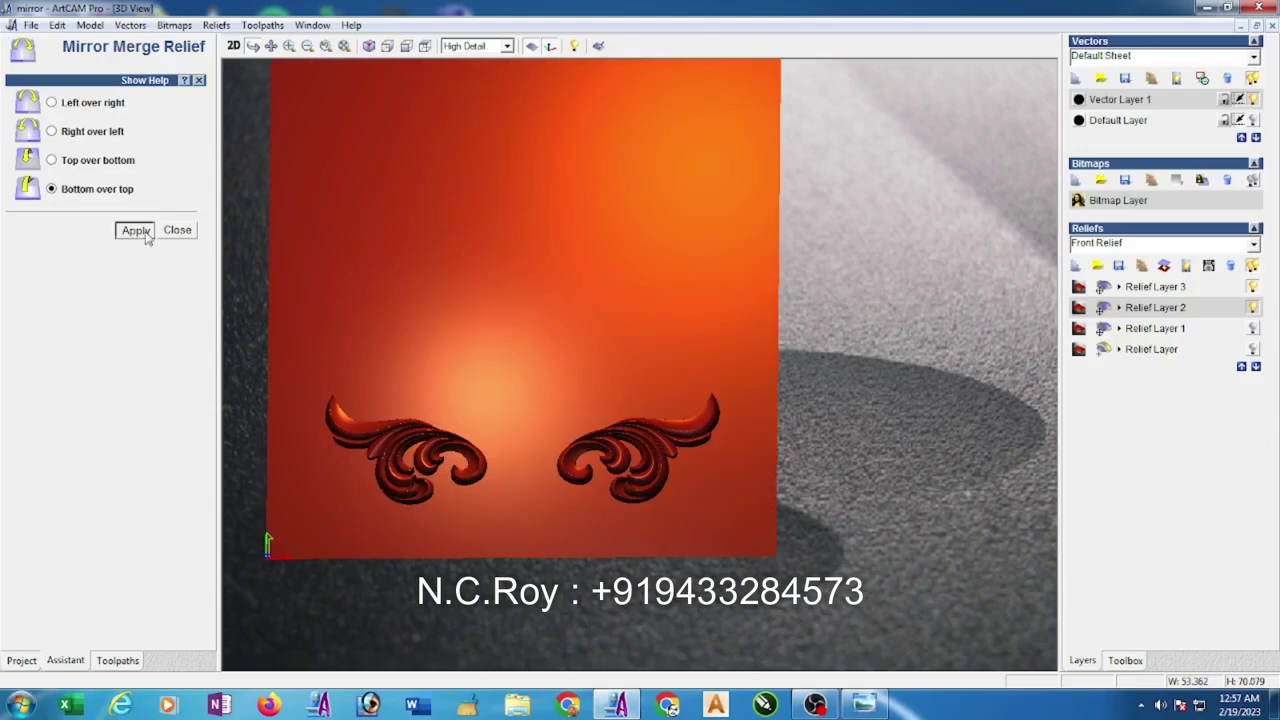
click(1156, 292)
click(129, 229)
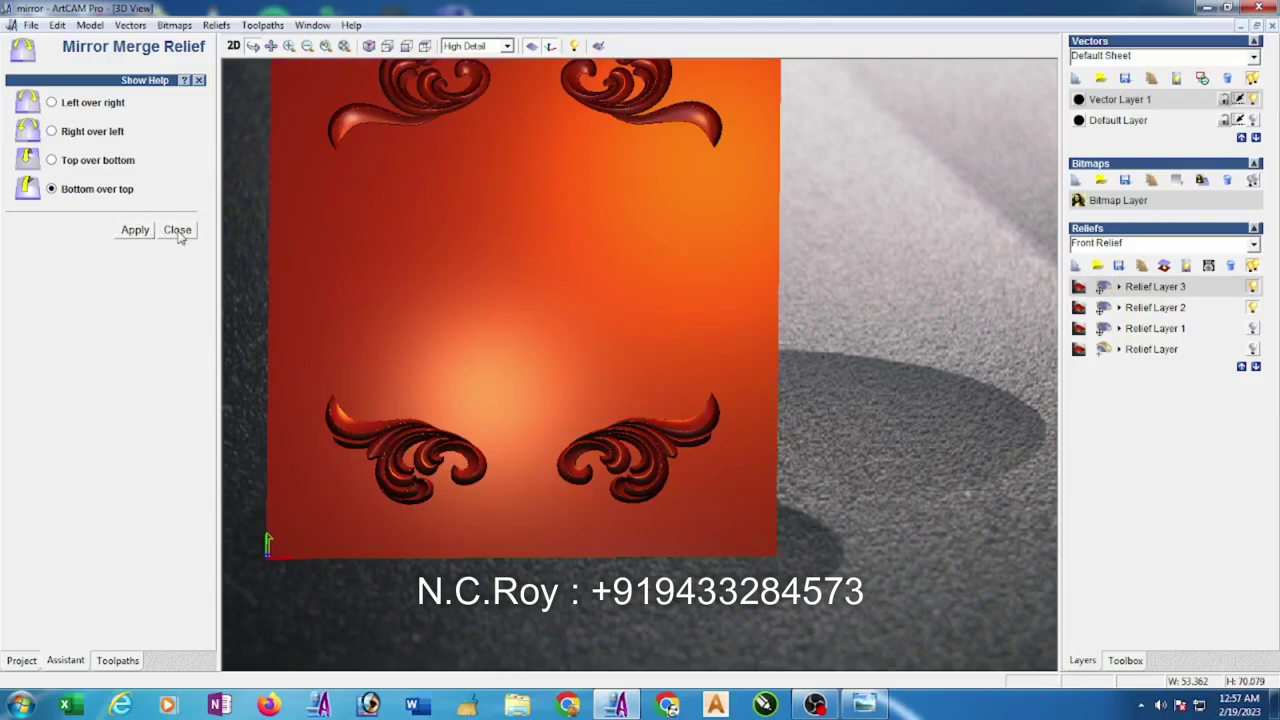
- Merge the visible relief layers into one layer, hide Relief Layers 2 and 3, and match the merged layer's combine mode to theirs
click(1187, 266)
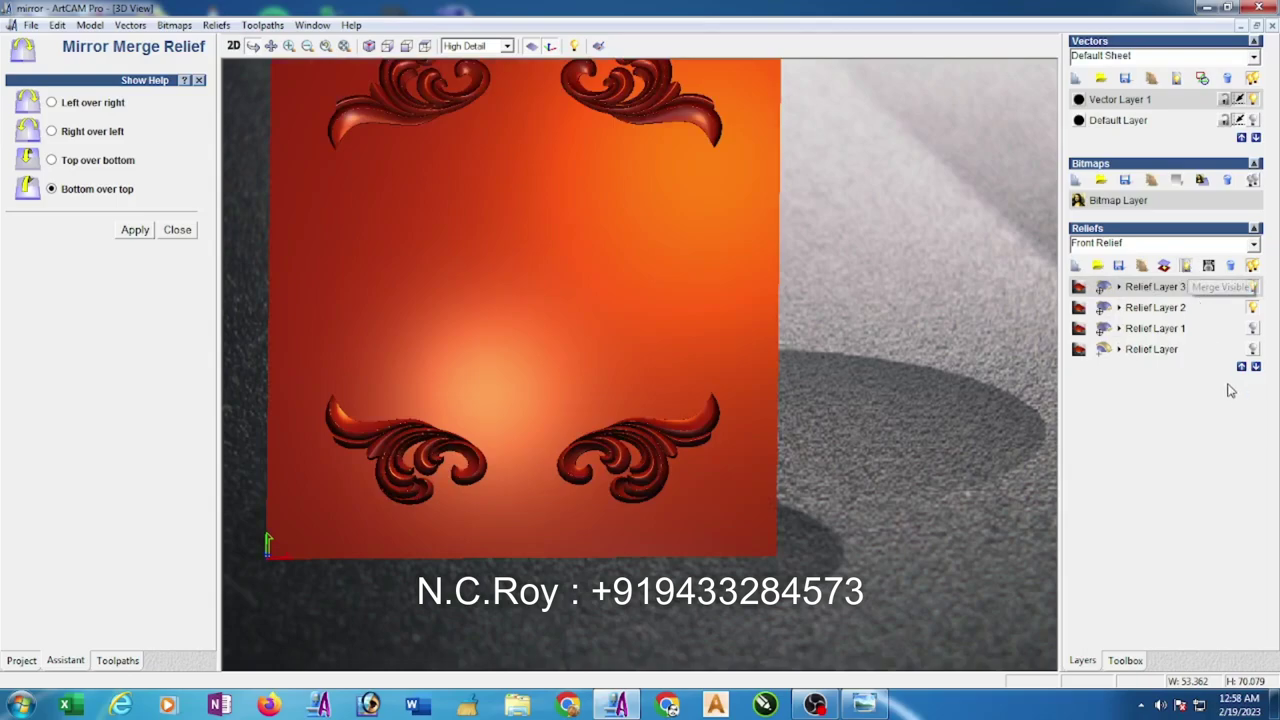
click(1254, 329)
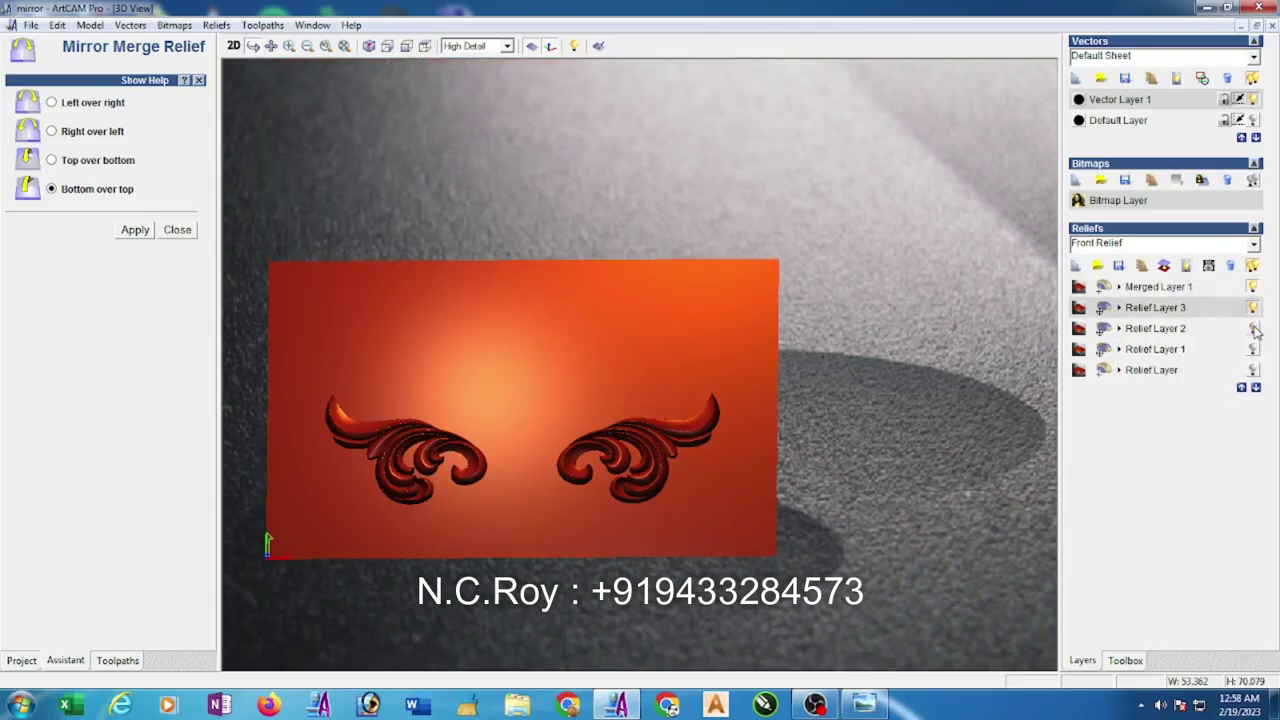
click(1254, 309)
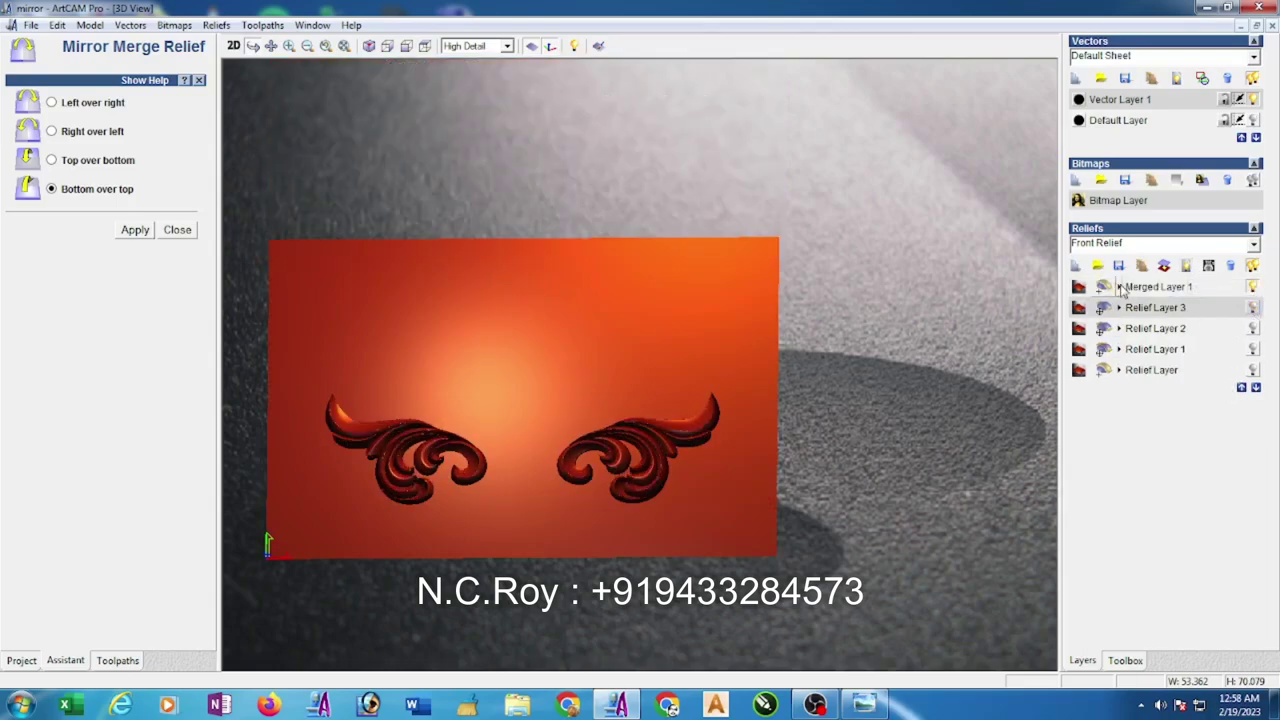
mouse_move(1119, 288)
click(1167, 289)
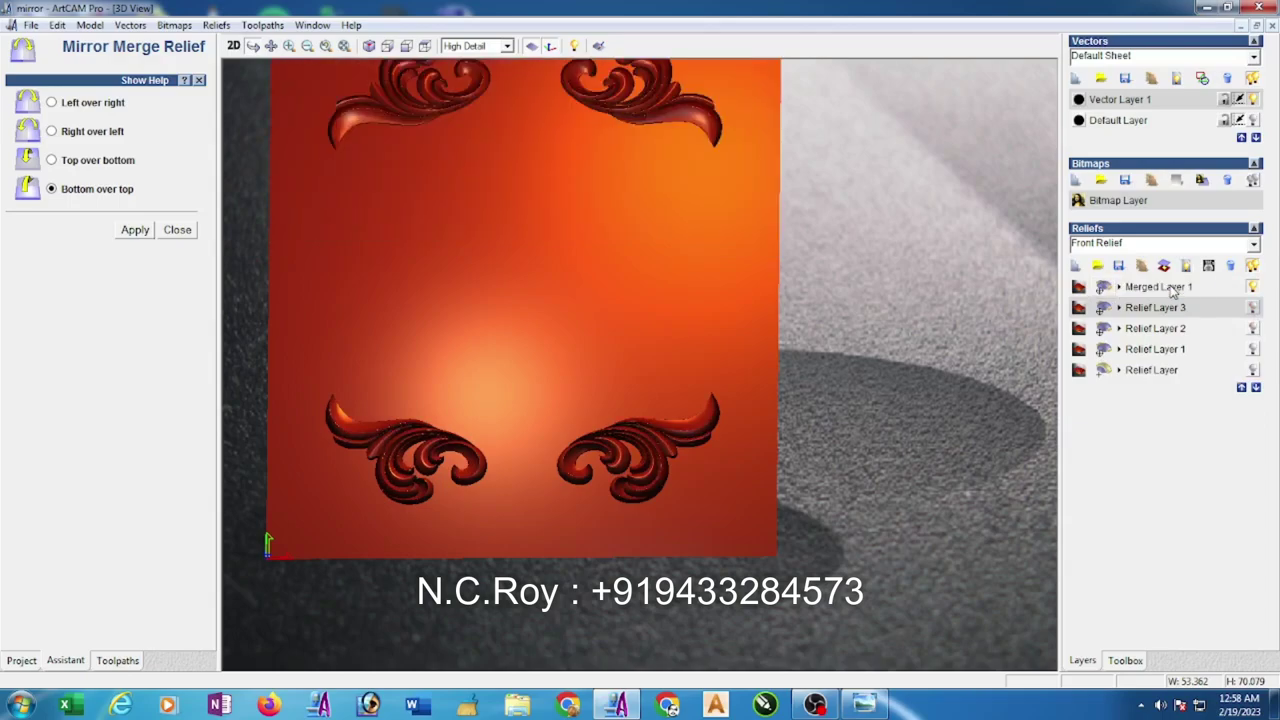
click(177, 229)
- Tile the 3D and 2D views vertically, activate Merged Layer 1, and show the reference bitmap behind the vectors in the 2D view
click(312, 25)
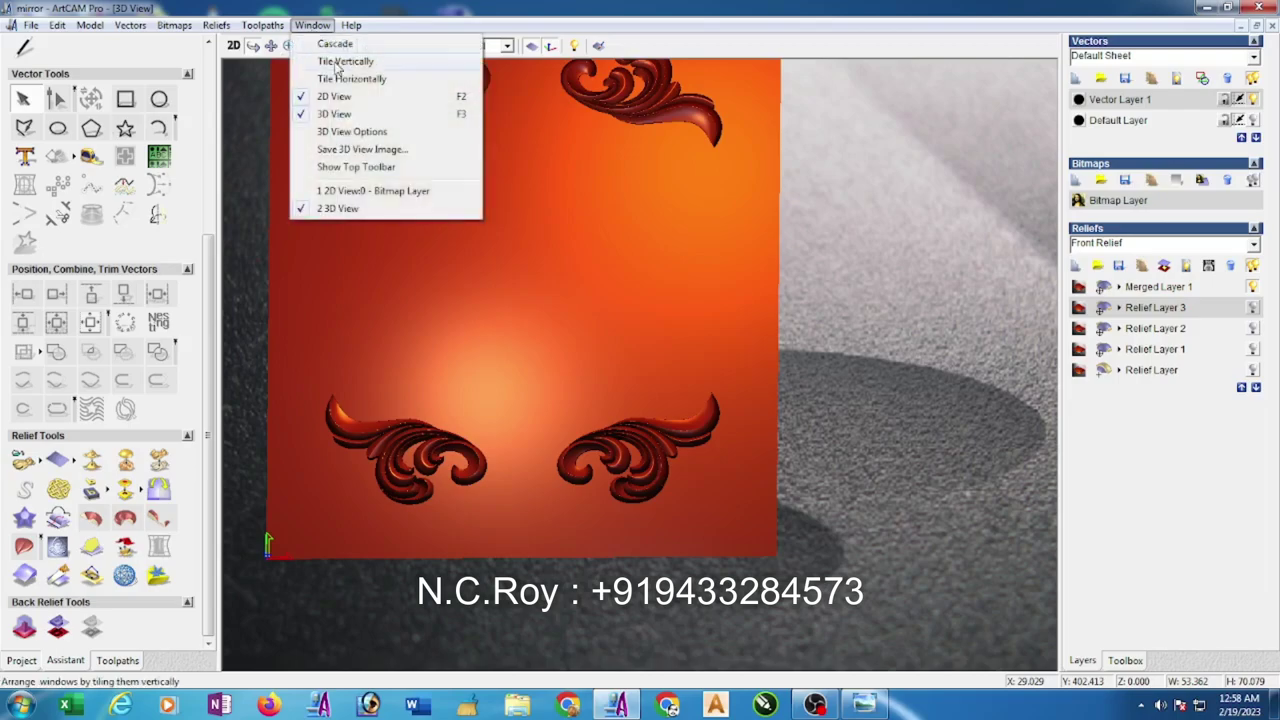
click(340, 71)
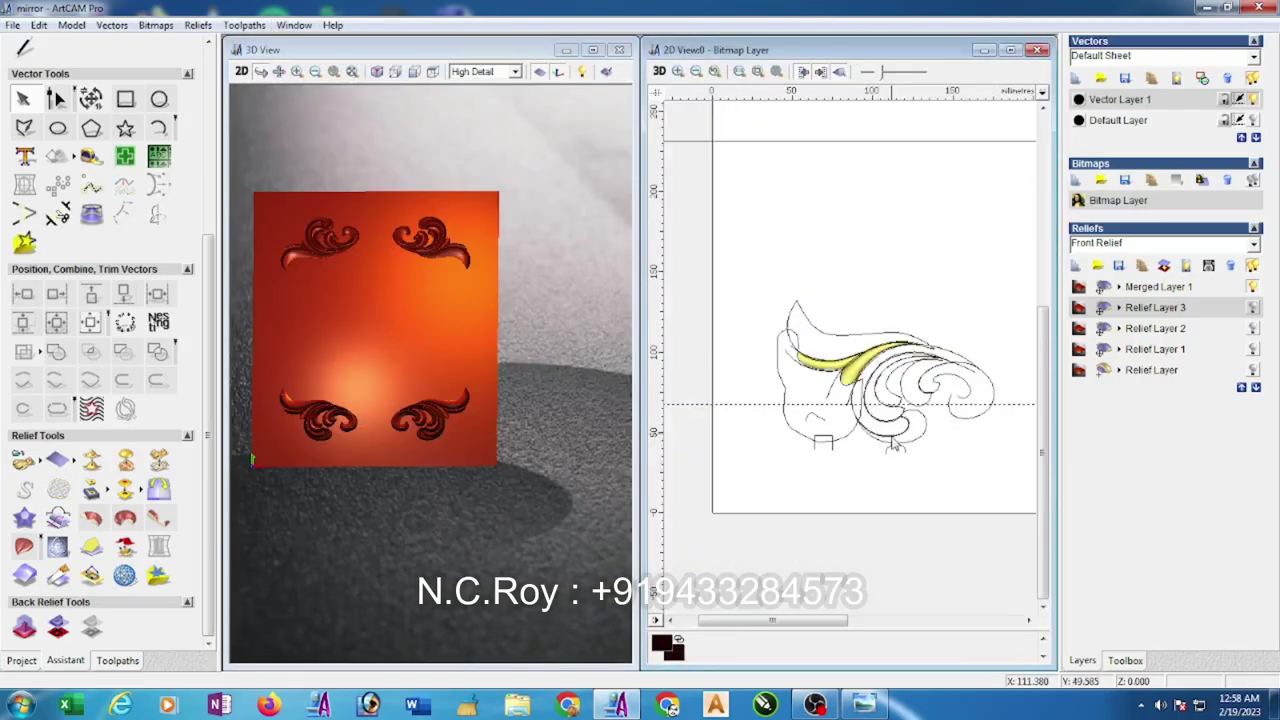
click(1158, 289)
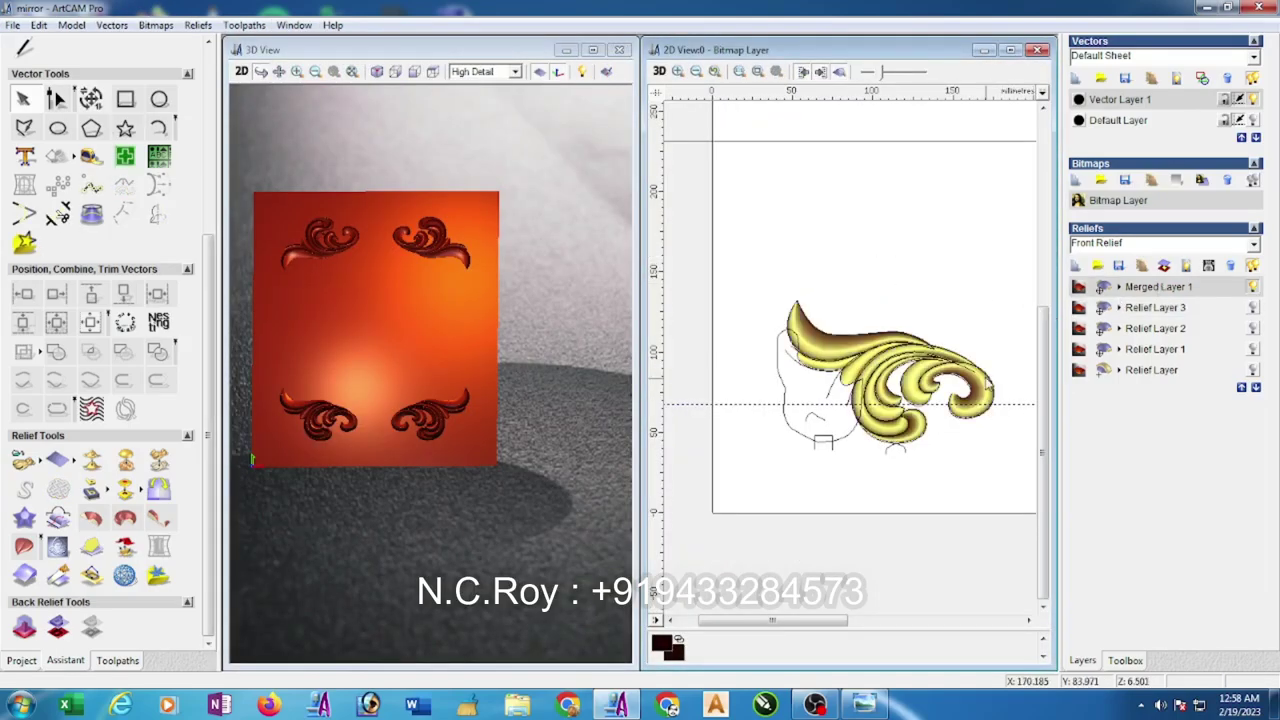
scroll(985, 380, up, 2)
click(840, 73)
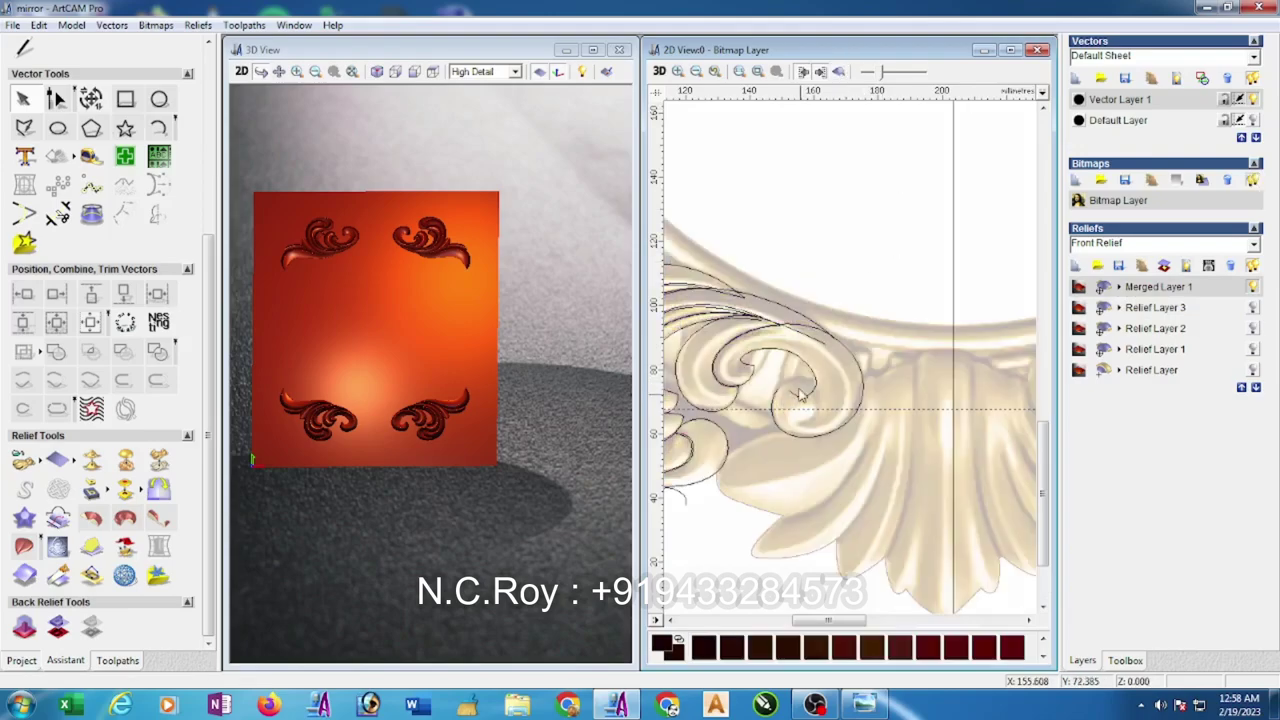
- Draw a circle about 15 mm in diameter and position it inside the curled end of the inner scroll
click(159, 99)
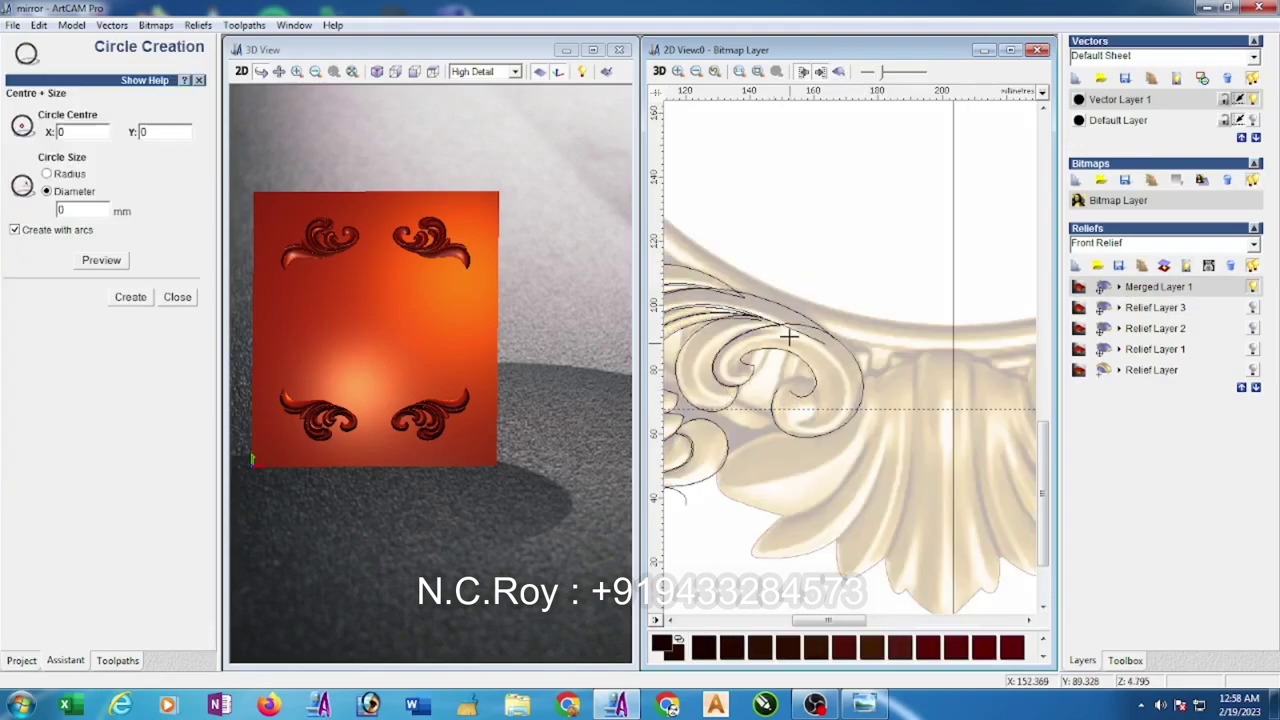
drag(777, 387, 795, 405)
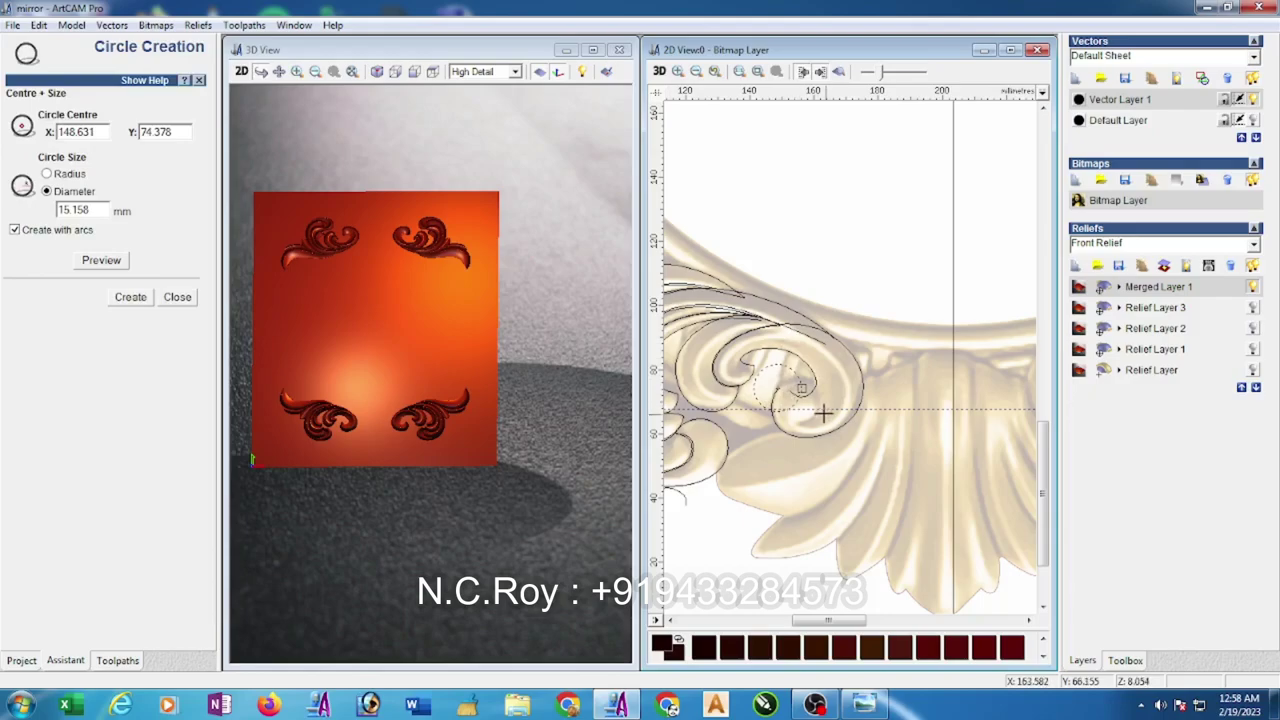
click(828, 413)
click(177, 297)
scroll(889, 380, up, 3)
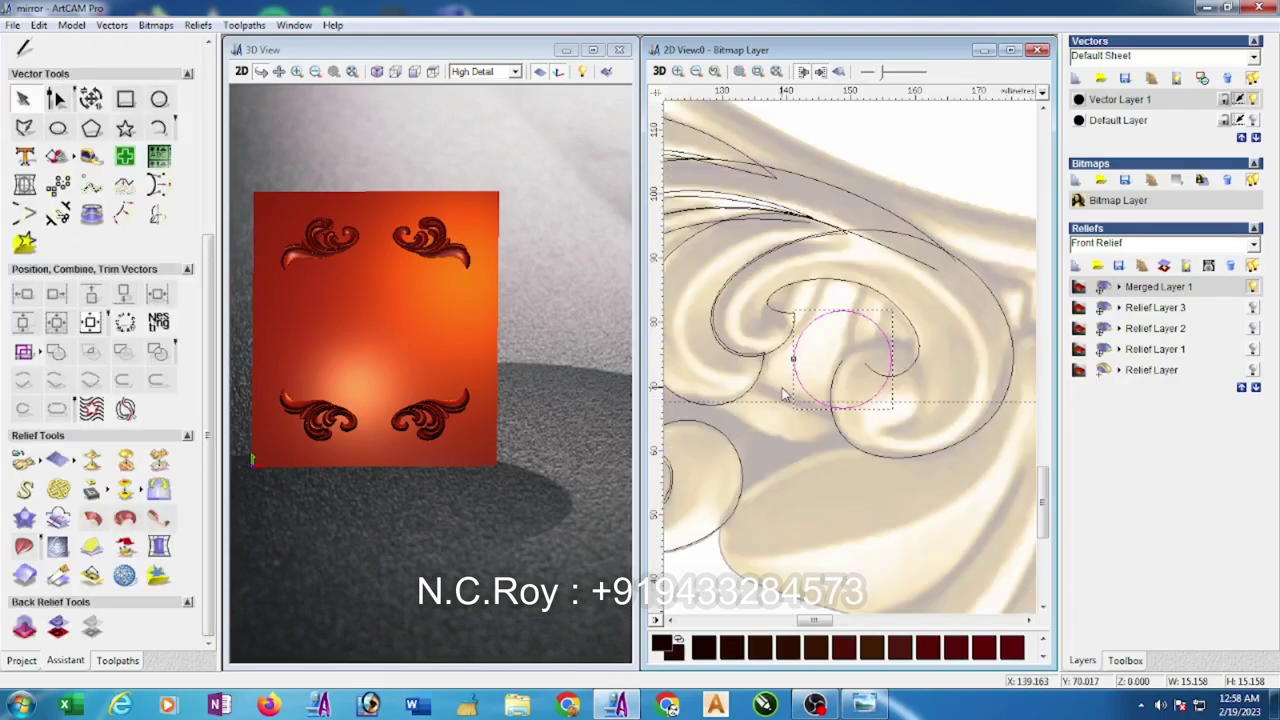
scroll(870, 385, up, 2)
drag(862, 388, 929, 441)
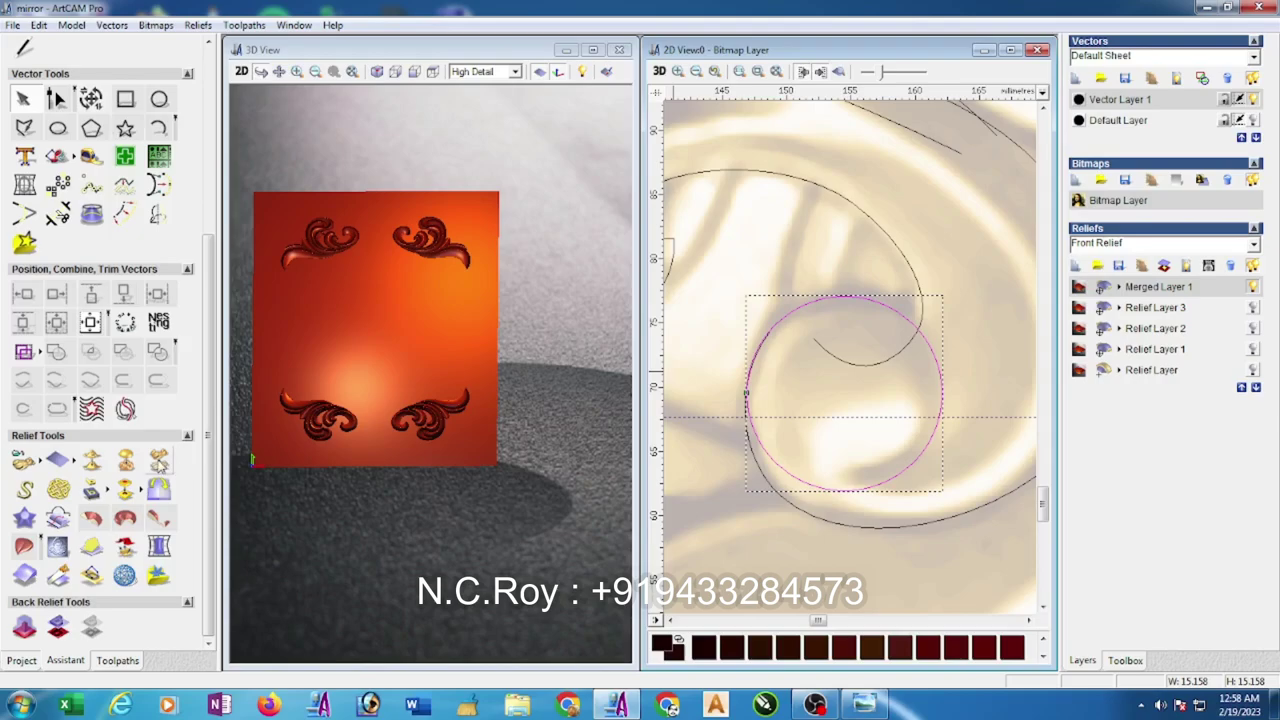
- Merge high a round dome from the circle with angle 90, start height 3.0, limited to height 6, using the Shape Editor
click(514, 288)
click(741, 466)
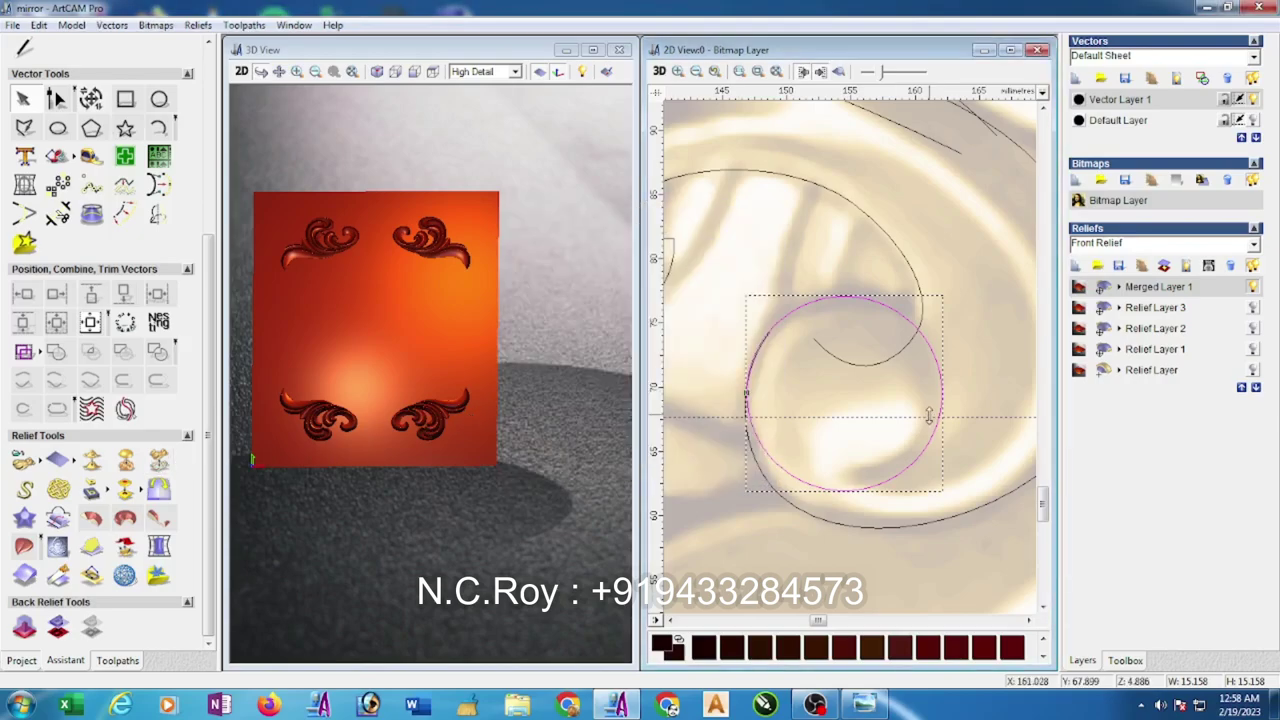
right_click(944, 404)
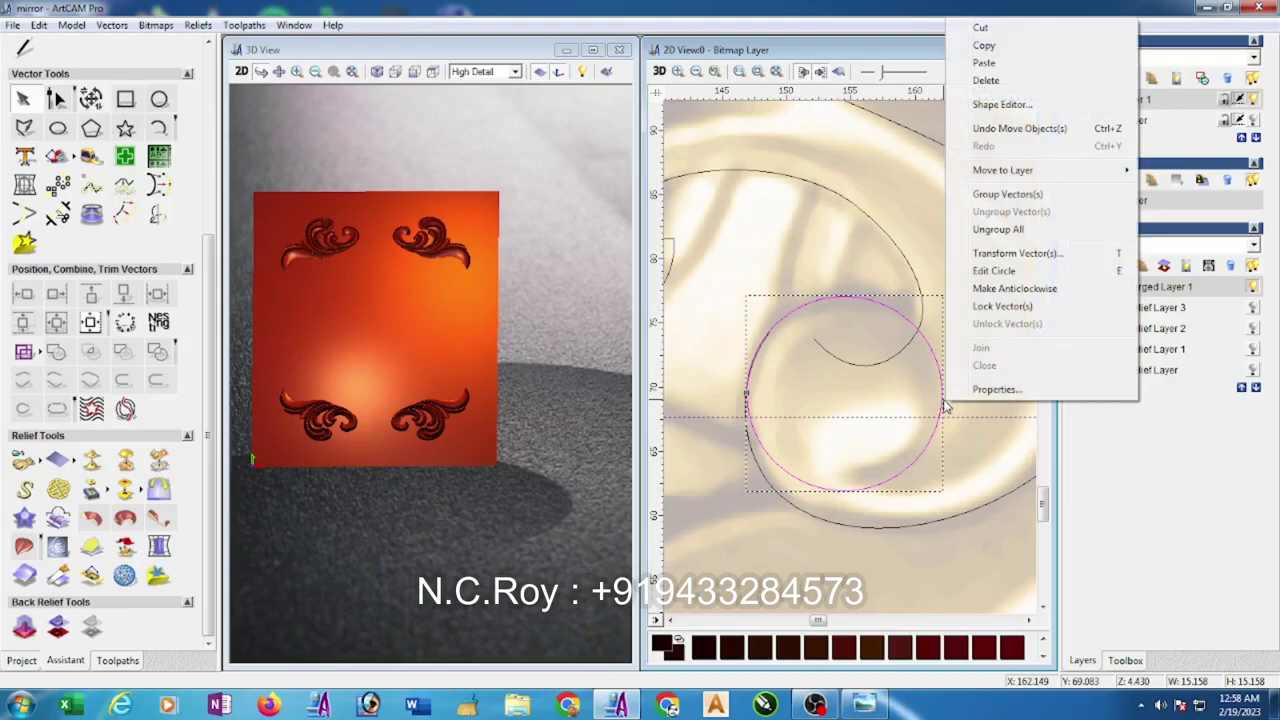
click(1000, 104)
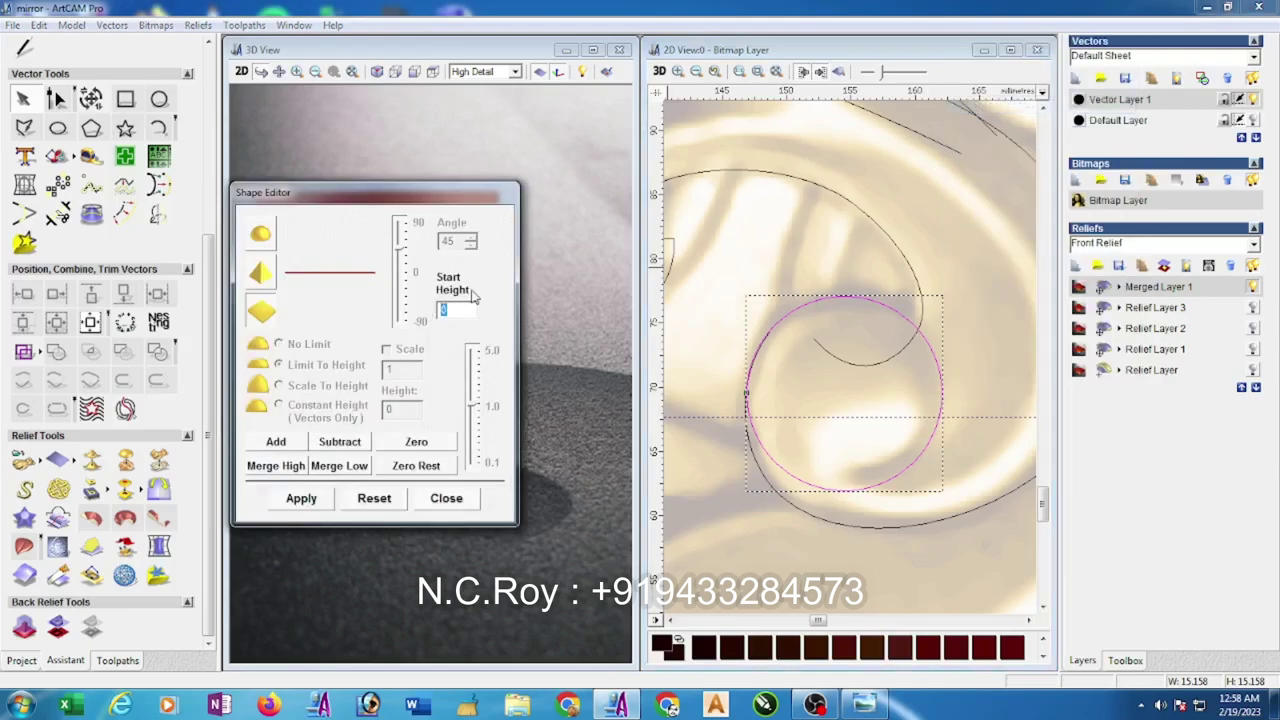
click(261, 234)
click(280, 366)
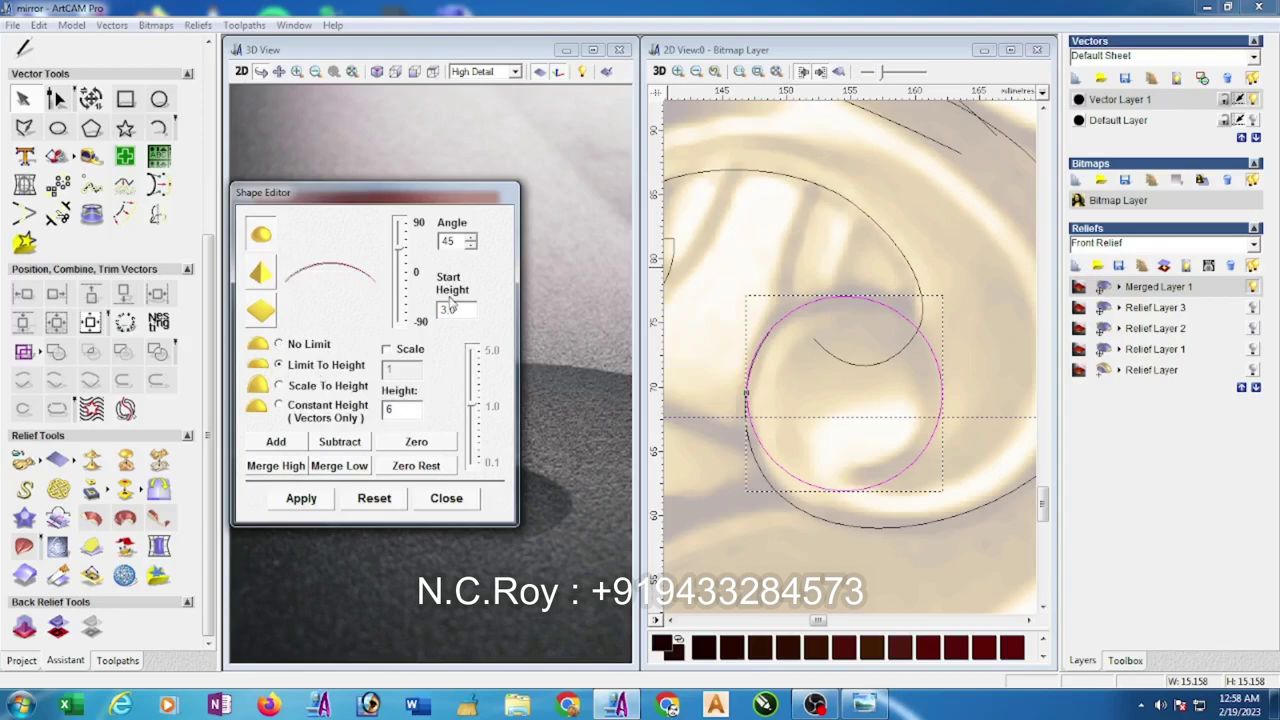
drag(404, 255, 400, 150)
click(288, 468)
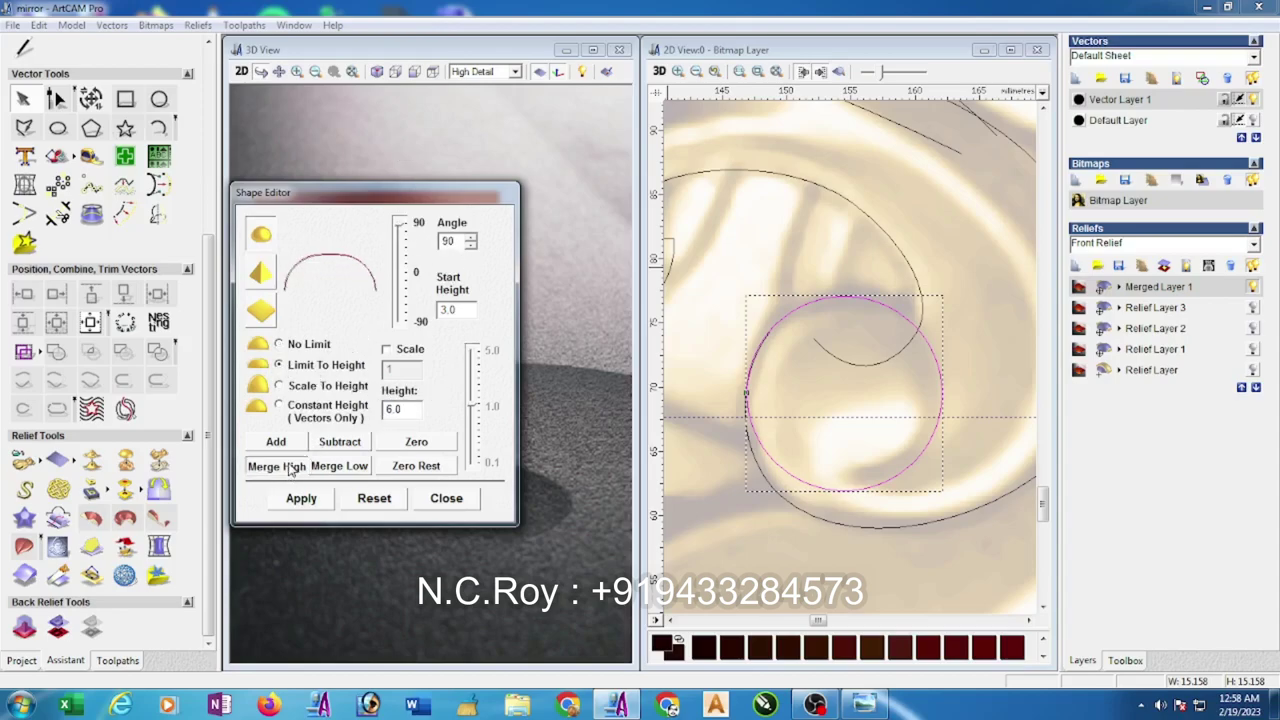
click(446, 498)
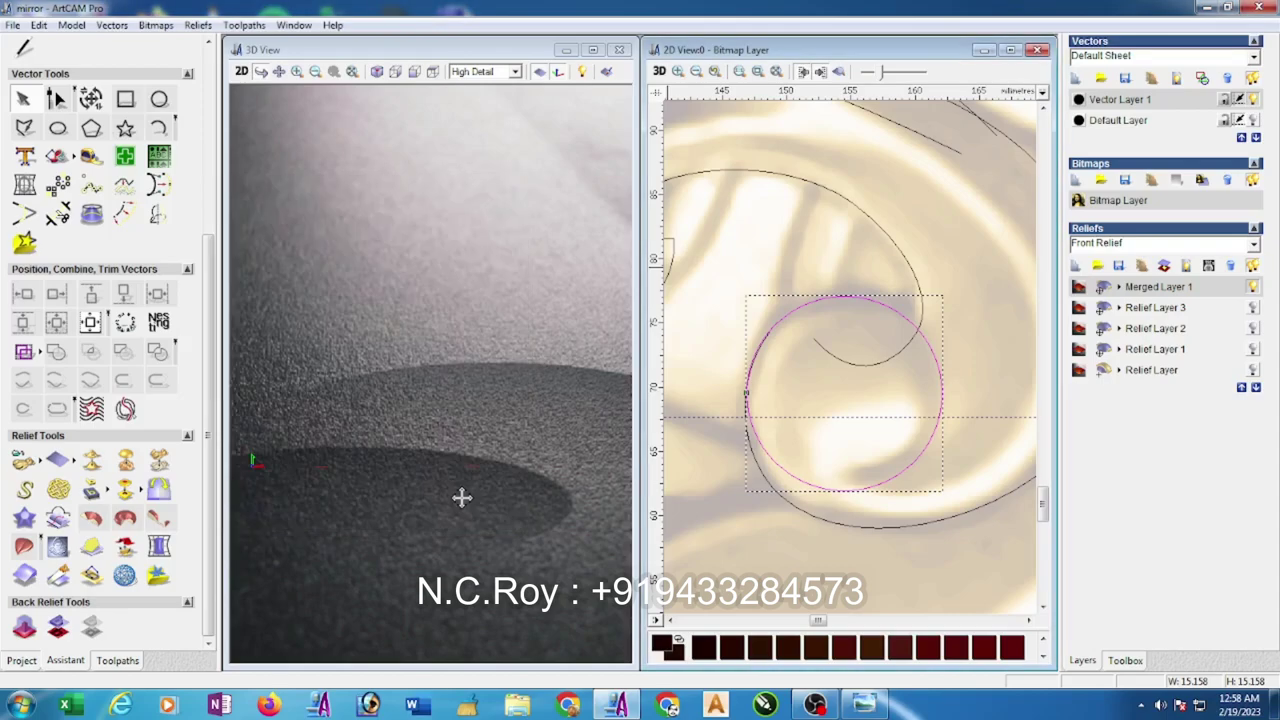
- Smooth the seam beside the dome at the scroll's end in Interactive Sculpting, using Lower Only, diameter 28 and strength 35%
click(298, 72)
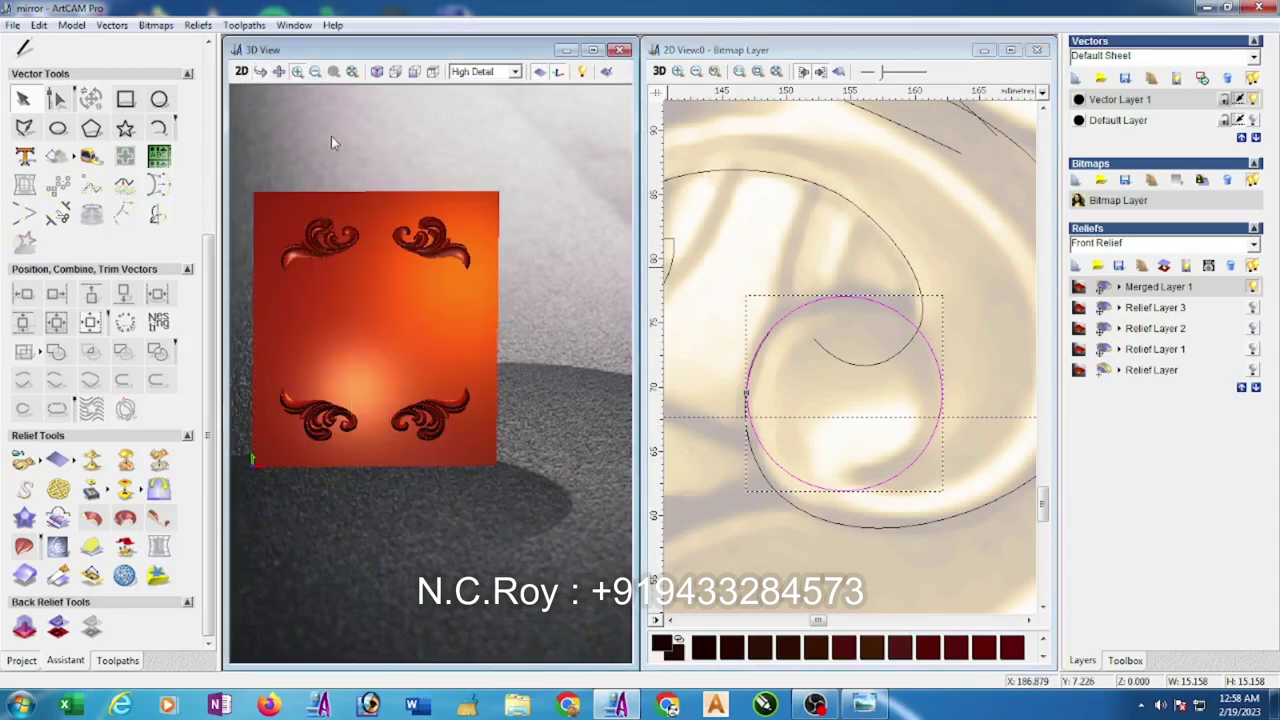
click(264, 72)
drag(395, 320, 334, 343)
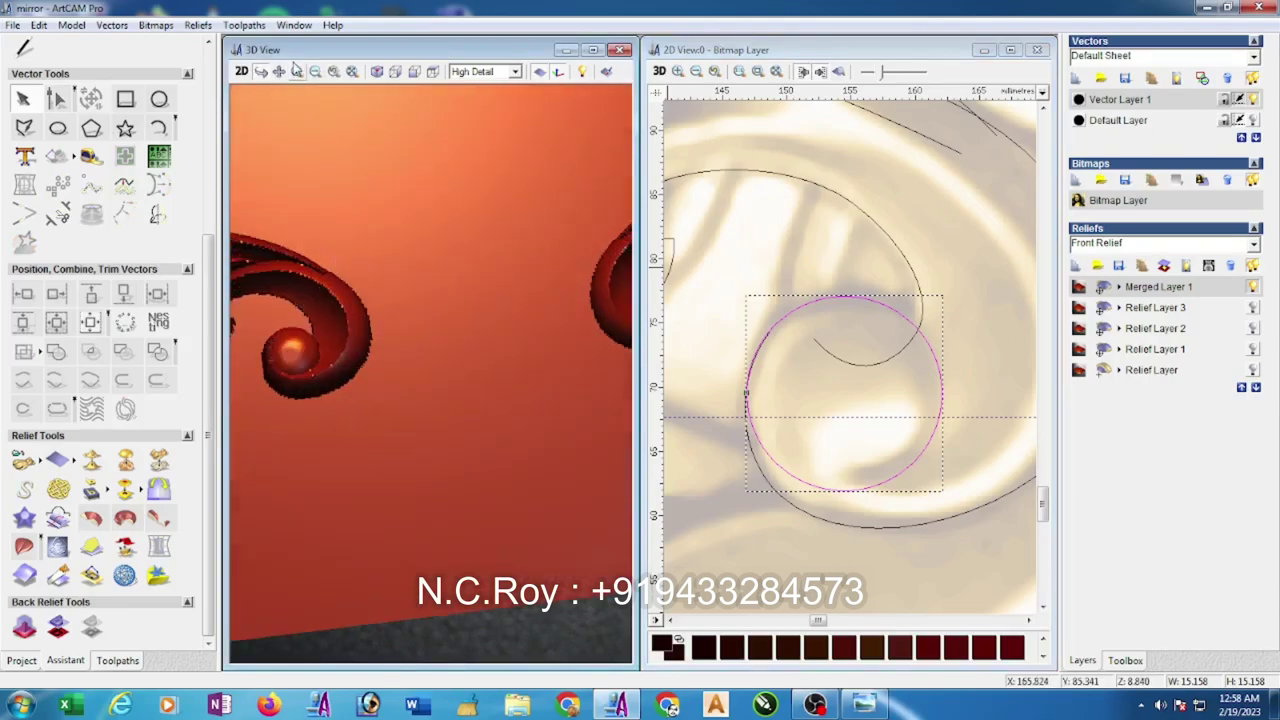
drag(382, 234, 509, 281)
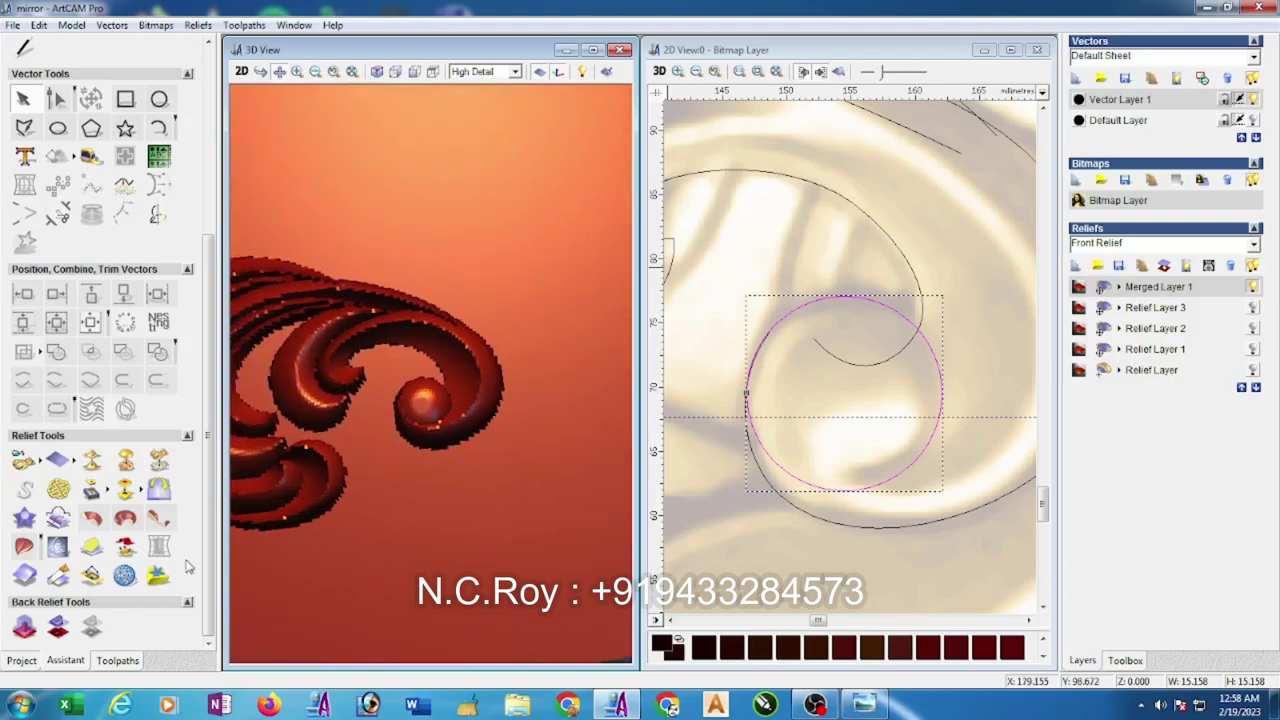
click(57, 546)
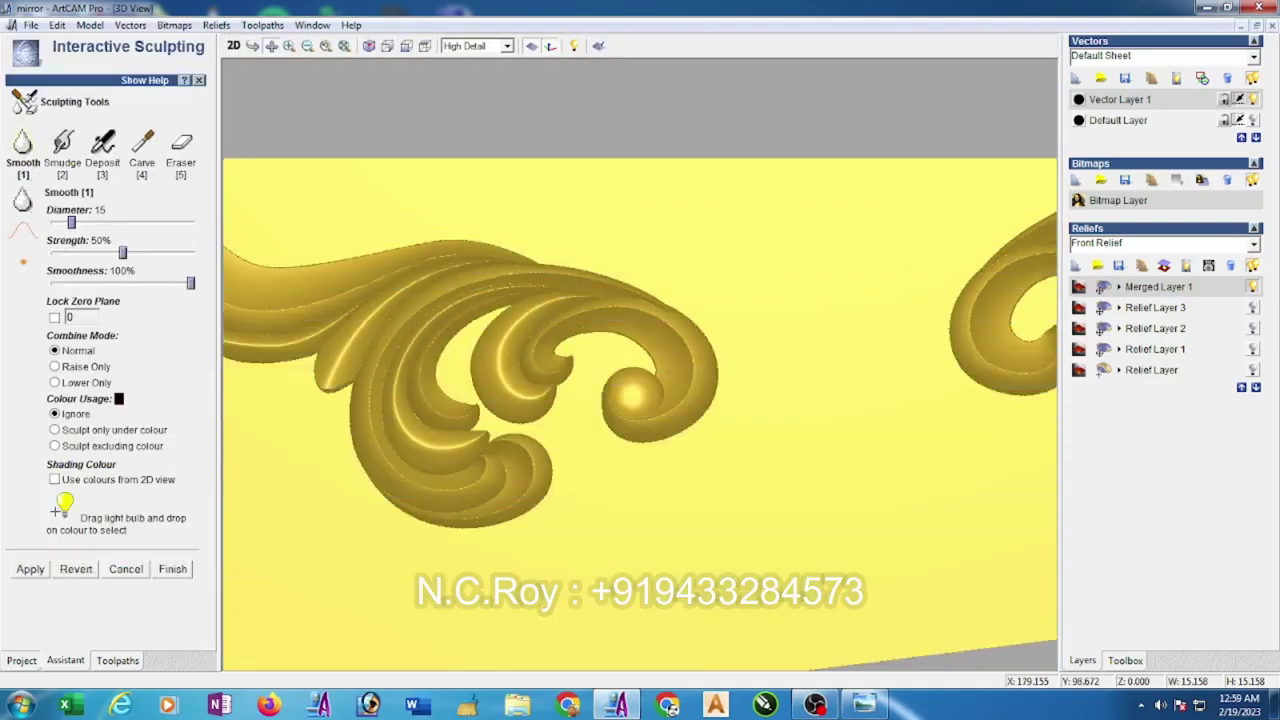
click(55, 383)
click(68, 253)
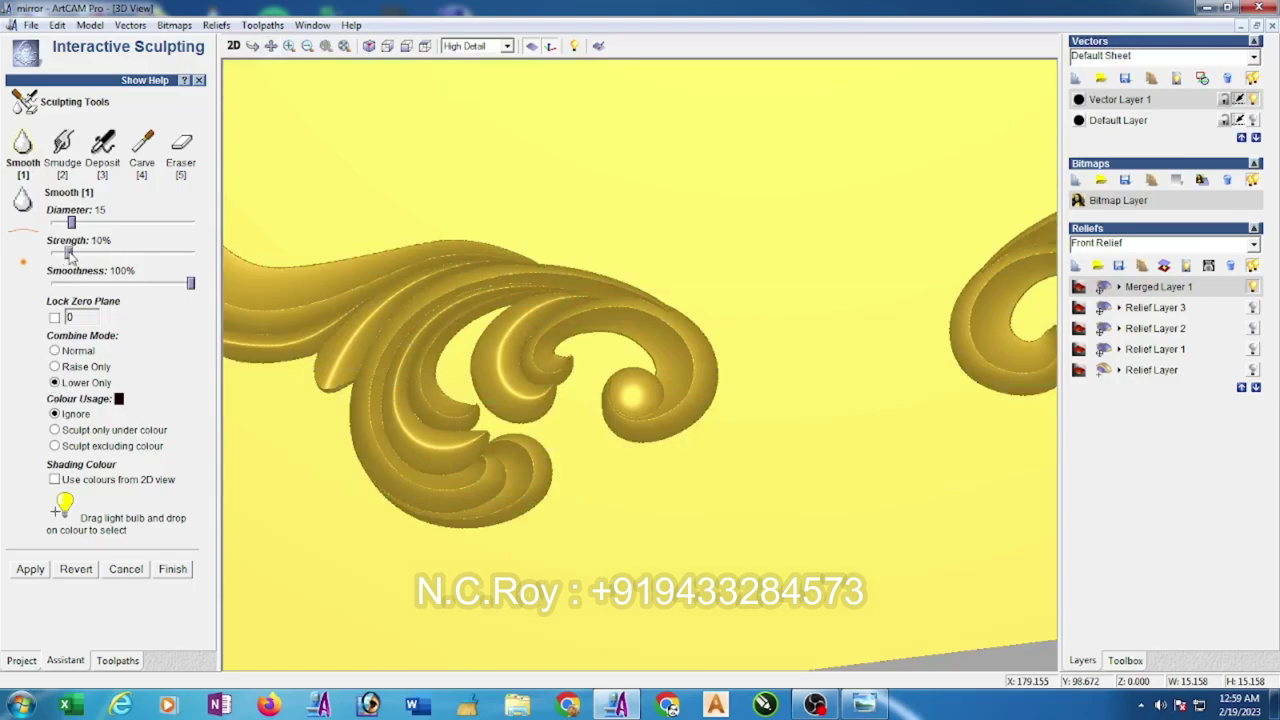
click(113, 224)
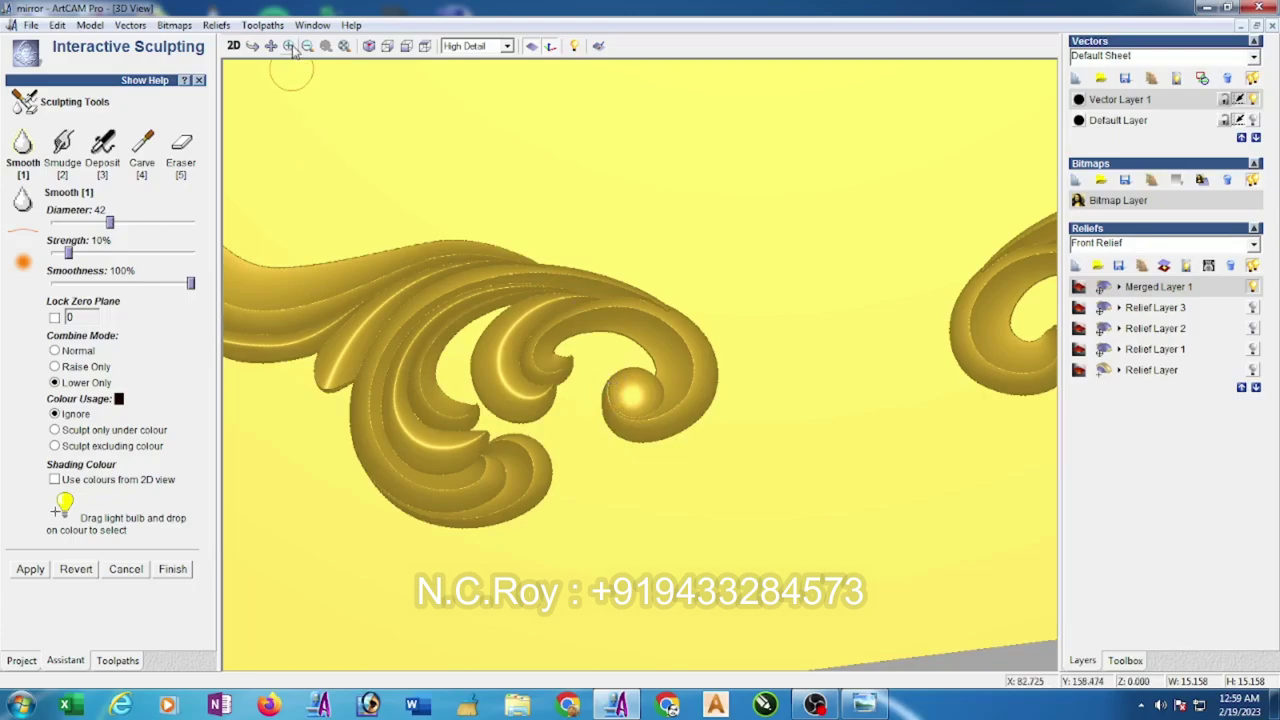
drag(585, 350, 675, 450)
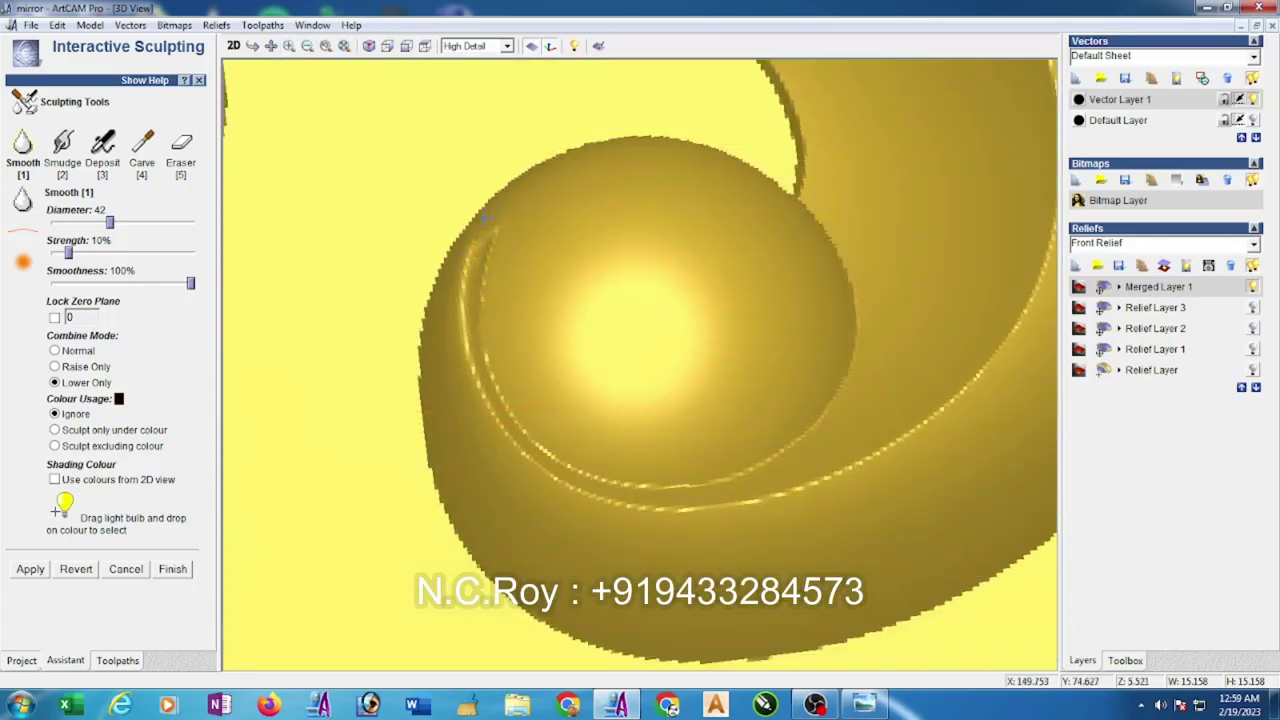
click(101, 253)
click(90, 223)
mouse_move(465, 260)
mouse_down()
mouse_move(474, 248)
mouse_move(481, 404)
mouse_move(517, 450)
mouse_move(494, 234)
mouse_move(474, 271)
mouse_move(481, 252)
mouse_up()
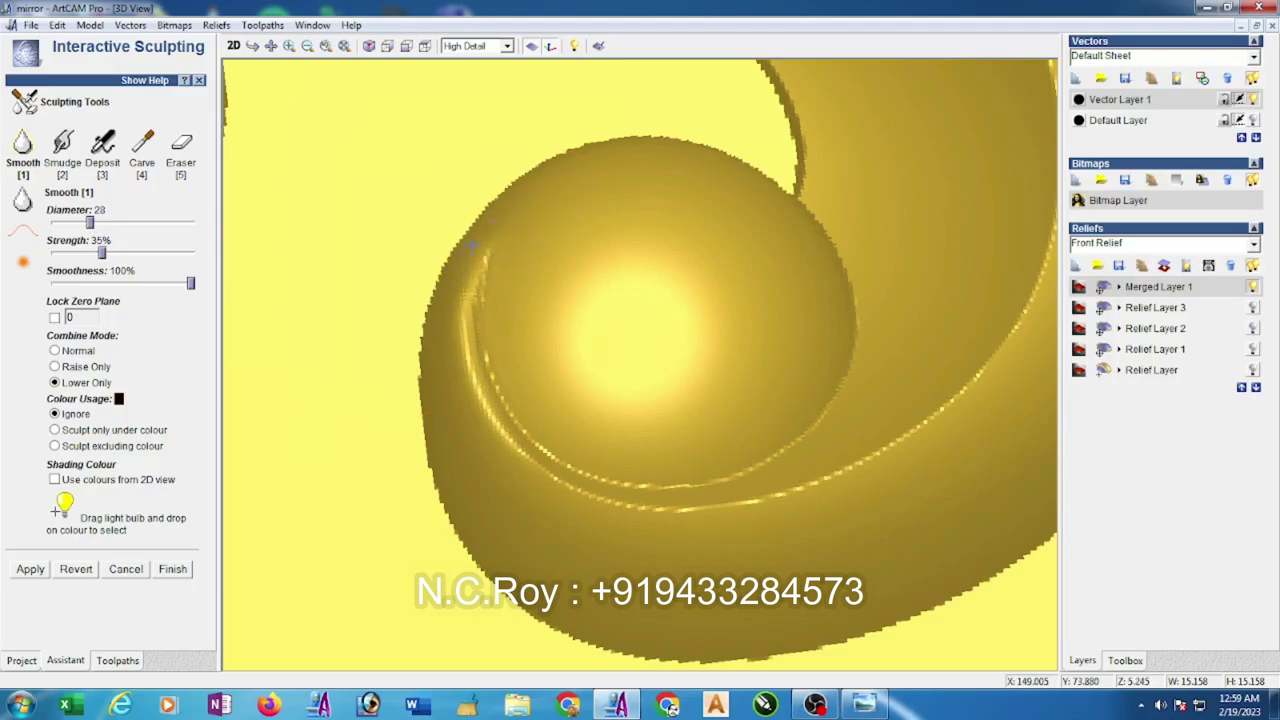
- Smudge the groove where the dome meets the scroll's end, using Raise Only, diameter 24 and strength 8%
click(62, 143)
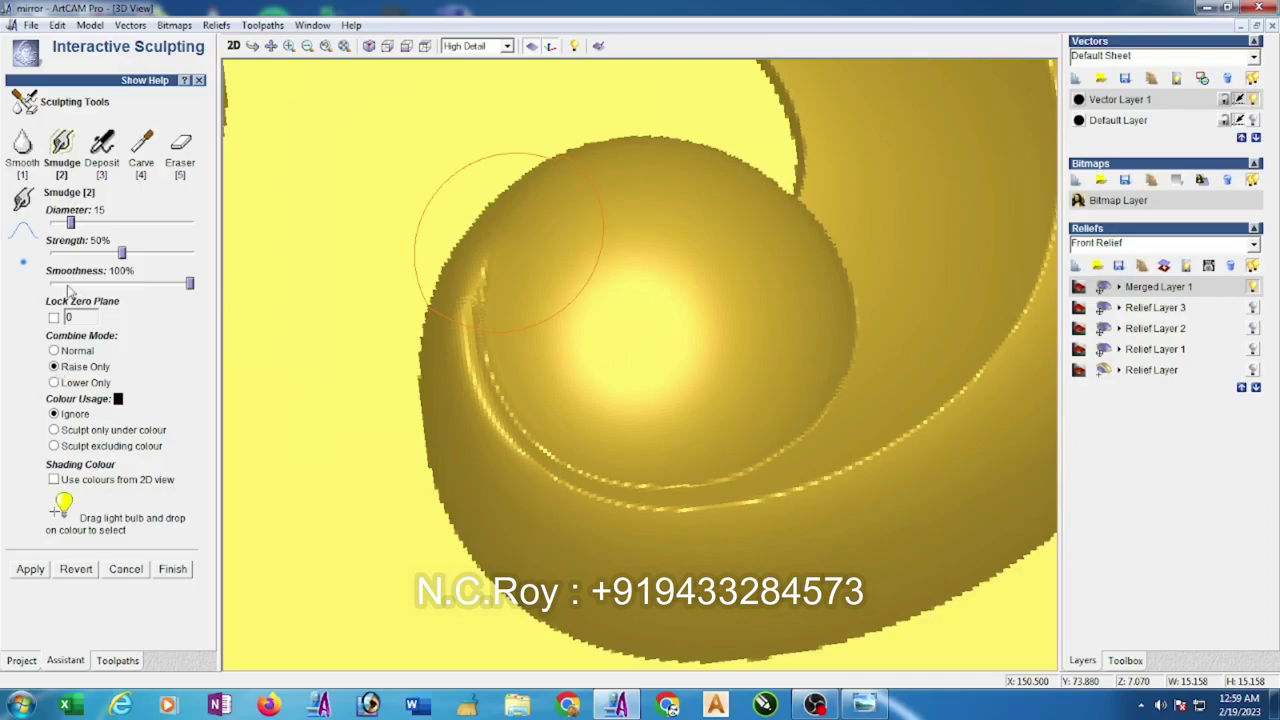
click(66, 254)
click(83, 222)
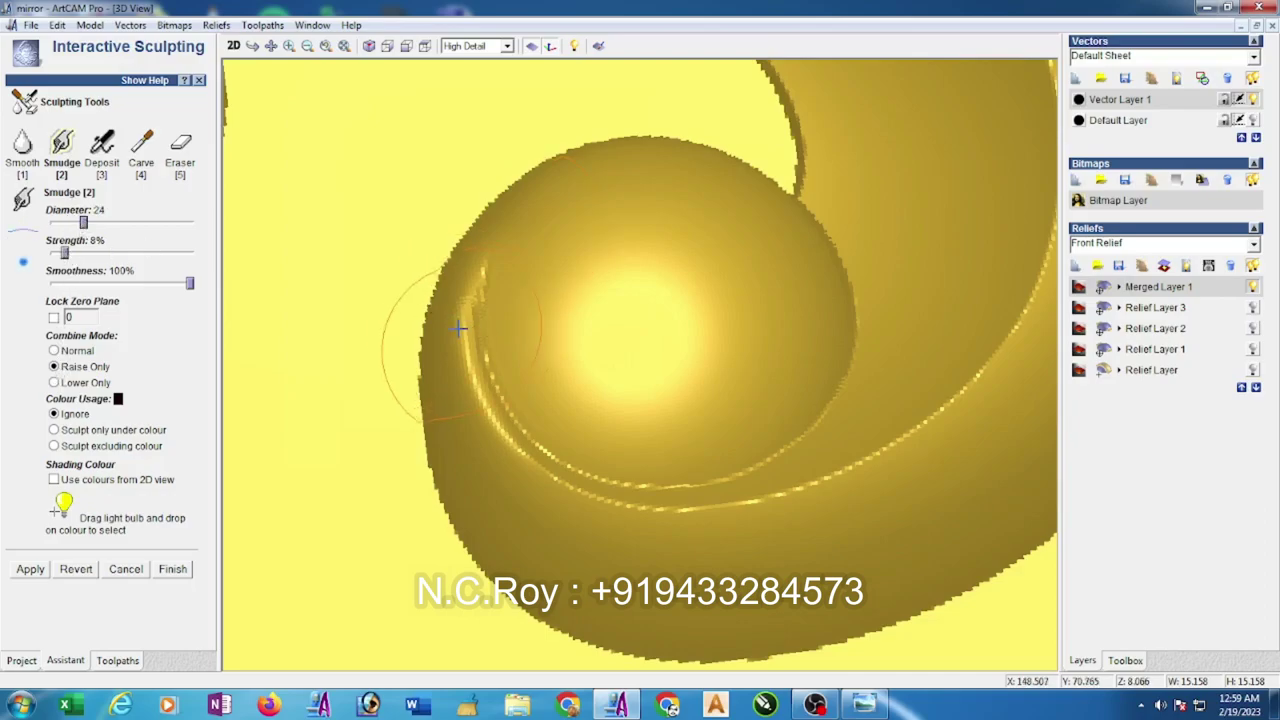
mouse_move(479, 285)
mouse_down()
mouse_move(468, 302)
mouse_move(468, 226)
mouse_move(486, 263)
mouse_move(466, 338)
mouse_move(482, 268)
mouse_up()
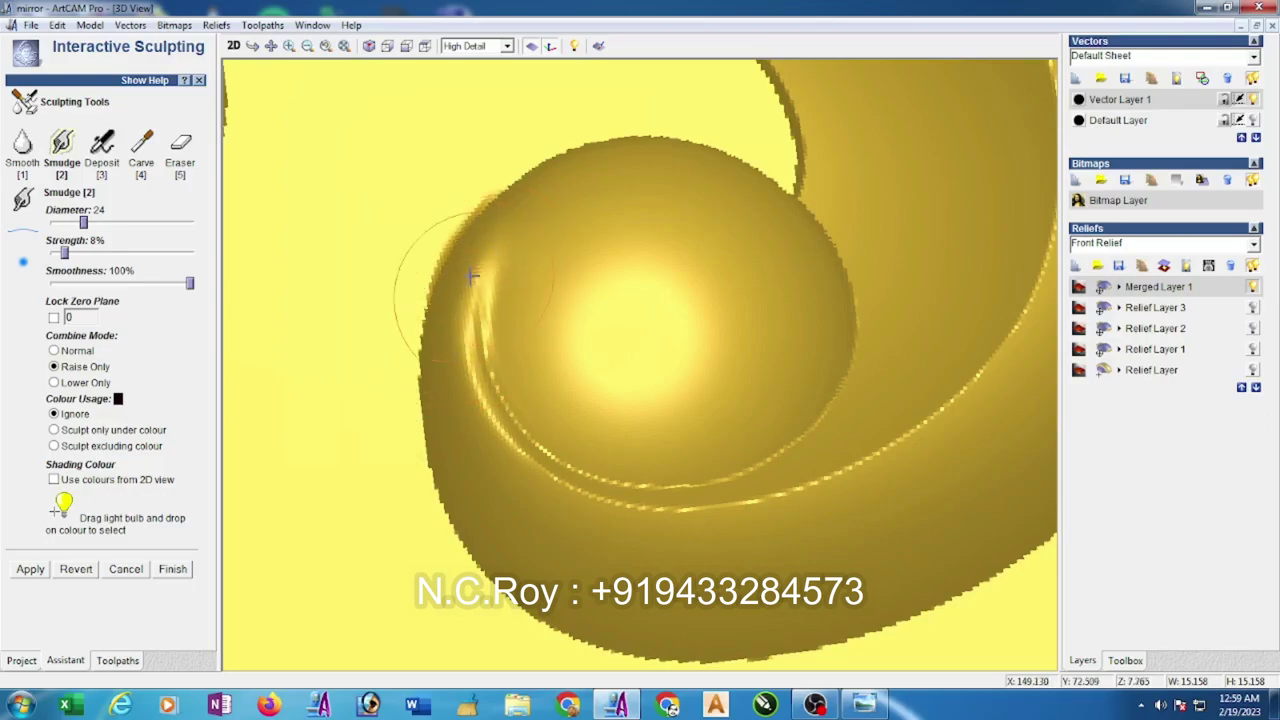
- Clean the stray relief outside the scroll ball's upper-left edge with Eraser and Carve, locking the zero plane at 0, and finish sculpting
click(180, 148)
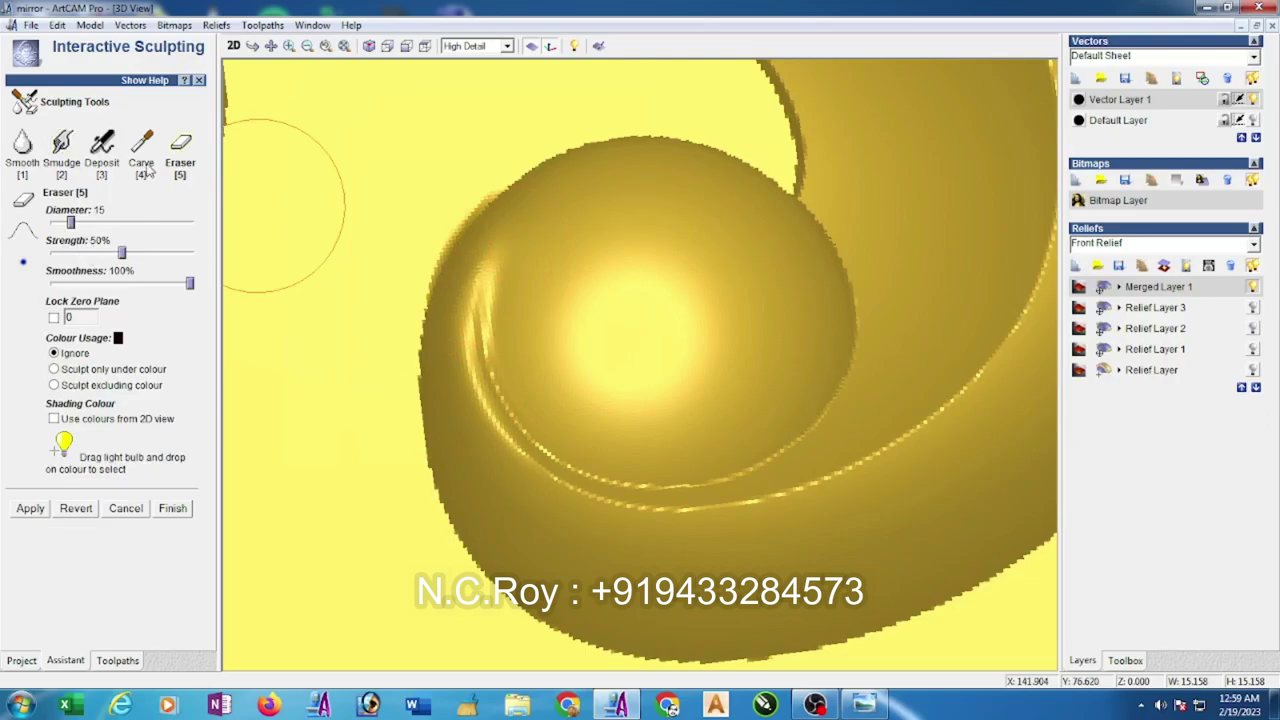
click(53, 317)
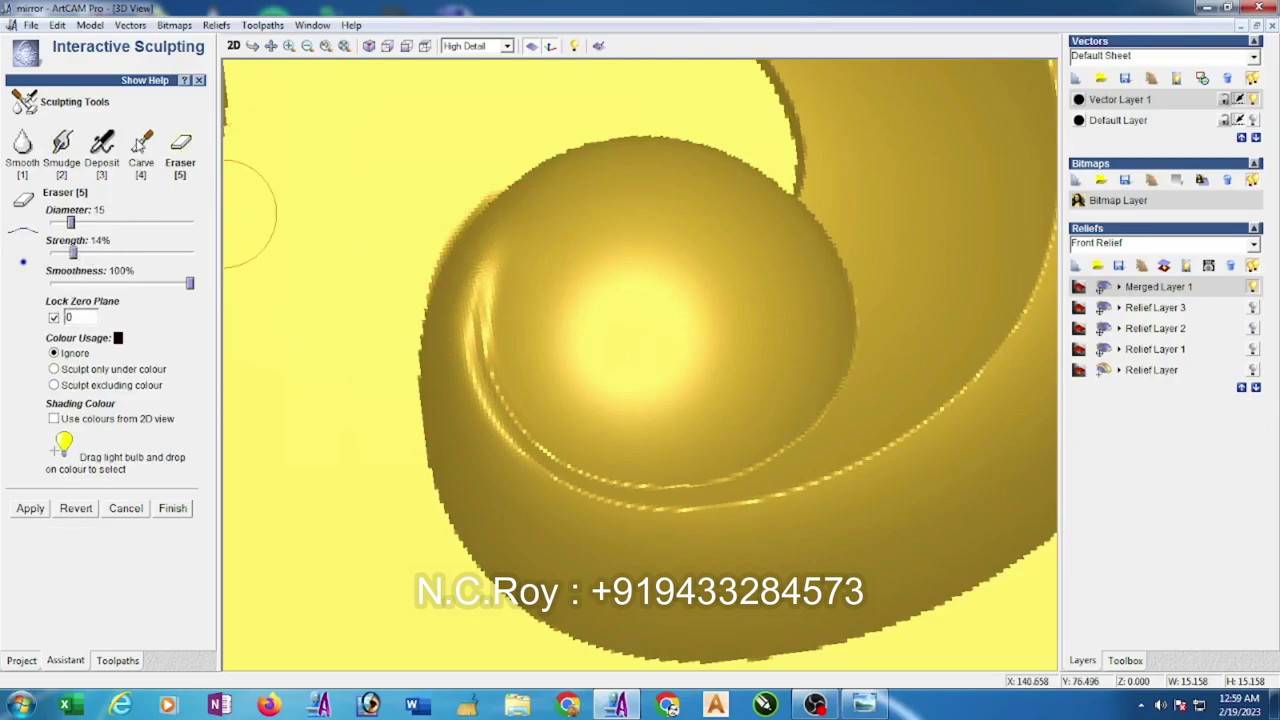
click(141, 146)
click(65, 253)
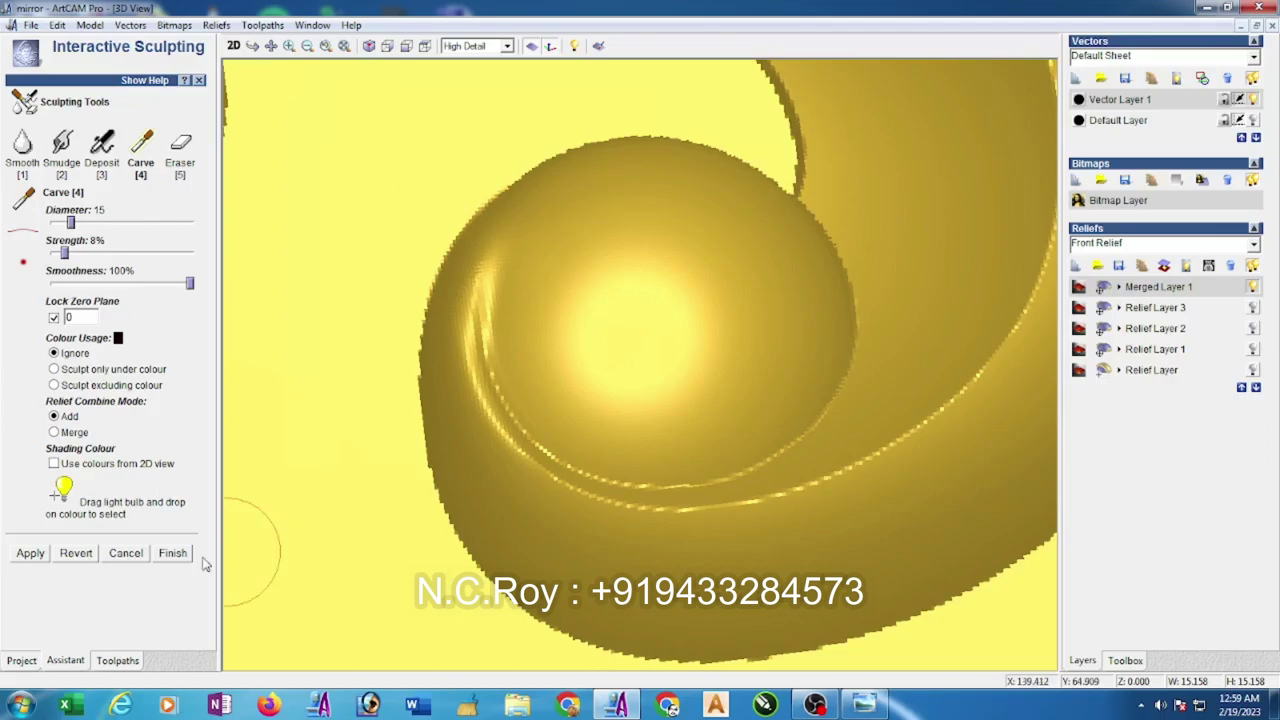
click(172, 553)
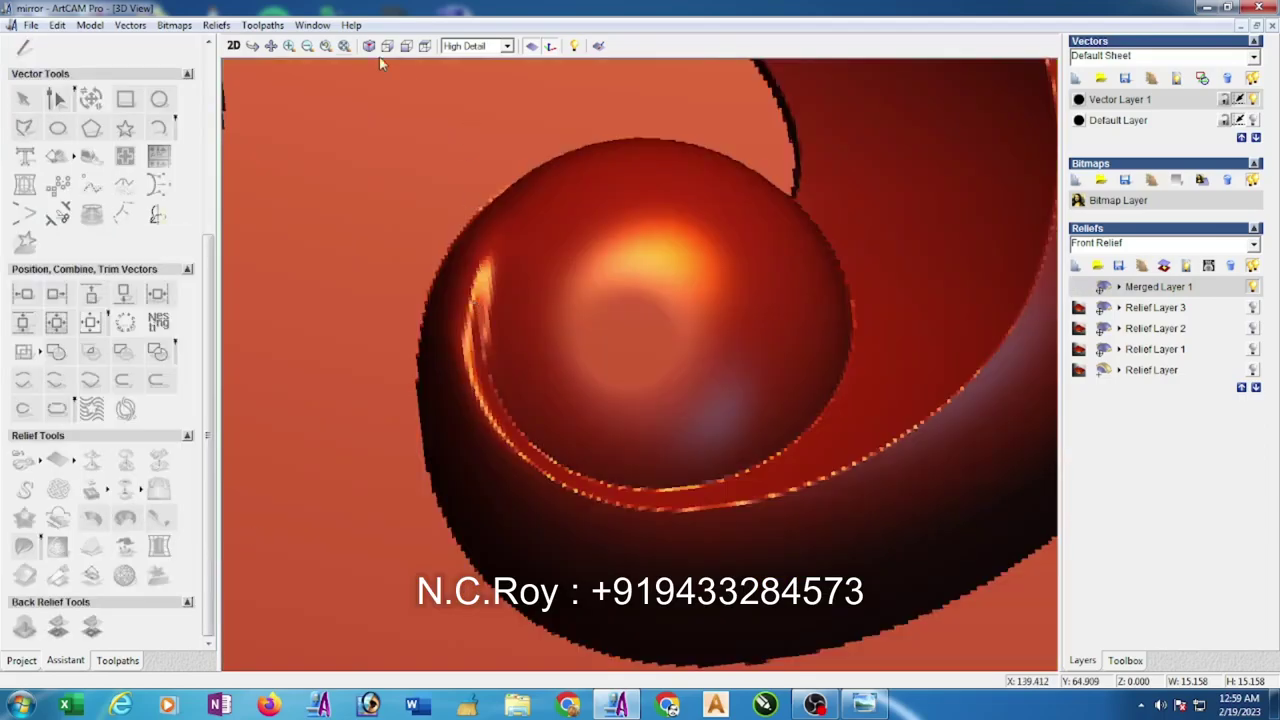
- Arrange the 3D and 2D views side by side and show the whole relief from above
click(312, 25)
click(320, 54)
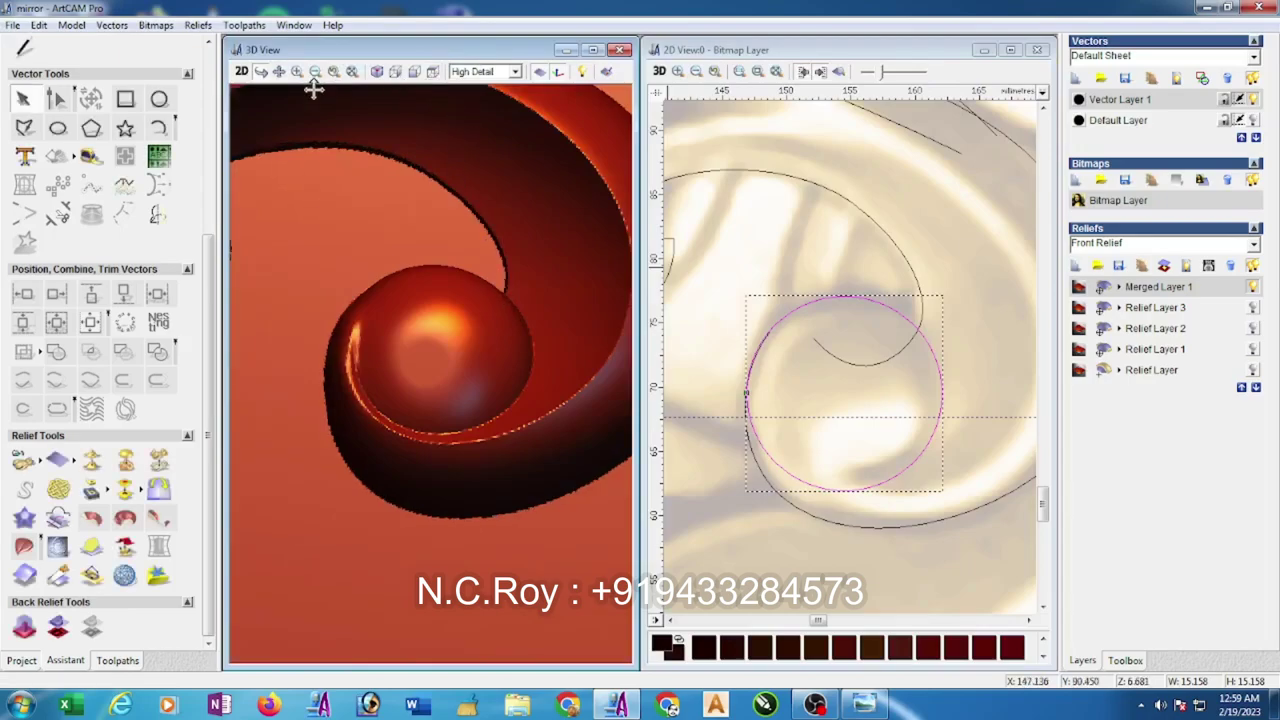
click(432, 71)
- Mirror merge the scroll relief left over right and bottom over top to update all four corner ornaments
click(160, 492)
click(135, 232)
click(136, 233)
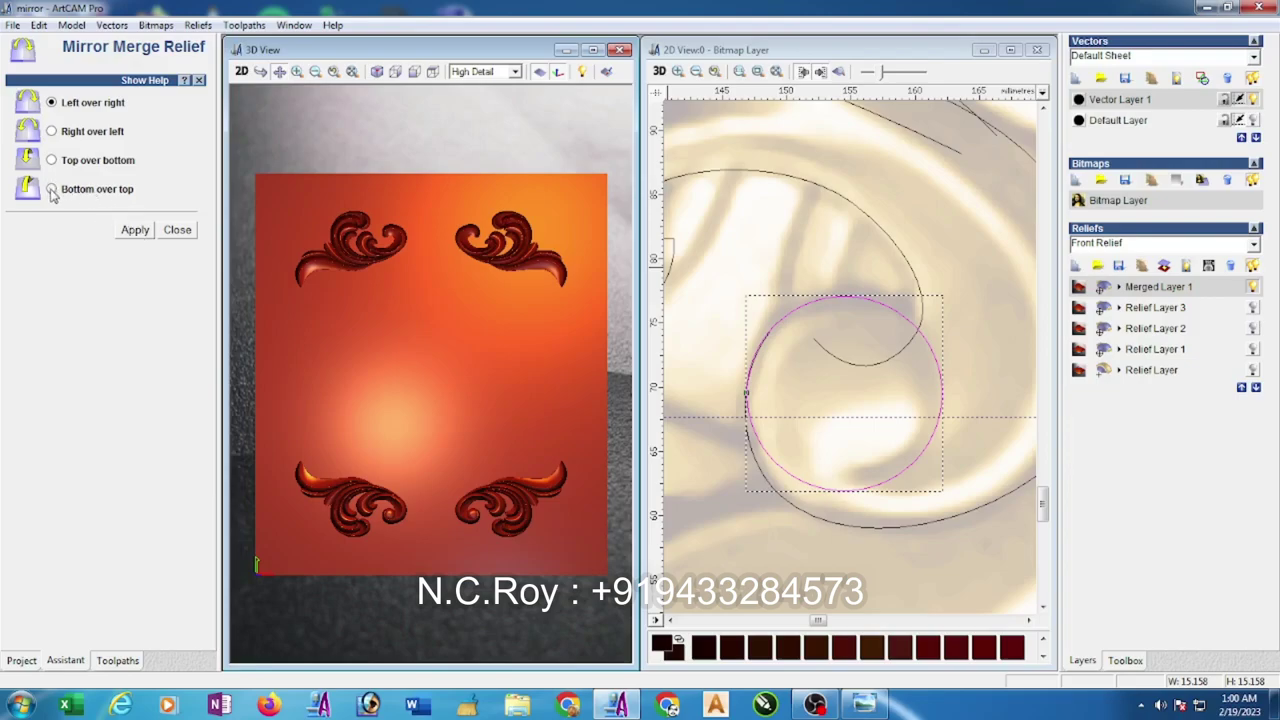
click(146, 231)
click(177, 230)
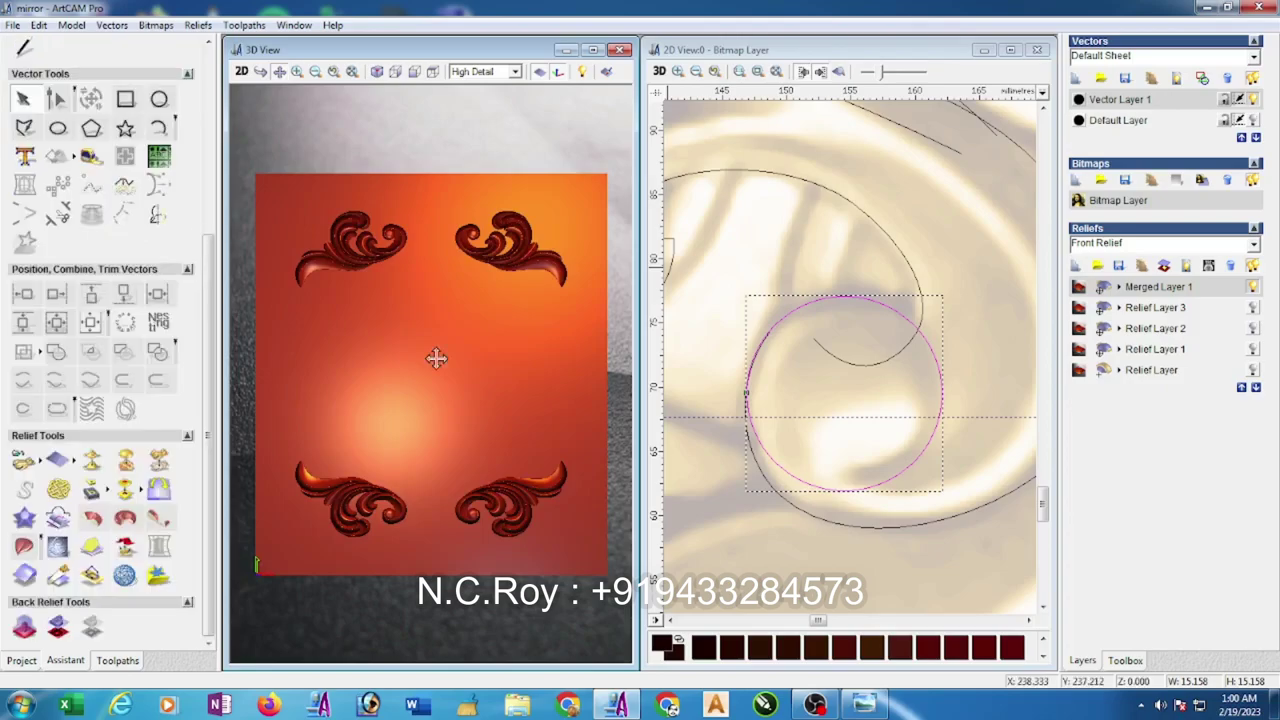
- Hide Vector Layer 1, create a new vector layer, and show the relief preview in the 2D view
click(1254, 99)
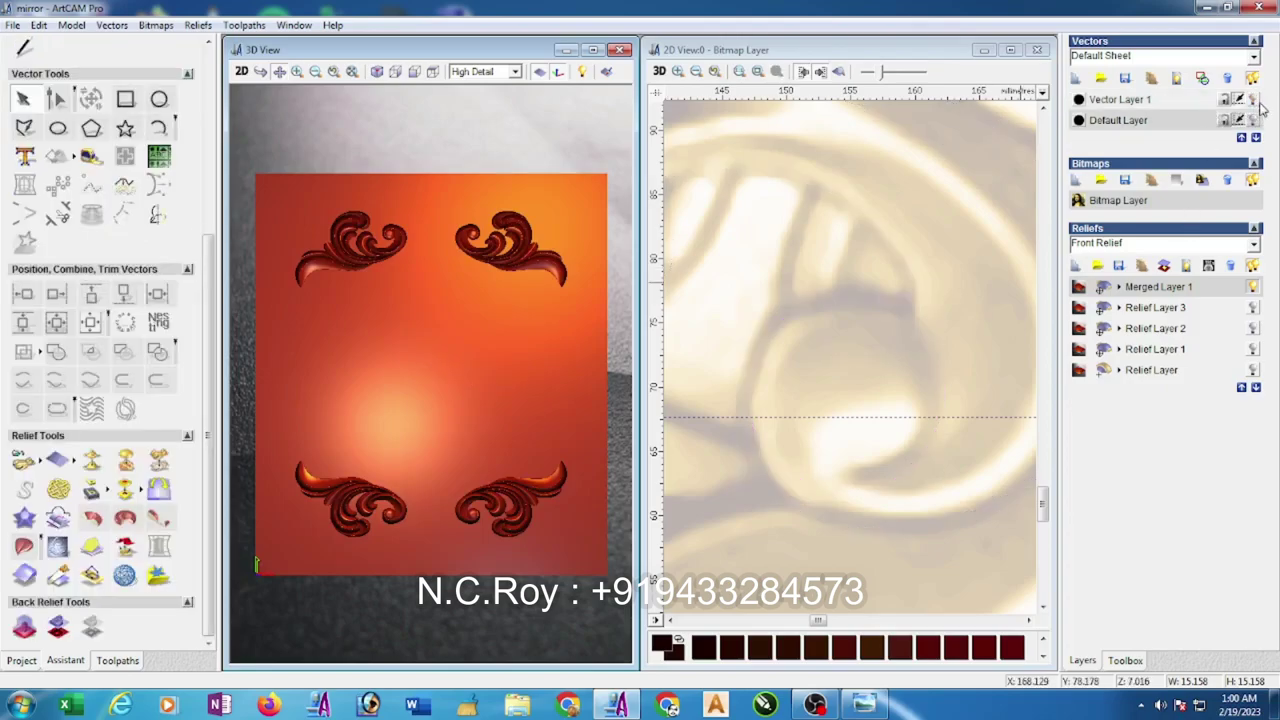
click(1134, 104)
click(1075, 80)
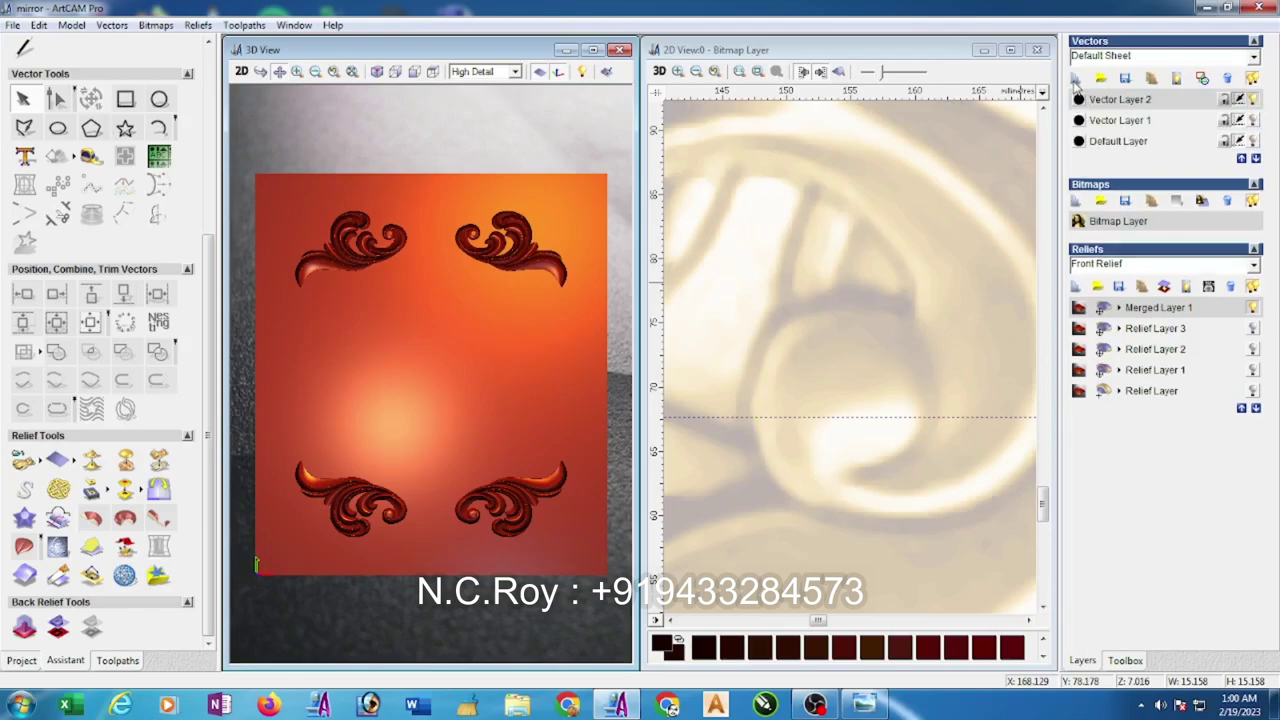
click(783, 331)
click(838, 71)
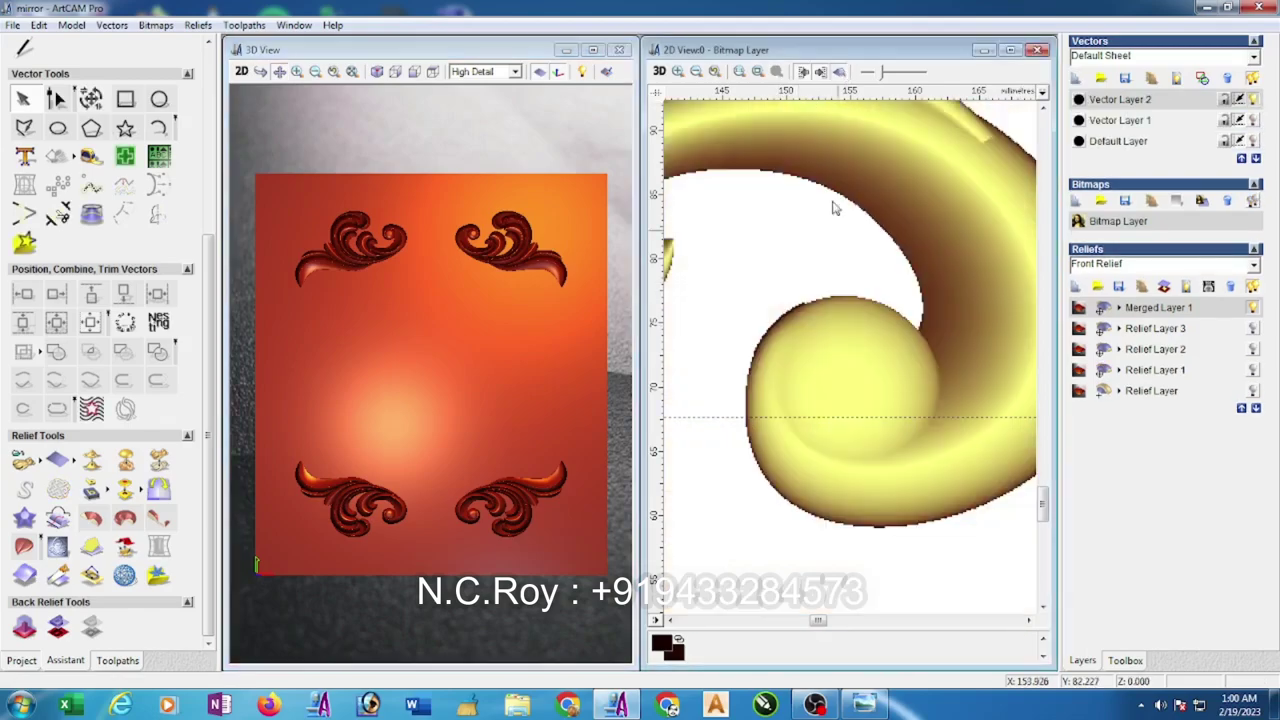
- Create vector boundaries around the corner ornaments from the selected relief layer, using a height range with minimum height 0
scroll(856, 270, down, 2)
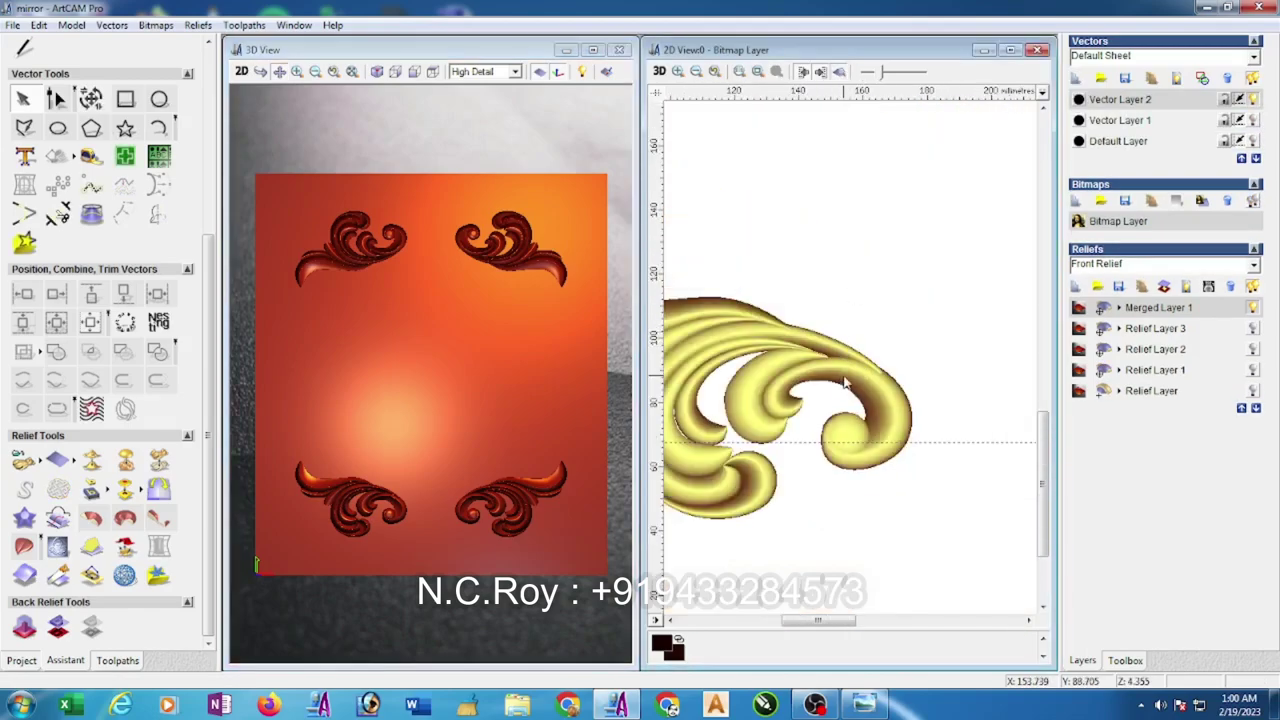
scroll(845, 383, up, 1)
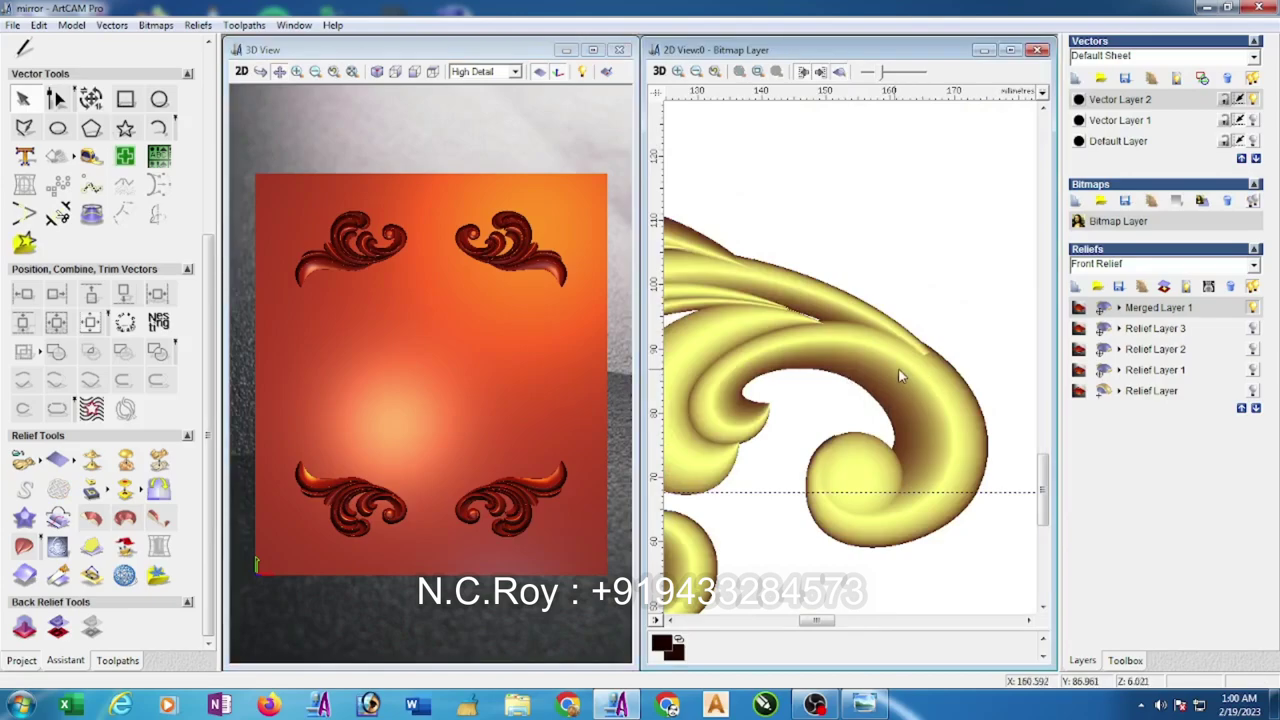
click(90, 578)
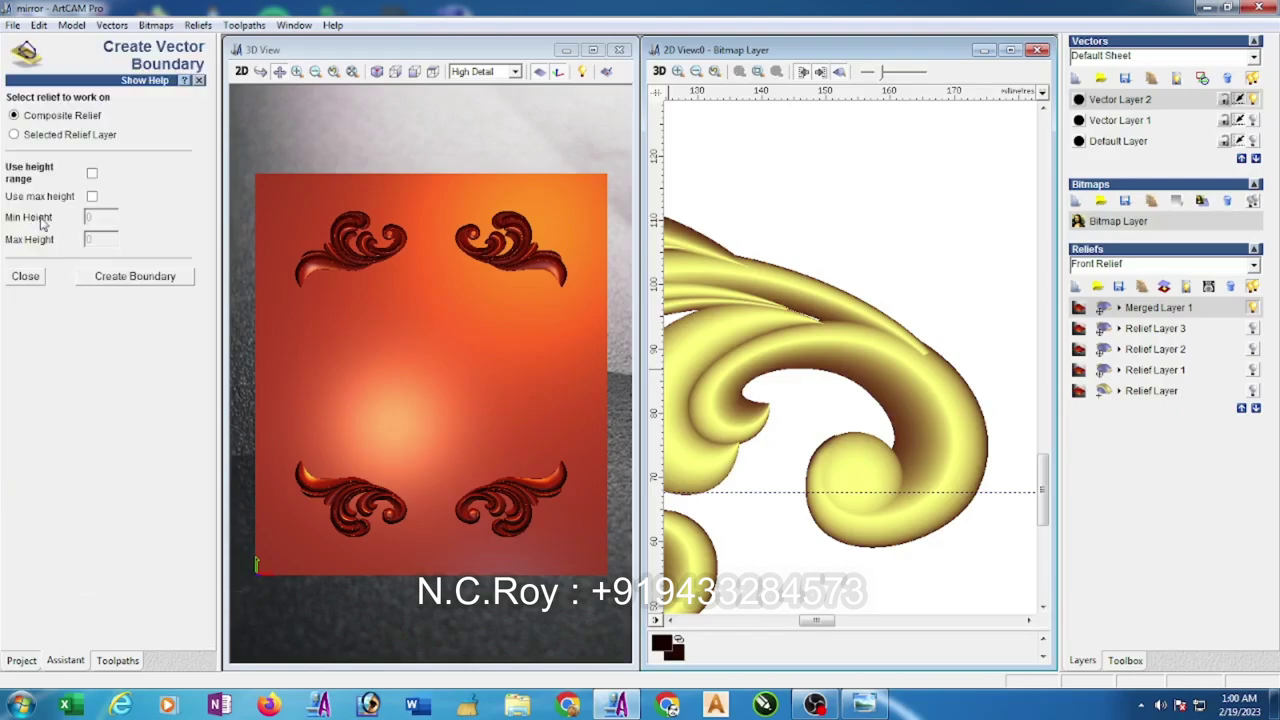
click(14, 135)
click(91, 173)
click(138, 280)
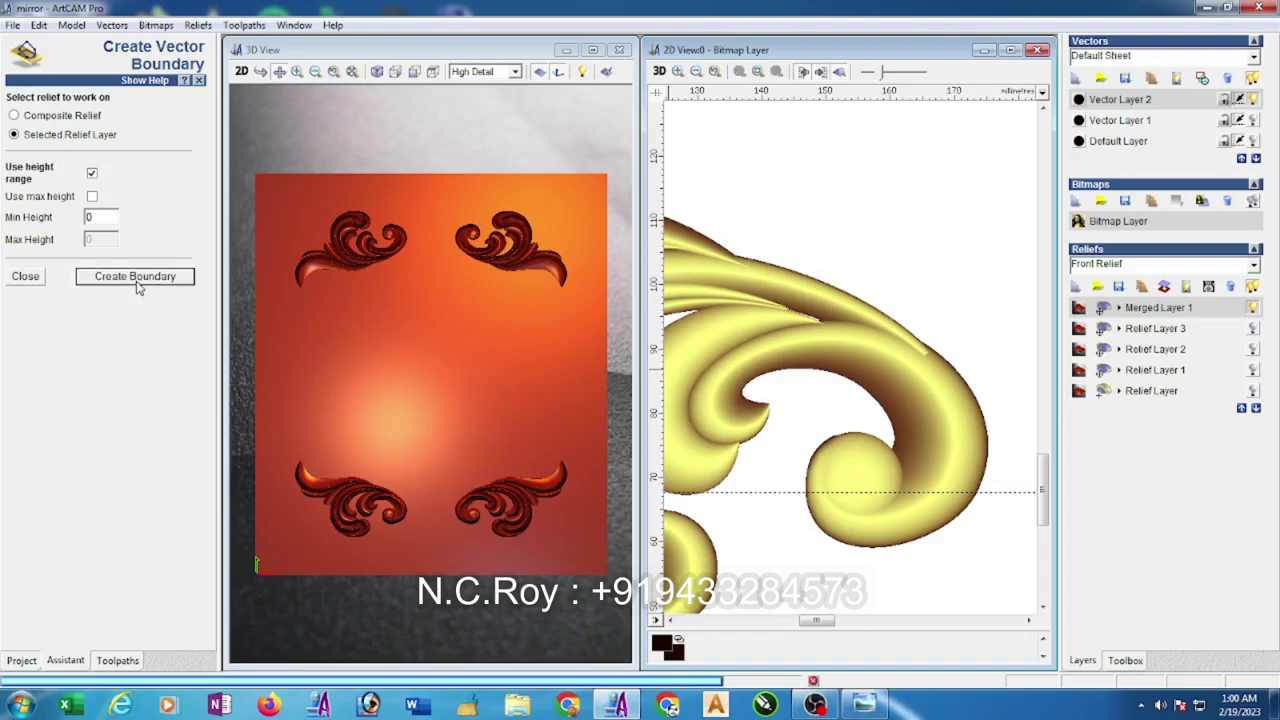
click(25, 277)
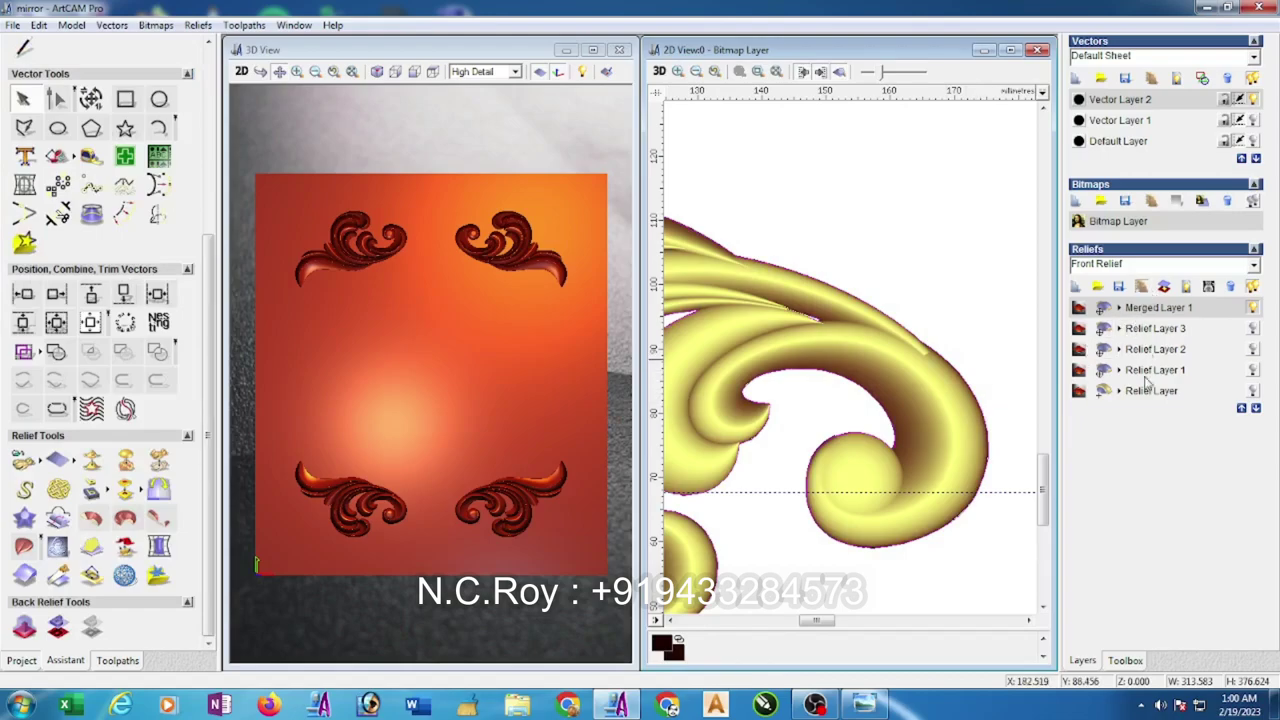
- Duplicate Merged Layer 1 with the original hidden, and add a flat 6.0 start height inside the ornament boundaries with the Shape Editor
click(1254, 333)
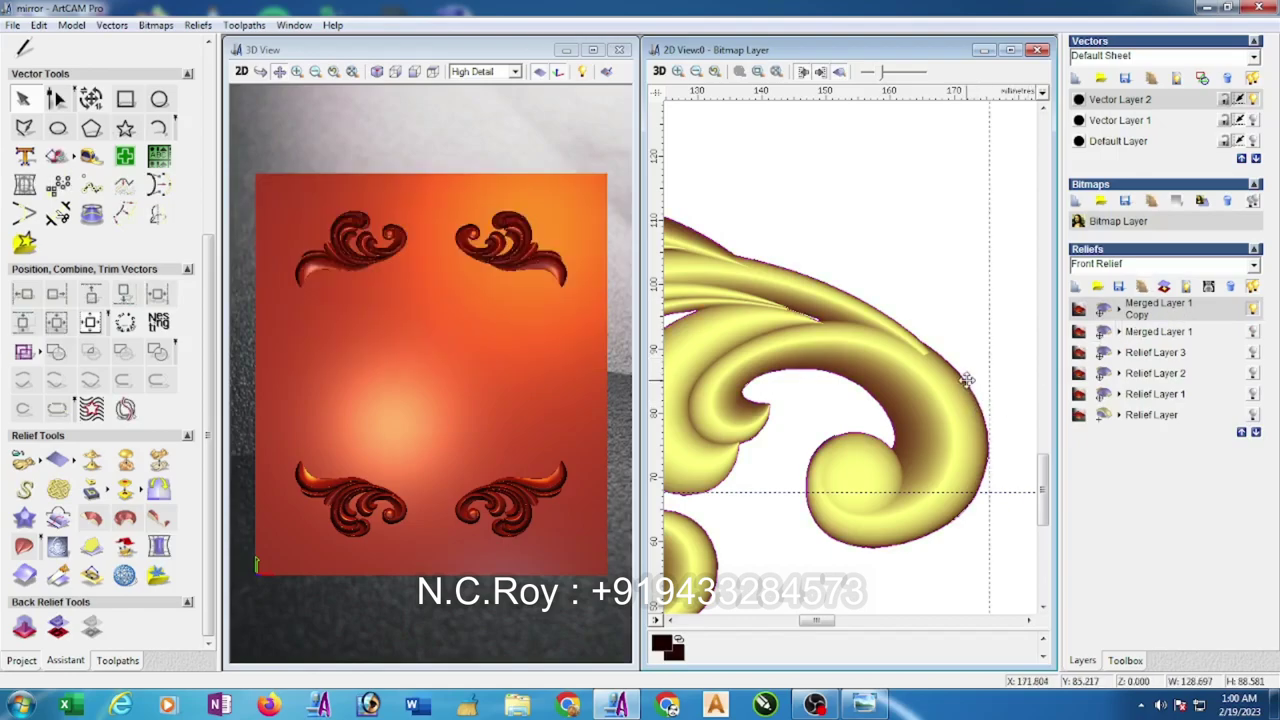
scroll(855, 345, down, 2)
scroll(871, 349, down, 2)
scroll(877, 357, up, 2)
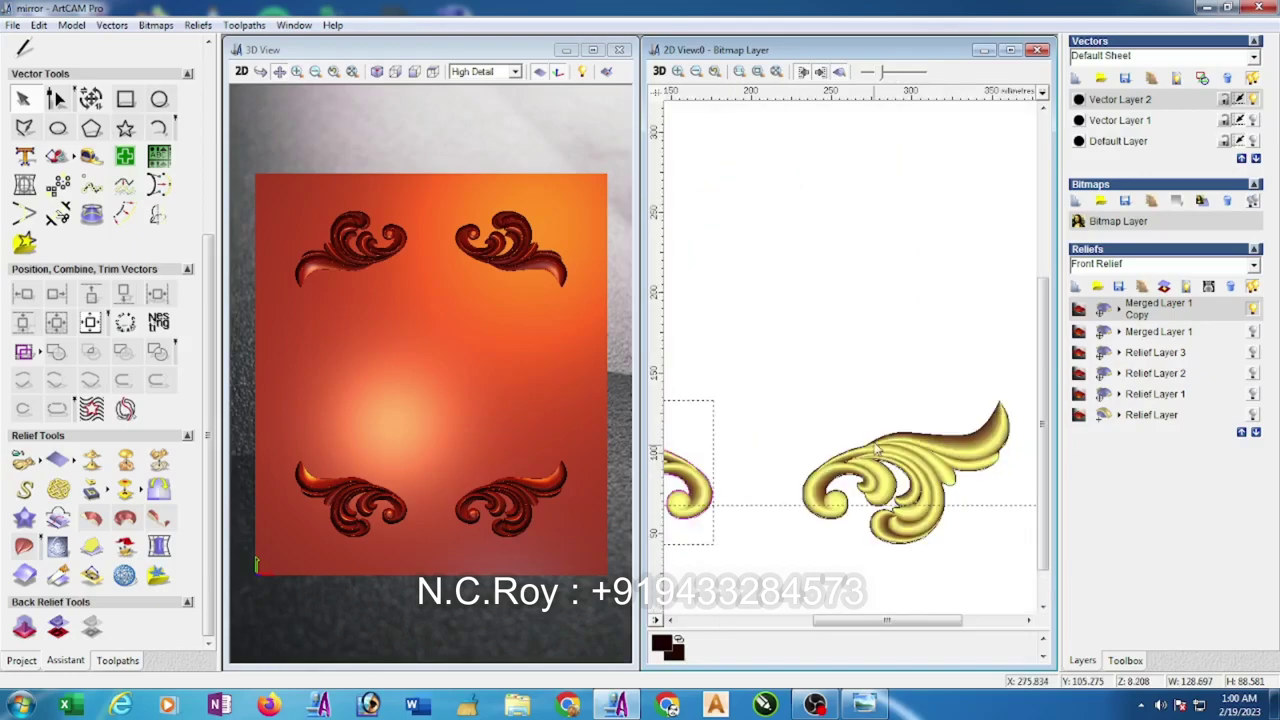
scroll(878, 446, down, 1)
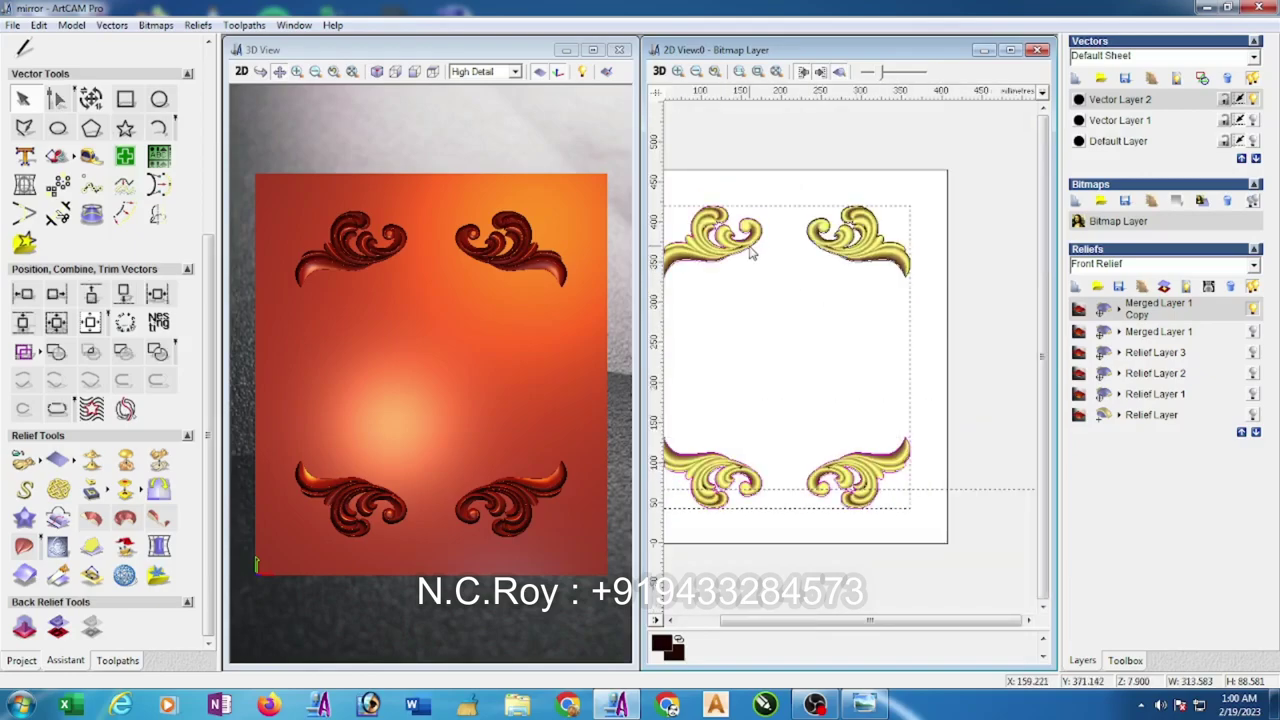
right_click(860, 268)
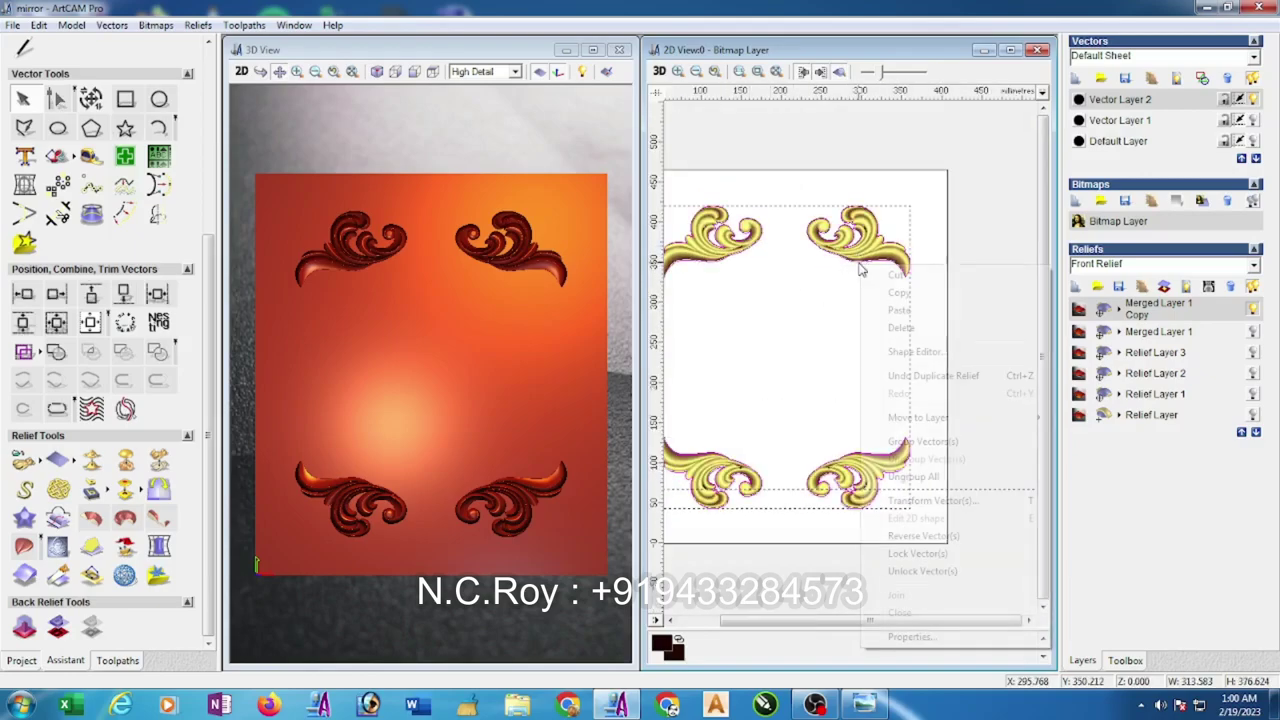
click(905, 351)
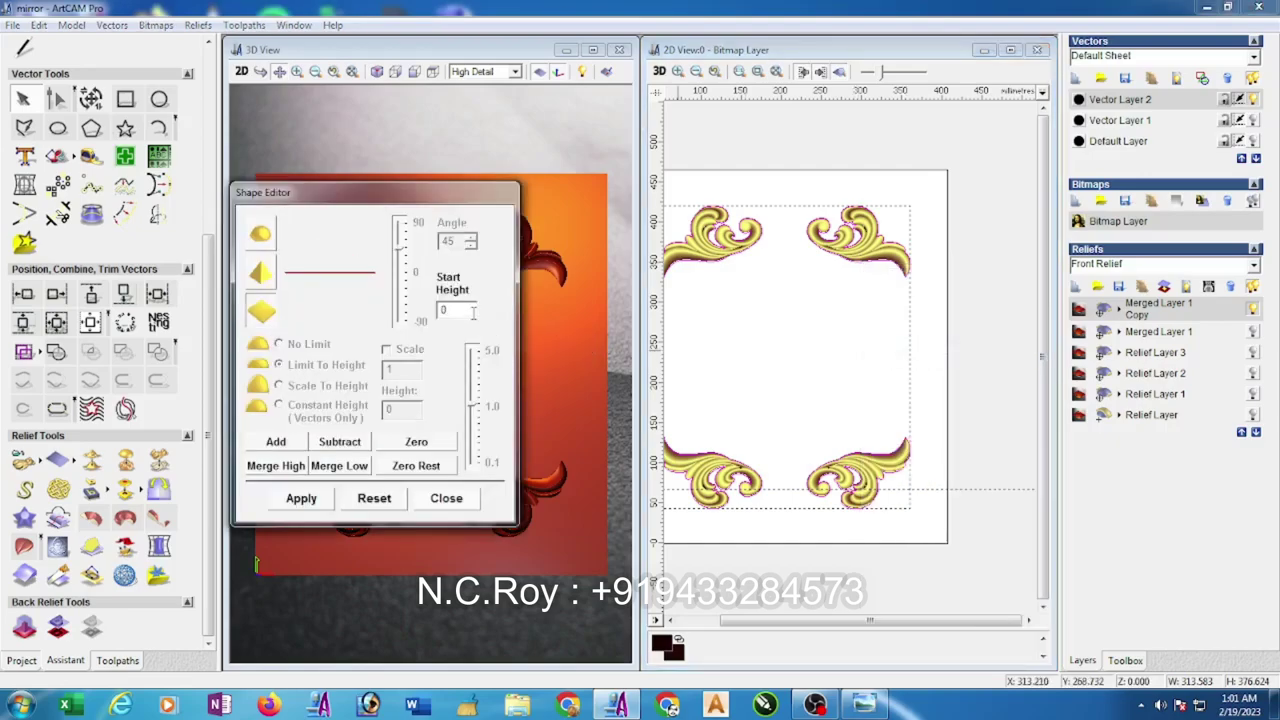
click(273, 466)
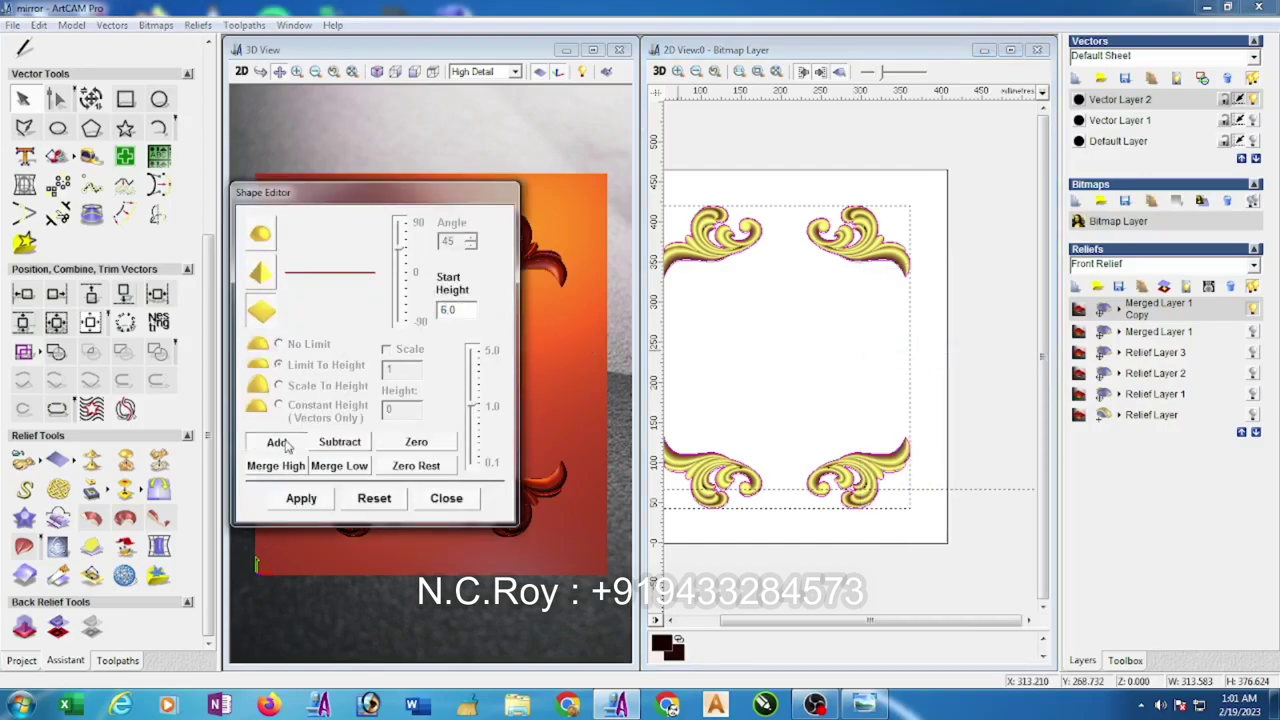
click(447, 498)
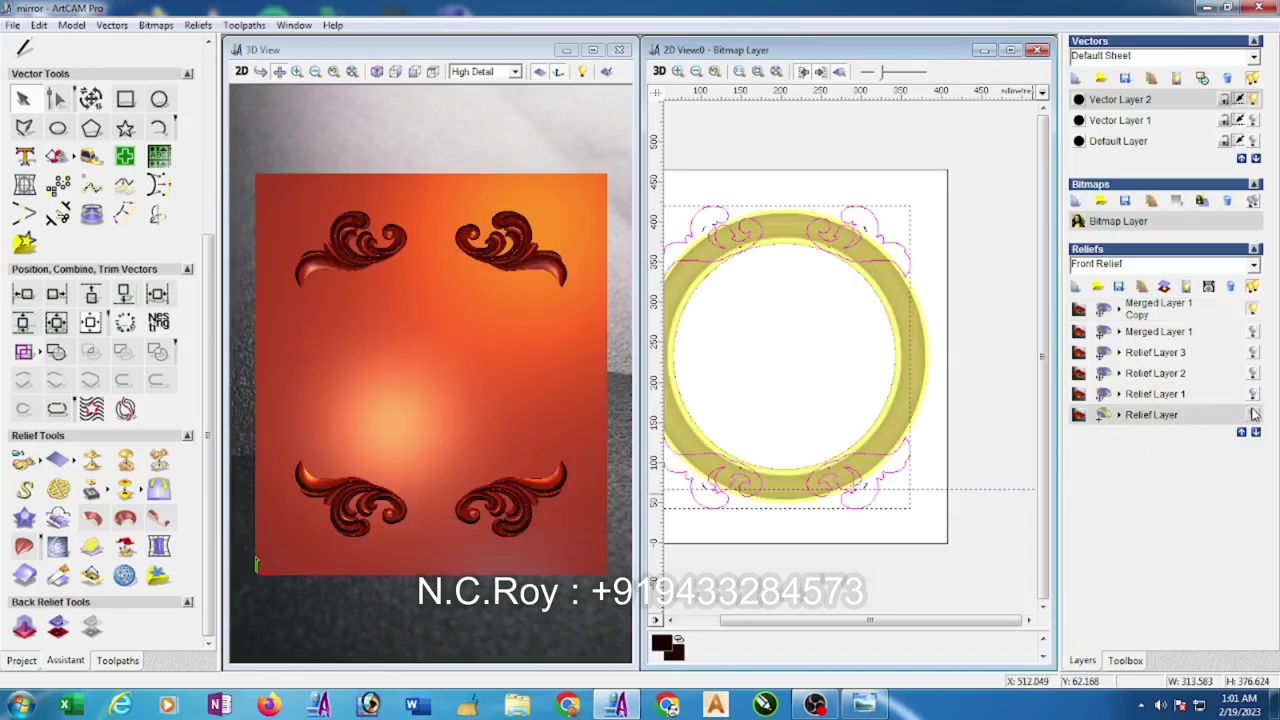
- Merge only Relief Layer and Relief Layer 1 into a new ring layer and hide the two source layers
click(1148, 396)
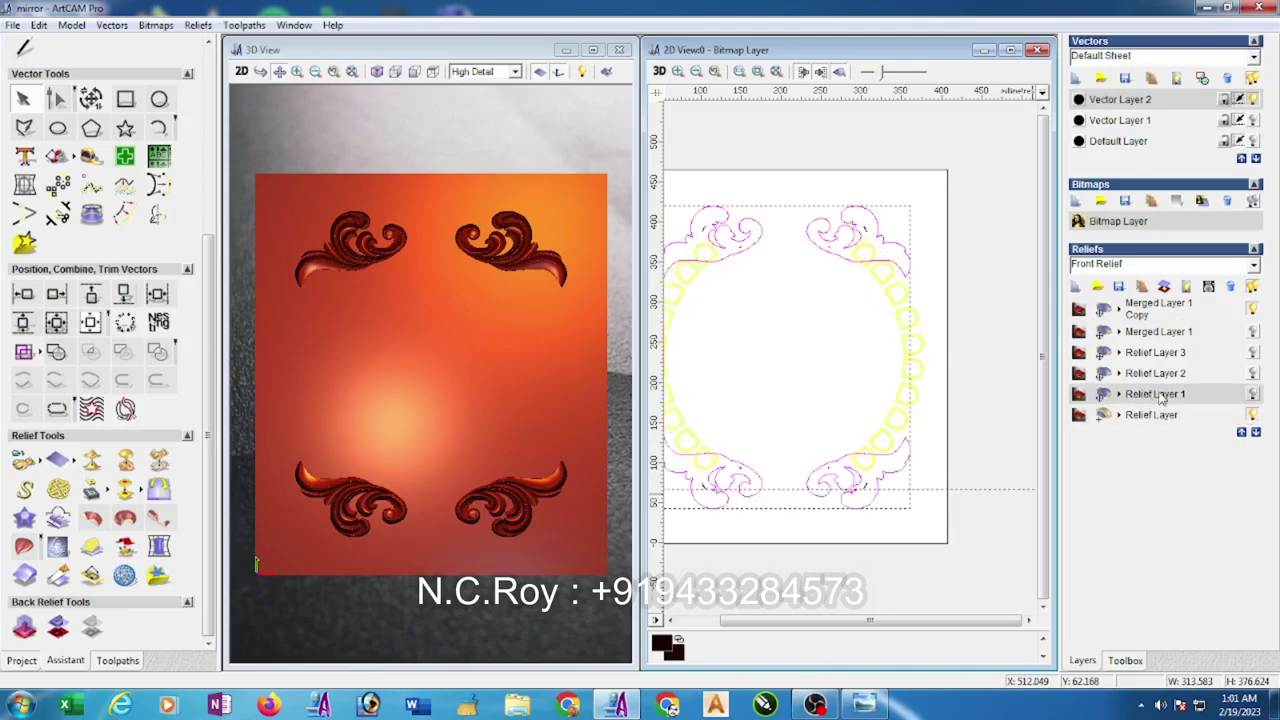
click(1253, 395)
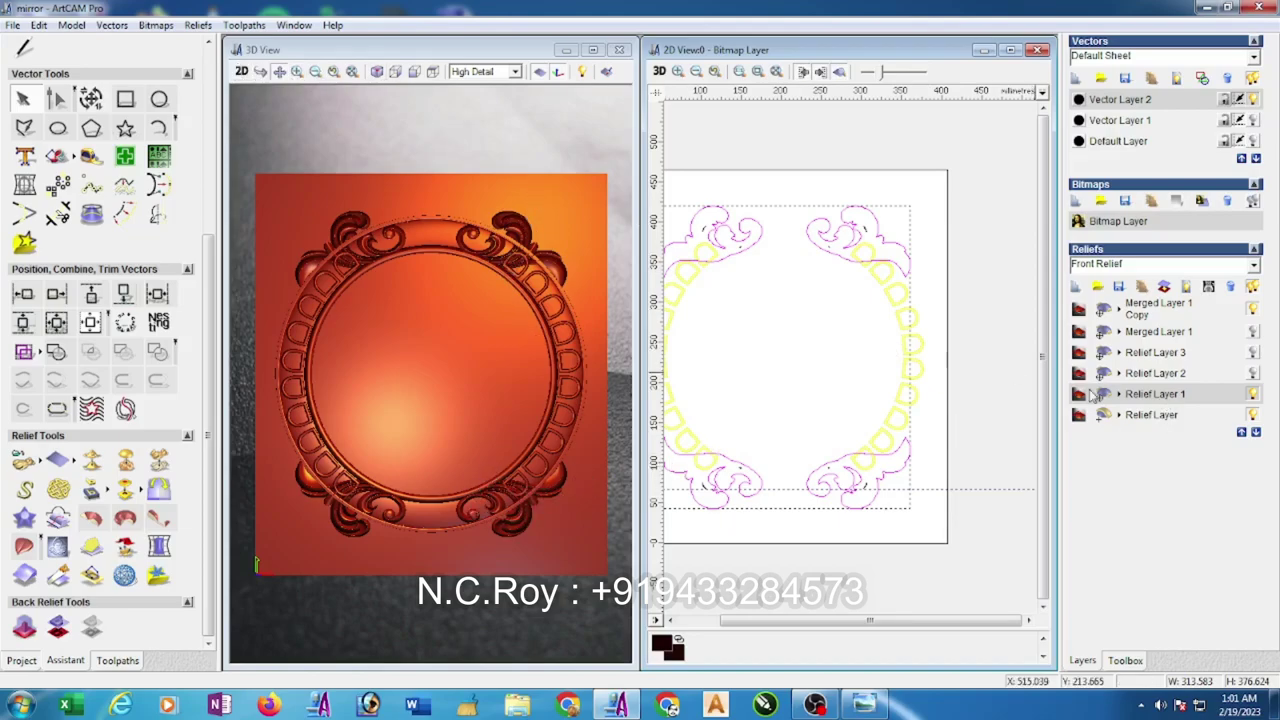
click(1155, 310)
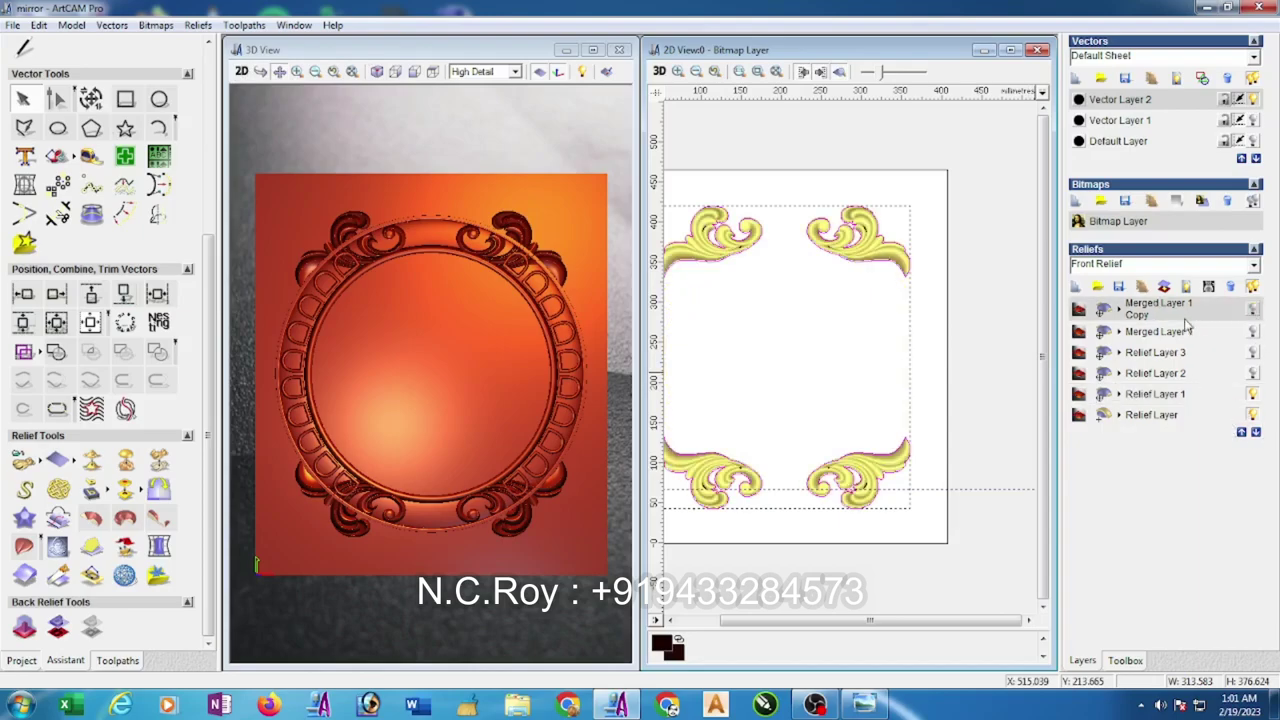
click(1186, 288)
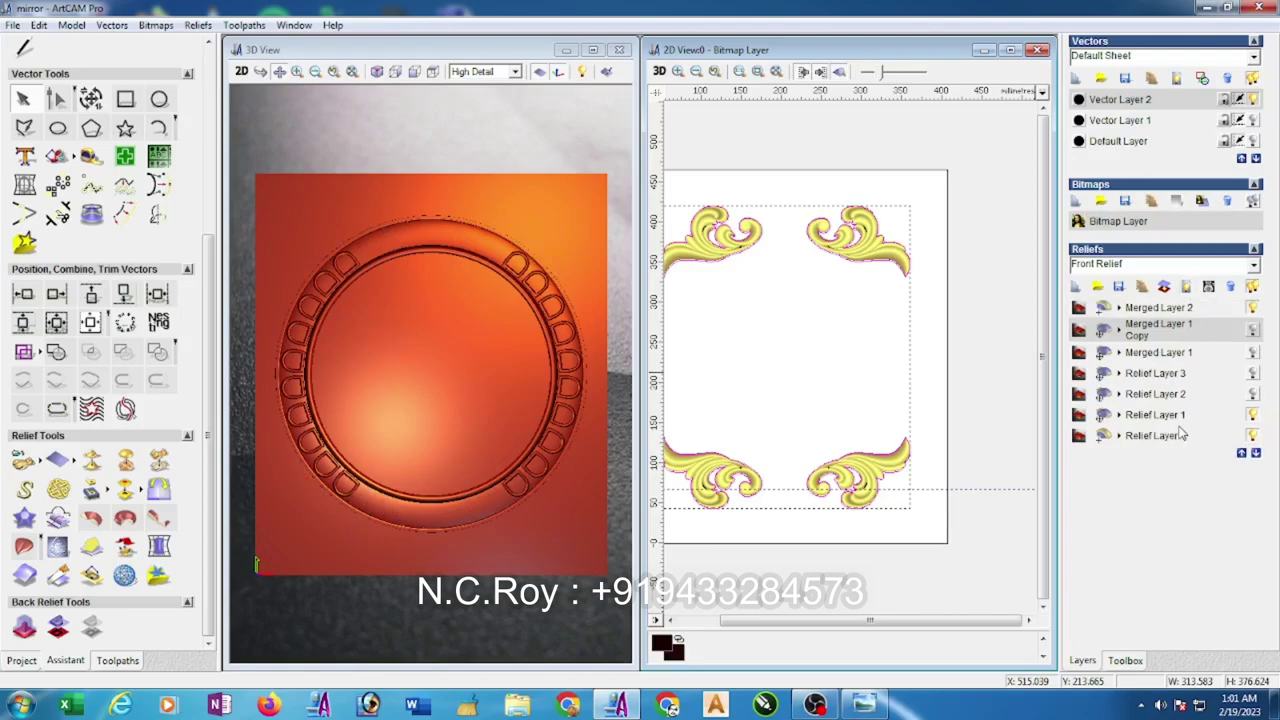
click(1253, 435)
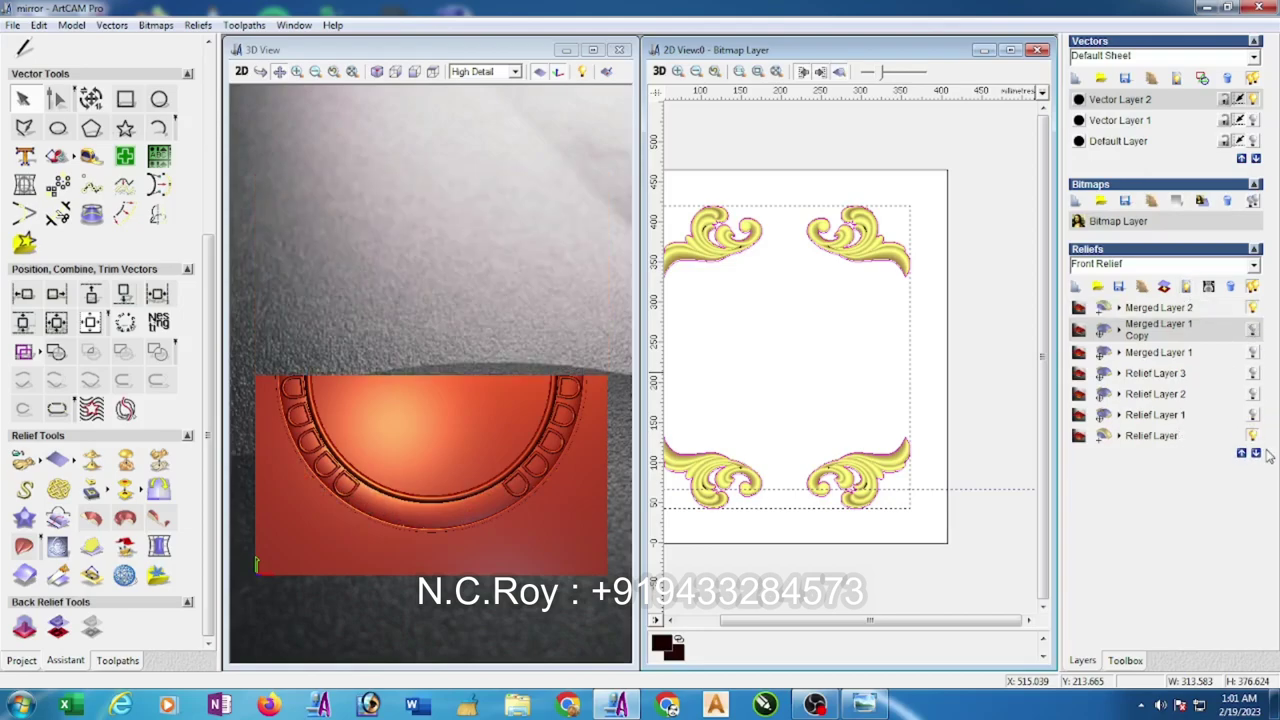
- Make Merged Layer 1 Copy visible and move it above Merged Layer 2 in the relief stack
click(1195, 309)
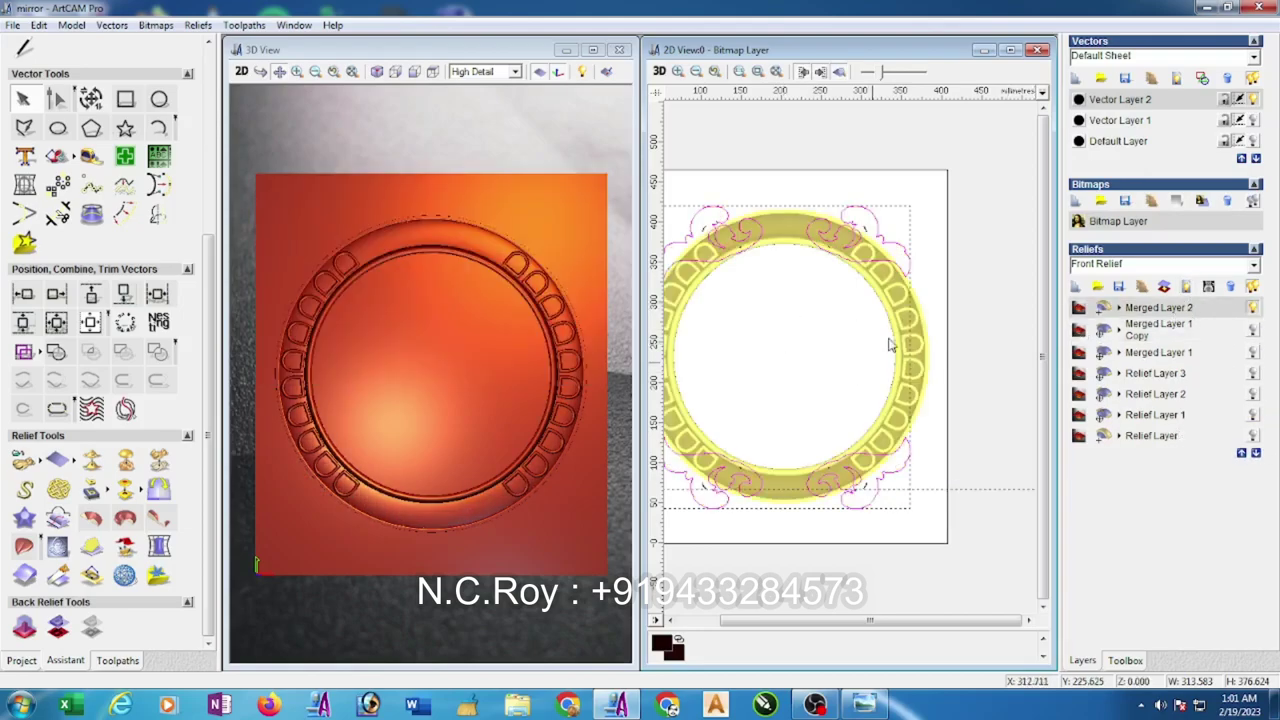
click(1253, 331)
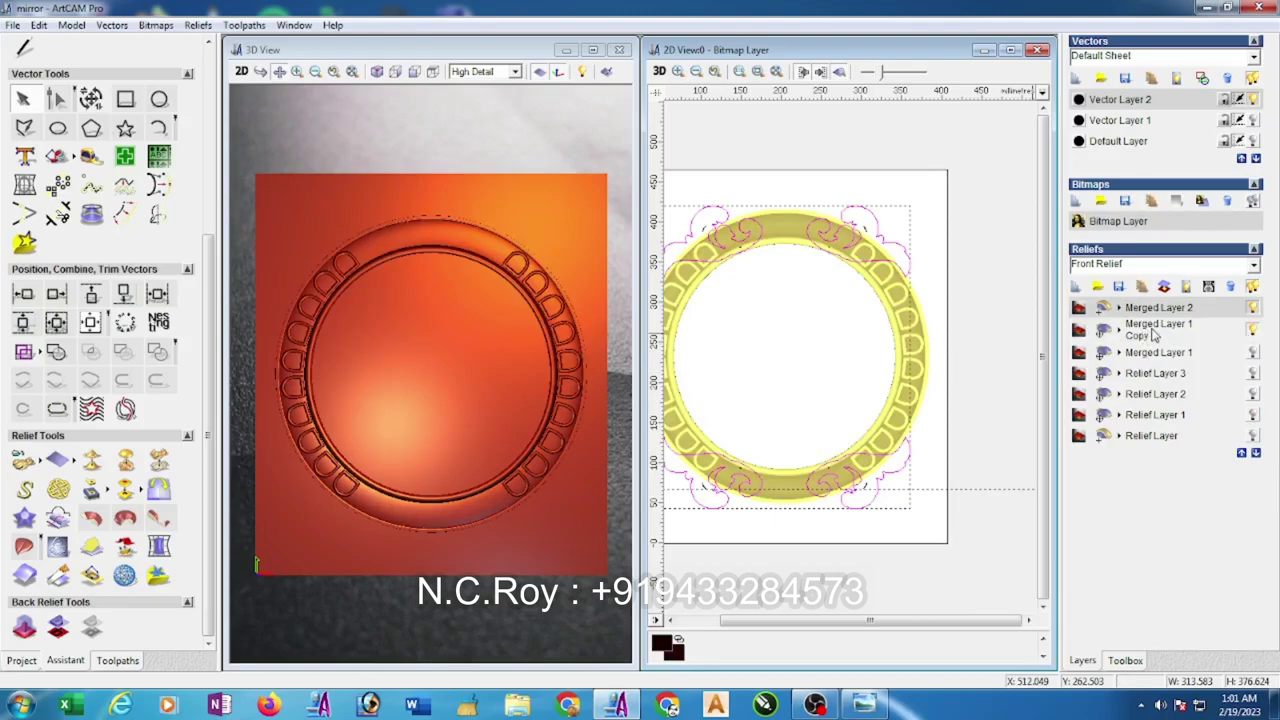
click(1176, 334)
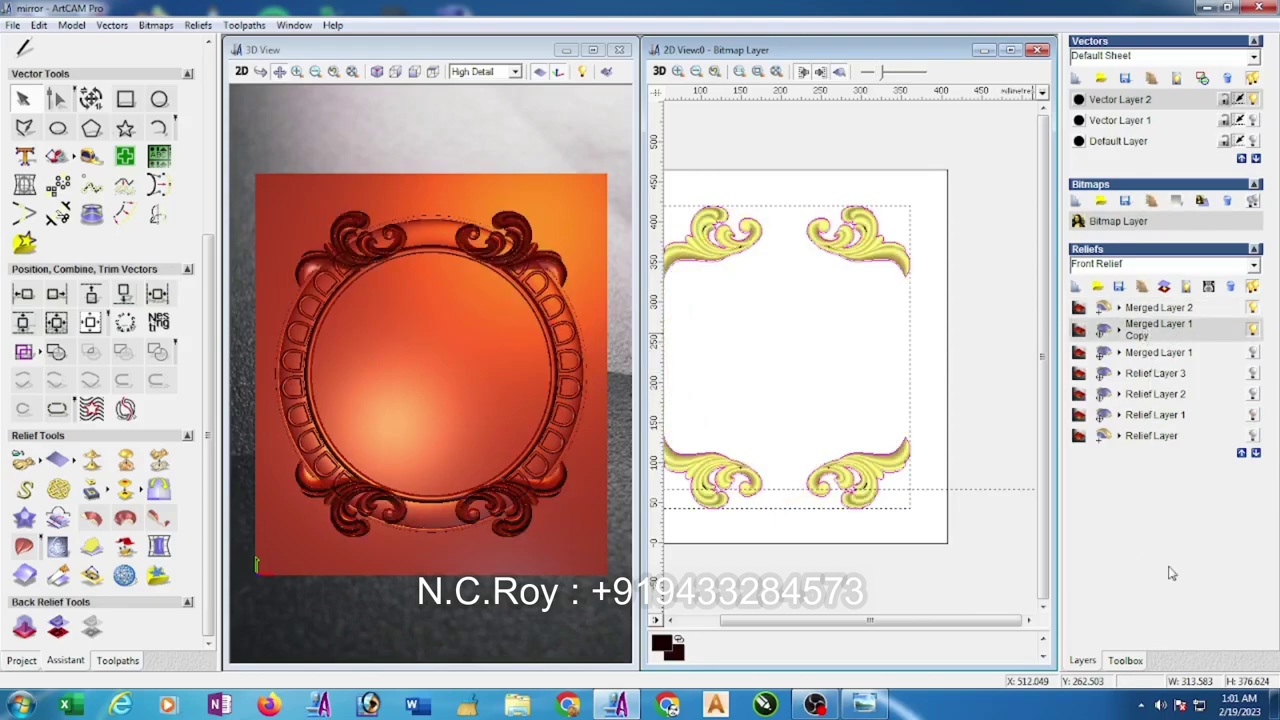
click(1241, 455)
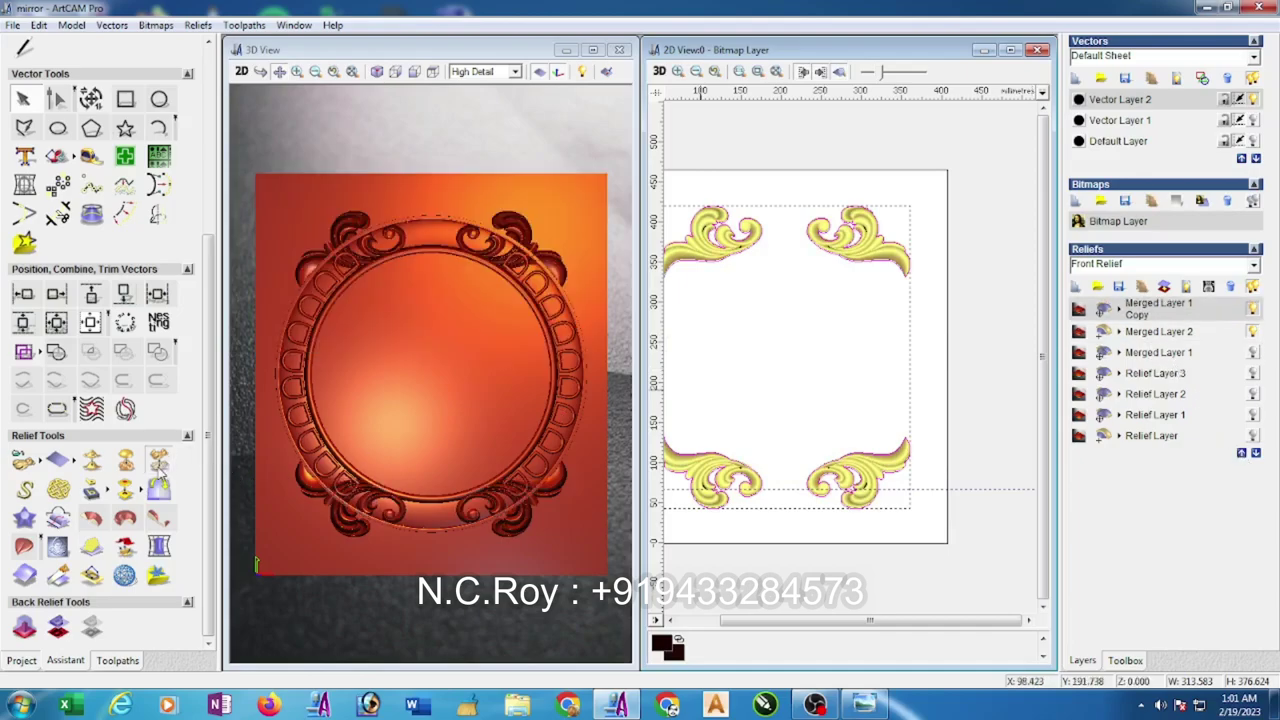
- Check the whole-layer height of Merged Layer 1 Copy in Scale Relief Height without changing it
click(159, 460)
click(515, 288)
click(735, 463)
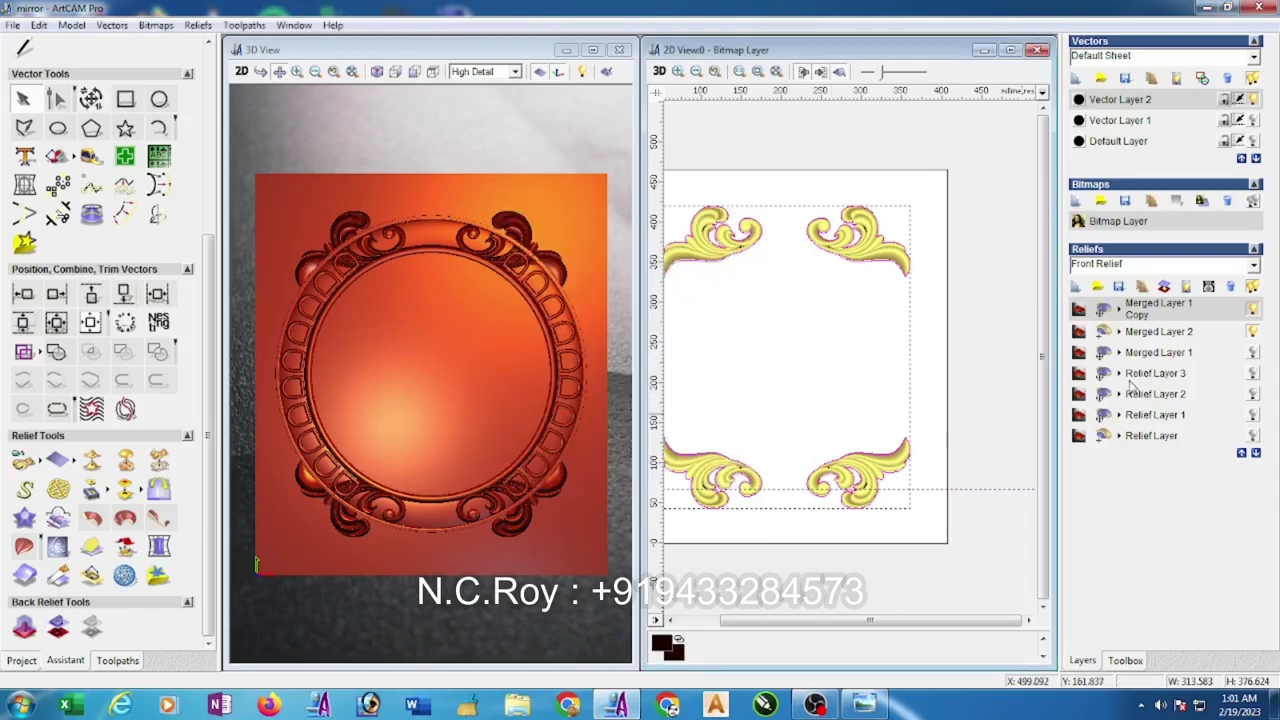
- Scale the whole of Merged Layer 2, the ring relief, to a new height of 12 mm
click(1155, 333)
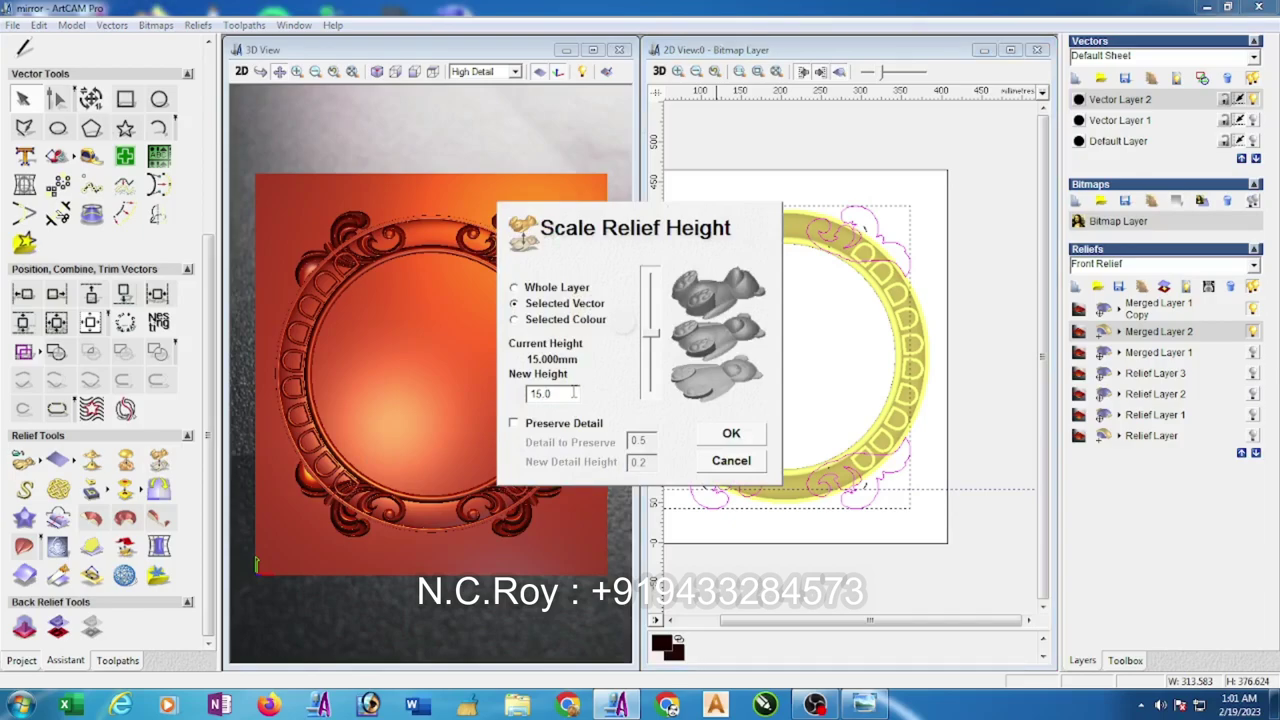
double_click(573, 393)
click(513, 287)
double_click(567, 393)
text(12)
click(752, 441)
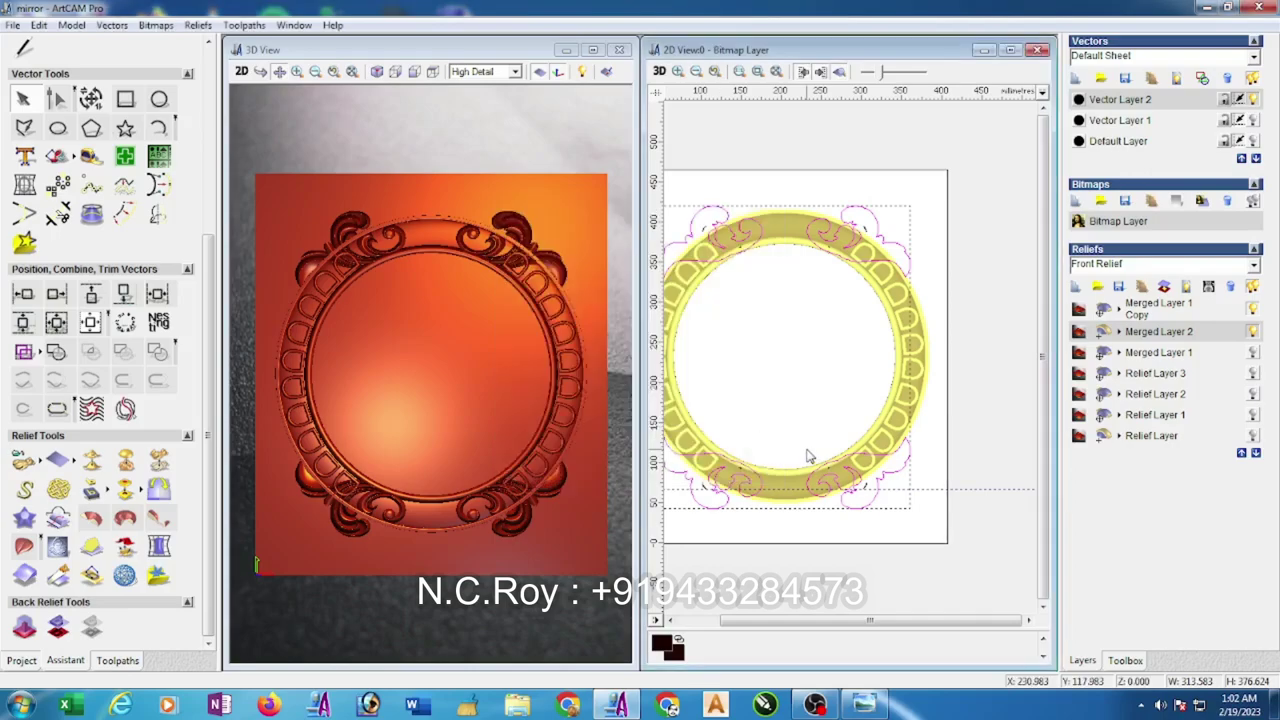
drag(458, 367, 484, 358)
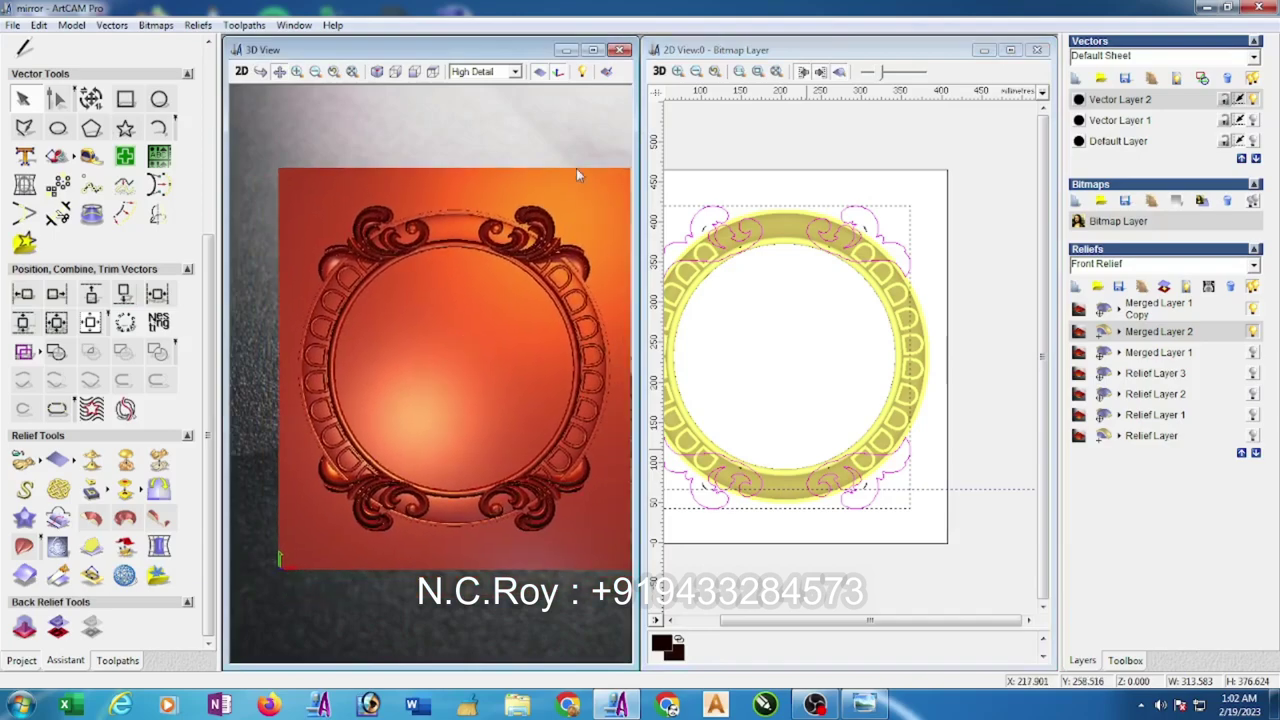
- Inspect the combined ring and corner scrolls at full size in 3D from several tilted angles
click(593, 49)
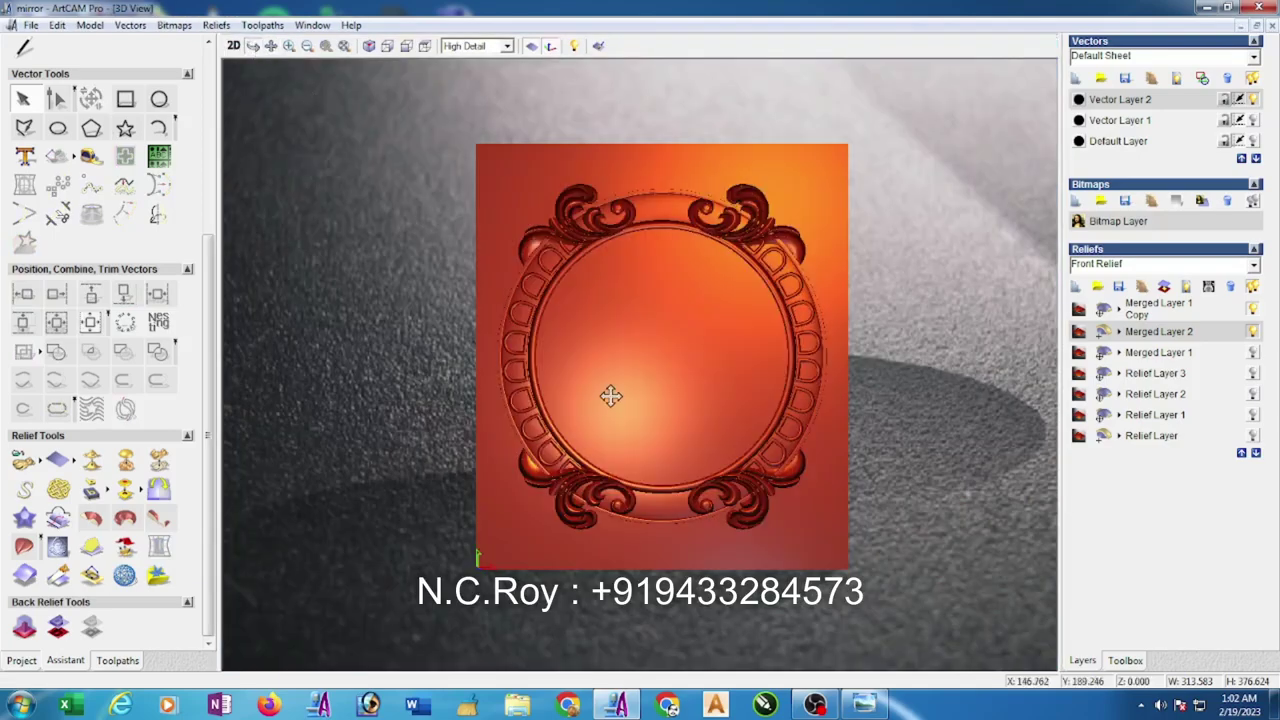
drag(608, 394, 643, 297)
scroll(626, 251, up, 3)
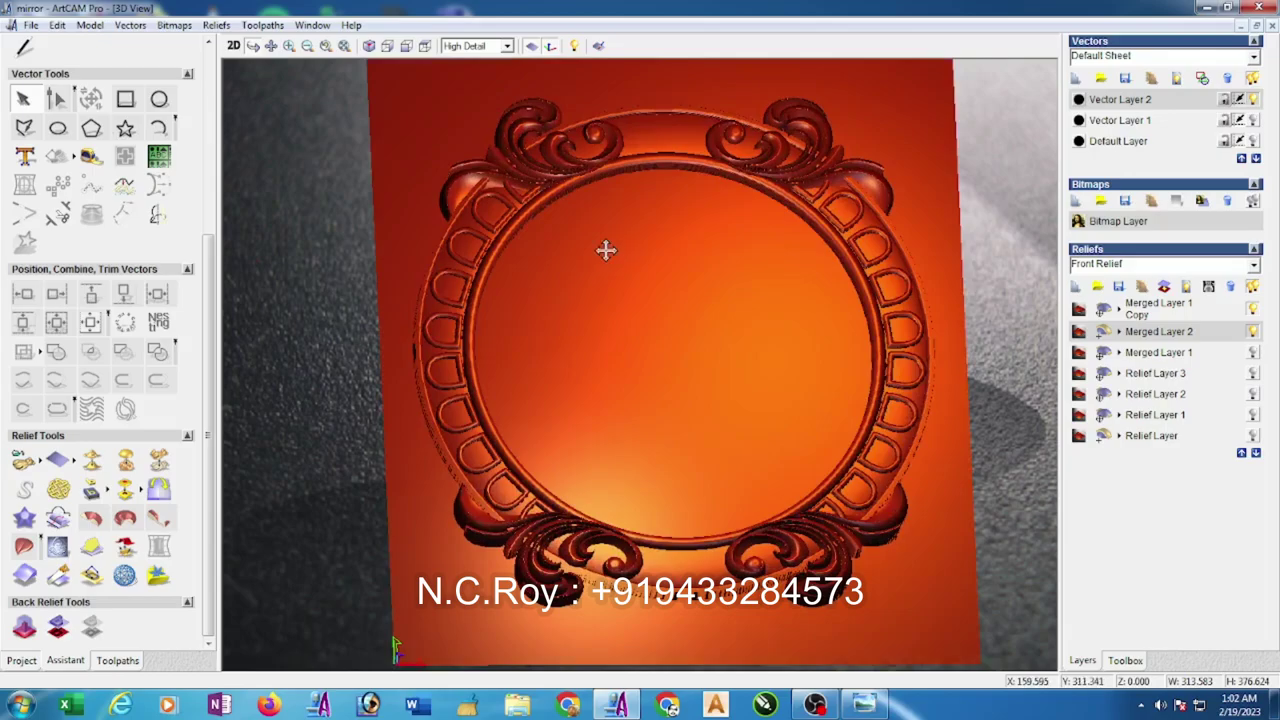
drag(656, 255, 651, 166)
drag(697, 349, 812, 572)
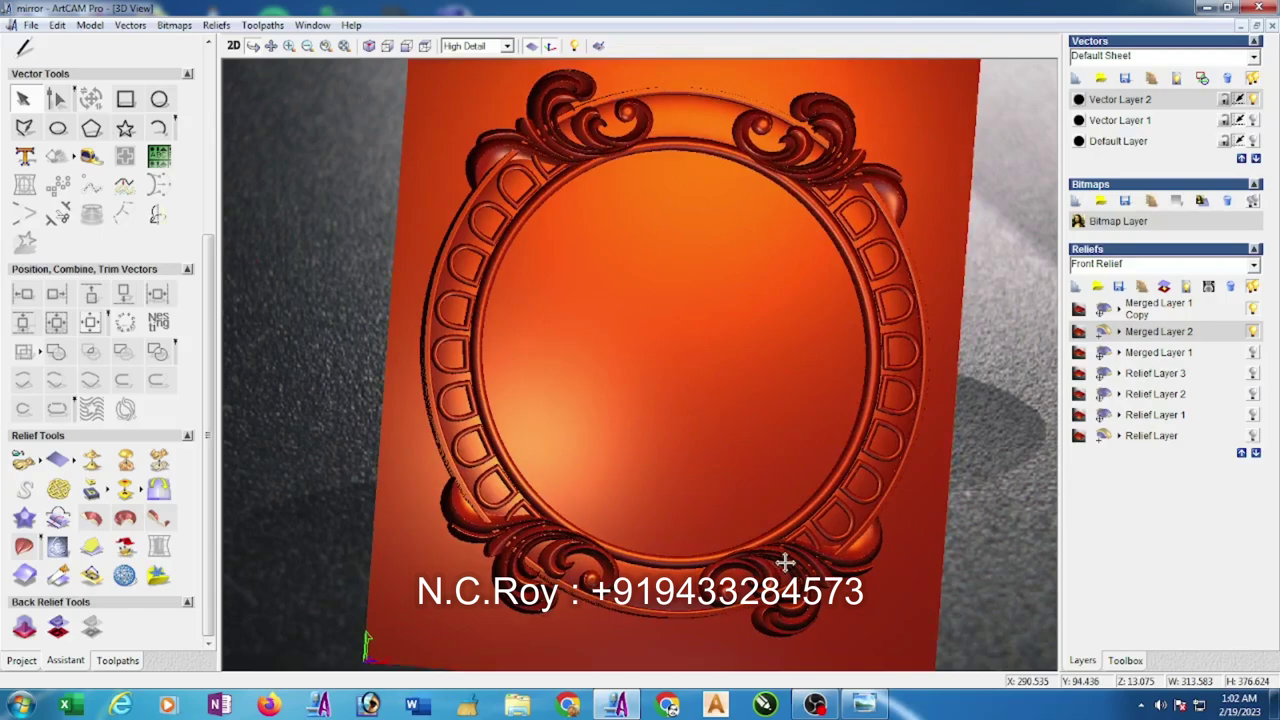
drag(763, 340, 720, 313)
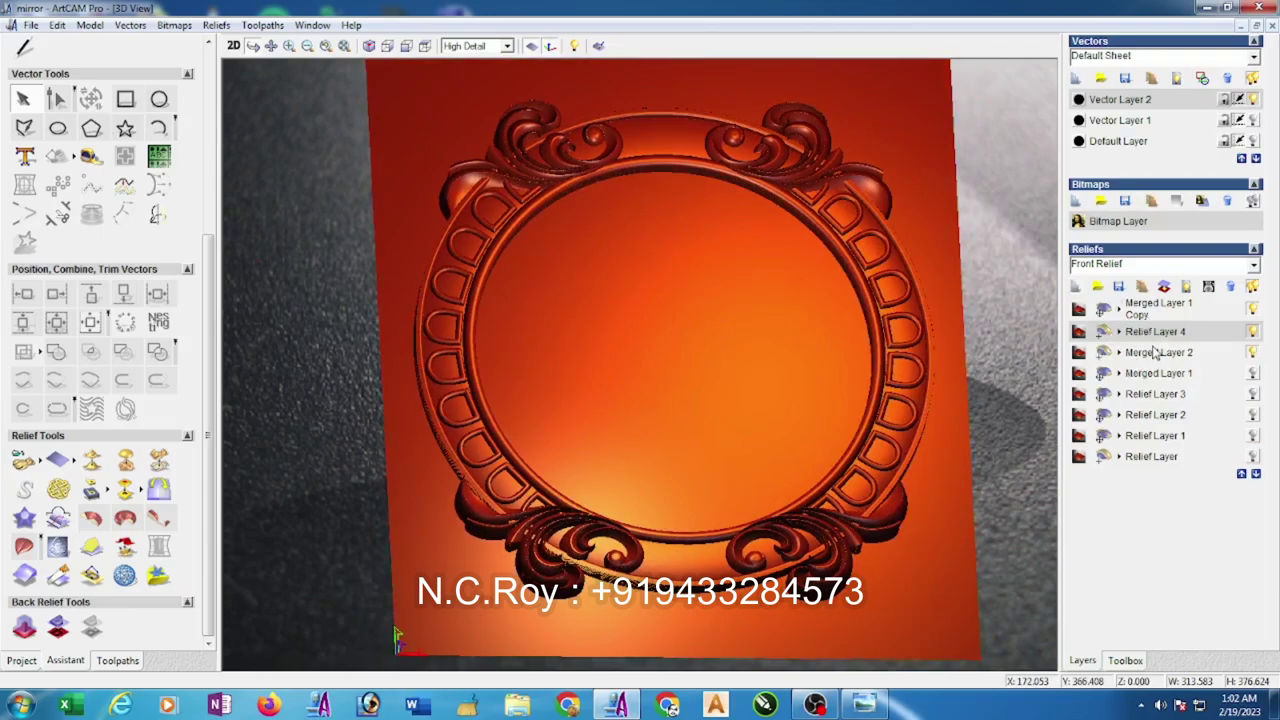
- Subtract a flat plane with a start height of 12 inside the four scroll outlines on Relief Layer 4
click(313, 24)
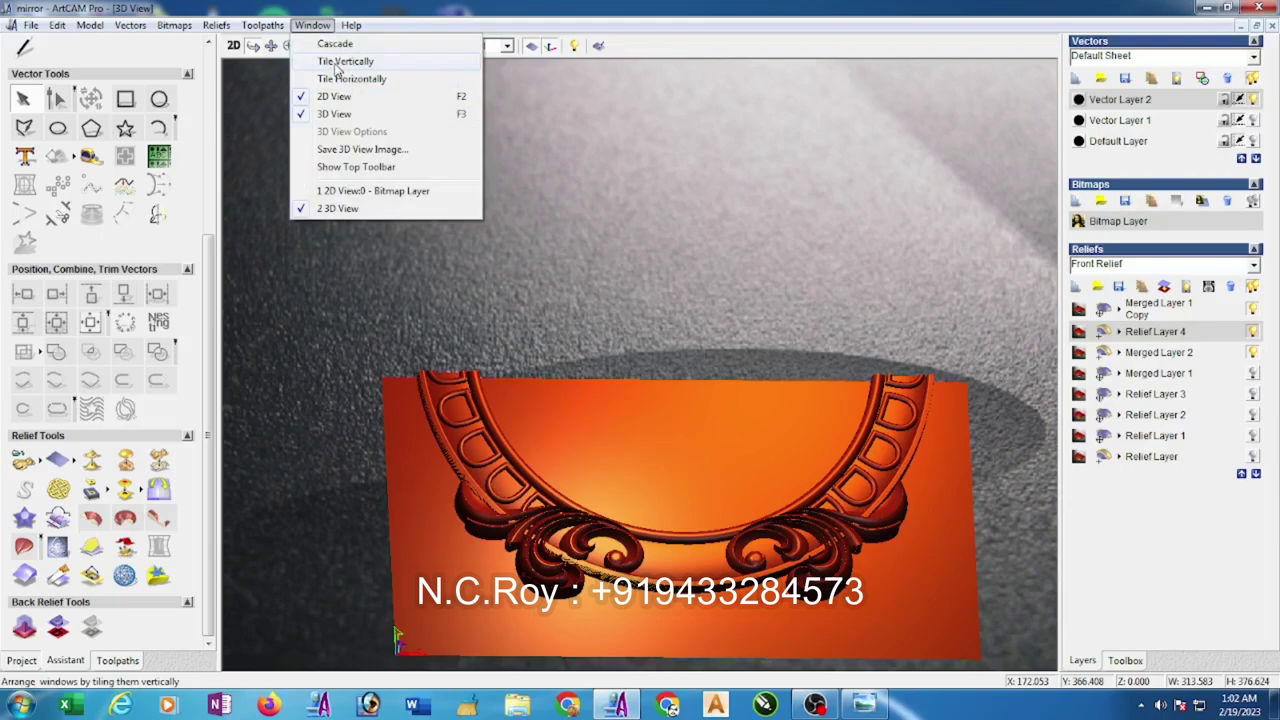
click(336, 57)
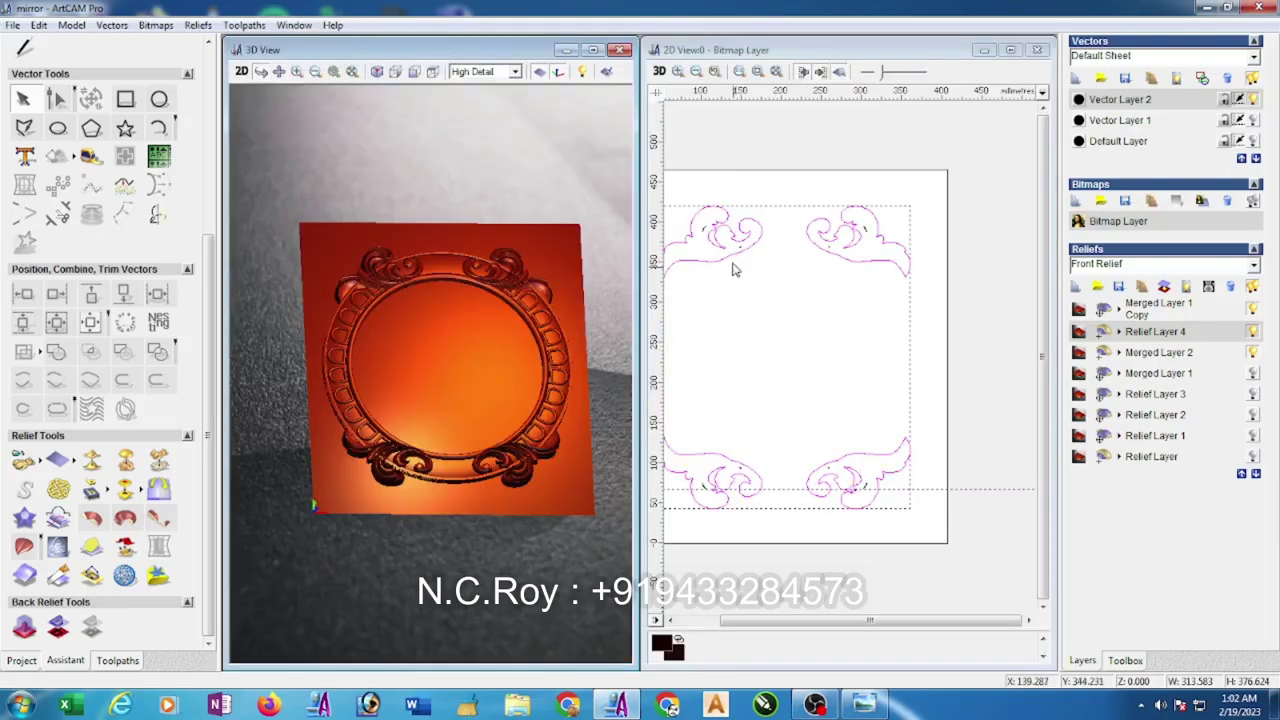
right_click(857, 262)
click(906, 350)
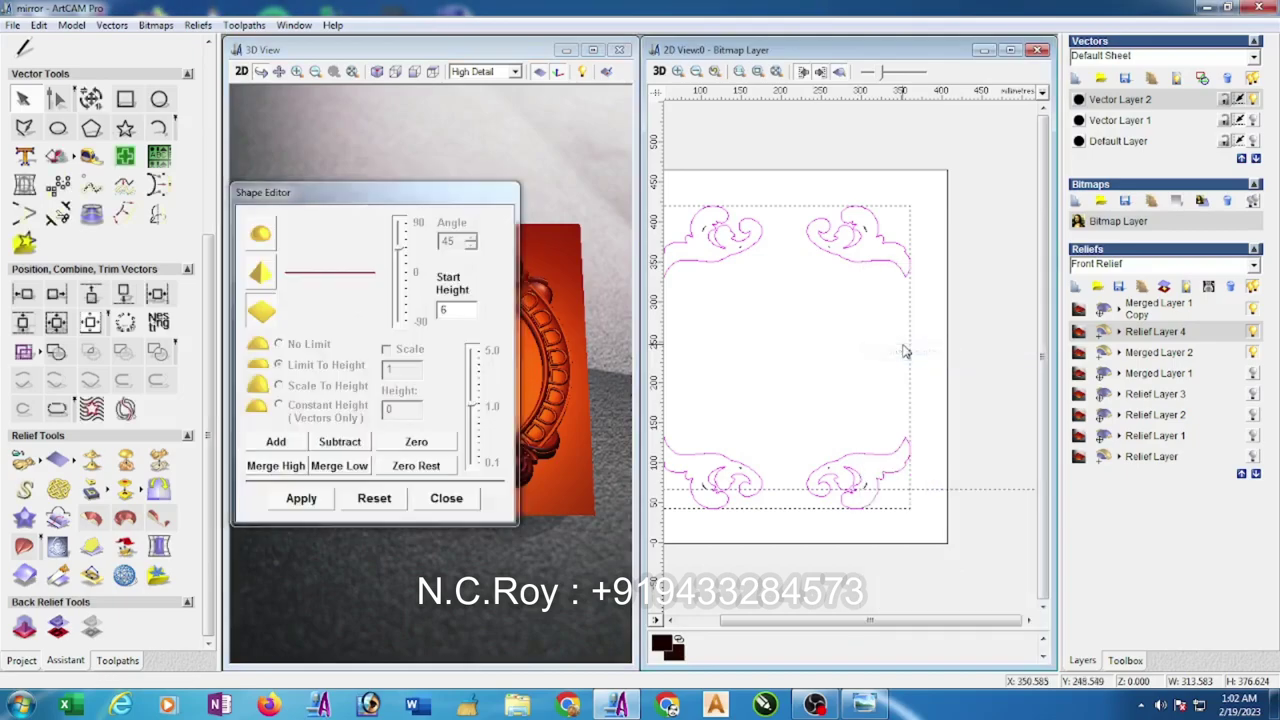
double_click(445, 308)
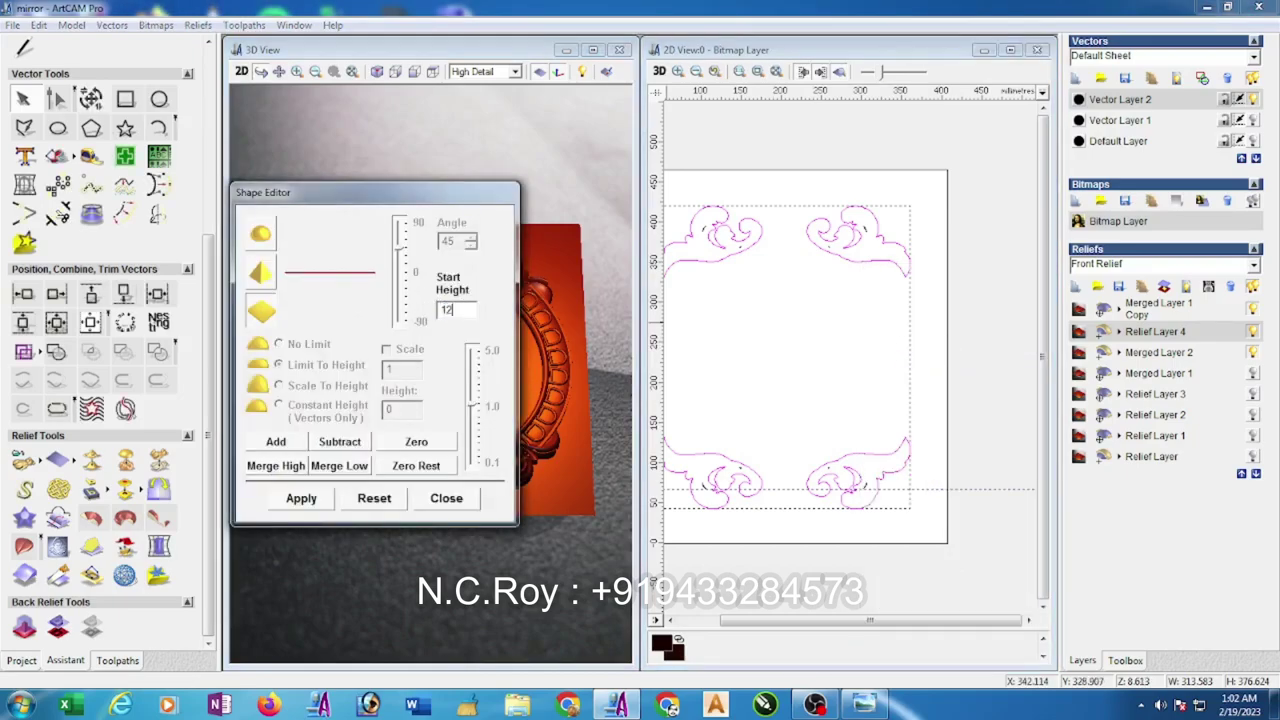
click(362, 449)
click(455, 503)
- Examine in the enlarged 3D view how the corner scrolls sit against the ring after the flat-shape edit
click(592, 49)
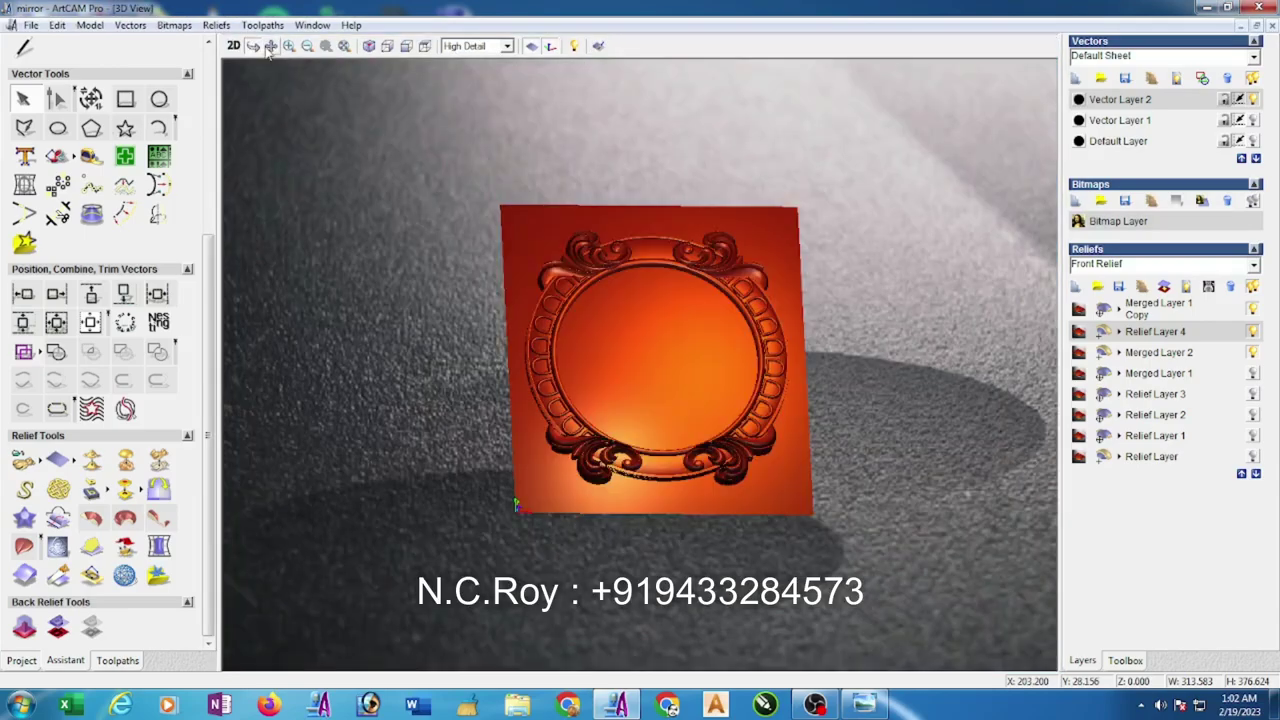
click(271, 46)
drag(720, 315, 594, 526)
click(252, 46)
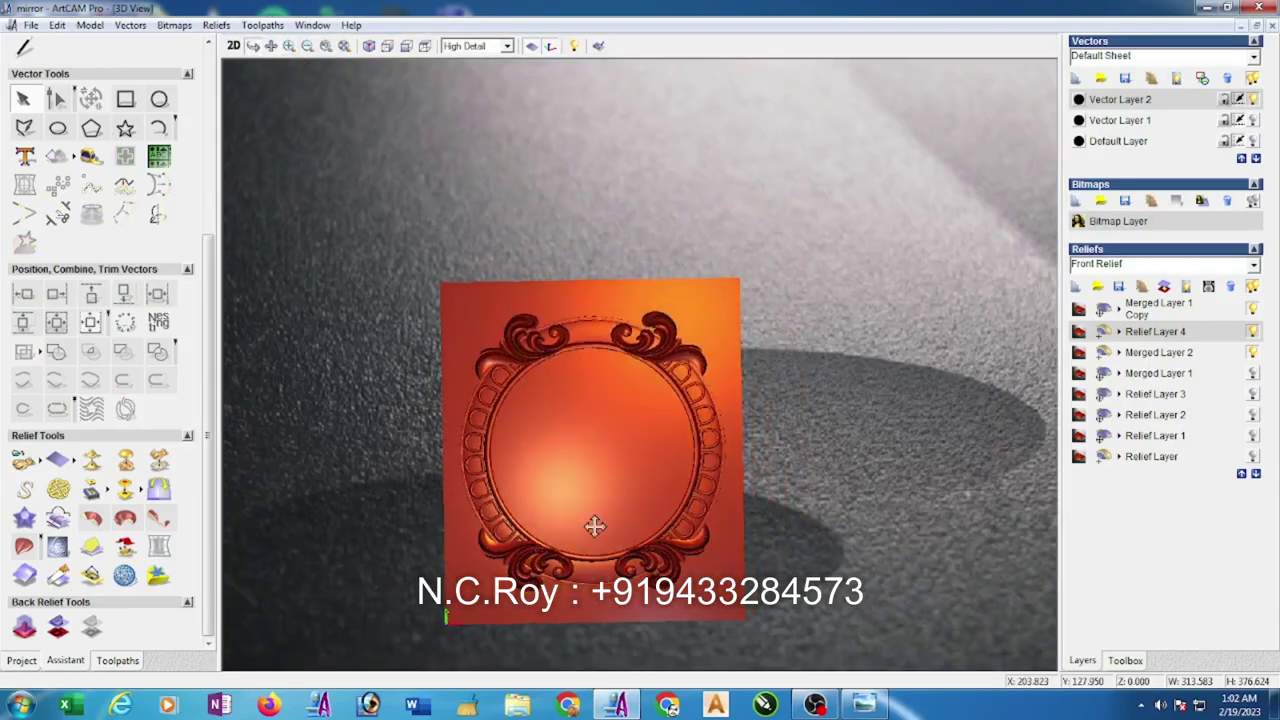
scroll(570, 359, up, 3)
mouse_move(569, 358)
mouse_down()
mouse_move(597, 429)
mouse_move(620, 274)
mouse_move(694, 357)
mouse_move(783, 327)
mouse_move(611, 346)
mouse_up()
scroll(614, 314, down, 3)
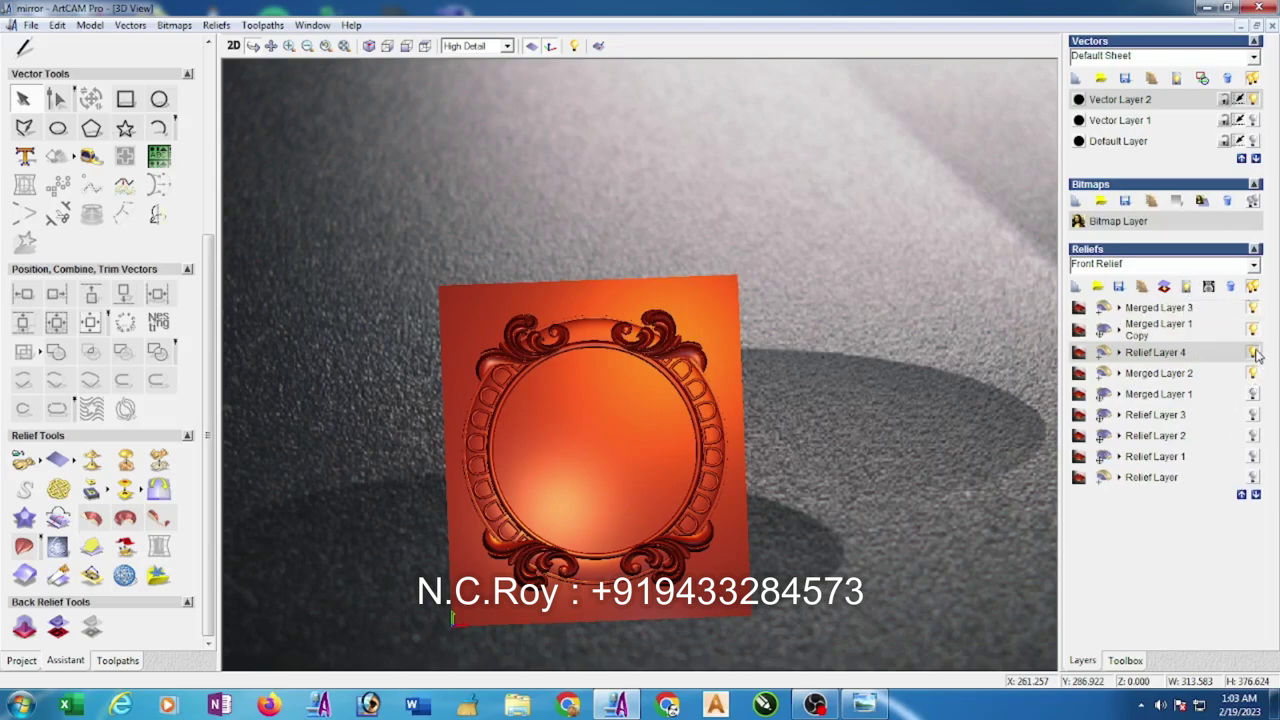
- Hide Relief Layer 4, Merged Layer 2 and Merged Layer 1 Copy, and add a relief layer above Merged Layer 3 with a changed combine mode
click(1253, 355)
click(1253, 373)
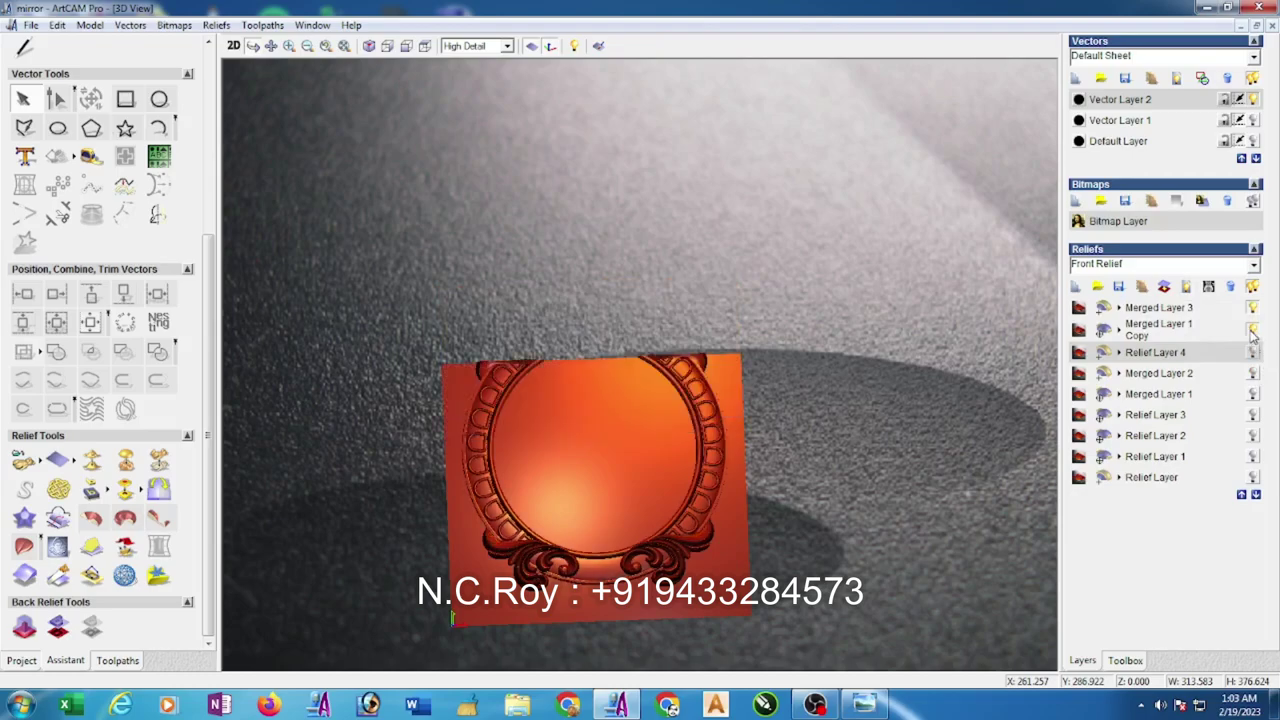
click(1253, 333)
click(1260, 330)
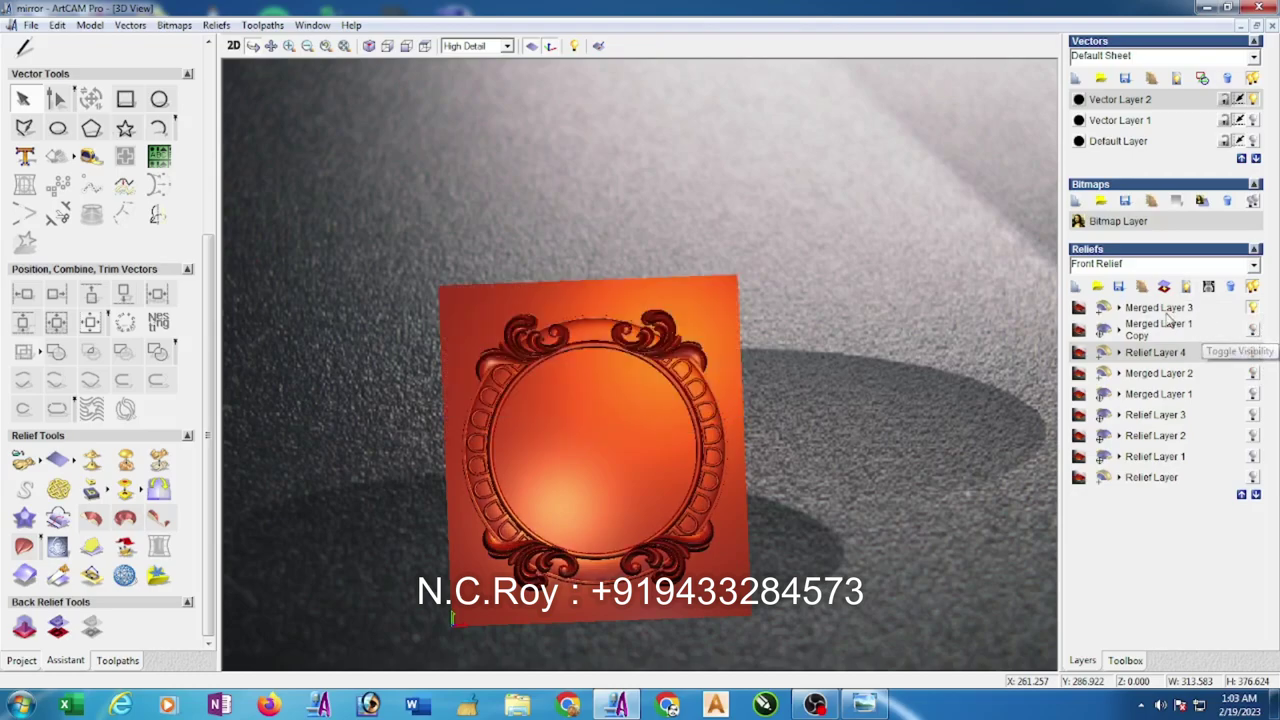
click(1160, 309)
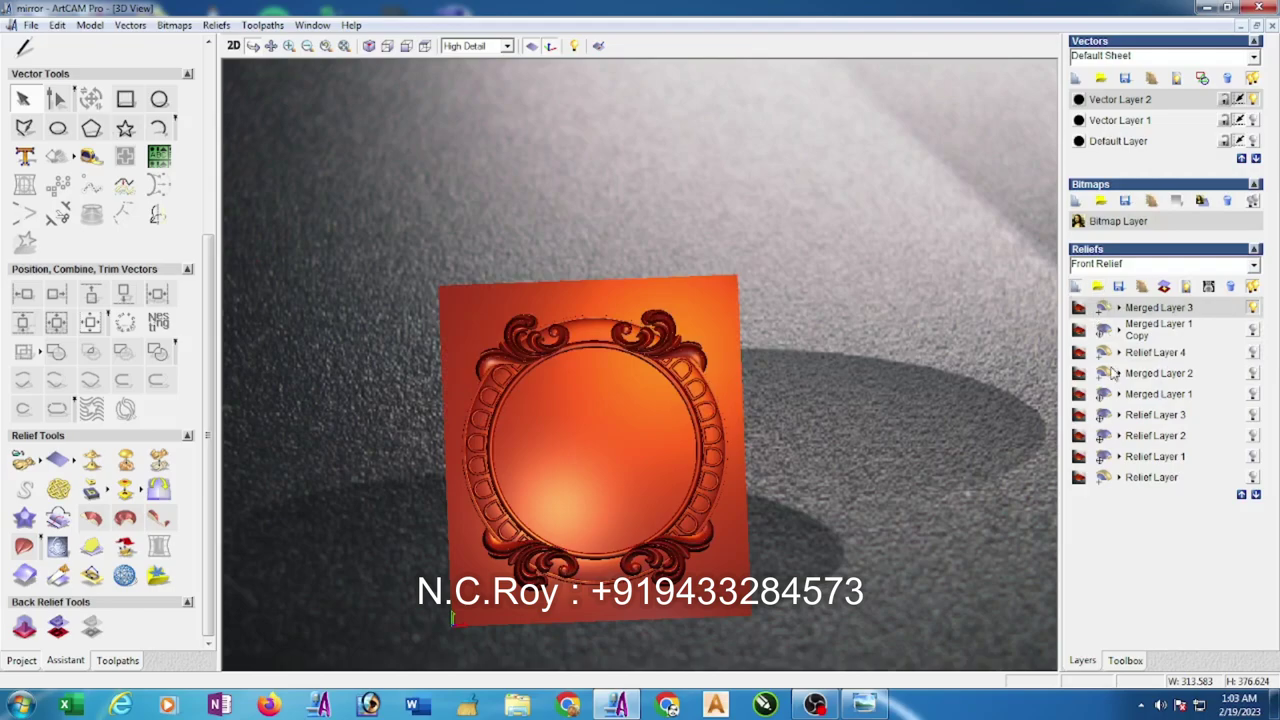
click(1119, 309)
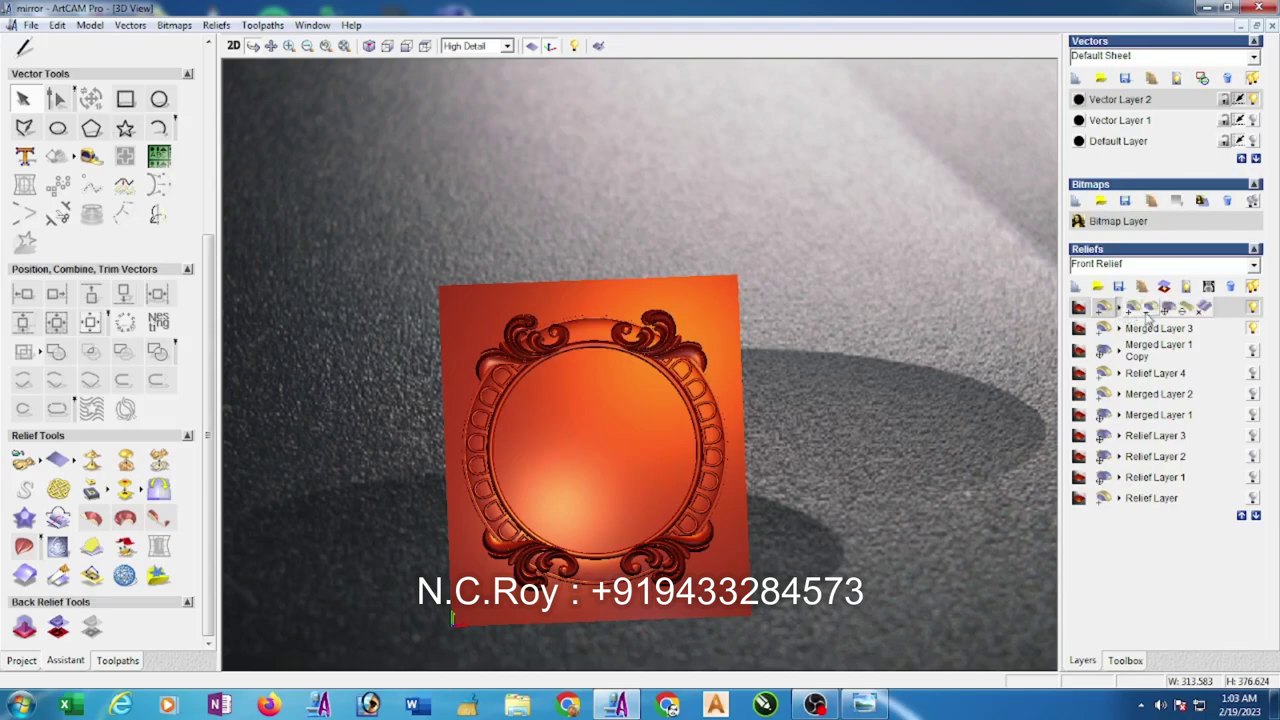
- Tile the 3D and 2D views side by side, hide Vector Layer 2, and show Vector Layer 1 as the active vector layer
click(326, 25)
click(346, 61)
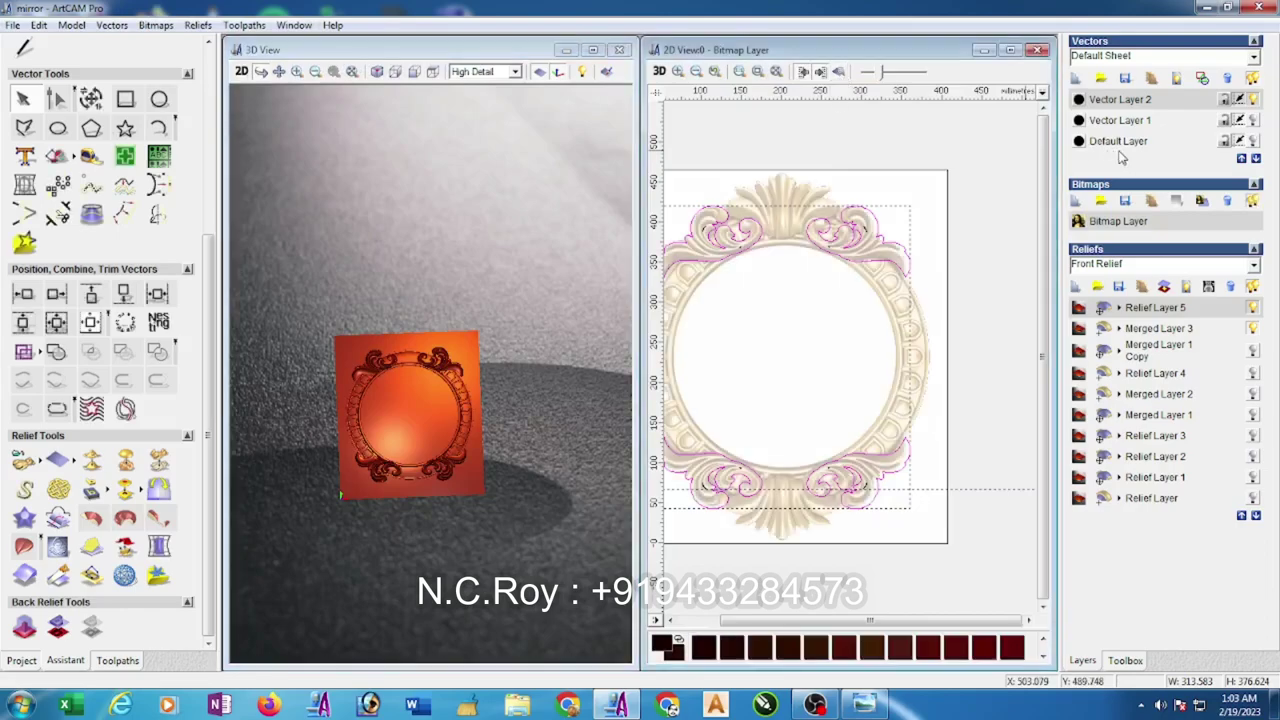
click(1253, 99)
click(1253, 120)
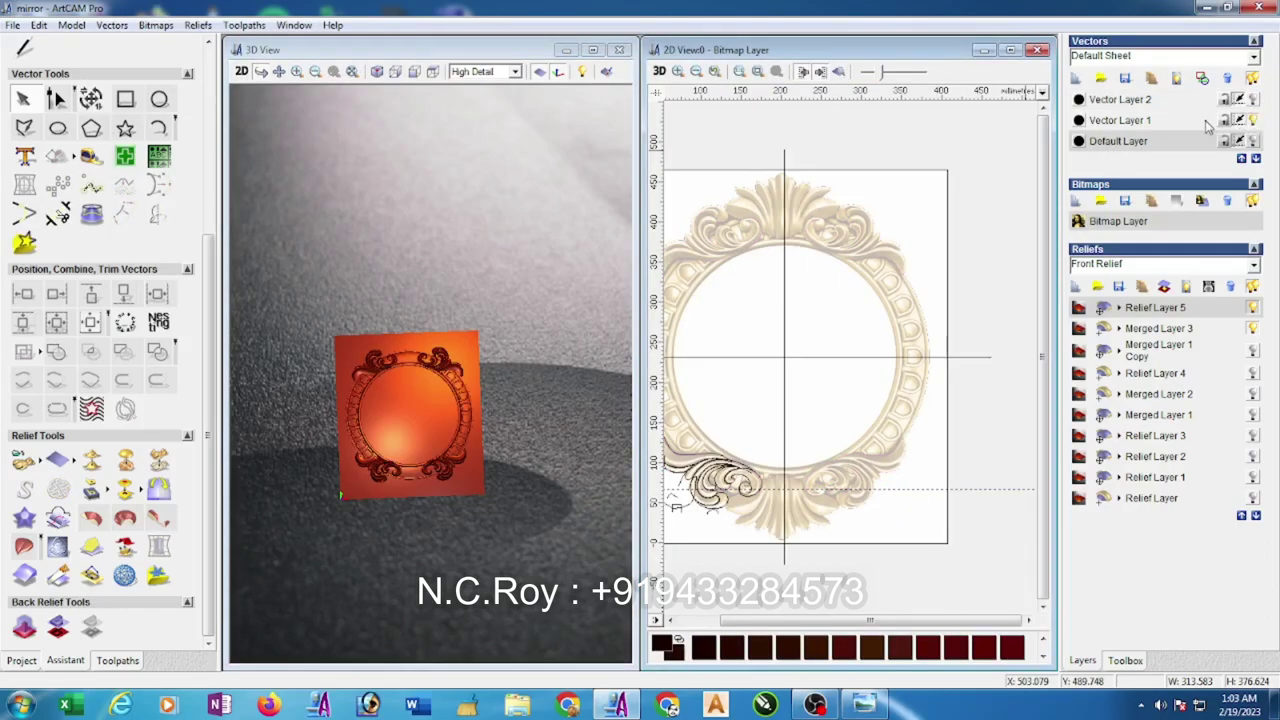
click(1173, 120)
- Draw an open three-segment polyline, about 58 by 66 mm, between the lower scroll and the shell's first leaf
scroll(900, 270, down, 2)
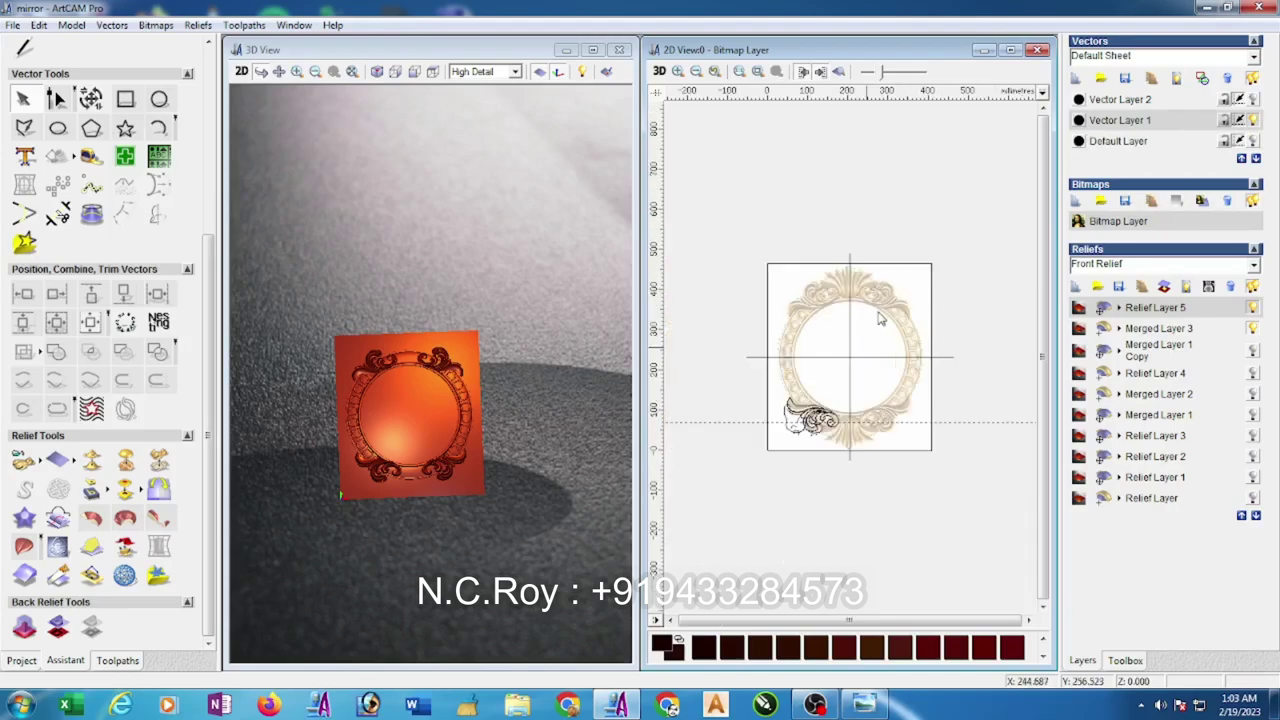
scroll(820, 425, up, 2)
scroll(850, 512, up, 1)
scroll(849, 451, up, 1)
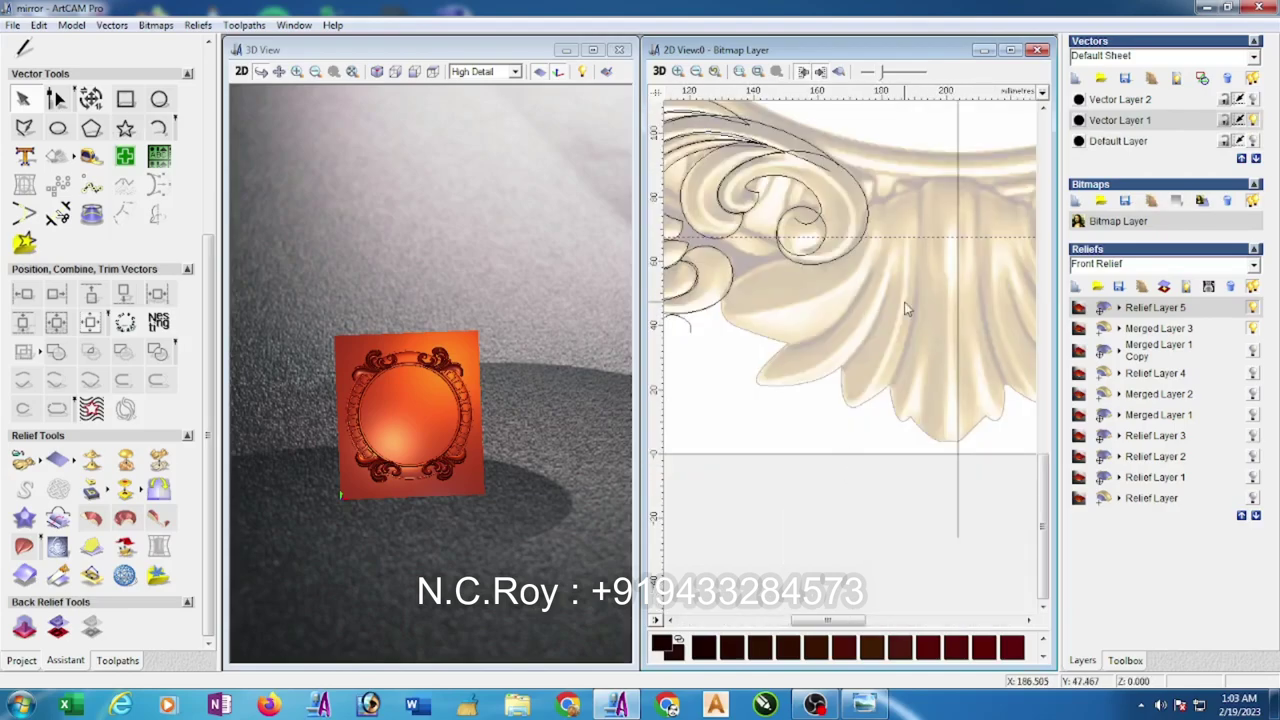
scroll(900, 317, down, 1)
scroll(828, 470, up, 1)
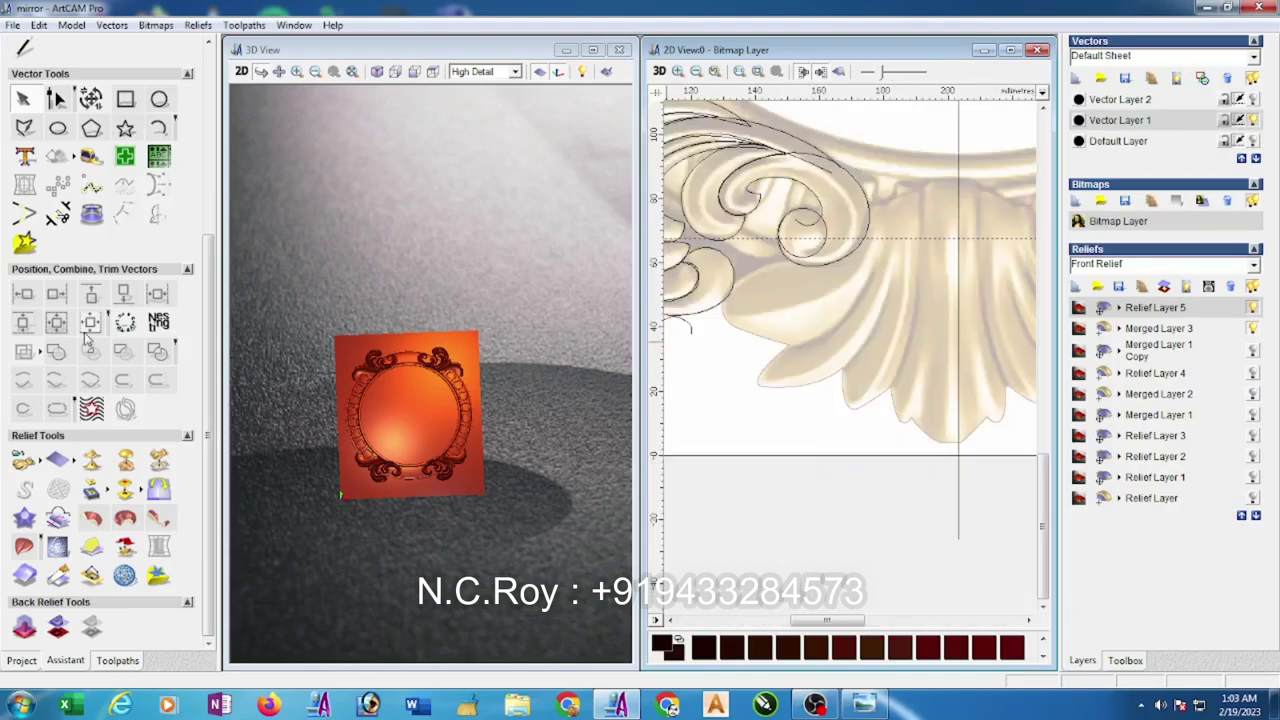
click(24, 127)
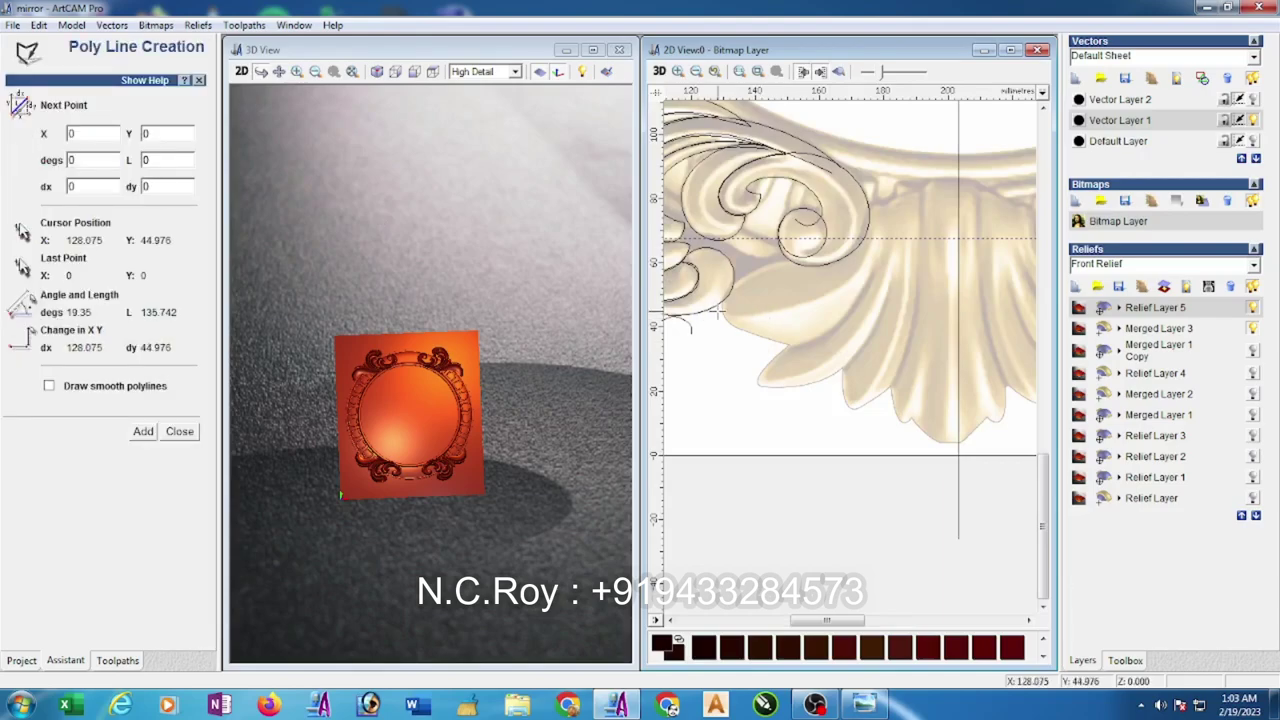
click(776, 266)
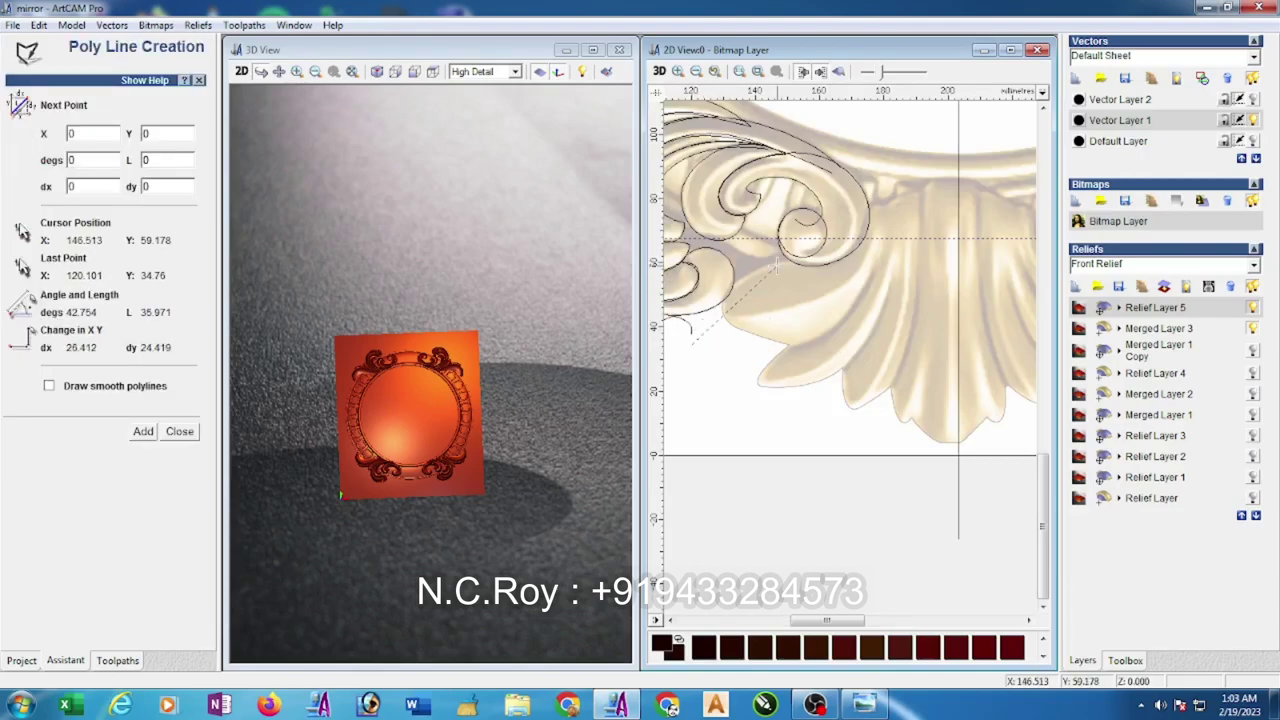
click(850, 242)
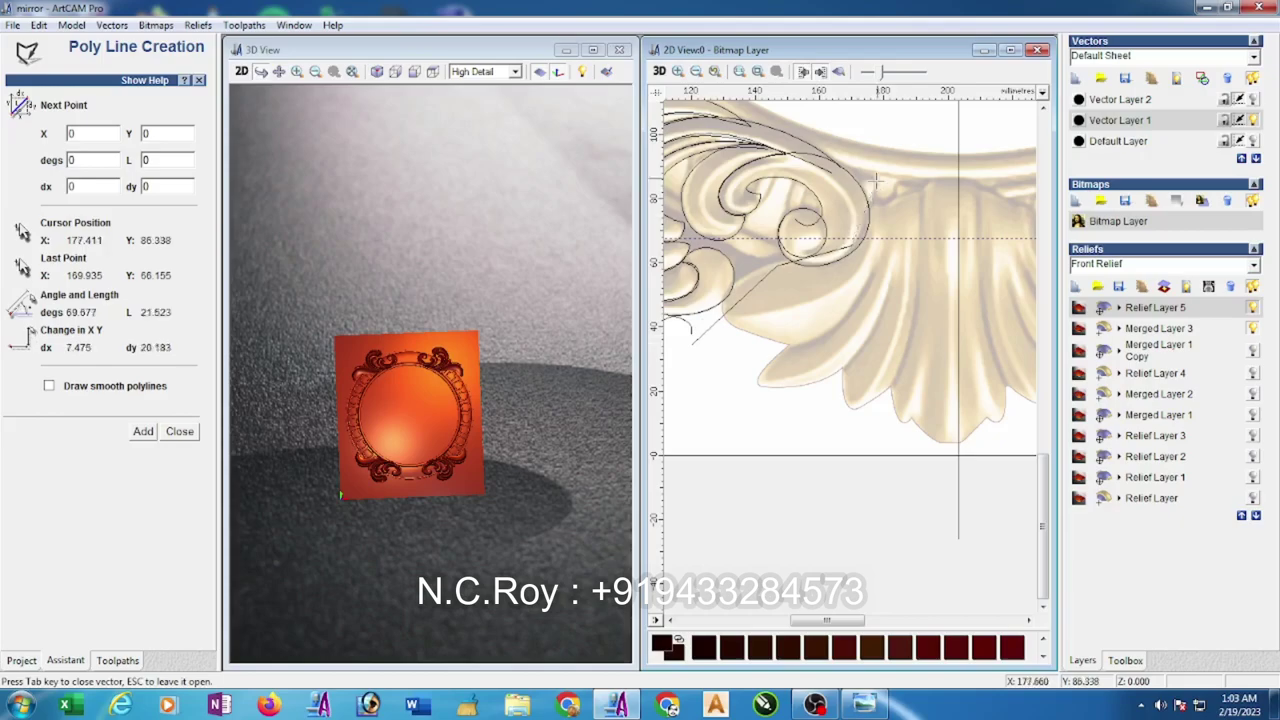
click(877, 138)
key(Escape)
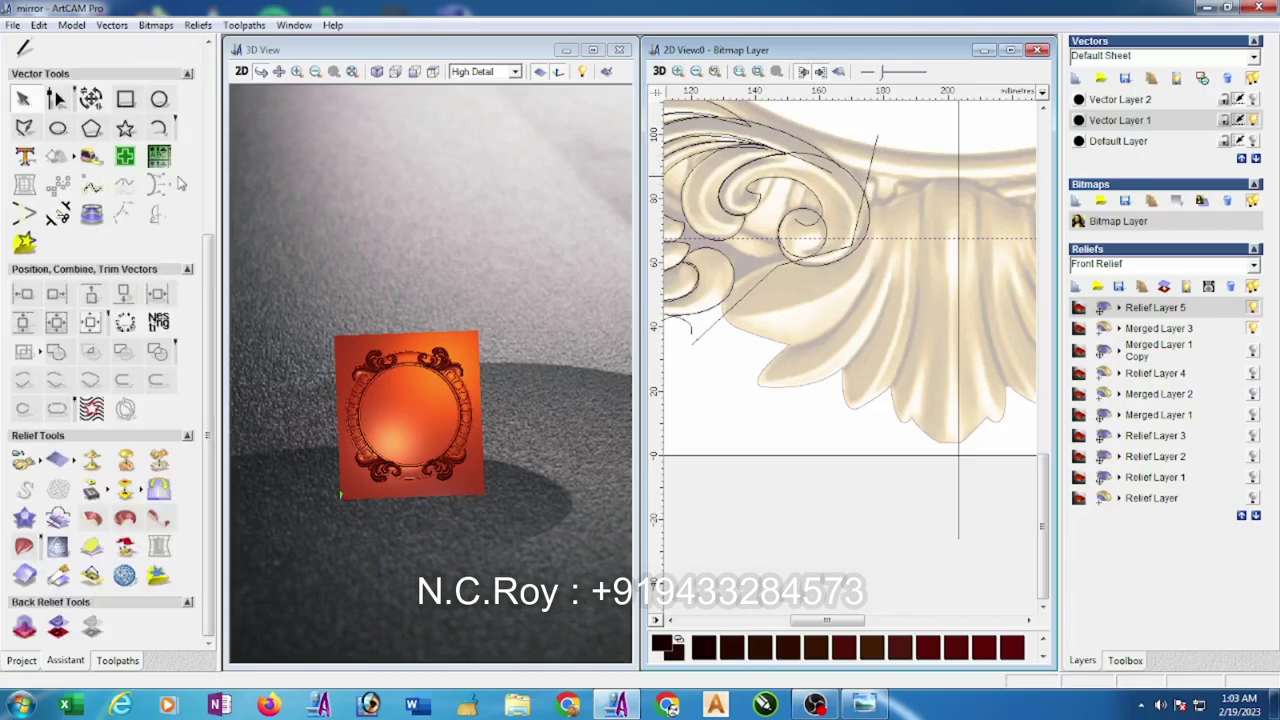
- Convert the polyline's segments to smooth curves and adjust its handles and upper end to follow the scroll's edge
click(55, 98)
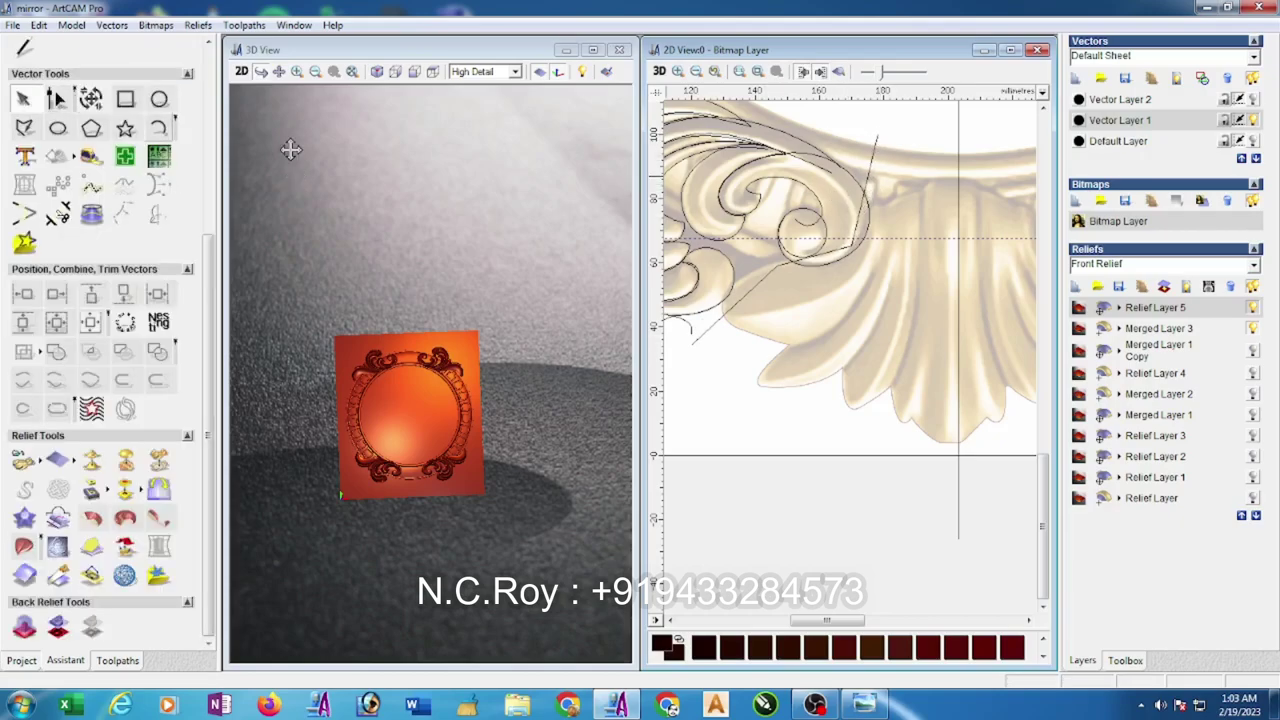
click(844, 246)
key(c)
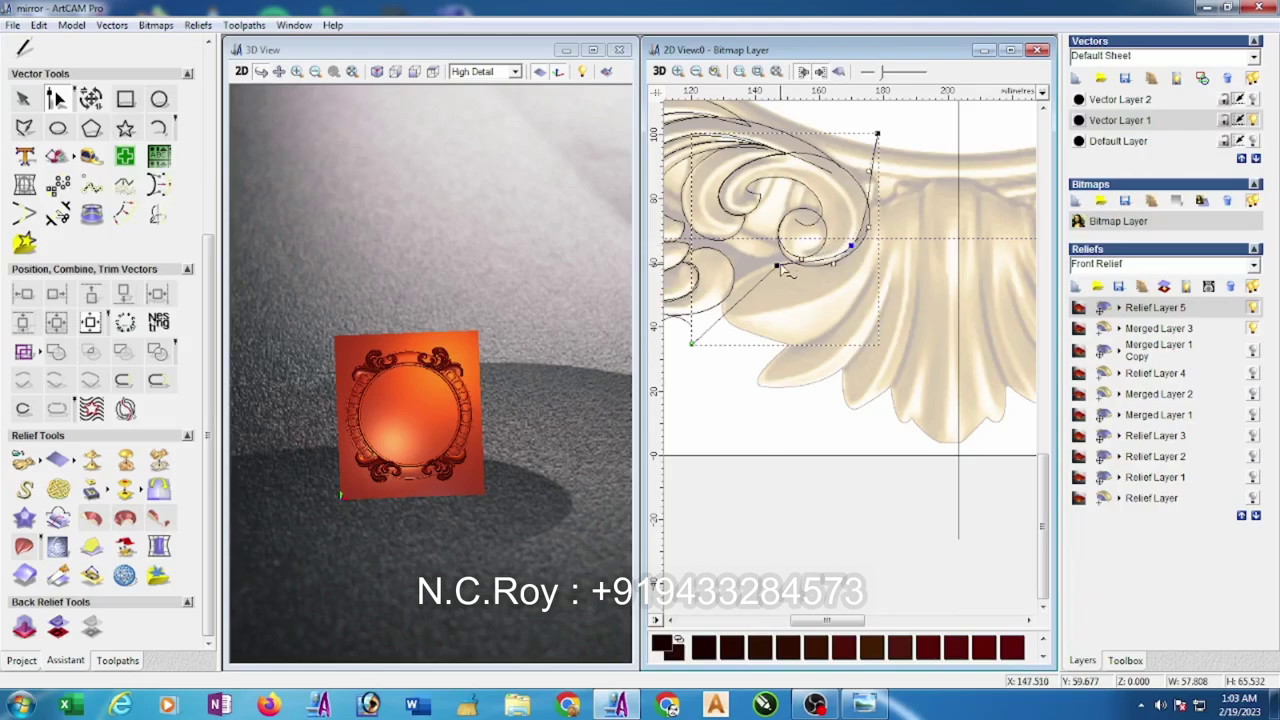
key(s)
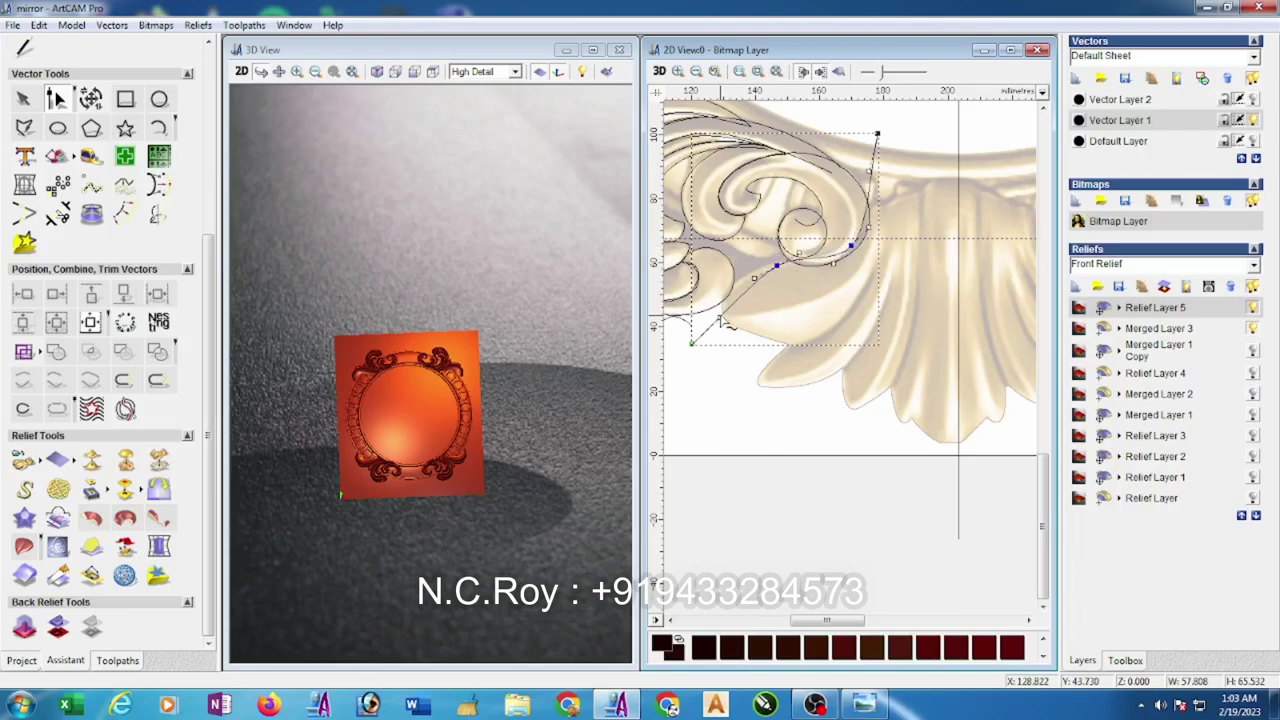
drag(718, 315, 751, 270)
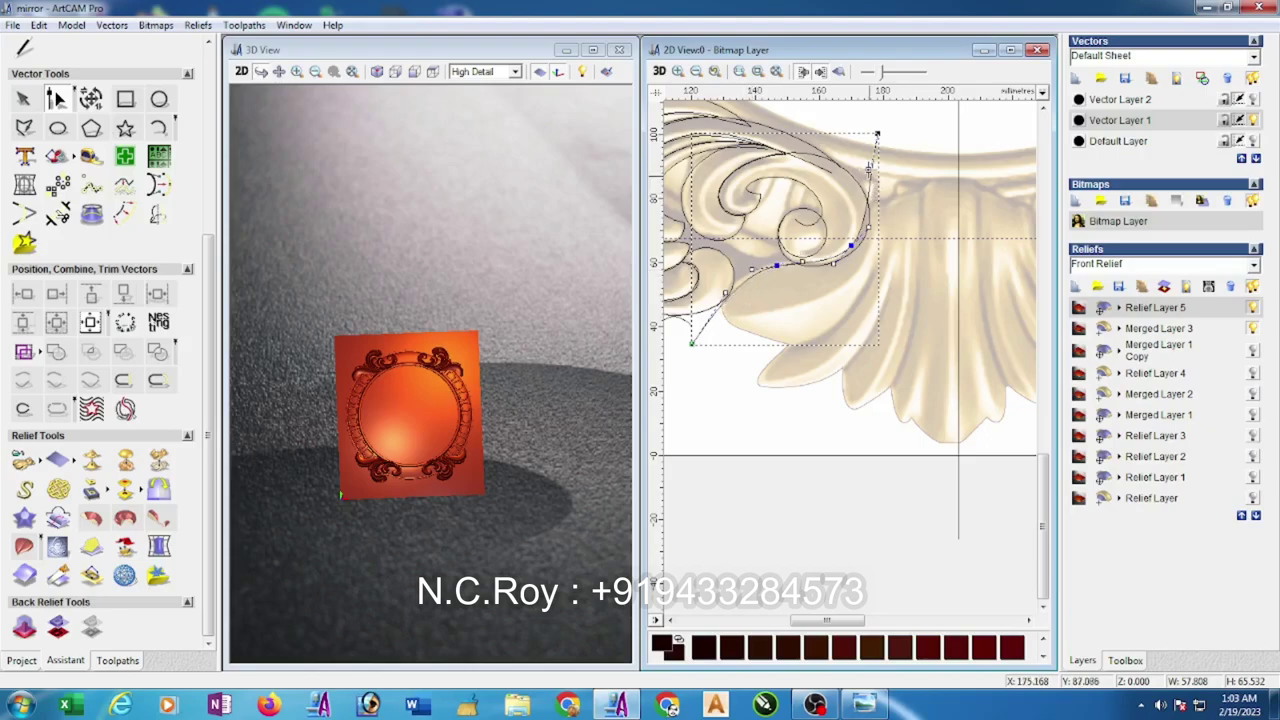
drag(878, 133, 869, 133)
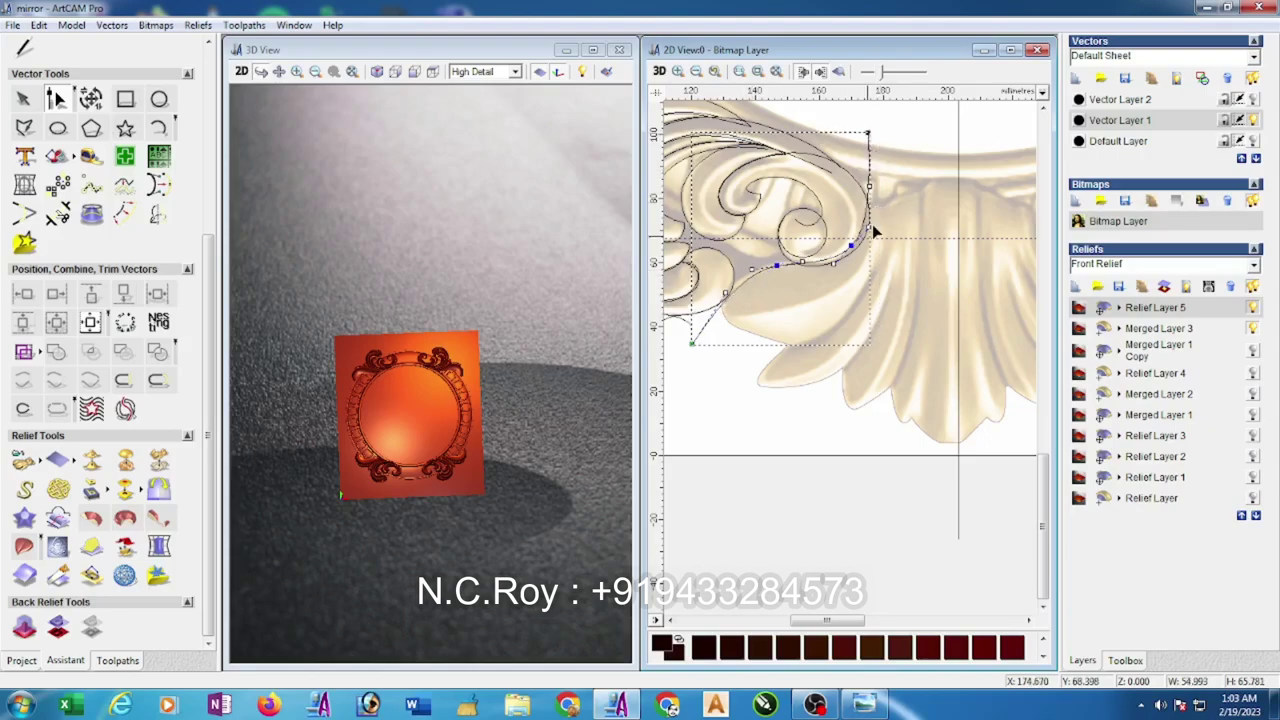
- Draw a second open polyline, about 59 by 73 mm, along the lower edge of the shell's first leaf
click(24, 127)
click(697, 363)
click(841, 321)
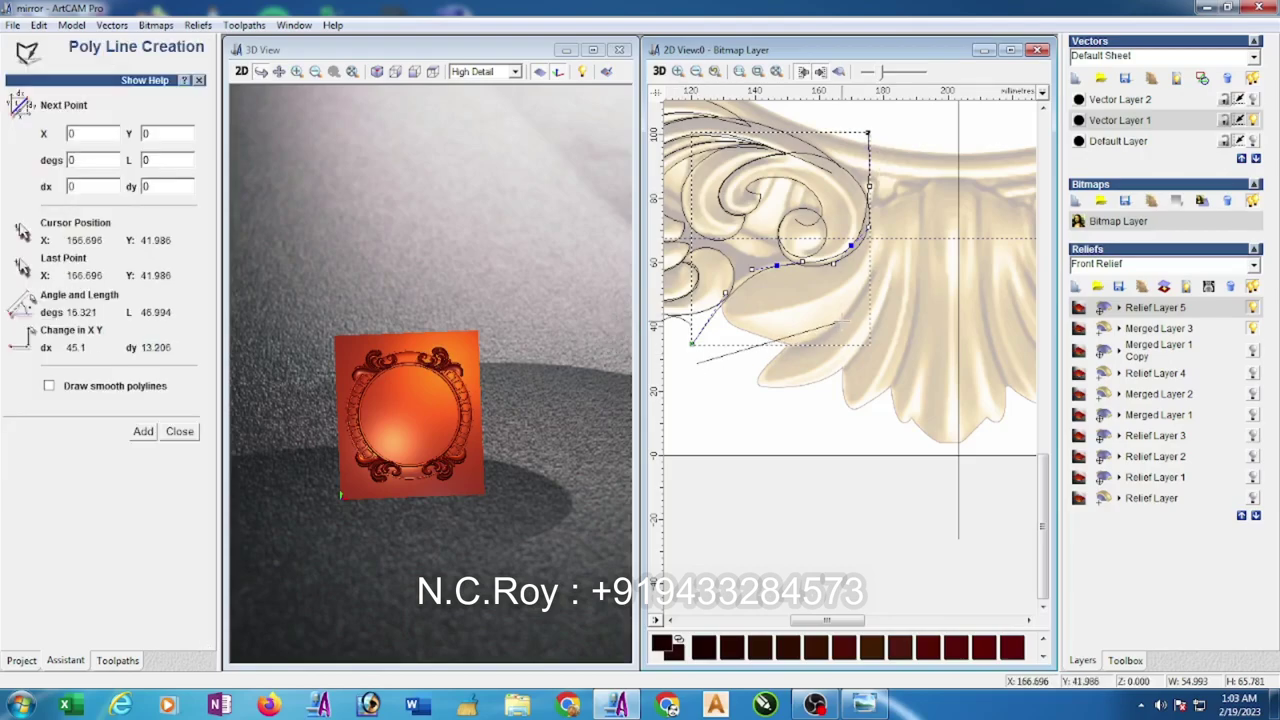
click(886, 131)
key(Escape)
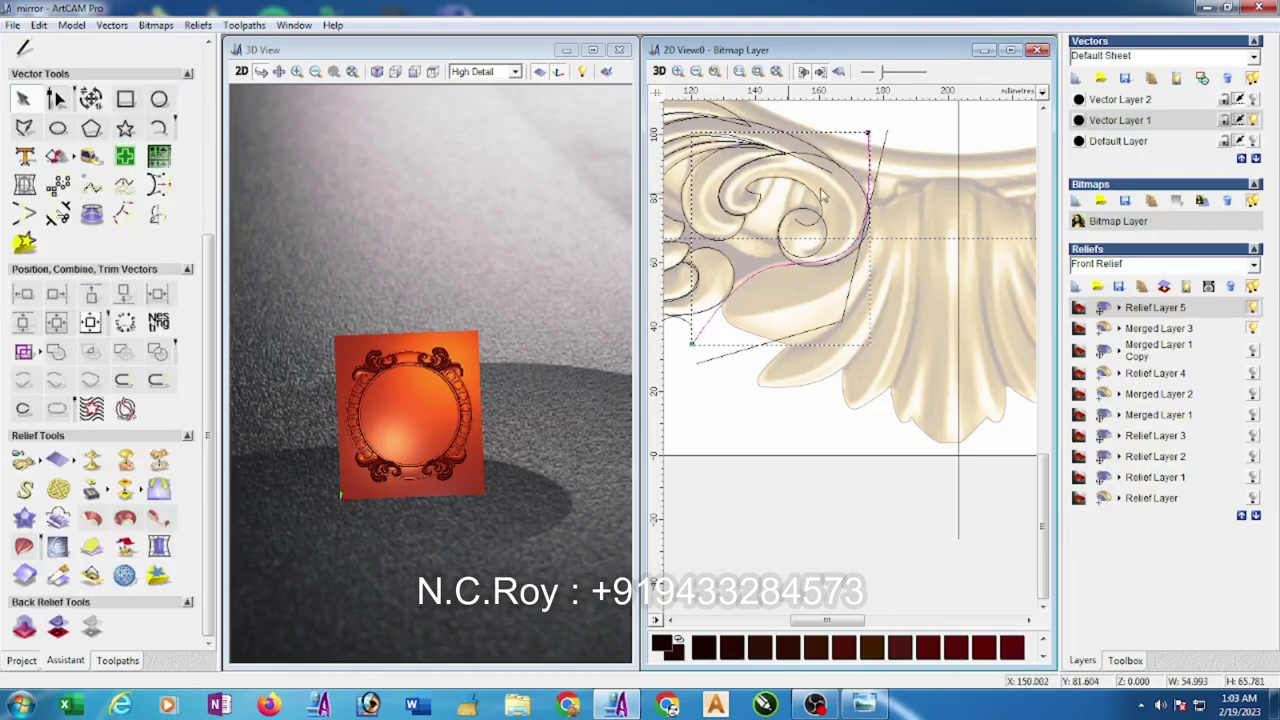
- Smooth the second polyline at its middle node and shape its curve handles to follow the leaf's lower edge
click(57, 100)
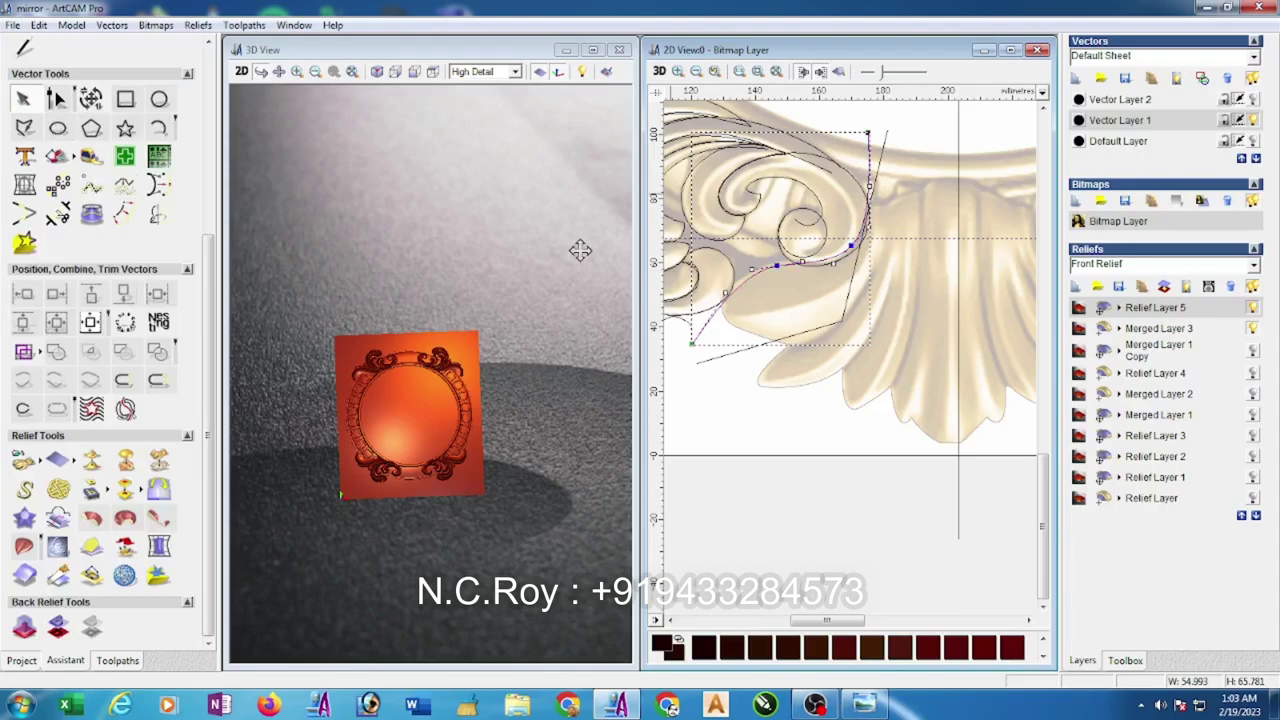
click(839, 319)
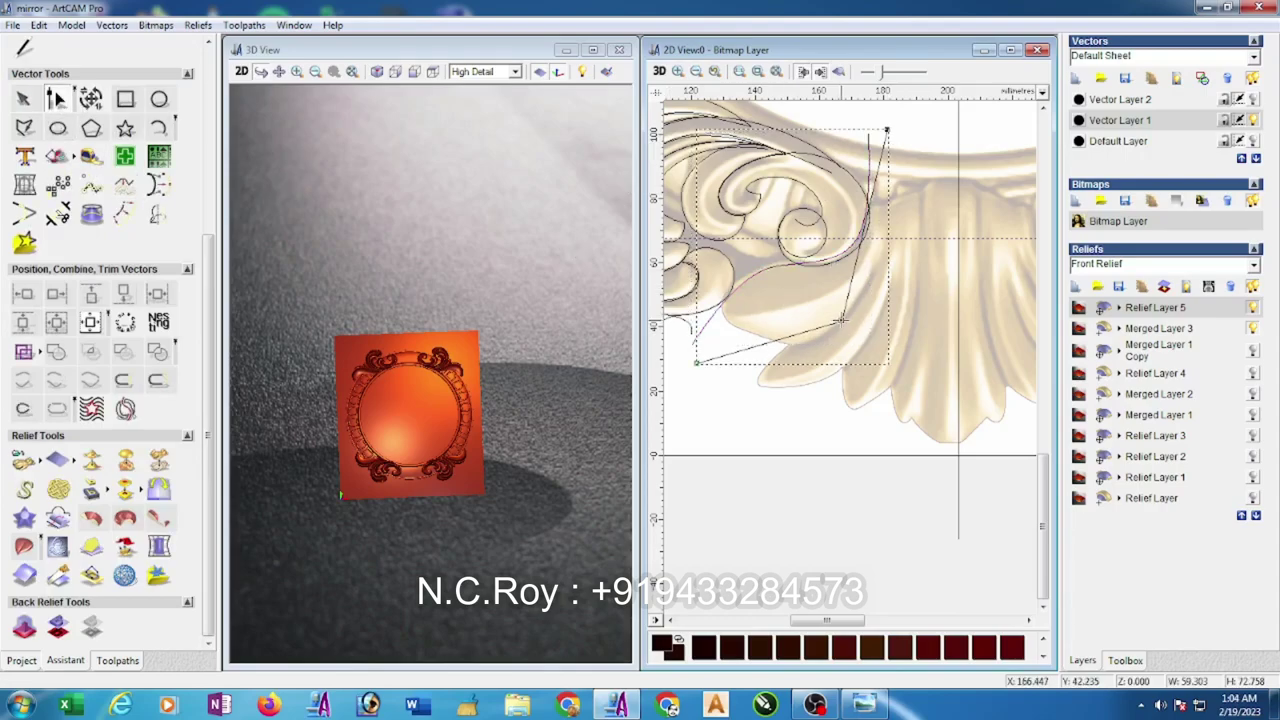
key(s)
drag(745, 349, 751, 357)
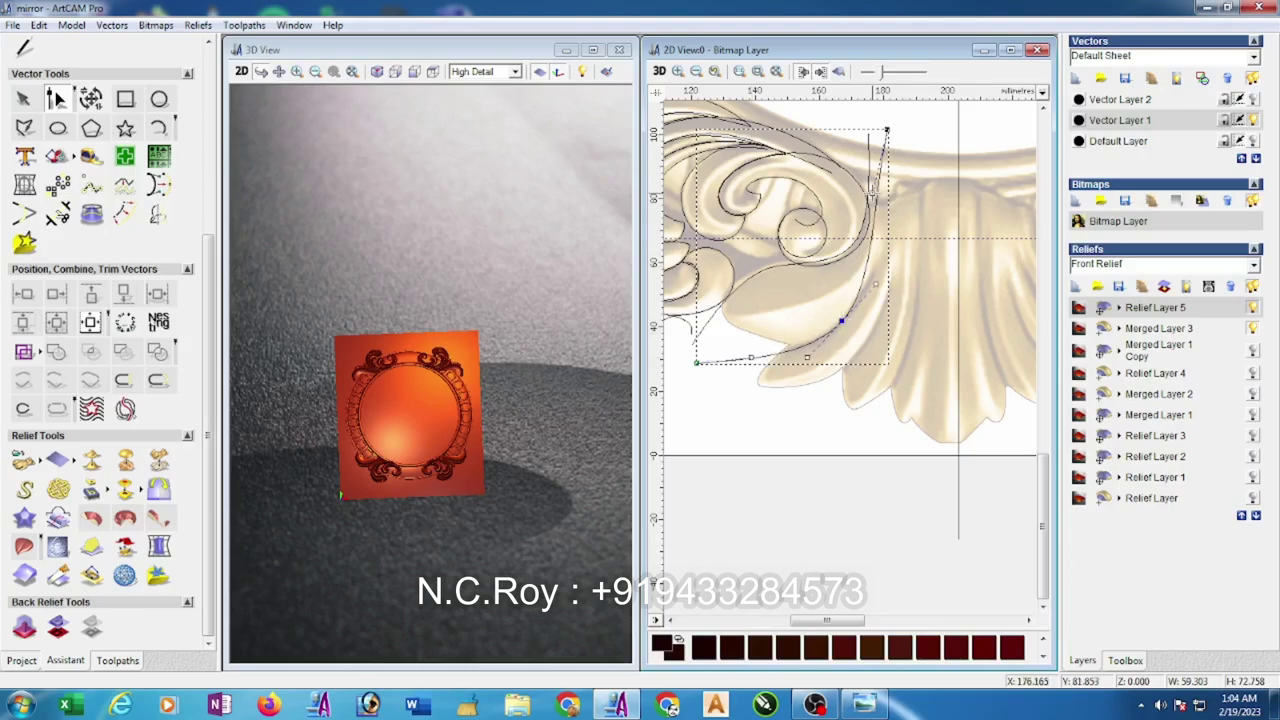
drag(893, 207, 895, 207)
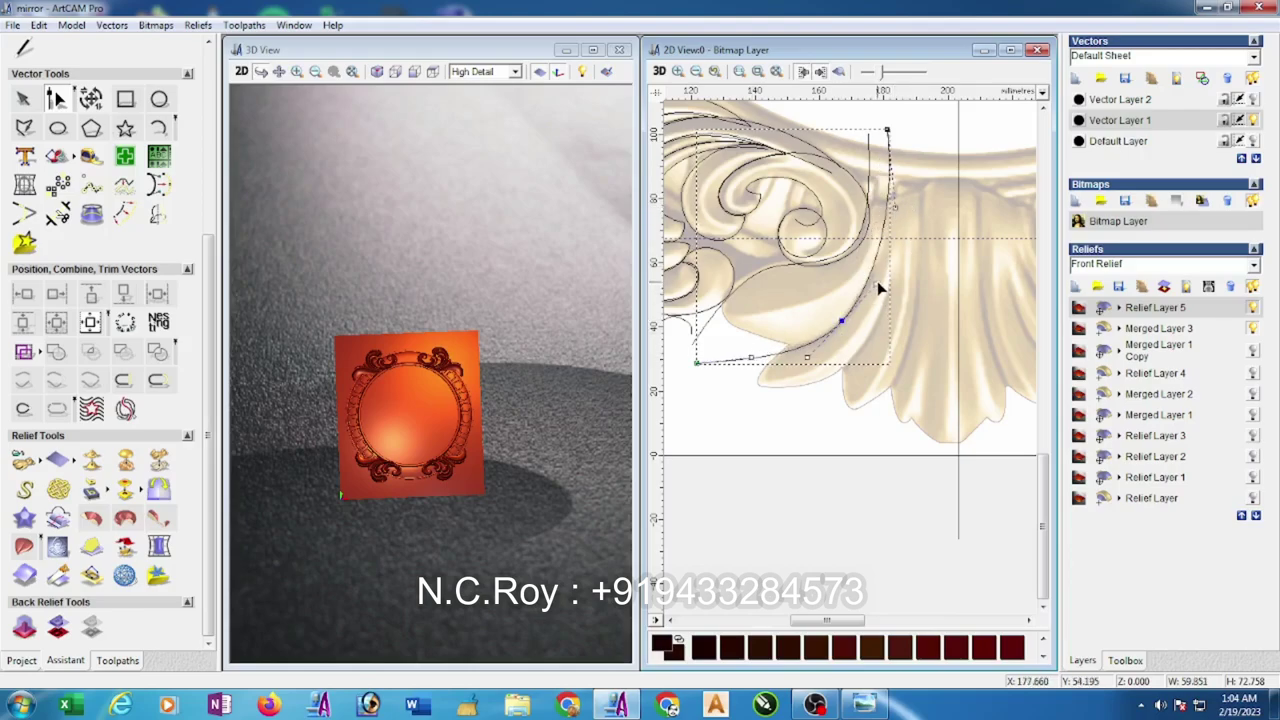
- Adjust the second curve's upper handle, and draw a third open polyline, about 62 by 87 mm, along the lower edge of the shell's second leaf
drag(876, 283, 888, 283)
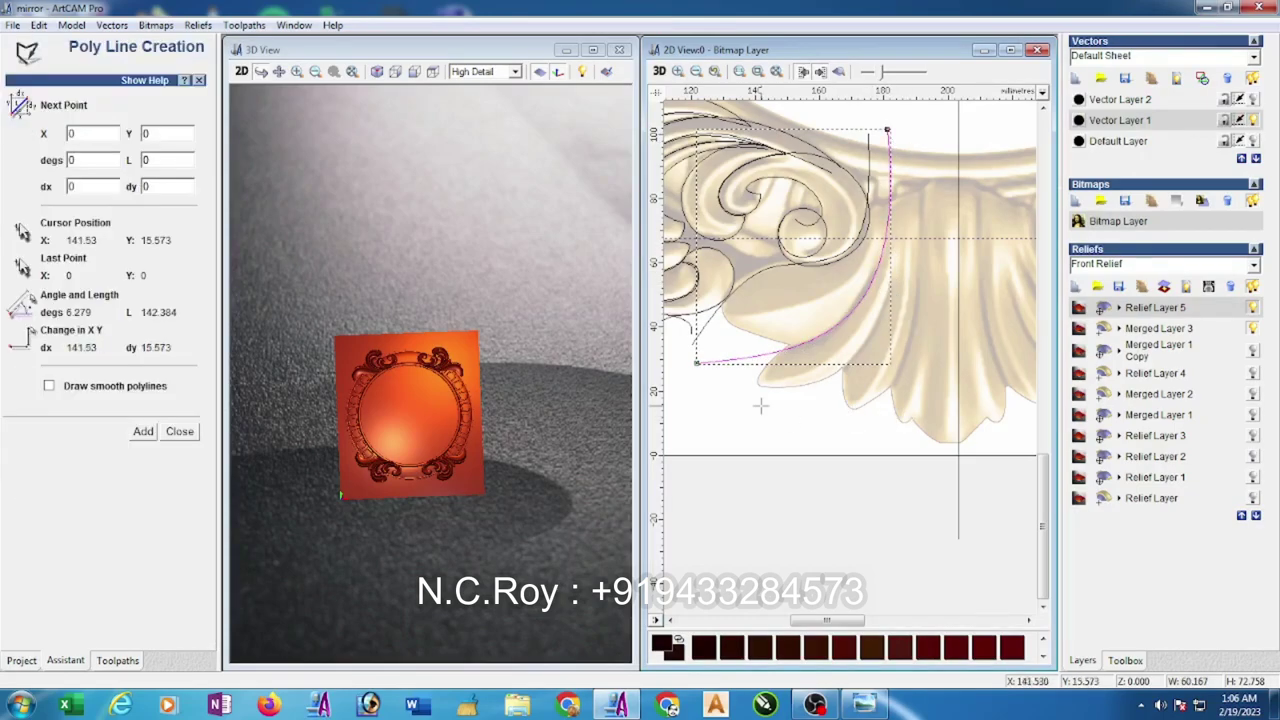
click(716, 401)
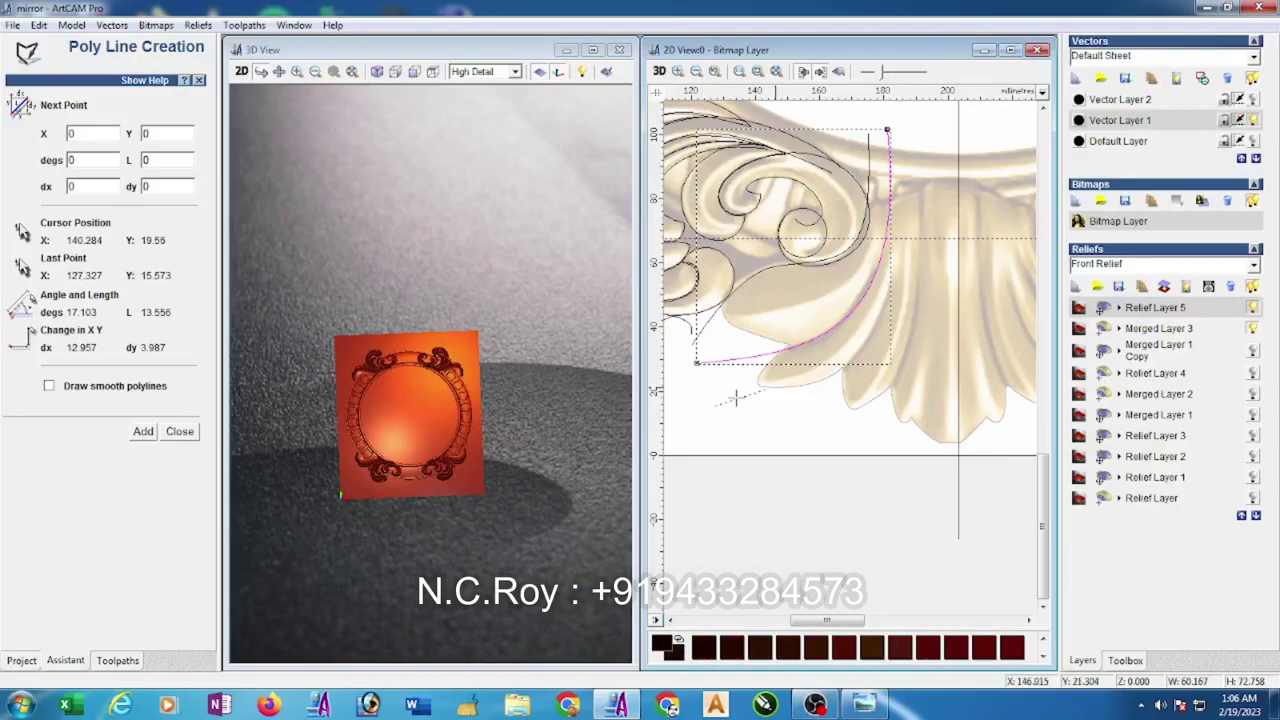
click(866, 344)
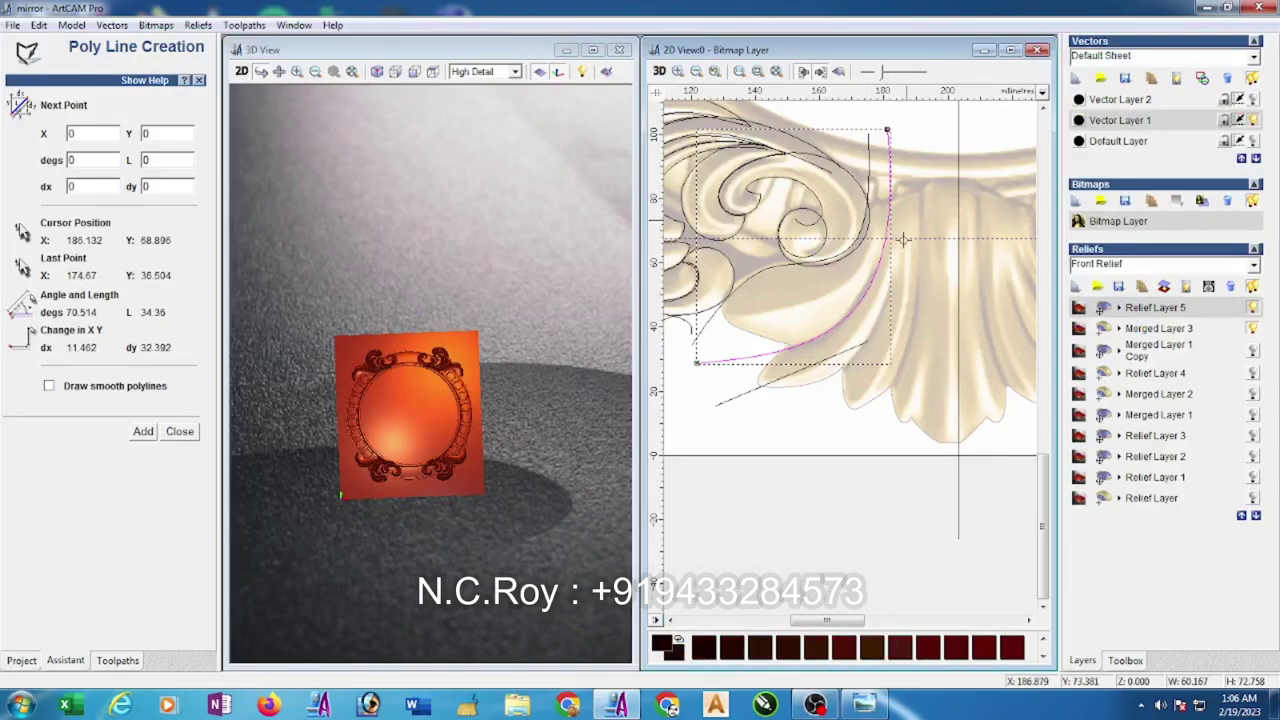
click(912, 128)
right_click(912, 128)
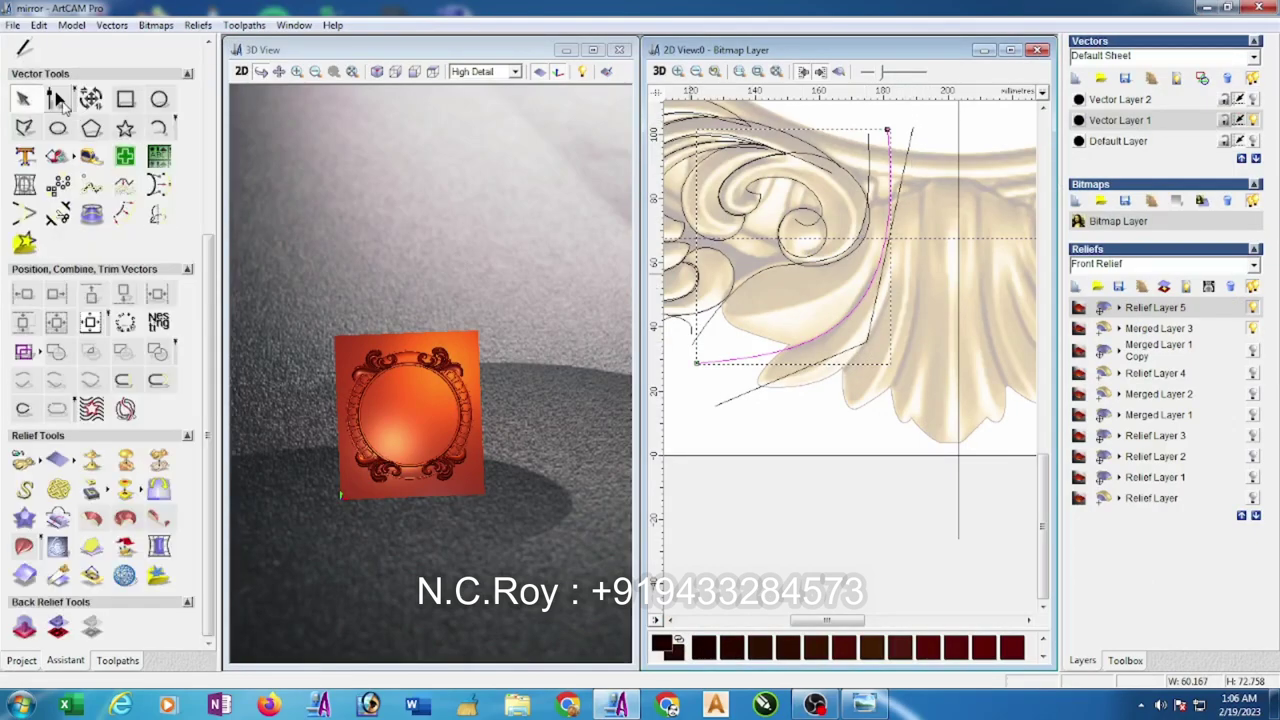
- Convert the third polyline to smooth curves, shape its handles to follow the second leaf's lower edge, and save the model
key(n)
click(867, 340)
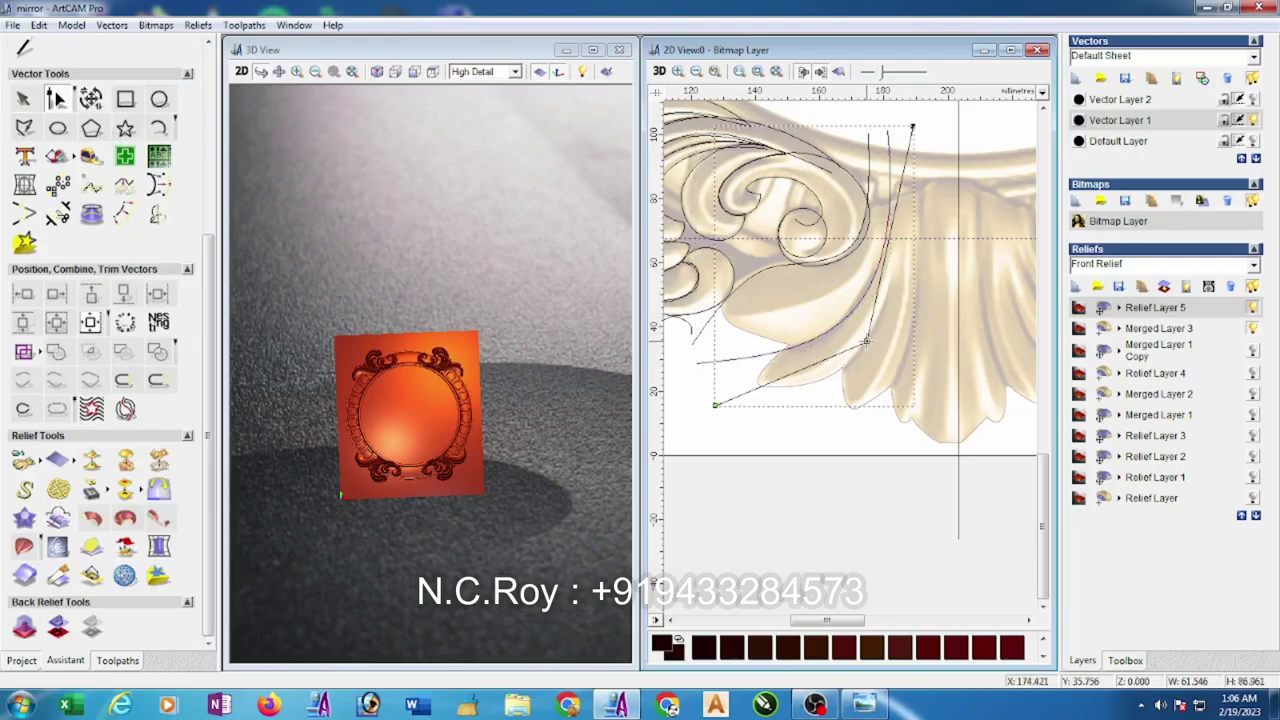
key(b)
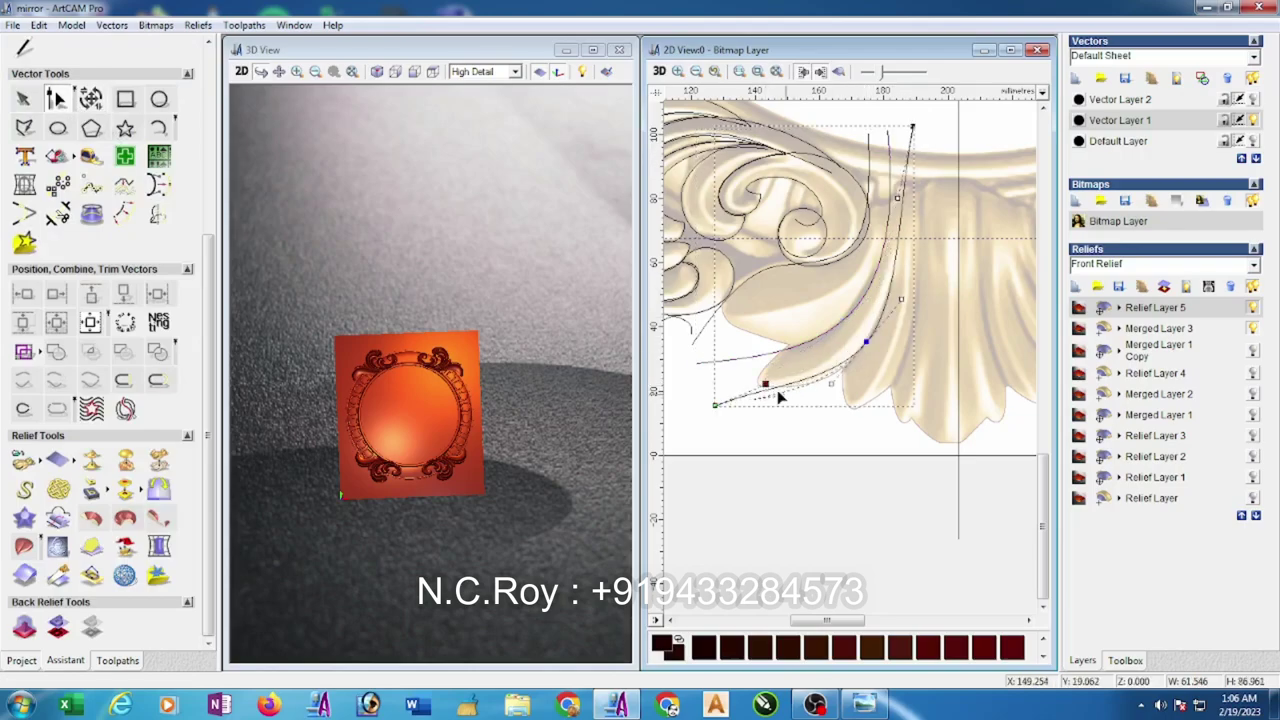
drag(803, 399, 802, 400)
drag(897, 197, 906, 224)
key(ctrl+s)
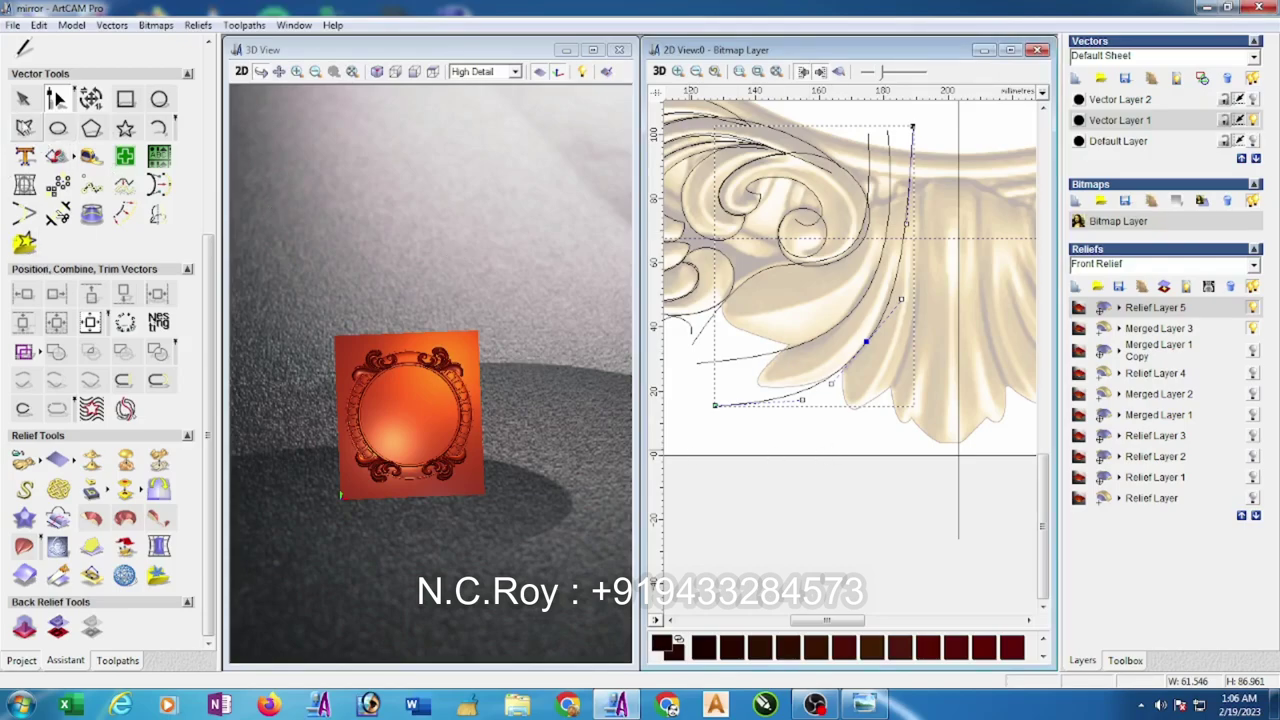
- Draw a fourth open polyline, about 60 by 110 mm, from below the model's lower edge up past the shell's third leaf
click(24, 127)
click(733, 478)
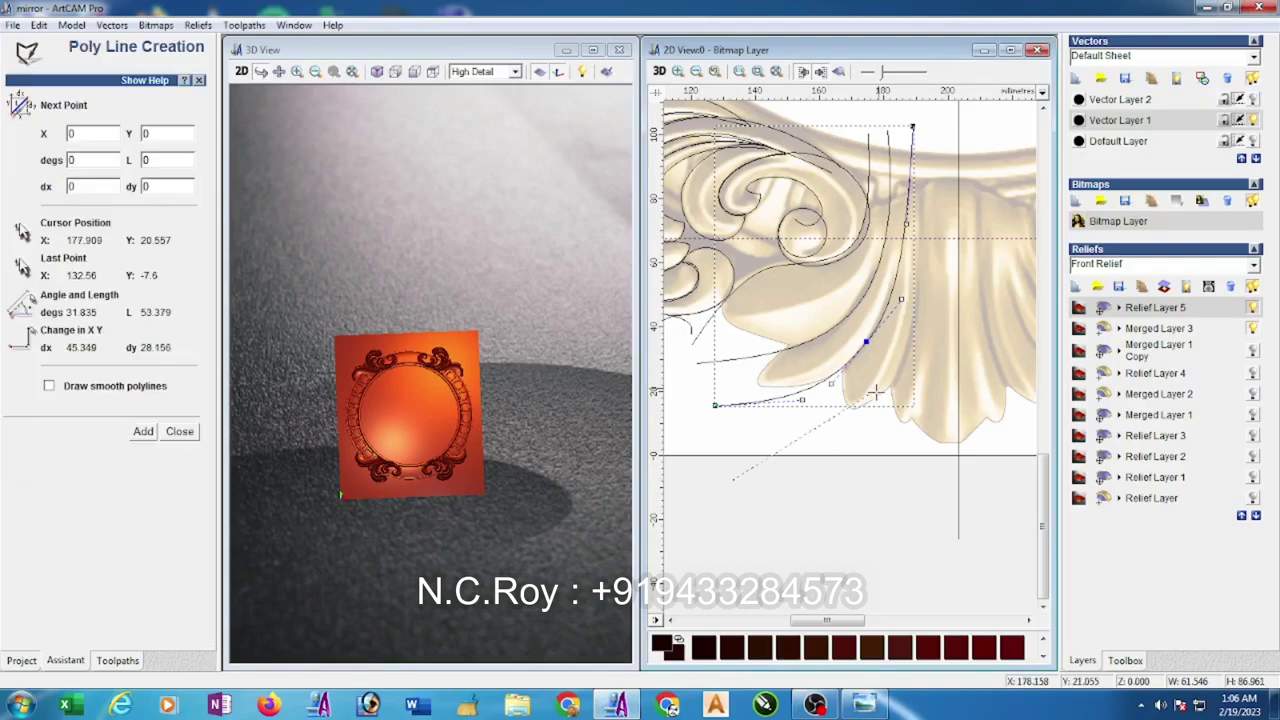
click(914, 328)
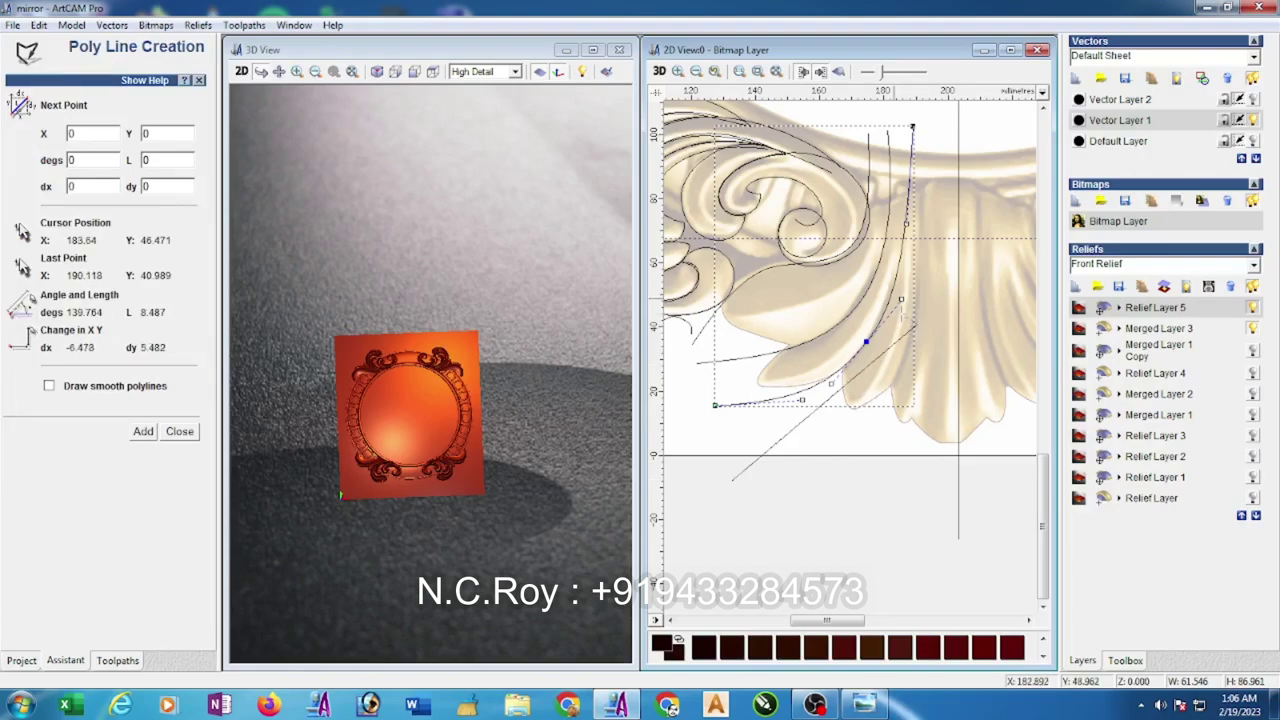
click(923, 126)
key(Escape)
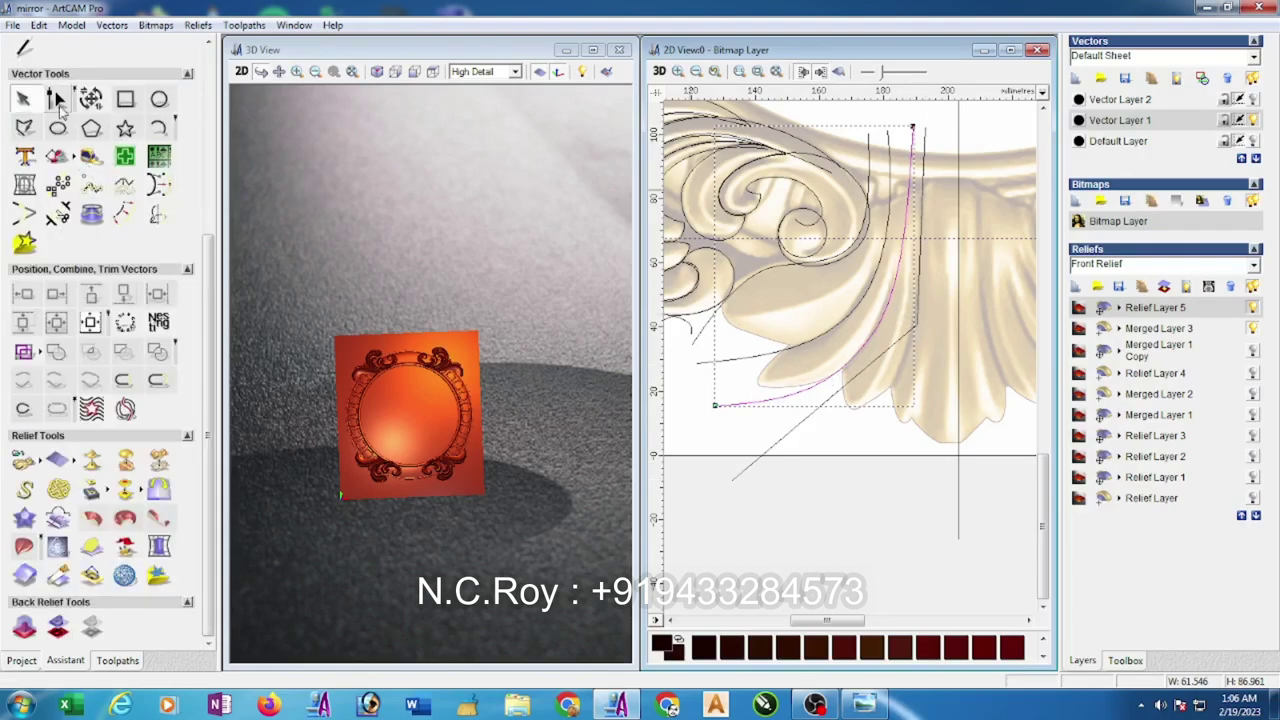
- Smooth the fourth polyline at its middle node, lower that node, and shape its handles to follow the third leaf's edge
click(57, 100)
click(916, 324)
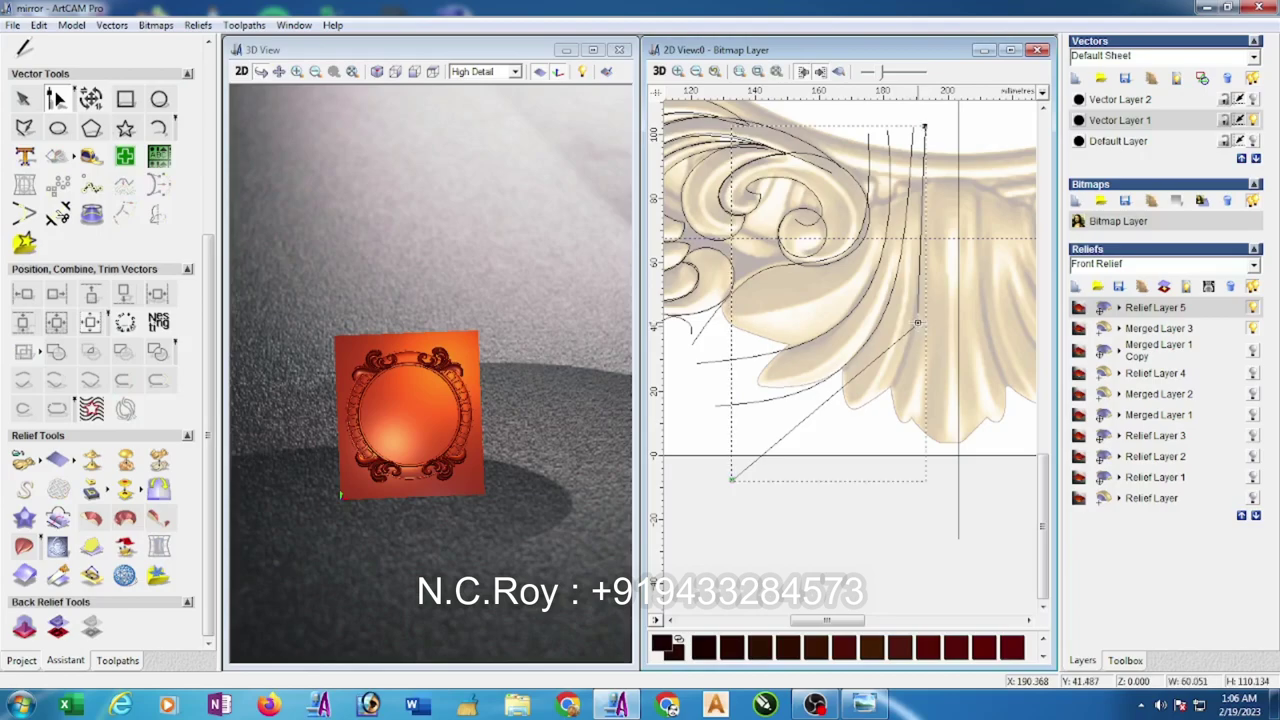
key(s)
drag(918, 322, 906, 359)
drag(791, 430, 809, 466)
drag(922, 189, 930, 193)
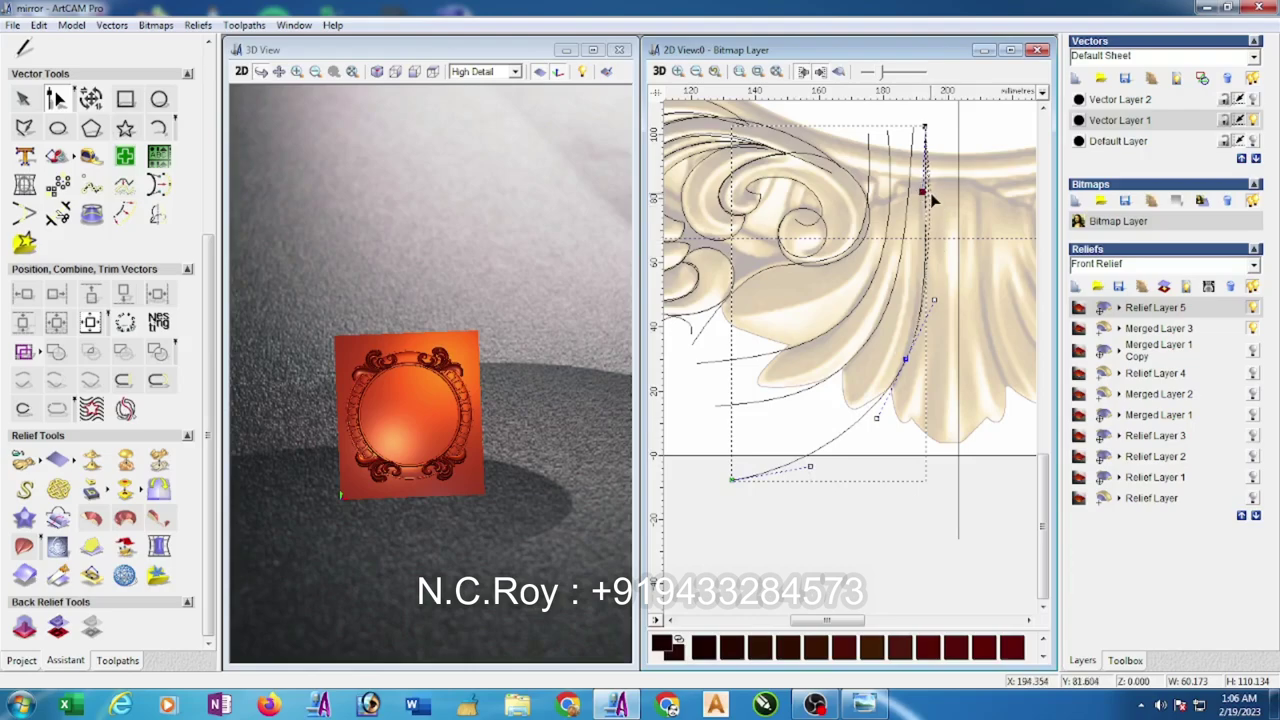
drag(933, 298, 930, 297)
- Shift the third curve's upper end slightly away from the fourth curve, then deselect it
click(915, 130)
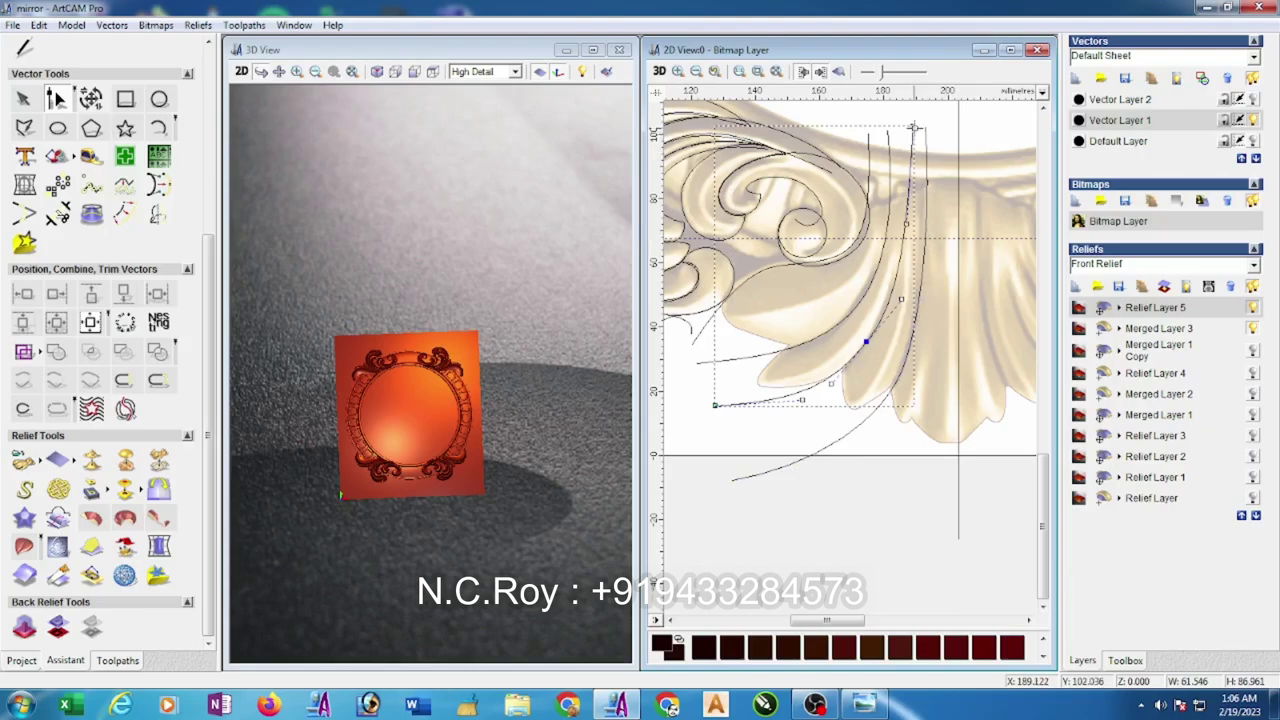
drag(912, 127, 915, 146)
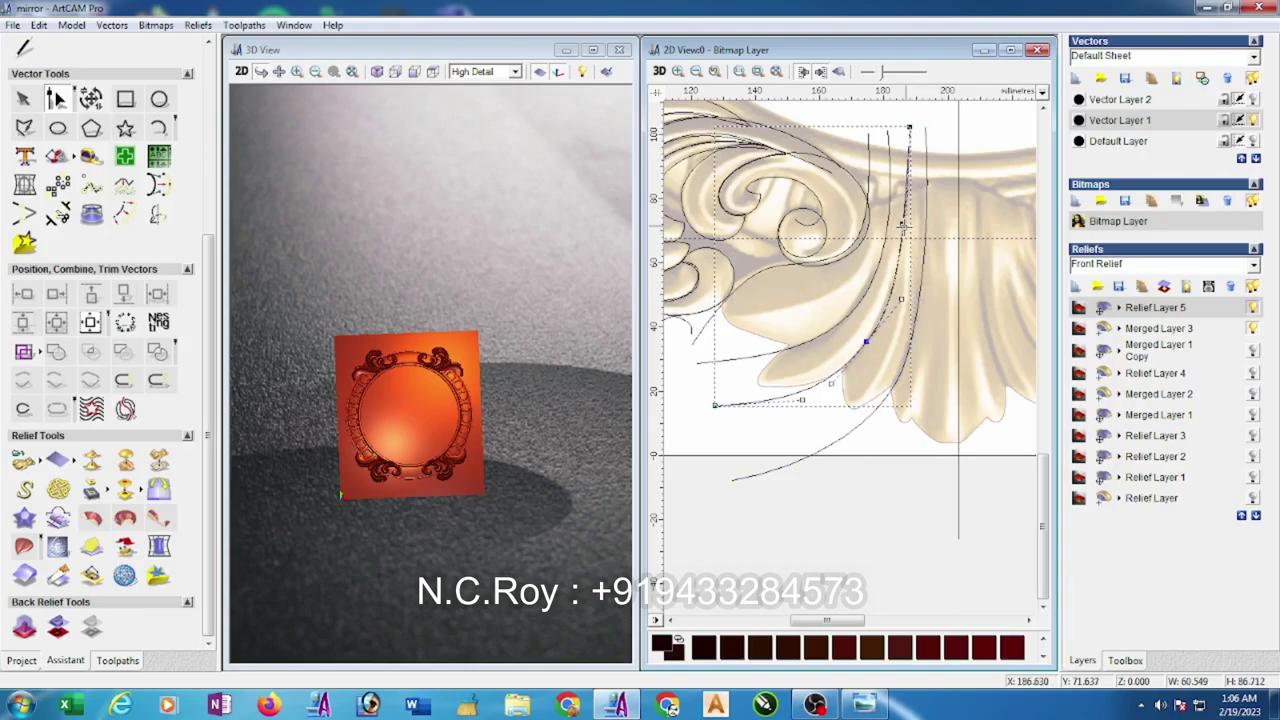
click(885, 468)
- Draw a fifth three-point polyline, about 3 by 144 mm, from the fourth curve's upper end down past the model's lower edge
scroll(884, 474, down, 2)
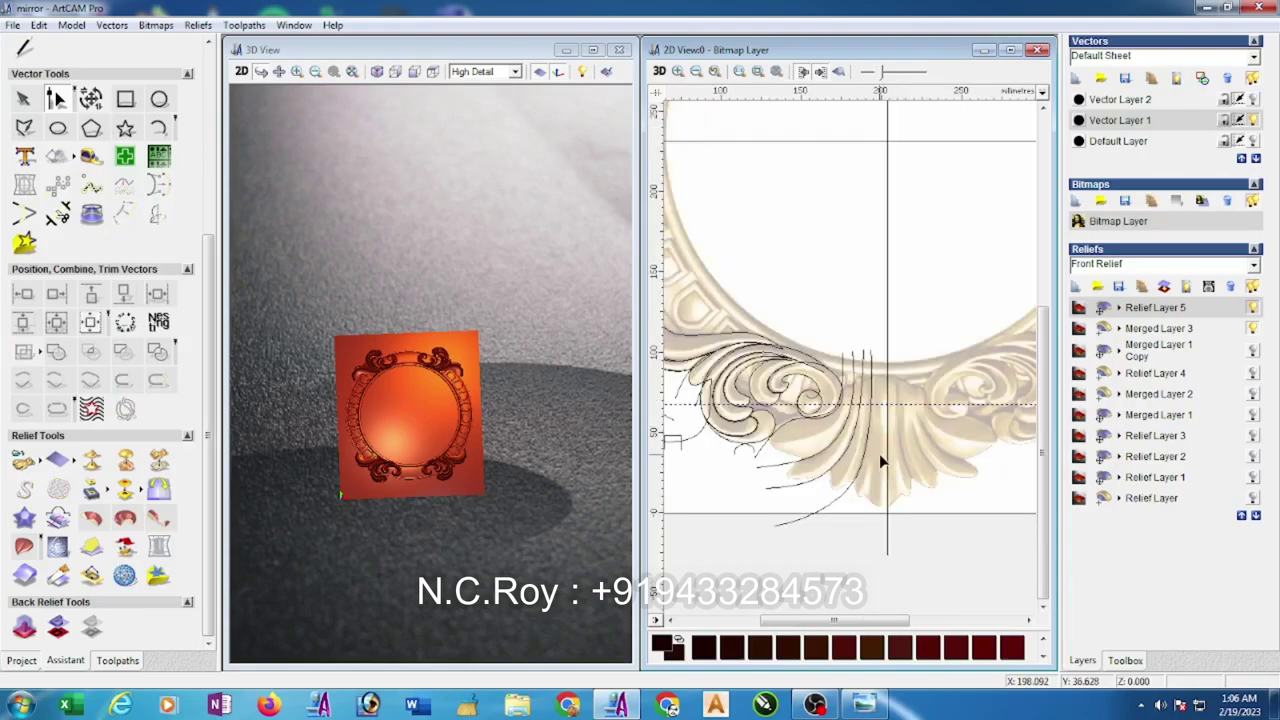
click(22, 98)
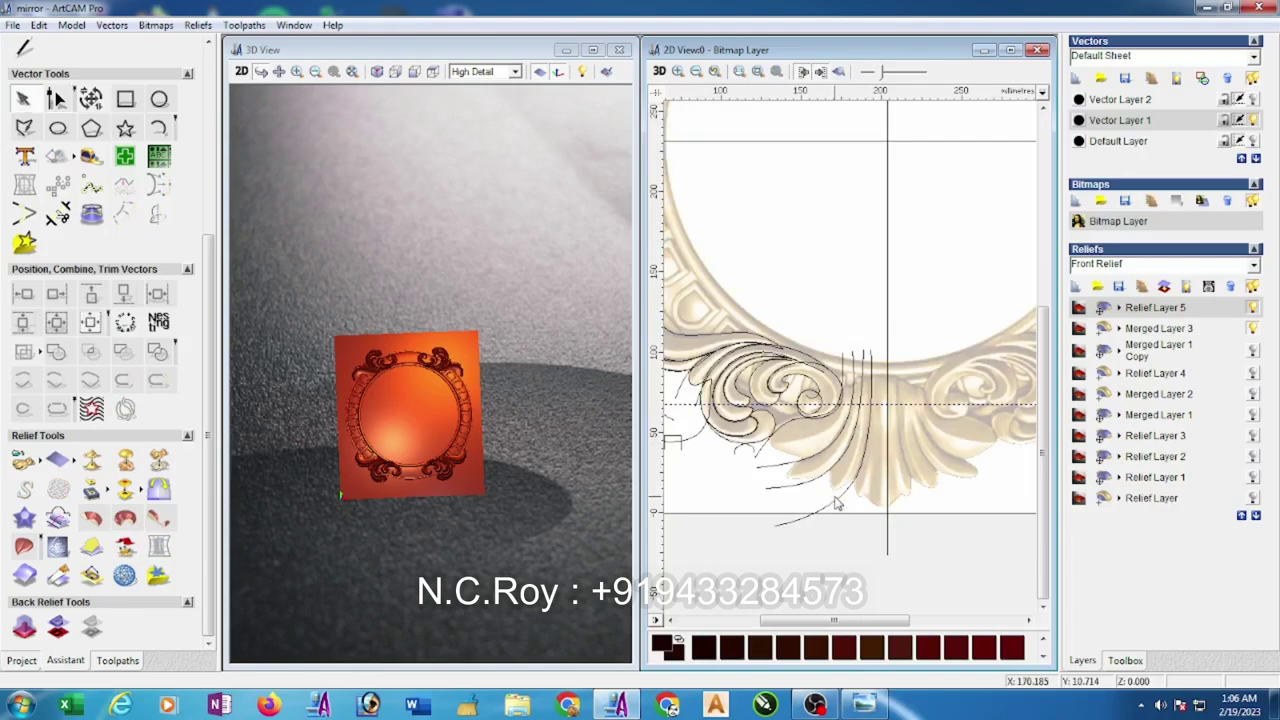
click(833, 503)
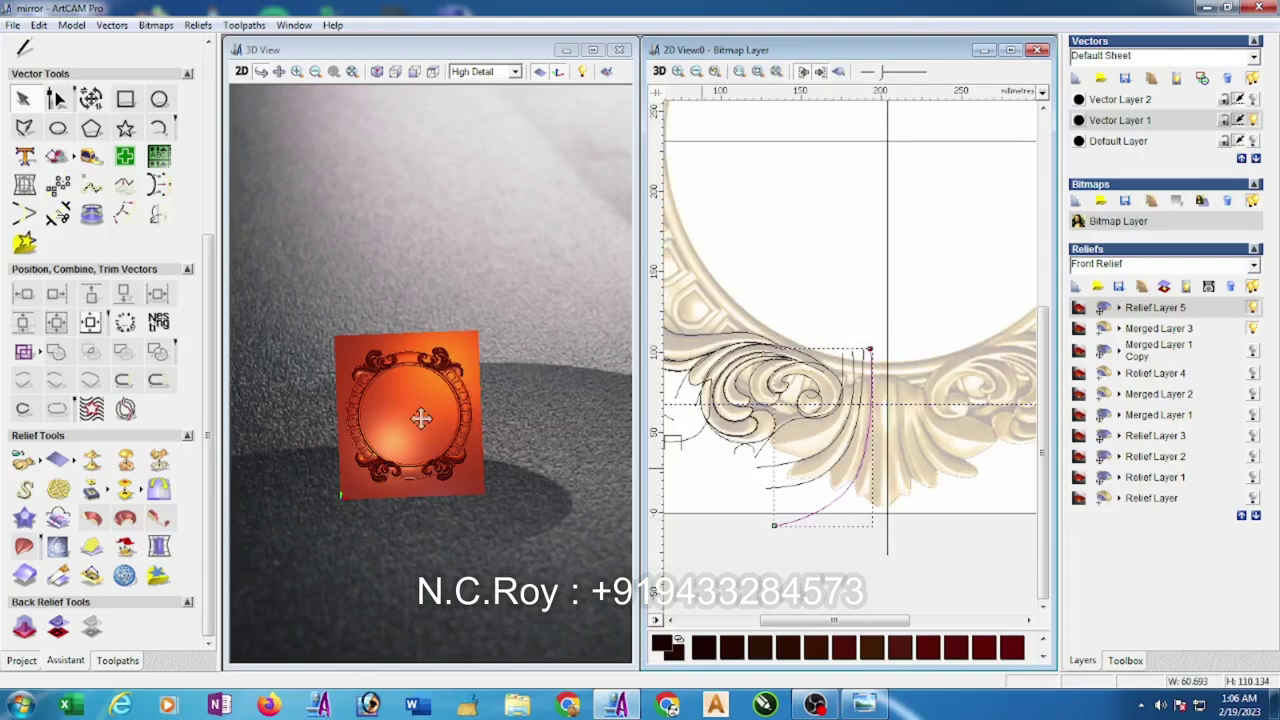
click(24, 128)
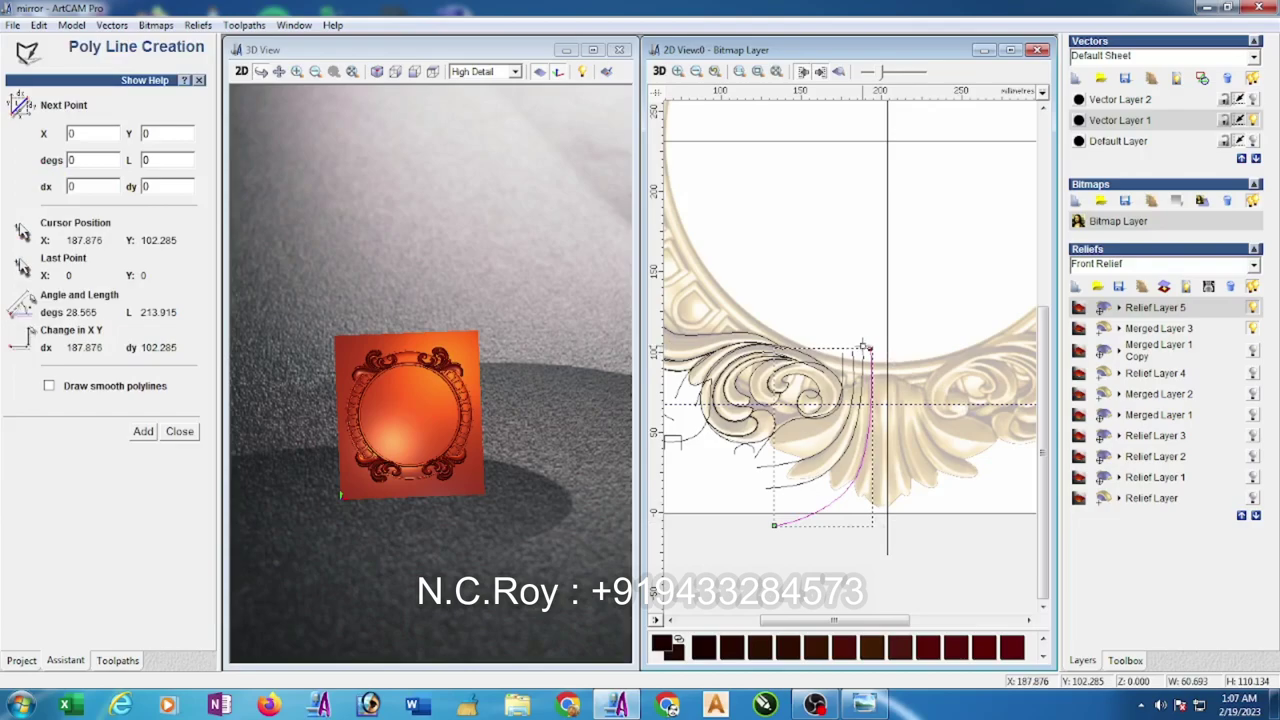
click(871, 346)
click(863, 454)
click(870, 577)
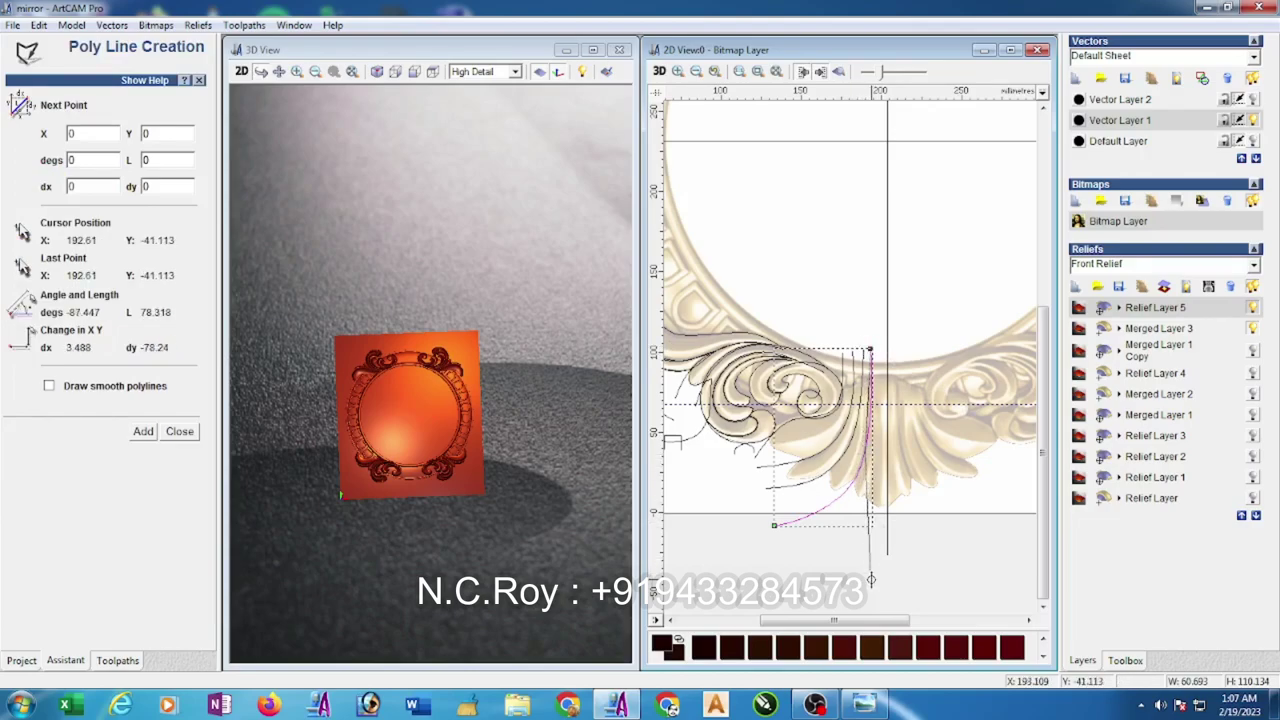
key(Escape)
- Convert the fifth polyline to curves and adjust its middle node and handles to follow the edge beside the shell's central lobe
click(56, 98)
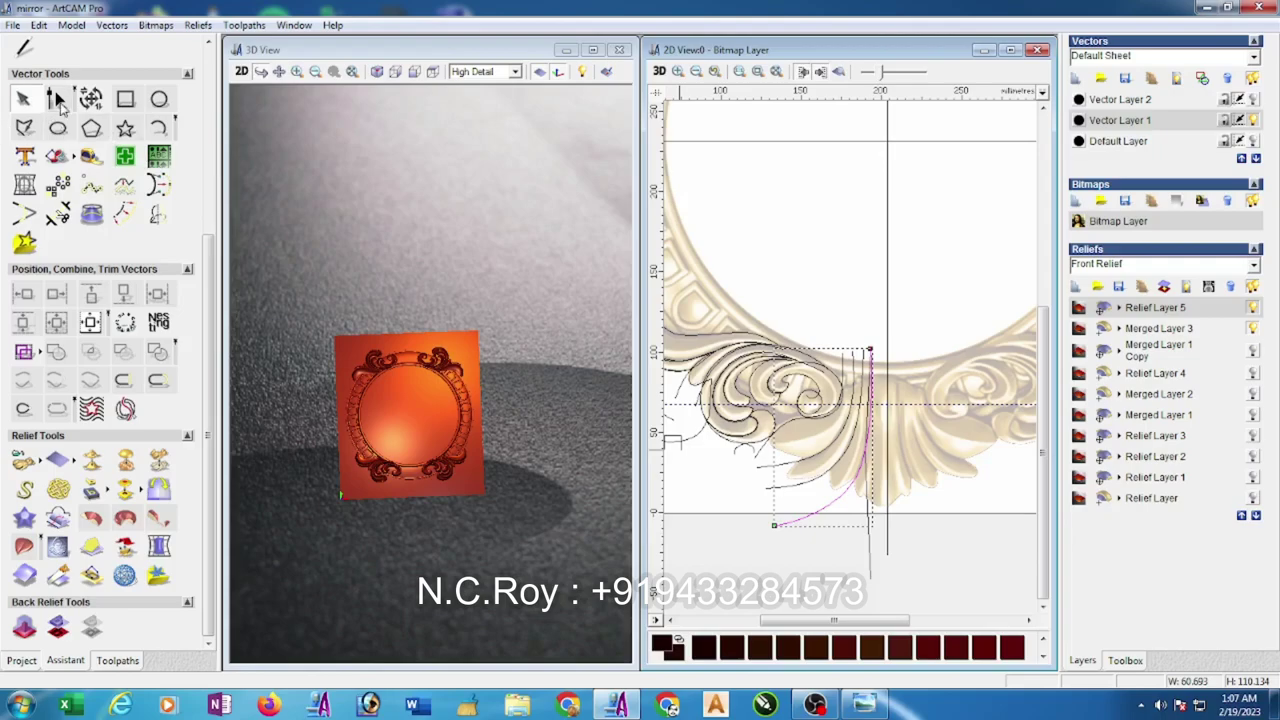
click(866, 456)
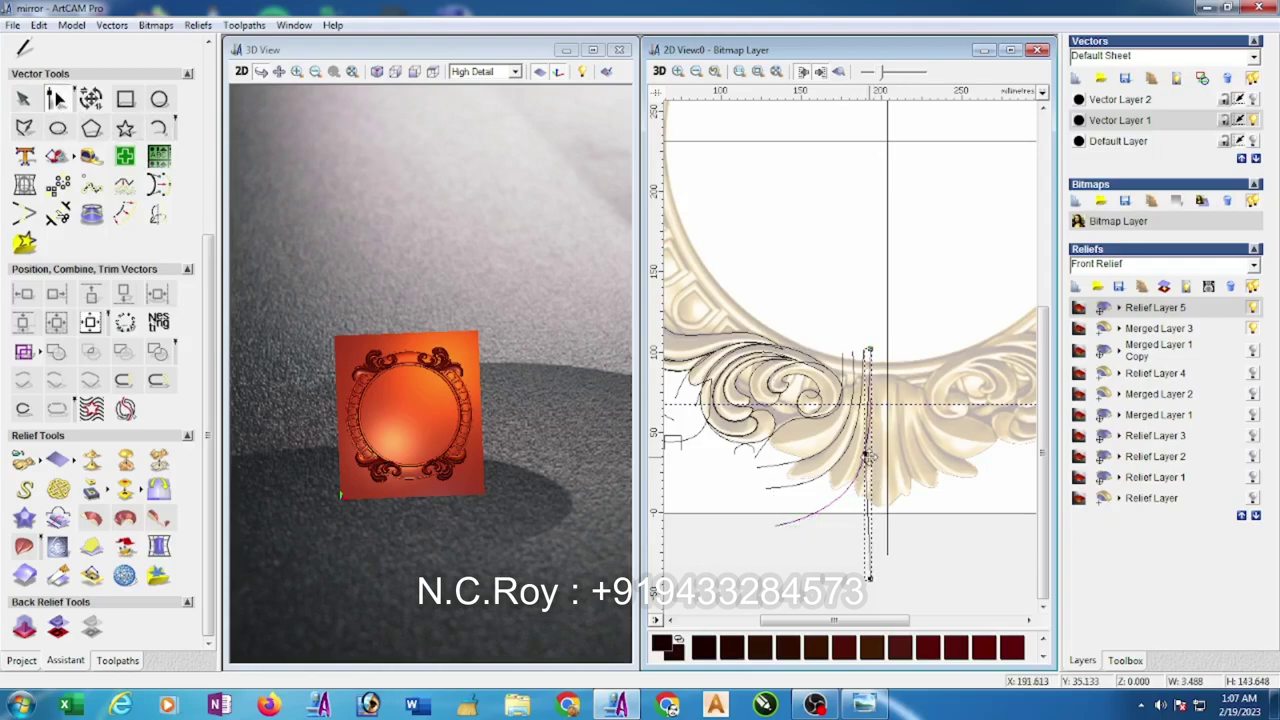
scroll(868, 455, up, 2)
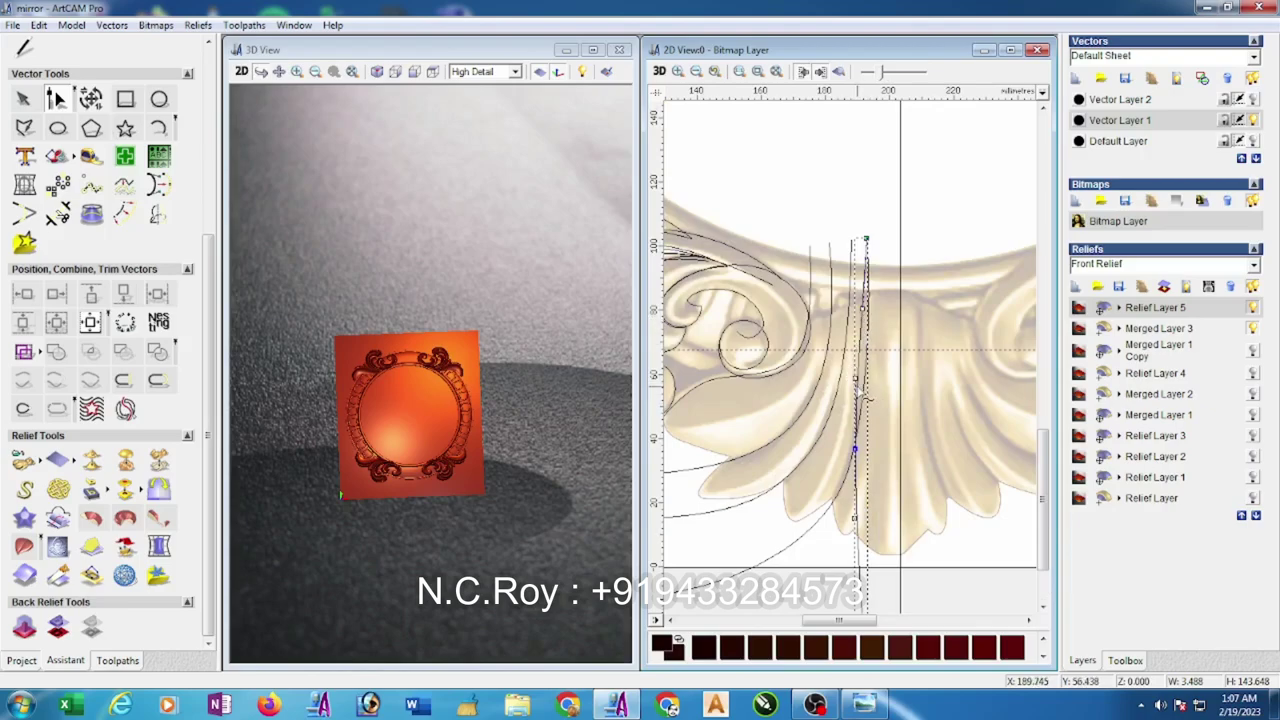
drag(853, 378, 866, 322)
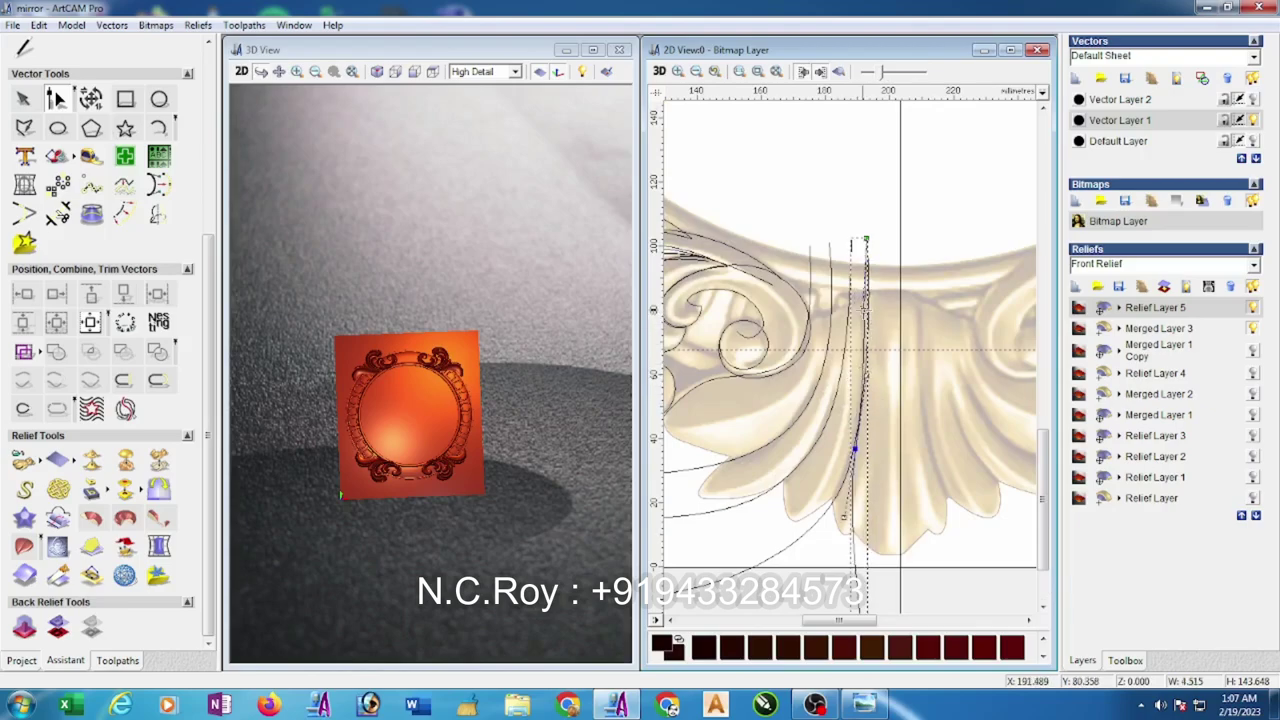
scroll(860, 548, down, 2)
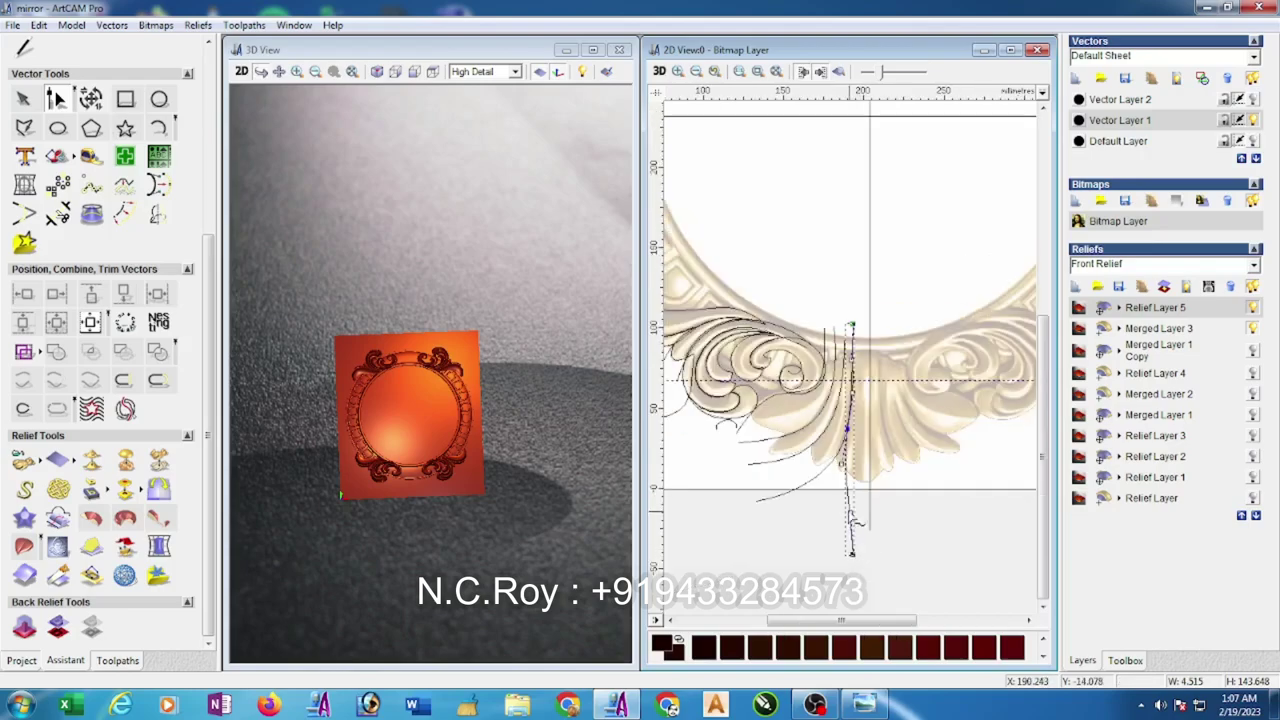
scroll(829, 520, up, 2)
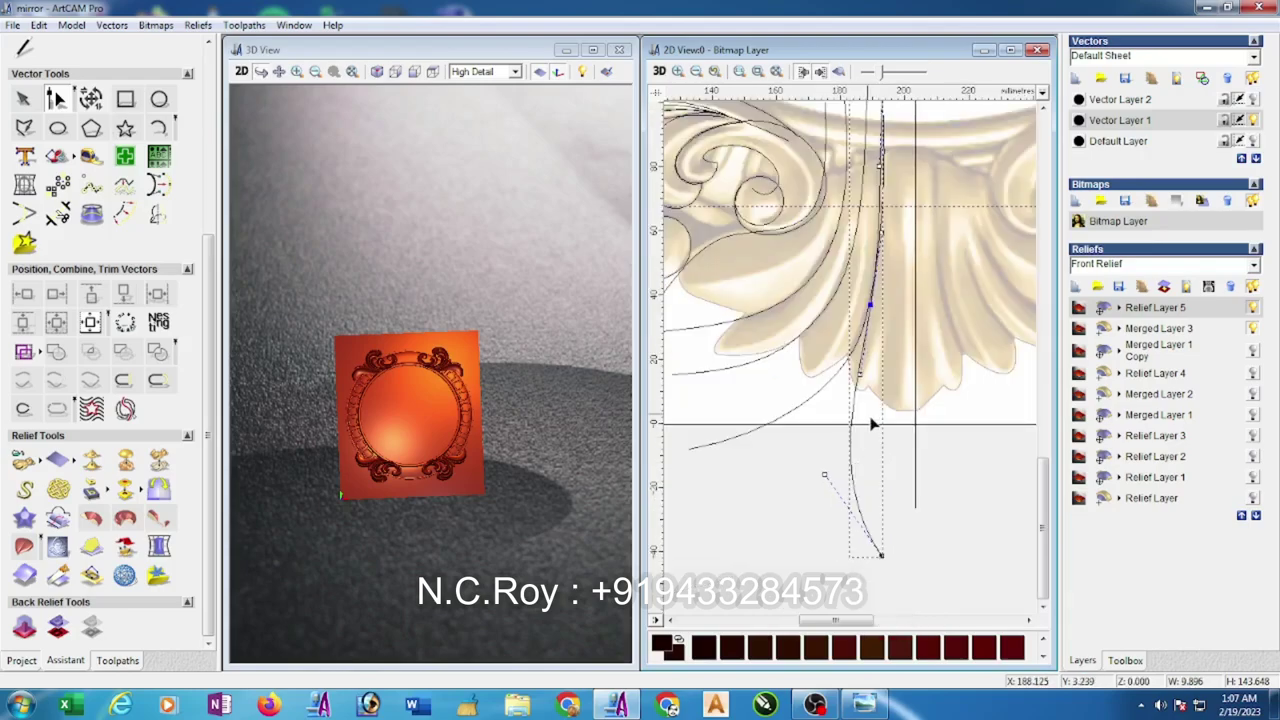
drag(860, 375, 848, 374)
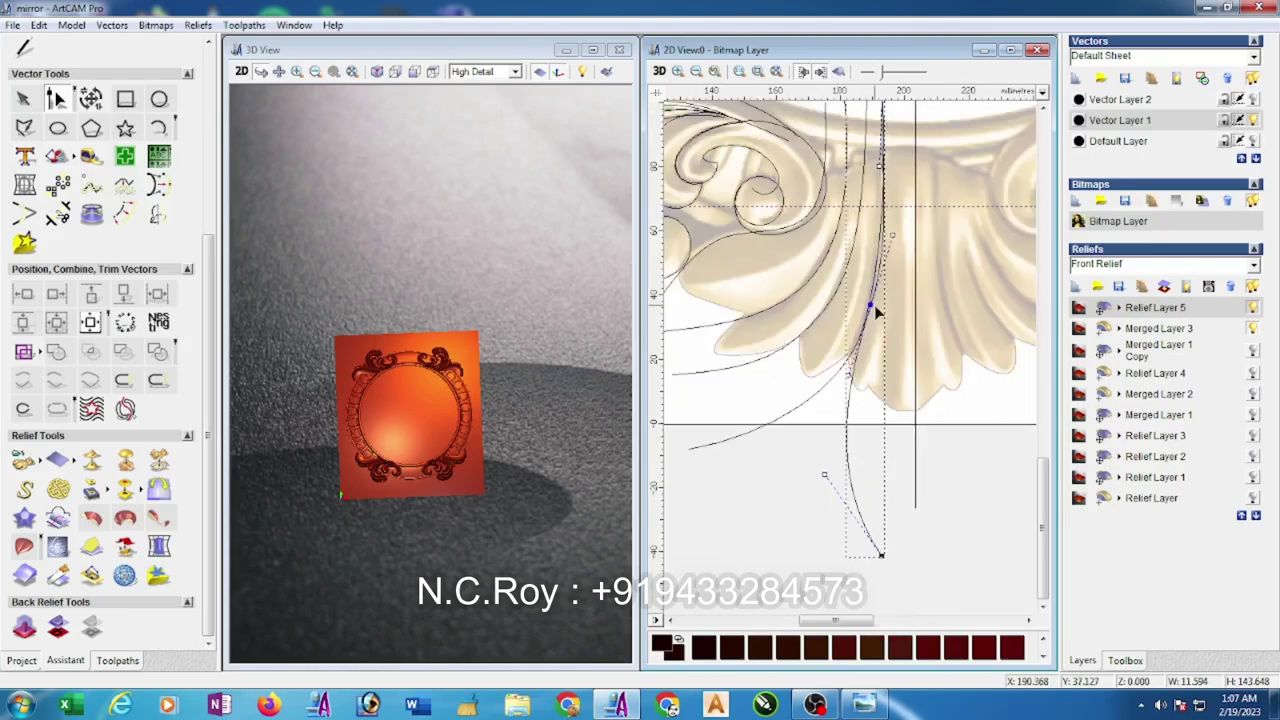
drag(870, 304, 862, 309)
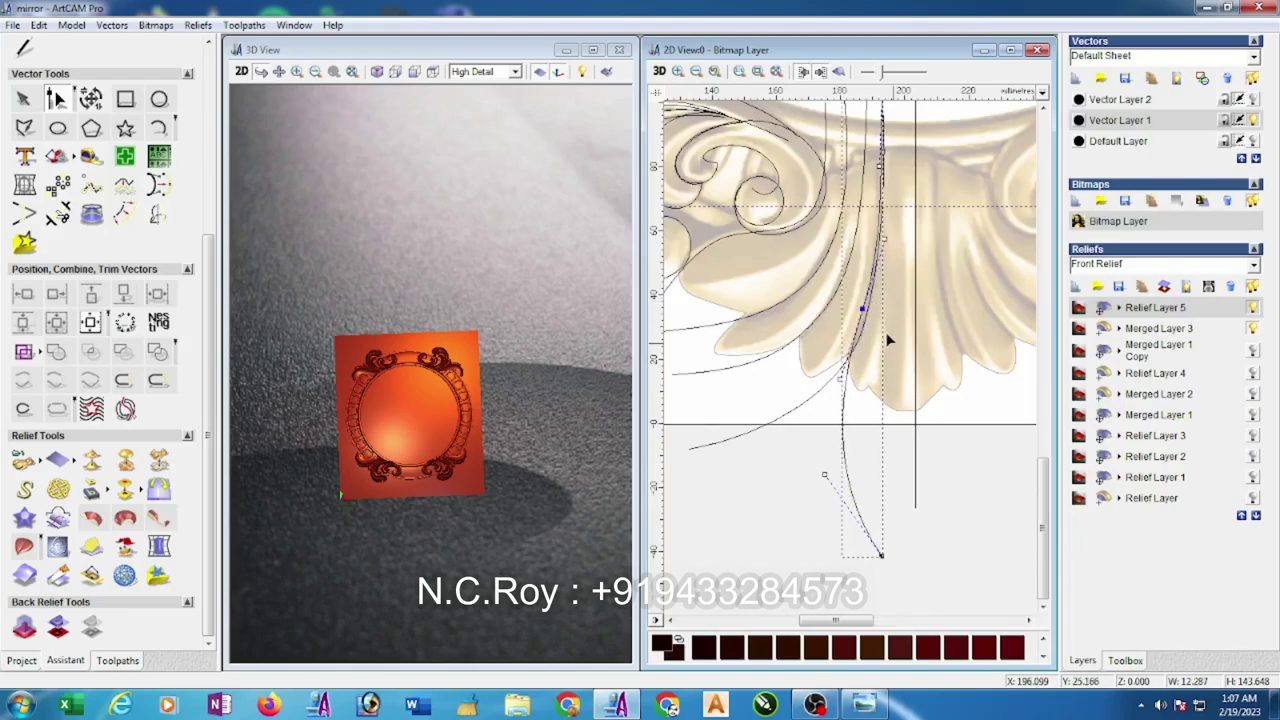
click(963, 437)
- Mirror a copy of the fifth curve about the vertical centre line, keeping the original
click(22, 99)
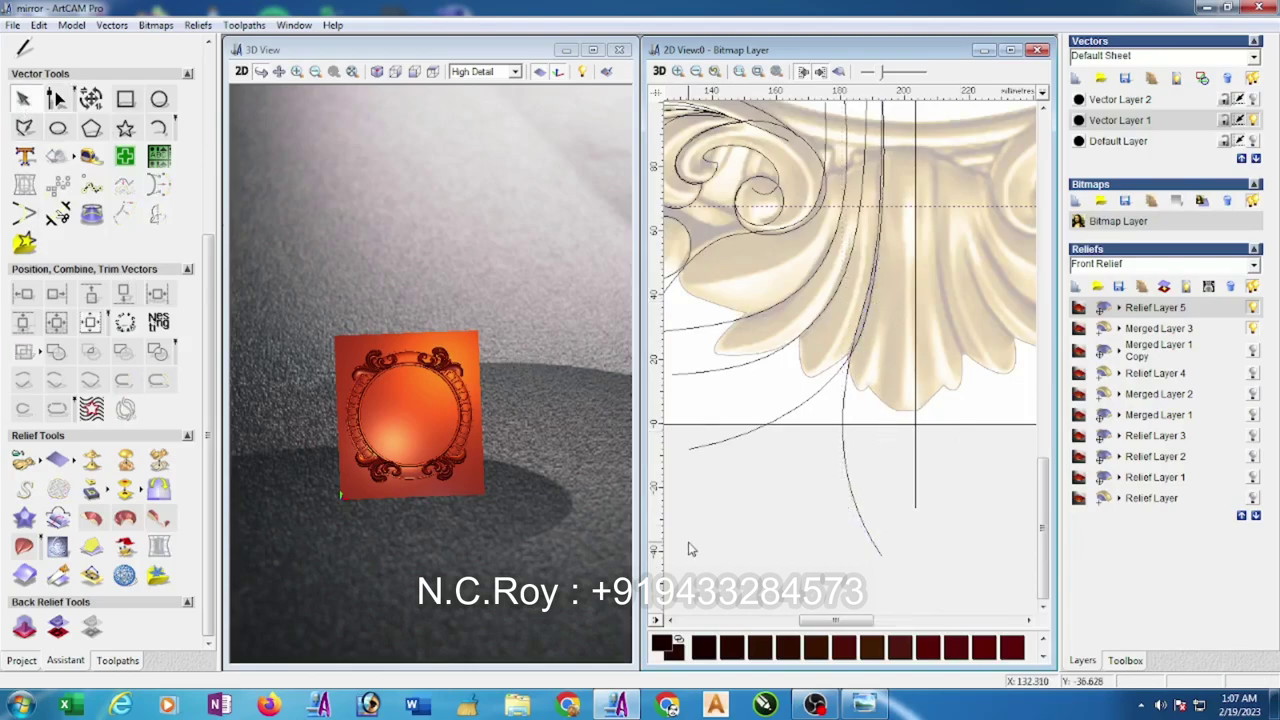
click(858, 499)
shift+click(913, 503)
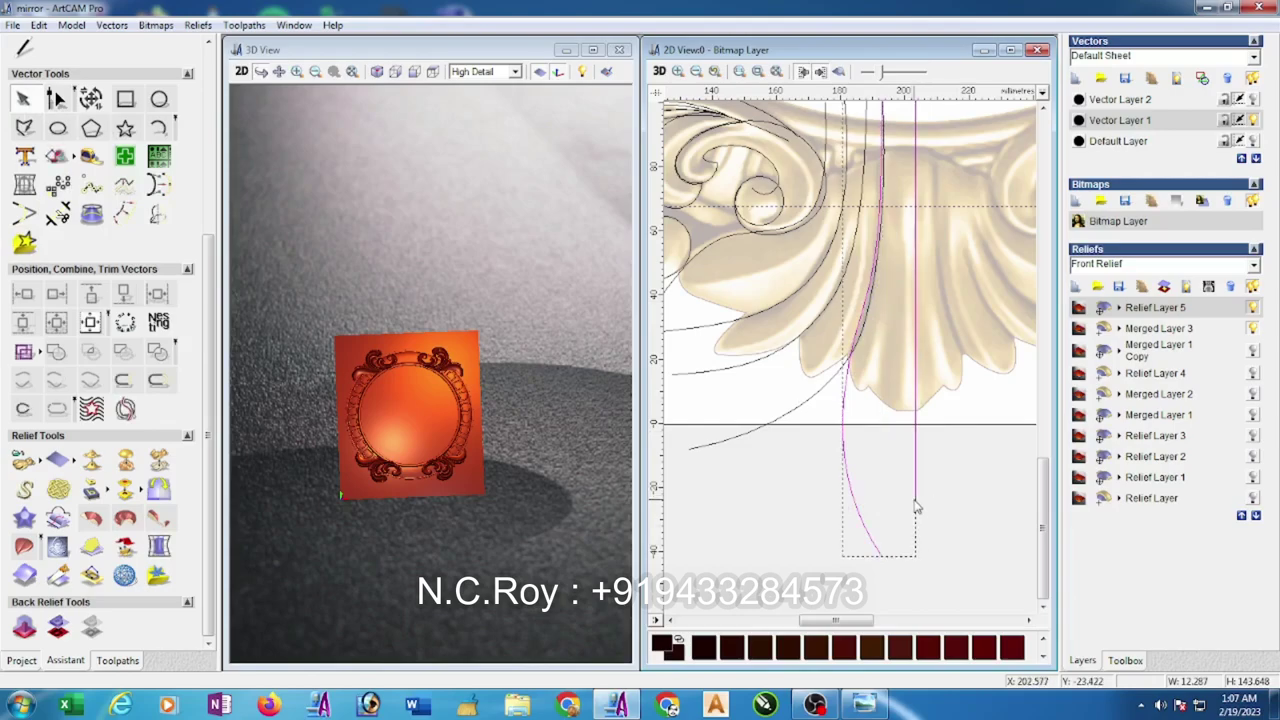
click(156, 215)
click(120, 250)
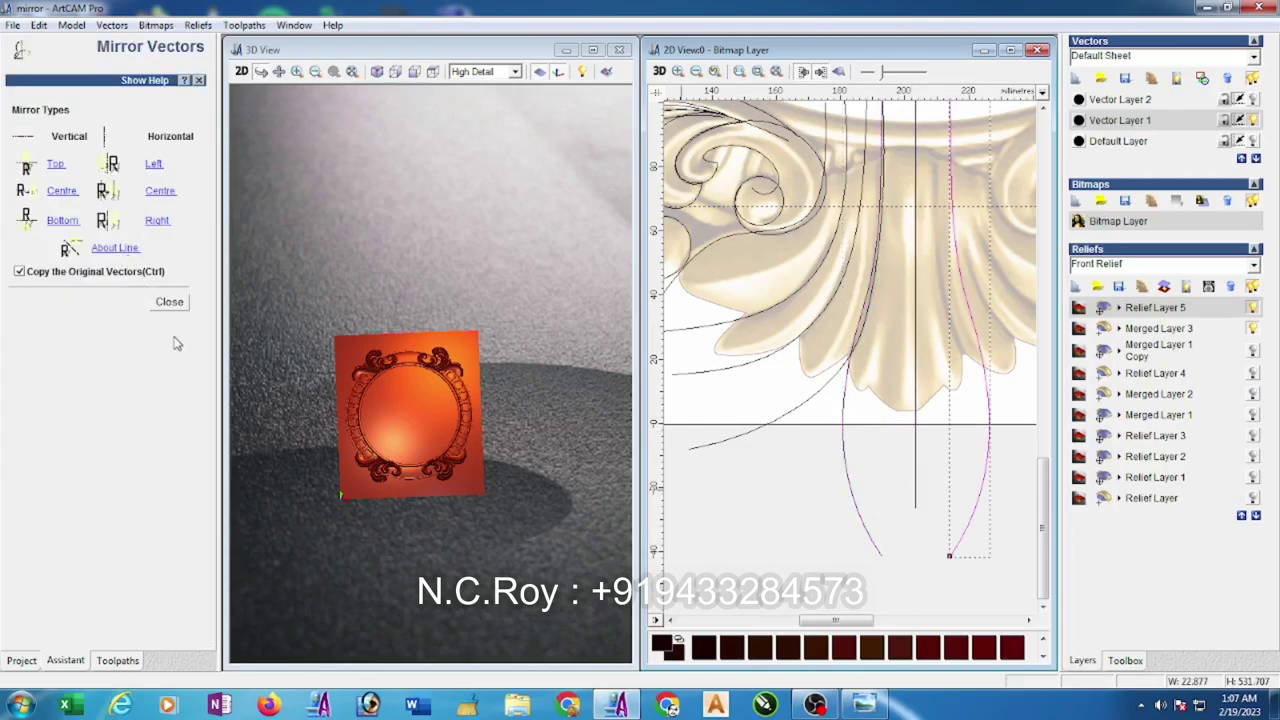
click(168, 302)
scroll(912, 450, down, 2)
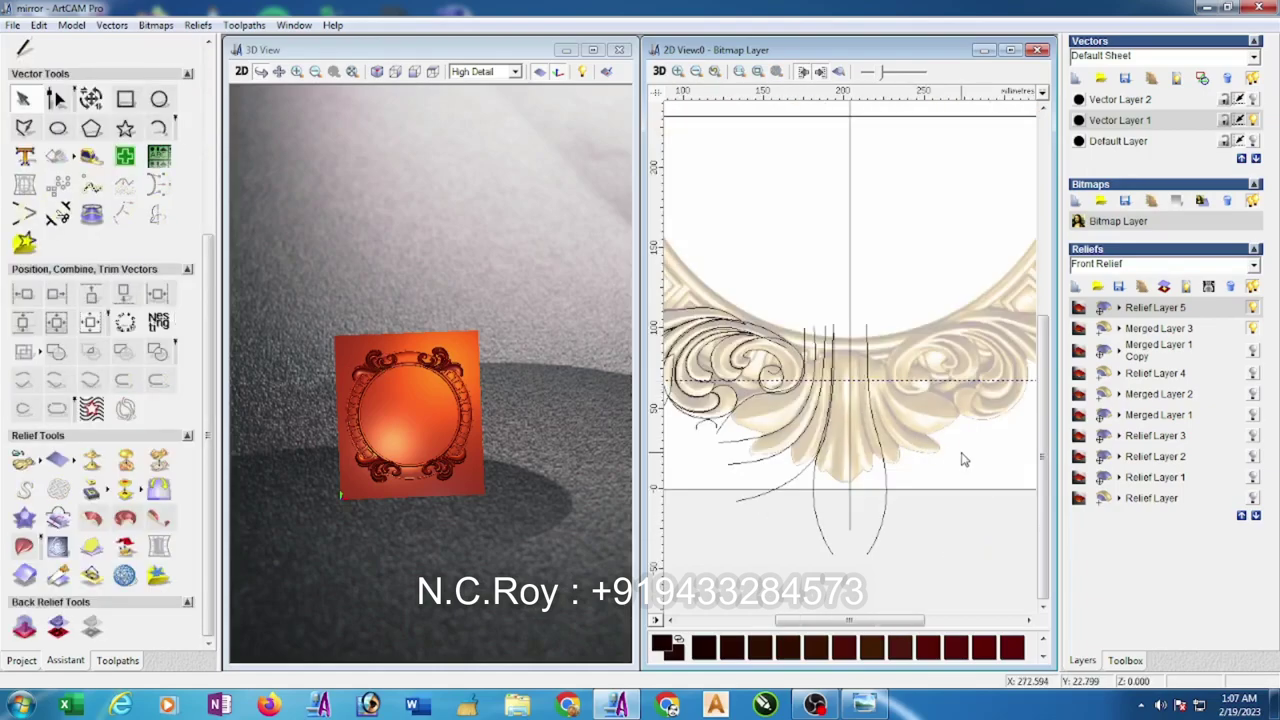
scroll(912, 452, down, 2)
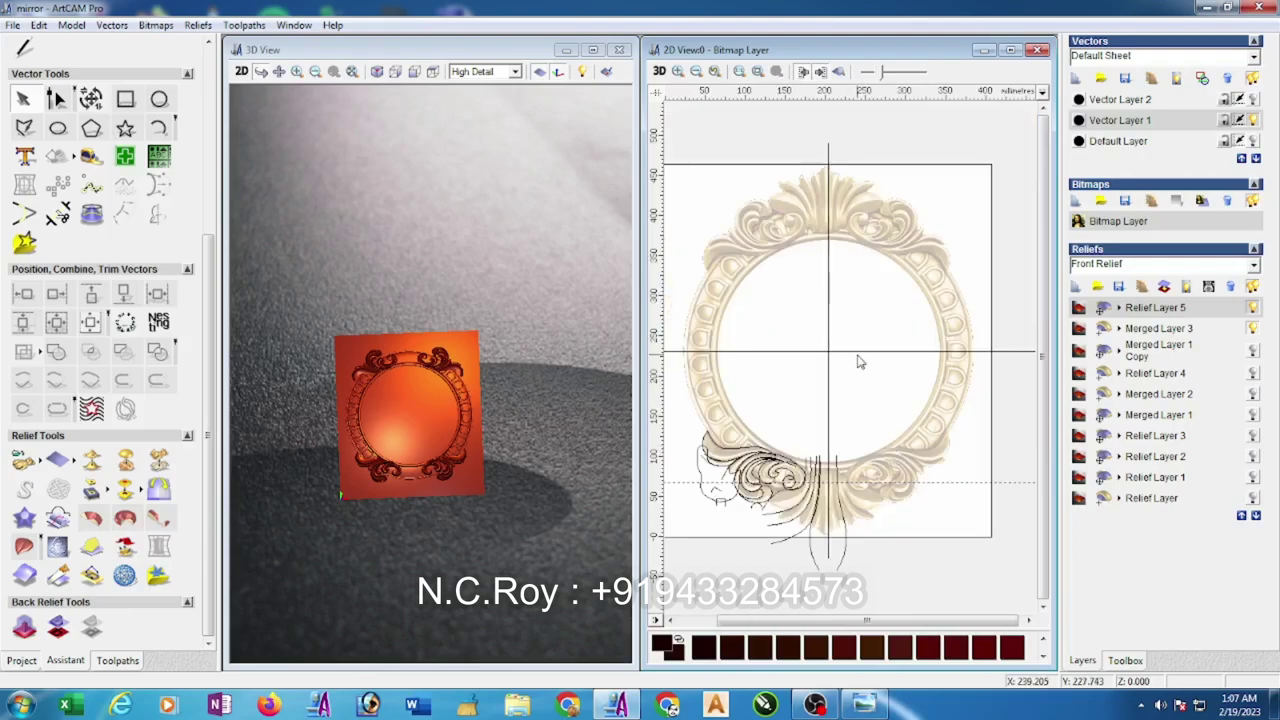
scroll(790, 490, up, 2)
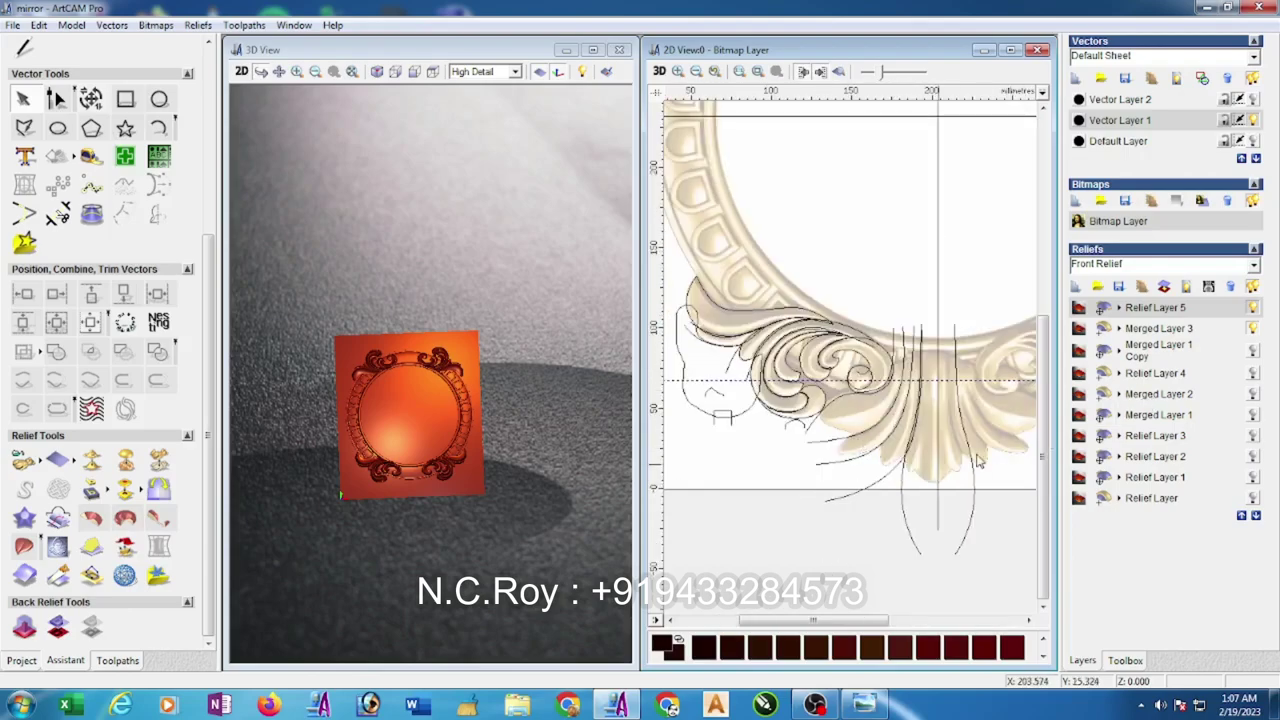
scroll(955, 465, up, 2)
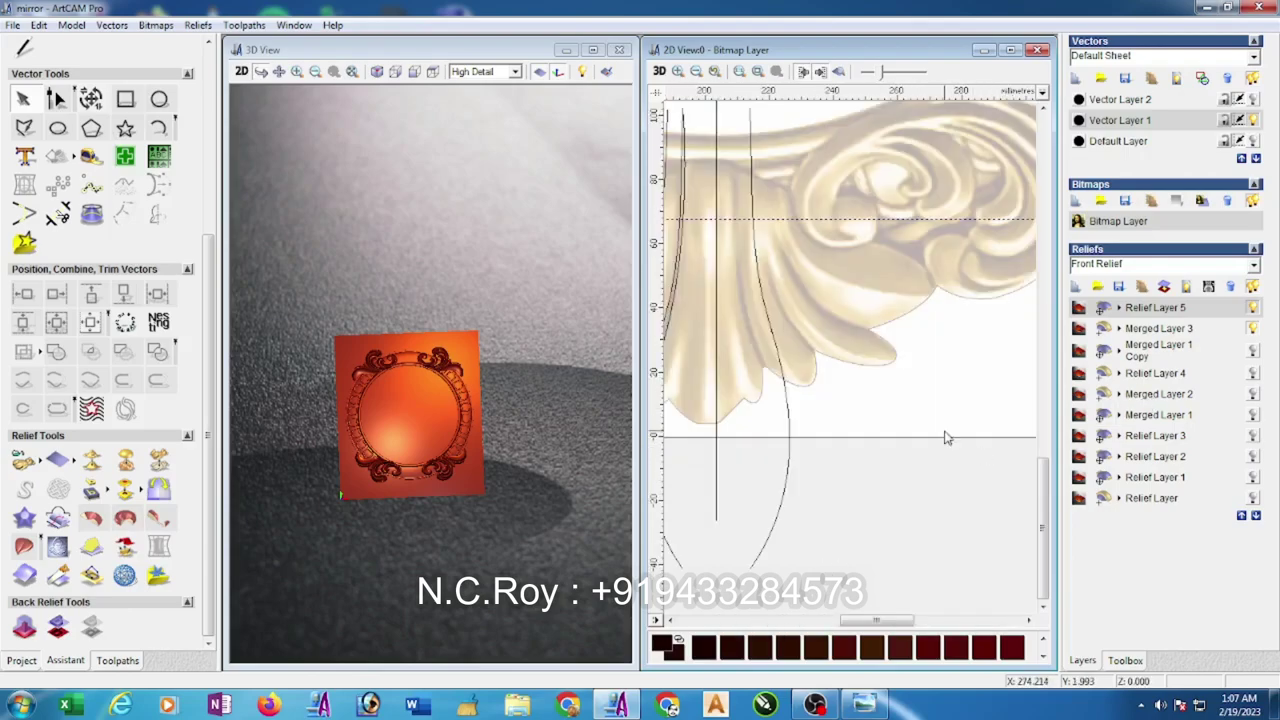
scroll(920, 437, down, 2)
scroll(743, 428, up, 2)
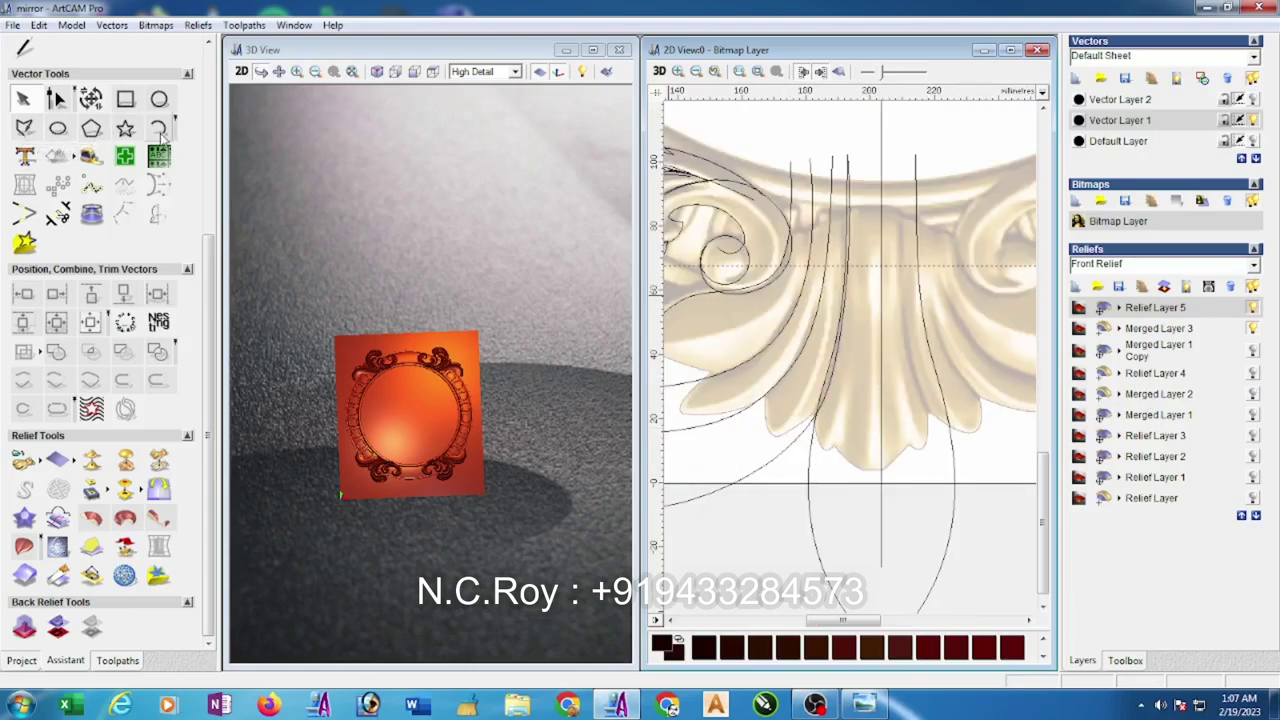
- Draw an open four-point zigzag polyline, about 21 by 12 mm, across the shell's central lobe from its left edge to the centre line
click(24, 127)
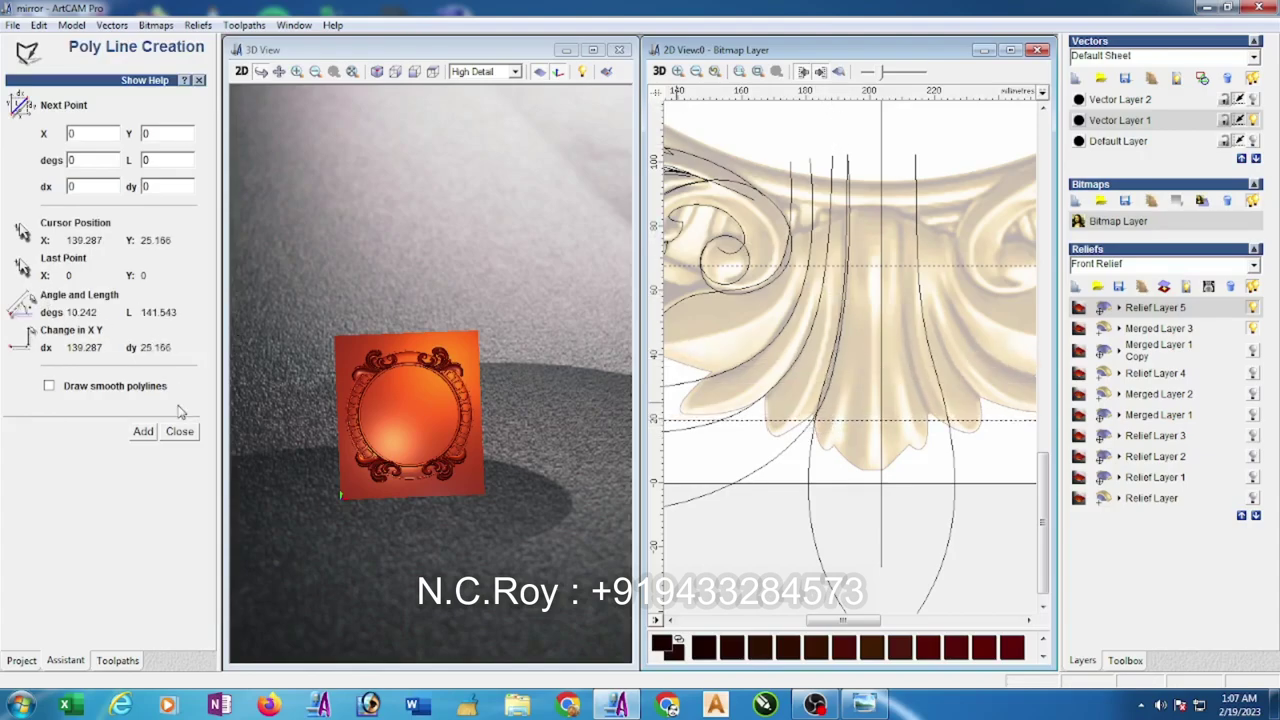
click(812, 419)
click(839, 387)
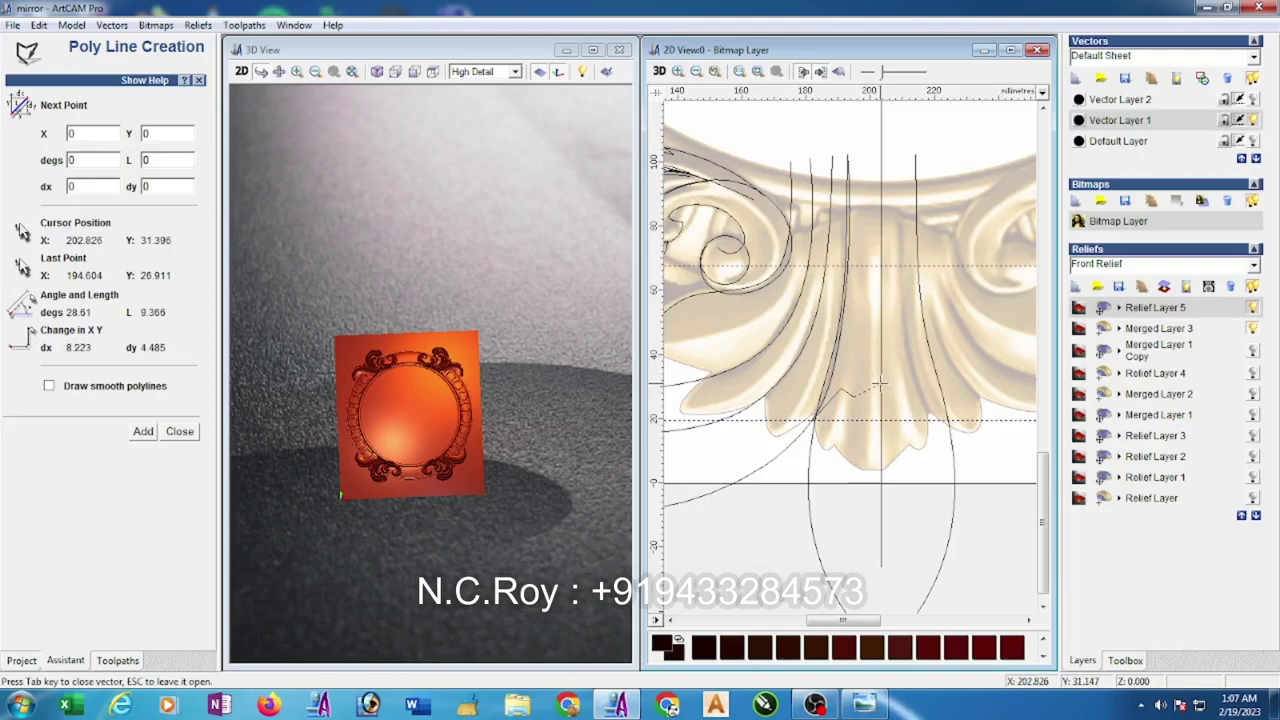
click(882, 390)
key(Escape)
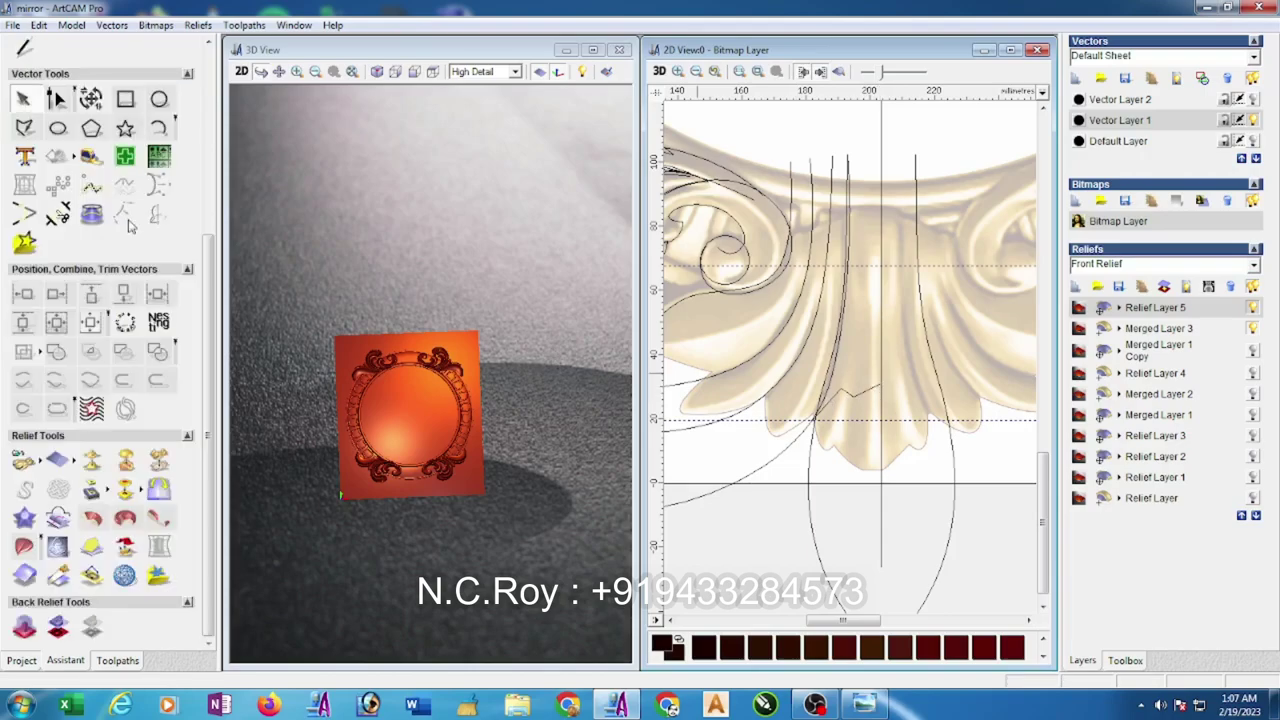
- Convert the zigzag's spans to curves and adjust their handles to form a smooth scalloped line
click(57, 97)
scroll(835, 391, up, 2)
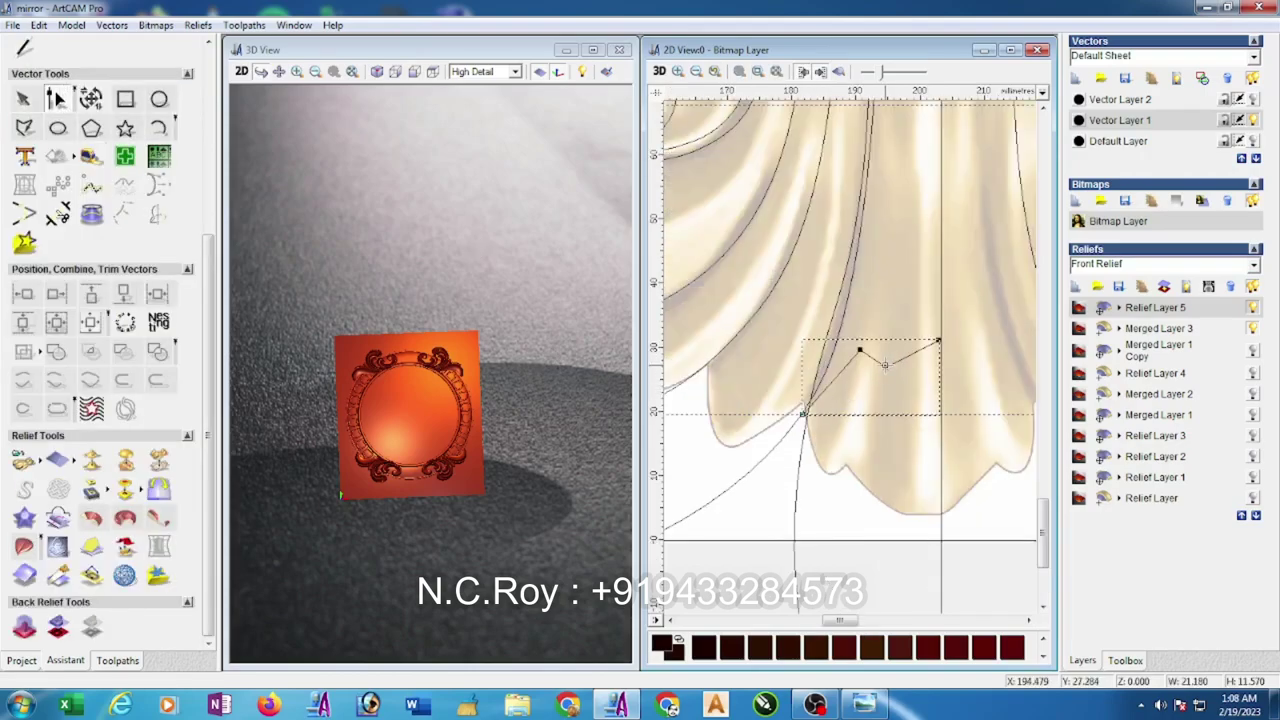
key(s)
drag(822, 393, 830, 367)
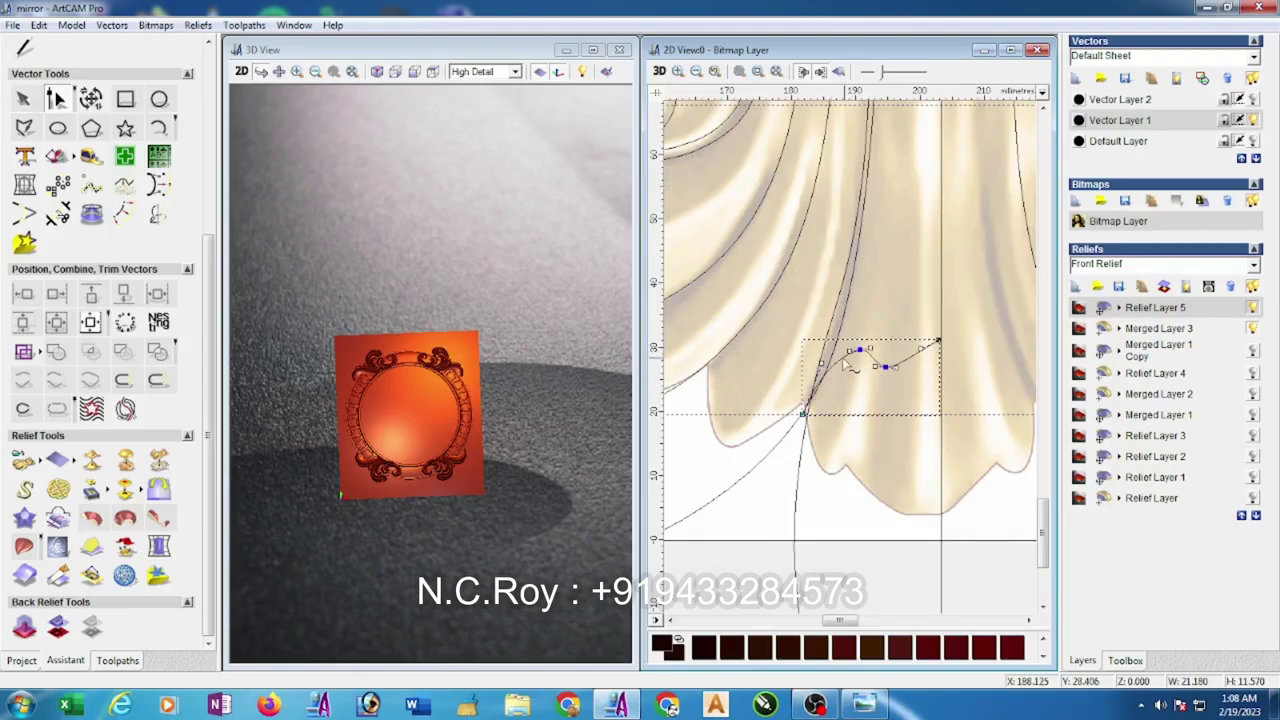
click(911, 351)
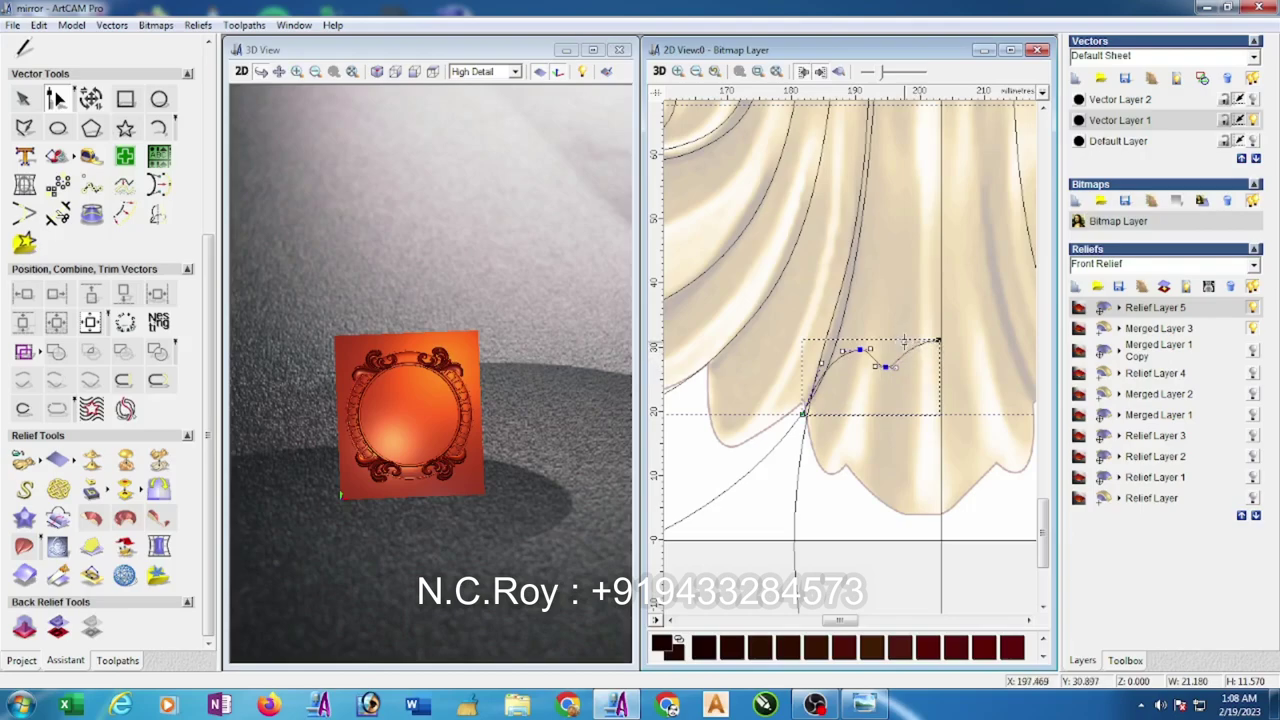
drag(909, 343, 890, 360)
scroll(894, 310, down, 1)
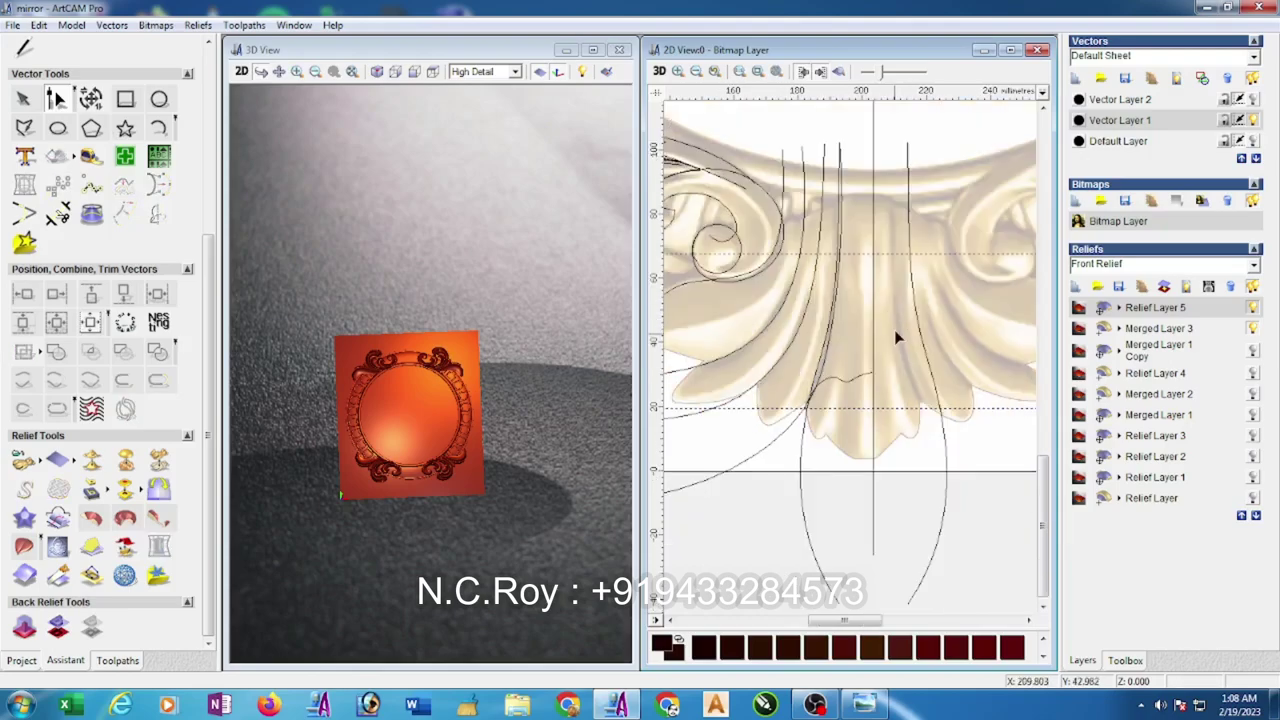
- Mirror a copy of the scalloped curve across the centre line and join both halves into one vector
click(138, 222)
click(157, 222)
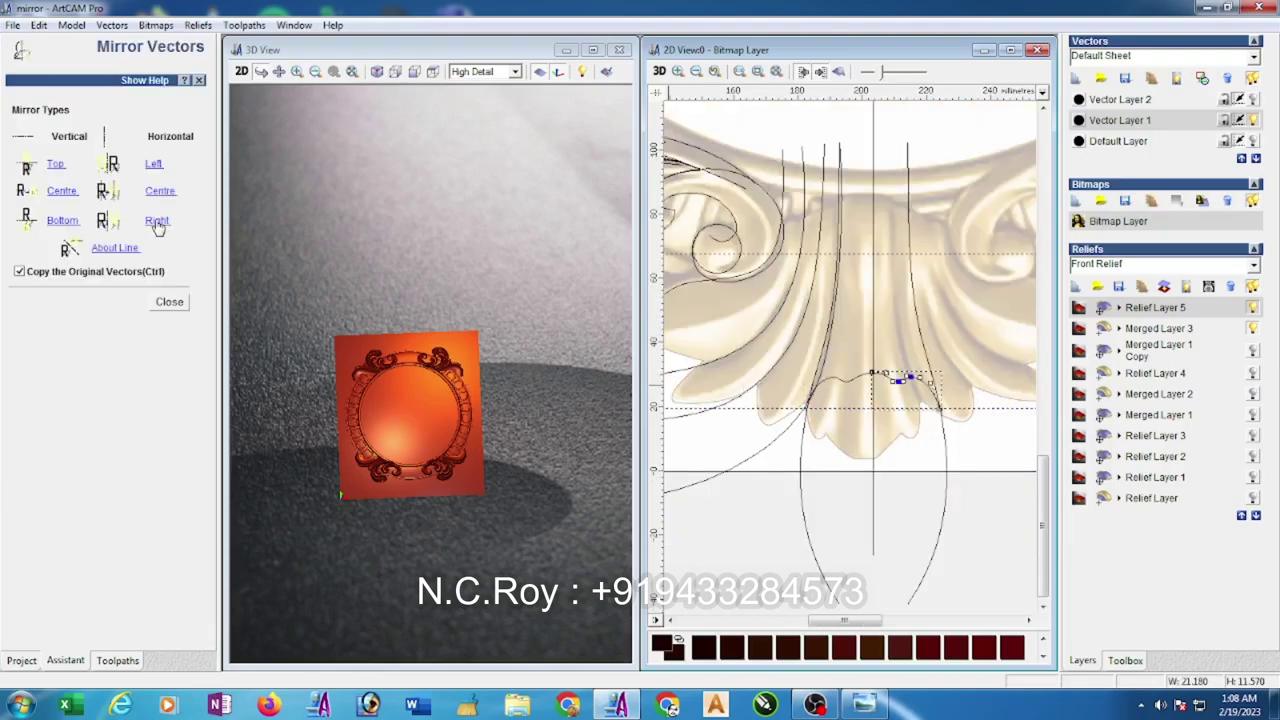
click(169, 301)
click(855, 383)
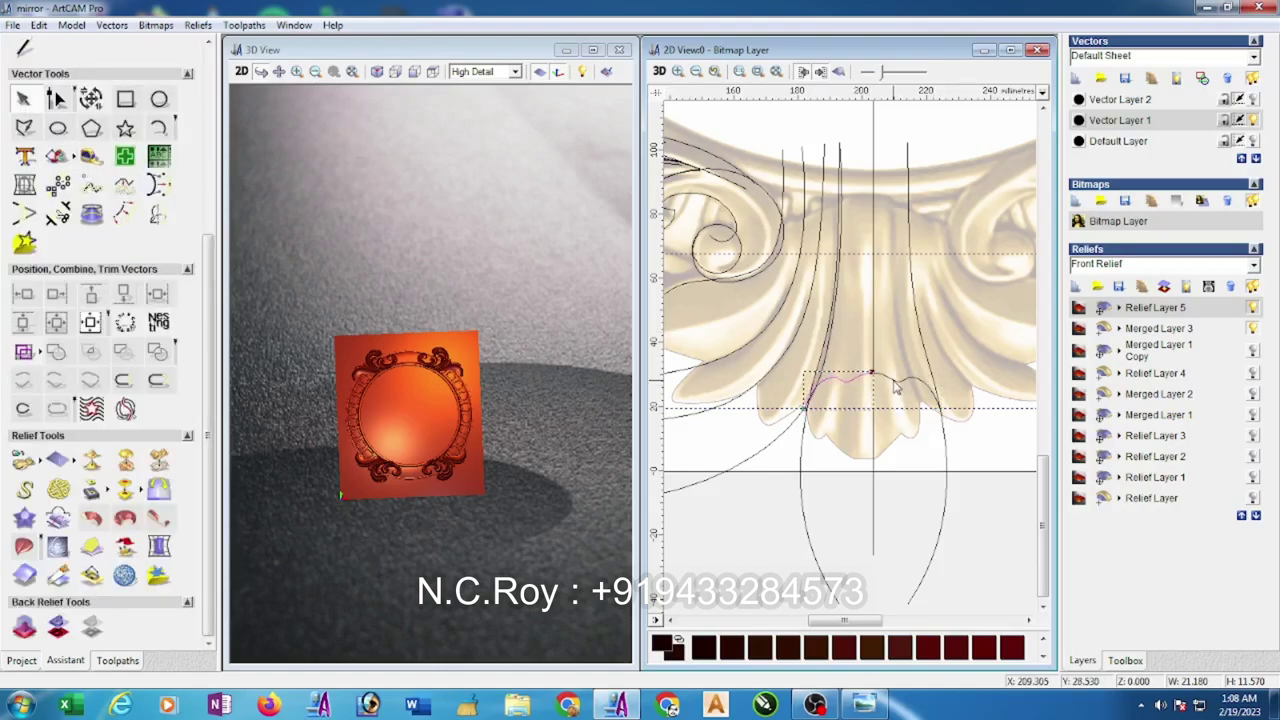
shift+click(895, 385)
right_click(897, 388)
click(932, 636)
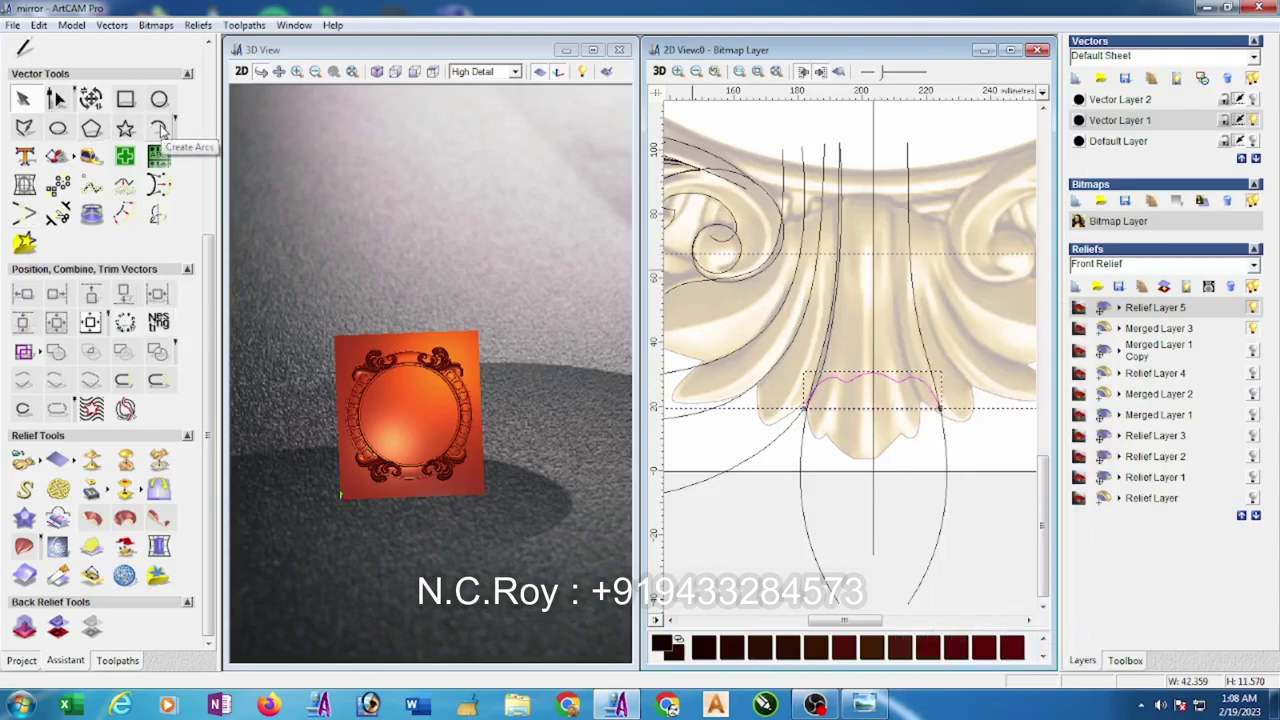
click(24, 127)
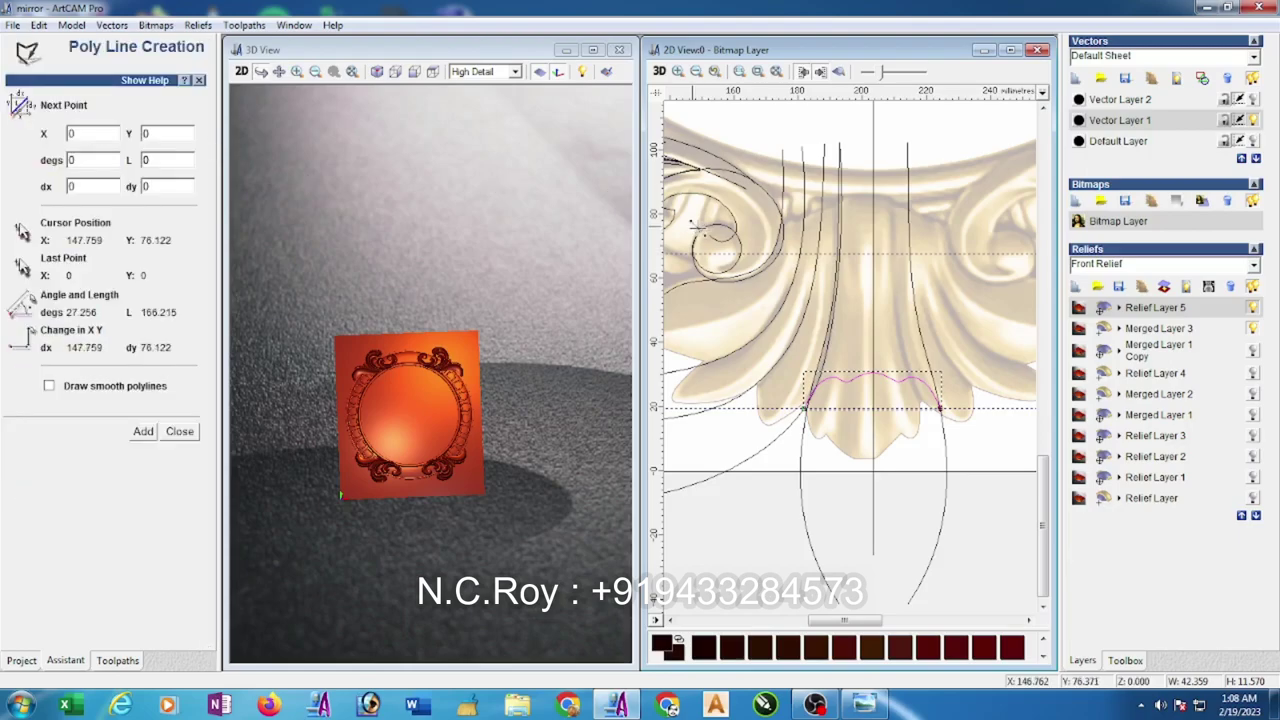
click(178, 433)
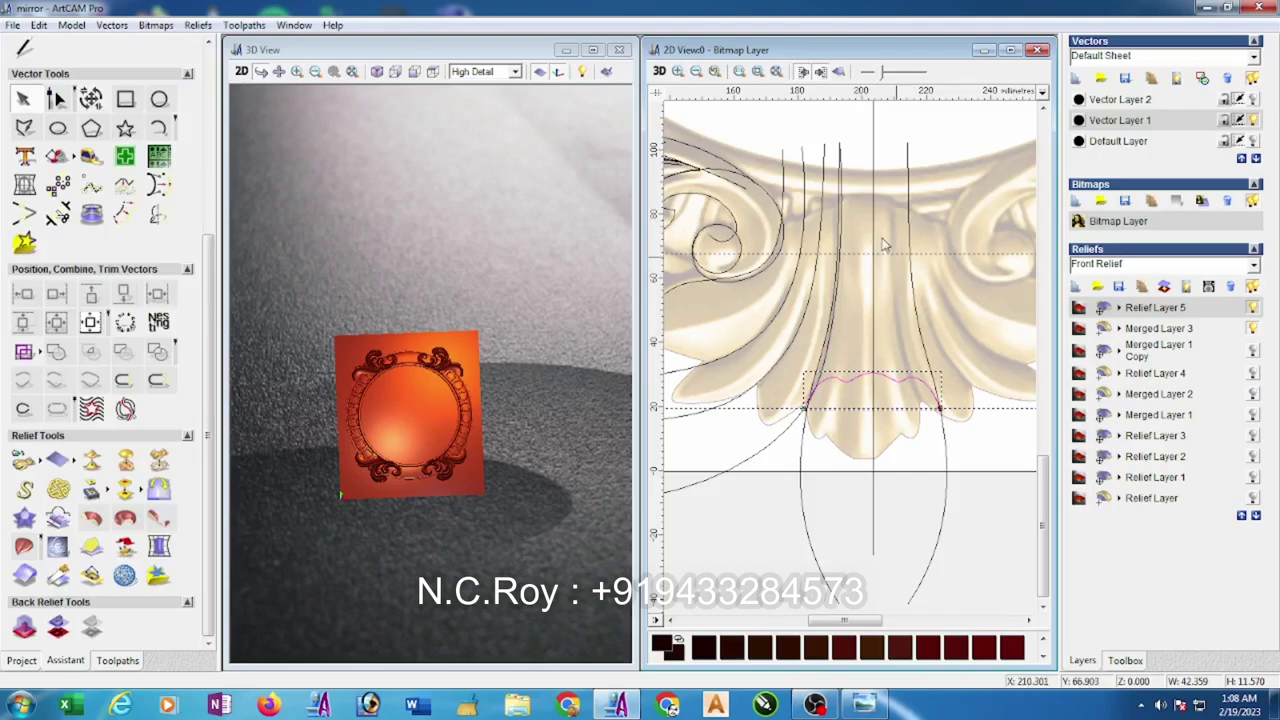
scroll(886, 350, down, 2)
click(125, 99)
drag(846, 348, 869, 487)
drag(104, 235, 19, 242)
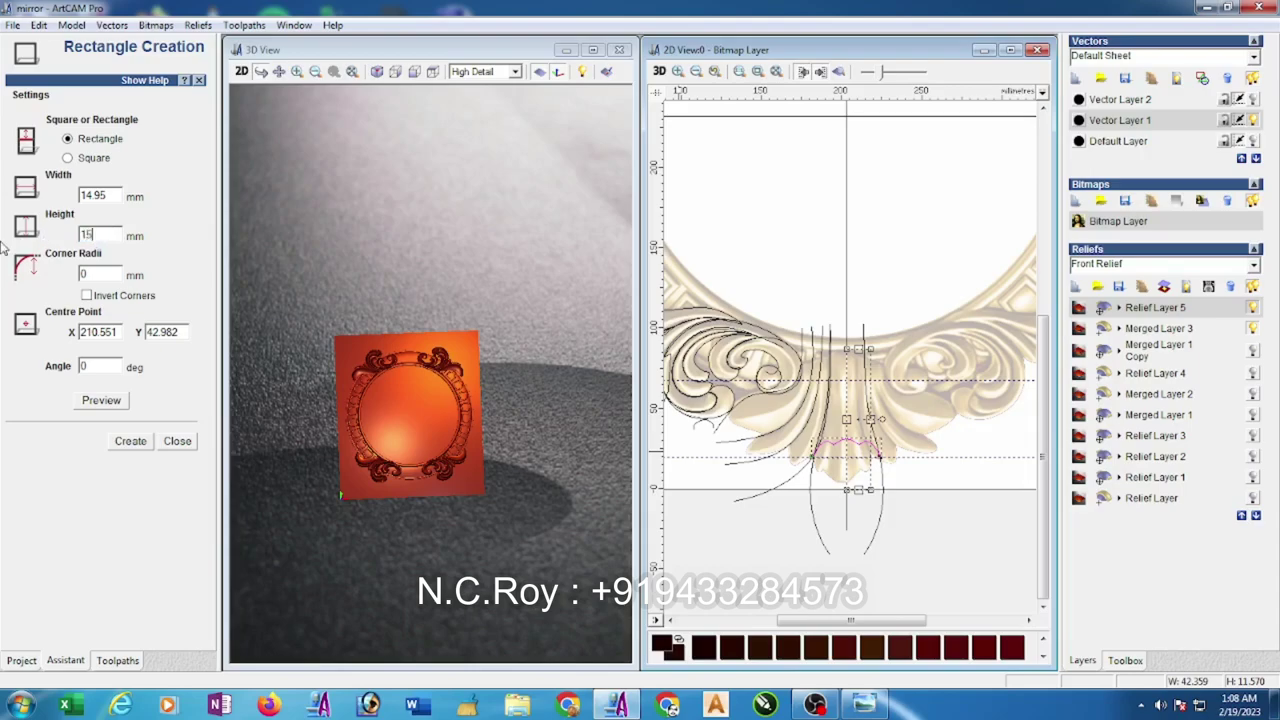
click(130, 441)
click(177, 441)
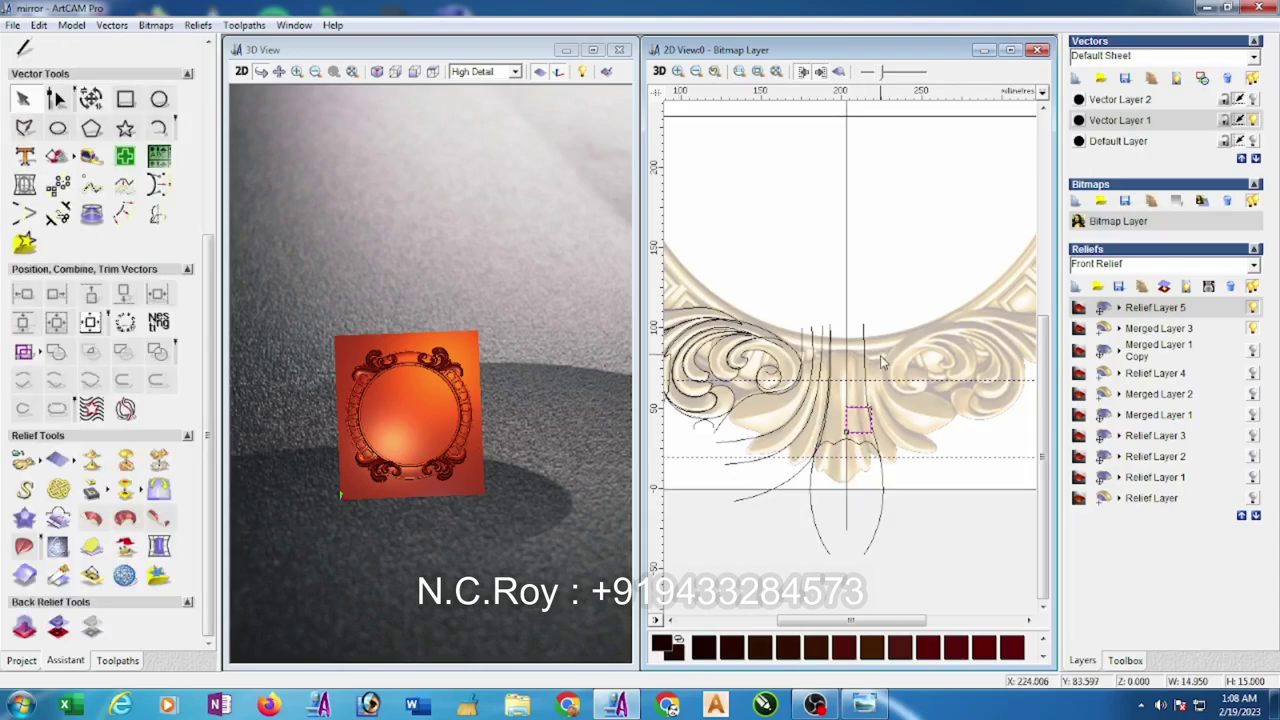
key(Delete)
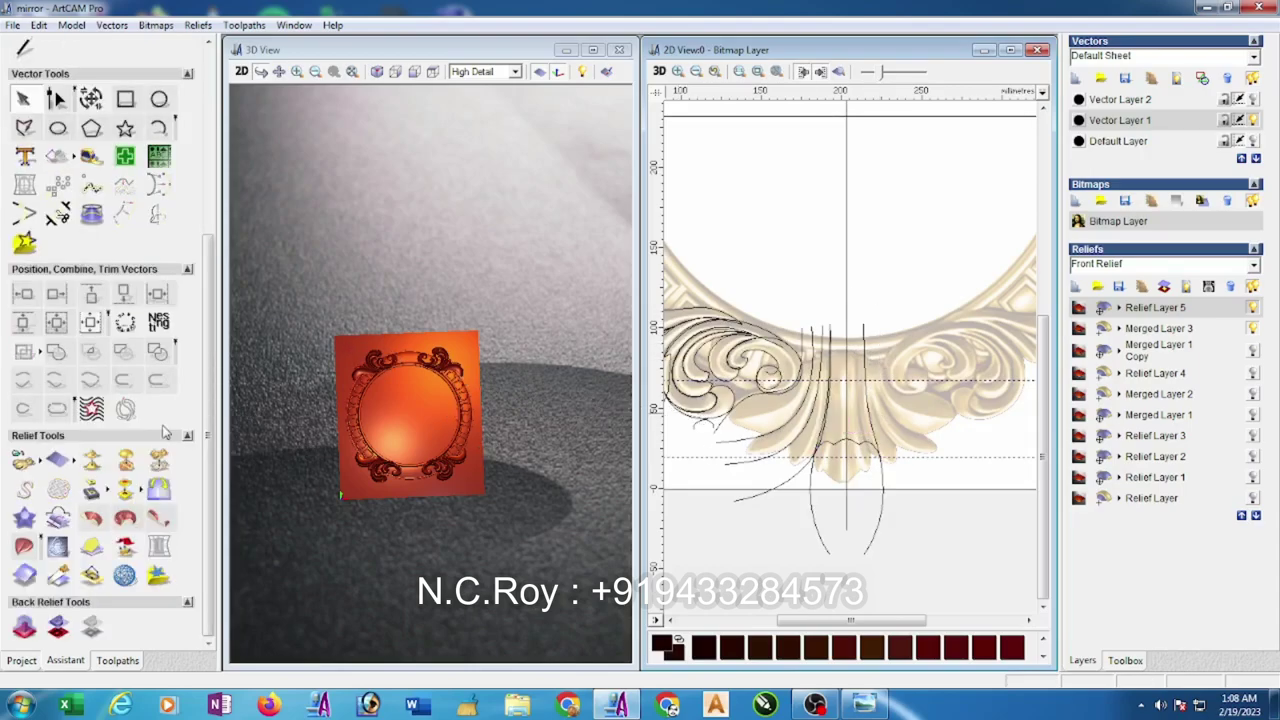
- Draw a rectangle 15 mm wide and about 92 mm high over the central lobe, with its left side on the centre line
click(125, 99)
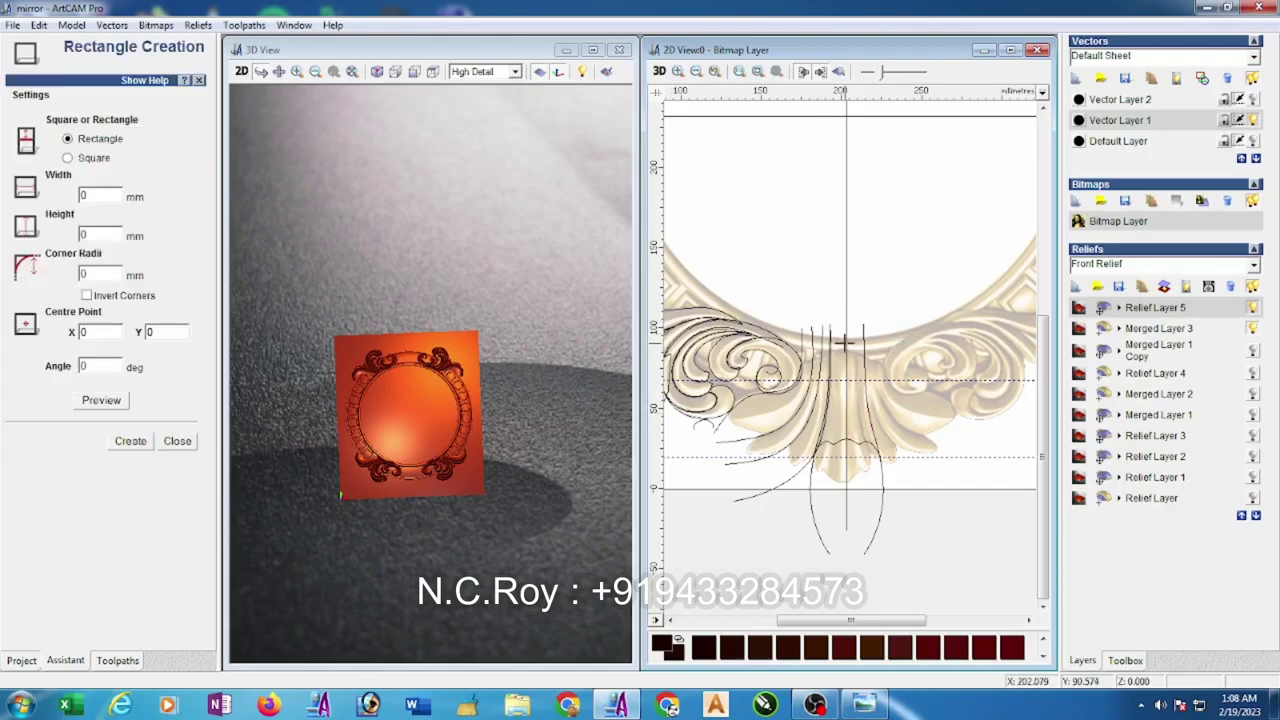
drag(845, 341, 871, 486)
double_click(119, 233)
drag(114, 196, 63, 198)
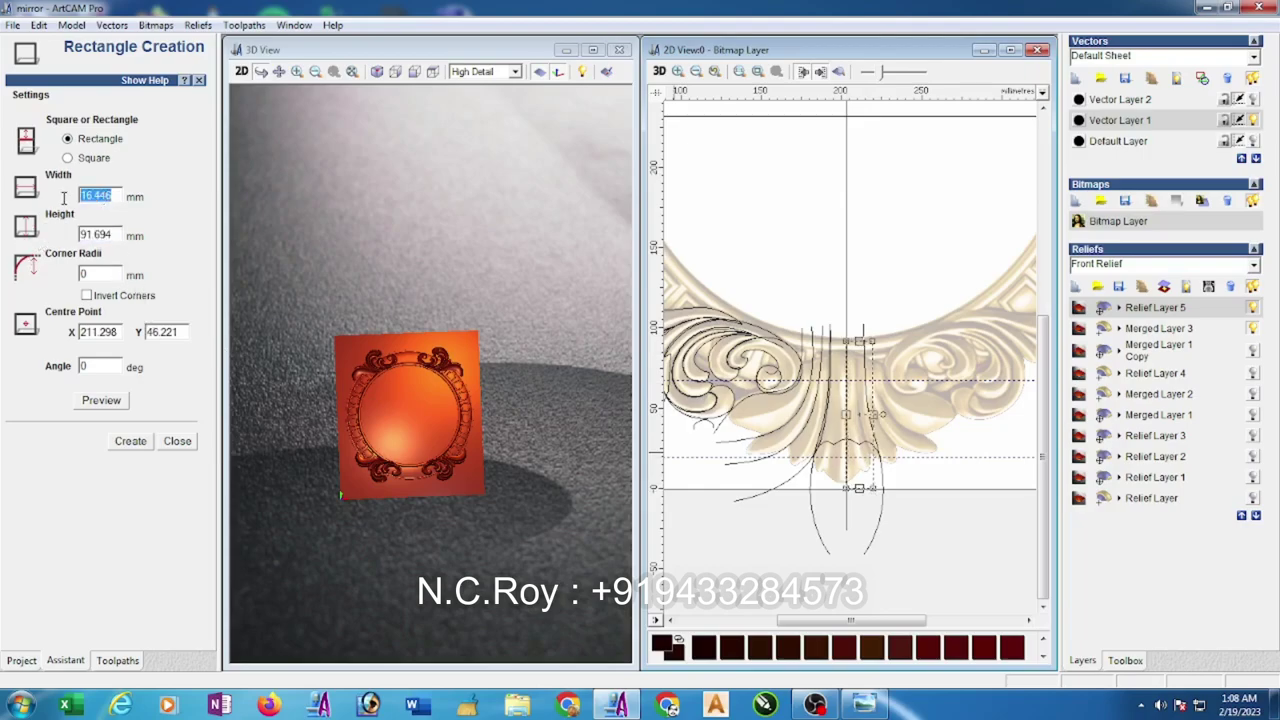
text(15)
click(130, 441)
click(177, 441)
- Reshape the rectangle into a height profile by bowing its right side inward and rounding its upper and lower right corners
scroll(857, 390, up, 2)
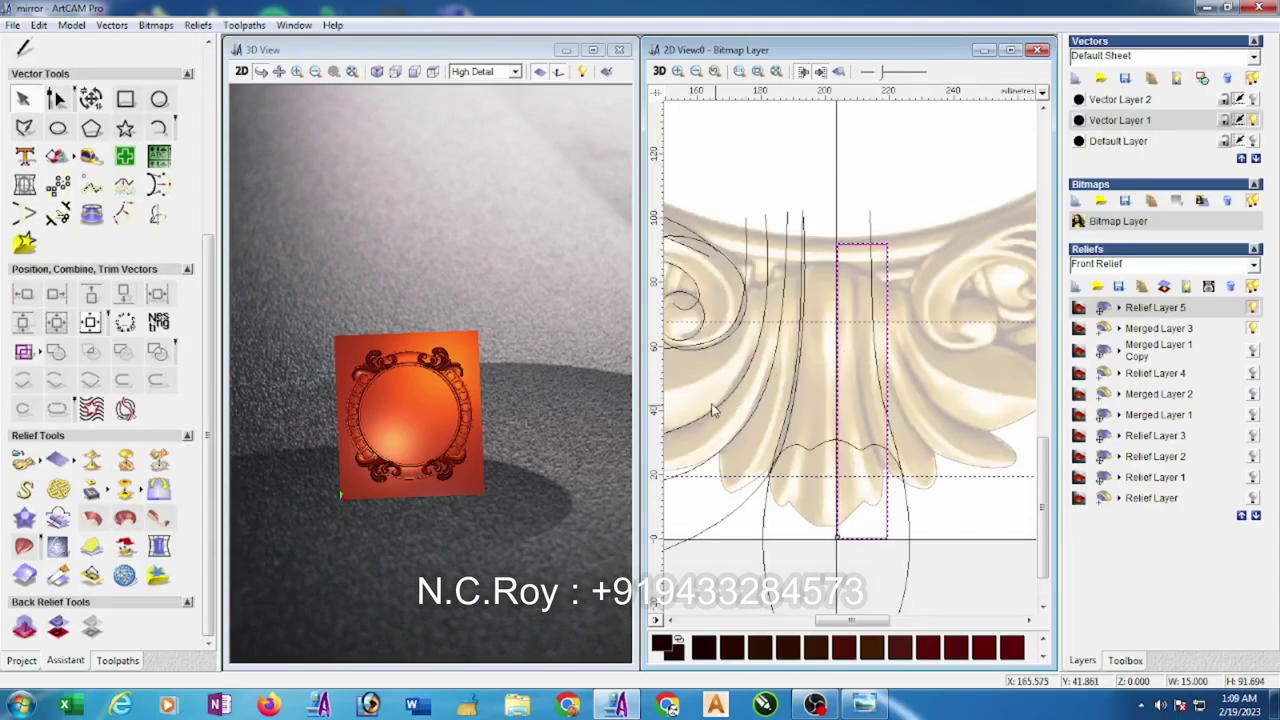
click(56, 98)
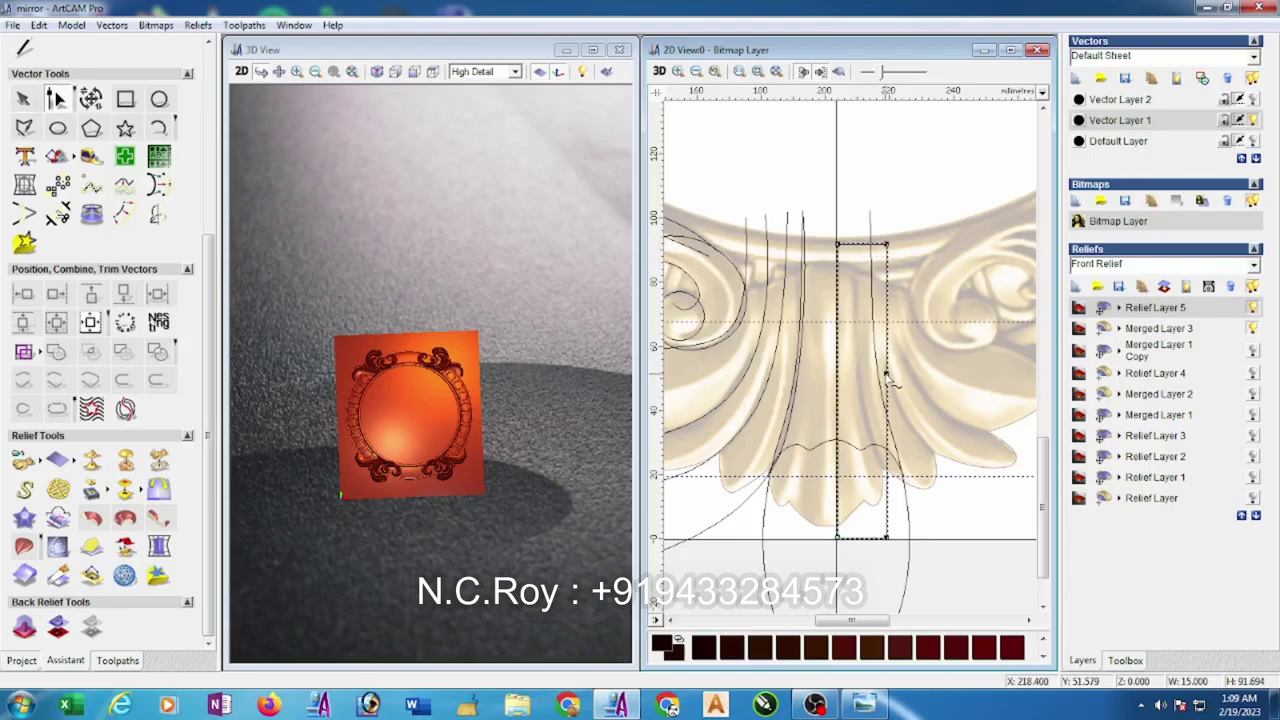
drag(886, 374, 876, 374)
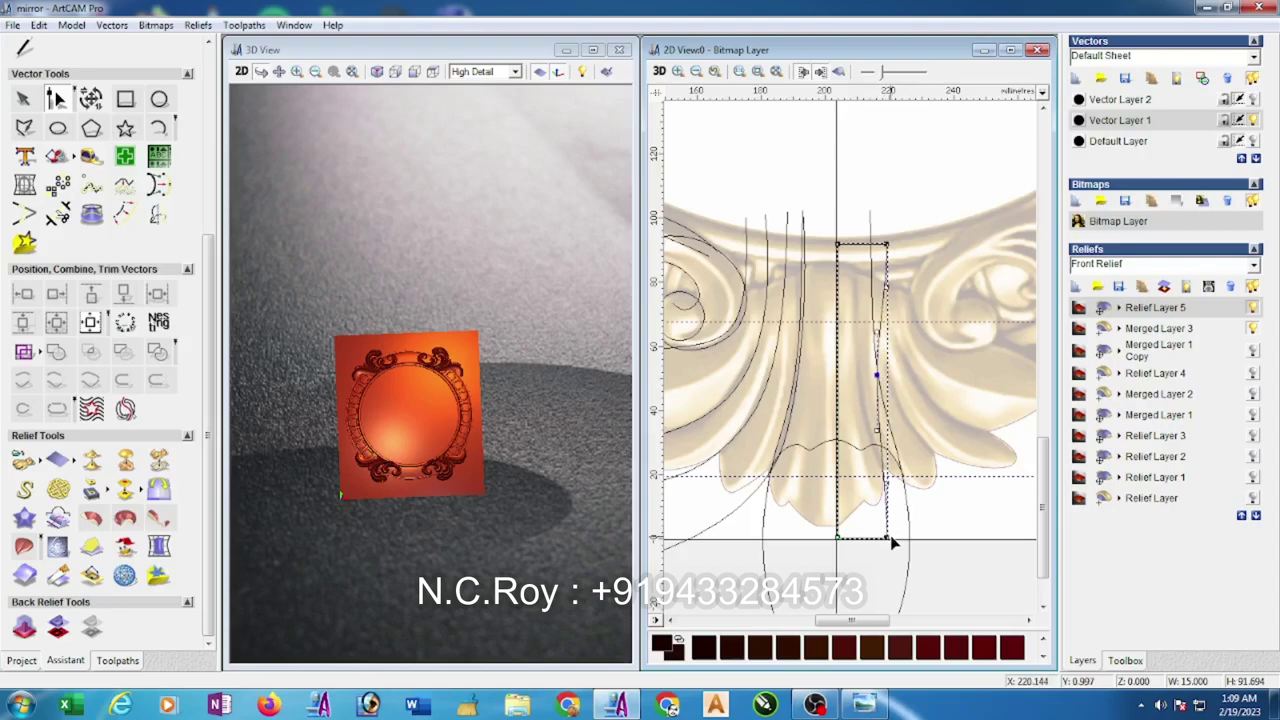
drag(885, 537, 860, 538)
drag(862, 484, 898, 512)
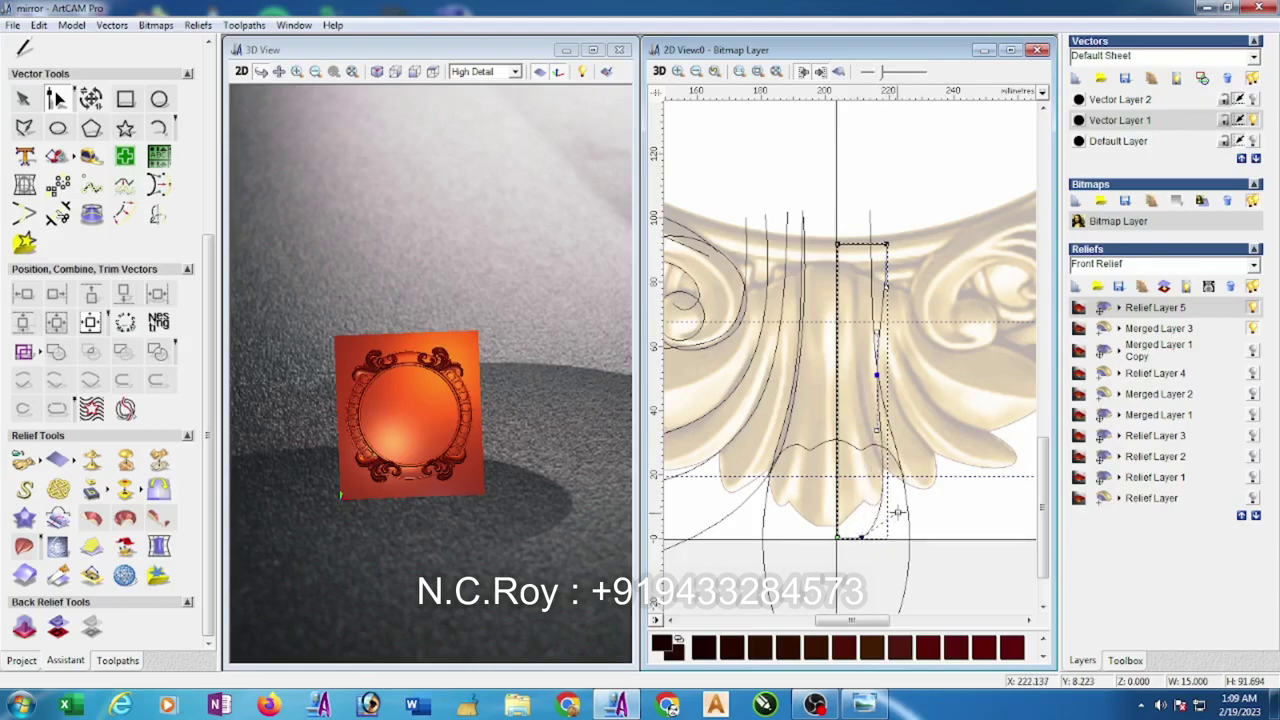
click(886, 243)
mouse_move(865, 249)
mouse_down()
mouse_move(886, 285)
mouse_move(880, 251)
mouse_up()
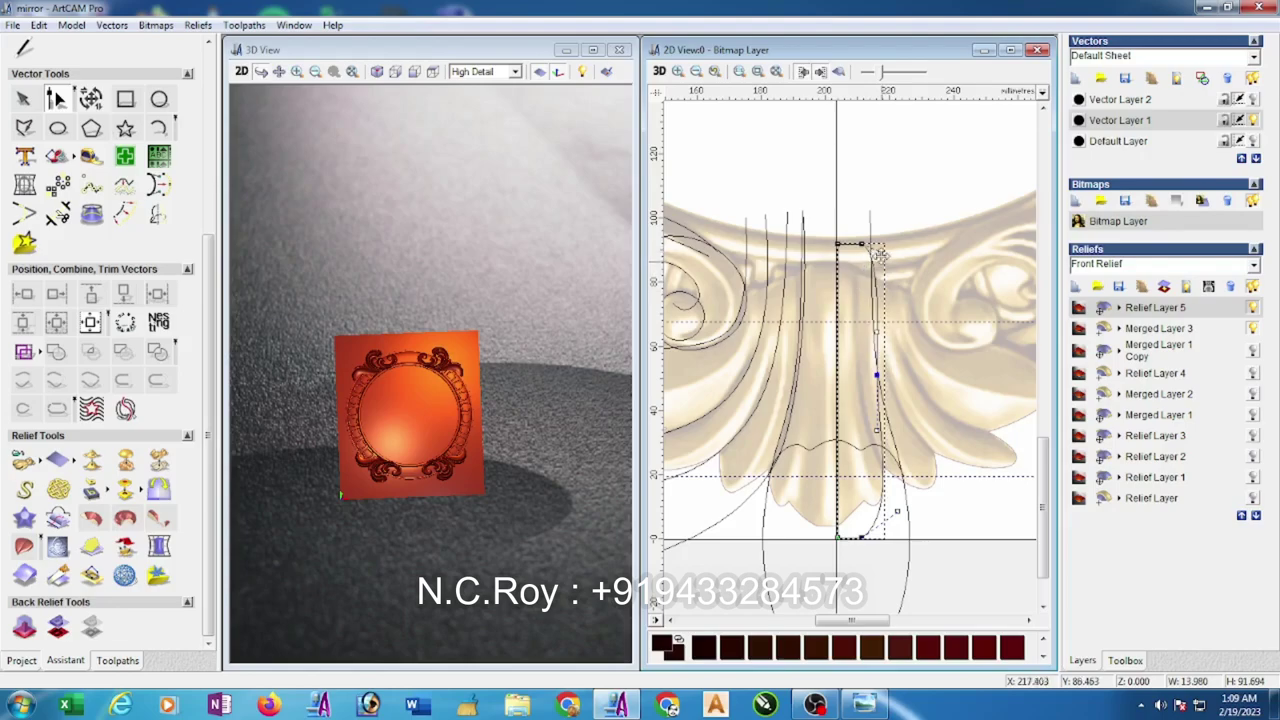
drag(876, 375, 871, 373)
click(900, 262)
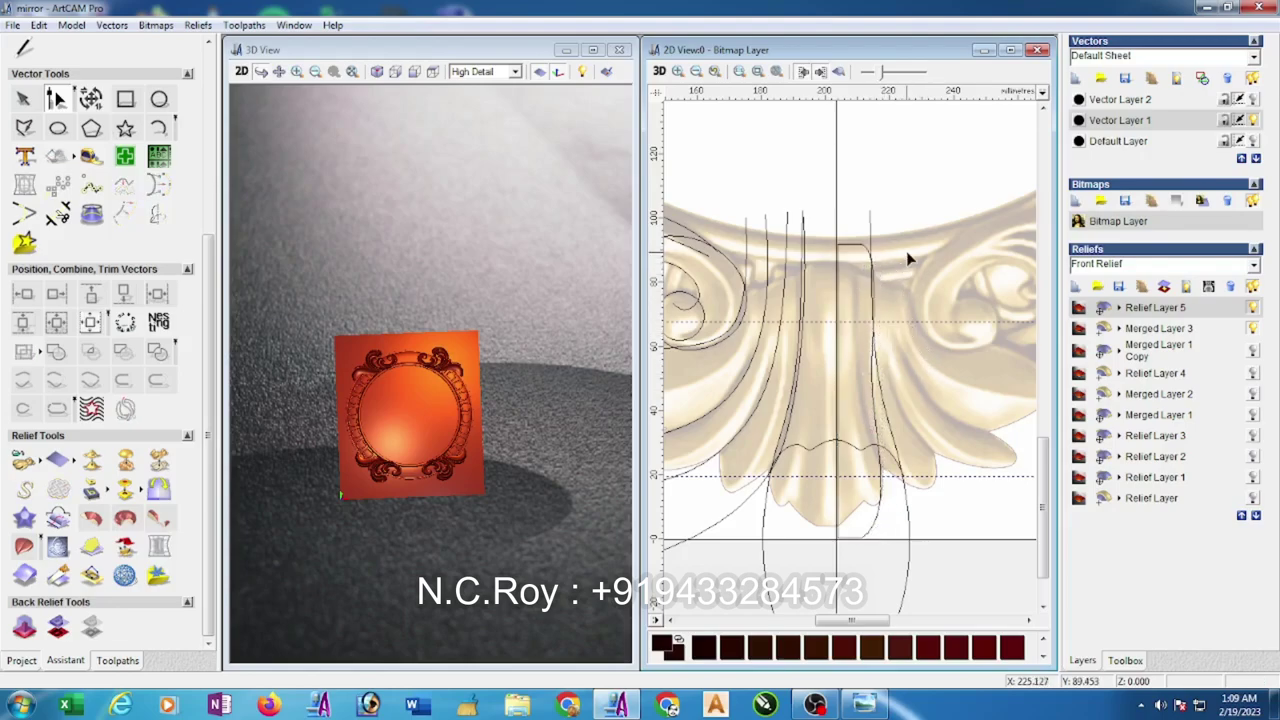
- Rotate the rectangle-based profile by 90 degrees and move it below the model, right of the centre line
scroll(906, 251, down, 2)
click(836, 440)
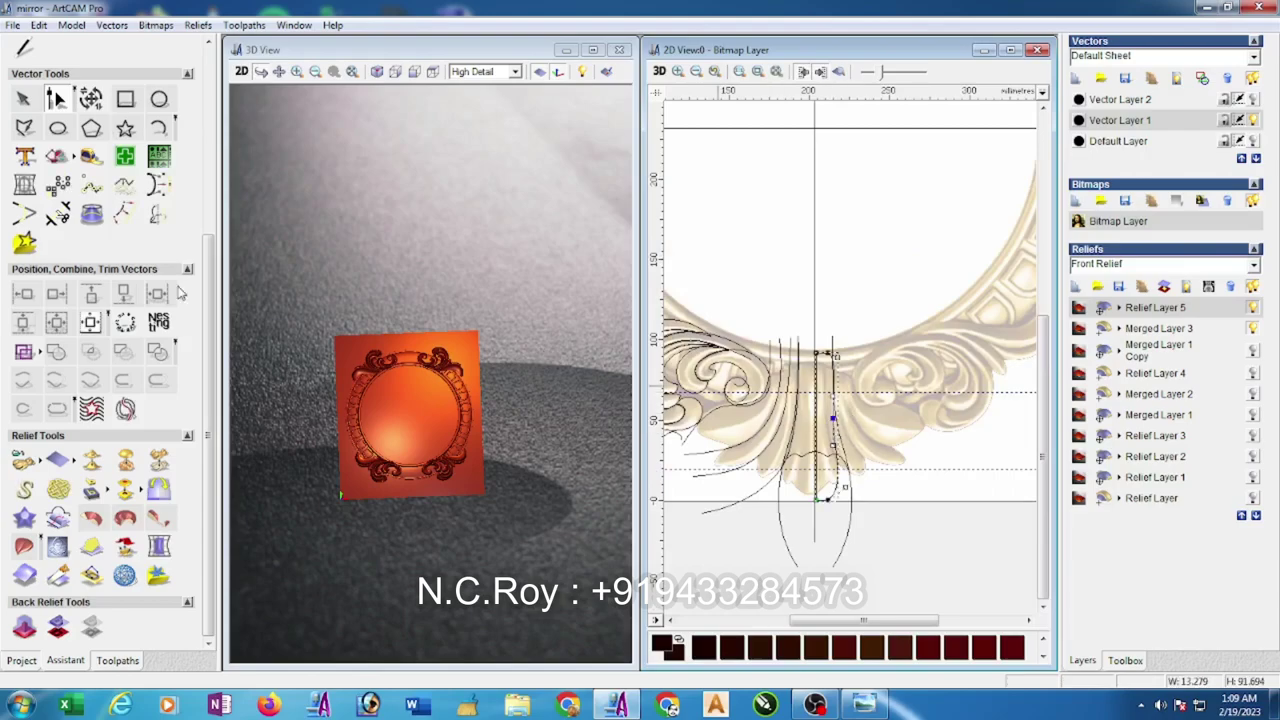
click(90, 98)
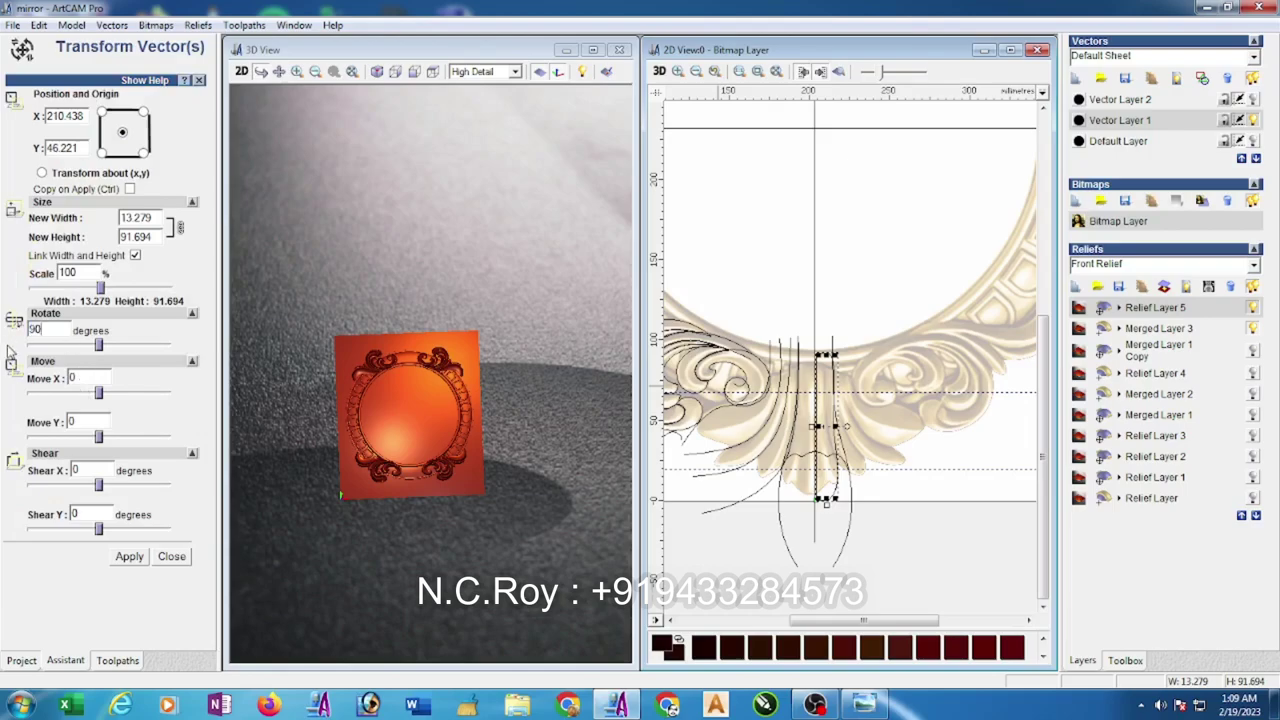
click(129, 556)
click(180, 561)
drag(896, 540, 944, 572)
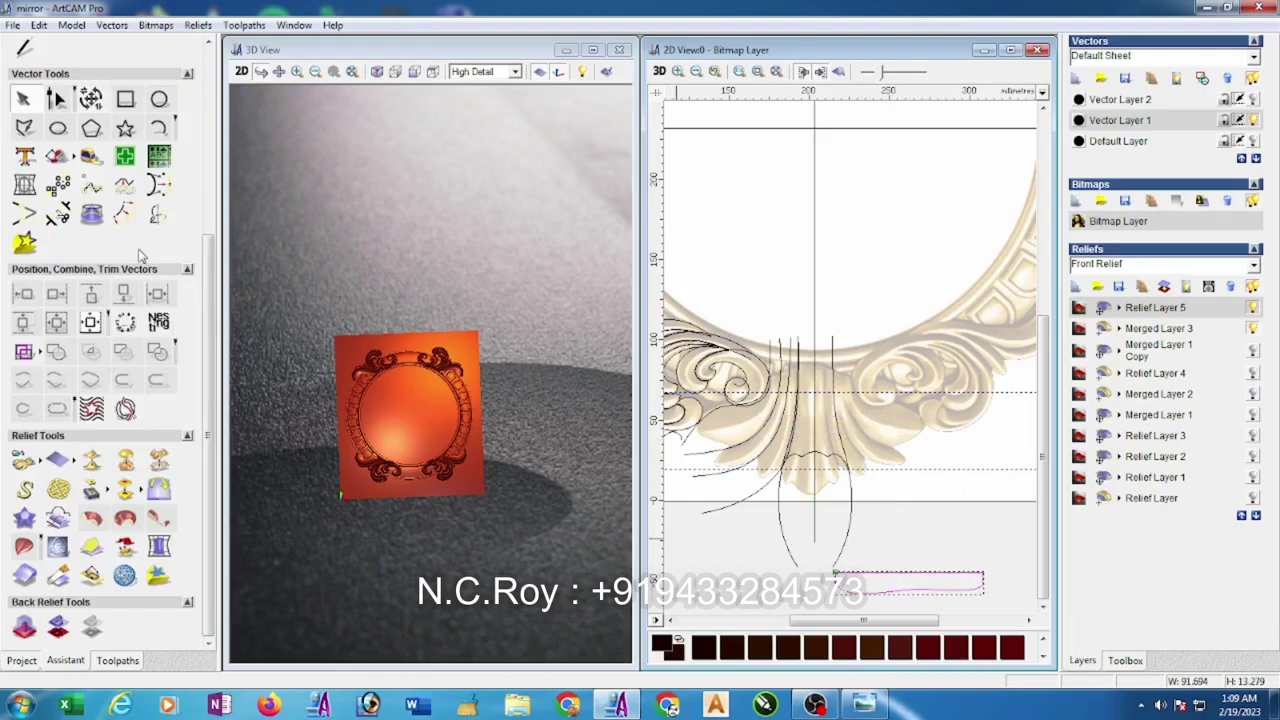
- Flip the profile horizontally and vertically about its own centre and remove its straight bottom span
click(160, 213)
click(160, 192)
click(62, 199)
click(170, 303)
click(56, 98)
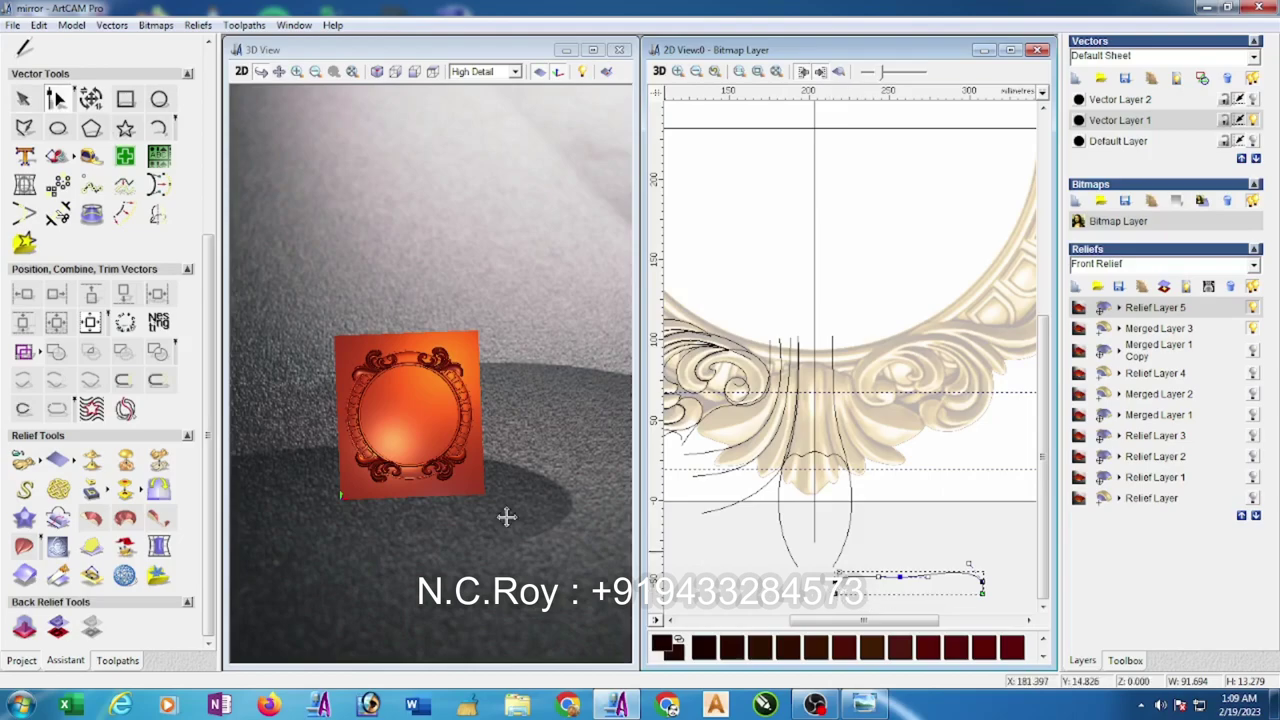
- Set the profile's height to 15 mm with width and height unlinked
click(91, 99)
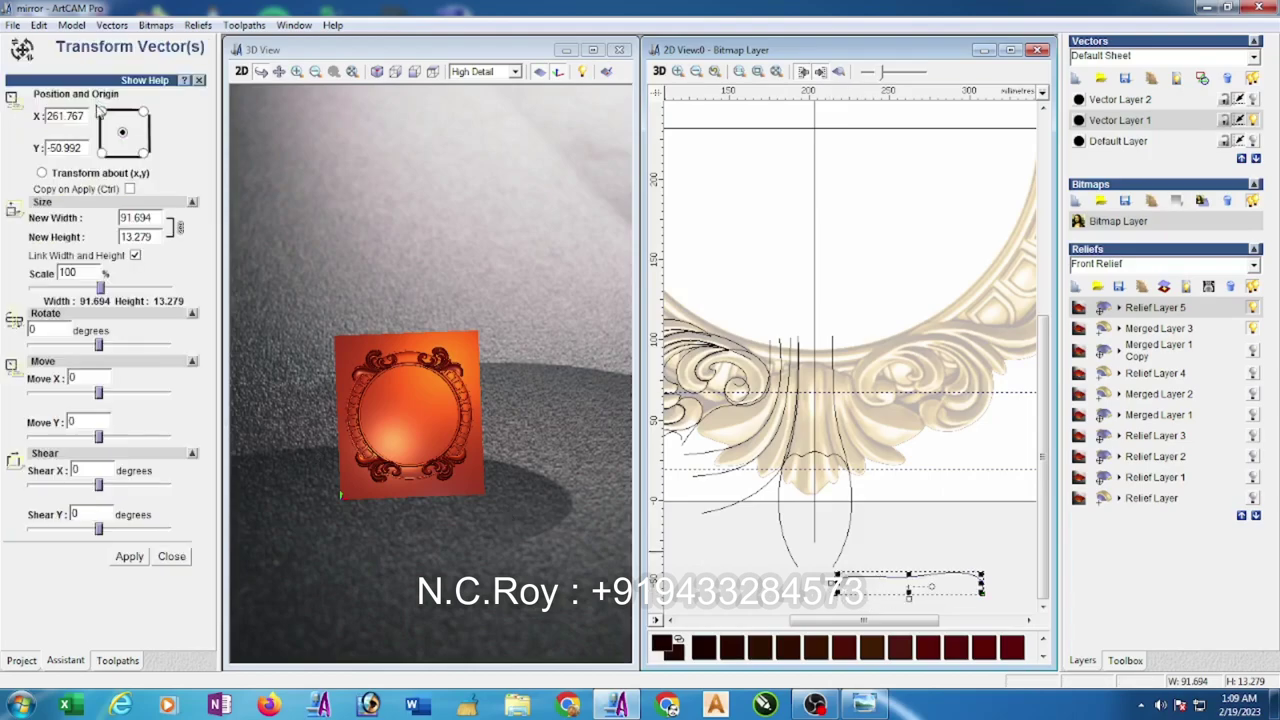
click(136, 256)
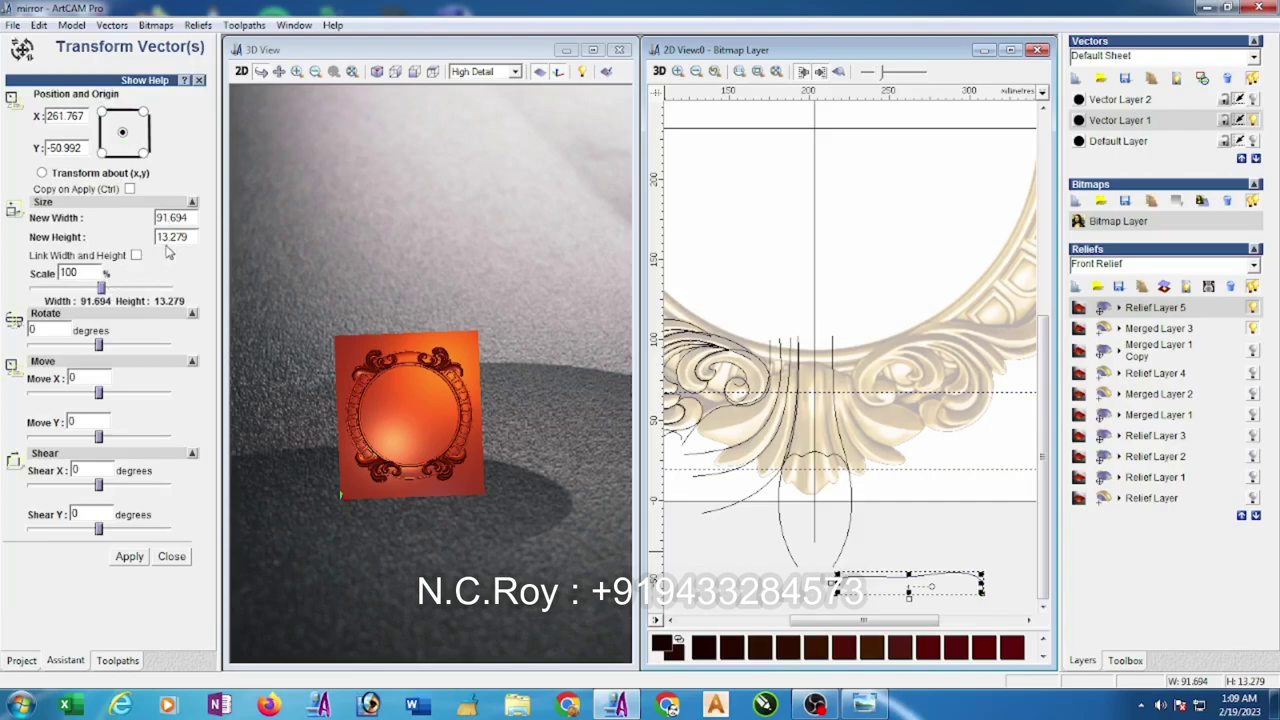
double_click(188, 237)
click(129, 556)
click(171, 556)
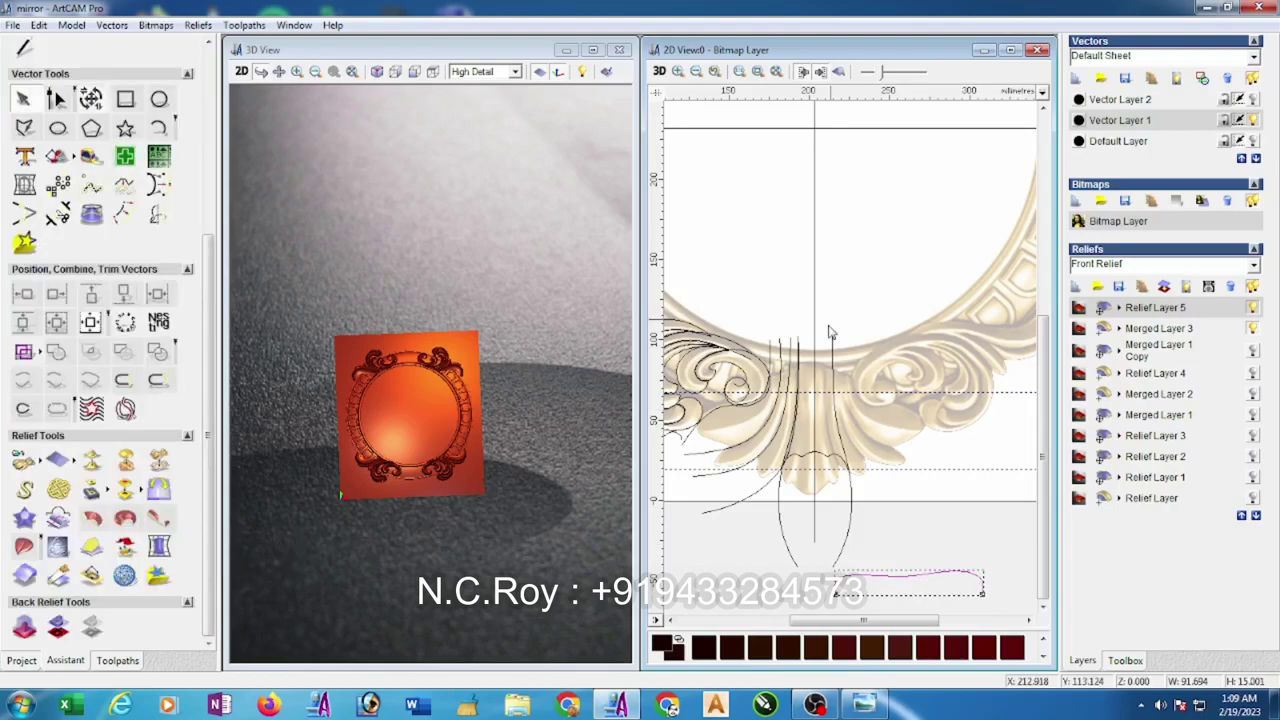
- Two-rail sweep the outermost left leaf between its curves, with the small arc as cross section and the bracket-shaped profile as exact-height Z control, combined as Highest
scroll(845, 281, down, 1)
scroll(843, 429, up, 1)
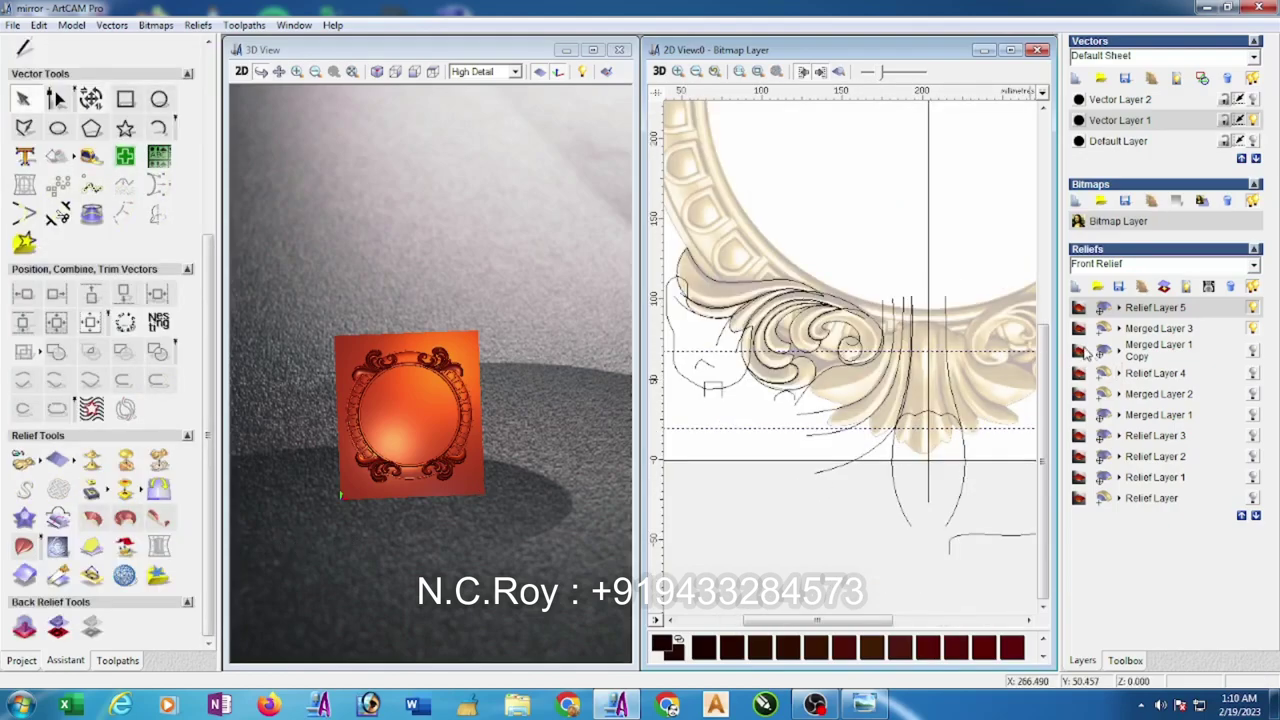
click(839, 75)
click(839, 75)
click(823, 371)
shift+click(816, 409)
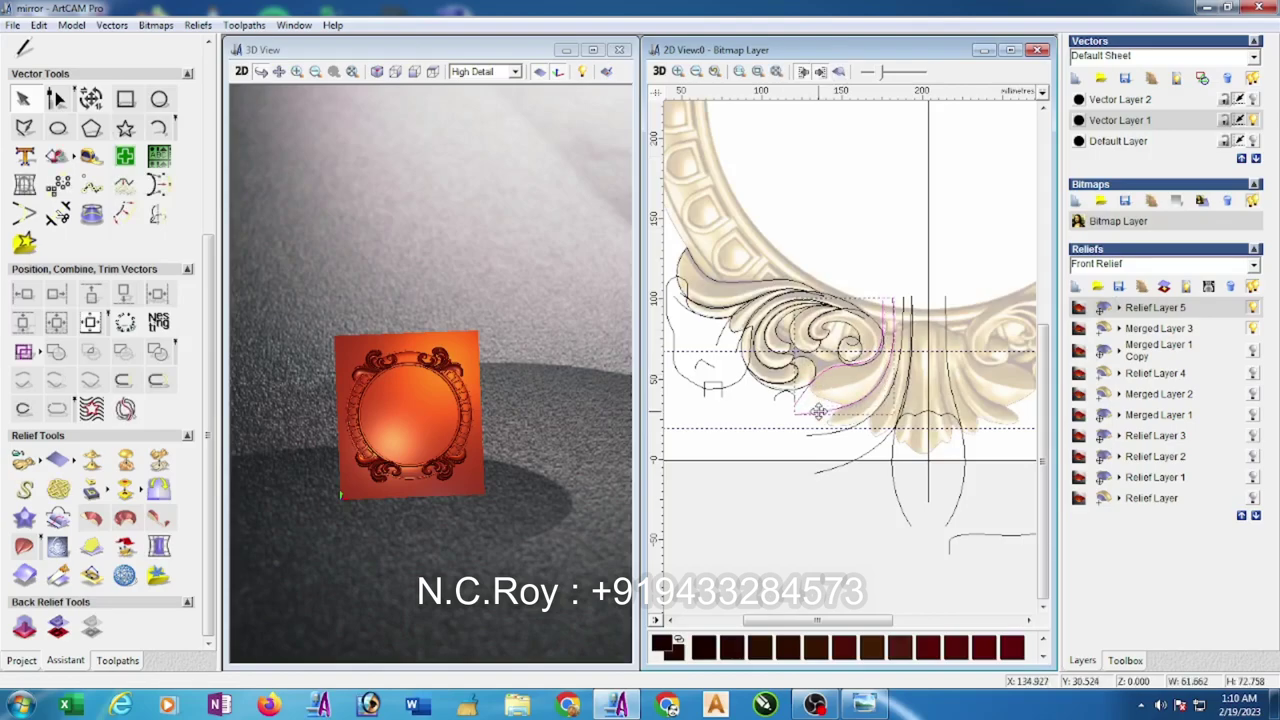
click(24, 548)
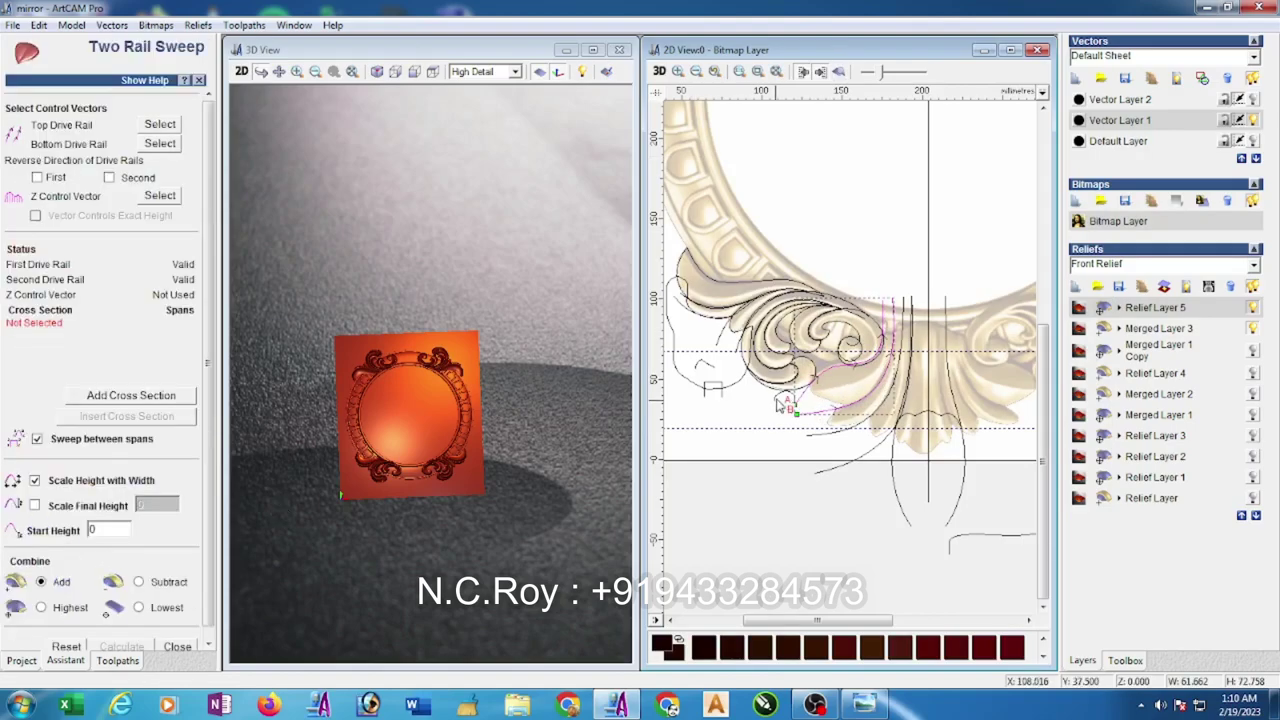
click(176, 396)
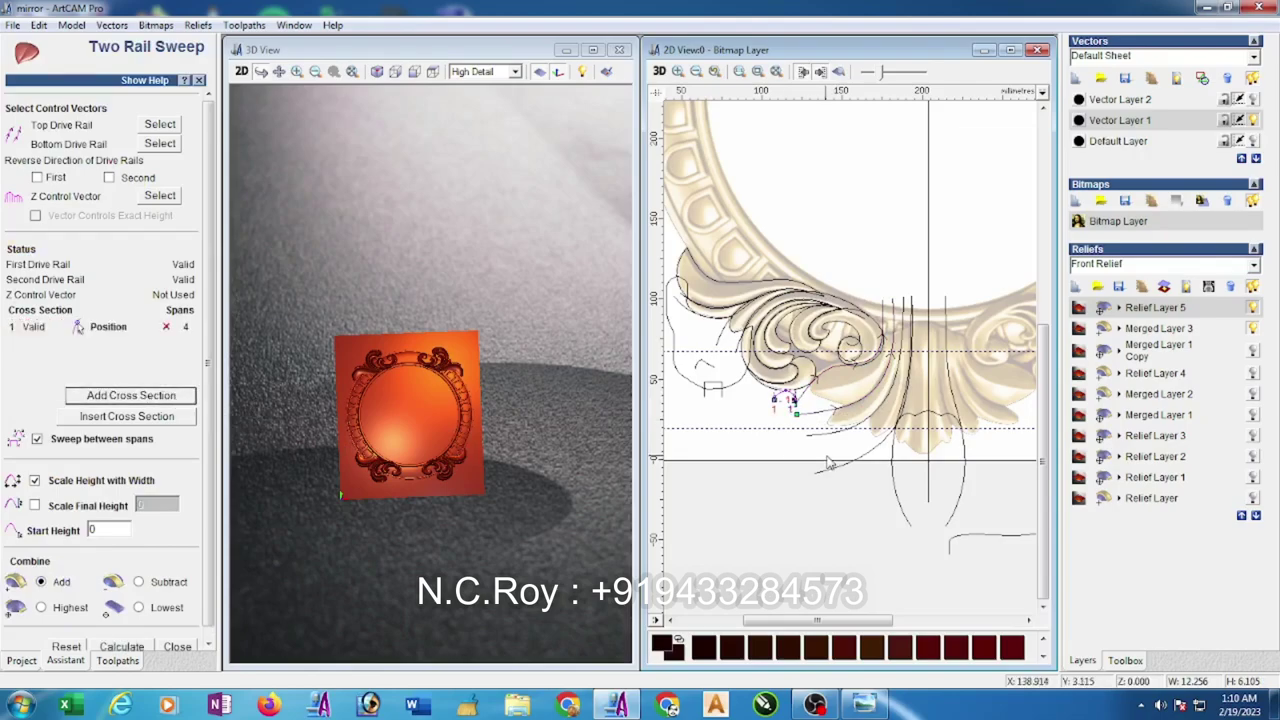
click(160, 200)
click(36, 216)
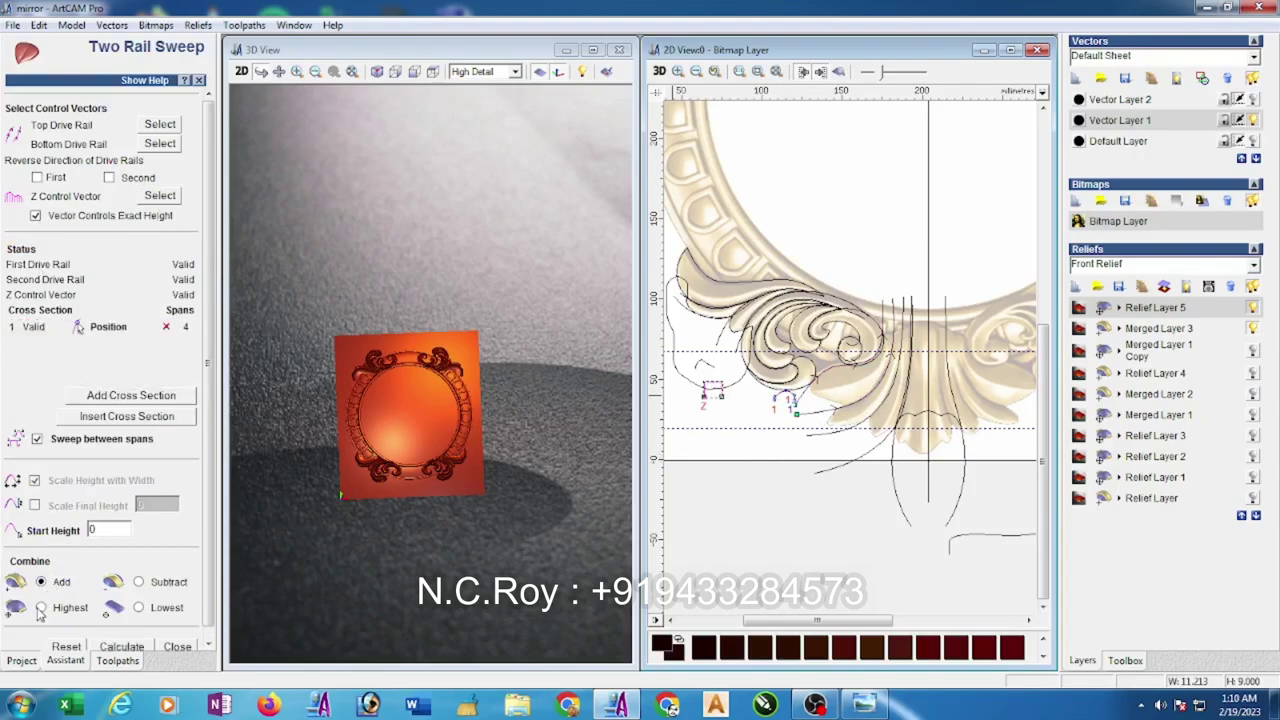
click(119, 647)
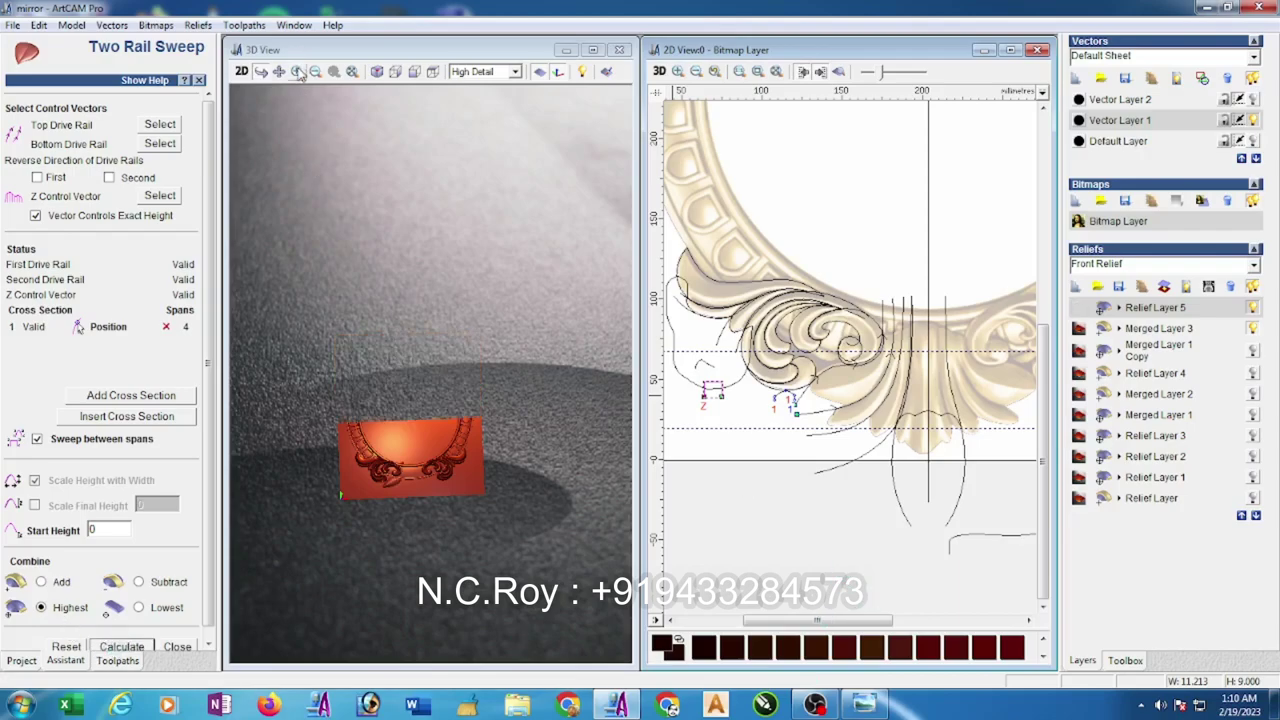
- Hide Merged Layer 3 and sweep the second left leaf between the next pair of curves with the same profiles
drag(363, 420, 494, 503)
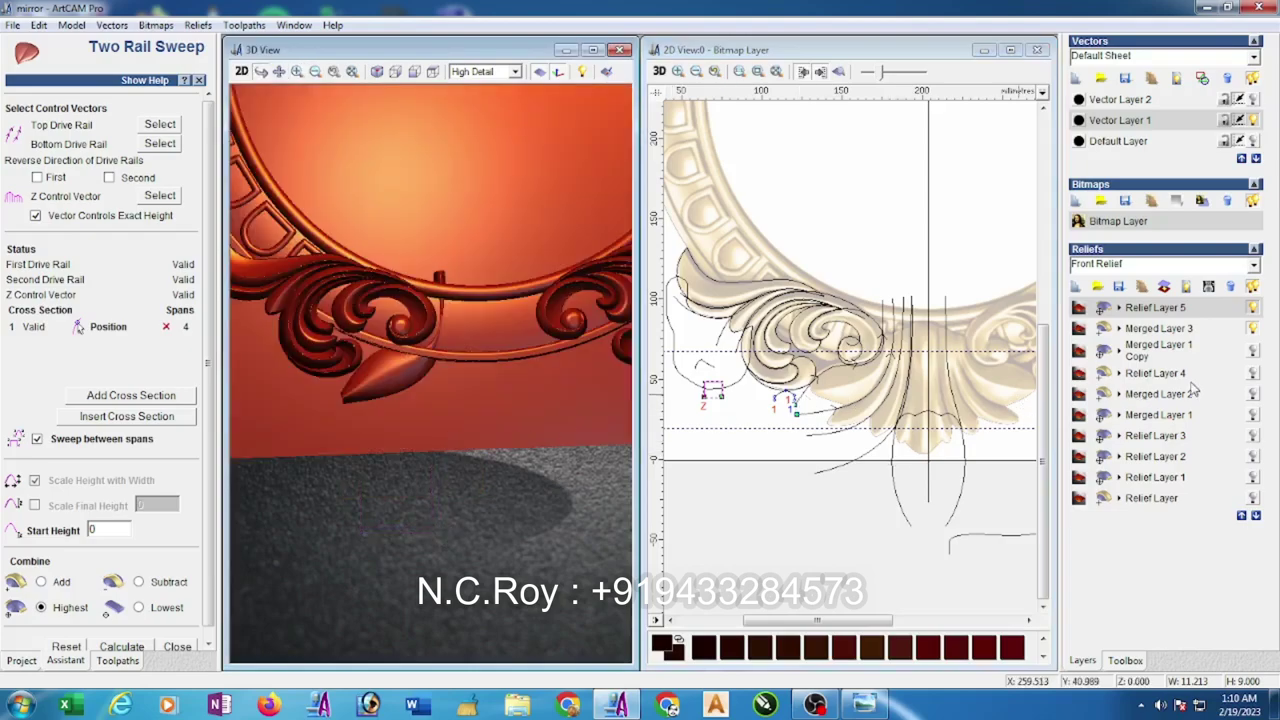
click(1257, 331)
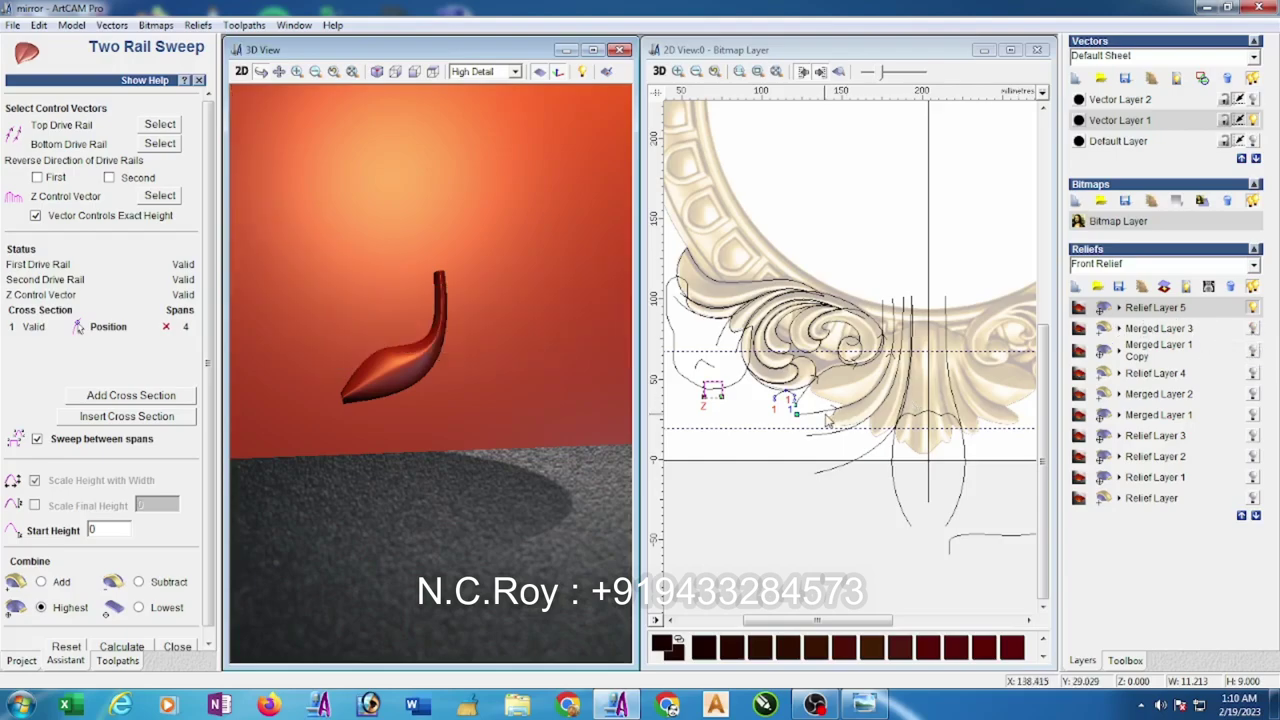
click(824, 425)
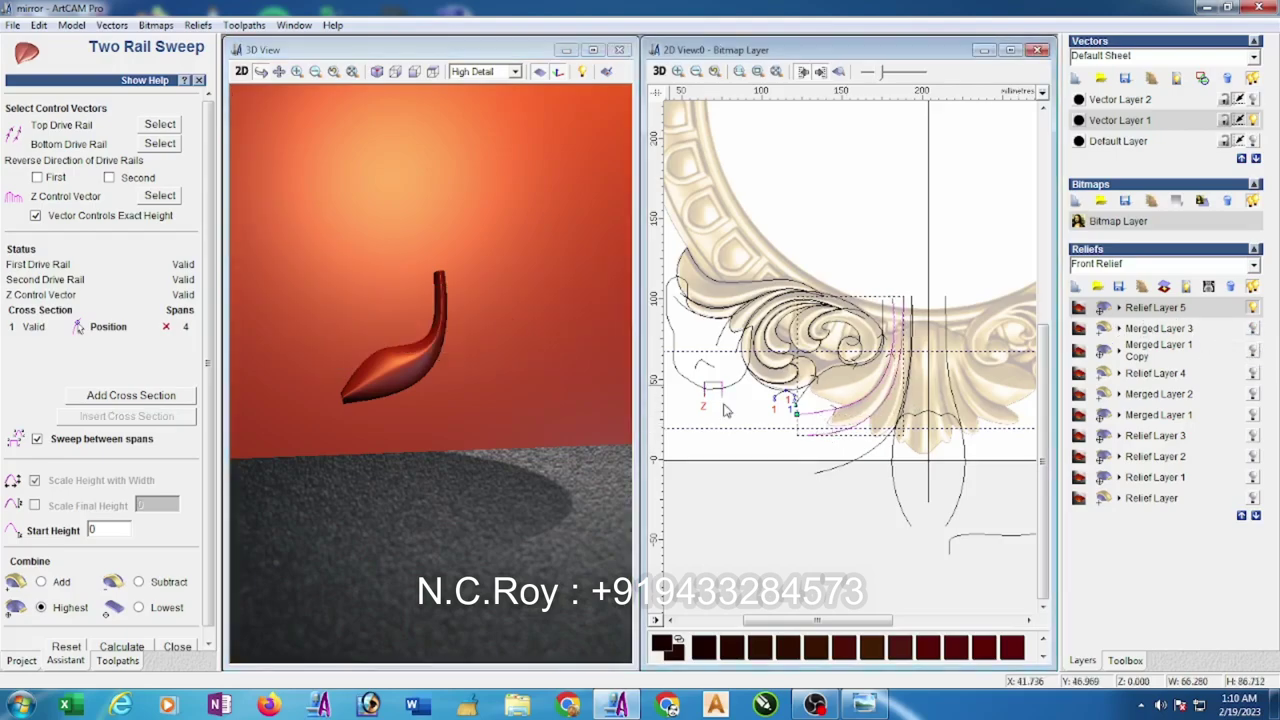
click(163, 124)
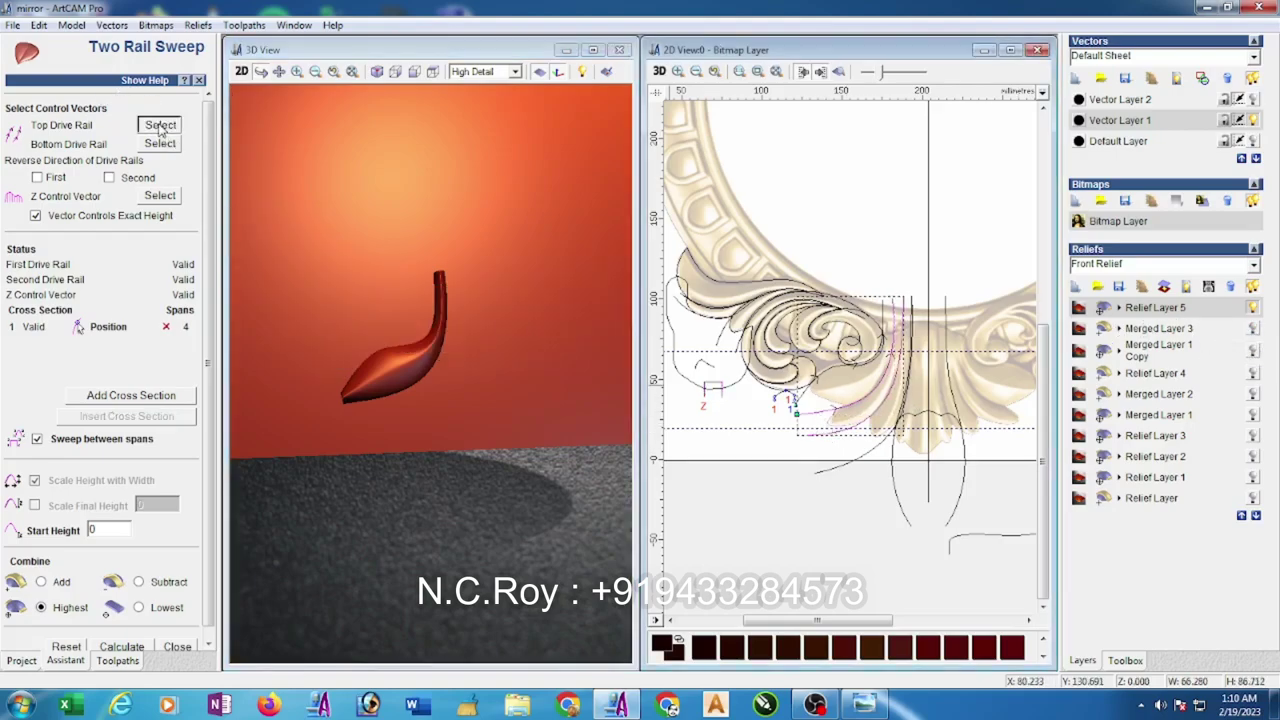
click(118, 650)
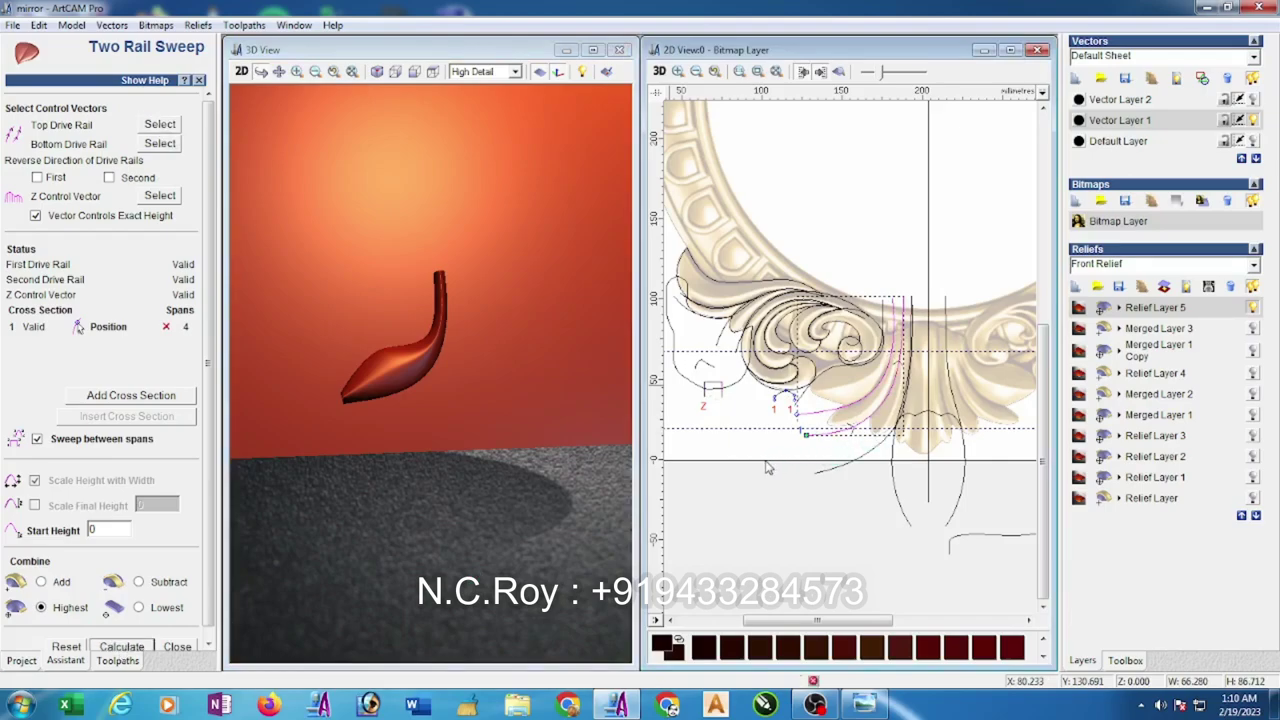
- Sweep the third left leaf between the next pair of curves with the same settings and leave the two-rail sweep
click(823, 436)
click(166, 126)
click(113, 646)
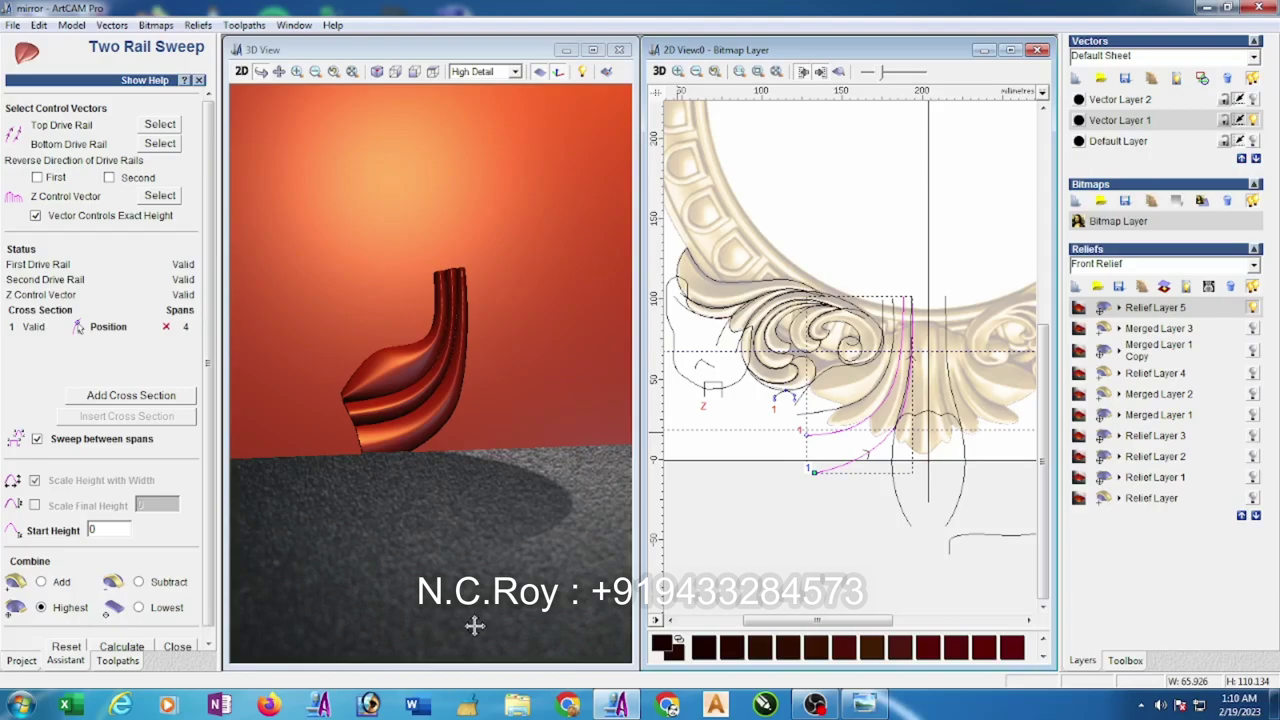
click(178, 647)
- Draw a polyline along the tips and notches of the three left leaves, loop it around outside them and close it
scroll(873, 386, up, 2)
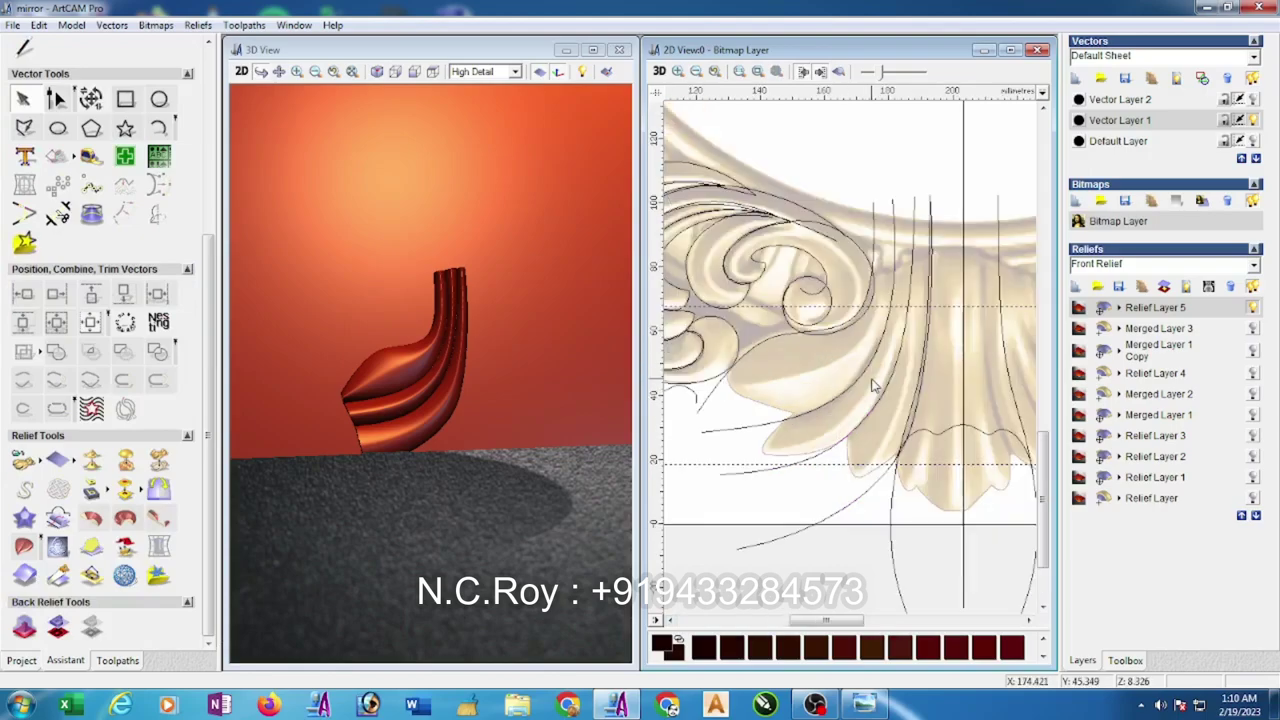
click(24, 127)
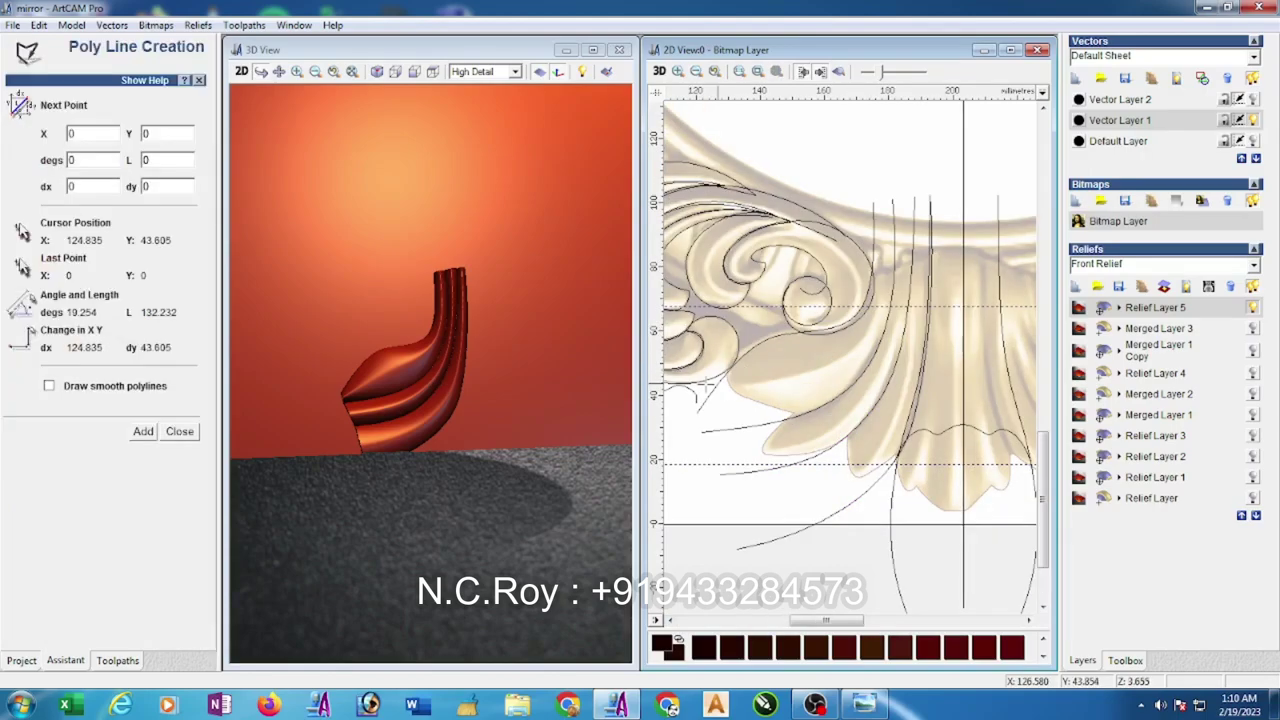
click(748, 322)
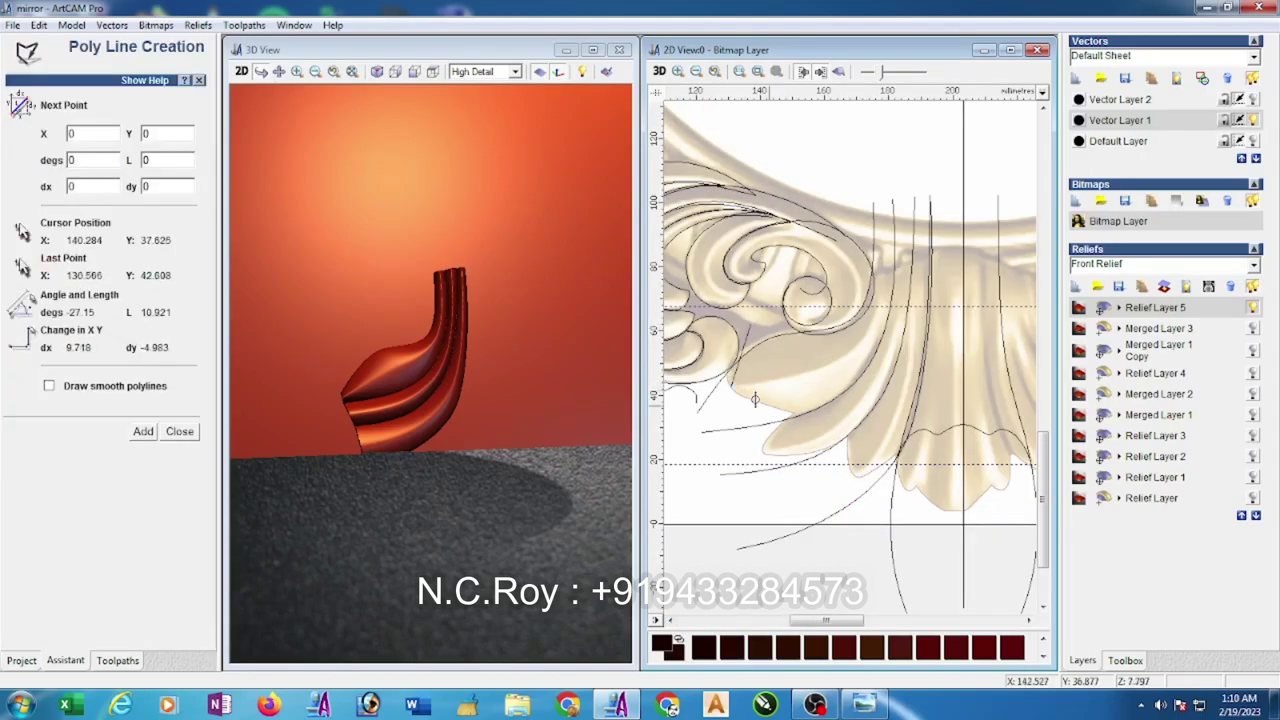
click(794, 417)
click(764, 447)
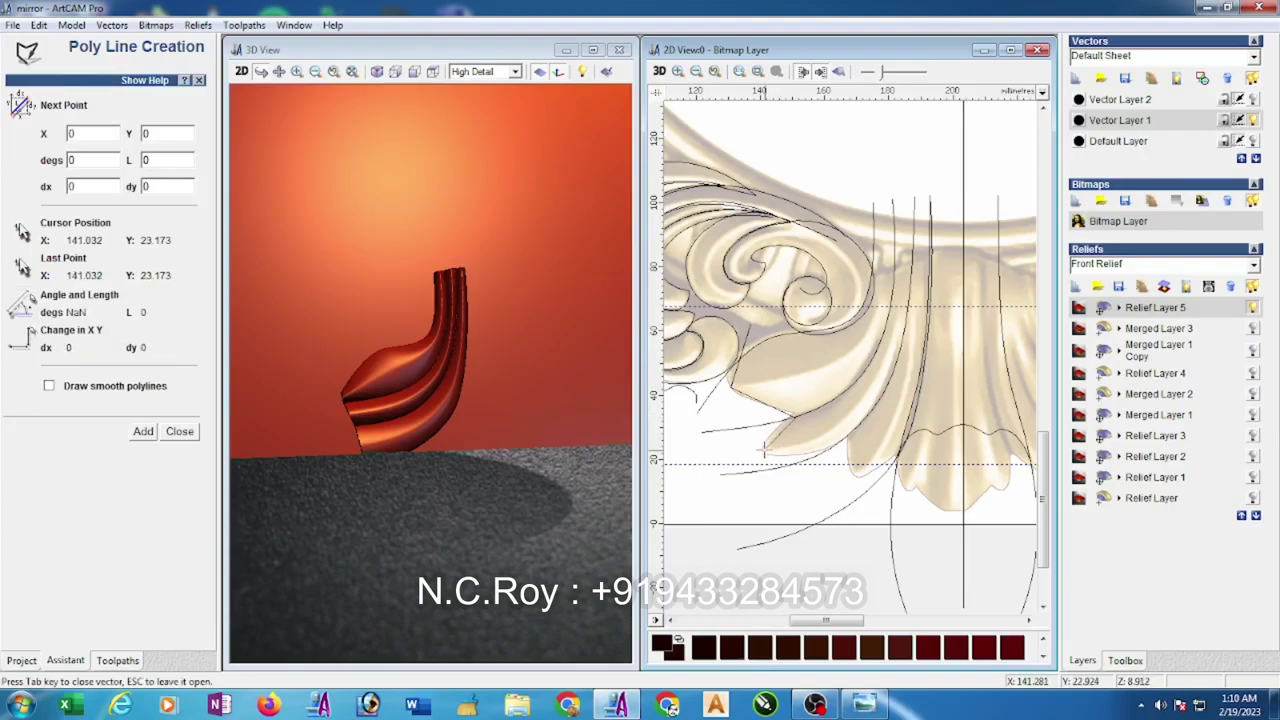
click(844, 434)
click(851, 477)
click(922, 437)
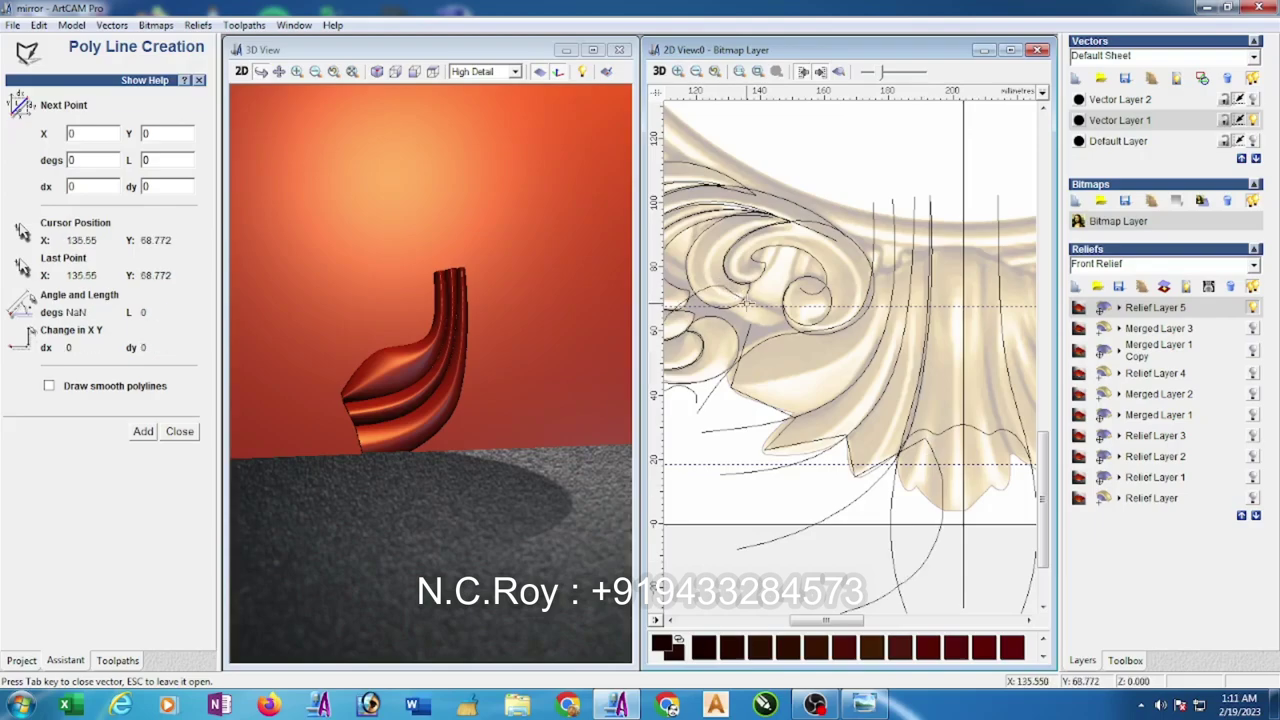
key(Escape)
right_click(740, 303)
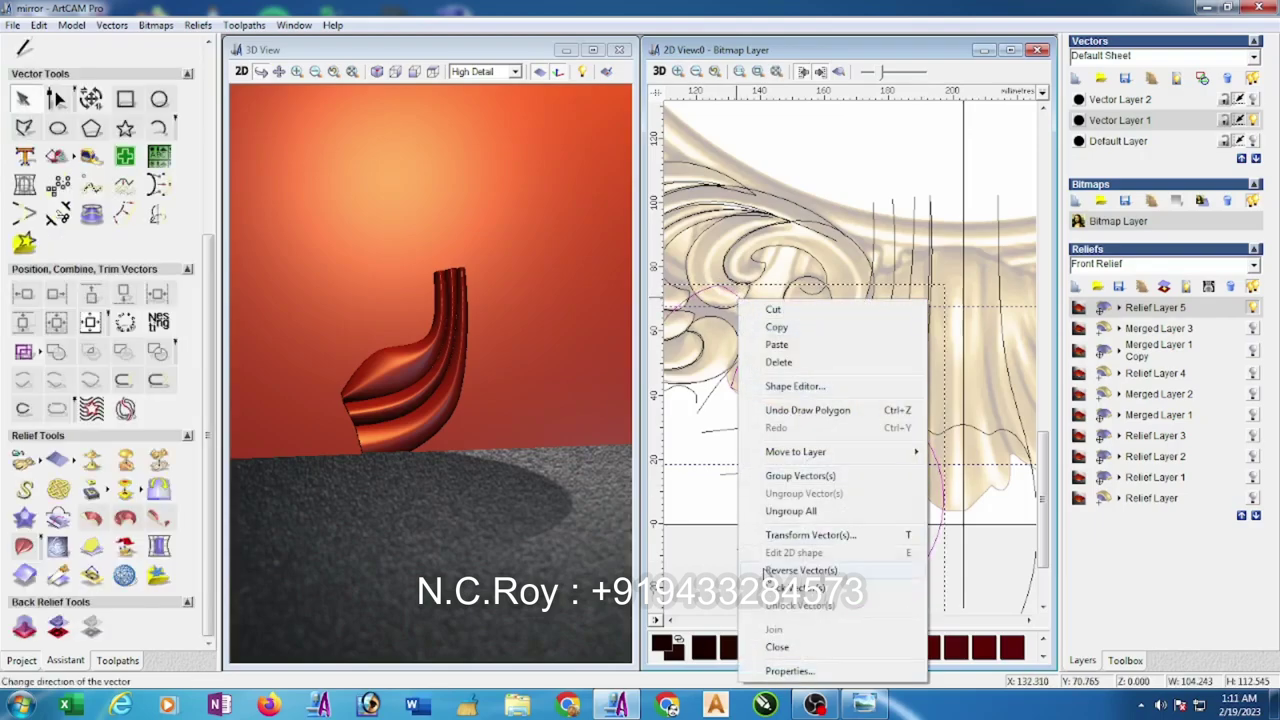
click(775, 650)
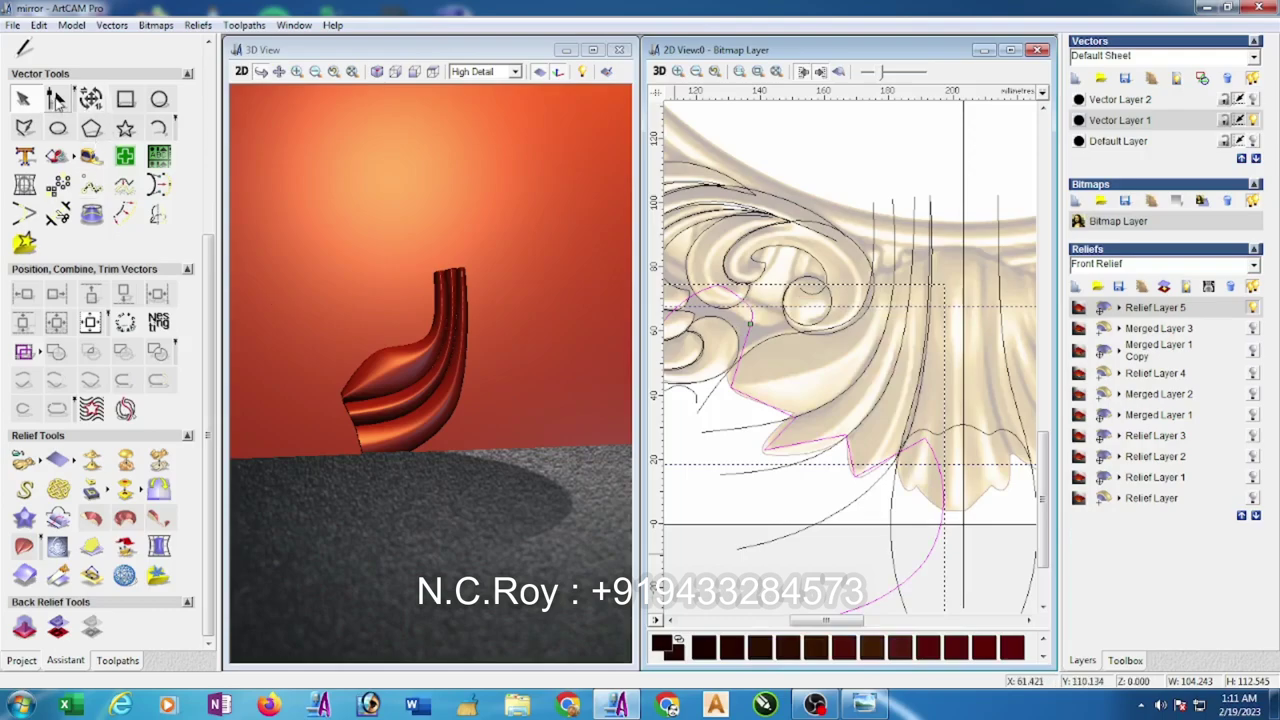
- Curve the outline's spans and smooth its nodes so they follow the rounded tips of the three leaves
click(56, 99)
click(728, 386)
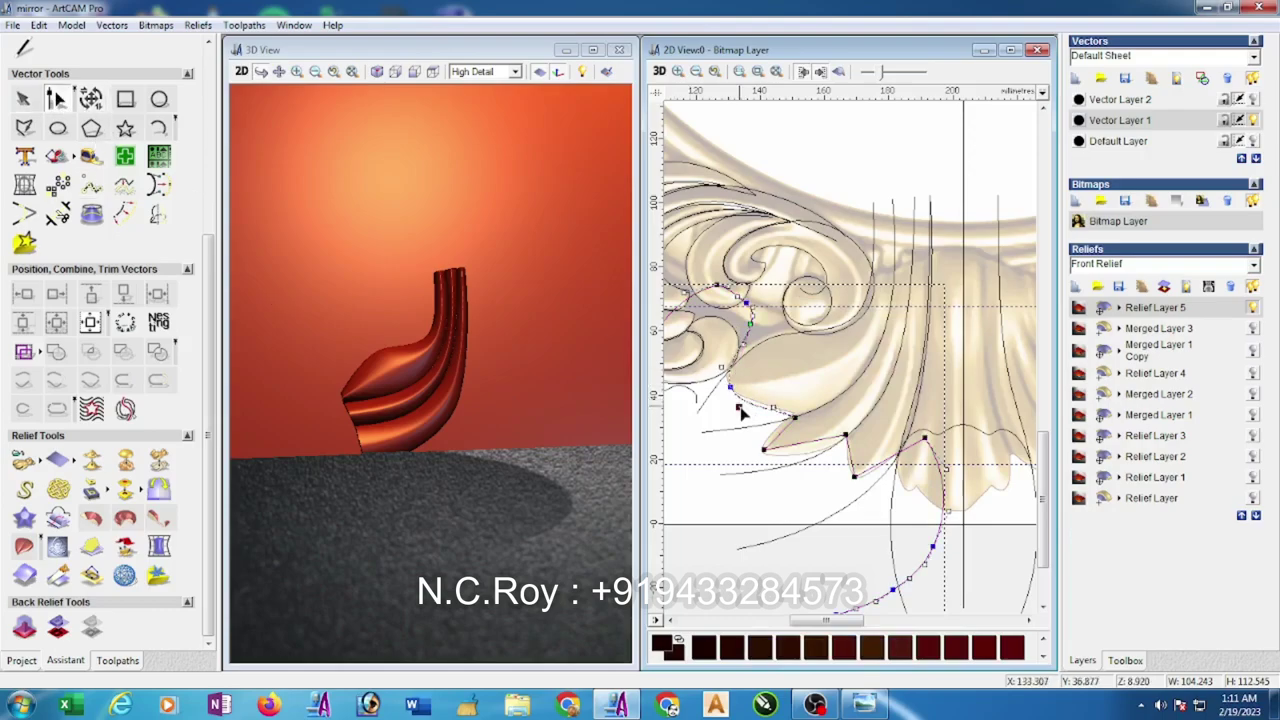
key(s)
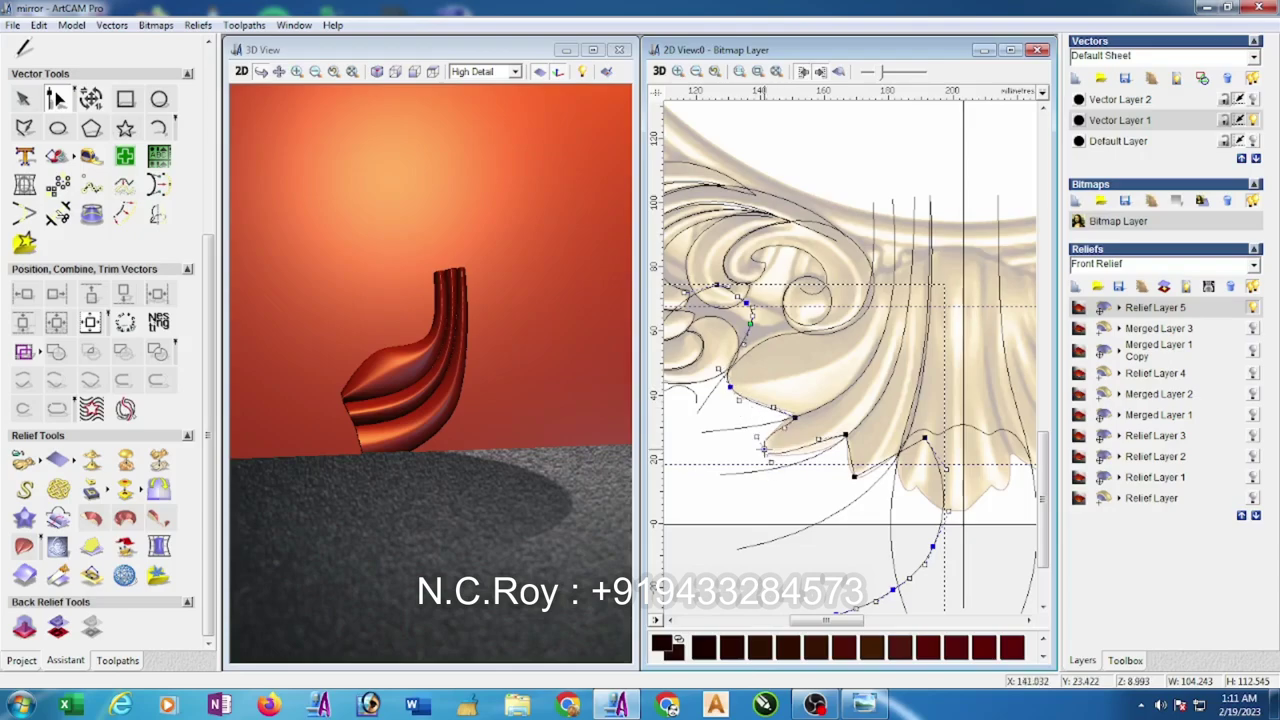
drag(818, 439, 764, 440)
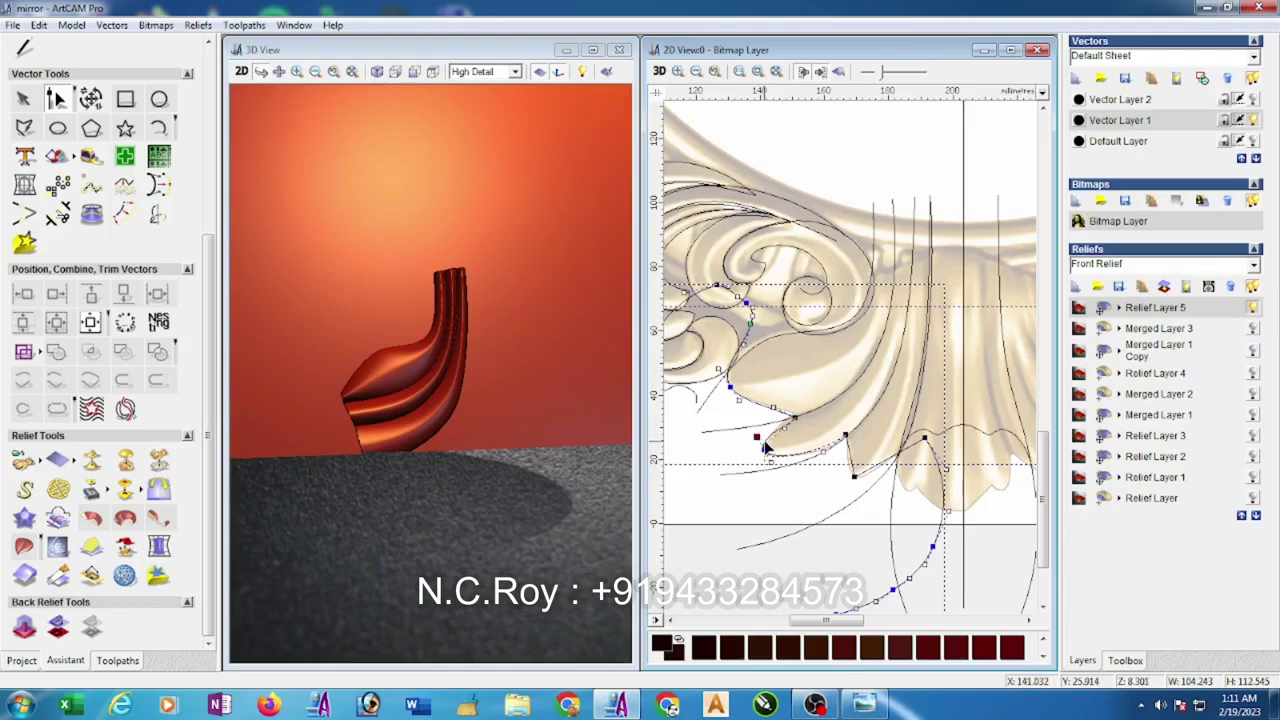
click(855, 476)
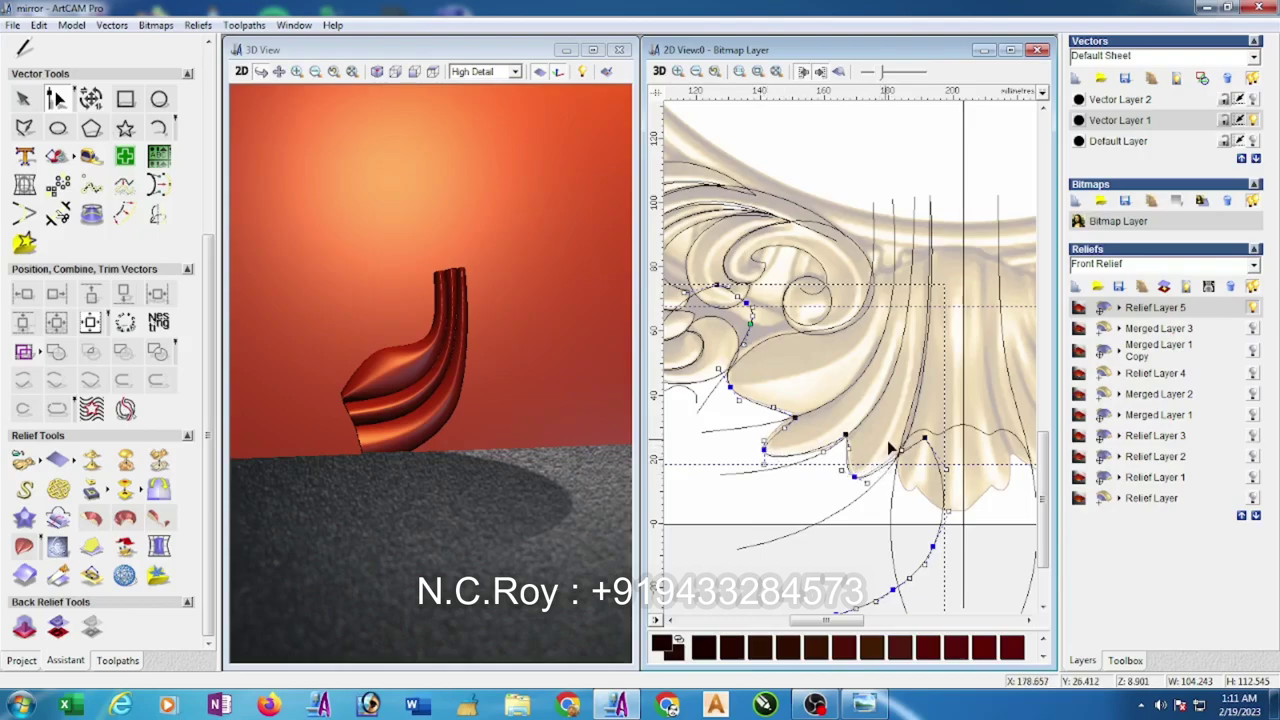
- Cut the swept leaves back to the closed outline by zeroing the relief in the Shape Editor and close the editor
click(839, 72)
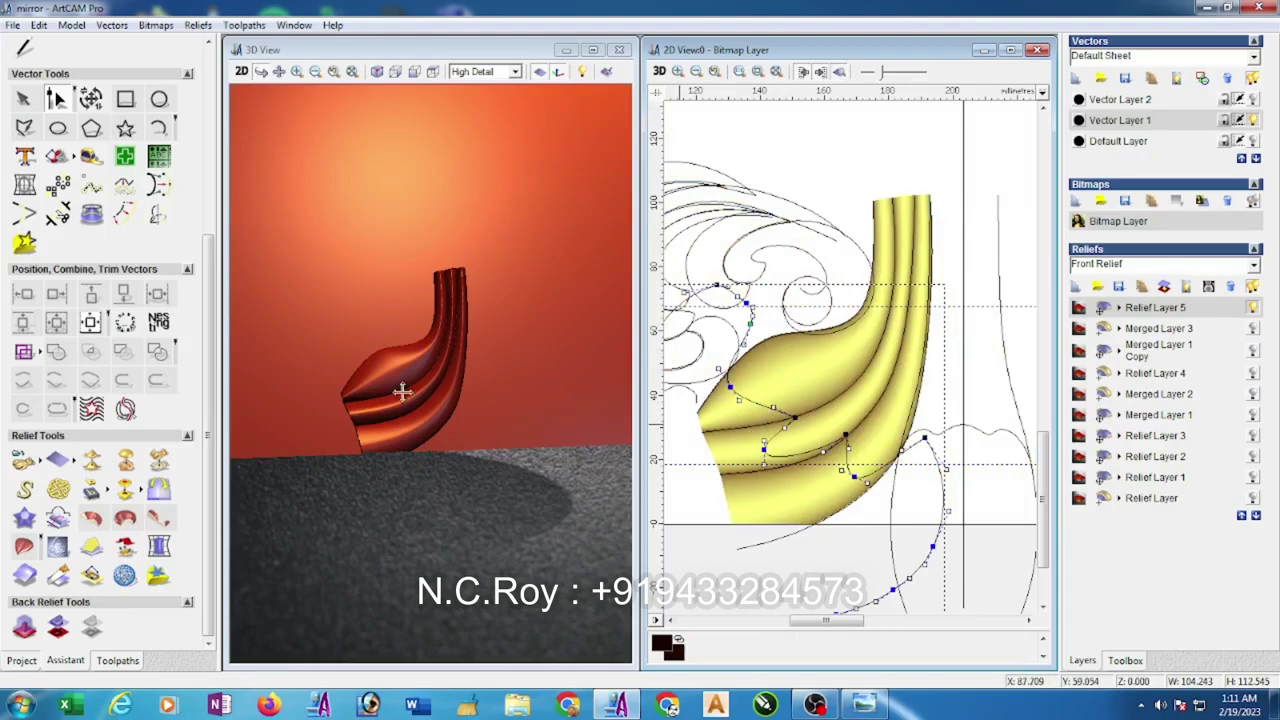
click(27, 97)
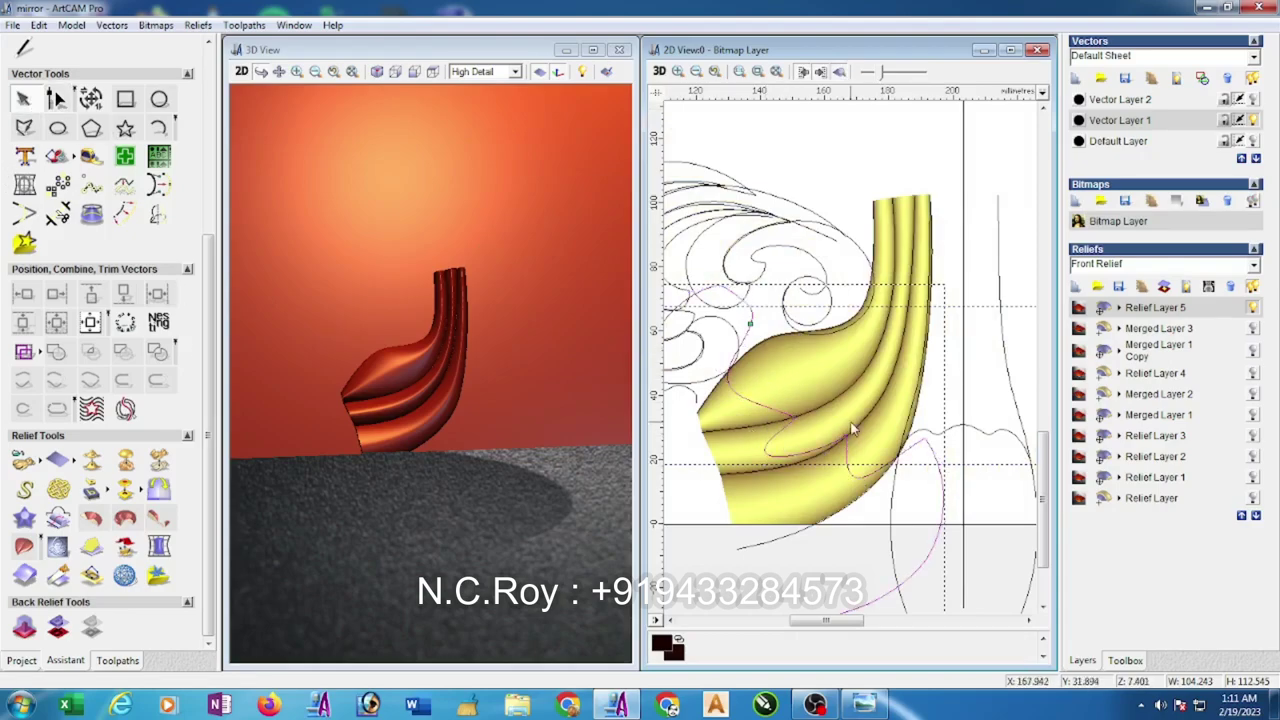
double_click(843, 463)
click(910, 555)
right_click(872, 474)
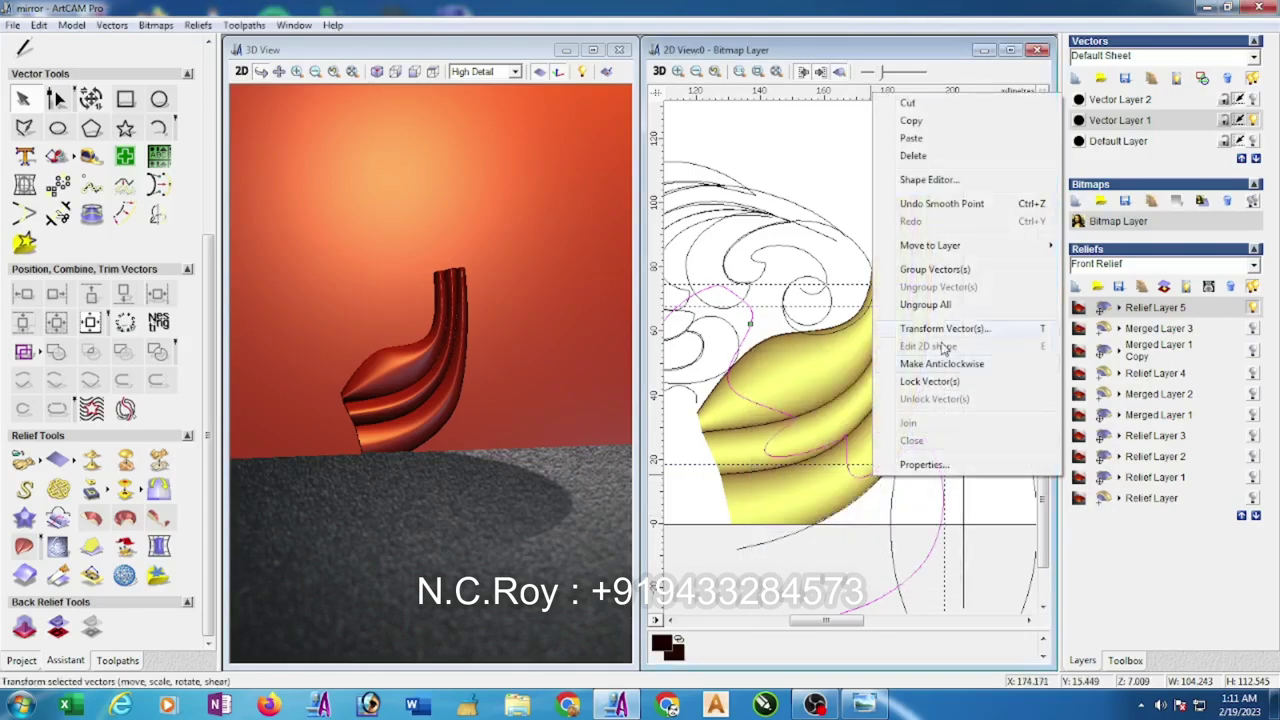
click(929, 179)
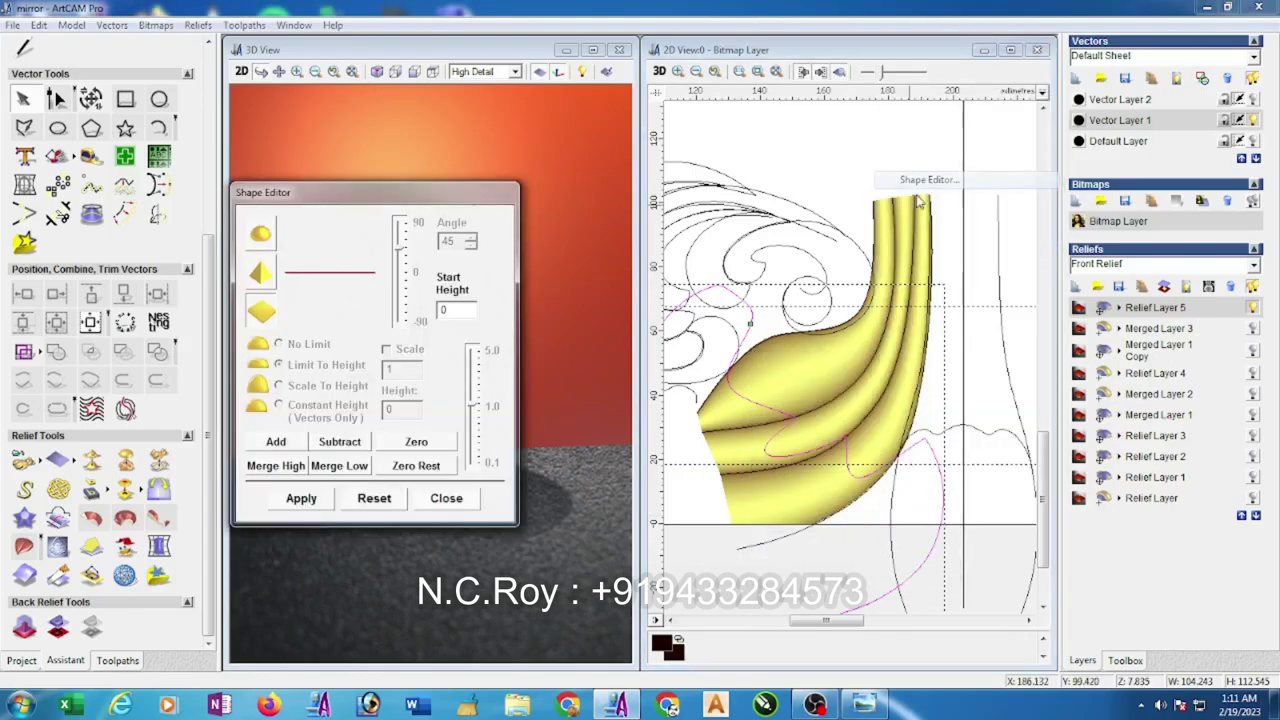
click(462, 504)
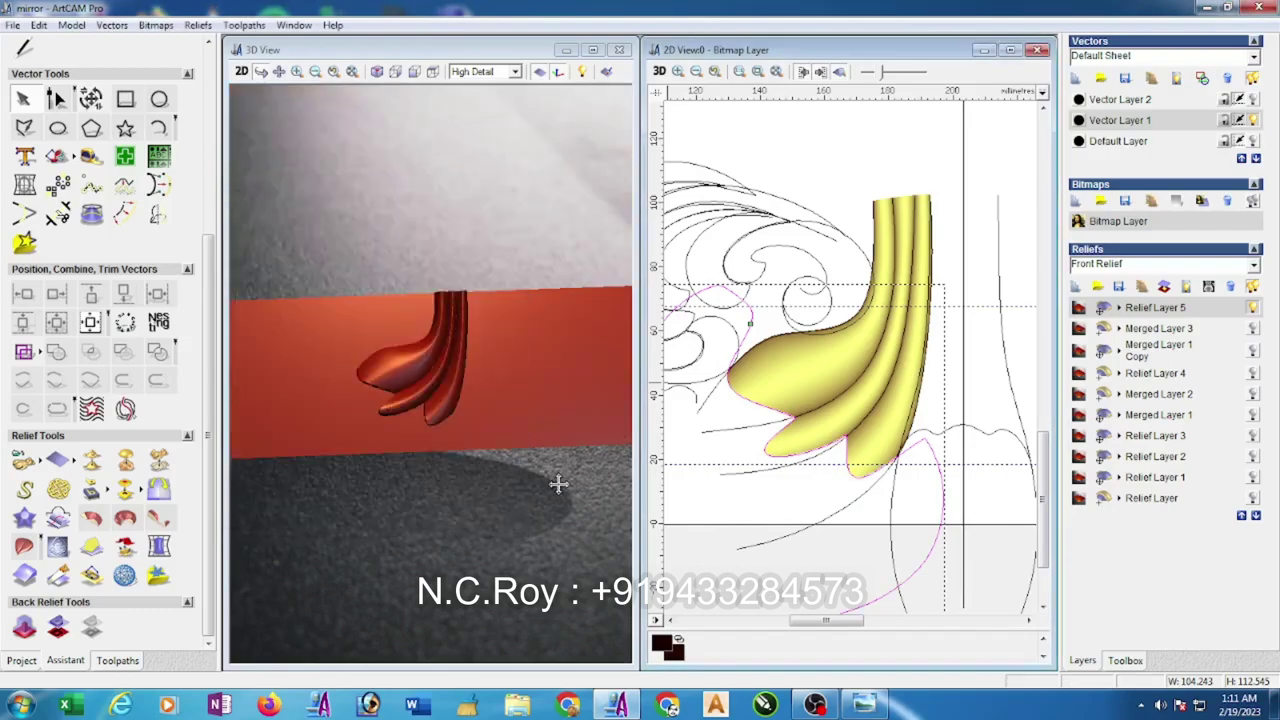
- Mirror merge the trimmed leaves left over right and add a new relief layer above Relief Layer 5
click(159, 488)
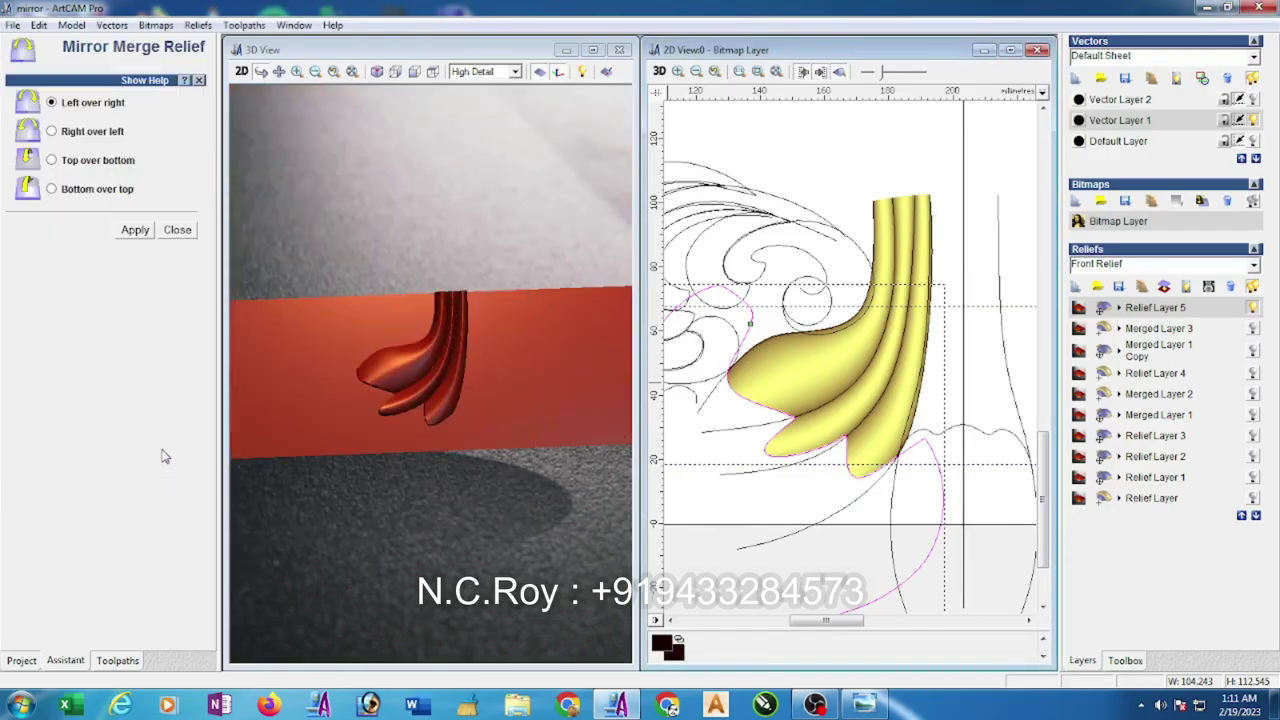
click(179, 229)
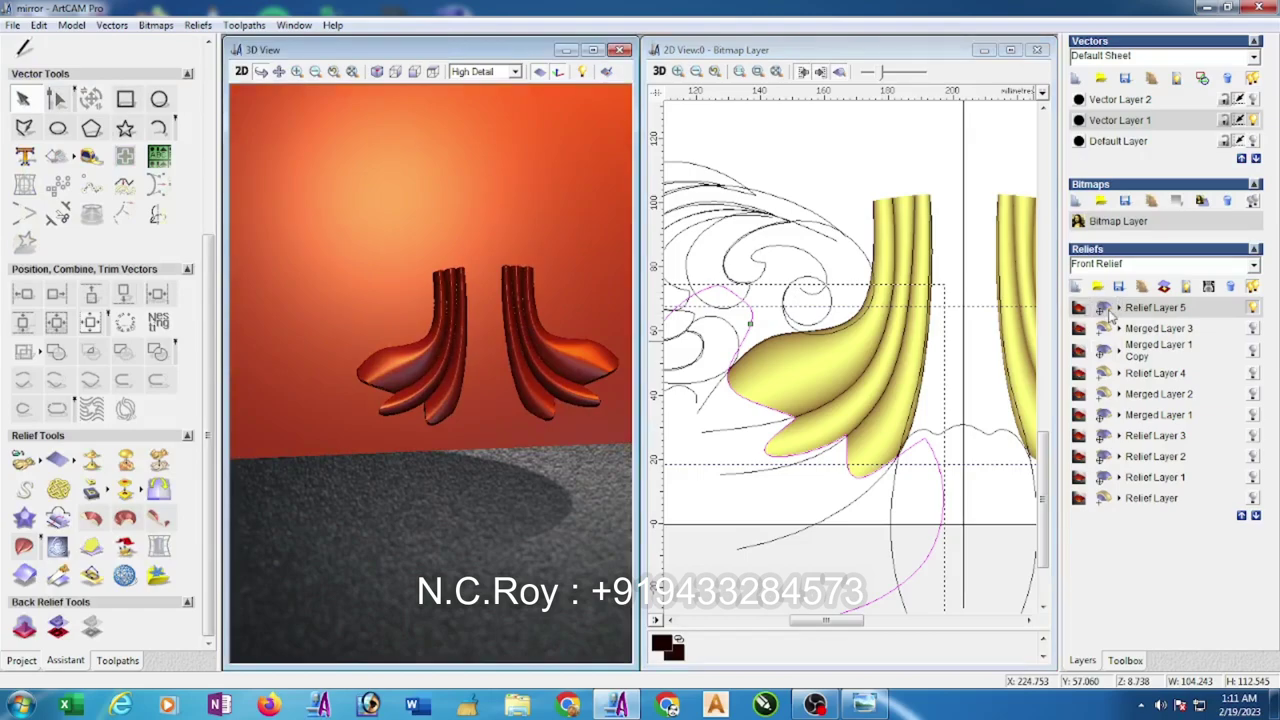
mouse_move(1121, 314)
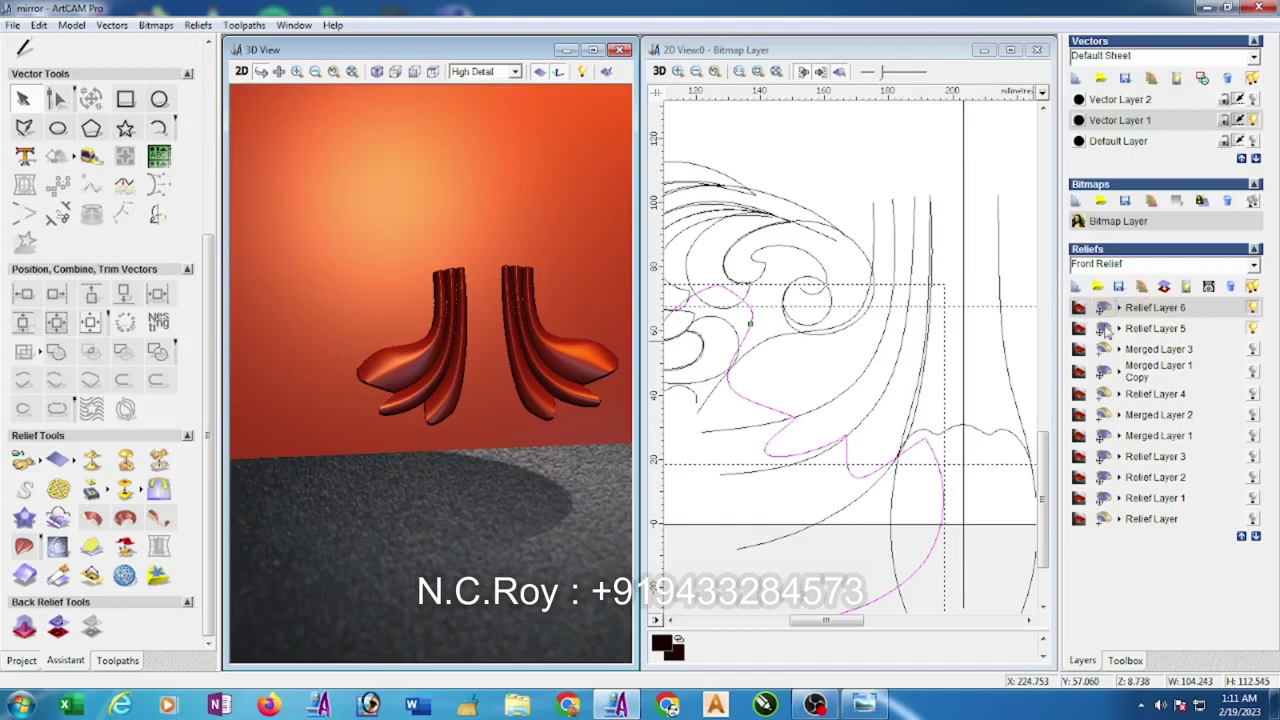
- Start a Two Rail Sweep with the central shell's two side curves as rails and add the scalloped arc between them as cross section
scroll(920, 249, down, 2)
click(829, 505)
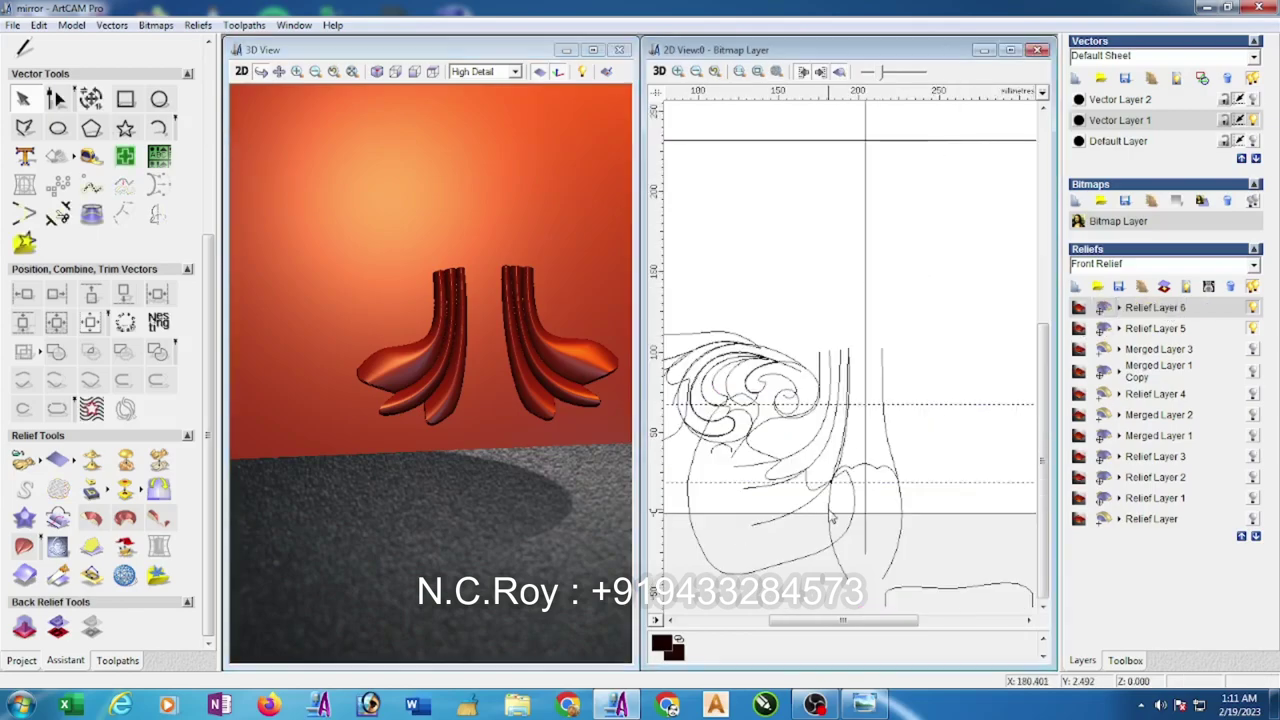
shift+click(899, 508)
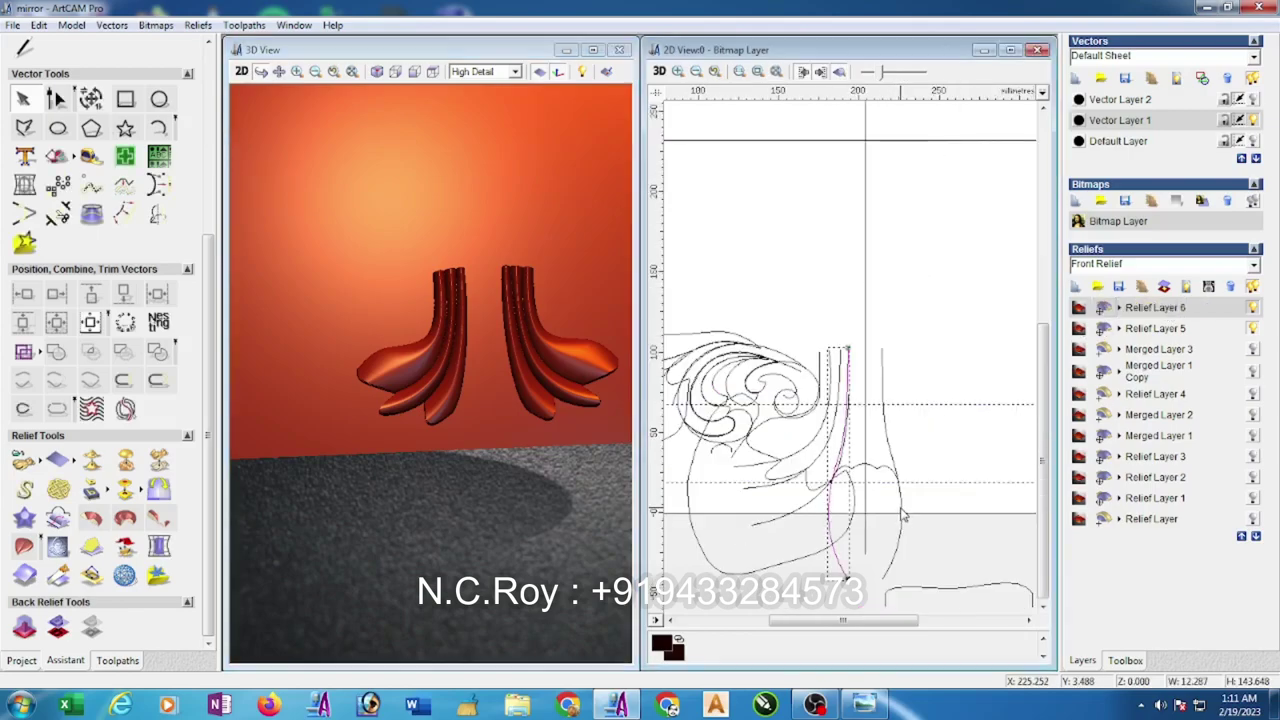
click(20, 546)
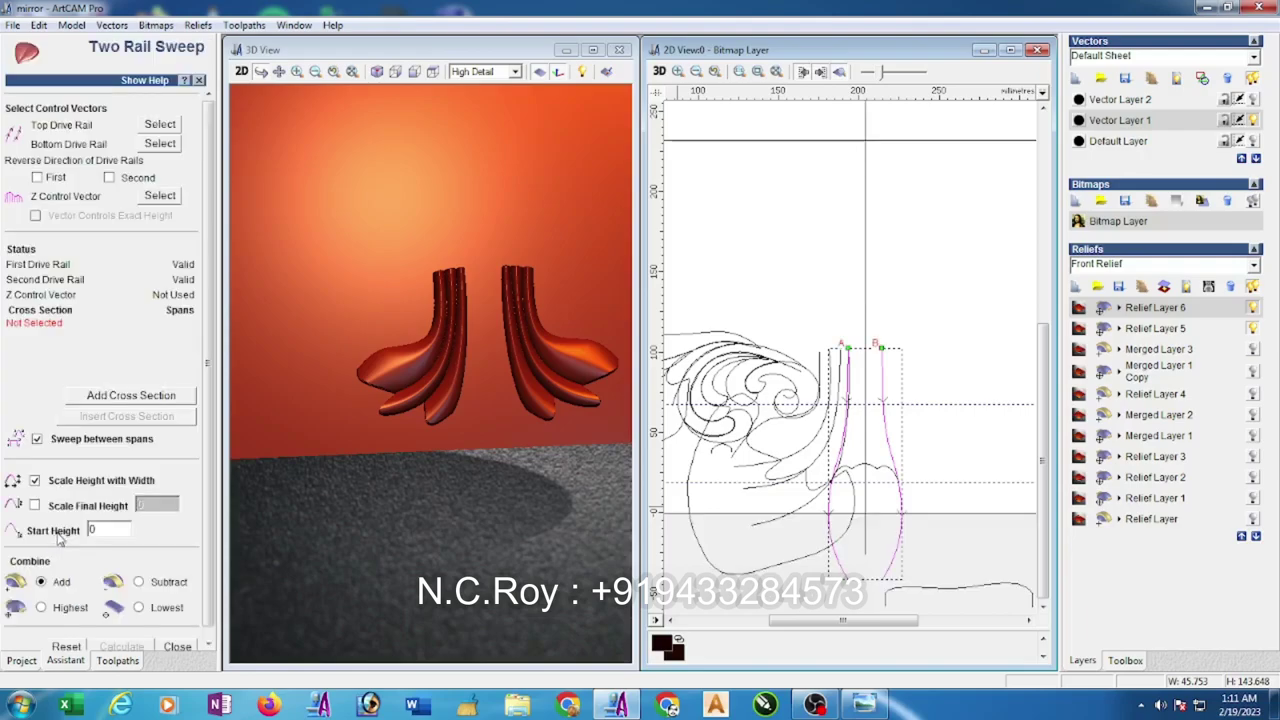
click(878, 476)
click(130, 398)
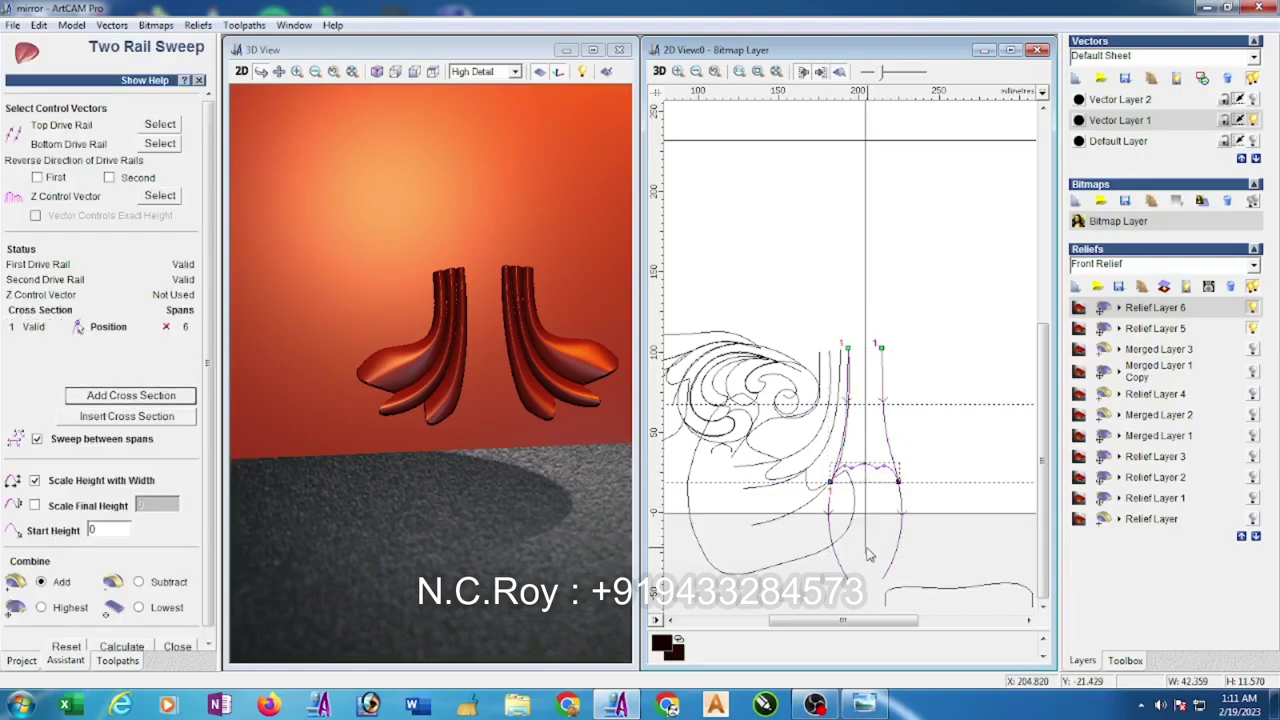
- Assign the profile curve below as Z control vector with exact height, calculate the shell sweep combined as Highest, and close the tool
click(162, 196)
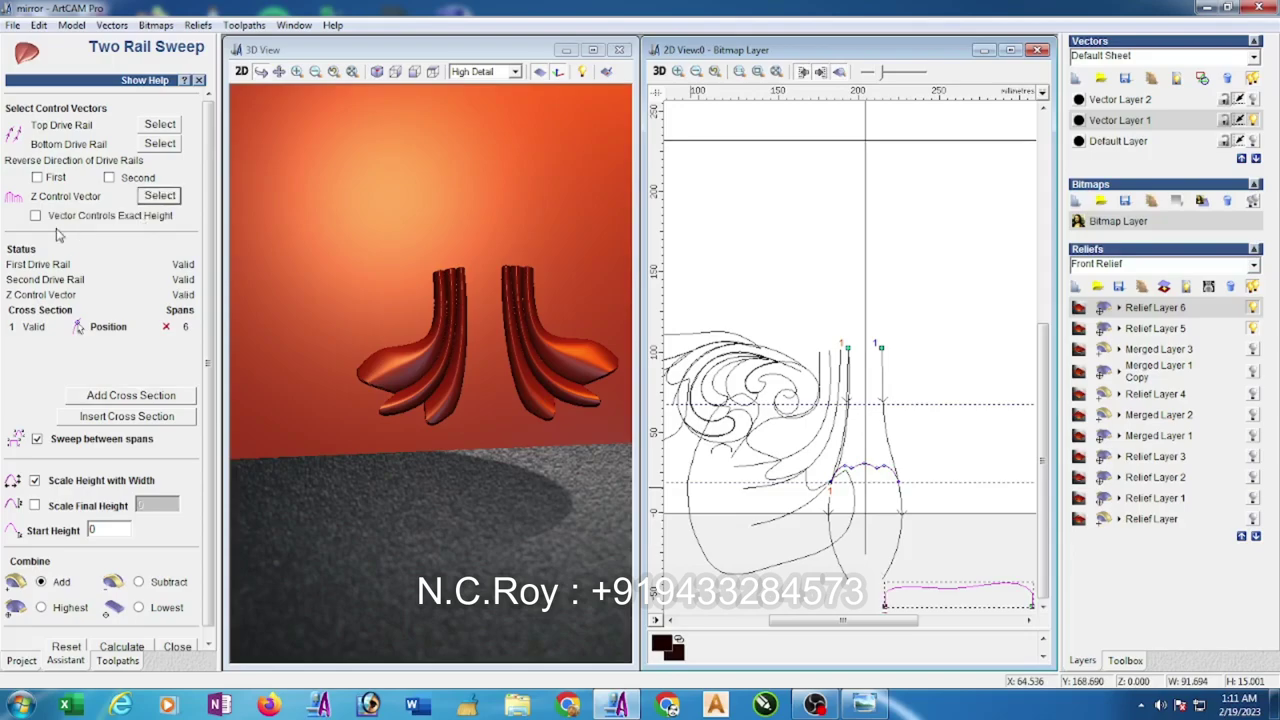
click(35, 217)
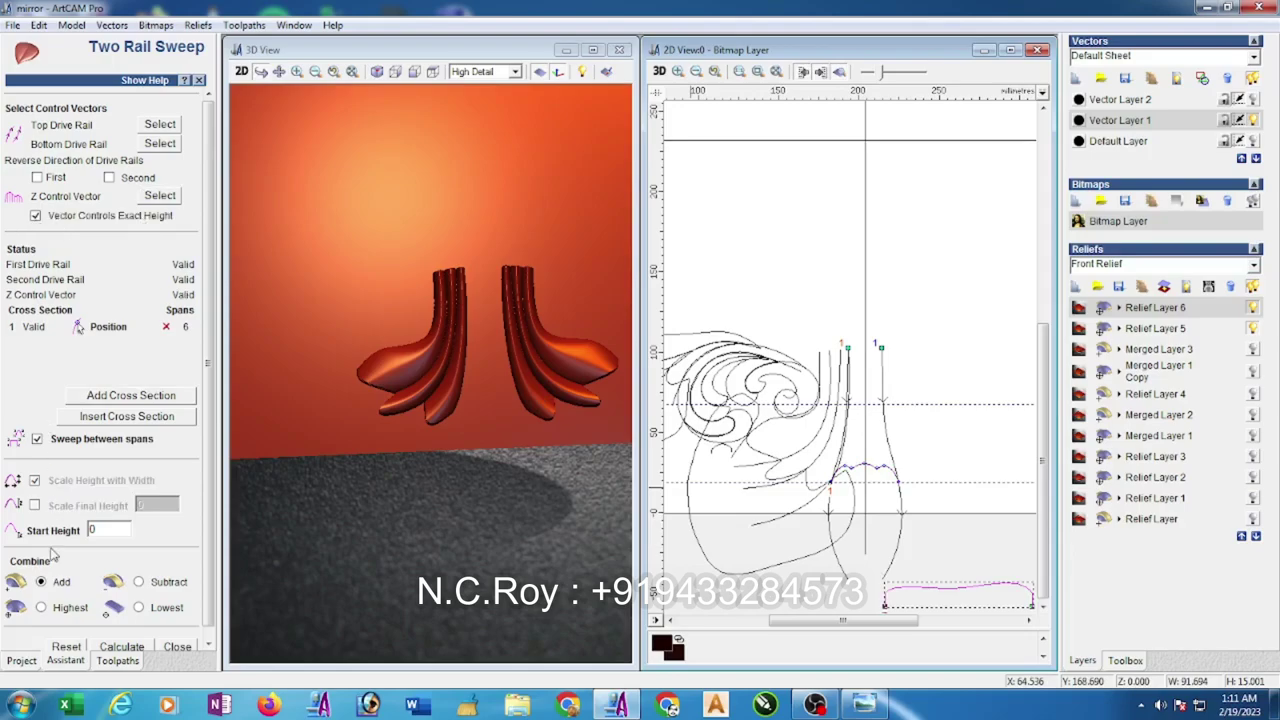
click(121, 647)
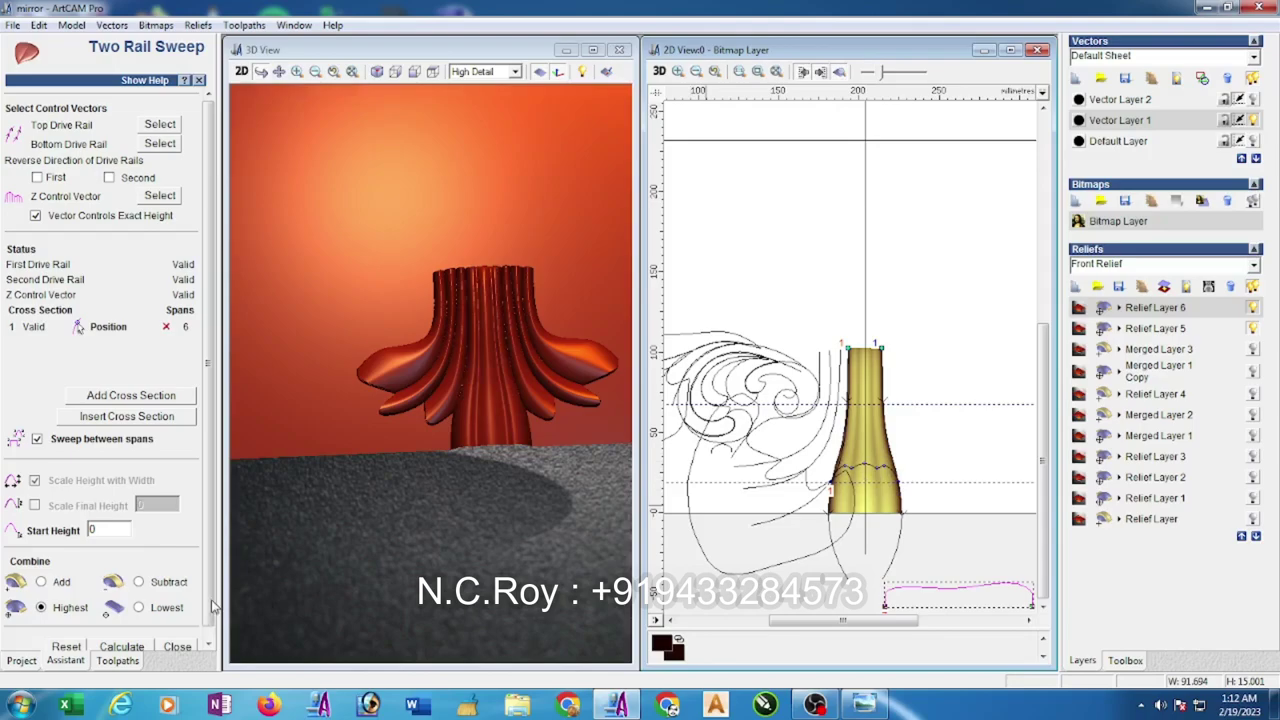
click(208, 647)
click(177, 637)
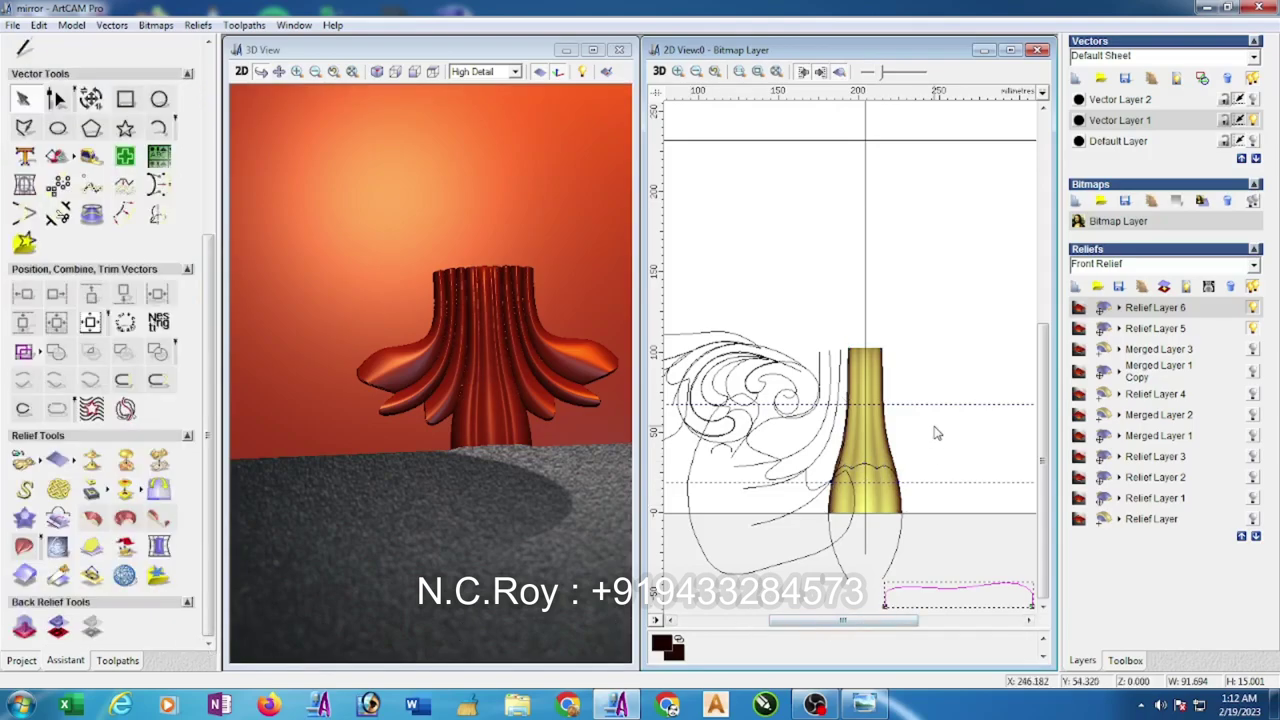
- Show the reference bitmap and draw an open polyline along the left half of the central shell's scalloped lower edge to the centre line
click(840, 74)
scroll(867, 485, up, 1)
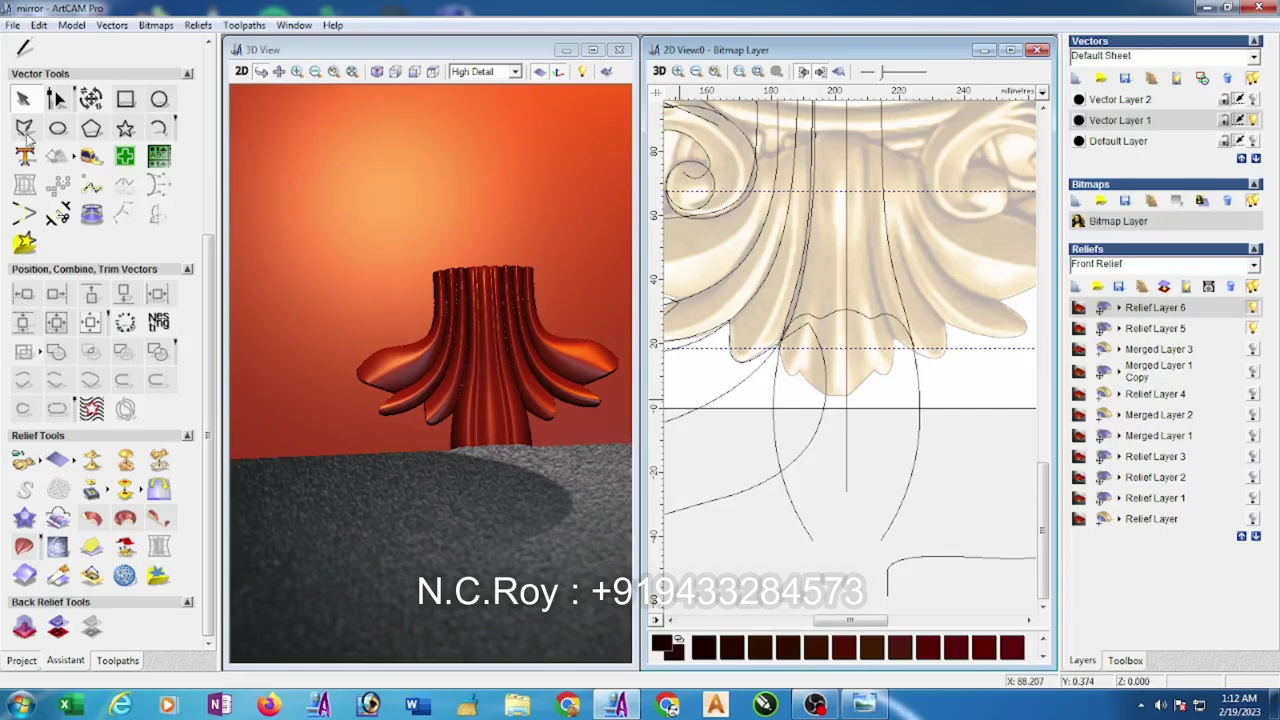
click(24, 128)
click(772, 337)
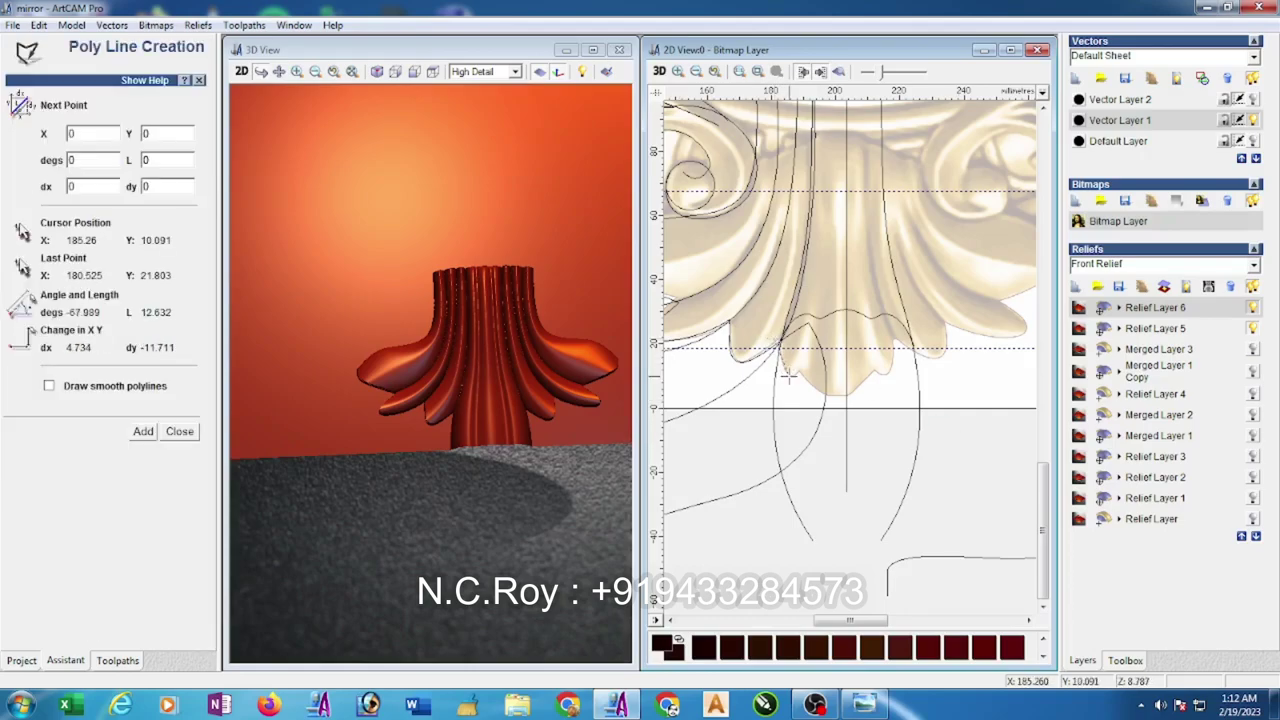
click(806, 384)
click(822, 391)
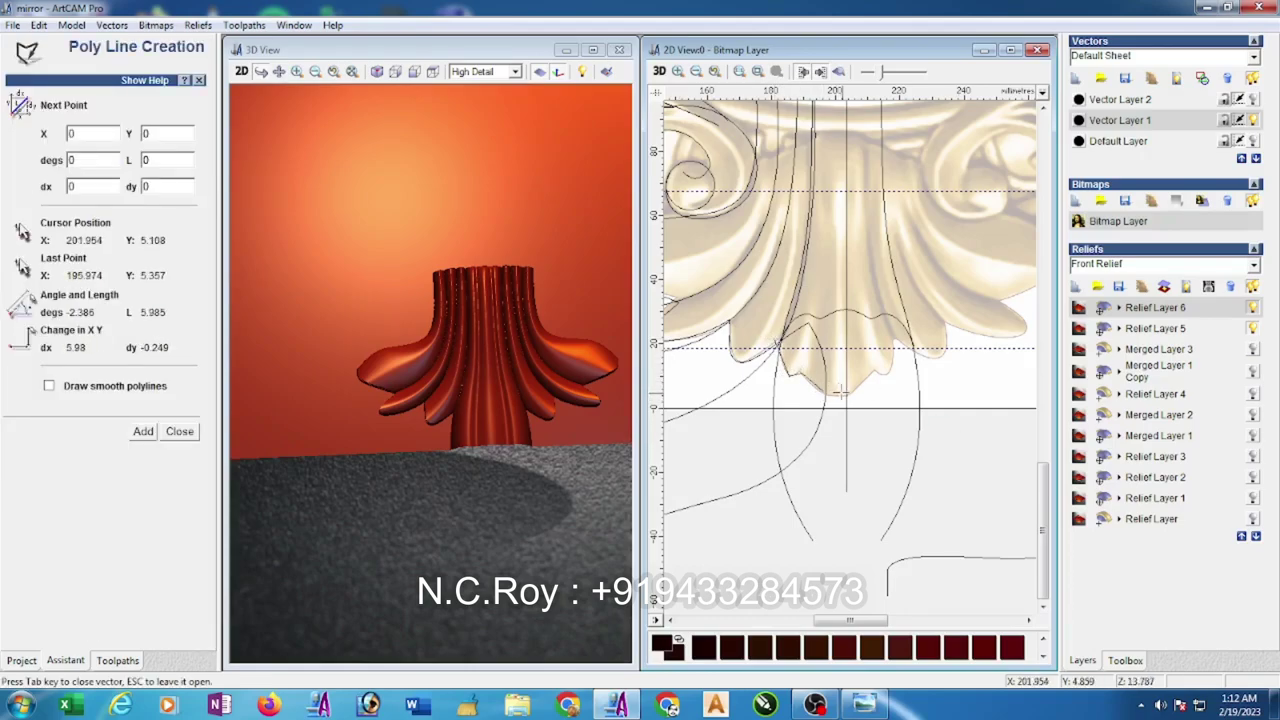
key(Escape)
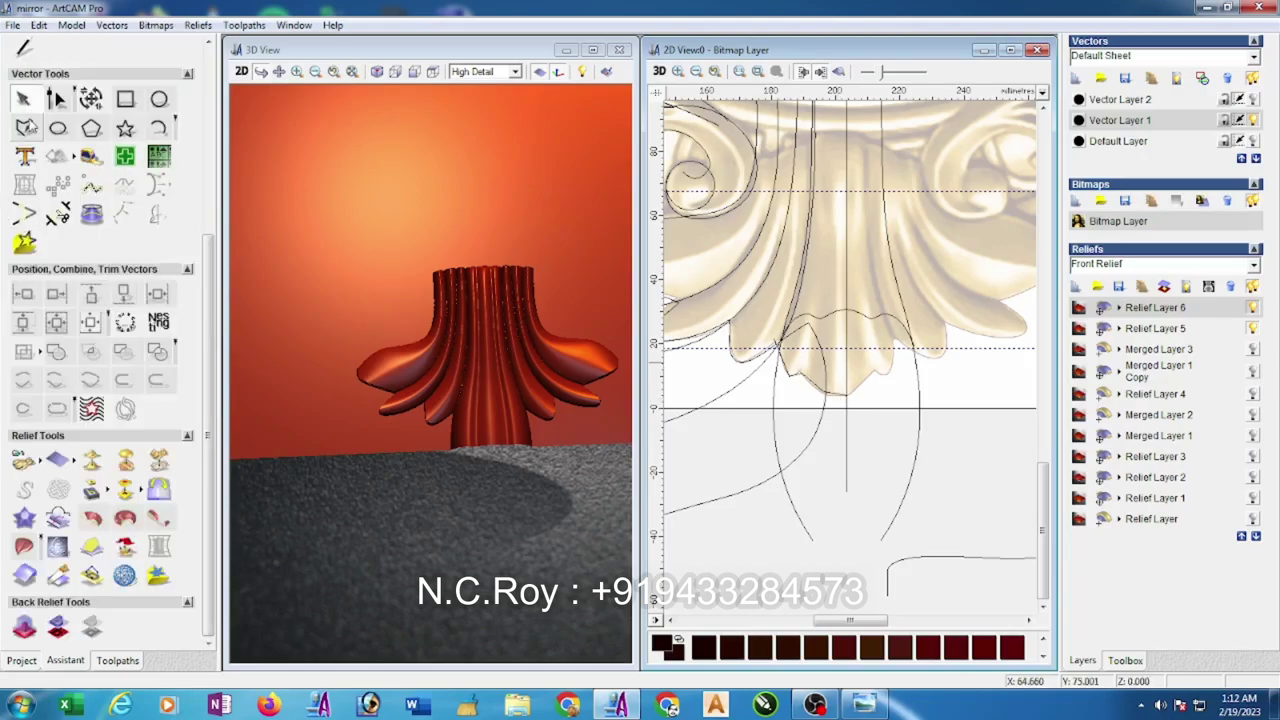
- Curve the half outline's spans, smooth its nodes to follow the shell's edge, and shift its outer end node onto the leaf notch
click(56, 99)
scroll(799, 355, up, 2)
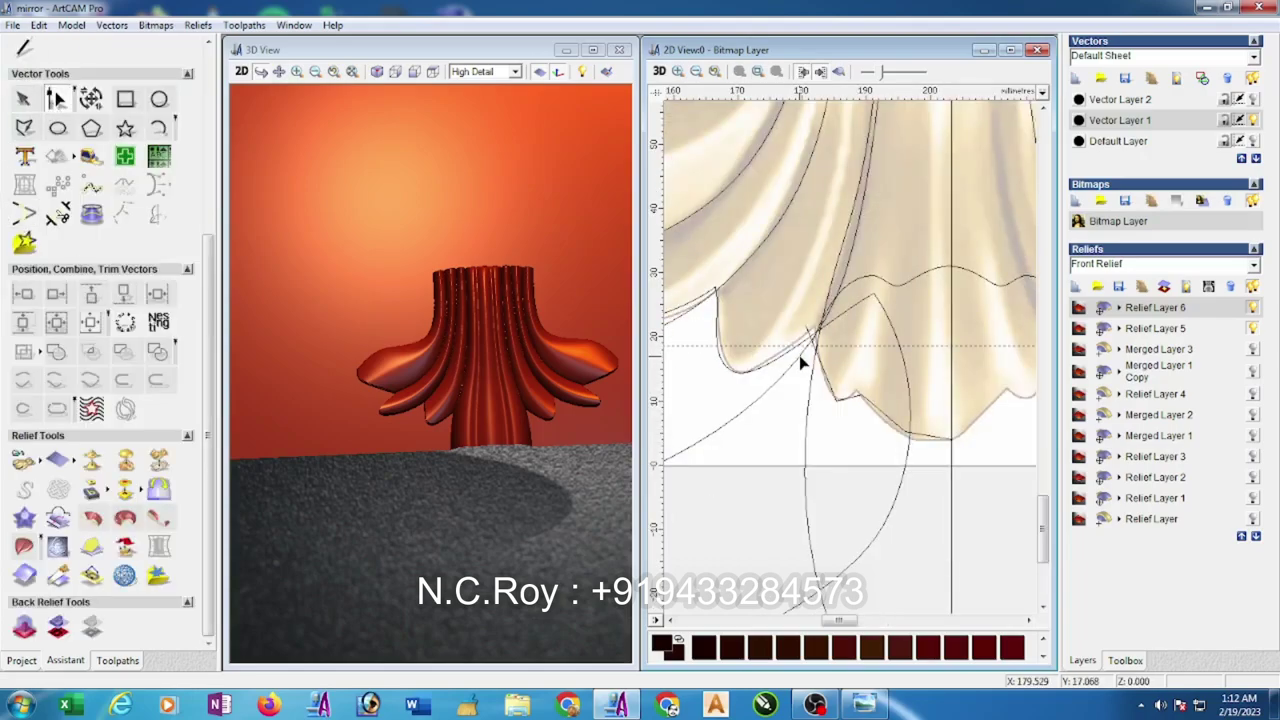
click(835, 400)
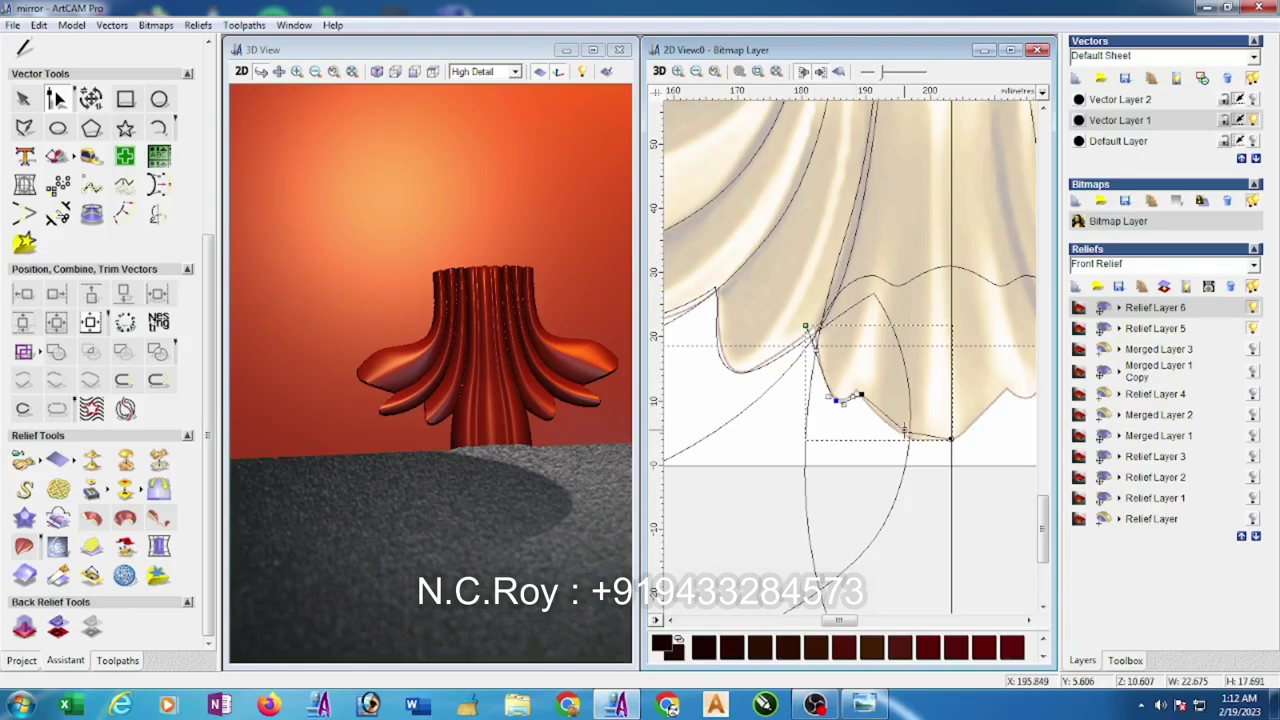
key(d)
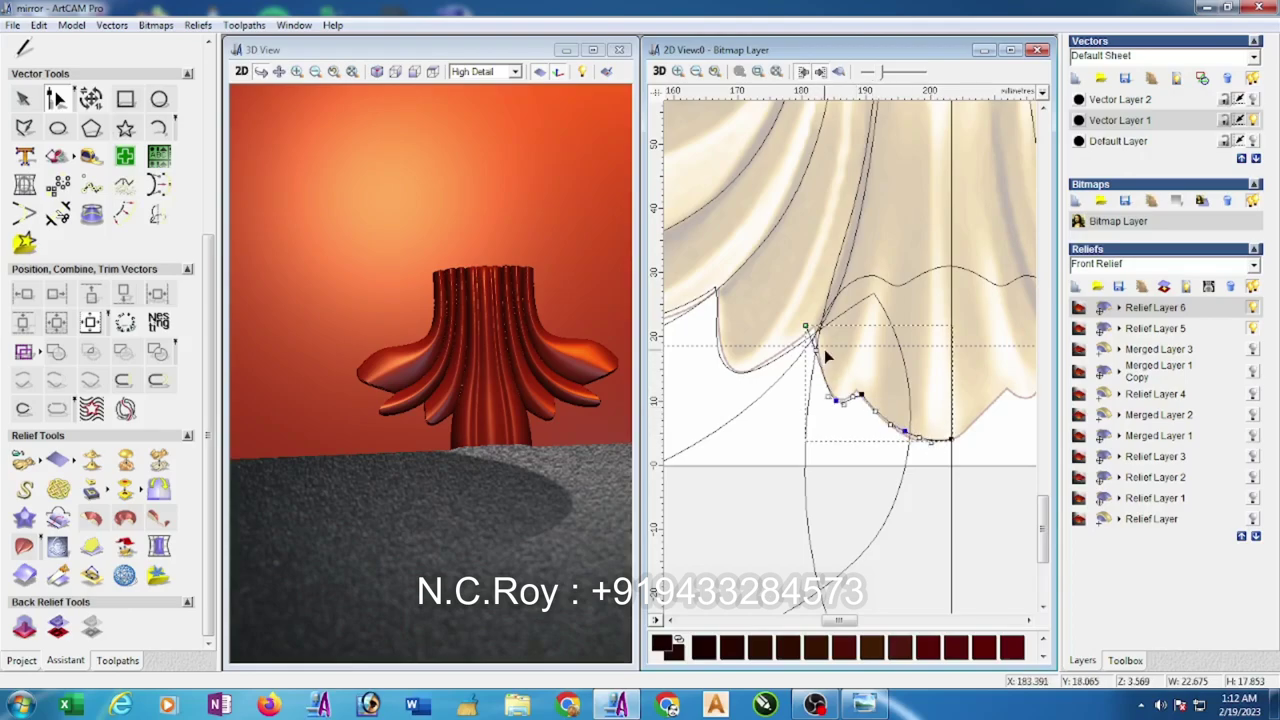
drag(805, 326, 813, 322)
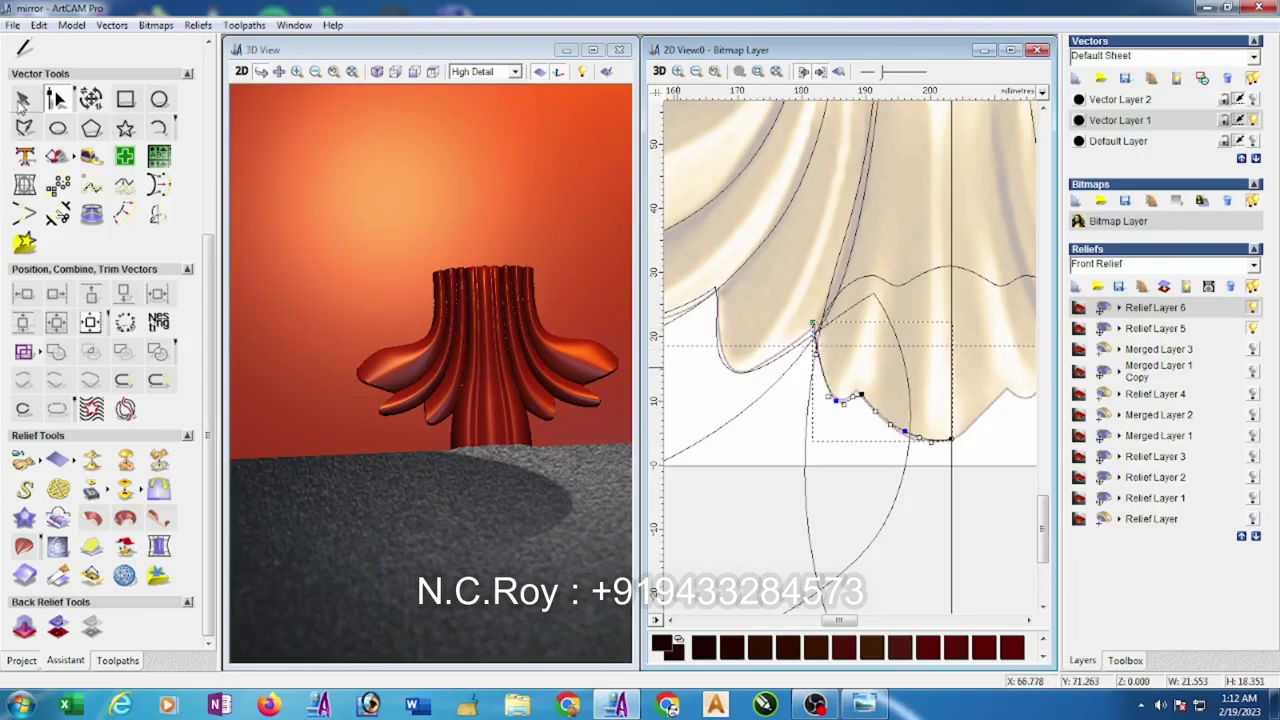
click(22, 99)
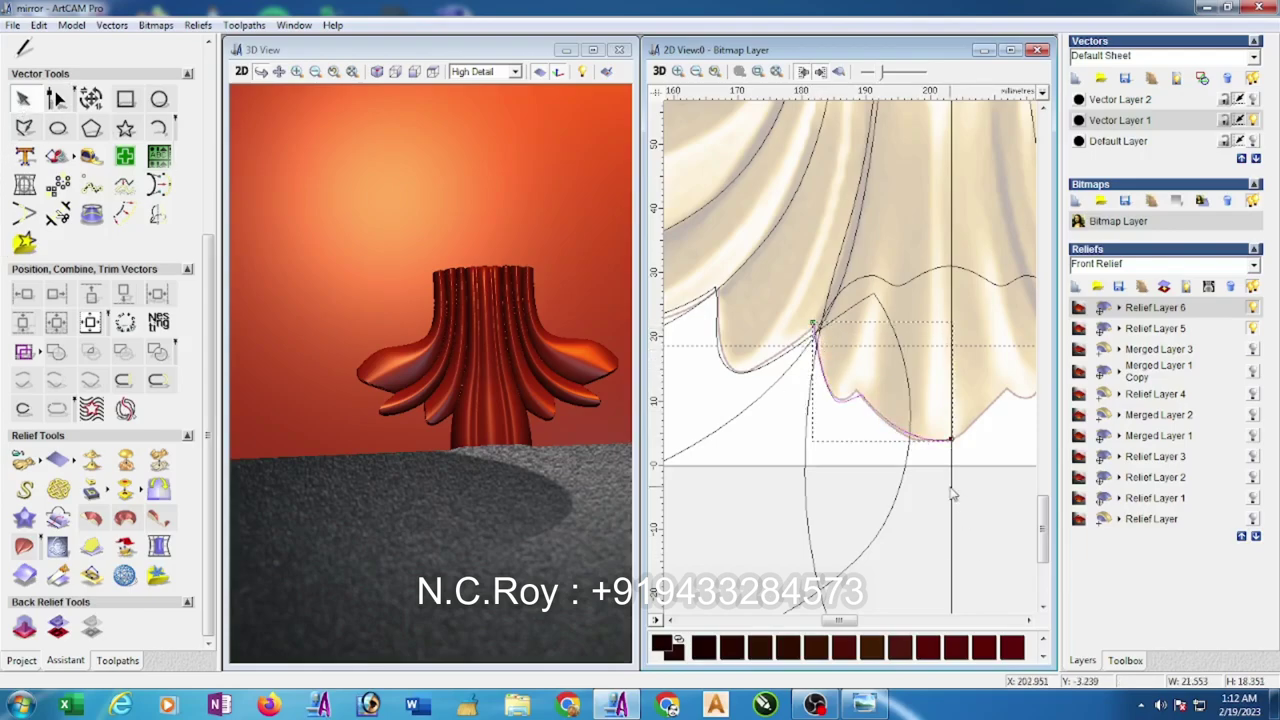
- Mirror a copy of the half outline horizontally to the right and join both halves into one vector
click(156, 215)
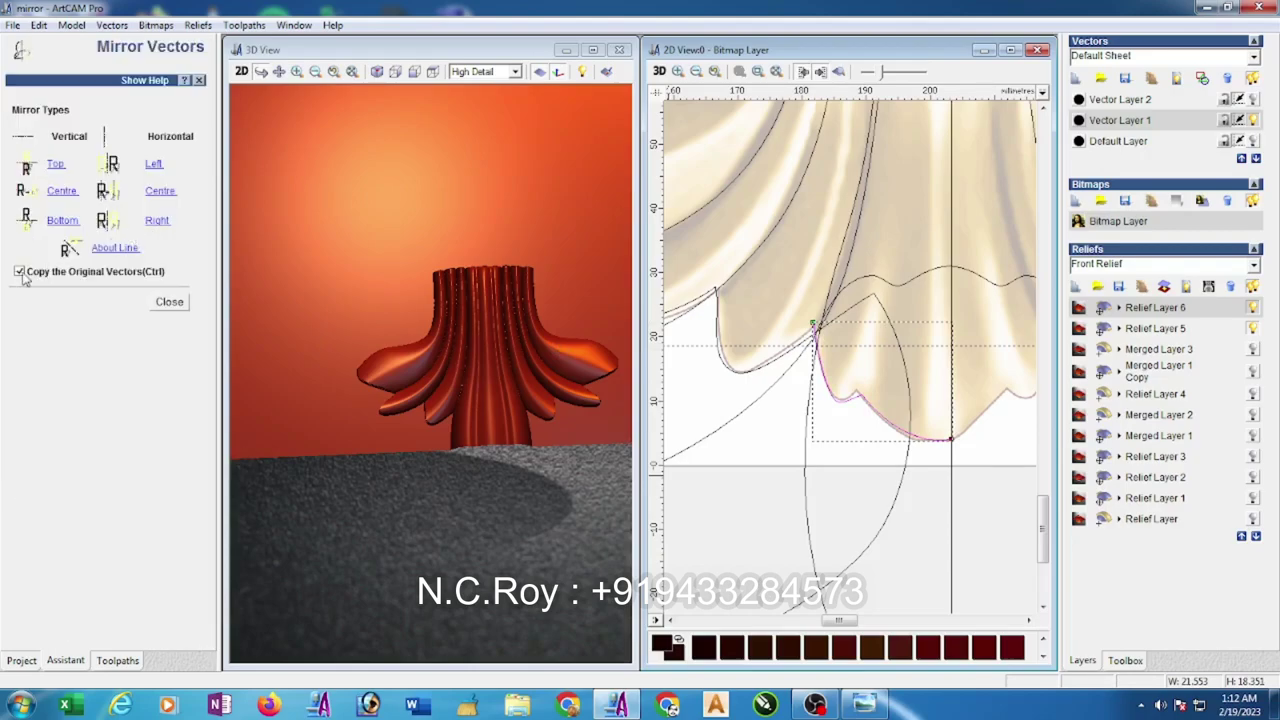
click(156, 222)
click(172, 303)
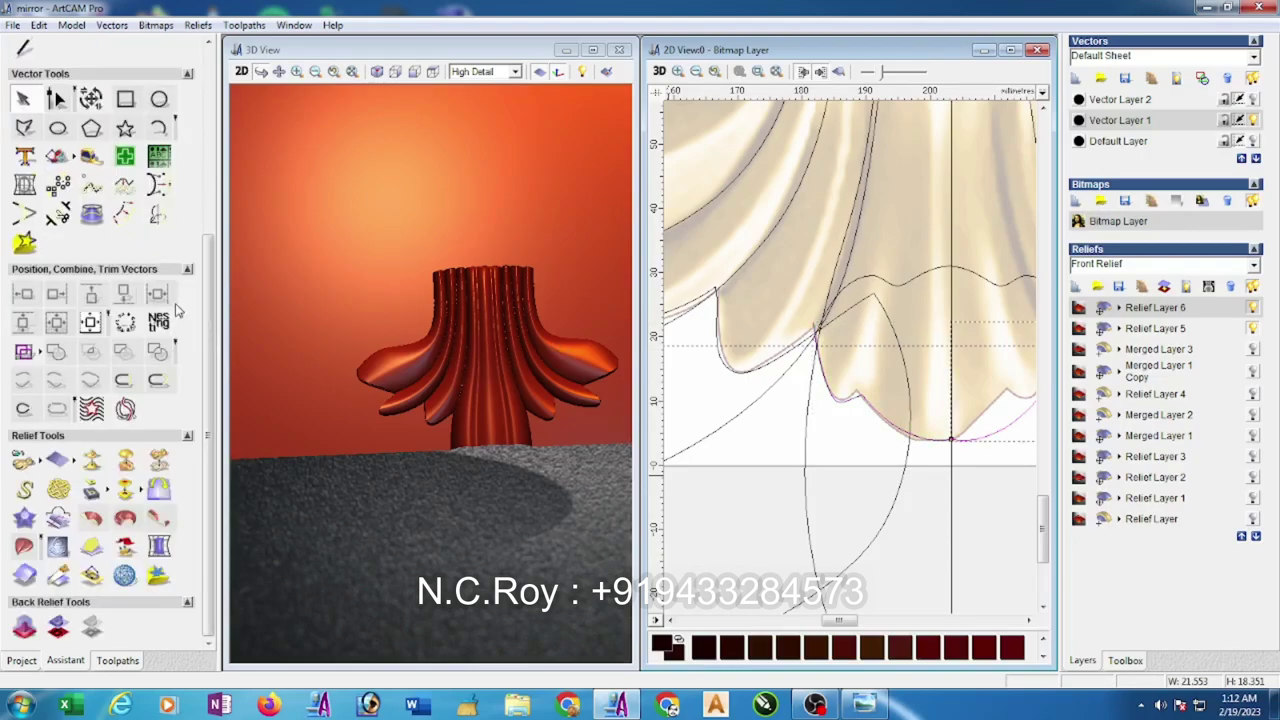
right_click(899, 432)
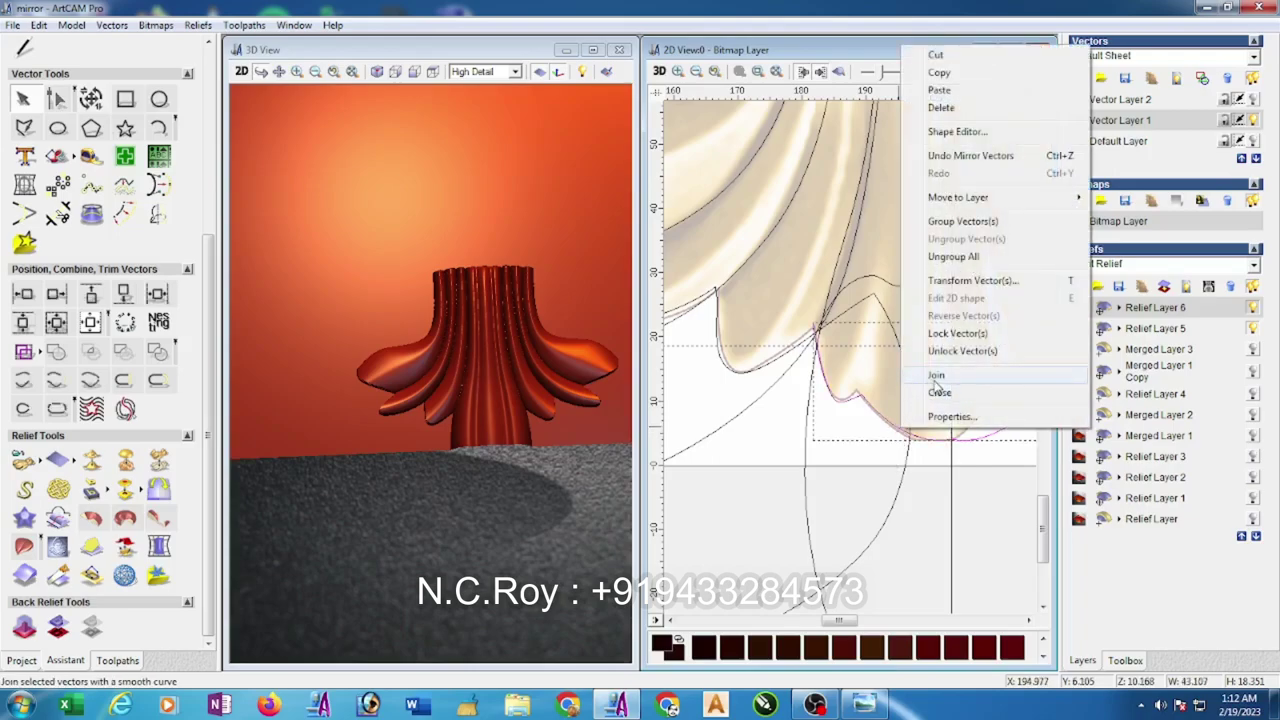
click(935, 376)
- Smooth the node where the two halves of the shell outline meet on the centre line
click(57, 98)
scroll(762, 284, down, 1)
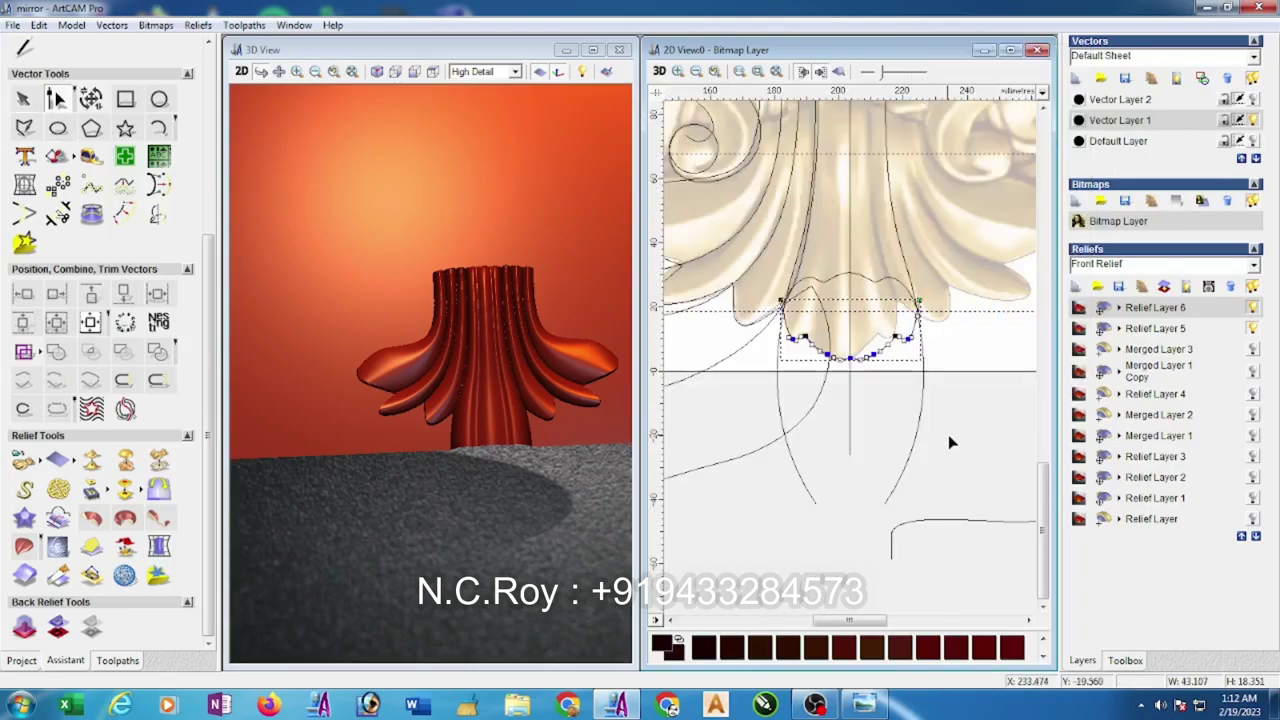
scroll(888, 386, up, 2)
scroll(757, 267, up, 2)
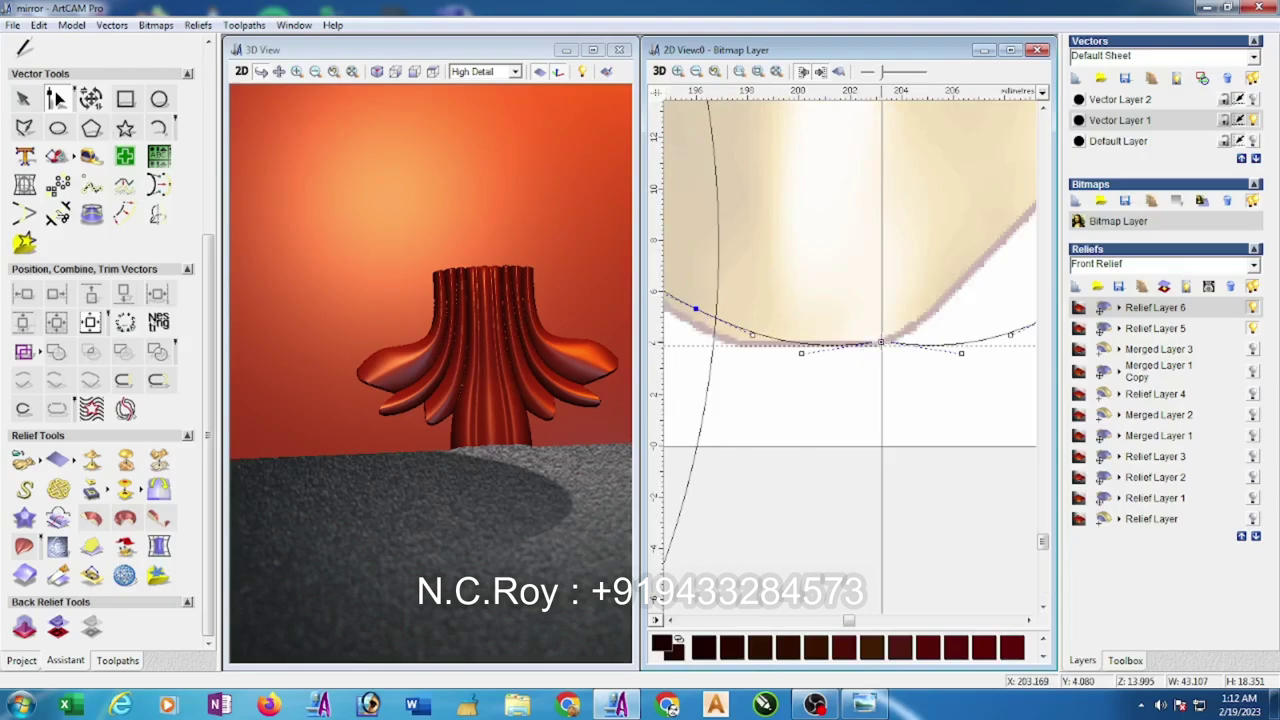
key(s)
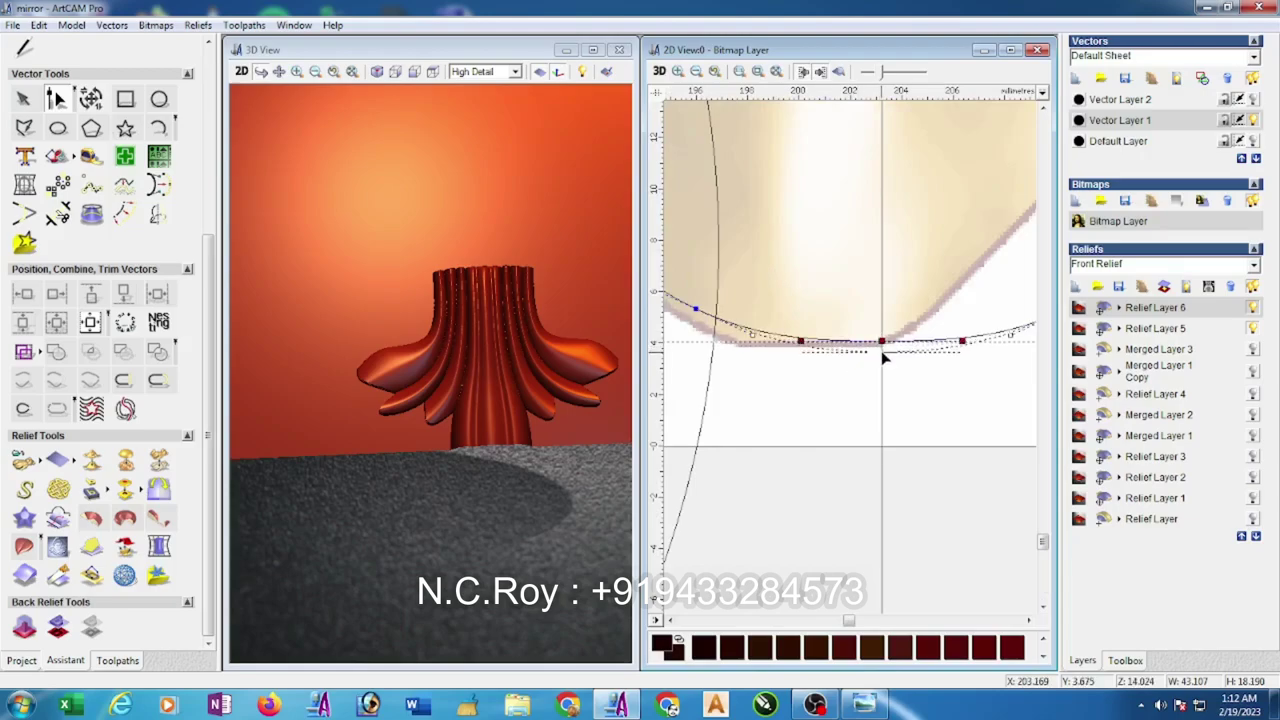
scroll(877, 375, down, 4)
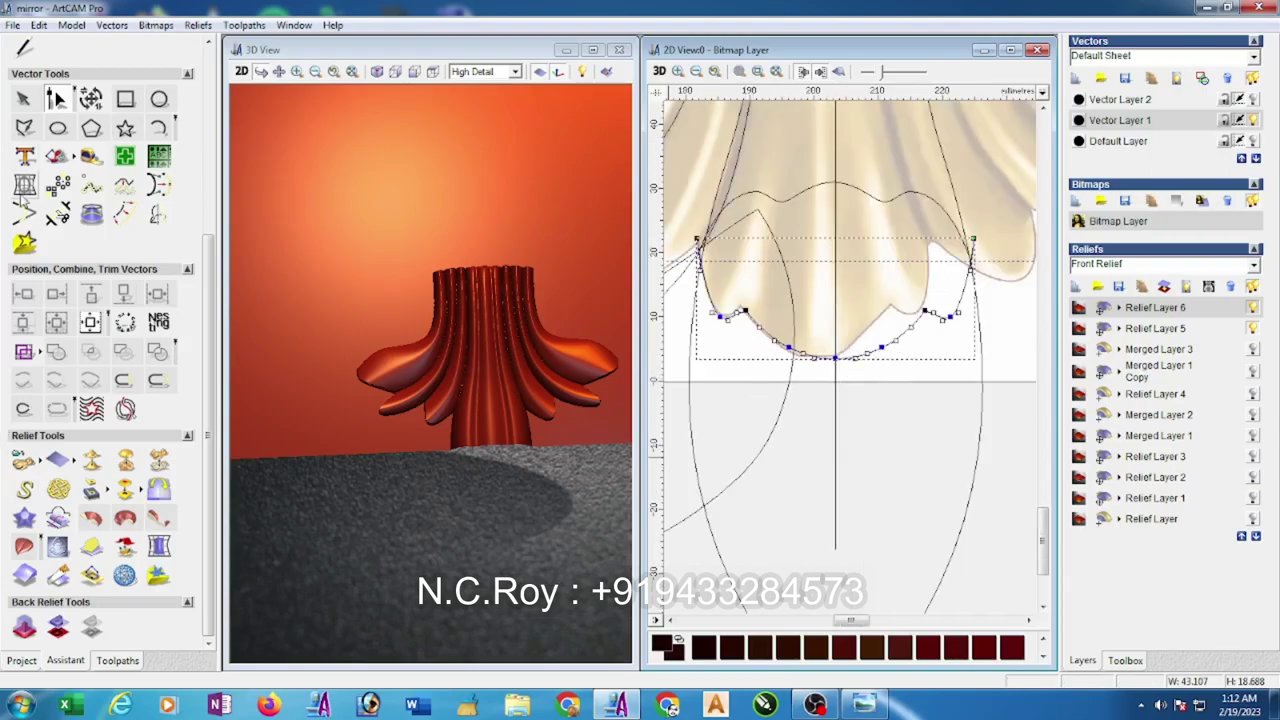
- Draw a wide loop around below the shell, from the outline's left end to its right end
click(25, 127)
mouse_move(696, 238)
mouse_down()
mouse_move(938, 547)
mouse_move(1022, 297)
mouse_move(973, 238)
mouse_up()
key(Escape)
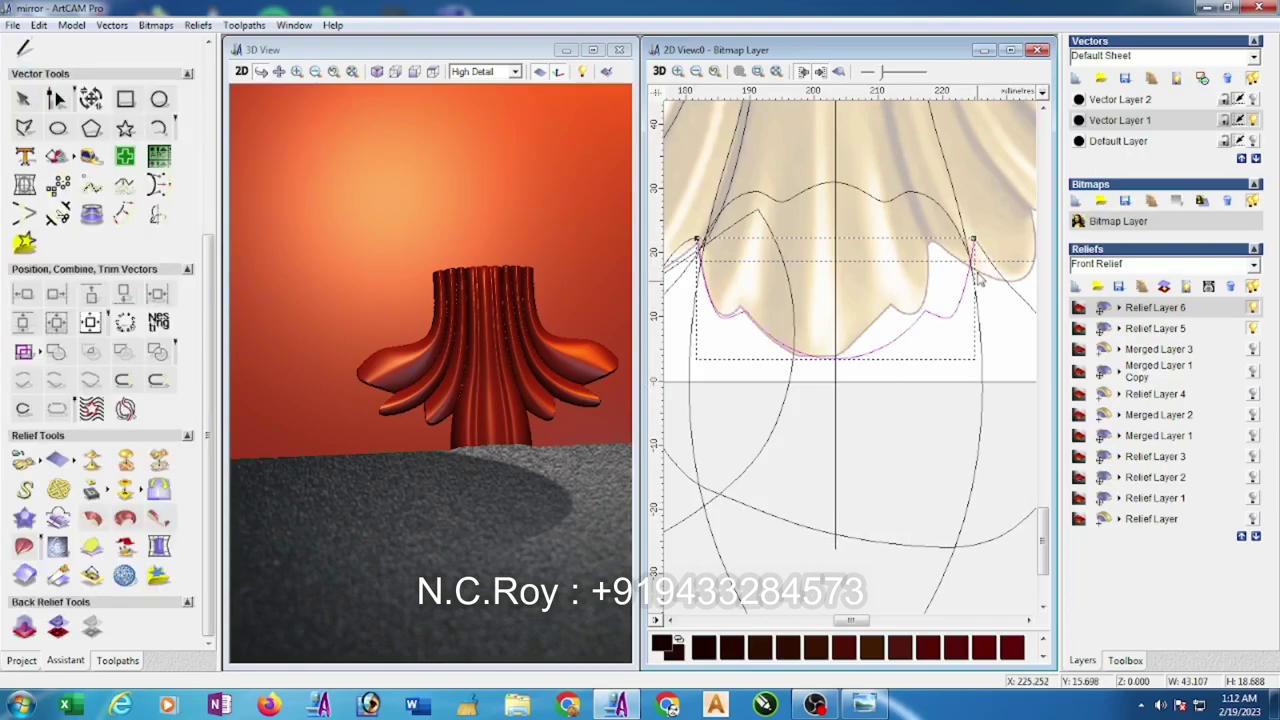
- Join the outer loop with the scalloped shell outline and close them into a single vector
click(963, 298)
click(1011, 289)
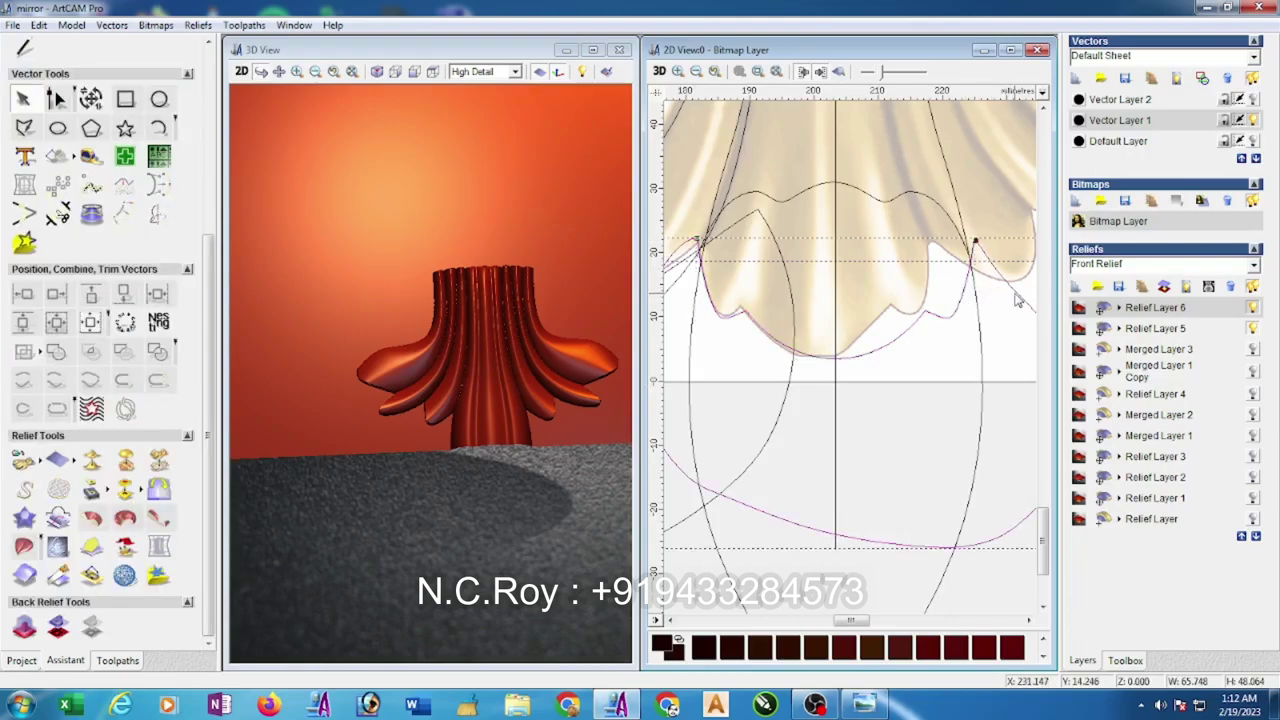
right_click(960, 305)
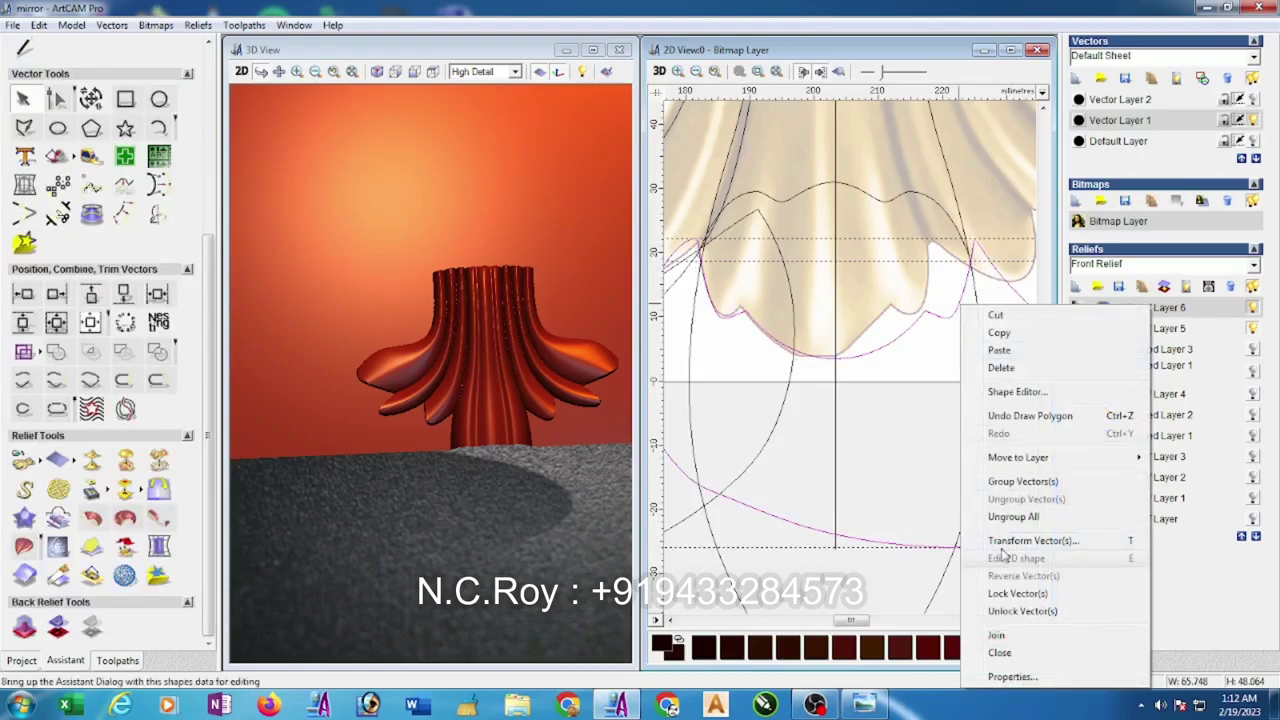
click(1000, 637)
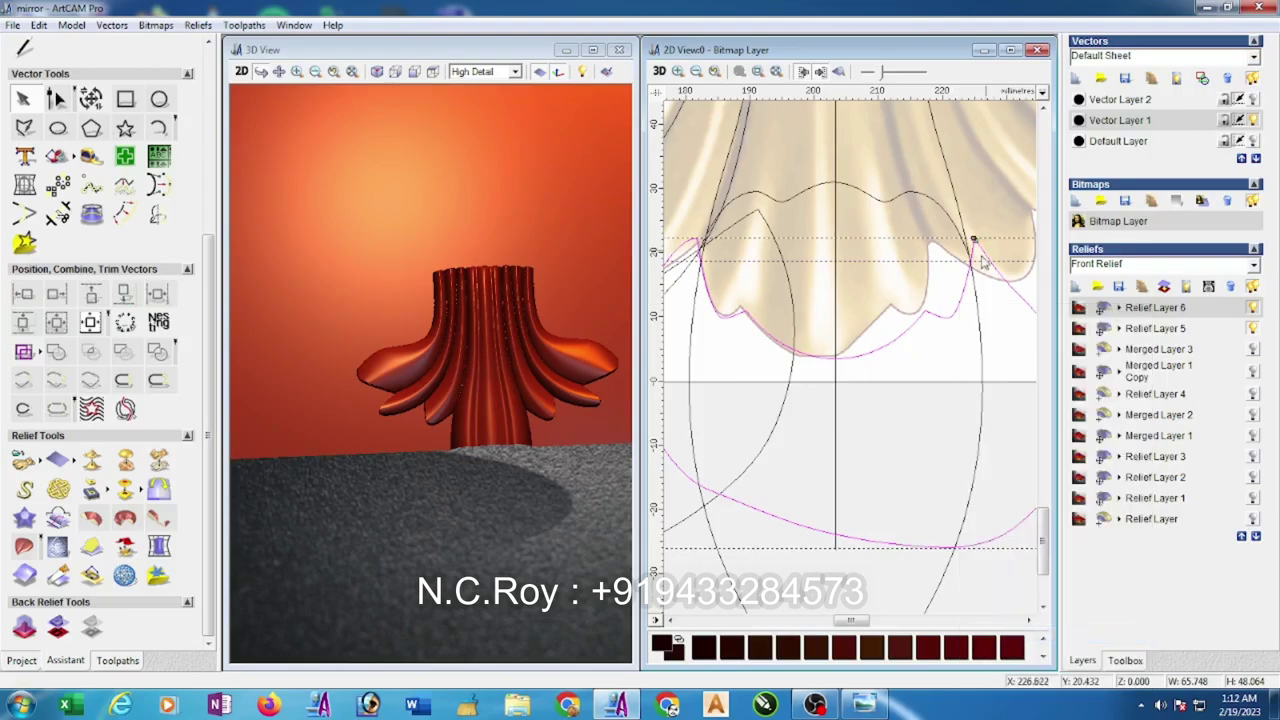
right_click(1008, 283)
click(1046, 630)
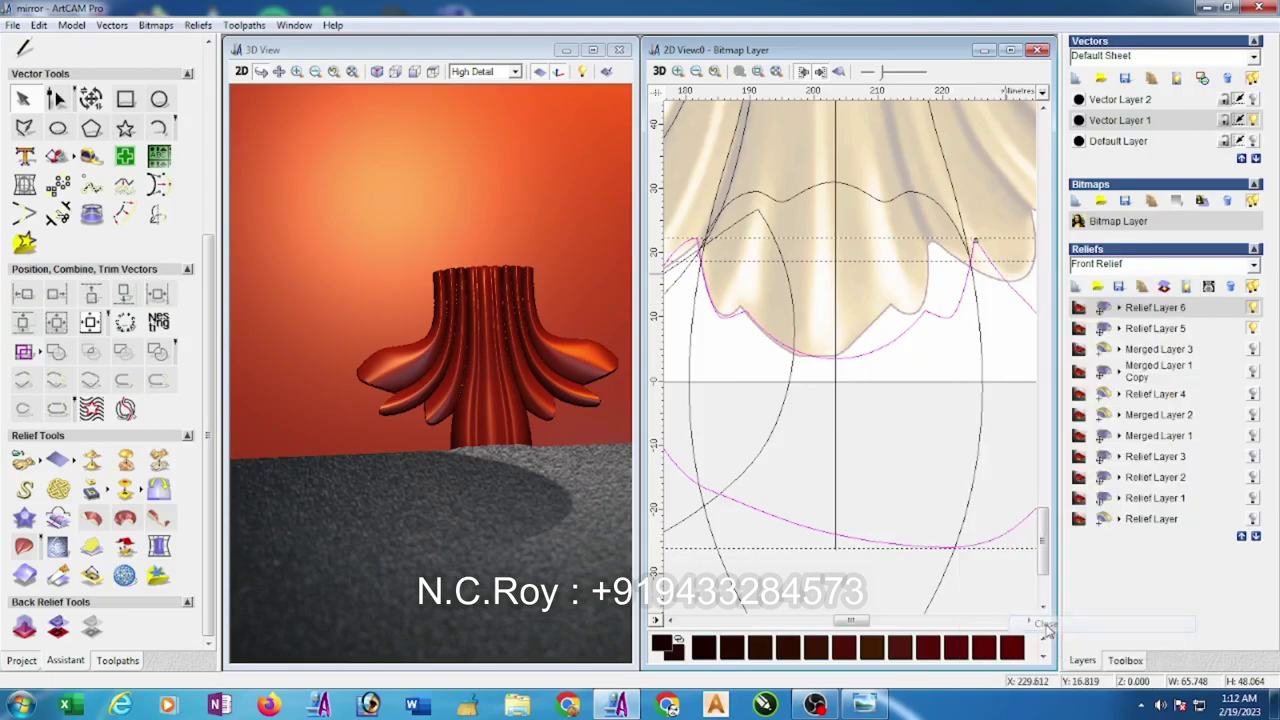
- Show the relief preview and reshape the outline's left notch so it follows the groove of the swept shell
click(838, 71)
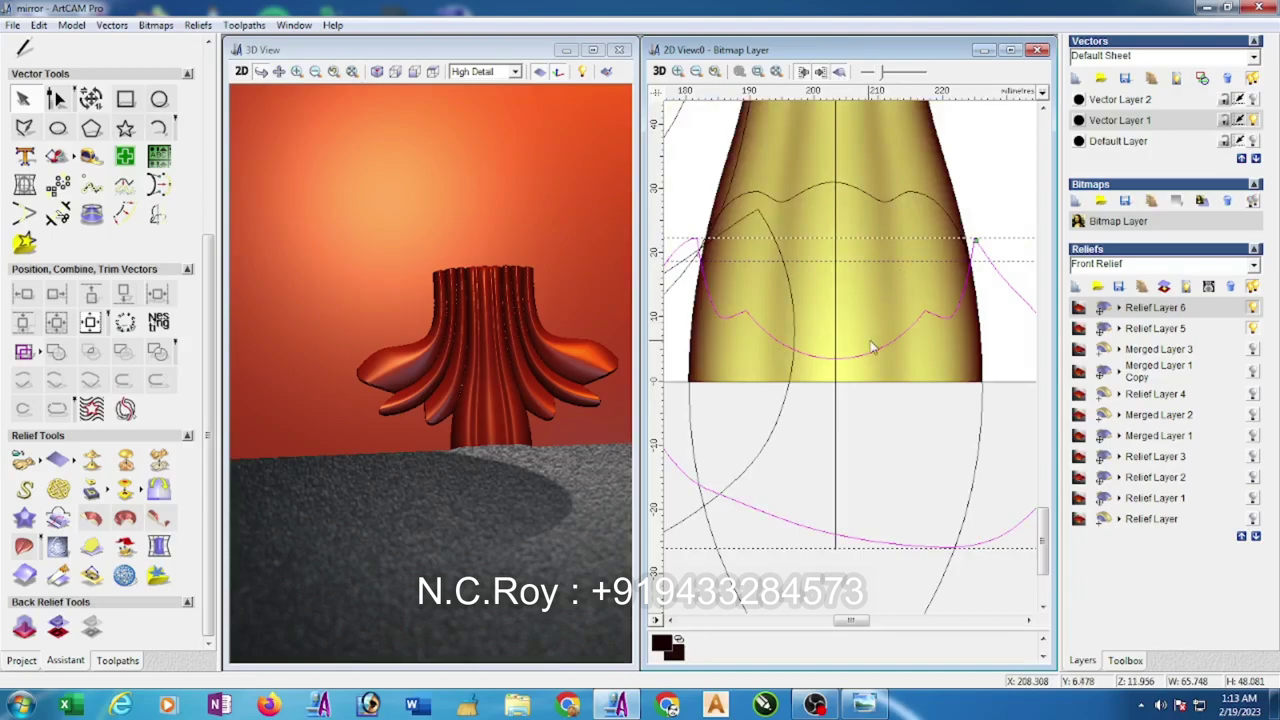
click(56, 99)
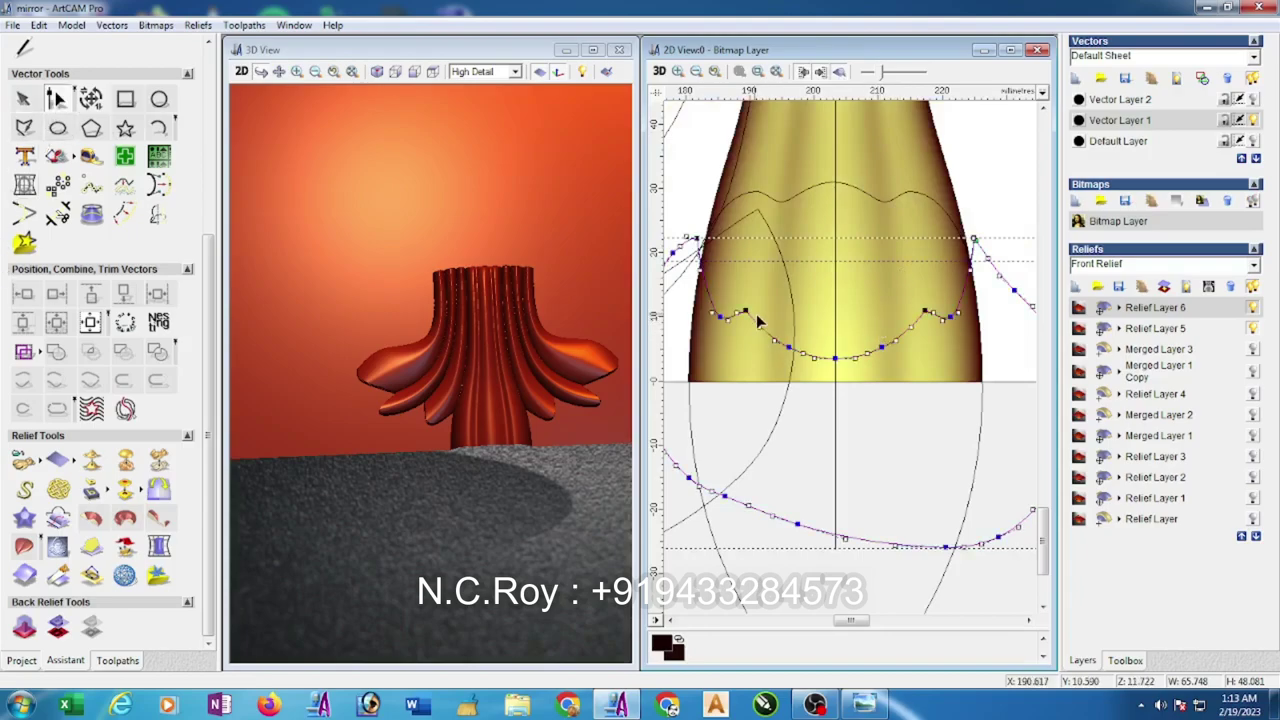
drag(760, 310, 769, 313)
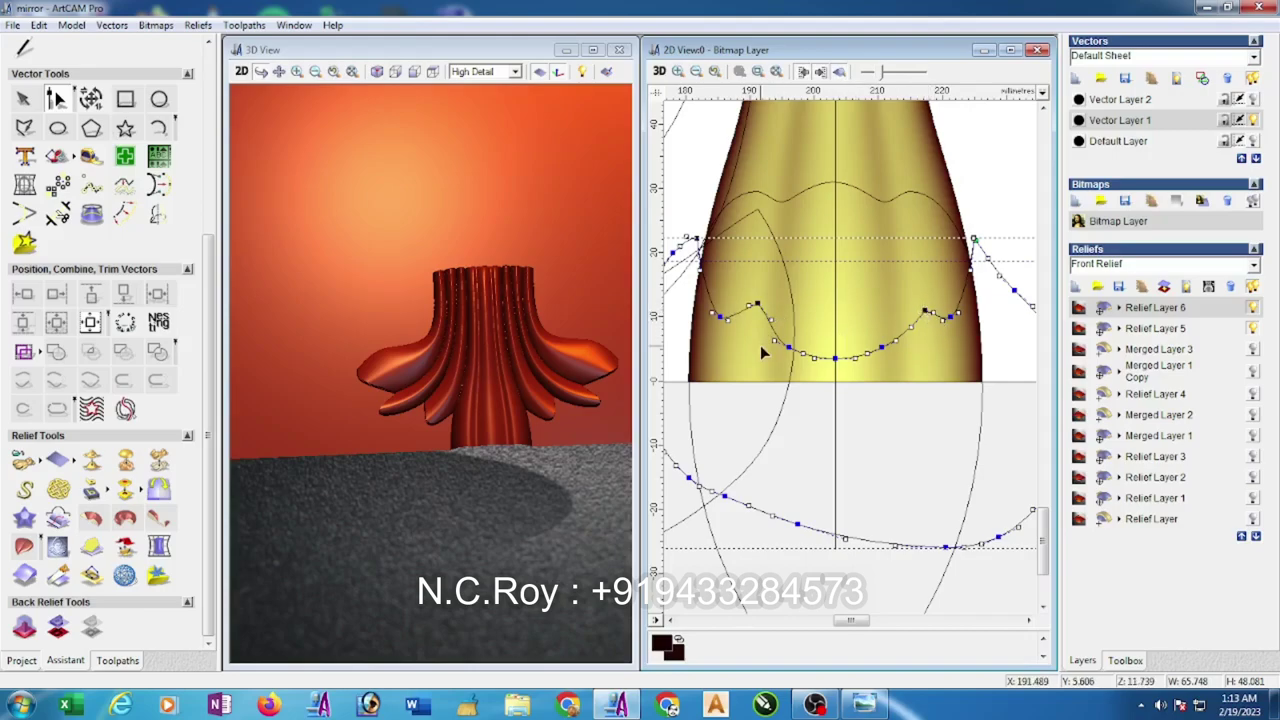
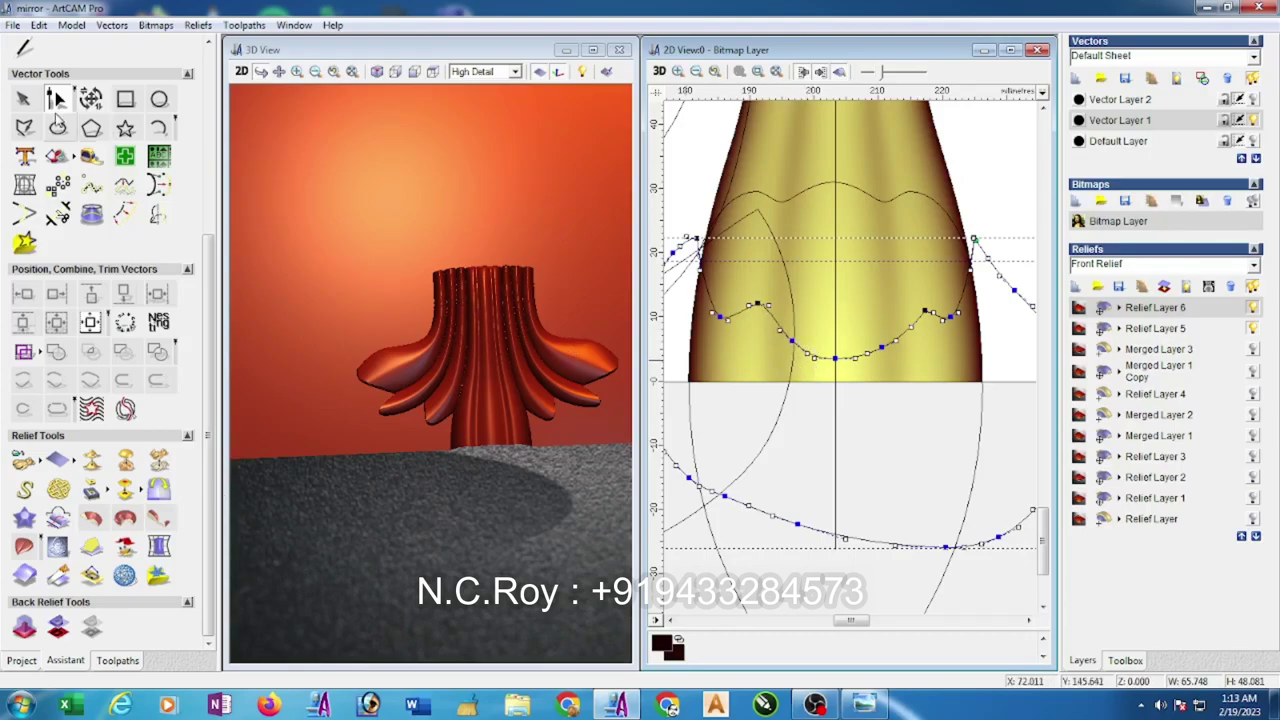
- Zero the shell relief inside the closed scalloped vector and mirror-merge the trimmed relief left over right
click(23, 100)
right_click(845, 308)
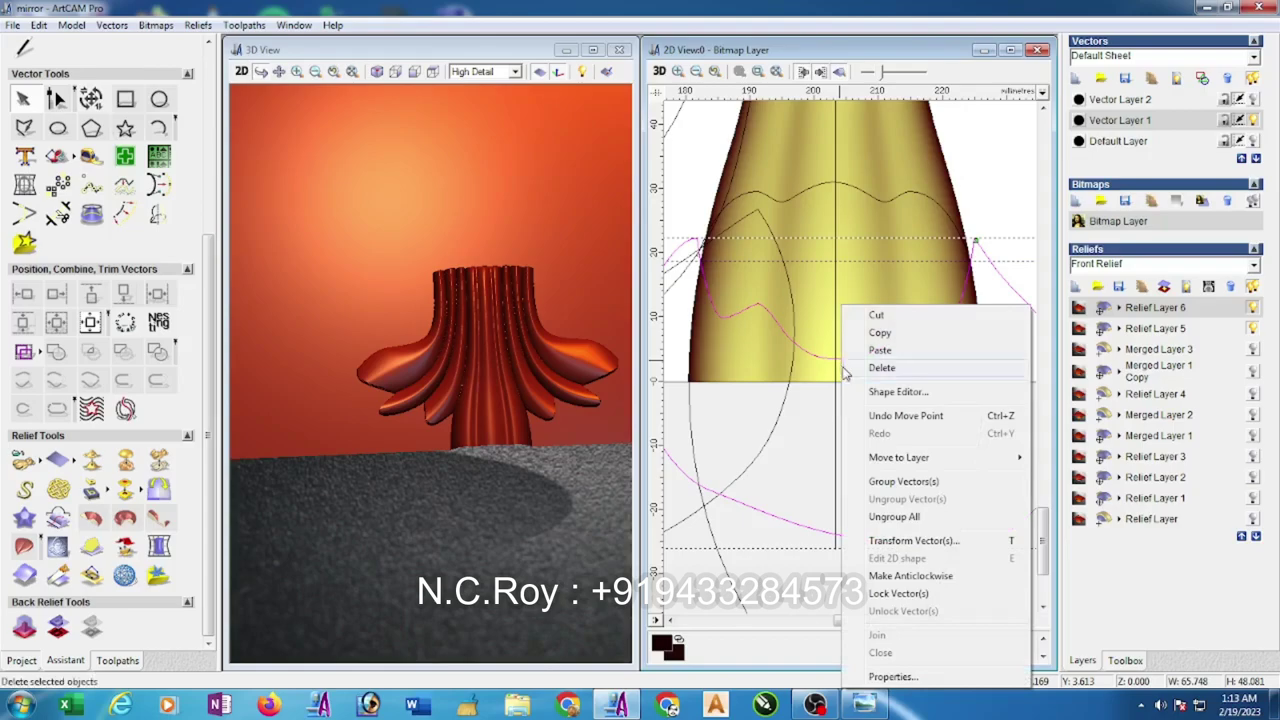
click(886, 392)
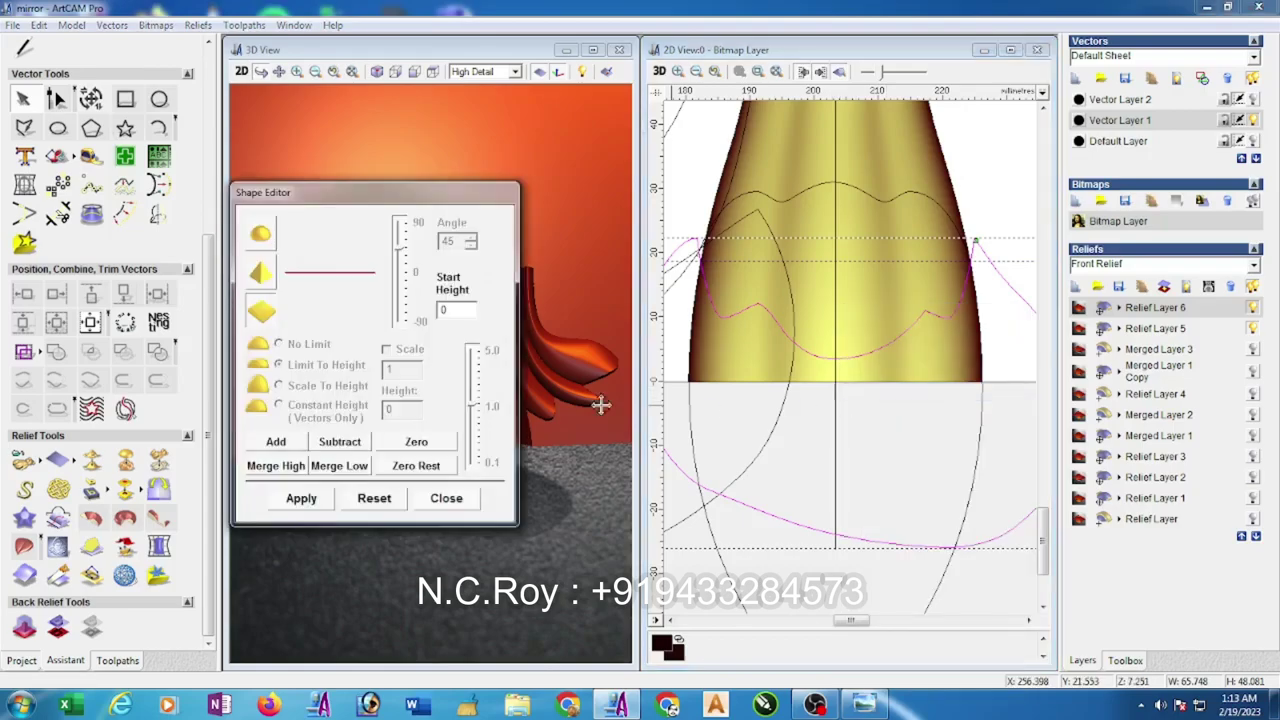
click(446, 498)
scroll(463, 508, up, 5)
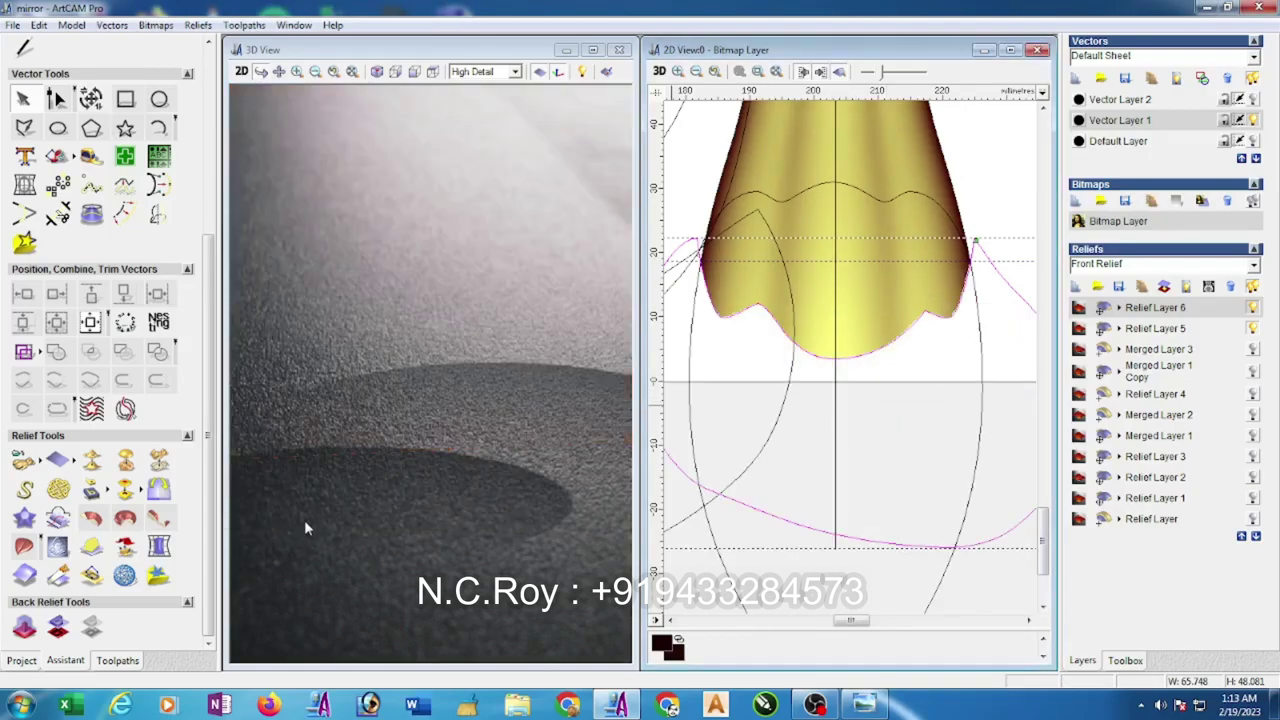
click(157, 490)
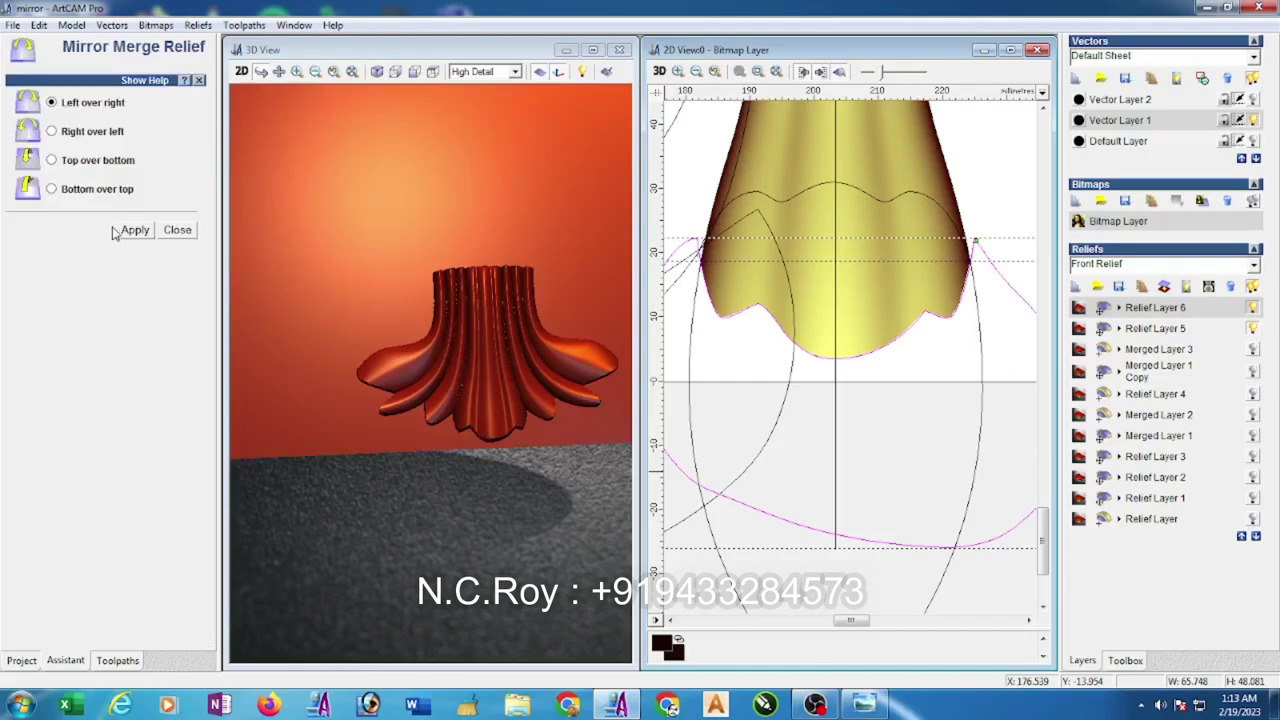
click(188, 232)
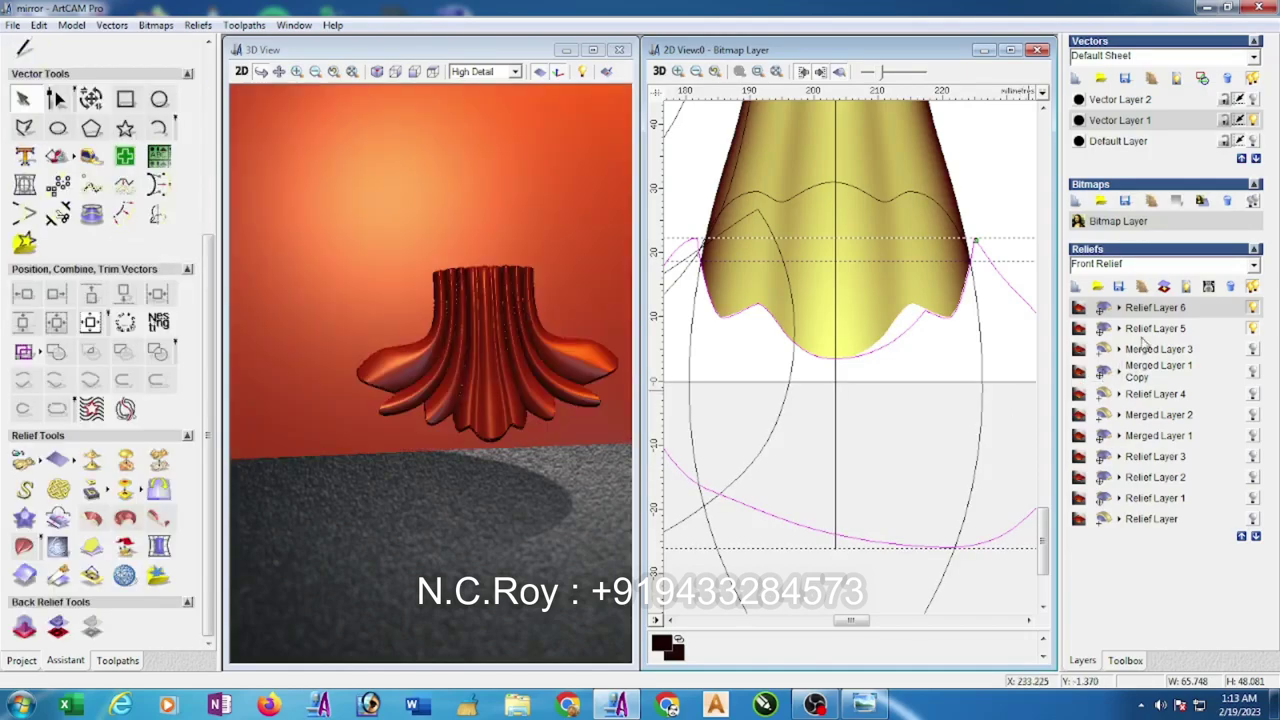
- Scale the relief height of the whole shell layer, Relief Layer 6, to a new value
click(159, 460)
click(515, 288)
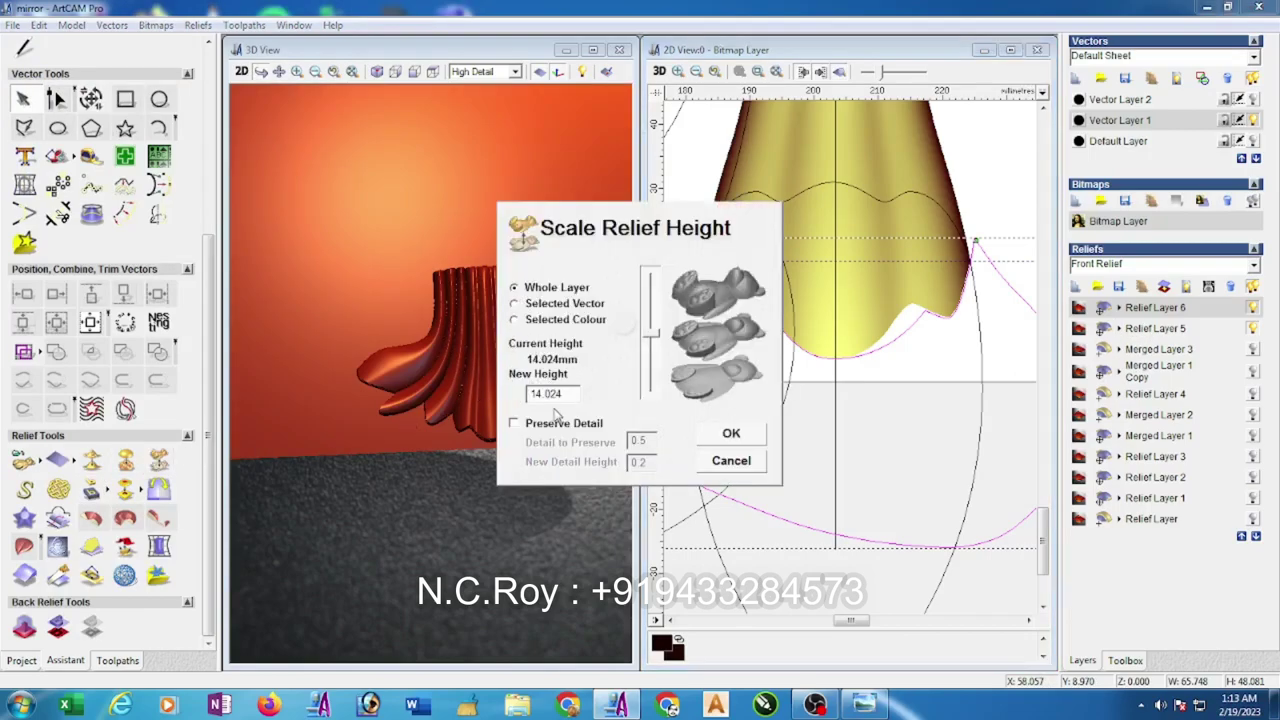
double_click(578, 397)
text(1)
click(724, 438)
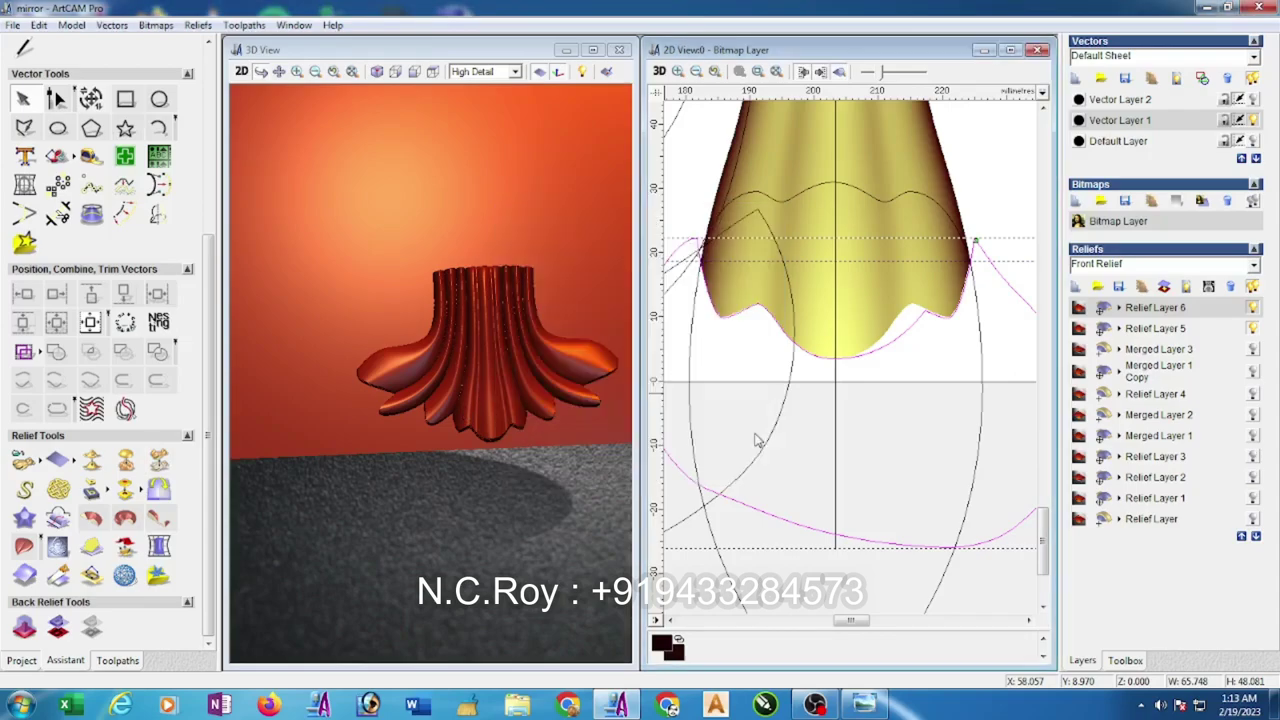
- Check the current relief height of the side leaves on Relief Layer 5
click(1170, 330)
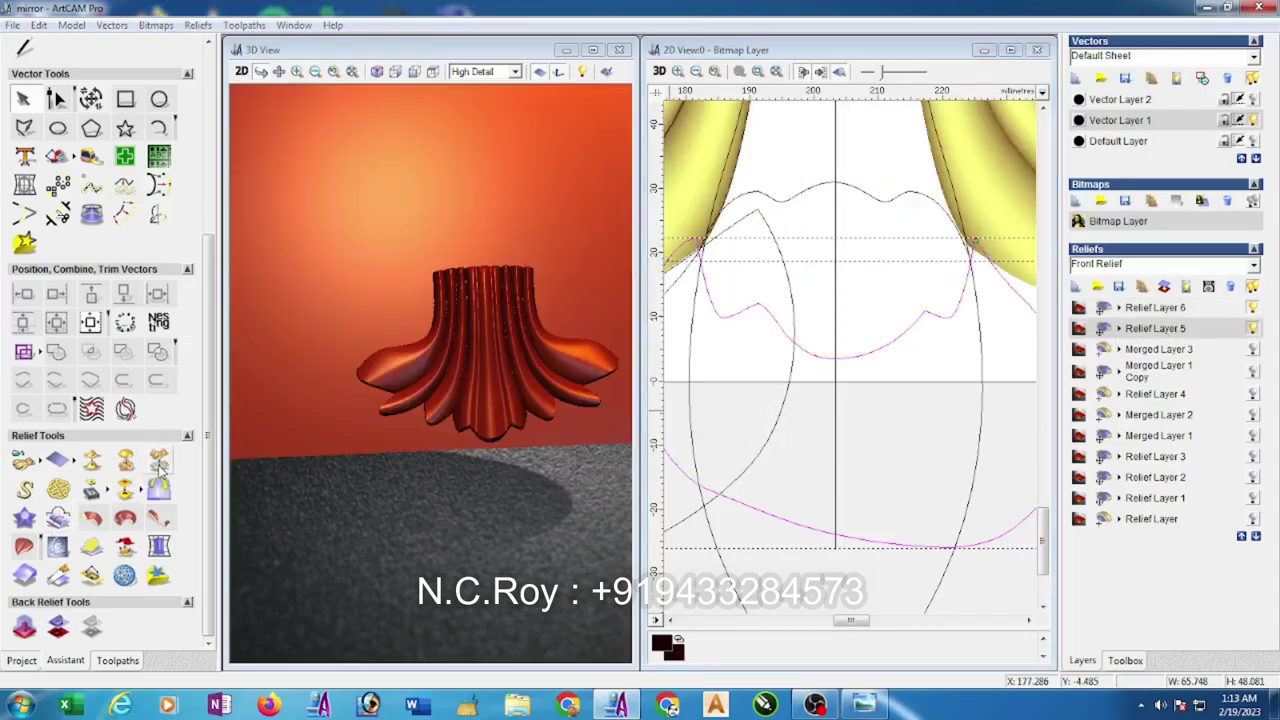
click(159, 461)
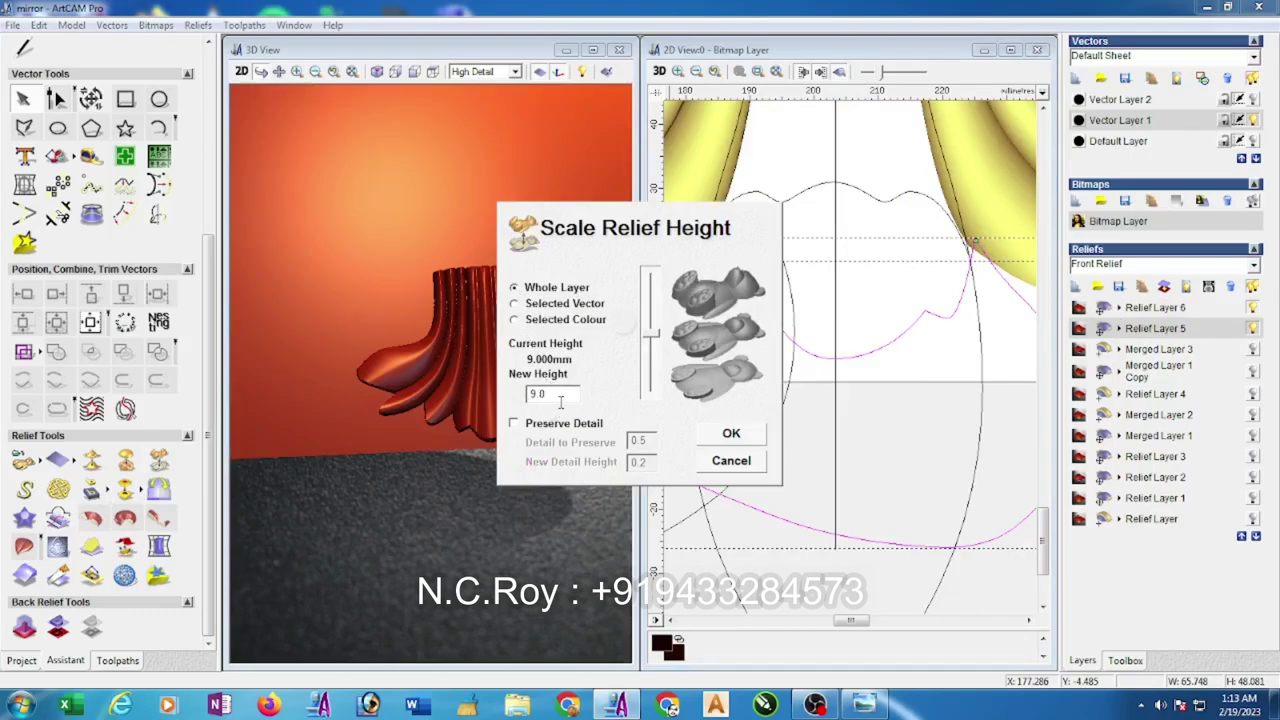
click(731, 461)
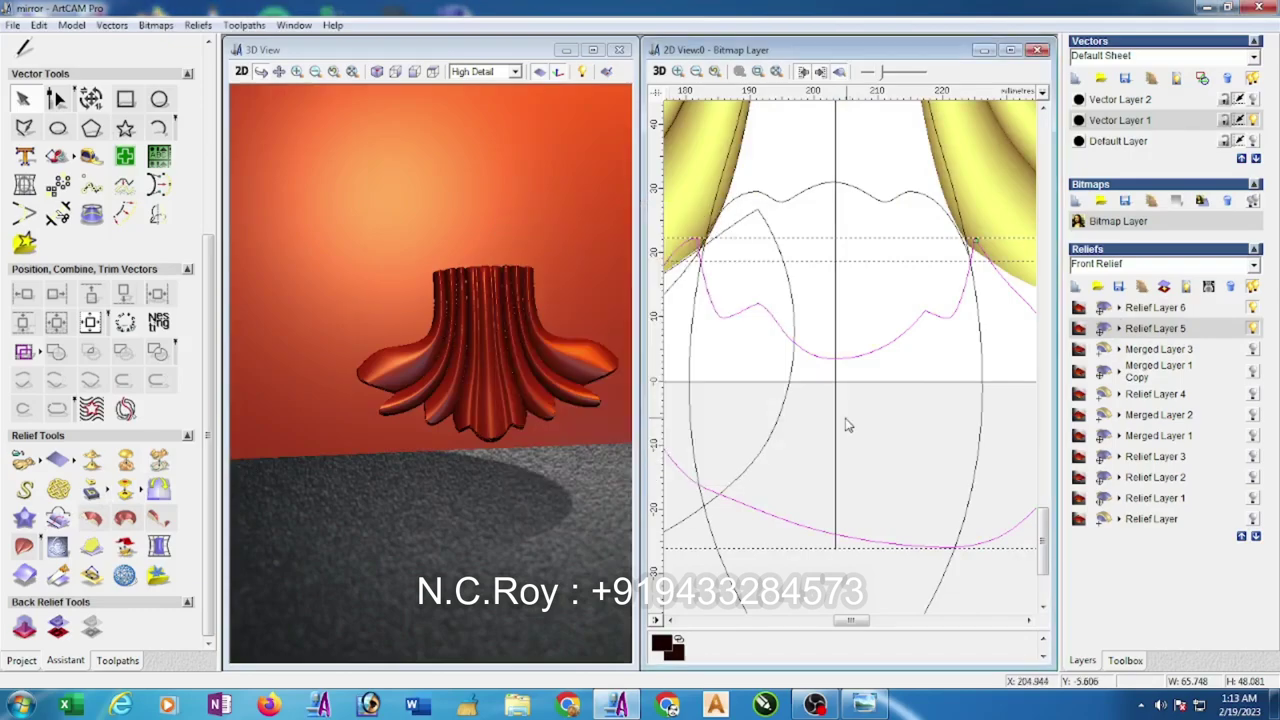
- Create a vector boundary around the side leaves of Relief Layer 5, using a height range with minimum height 0
click(91, 577)
click(92, 173)
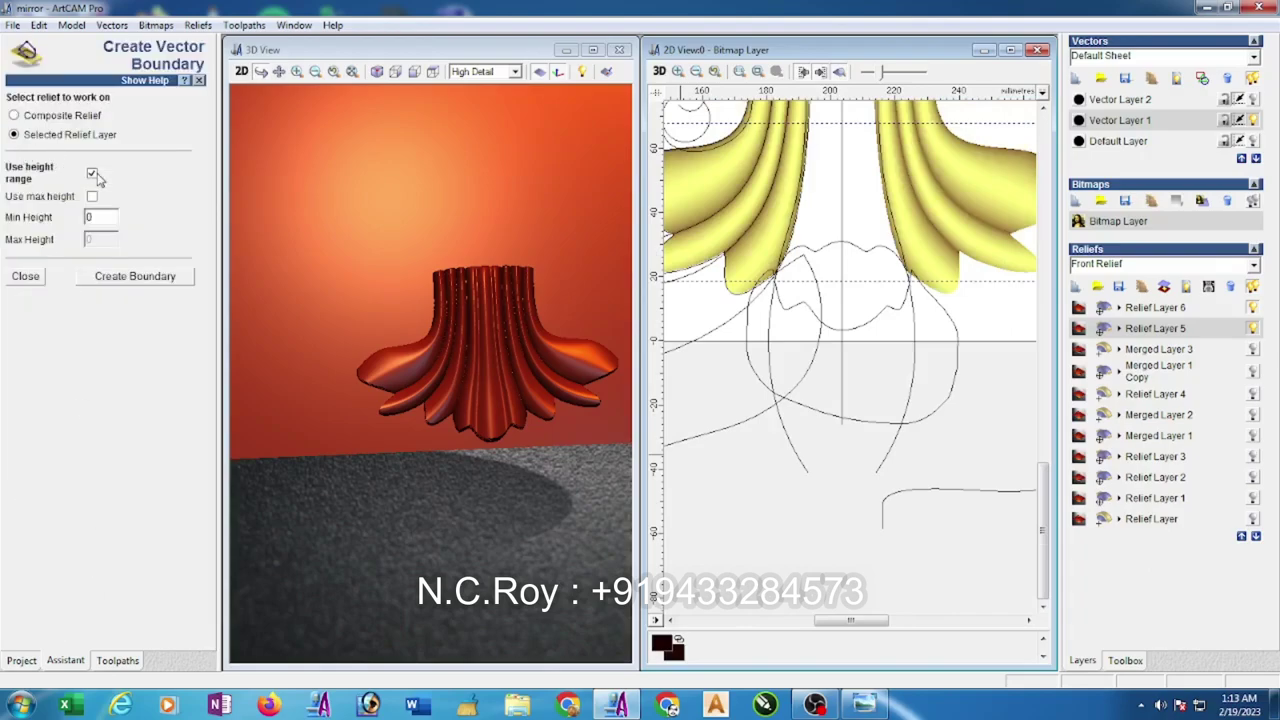
click(152, 281)
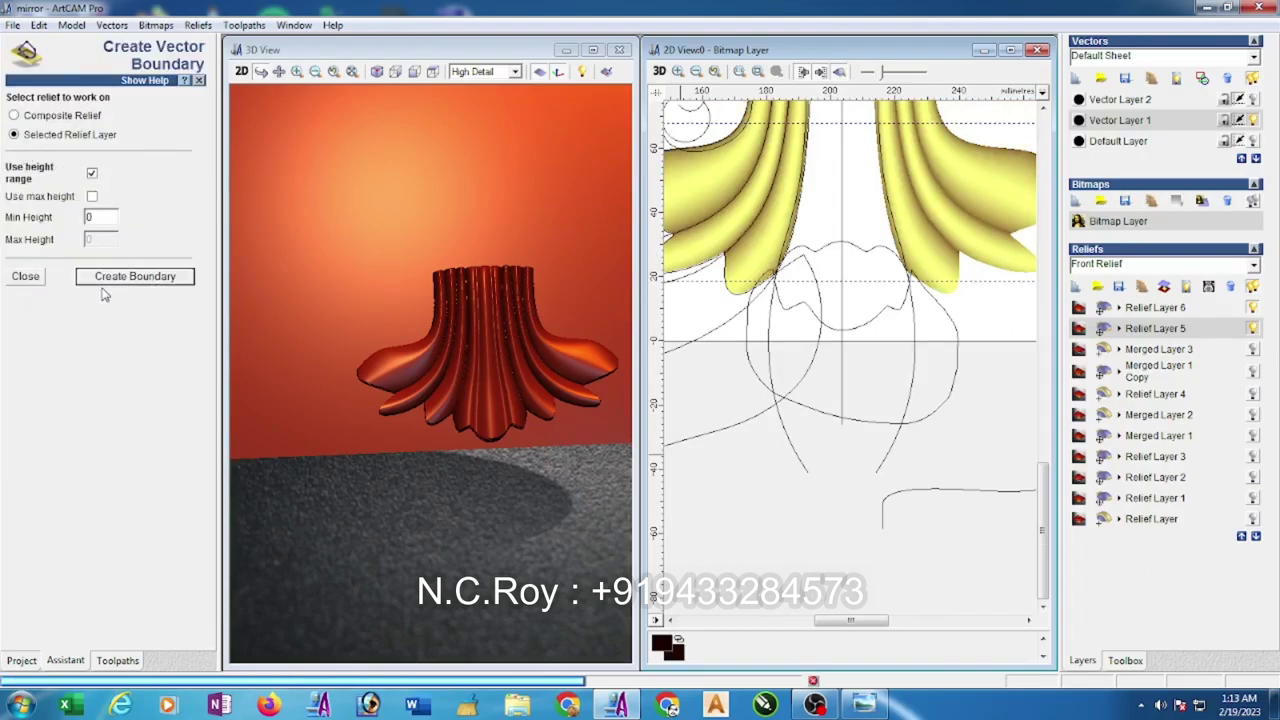
click(26, 276)
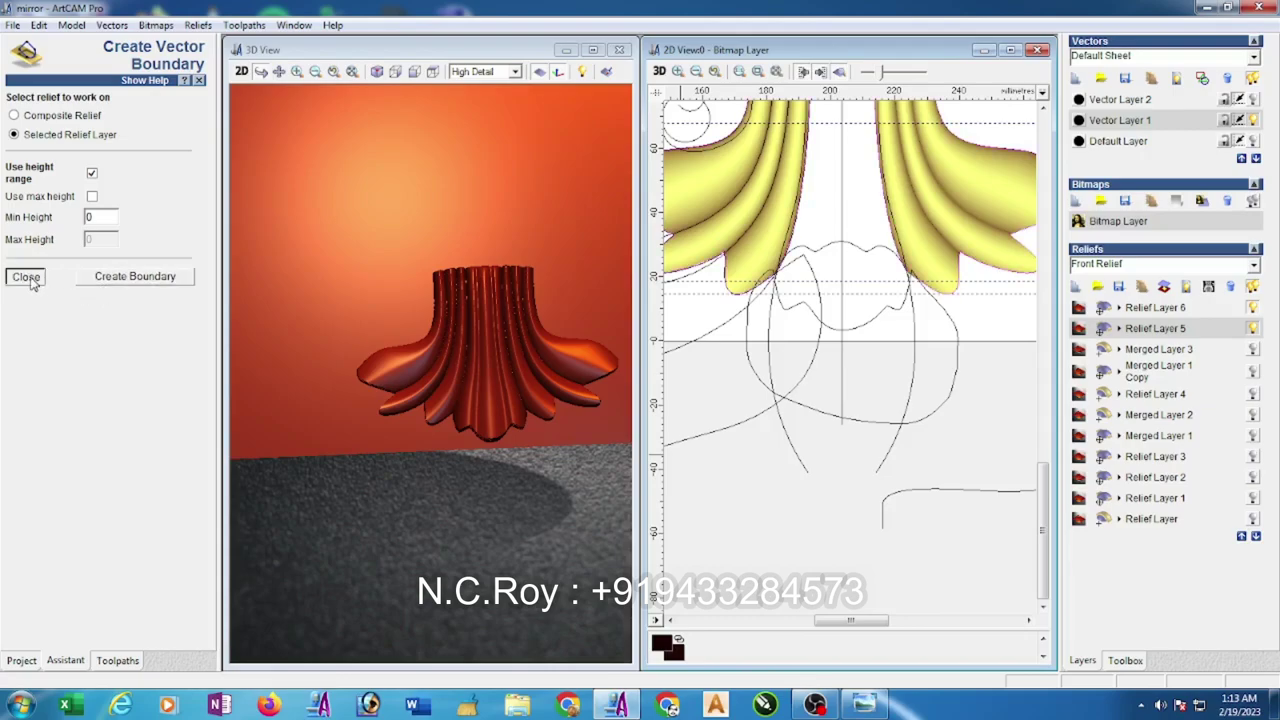
- Raise both side leaves by adding a flat shape with start height 6 inside their boundary vectors
scroll(843, 530, down, 2)
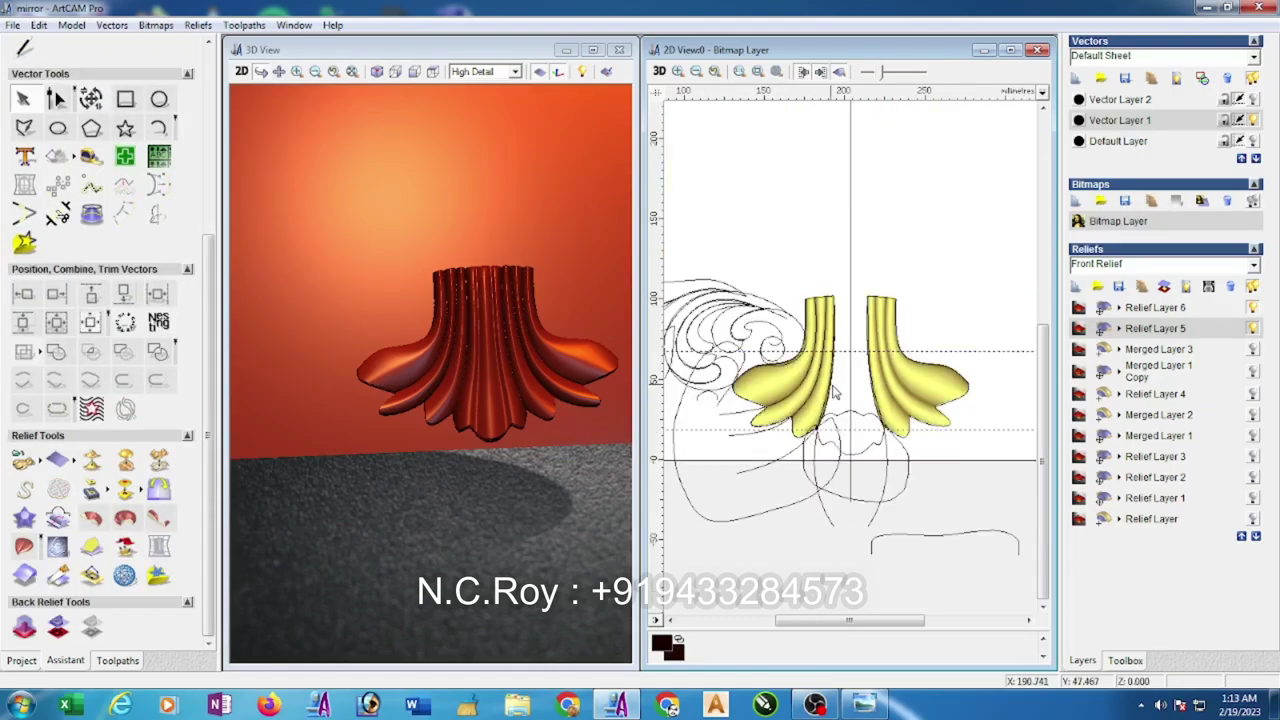
shift+click(880, 410)
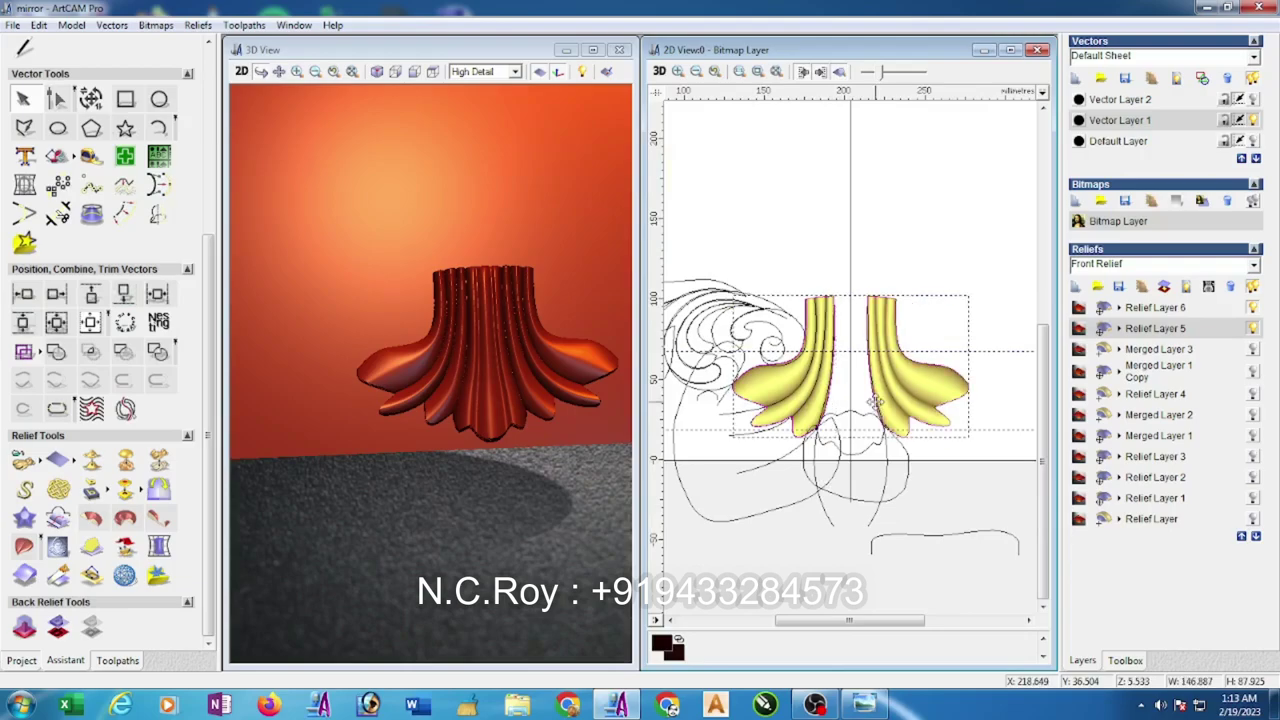
right_click(878, 405)
click(915, 107)
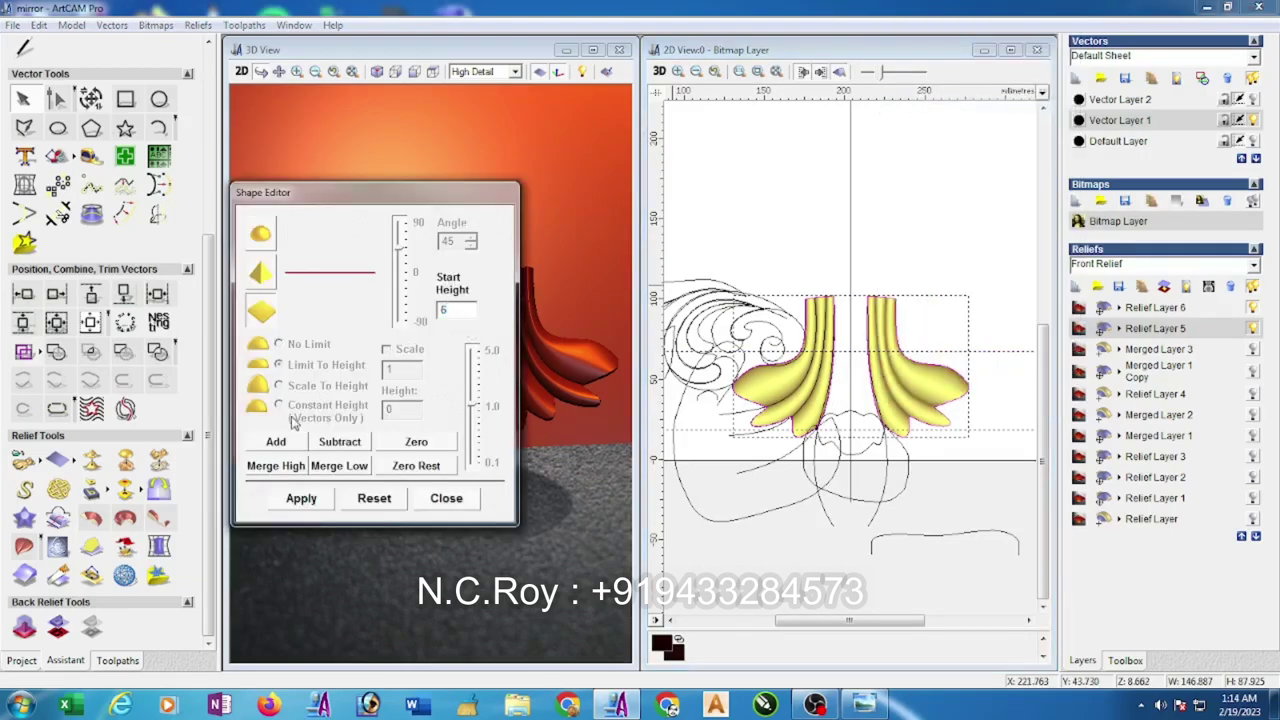
click(276, 443)
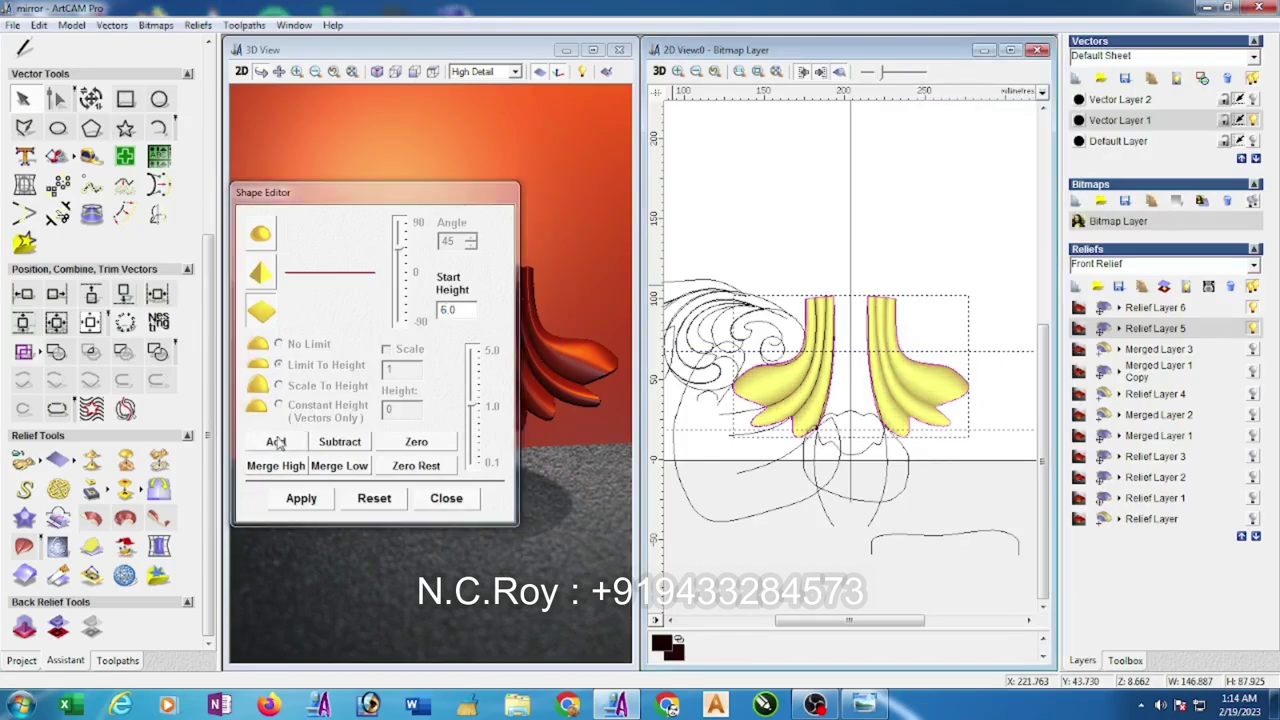
click(466, 500)
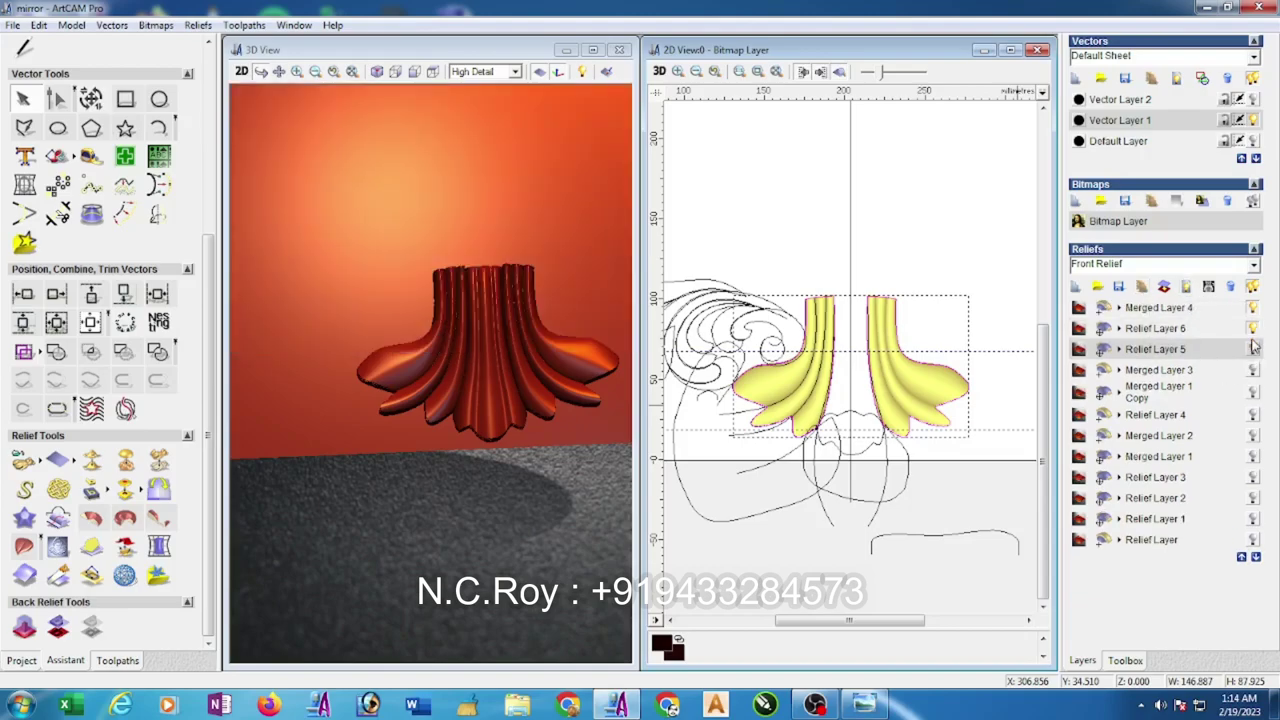
- Merge Relief Layers 5 and 6 into a new layer with the originals hidden, and change the merged layer's combine mode
click(1253, 329)
click(1163, 312)
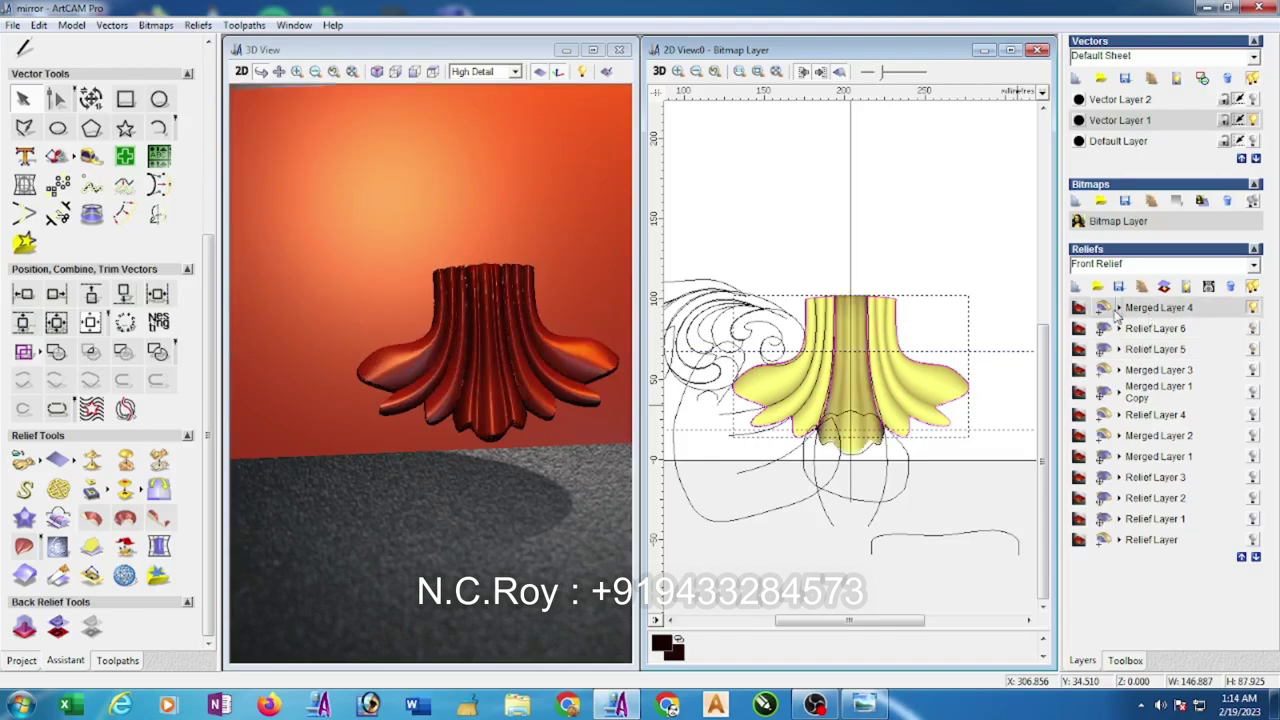
click(1120, 312)
click(1165, 311)
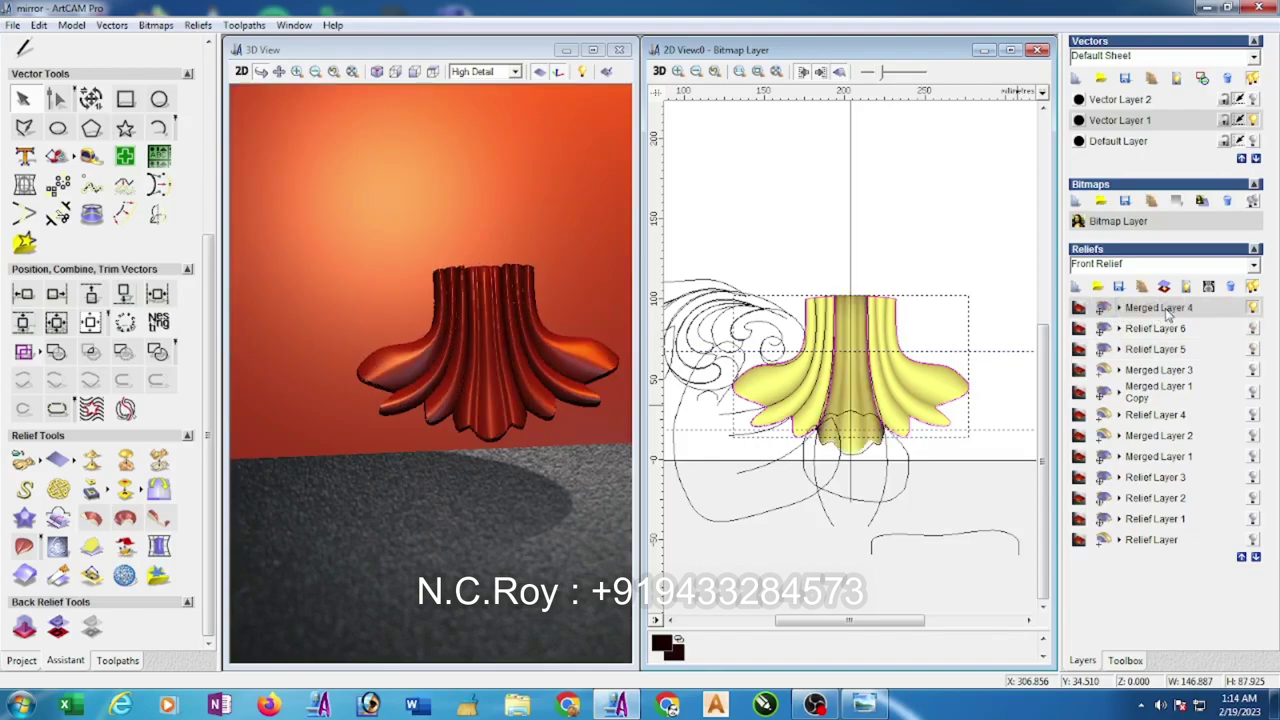
- Show the frame relief on Merged Layer 3 and move it up to directly below Merged Layer 4
click(1162, 372)
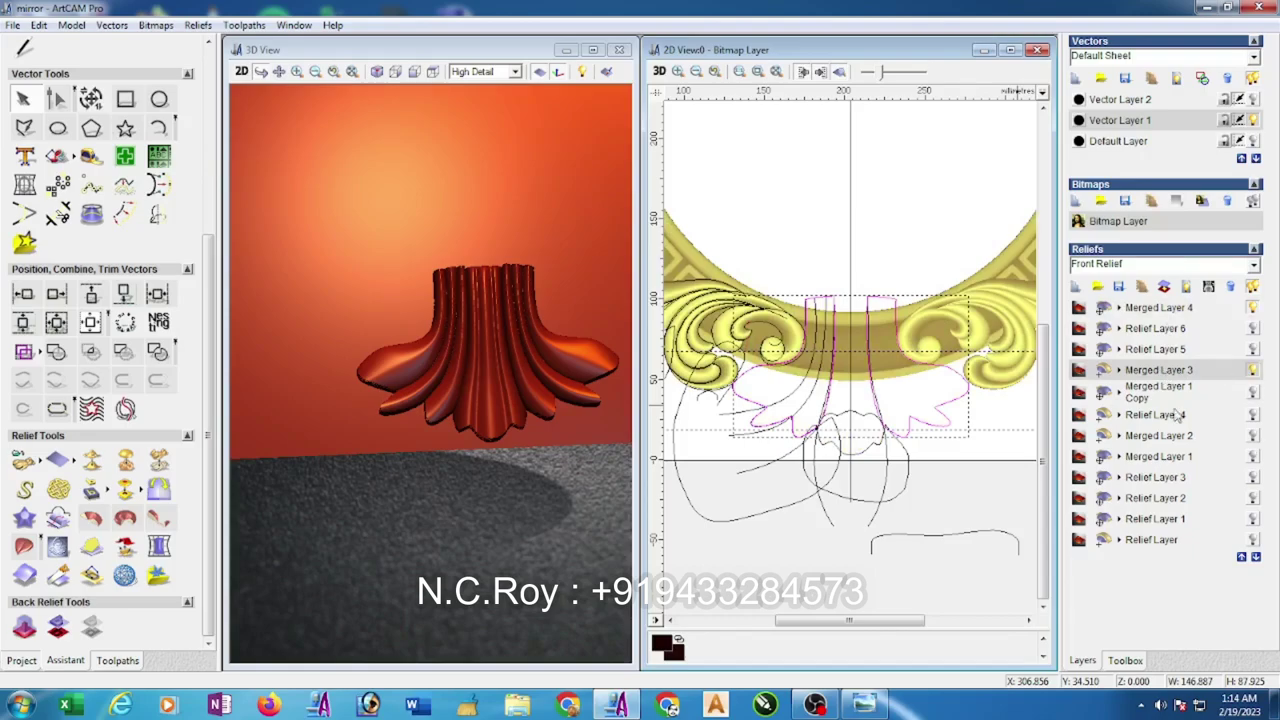
click(1240, 559)
click(1240, 559)
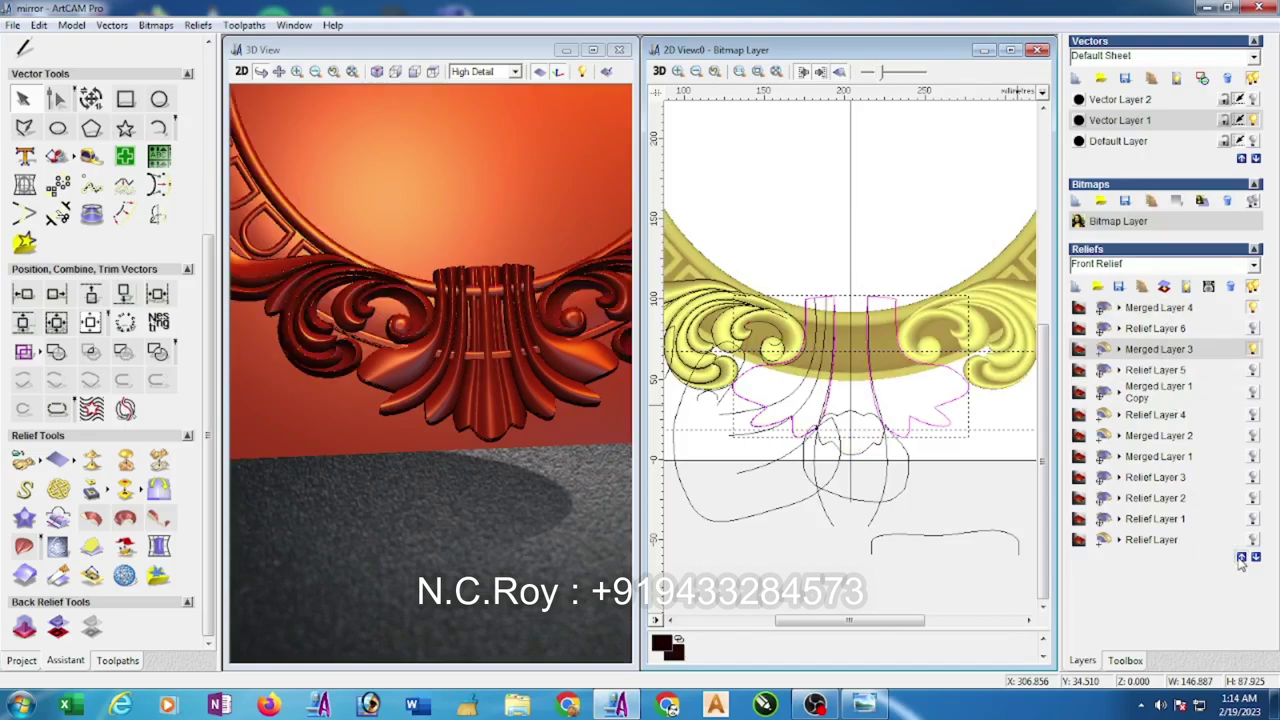
click(1240, 559)
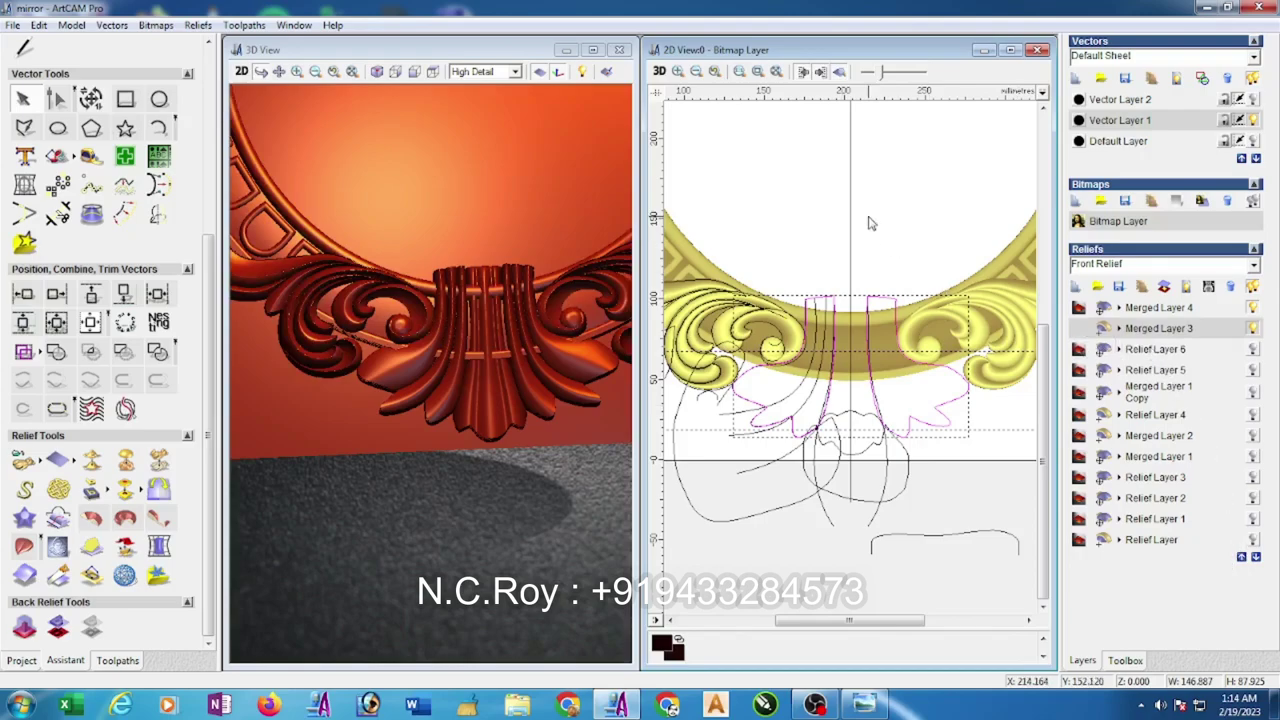
- Add a new relief layer between Merged Layers 4 and 3, and replace the visible Vector Layer 1 with a new vector layer
click(933, 217)
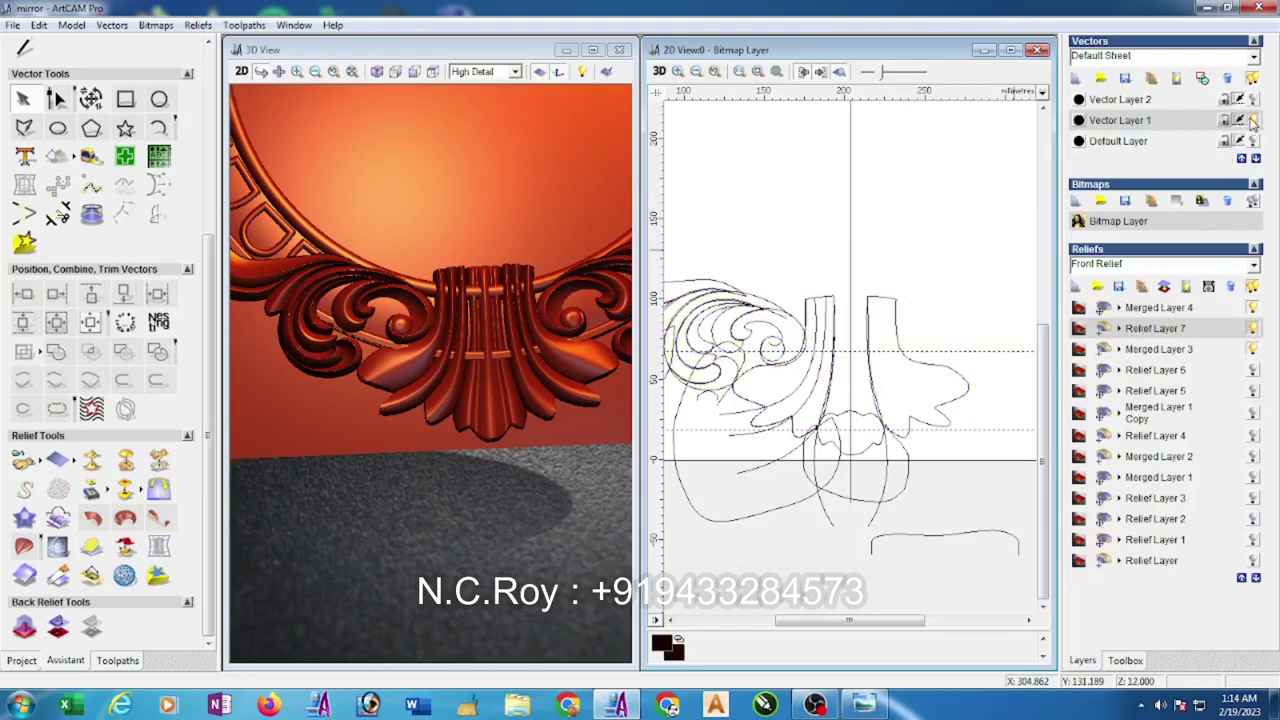
click(1253, 120)
click(1122, 101)
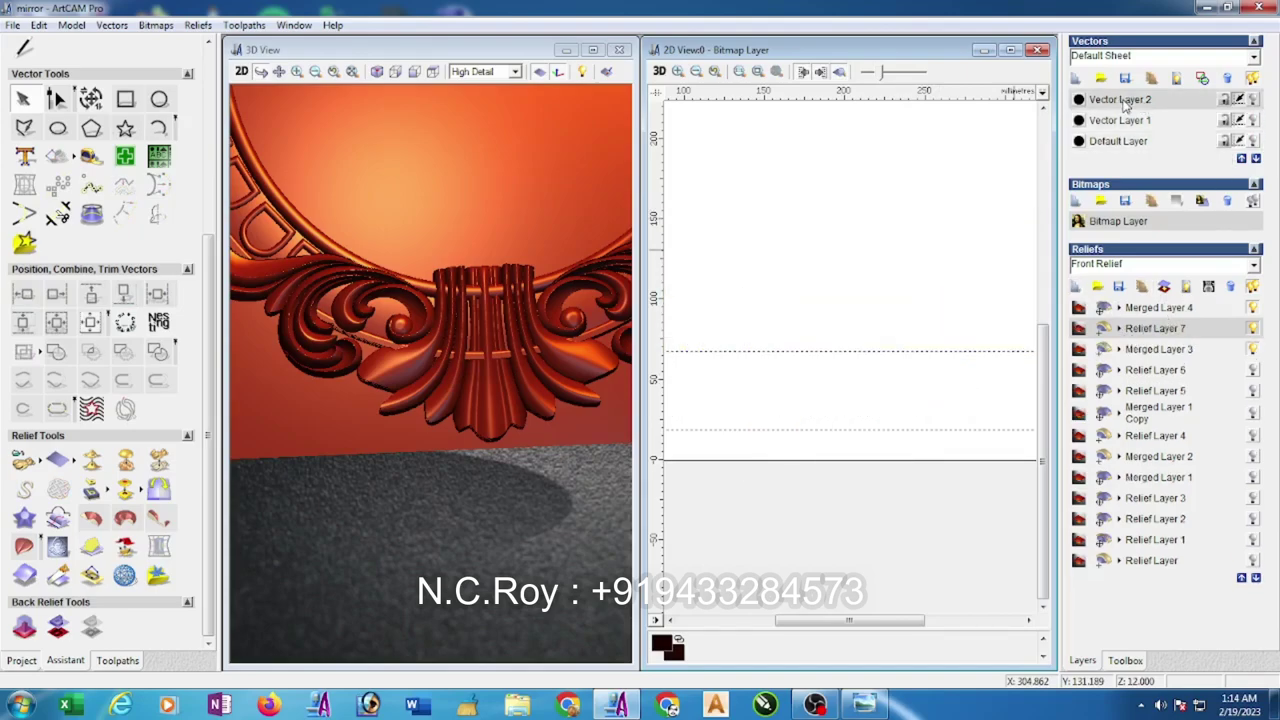
click(1077, 79)
- Create a vector boundary around the whole ornament on Merged Layer 4, using a height range with minimum height 0
click(1150, 330)
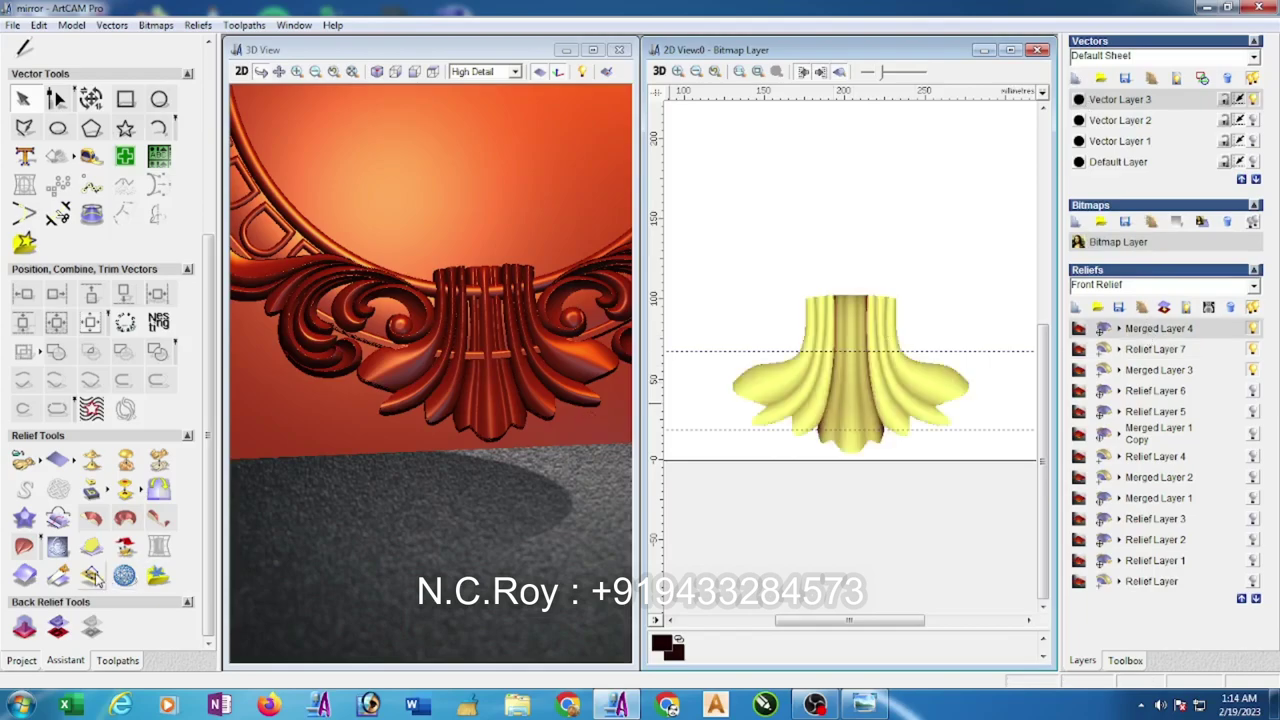
click(124, 575)
click(92, 174)
click(122, 278)
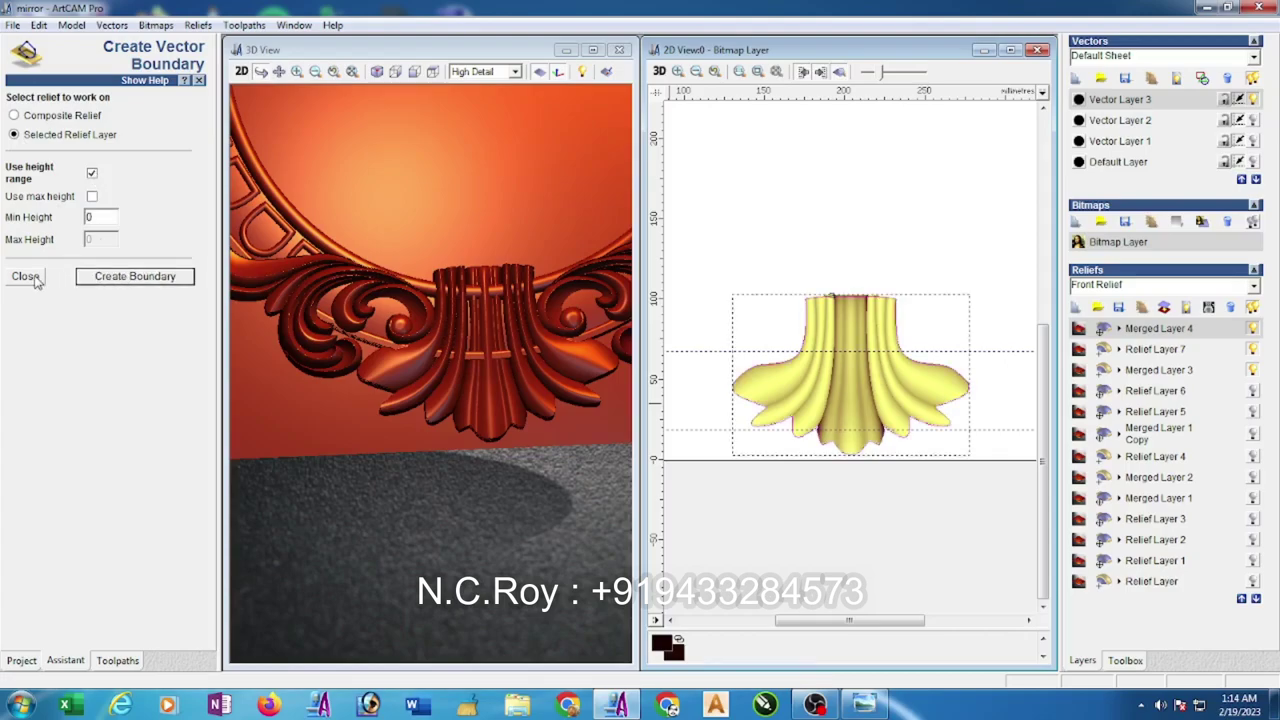
click(26, 277)
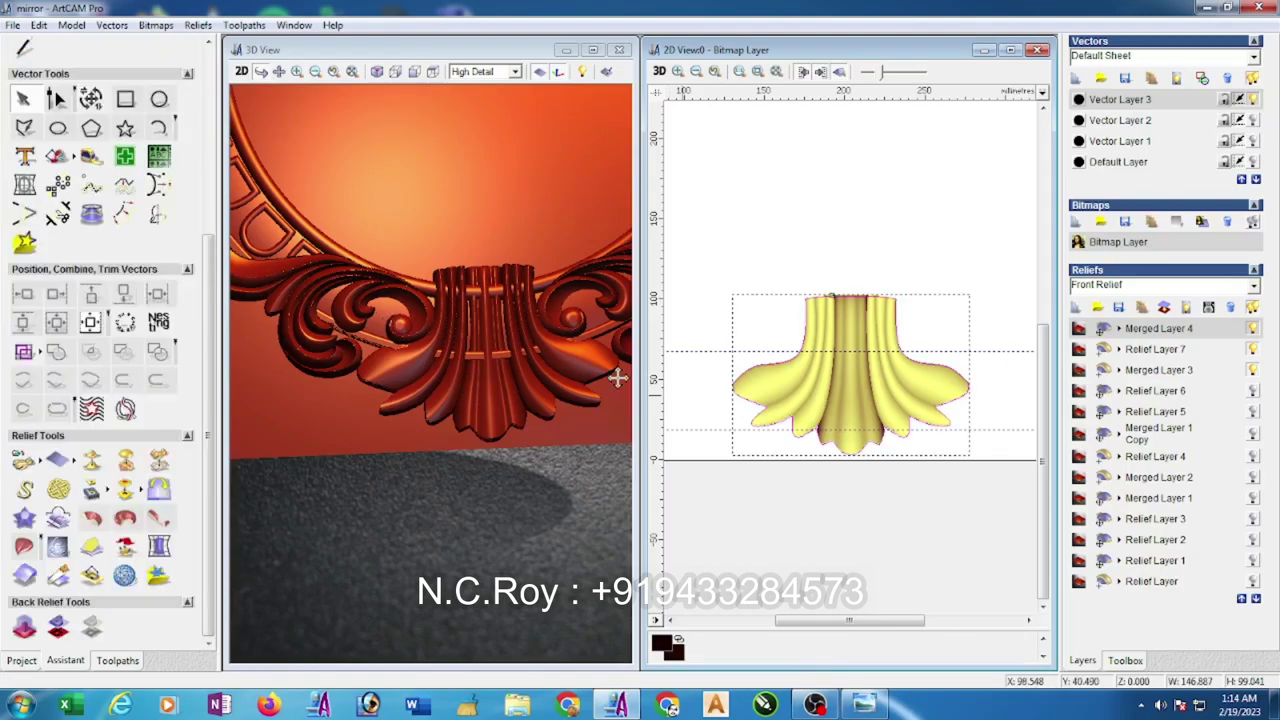
- Subtract a flat shape inside the ornament's boundary on Relief Layer 7 to clear the frame beneath it
click(1150, 348)
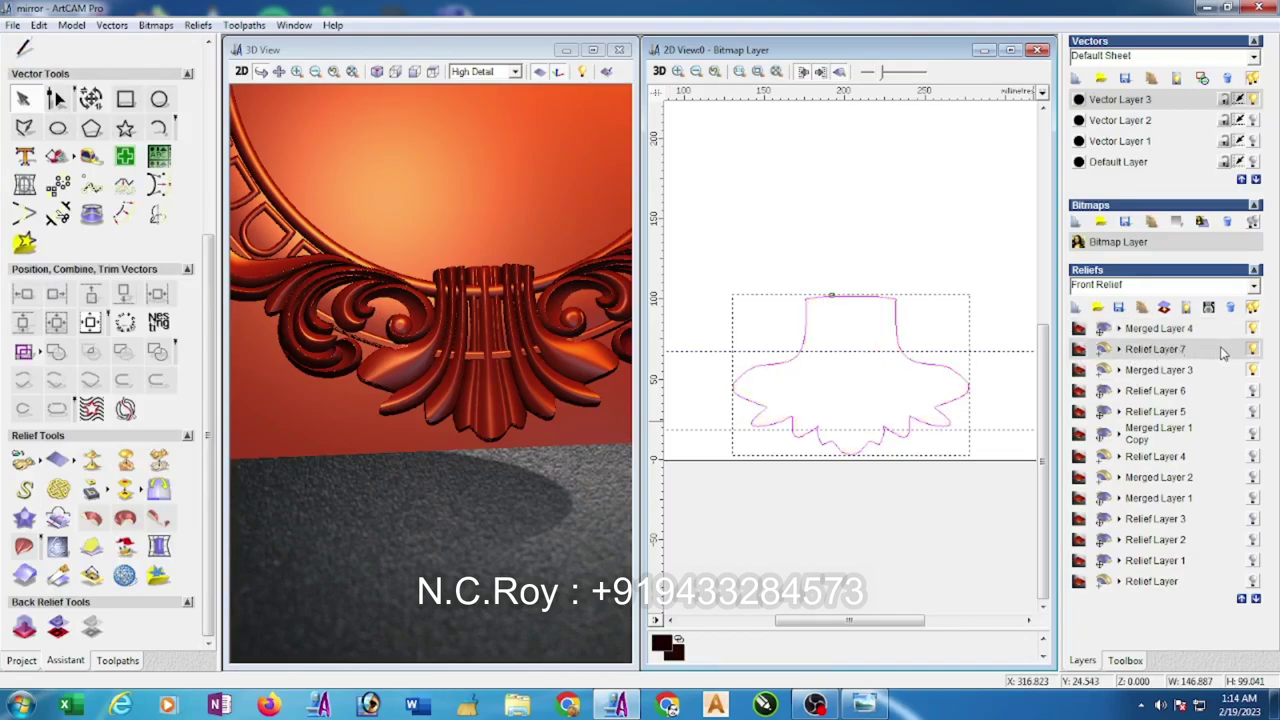
right_click(916, 362)
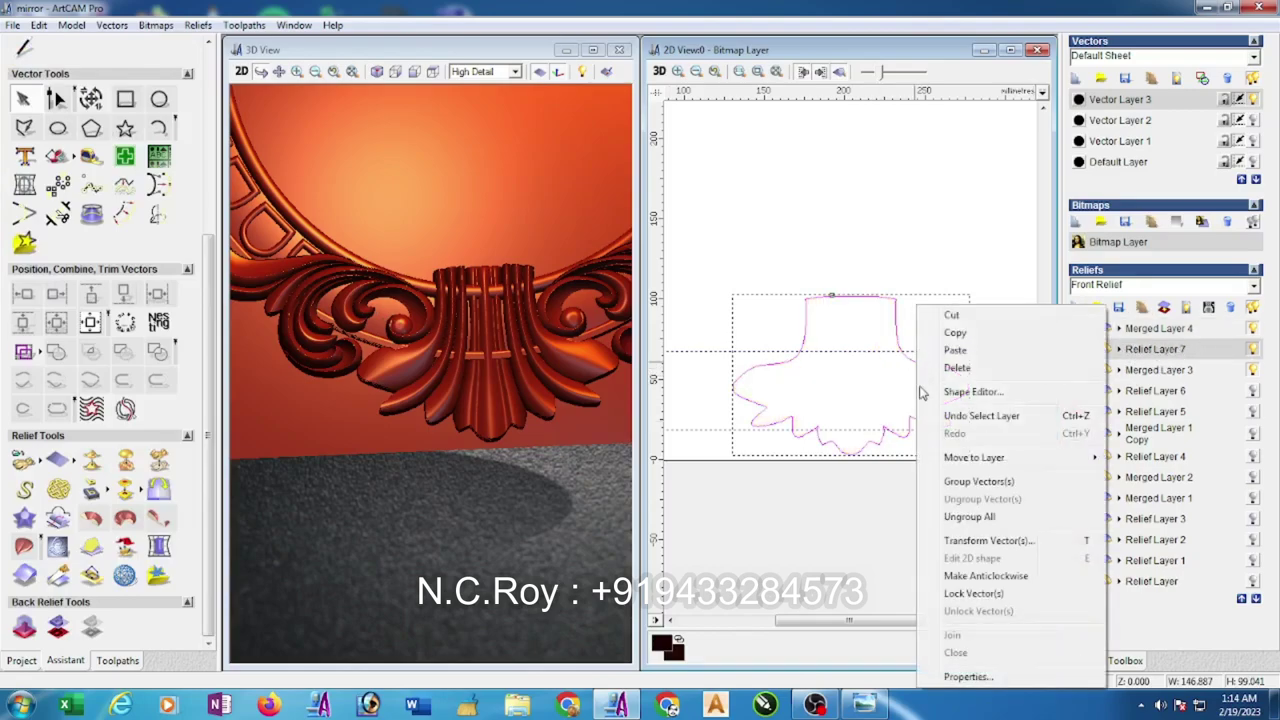
click(962, 393)
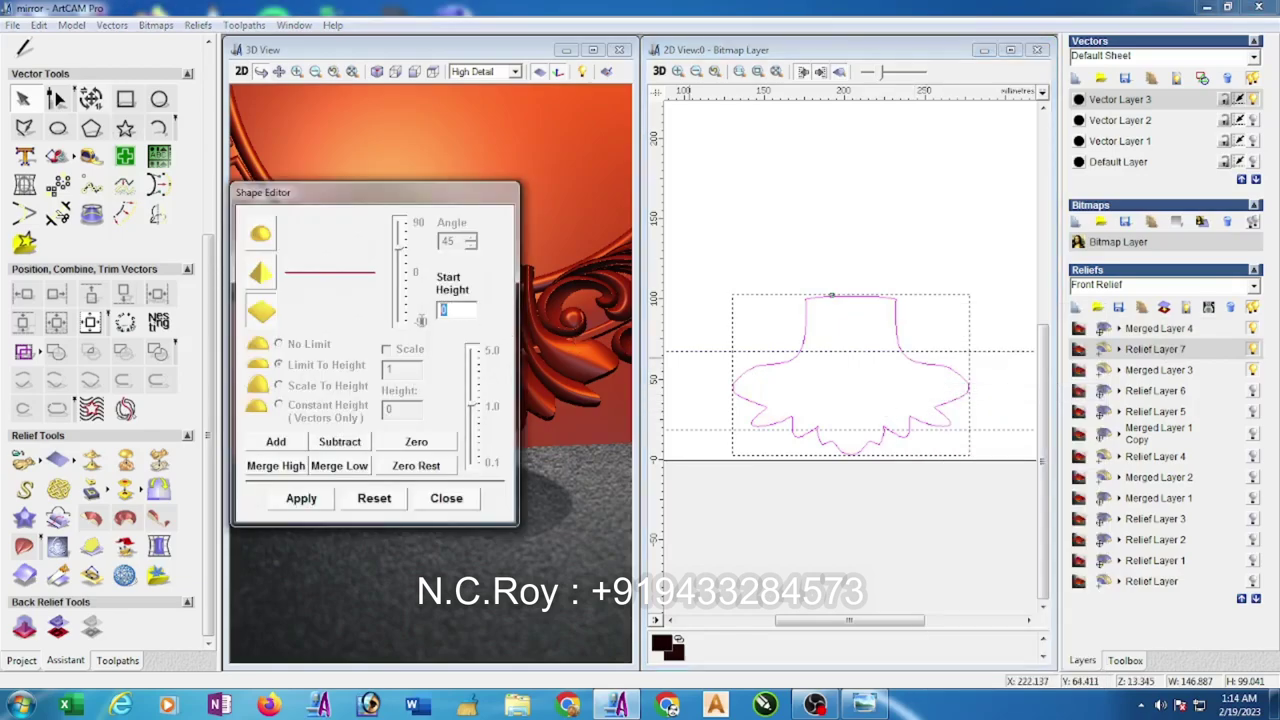
click(345, 447)
click(446, 498)
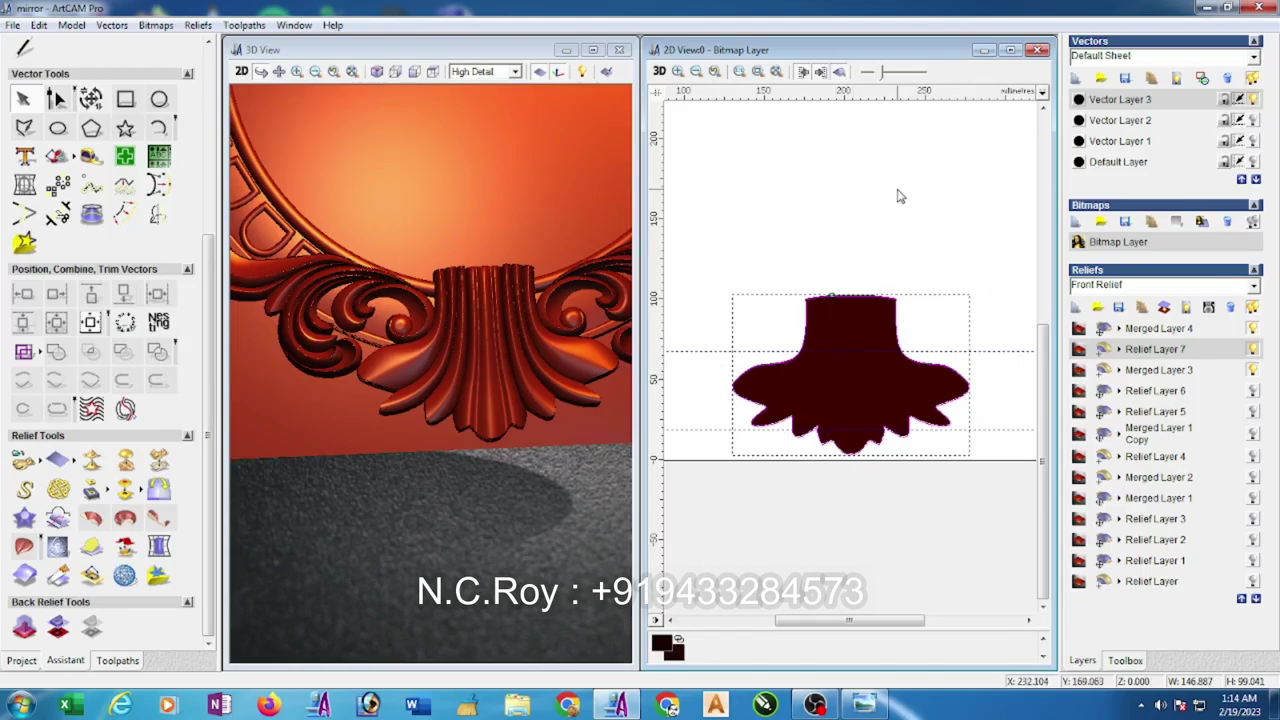
- Inspect the whole frame in 3D, maximize the 3D view and select the ornament's relief, Merged Layer 4
click(494, 197)
scroll(508, 224, down, 3)
drag(507, 223, 508, 194)
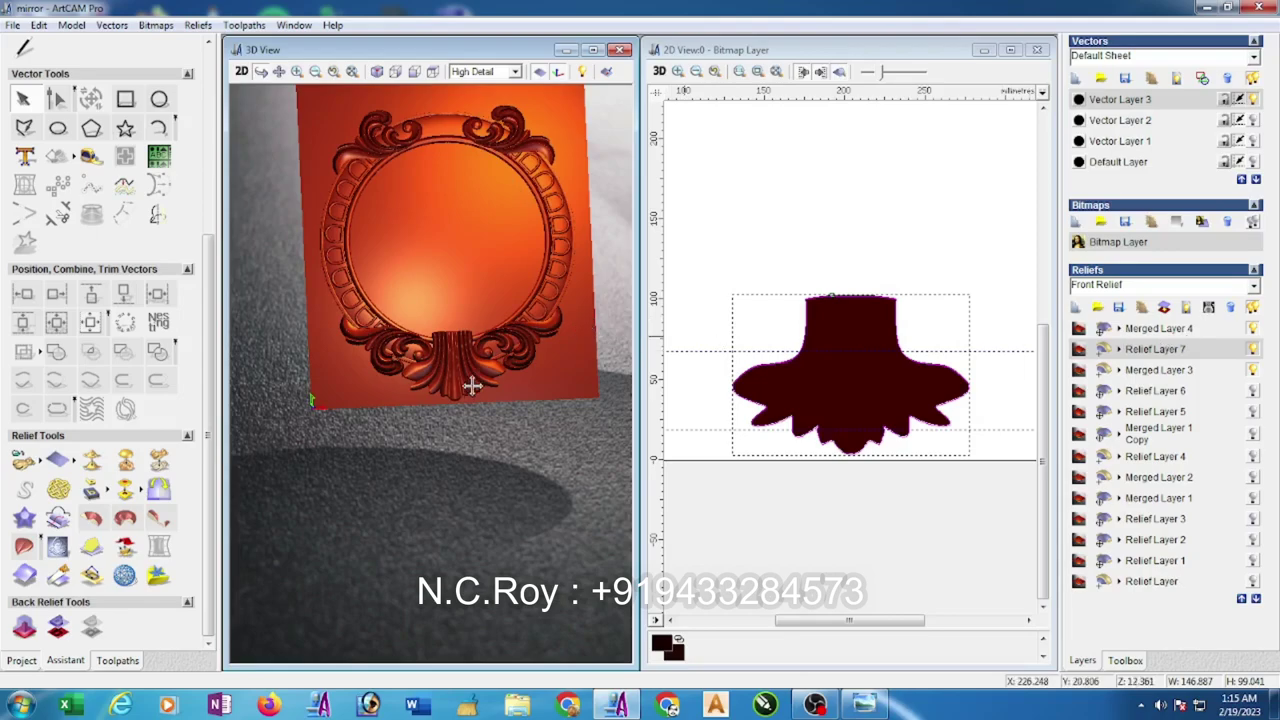
drag(474, 386, 426, 400)
click(594, 50)
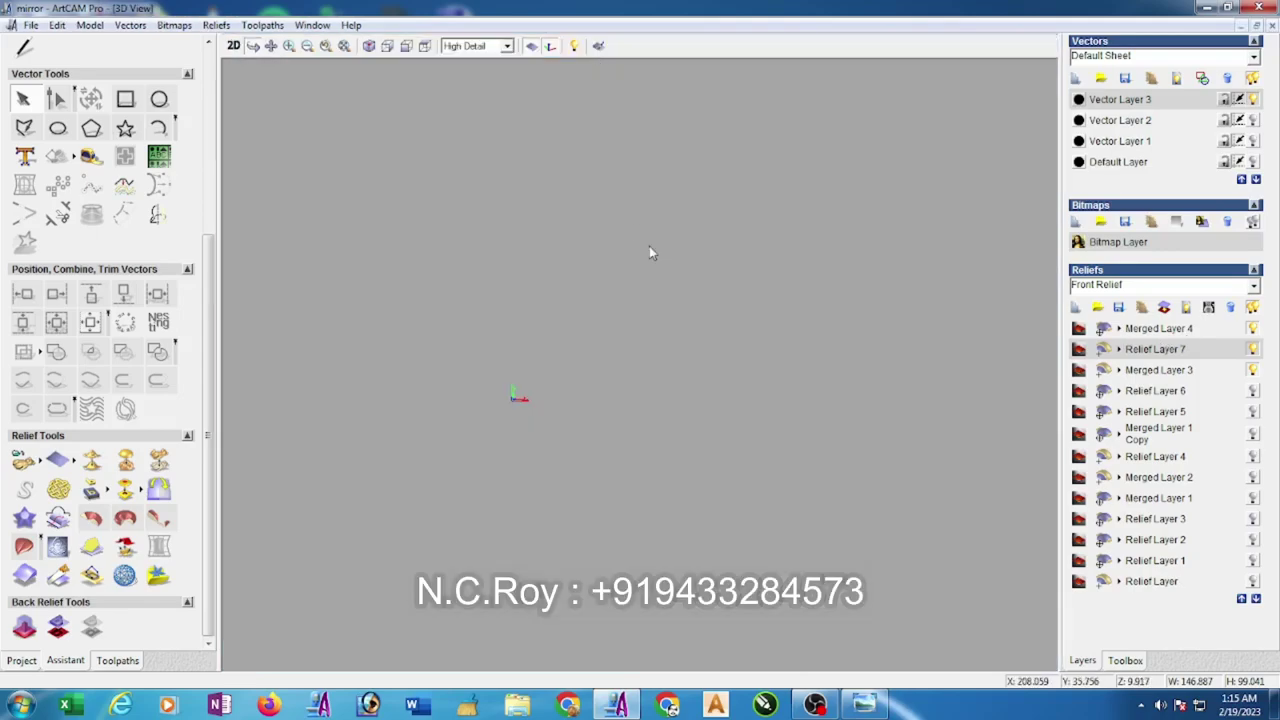
click(1168, 330)
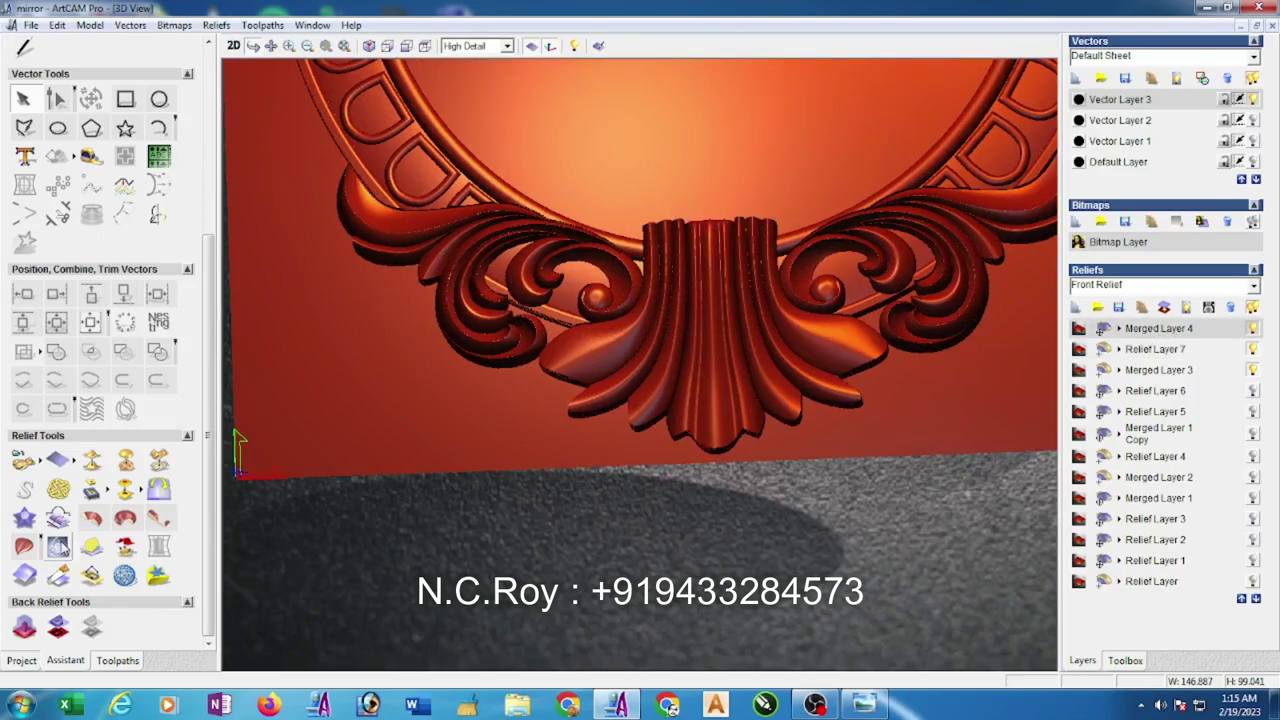
- Start interactive sculpting on Merged Layer 4, viewed from straight above with the reference bitmap's colours shaded onto the relief
click(55, 538)
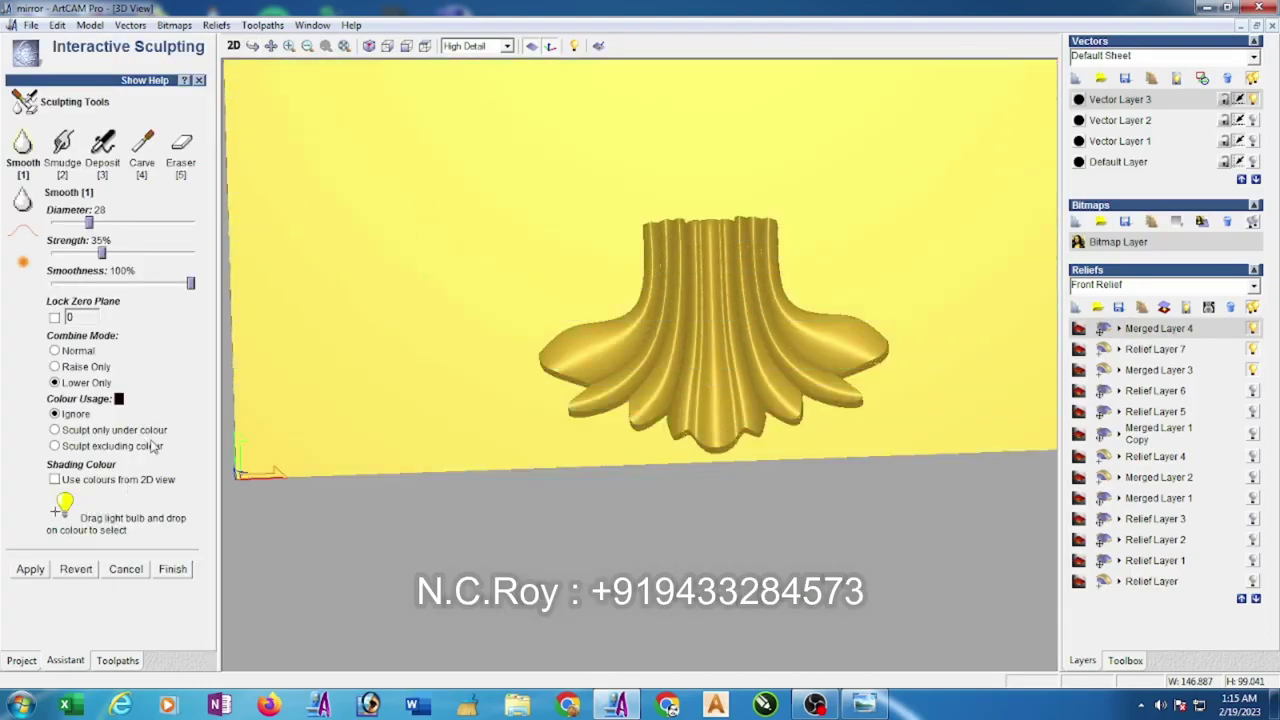
click(425, 47)
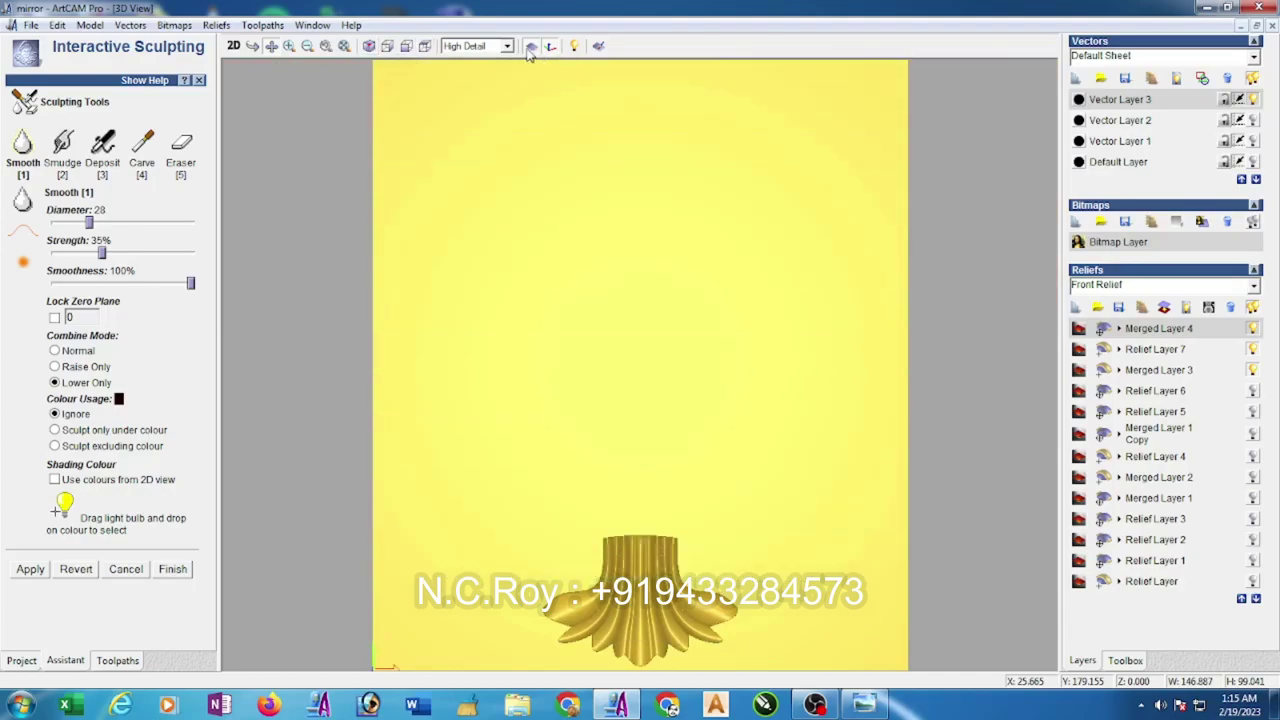
click(531, 48)
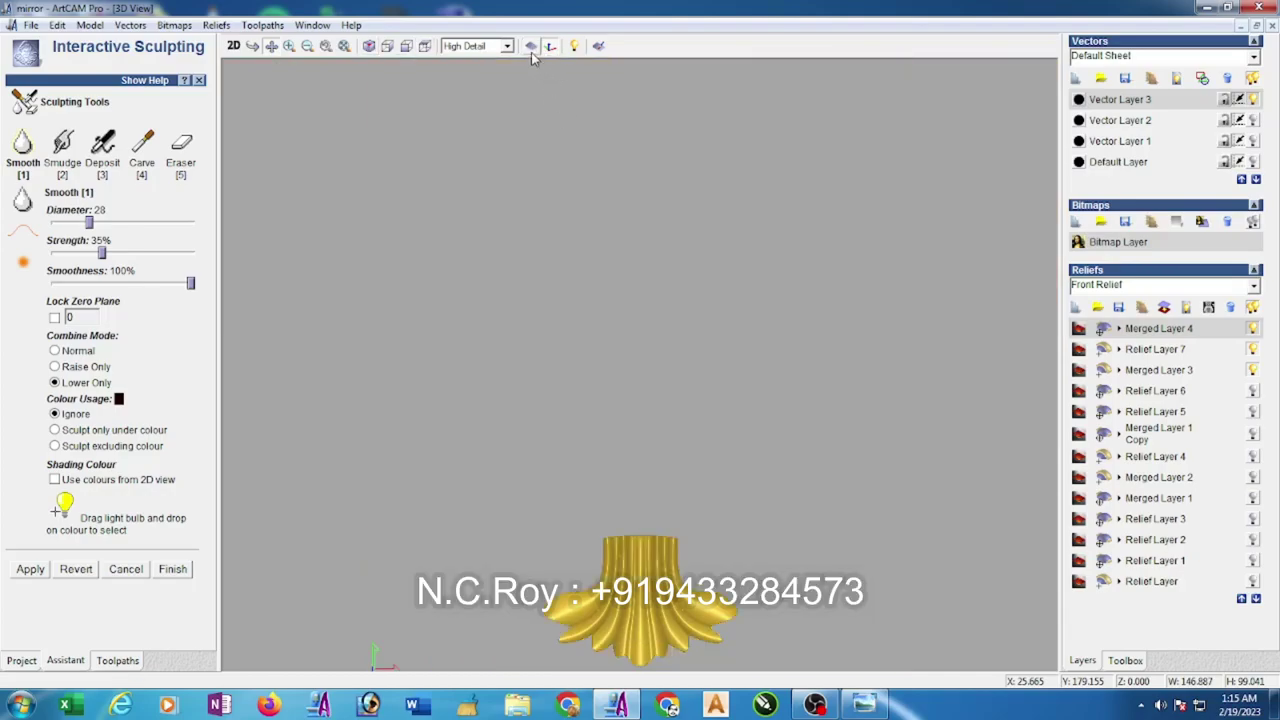
click(531, 48)
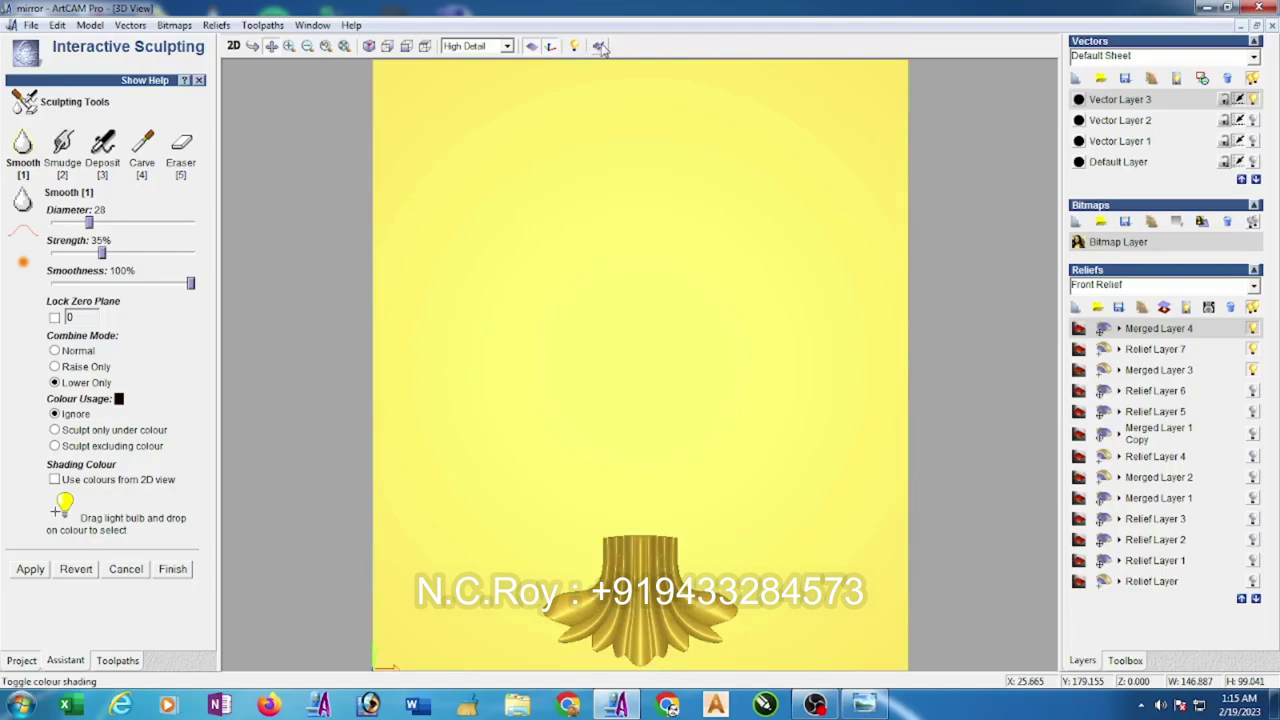
click(599, 46)
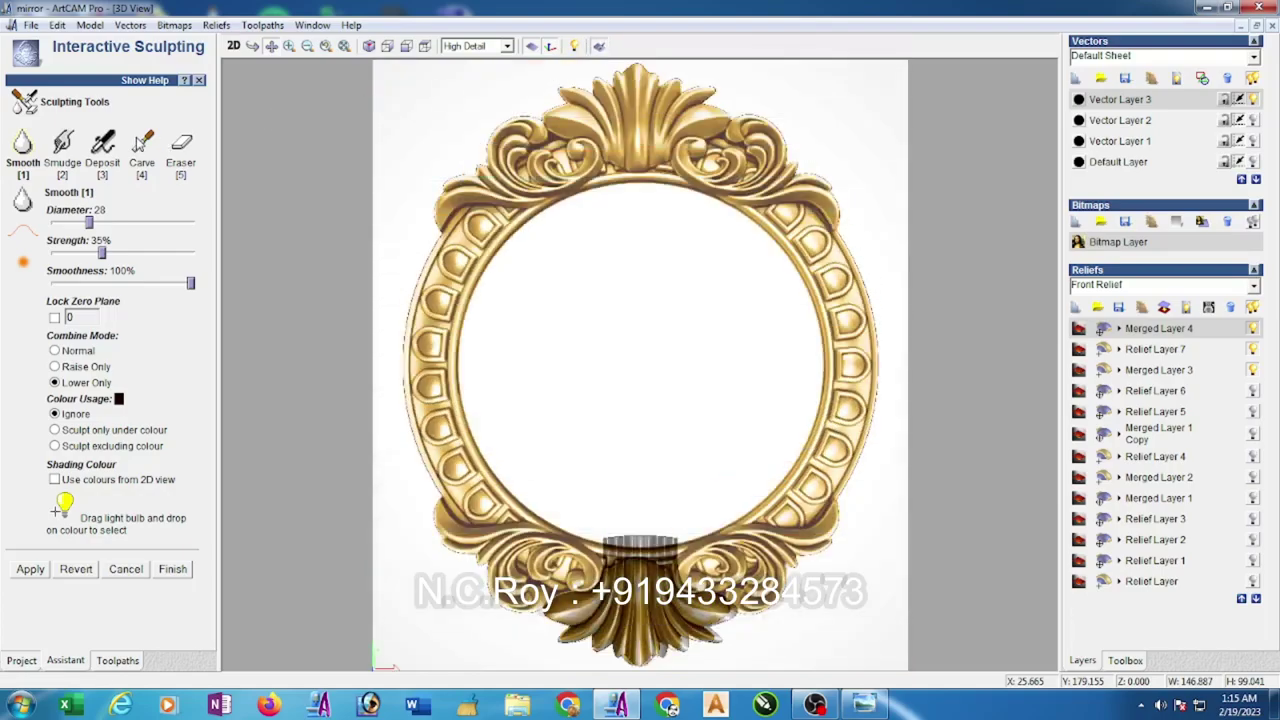
- Carve back the shell ornament's upper edge toward the frame's inner rim, locking the zero plane at 0, with diameter 75 and strength up to 51%
click(141, 146)
click(54, 318)
click(106, 222)
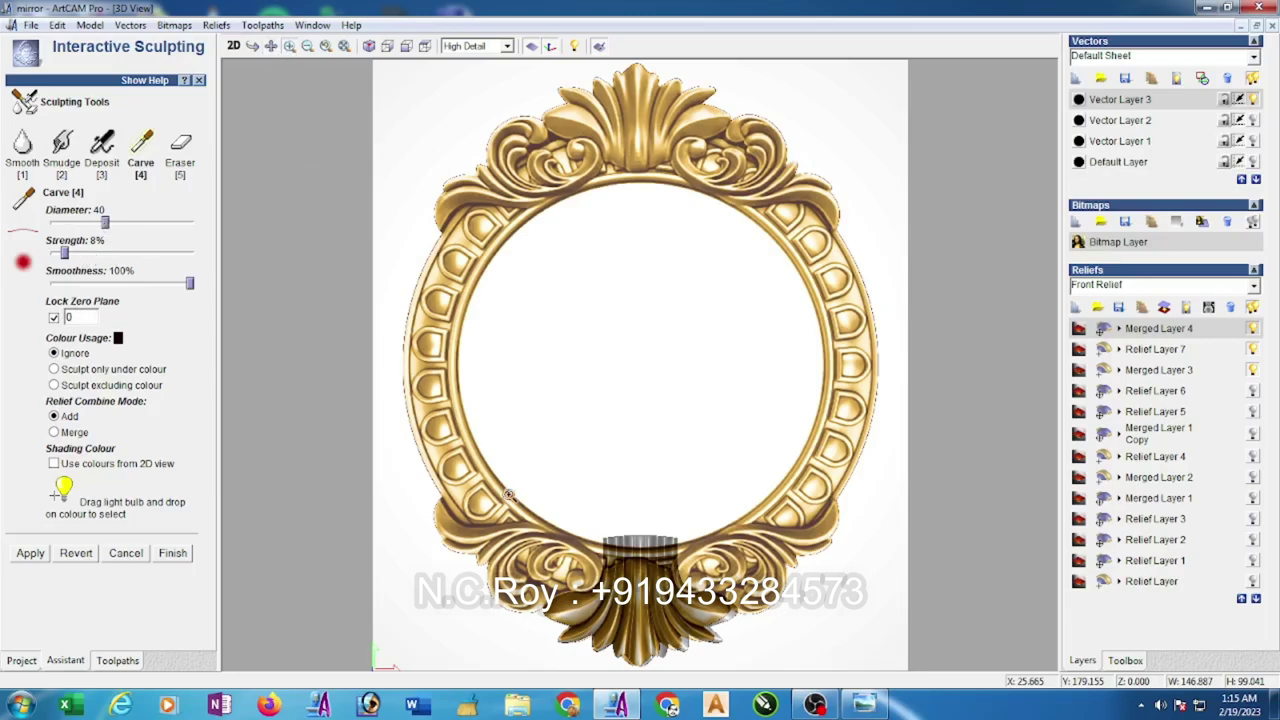
drag(578, 495, 720, 578)
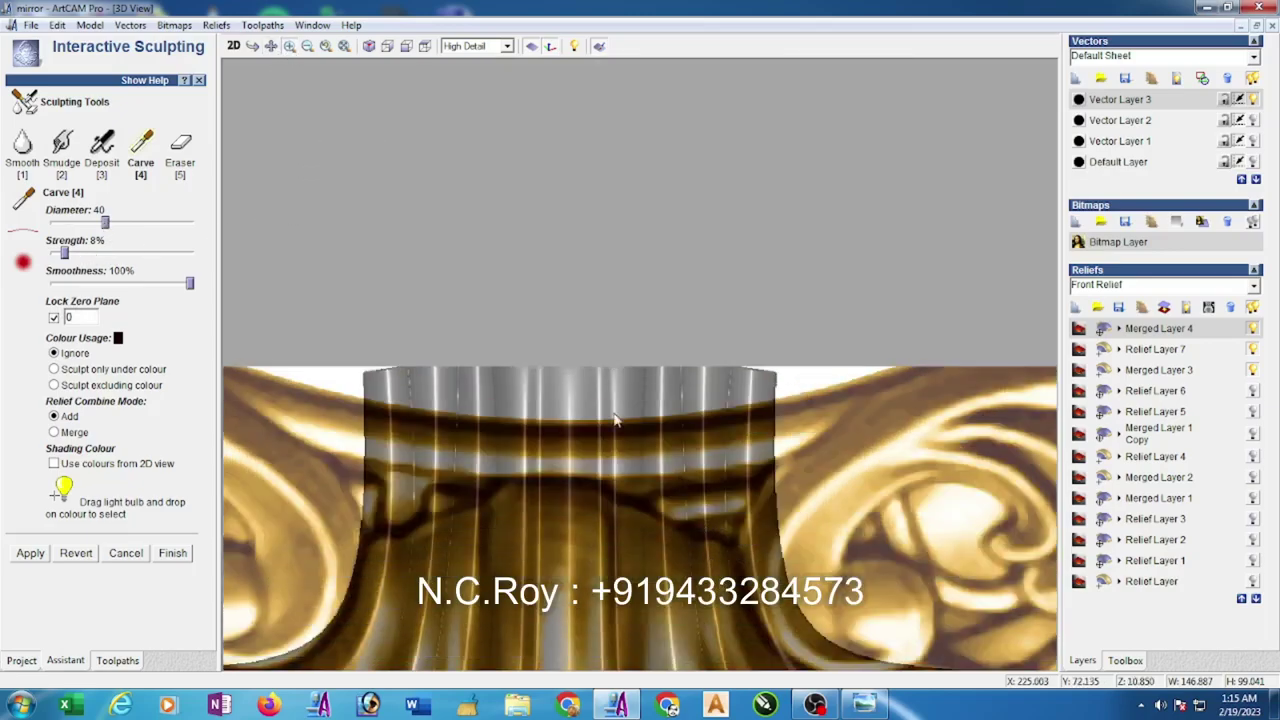
drag(64, 253, 81, 253)
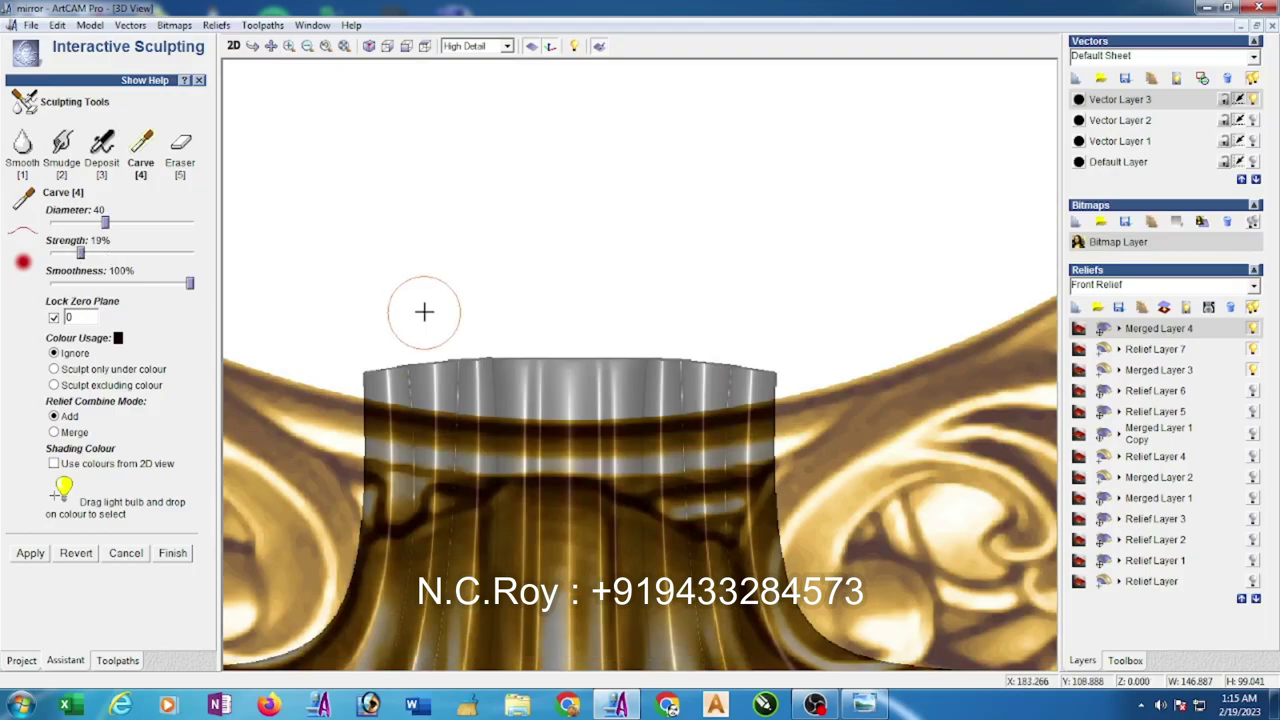
click(155, 222)
mouse_move(429, 302)
mouse_down()
mouse_move(396, 311)
mouse_move(520, 347)
mouse_move(449, 345)
mouse_up()
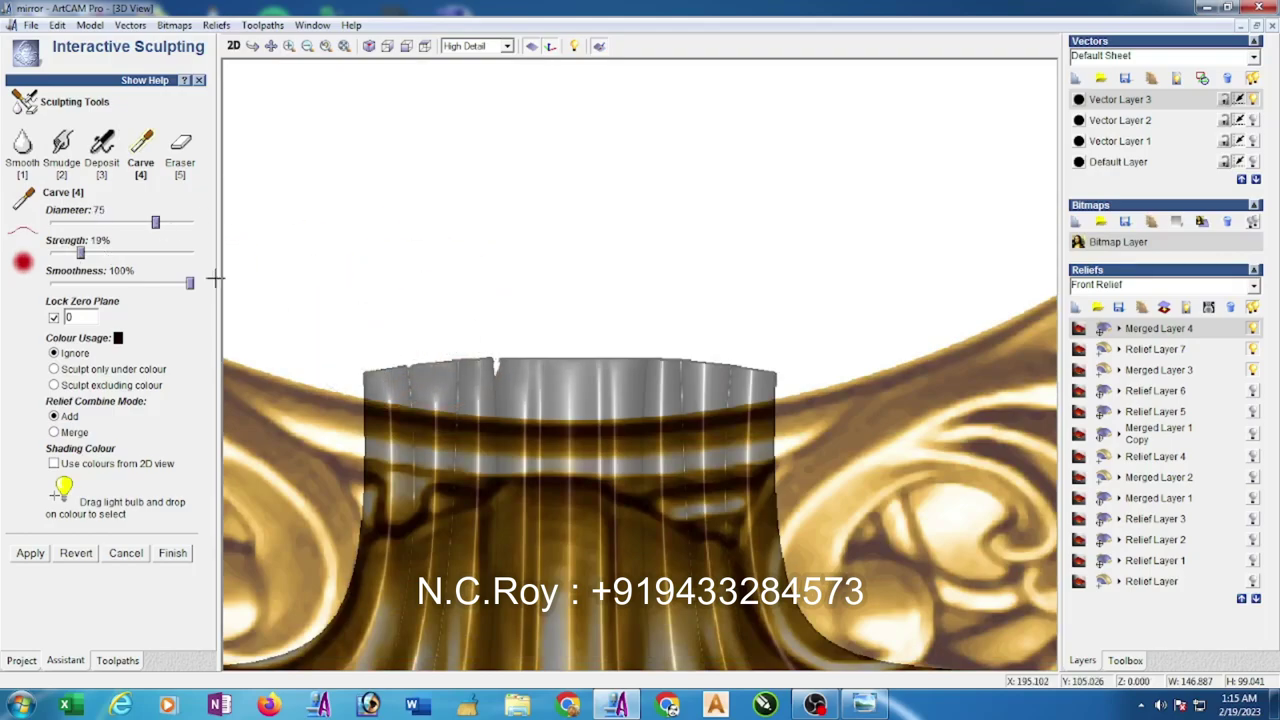
click(124, 255)
mouse_move(462, 327)
mouse_down()
mouse_move(522, 343)
mouse_move(372, 351)
mouse_move(398, 362)
mouse_move(349, 353)
mouse_move(666, 349)
mouse_move(640, 363)
mouse_move(379, 358)
mouse_move(531, 371)
mouse_move(714, 343)
mouse_move(690, 347)
mouse_move(685, 330)
mouse_up()
click(178, 555)
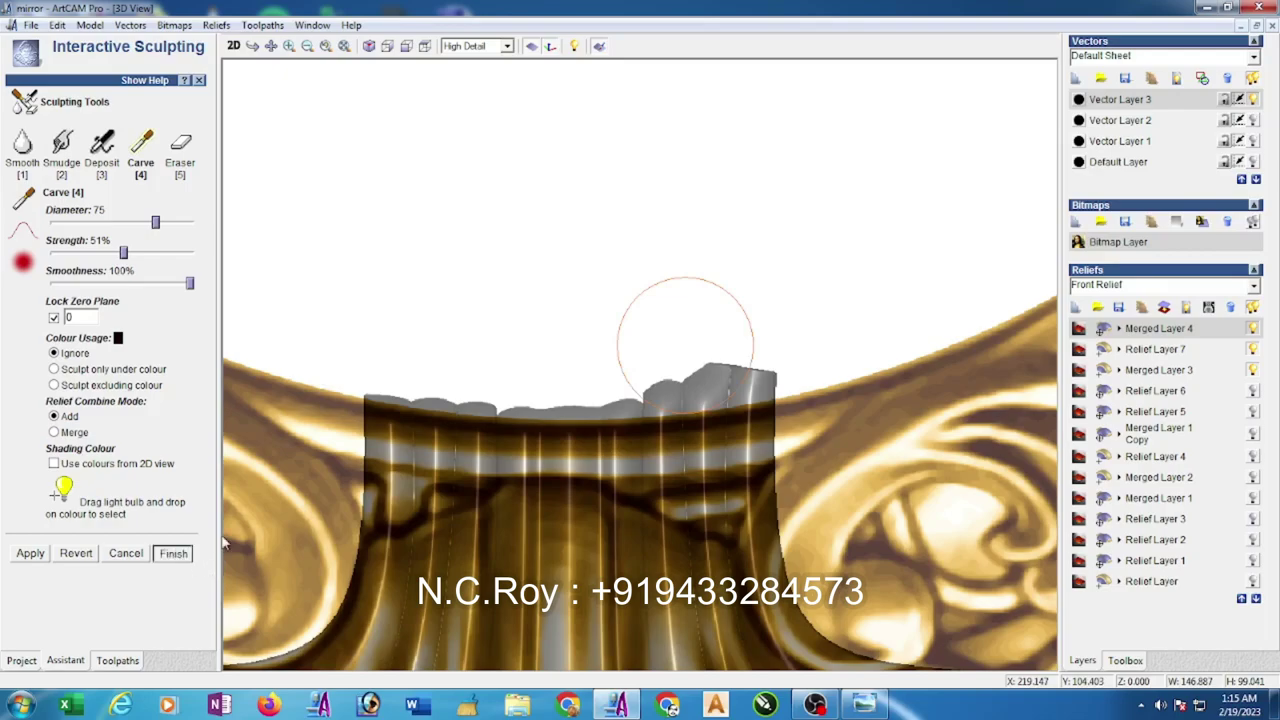
click(601, 47)
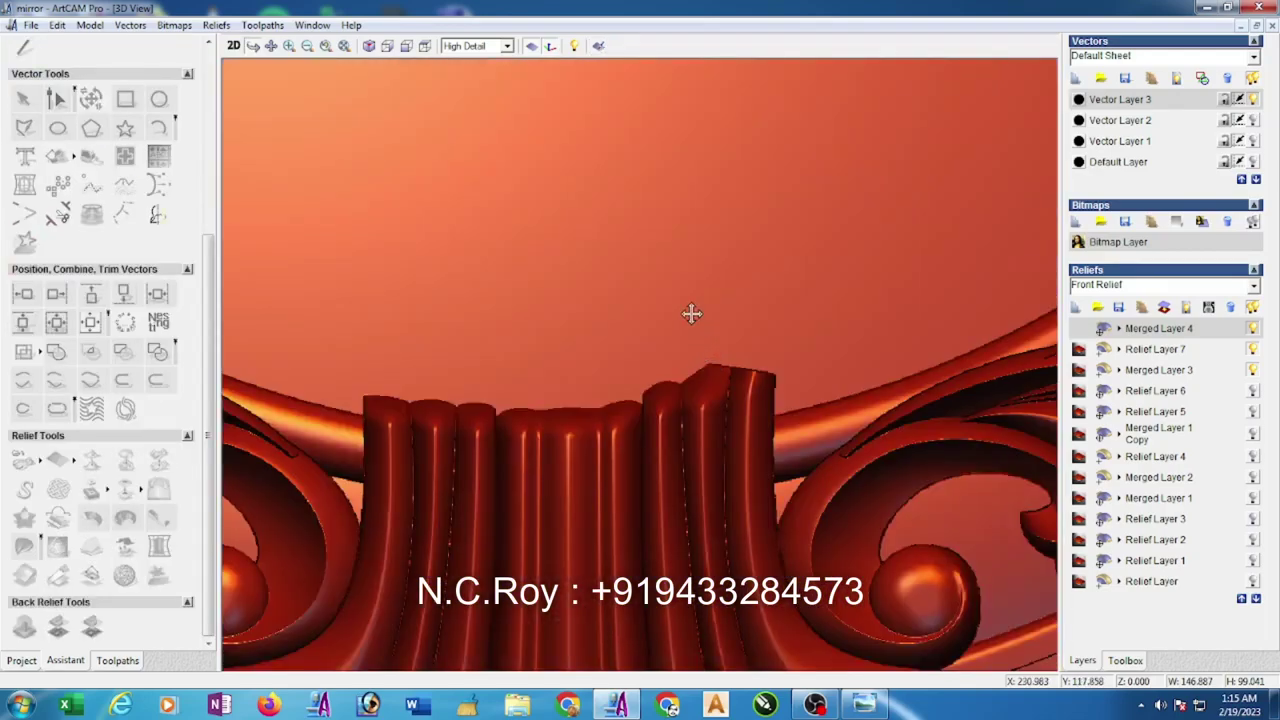
scroll(690, 325, down, 5)
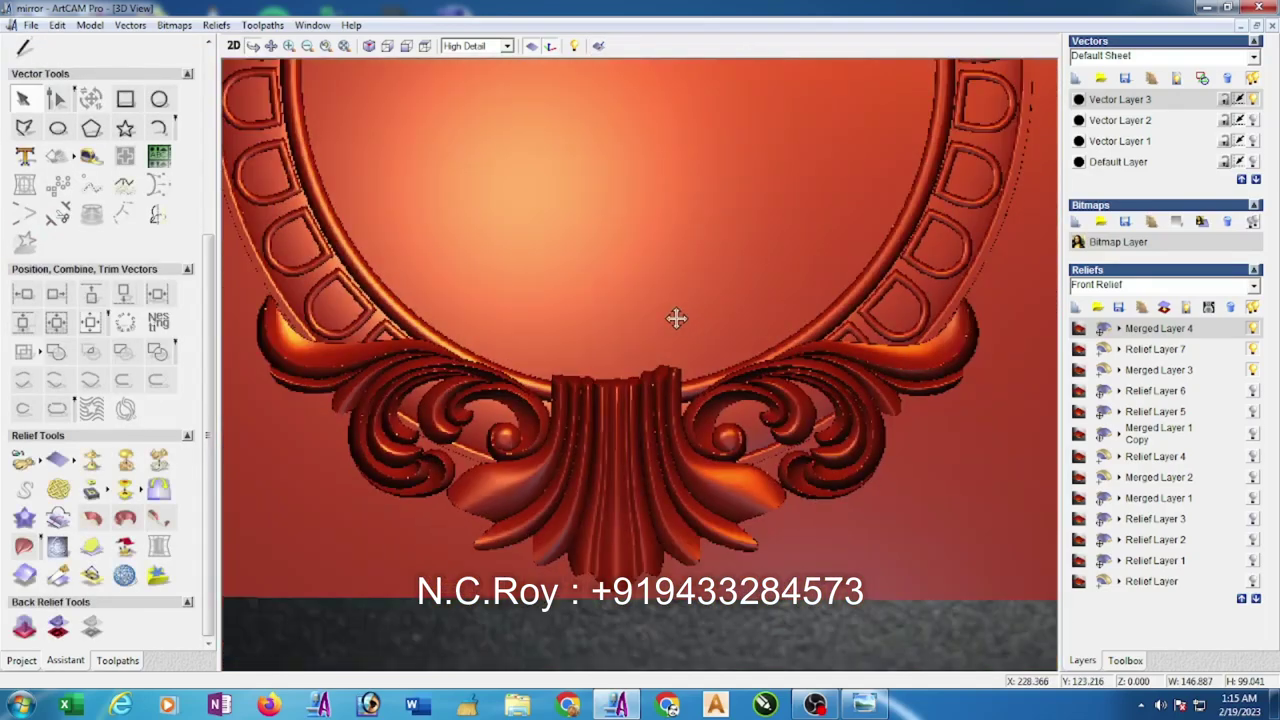
- Mirror merge the ornament's relief left over right and bottom over top
click(158, 490)
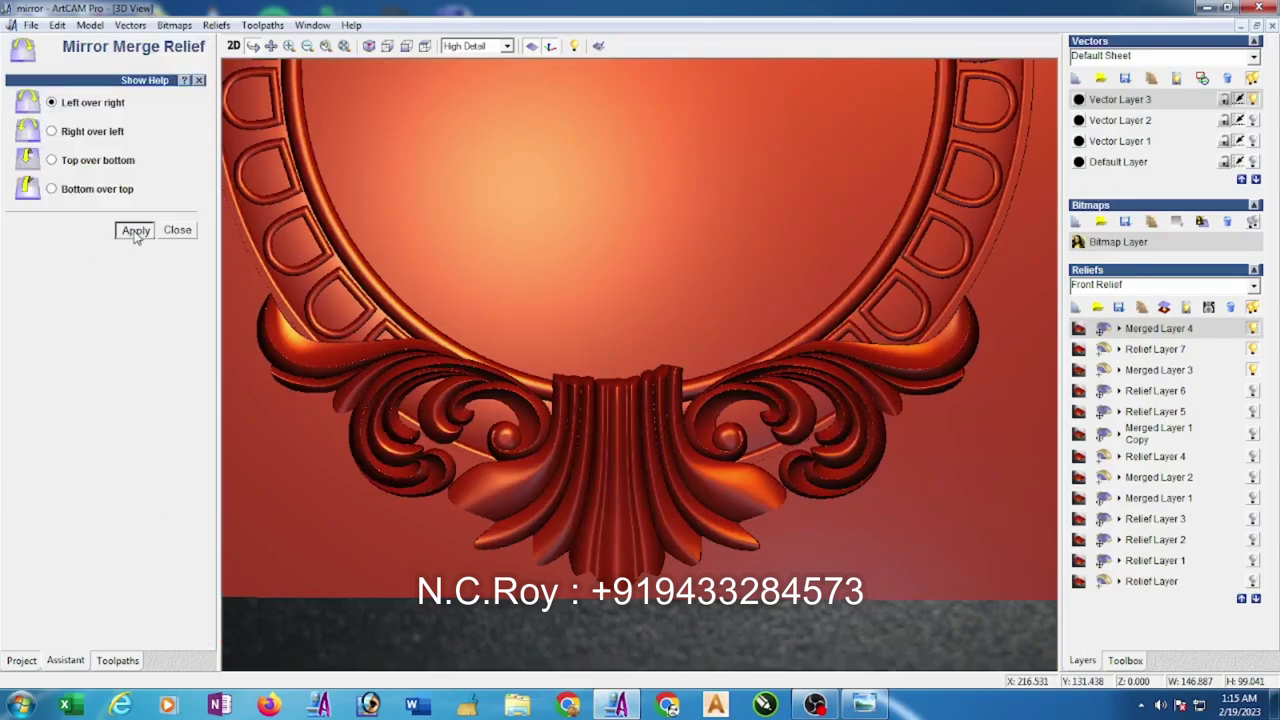
click(52, 190)
click(133, 231)
click(184, 232)
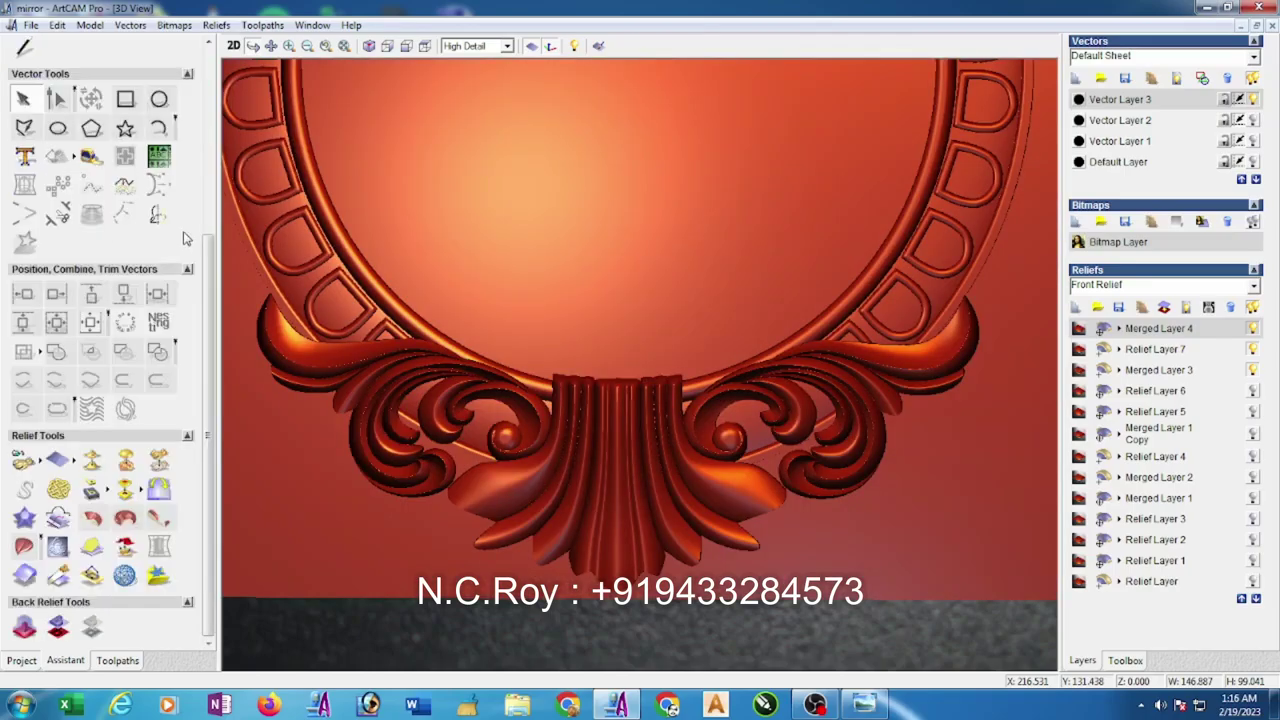
- Mirror merge Relief Layer 7 so that the frame is also cleared beneath the upper ornament
drag(690, 305, 763, 318)
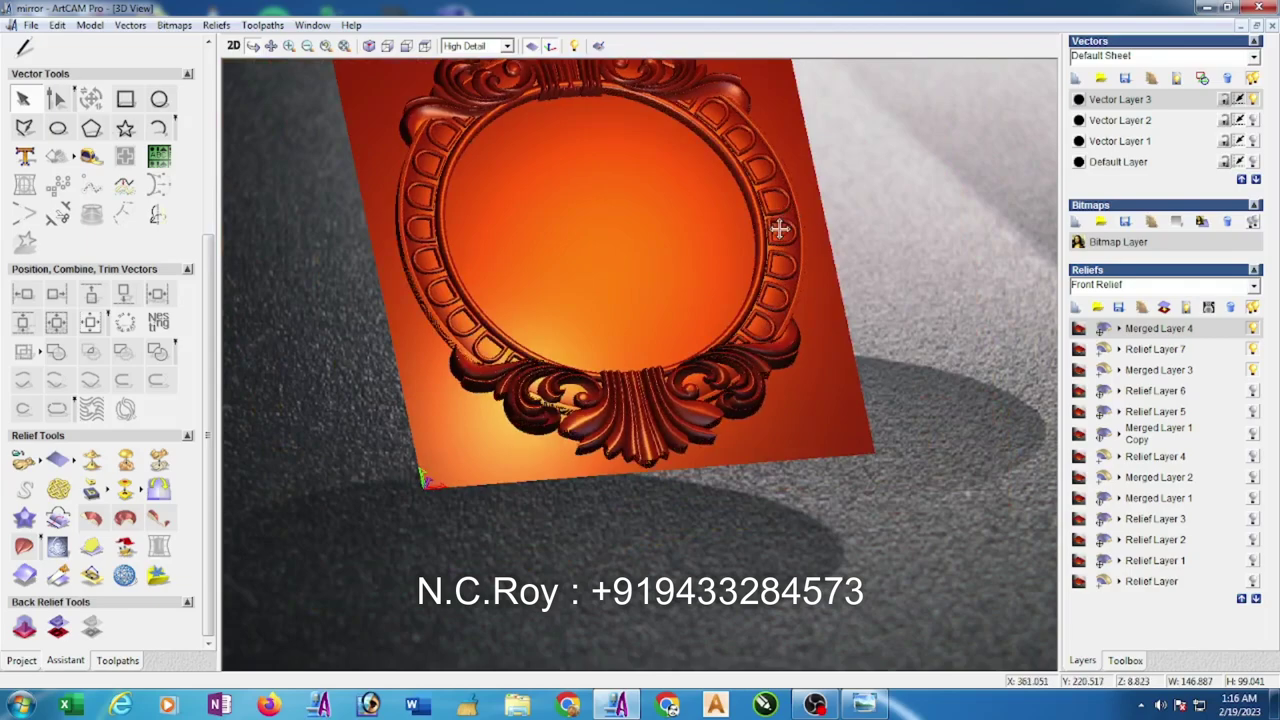
drag(763, 257, 813, 292)
scroll(813, 292, up, 3)
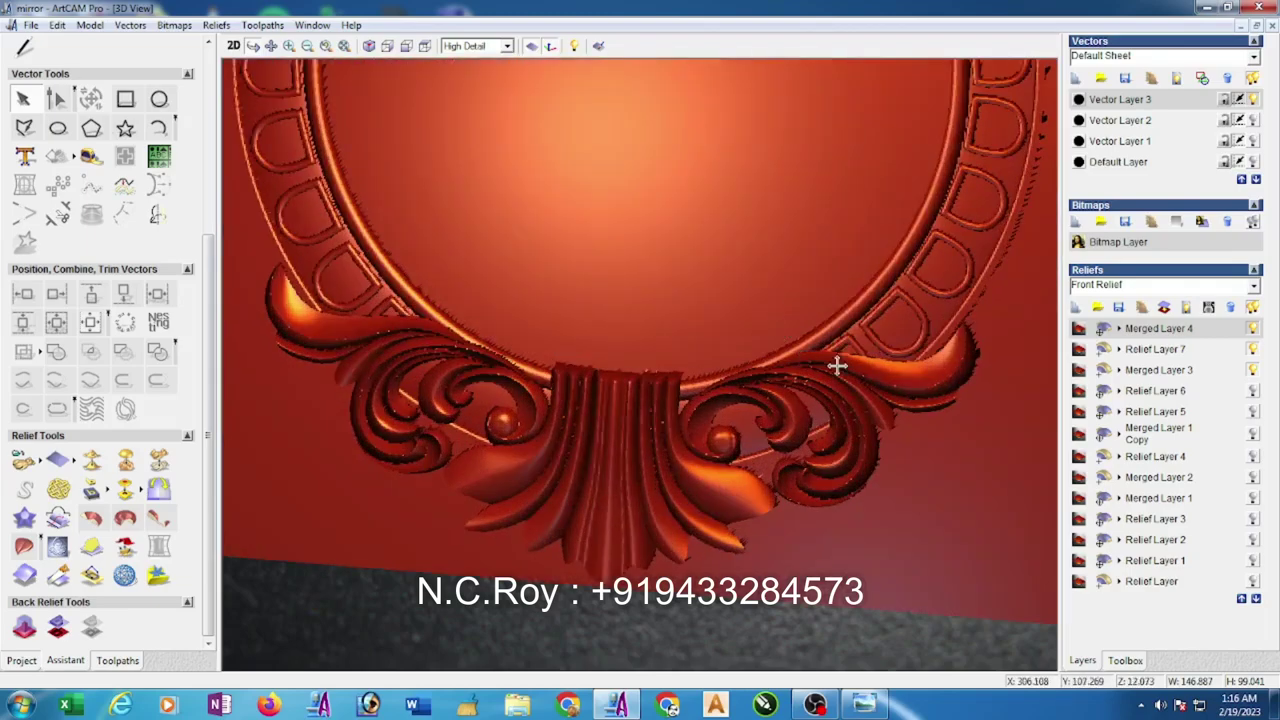
drag(922, 296, 954, 172)
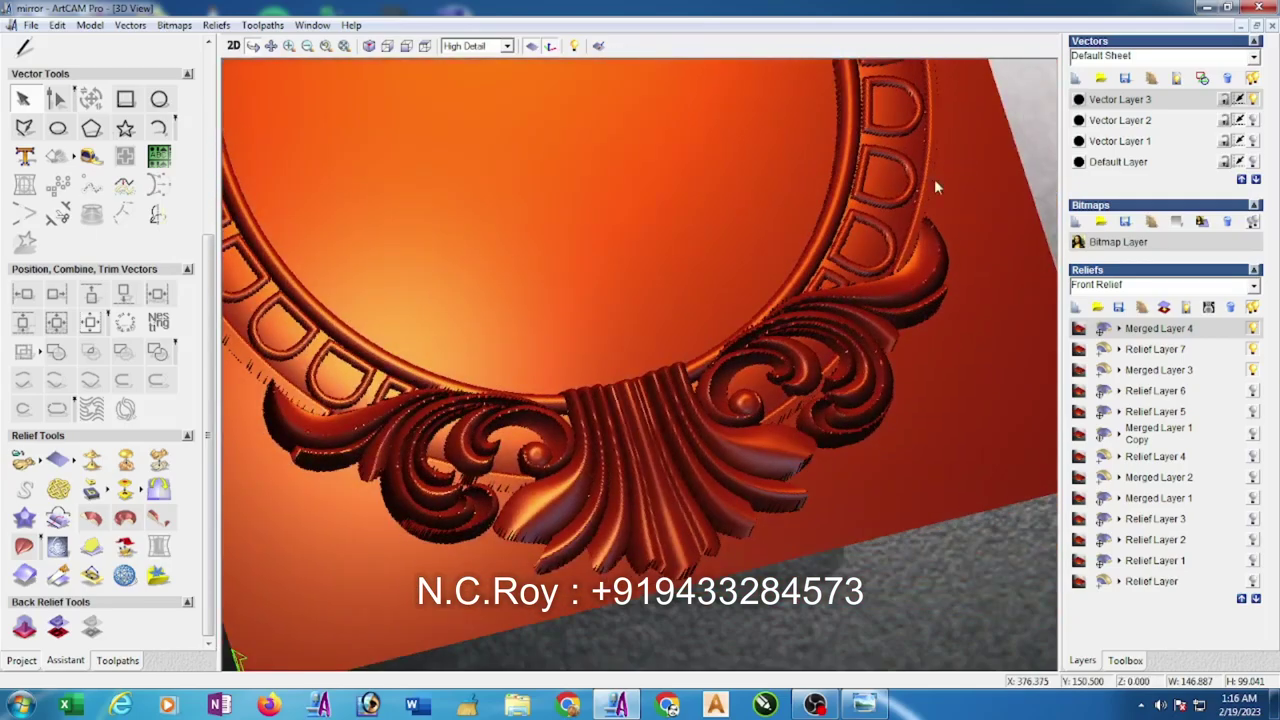
scroll(831, 208, down, 3)
scroll(620, 291, down, 3)
drag(598, 248, 603, 324)
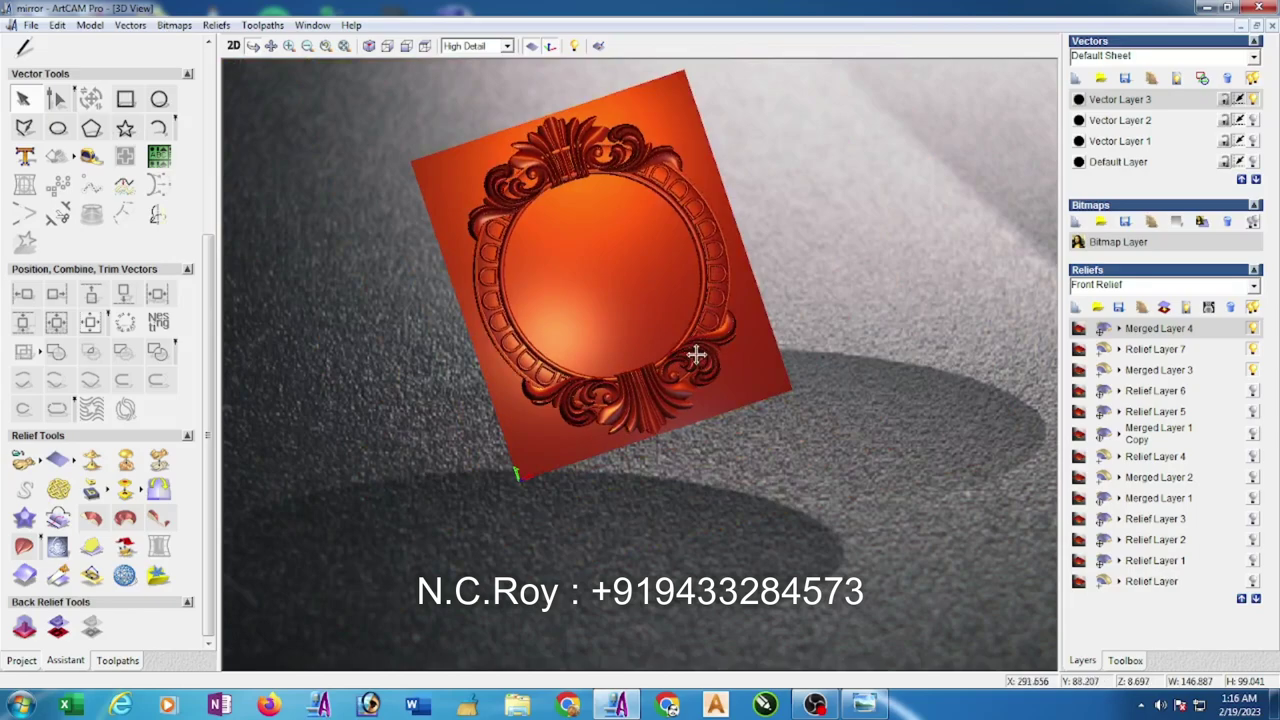
click(1141, 357)
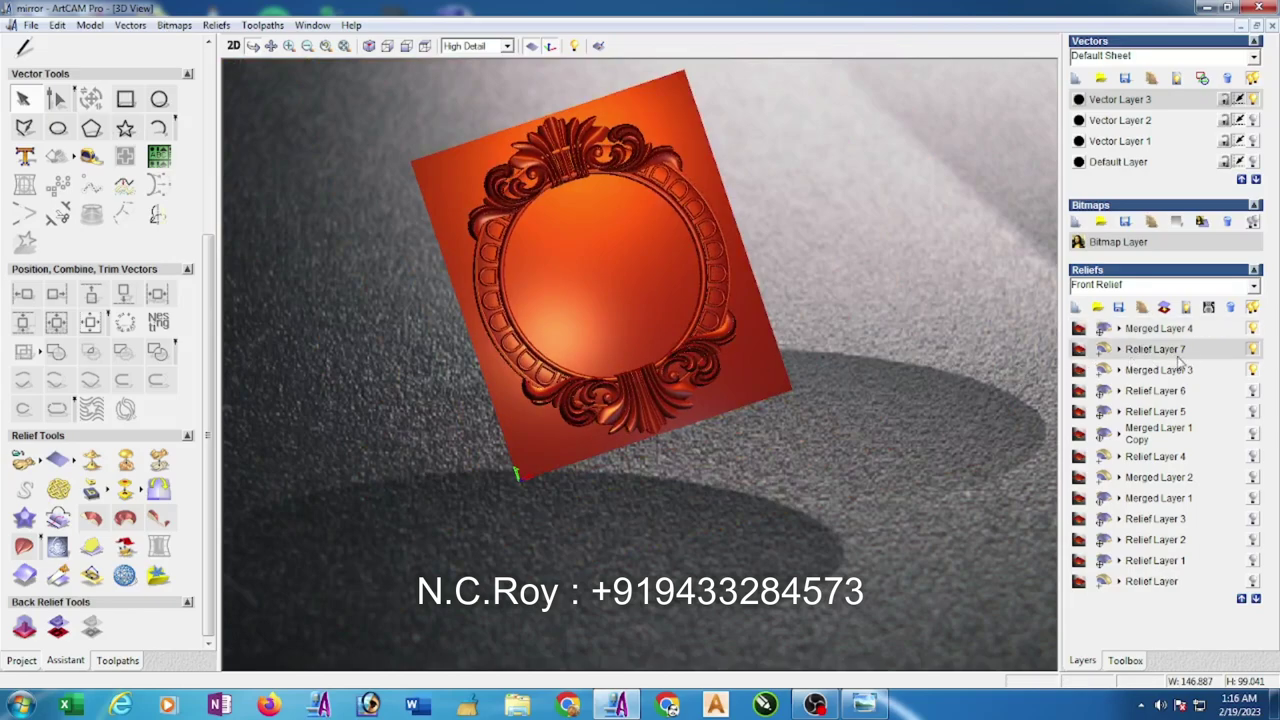
click(159, 489)
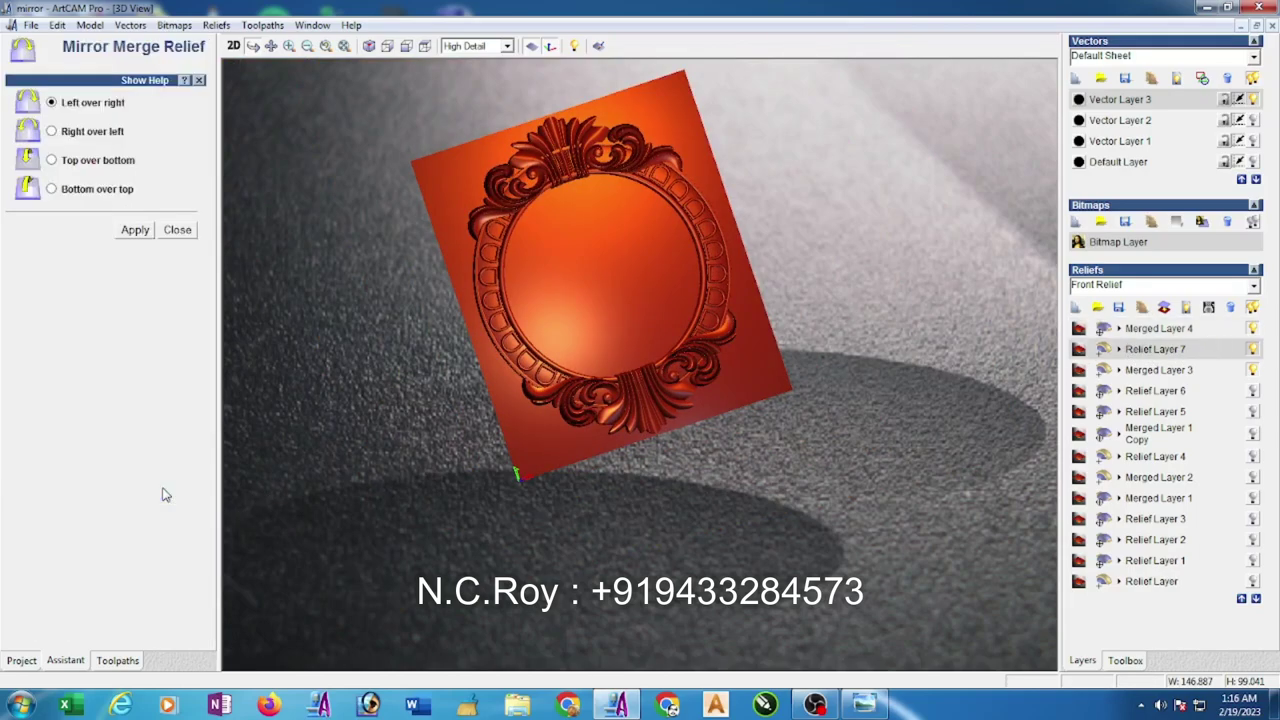
click(131, 233)
click(185, 233)
click(187, 233)
- Hide the zero plane, merge the visible reliefs into a new layer, and select it with its source layers hidden
drag(820, 383, 737, 337)
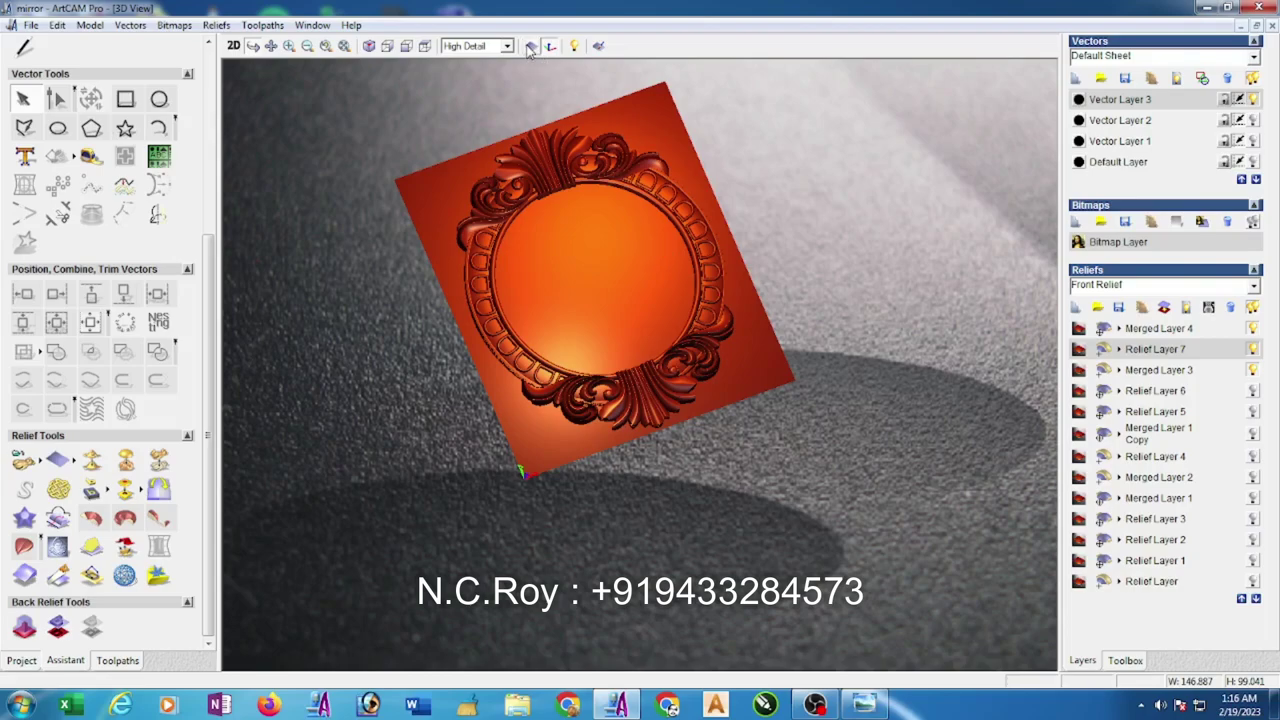
drag(683, 243, 660, 317)
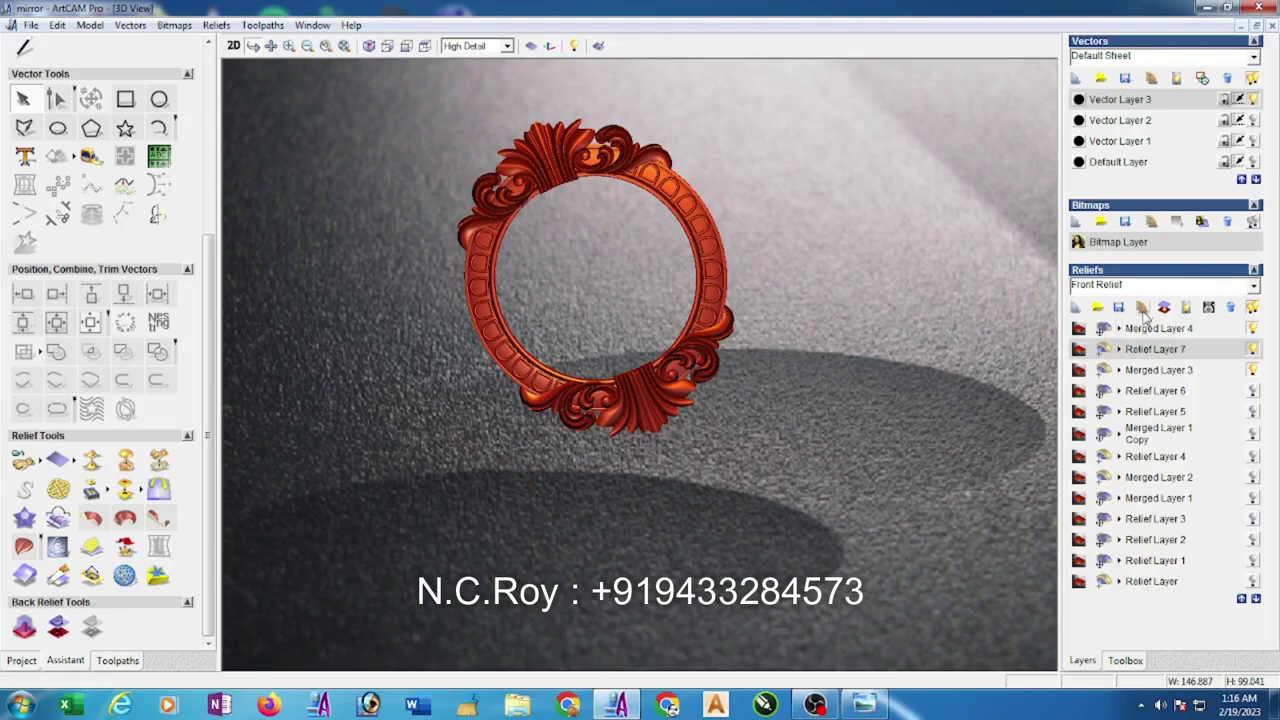
click(1186, 310)
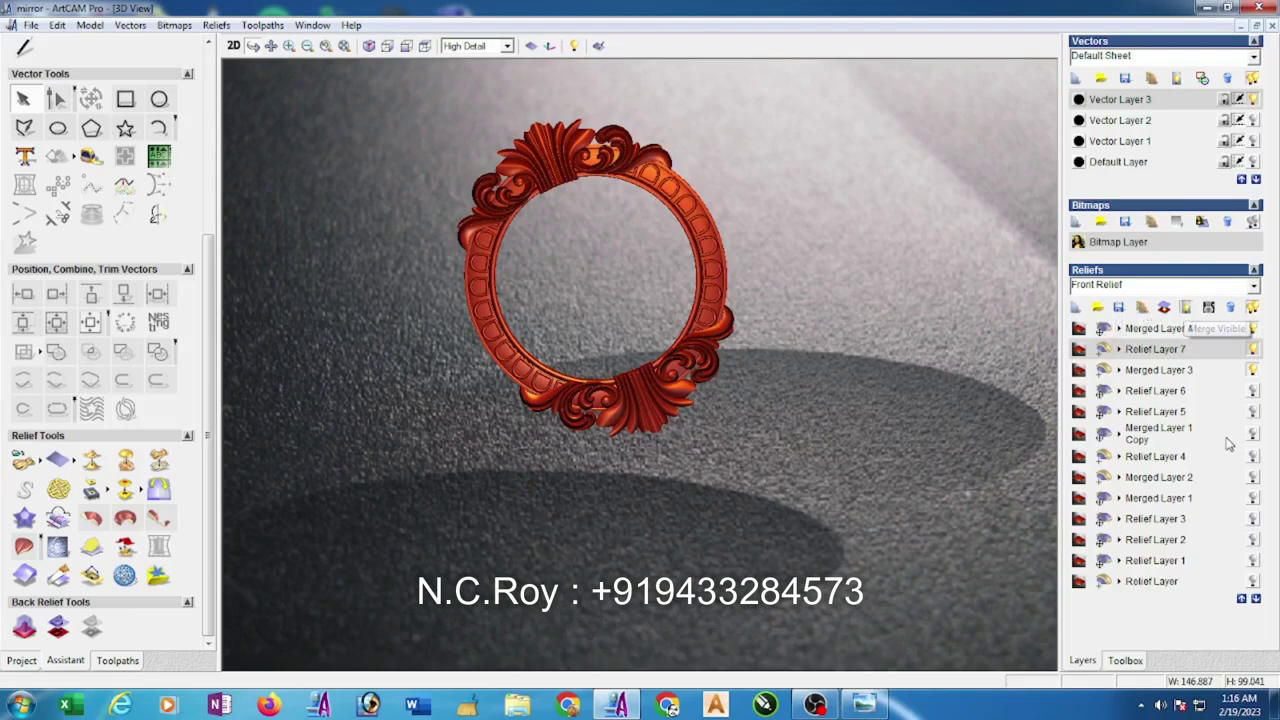
click(1254, 368)
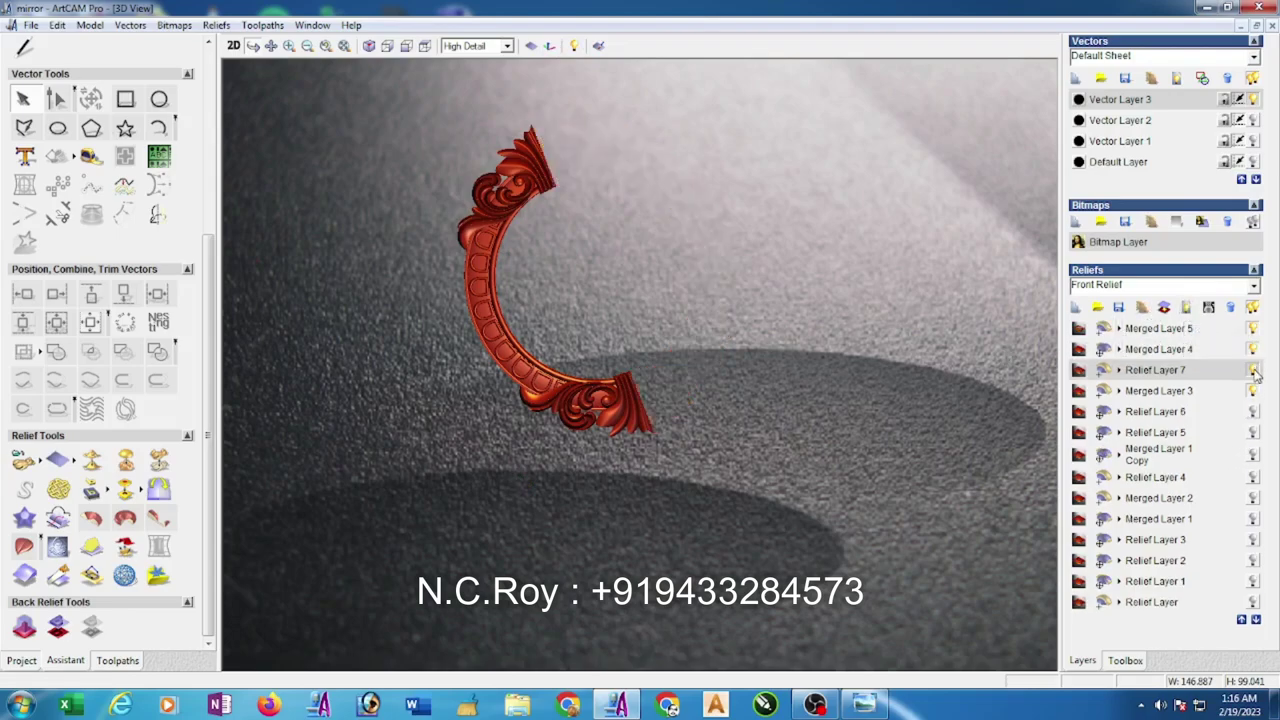
click(1253, 391)
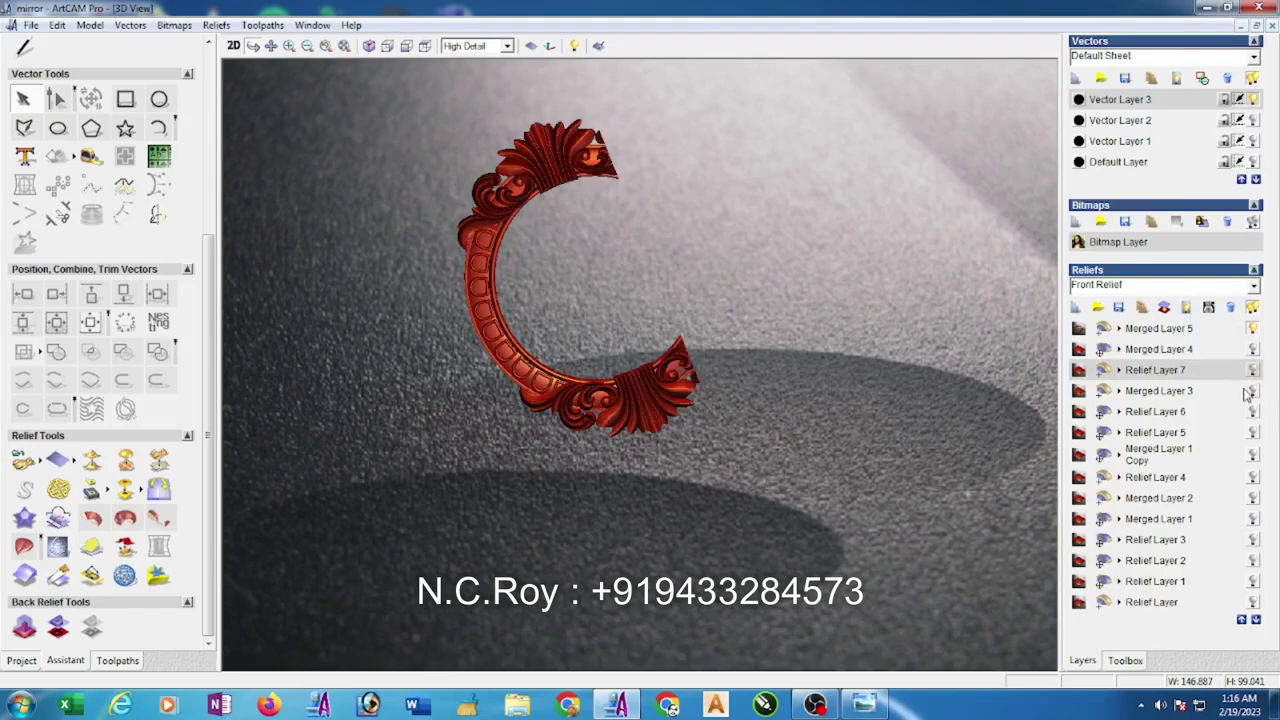
click(1180, 331)
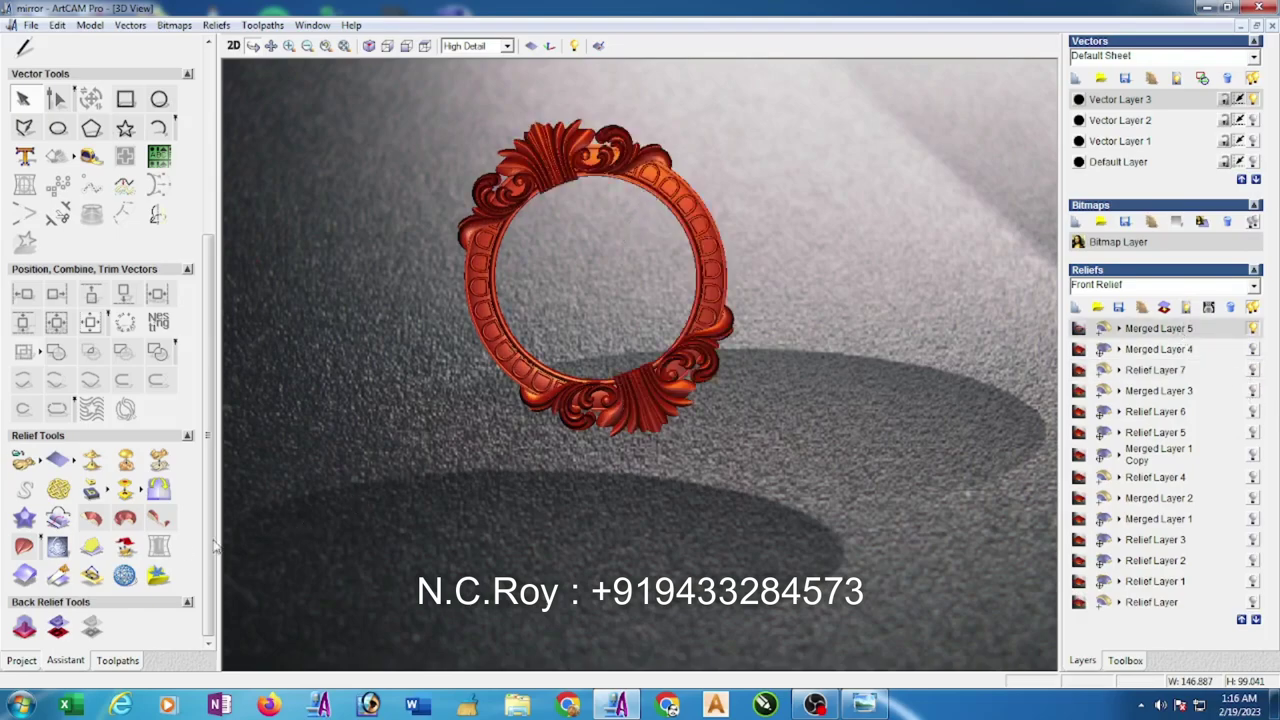
- Smooth the whole merged frame layer repeatedly with 2 smoothing passes
click(90, 462)
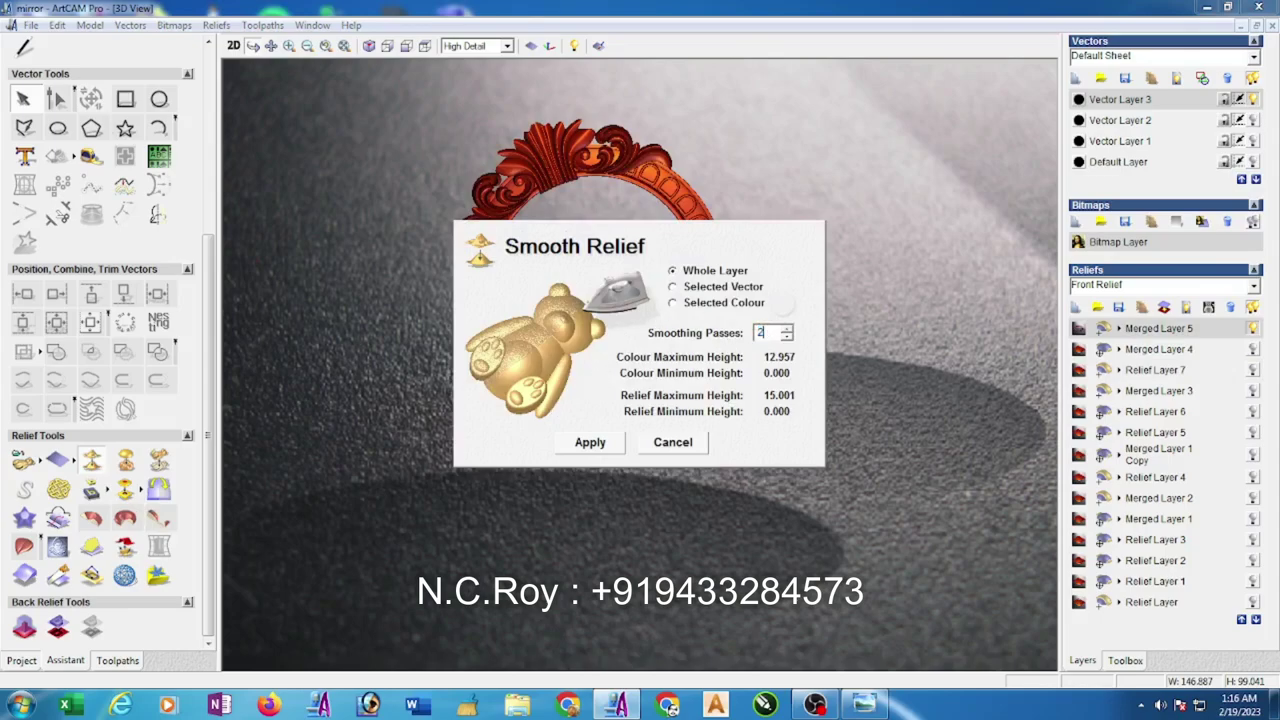
click(588, 445)
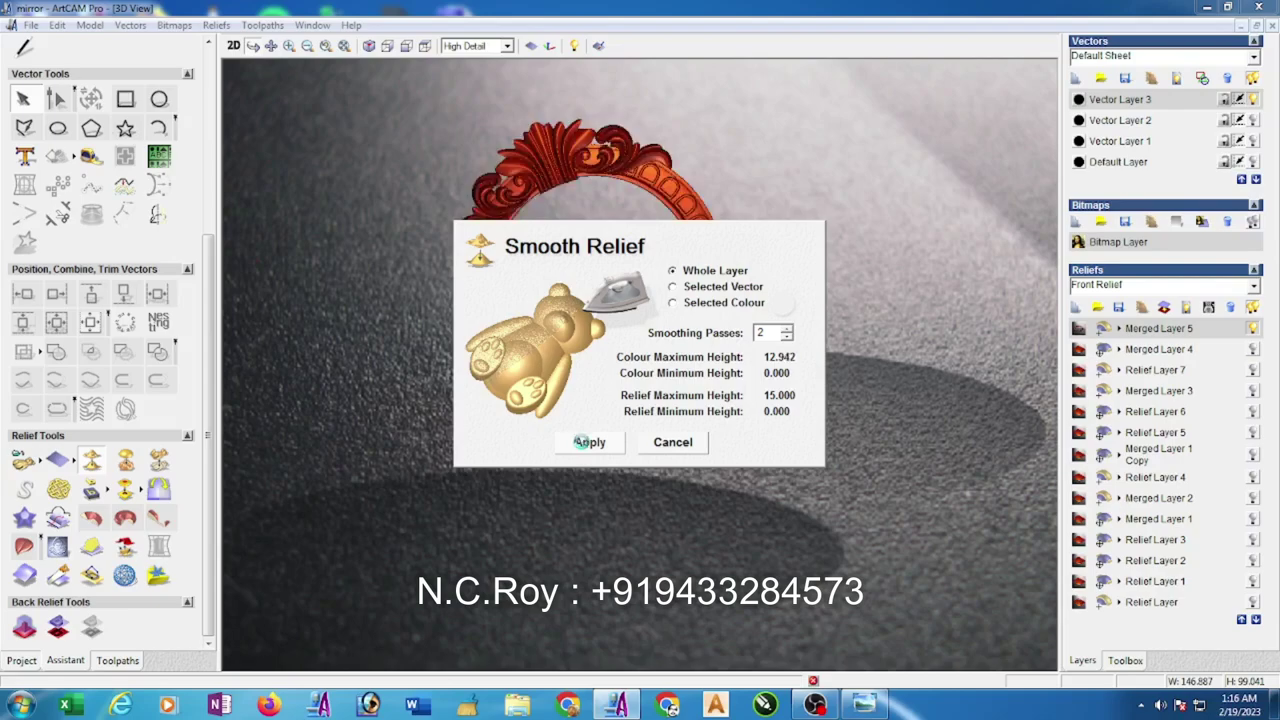
click(580, 442)
click(584, 445)
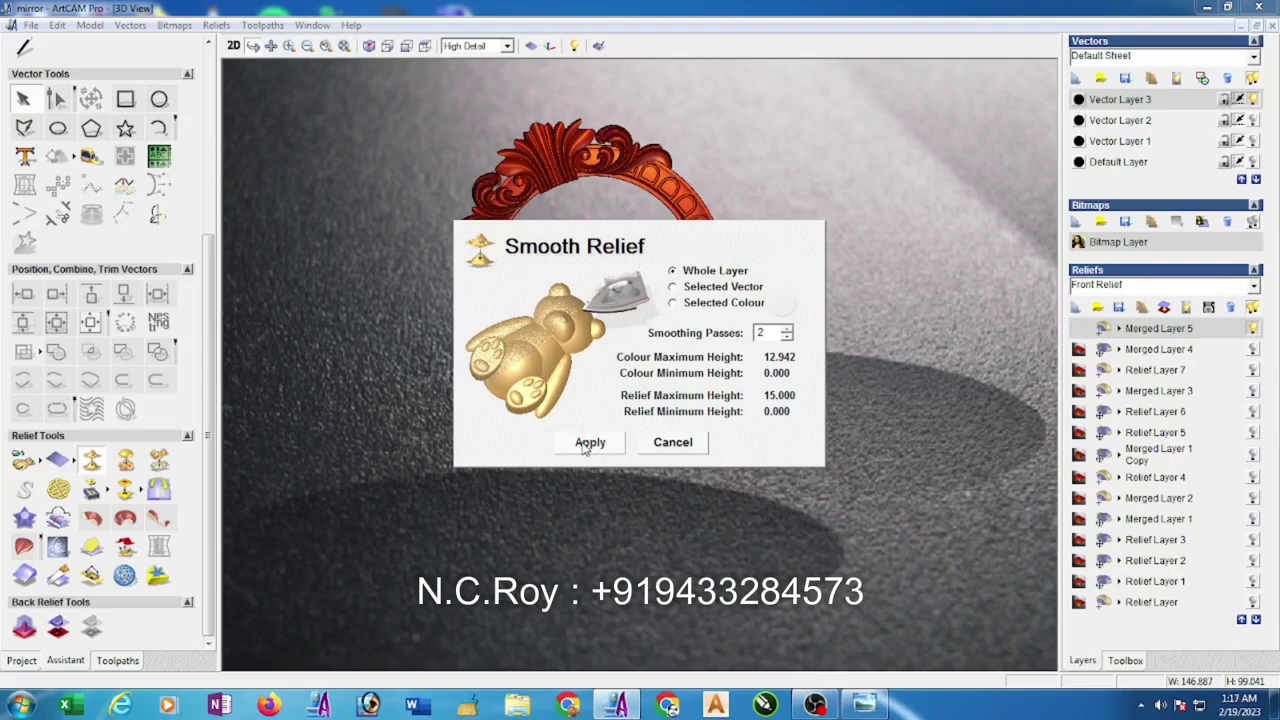
click(690, 445)
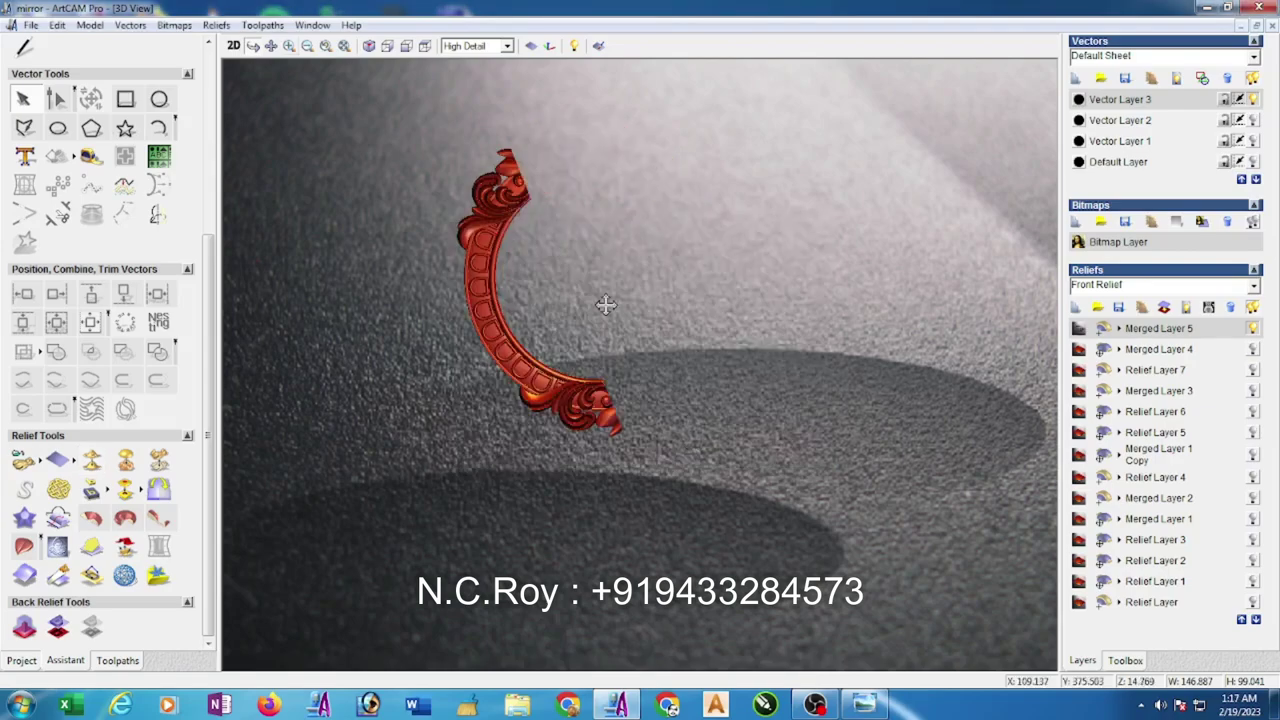
- Scale the height of the whole merged frame layer to 10 mm
drag(692, 331, 662, 431)
click(256, 46)
scroll(511, 303, up, 3)
scroll(537, 334, down, 1)
drag(564, 367, 585, 335)
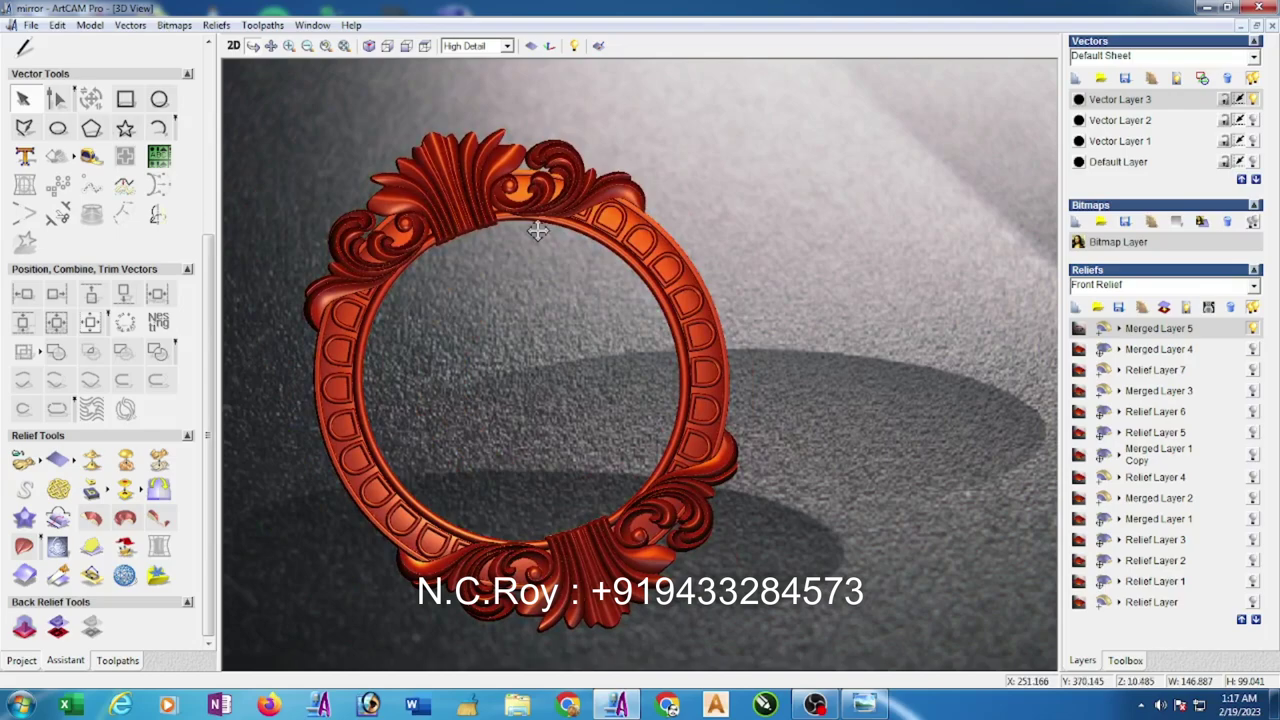
click(271, 45)
drag(599, 332, 689, 324)
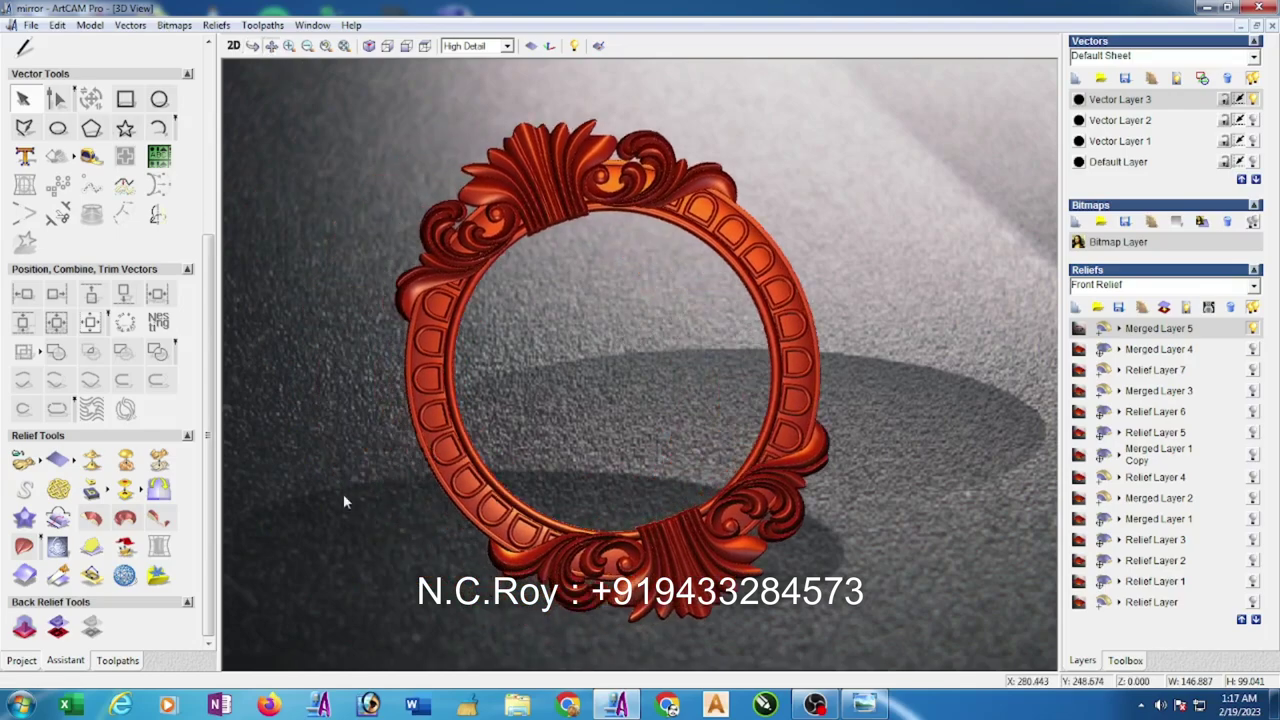
click(159, 461)
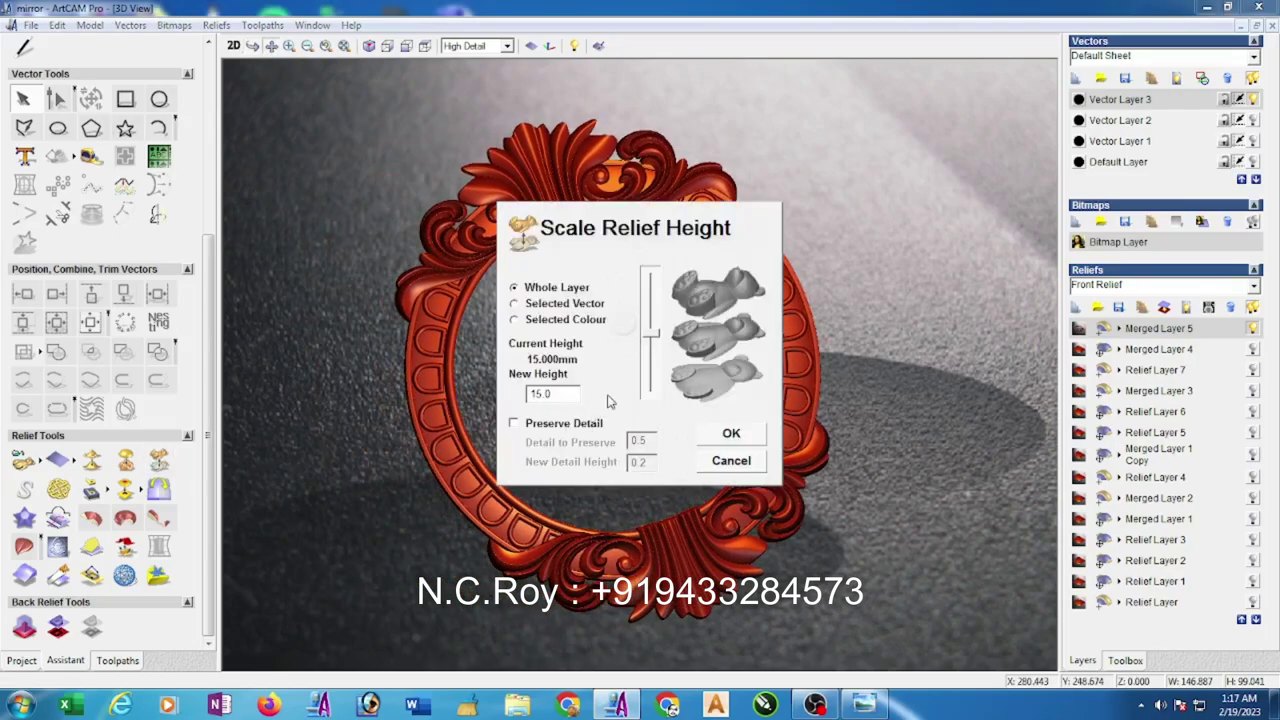
text(10)
click(731, 434)
- Inspect the scaled mirror frame in 3D from above and from oblique angles
drag(671, 457, 648, 260)
drag(537, 243, 580, 394)
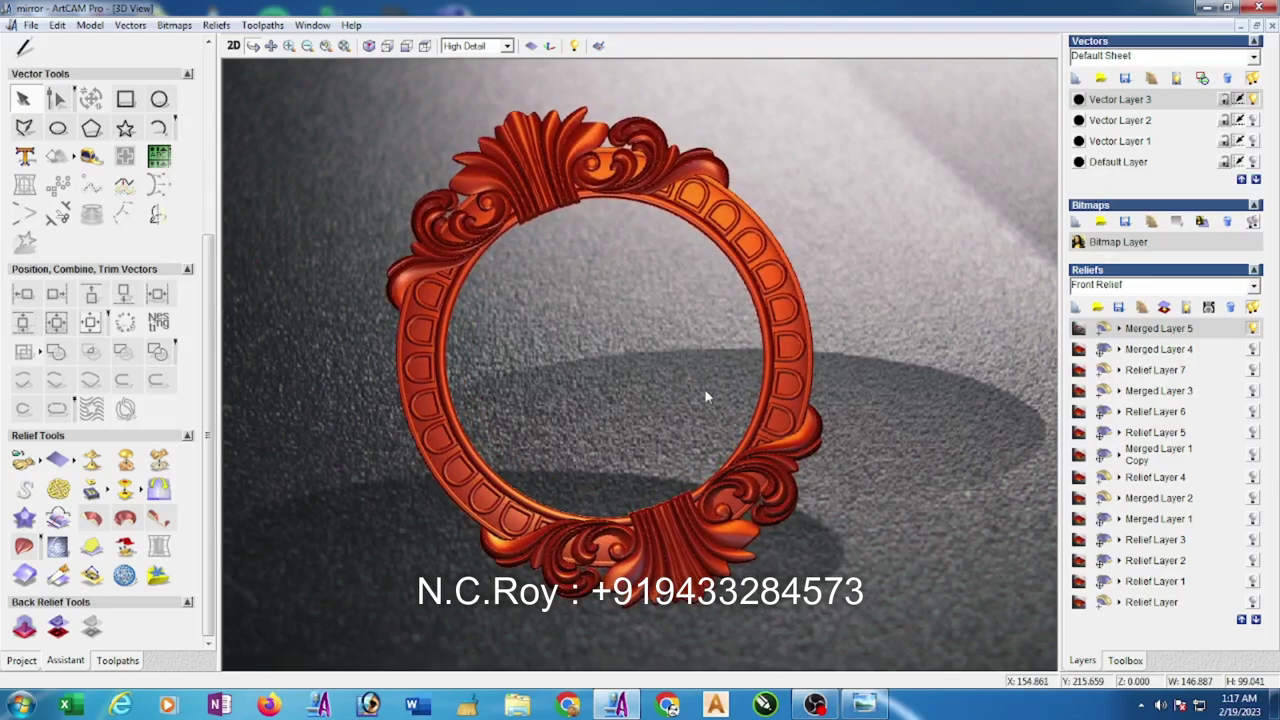
drag(717, 403, 743, 396)
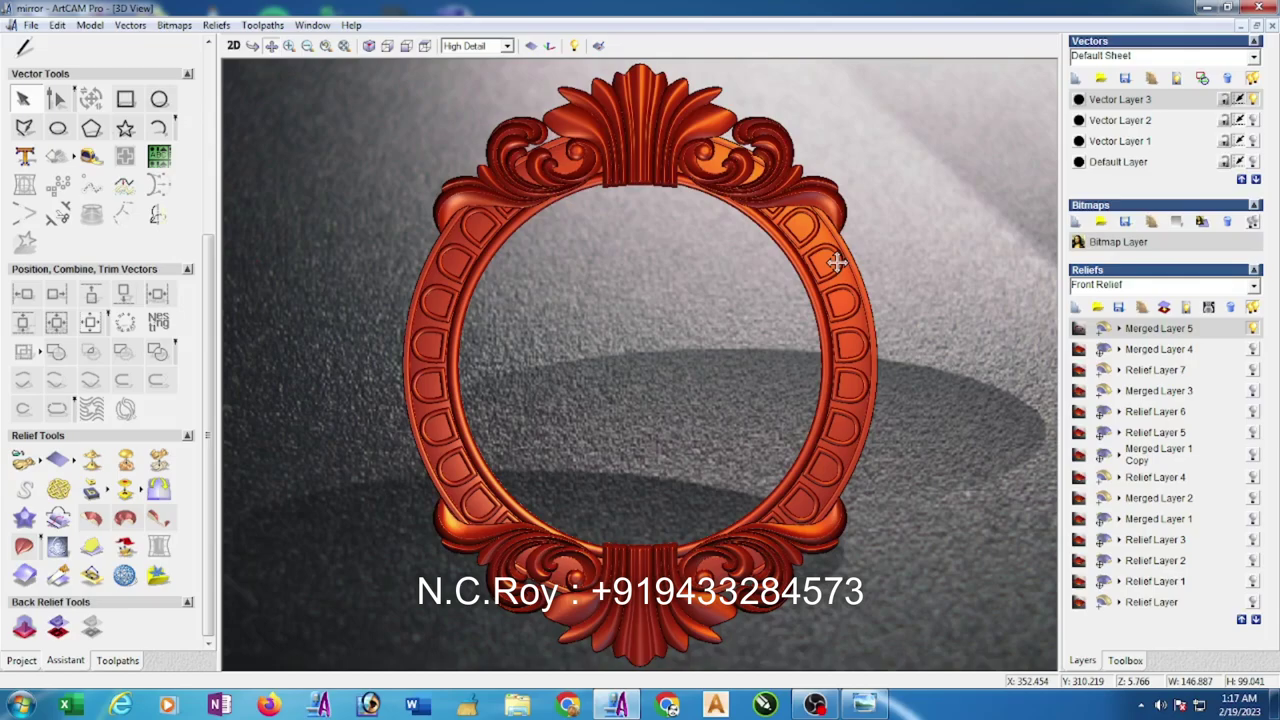
drag(663, 420, 920, 317)
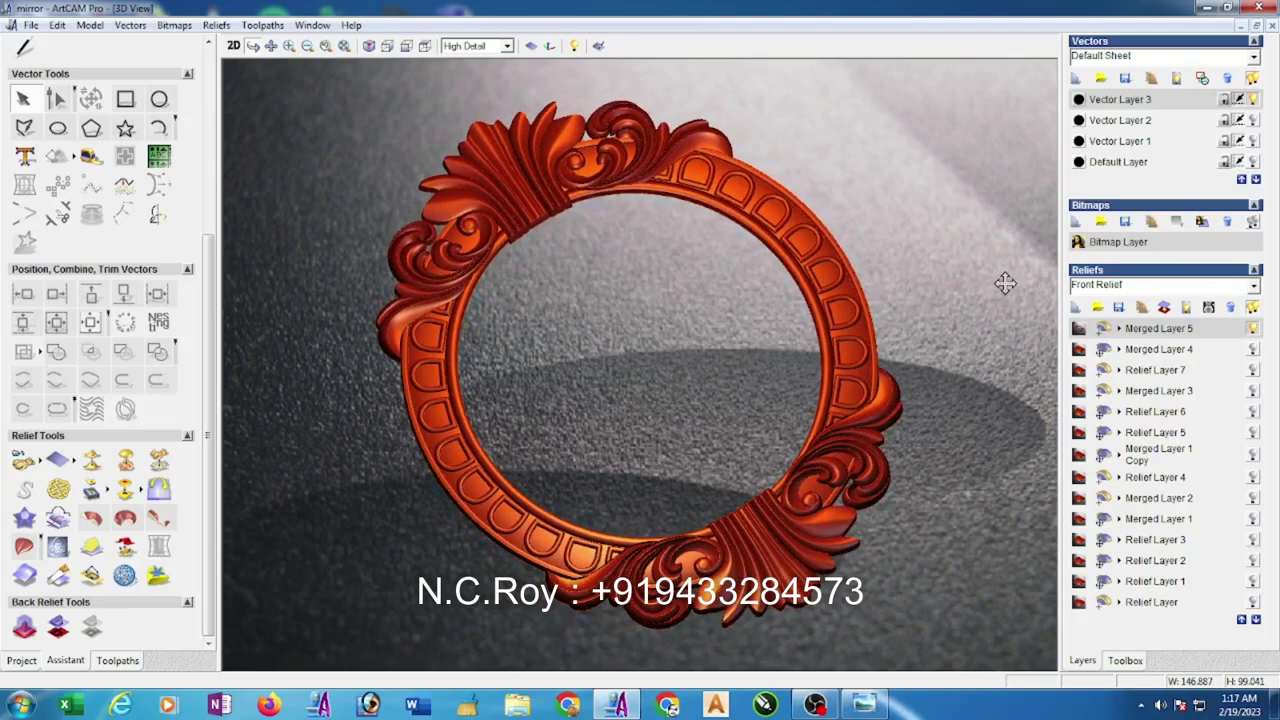